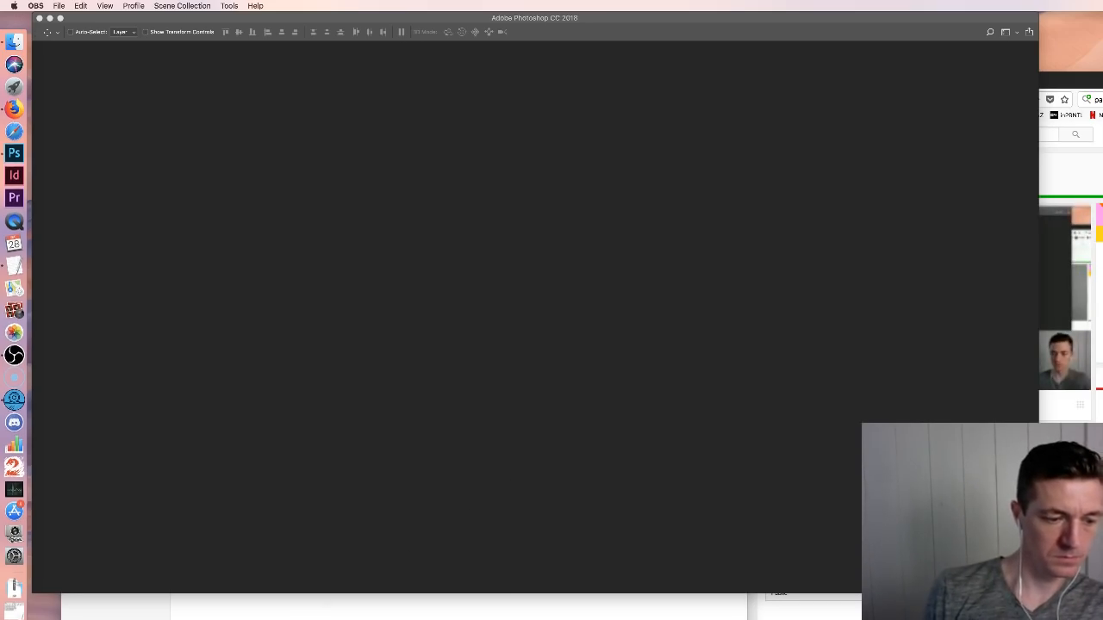
click(14, 353)
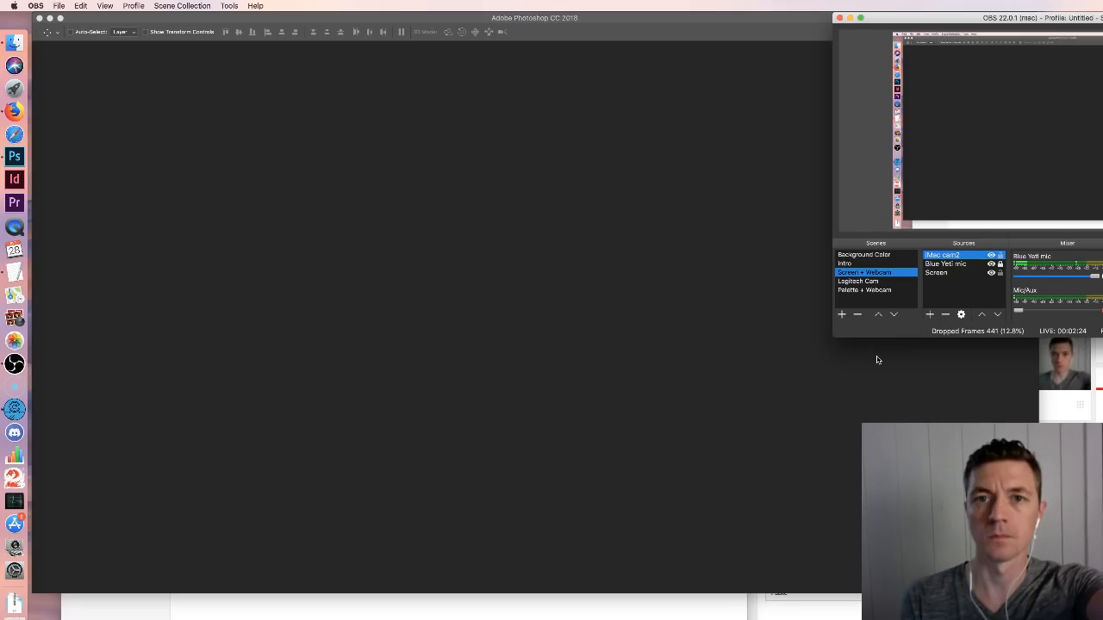
click(850, 18)
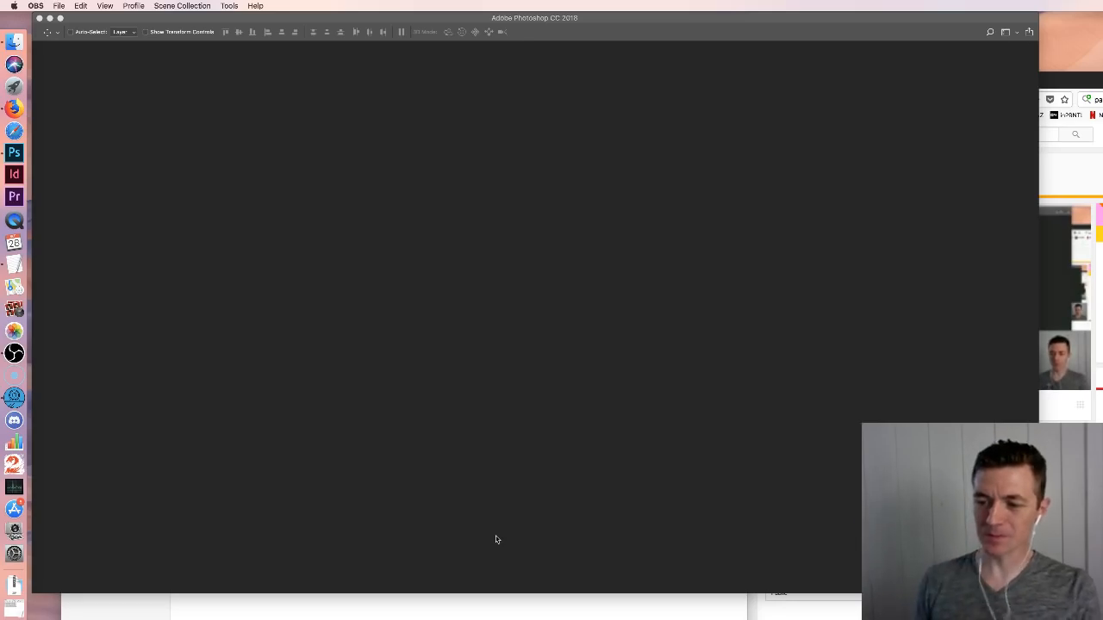
Switch to Finder, show the 88 Character Design Demo folder and widen its window
click(280, 616)
drag(516, 25, 529, 20)
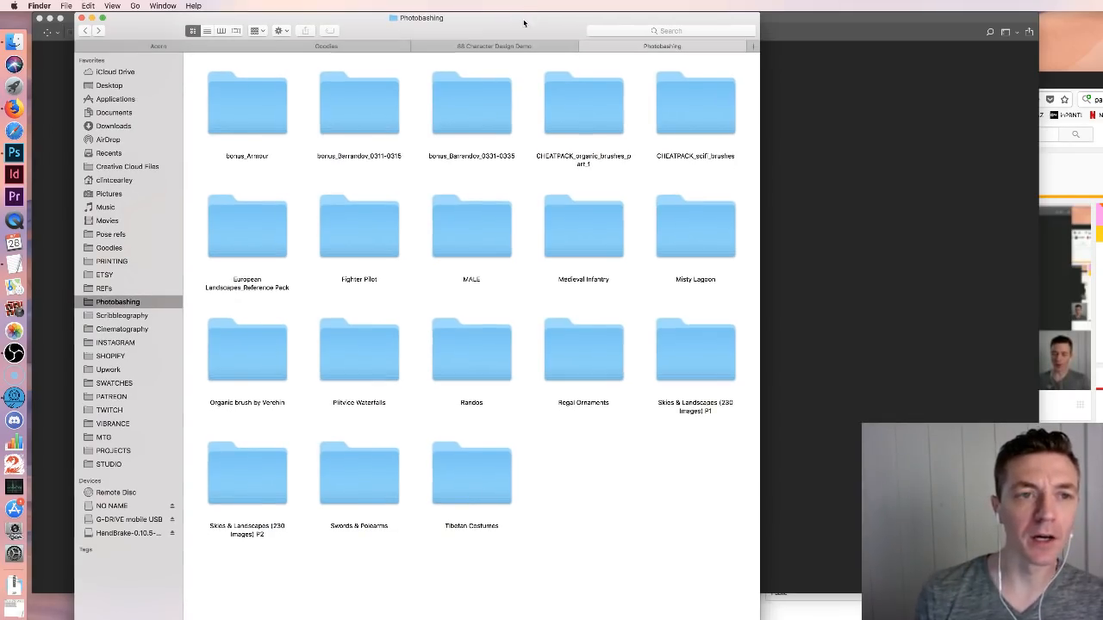
click(470, 45)
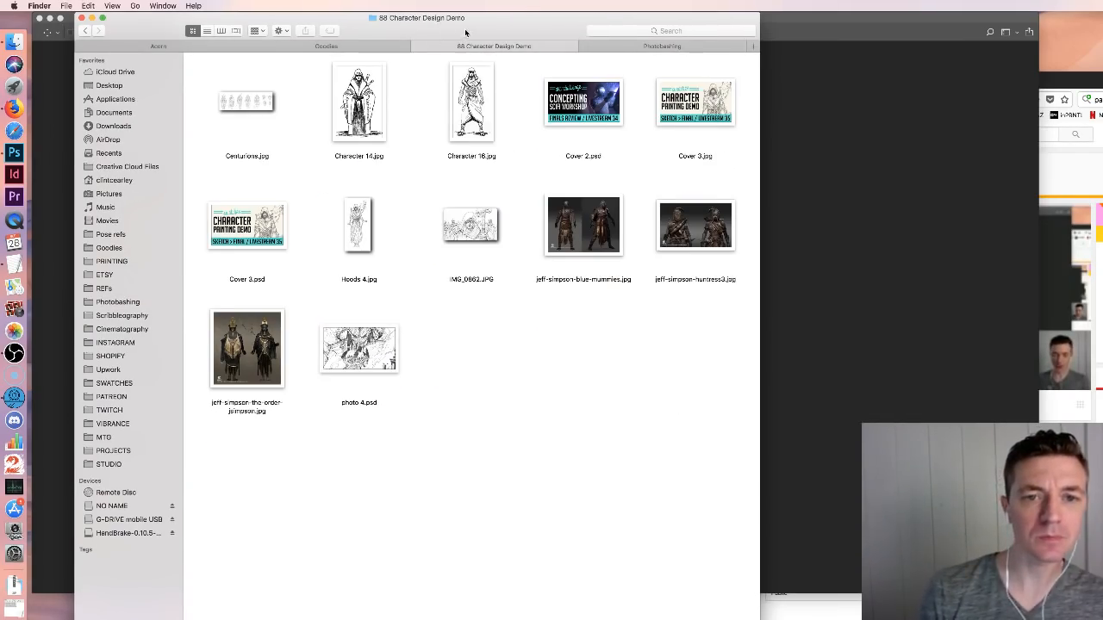
drag(466, 35, 461, 35)
drag(751, 614, 848, 596)
Preview the reference image jeff-simpson-the-order-jsimpson.jpg and examine its costume design
click(659, 254)
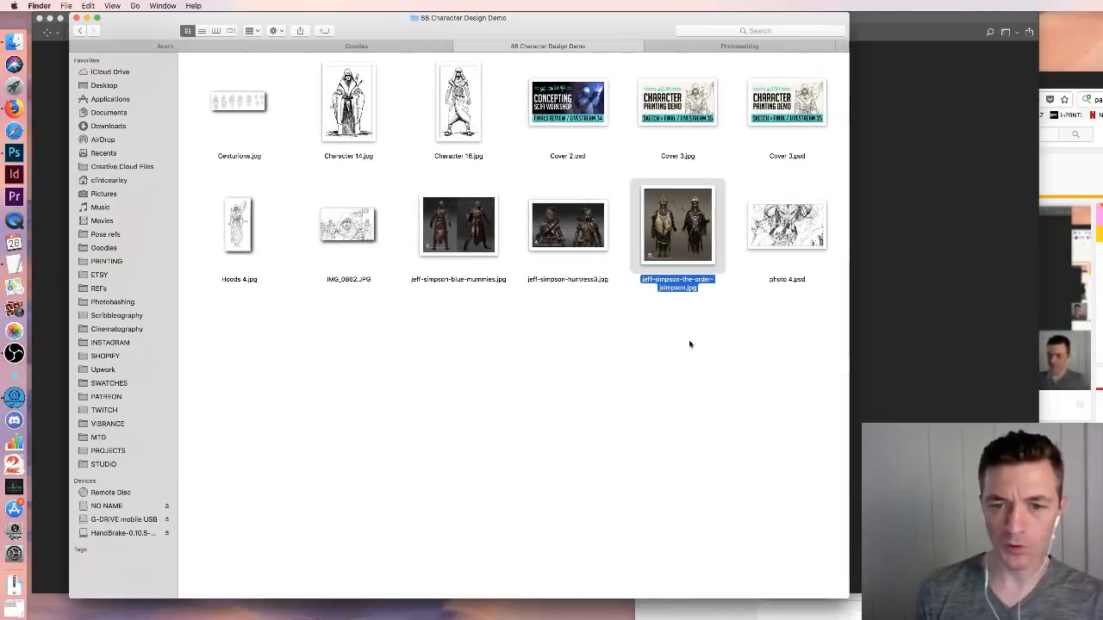
key(space)
drag(607, 207, 660, 44)
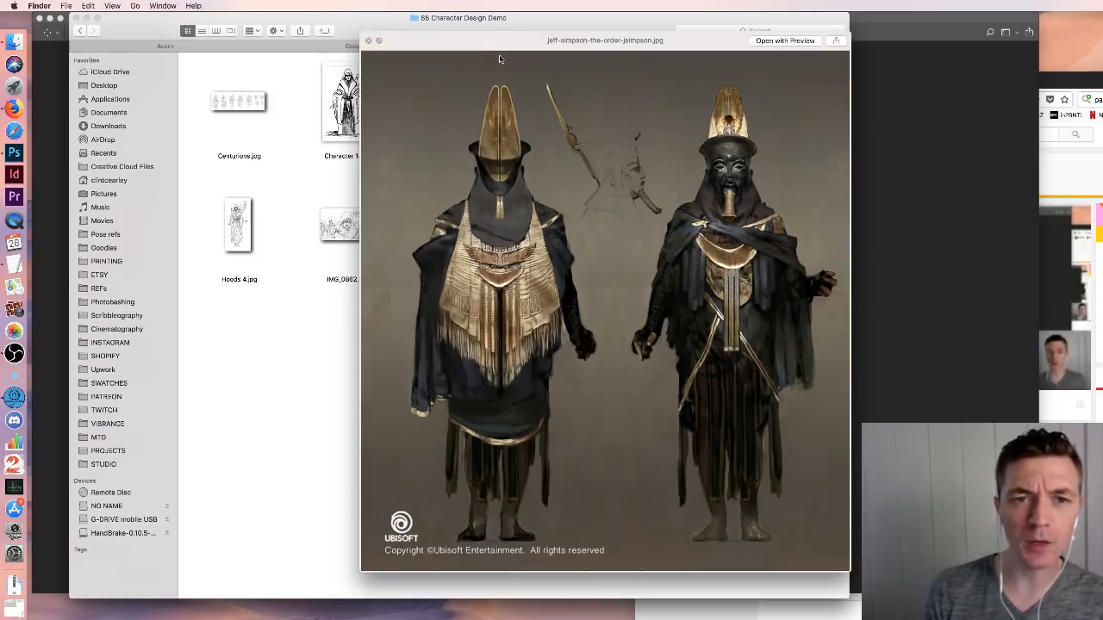
drag(504, 47, 803, 57)
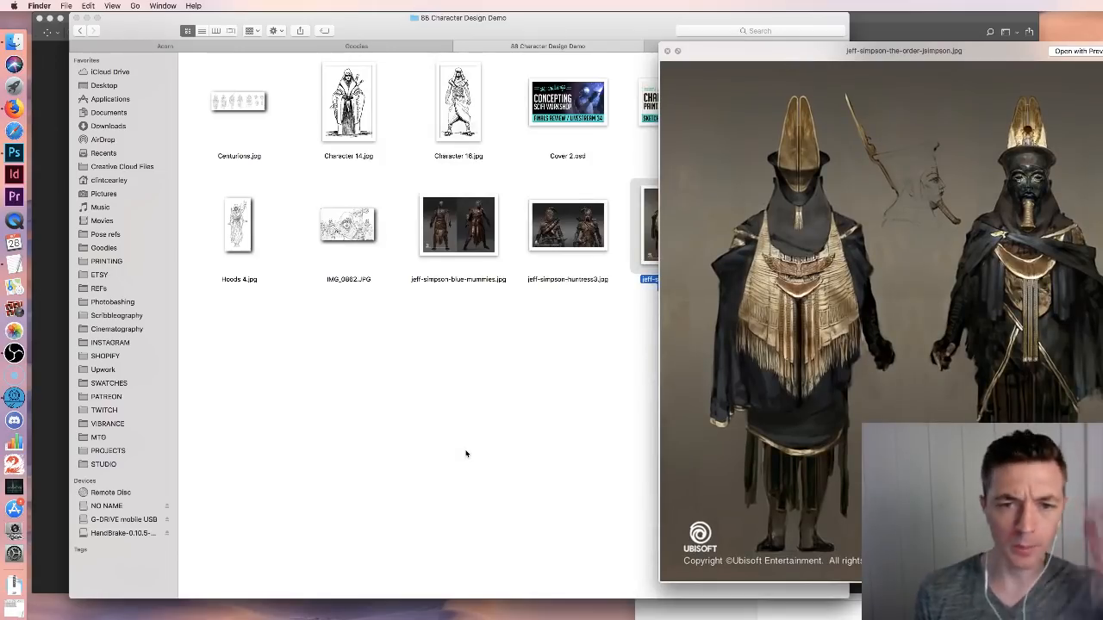
Preview the references jeff-simpson-huntress3.jpg and jeff-simpson-blue-mummies.jpg, then close the preview
click(569, 255)
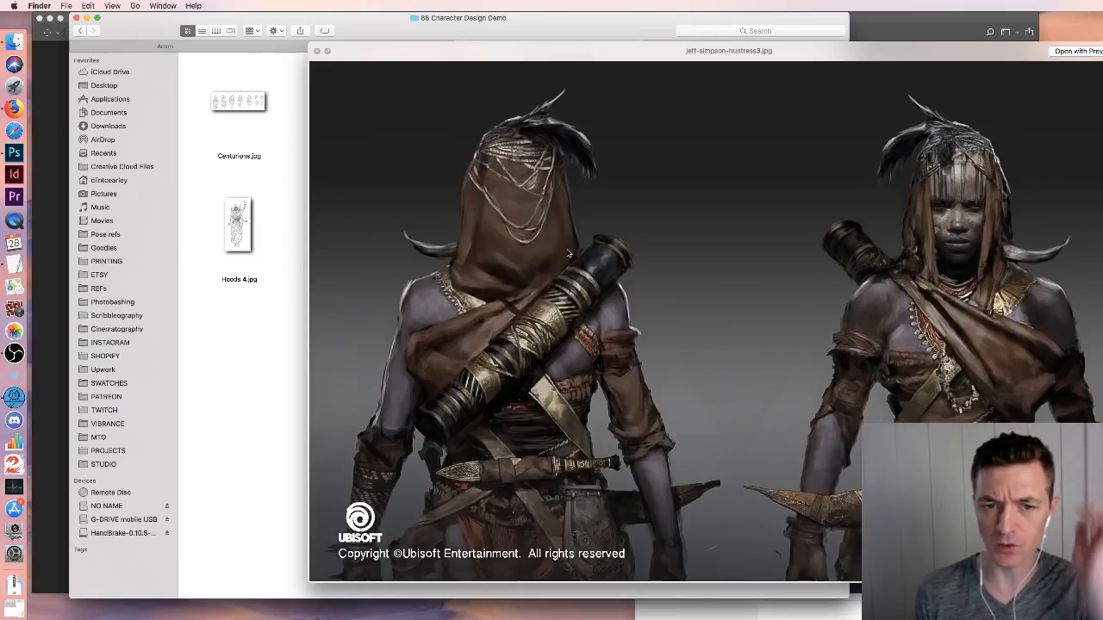
drag(801, 49, 628, 20)
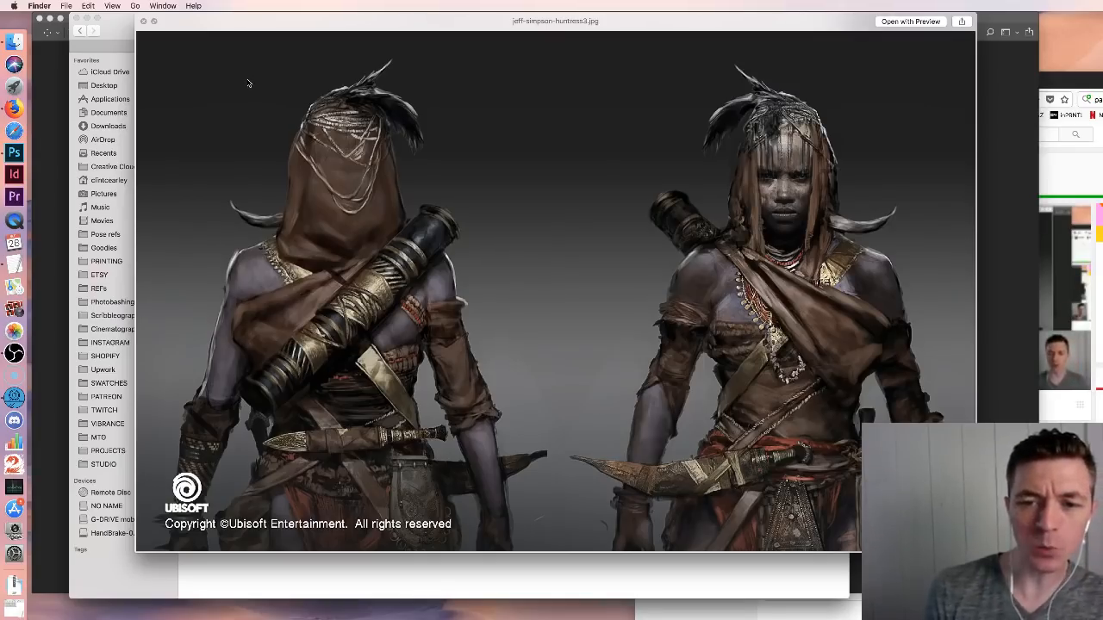
drag(574, 29, 542, 300)
key(Left)
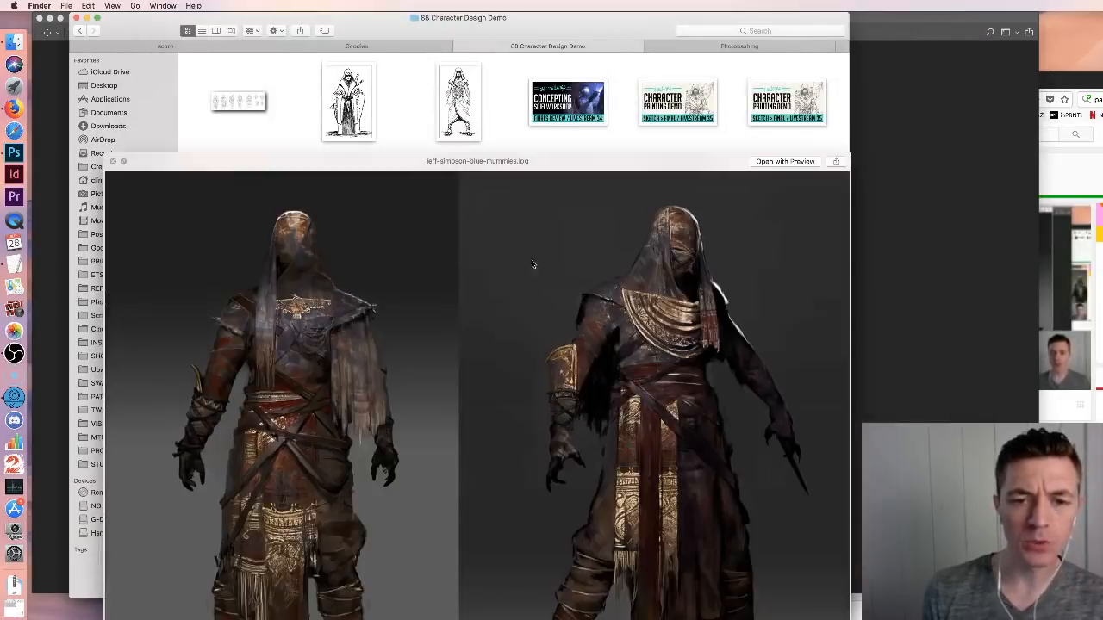
drag(602, 164, 665, 16)
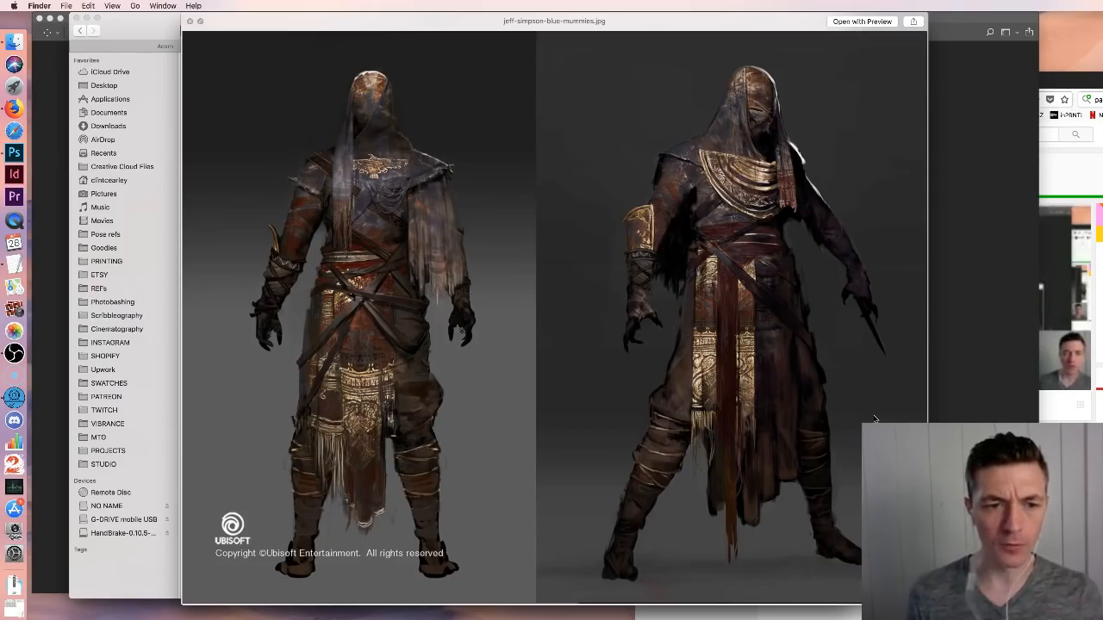
click(191, 21)
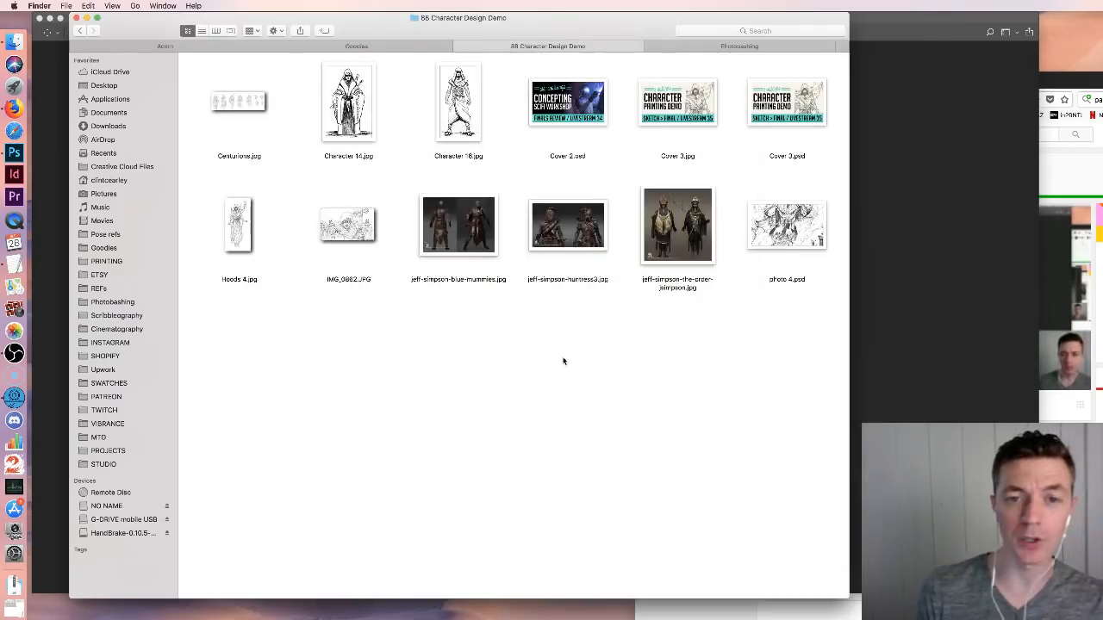
Resize the Finder window and preview Centurions.jpg, shrinking the preview so that the sketched figures fit
drag(847, 598, 881, 557)
drag(601, 21, 659, 22)
click(300, 104)
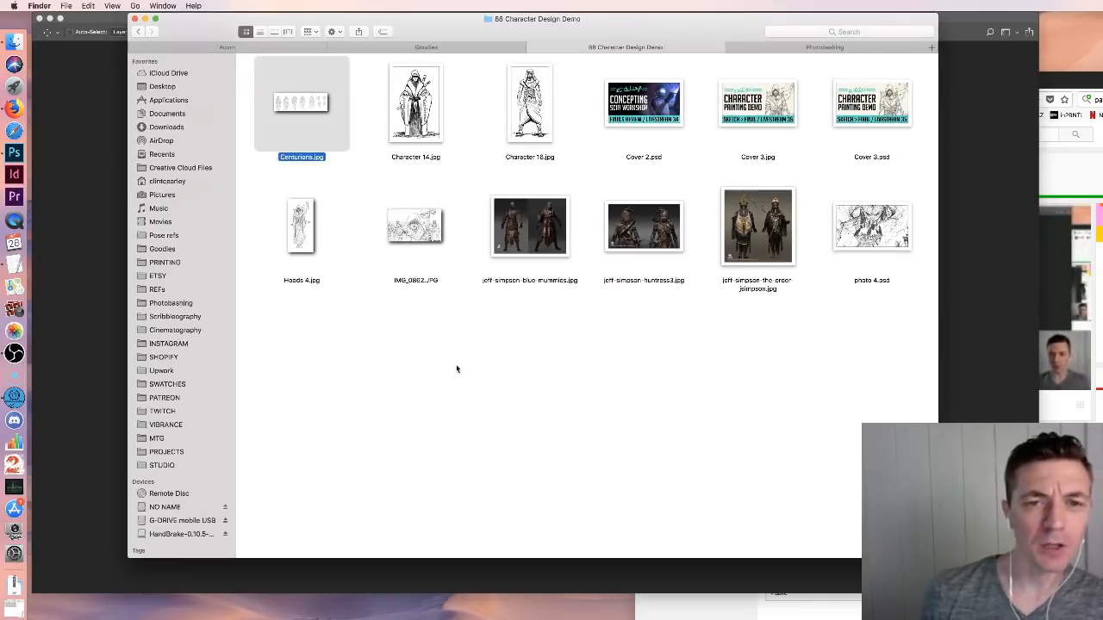
key(space)
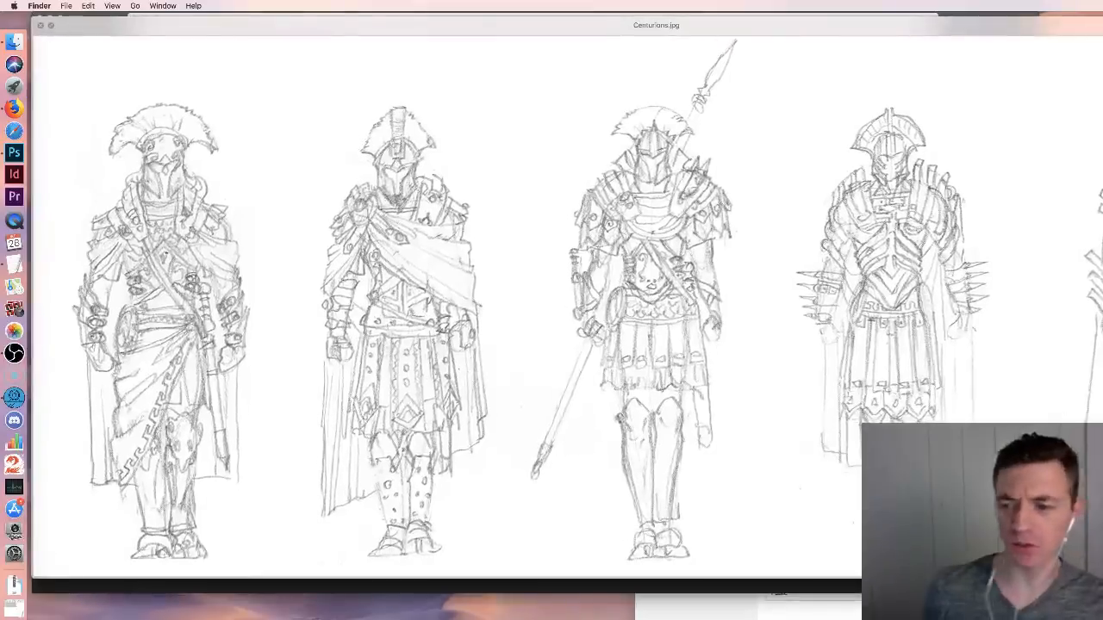
drag(1102, 578, 792, 322)
drag(468, 23, 577, 194)
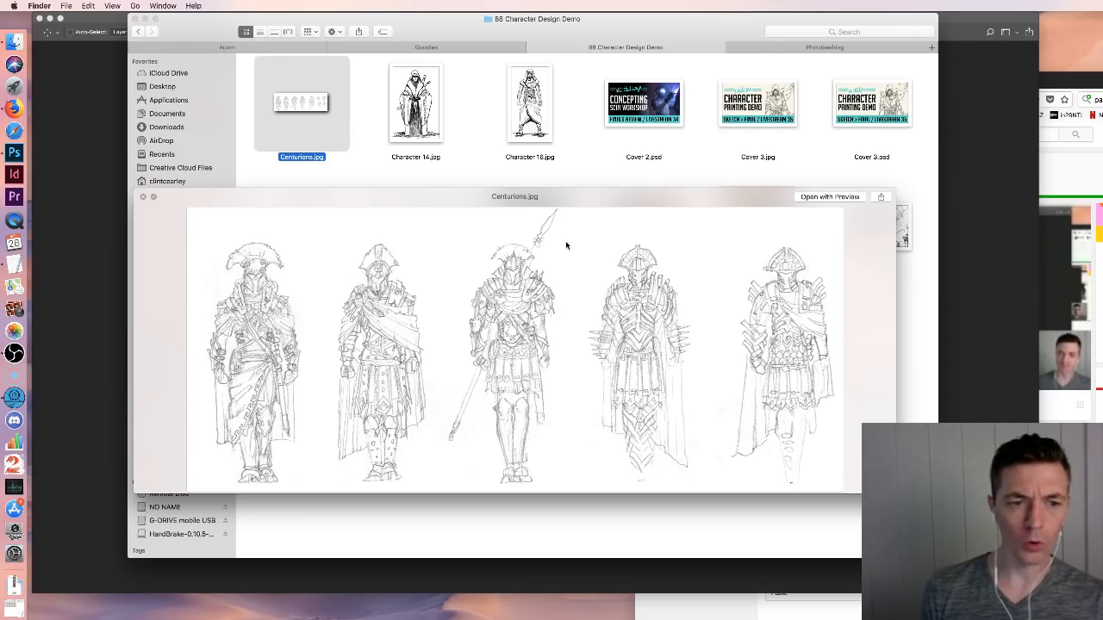
Preview Character 14.jpg, the character sketch beside it and Hoods 4.jpg, repositioning the preview to uncover the files
key(Right)
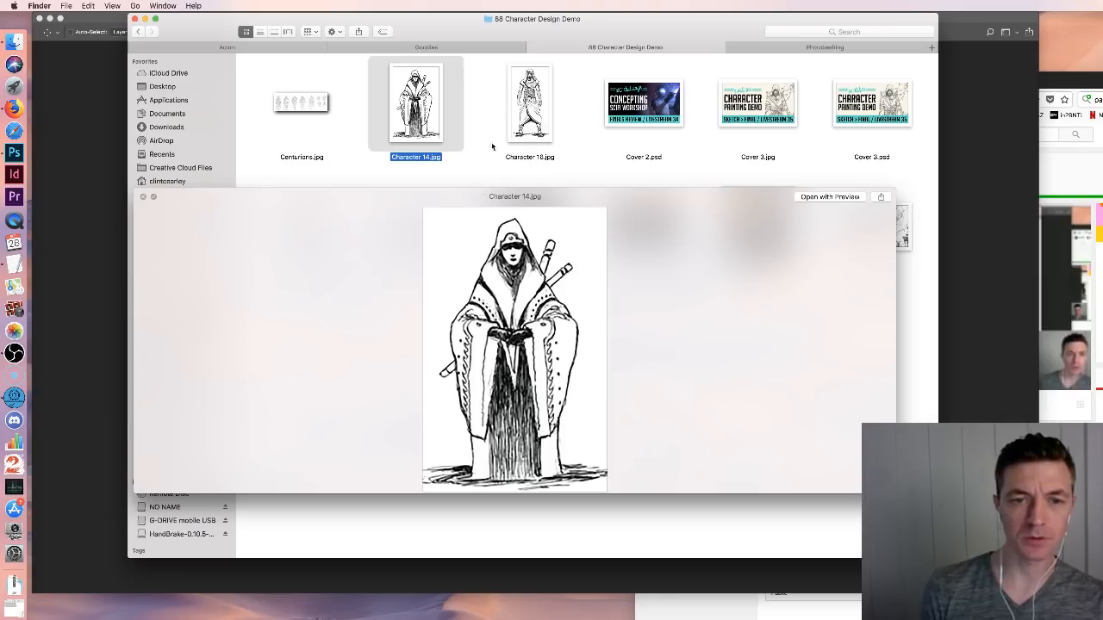
key(Right)
drag(603, 218, 650, 392)
drag(680, 276, 623, 153)
click(302, 227)
drag(909, 444, 694, 475)
drag(453, 146, 450, 311)
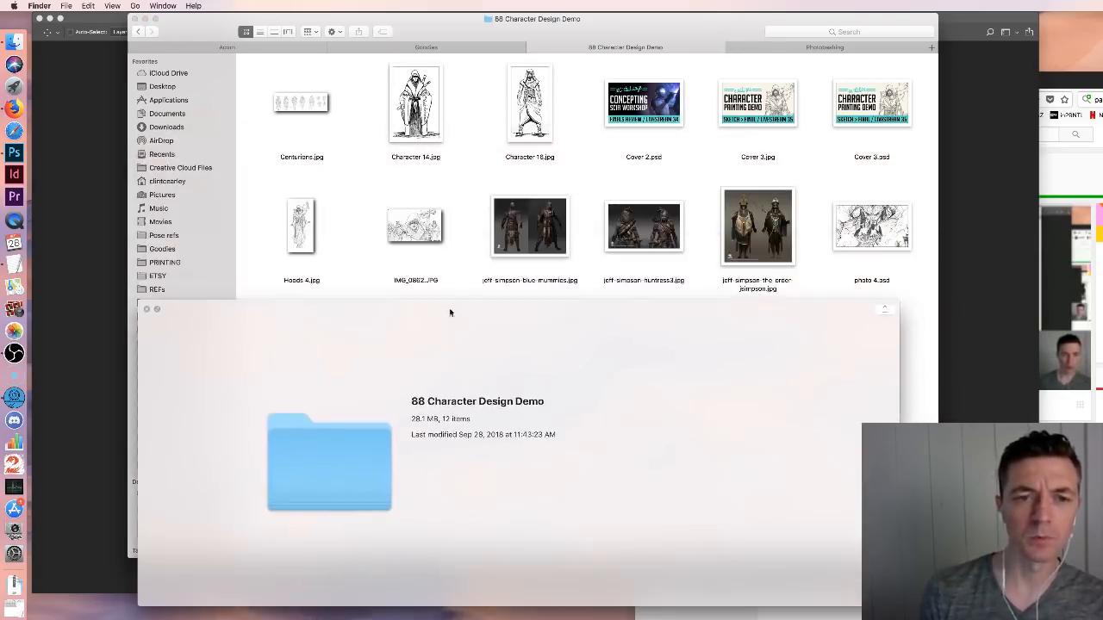
Preview the hooded figure sketch with skeletons and photo 4.psd, resizing and moving the preview
click(418, 227)
drag(554, 309, 562, 171)
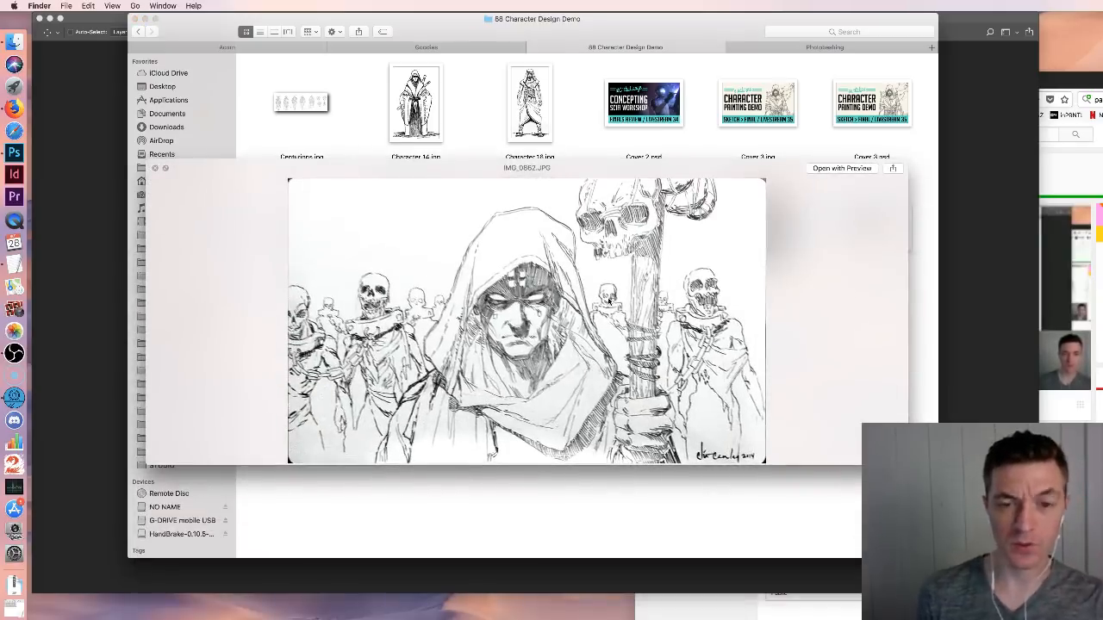
drag(610, 176, 618, 100)
click(883, 235)
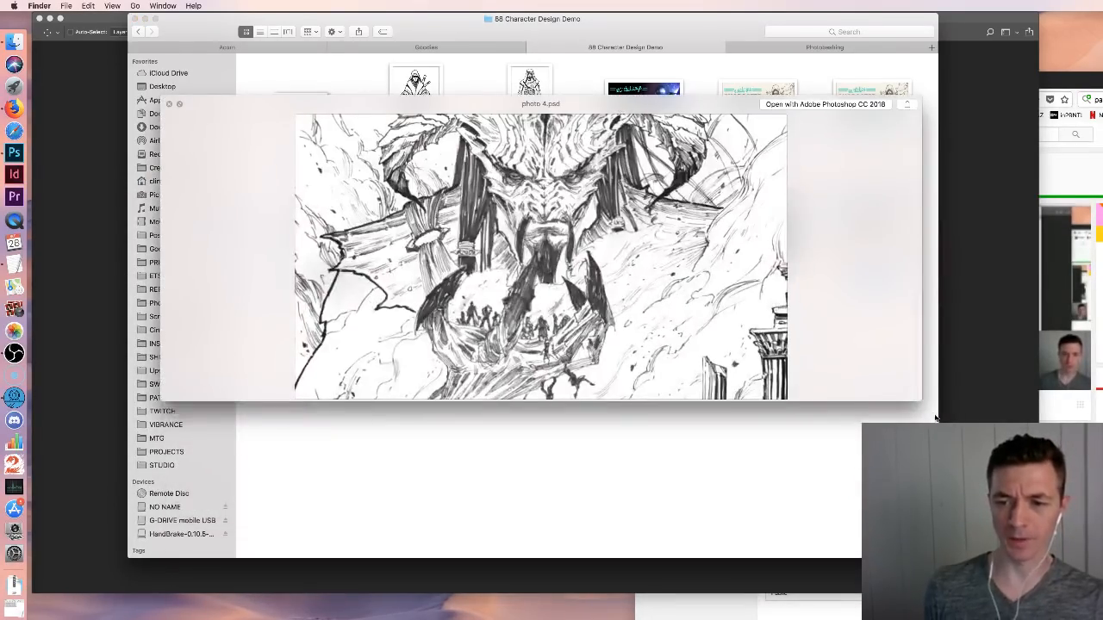
drag(919, 400, 814, 453)
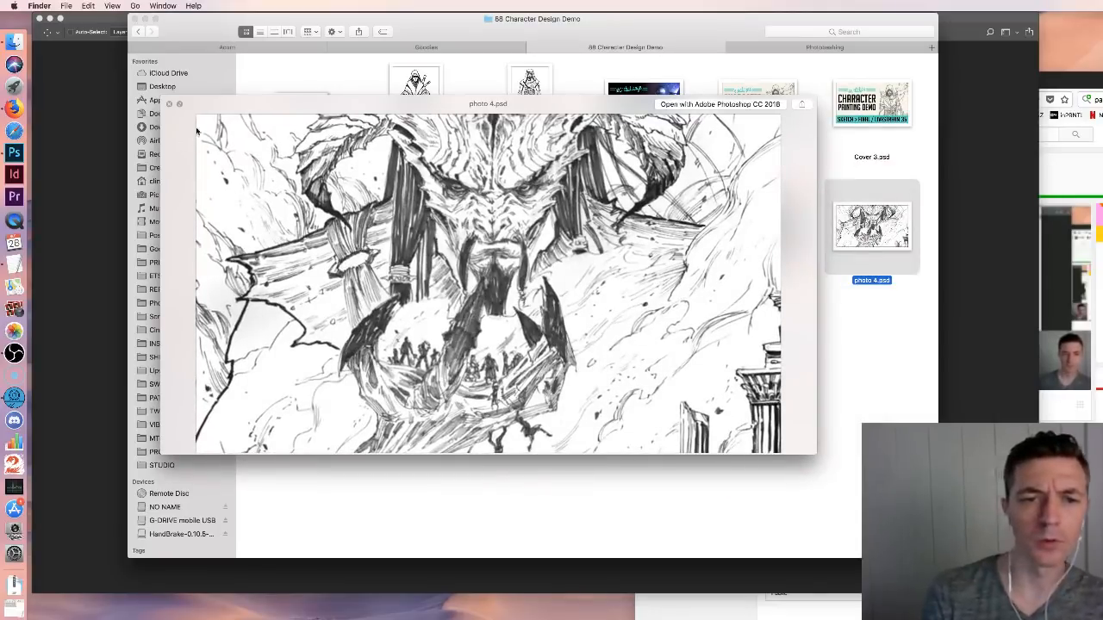
drag(189, 99, 368, 237)
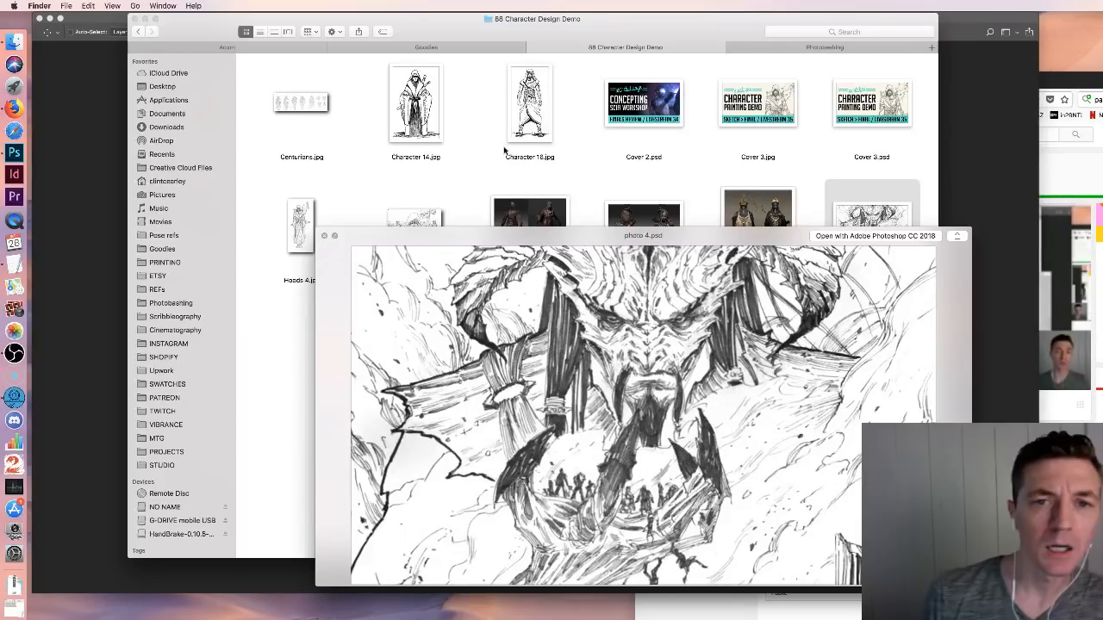
drag(435, 241, 438, 345)
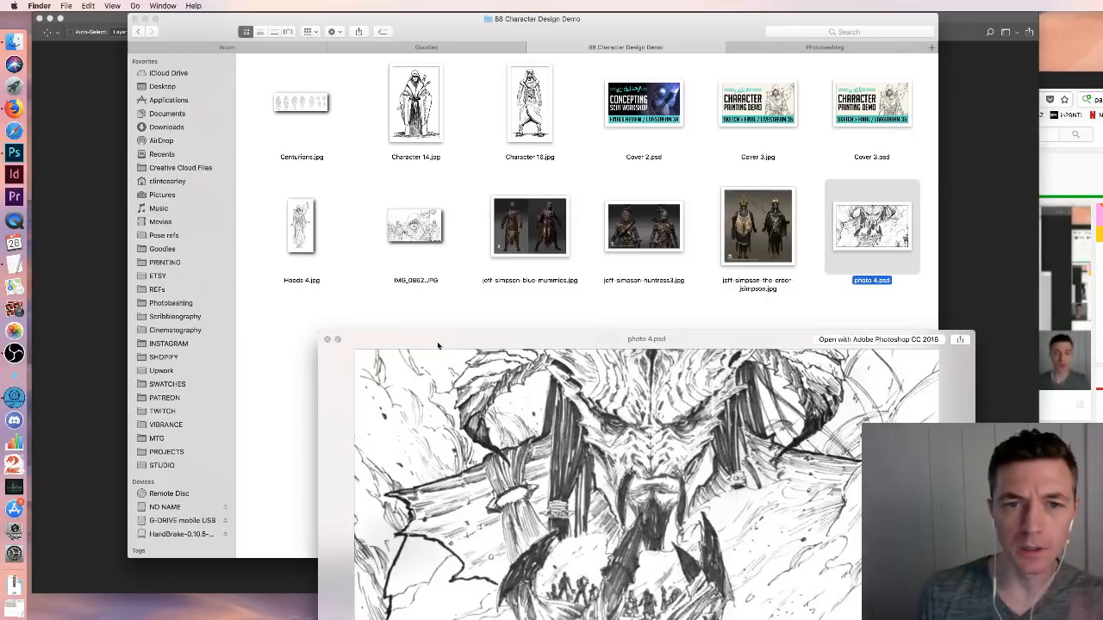
Check the Hoods 4.jpg sketch in the preview, then open it with Adobe Photoshop CC 2018
click(303, 231)
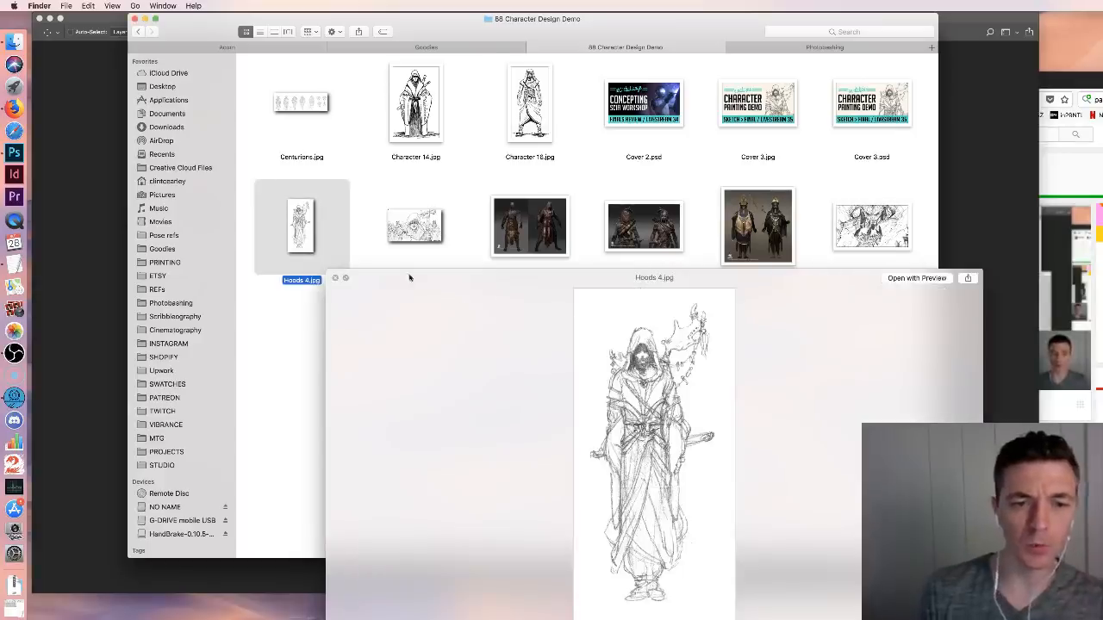
click(332, 279)
right_click(304, 236)
mouse_move(362, 251)
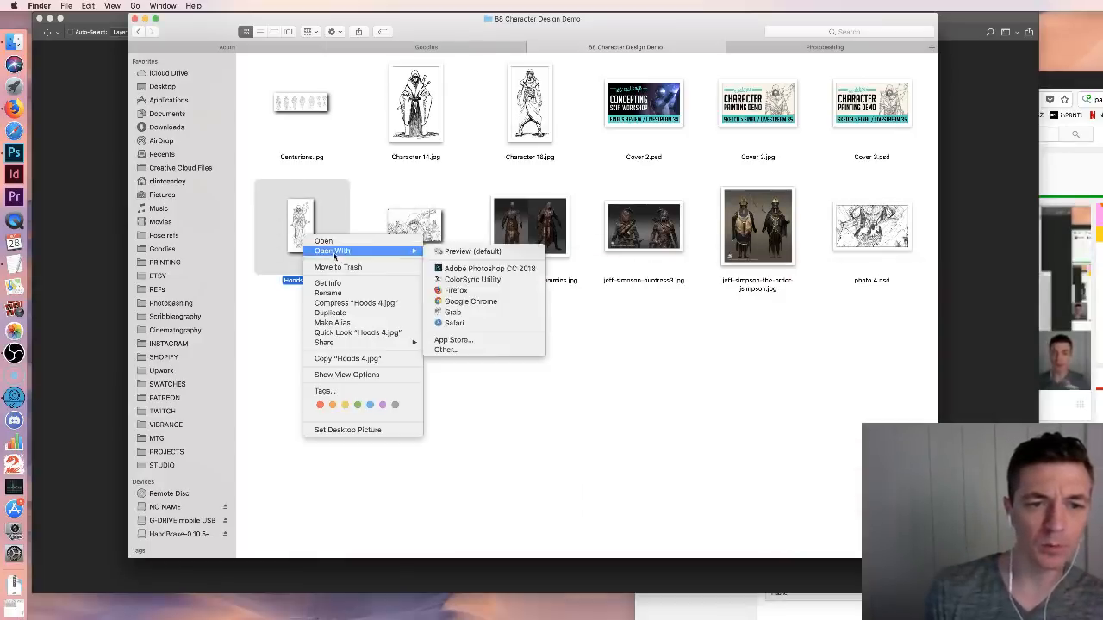
click(491, 269)
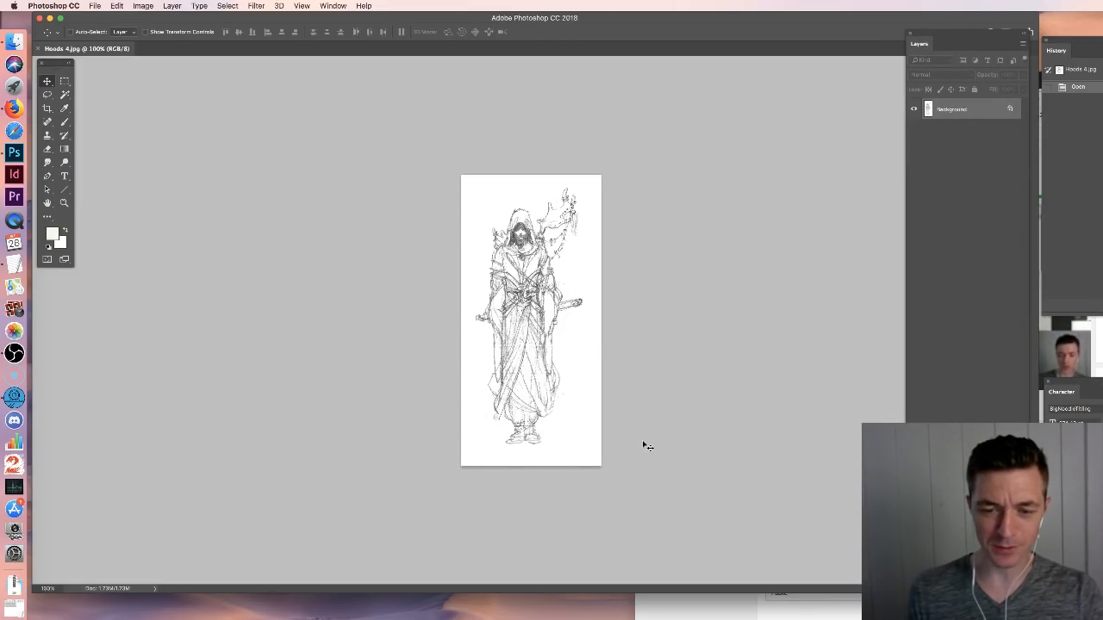
Inspect the hooded figure sketch up close and duplicate its Background layer
key(super+equal)
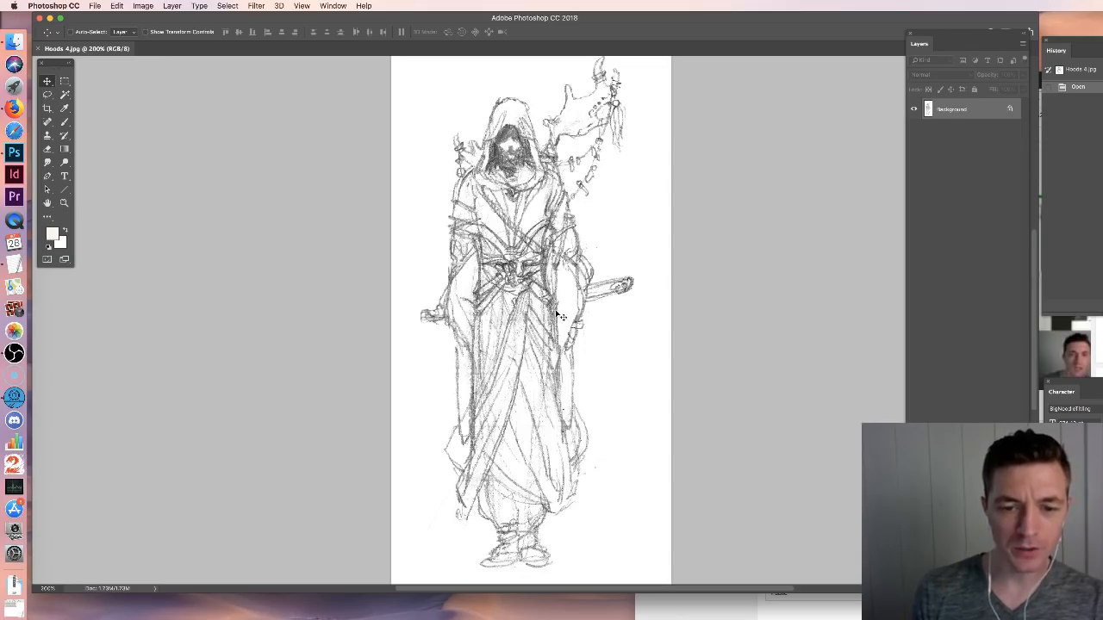
key(super+equal)
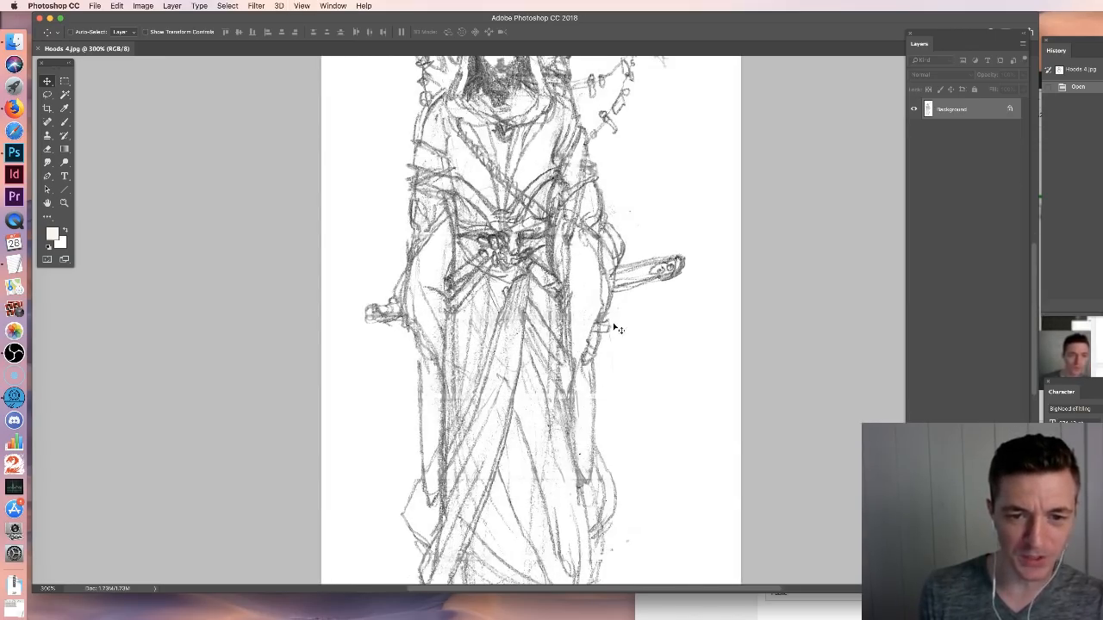
key(super+minus)
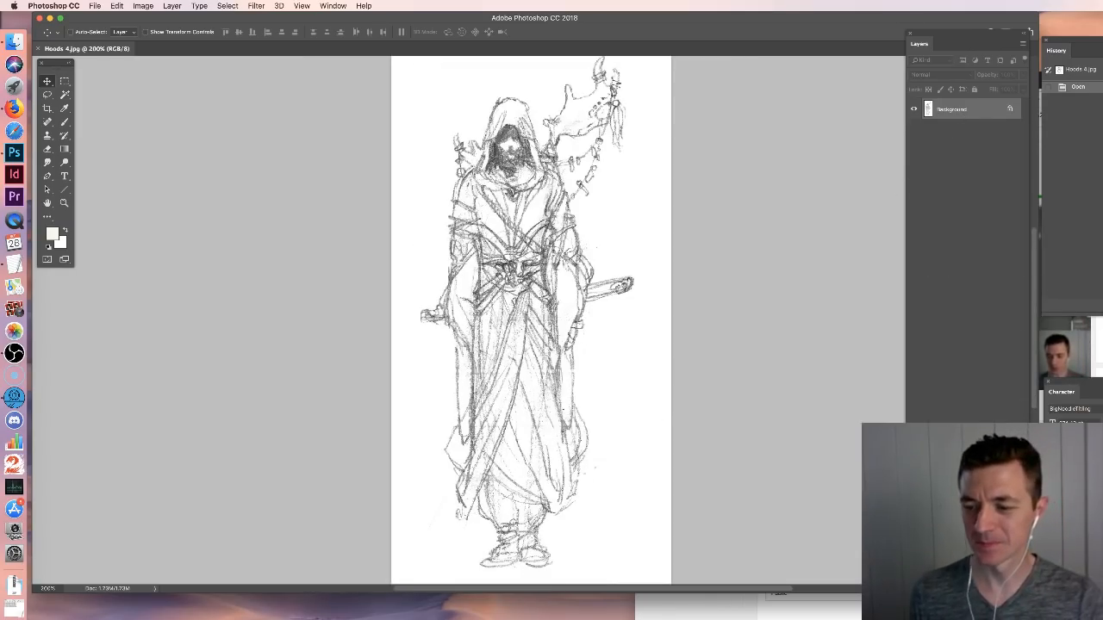
key(super+j)
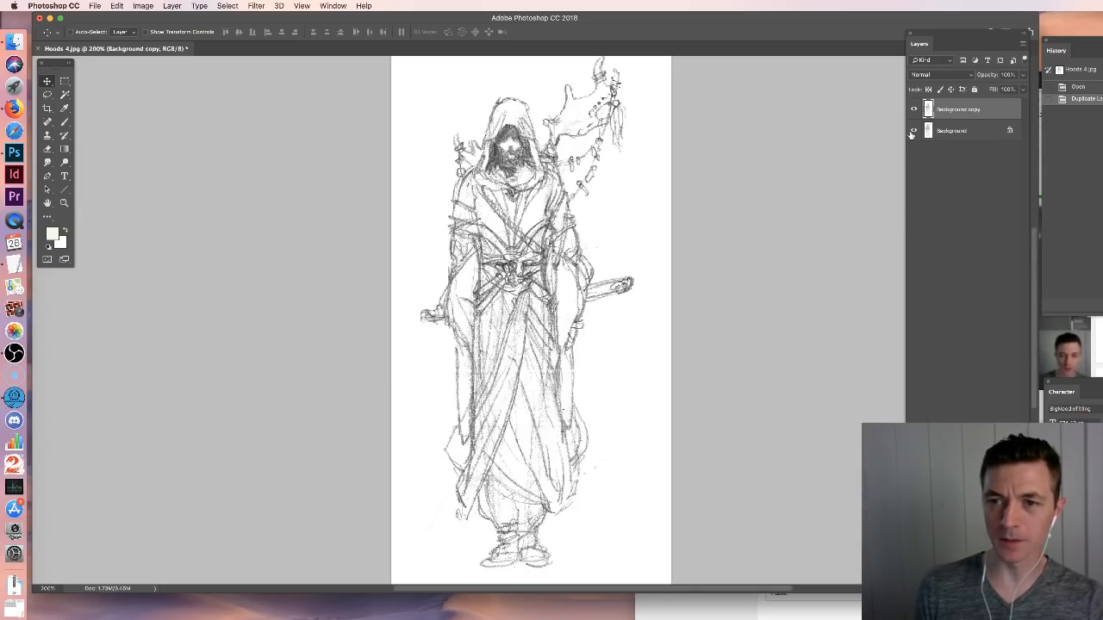
key(super+minus)
key(super+r)
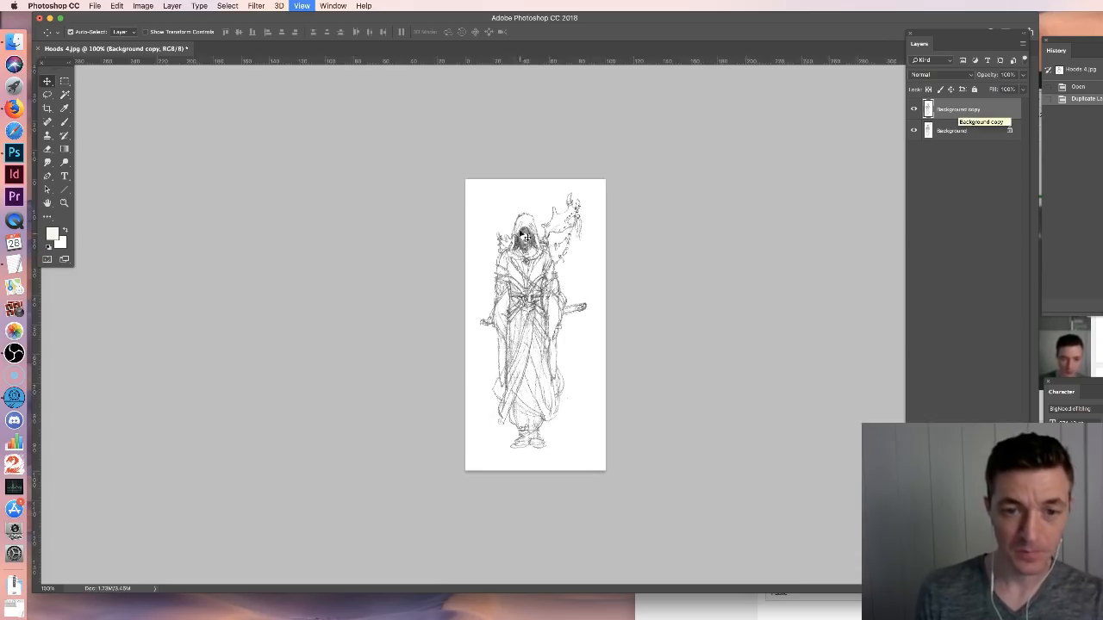
key(super+r)
Free Transform the Background copy layer, squashing its height to about 94% and widening it to about 103%
key(super+t)
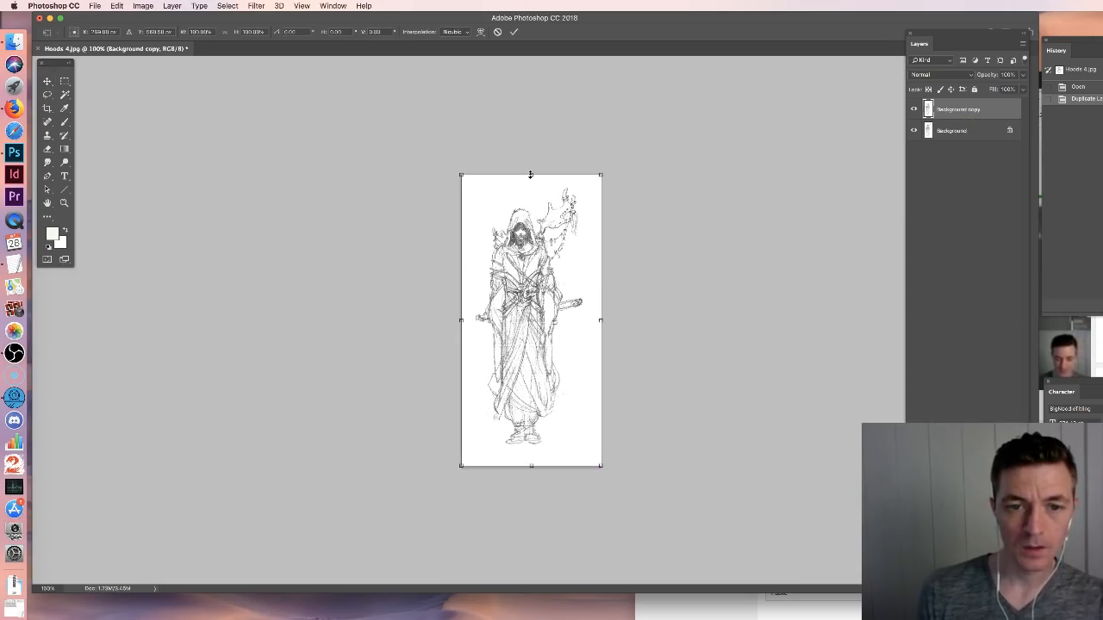
drag(530, 175, 527, 202)
mouse_move(538, 354)
mouse_down()
mouse_move(543, 314)
mouse_move(535, 338)
mouse_up()
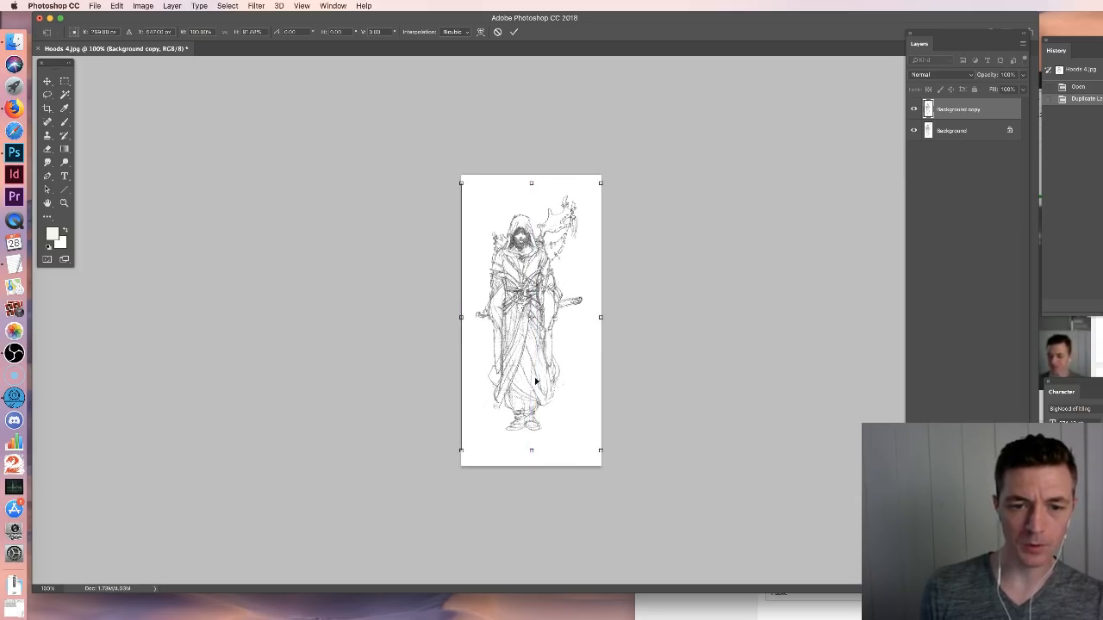
drag(530, 449, 532, 457)
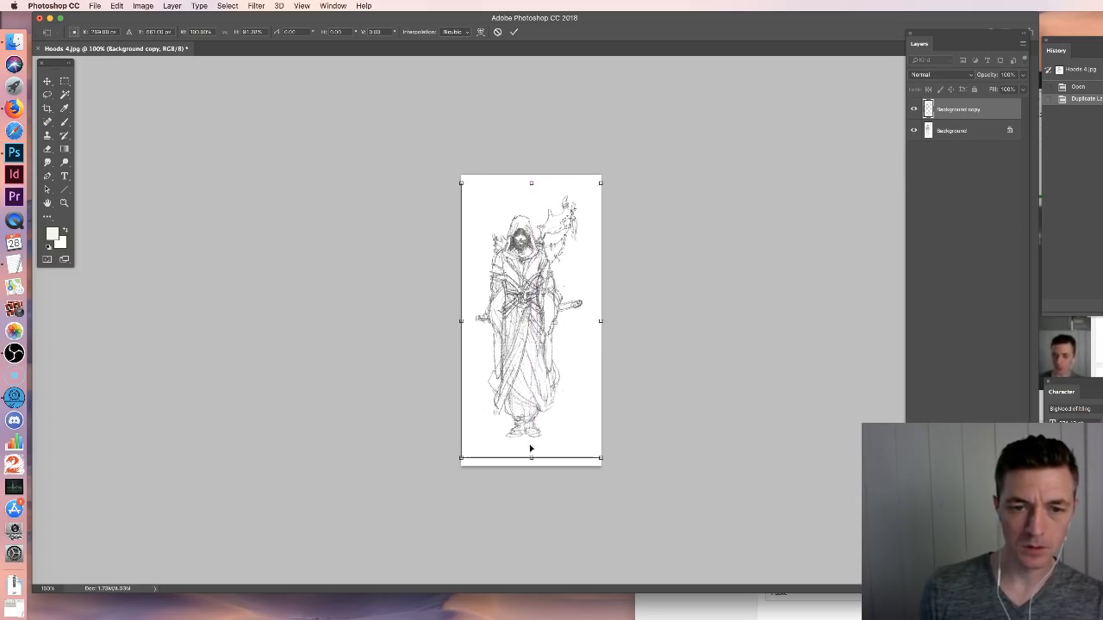
drag(461, 306, 457, 314)
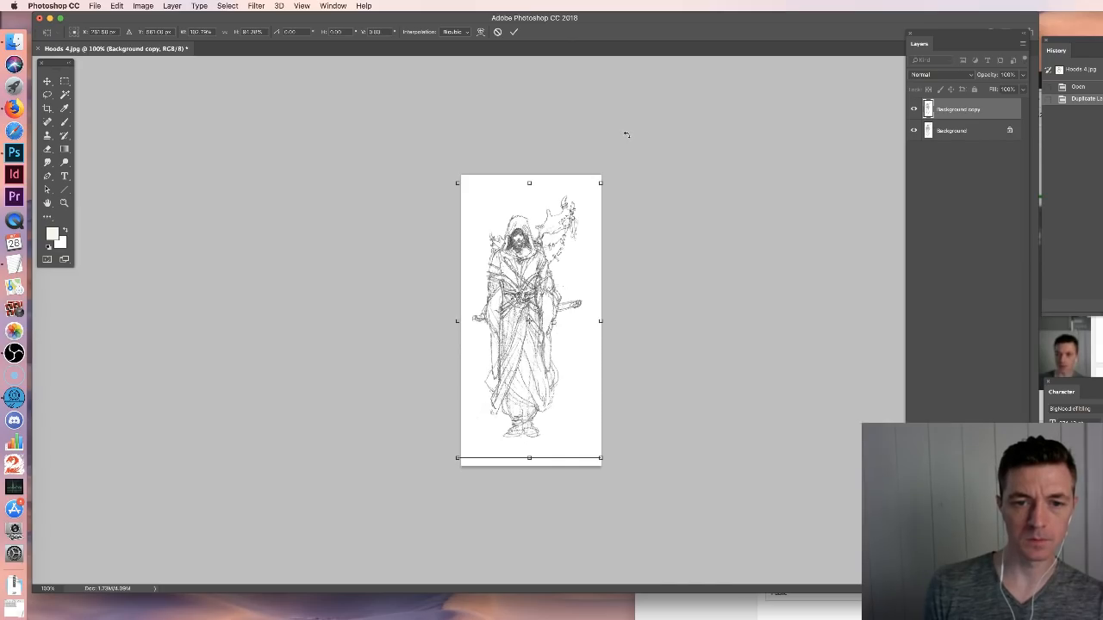
key(Return)
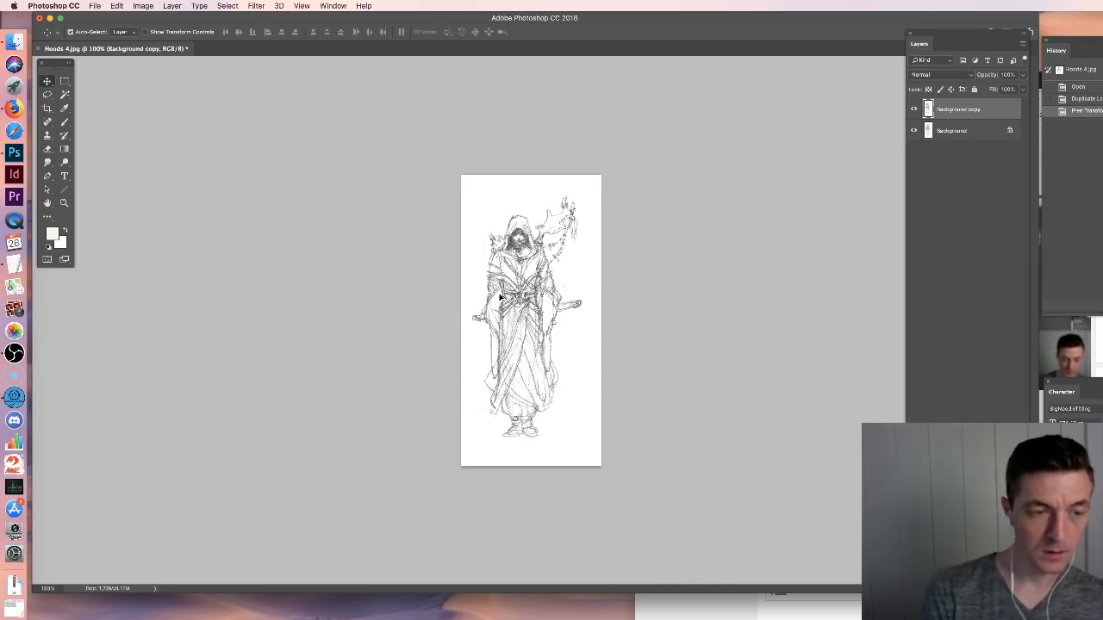
Widen the canvas to 120 percent and shift the Background copy sketch slightly right toward the canvas centre
key(super+alt+c)
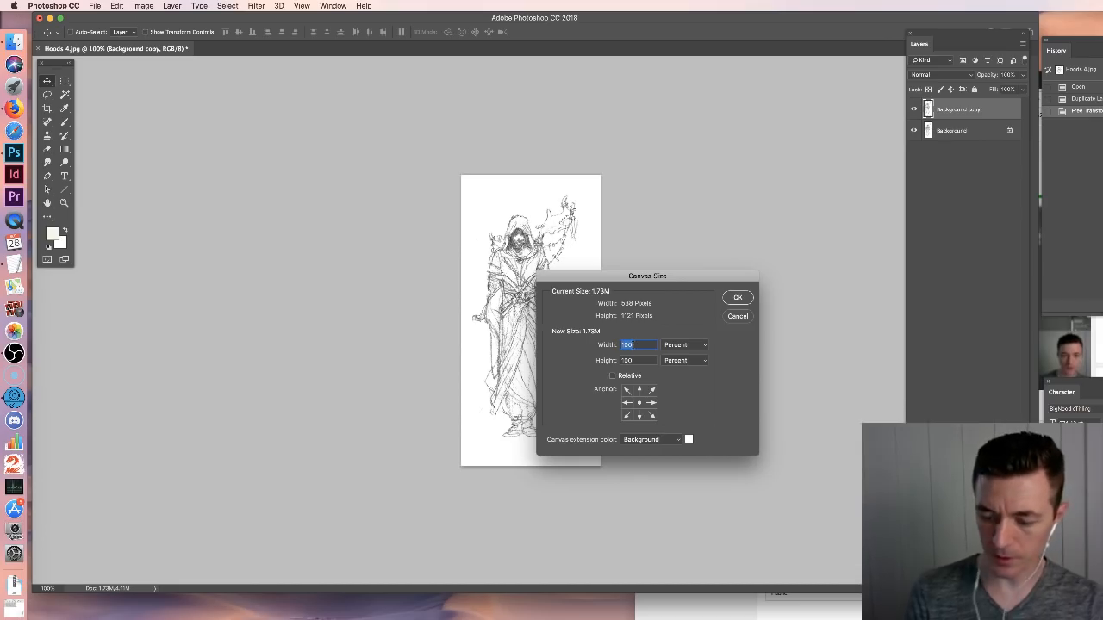
text(120)
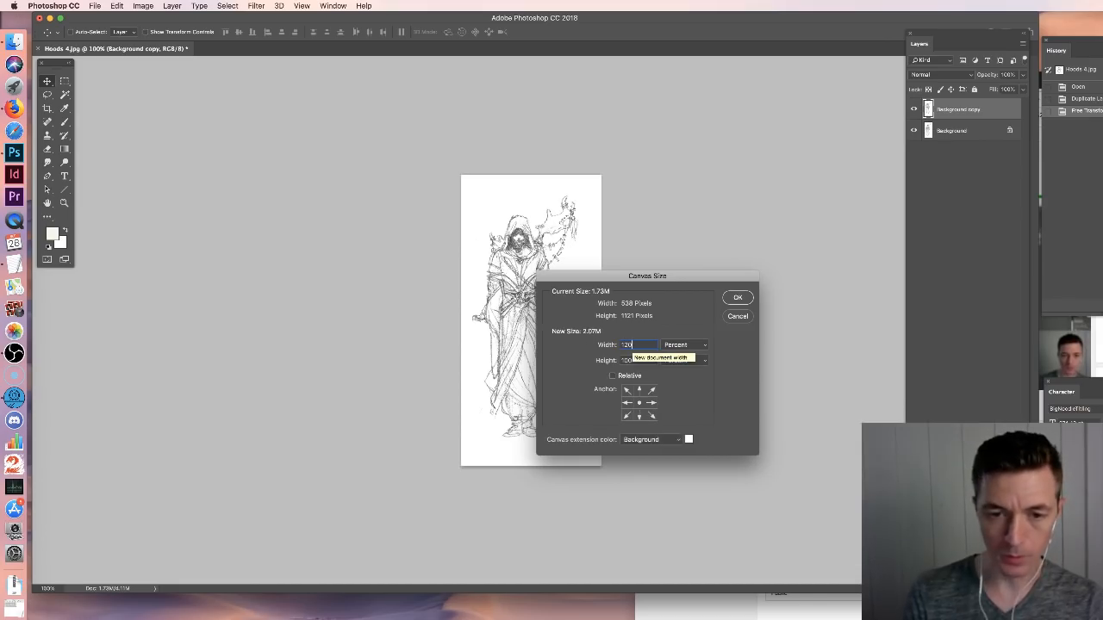
click(737, 299)
drag(540, 315, 541, 347)
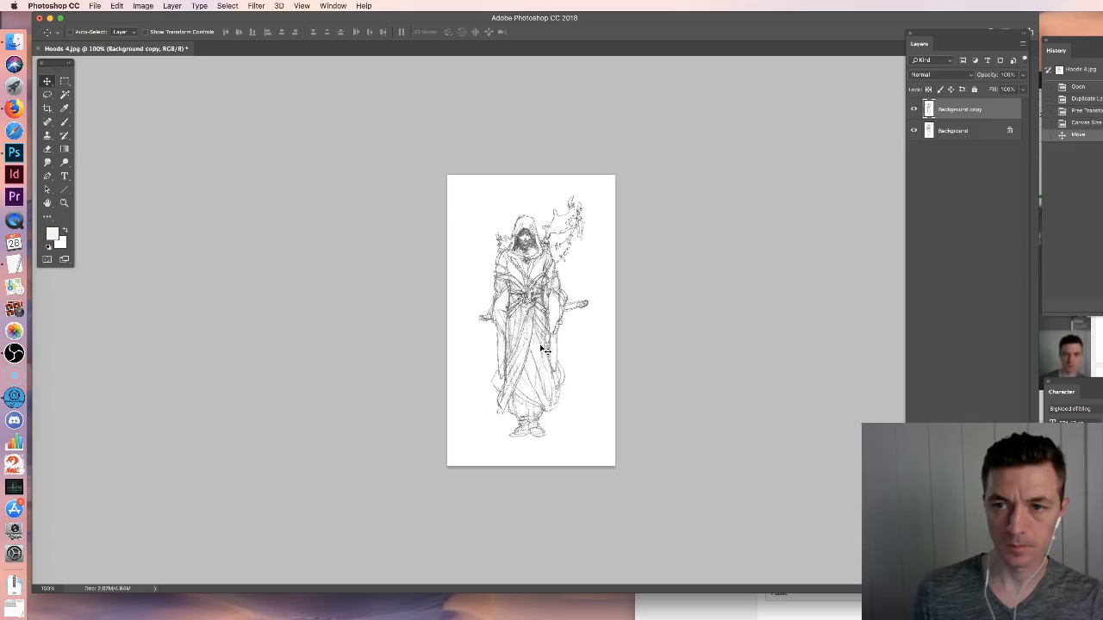
Merge the sketch copy down into Background, and duplicate the merged layer with its blend mode set to Multiply
key(super+e)
key(super+j)
drag(971, 56, 937, 90)
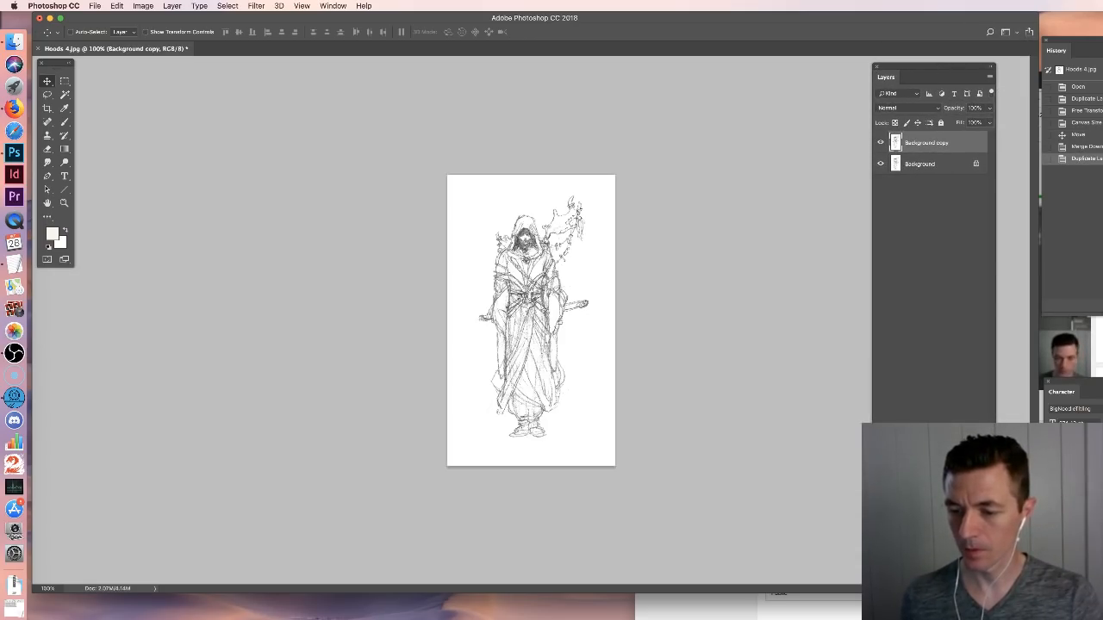
click(904, 107)
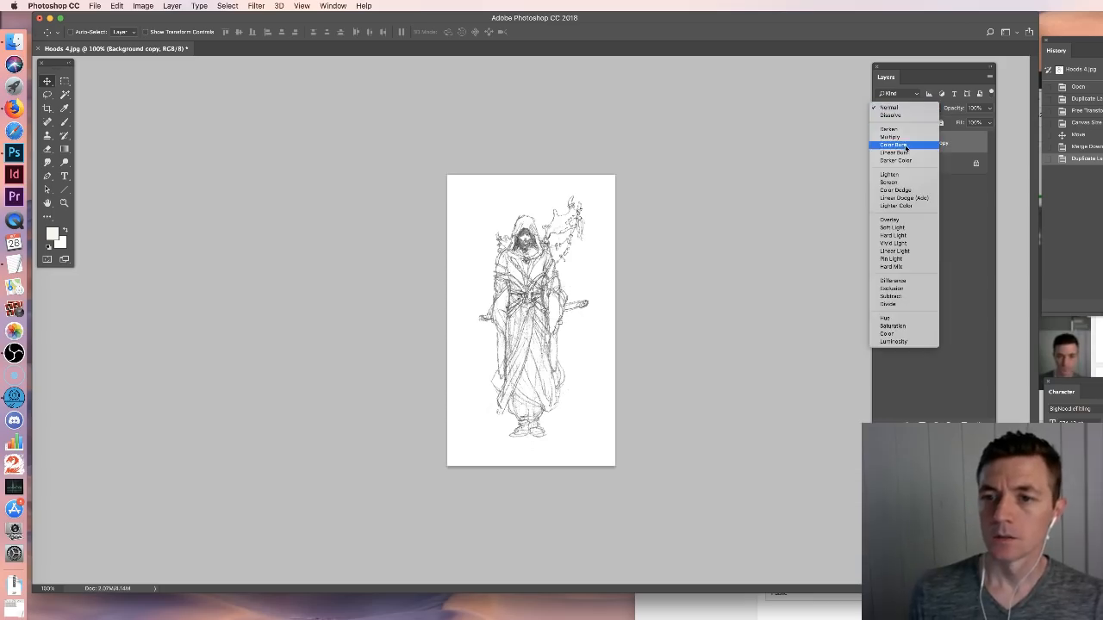
click(905, 146)
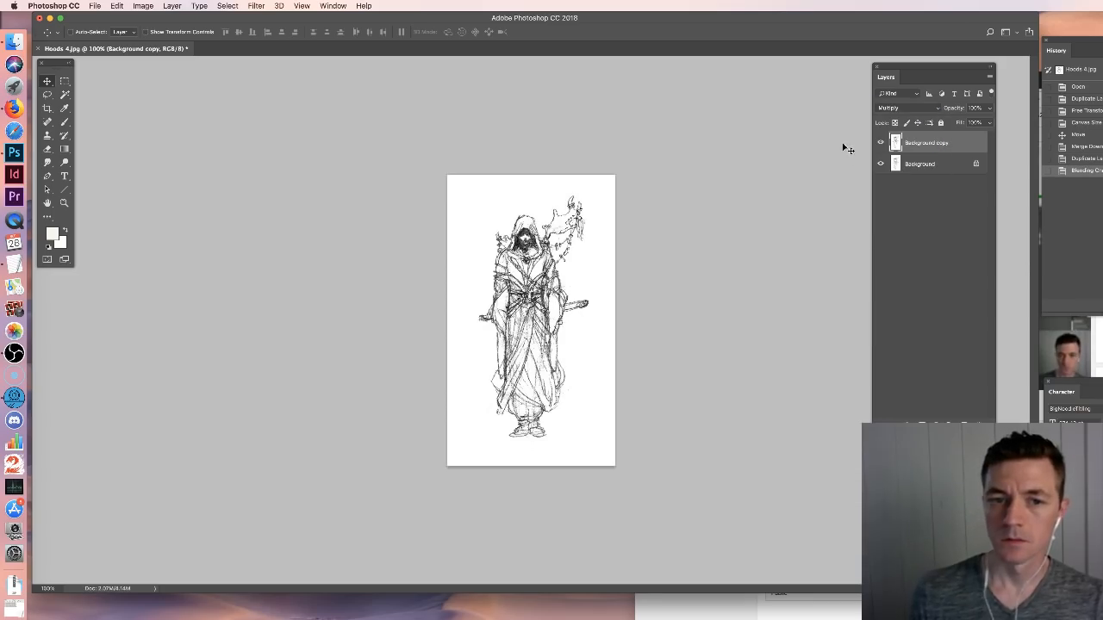
Duplicate the Background layer and hide the resulting Background copy 2 as a spare of the sketch
click(919, 169)
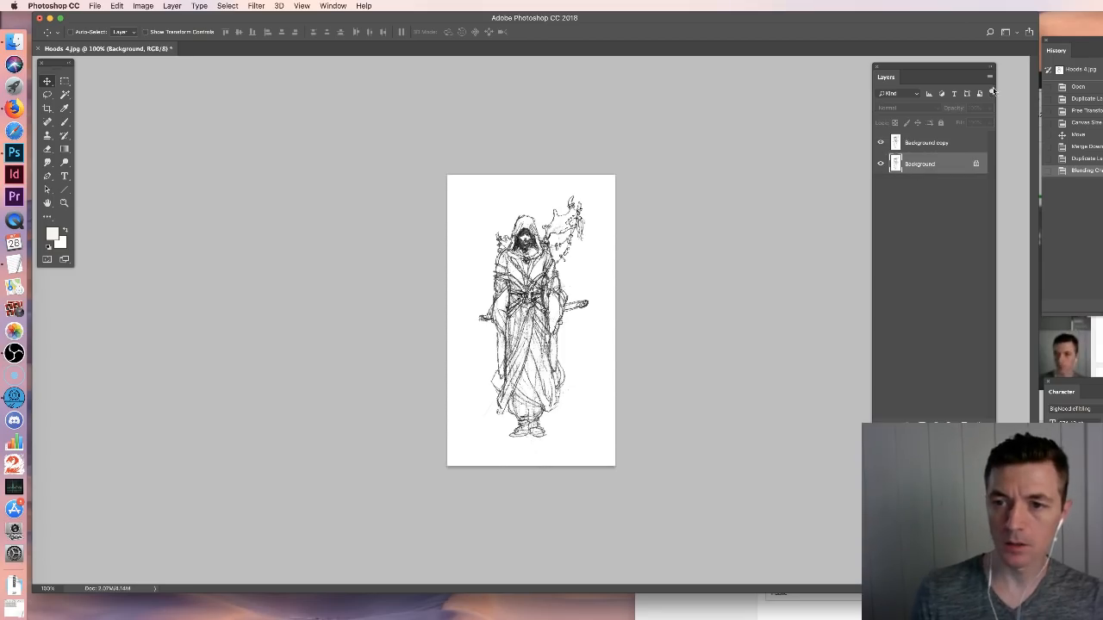
drag(963, 422, 964, 424)
click(880, 185)
click(880, 185)
click(880, 164)
Fill the Background layer with the off-white foreground colour and select the visible Multiply sketch layer above it
click(918, 187)
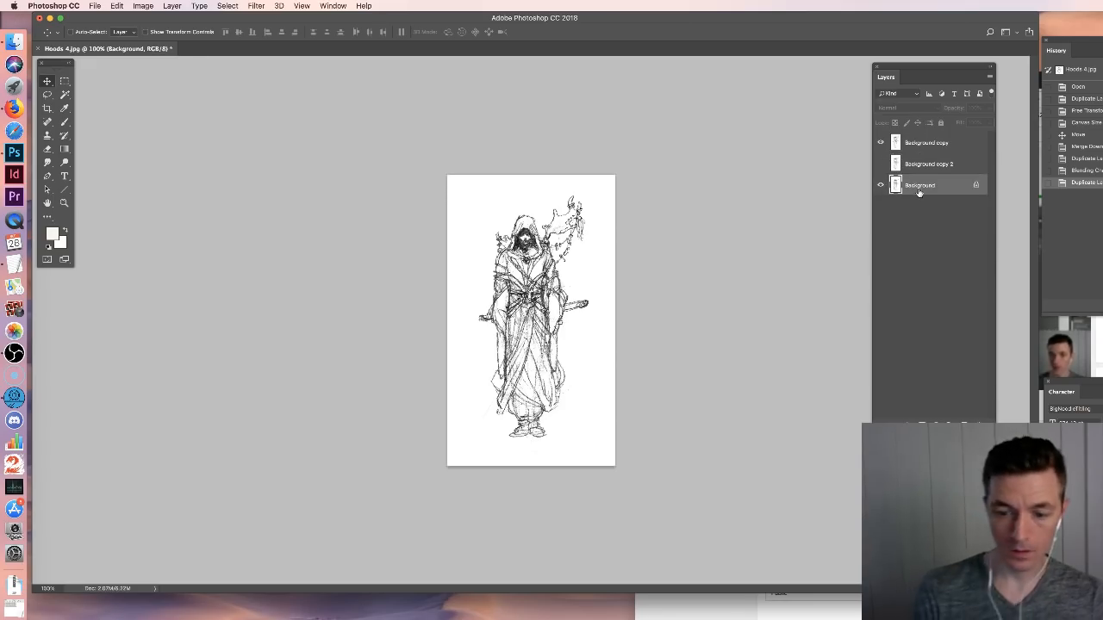
key(alt+BackSpace)
click(881, 144)
click(881, 149)
click(882, 153)
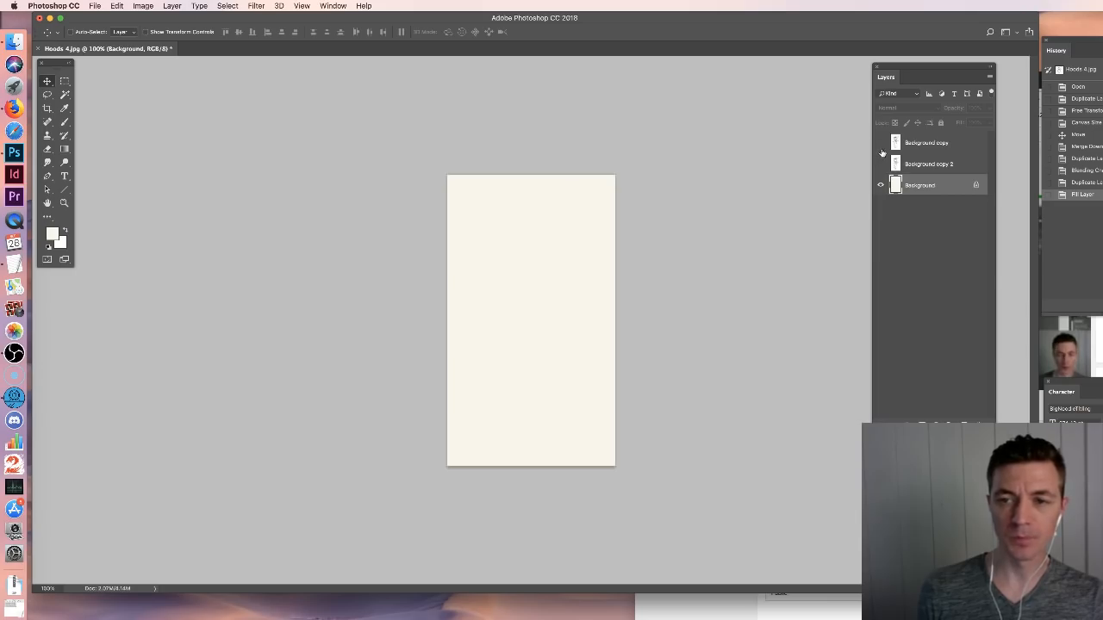
click(881, 144)
click(915, 150)
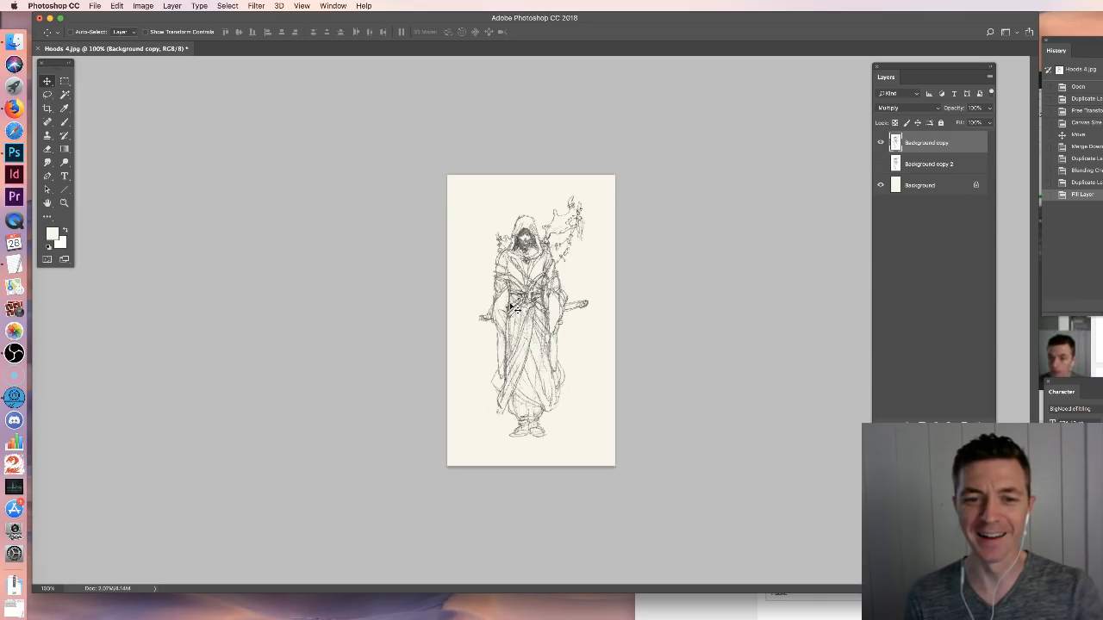
key(super+alt+i)
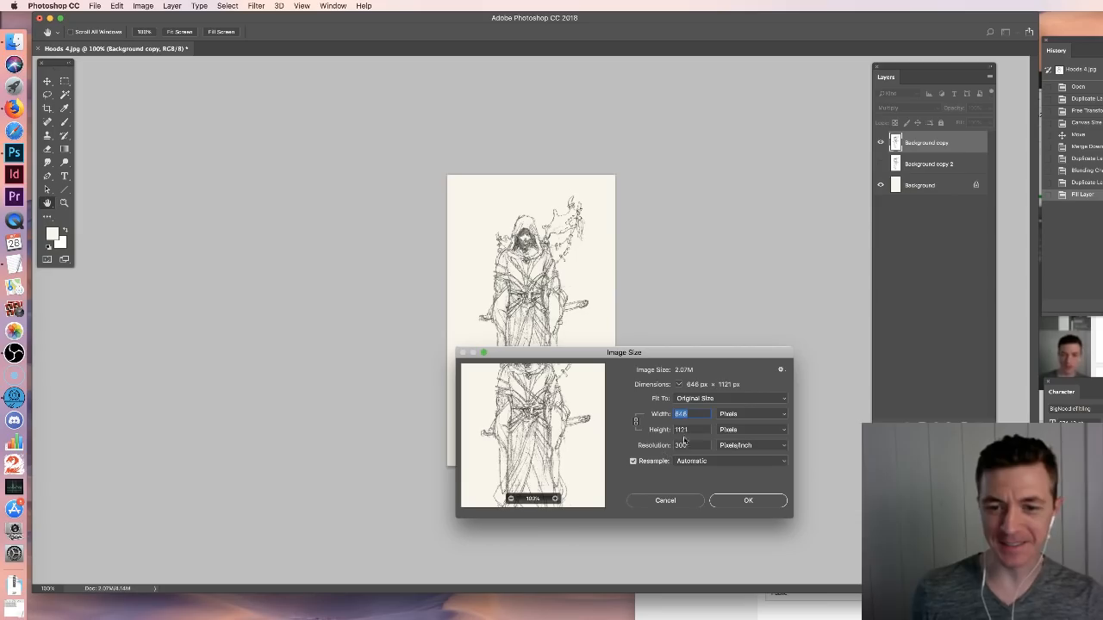
click(665, 501)
key(super+equal)
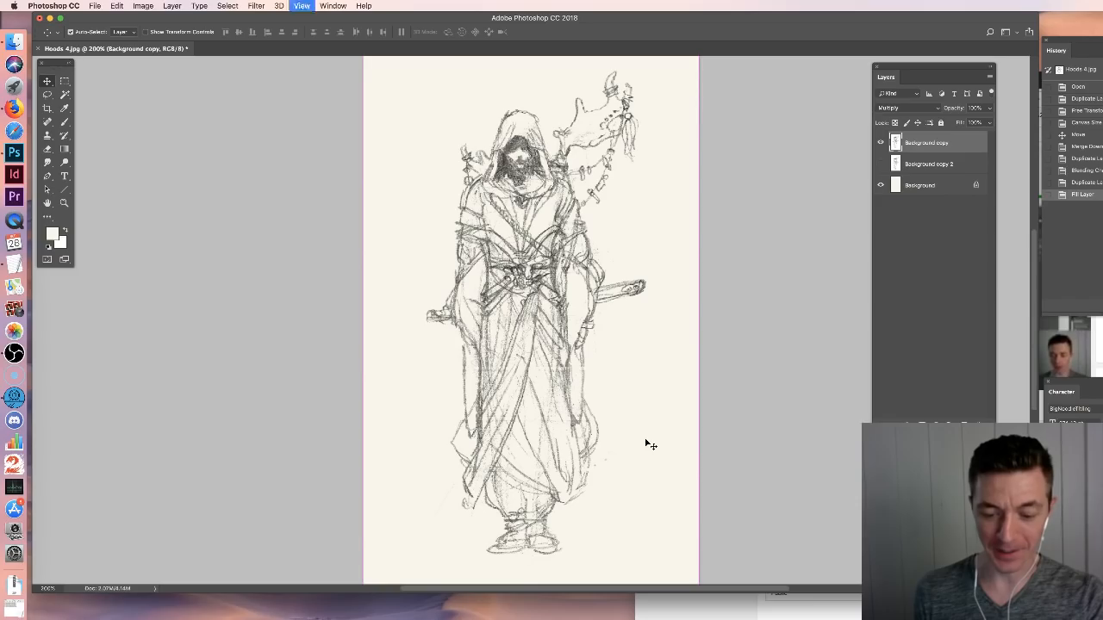
Resize the image proportionally to a height of 5000 pixels and save it as Concept.psd with Maximize Compatibility on
key(super+alt+i)
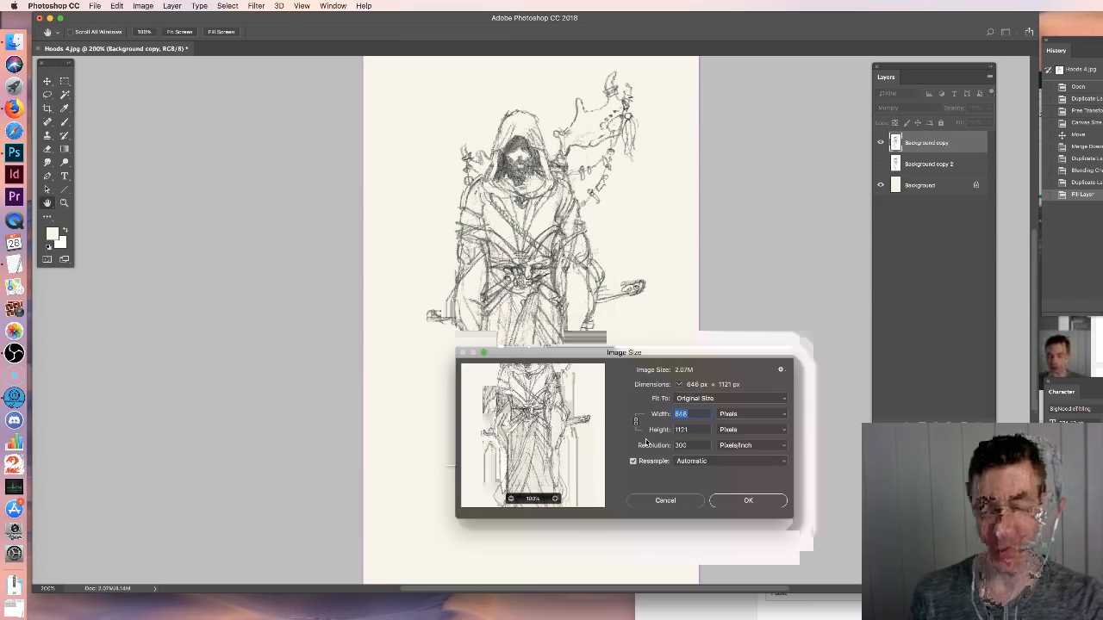
key(super+minus)
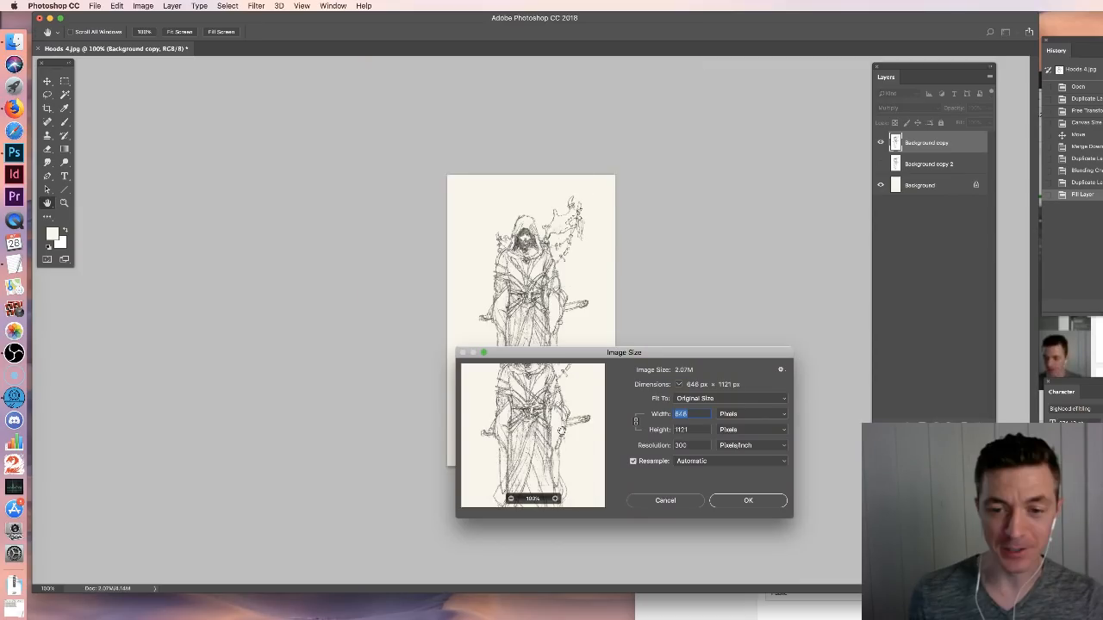
key(Tab)
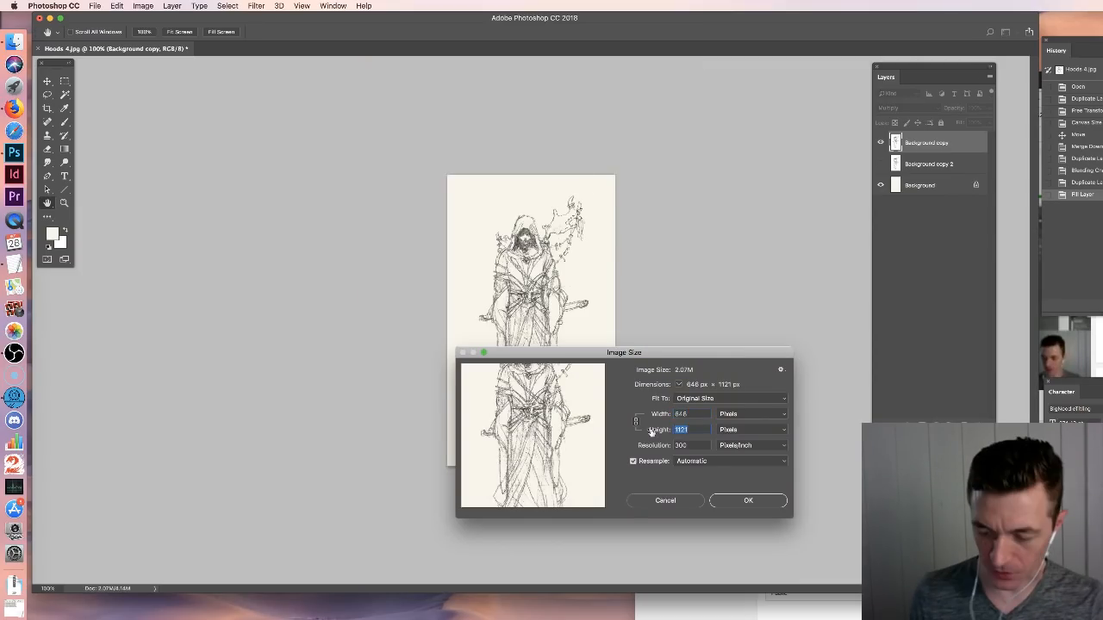
text(5000)
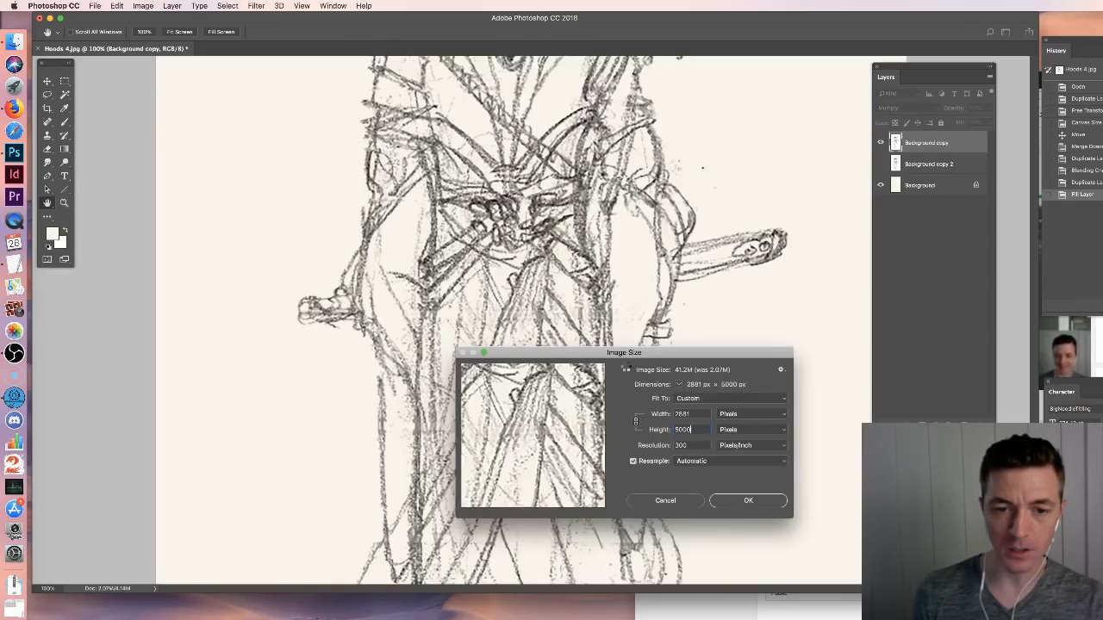
key(Return)
key(super+shift+s)
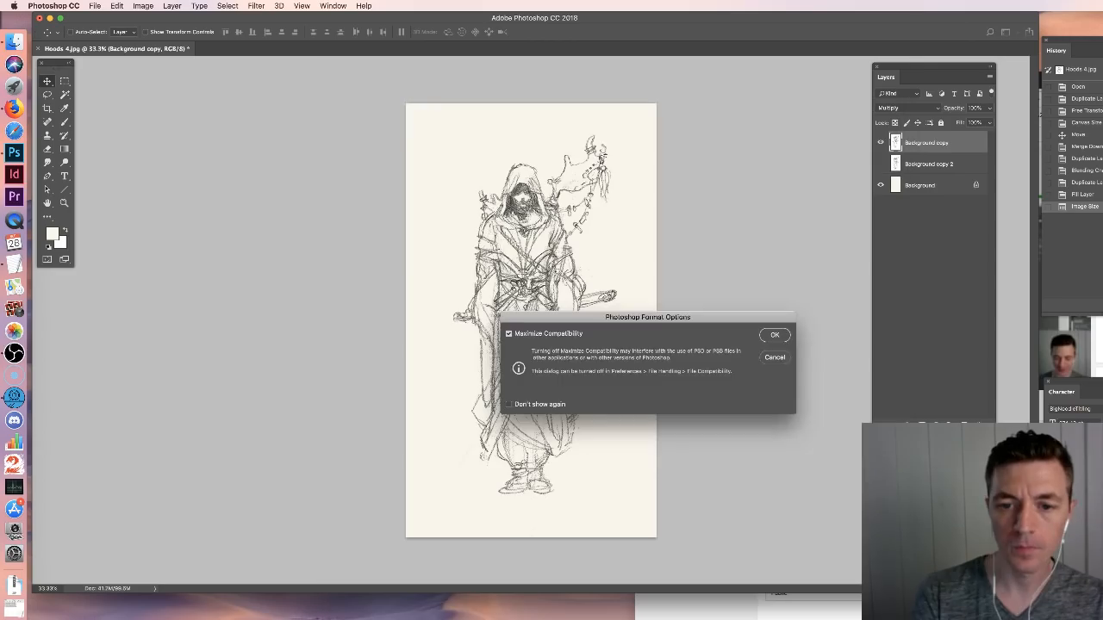
key(Return)
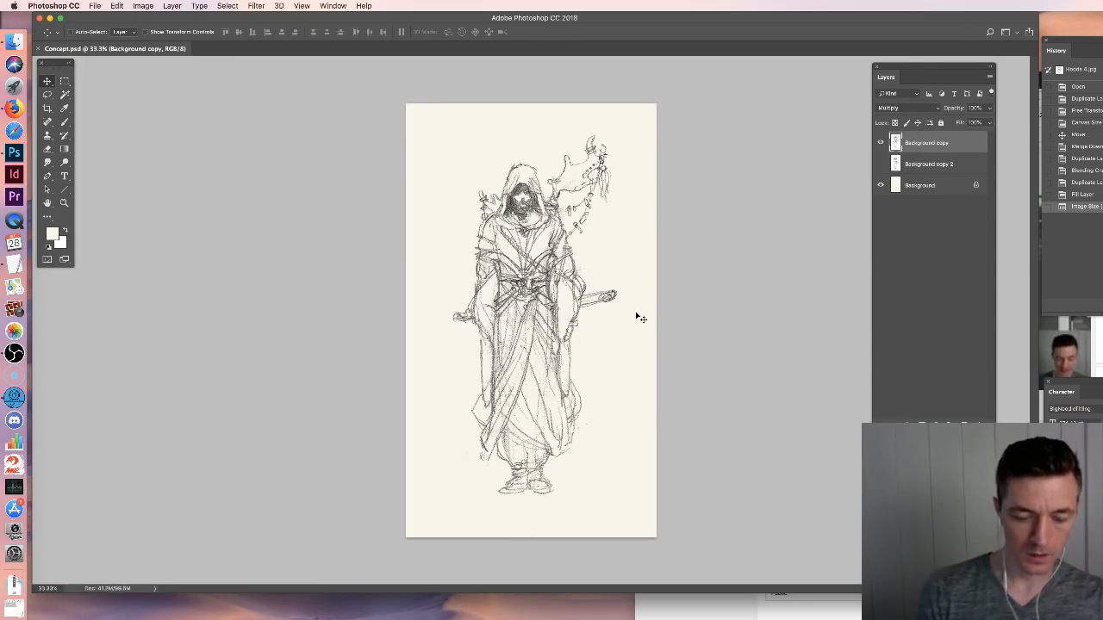
Widen the canvas to 300 percent and refill the whole Background layer with the off-white foreground colour
key(alt+super+c)
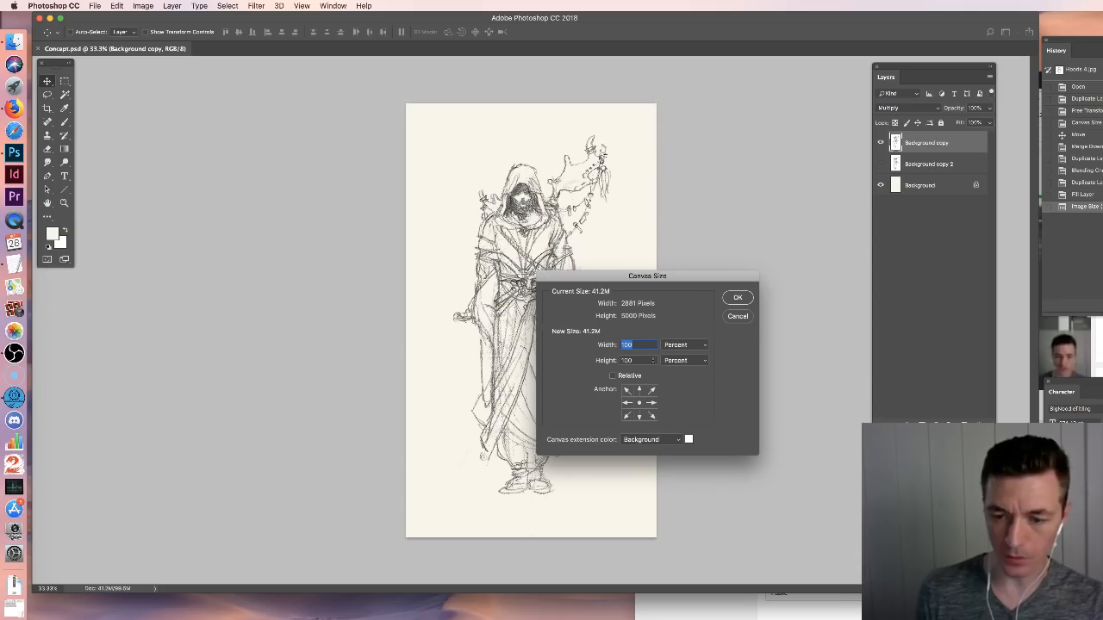
text(30)
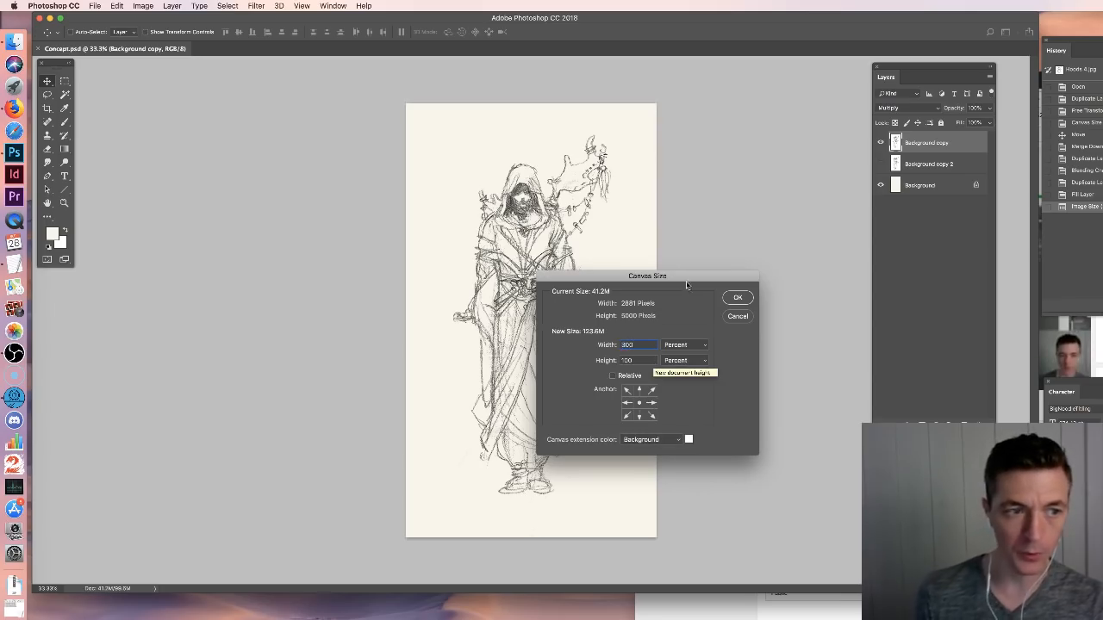
click(738, 298)
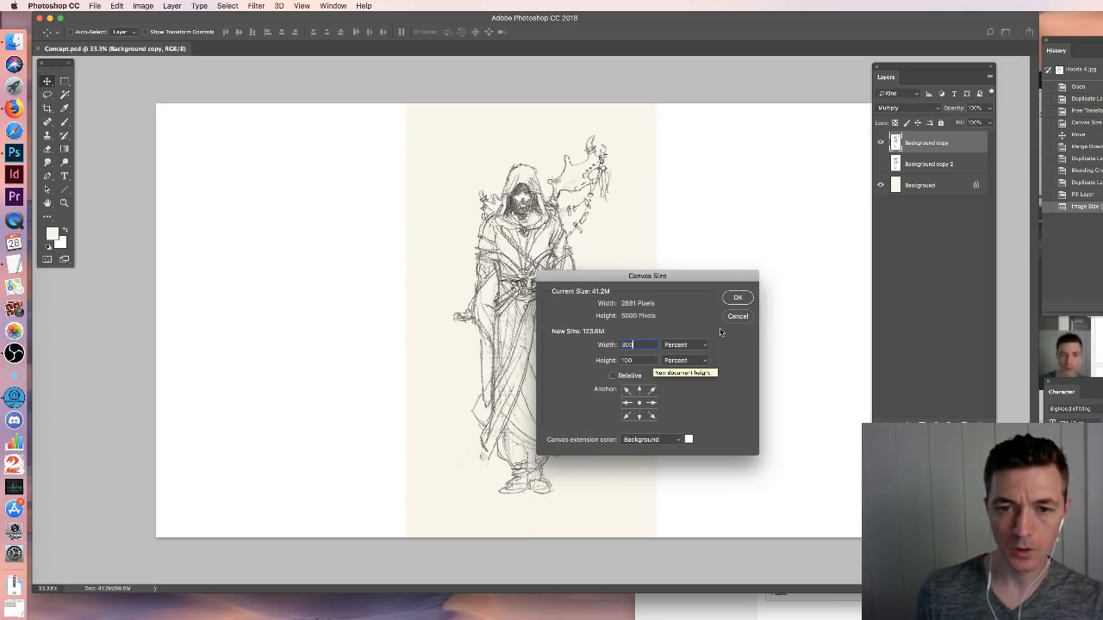
click(64, 128)
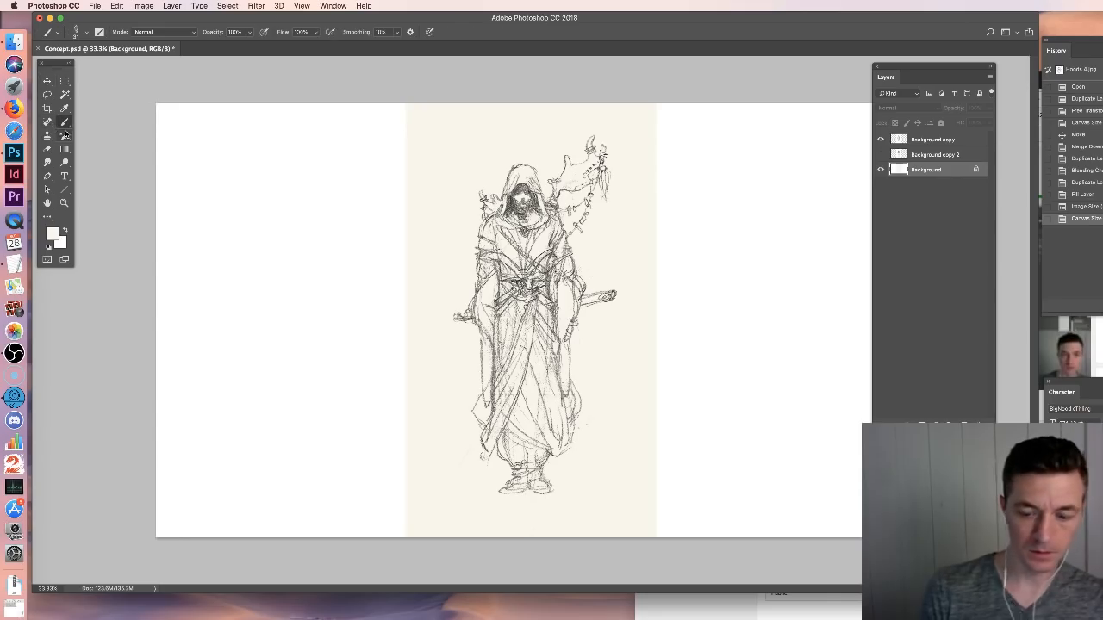
key(super+BackSpace)
key(alt+BackSpace)
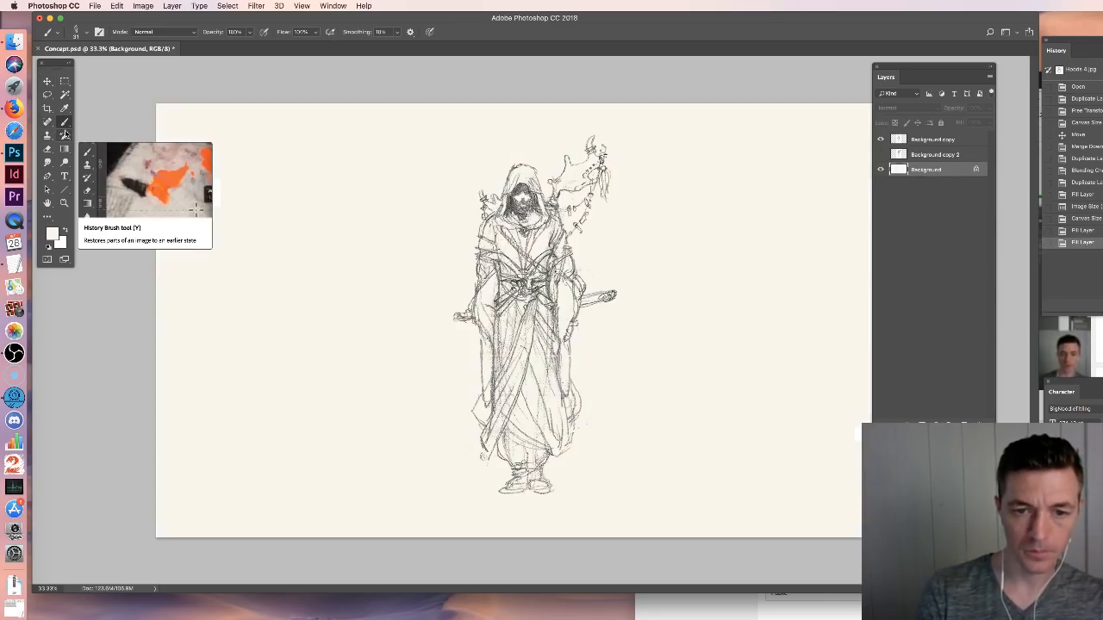
click(53, 81)
Switch to Finder and open the blue-mummies reference image from the 88 Character Design Demo folder in Photoshop
click(14, 40)
click(592, 375)
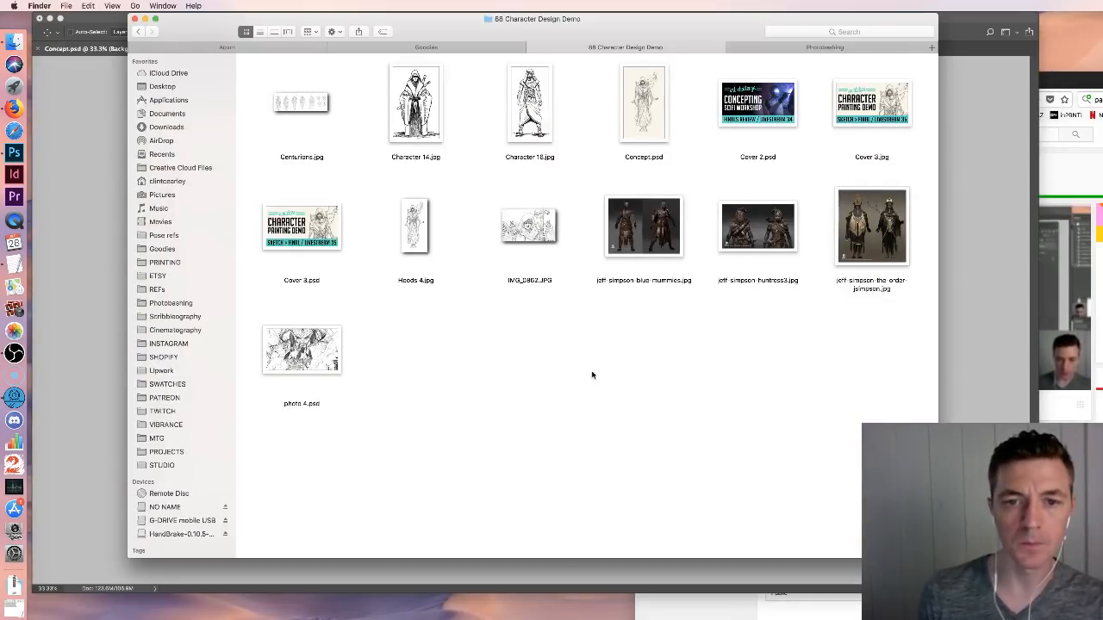
click(651, 245)
right_click(646, 231)
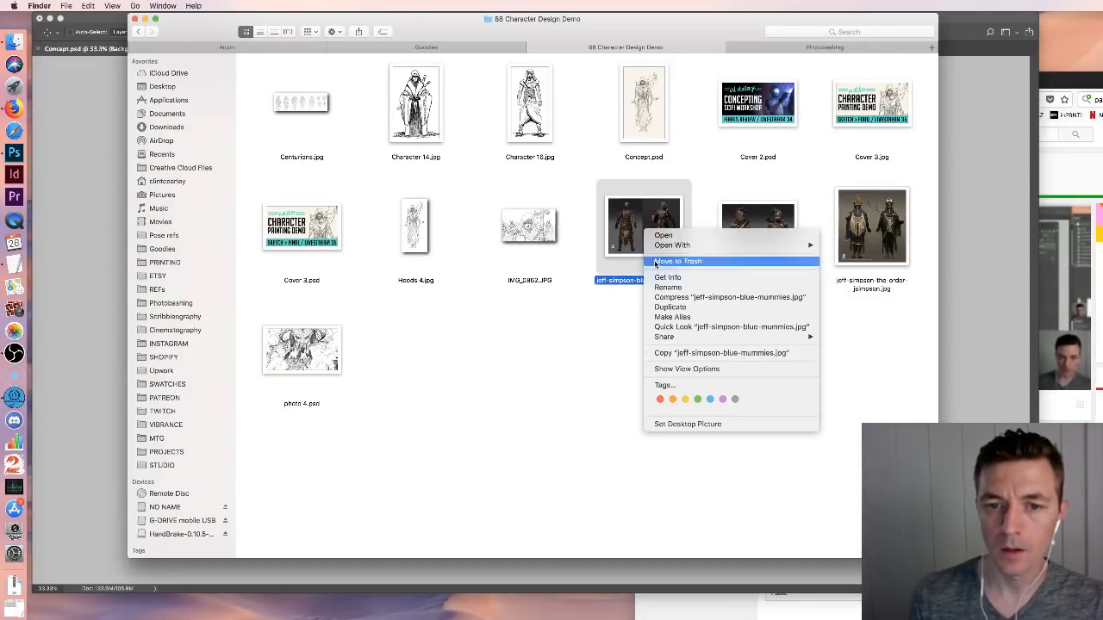
mouse_move(705, 248)
click(862, 262)
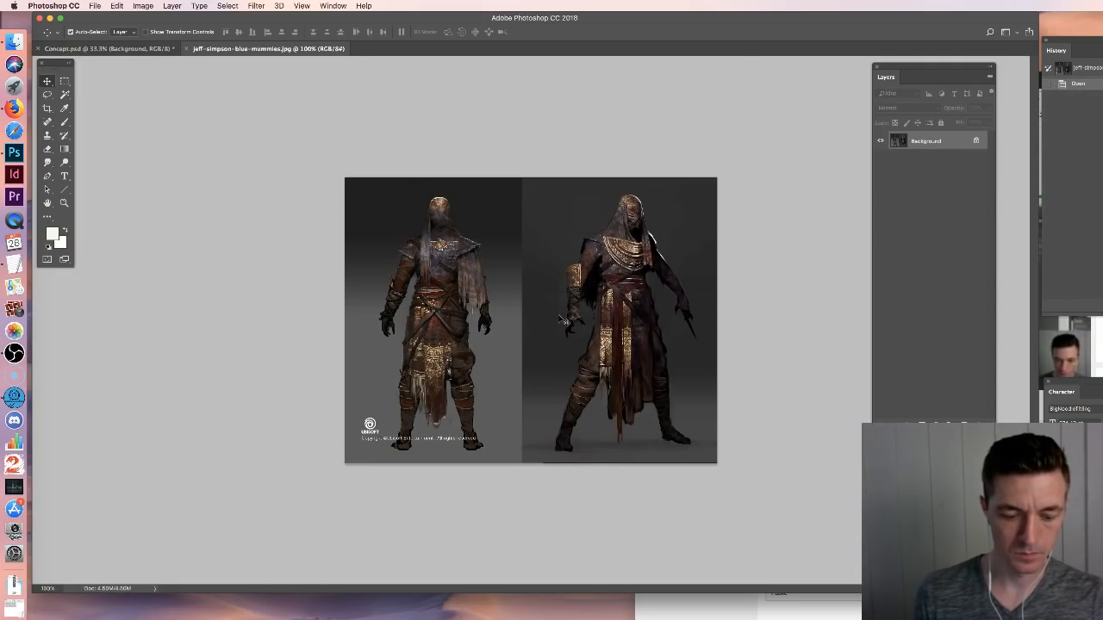
Copy the entire blue-mummies image into Concept.psd and enlarge it to about twice its size in the canvas's upper-left corner
key(ctrl+a)
key(ctrl+c)
key(ctrl+w)
key(ctrl+v)
drag(564, 289, 373, 129)
key(ctrl+t)
drag(273, 202, 195, 316)
mouse_move(397, 291)
mouse_down()
mouse_move(406, 294)
mouse_move(396, 300)
mouse_up()
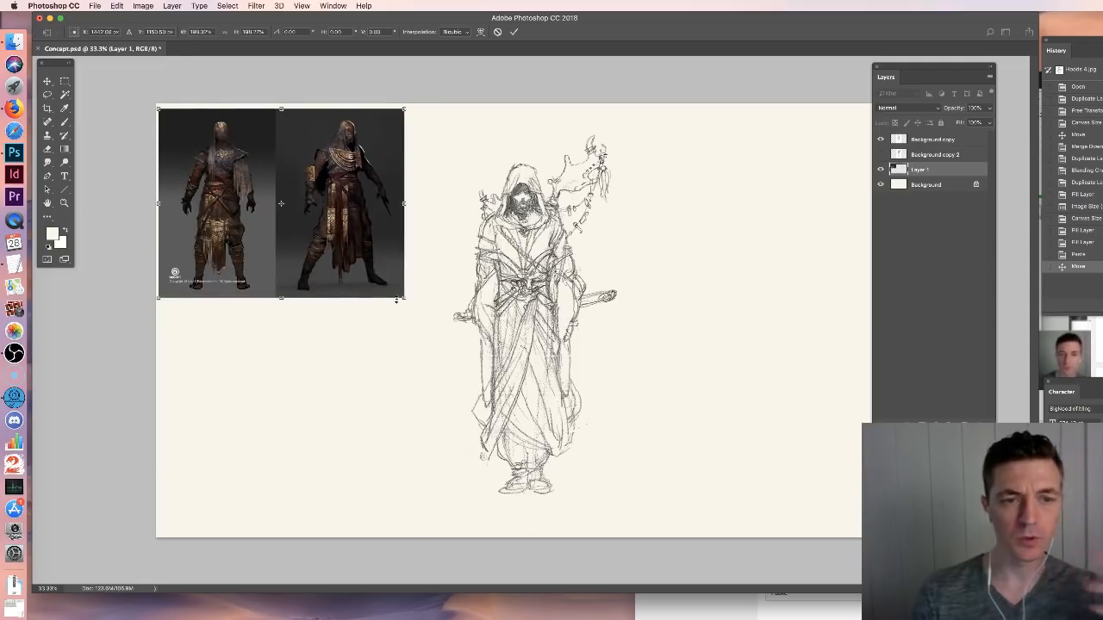
key(Return)
Return to Finder and open the huntress3 reference image in Photoshop
key(super+Tab)
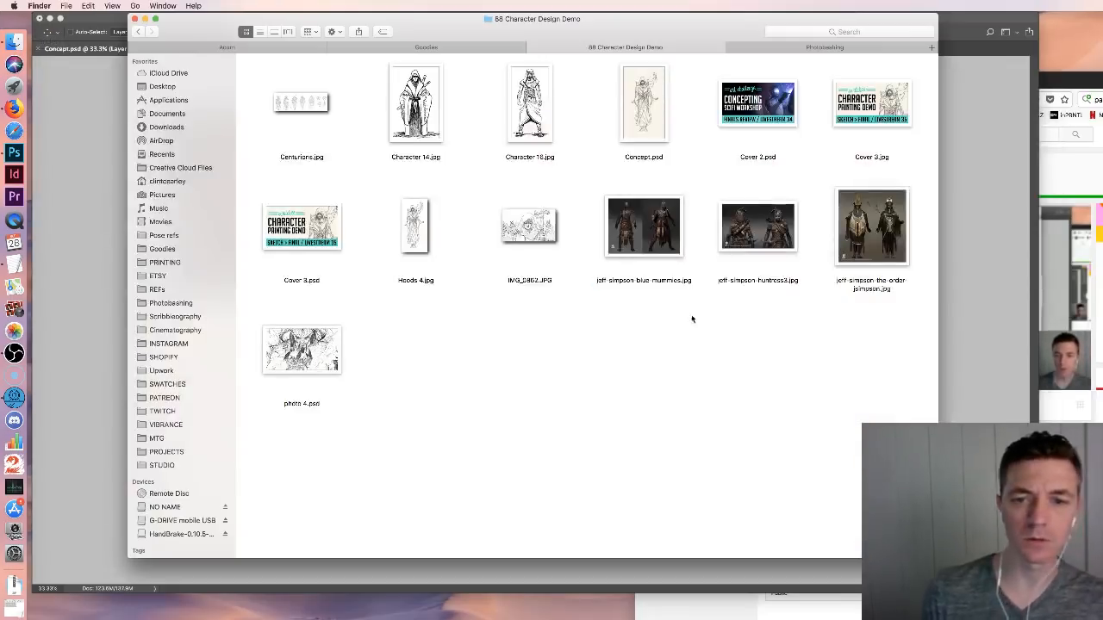
click(773, 233)
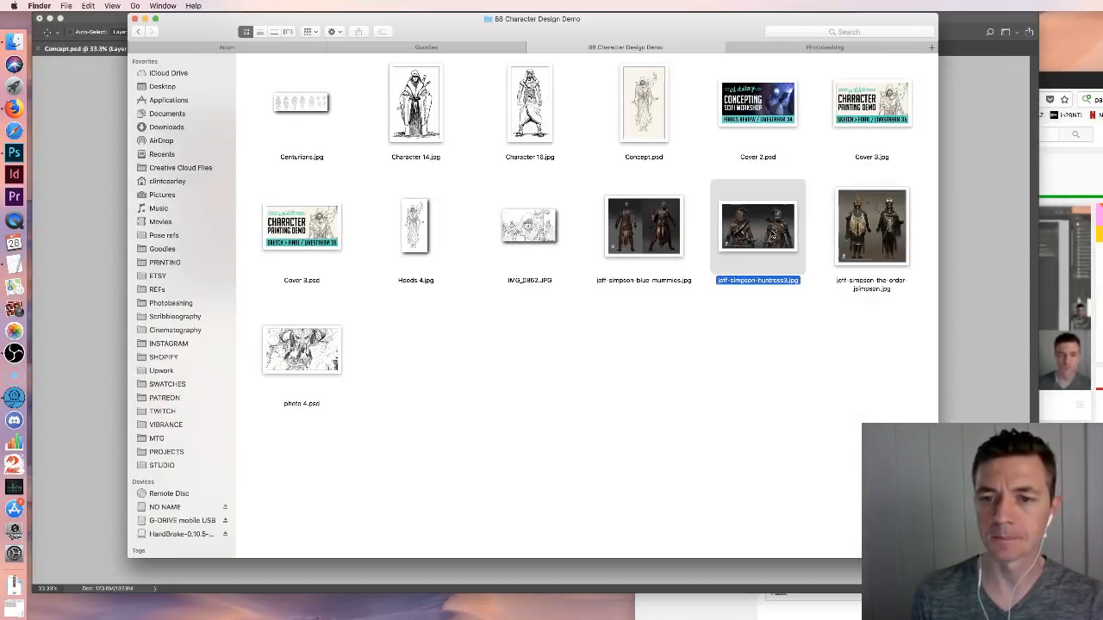
double_click(771, 234)
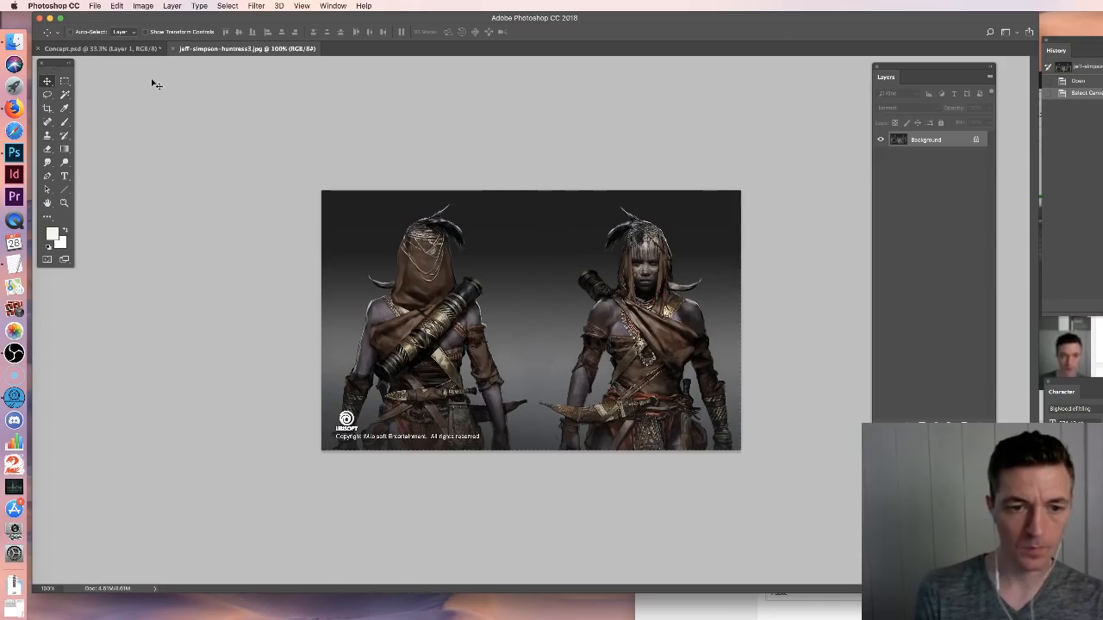
Copy the right half of the huntress image, containing the front-facing figure, and close that image
click(64, 80)
key(super+d)
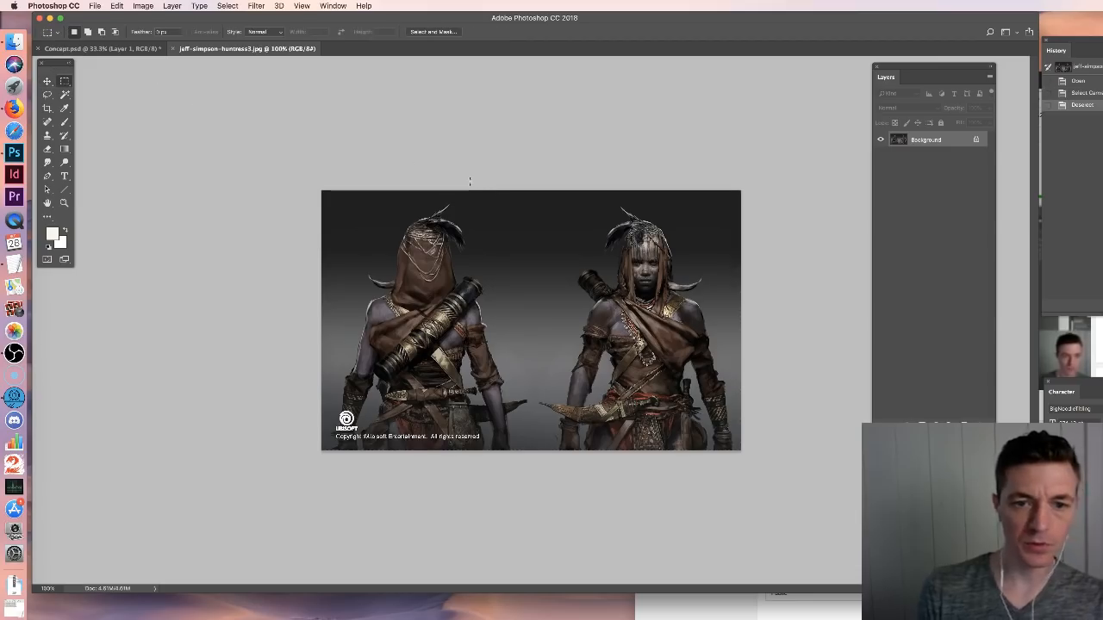
drag(530, 458, 896, 39)
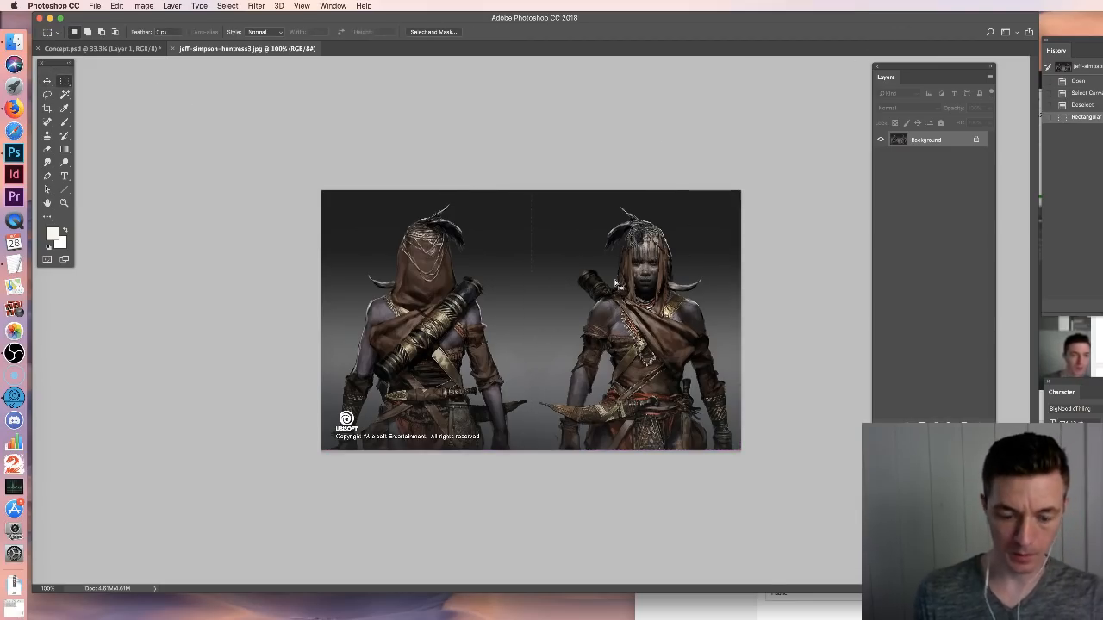
key(w)
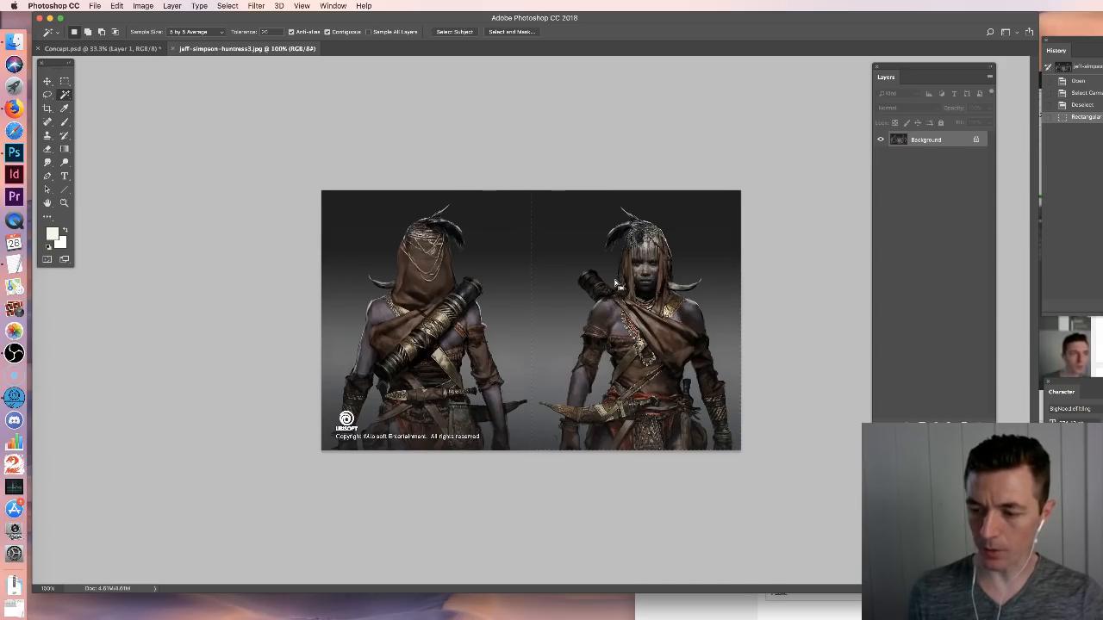
key(super+w)
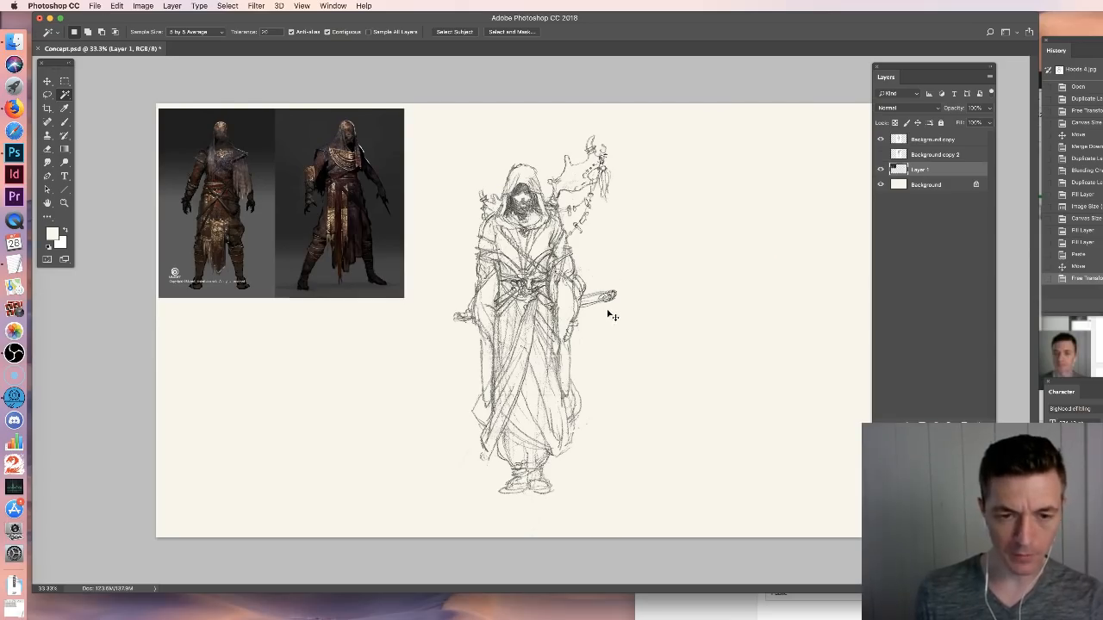
Paste the copied huntress figure into Concept.psd, place it below the mummies reference and enlarge it to about twice its size
key(super+v)
key(v)
drag(544, 330, 382, 353)
key(super+t)
drag(331, 389, 357, 391)
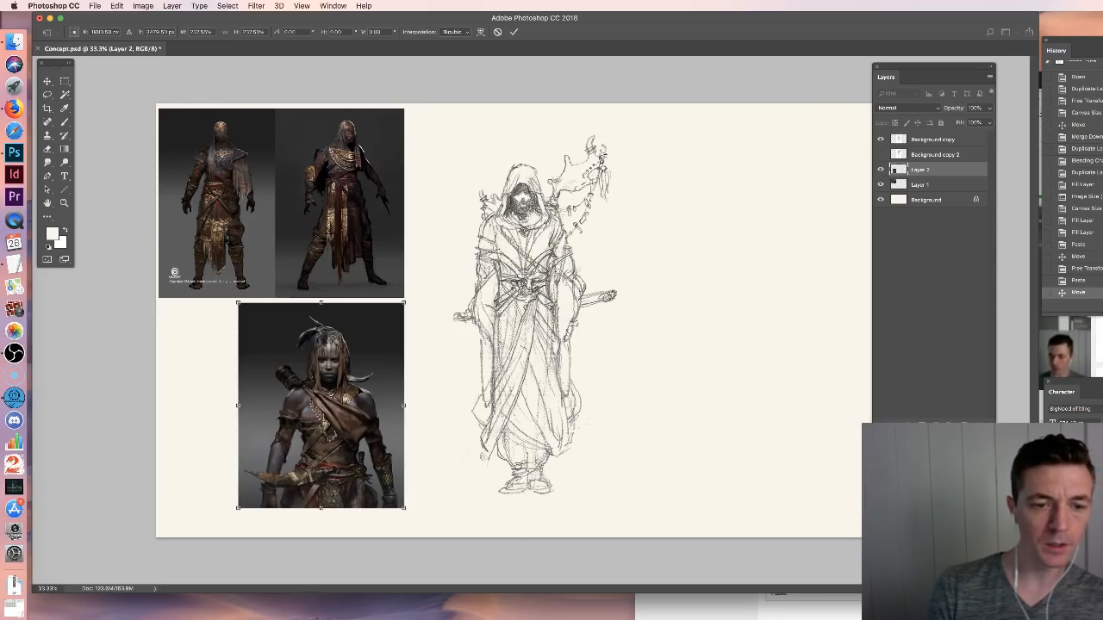
key(Return)
Switch to Finder and open the jeff-simpson-the-order-jsimpson.jpg reference image in Photoshop
click(13, 42)
click(629, 321)
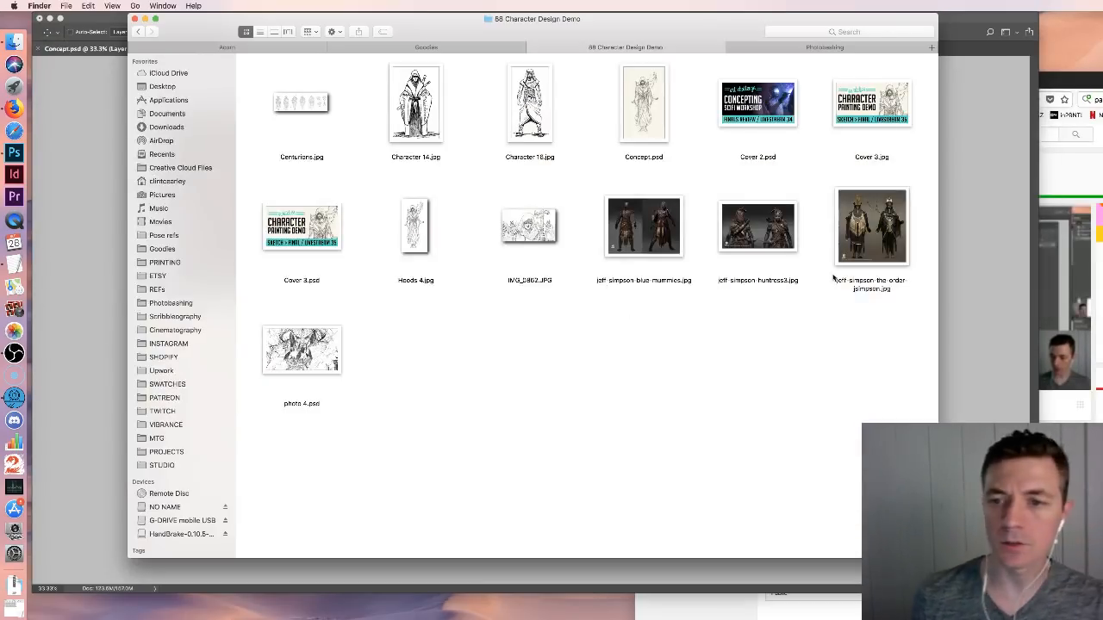
click(866, 237)
right_click(866, 237)
mouse_move(991, 251)
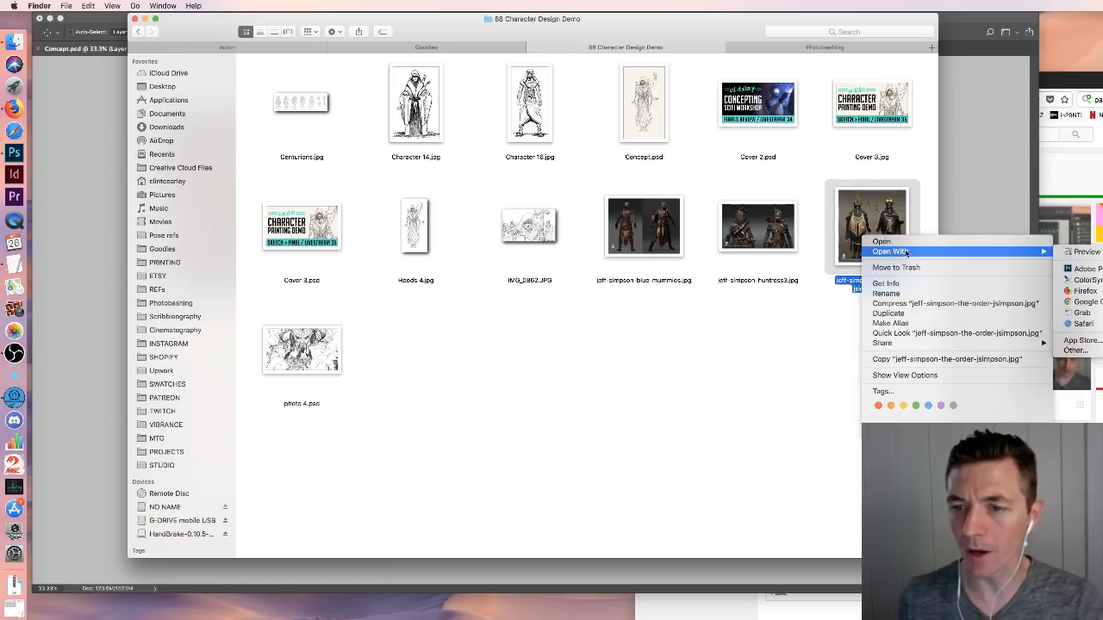
click(1071, 270)
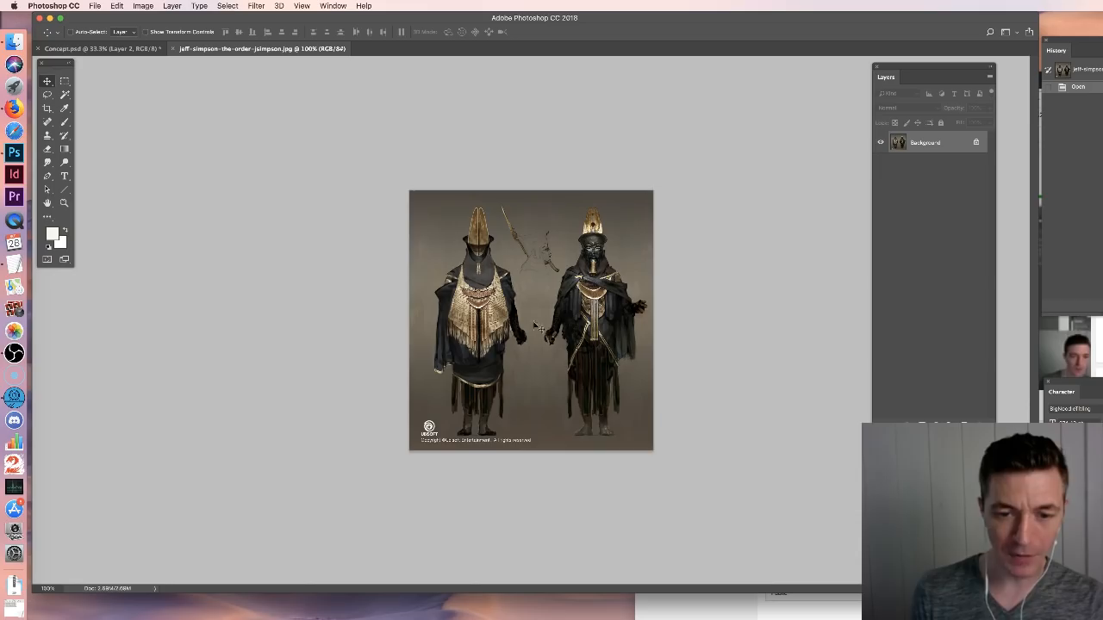
Copy nearly the whole image with both robed figures, leaving out a narrow strip along its left edge, and close that image
key(m)
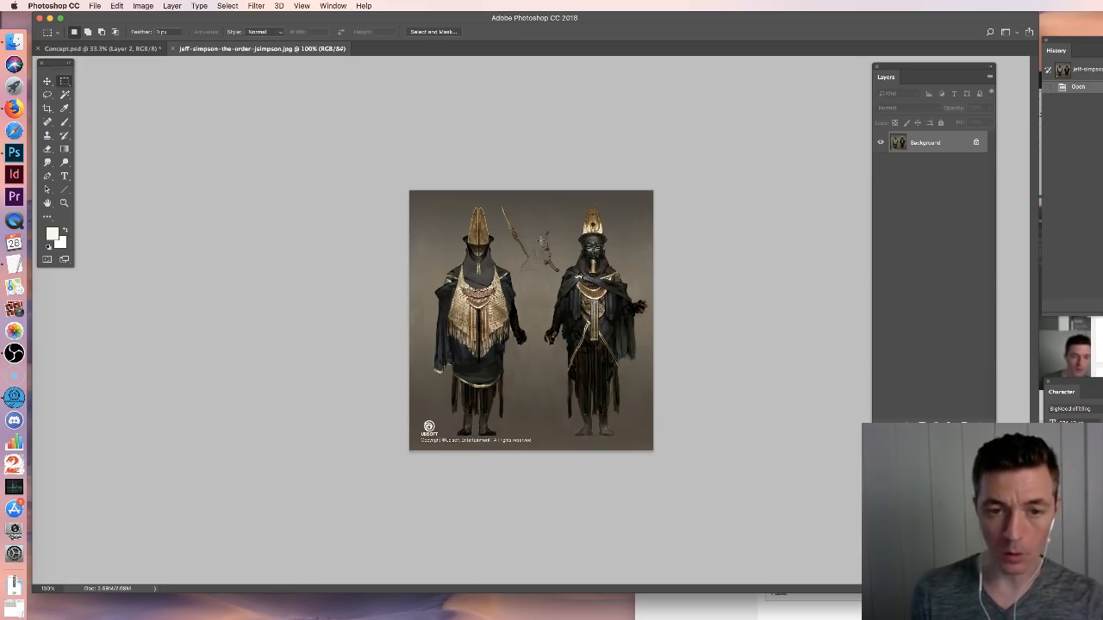
drag(426, 186, 710, 442)
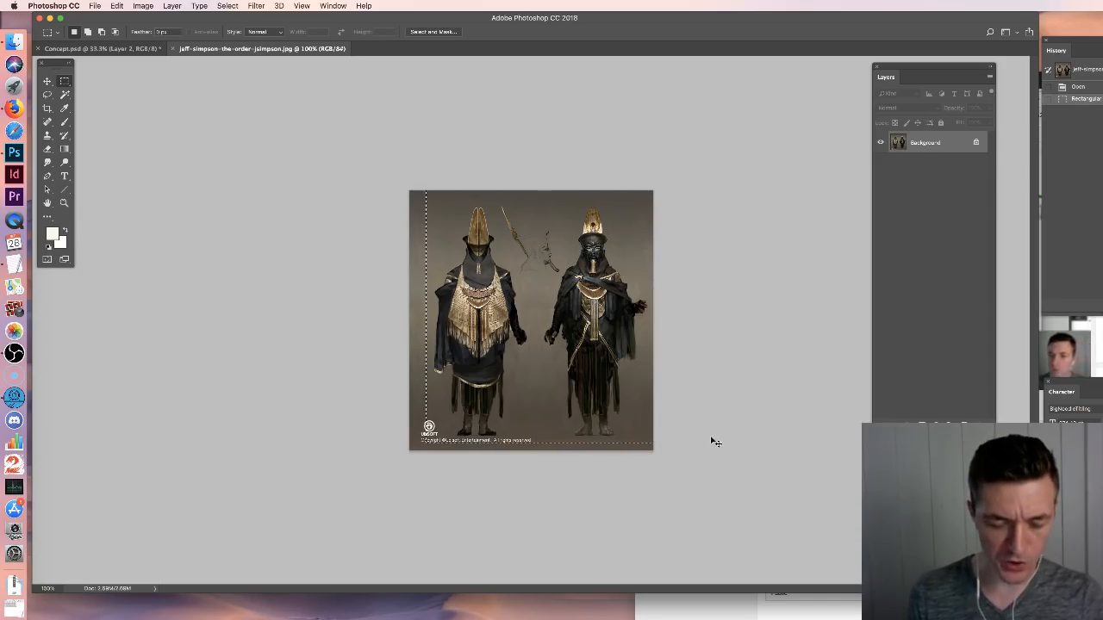
key(super+c)
key(super+w)
Paste the robed figures into Concept.psd, move them to the canvas's upper area beside the sketch's staff and enlarge them about threefold
key(super+v)
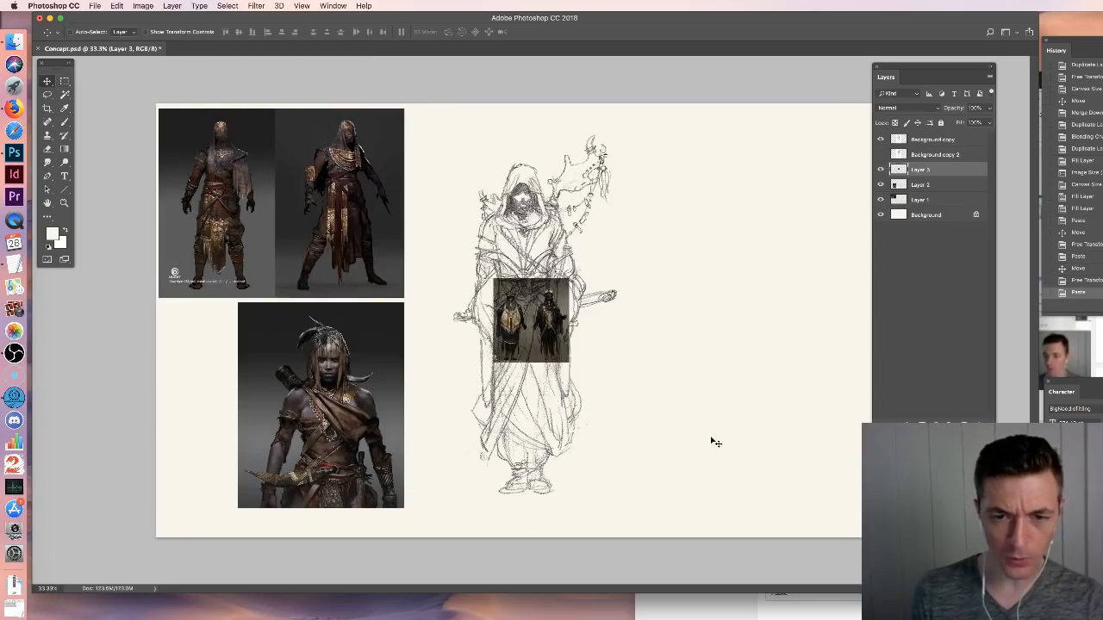
key(v)
drag(510, 262, 662, 85)
key(super+t)
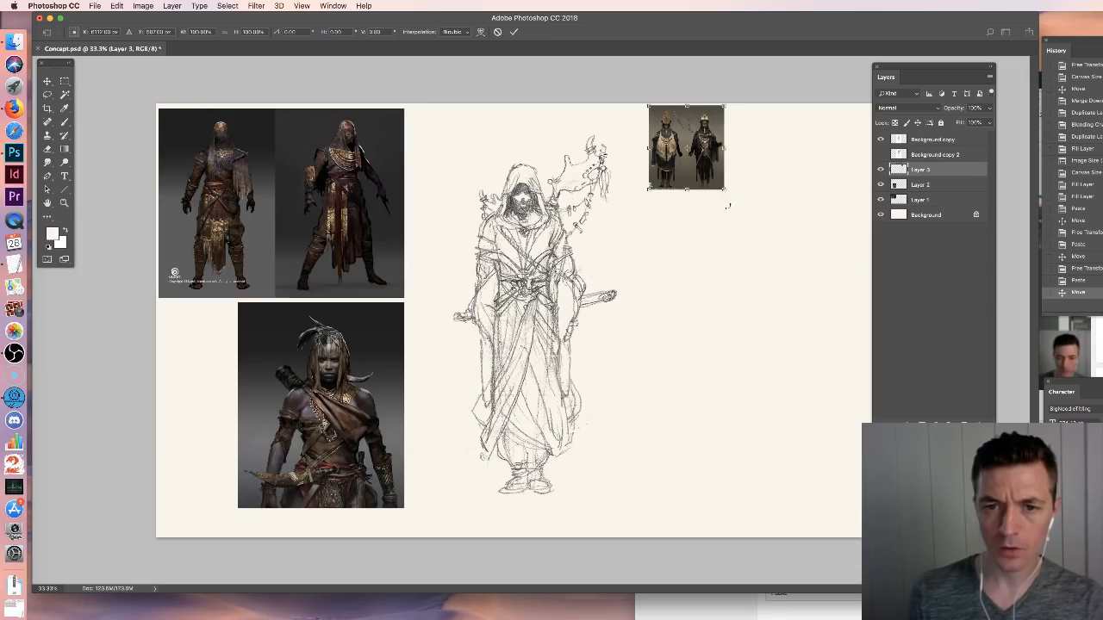
drag(726, 192, 872, 357)
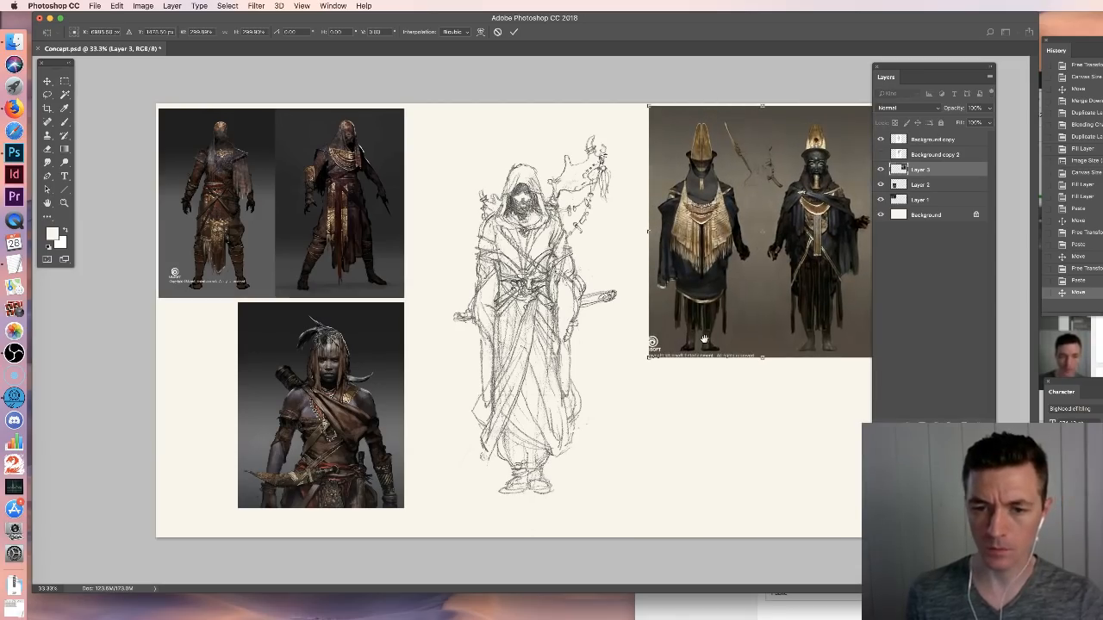
key(Return)
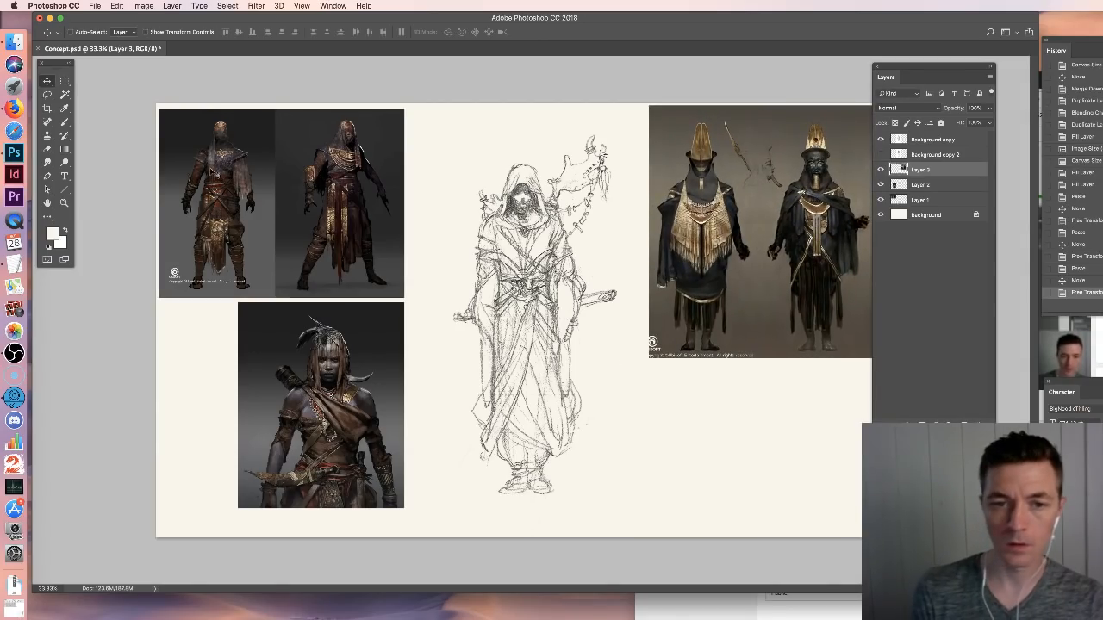
Select the canvas areas on both sides of the sketch and create a layer group masked to that selection
key(m)
drag(156, 104, 417, 536)
drag(907, 537, 647, 86)
click(919, 201)
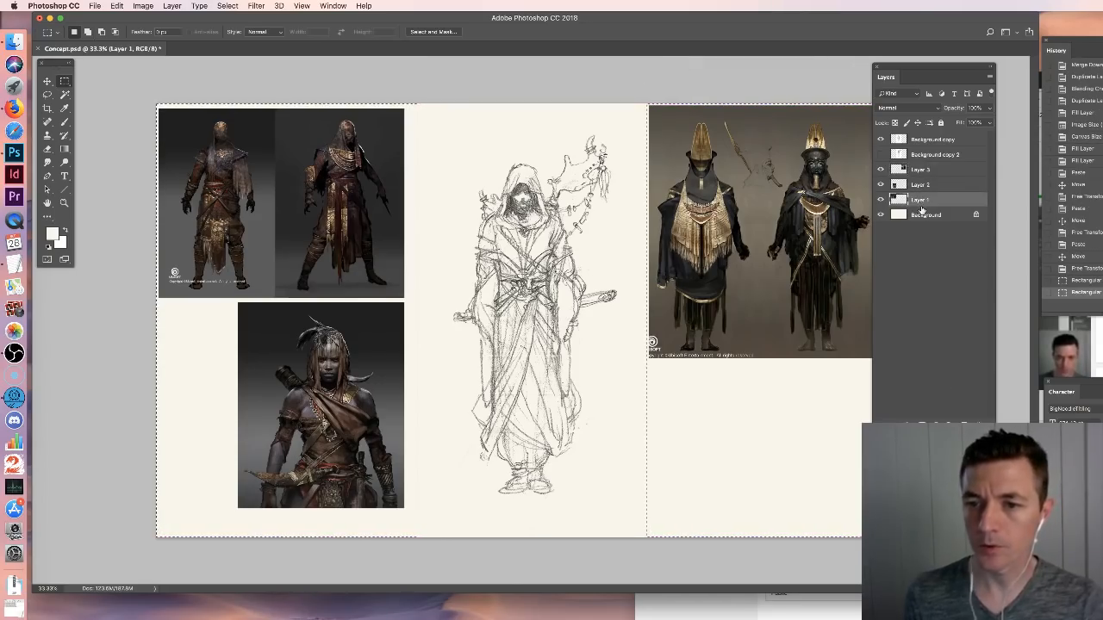
click(950, 426)
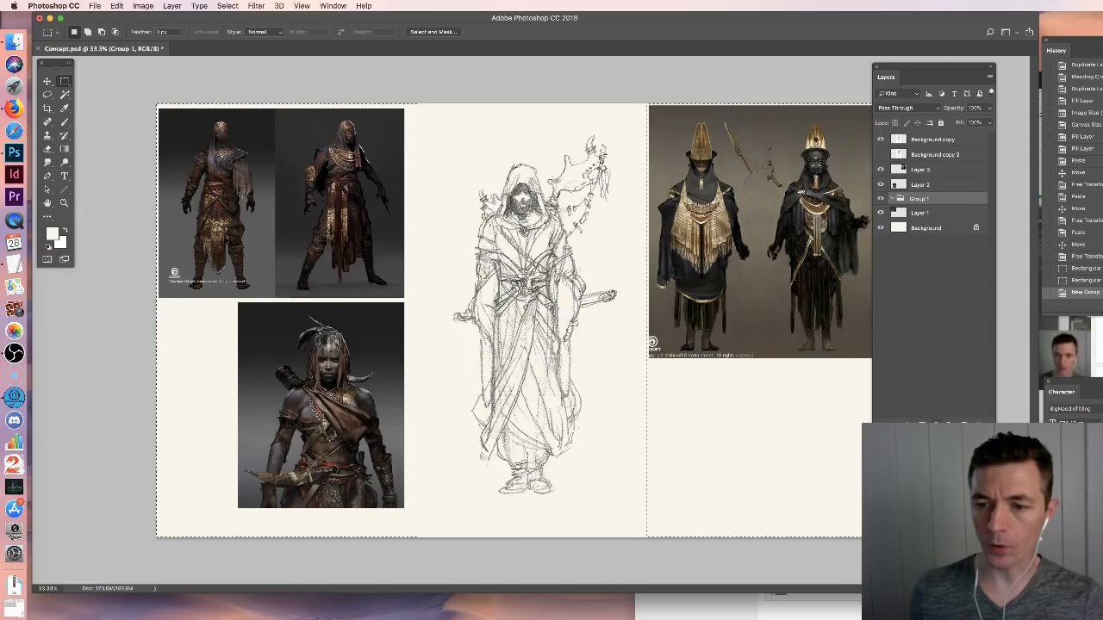
click(922, 425)
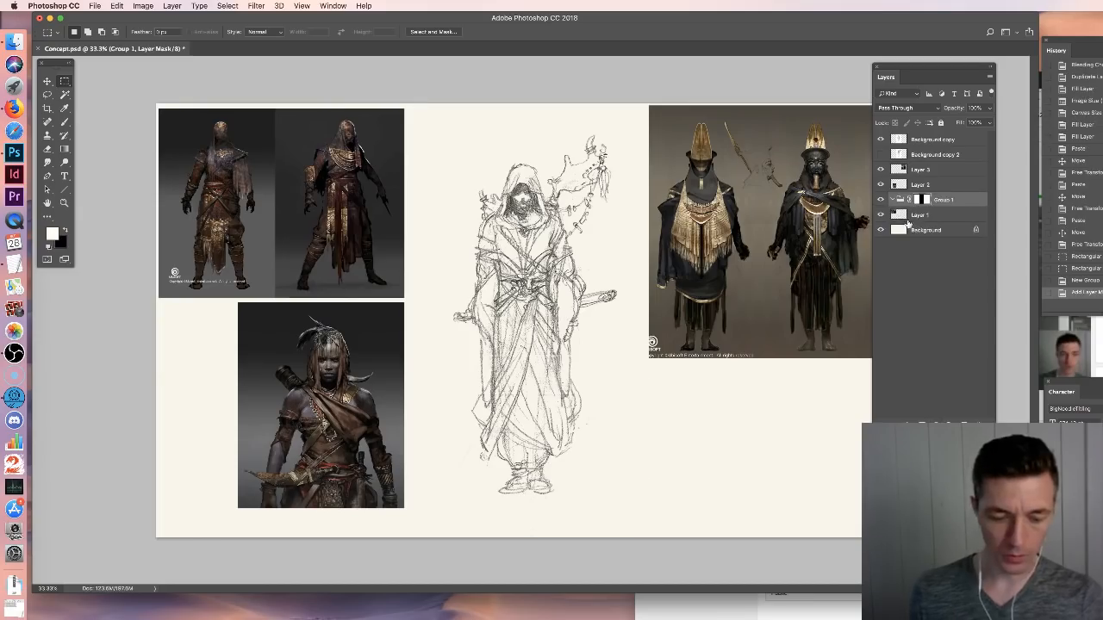
Move the masked group to the top of the layer stack and put the three reference image layers inside it
key(v)
drag(943, 199, 938, 138)
click(920, 183)
shift+click(921, 216)
drag(928, 185, 922, 155)
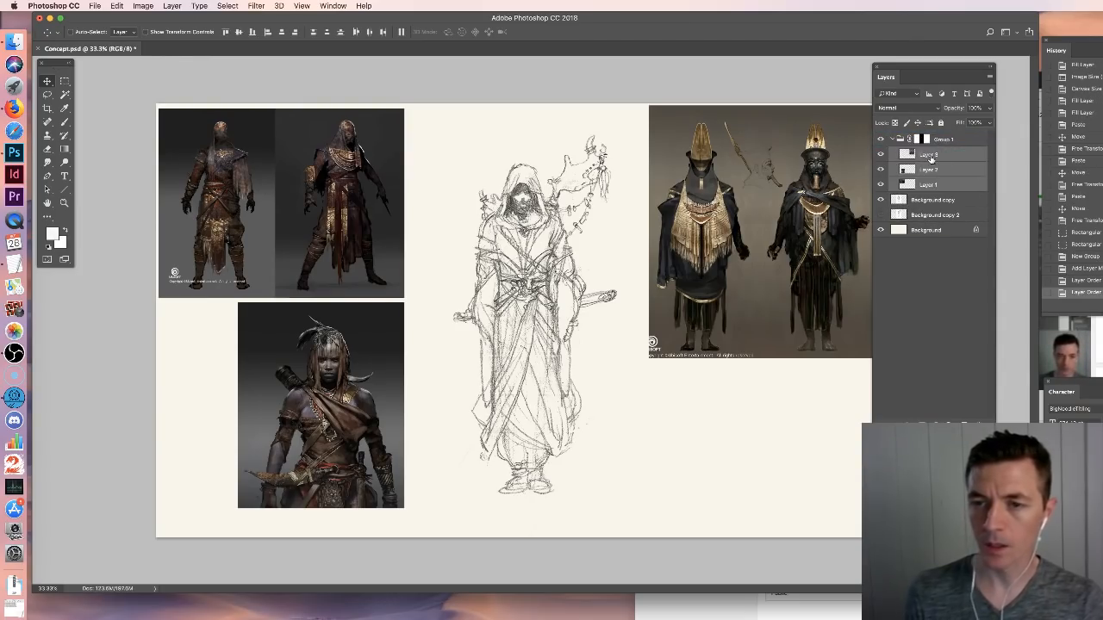
Shift the robed-figures reference slightly right and the huntress reference slightly down within the masked group, and collapse the group
click(920, 159)
drag(694, 256, 676, 278)
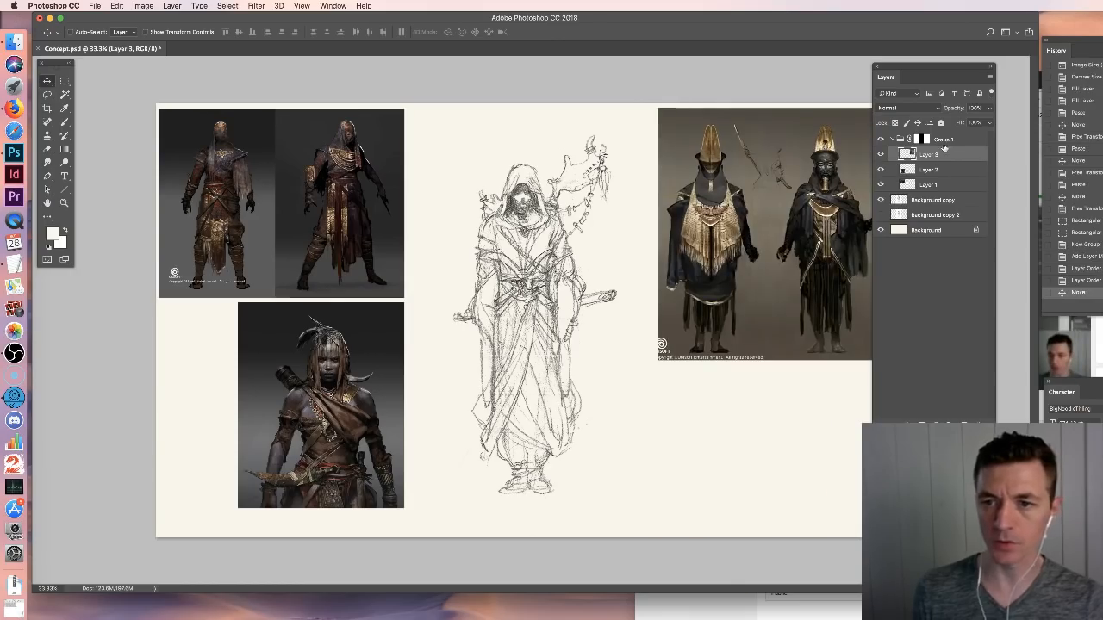
click(894, 140)
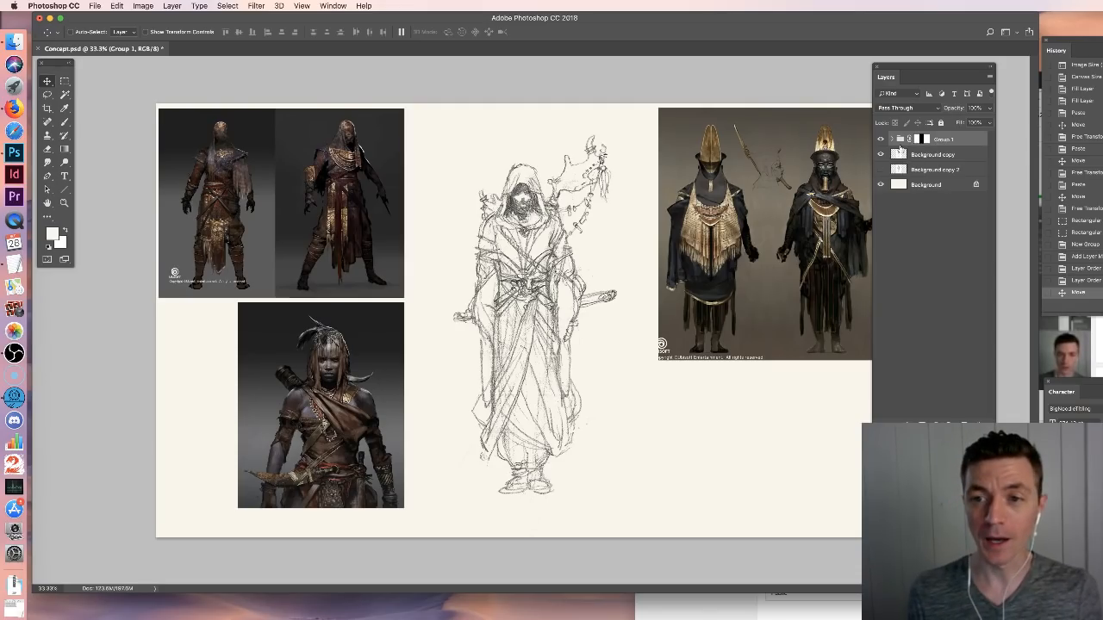
mouse_move(325, 224)
mouse_down()
mouse_move(498, 234)
mouse_move(319, 237)
mouse_move(457, 234)
mouse_move(329, 231)
mouse_up()
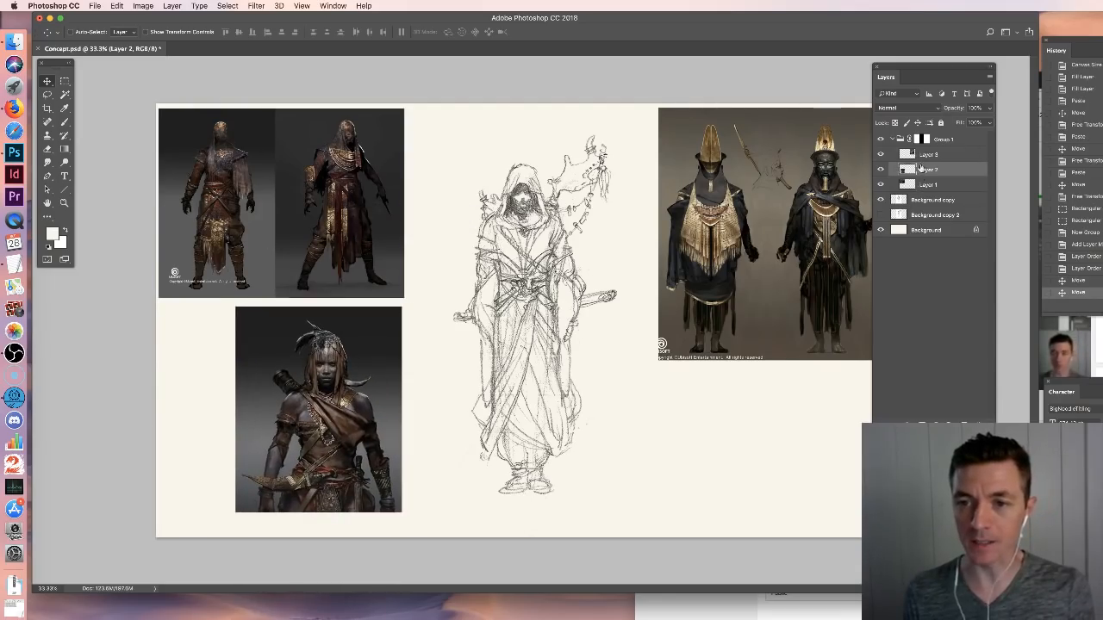
click(892, 139)
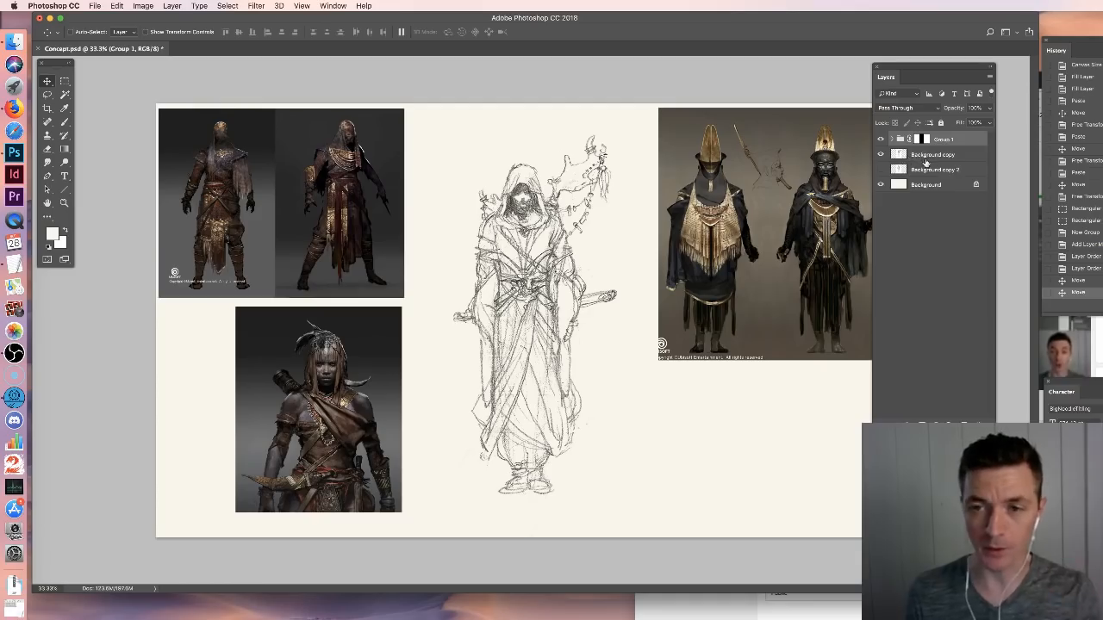
Fill the Background layer with a muted brown and add a new empty layer above the Background copy sketch layer
click(926, 159)
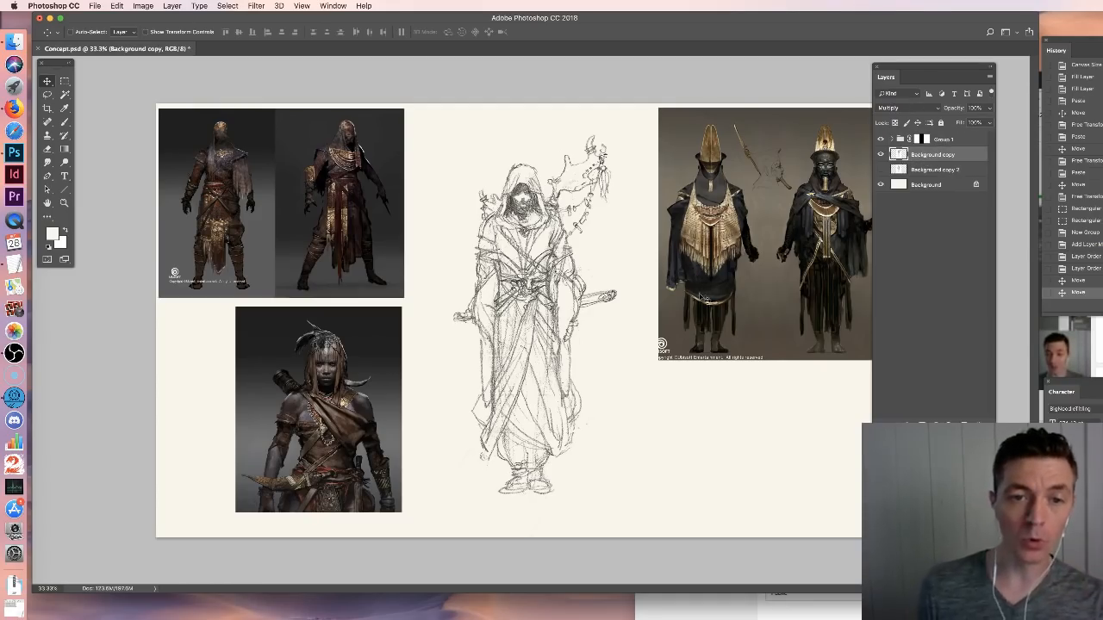
click(926, 187)
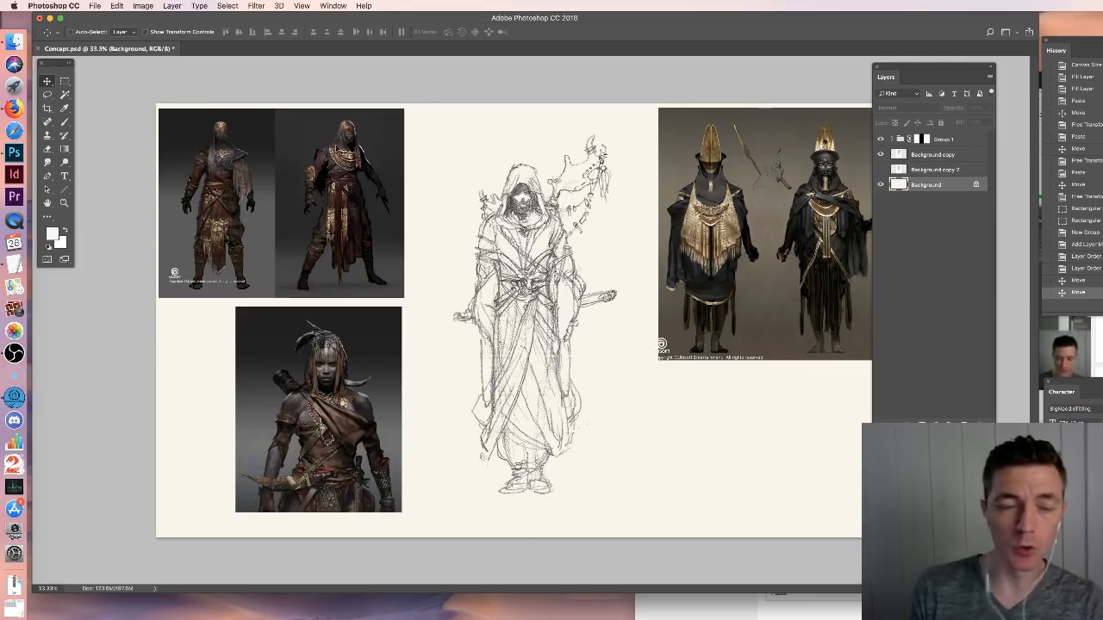
click(65, 122)
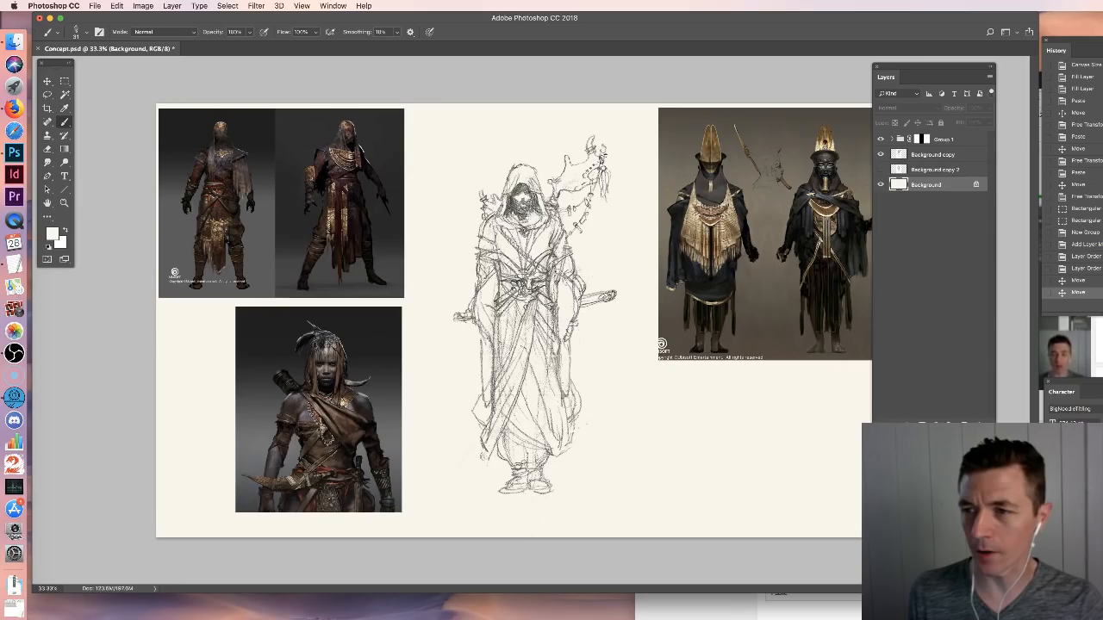
click(934, 154)
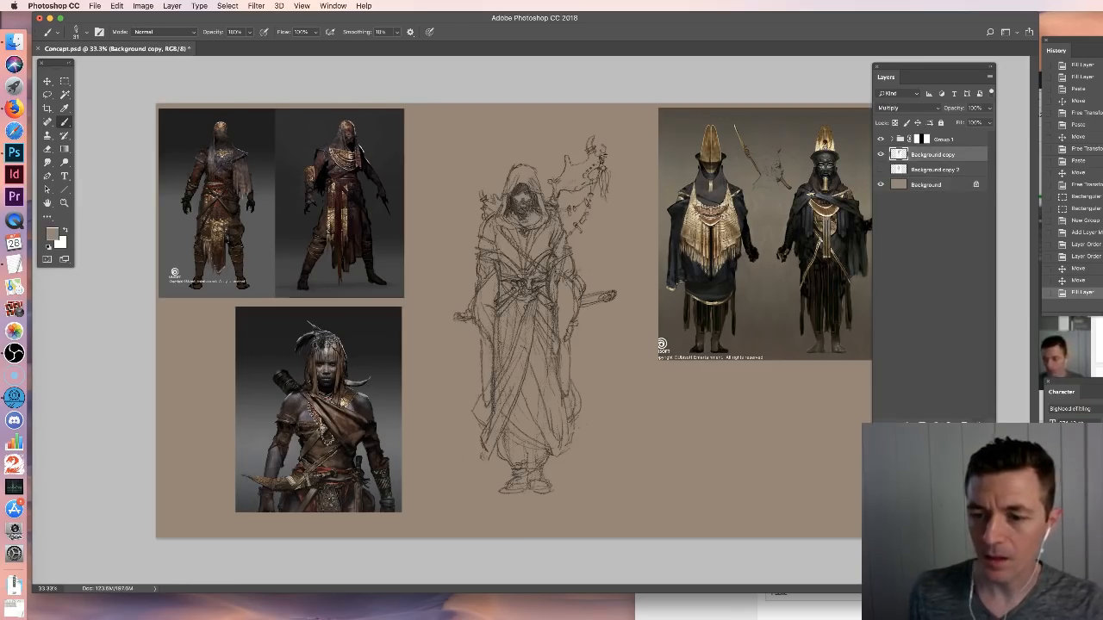
click(964, 425)
click(65, 82)
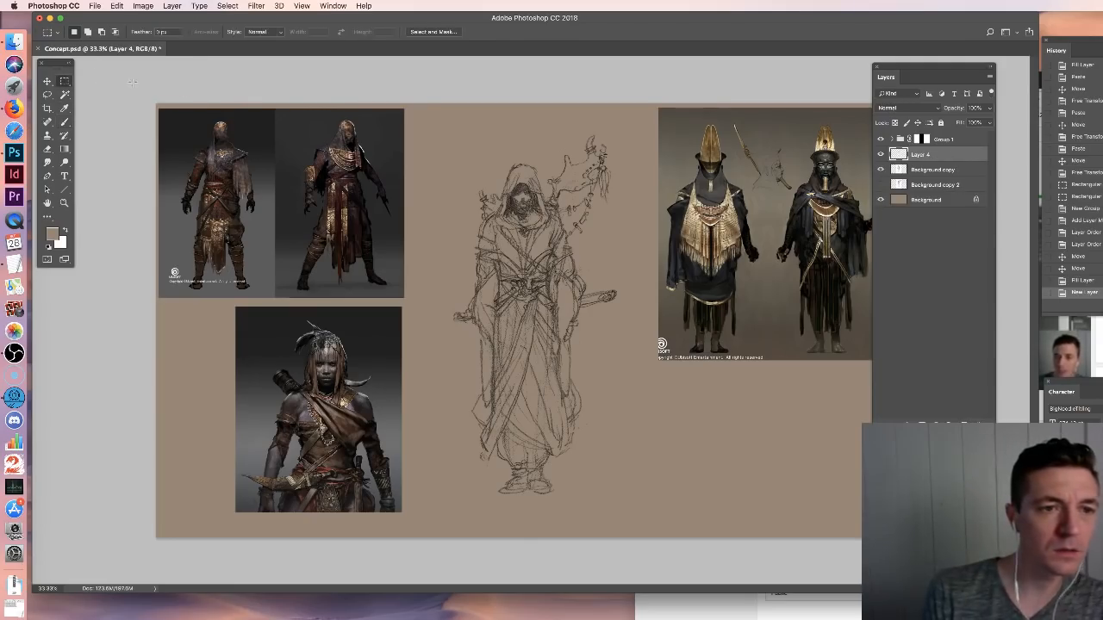
drag(138, 83, 404, 581)
key(super+d)
Activate the Brush tool, select the Background copy sketch layer and accept the Quick Mask options with red indicating the masked areas
click(65, 122)
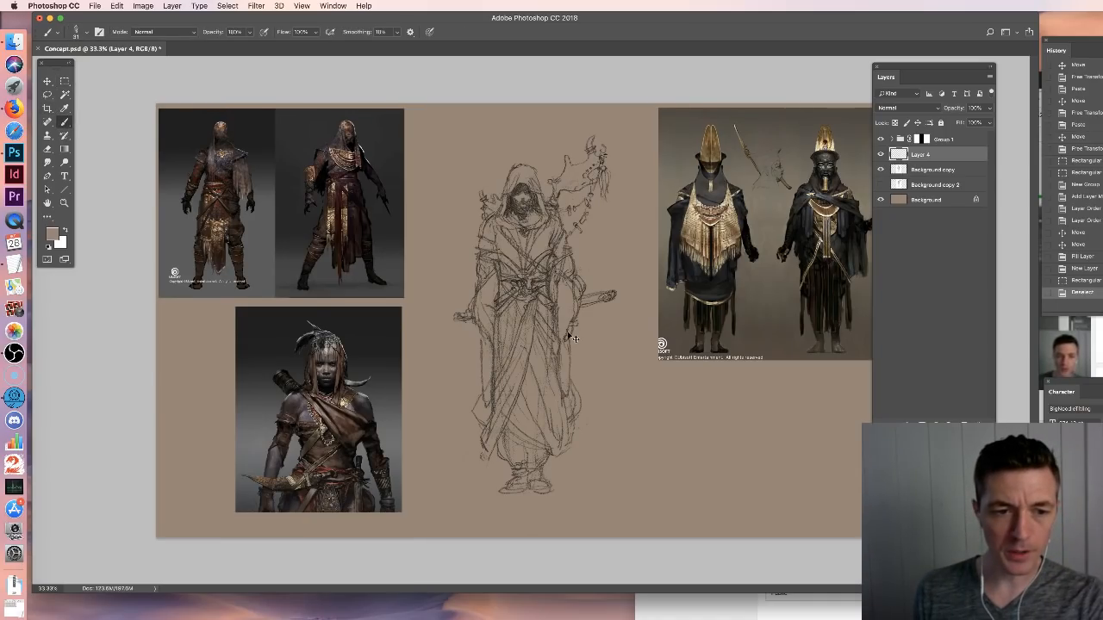
scroll(572, 337, up, 2)
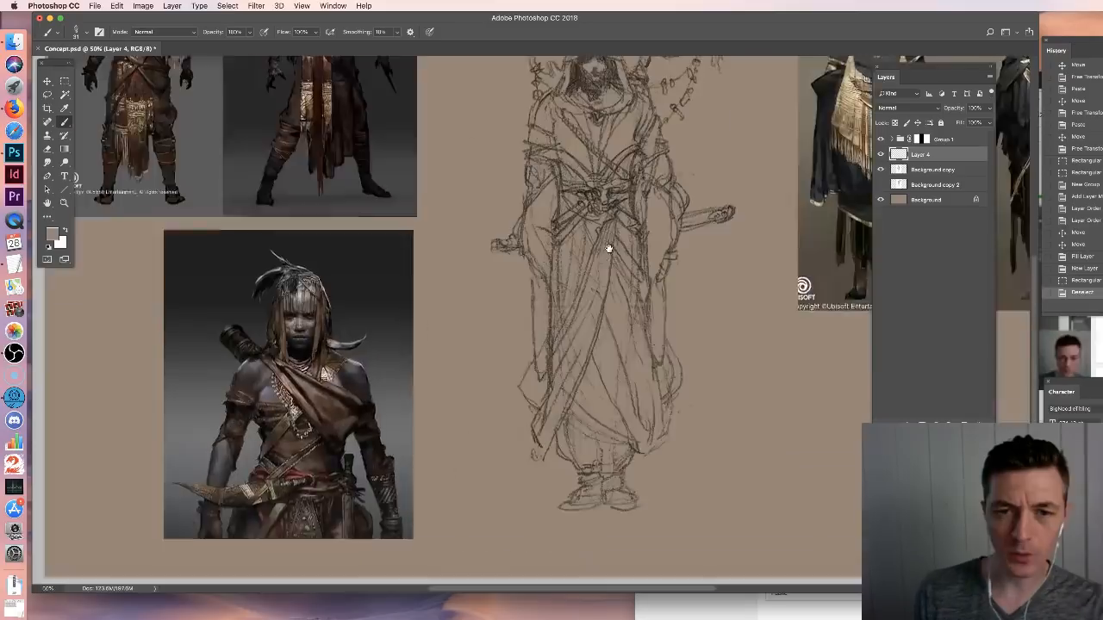
scroll(572, 337, up, 3)
scroll(647, 407, down, 3)
scroll(658, 313, up, 5)
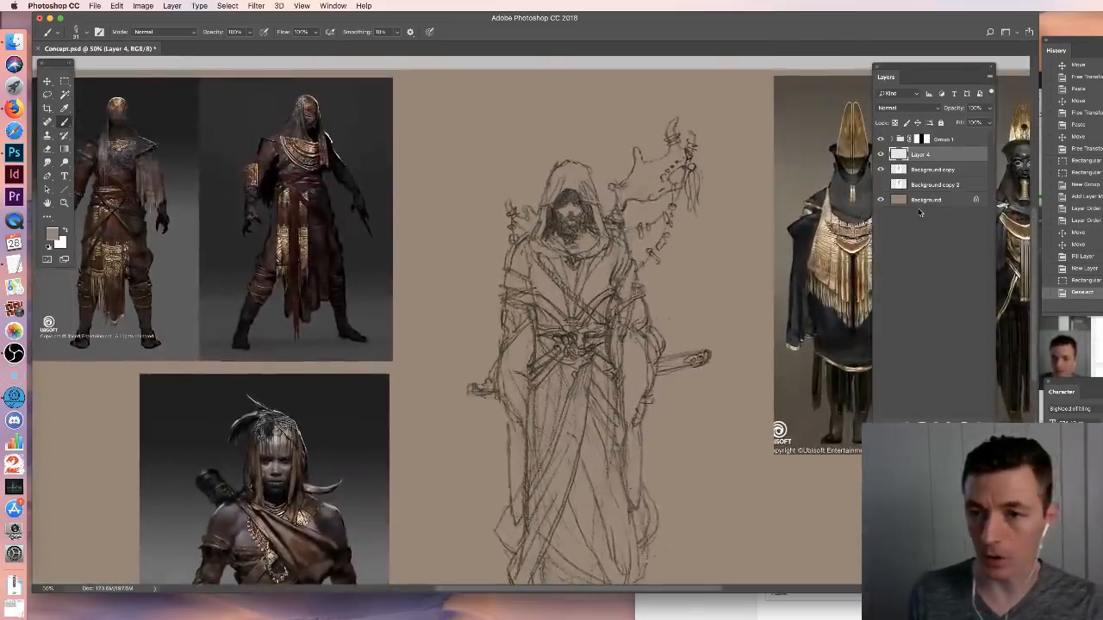
click(927, 169)
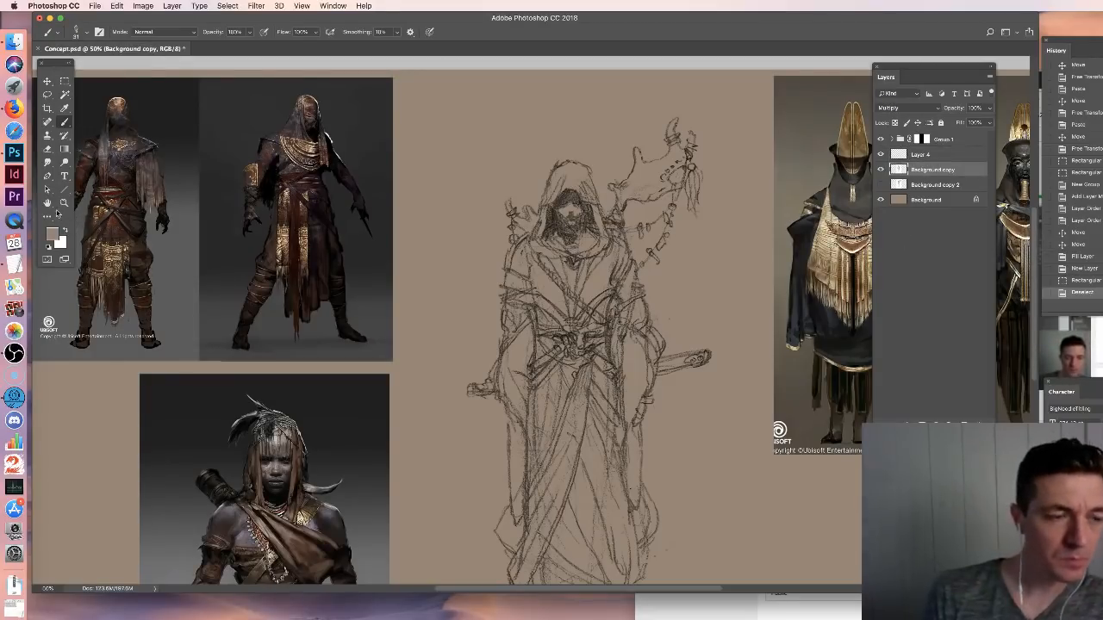
click(47, 260)
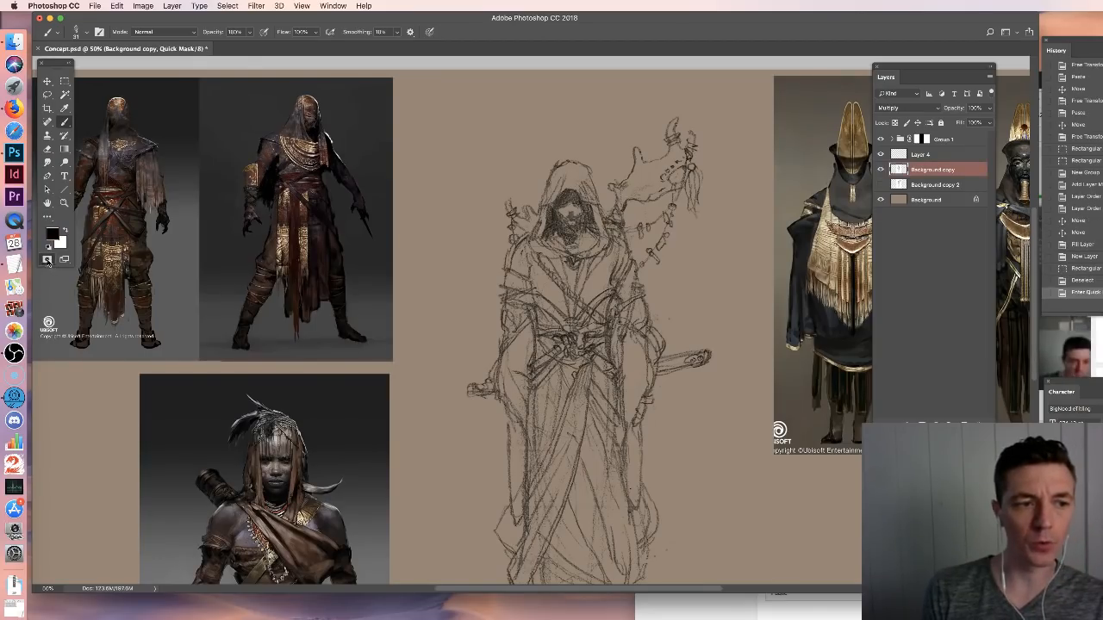
double_click(47, 259)
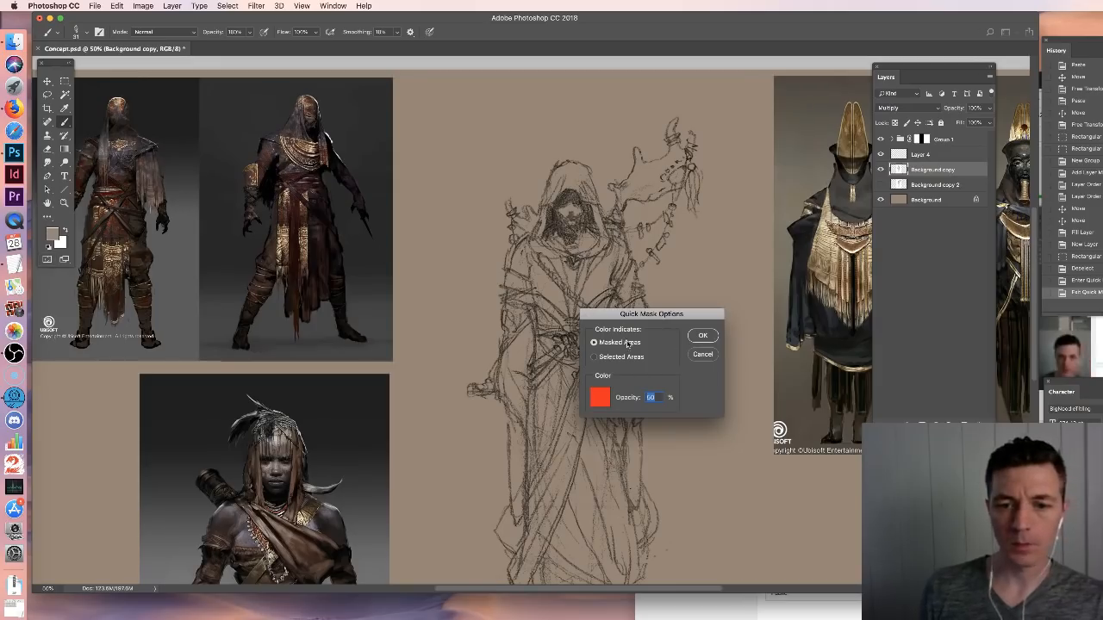
click(703, 336)
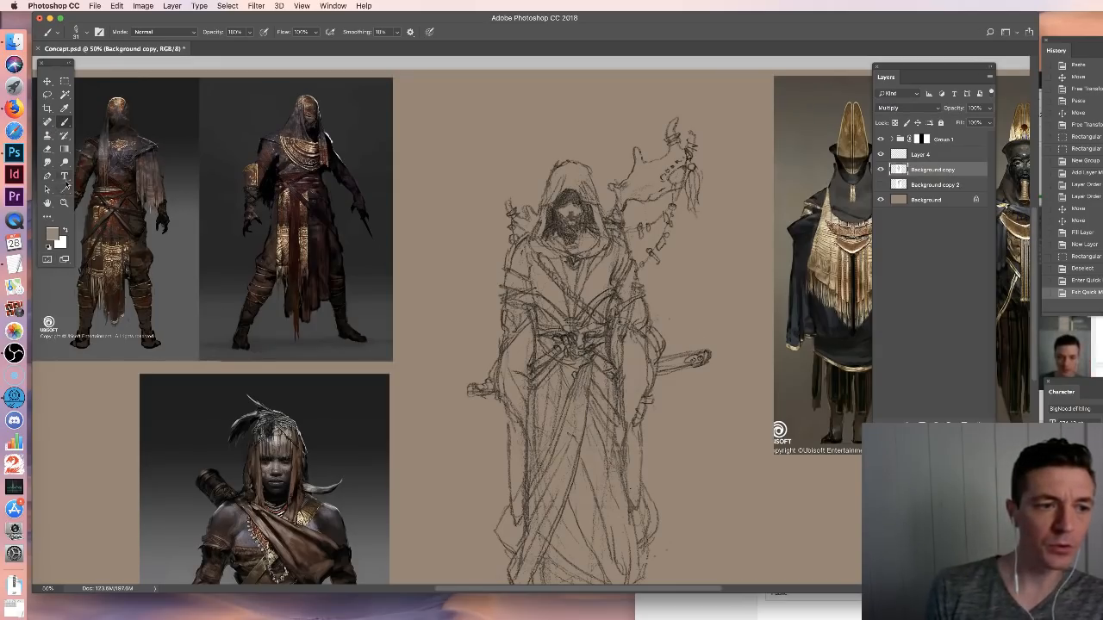
Choose the Hard Round 19 1 brush, try a stroke across the figure's torso and undo it
right_click(713, 404)
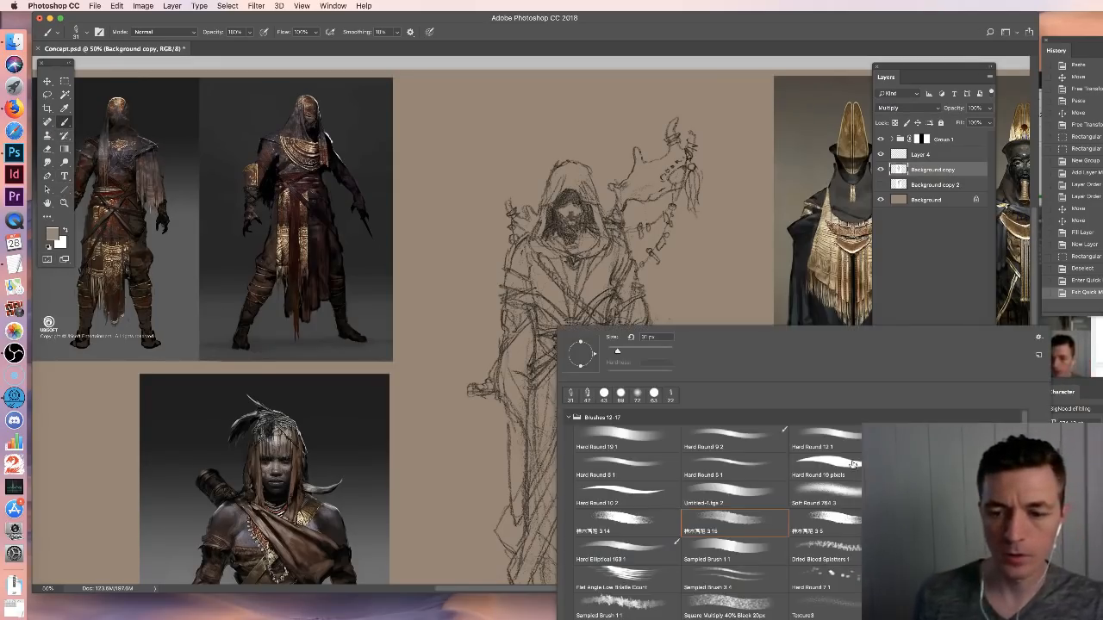
click(643, 430)
drag(586, 272, 563, 351)
key(super+z)
Enlarge the brush in Quick Mask mode, paint over the figure's torso and convert the painted mask into a selection
key(q)
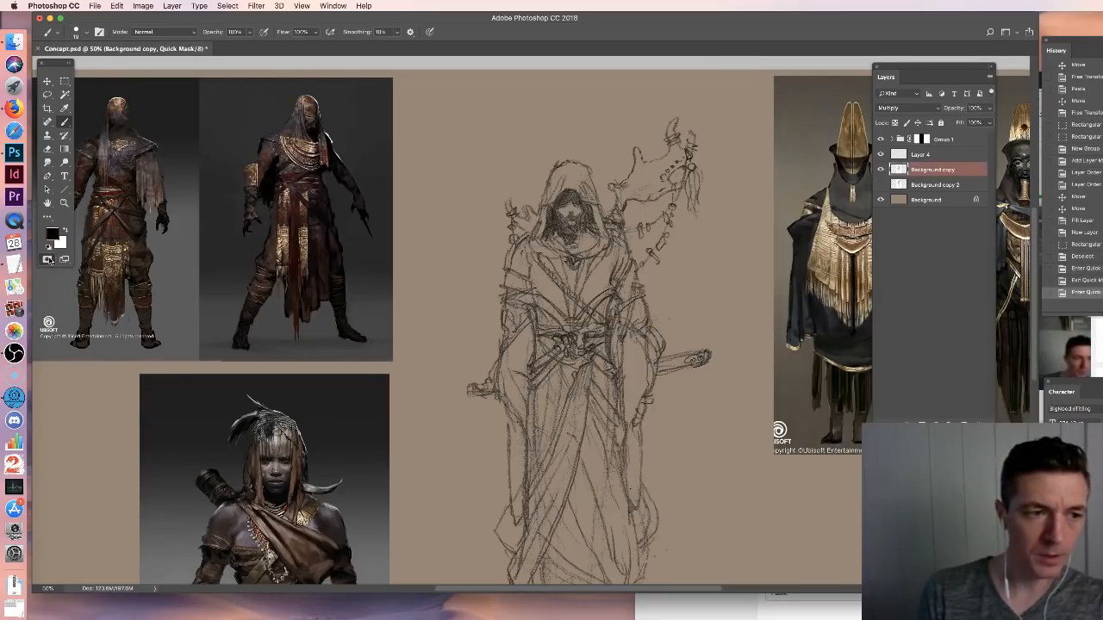
right_click(632, 333)
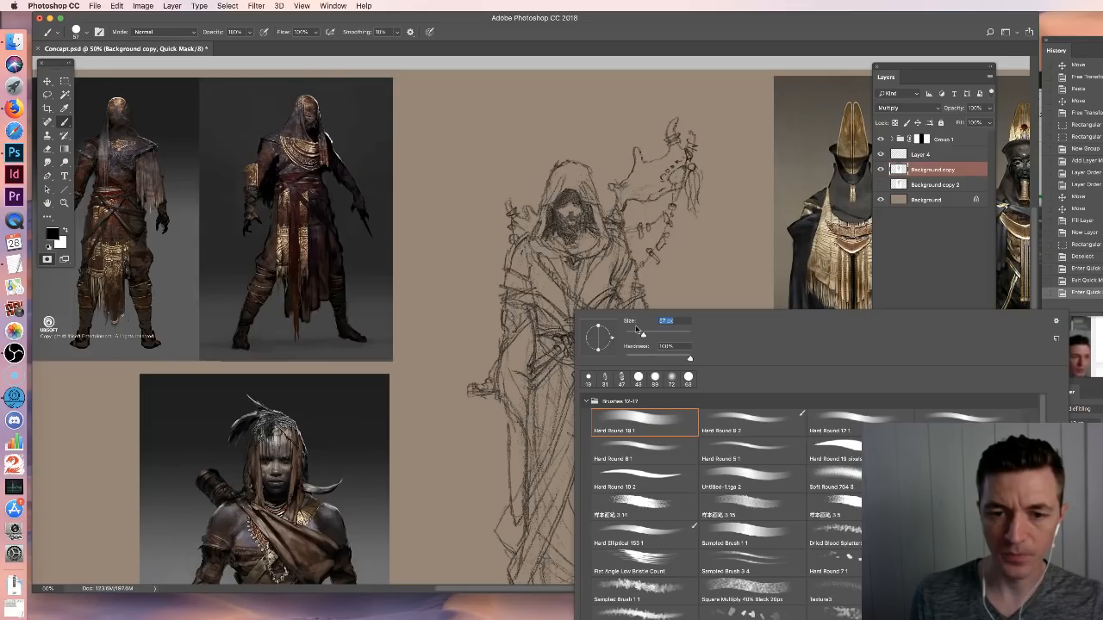
drag(575, 263, 575, 362)
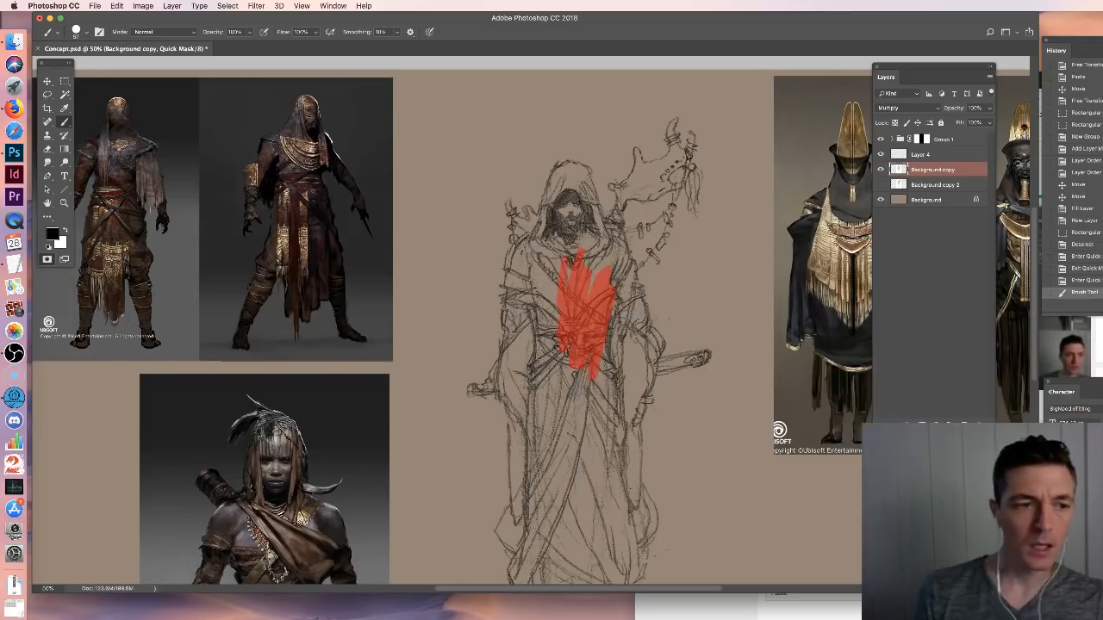
click(47, 259)
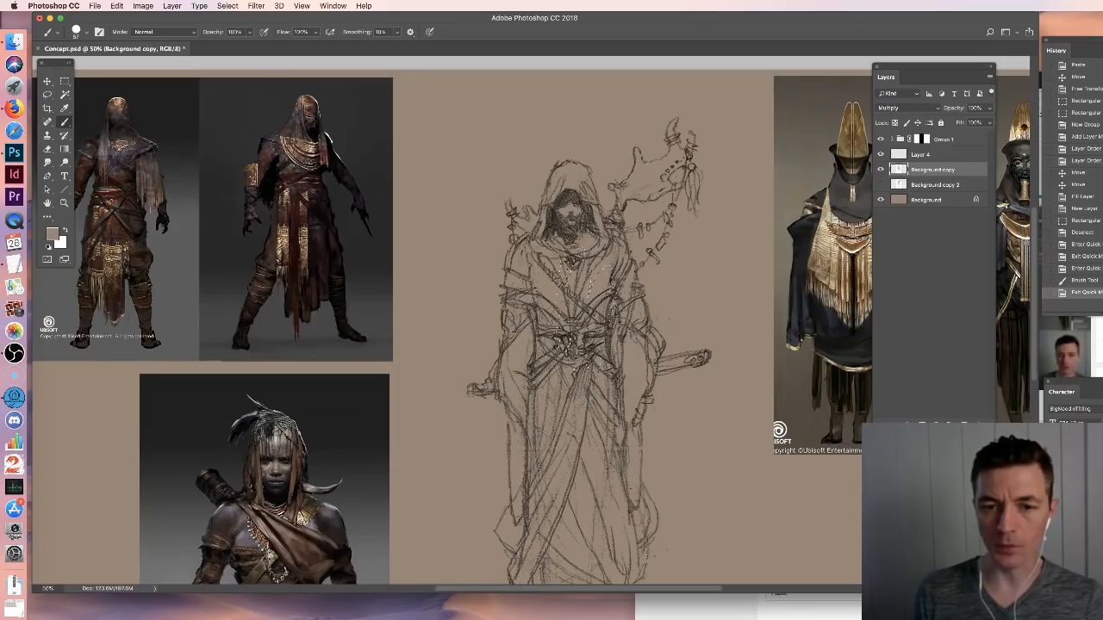
Add a new empty layer directly above the Background layer for painting the figure
click(919, 200)
click(964, 426)
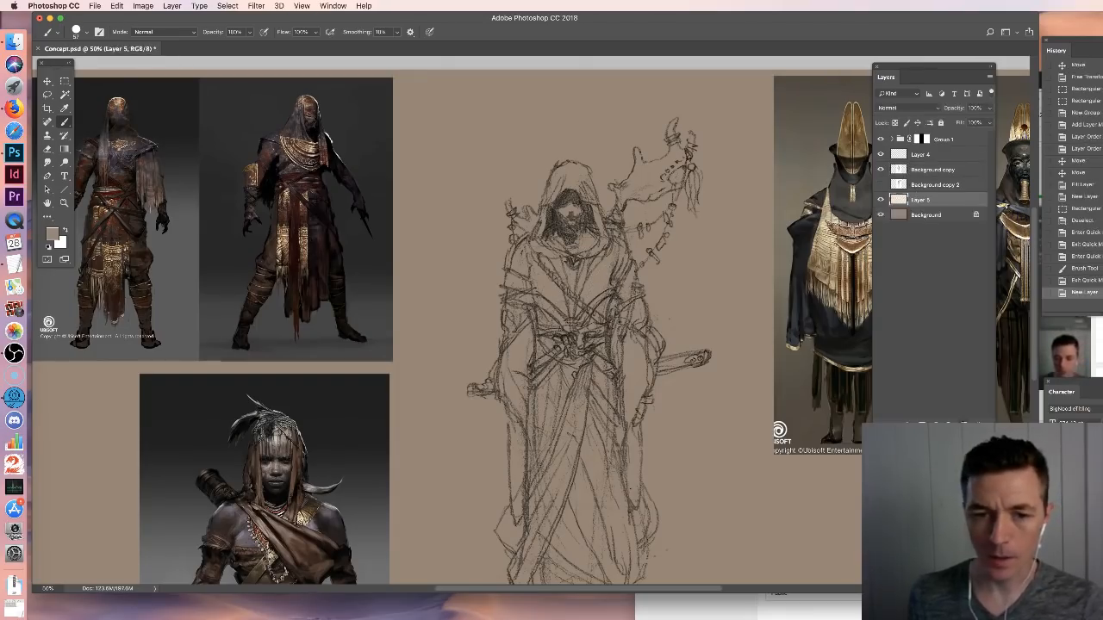
key(super+h)
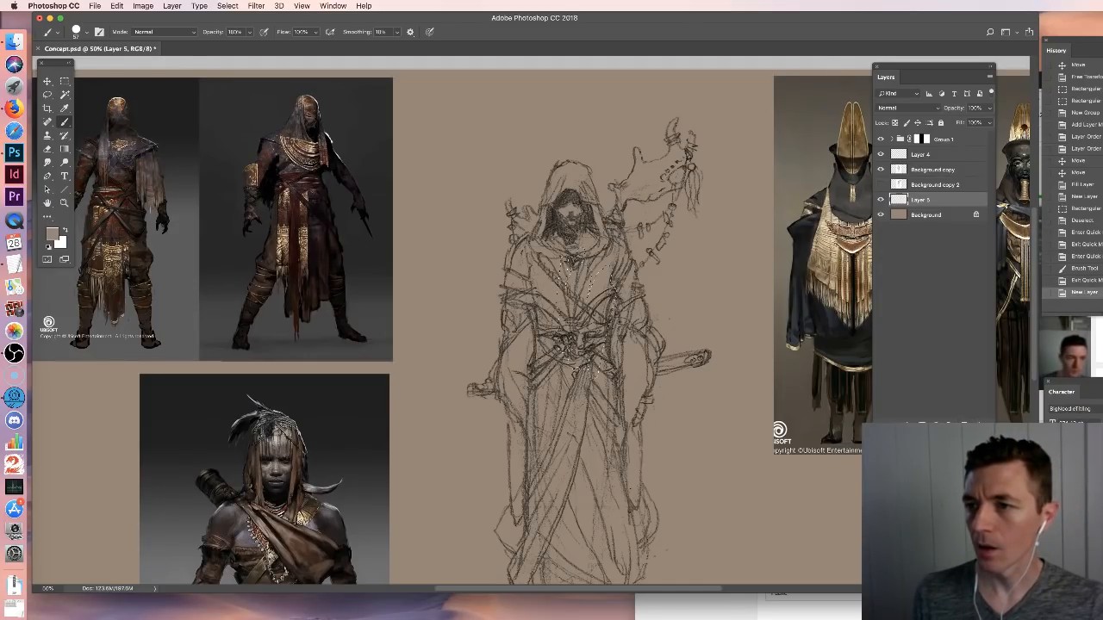
Try green test strokes across the figure's torso with the selection and its inverse, and undo them
right_click(576, 295)
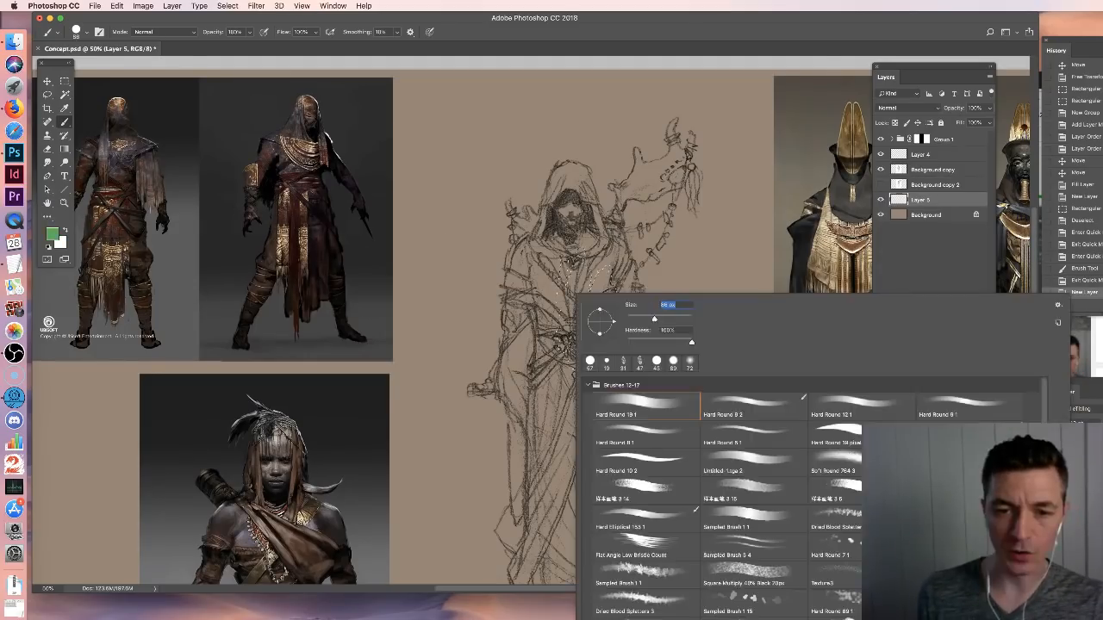
drag(603, 233, 523, 302)
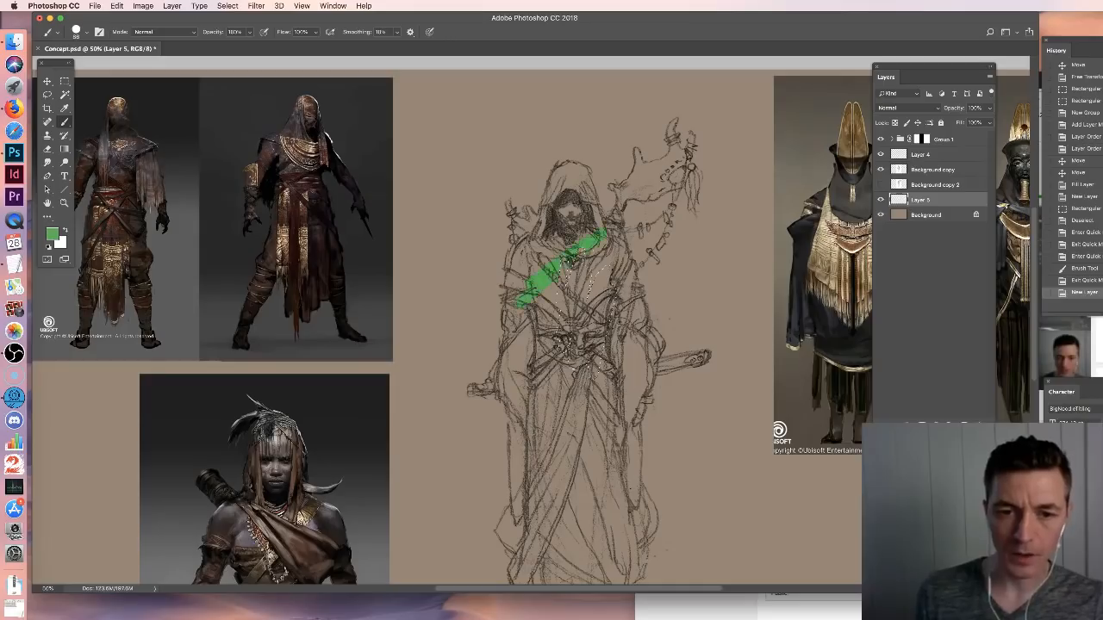
key(super+shift+i)
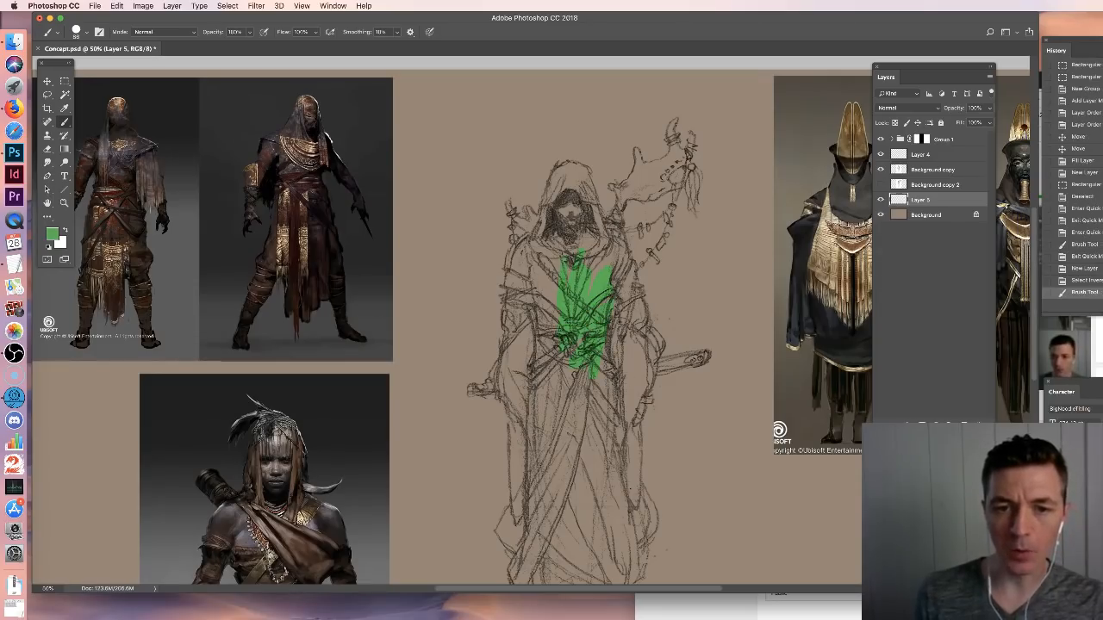
key(super+z)
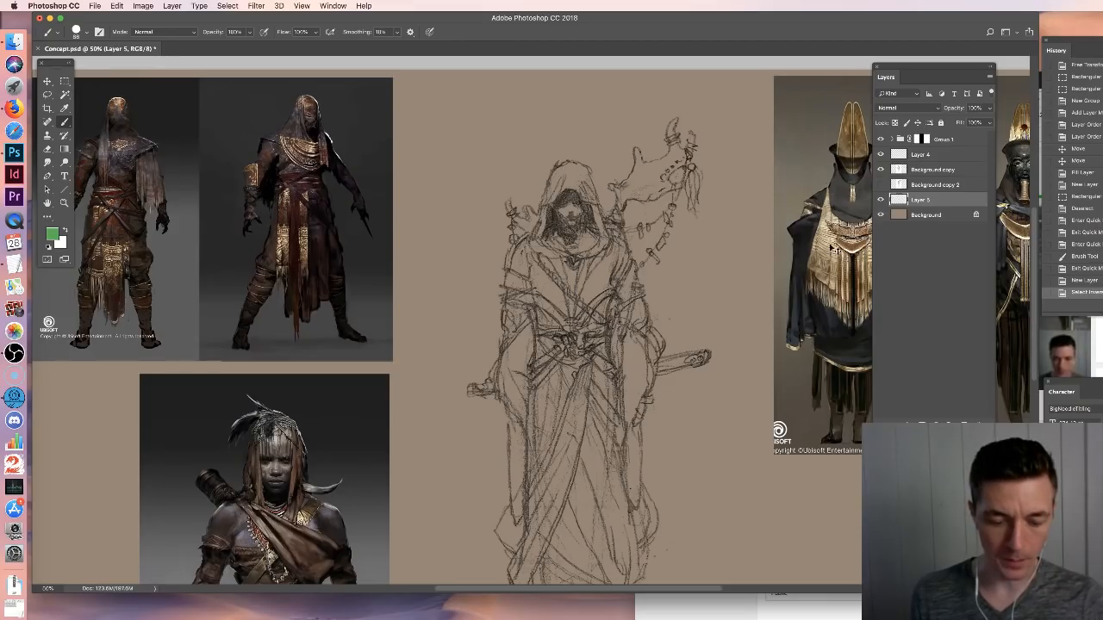
Deselect, re-enter Quick Mask mode and mask the chest and left sleeve with a brush enlarged to 143 px
key(super+d)
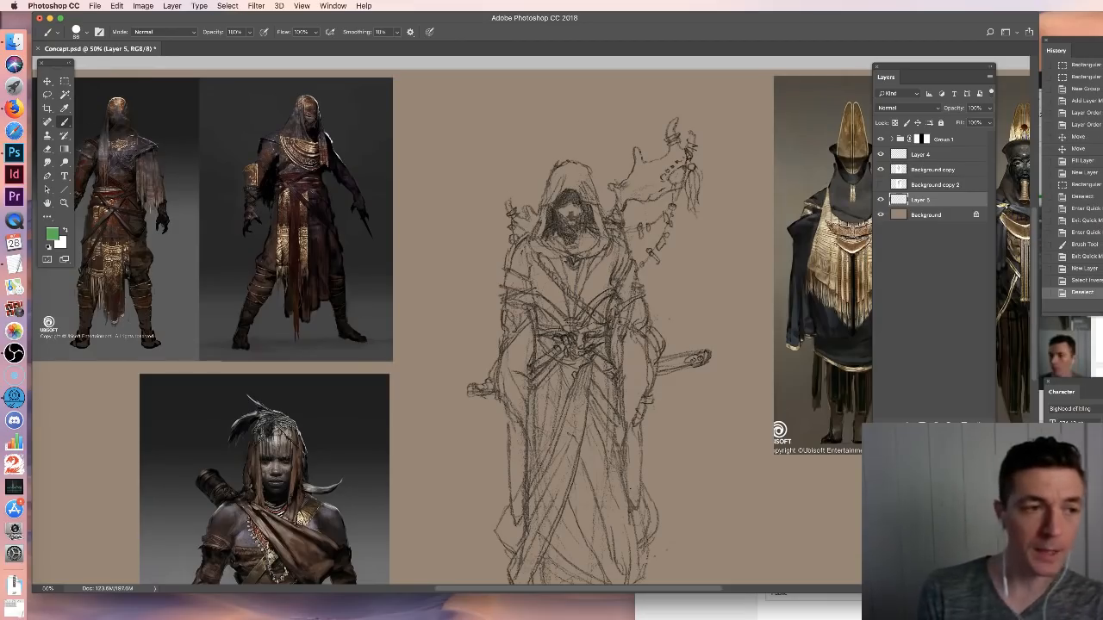
key(q)
right_click(643, 401)
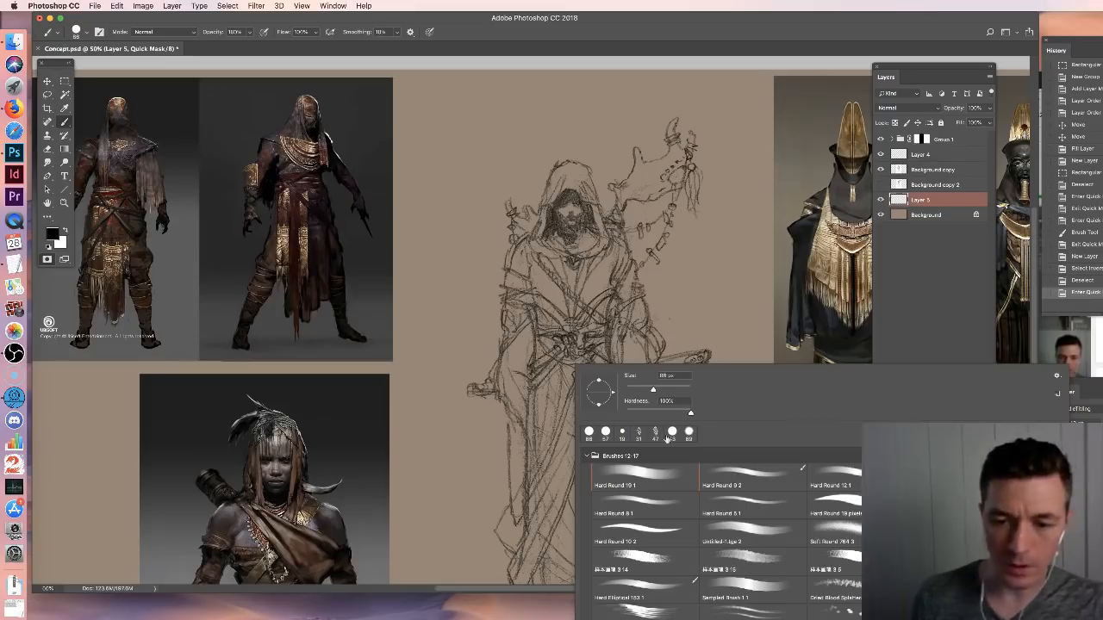
drag(644, 392, 664, 392)
mouse_move(557, 330)
mouse_down()
mouse_move(552, 393)
mouse_move(541, 366)
mouse_move(522, 372)
mouse_move(512, 334)
mouse_move(506, 373)
mouse_move(513, 269)
mouse_move(541, 231)
mouse_move(577, 301)
mouse_up()
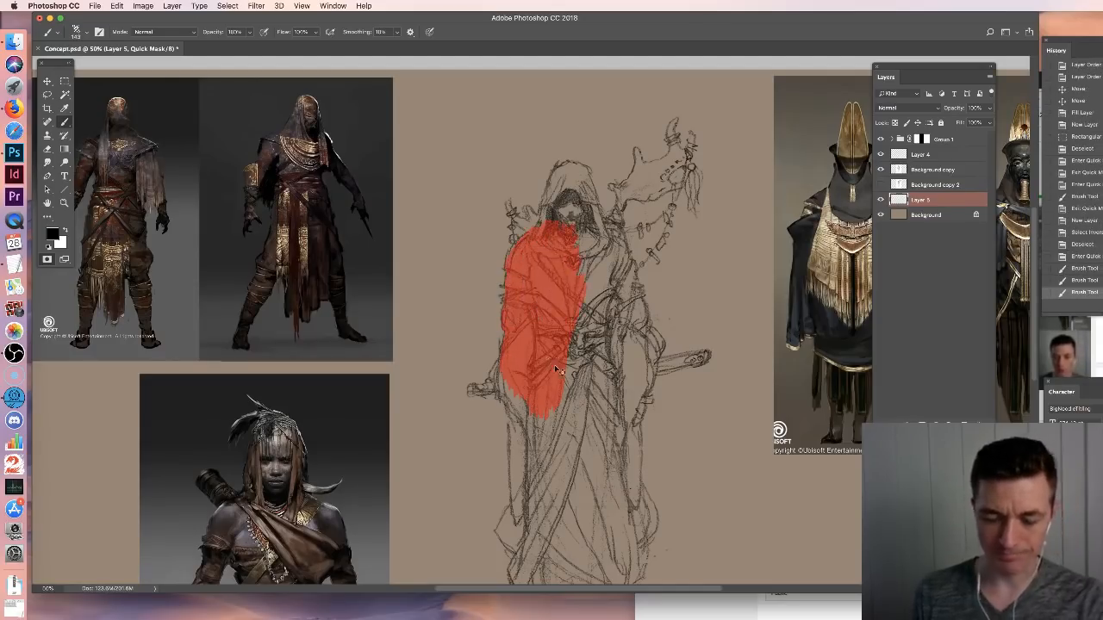
Lasso the figure's face, torso and long robe, fill the selection into the quick mask and deselect
key(super+minus)
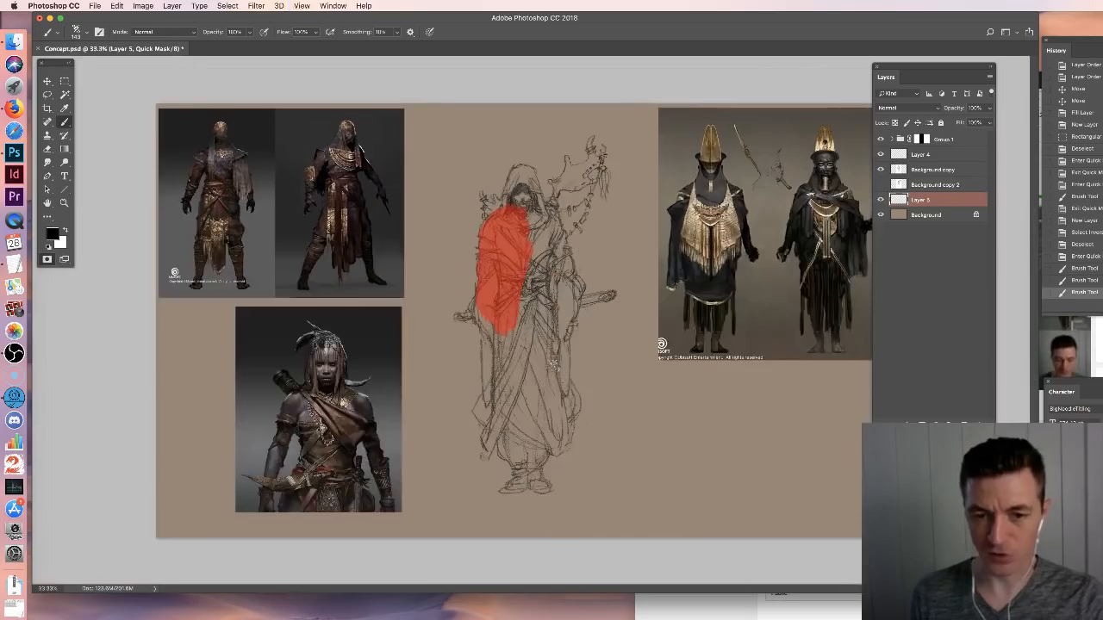
key(l)
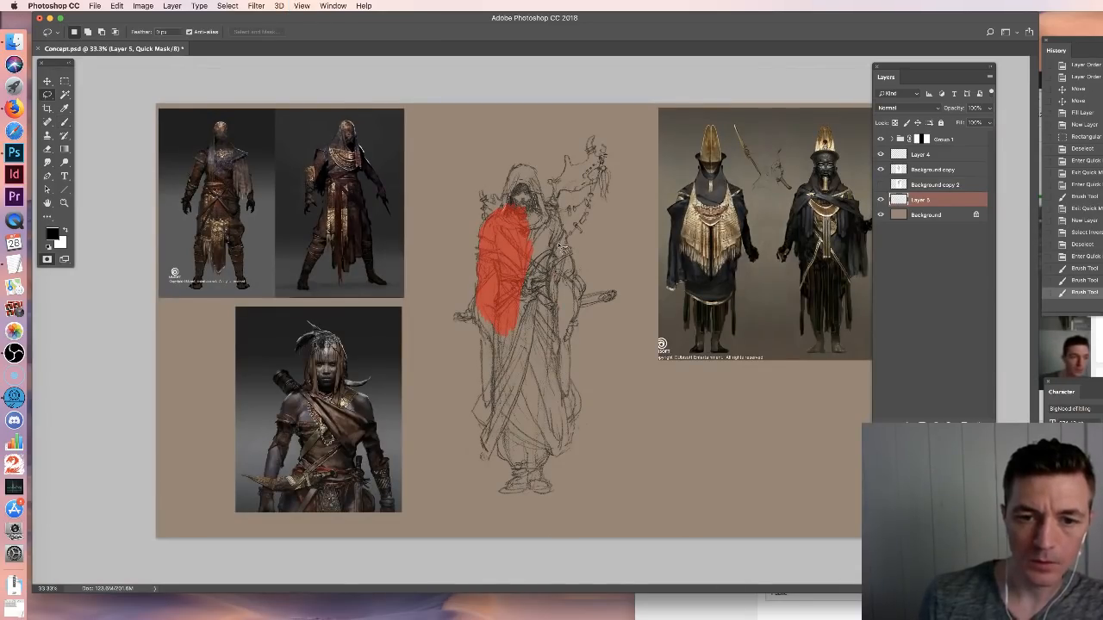
mouse_move(570, 312)
mouse_down()
mouse_move(556, 436)
mouse_move(531, 457)
mouse_move(506, 446)
mouse_move(492, 418)
mouse_move(500, 263)
mouse_up()
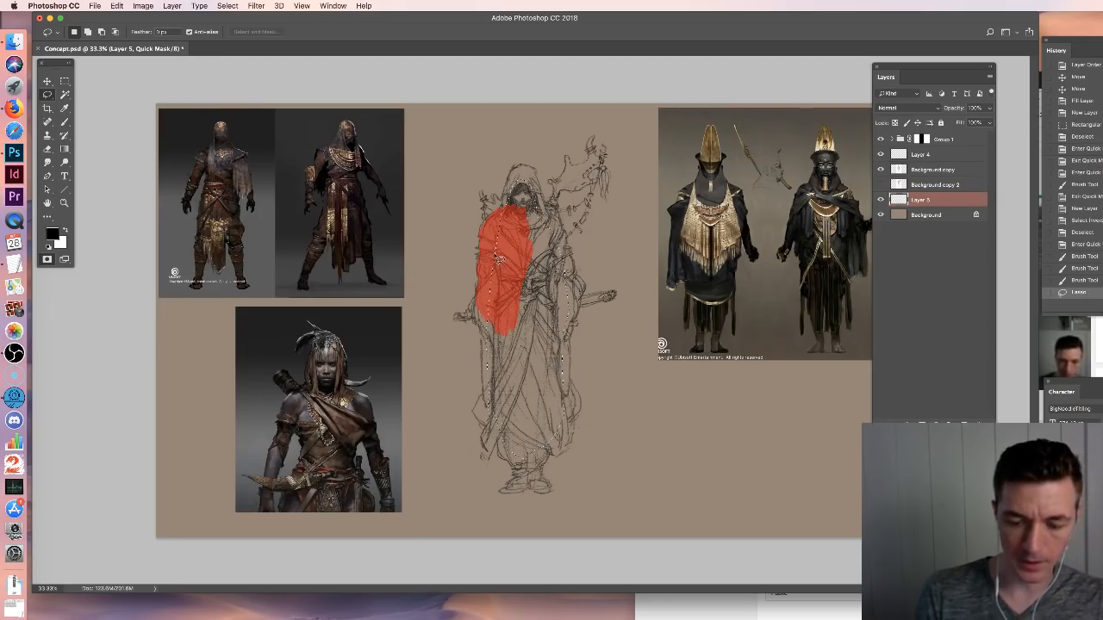
key(alt+BackSpace)
key(ctrl+d)
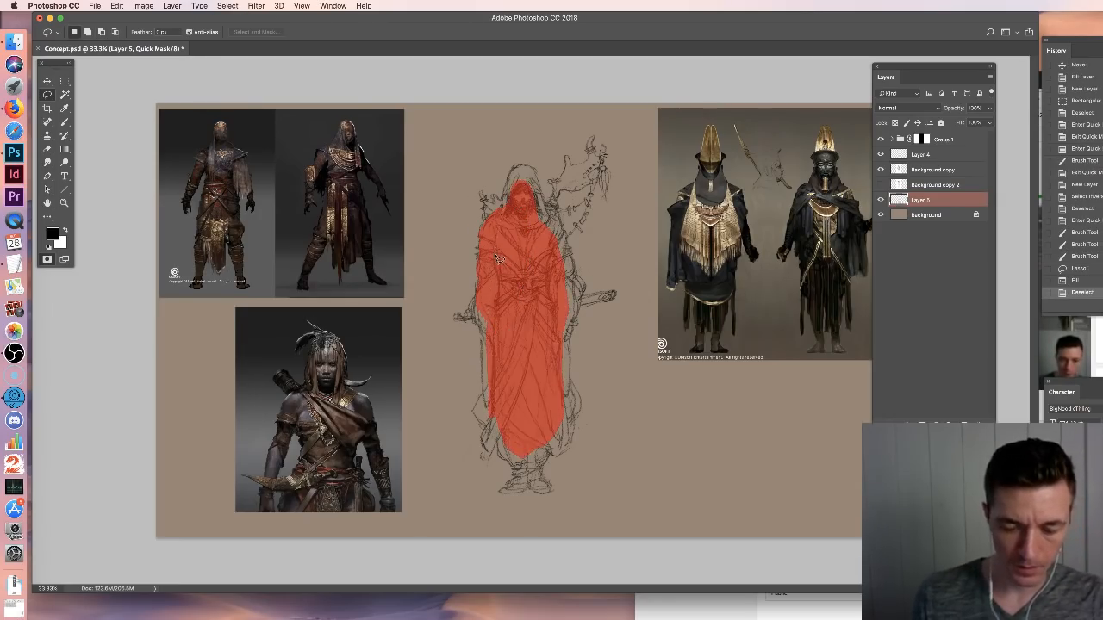
Reduce the brush size and extend the mask over the right sleeve and down the robe's right edge
key(ctrl+plus)
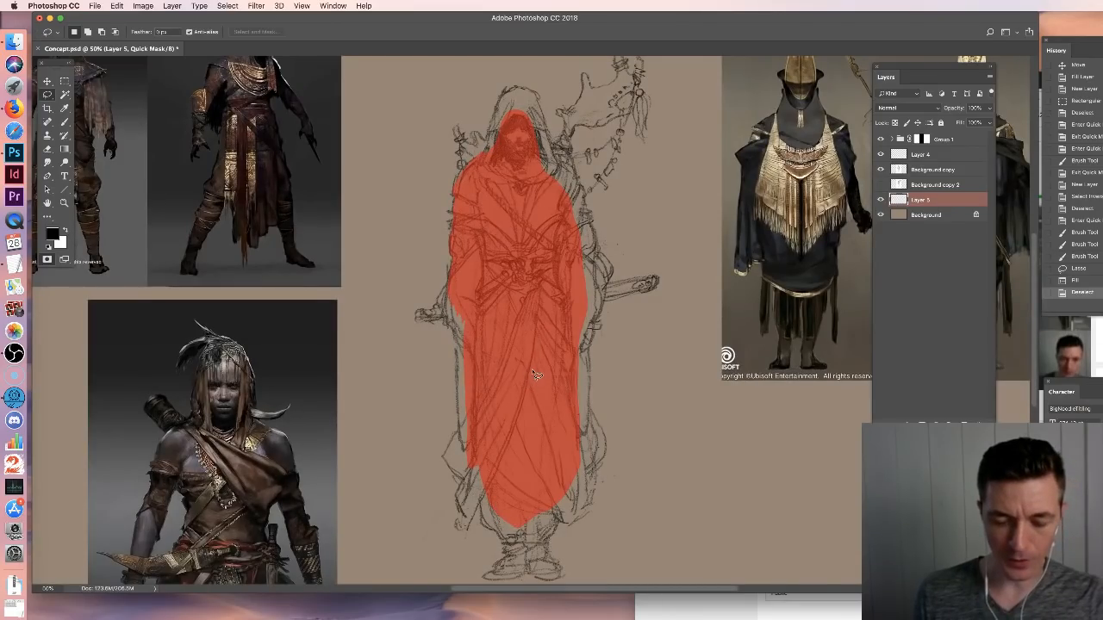
key(b)
right_click(560, 373)
click(651, 389)
mouse_move(584, 275)
mouse_down()
mouse_move(592, 302)
mouse_move(601, 286)
mouse_move(594, 324)
mouse_up()
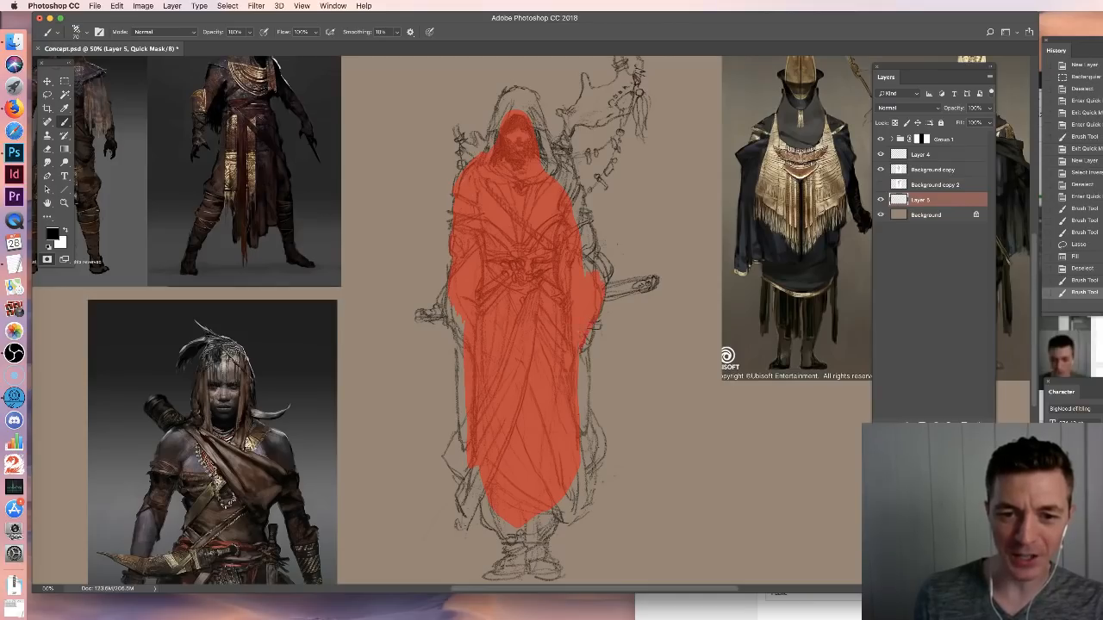
drag(585, 366, 583, 431)
mouse_move(591, 379)
mouse_down()
mouse_move(598, 461)
mouse_move(585, 485)
mouse_up()
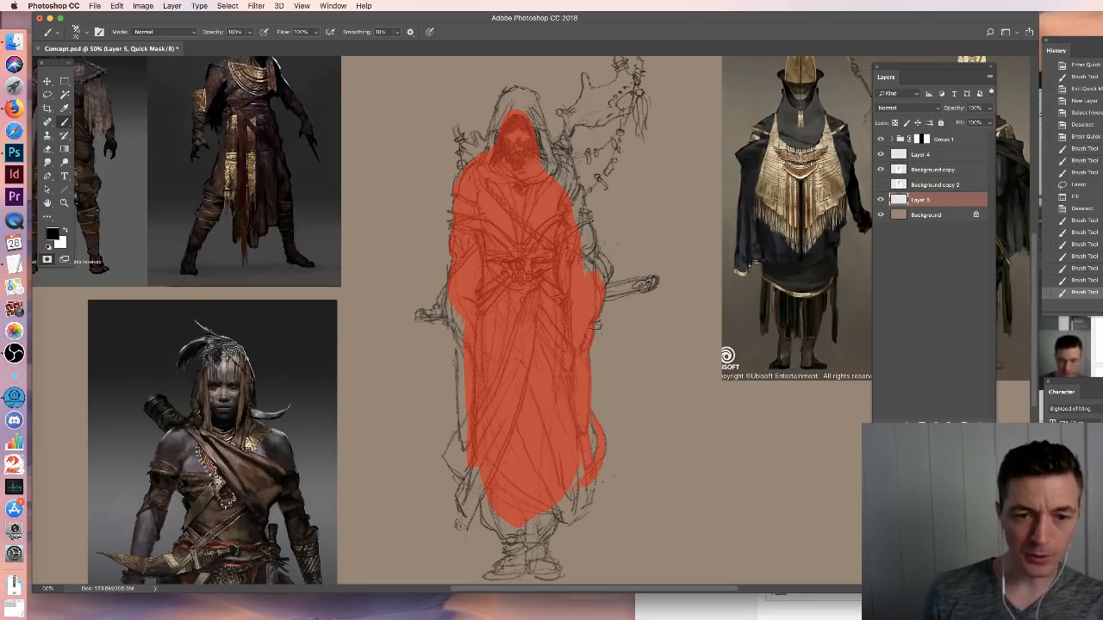
Clean up the mask's spill along the robe's left edge with the Eraser and a white brush
key(e)
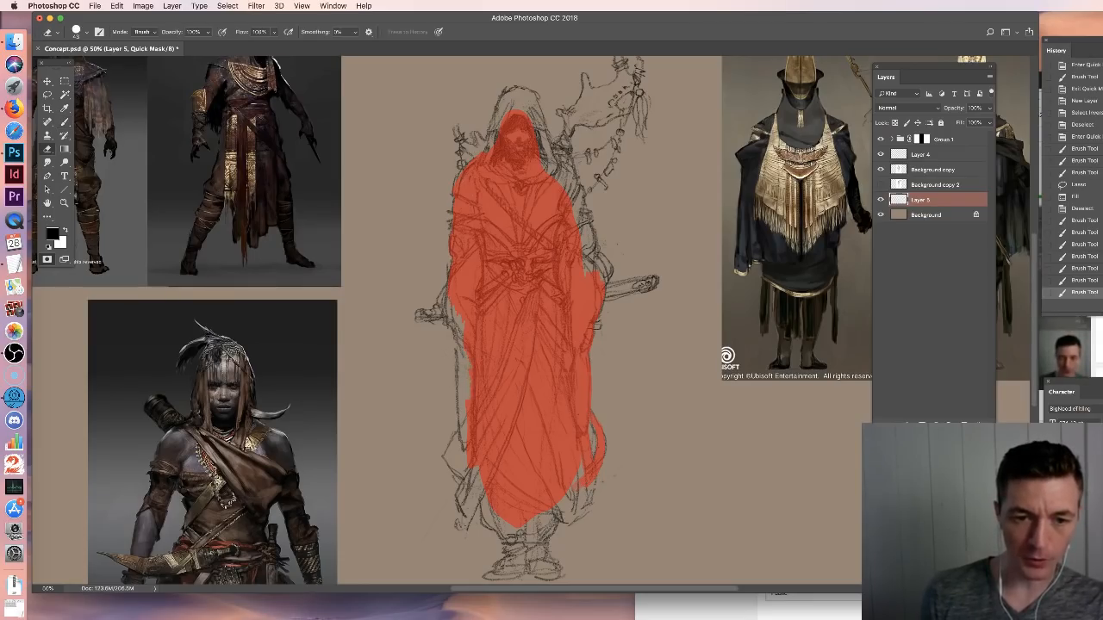
drag(470, 388, 470, 424)
key(b)
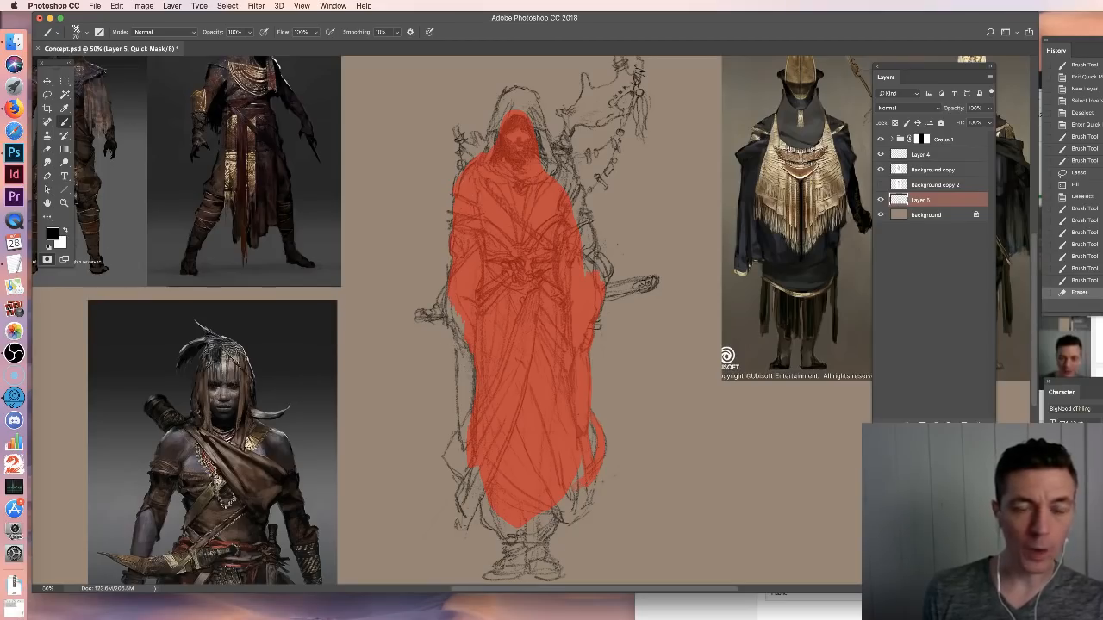
key(x)
drag(474, 348, 475, 360)
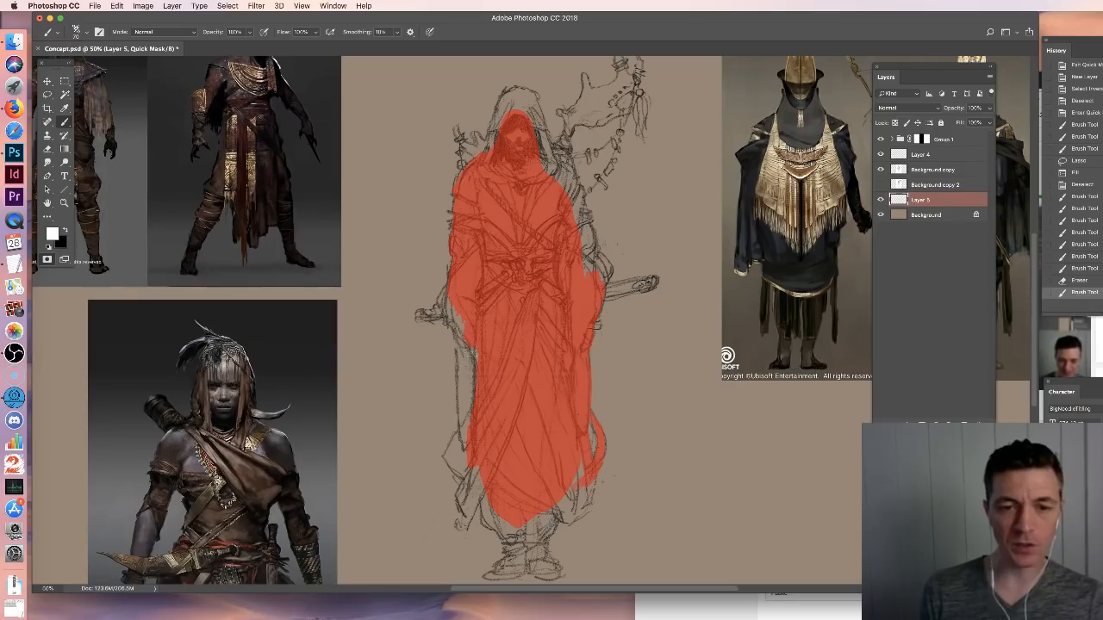
key(x)
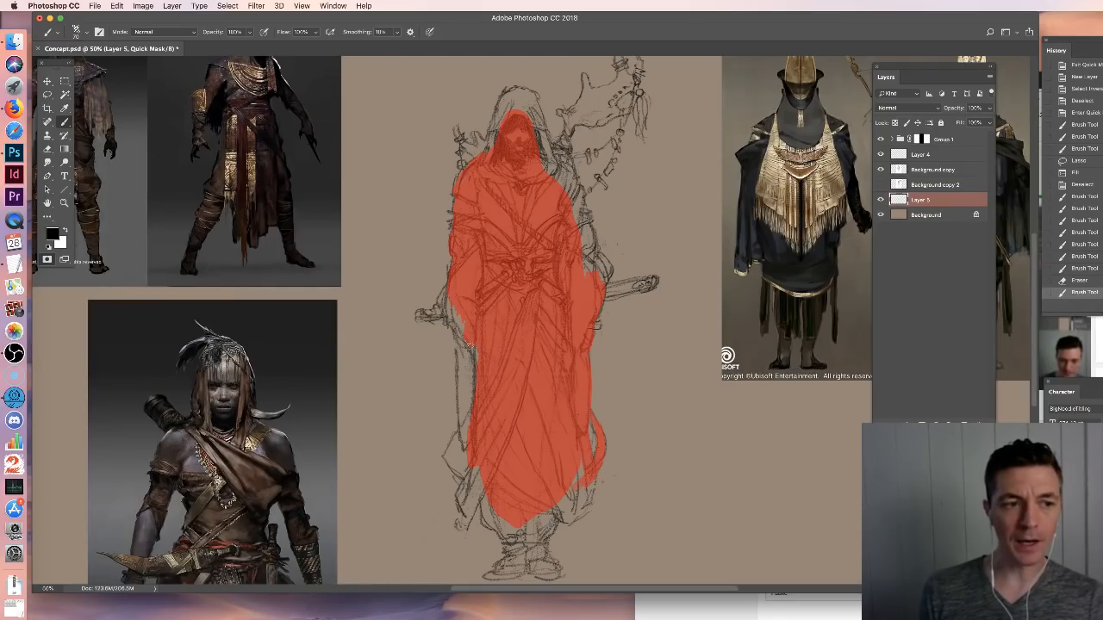
key(x)
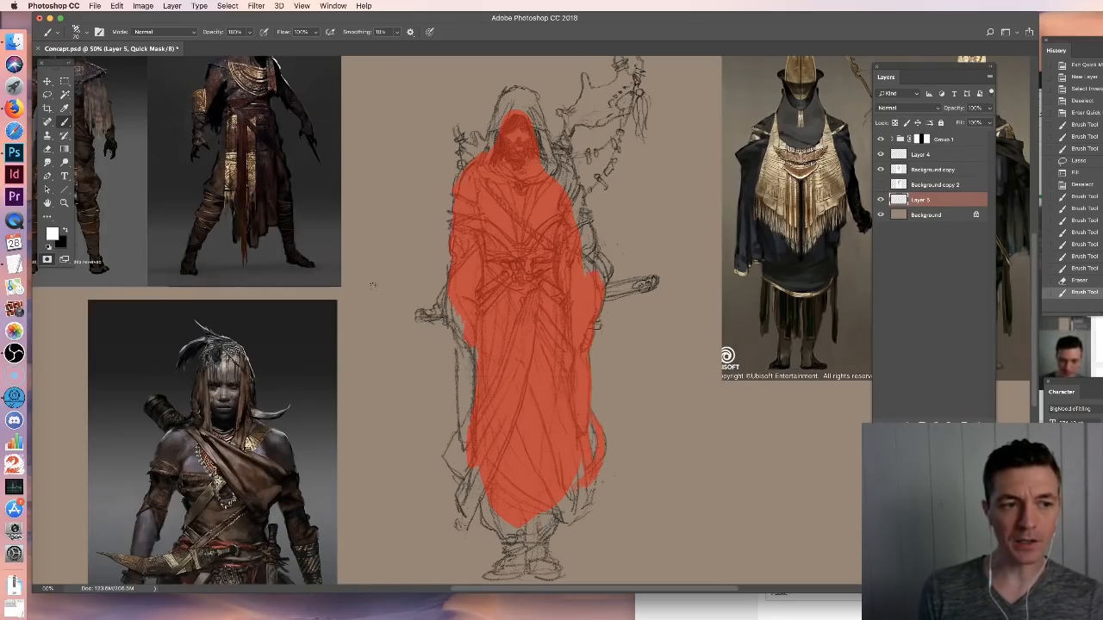
key(x)
Mask the weapon end beside the left sleeve, the cloak's flared lower folds and the lower legs
drag(475, 364, 462, 327)
mouse_move(466, 335)
mouse_down()
mouse_move(455, 289)
mouse_move(466, 334)
mouse_move(445, 310)
mouse_move(415, 315)
mouse_move(440, 315)
mouse_up()
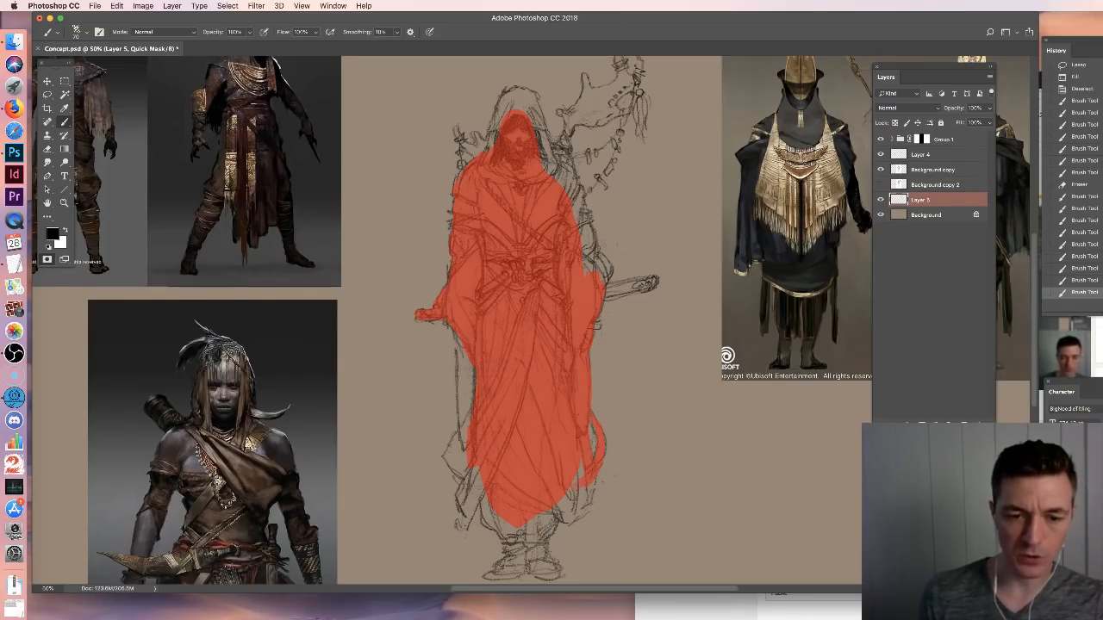
drag(448, 460, 470, 418)
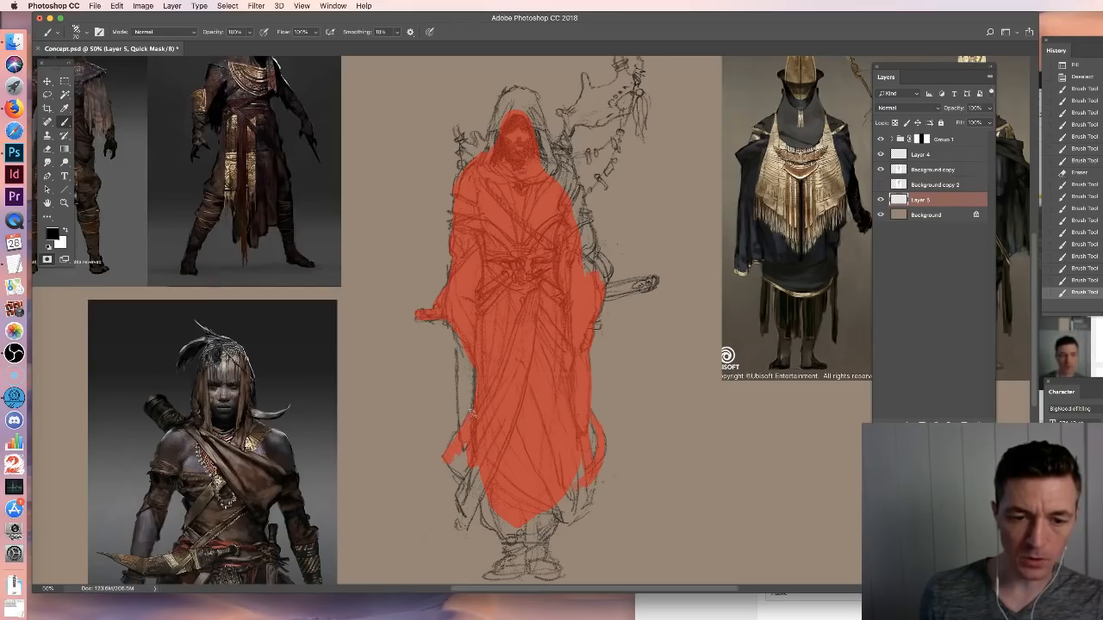
mouse_move(468, 454)
mouse_down()
mouse_move(453, 479)
mouse_move(460, 499)
mouse_move(464, 485)
mouse_move(473, 496)
mouse_move(466, 519)
mouse_move(489, 514)
mouse_move(512, 532)
mouse_move(513, 552)
mouse_move(572, 500)
mouse_move(585, 465)
mouse_move(592, 498)
mouse_up()
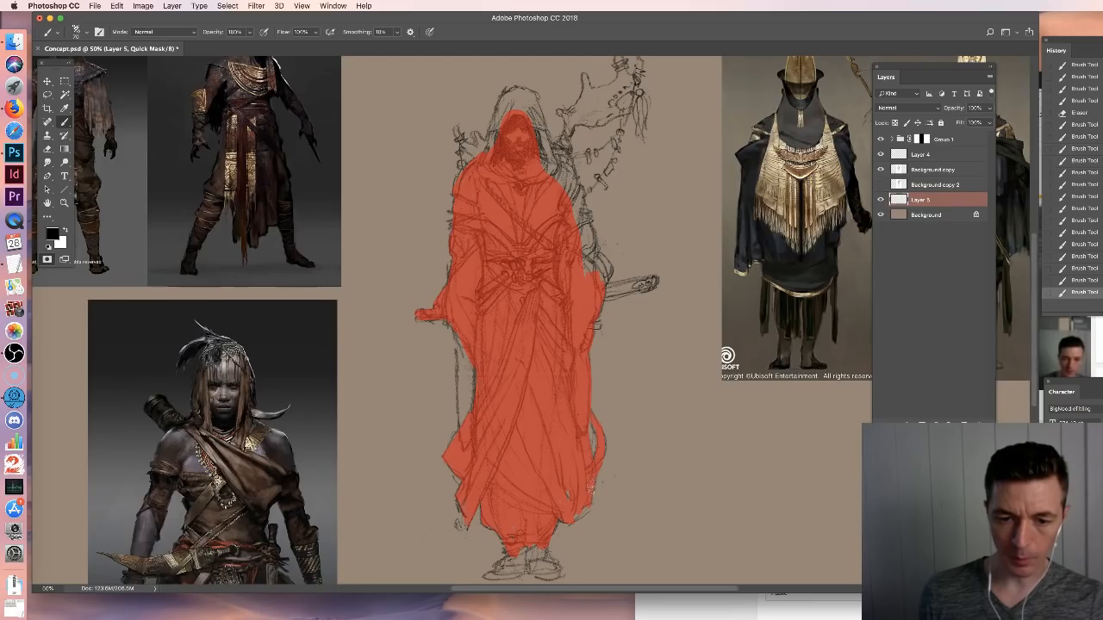
Mask both shoes and fill the remaining gaps in the lower robe and legs
mouse_move(502, 573)
mouse_down()
mouse_move(522, 550)
mouse_move(550, 558)
mouse_up()
drag(543, 556, 553, 571)
drag(542, 496, 542, 460)
drag(513, 532, 538, 528)
Mask the weapon end projecting beyond the right sleeve, refine its edges and cover the curved piece above it
mouse_move(554, 276)
mouse_down()
mouse_move(572, 387)
mouse_move(619, 402)
mouse_up()
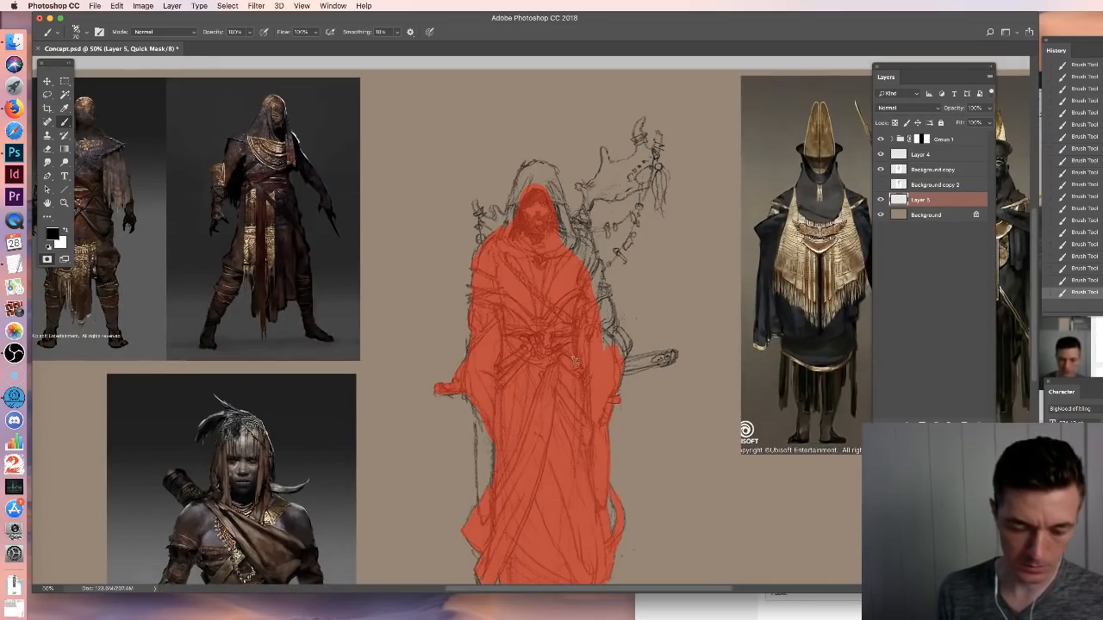
mouse_move(625, 362)
mouse_down()
mouse_move(662, 357)
mouse_move(648, 363)
mouse_up()
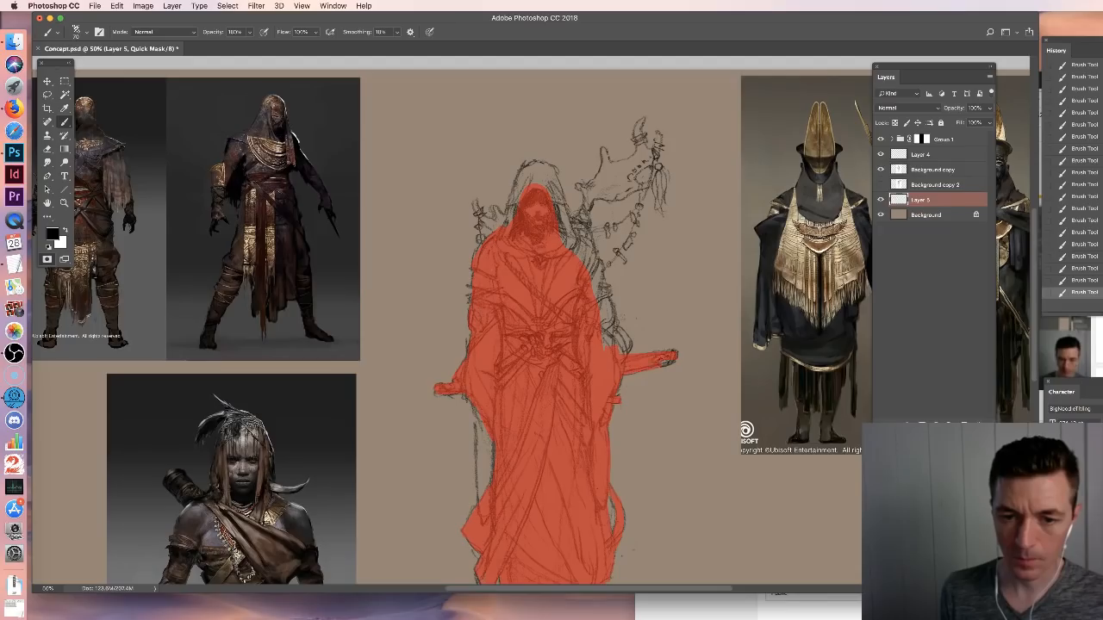
key(x)
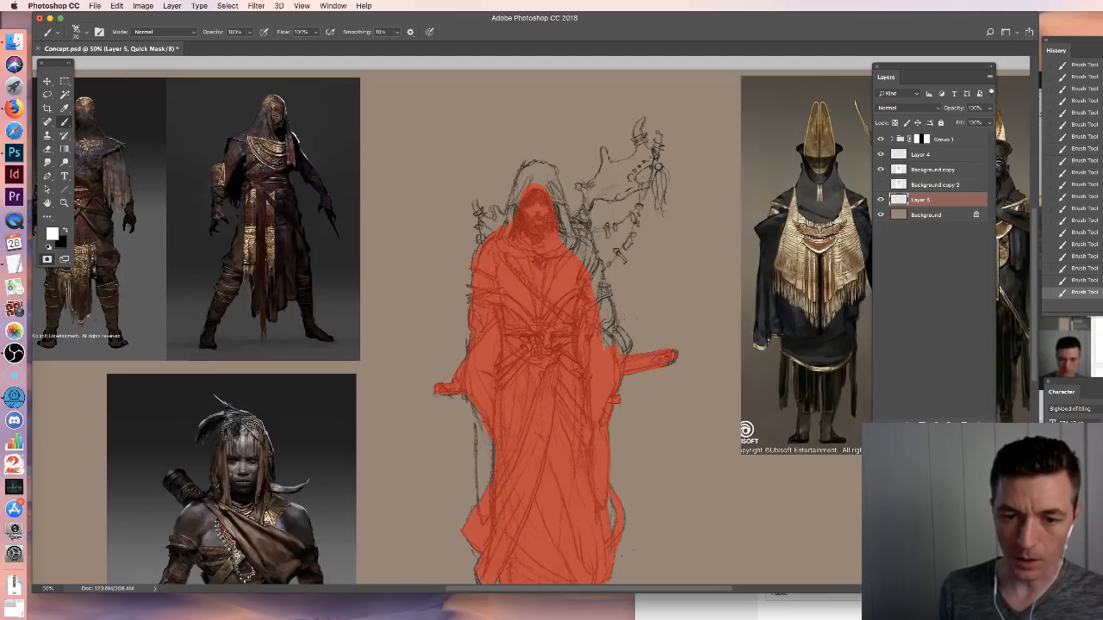
key(x)
key(x)
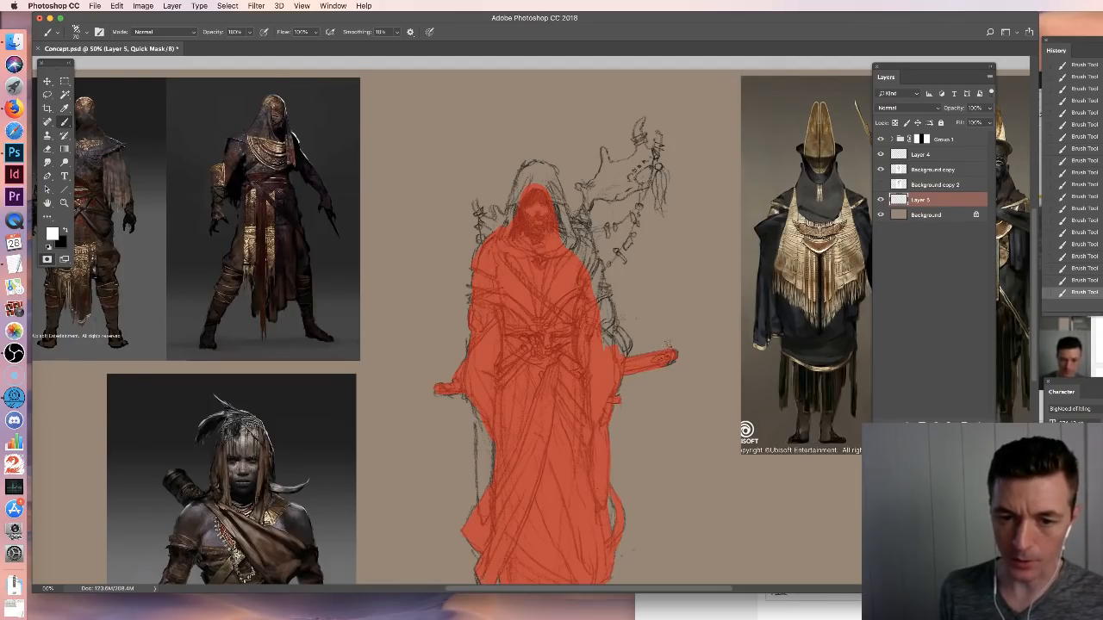
key(x)
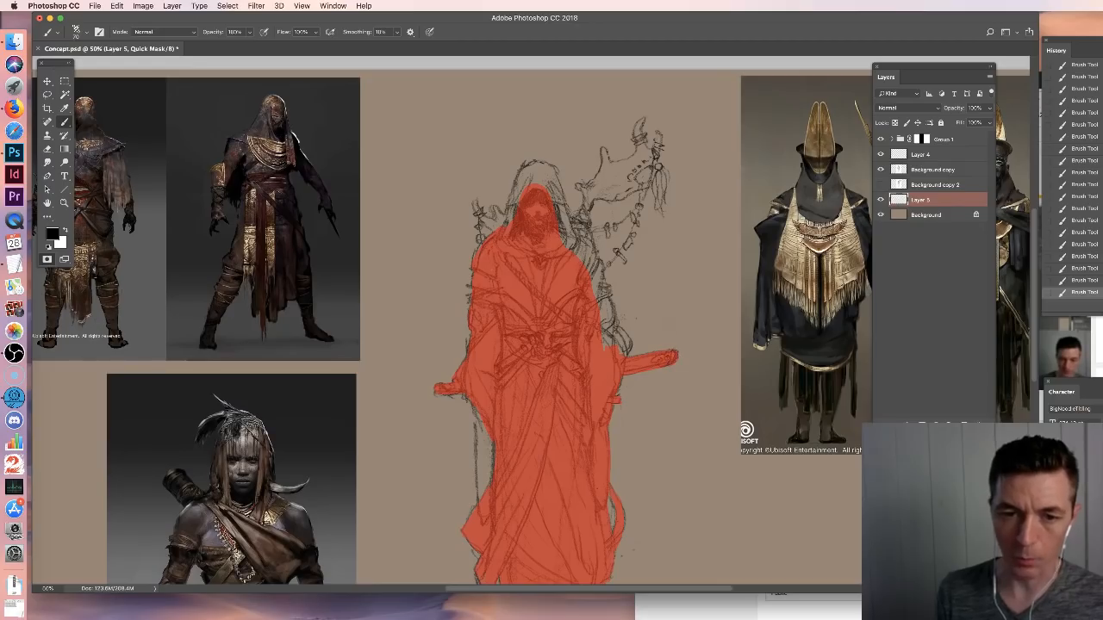
key(x)
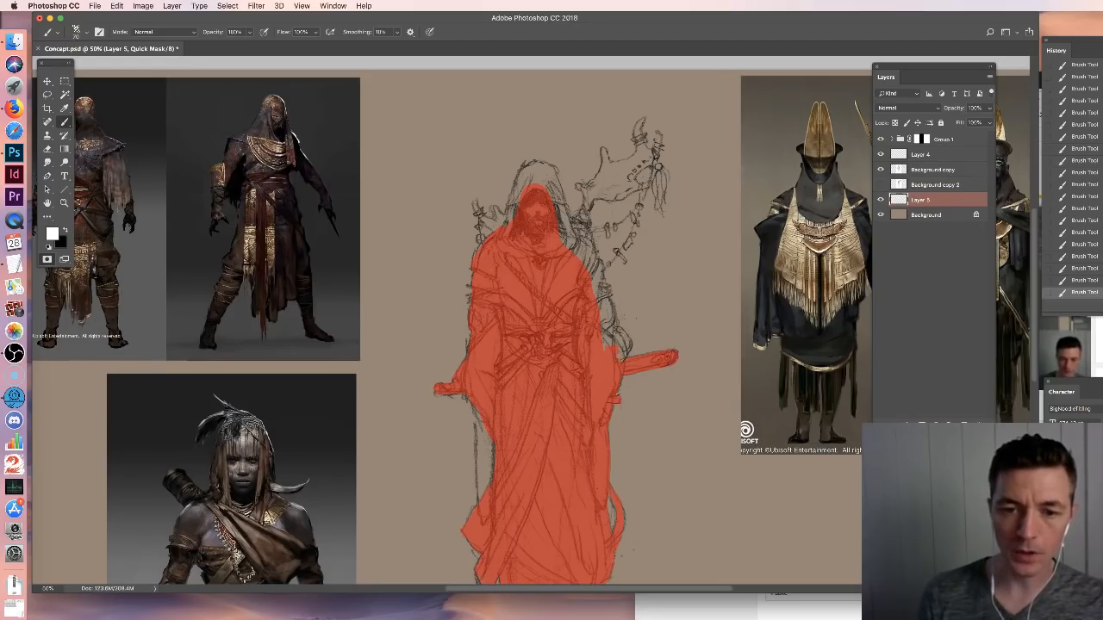
key(x)
mouse_move(616, 329)
mouse_down()
mouse_move(627, 354)
mouse_move(614, 354)
mouse_move(613, 341)
mouse_up()
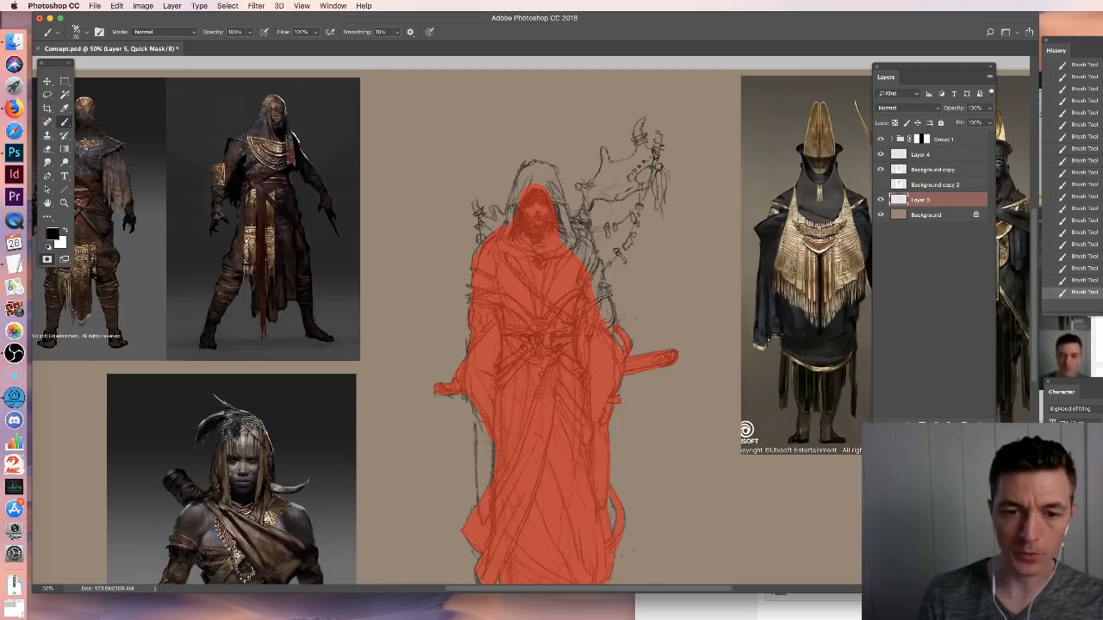
Resize the brush and mask the gear behind both shoulders and the figure's hood, refining the edges
right_click(570, 251)
drag(497, 207, 505, 223)
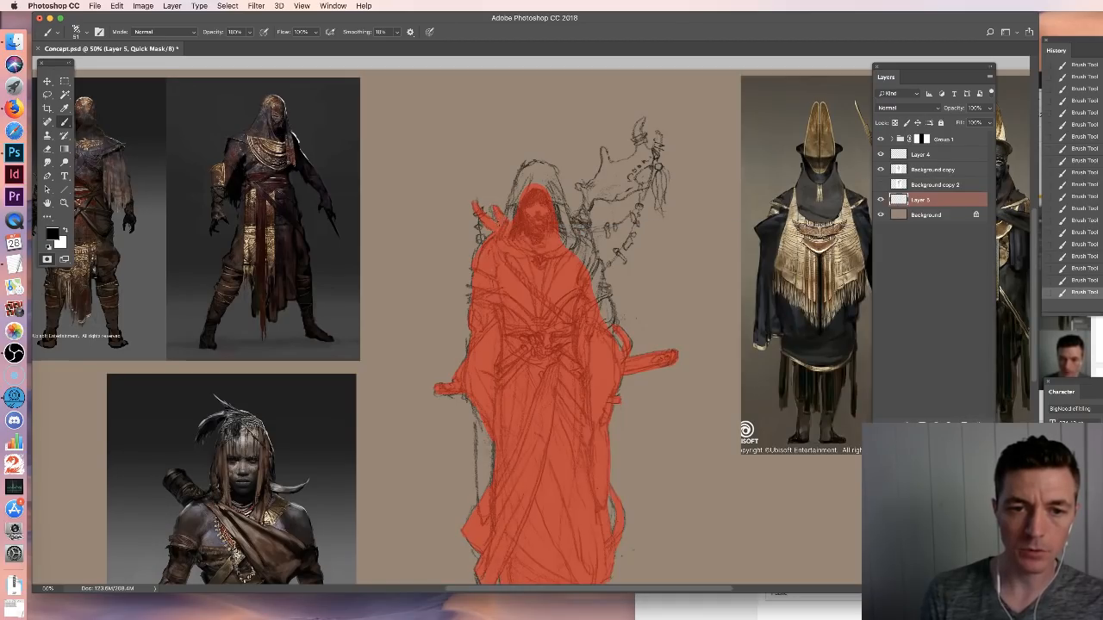
key(x)
key(x)
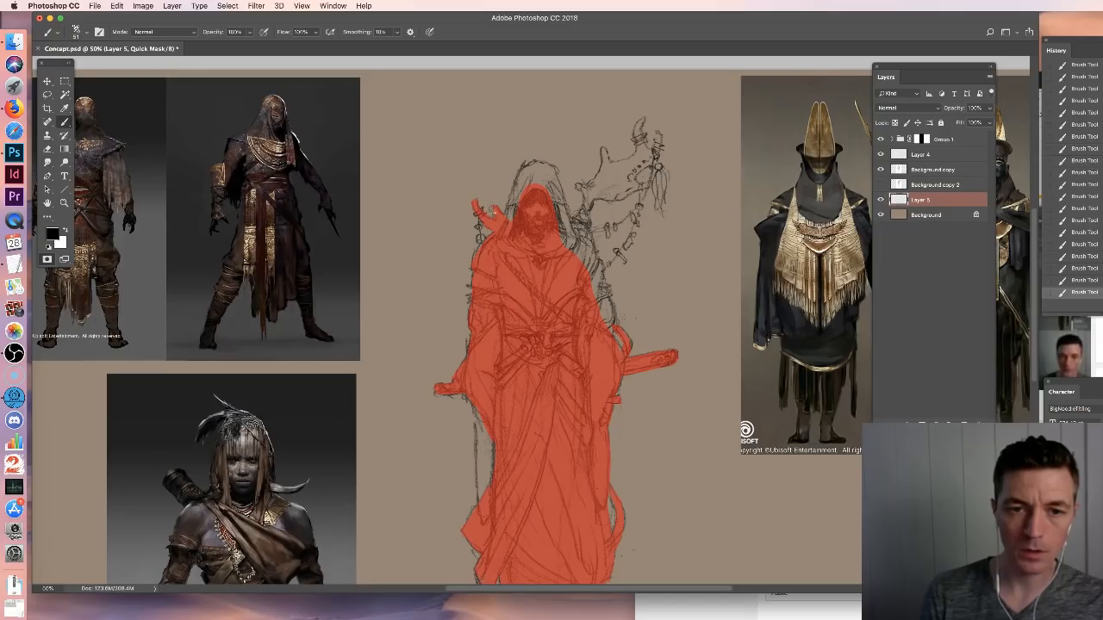
drag(519, 209, 525, 187)
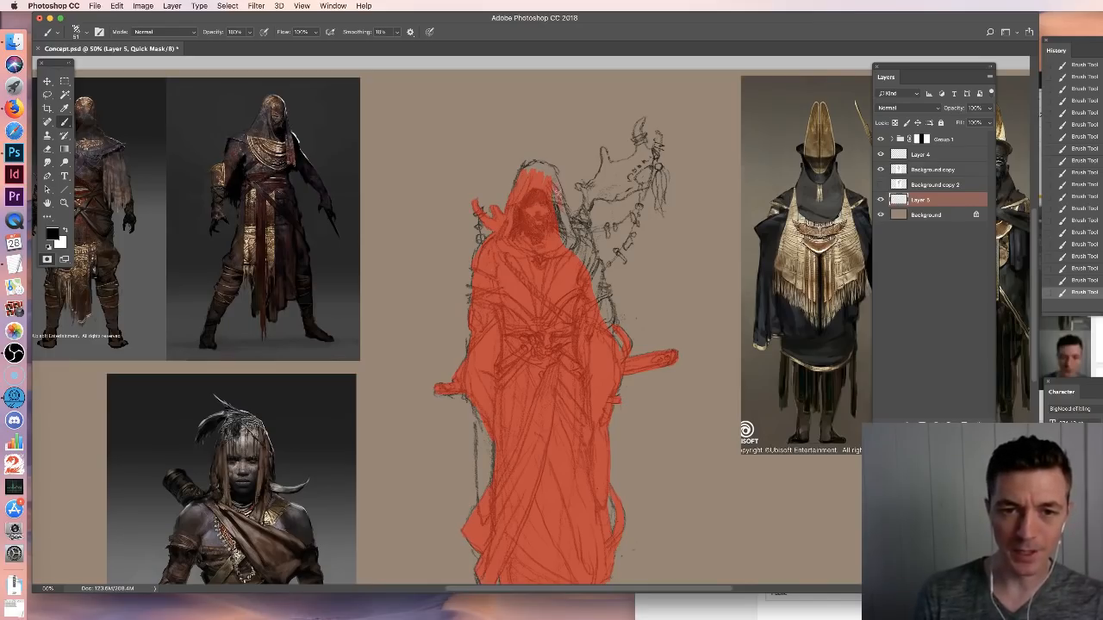
key(x)
key(x)
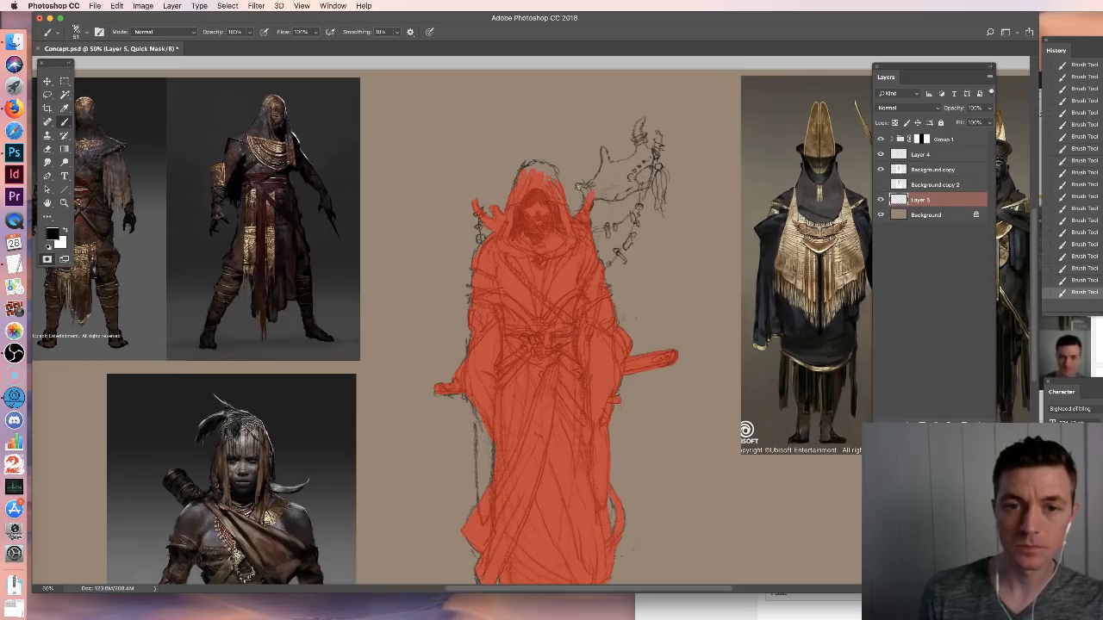
Mask the raised hand beside the hood, covering its wrist, thumb and palm and refining the edges
mouse_move(588, 191)
mouse_down()
mouse_move(613, 169)
mouse_move(603, 150)
mouse_up()
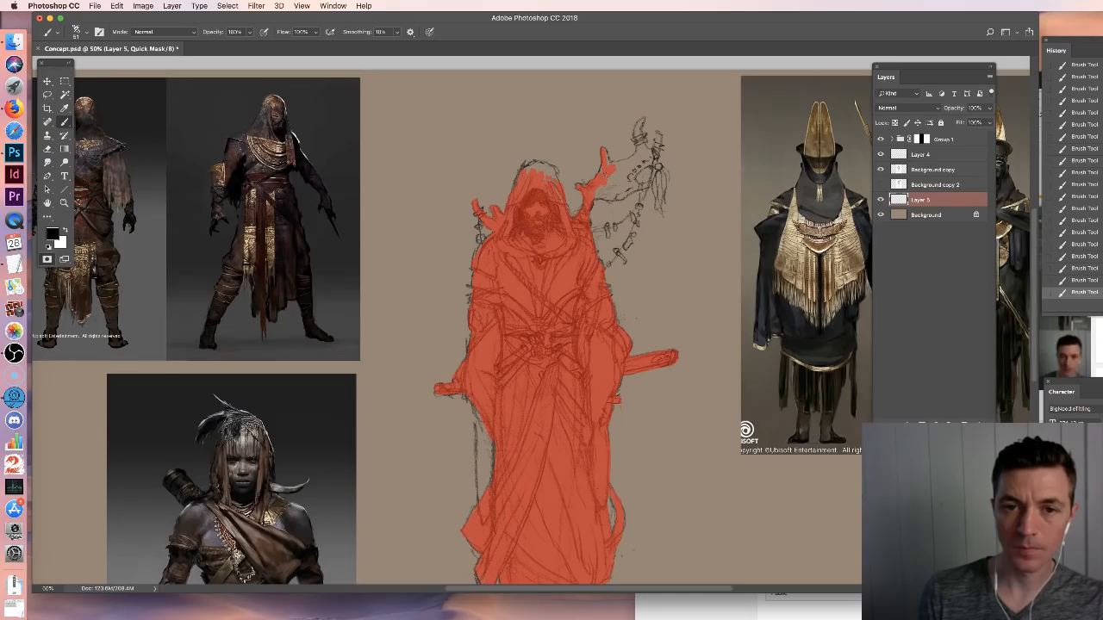
drag(605, 177, 648, 159)
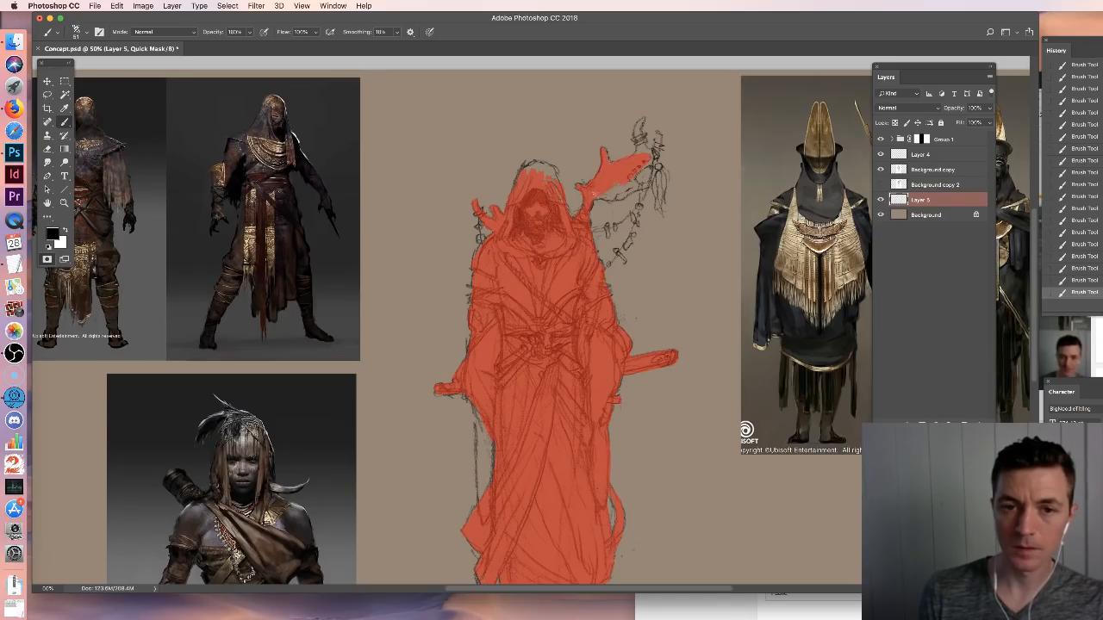
mouse_move(619, 196)
mouse_down()
mouse_move(636, 184)
mouse_move(605, 191)
mouse_up()
key(x)
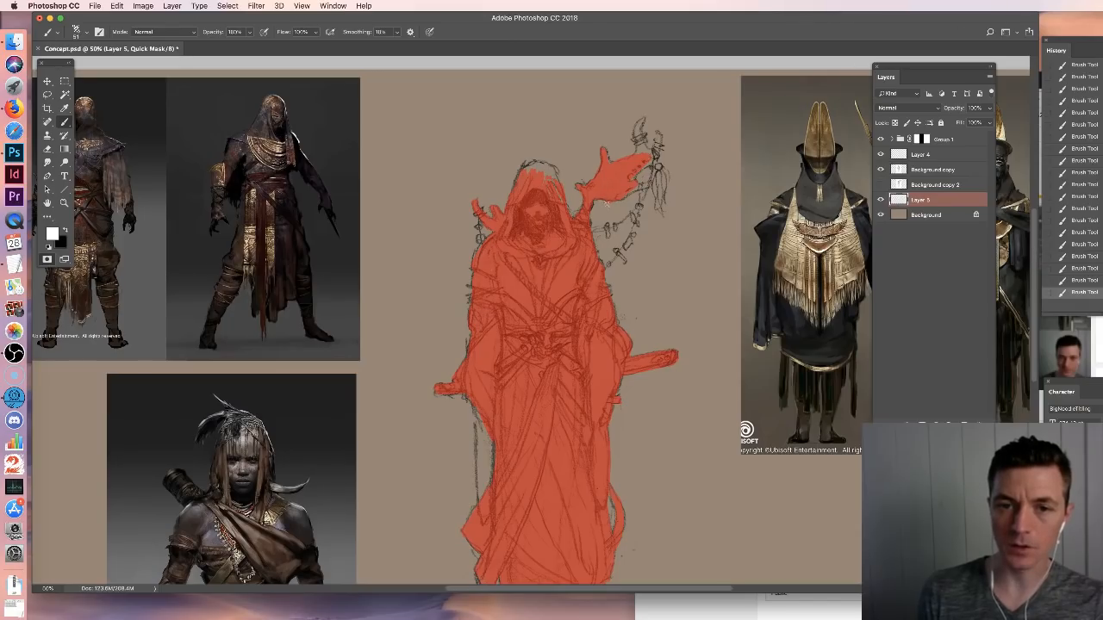
key(x)
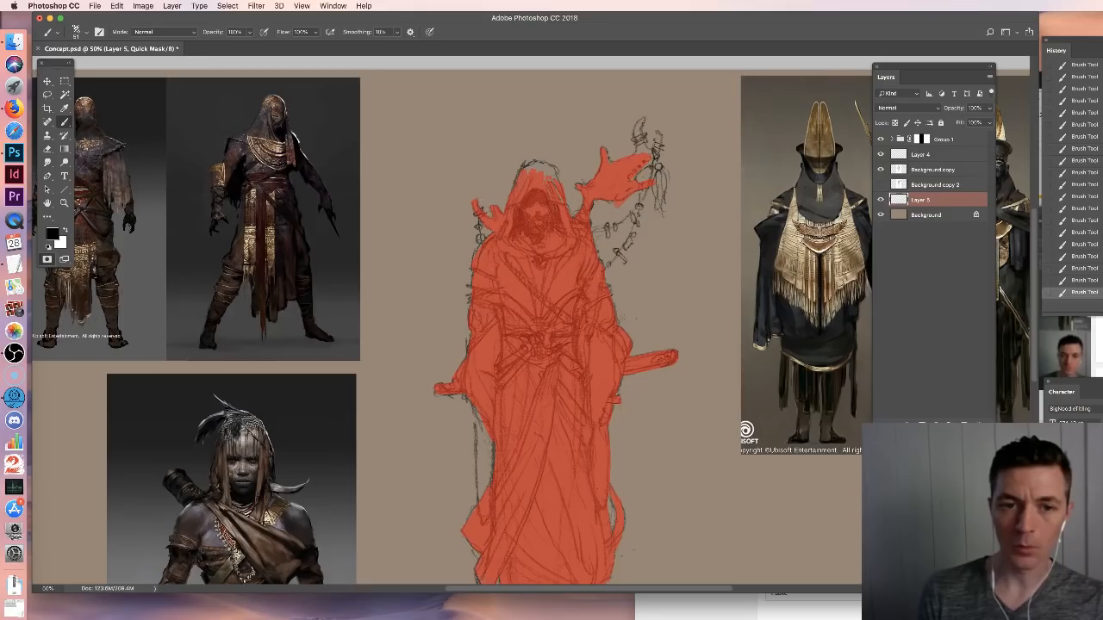
key(x)
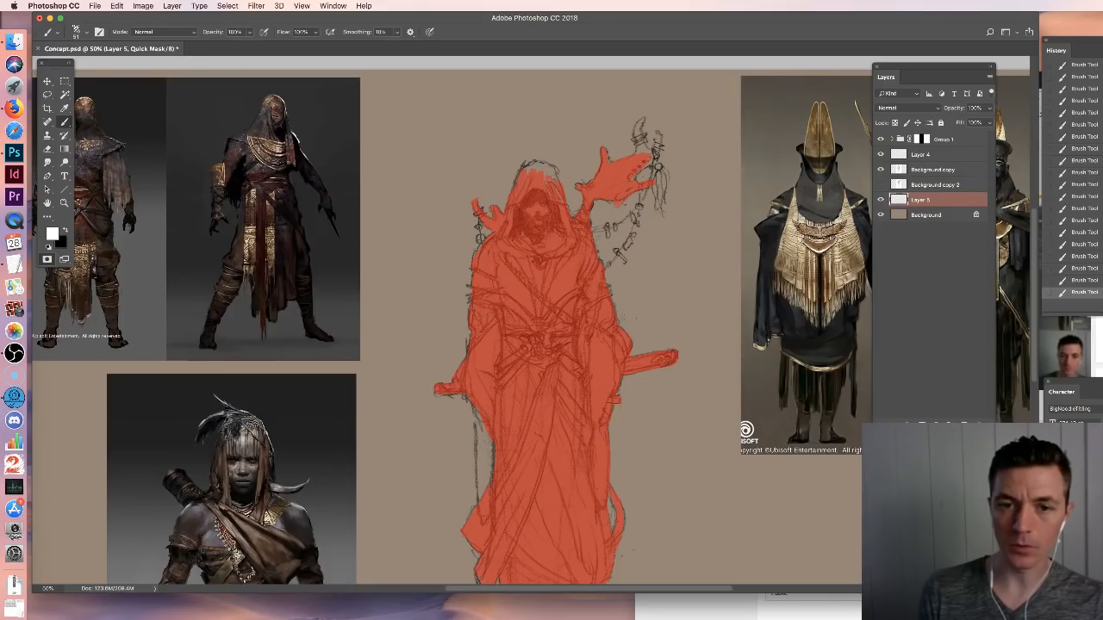
key(x)
Mask the raised hand's fingers and the tassel hanging from them, and fill the top of the hood
mouse_move(643, 120)
mouse_down()
mouse_move(639, 150)
mouse_move(643, 138)
mouse_up()
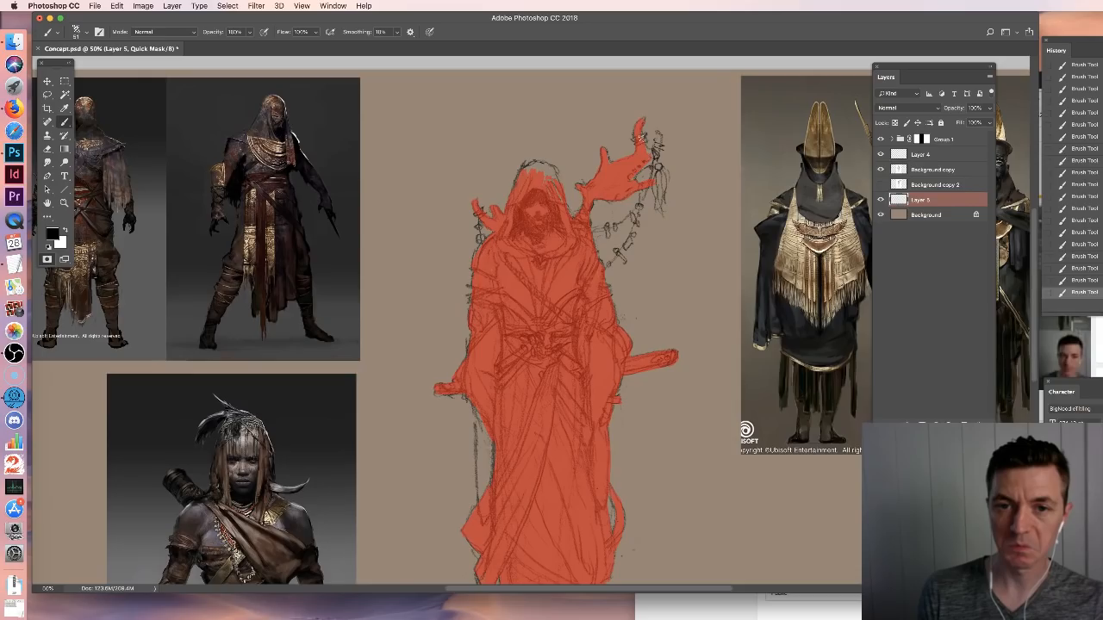
mouse_move(658, 134)
mouse_down()
mouse_move(646, 169)
mouse_move(656, 156)
mouse_up()
mouse_move(657, 209)
mouse_down()
mouse_move(659, 171)
mouse_move(663, 198)
mouse_up()
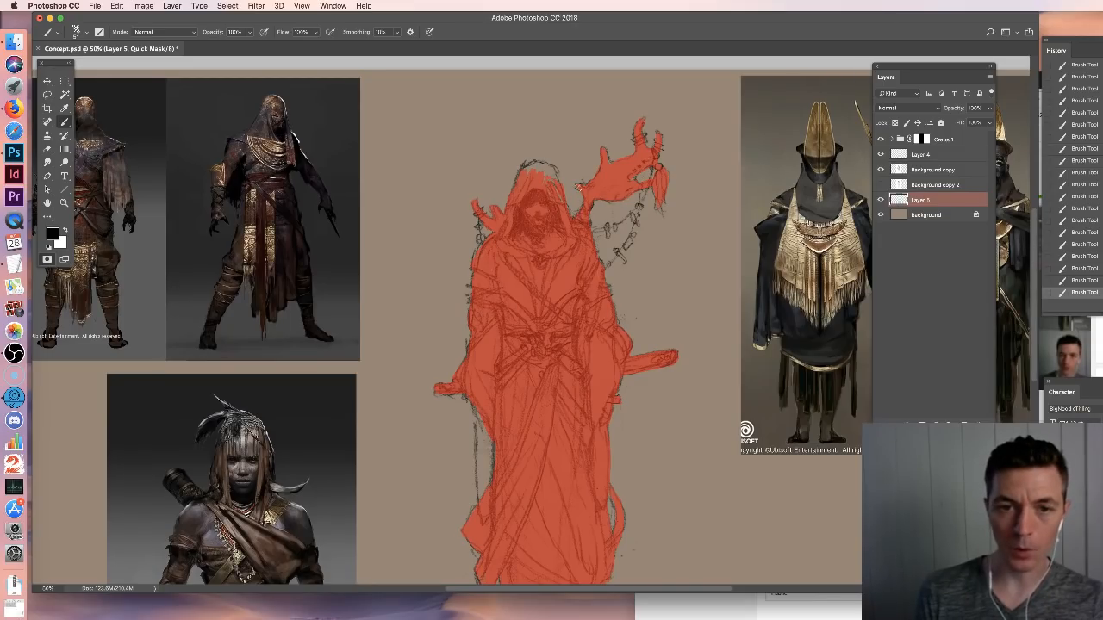
drag(528, 172, 552, 172)
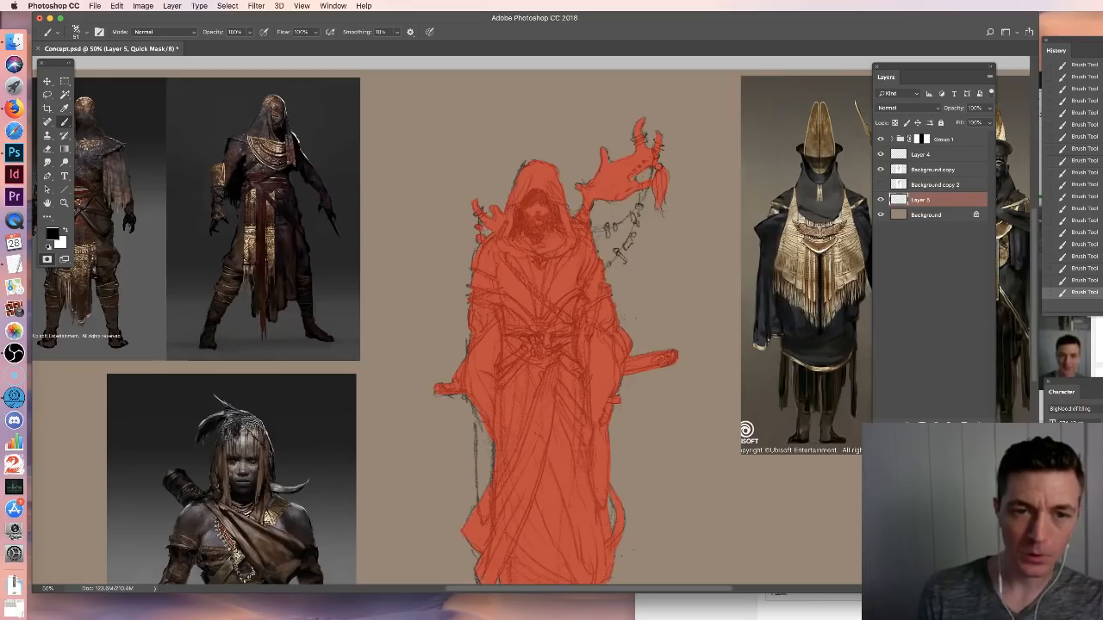
Reduce the brush size and mask the small charms dangling below the raised hand, refining their edges
right_click(620, 233)
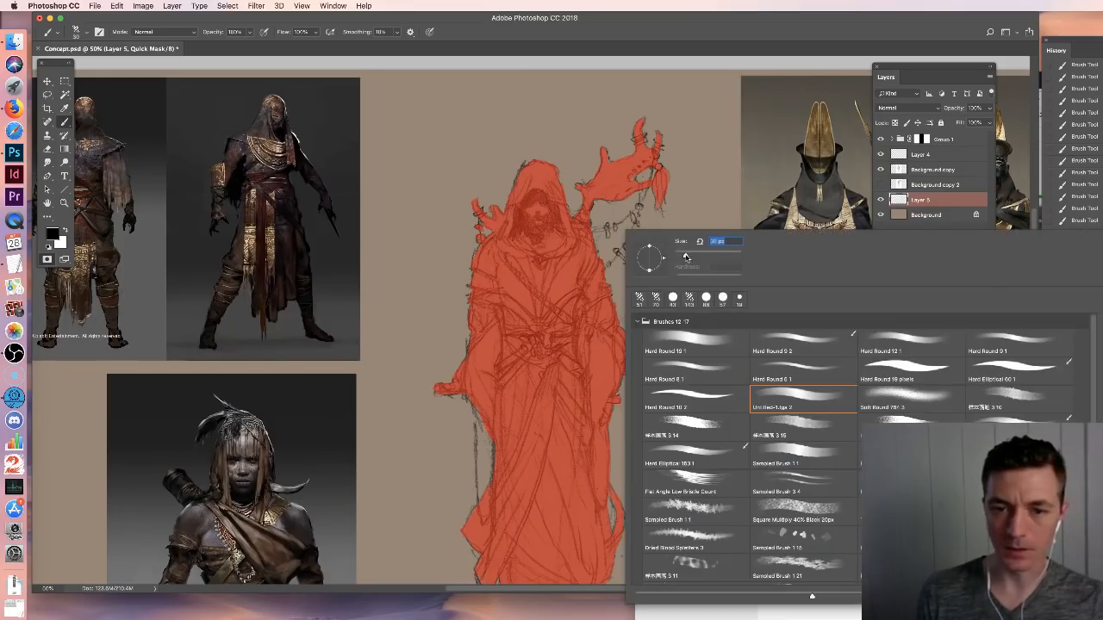
key(Return)
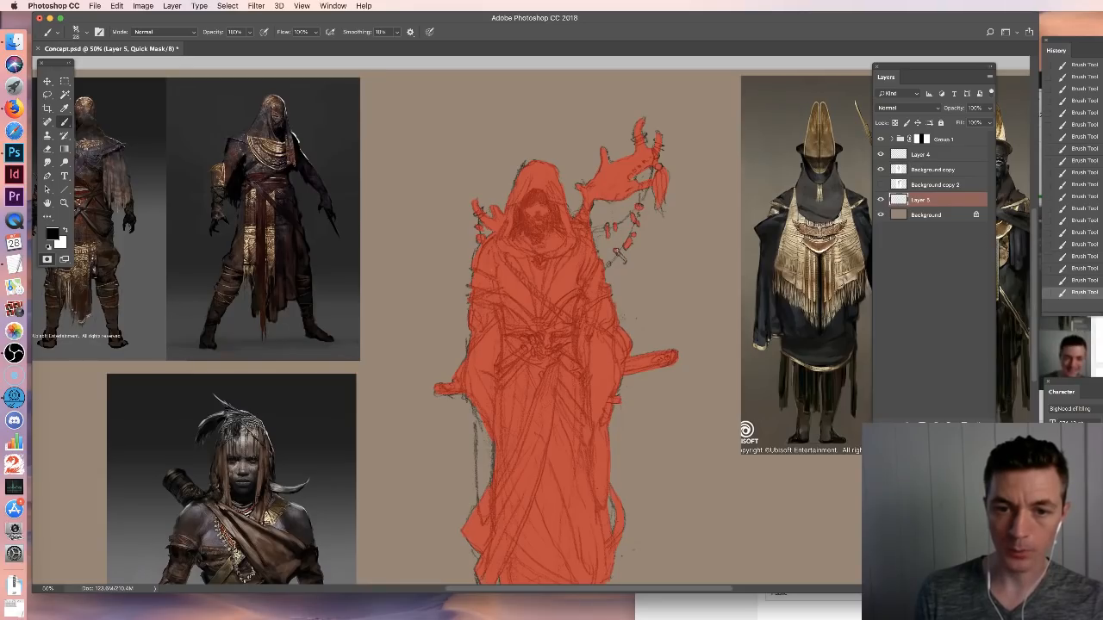
key(x)
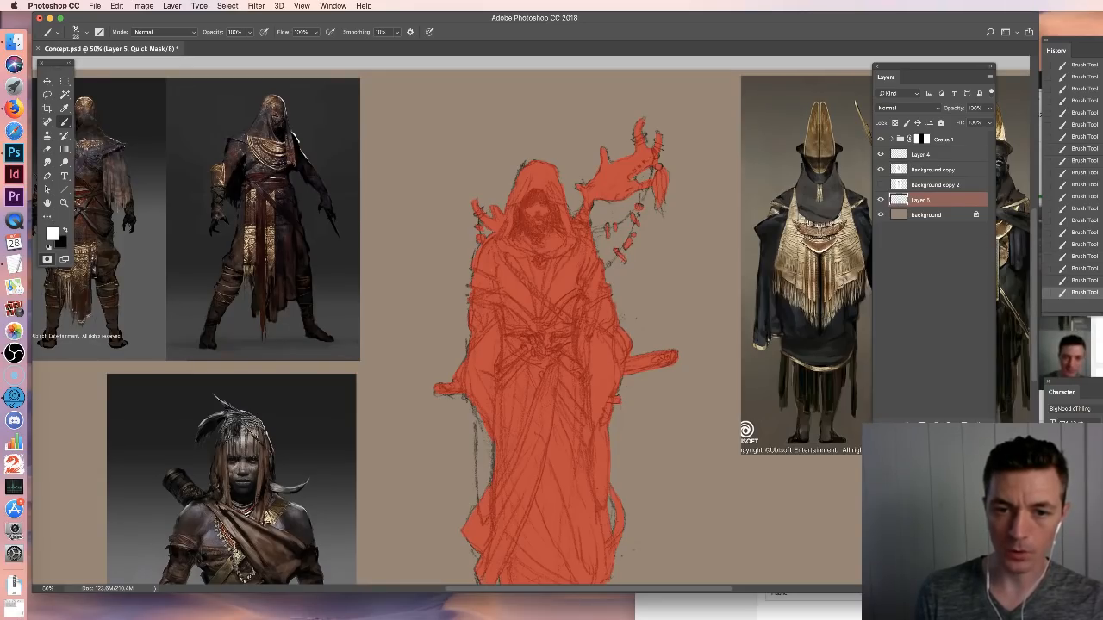
key(x)
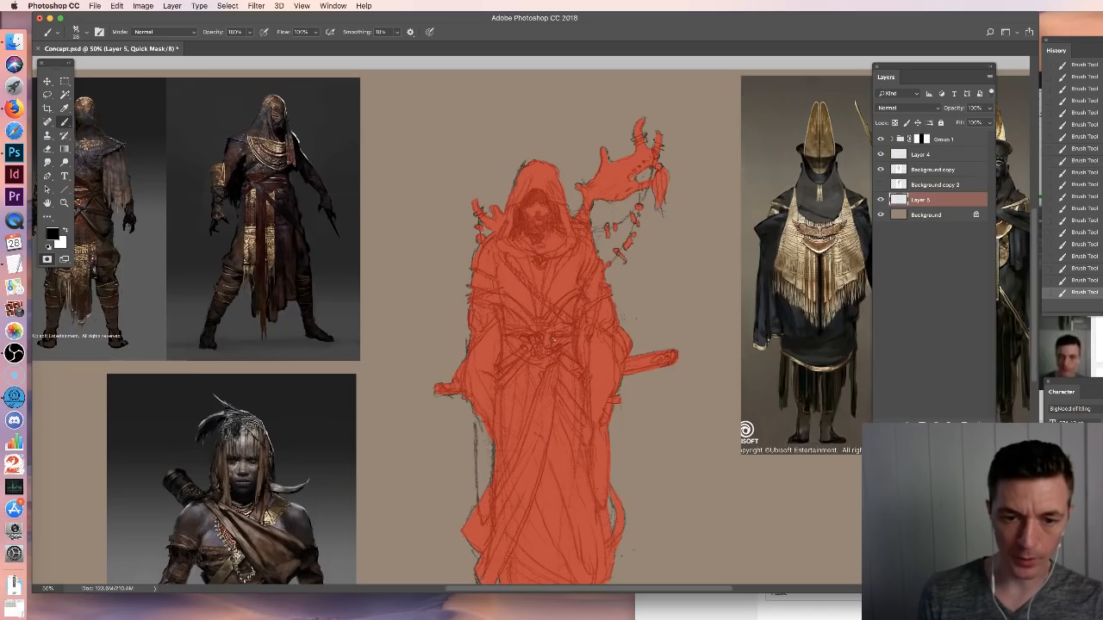
key(x)
key(x)
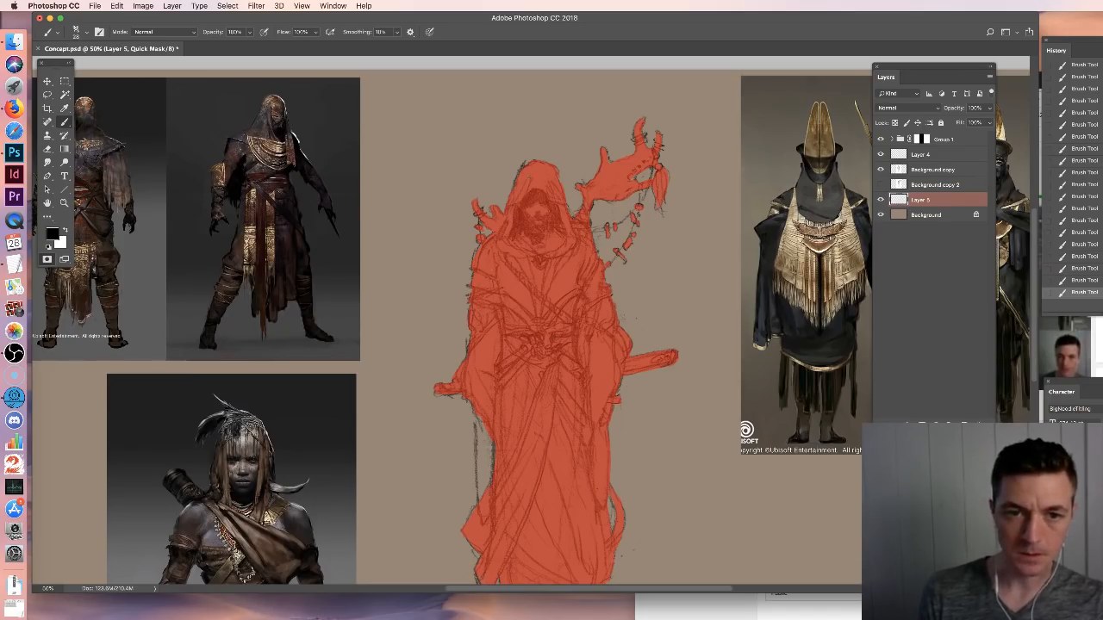
Check the masked figure from hood to shoes and exit Quick Mask to turn the mask into a selection
drag(579, 408, 583, 334)
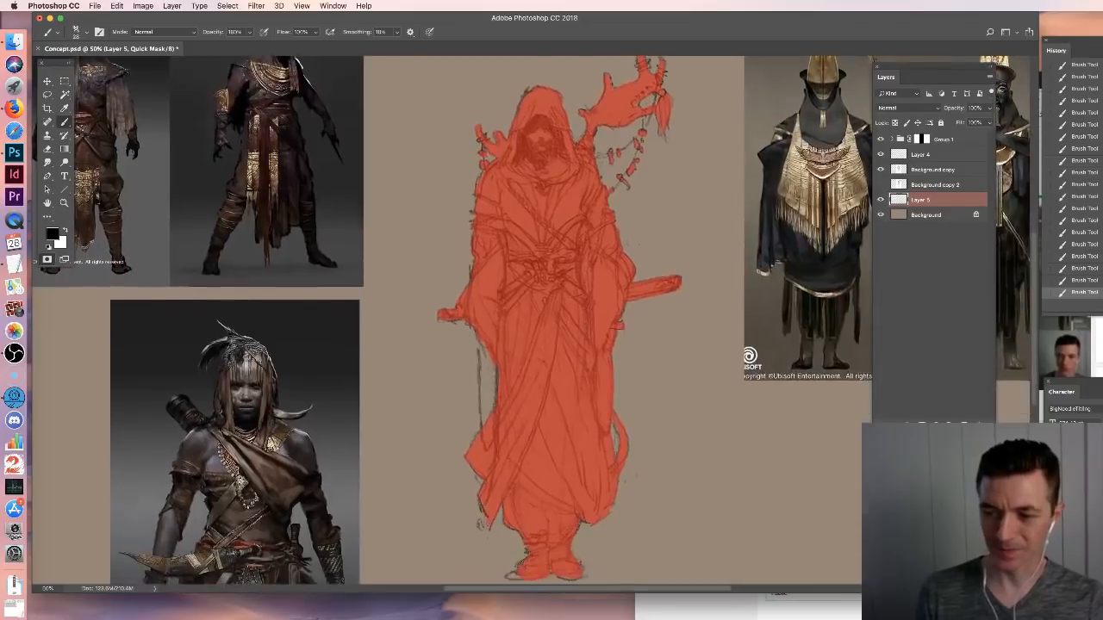
drag(576, 398, 590, 289)
drag(583, 358, 586, 440)
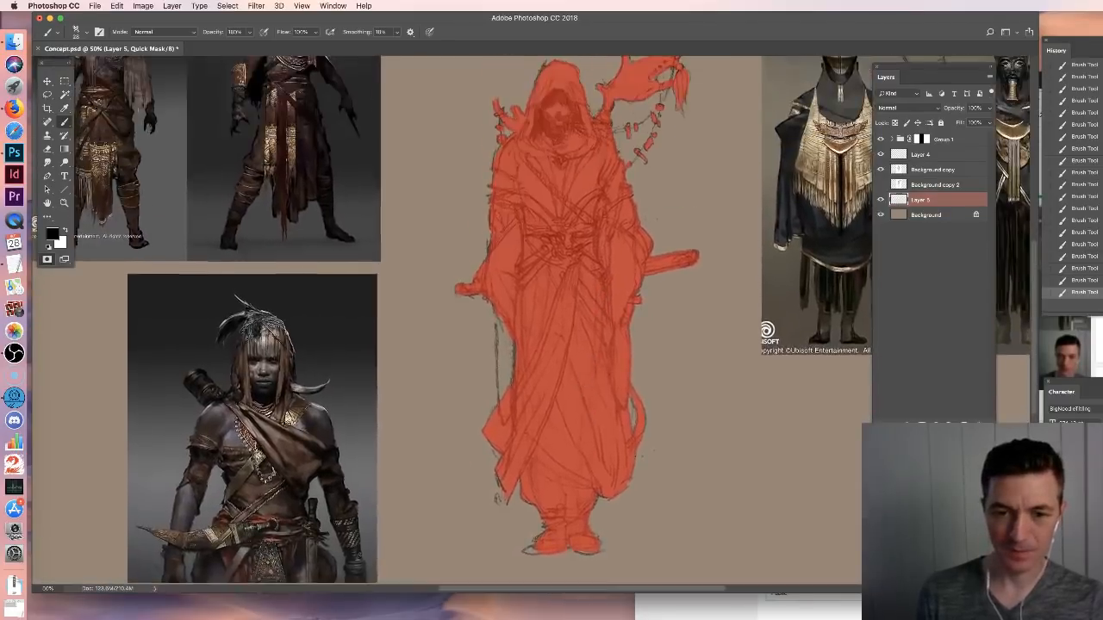
drag(602, 288, 601, 358)
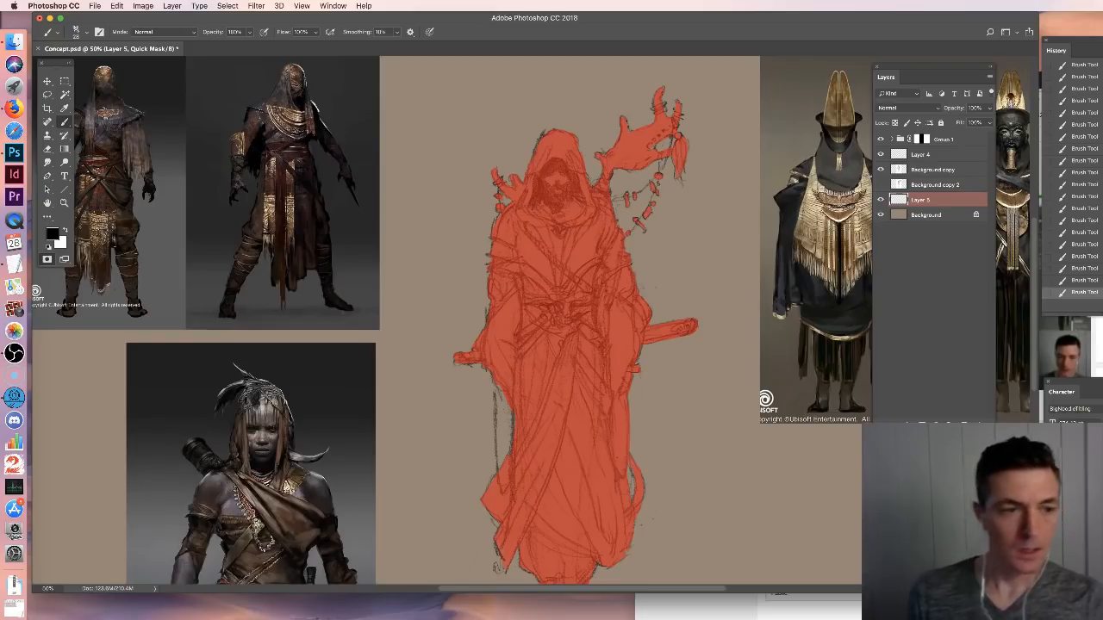
click(50, 260)
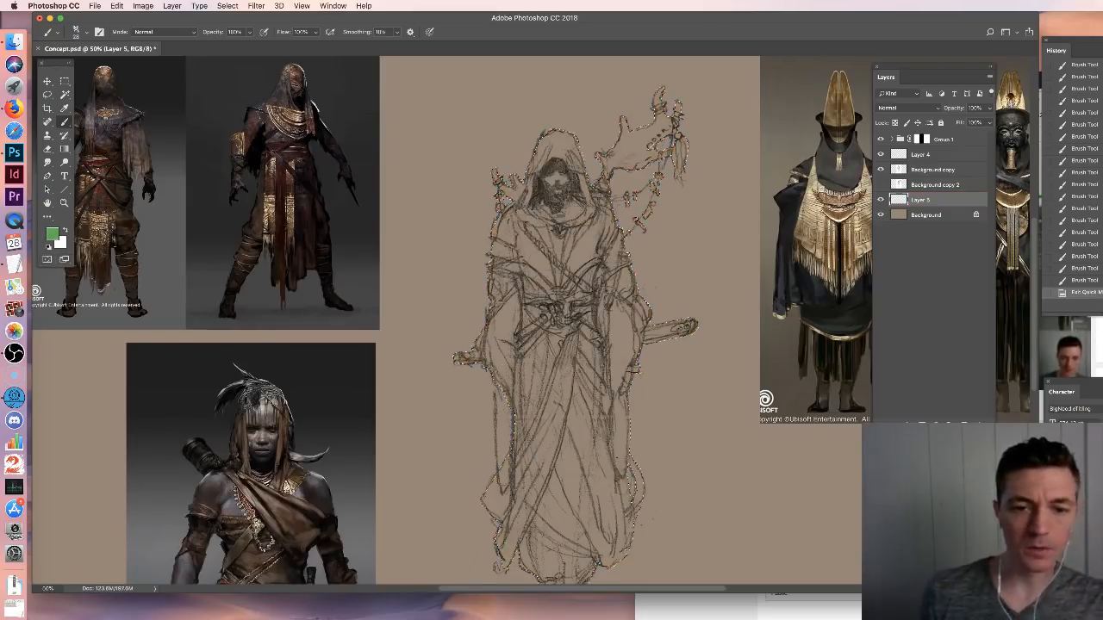
Switch Quick Mask on and off to compare the red overlay with the selection outline, finishing in standard mode
click(48, 260)
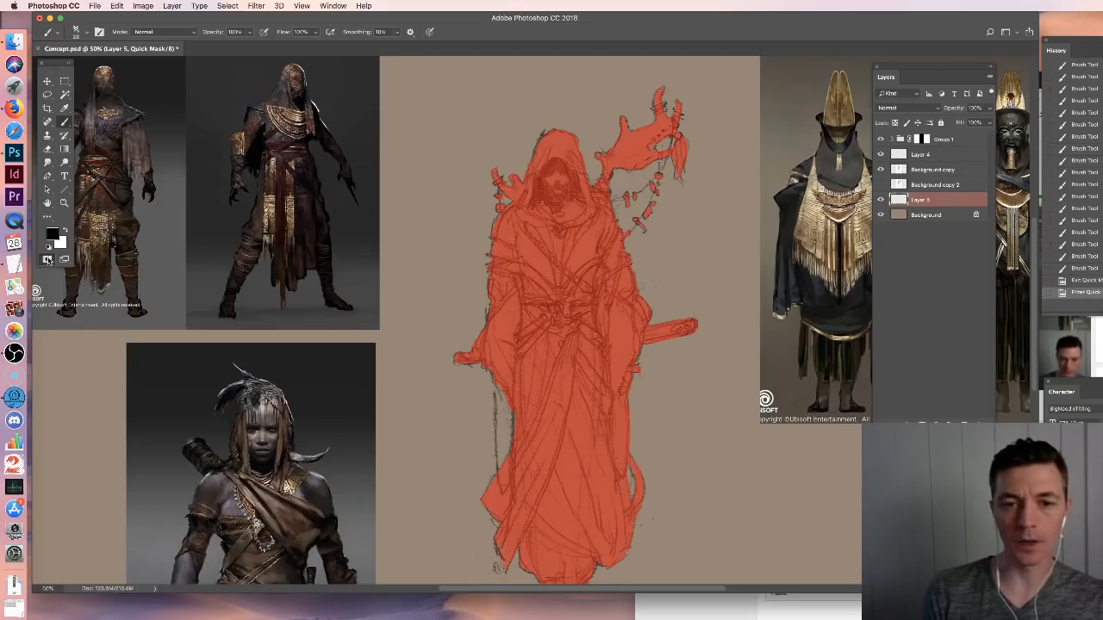
click(47, 260)
double_click(48, 260)
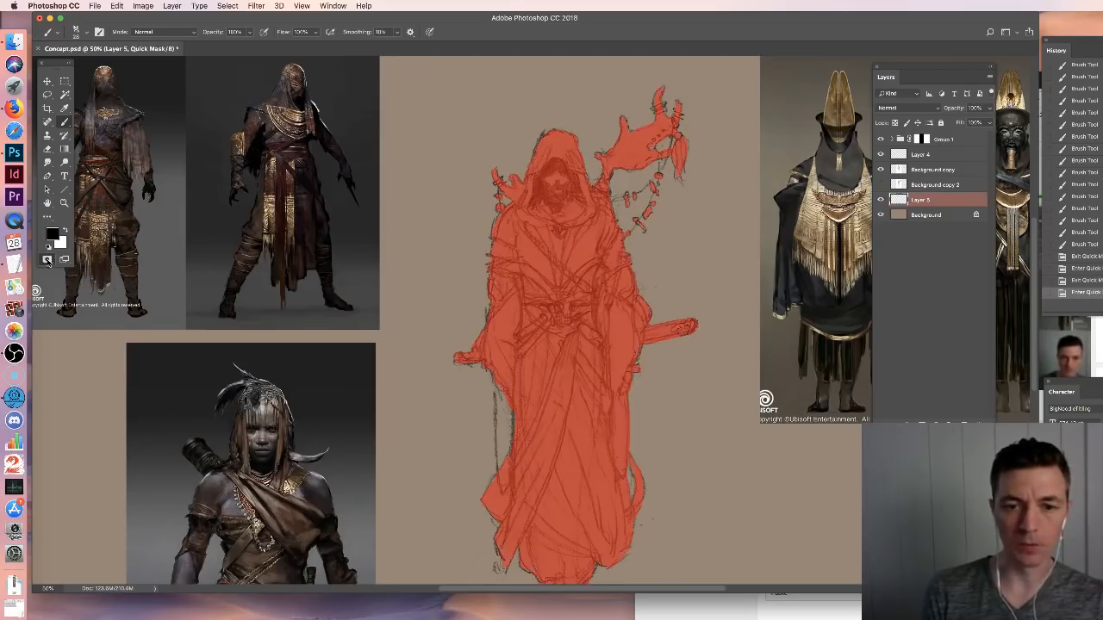
click(703, 355)
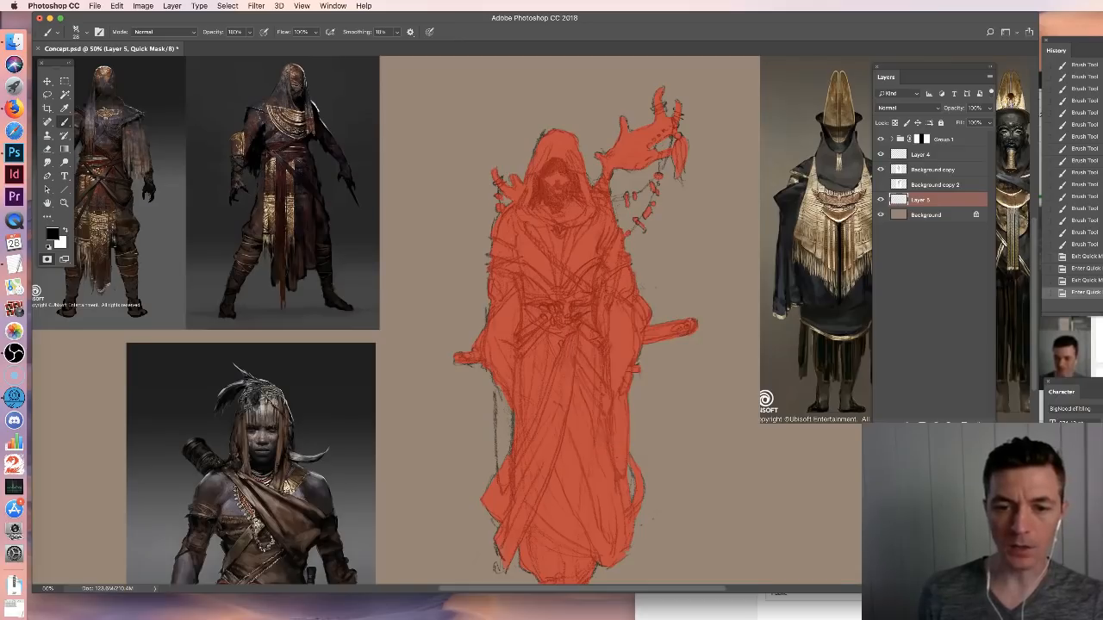
click(48, 260)
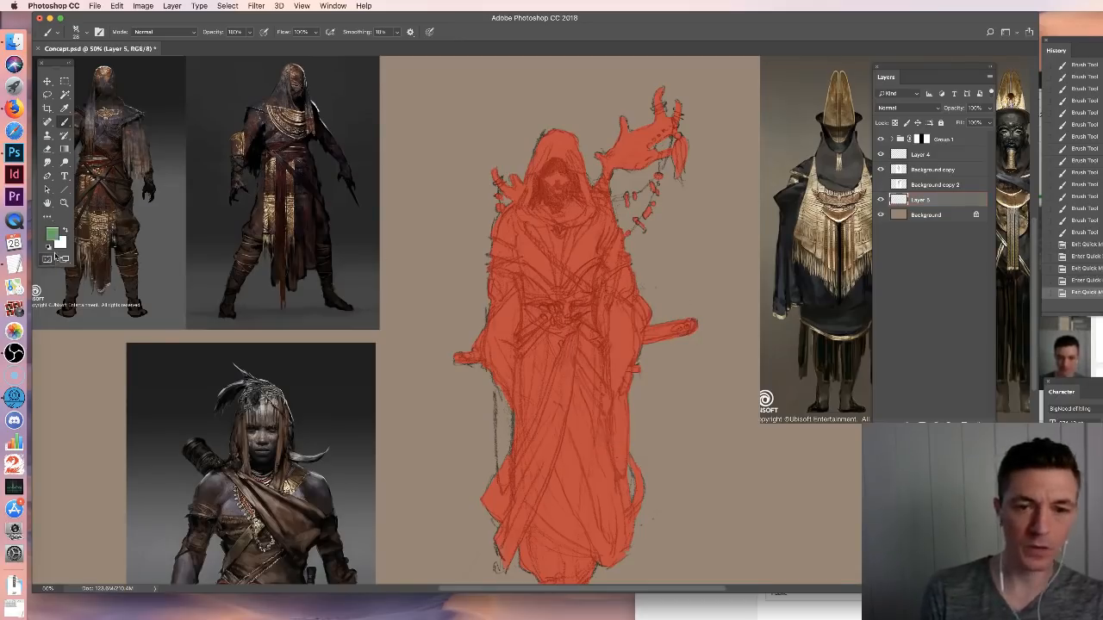
Invert the selection to the figure and copy that area of the Background layer onto a new layer
click(915, 215)
key(ctrl+v)
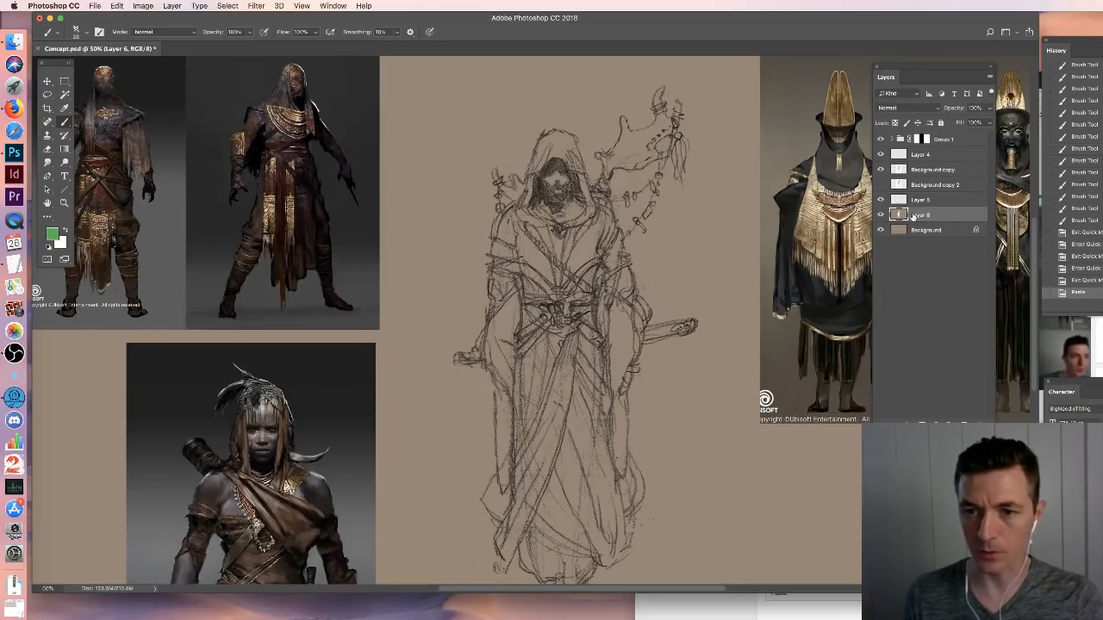
key(super+z)
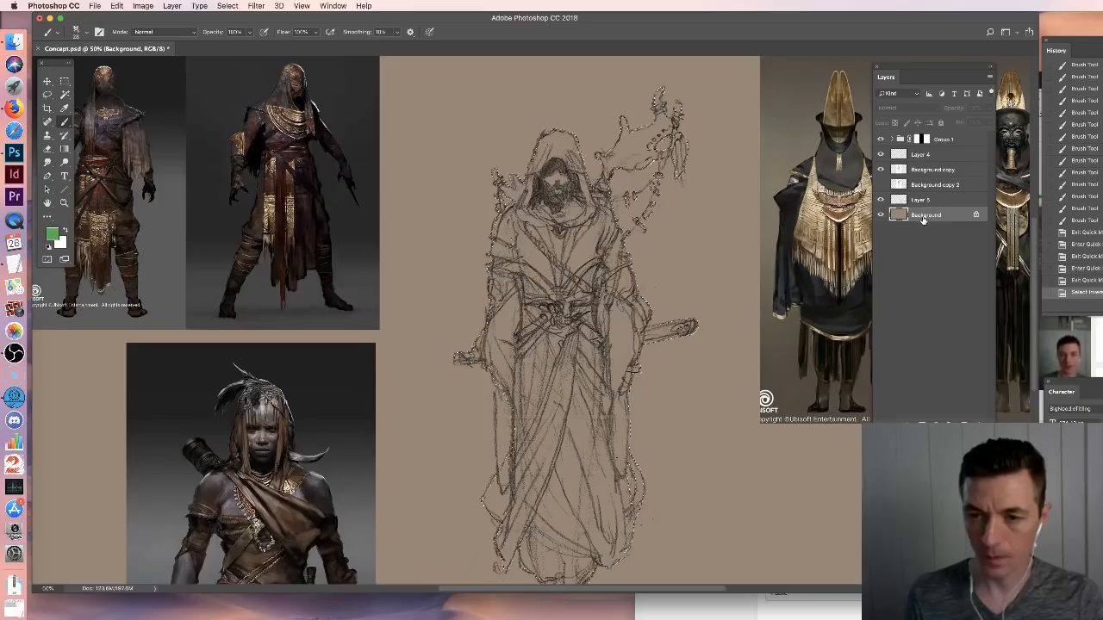
key(super+shift+i)
key(super+c)
key(super+v)
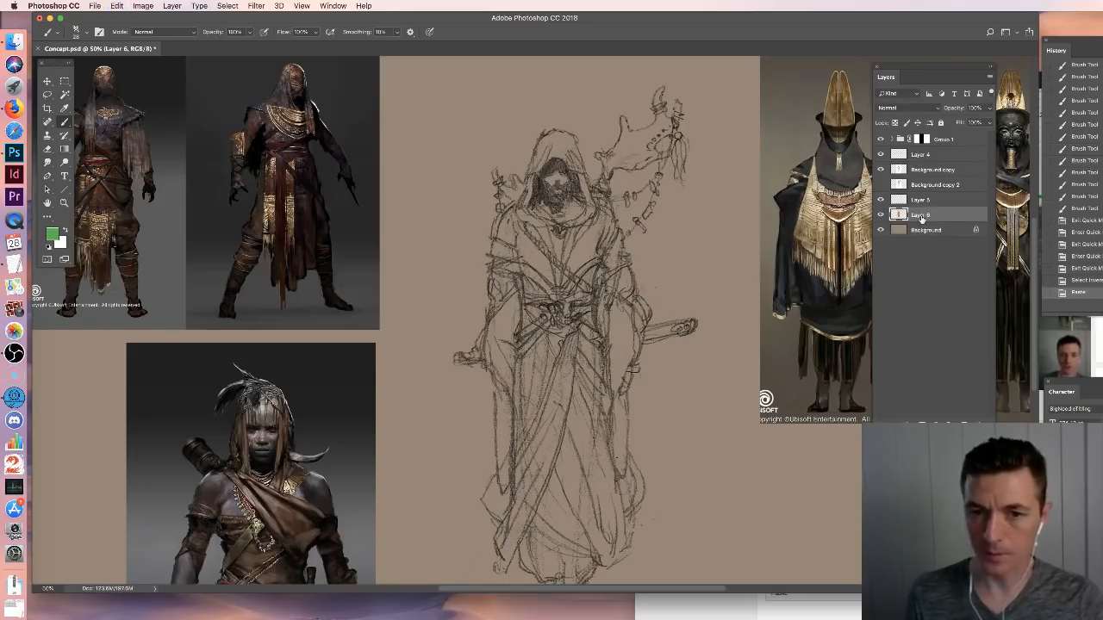
Hide the Background to check the copied silhouette, lock the new layer's transparent pixels and show the Background again
key(v)
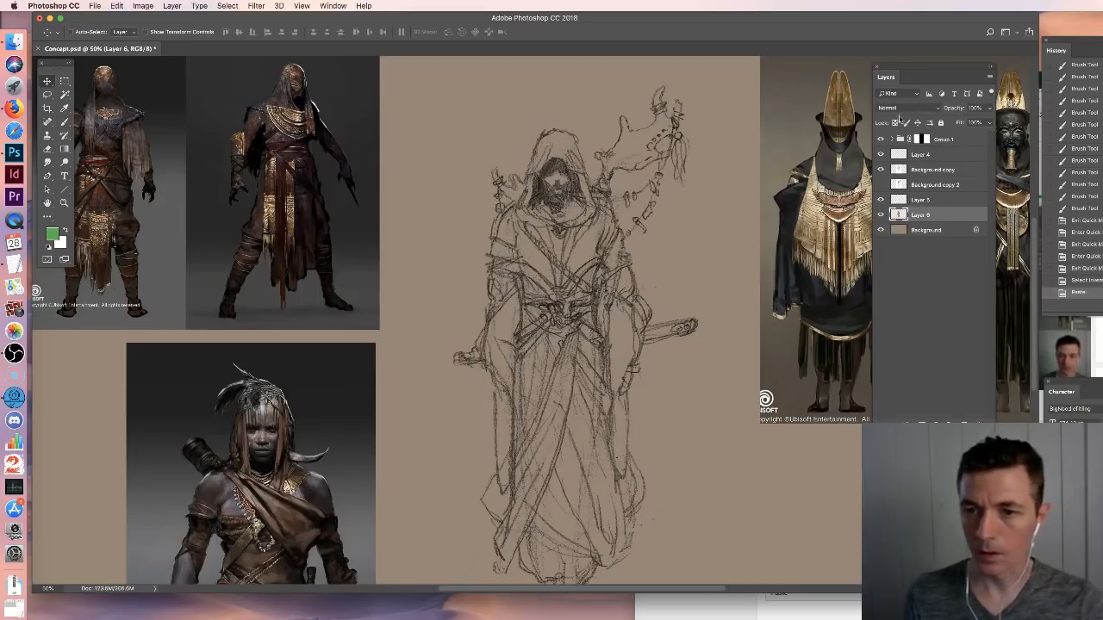
click(880, 230)
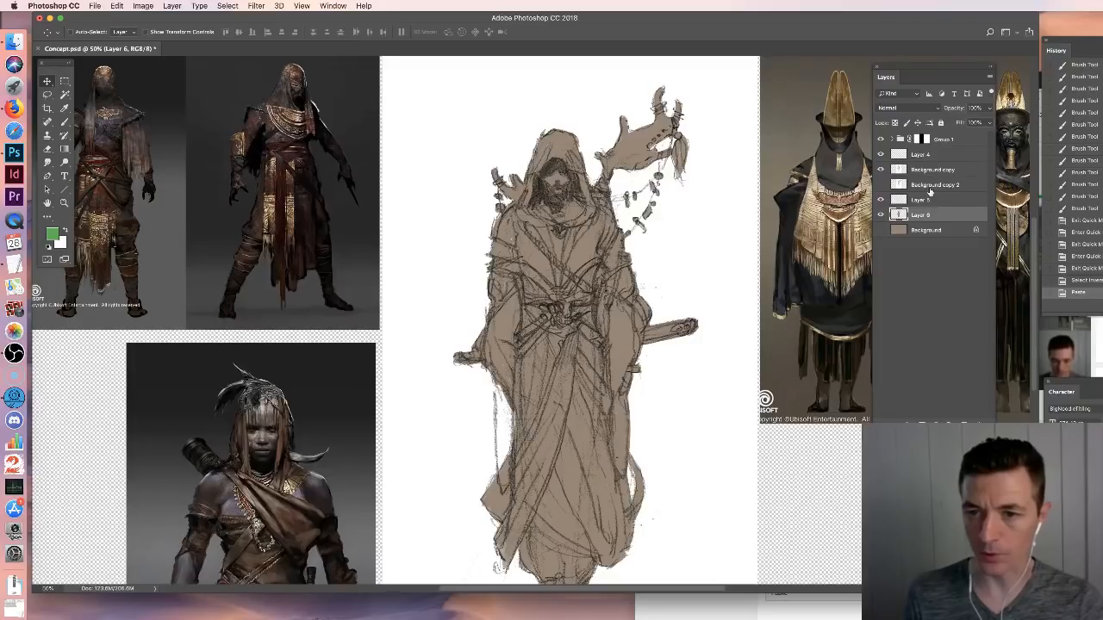
key(/)
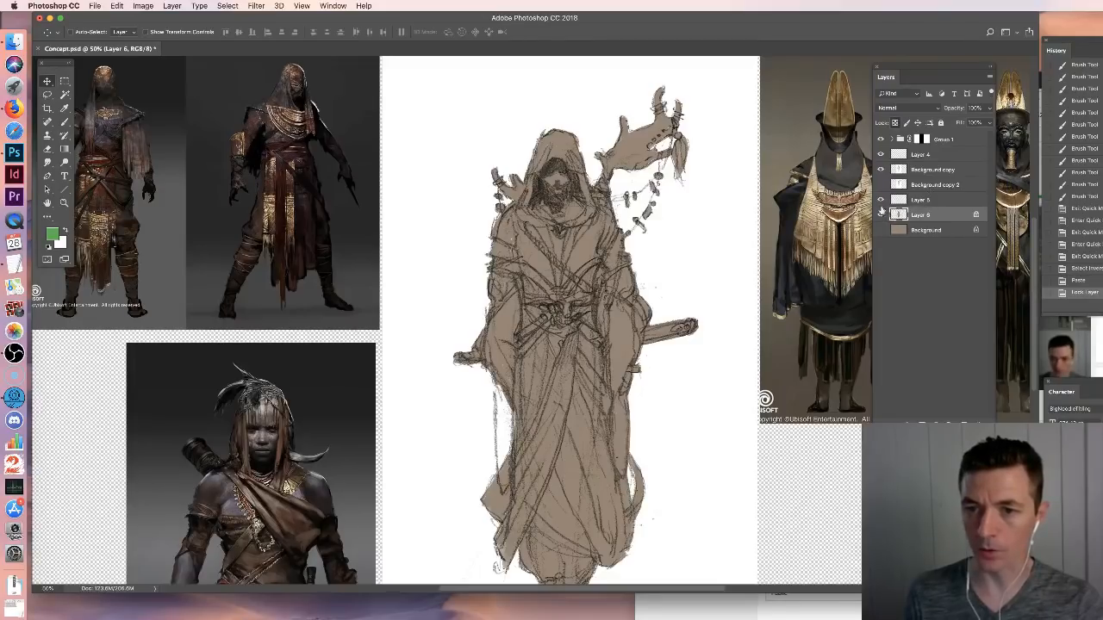
click(880, 231)
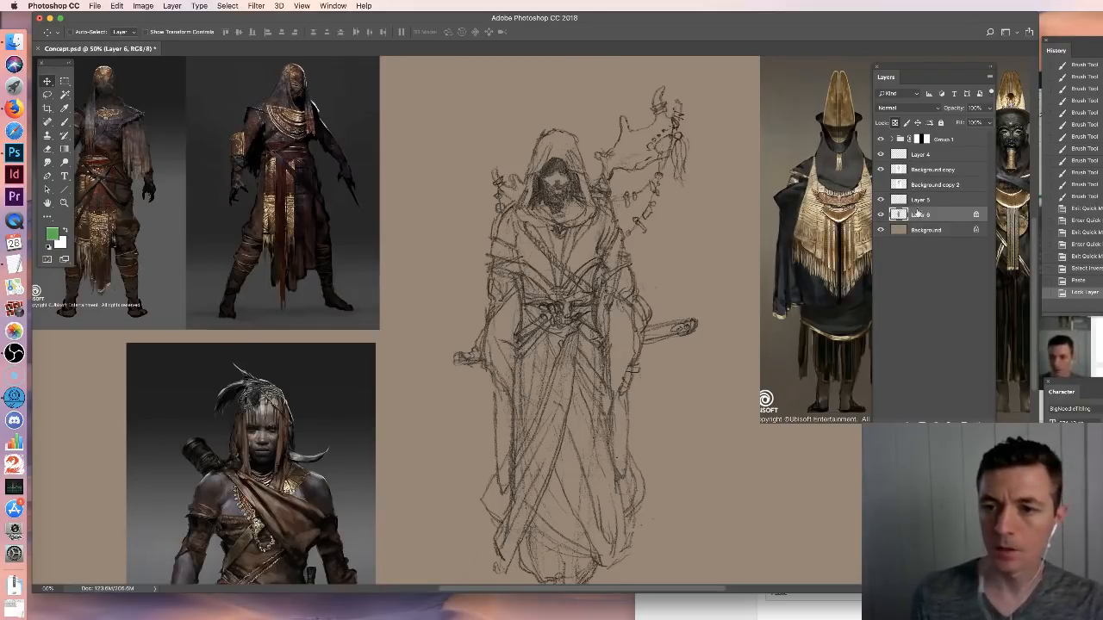
Darken the silhouette layer using Hue/Saturation with Lightness set to -50
key(super+u)
drag(820, 362, 794, 362)
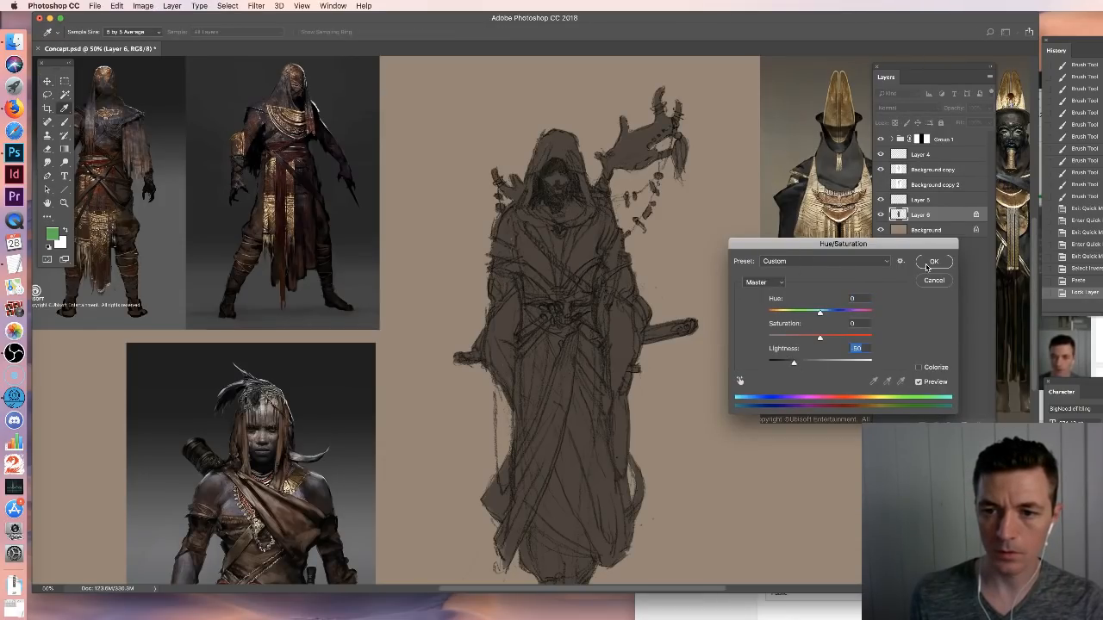
click(928, 263)
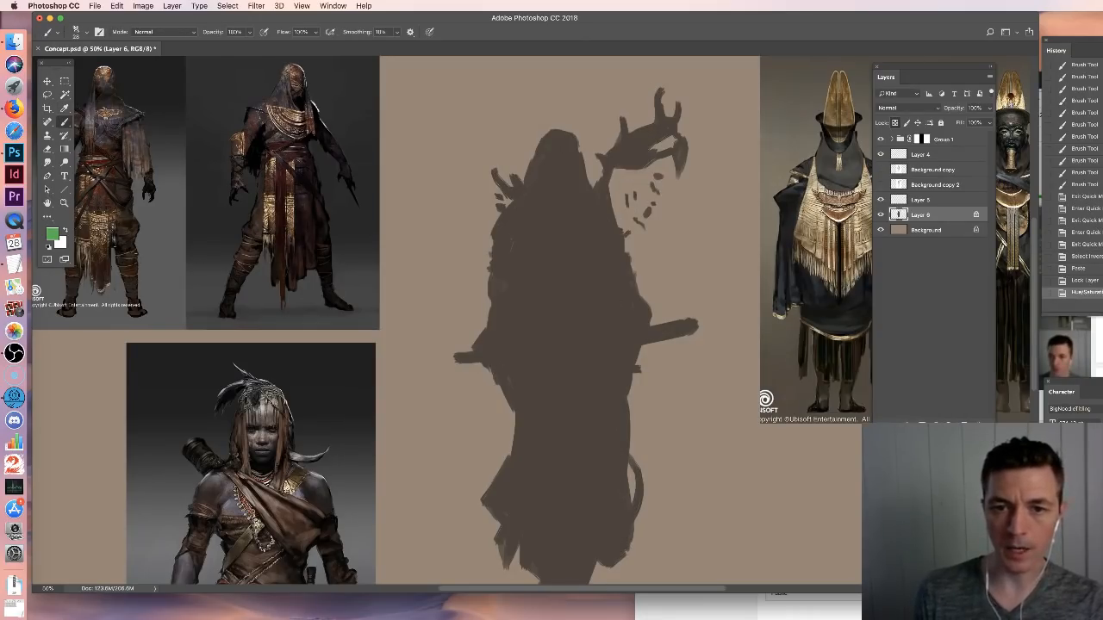
Lasso a rounded area across the hood and the gear behind the shoulder, preview it in Quick Mask and return to the selection
click(47, 95)
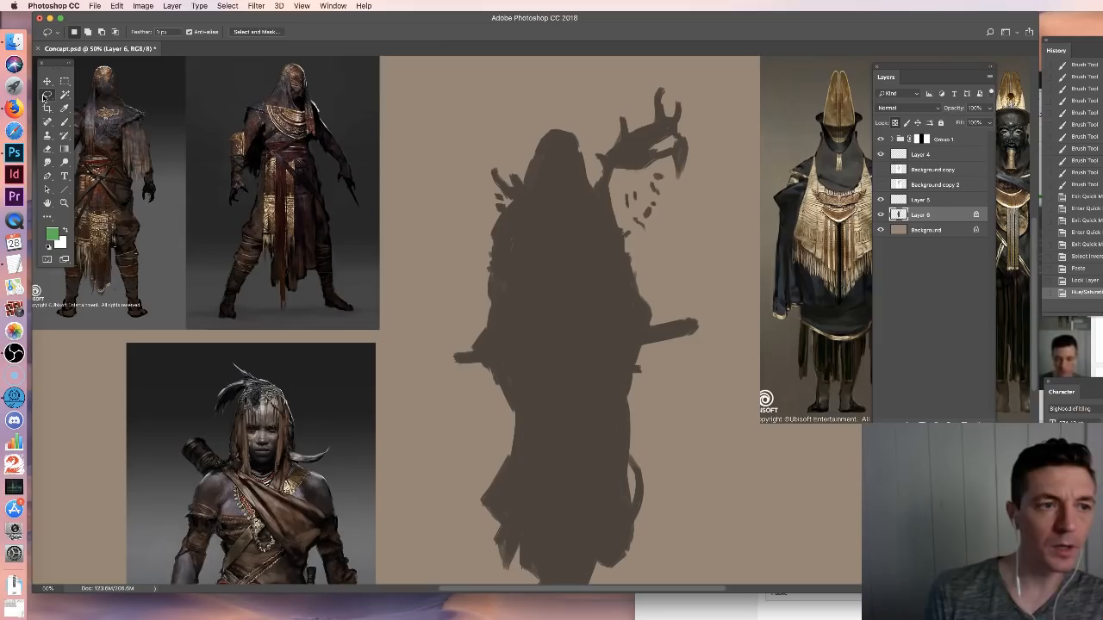
drag(512, 115, 520, 101)
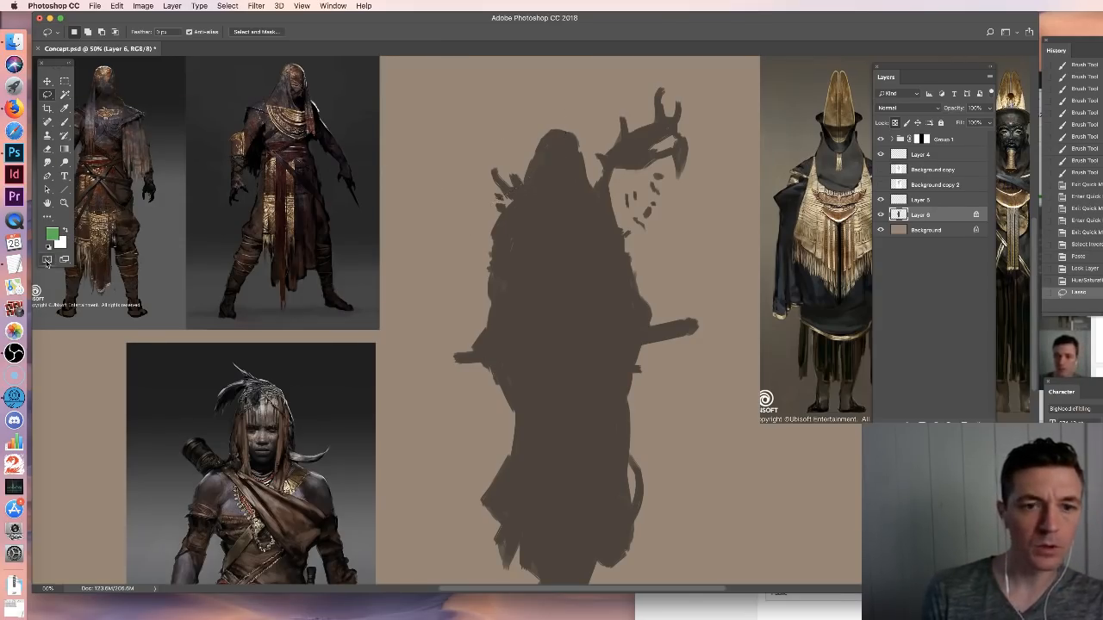
click(47, 260)
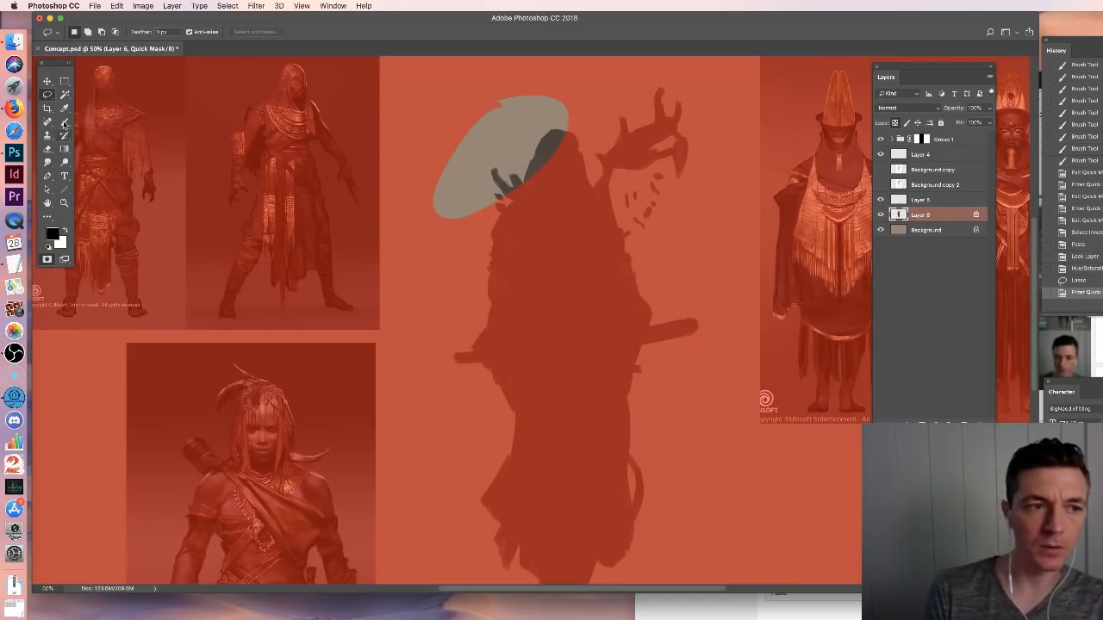
click(64, 124)
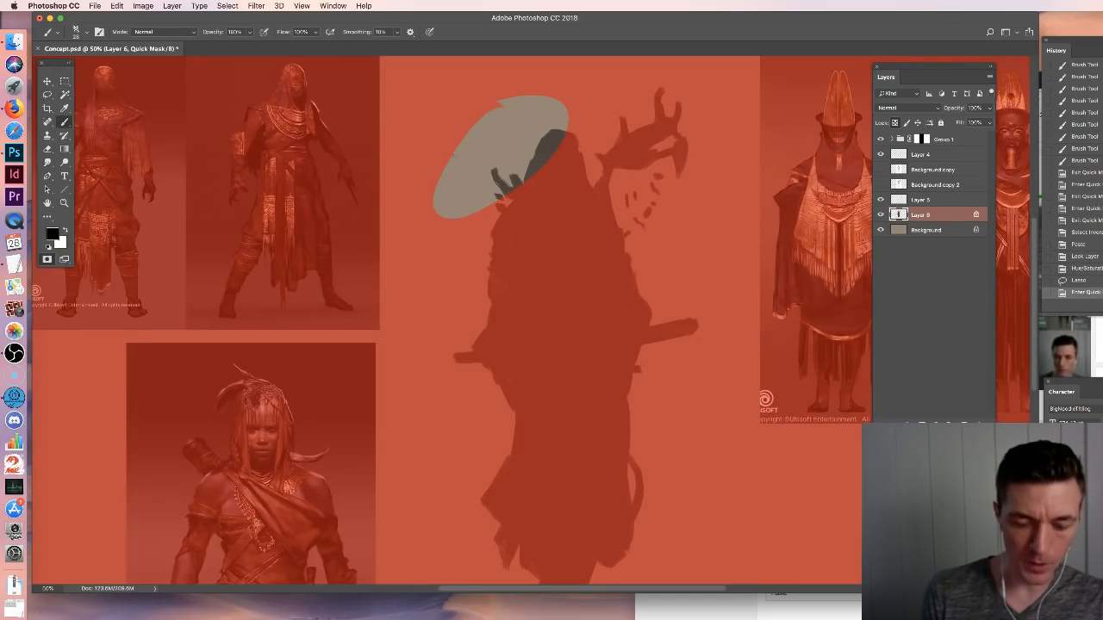
key(q)
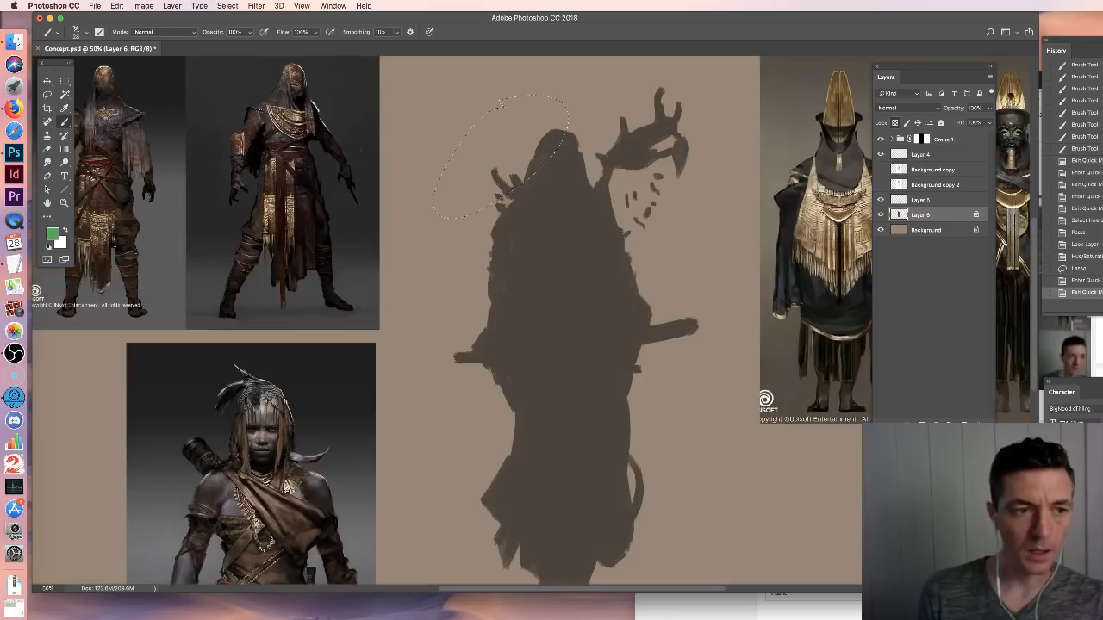
Preview the lassoed area in Quick Mask once more, return to the normal view and clear the selection
click(46, 261)
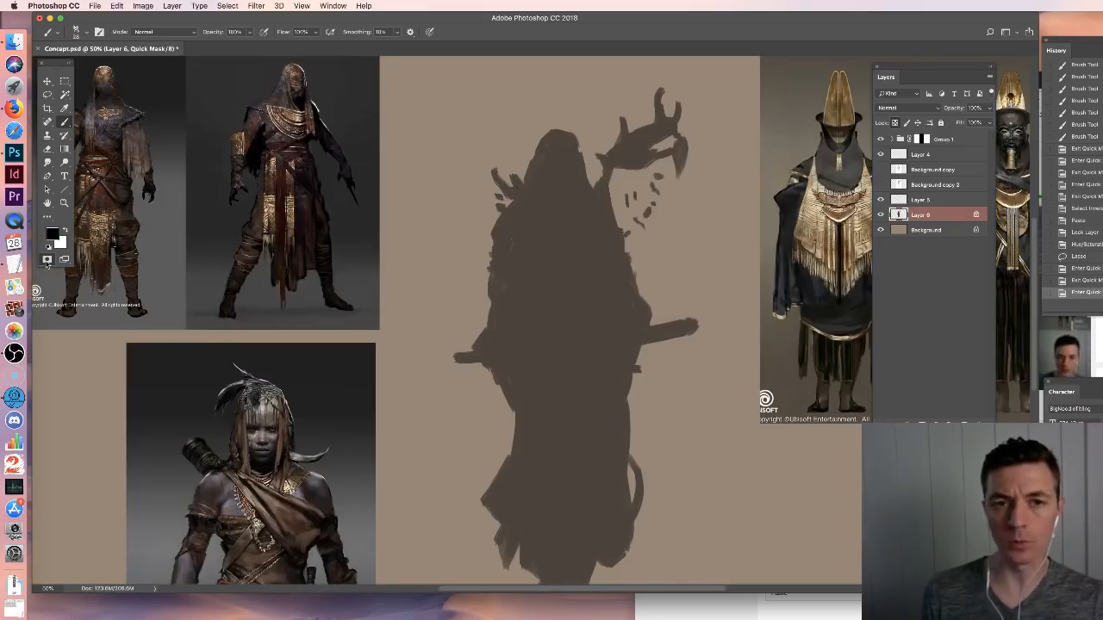
click(47, 261)
key(ctrl+d)
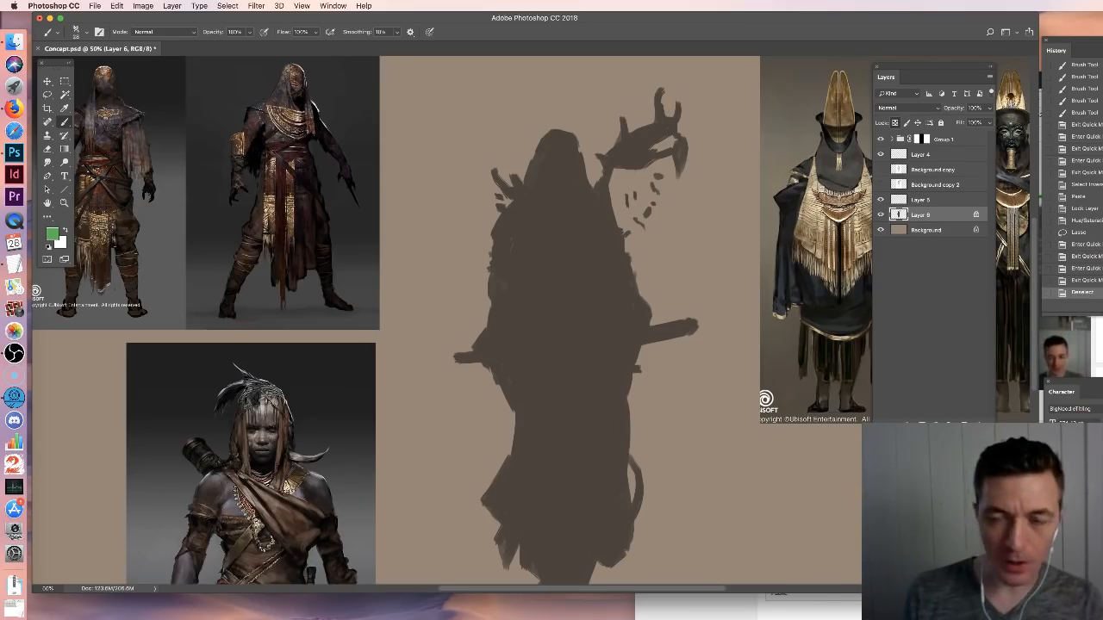
Show both sketch layers, Background copy and Background copy 2, and move Background copy 2 directly above Layer 6
click(880, 184)
click(915, 170)
click(880, 170)
click(879, 170)
click(879, 170)
click(881, 185)
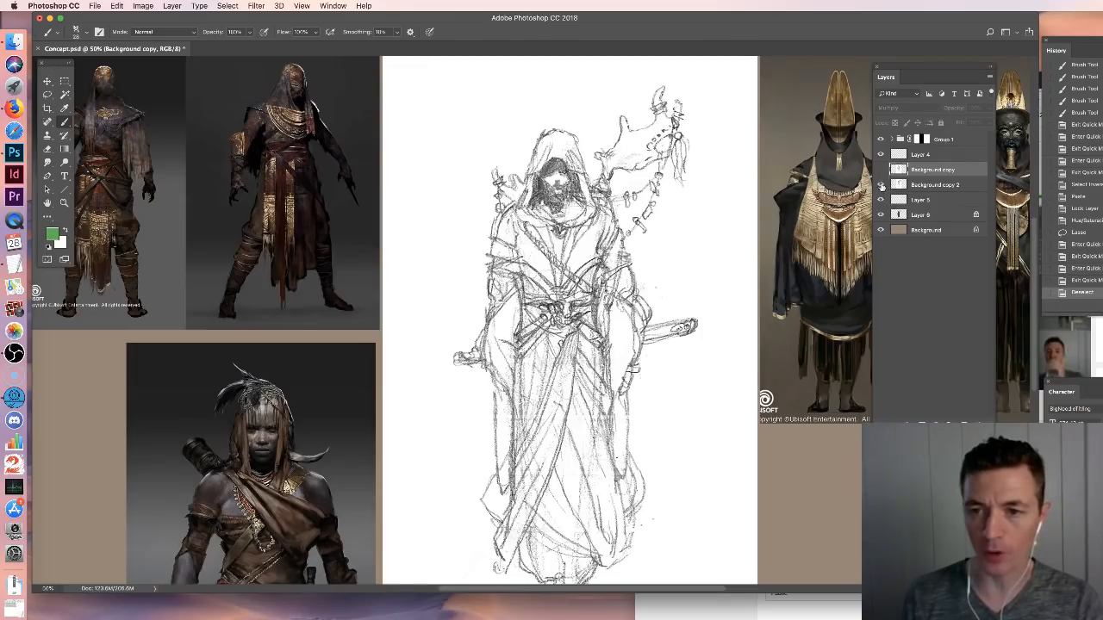
click(880, 184)
click(880, 169)
drag(915, 185, 921, 203)
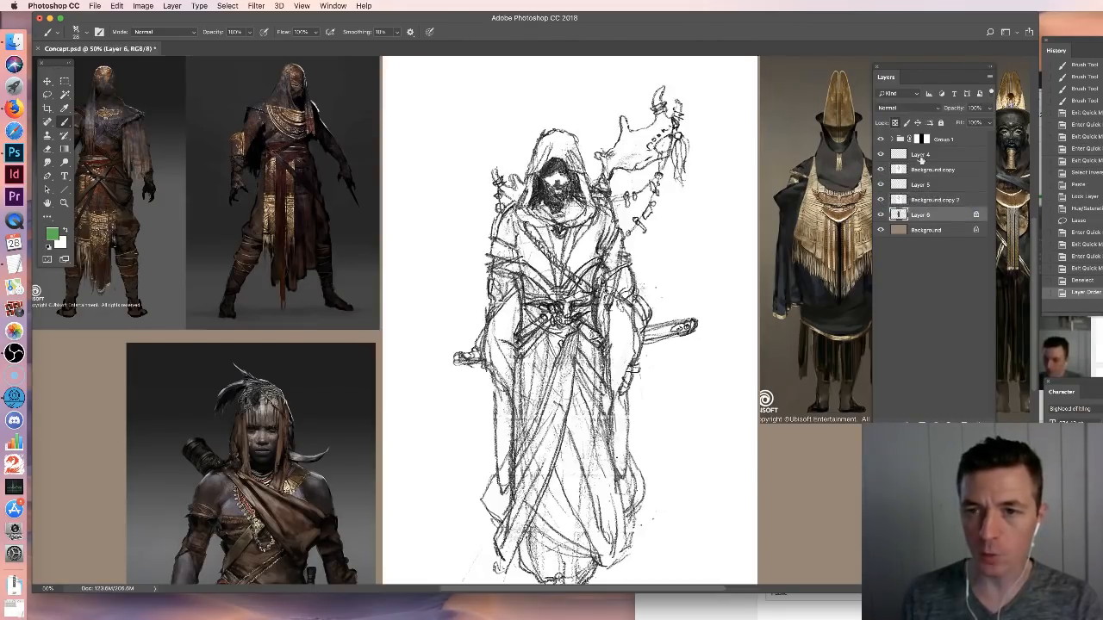
Try the Color Burn blend mode on Layer 6 and set it back to Normal
click(897, 109)
click(905, 162)
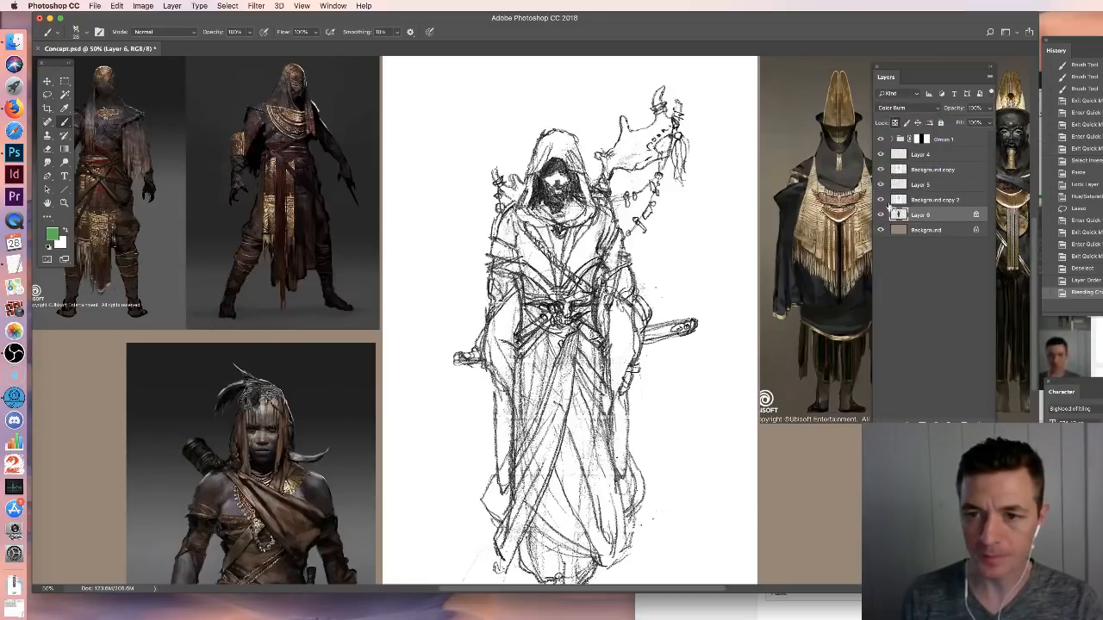
click(905, 108)
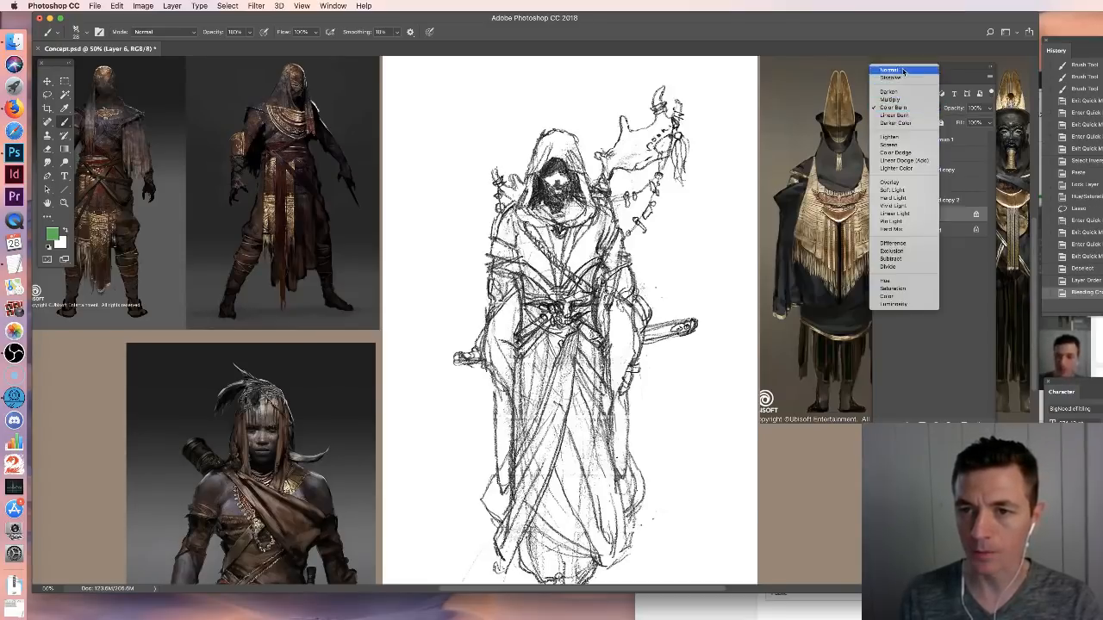
click(903, 70)
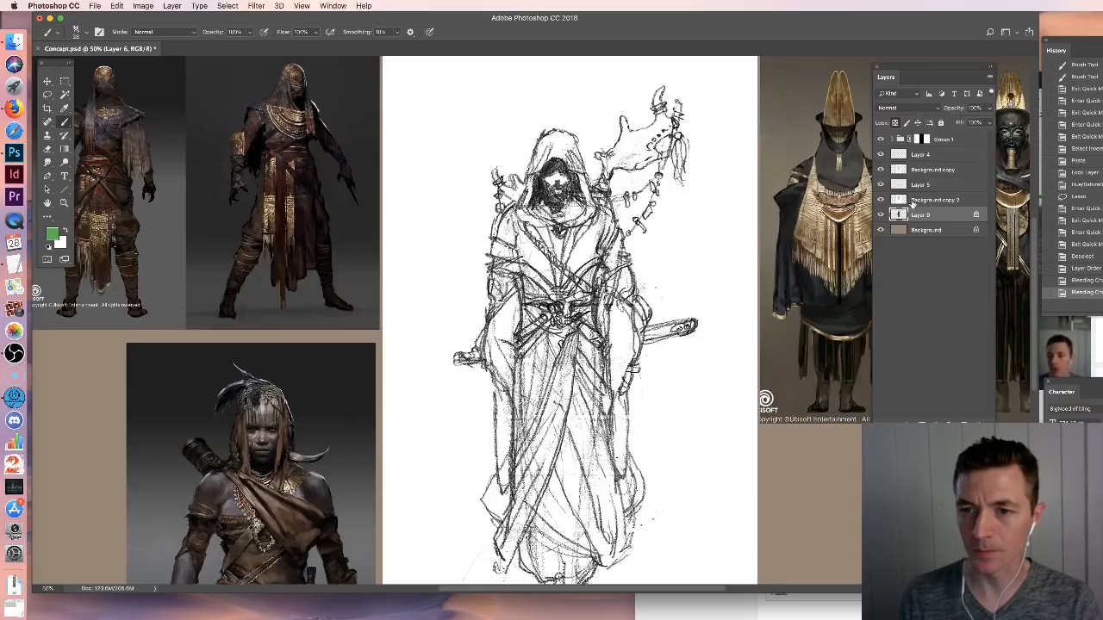
Try merging Background copy 2 down into Layer 6 and undo the merge
click(913, 201)
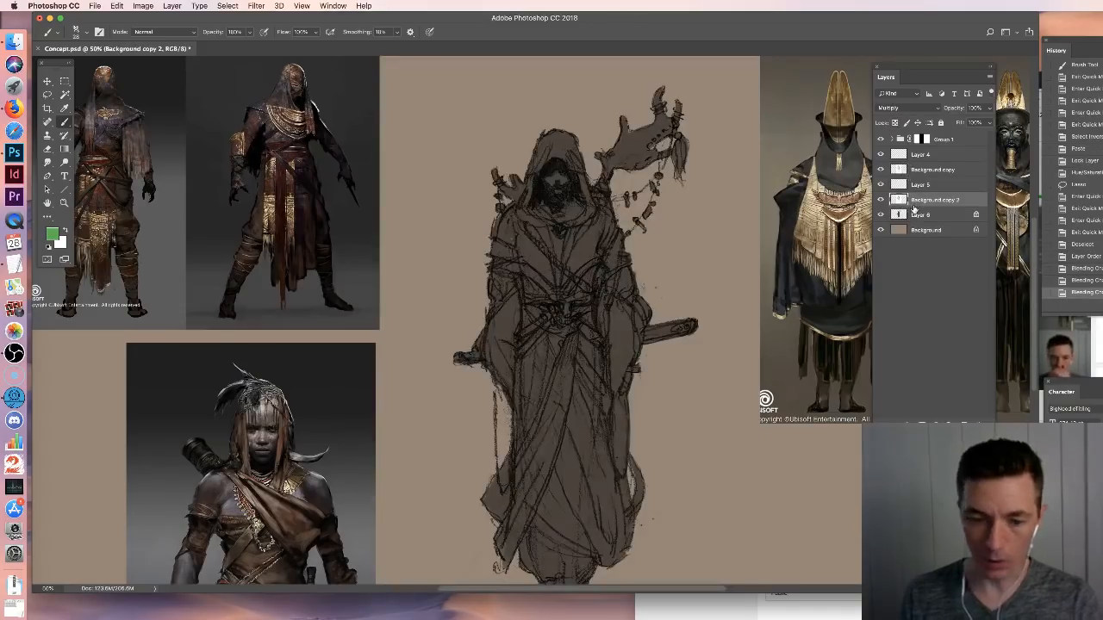
key(super+e)
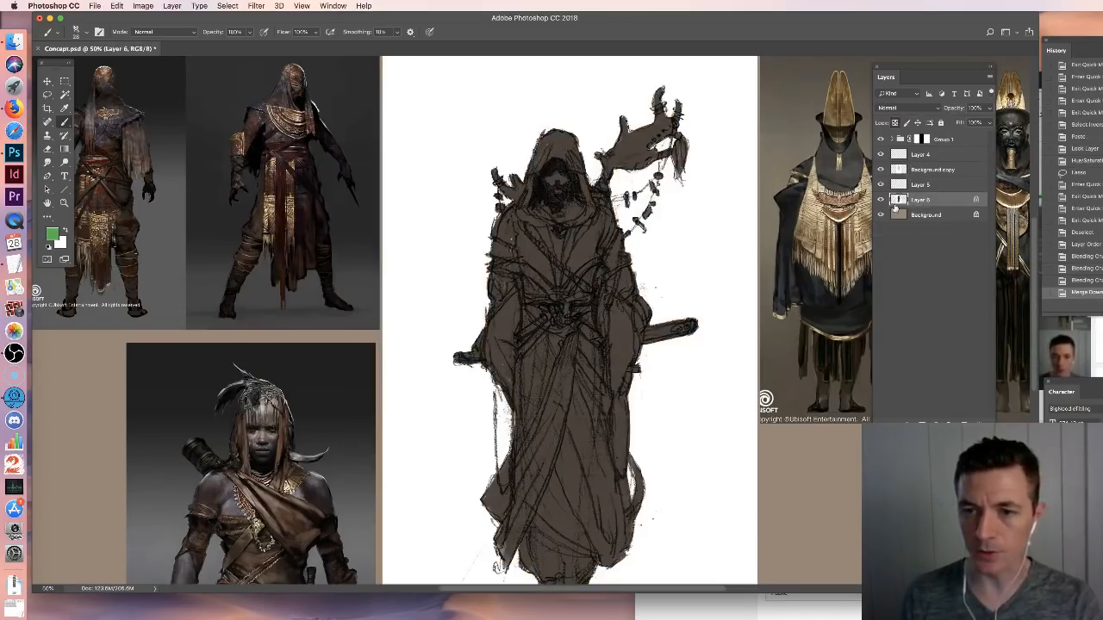
key(super+z)
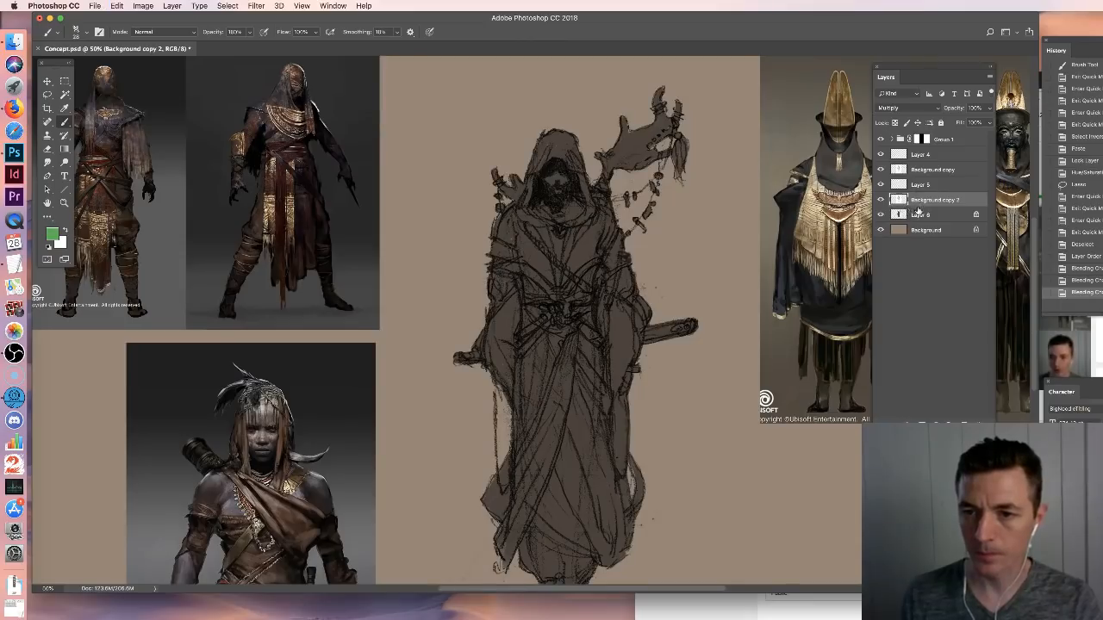
Clip Background copy 2 to the silhouette on Layer 6 and merge it down into that layer
right_click(919, 211)
click(917, 200)
right_click(916, 199)
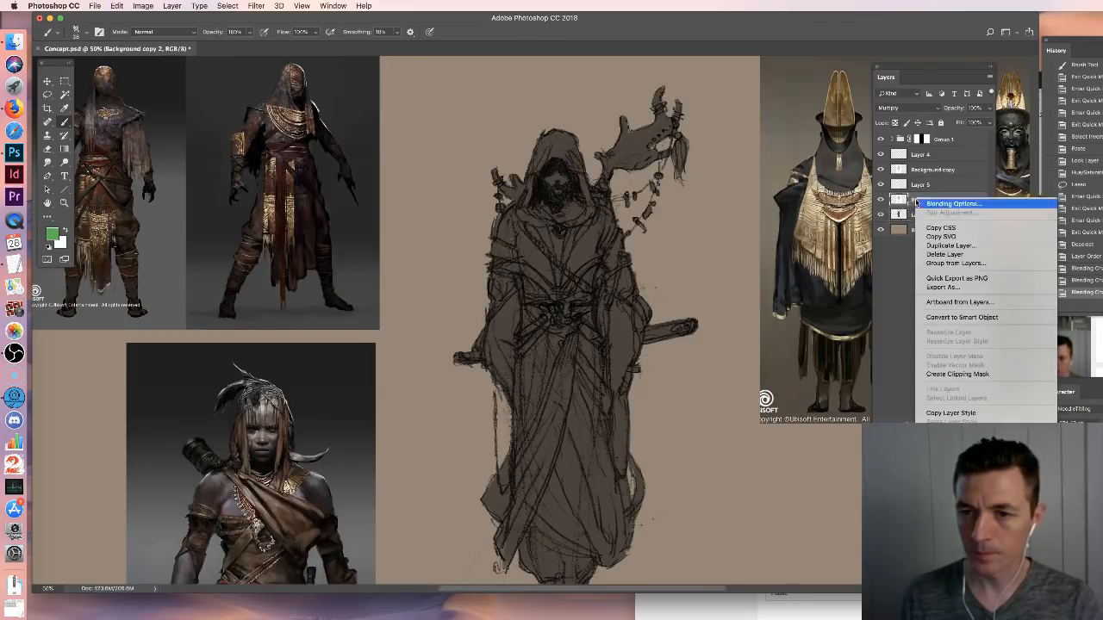
click(957, 374)
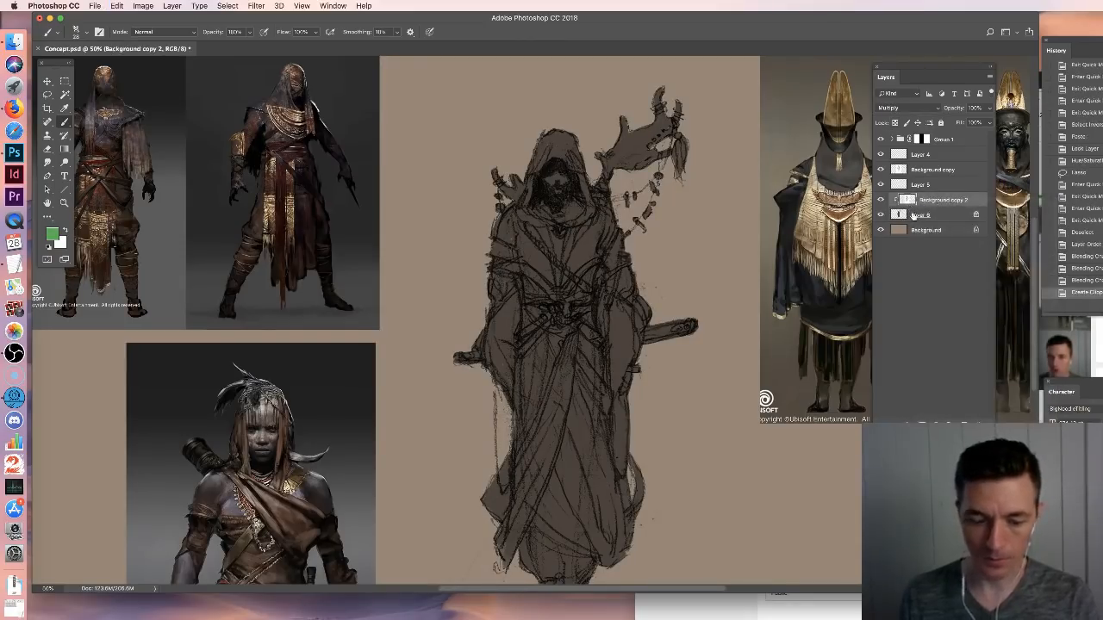
key(super+e)
Compare the merged silhouette with the Background copy sketch by toggling the layers' visibility, leaving all of them shown
click(880, 200)
click(880, 200)
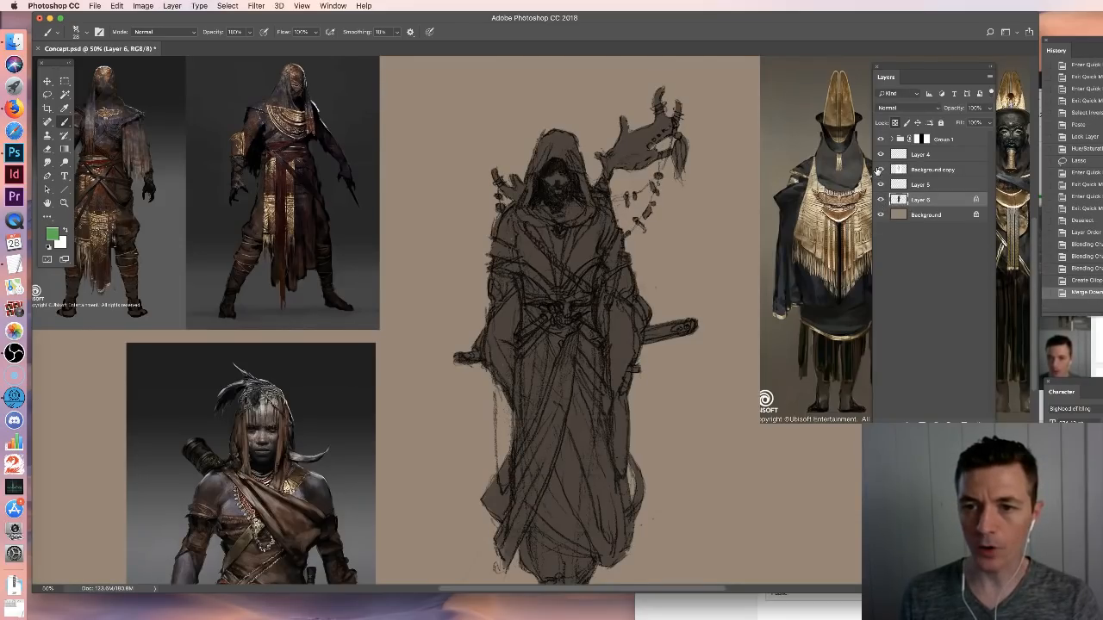
click(880, 170)
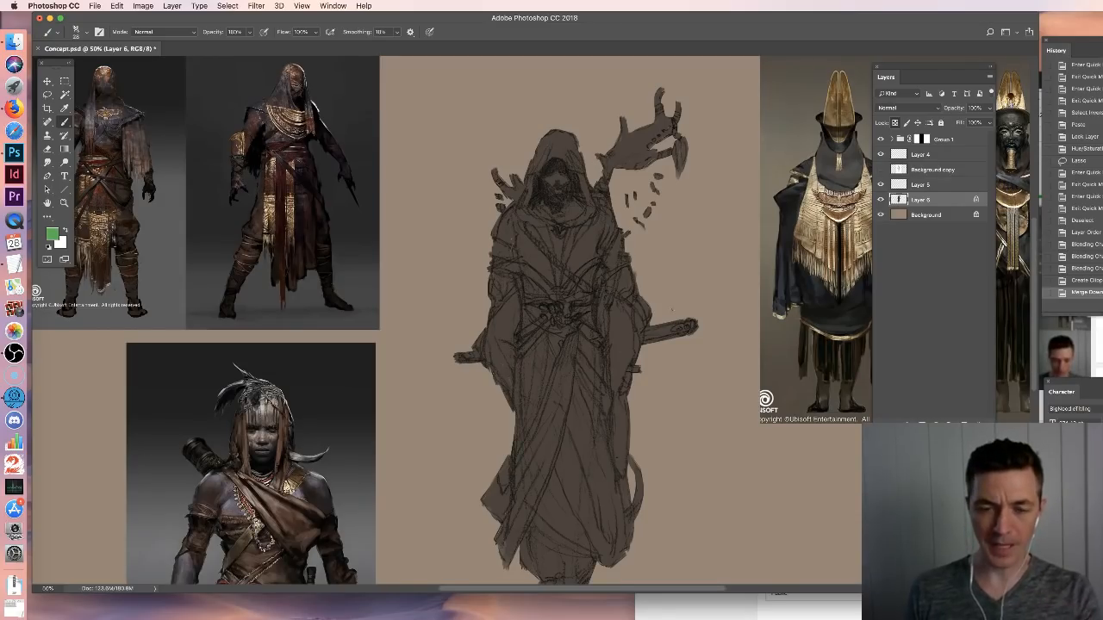
click(903, 172)
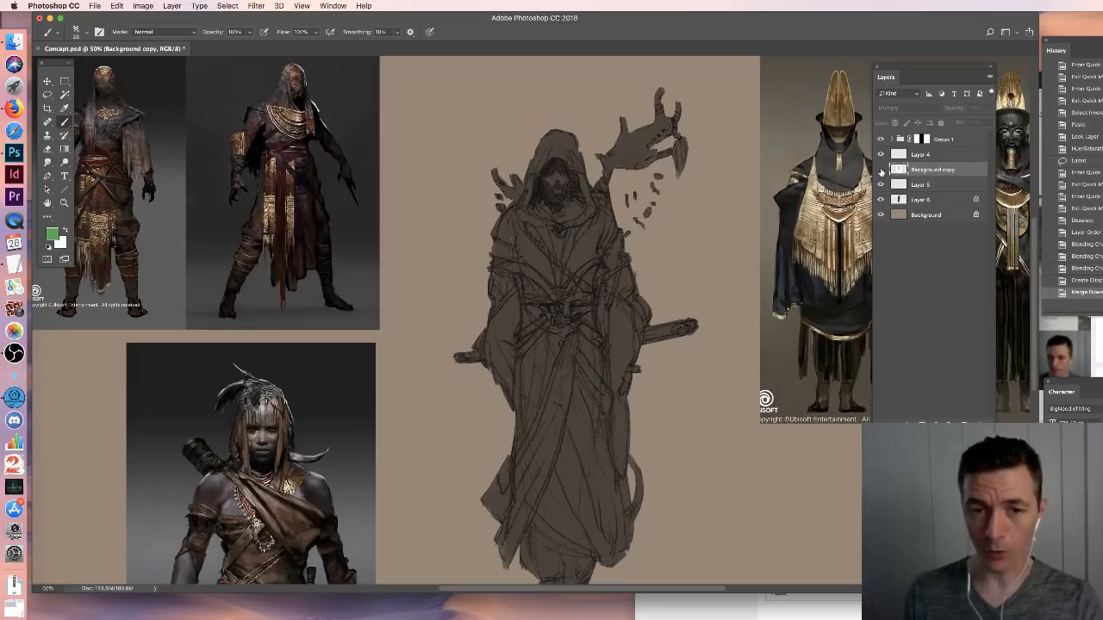
click(881, 170)
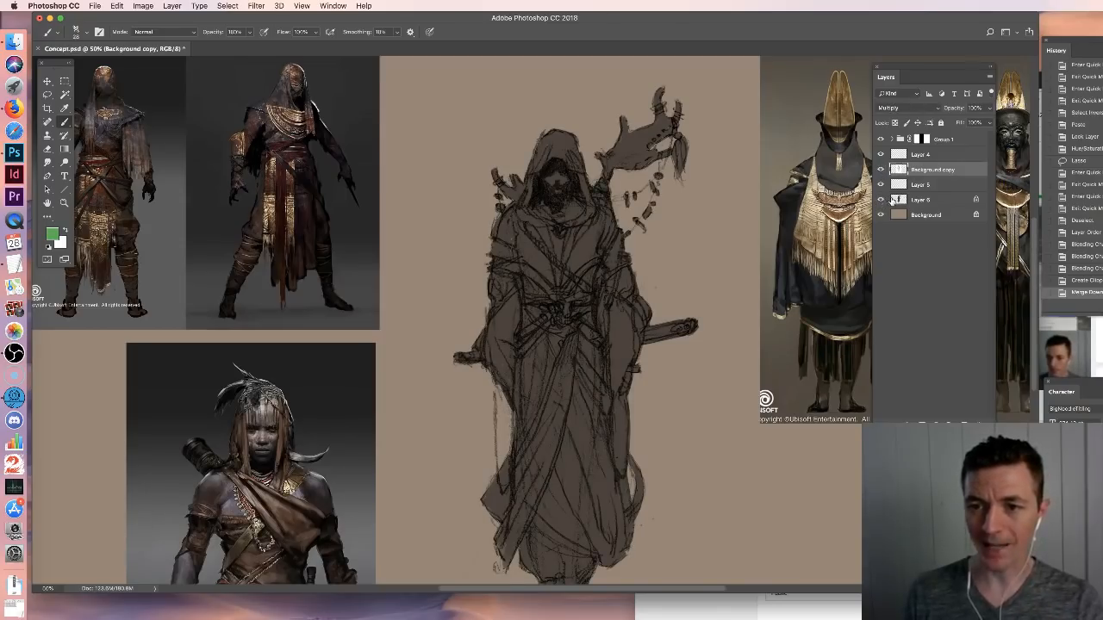
click(883, 199)
click(881, 170)
click(881, 172)
click(881, 173)
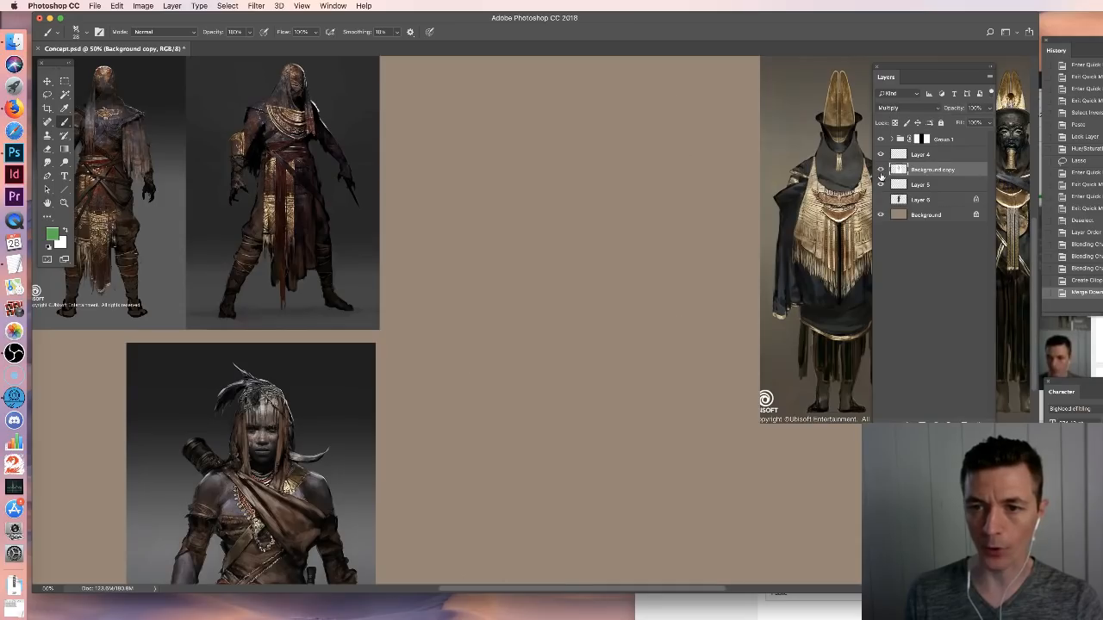
click(881, 173)
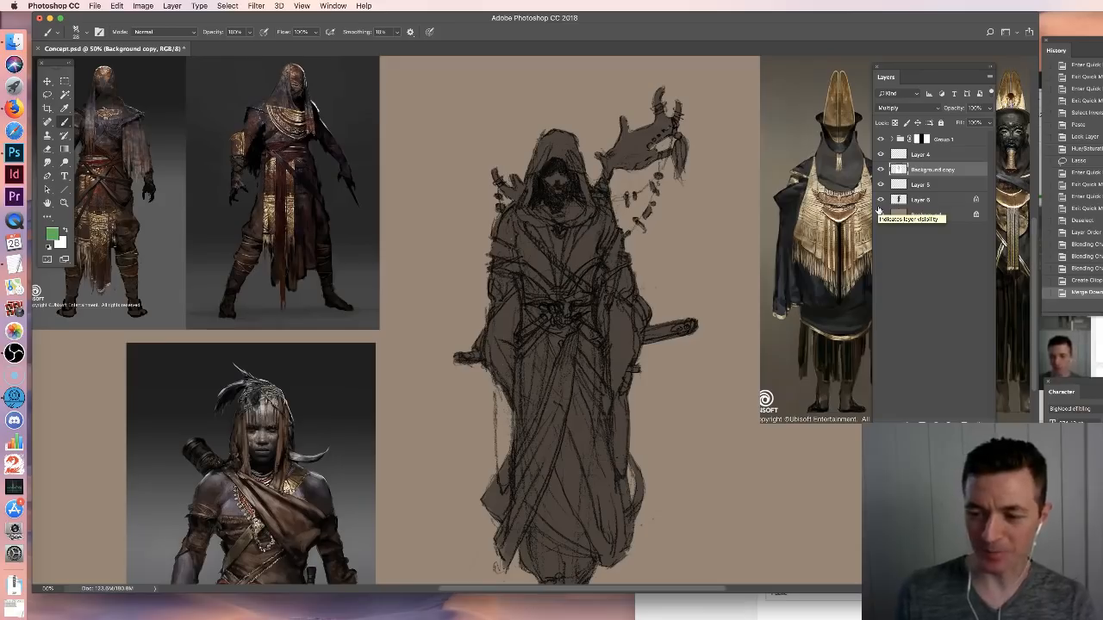
click(880, 212)
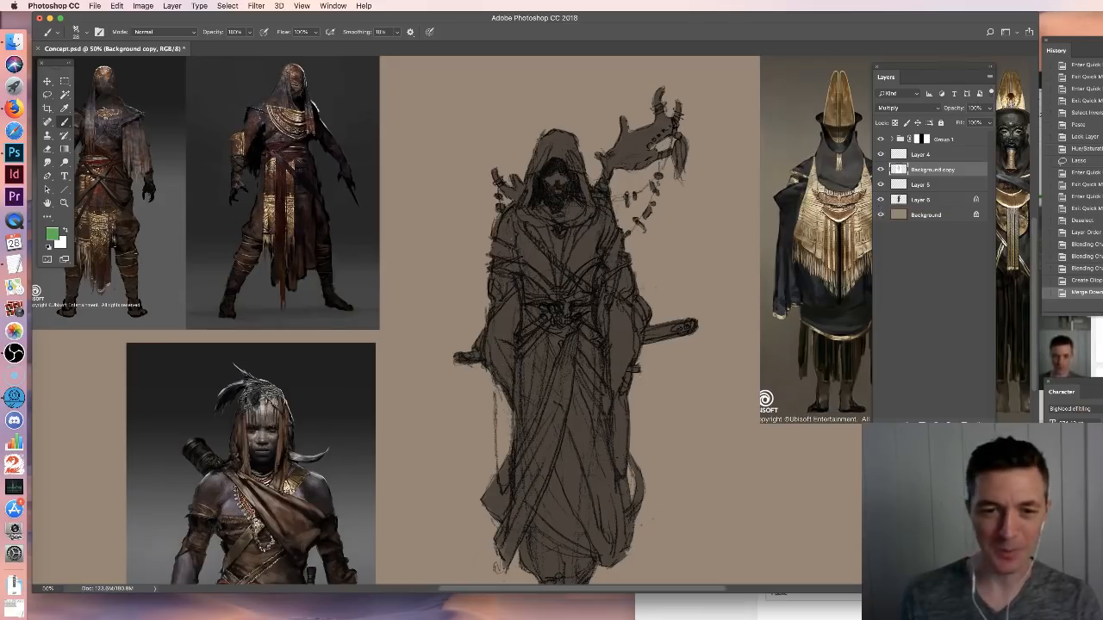
Make the document window taller and slightly narrower and reframe the canvas to show the whole figure down to the feet
drag(615, 289, 636, 297)
drag(1038, 593, 1019, 619)
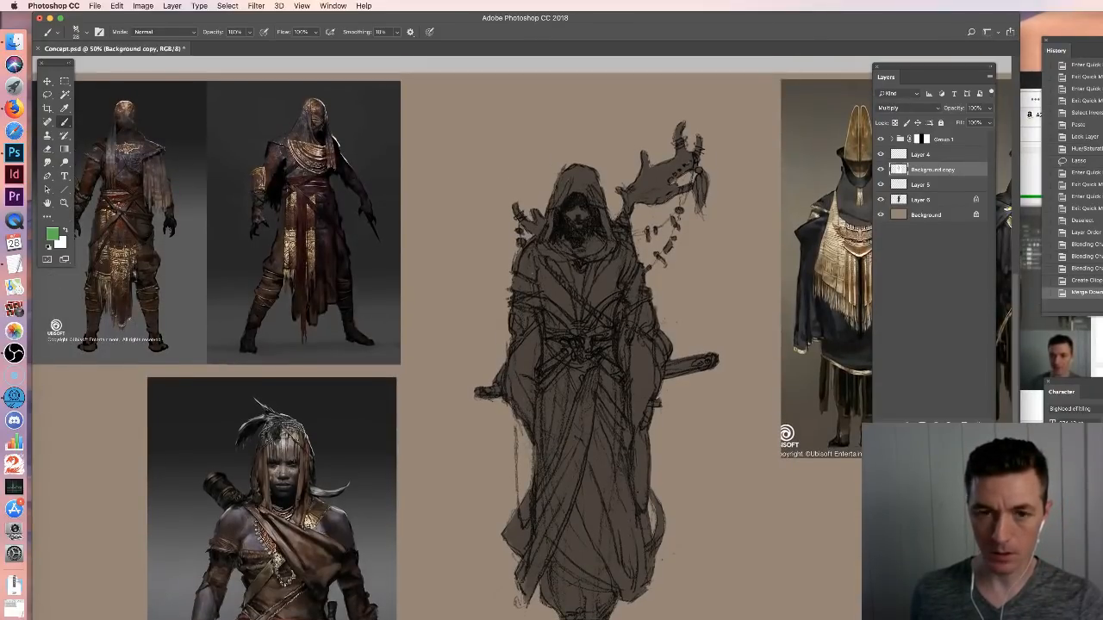
drag(676, 475, 619, 413)
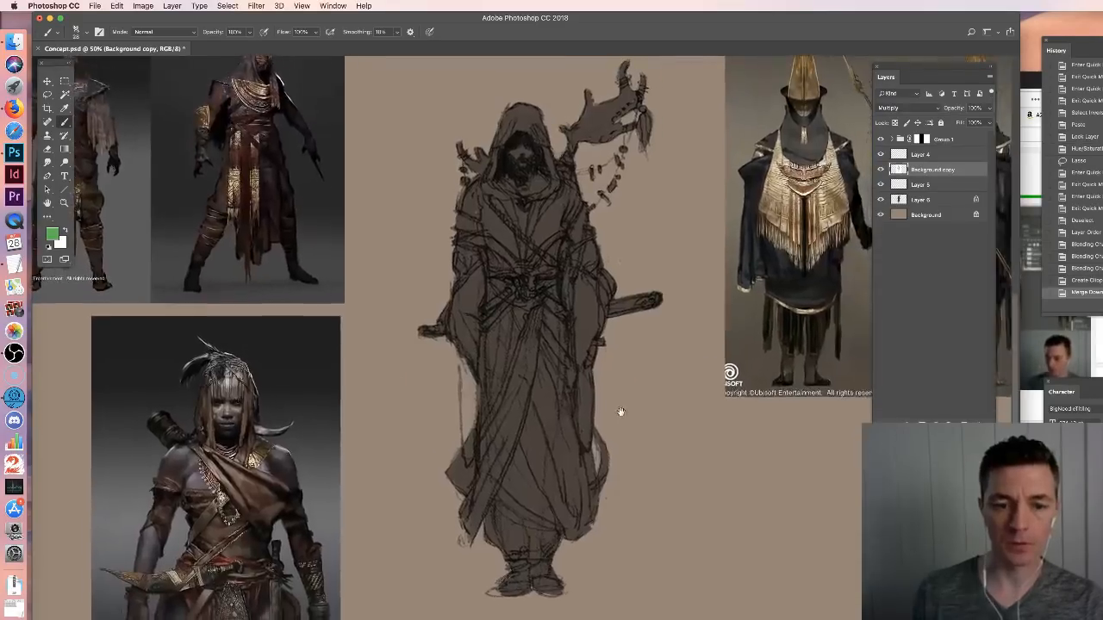
Switch to Finder, go to the Photobashing folder and open its Tibetan Costumes folder
click(15, 42)
click(633, 319)
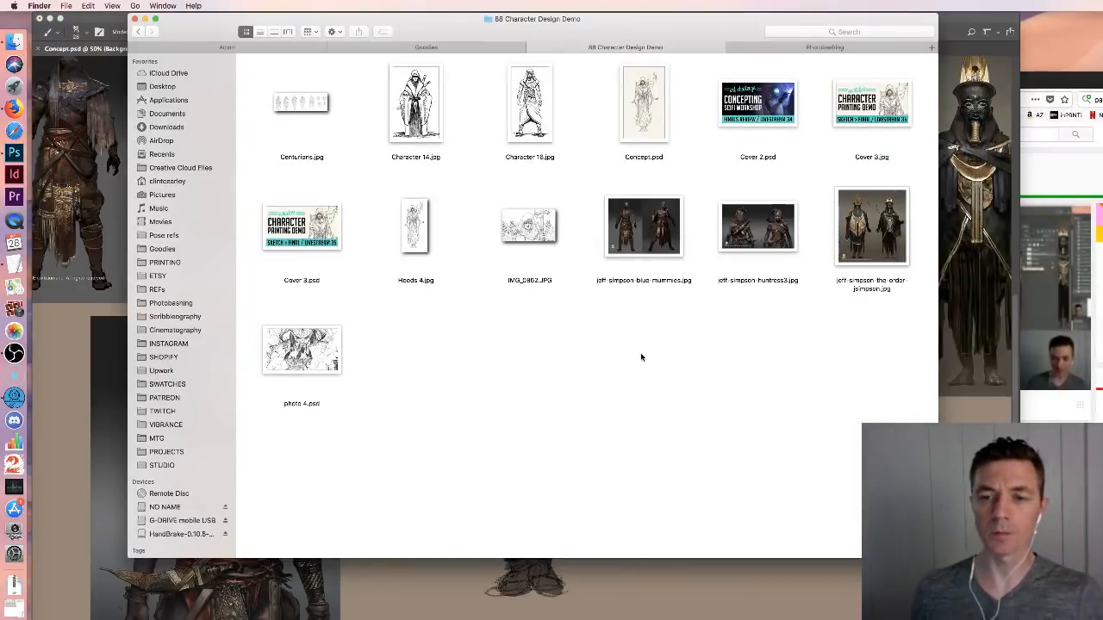
click(823, 47)
drag(718, 24, 751, 22)
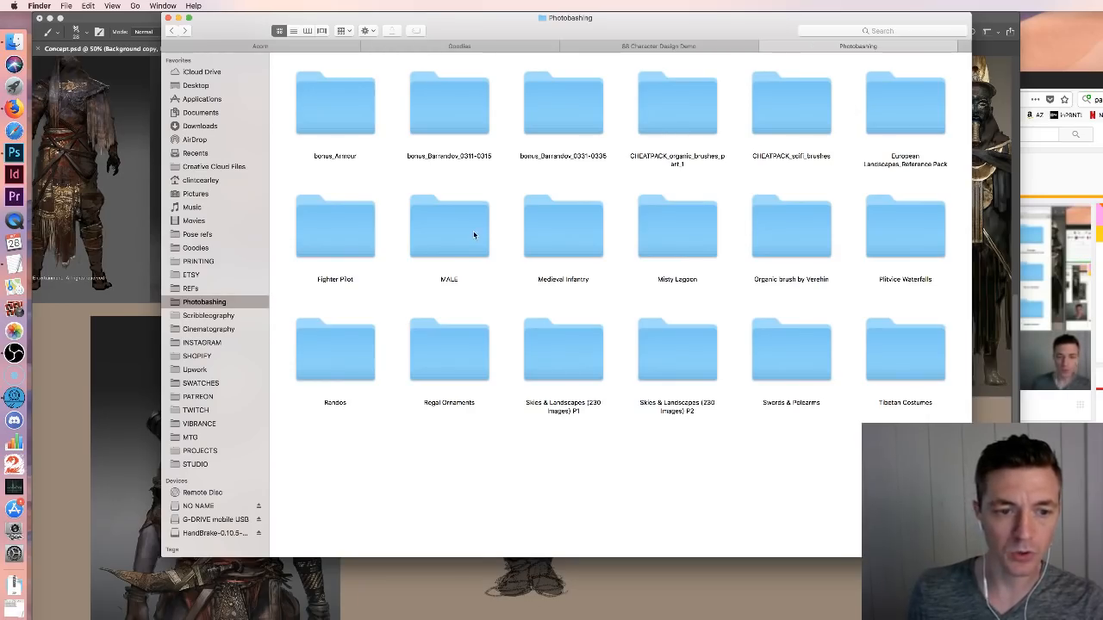
click(888, 355)
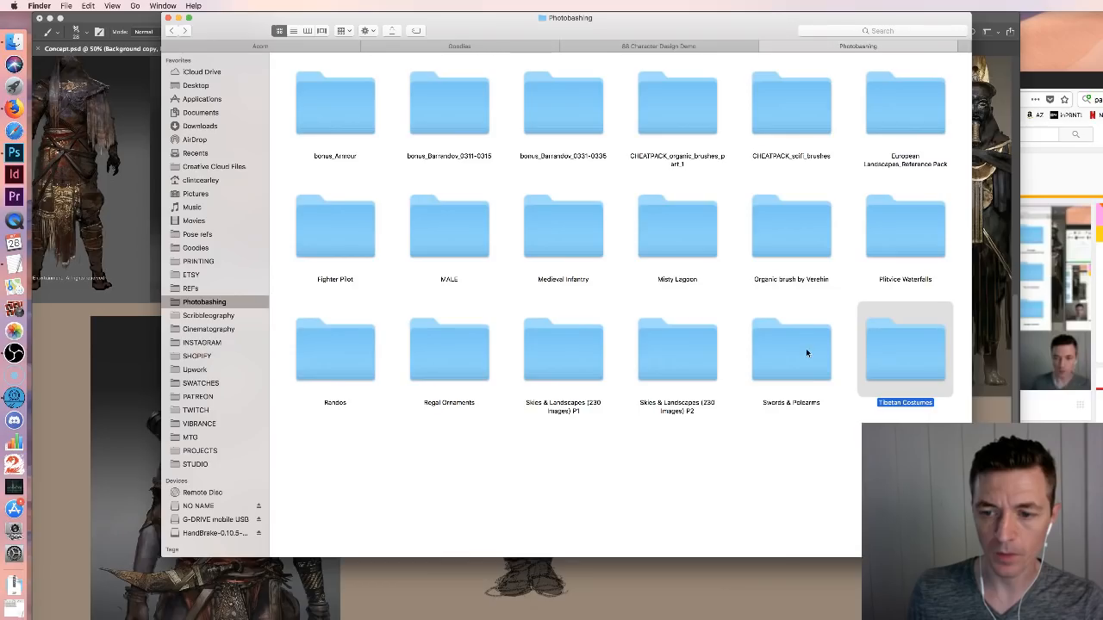
key(super+Down)
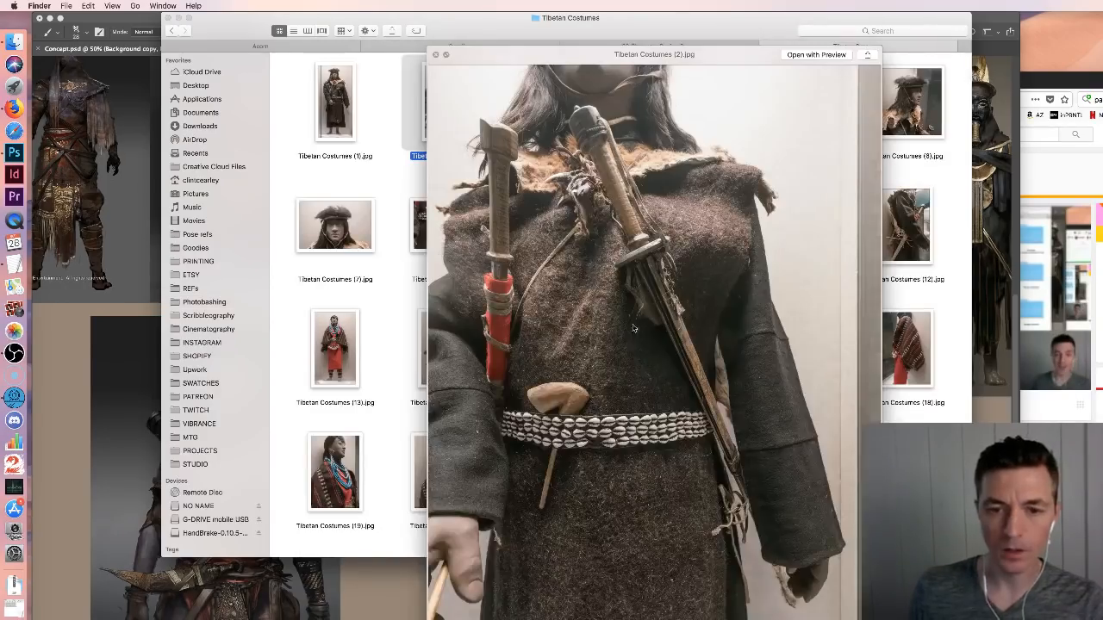
Close the open preview and examine the costume photos Tibetan Costumes (21).jpg and Tibetan Costumes (27).jpg at large size
key(space)
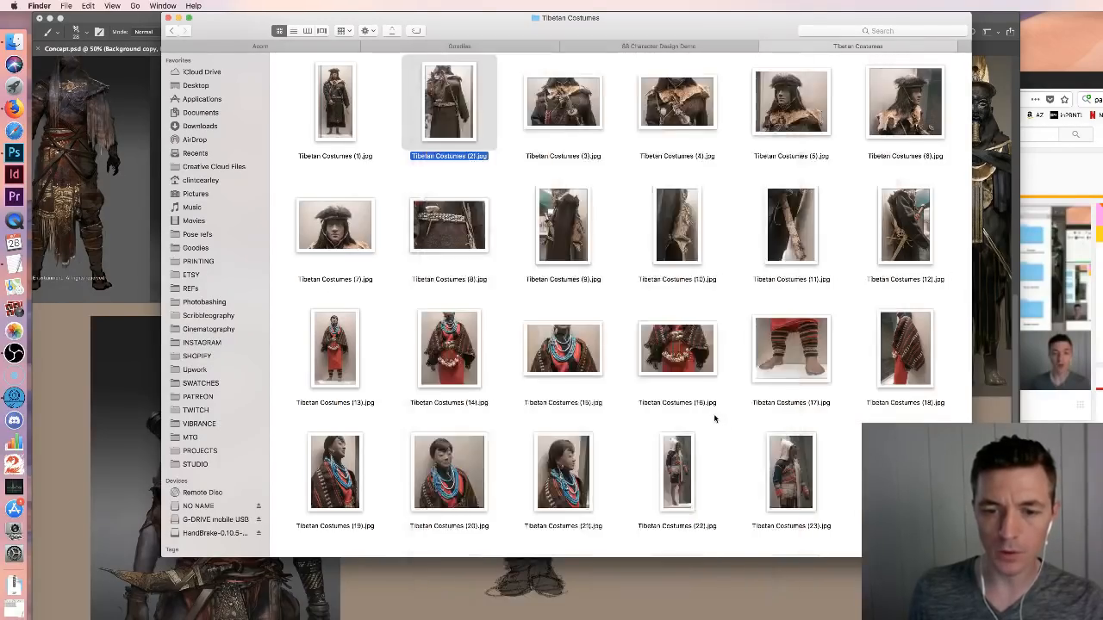
scroll(708, 406, down, 5)
click(559, 263)
key(space)
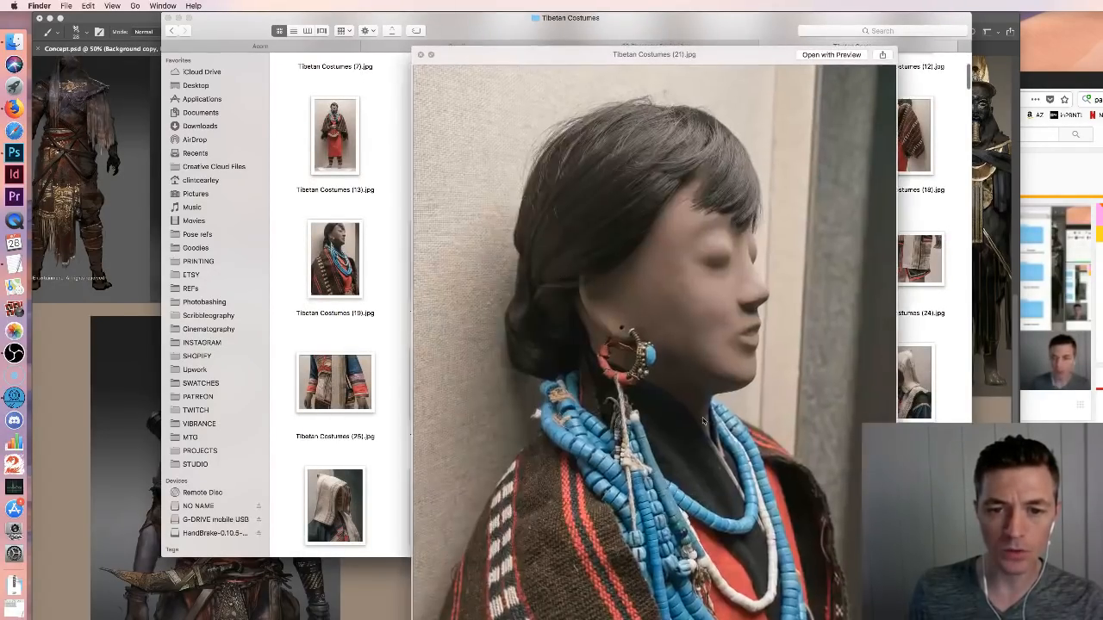
key(space)
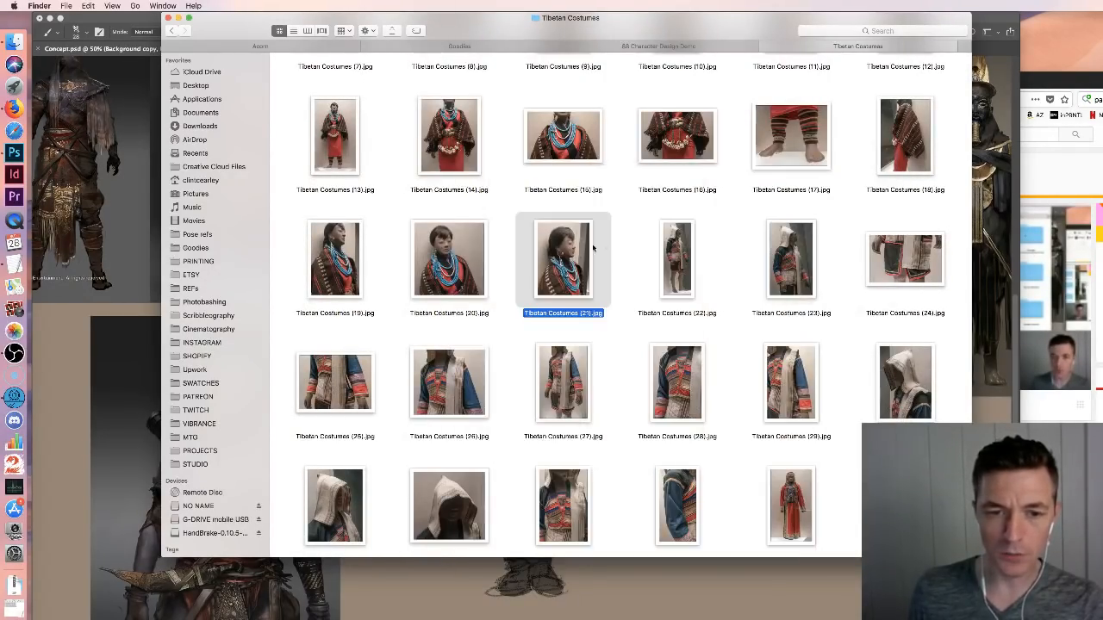
click(566, 392)
key(space)
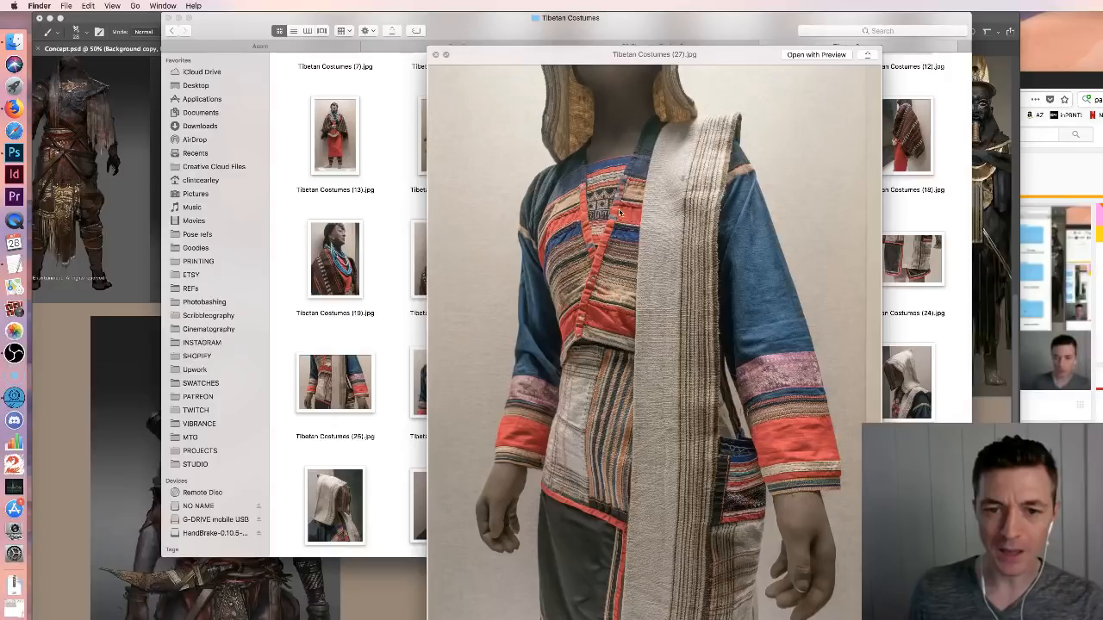
key(space)
Examine the costume photos Tibetan Costumes (41).jpg and Tibetan Costumes (54).jpg at large size, closing each preview
scroll(653, 388, down, 3)
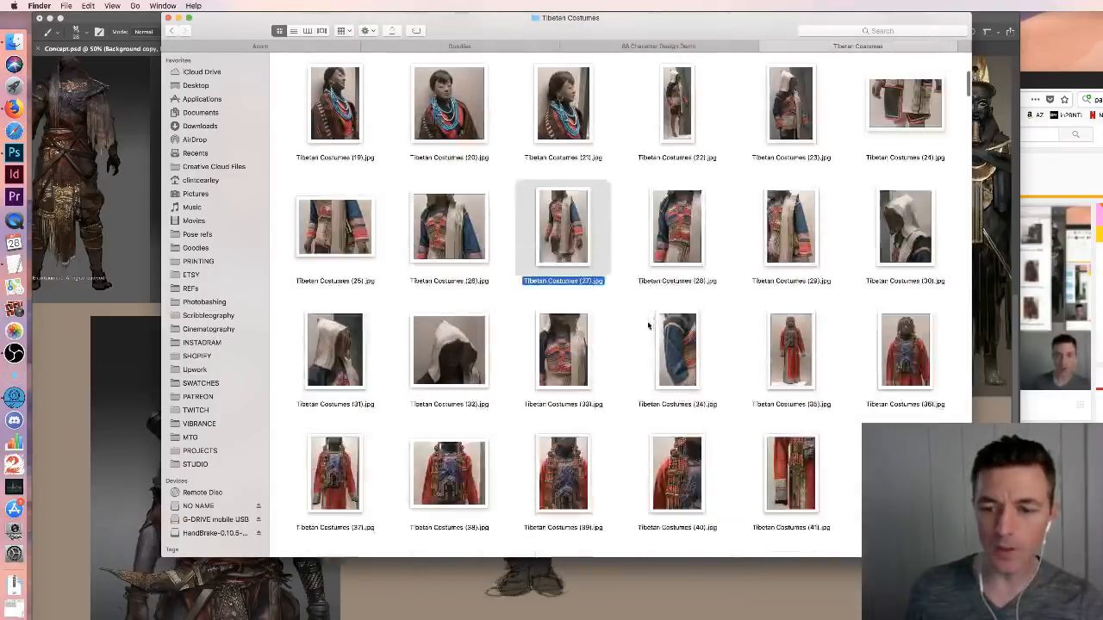
scroll(654, 322, down, 5)
click(810, 194)
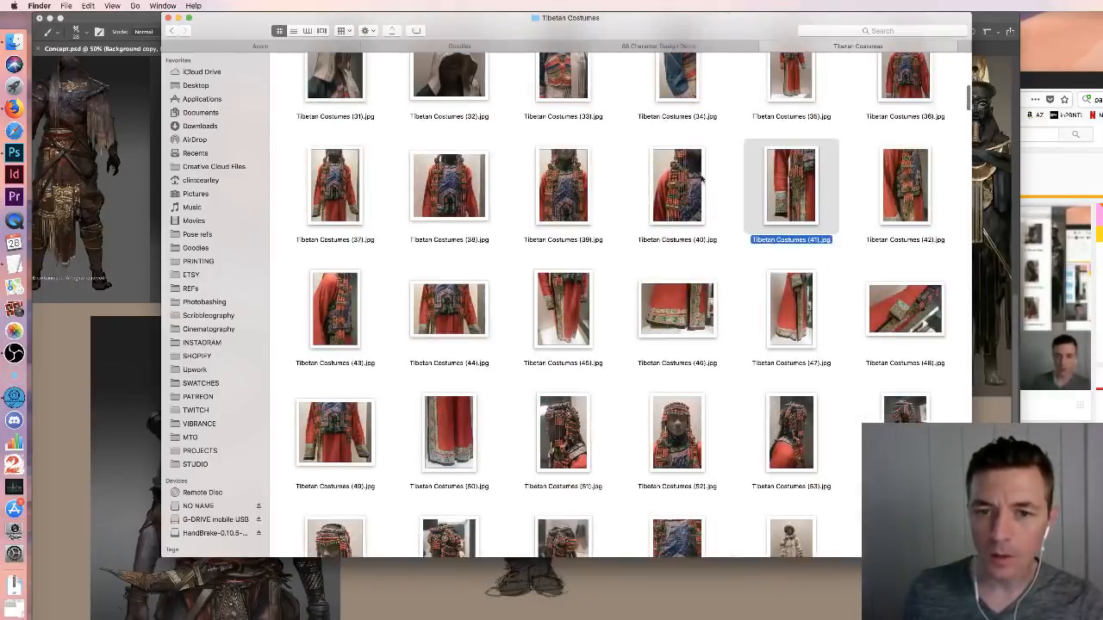
key(space)
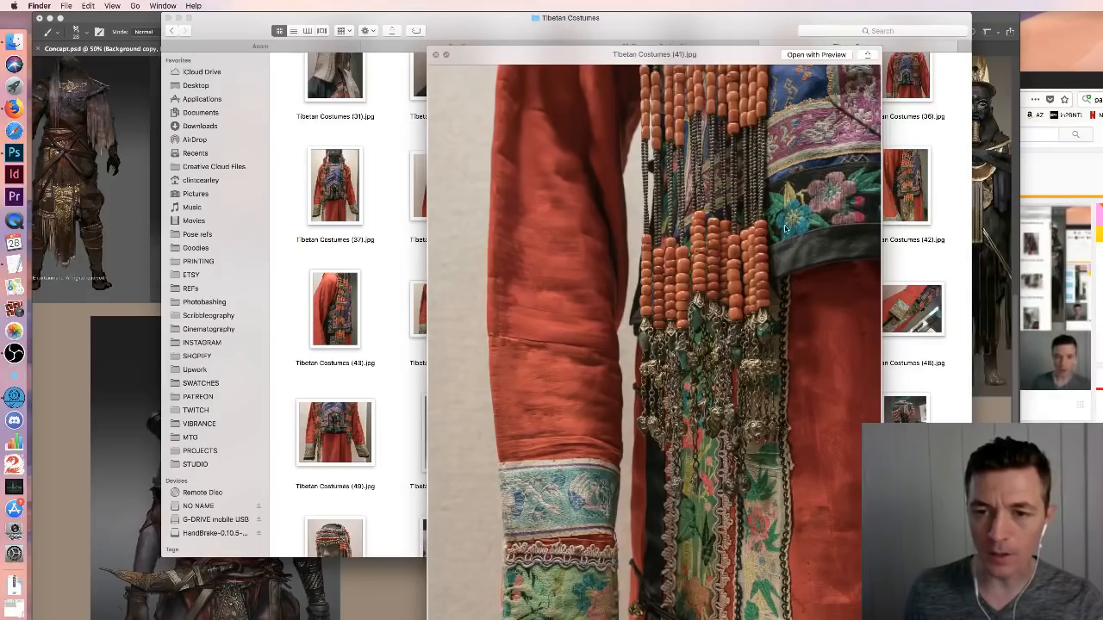
key(space)
scroll(718, 413, down, 4)
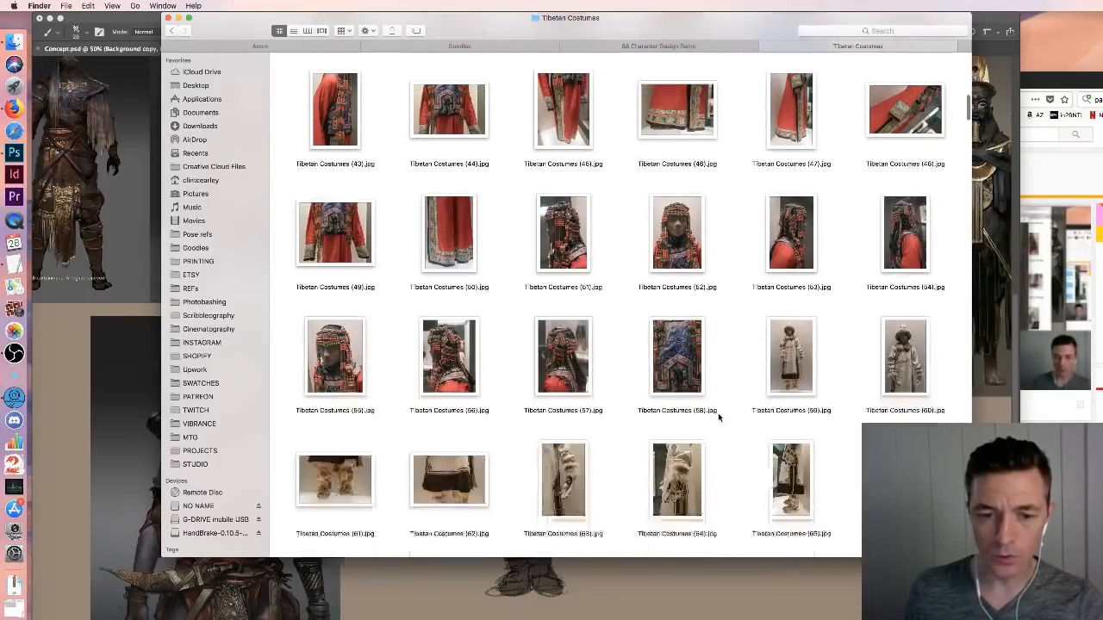
click(904, 220)
key(space)
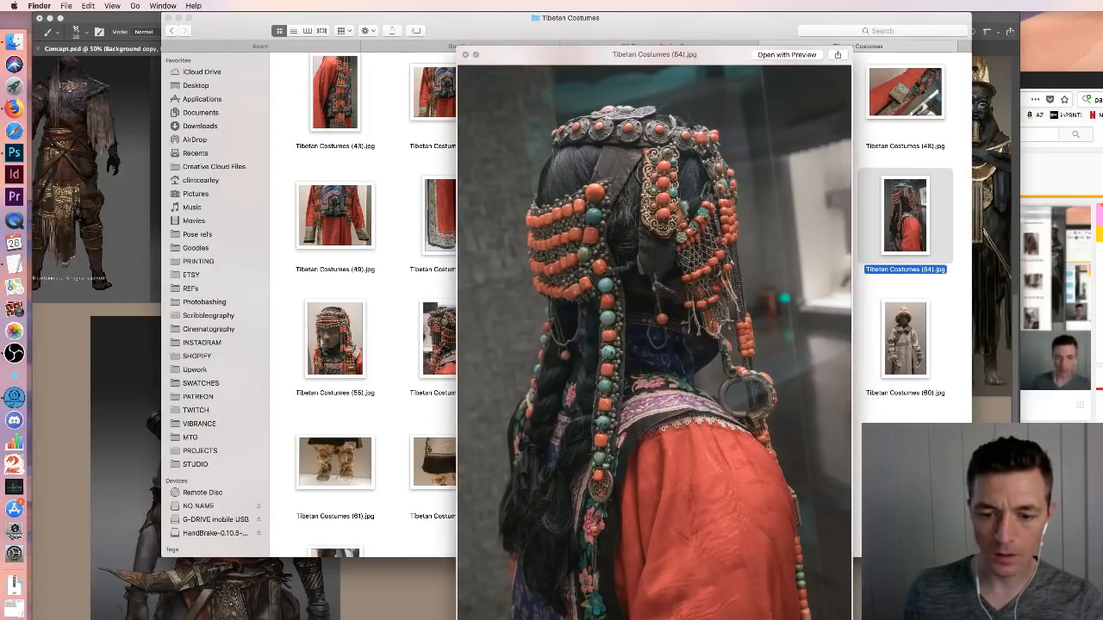
key(space)
Look further through the Tibetan costume photos and examine Tibetan Costumes (128).jpg at large size
scroll(757, 444, down, 15)
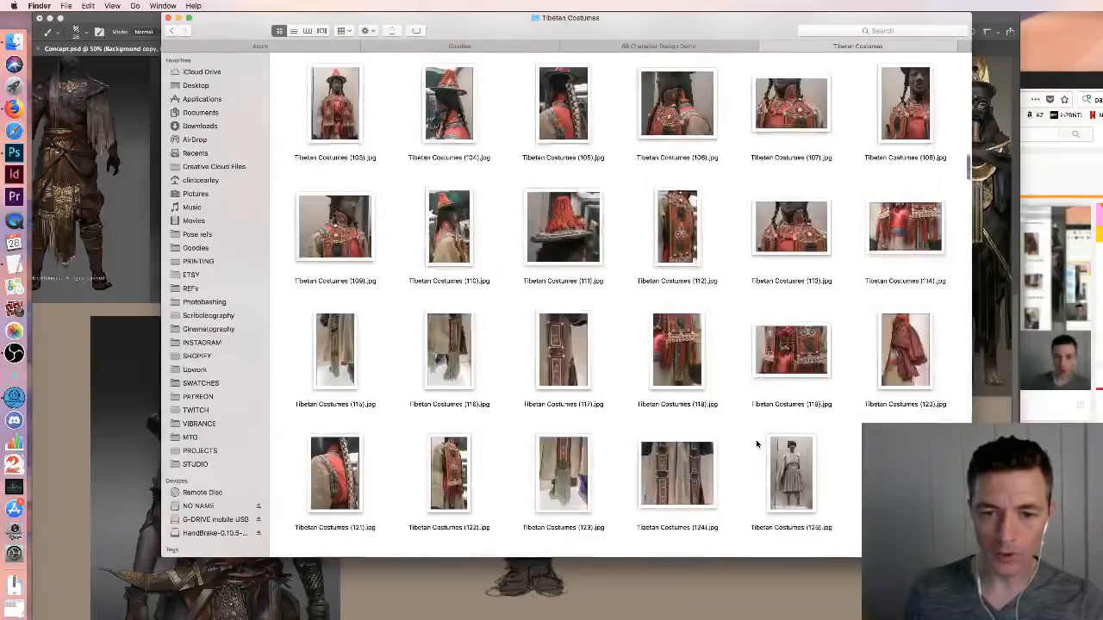
scroll(757, 443, down, 10)
scroll(753, 422, up, 8)
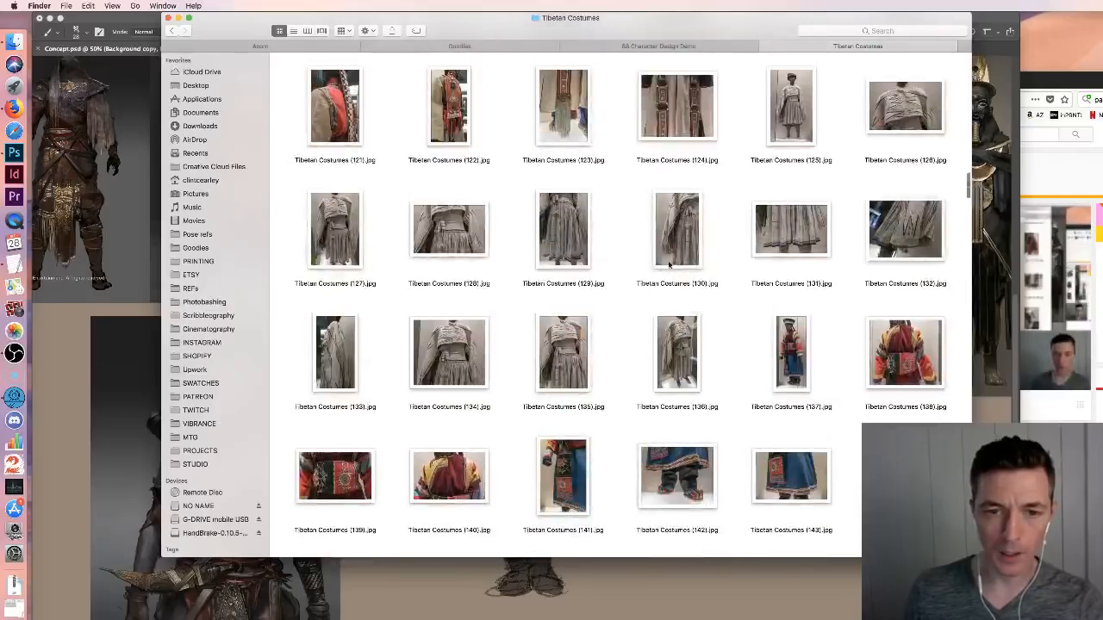
click(554, 239)
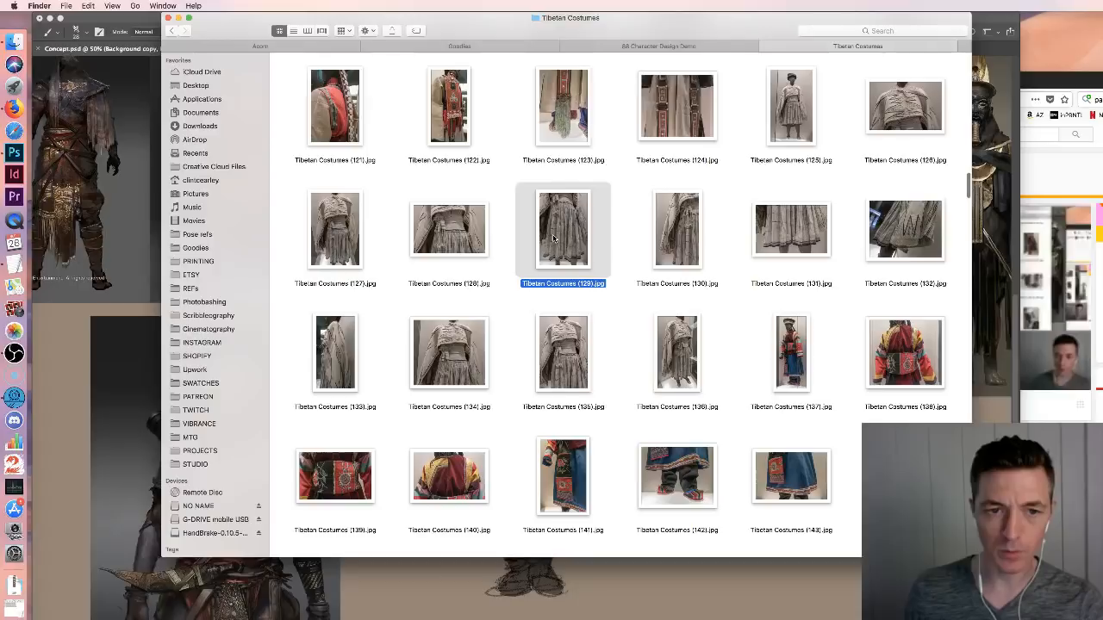
key(Left)
key(space)
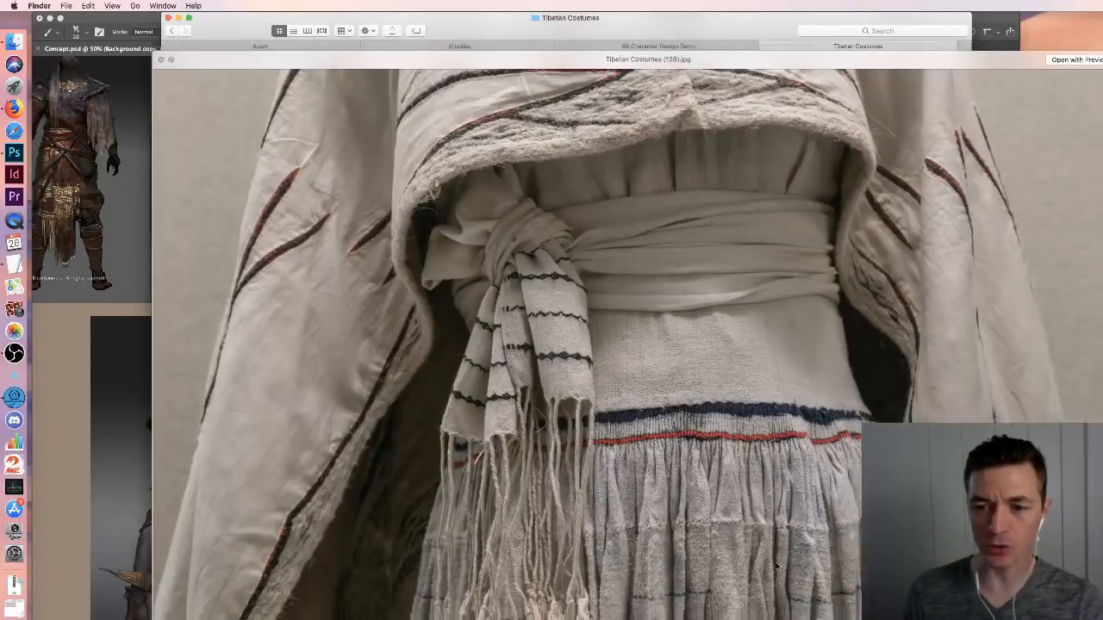
key(space)
Examine the tasselled costume in Tibetan Costumes (231).jpg and the headdress in Tibetan Costumes (244).jpg at large size
scroll(617, 274, down, 5)
scroll(617, 274, down, 15)
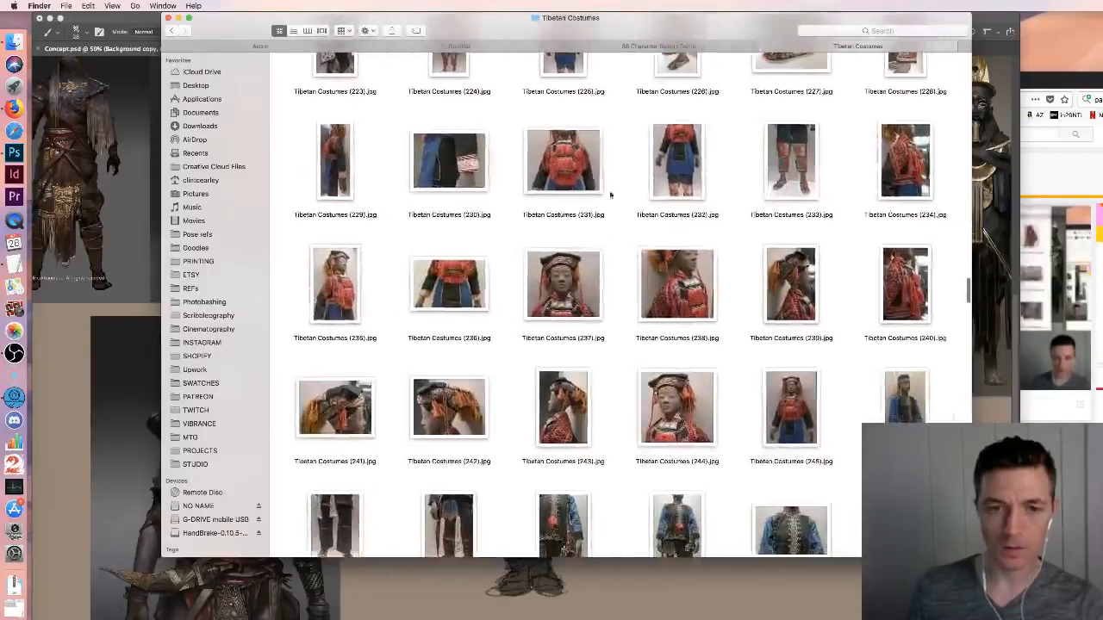
click(575, 175)
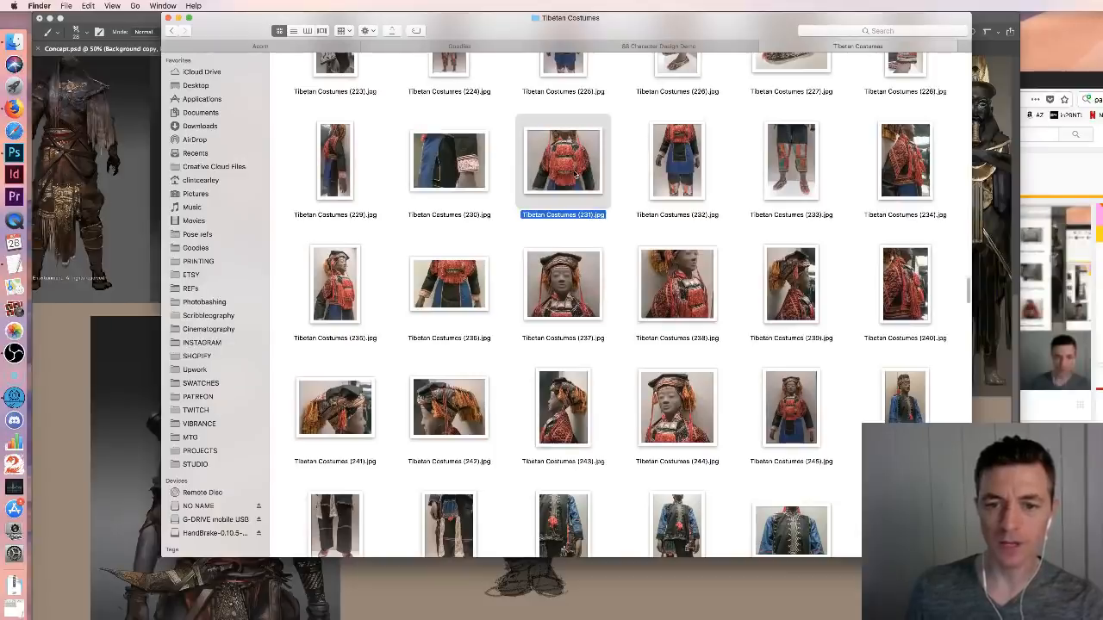
key(space)
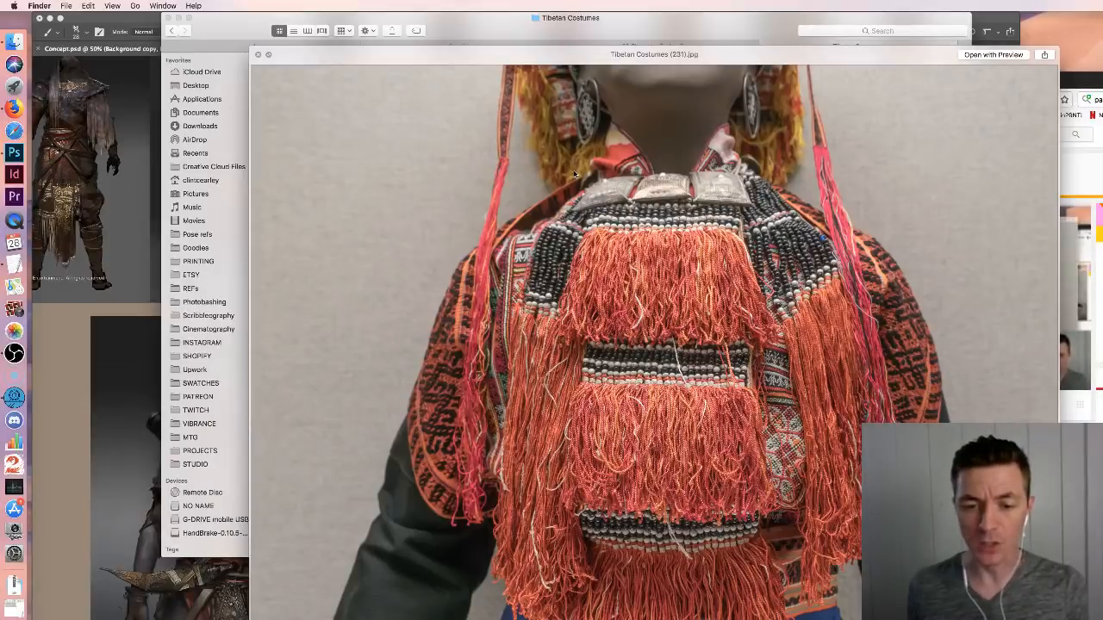
key(space)
click(668, 405)
key(space)
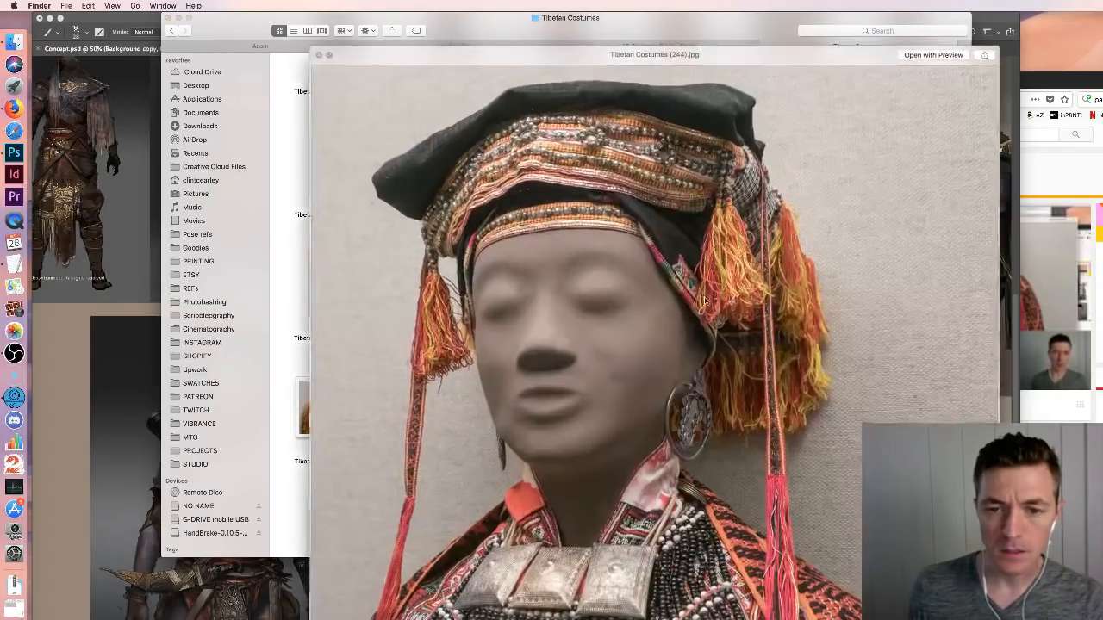
key(space)
Skim more of the Tibetan costume photos, return to the Photobashing folder and open its Medieval Infantry folder
scroll(655, 296, down, 10)
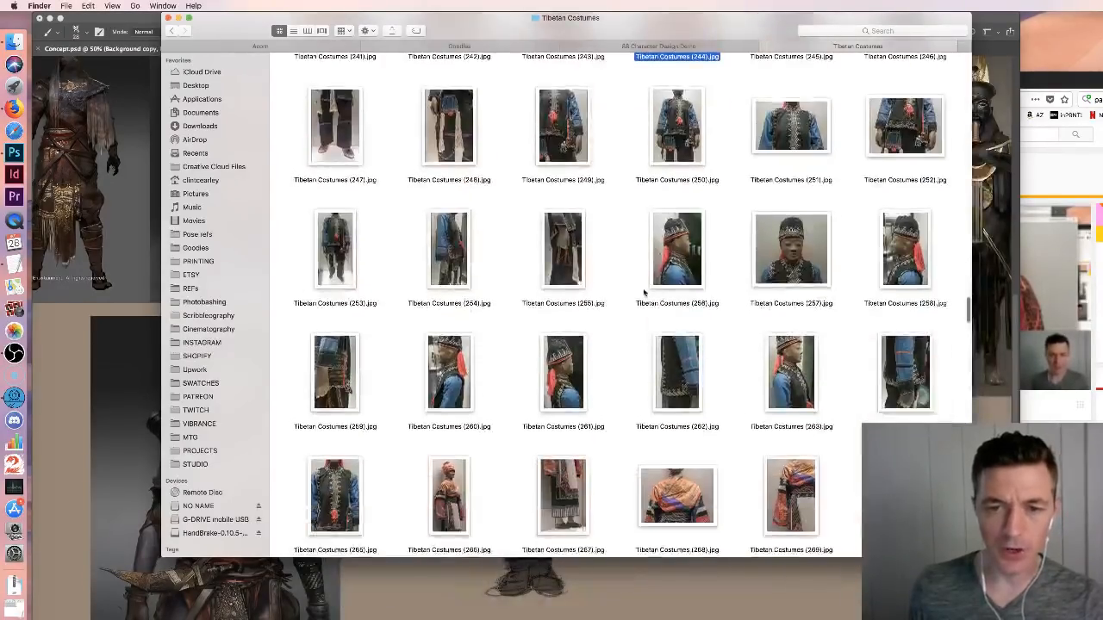
scroll(638, 291, down, 10)
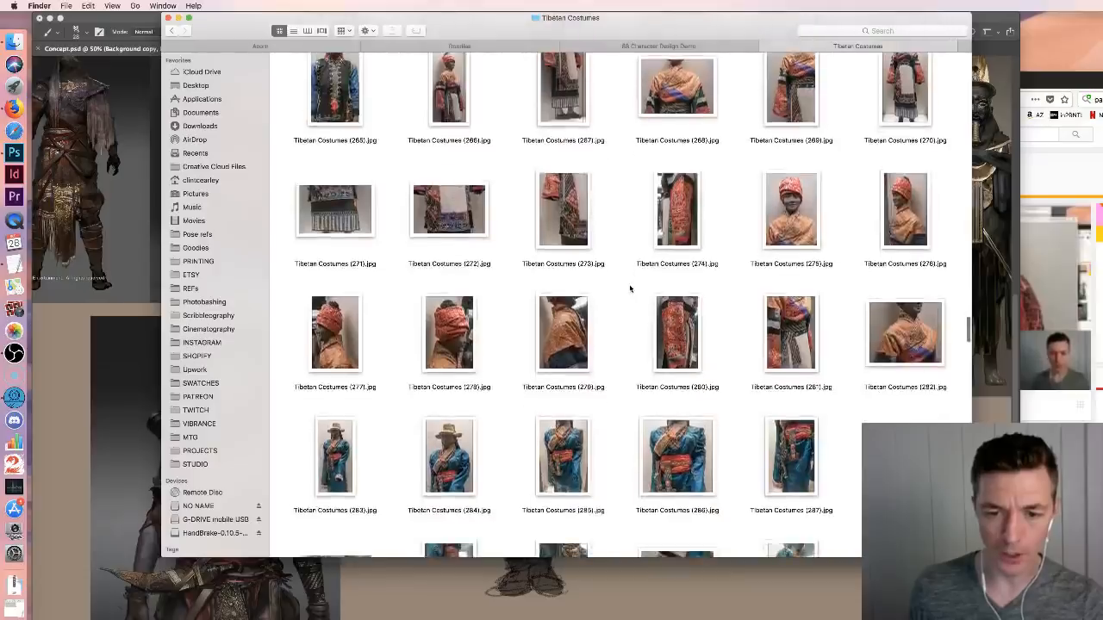
scroll(630, 289, down, 6)
click(172, 31)
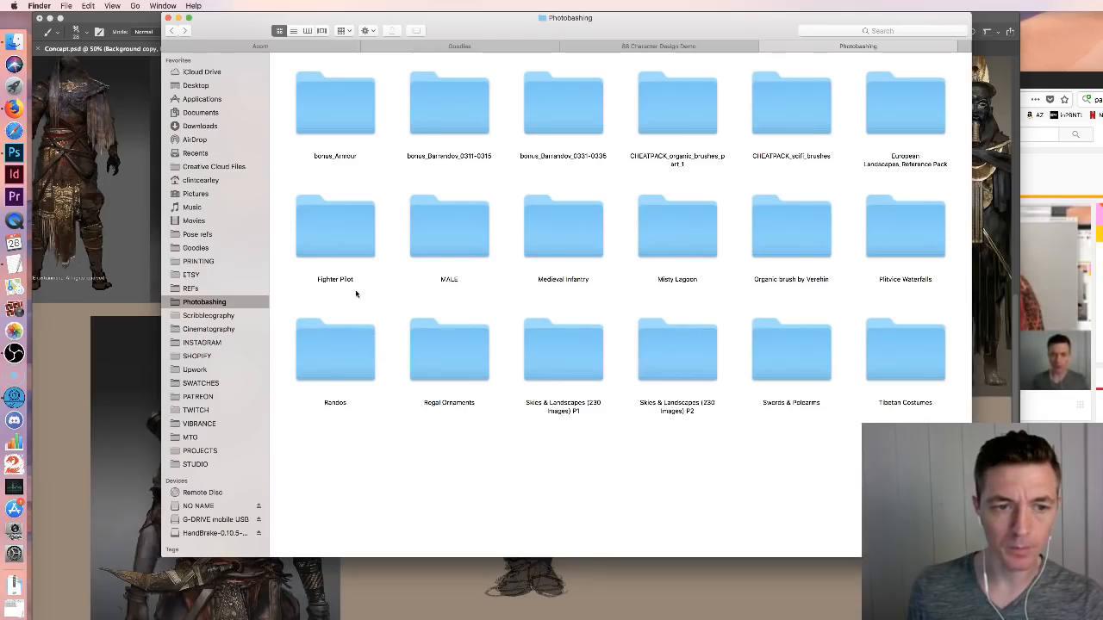
double_click(572, 240)
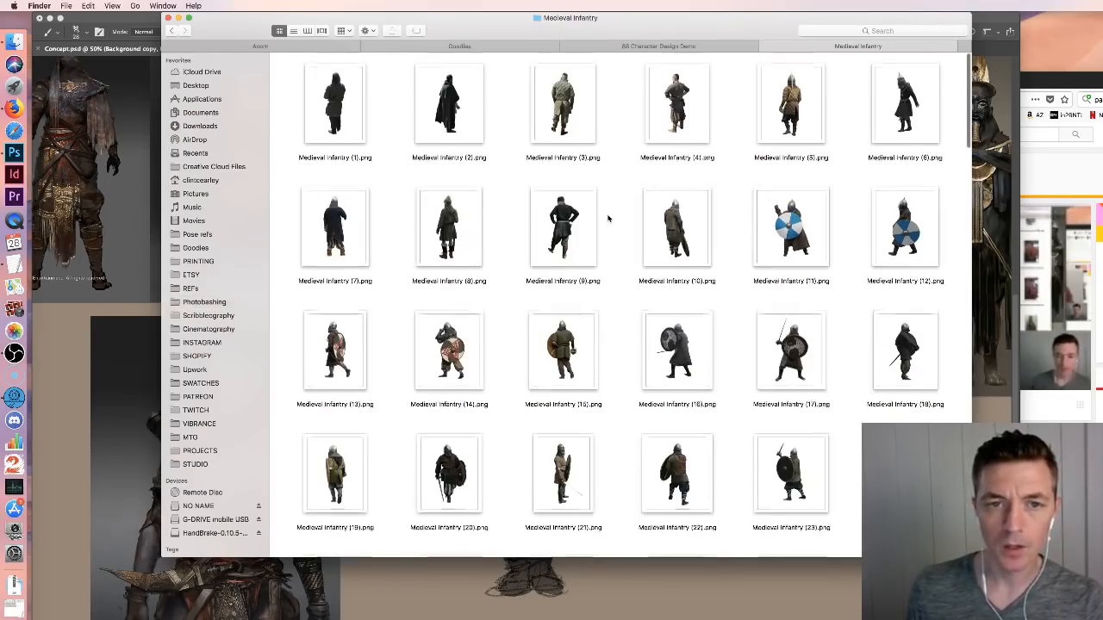
Examine Medieval Infantry (3).png, (5).png and (12).png at large size, moving the preview aside to keep the thumbnails reachable
click(564, 100)
key(space)
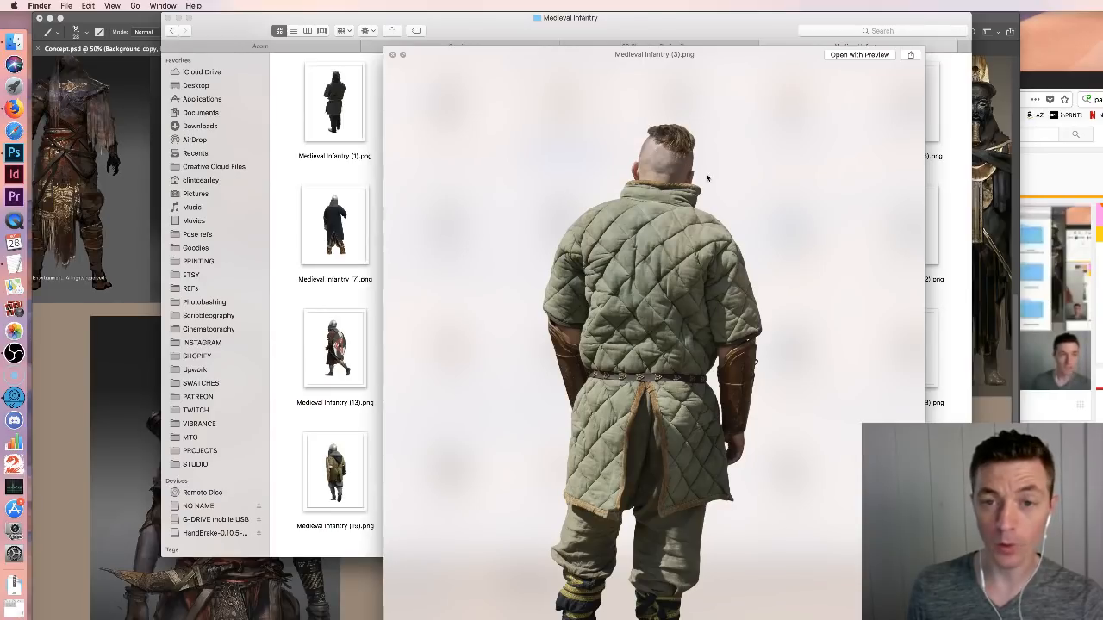
mouse_move(693, 55)
mouse_down()
mouse_move(744, 248)
mouse_move(667, 67)
mouse_move(678, 53)
mouse_up()
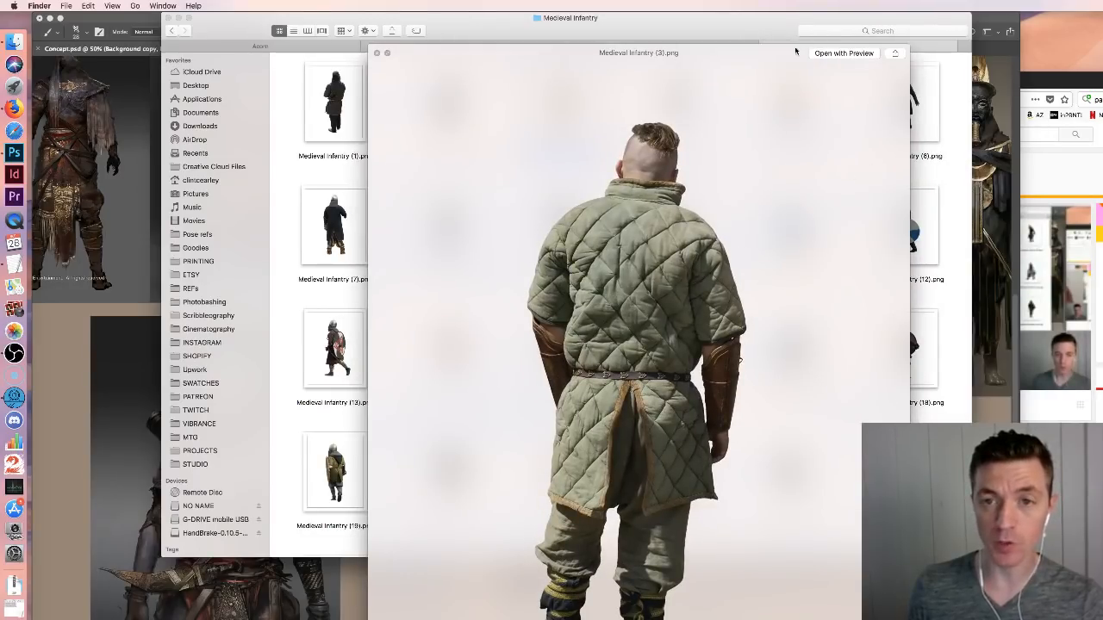
drag(787, 55, 648, 117)
click(803, 102)
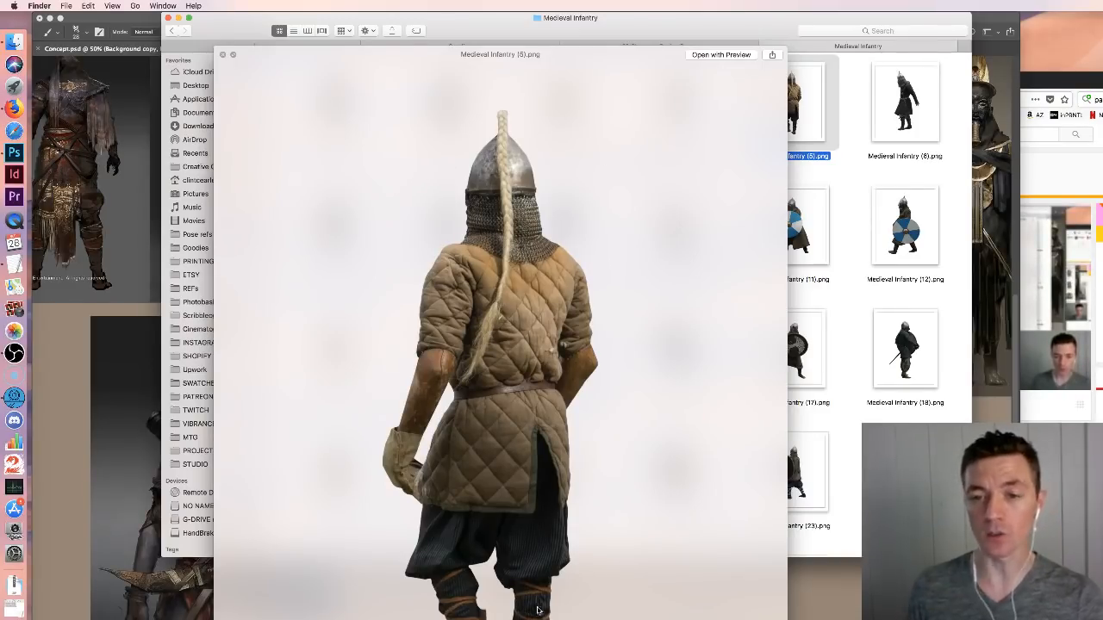
click(897, 249)
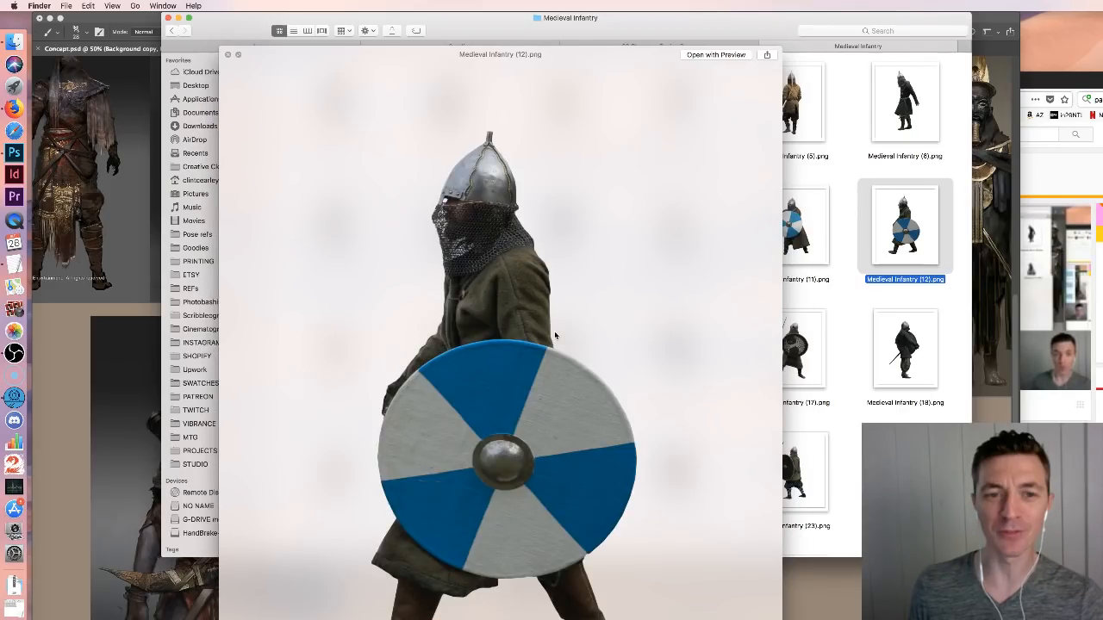
drag(556, 336, 455, 303)
Examine the group of soldiers in Medieval Infantry (107).png and shrink the preview so it sits beside the thumbnails
scroll(731, 331, down, 15)
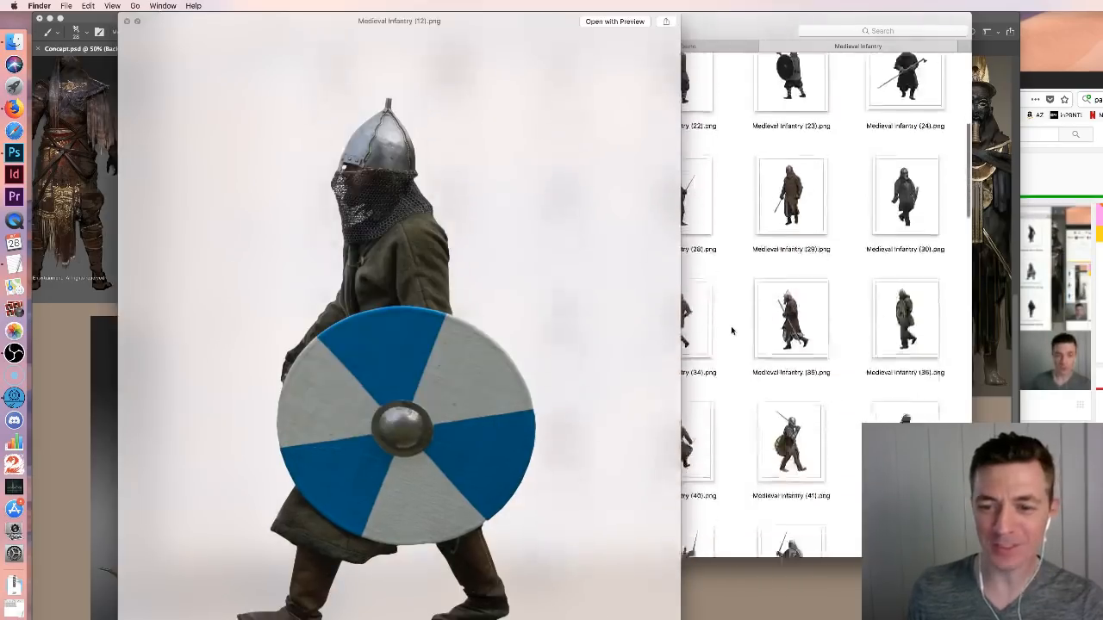
scroll(730, 330, down, 5)
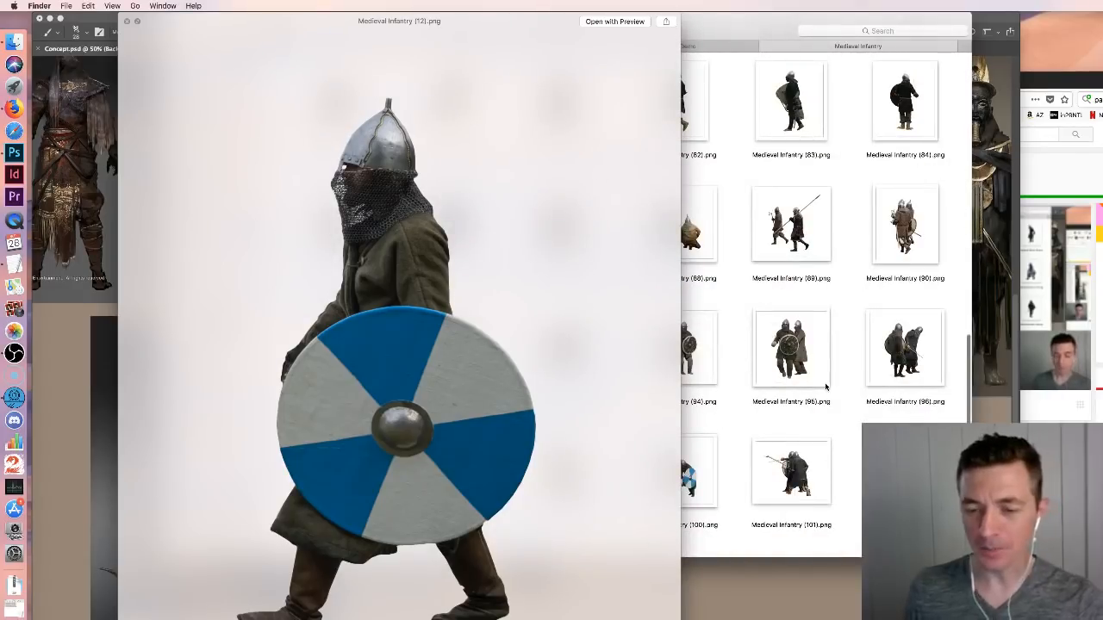
scroll(827, 396, down, 3)
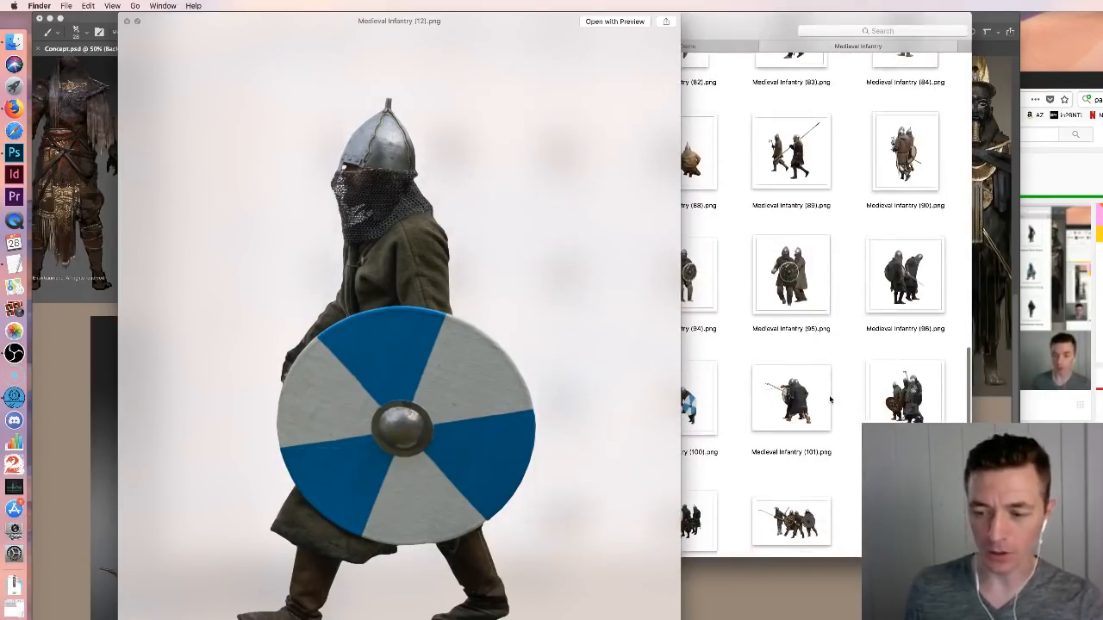
click(791, 403)
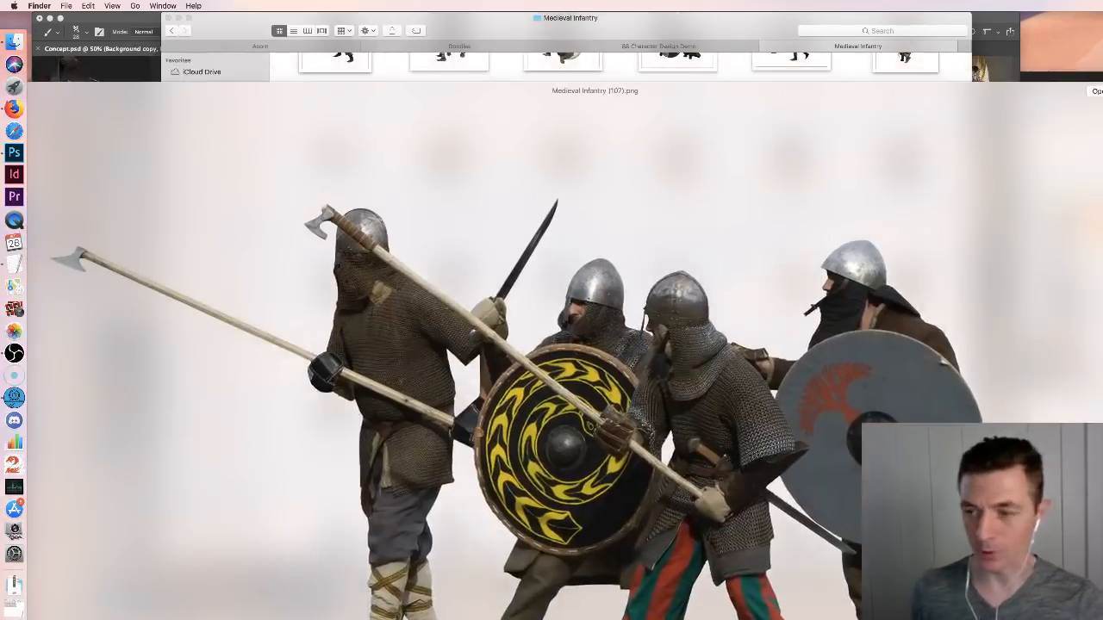
drag(1009, 93, 1002, 9)
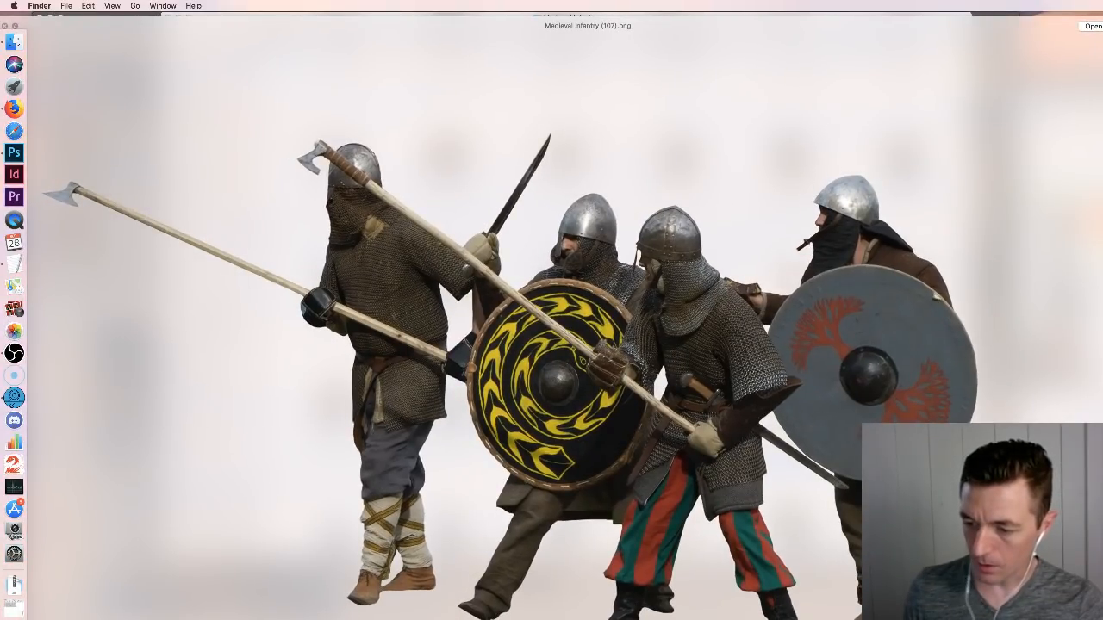
drag(1003, 25, 519, 313)
drag(333, 321, 339, 55)
Skim the other Medieval Infantry thumbnails and close the preview of Medieval Infantry (107).png
scroll(642, 318, down, 4)
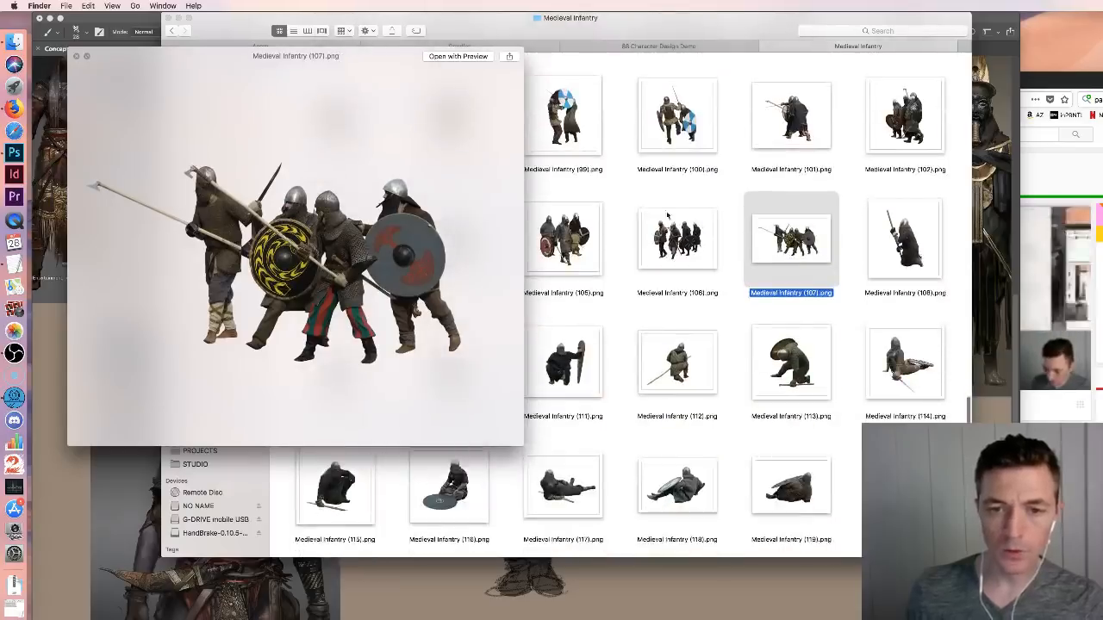
scroll(668, 297, down, 3)
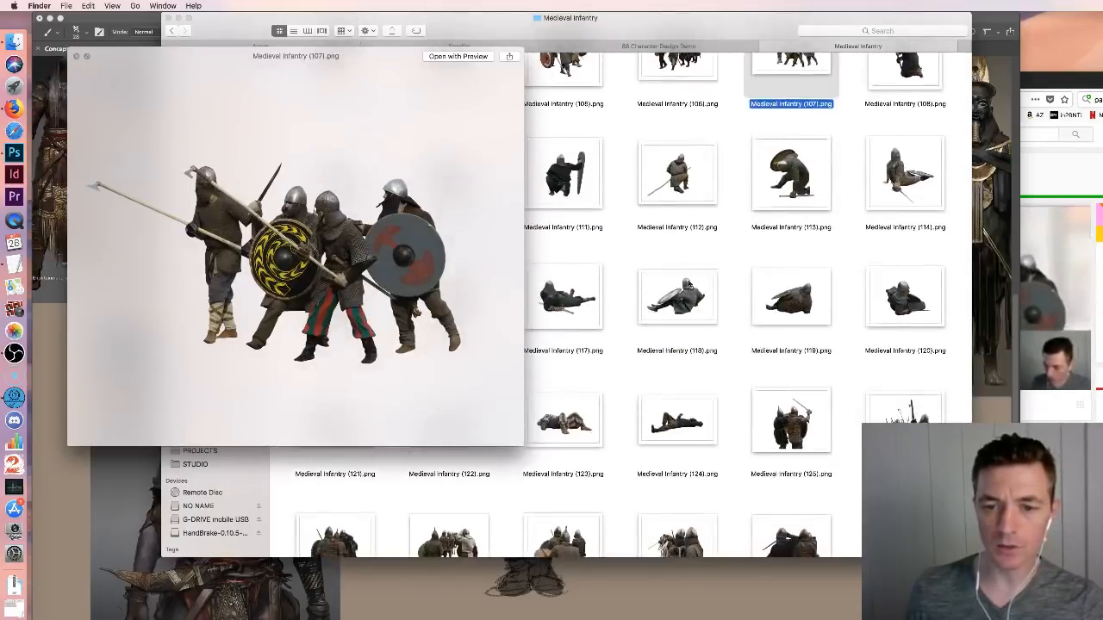
scroll(689, 285, up, 5)
scroll(594, 345, up, 5)
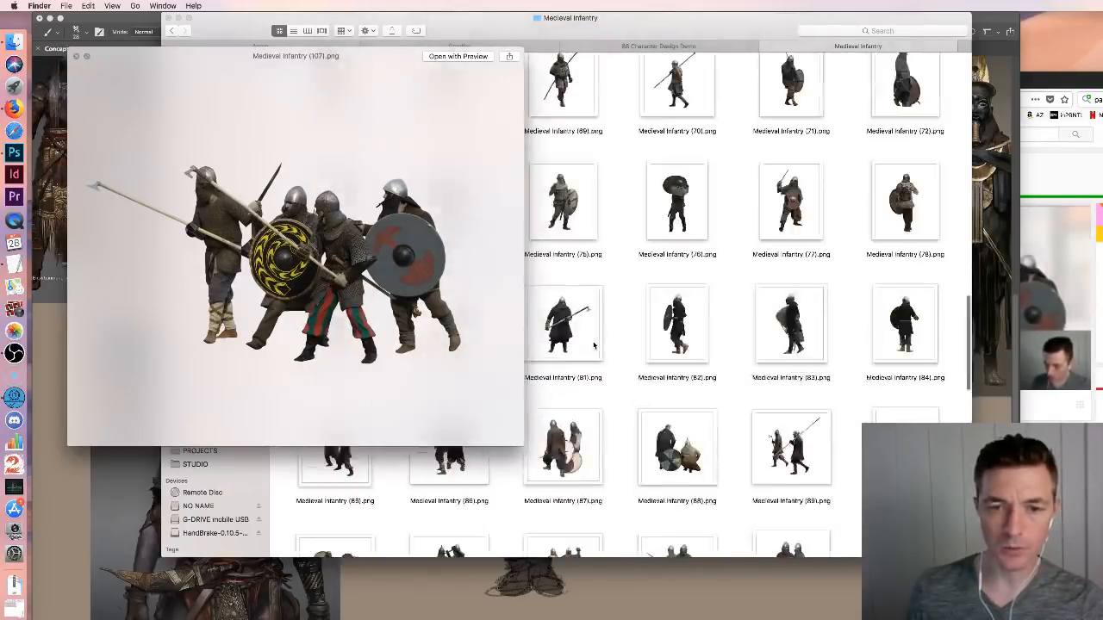
scroll(581, 222, up, 2)
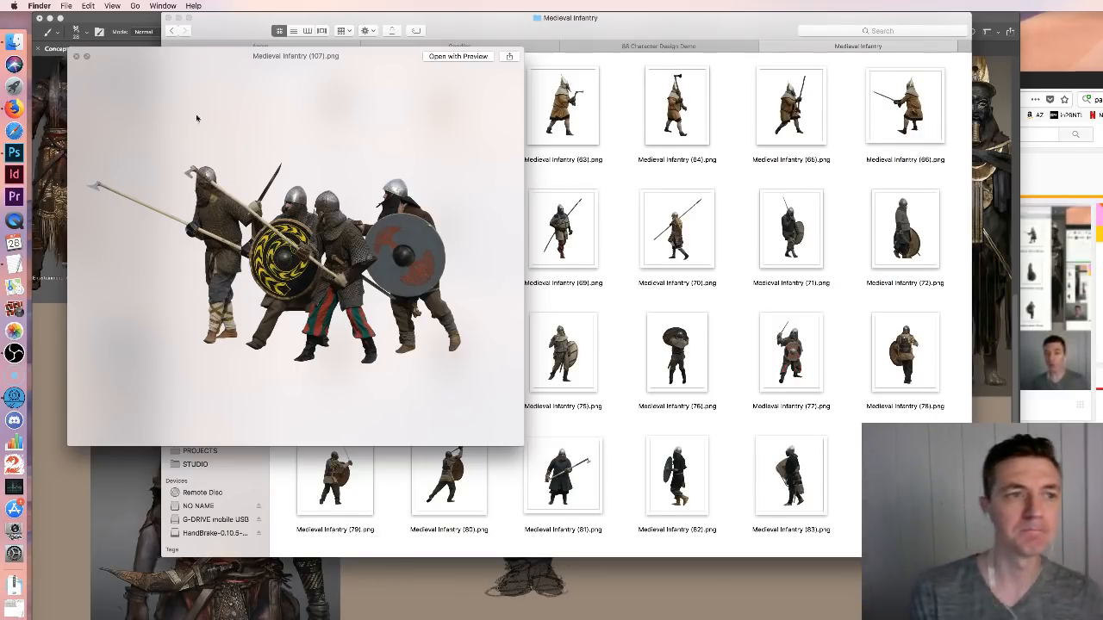
click(75, 56)
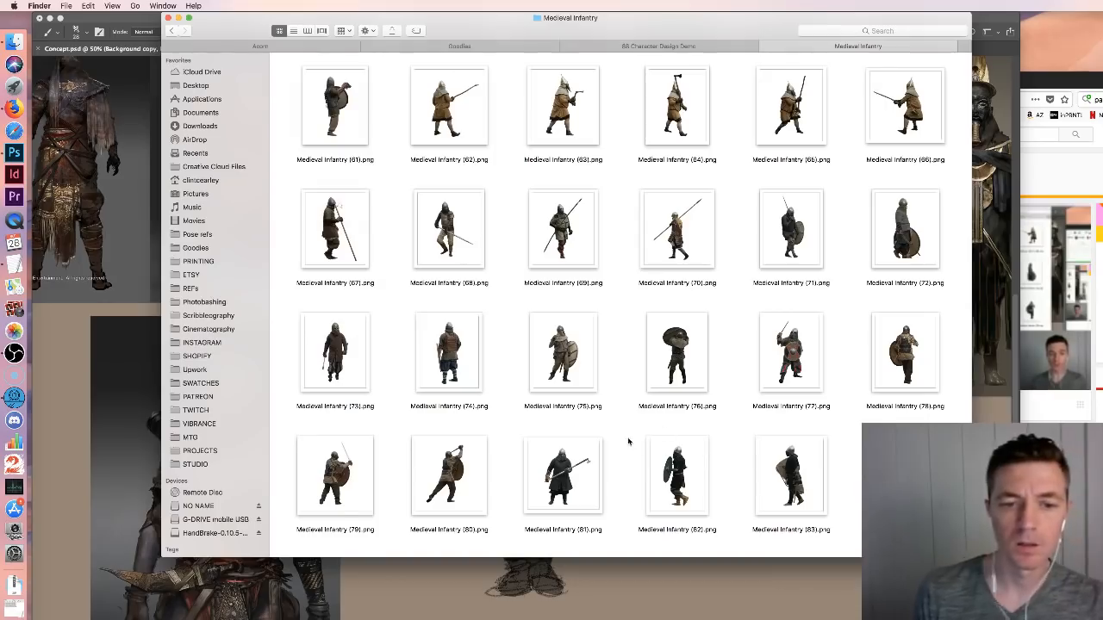
Shift the Finder window slightly and examine the axe-bearing soldier in Medieval Infantry (81).png at large size
mouse_move(620, 33)
mouse_down()
mouse_move(645, 364)
mouse_move(691, 527)
mouse_move(652, 594)
mouse_move(645, 564)
mouse_move(669, 561)
mouse_move(632, 31)
mouse_move(635, 39)
mouse_up()
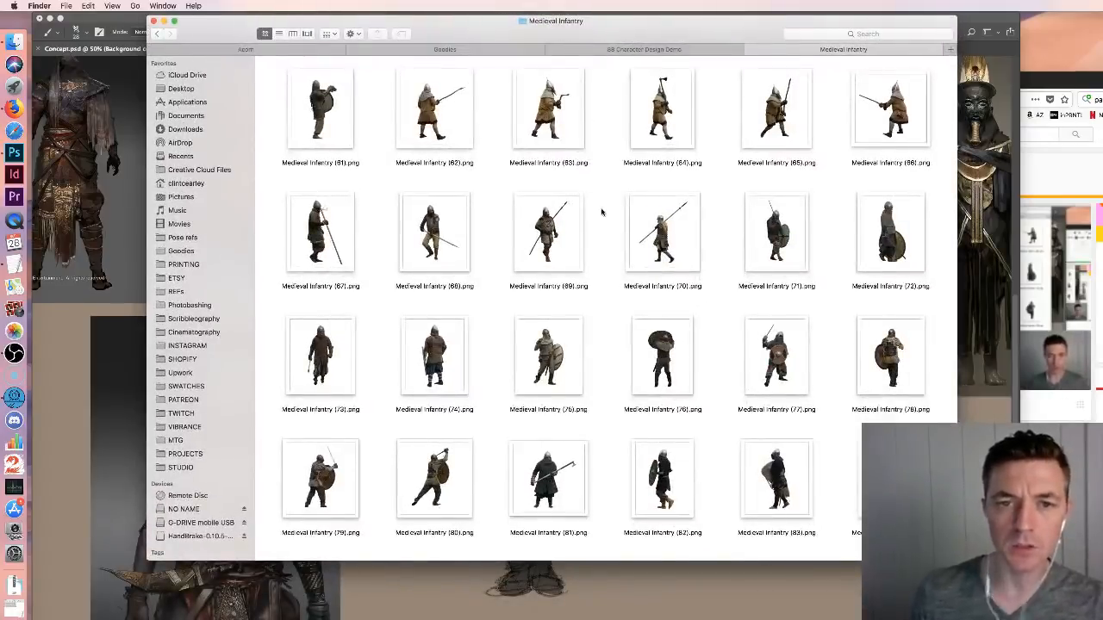
scroll(591, 225, down, 3)
scroll(591, 226, down, 3)
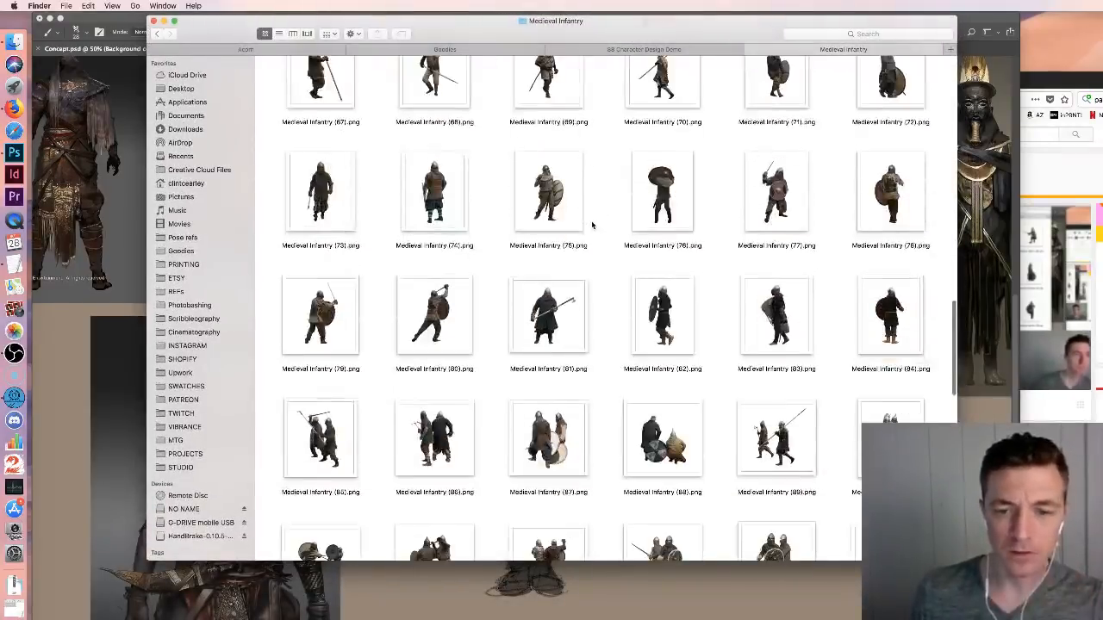
scroll(592, 225, down, 2)
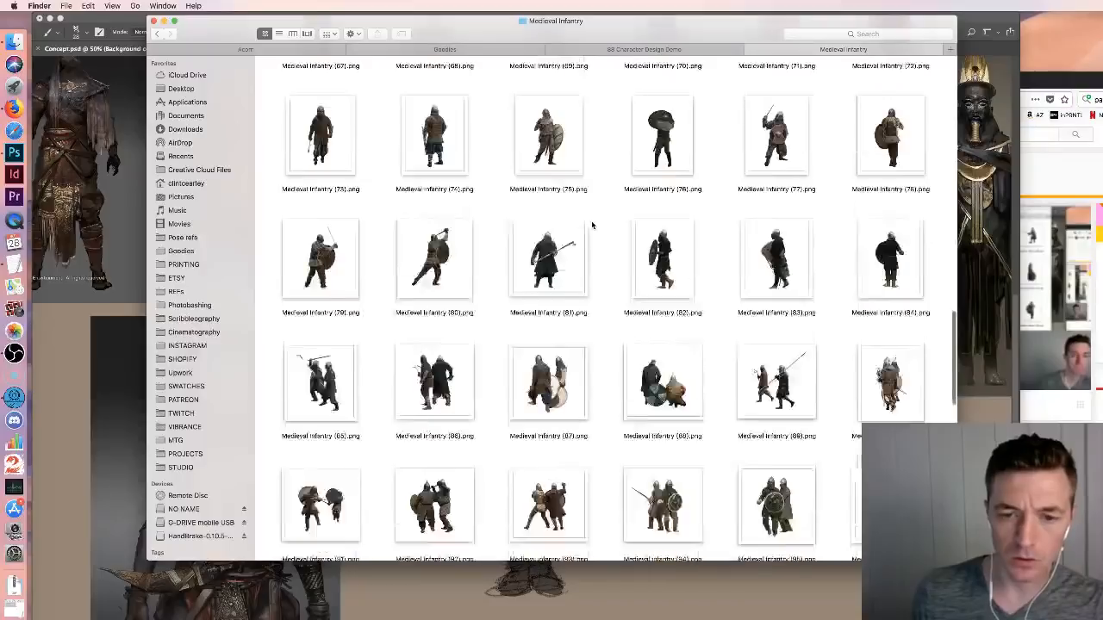
scroll(592, 224, down, 4)
click(556, 170)
key(space)
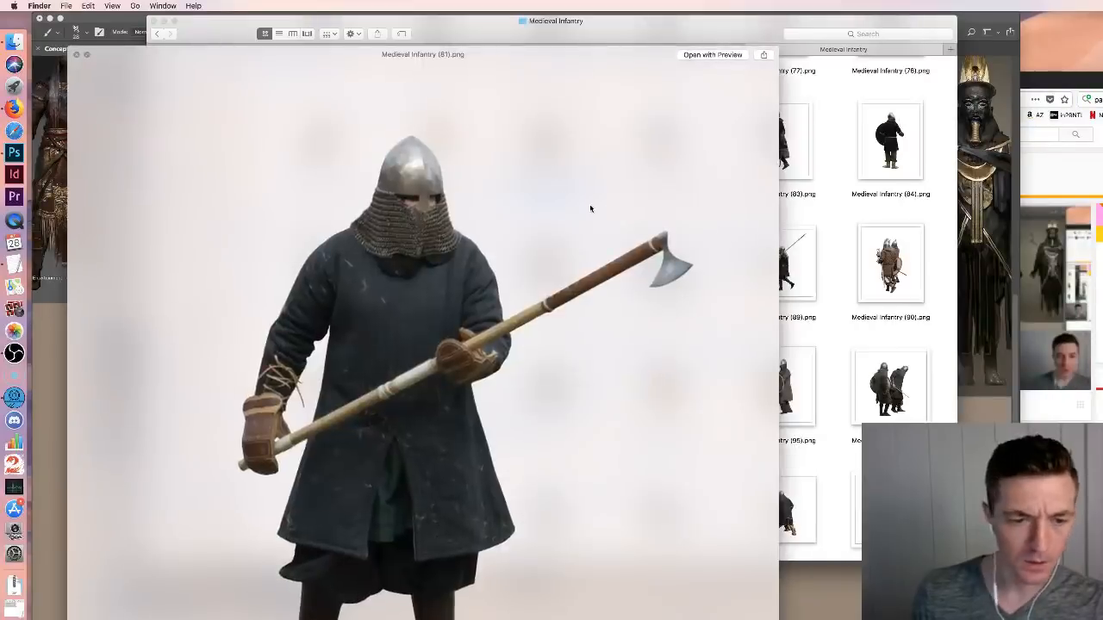
Skim the Medieval Infantry thumbnails and examine Medieval Infantry (63).png and (62).png at large size
key(space)
scroll(606, 219, down, 3)
scroll(649, 297, down, 6)
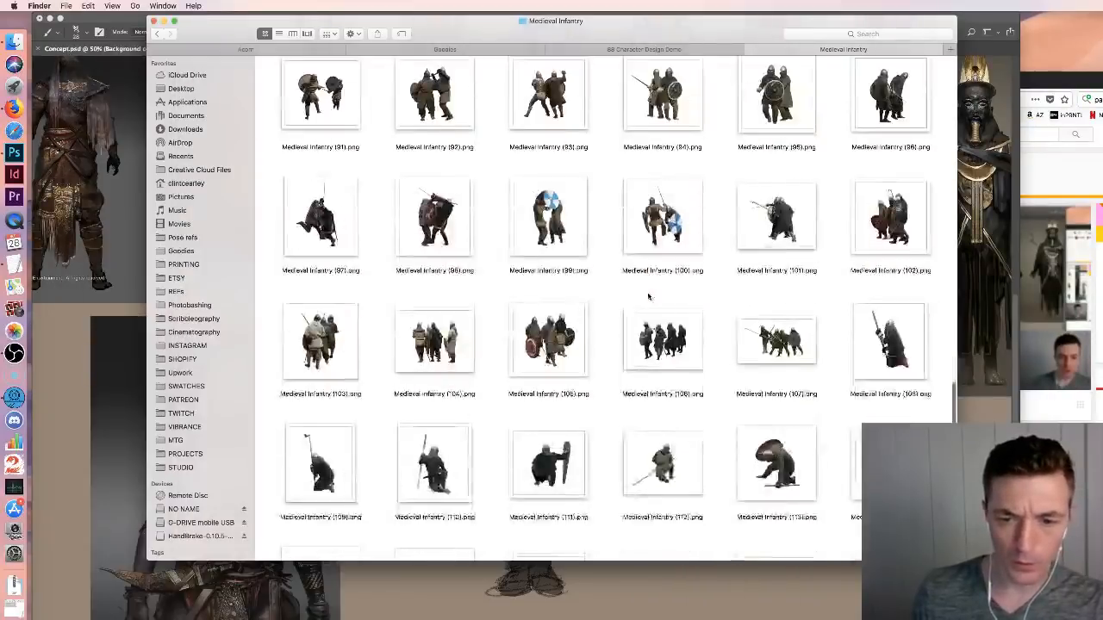
scroll(649, 296, down, 15)
scroll(617, 289, up, 20)
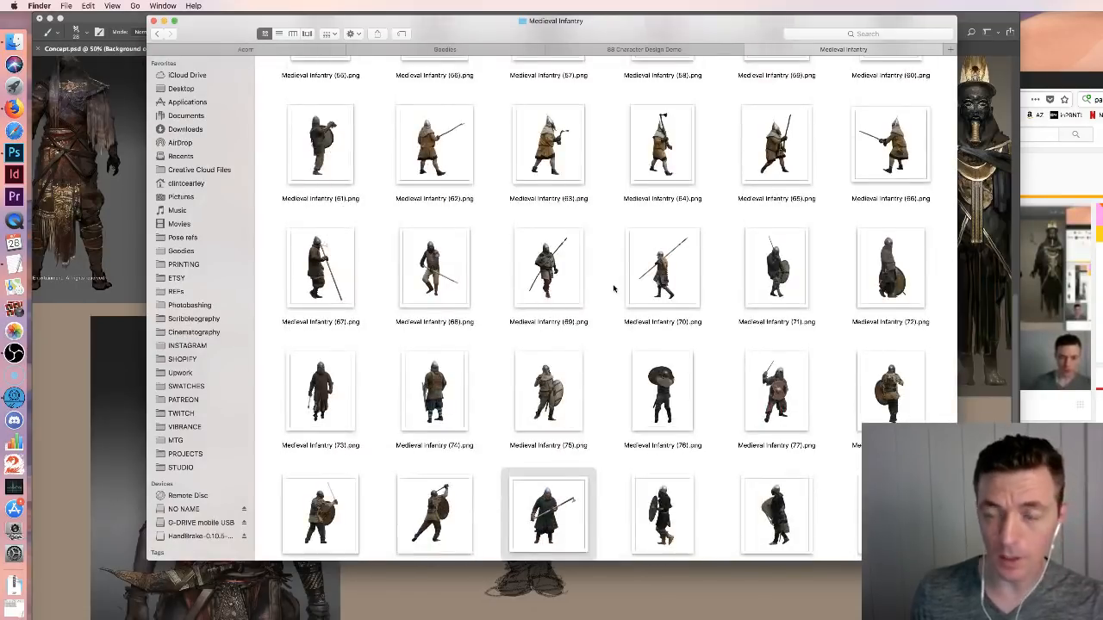
scroll(613, 288, up, 7)
click(556, 354)
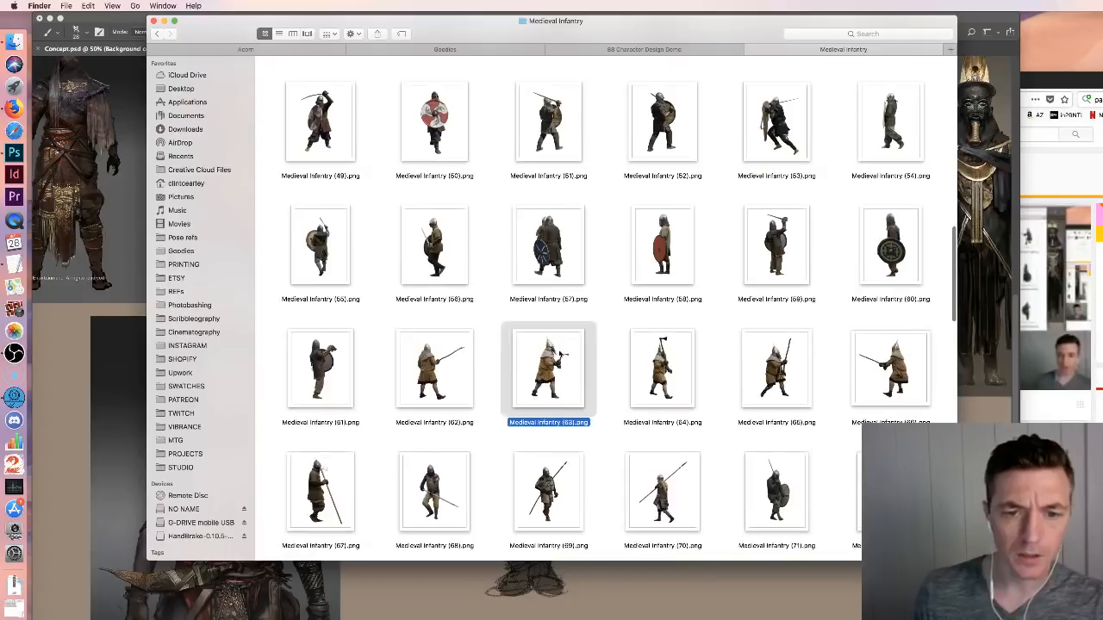
key(space)
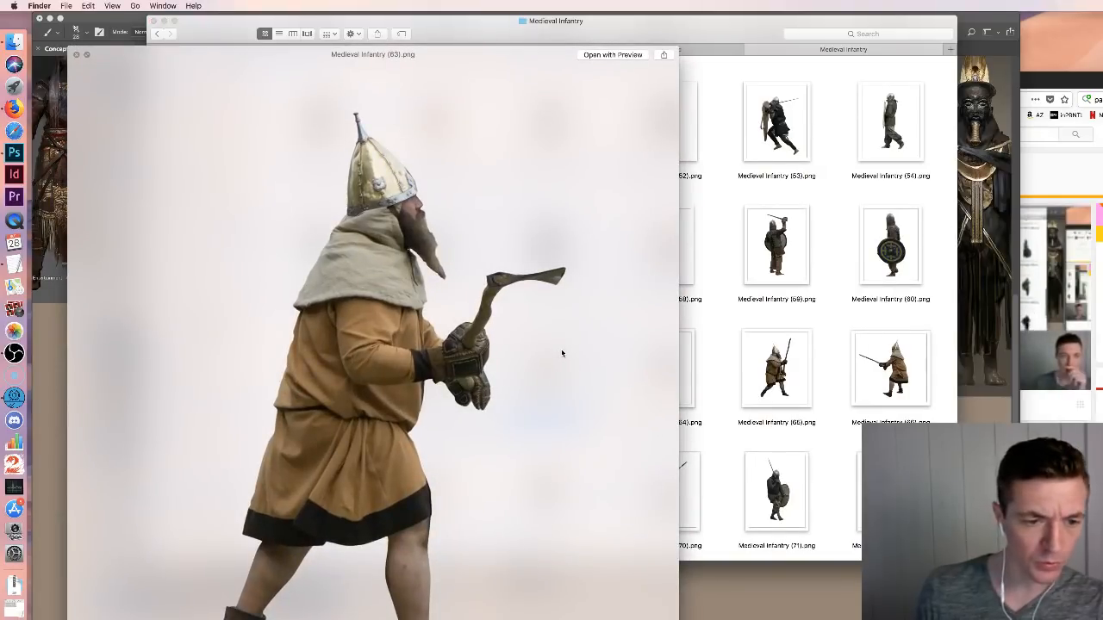
key(space)
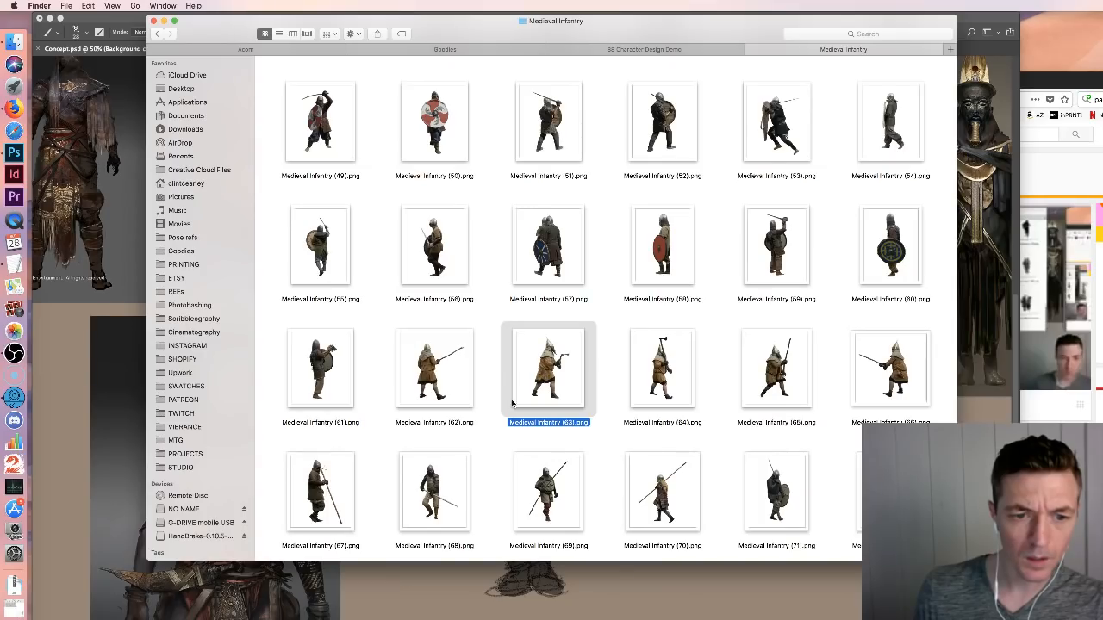
key(space)
key(Left)
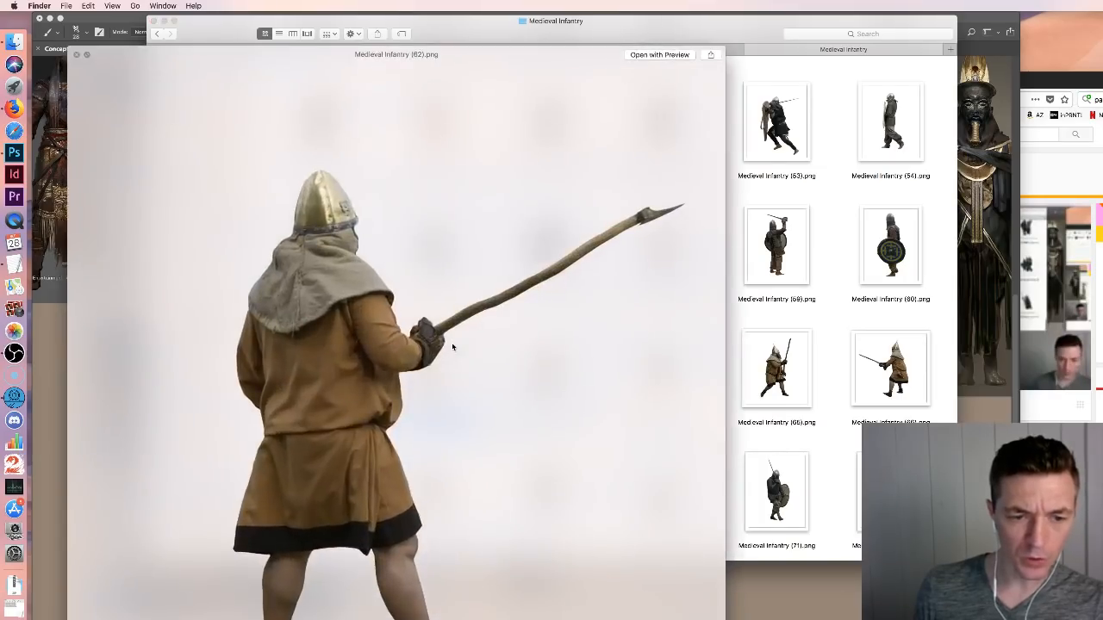
key(space)
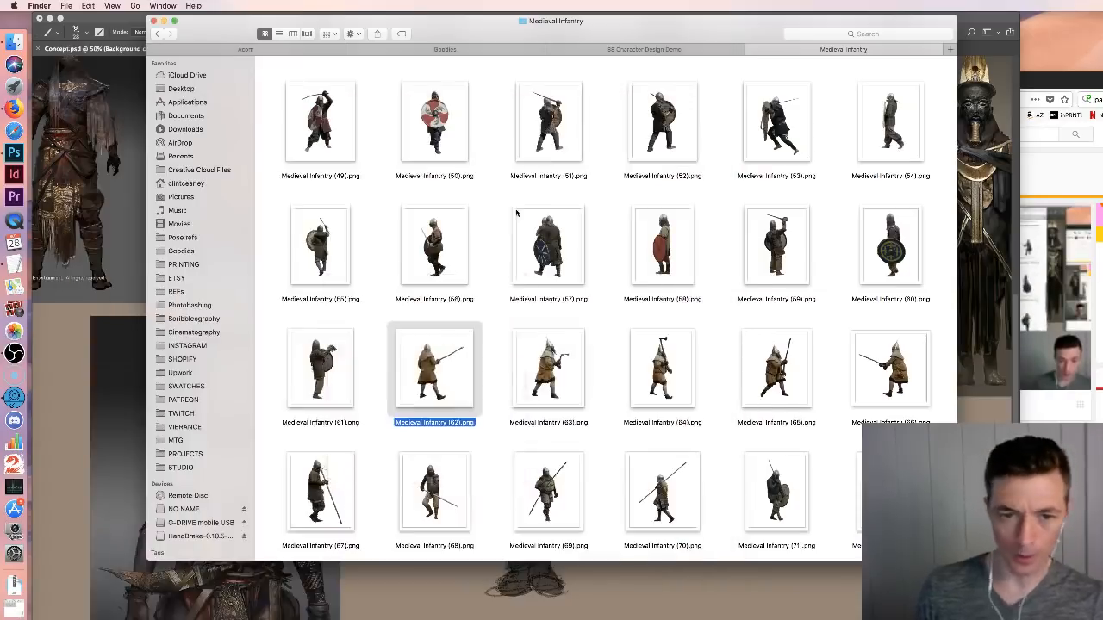
Shift the Finder window, skim the earlier infantry thumbnails and examine Medieval Infantry (33).png at large size
drag(460, 15, 508, 4)
scroll(574, 256, up, 6)
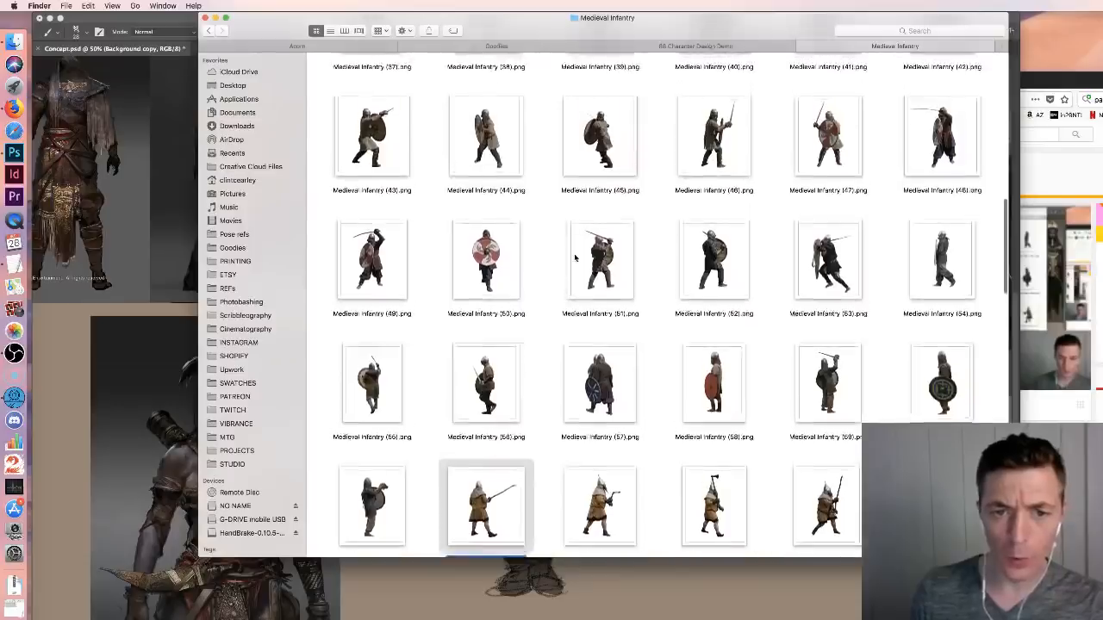
scroll(556, 257, up, 3)
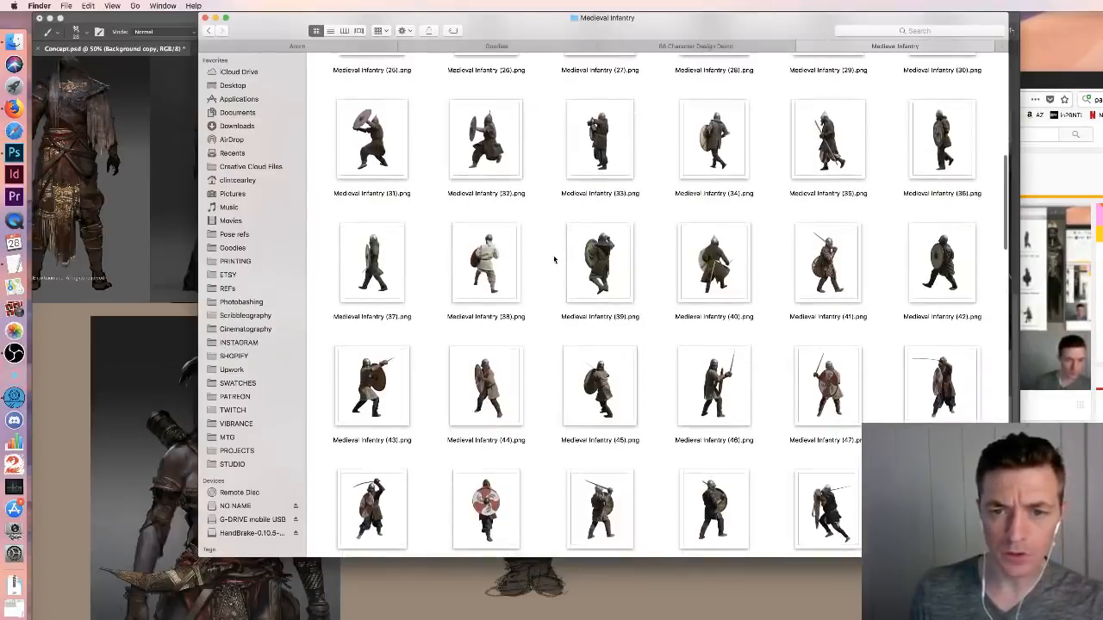
scroll(618, 268, up, 3)
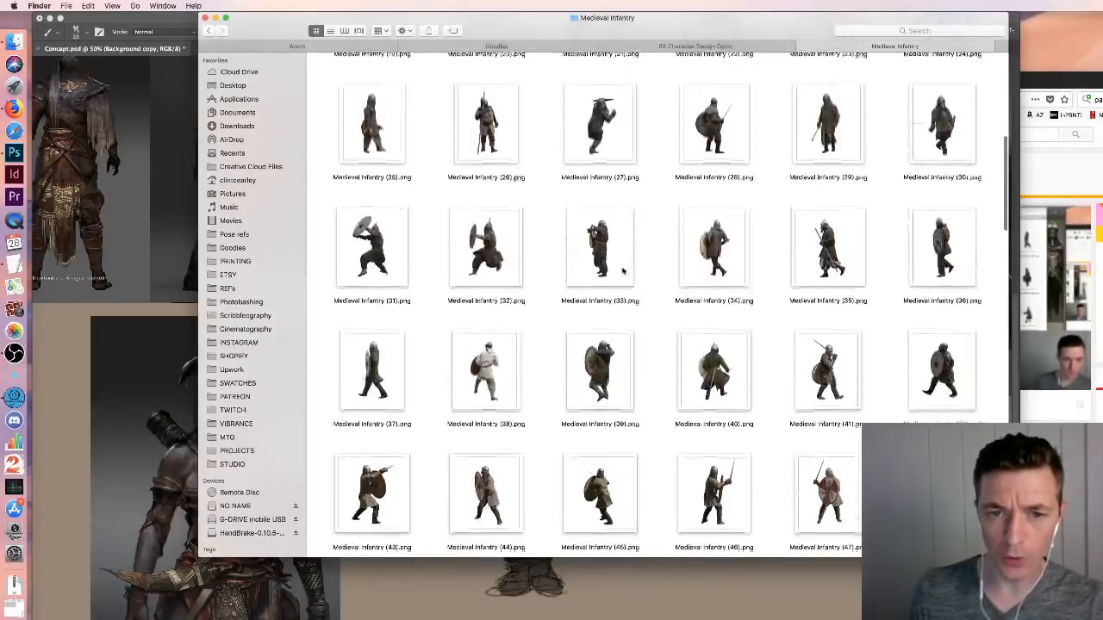
scroll(762, 405, up, 4)
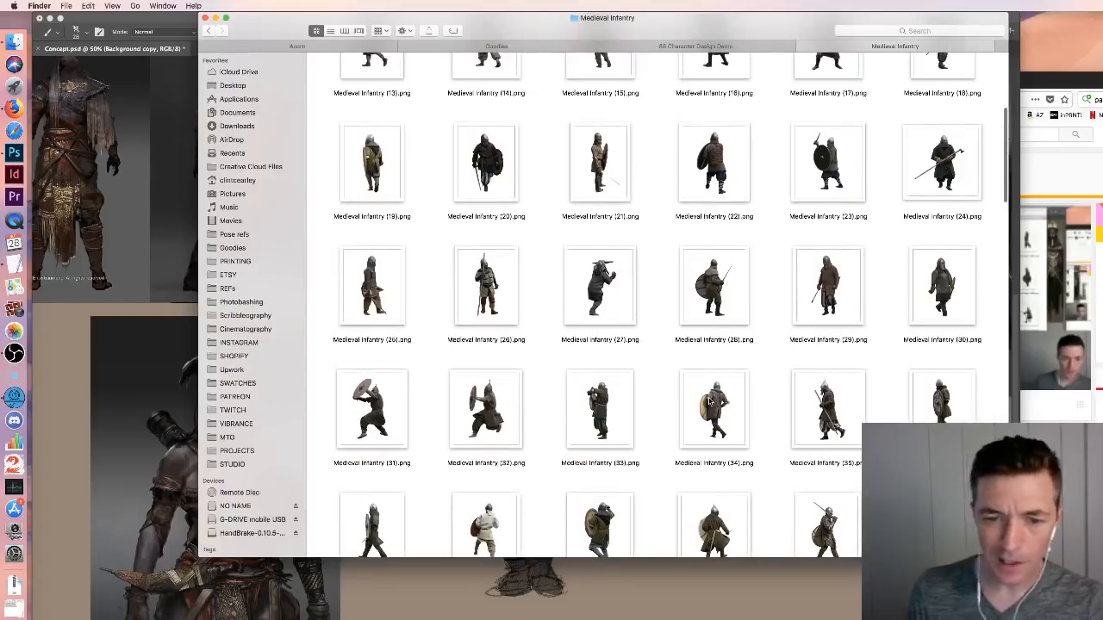
click(606, 402)
key(space)
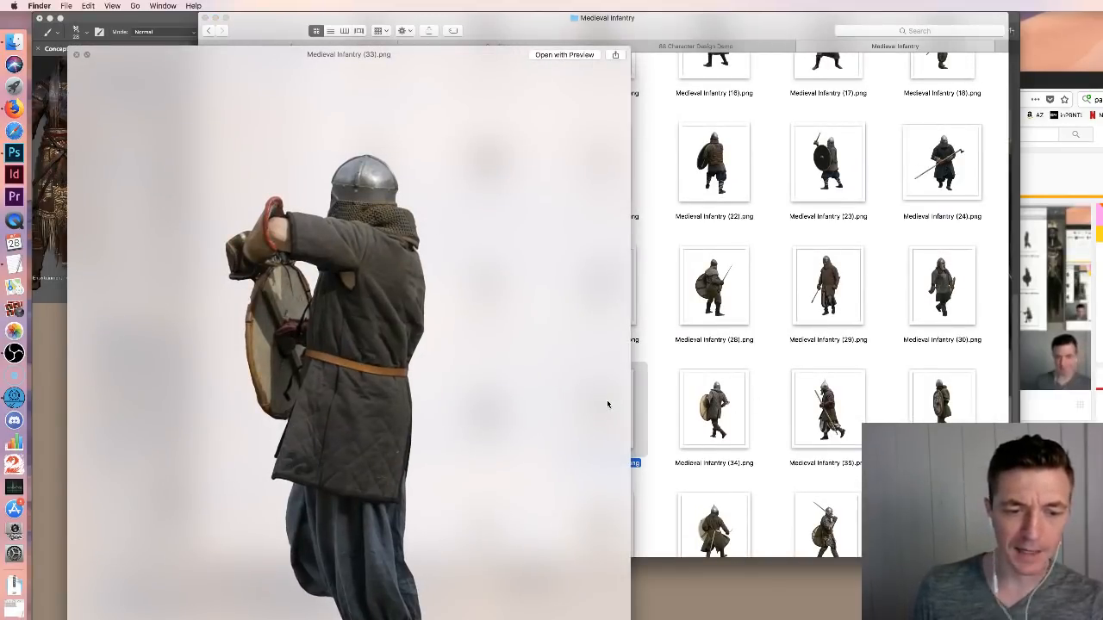
key(space)
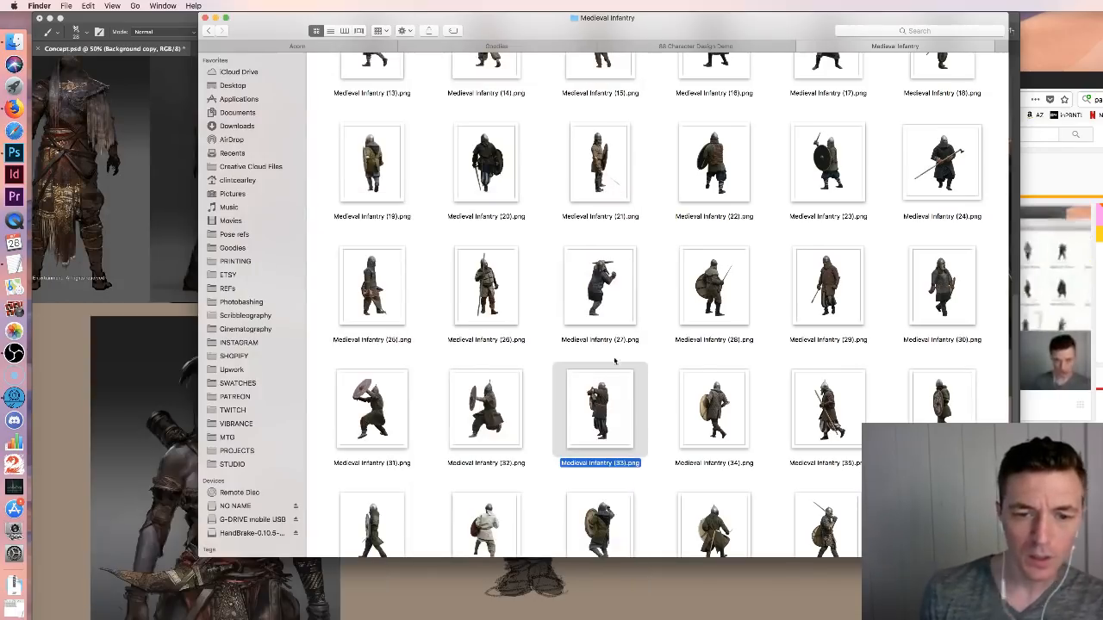
Open Medieval Infantry (33).png in Photoshop, lasso the folds of the soldier's blue trousers and copy them
right_click(584, 405)
mouse_move(632, 423)
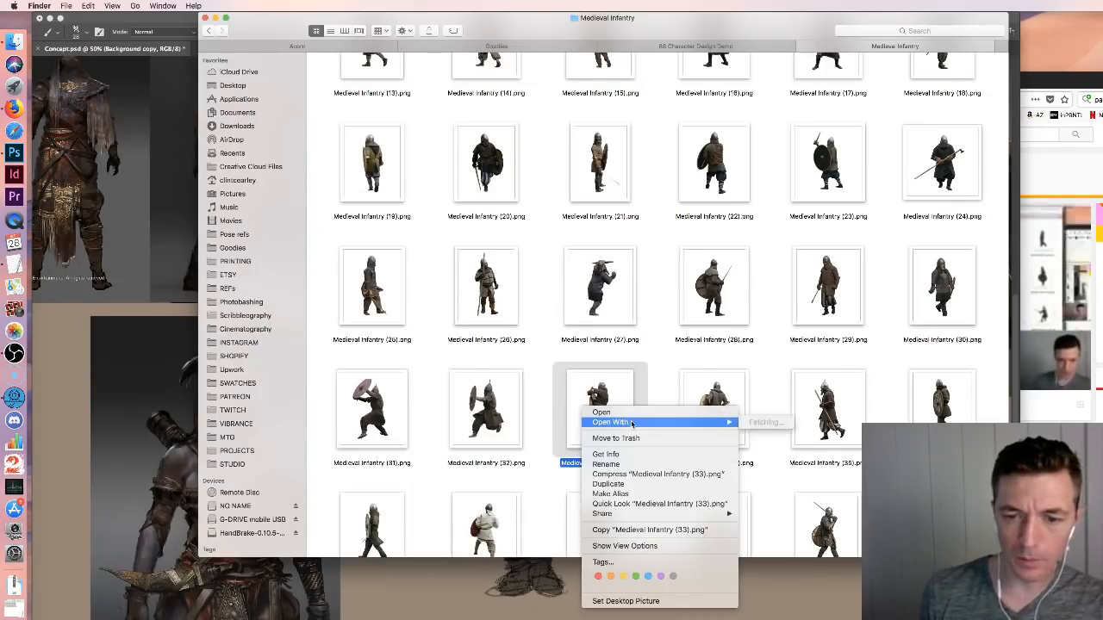
click(827, 442)
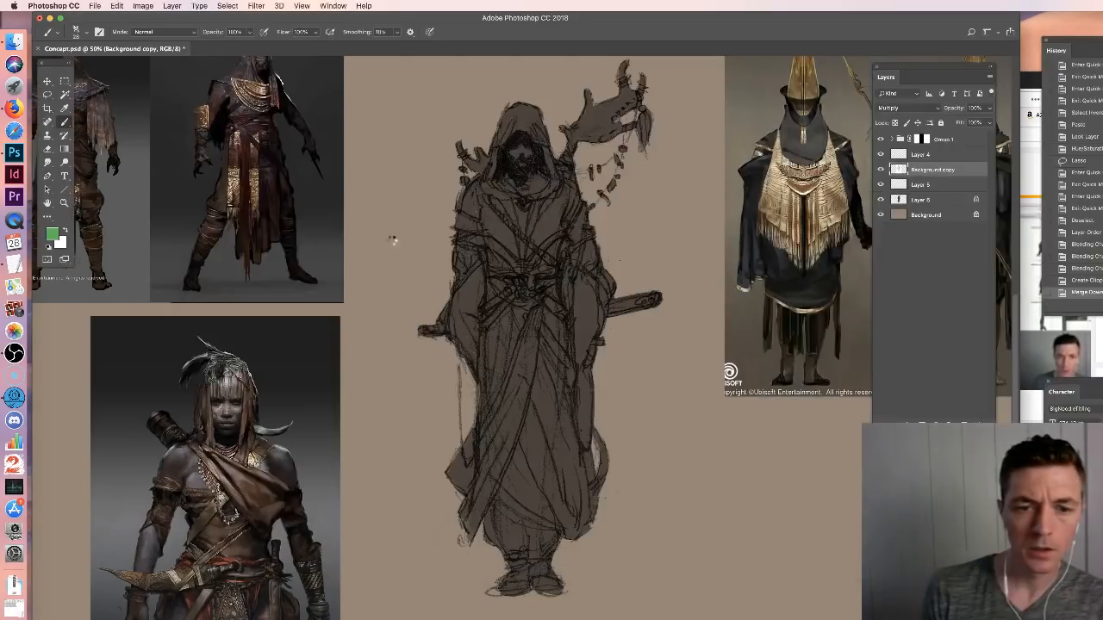
key(l)
mouse_move(572, 487)
mouse_down()
mouse_move(483, 465)
mouse_move(465, 480)
mouse_move(474, 541)
mouse_move(519, 574)
mouse_move(570, 583)
mouse_up()
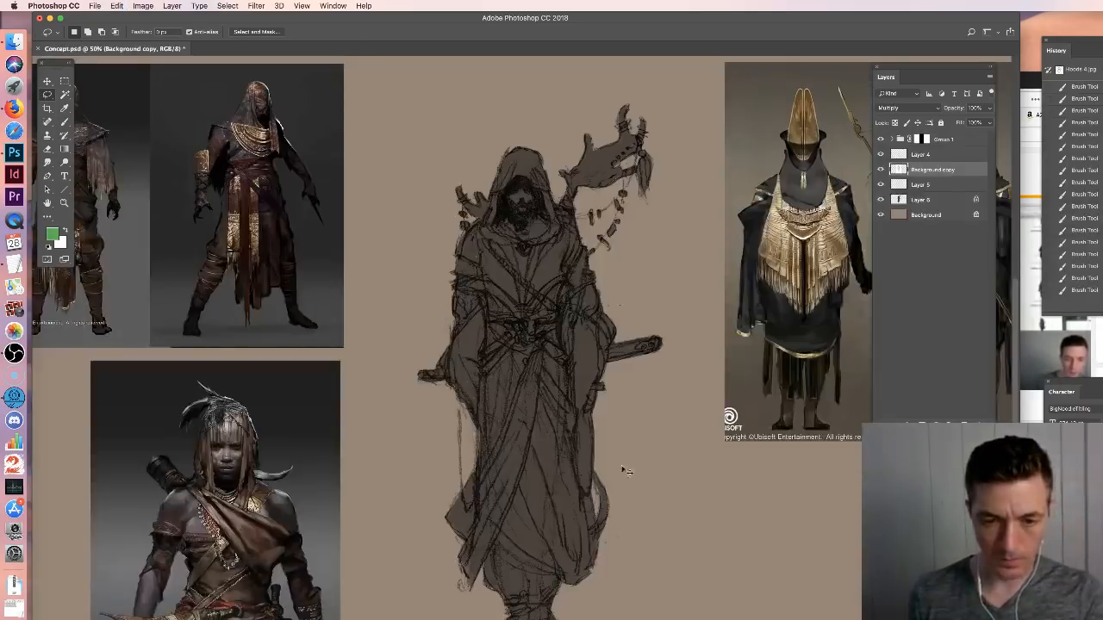
Paste the copied cloth above Layer 6 in Concept.psd, clip it to the silhouette and move it onto the lower robe
click(916, 201)
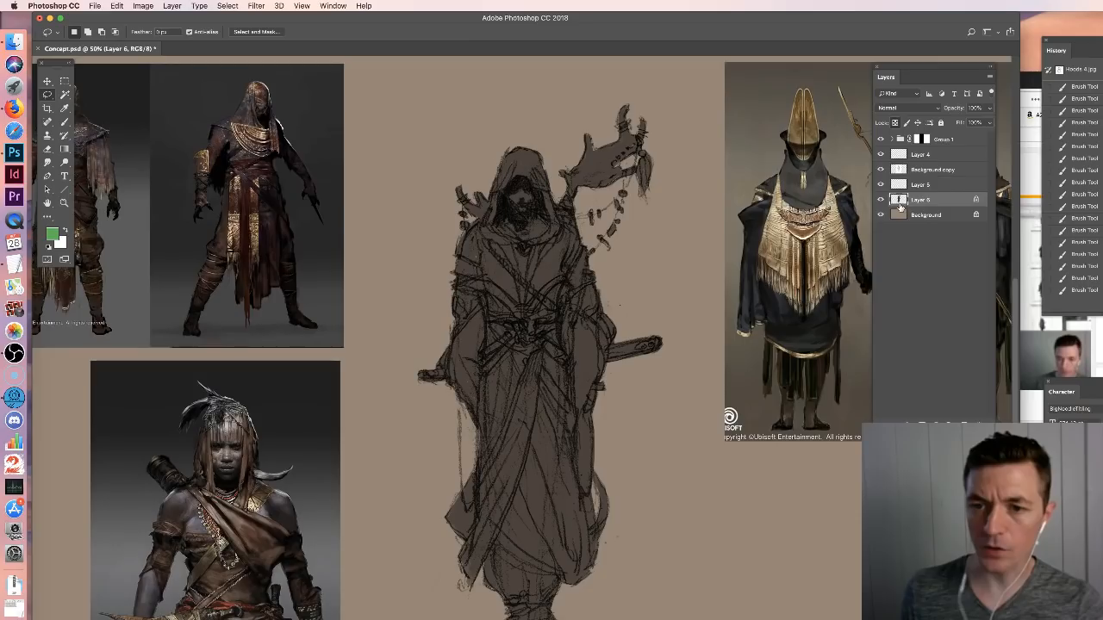
key(super+v)
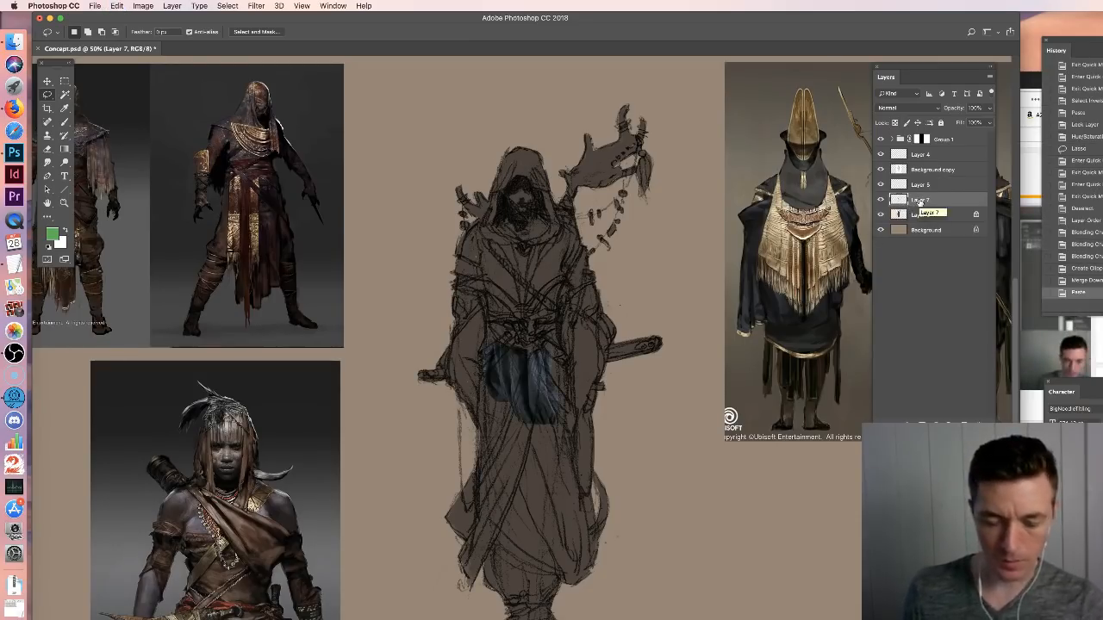
key(v)
right_click(922, 203)
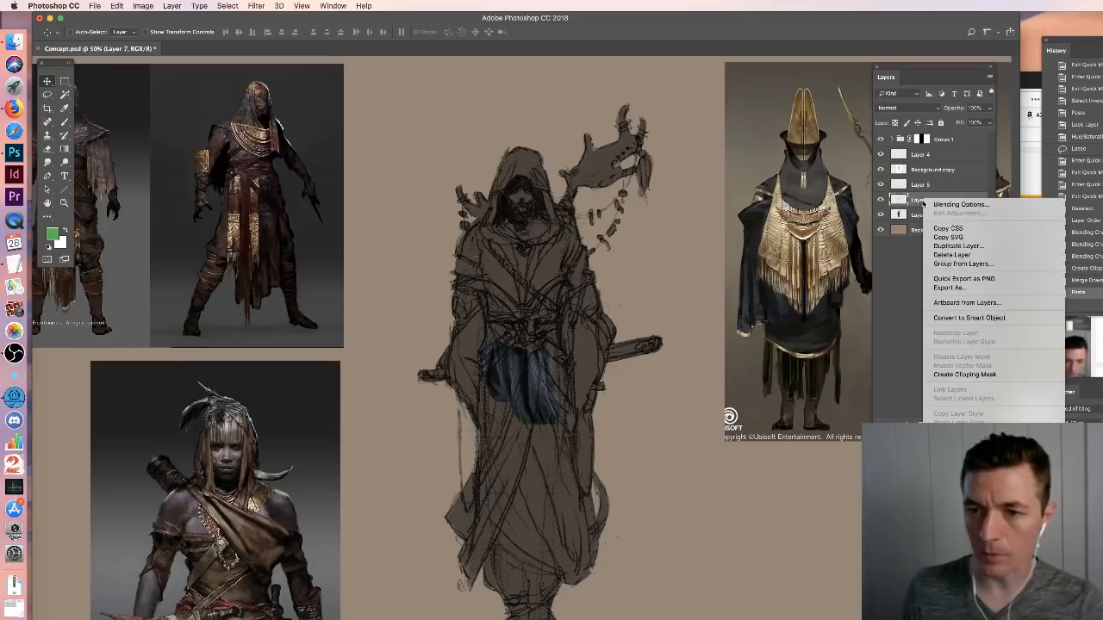
click(952, 376)
mouse_move(522, 383)
mouse_down()
mouse_move(500, 470)
mouse_move(631, 515)
mouse_move(694, 520)
mouse_move(555, 614)
mouse_move(636, 402)
mouse_move(650, 529)
mouse_move(606, 477)
mouse_move(614, 542)
mouse_up()
drag(561, 520, 560, 566)
Enlarge, stretch and slightly rotate the cloth to cover the lower robe, and compare the figure with and without it
key(super+t)
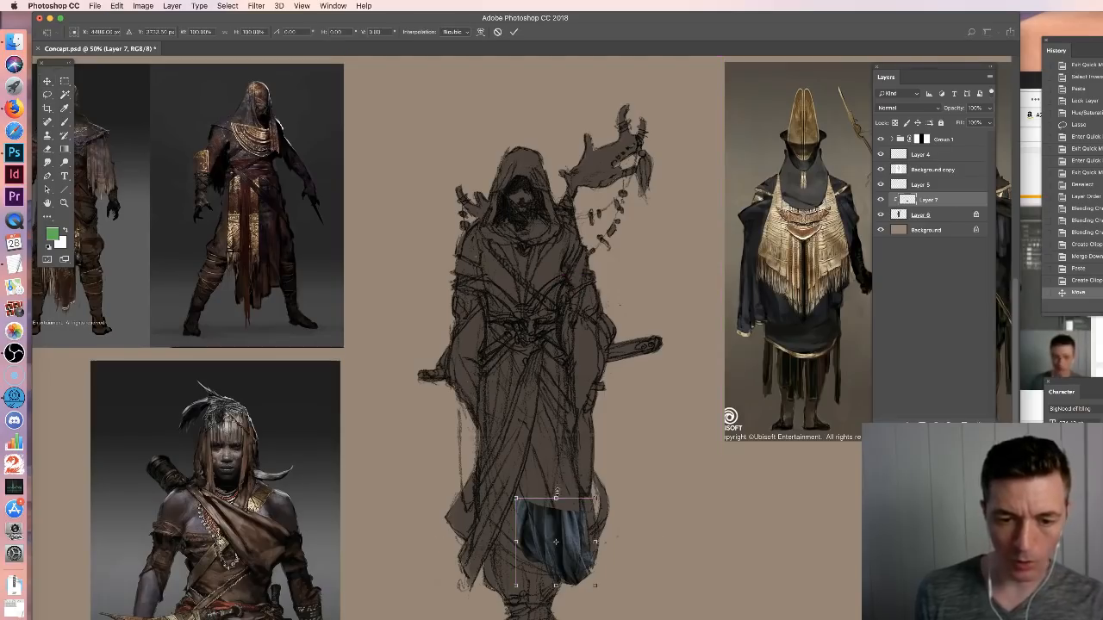
drag(556, 499, 557, 434)
mouse_move(606, 395)
mouse_down()
mouse_move(594, 382)
mouse_move(587, 392)
mouse_up()
drag(518, 517, 489, 521)
drag(585, 430, 609, 382)
mouse_move(567, 525)
mouse_down()
mouse_move(551, 476)
mouse_move(547, 519)
mouse_up()
drag(535, 332, 552, 344)
drag(586, 550, 590, 547)
drag(454, 388, 478, 423)
drag(560, 541, 576, 522)
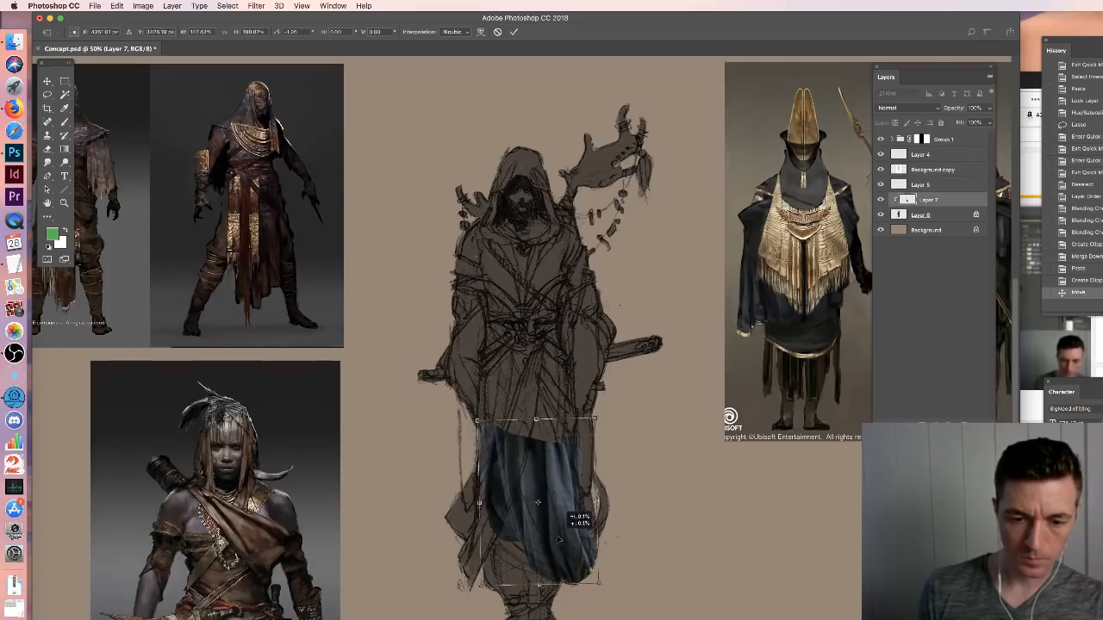
key(Return)
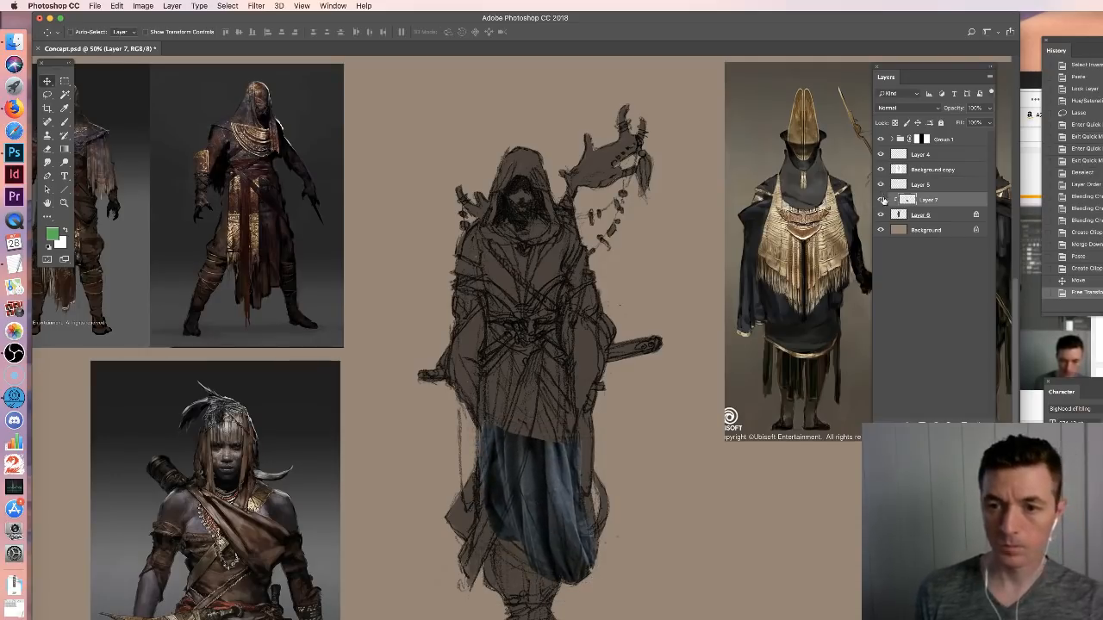
click(881, 200)
click(881, 200)
Transform the cloth again, skewing and rotating it so its folds sweep across the full width of the robe's hem
key(ctrl+t)
drag(471, 422, 439, 448)
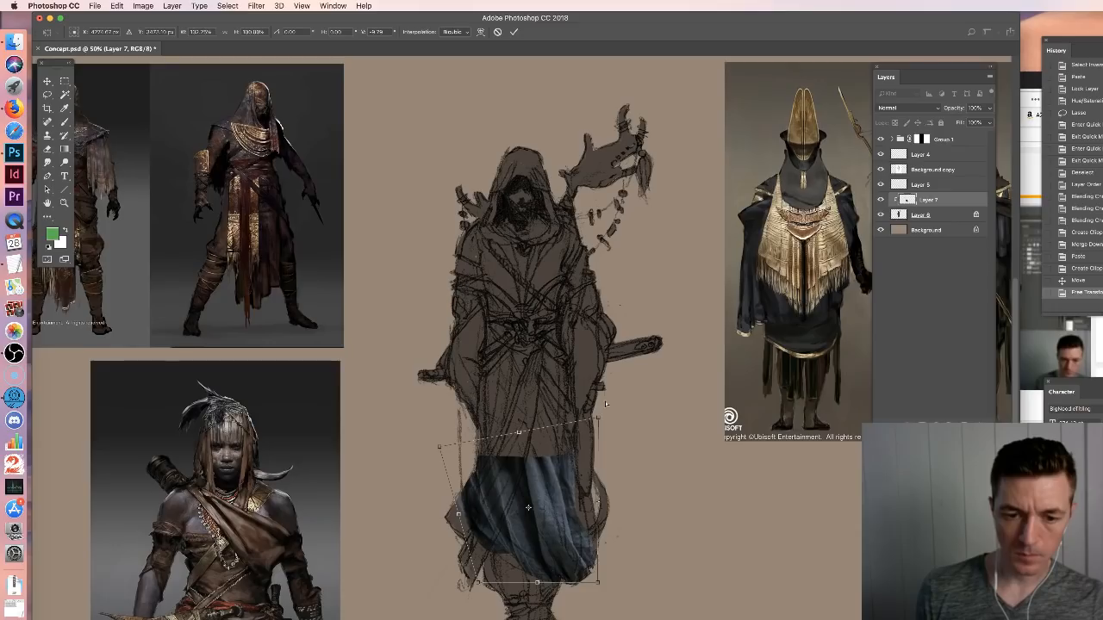
drag(598, 418, 631, 369)
drag(636, 326, 621, 316)
drag(573, 480, 569, 485)
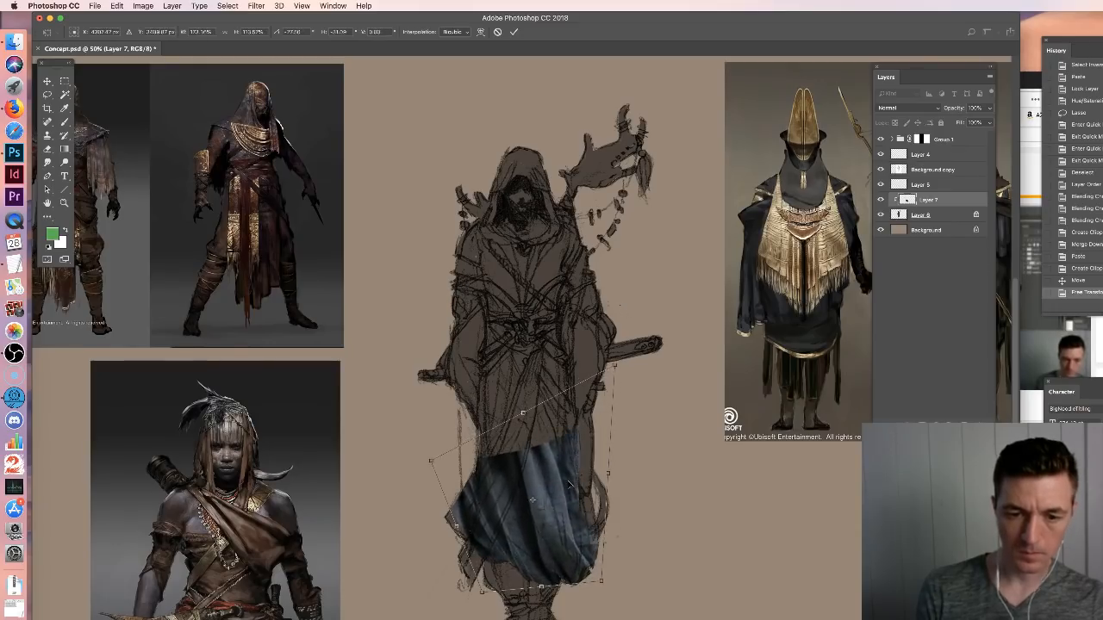
key(Return)
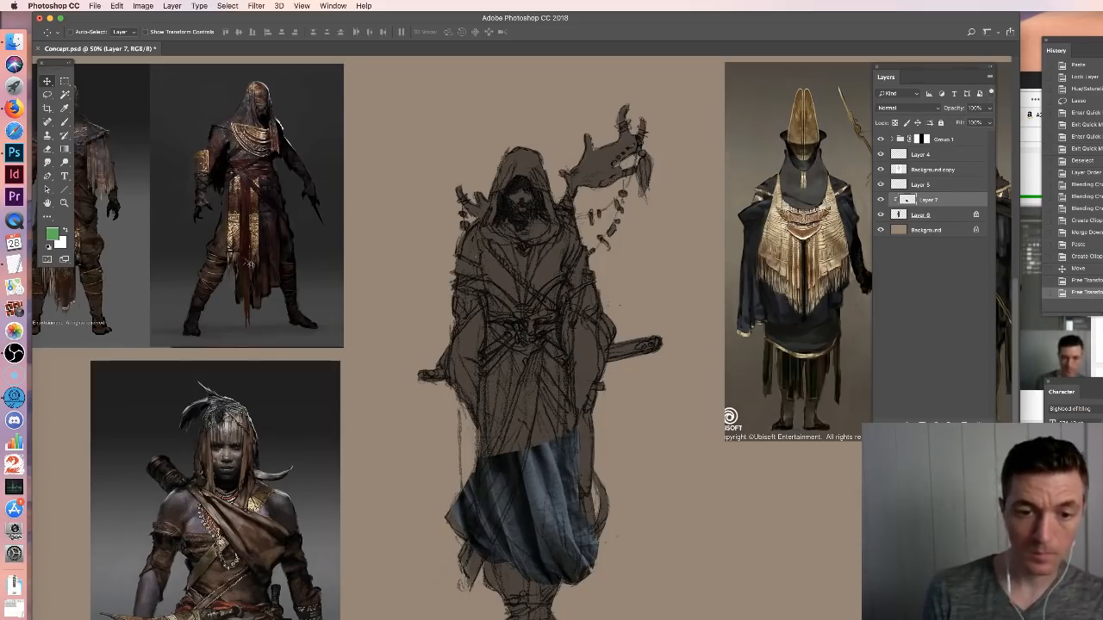
Brush colours sampled from the cloth above its upper edge, extending the blue folds up toward the waist on Layer 7
click(64, 123)
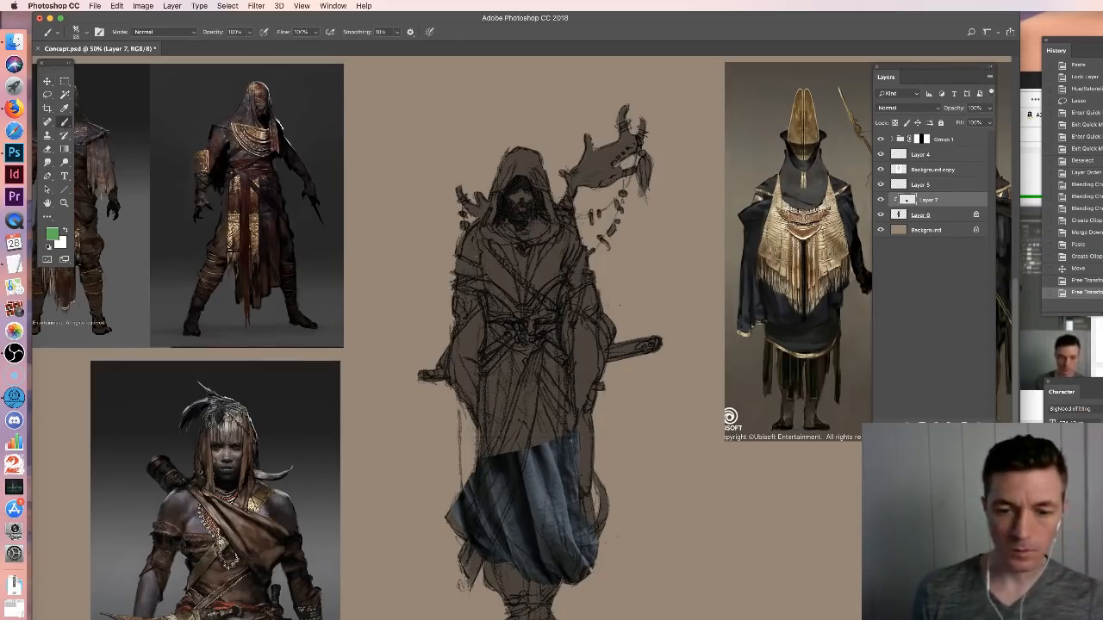
right_click(544, 379)
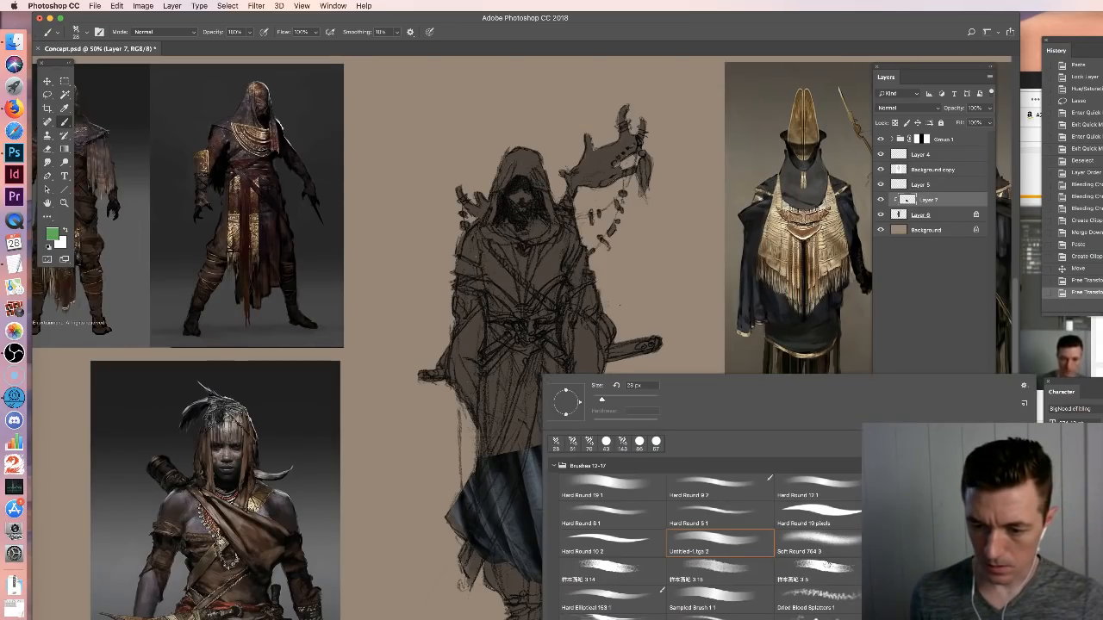
click(638, 364)
alt+click(552, 452)
mouse_move(556, 442)
mouse_down()
mouse_move(546, 405)
mouse_move(551, 416)
mouse_up()
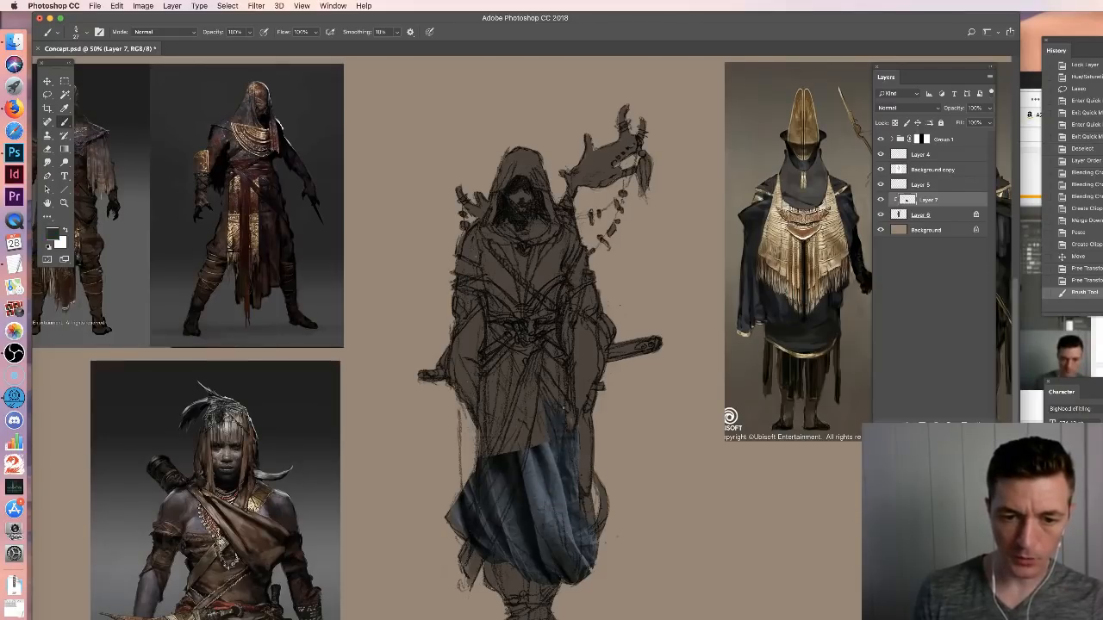
right_click(566, 379)
alt+click(541, 445)
drag(545, 444, 541, 403)
alt+click(554, 457)
mouse_move(550, 448)
mouse_down()
mouse_move(541, 409)
mouse_move(544, 444)
mouse_move(538, 417)
mouse_up()
alt+click(541, 457)
mouse_move(534, 457)
mouse_down()
mouse_move(536, 405)
mouse_move(536, 424)
mouse_up()
alt+click(556, 448)
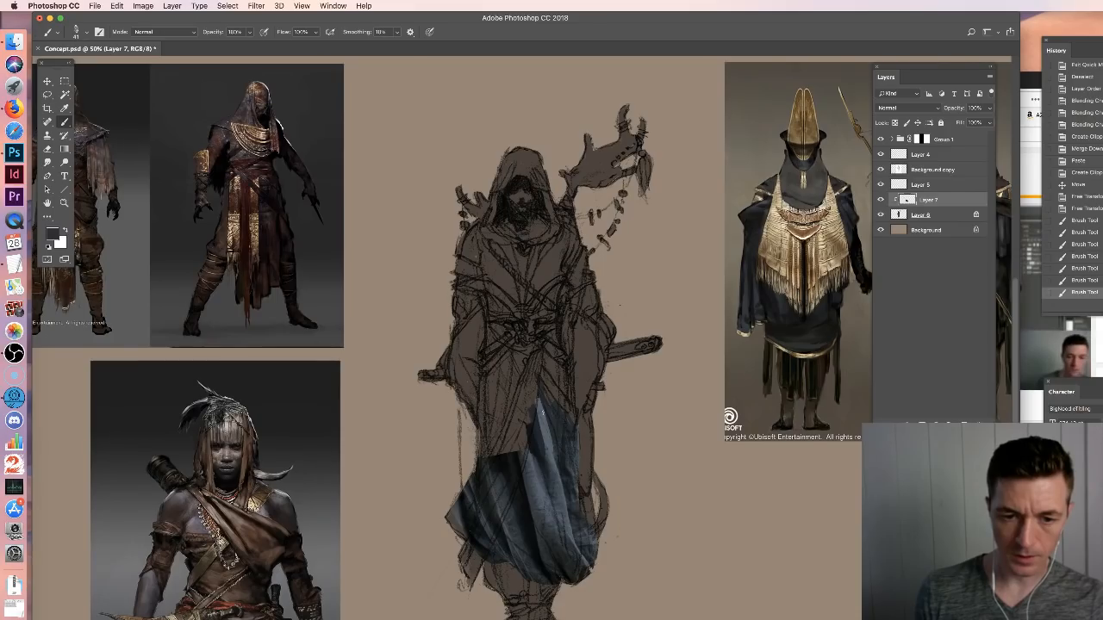
mouse_move(542, 412)
mouse_down()
mouse_move(539, 431)
mouse_move(568, 418)
mouse_up()
alt+click(561, 438)
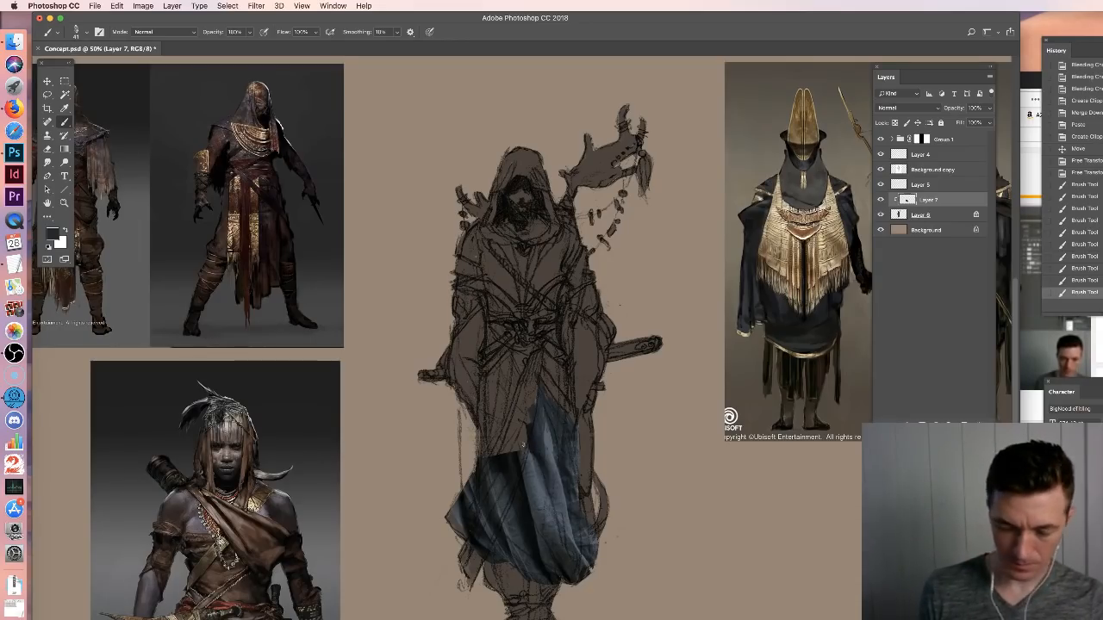
alt+click(529, 467)
drag(533, 460, 530, 445)
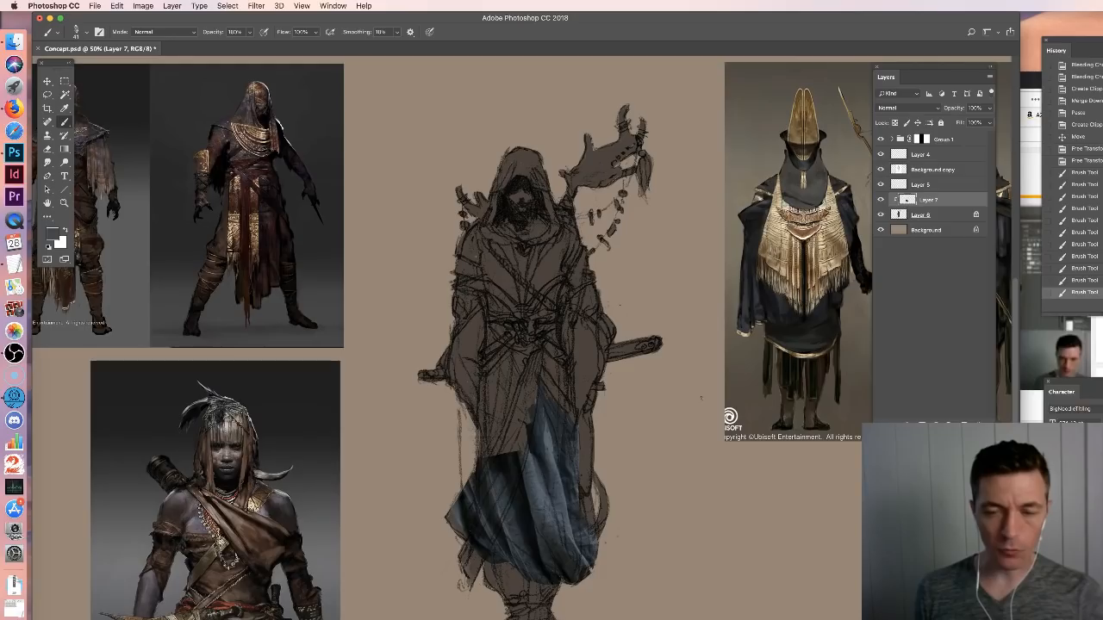
Toggle Layer 7 to compare, try the Overlay and Soft Light blend modes on it, and set it to Hard Light
click(880, 200)
click(881, 199)
click(905, 108)
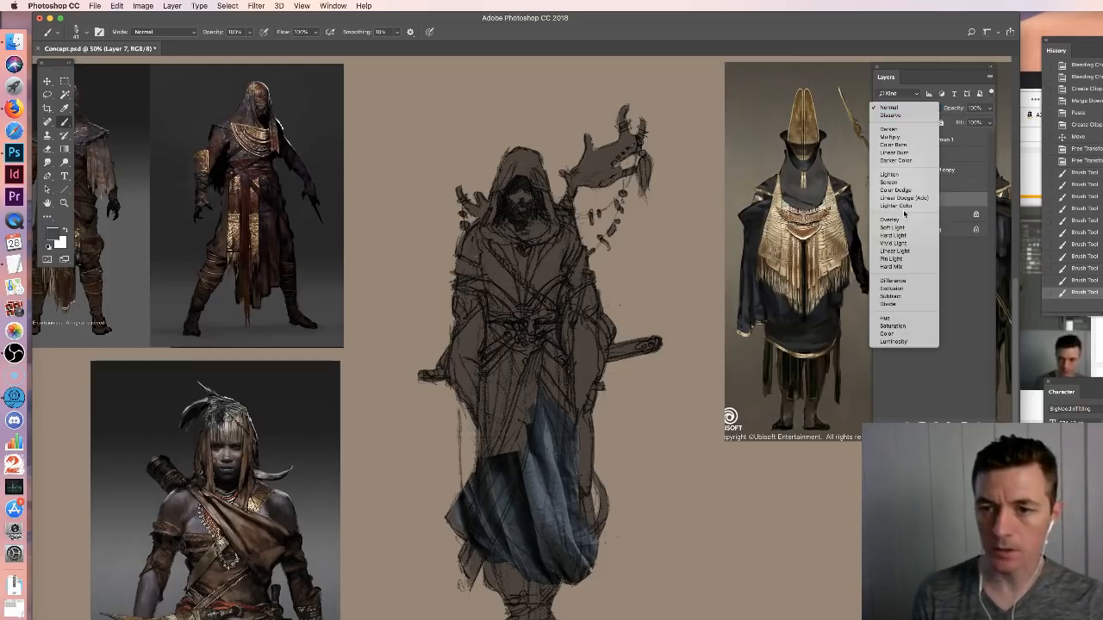
click(896, 219)
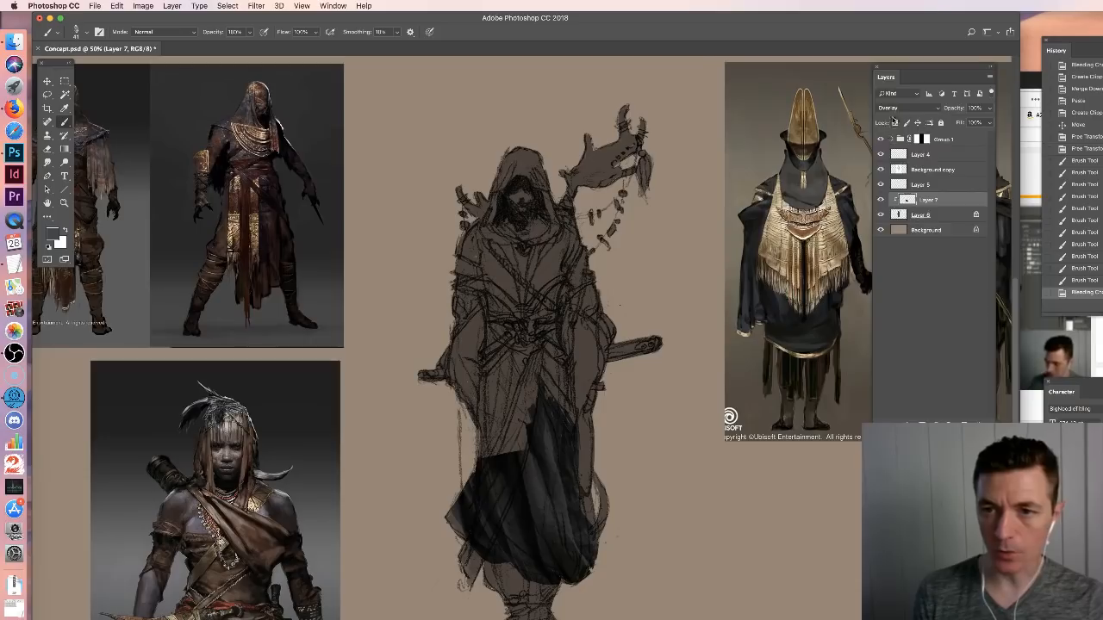
click(897, 108)
click(897, 118)
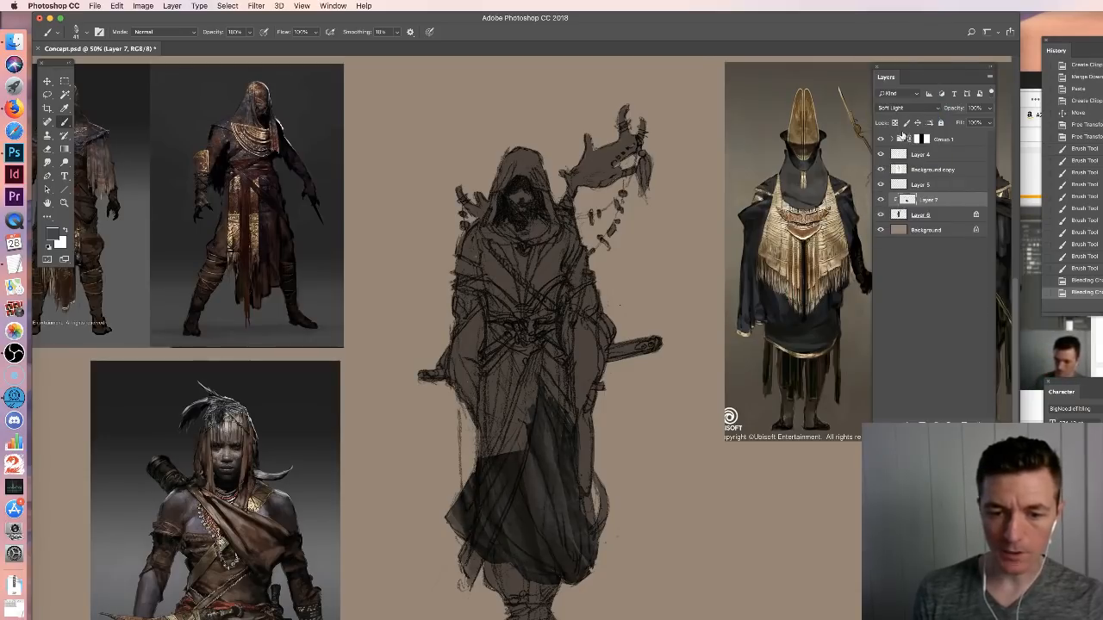
click(900, 110)
click(902, 120)
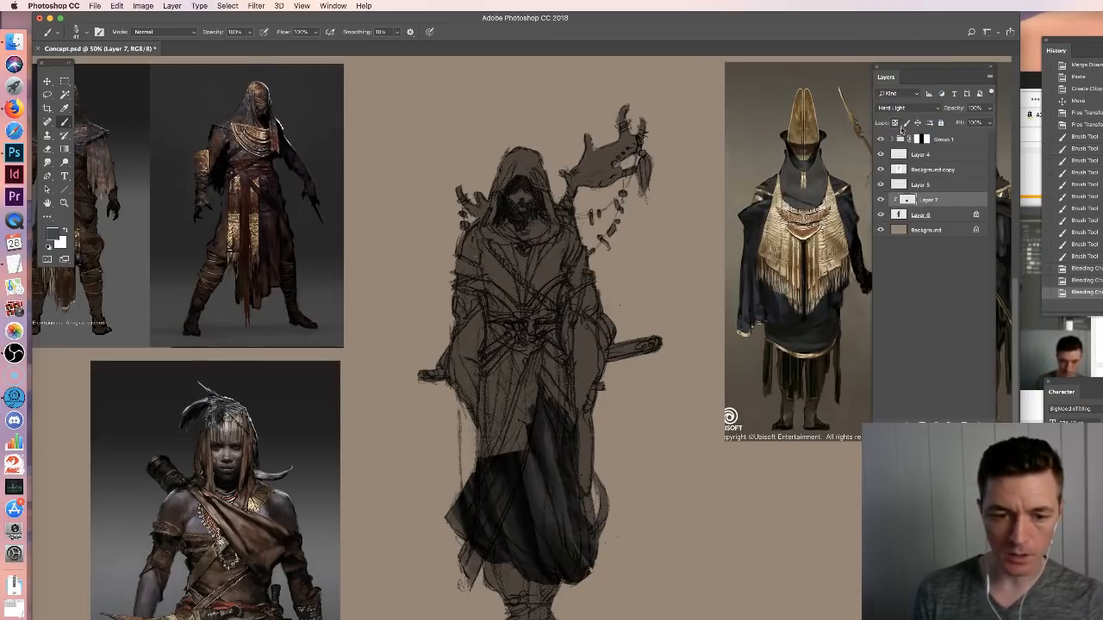
Try the Soft Light blend mode on Layer 7, then set it to Overlay and toggle the layer to compare
key(v)
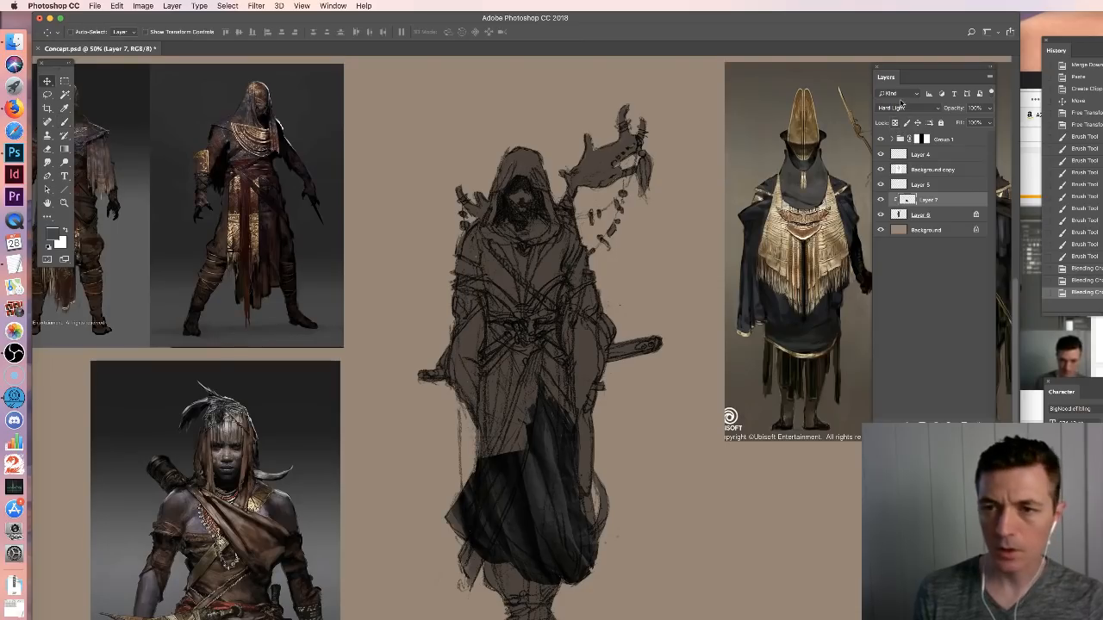
click(901, 105)
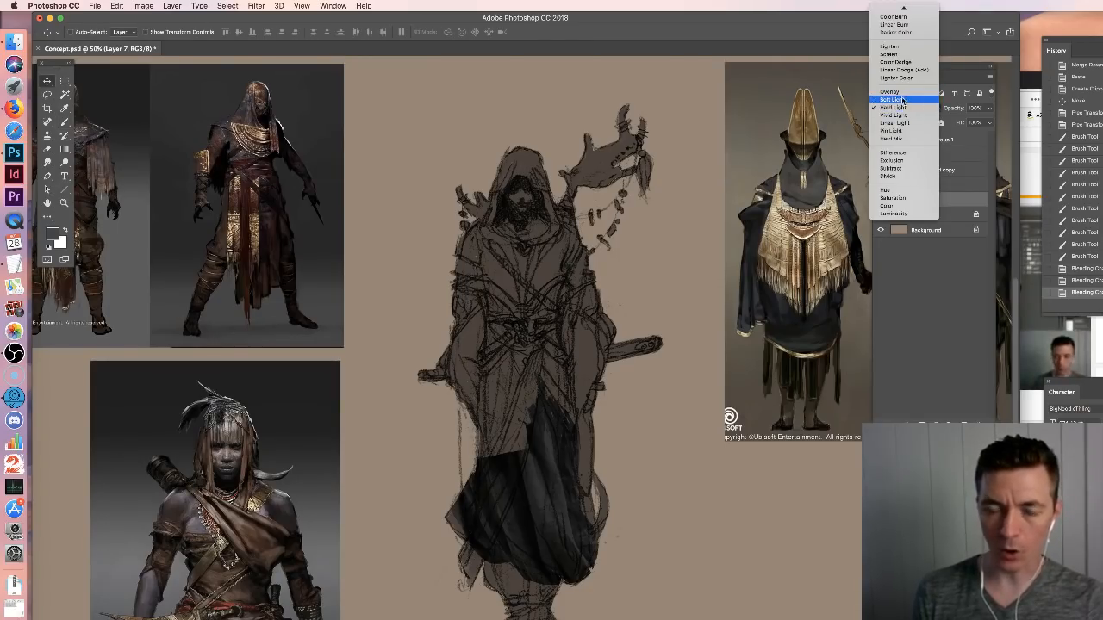
click(903, 101)
click(902, 107)
click(897, 97)
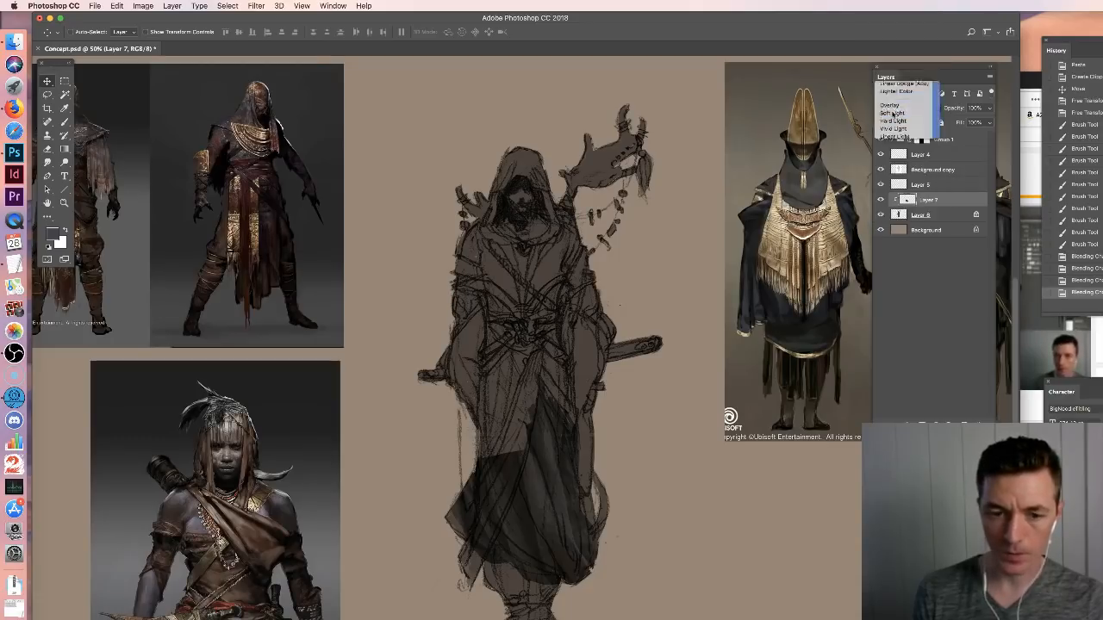
click(881, 200)
click(881, 200)
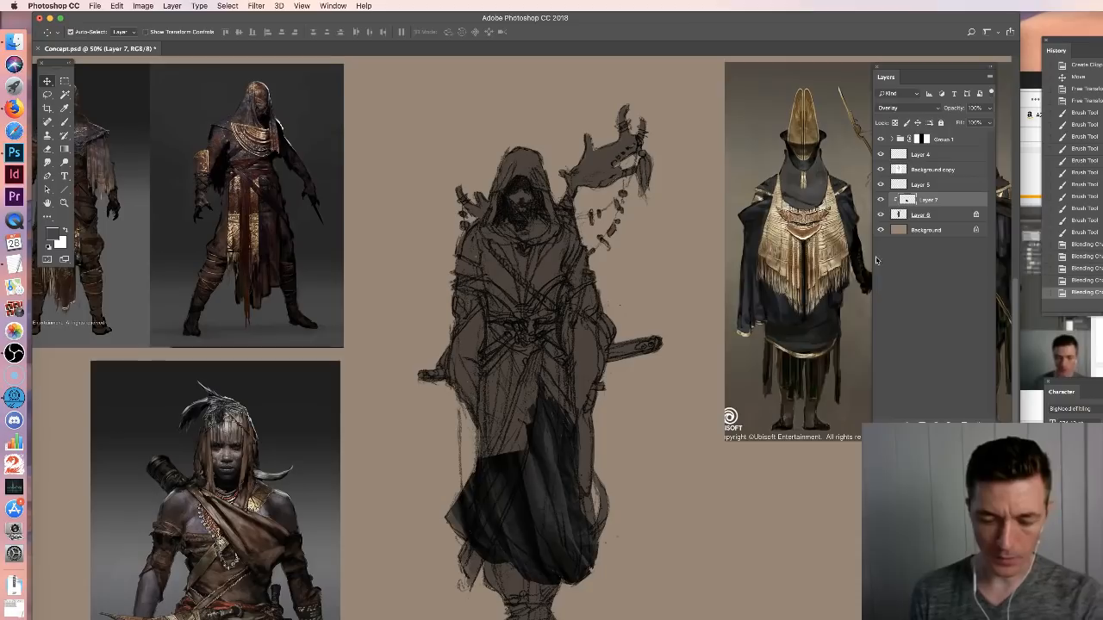
Adjust Layer 7's Hue/Saturation to saturation +62 and lightness +22, and compare the figure with and without the layer
key(super+u)
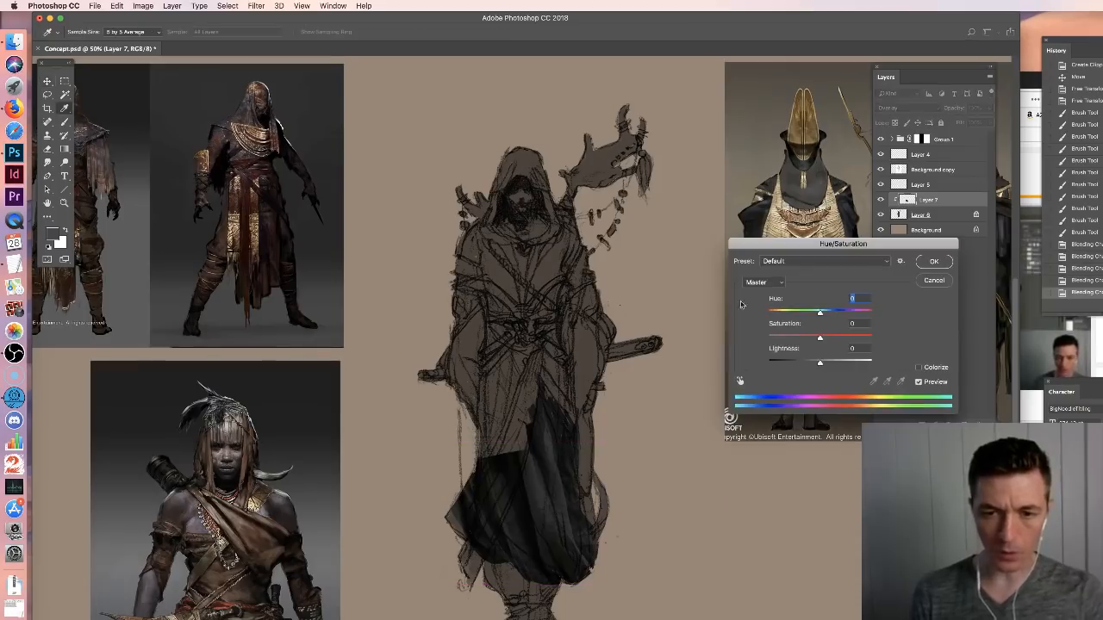
click(830, 362)
drag(820, 338, 851, 345)
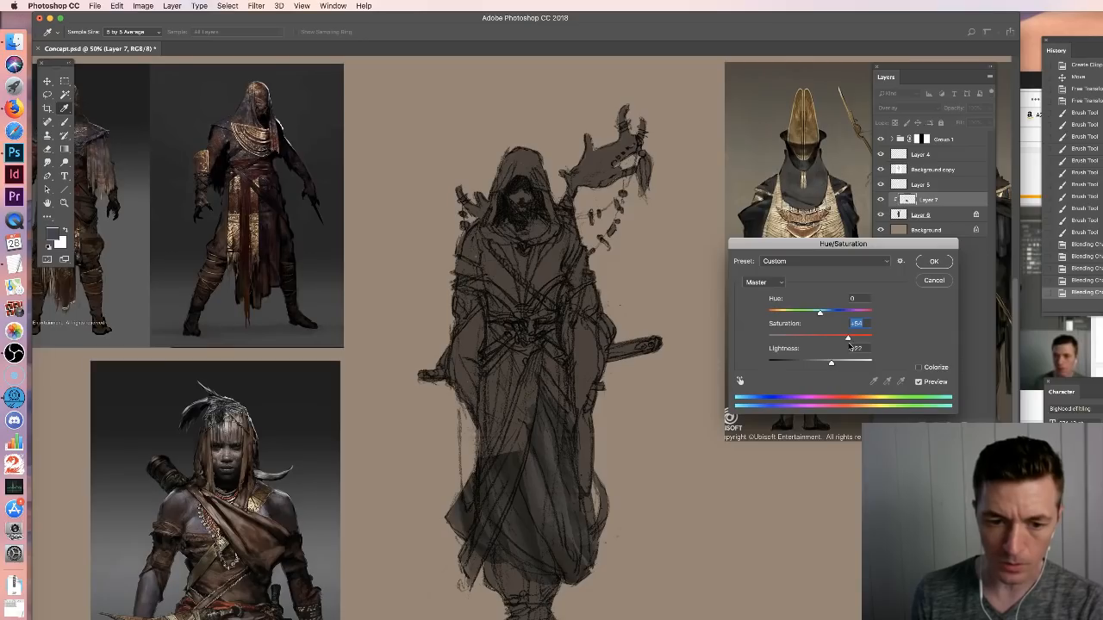
drag(850, 348, 852, 346)
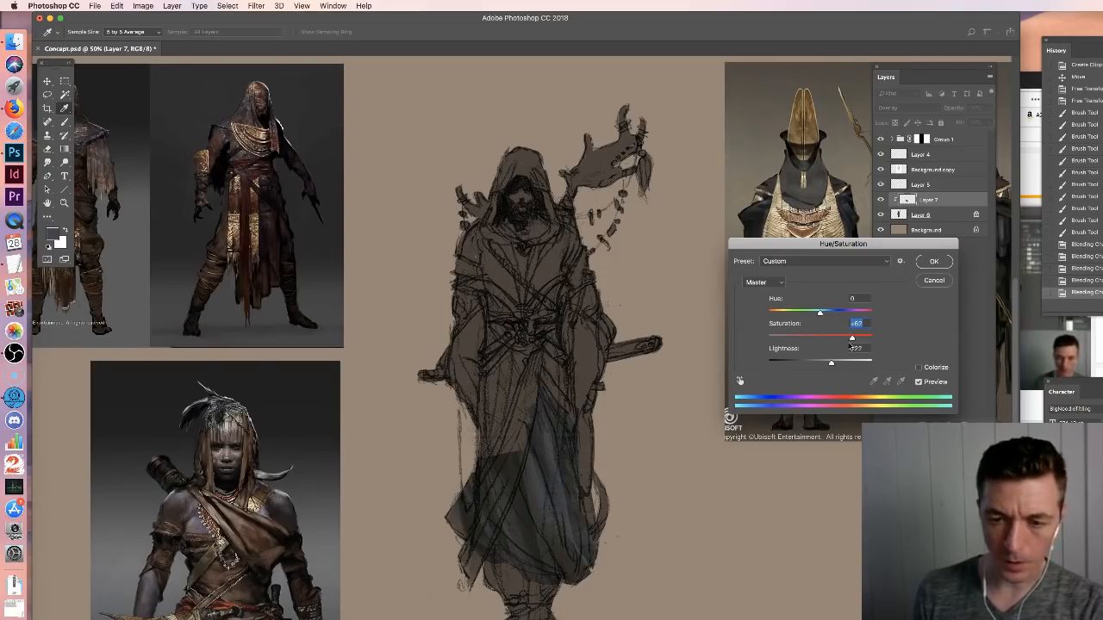
click(919, 263)
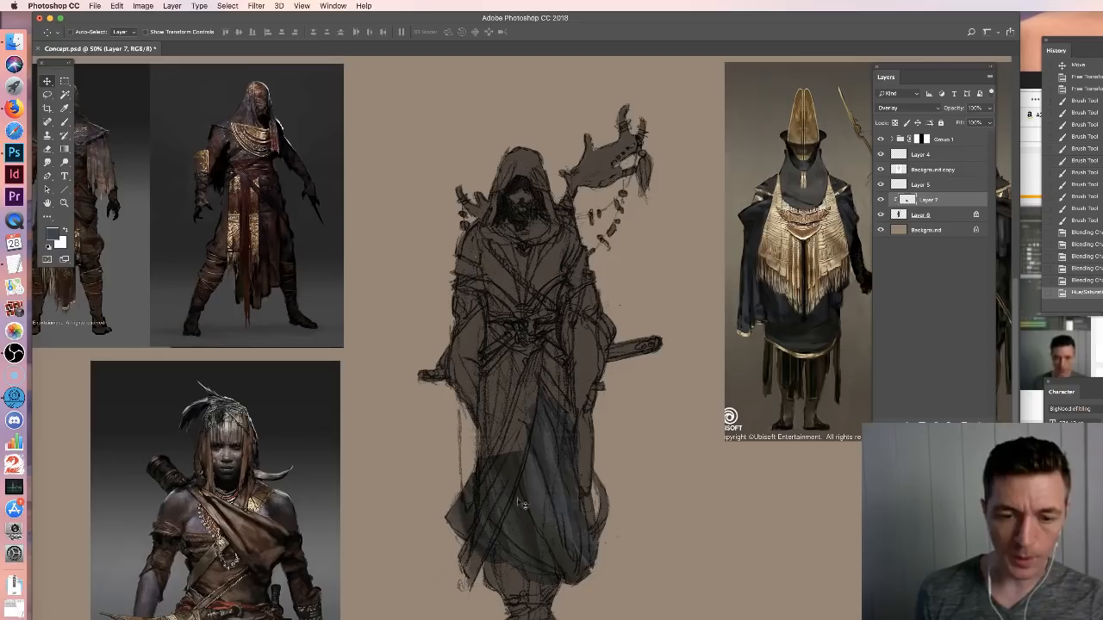
click(879, 200)
click(880, 200)
click(880, 200)
click(879, 205)
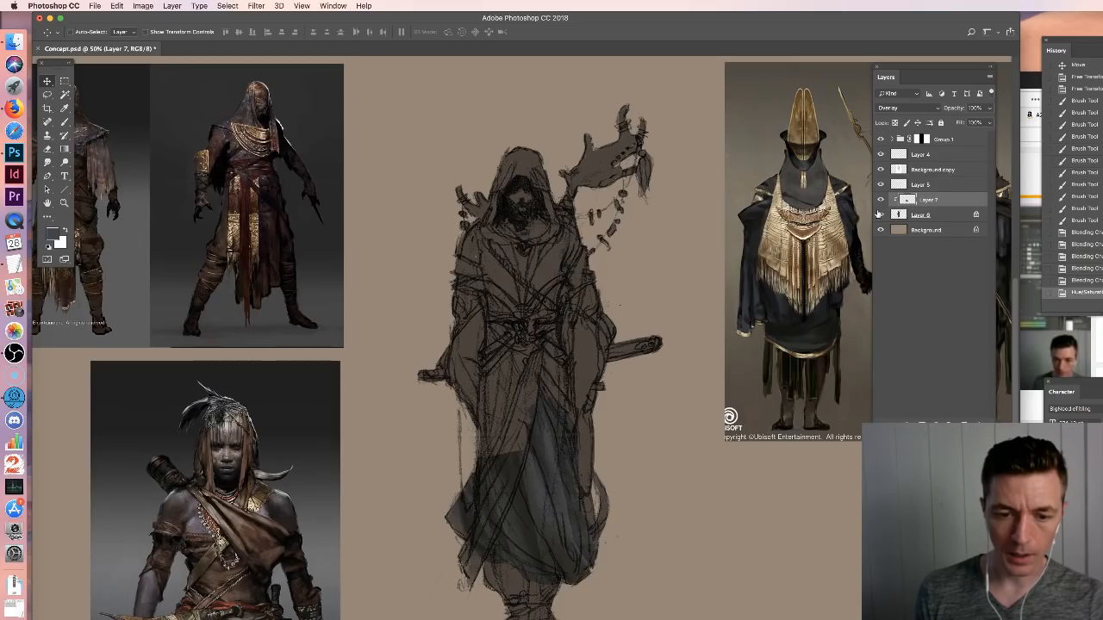
Duplicate Layer 7 and move the copy up so its blue folds reach the figure's waist
key(super+j)
click(880, 200)
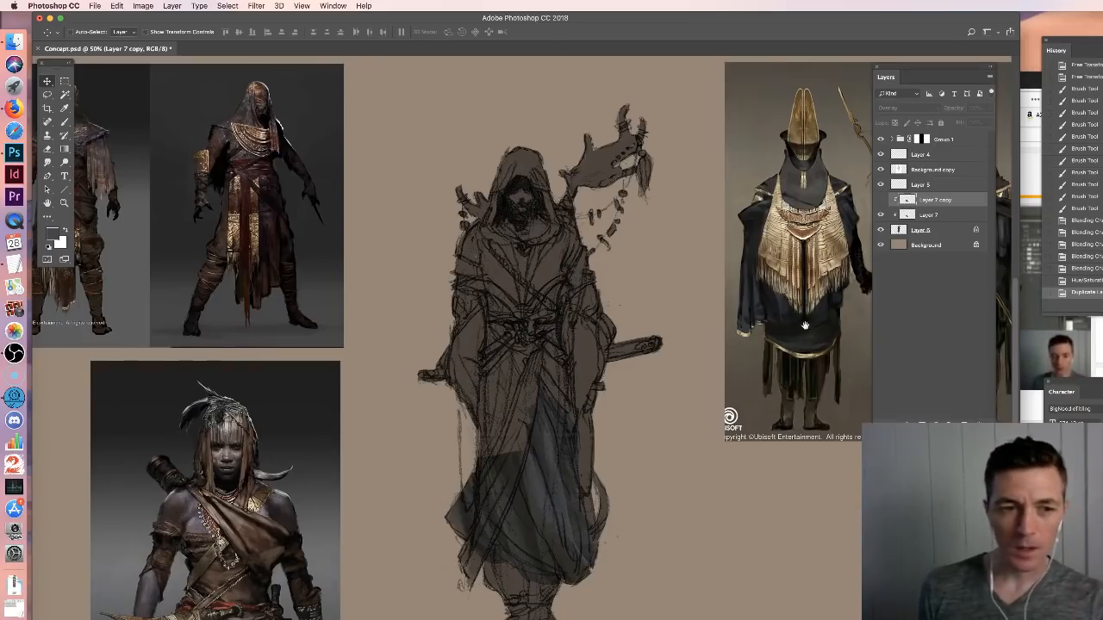
scroll(800, 334, right, 5)
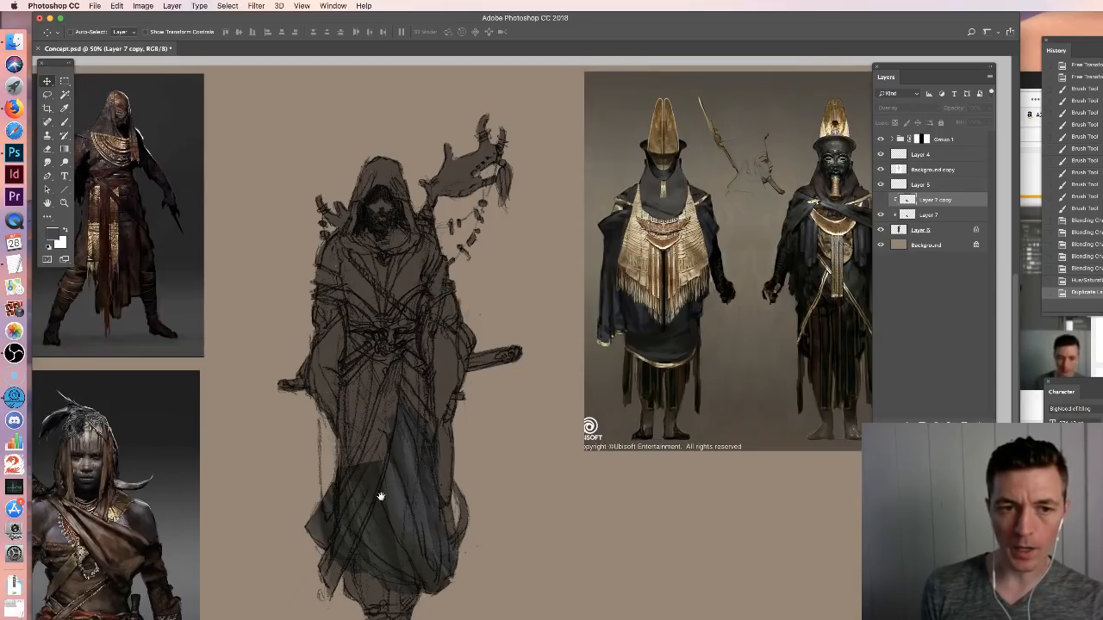
scroll(380, 496, left, 5)
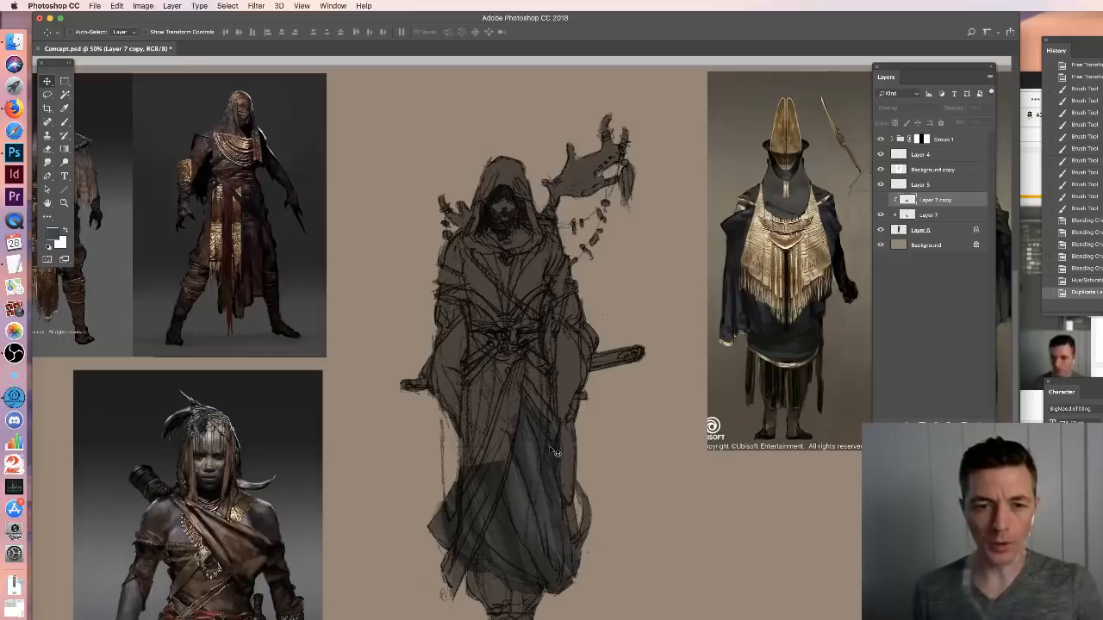
scroll(253, 217, left, 4)
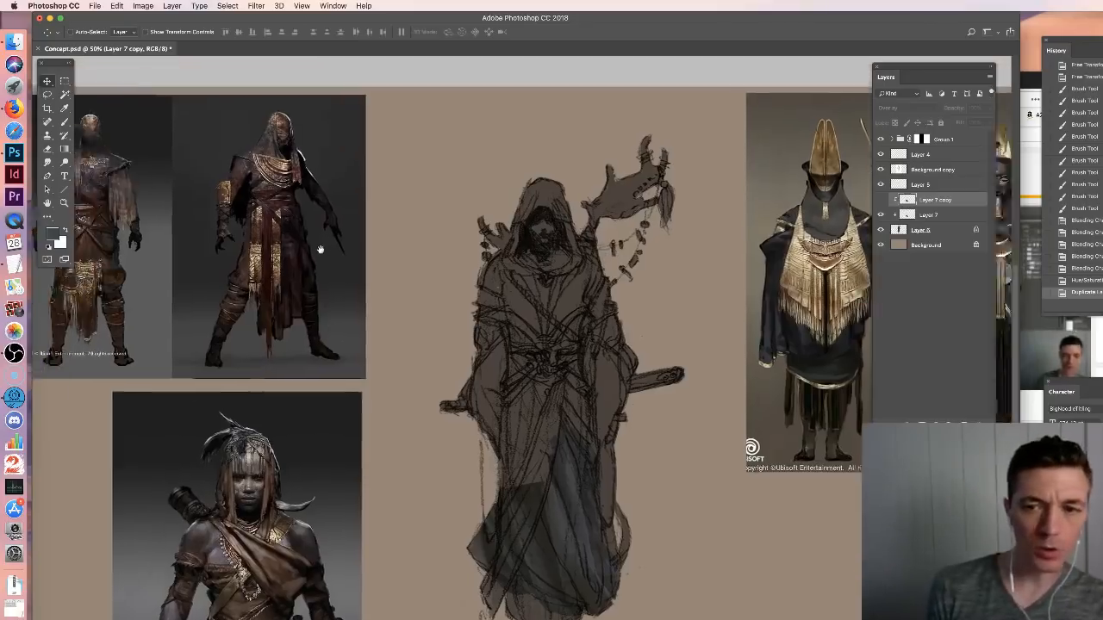
scroll(688, 249, right, 5)
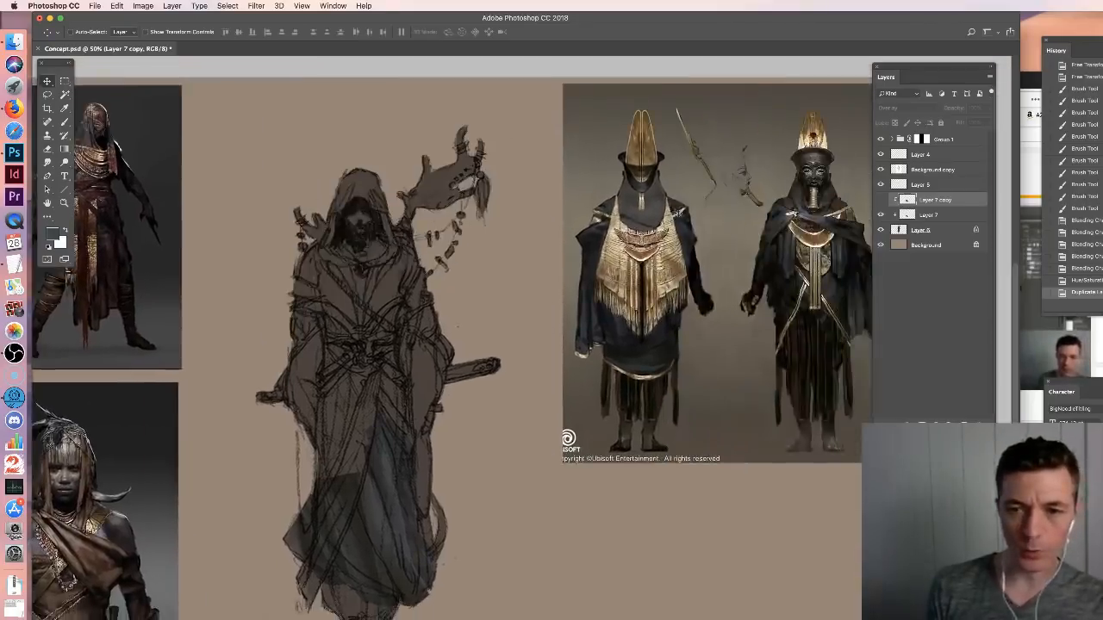
scroll(643, 305, left, 3)
scroll(644, 305, left, 4)
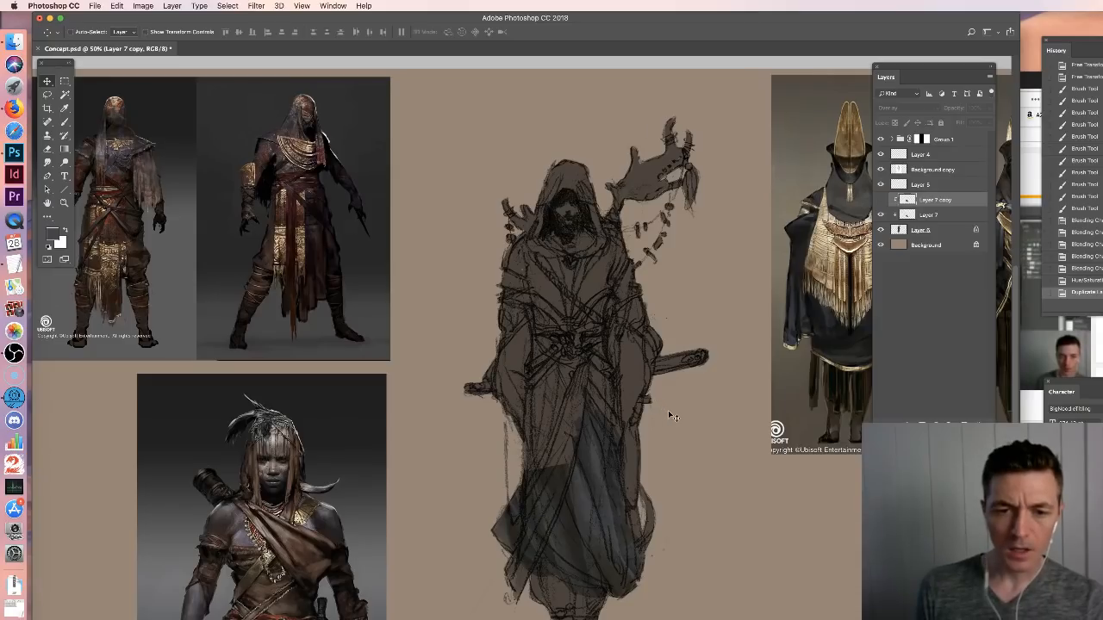
click(879, 201)
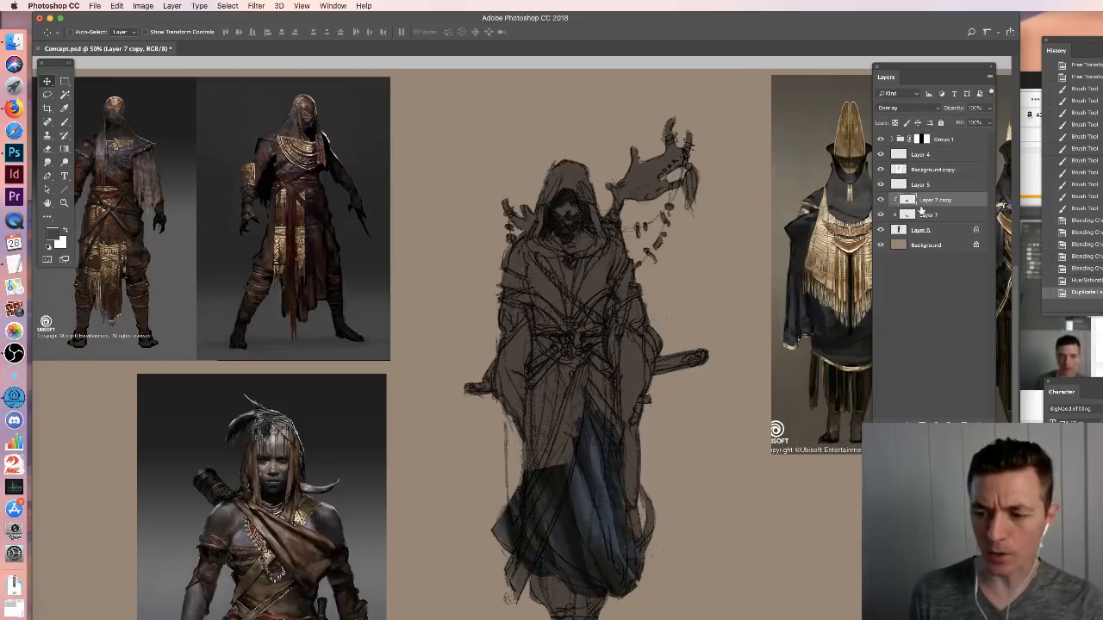
mouse_move(573, 472)
mouse_down()
mouse_move(572, 388)
mouse_move(583, 394)
mouse_up()
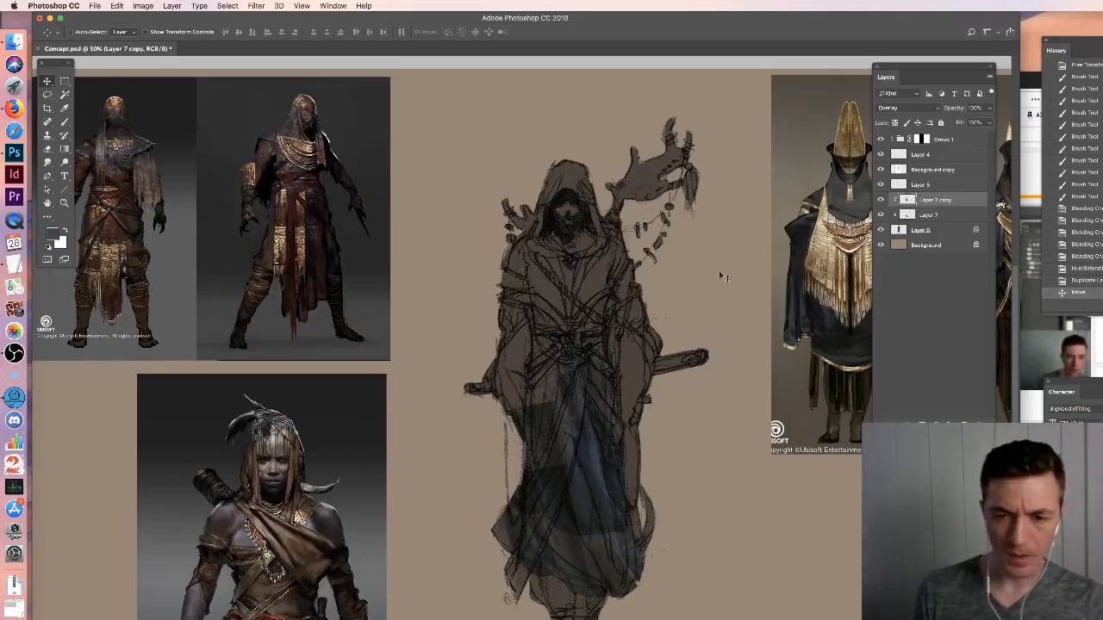
Hide Layer 7 copy and erase the cloth on Layer 7 that spills over the robe's left front flap
click(879, 200)
click(931, 214)
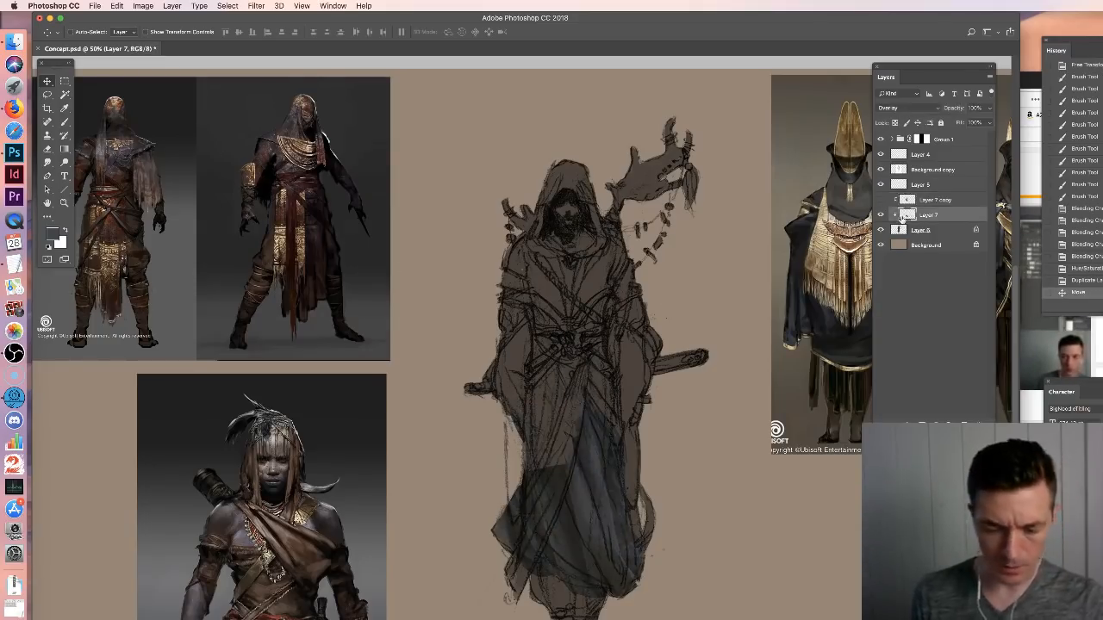
key(w)
key(b)
right_click(559, 465)
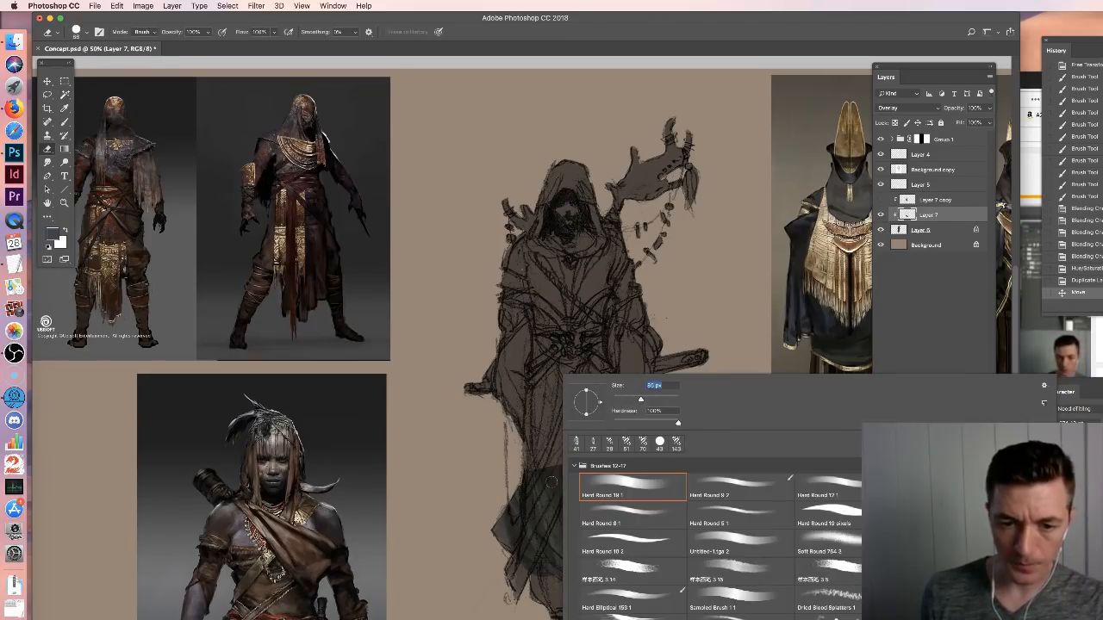
mouse_move(552, 483)
mouse_down()
mouse_move(525, 556)
mouse_move(550, 487)
mouse_up()
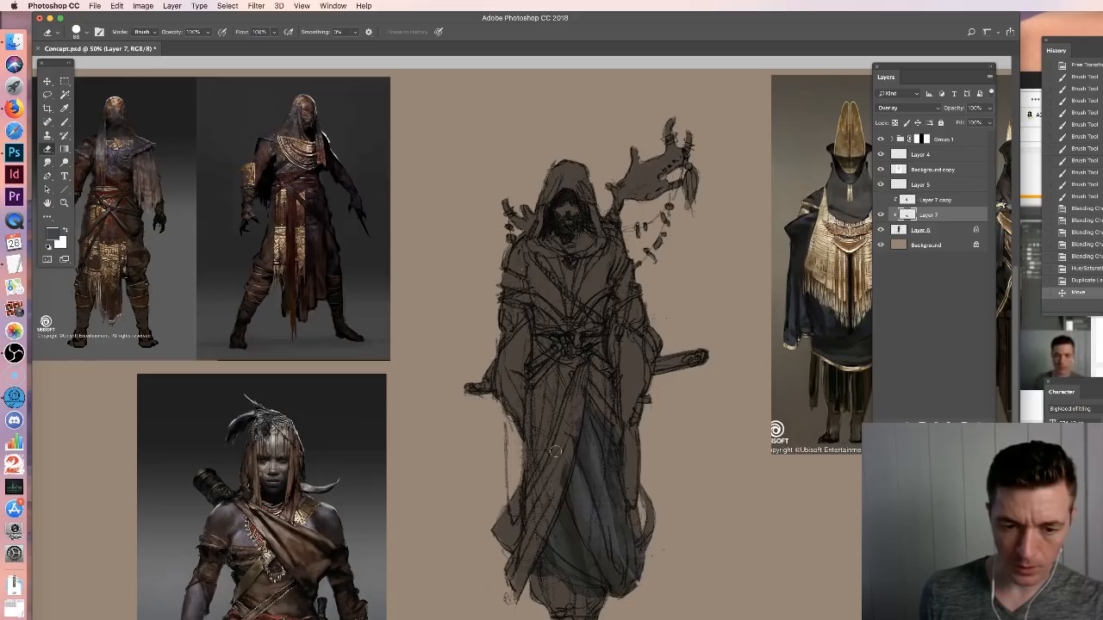
drag(550, 514, 556, 500)
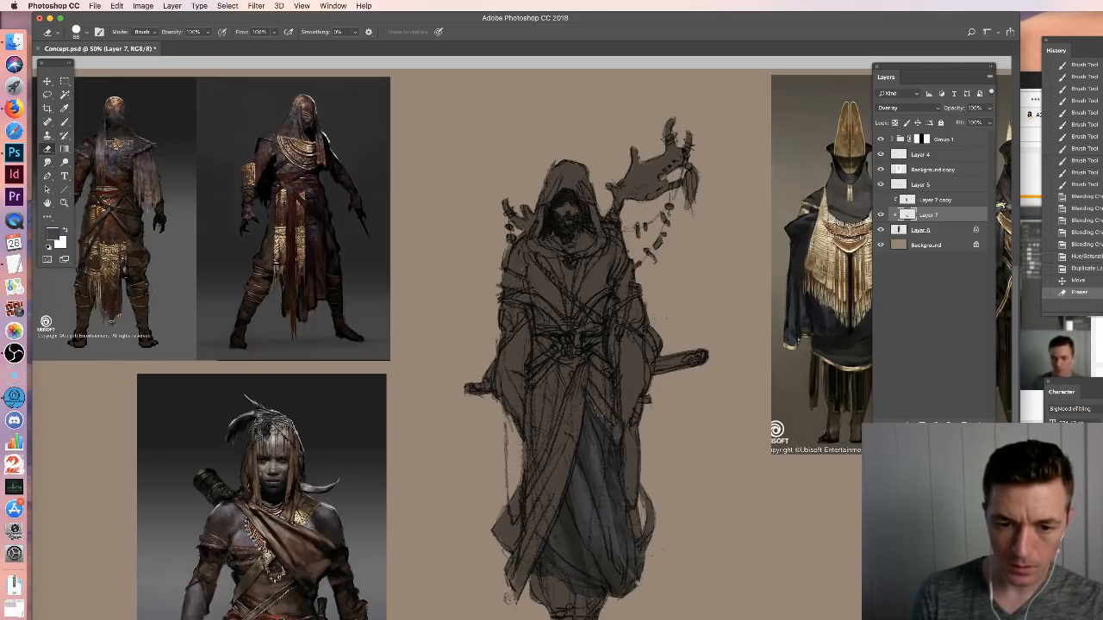
Erase the excess cloth on Layer 7 along the right edge of the robe's opening
drag(615, 427, 622, 450)
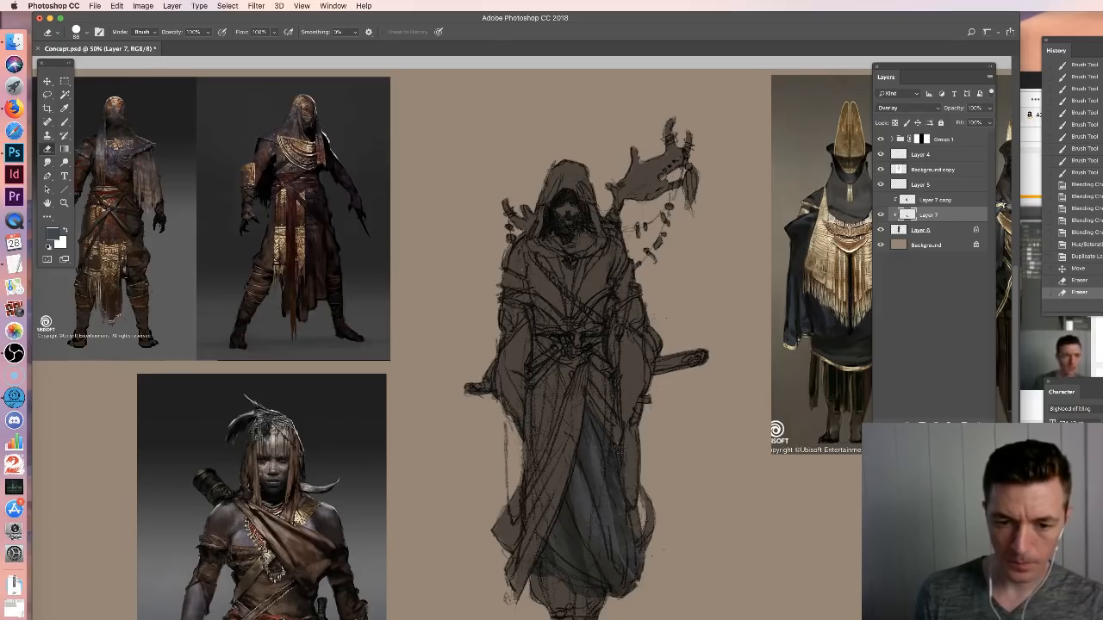
mouse_move(633, 488)
mouse_down()
mouse_move(641, 522)
mouse_move(629, 496)
mouse_up()
drag(614, 450, 617, 465)
key(b)
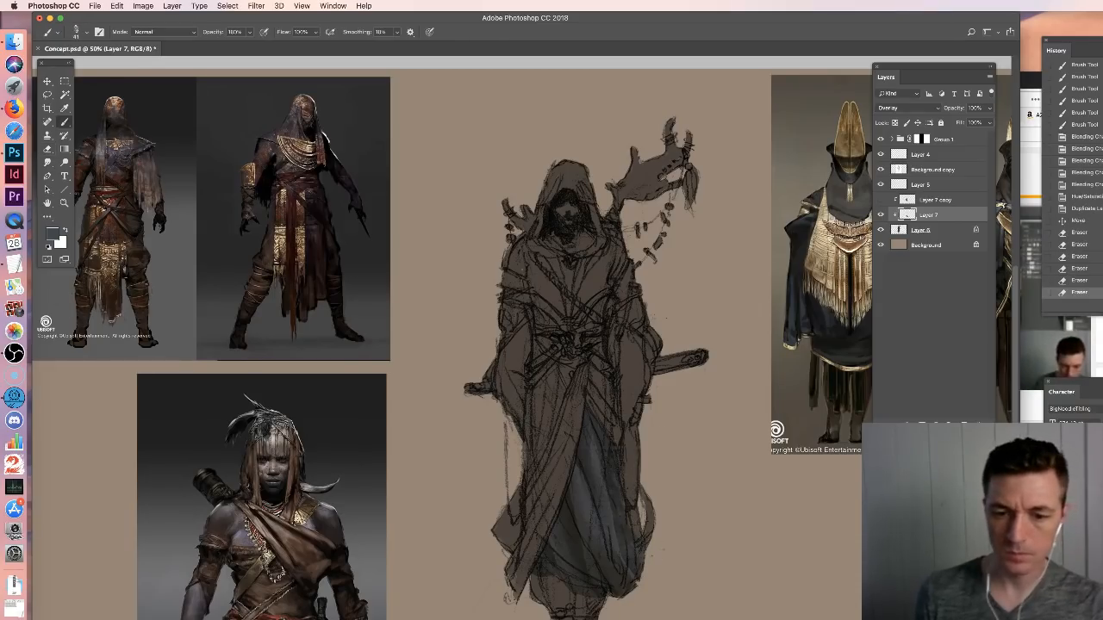
Hide the Background copy sketch layer and make Layer 7 copy visible again
click(921, 172)
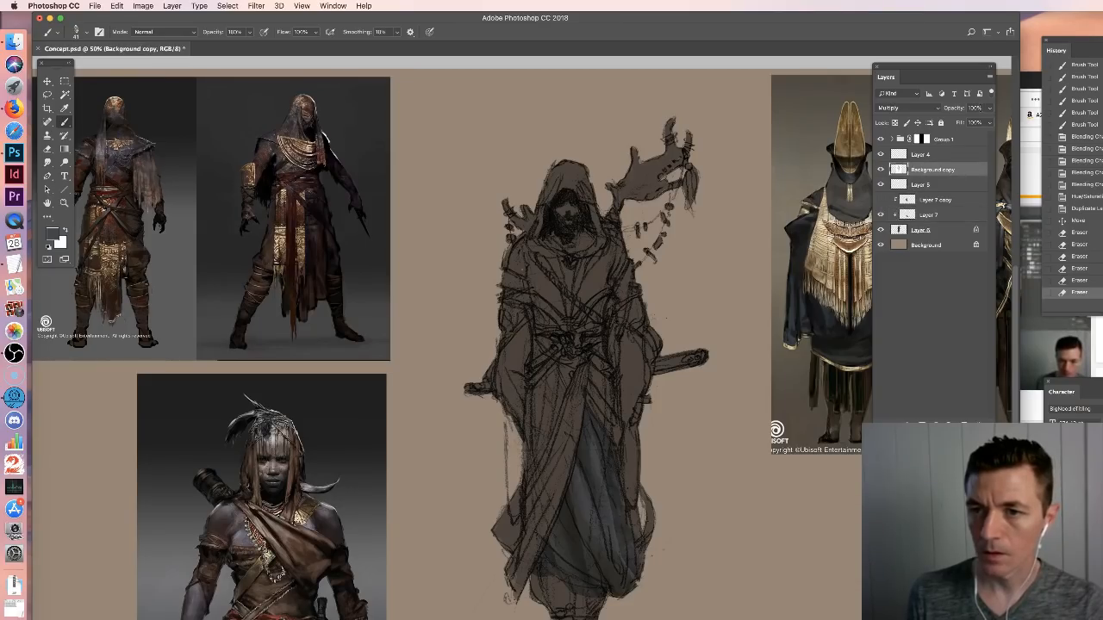
click(881, 168)
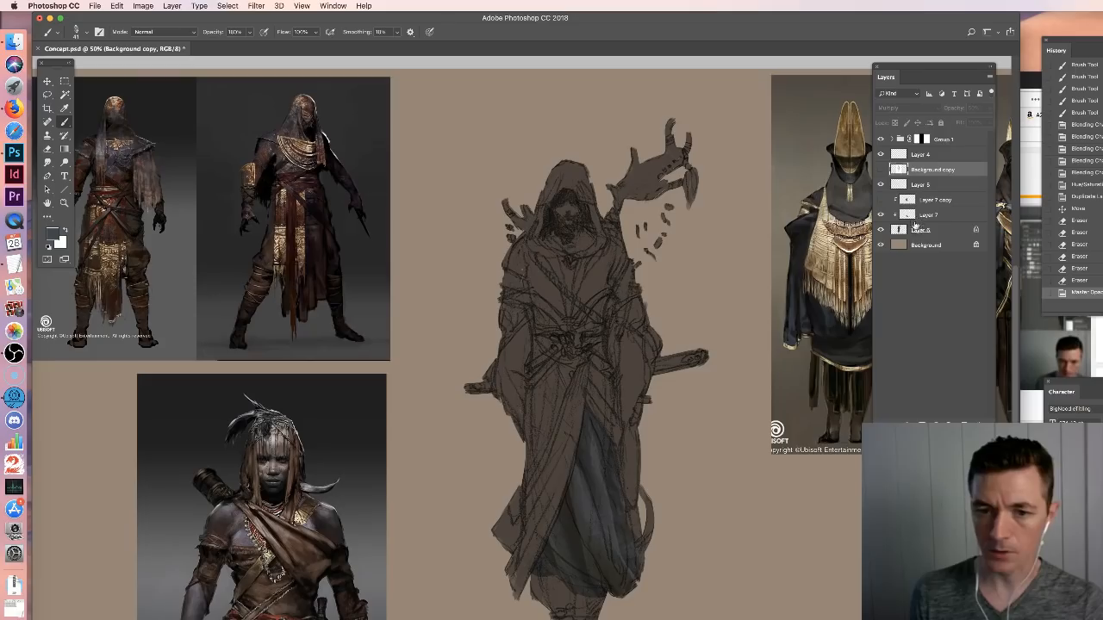
click(935, 199)
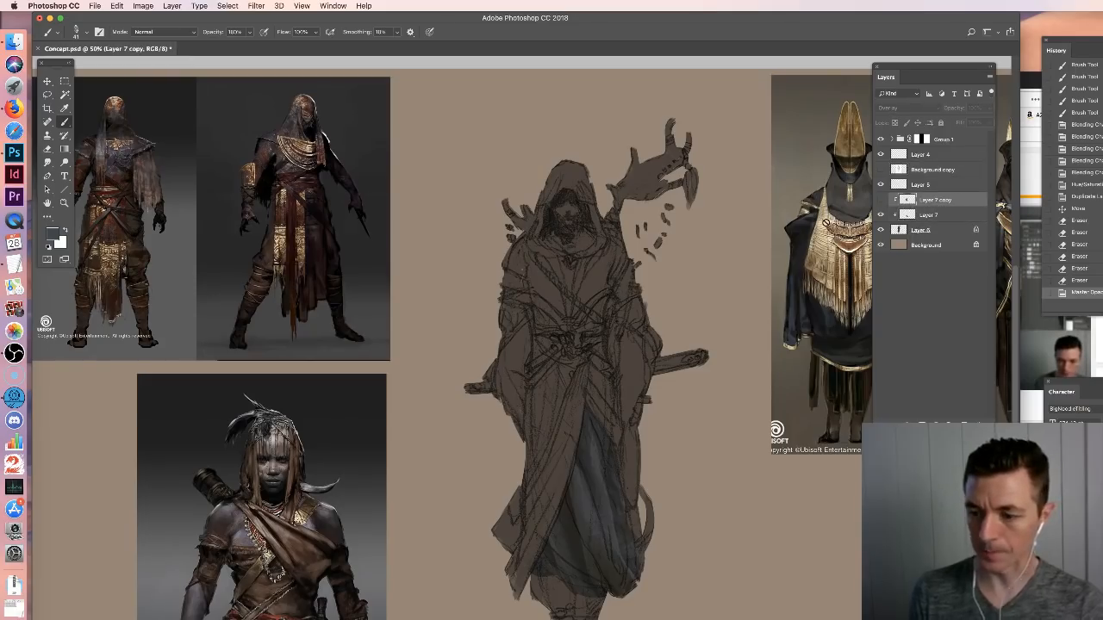
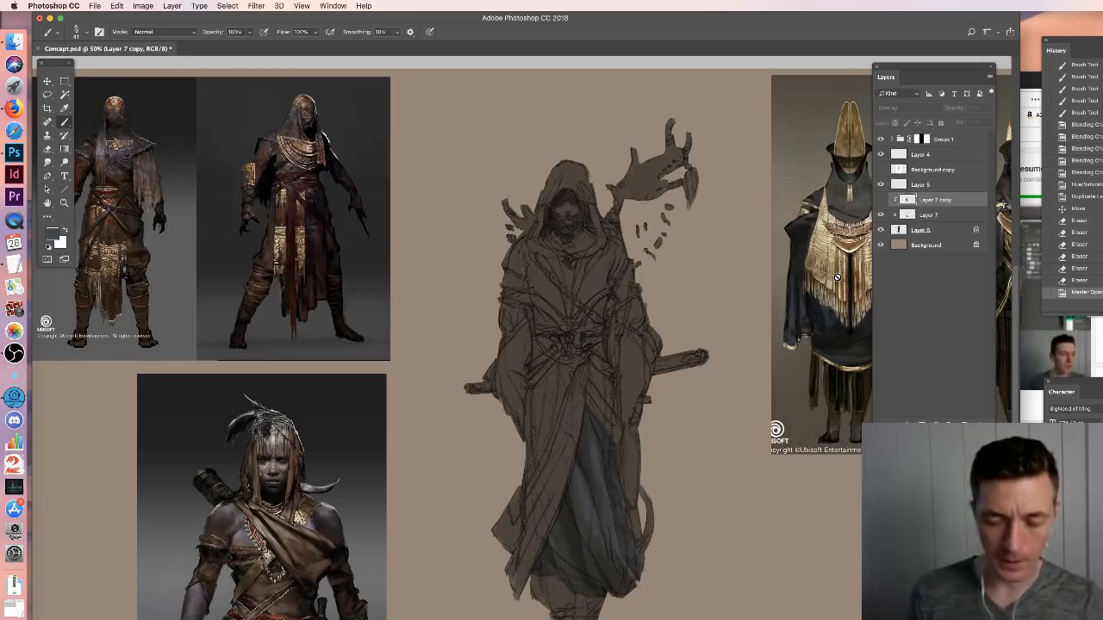
click(880, 199)
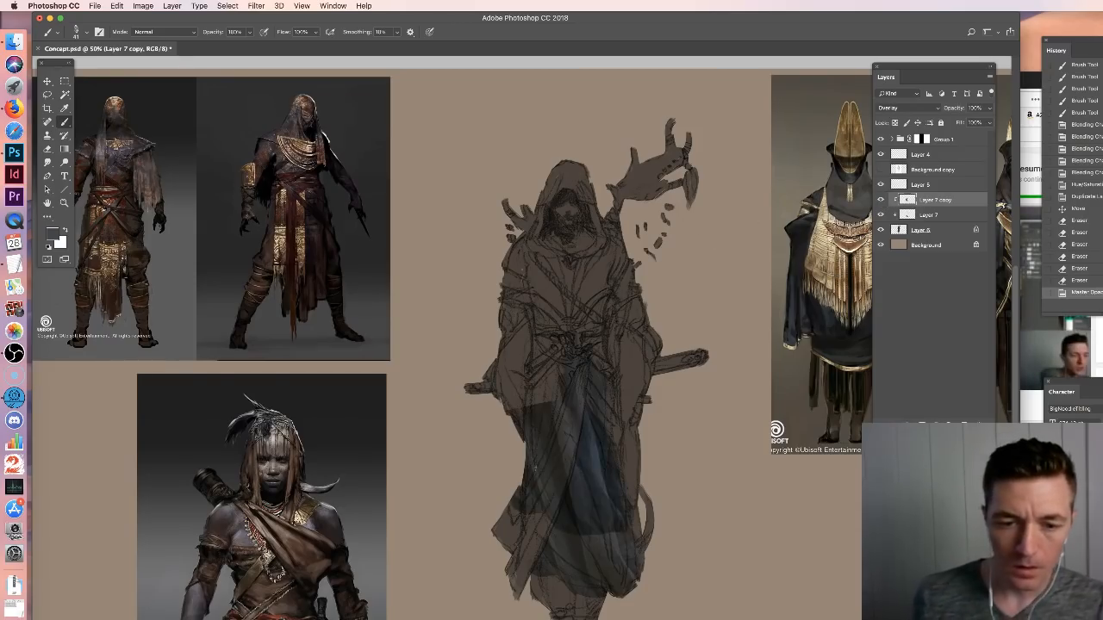
Flip Layer 7 copy horizontally and move it down over the lower robe, leaving the layer hidden
click(117, 6)
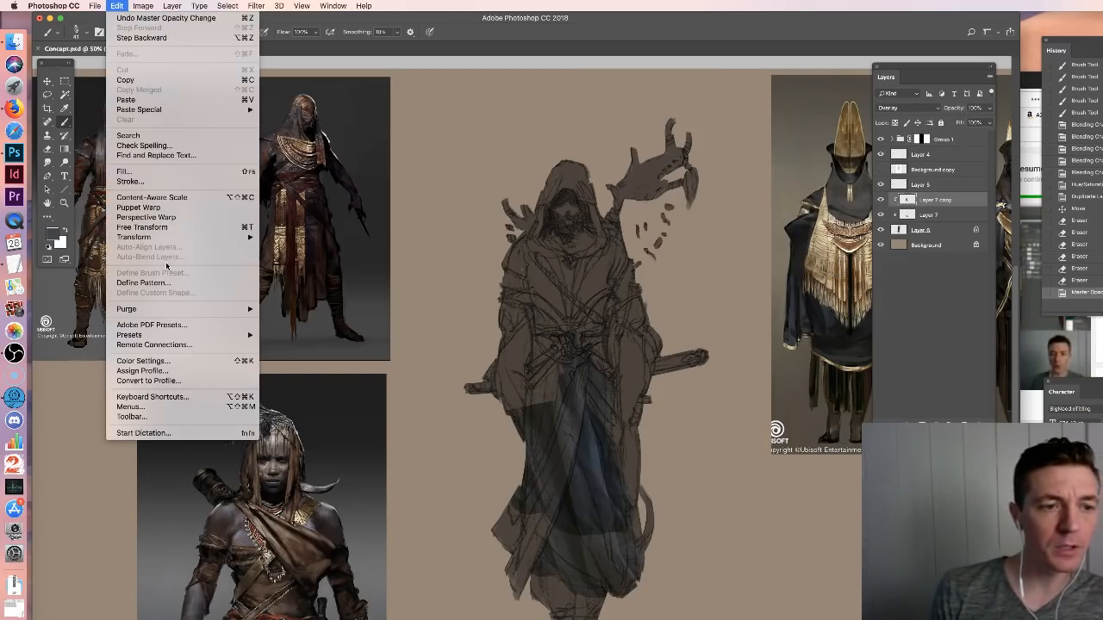
mouse_move(167, 236)
click(293, 354)
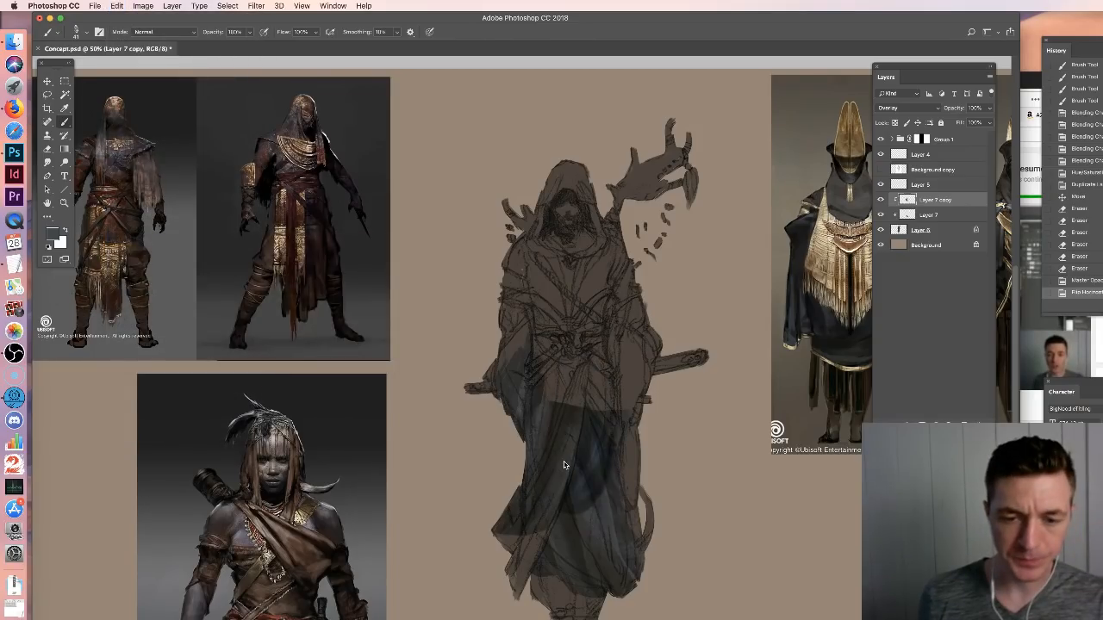
key(ctrl+t)
drag(632, 433, 570, 489)
key(Return)
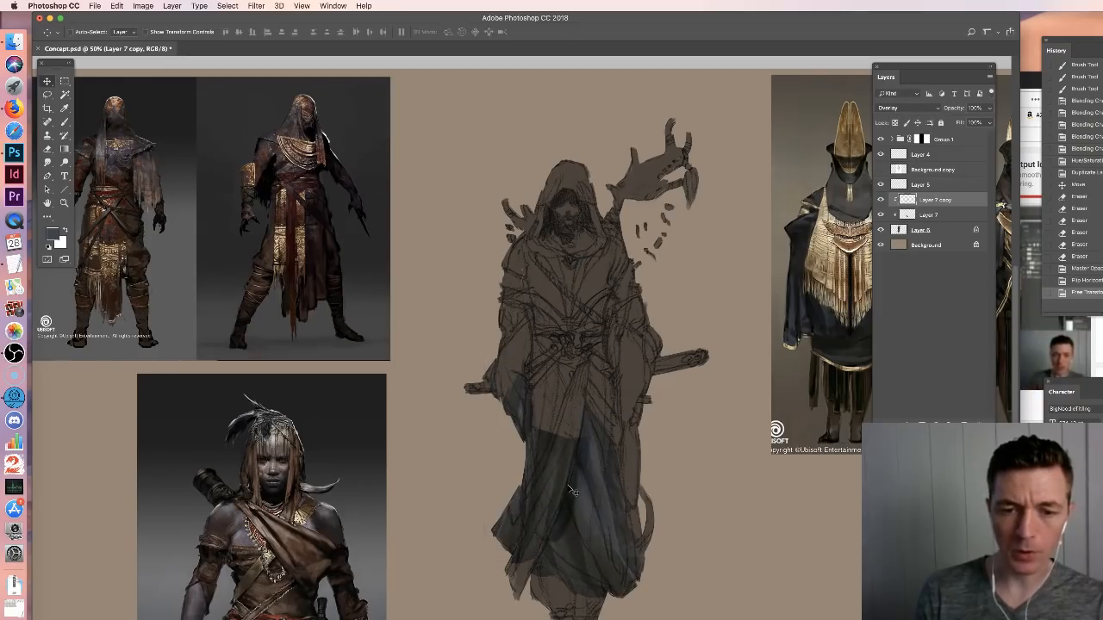
click(880, 199)
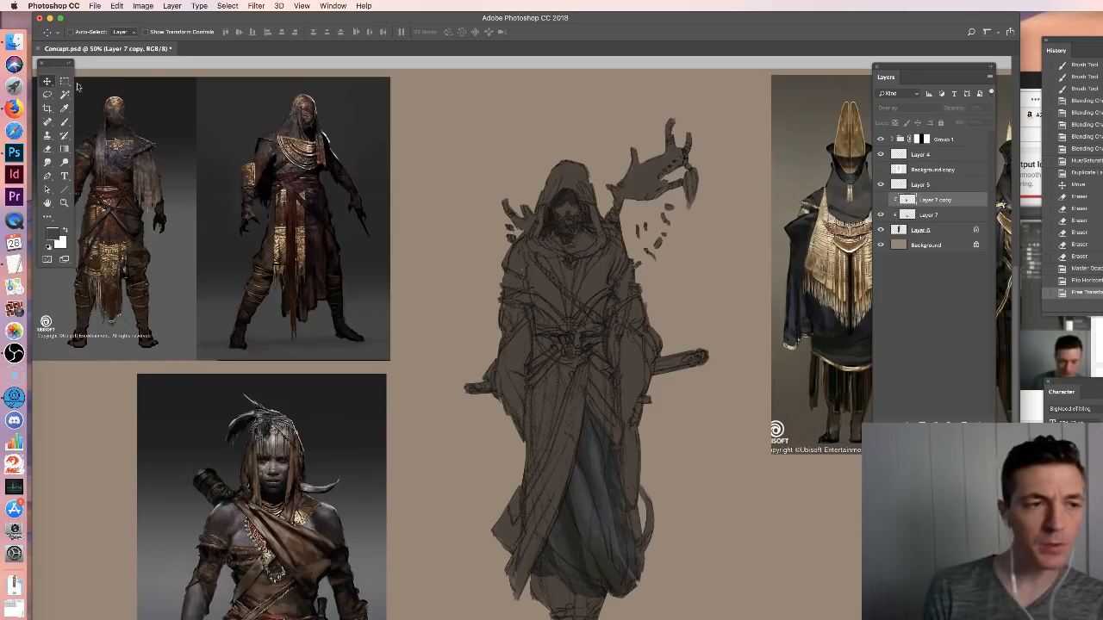
Switch to Finder and preview Medieval Infantry (9).png, Medieval Infantry (2).png and Medieval Infantry (10).png as possible photo sources
click(14, 42)
scroll(593, 264, up, 5)
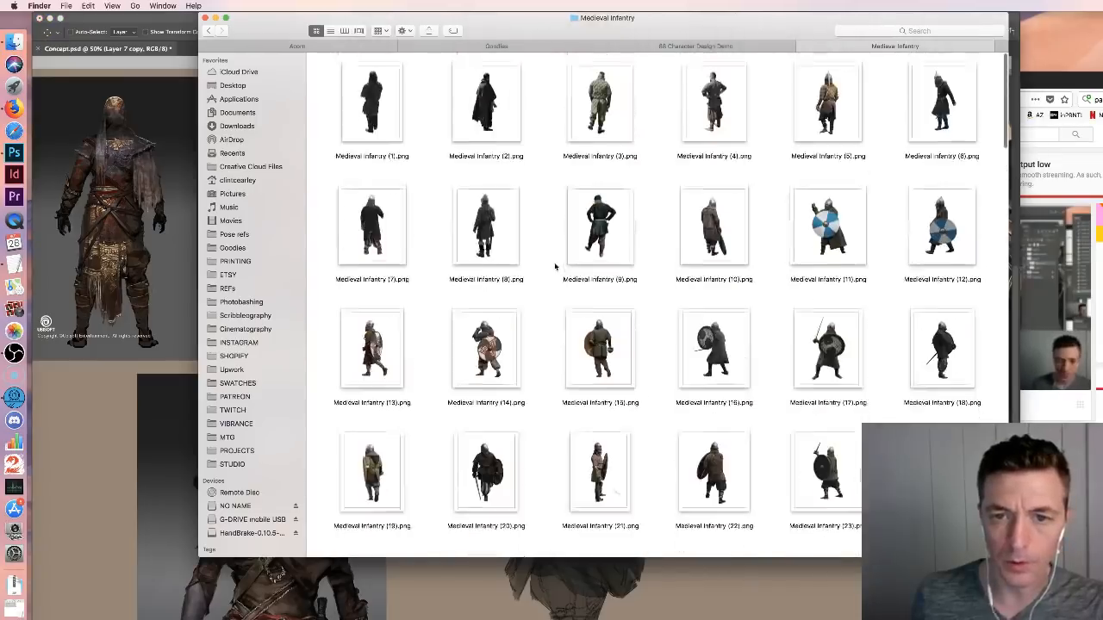
click(593, 259)
key(space)
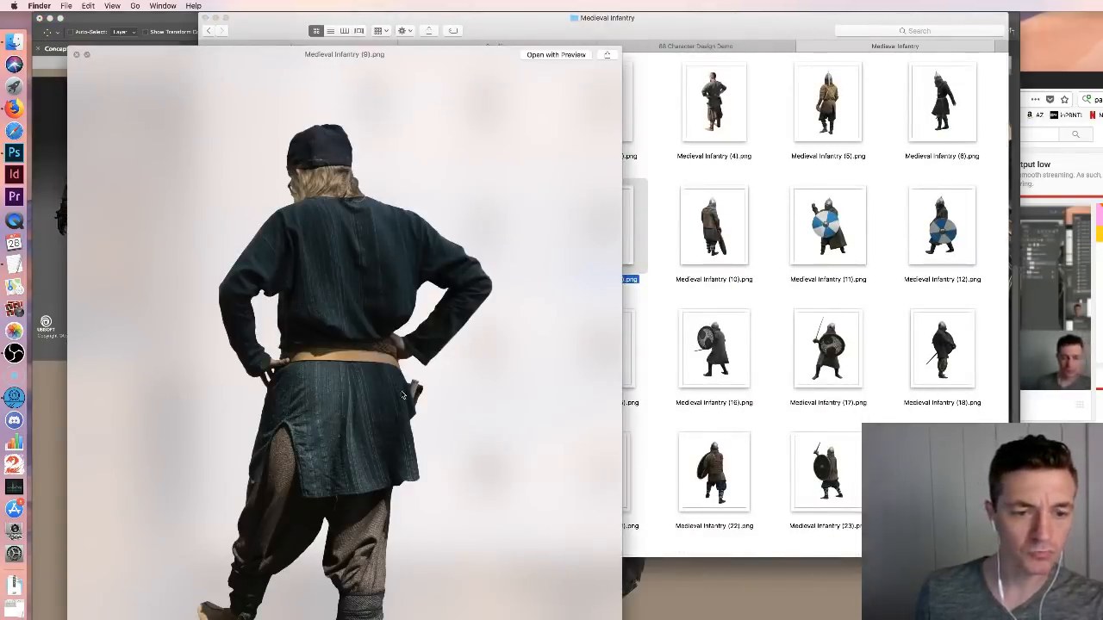
key(space)
click(763, 164)
click(489, 101)
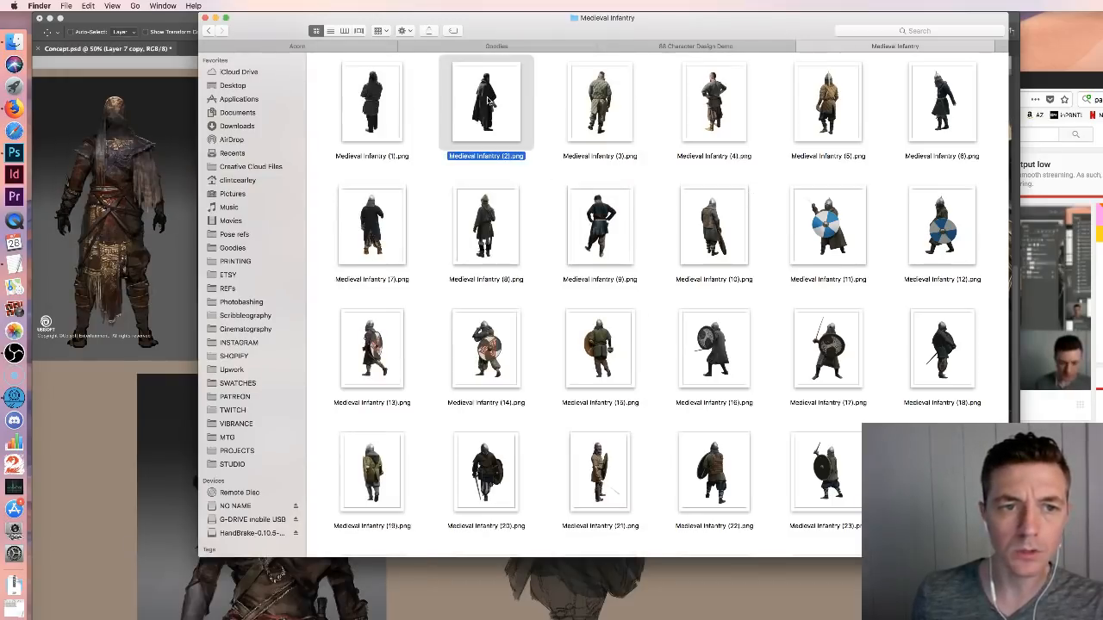
key(space)
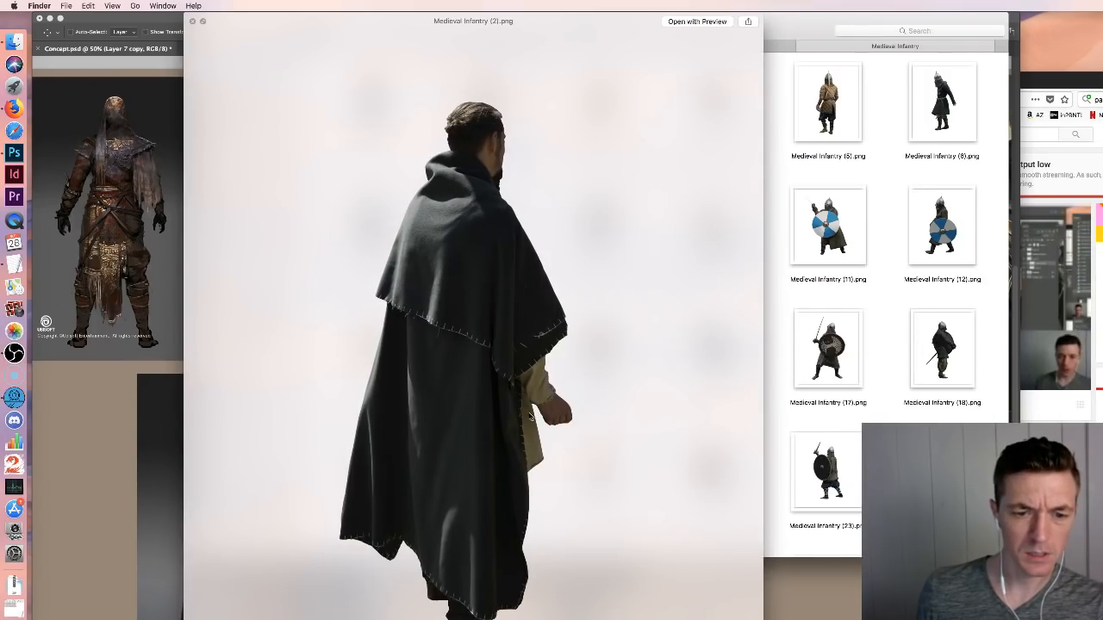
key(space)
click(728, 224)
key(space)
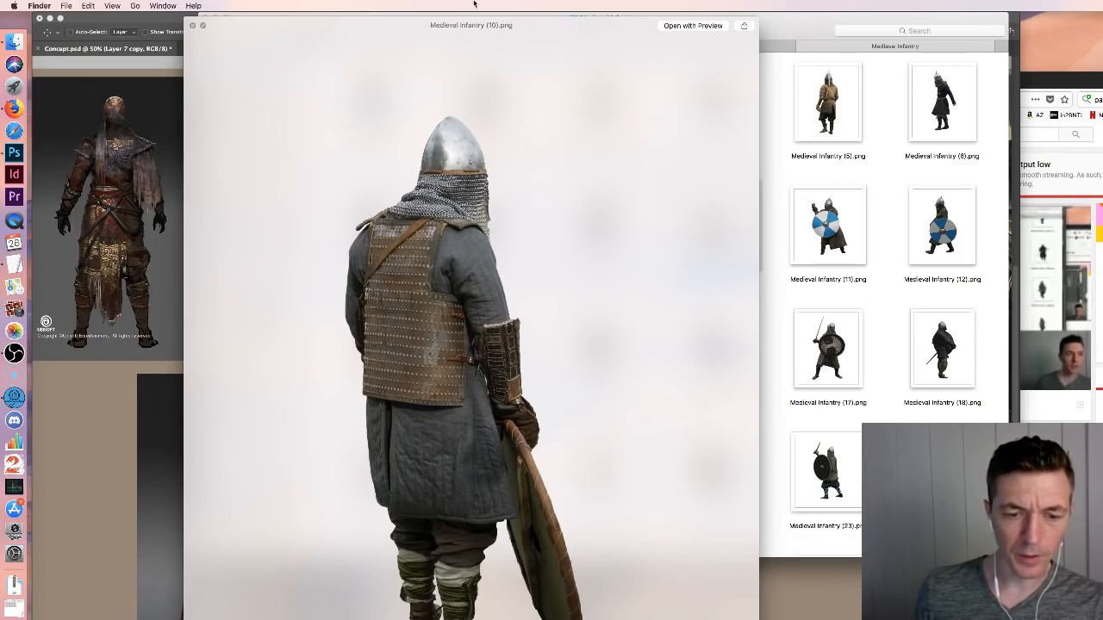
key(space)
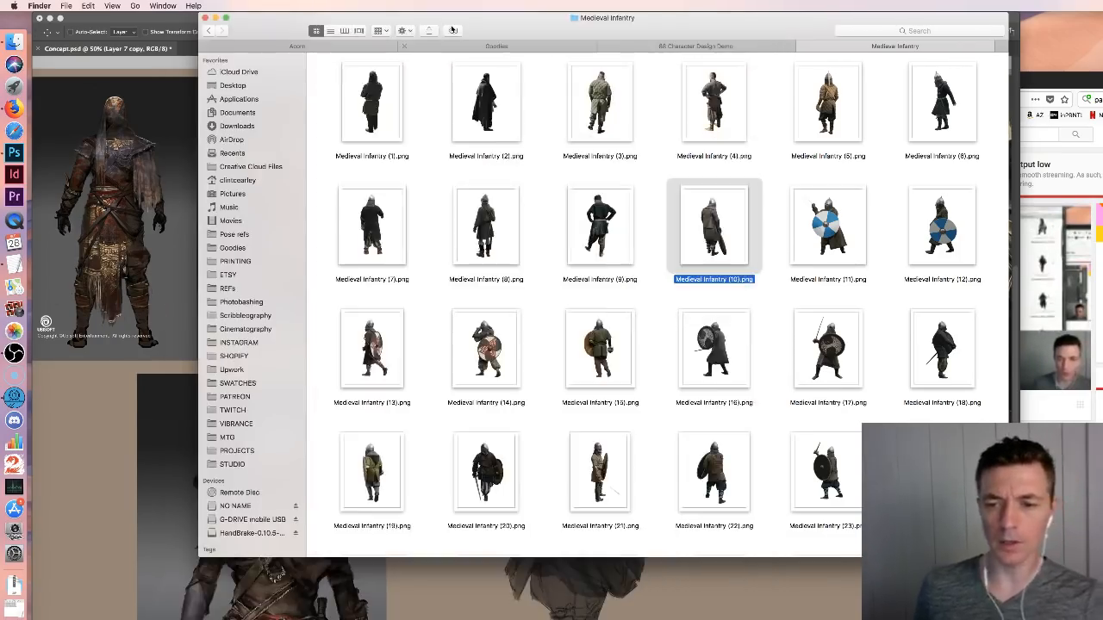
Open Medieval Infantry (10).png in Photoshop, lasso and copy the soldier's lower legs, and close the photo
right_click(707, 222)
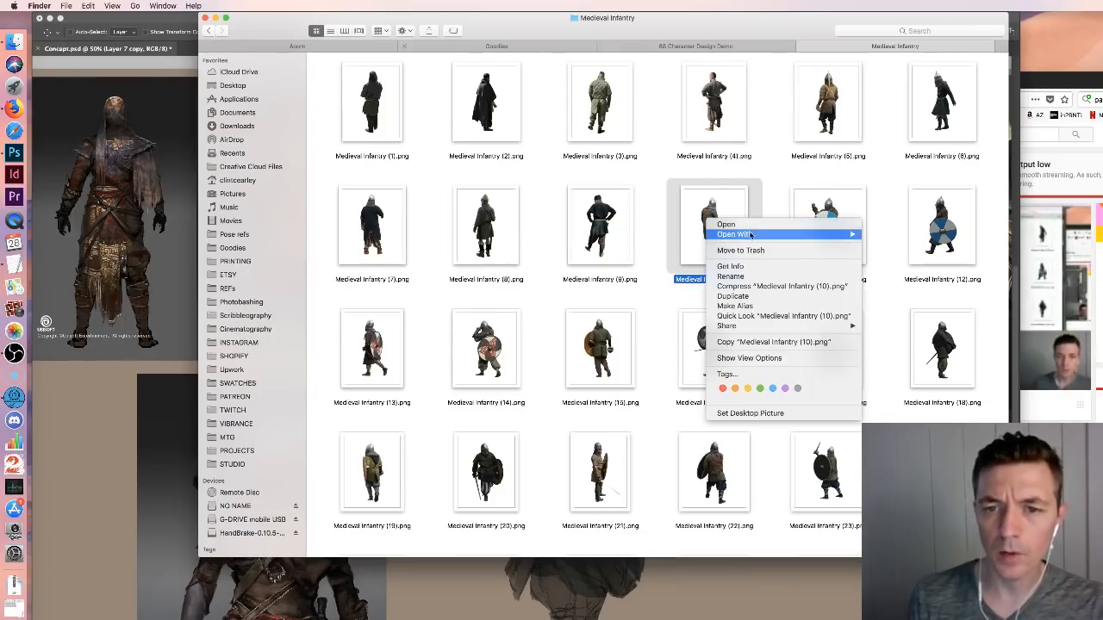
mouse_move(819, 231)
click(905, 251)
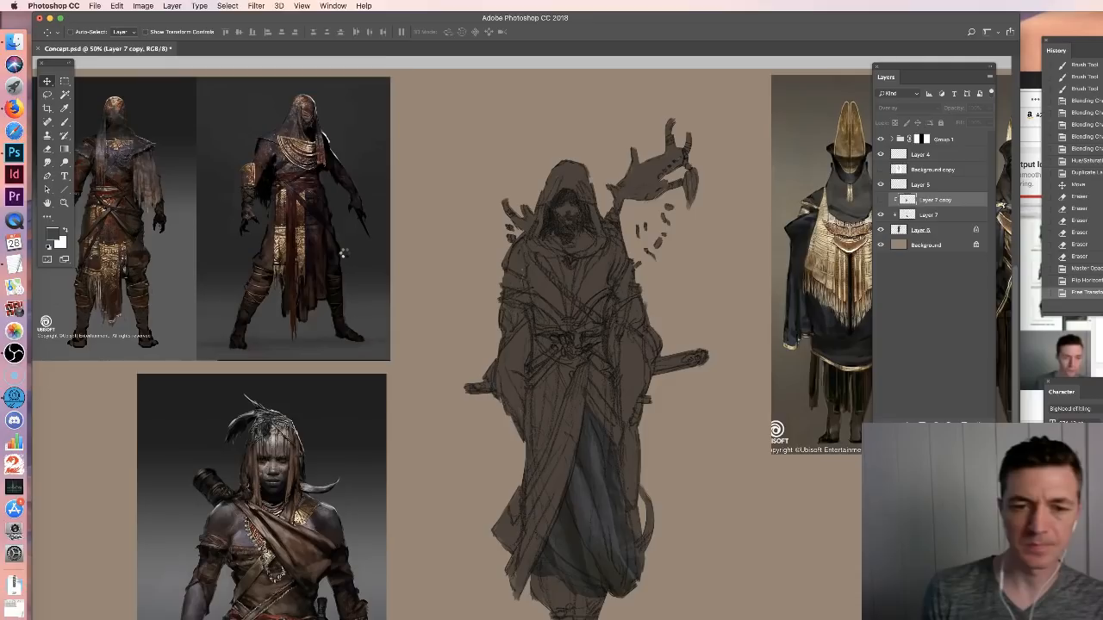
mouse_move(546, 542)
mouse_down()
mouse_move(486, 551)
mouse_move(495, 618)
mouse_move(546, 576)
mouse_move(548, 553)
mouse_up()
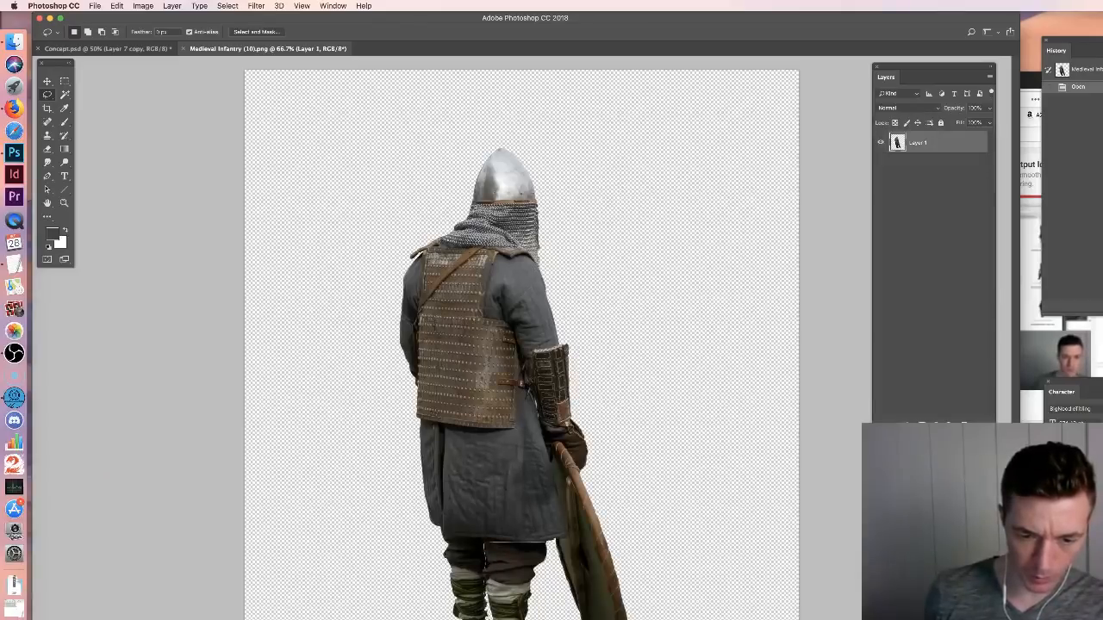
key(super+w)
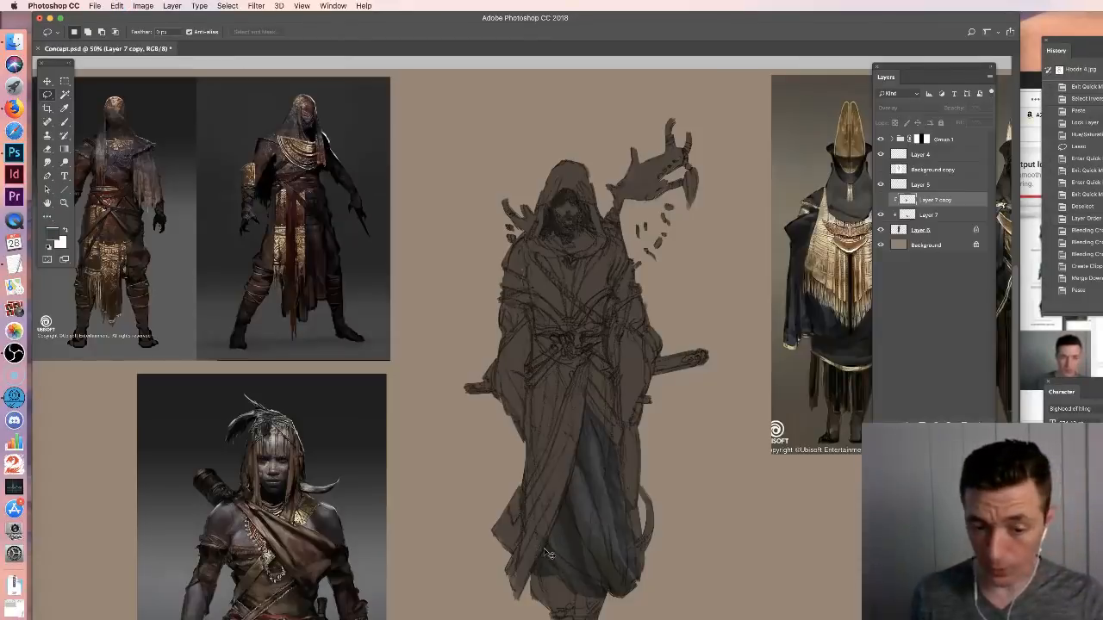
Paste the copied legs into Concept.psd, move them onto the figure's feet, and place their layer directly below Layer 7
click(937, 217)
key(super+v)
key(v)
drag(543, 387, 609, 582)
drag(915, 215, 911, 237)
Clear the part of the pasted legs that overlaps Layer 7's cloth and set the legs layer's blending mode to Soft Light
super+click(908, 223)
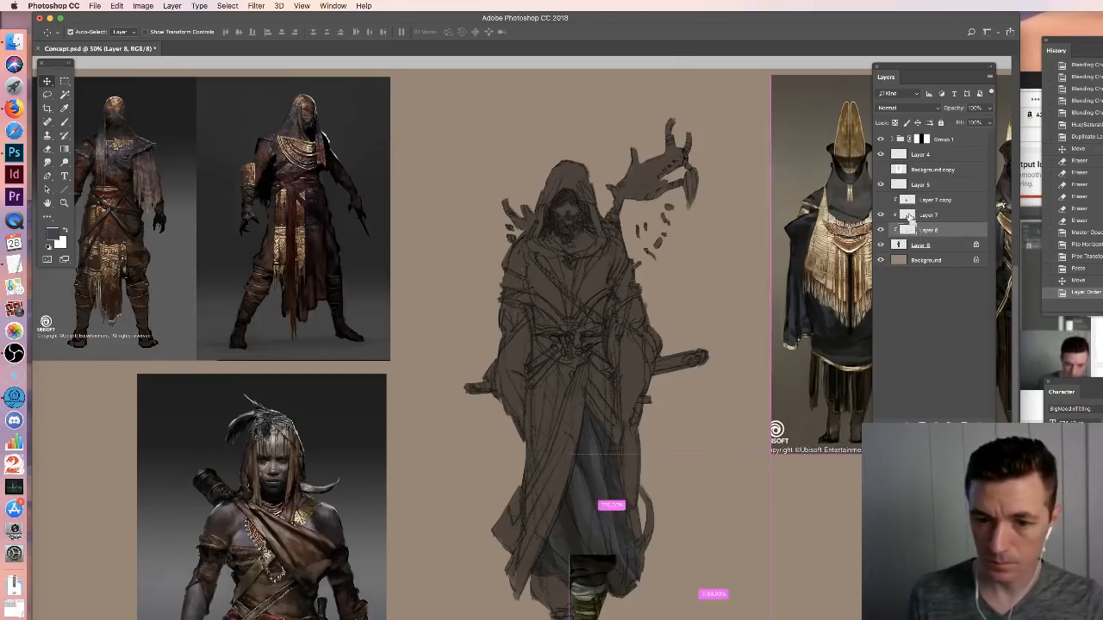
key(BackSpace)
key(super+d)
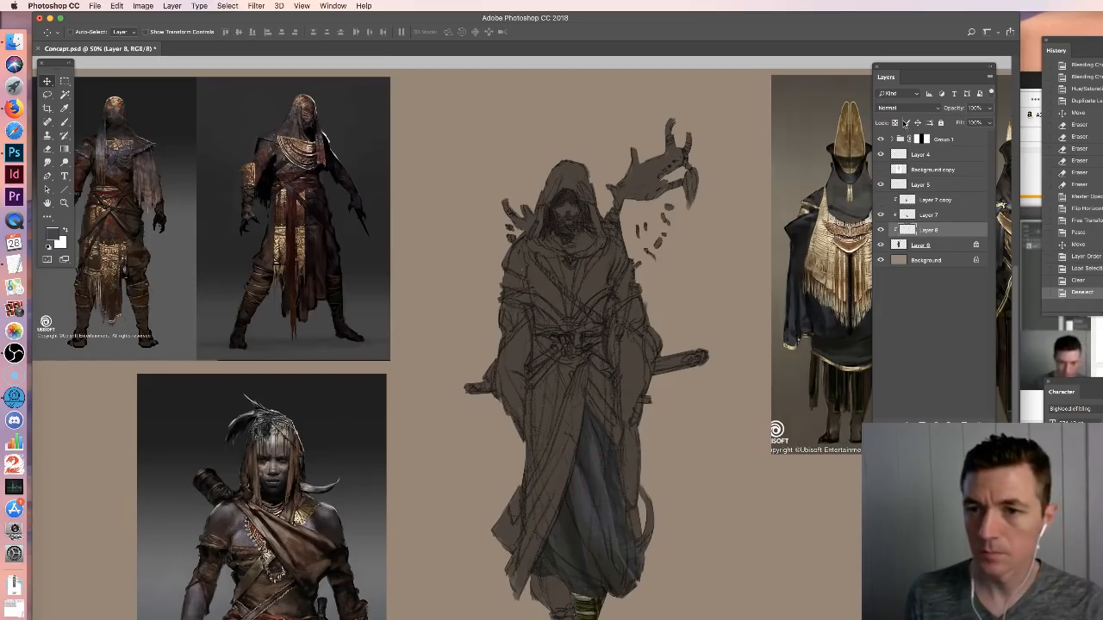
click(905, 108)
click(899, 228)
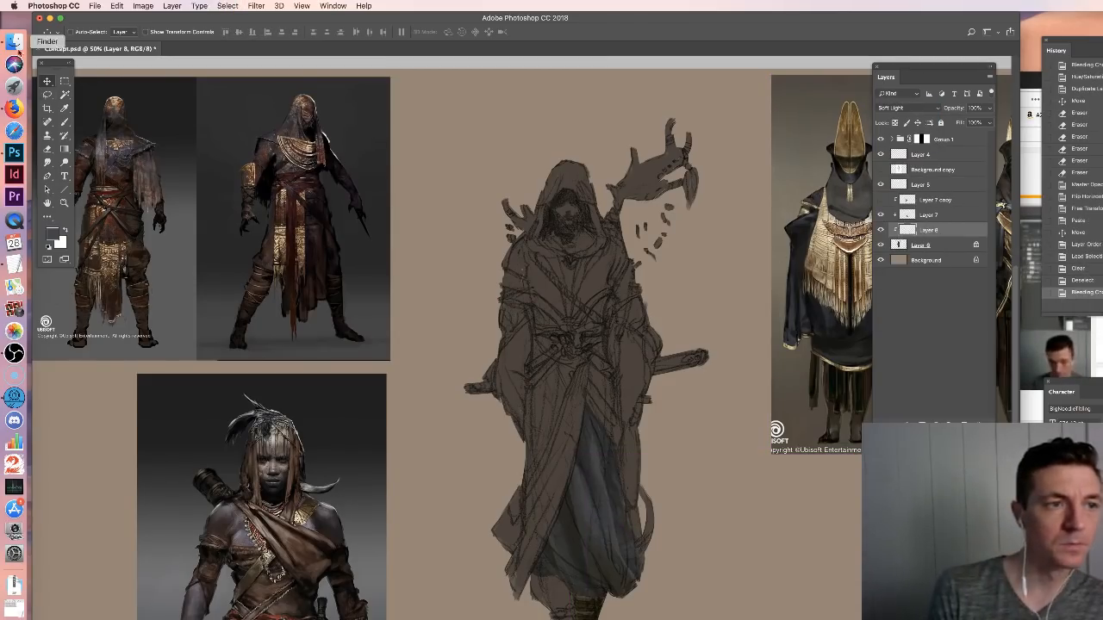
Switch to Finder, go back to the Photobashing folder and open the Misty Lagoon folder
click(15, 40)
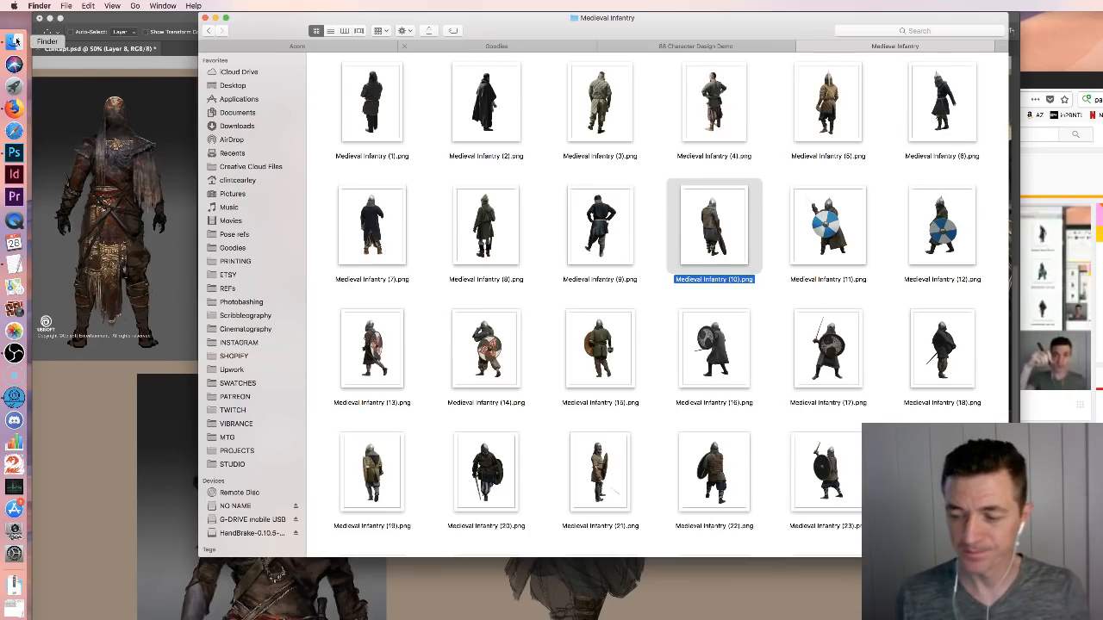
click(208, 31)
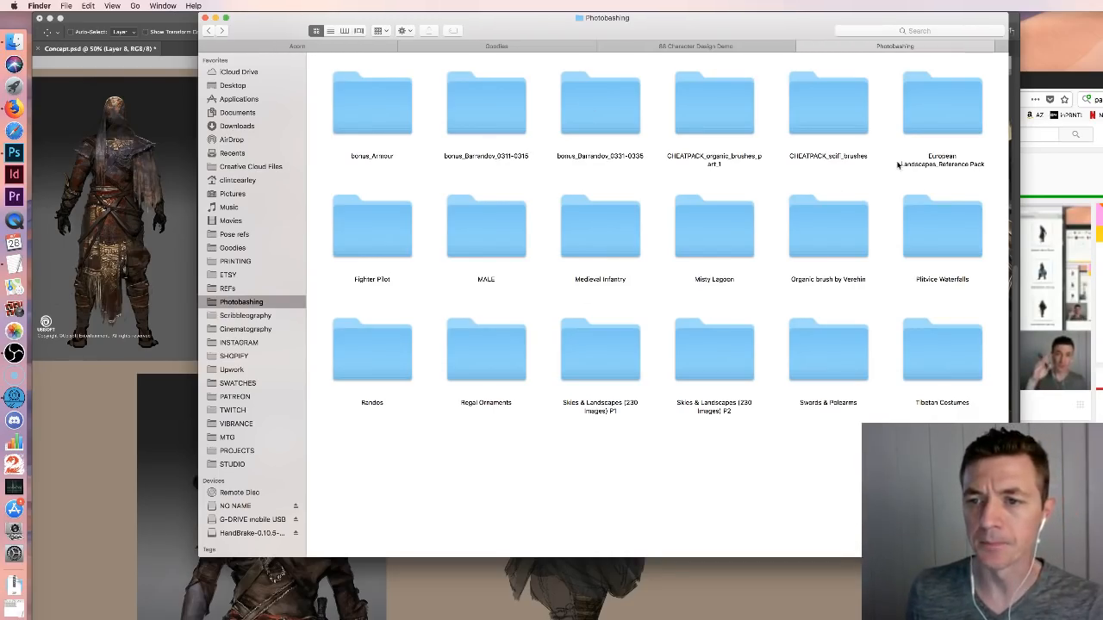
click(695, 230)
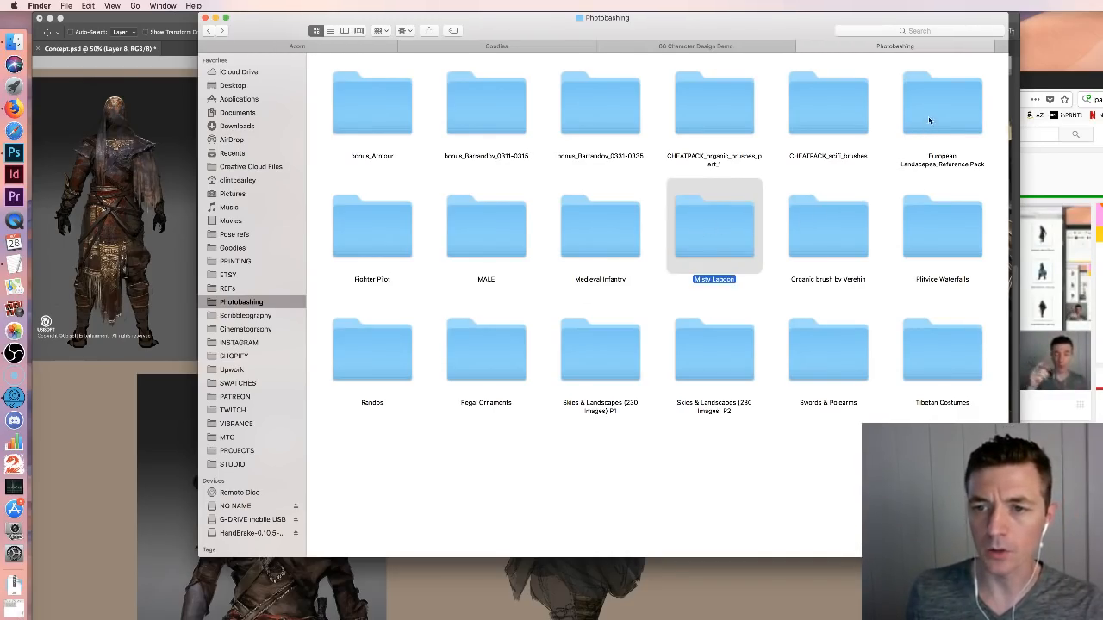
double_click(698, 244)
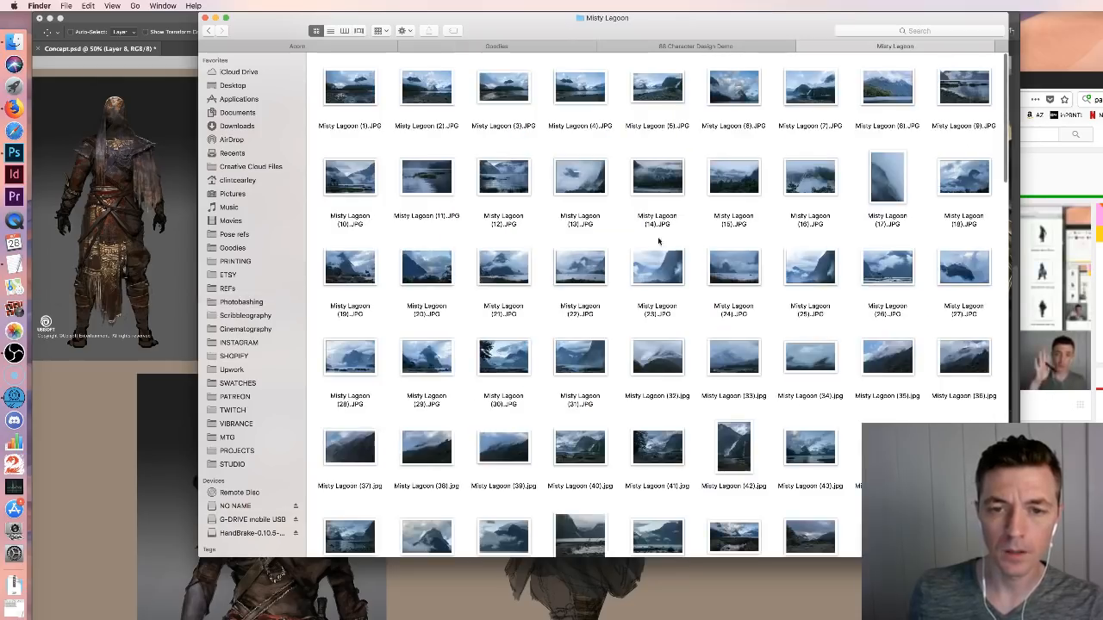
Preview the landscape photos Misty Lagoon (14).JPG and Misty Lagoon (41).jpg, shrinking the second preview to show the whole image
click(676, 179)
key(space)
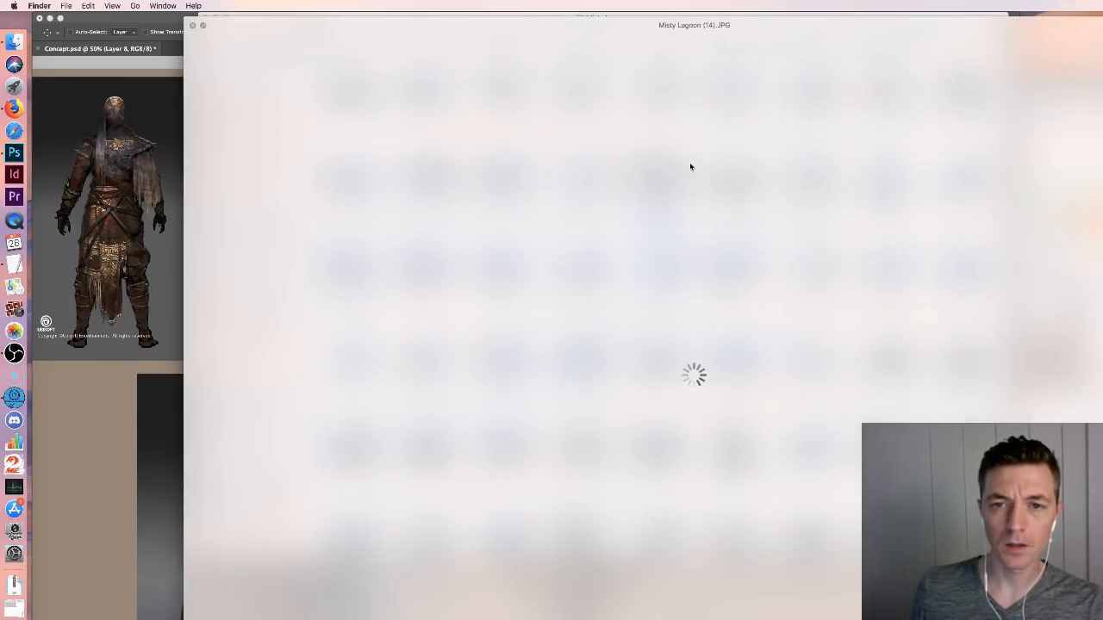
key(space)
scroll(658, 290, down, 2)
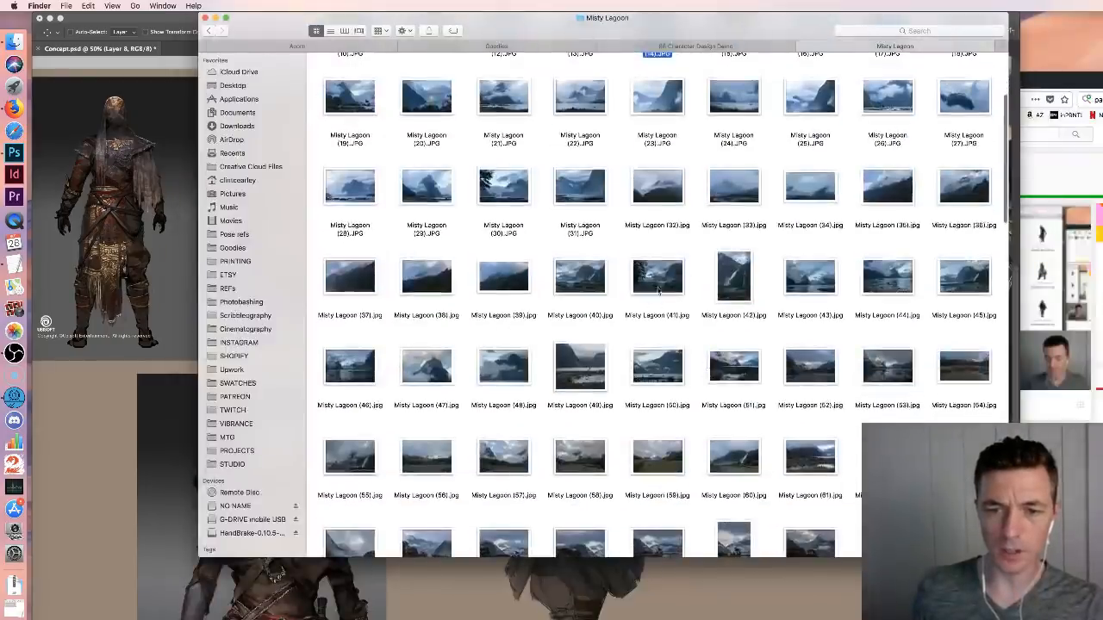
click(658, 290)
key(space)
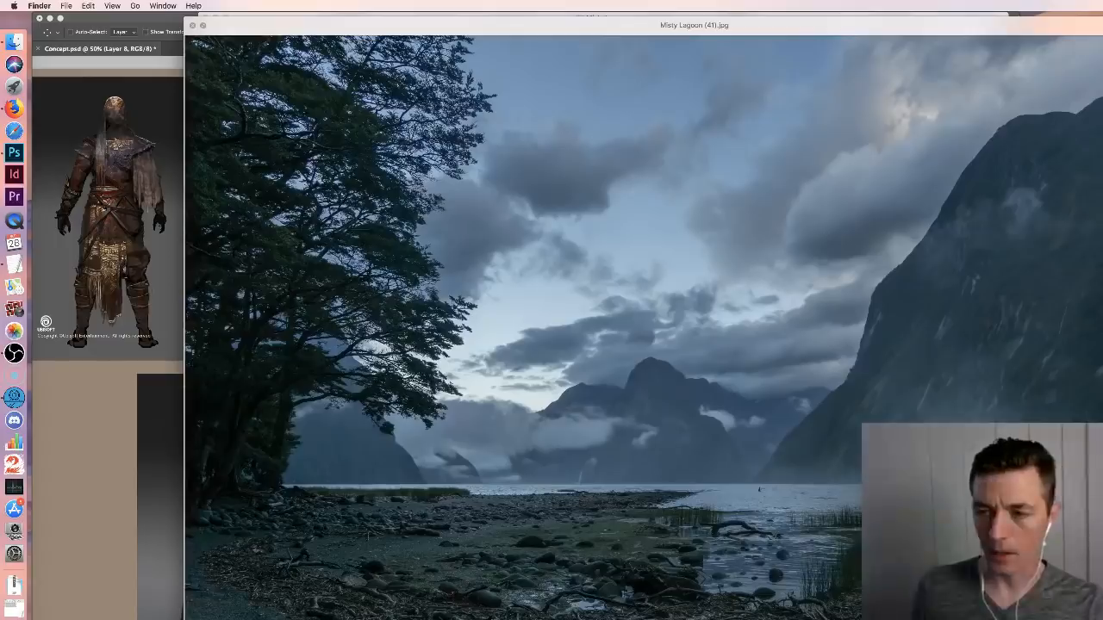
drag(1102, 17, 877, 184)
drag(713, 207, 690, 4)
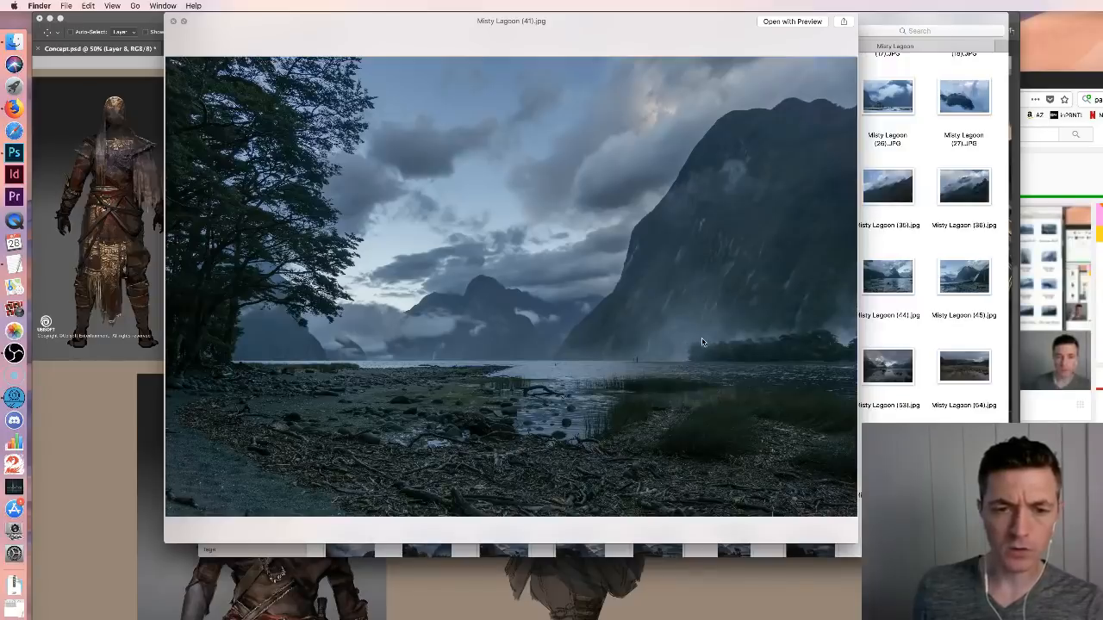
key(space)
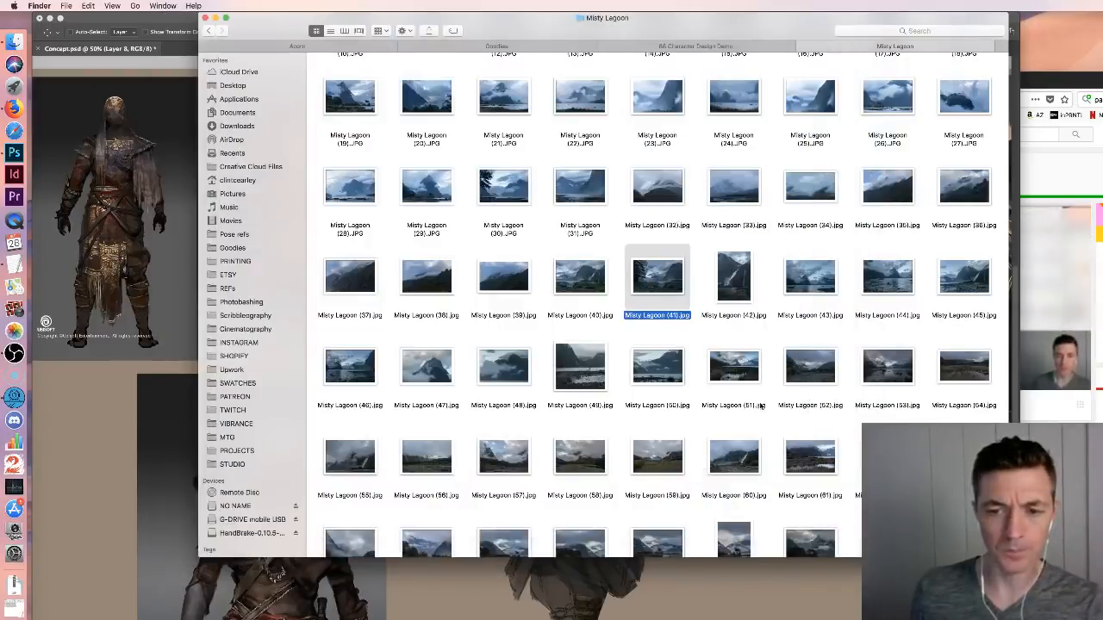
Return to the Photobashing folder and open the Tibetan Costumes folder
click(738, 405)
key(super+bracketleft)
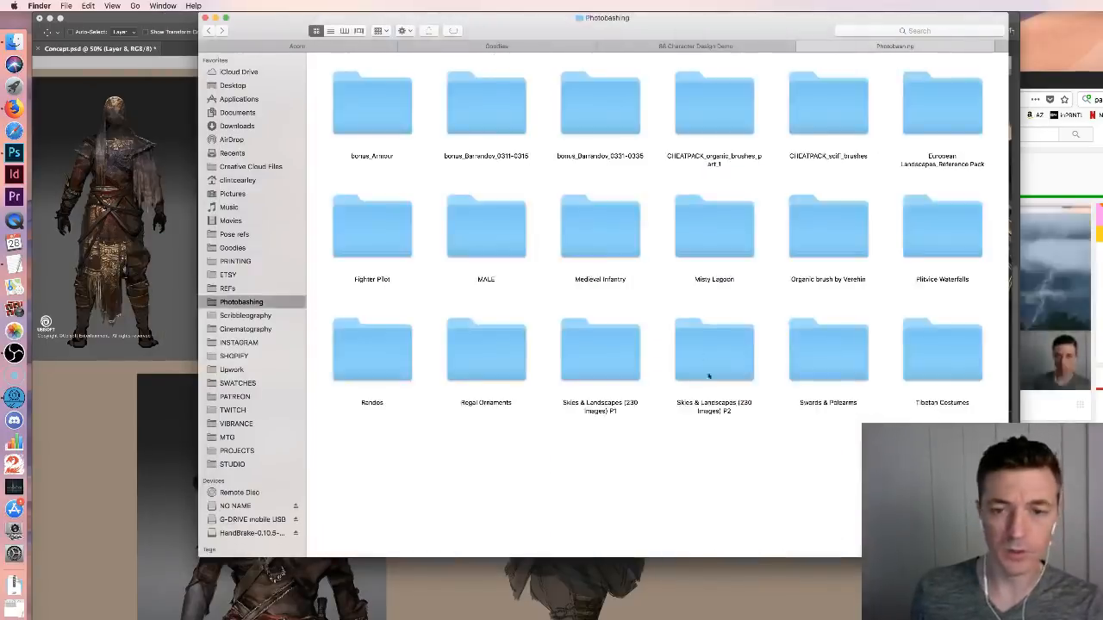
click(741, 332)
double_click(914, 353)
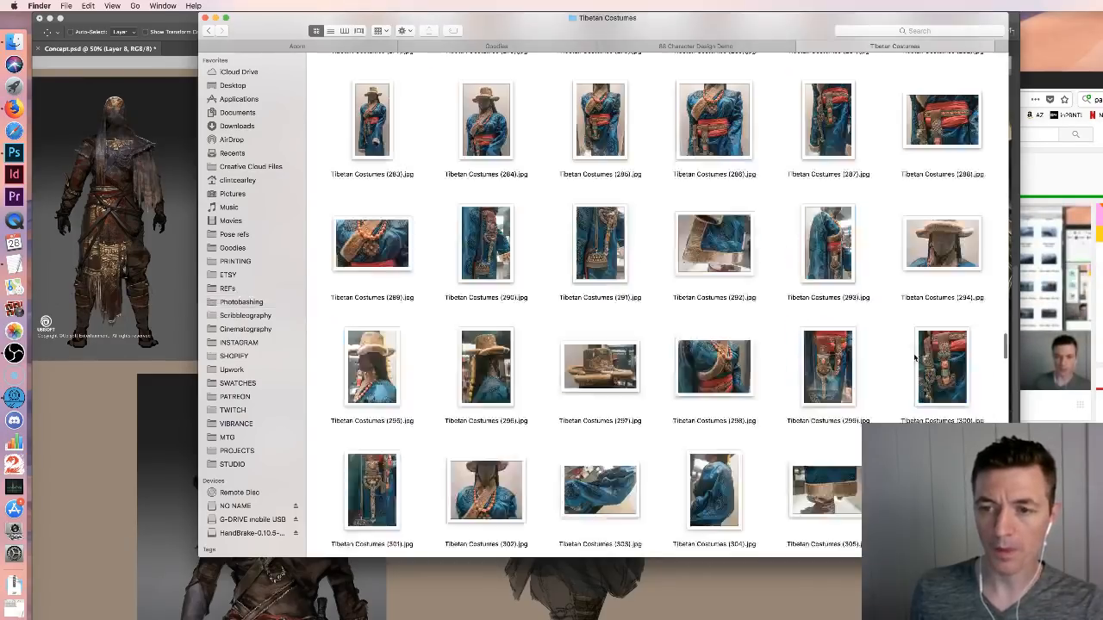
Look through the Tibetan Costumes photos for a draped cloth reference suited to the hooded figure
scroll(915, 357, down, 10)
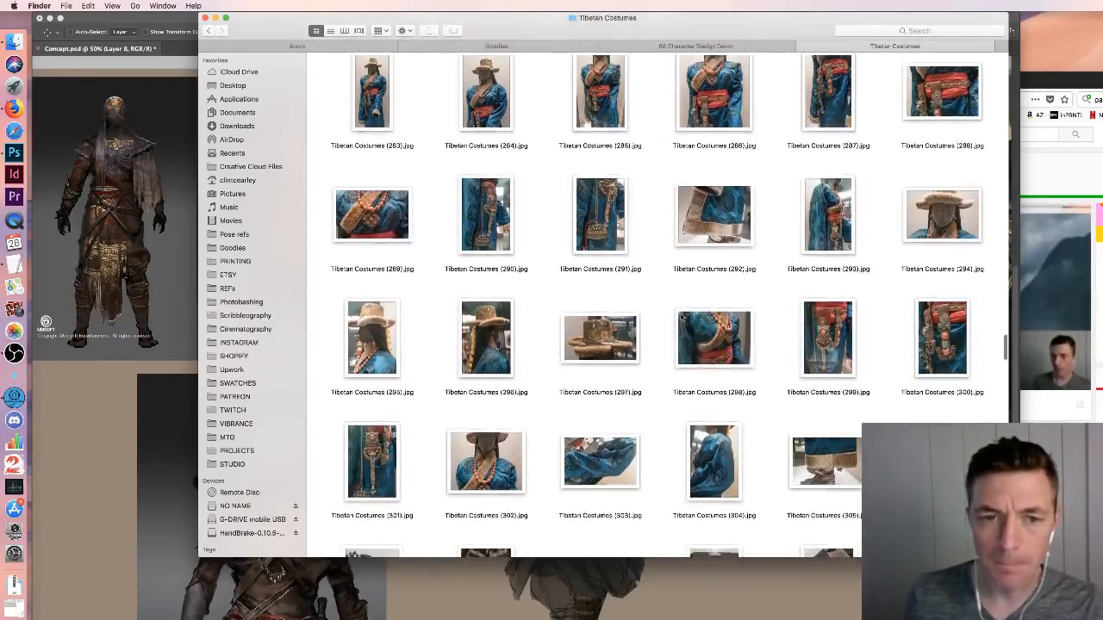
scroll(685, 316, down, 15)
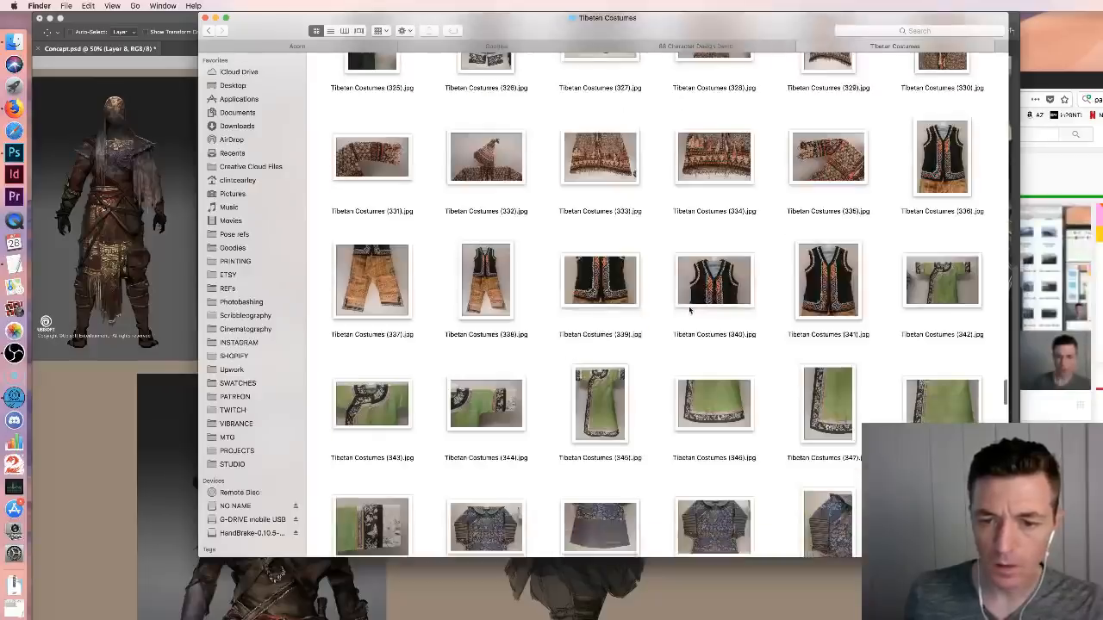
scroll(690, 309, down, 10)
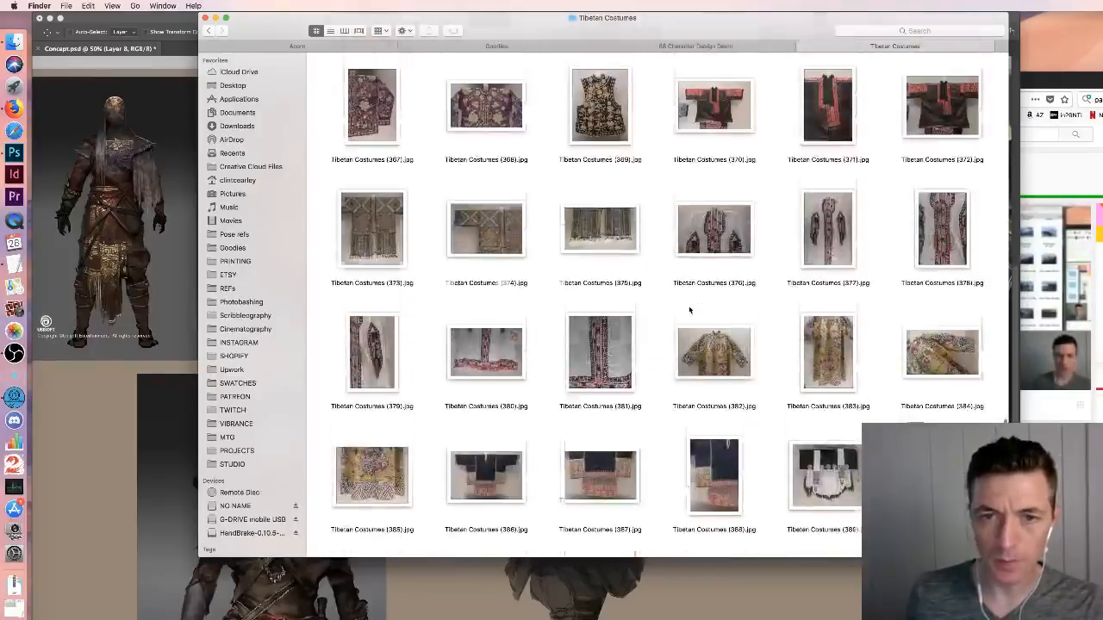
scroll(688, 311, down, 20)
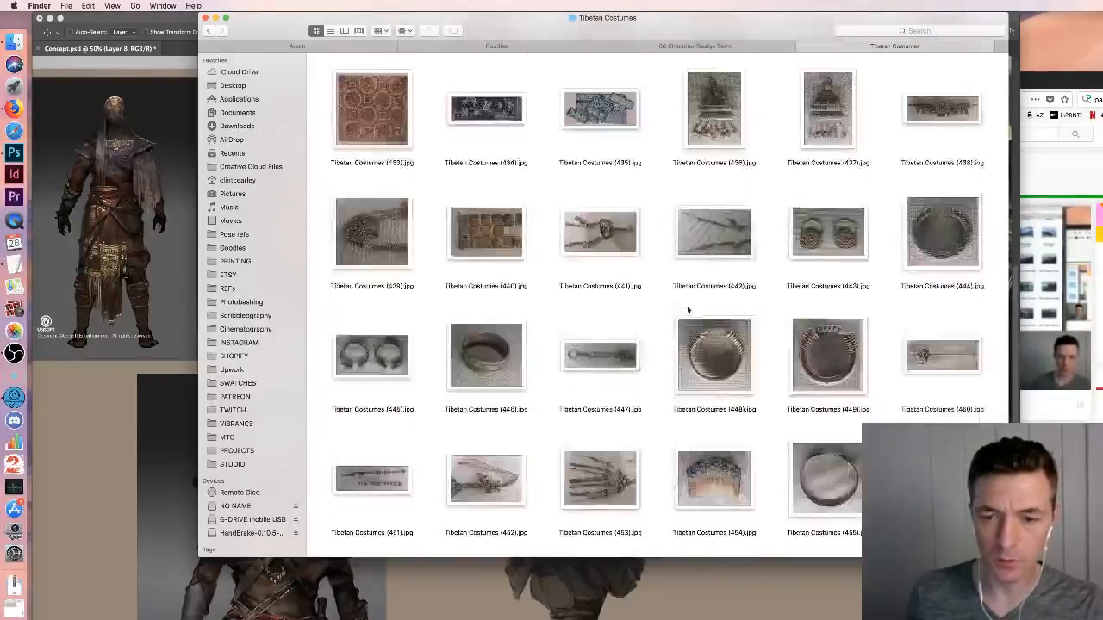
scroll(687, 310, down, 10)
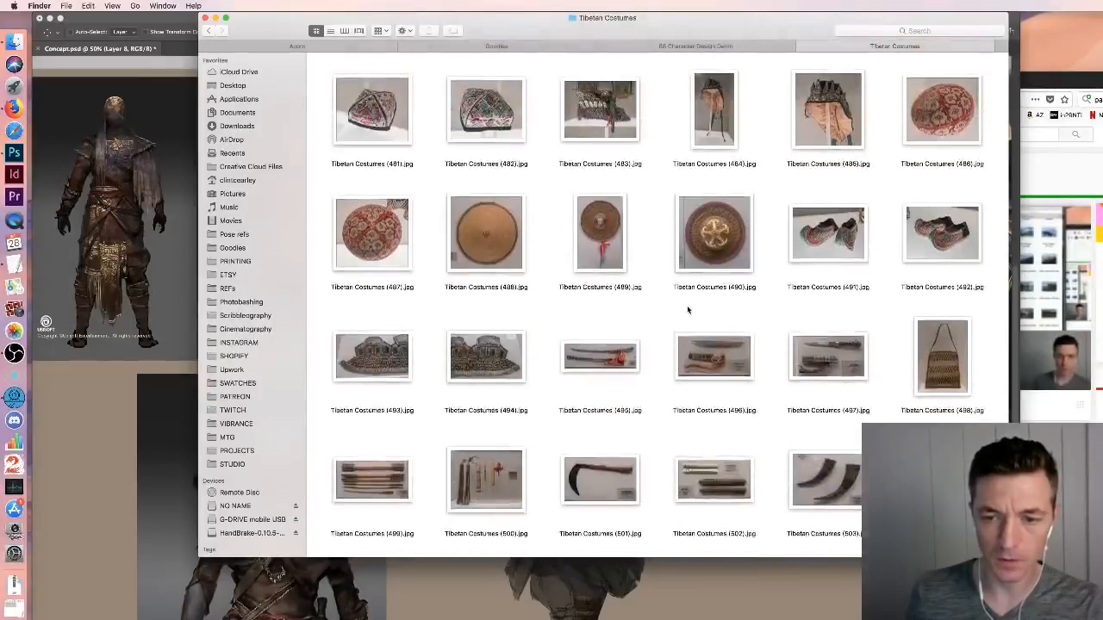
scroll(687, 307, up, 20)
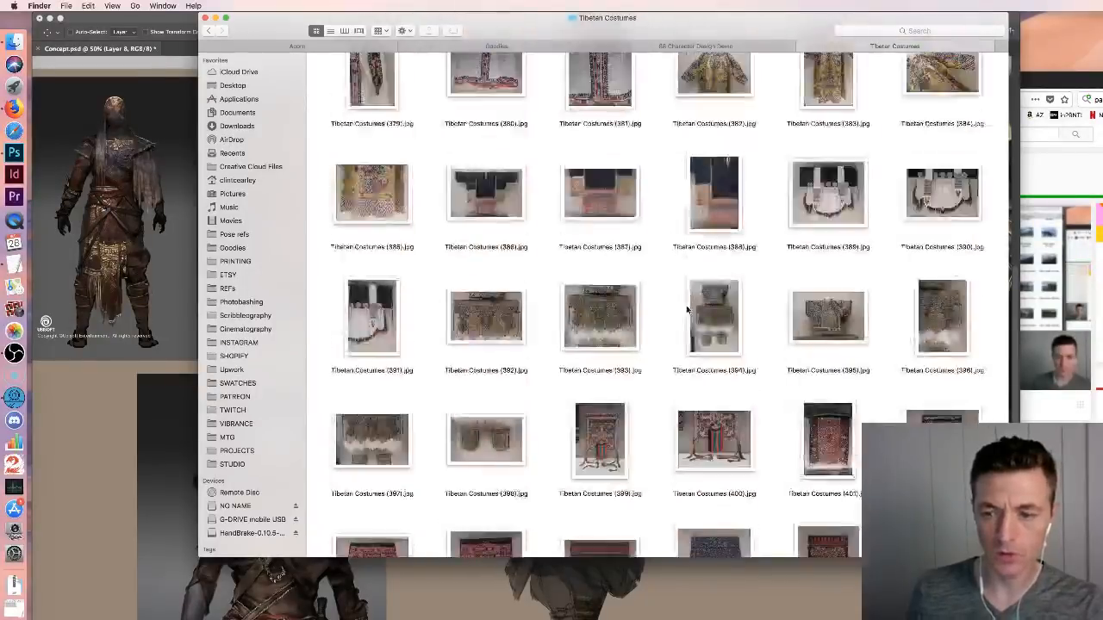
scroll(687, 310, up, 20)
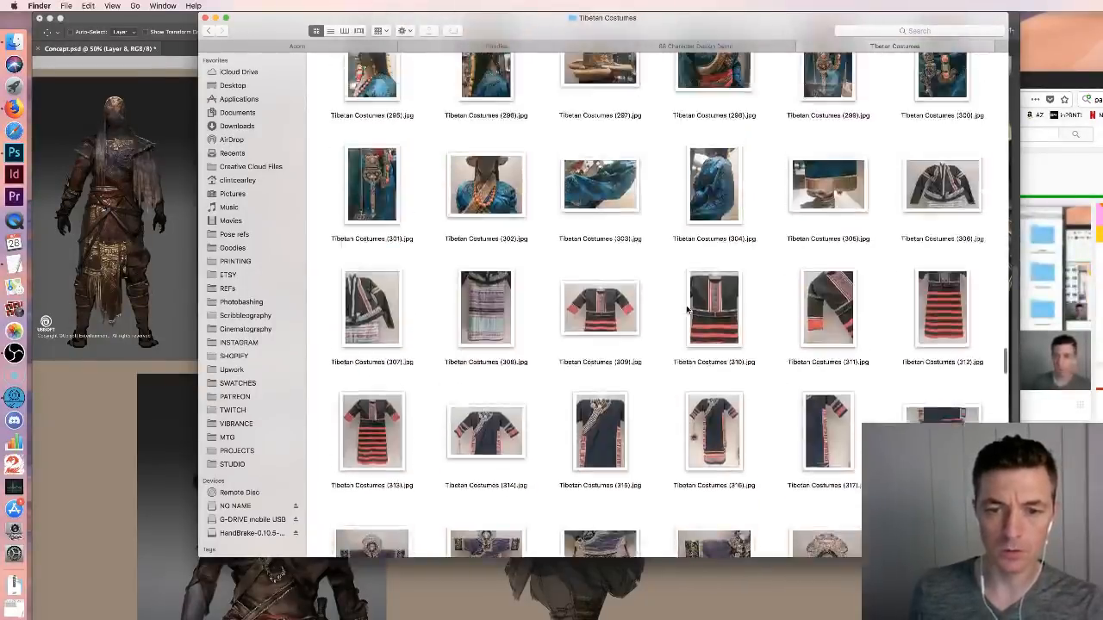
scroll(688, 310, up, 8)
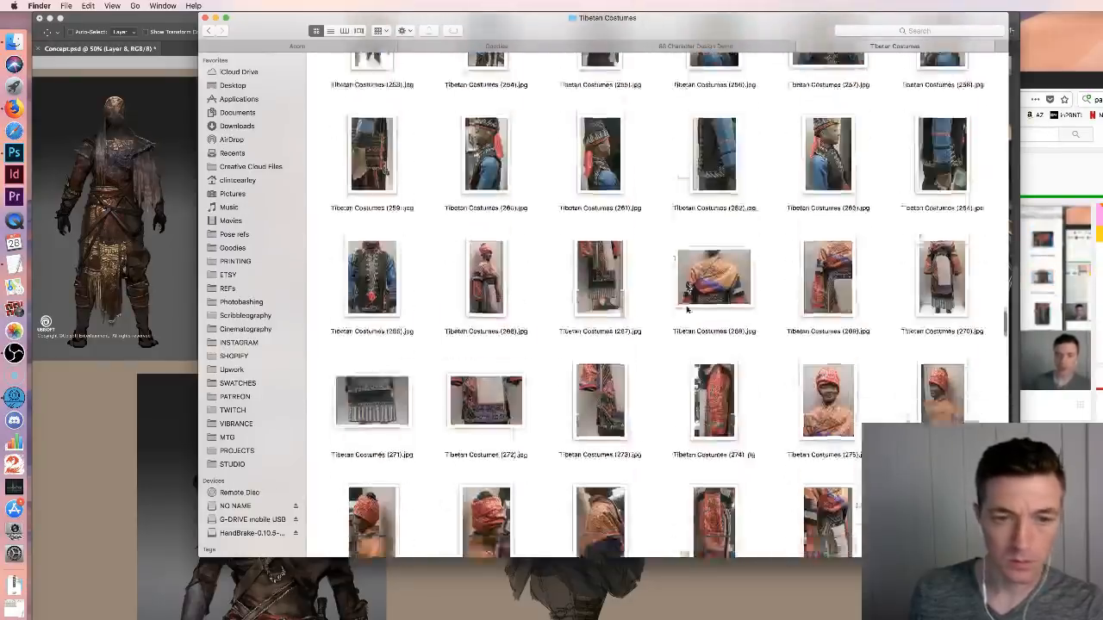
scroll(688, 311, up, 5)
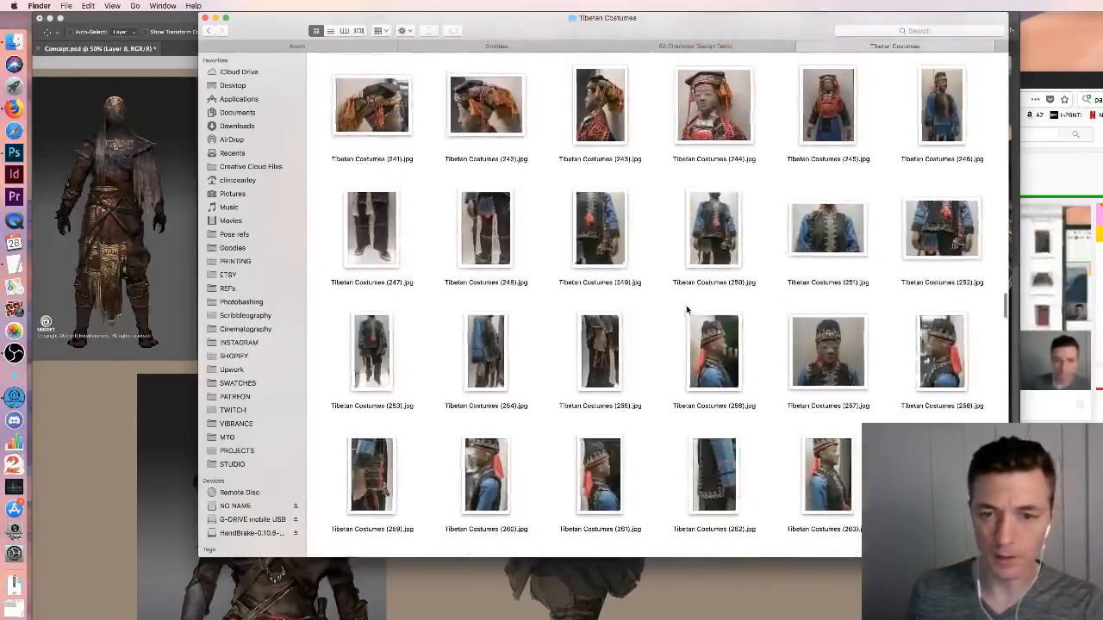
scroll(648, 300, up, 10)
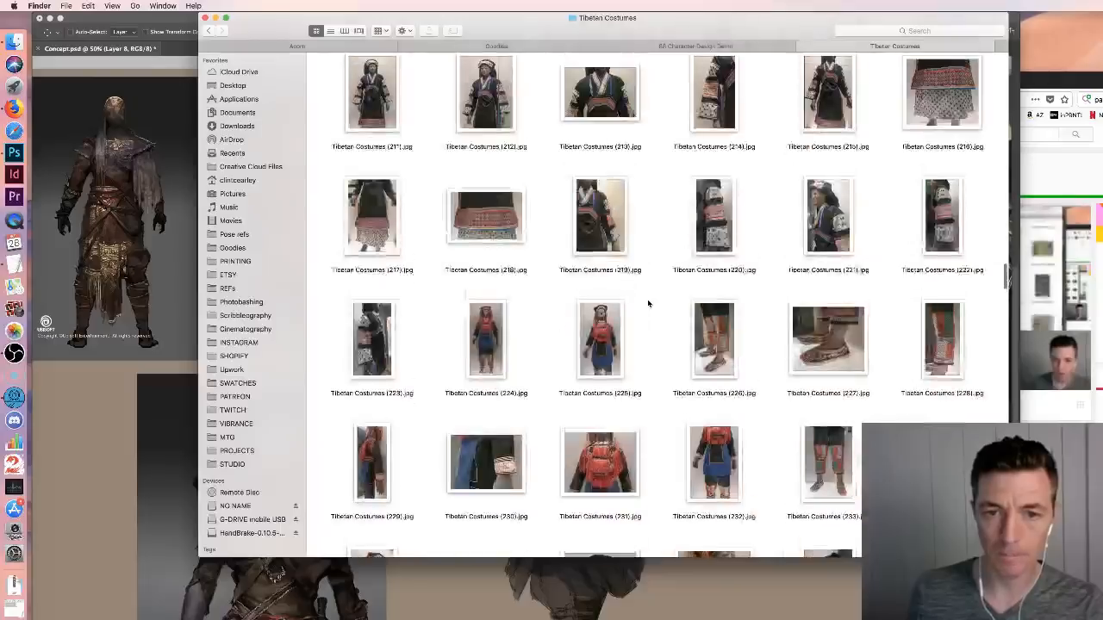
scroll(648, 302, up, 12)
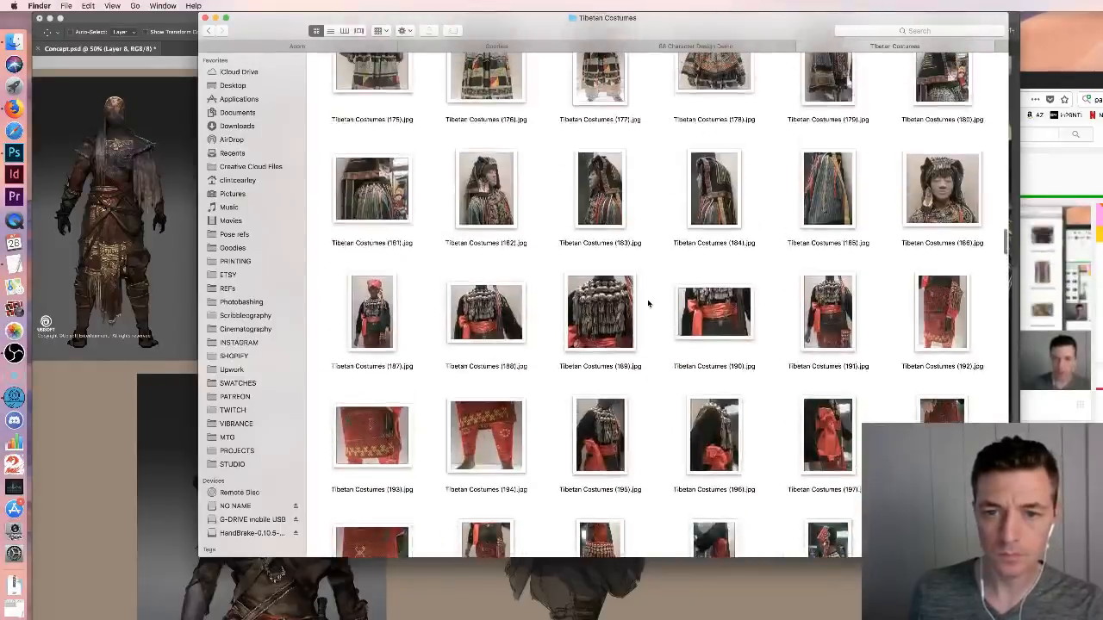
scroll(648, 304, up, 3)
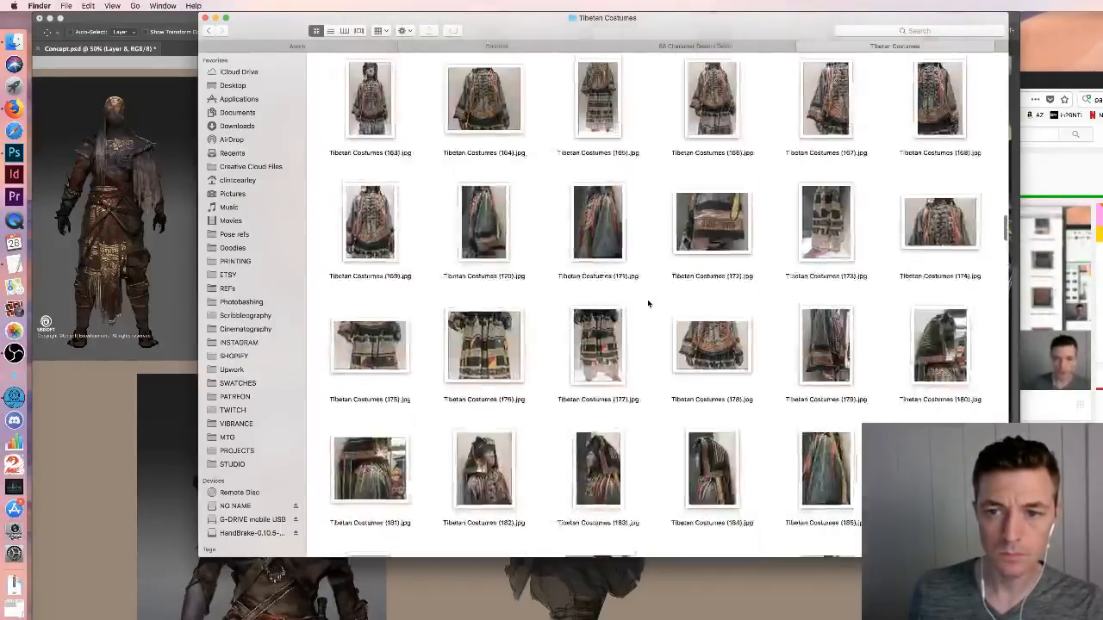
scroll(648, 302, up, 1)
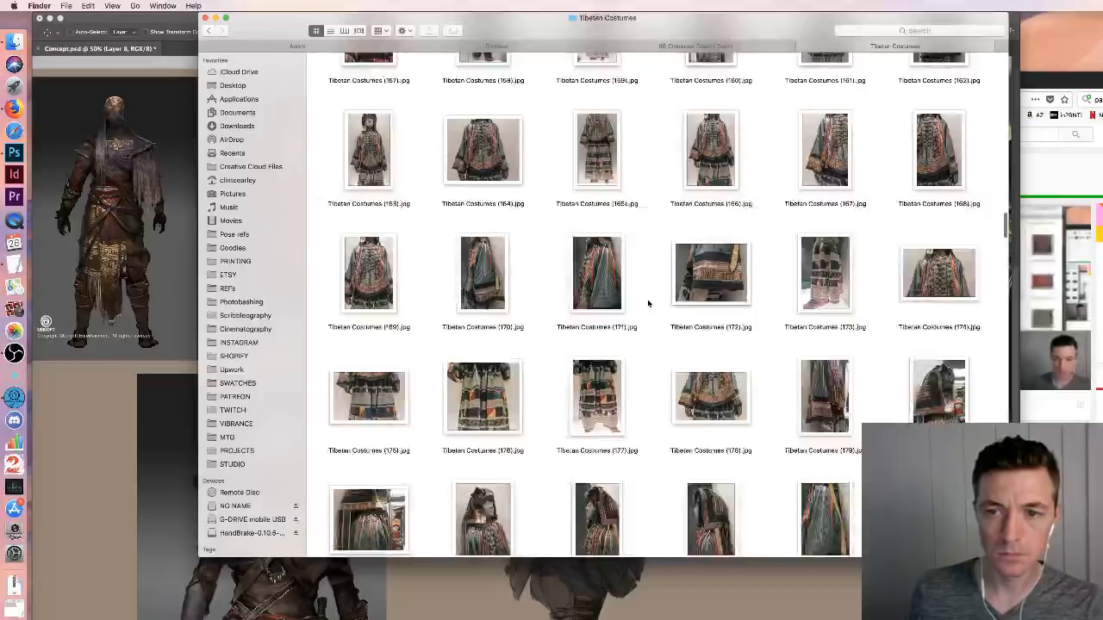
scroll(647, 299, up, 15)
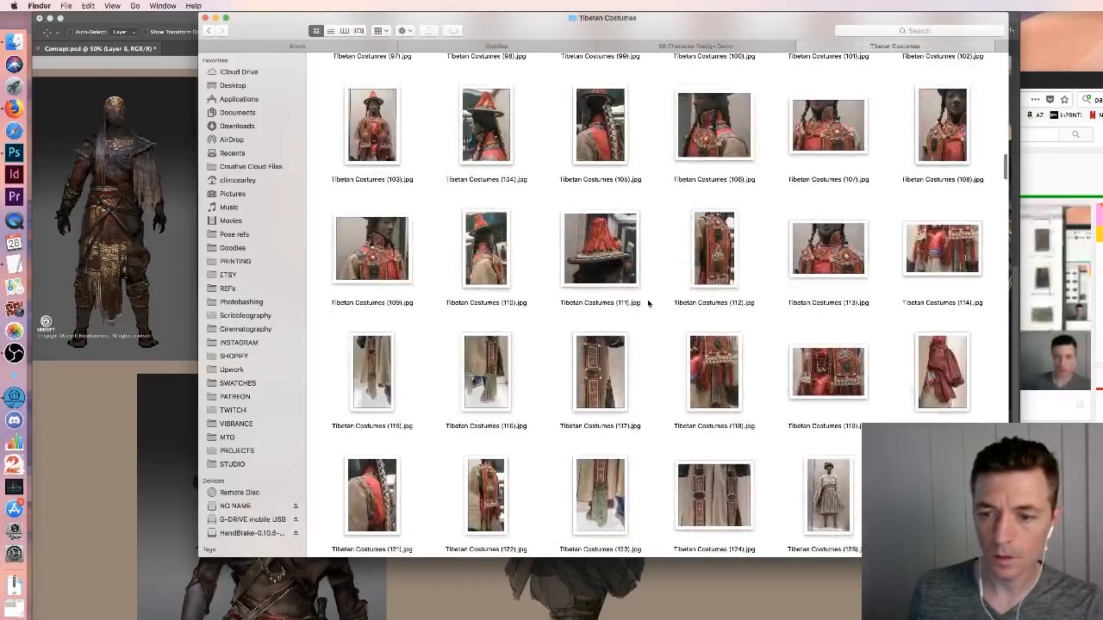
Preview Tibetan Costumes (120).jpg, the photo of the knotted maroon sash, and open it in Photoshop
click(942, 372)
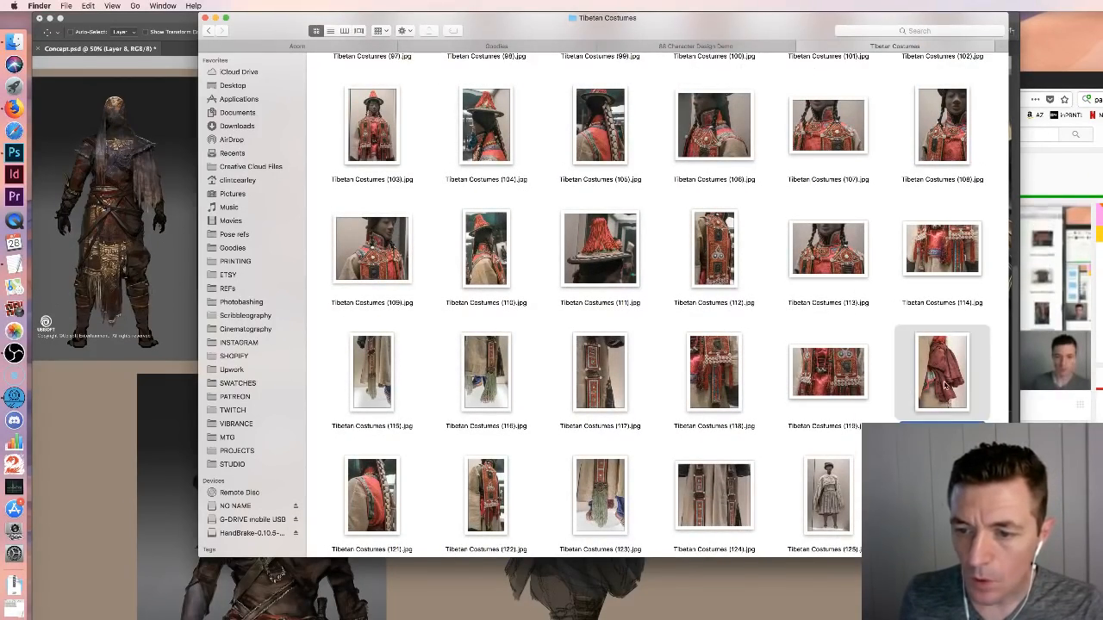
key(space)
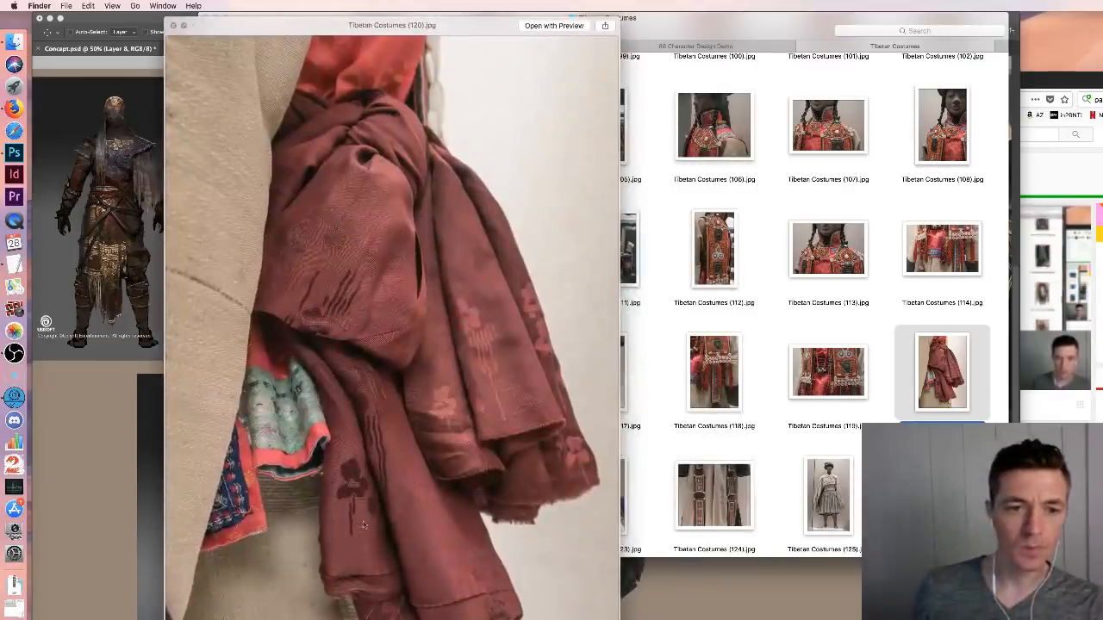
key(space)
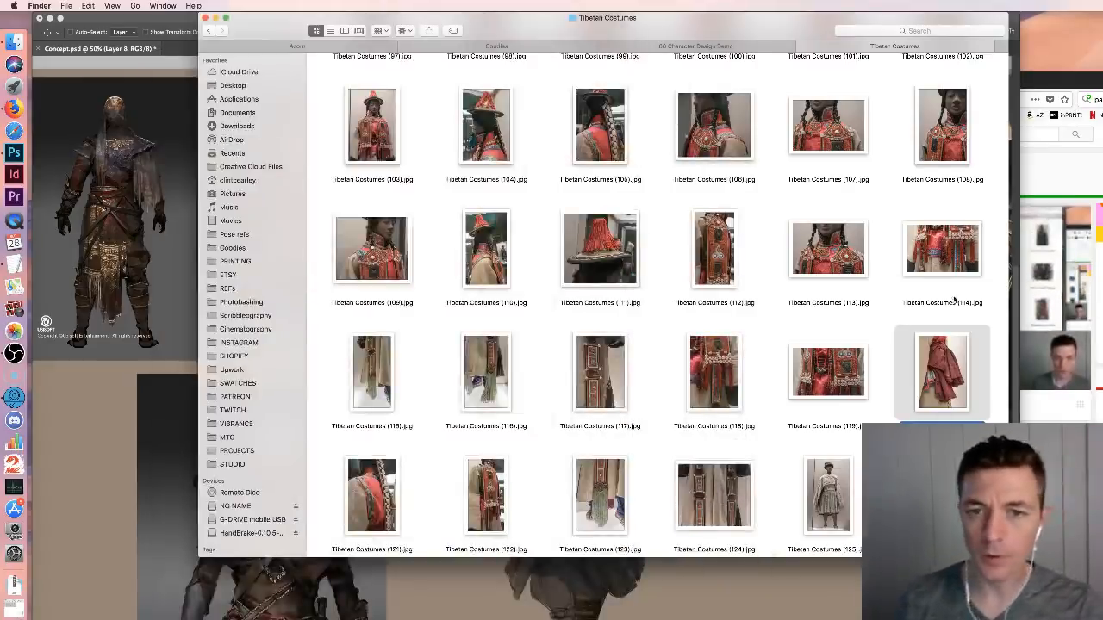
right_click(946, 376)
click(1102, 418)
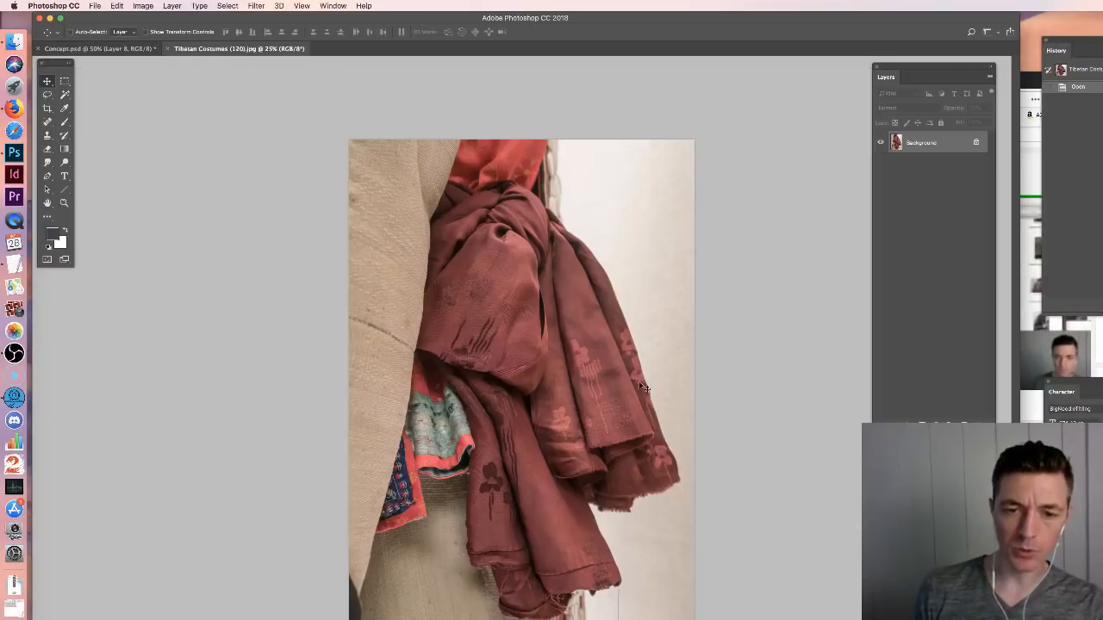
Select the knotted maroon cloth with the Quick Selection tool, leaving out the bright red fabric above the knot
click(49, 97)
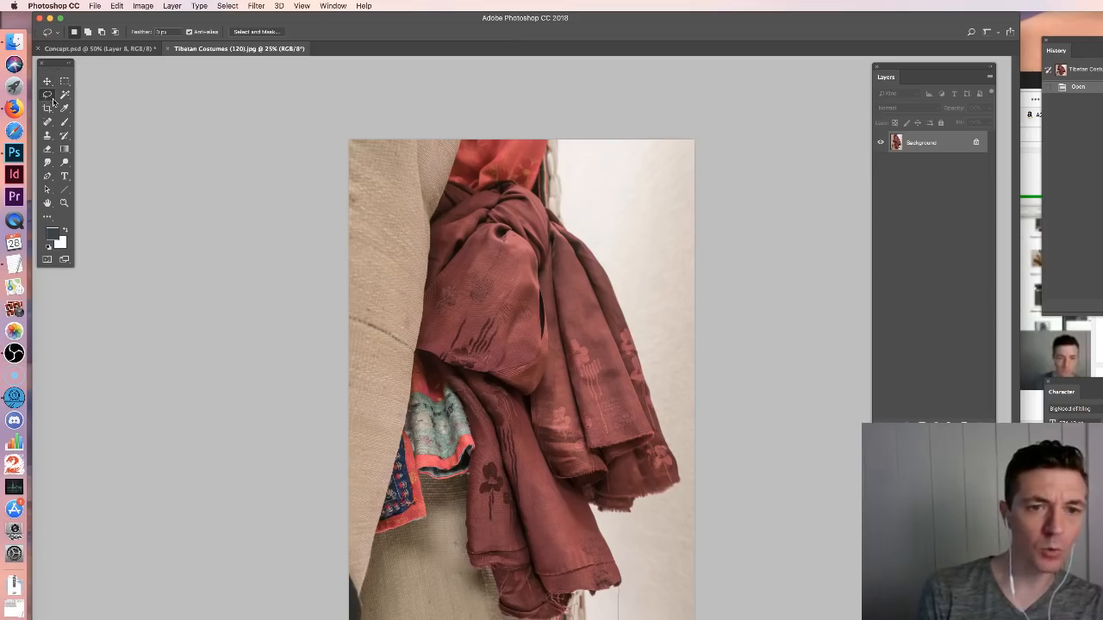
click(66, 97)
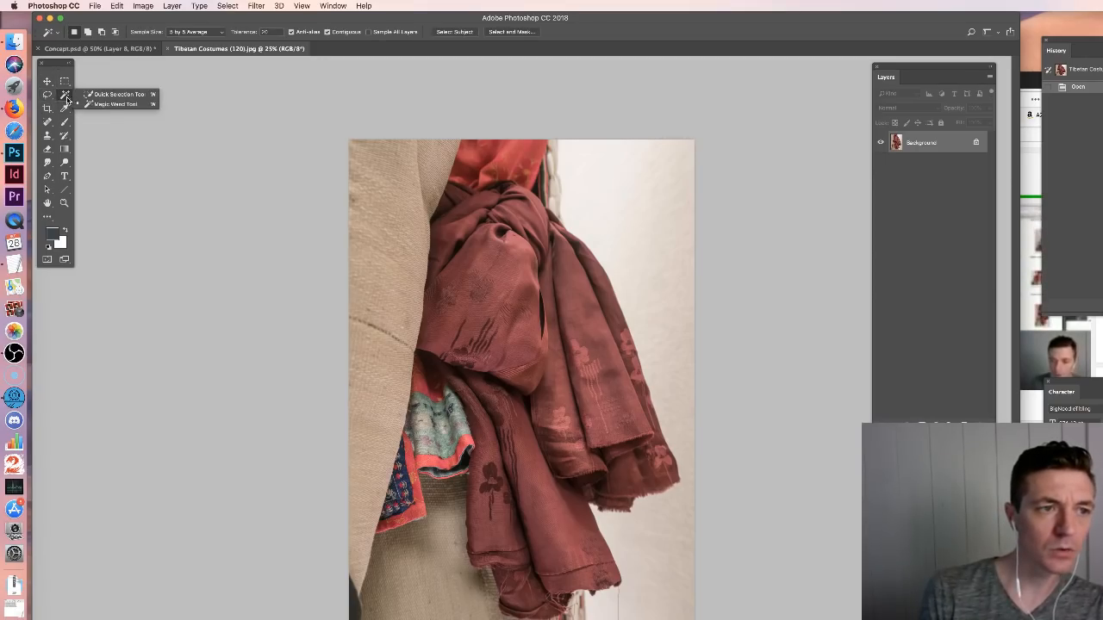
click(103, 94)
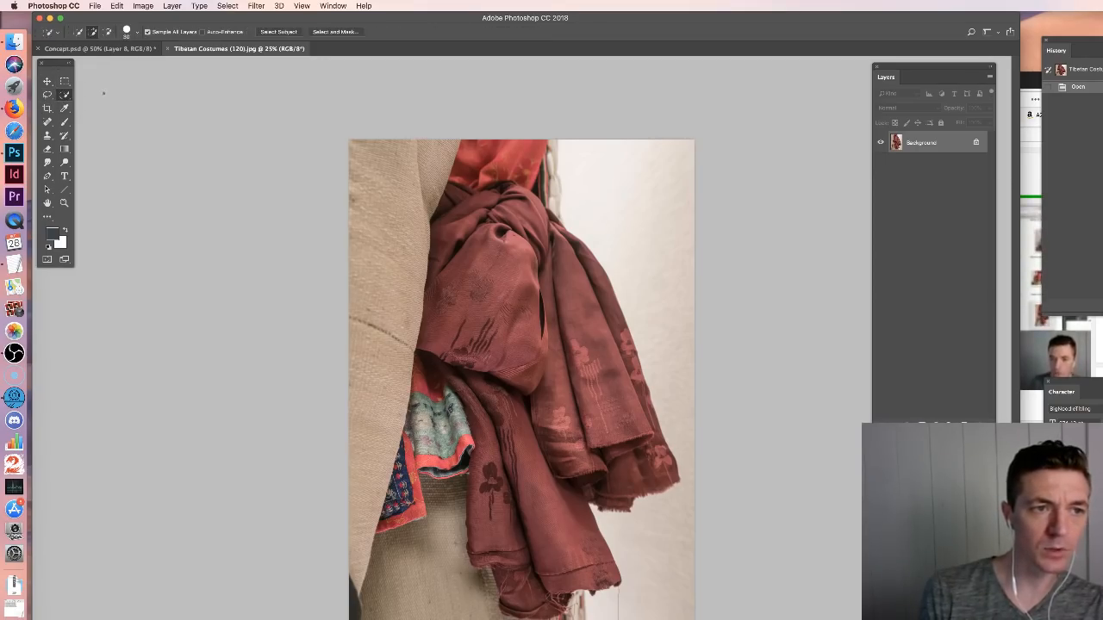
drag(488, 385, 545, 512)
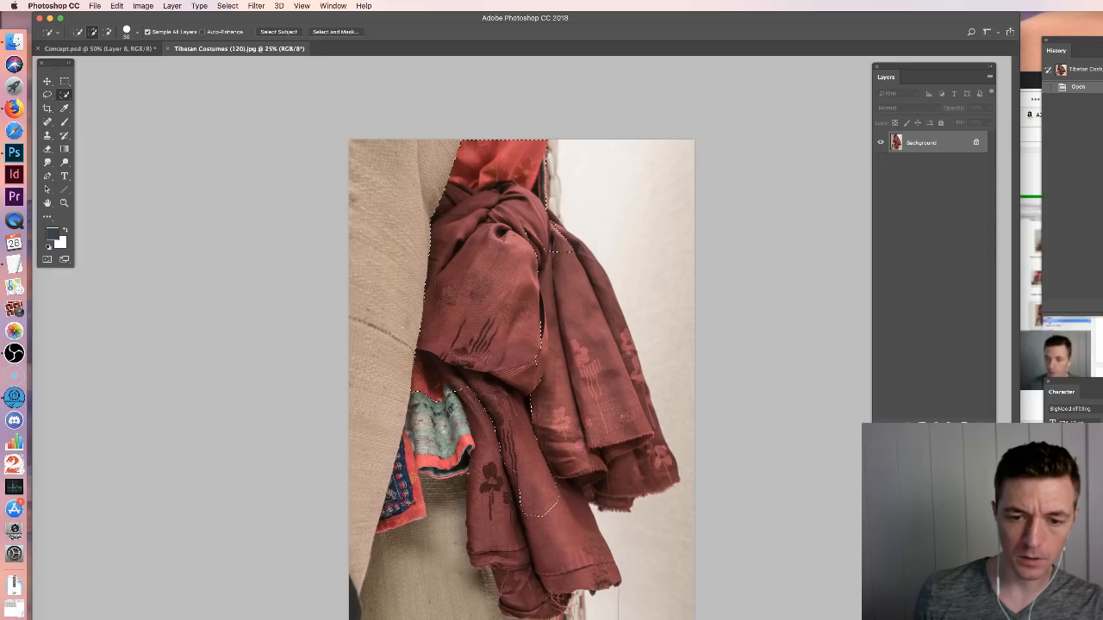
mouse_move(619, 409)
mouse_down()
mouse_move(547, 167)
mouse_move(536, 181)
mouse_up()
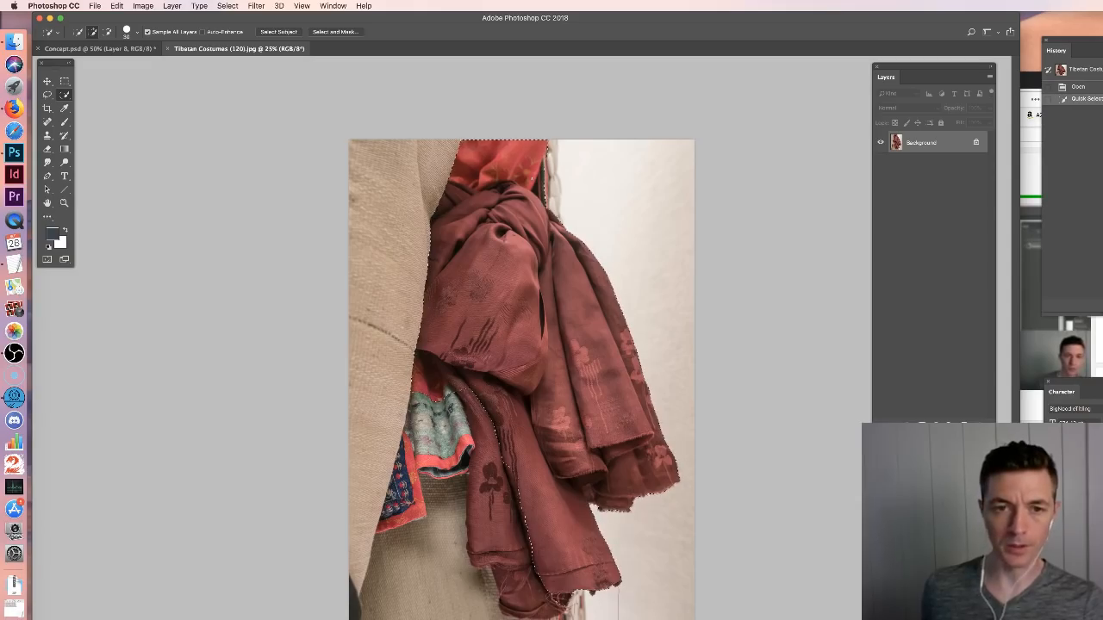
drag(470, 160, 550, 151)
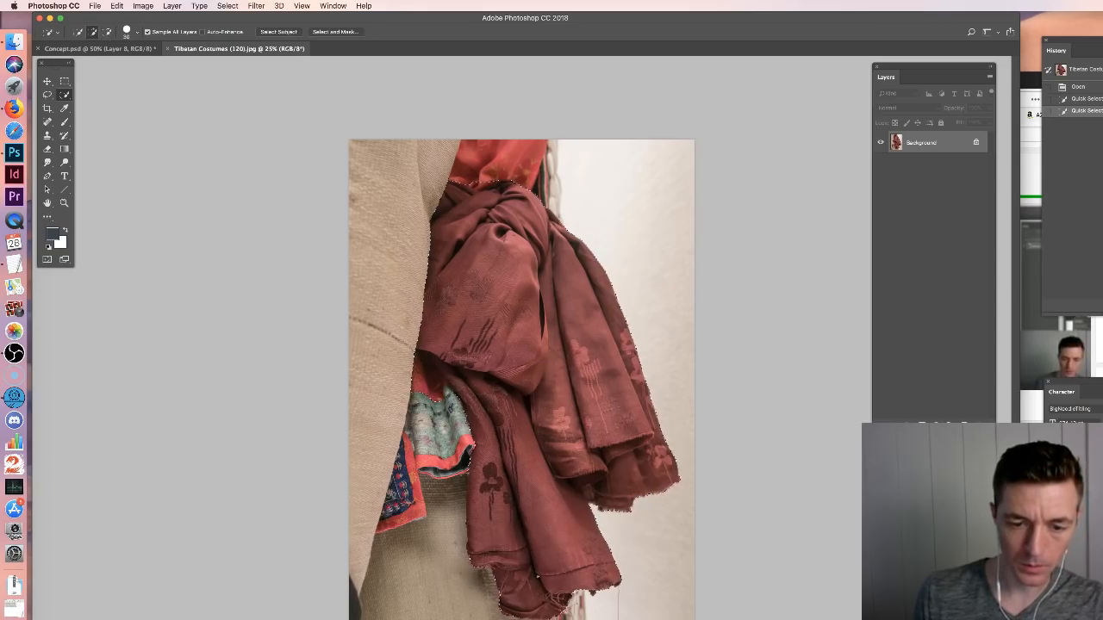
Copy the selected cloth, close the photo and paste the cloth into Concept.psd above Layer 8
click(647, 277)
key(super+w)
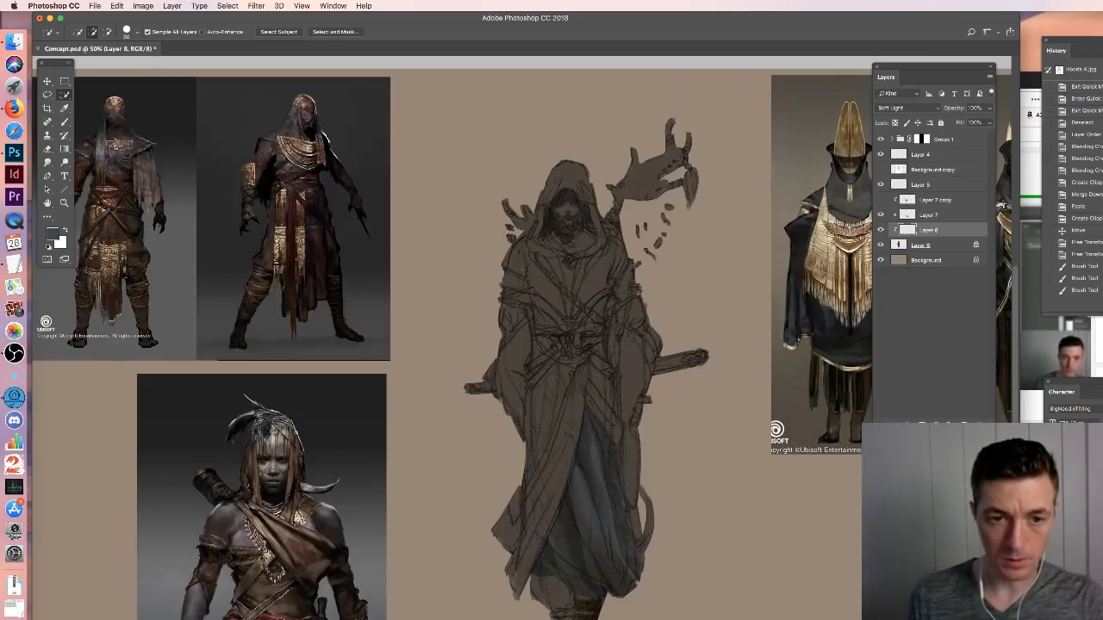
key(super+v)
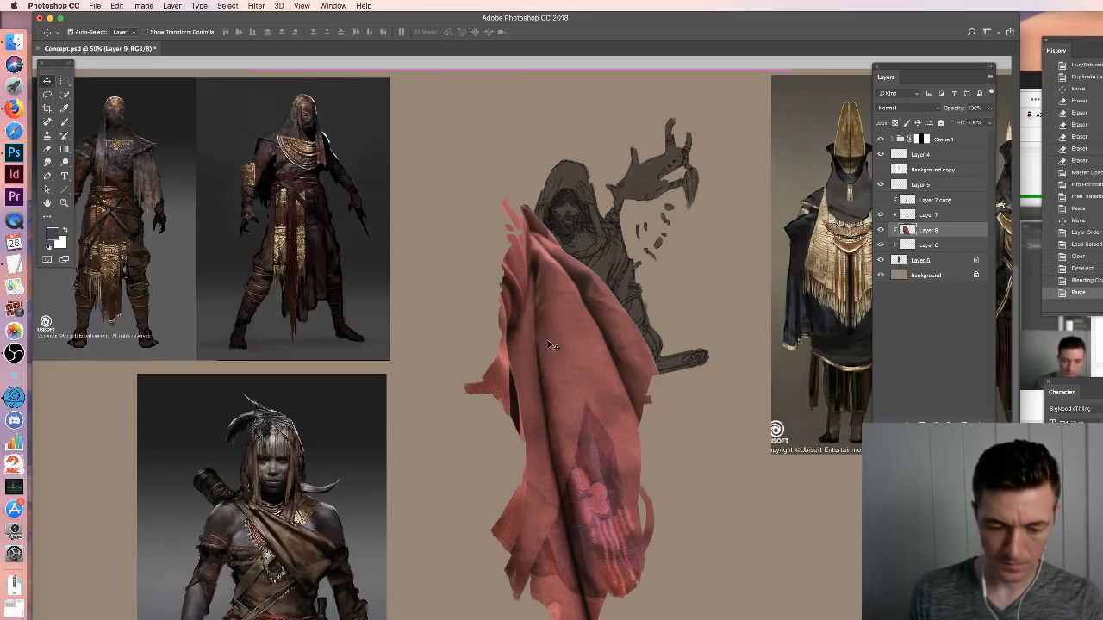
Scale the pasted maroon cloth down to about 45% and place it over the figure's torso and legs
key(super+t)
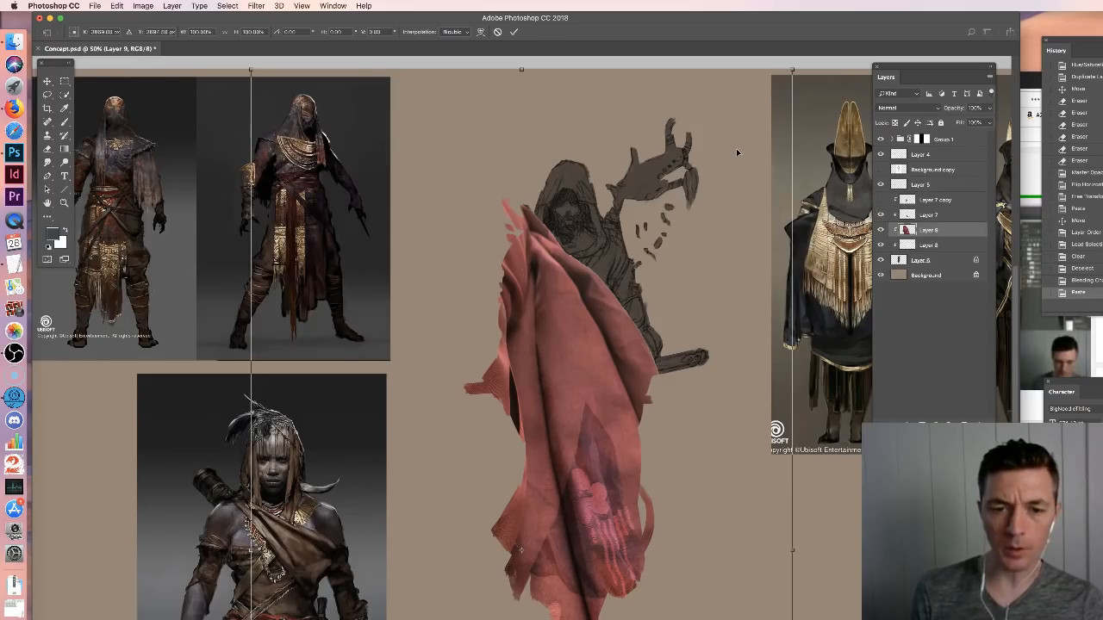
drag(791, 69, 614, 331)
drag(606, 357, 618, 326)
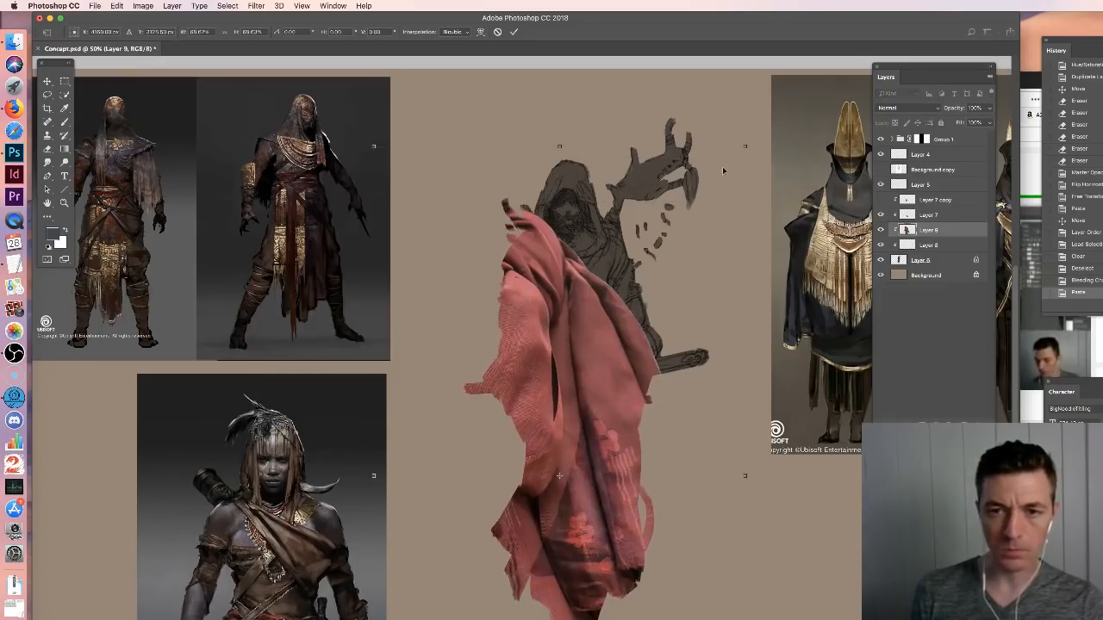
drag(746, 142, 620, 379)
drag(527, 499, 617, 371)
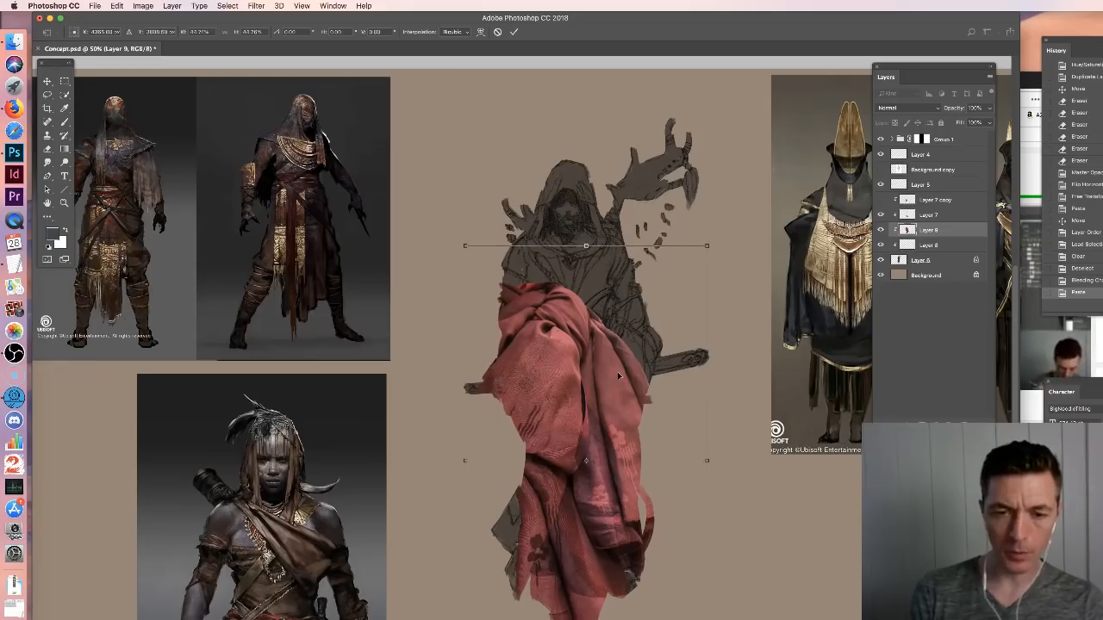
key(Return)
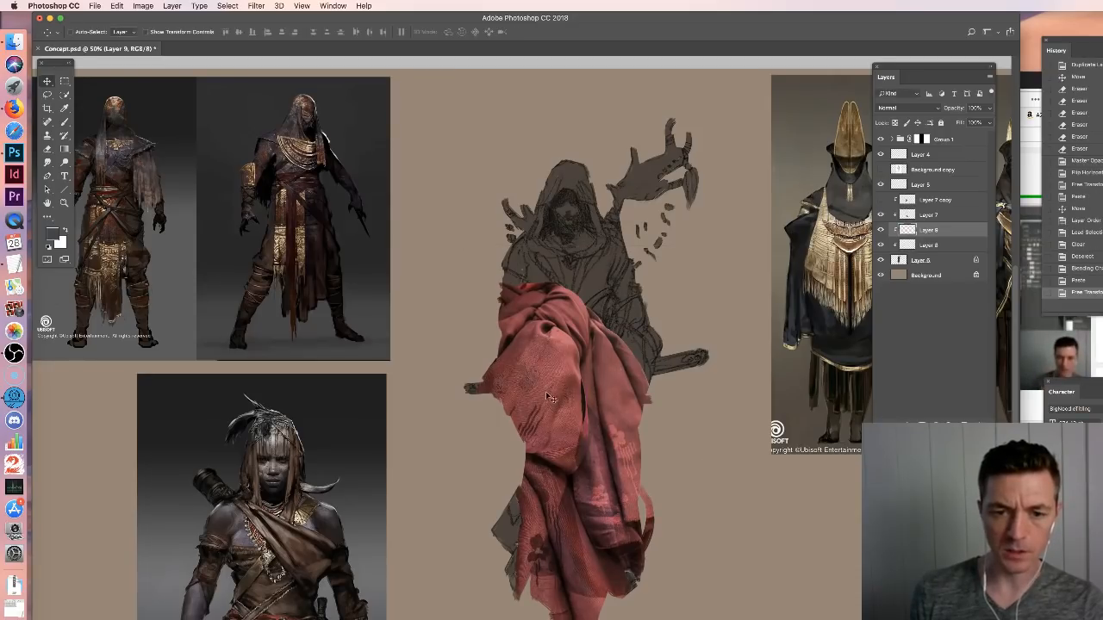
Shrink the maroon cloth further, rotate it about 23° clockwise and place it over the figure's waist and front skirt
drag(554, 399, 528, 372)
drag(568, 327, 567, 374)
key(super+t)
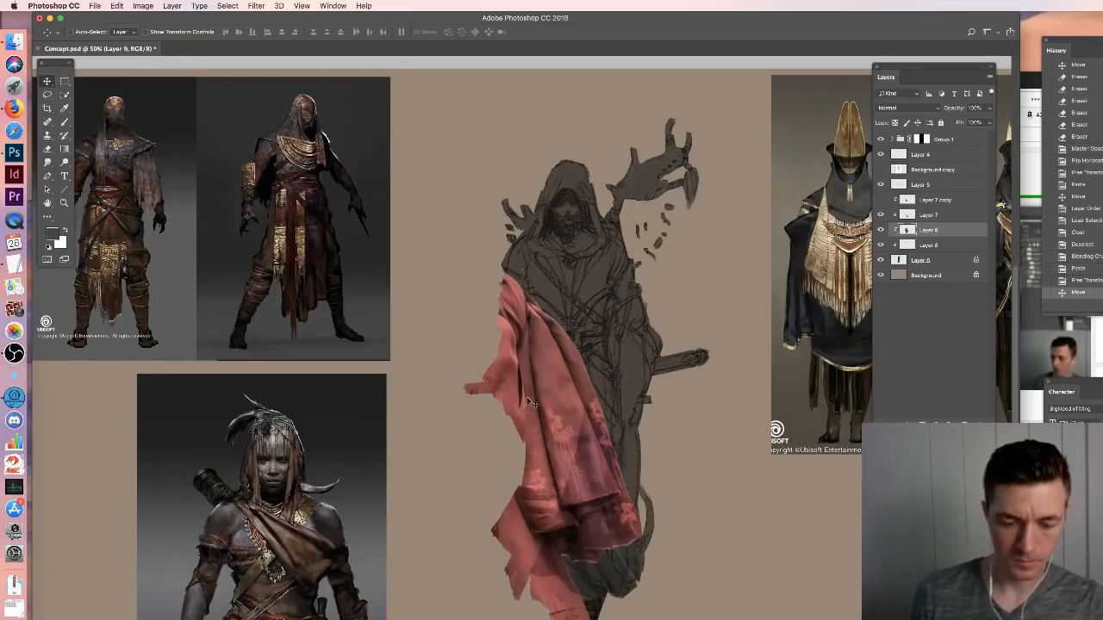
drag(653, 220, 574, 424)
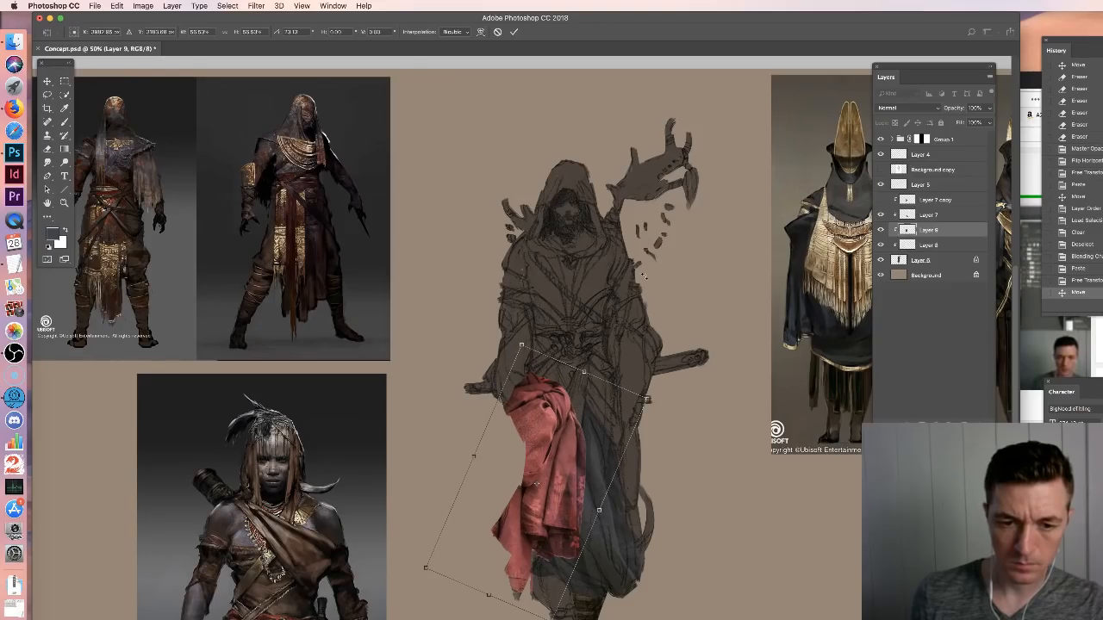
key(Return)
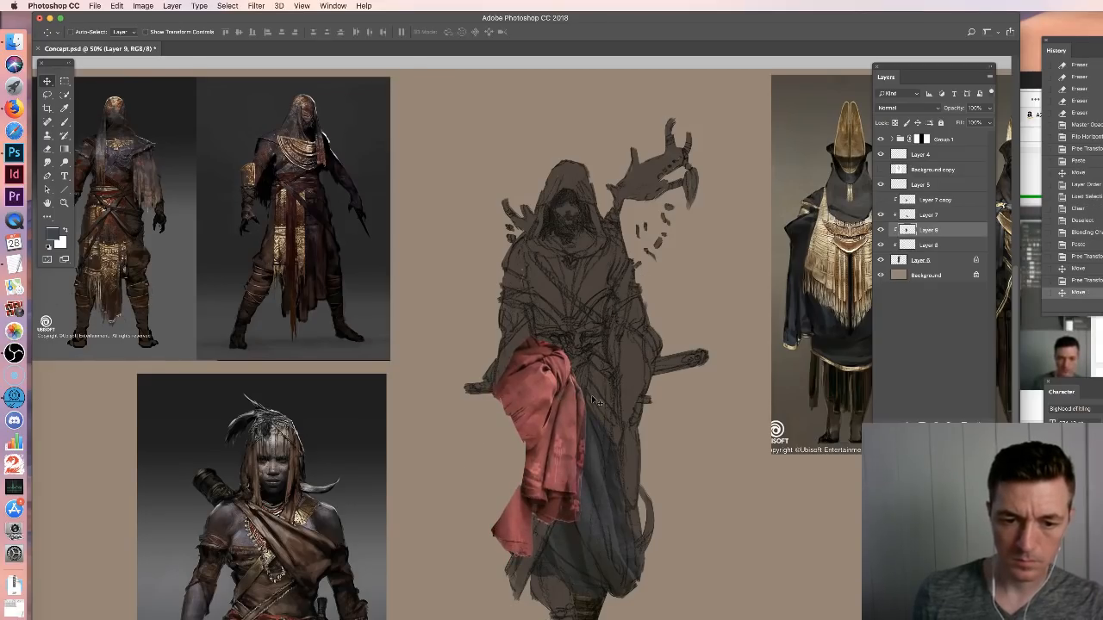
drag(589, 405, 620, 422)
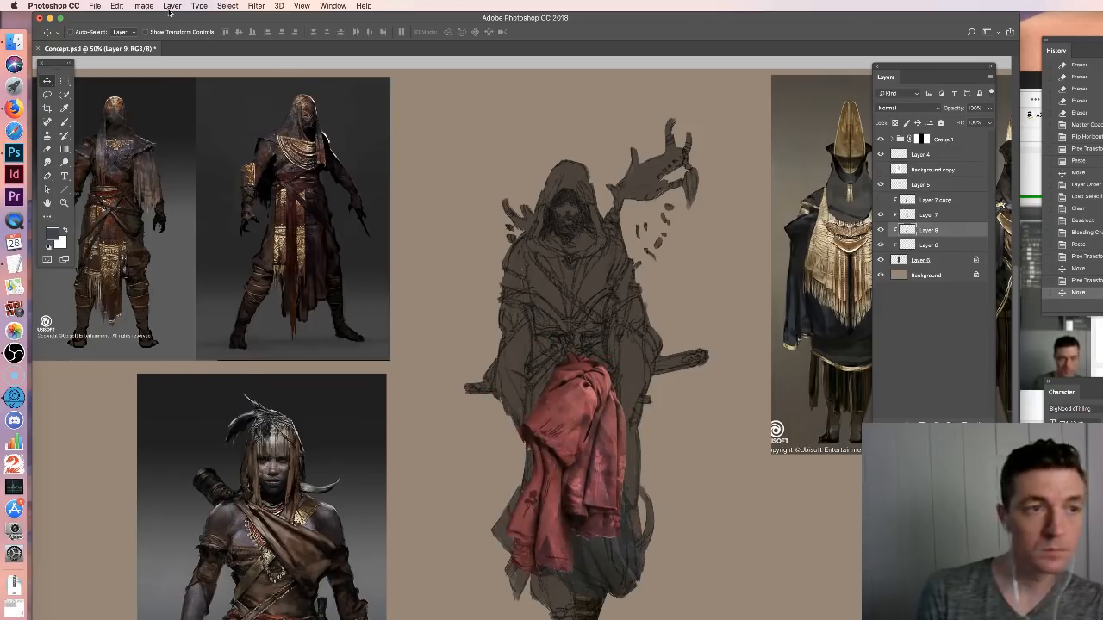
Flip the maroon cloth horizontally and reposition it over the figure's front skirt
click(117, 6)
mouse_move(146, 237)
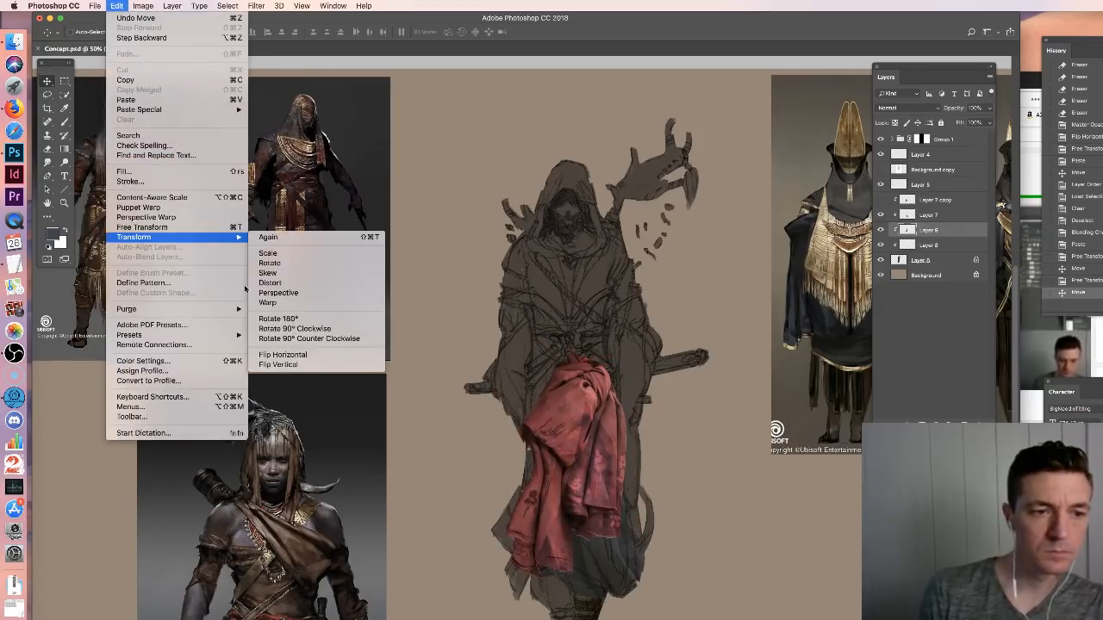
click(291, 355)
drag(603, 438, 619, 462)
Rotate the maroon cloth about 13° clockwise, shrink it and place it just below the figure's belt
key(super+t)
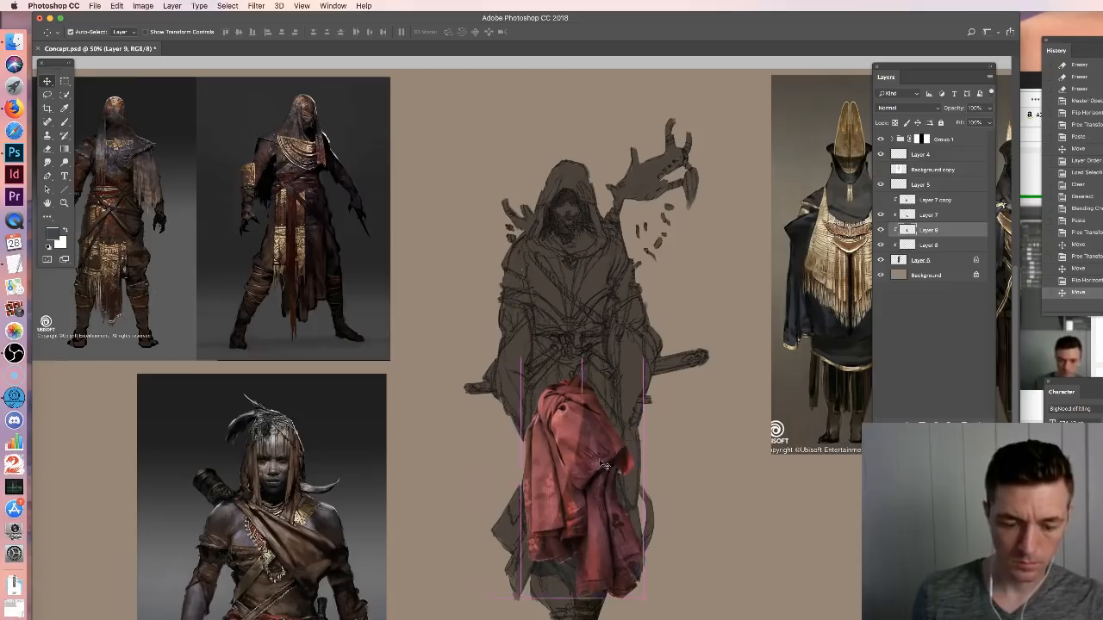
drag(614, 295, 632, 340)
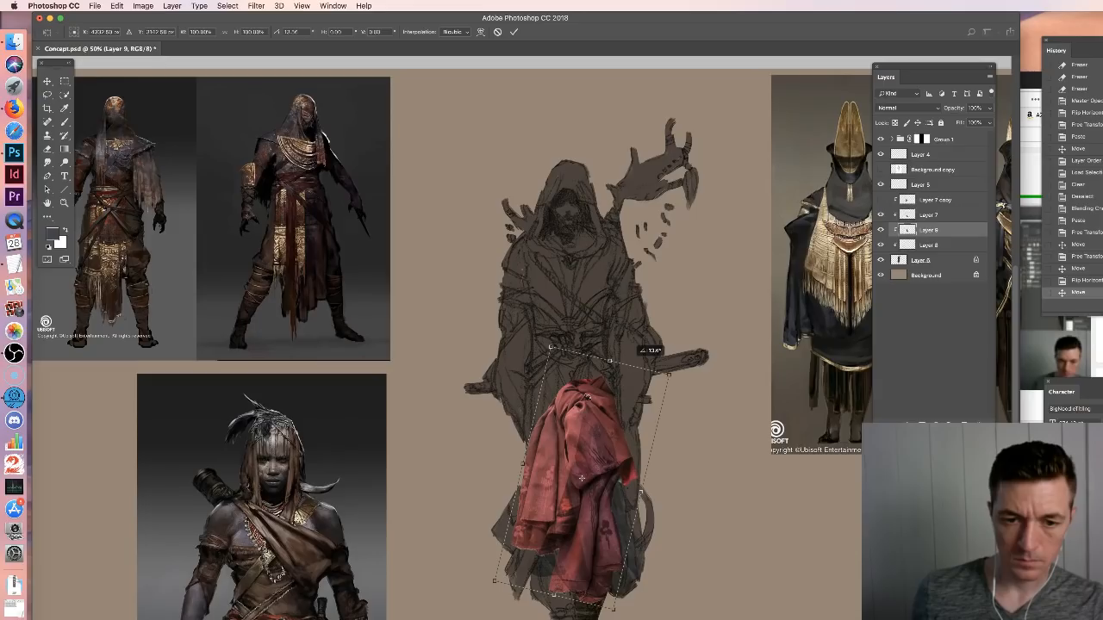
drag(581, 478, 591, 450)
drag(621, 585, 557, 359)
drag(661, 275, 652, 268)
key(Return)
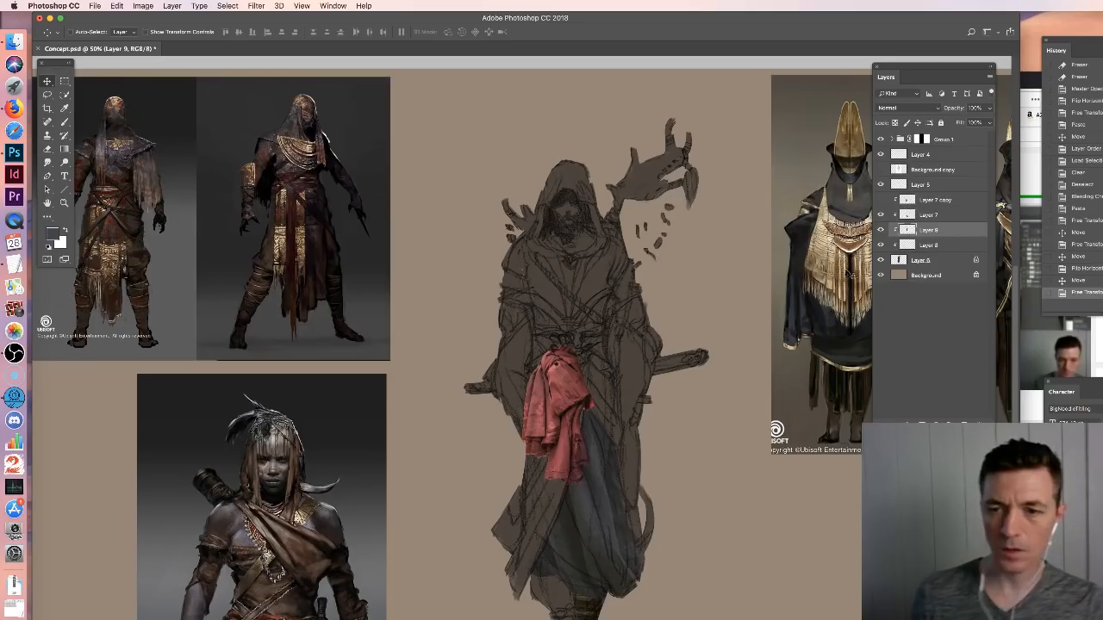
Hide the maroon cloth layer and switch to the Tibetan Costumes folder in Finder
click(15, 40)
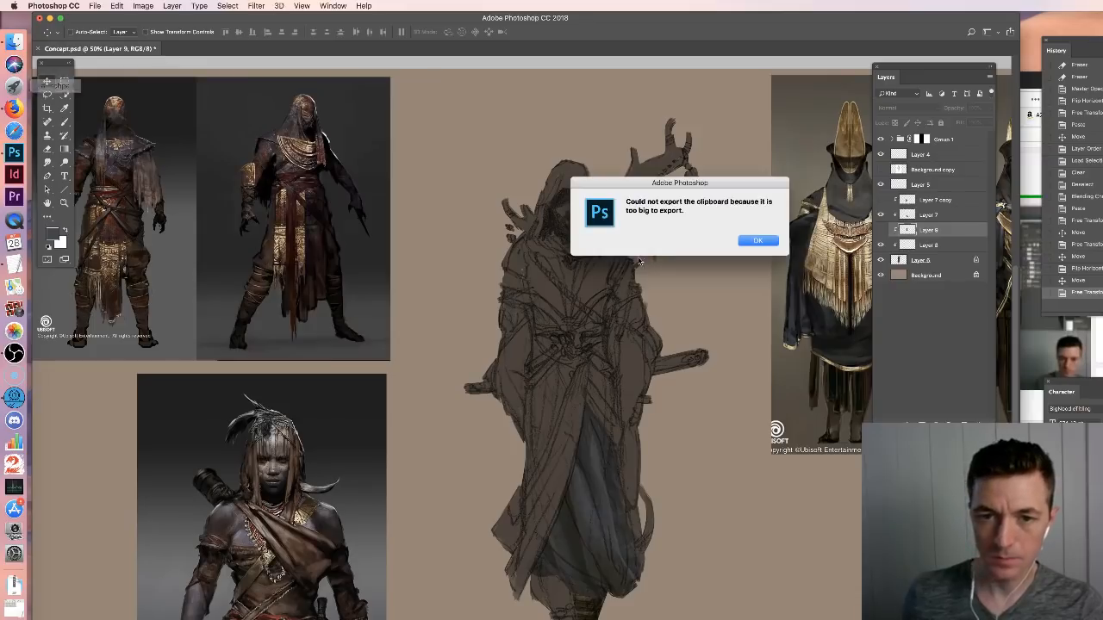
key(Return)
click(10, 42)
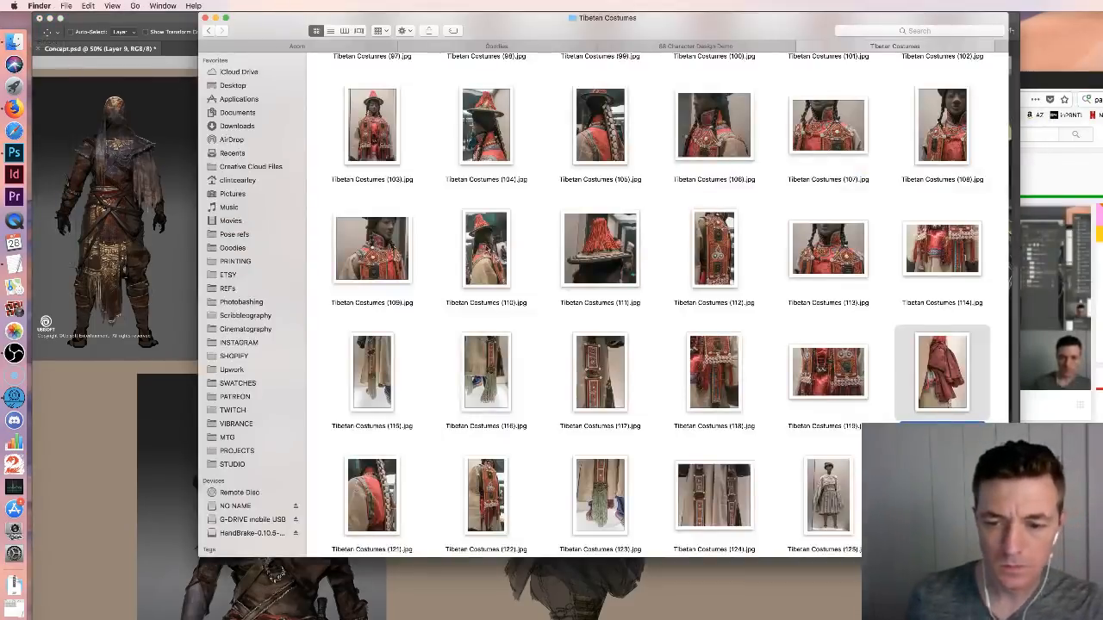
Browse the earlier Tibetan Costumes photos for another garment reference to use on the figure
scroll(462, 249, up, 5)
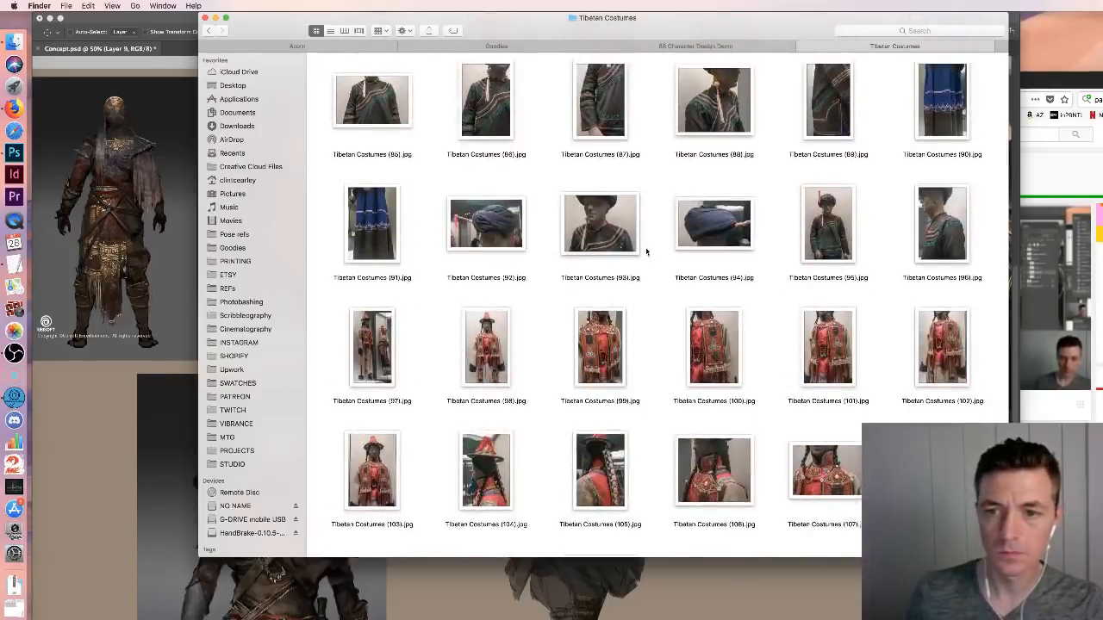
scroll(621, 250, up, 2)
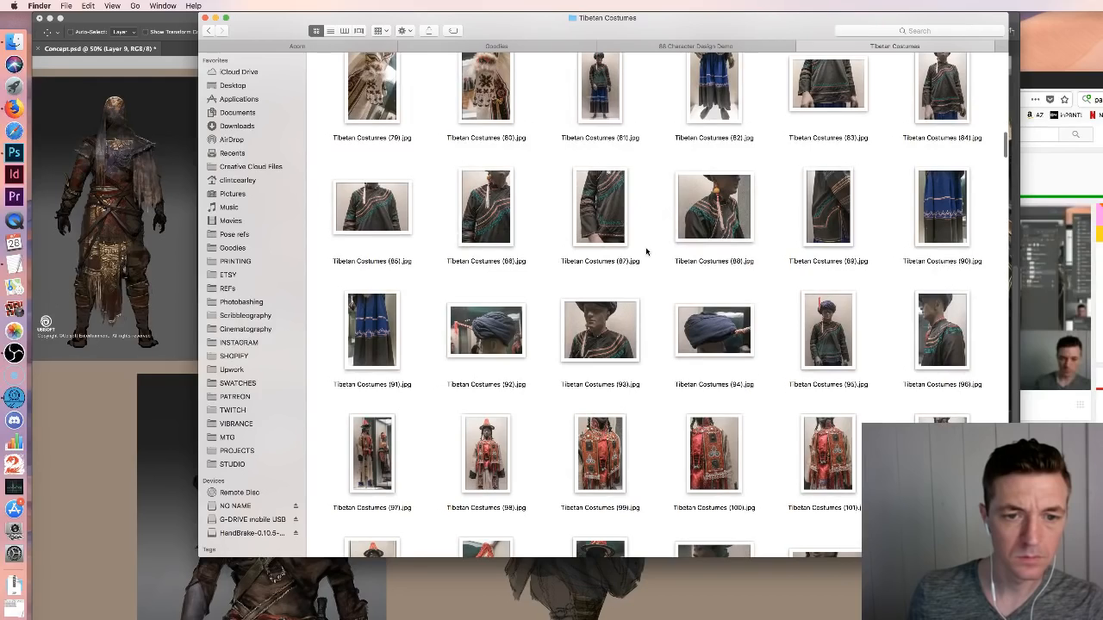
scroll(646, 250, up, 10)
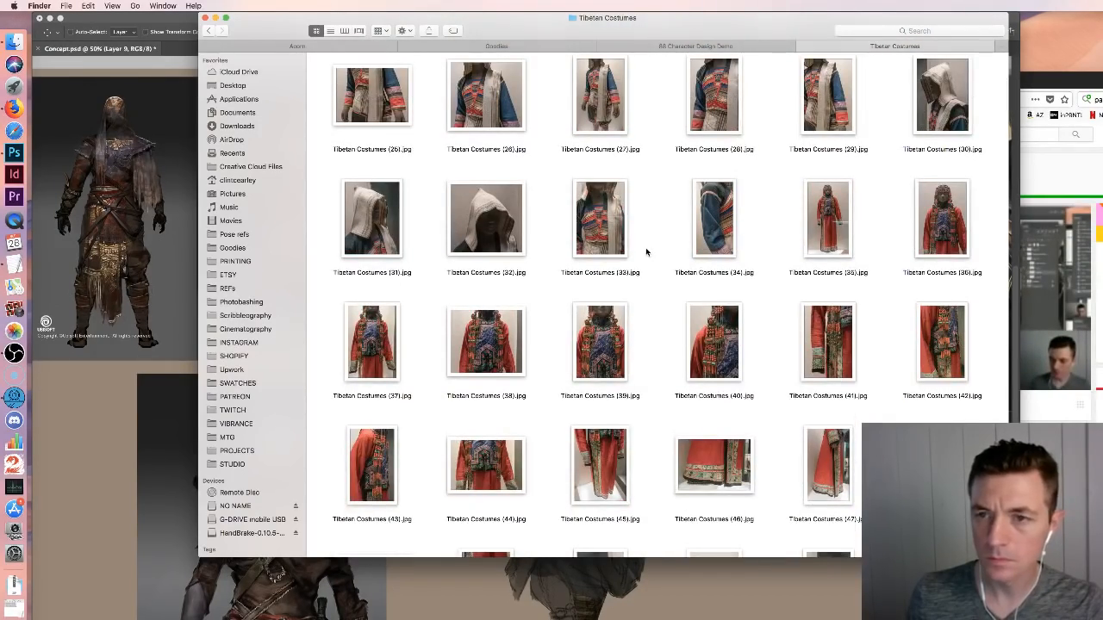
scroll(647, 252, up, 3)
scroll(646, 252, up, 2)
scroll(646, 252, up, 2)
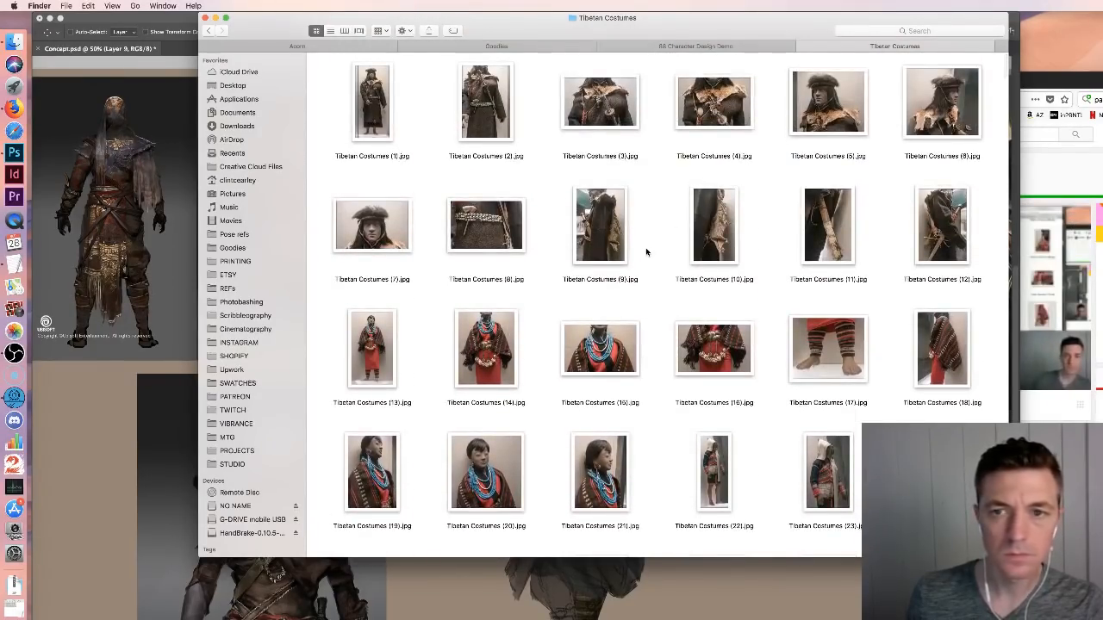
scroll(647, 251, down, 8)
scroll(647, 252, up, 5)
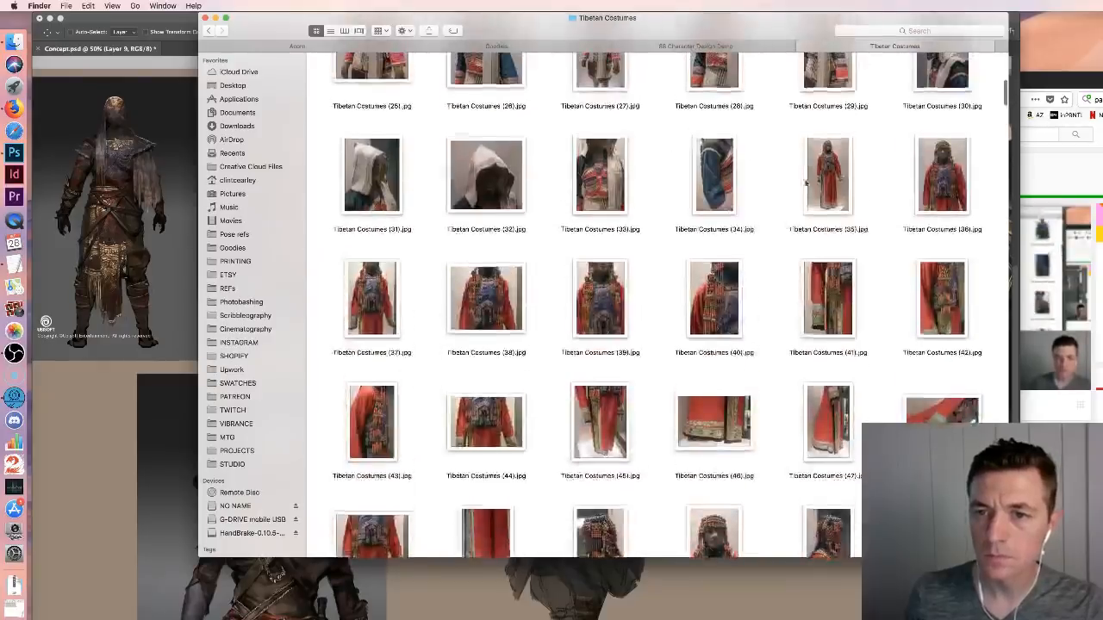
scroll(810, 186, down, 1)
Preview the full-length red robe photo Tibetan Costumes (35).jpg and return to the folder
click(832, 195)
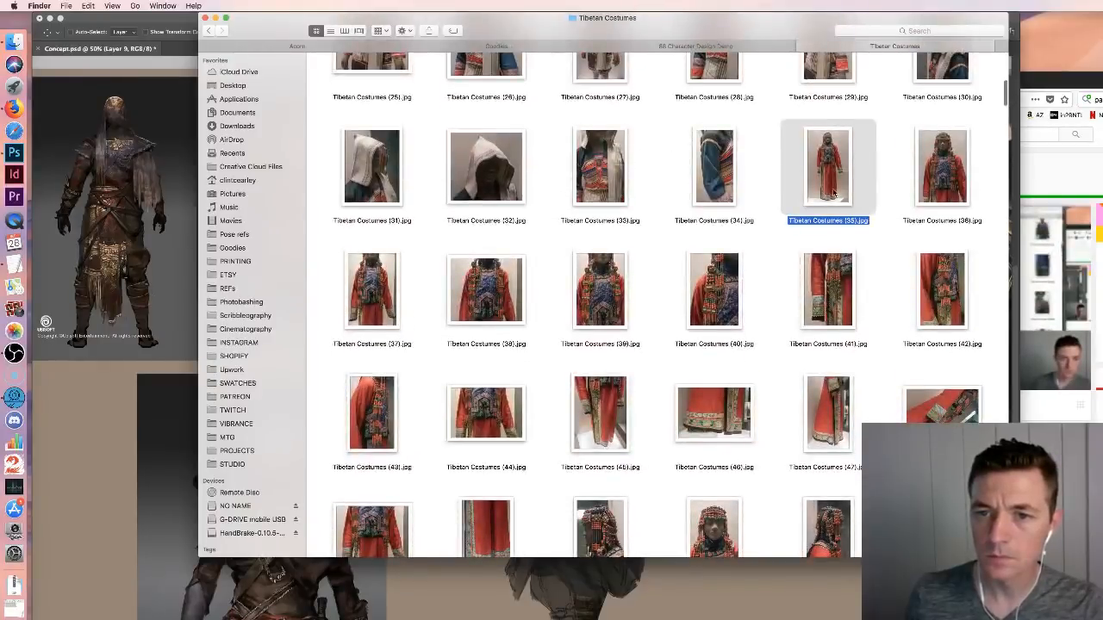
key(space)
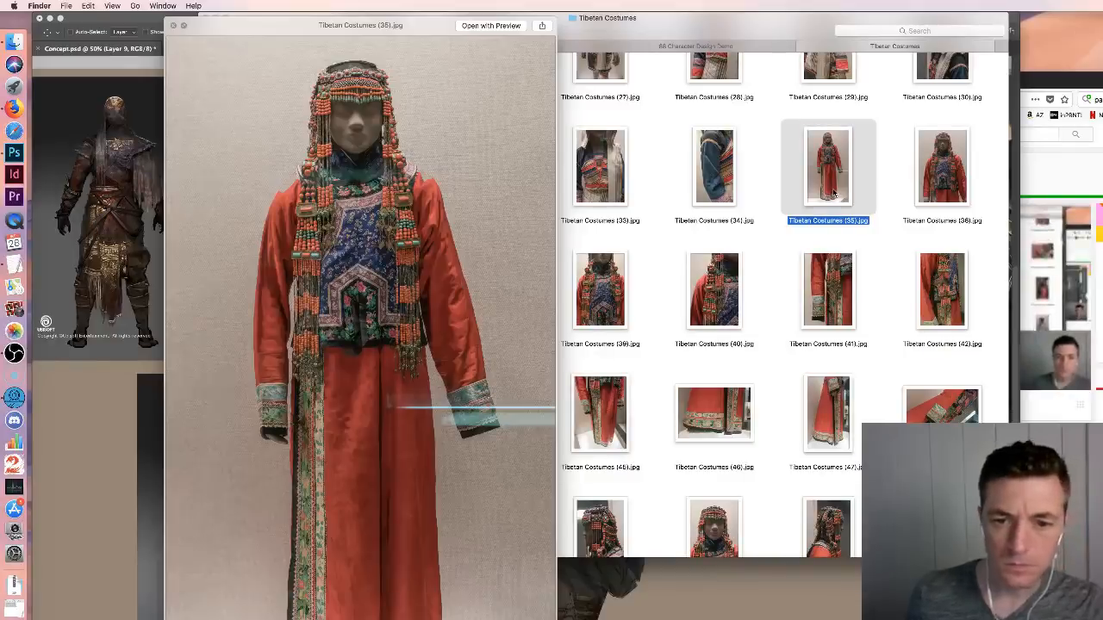
key(space)
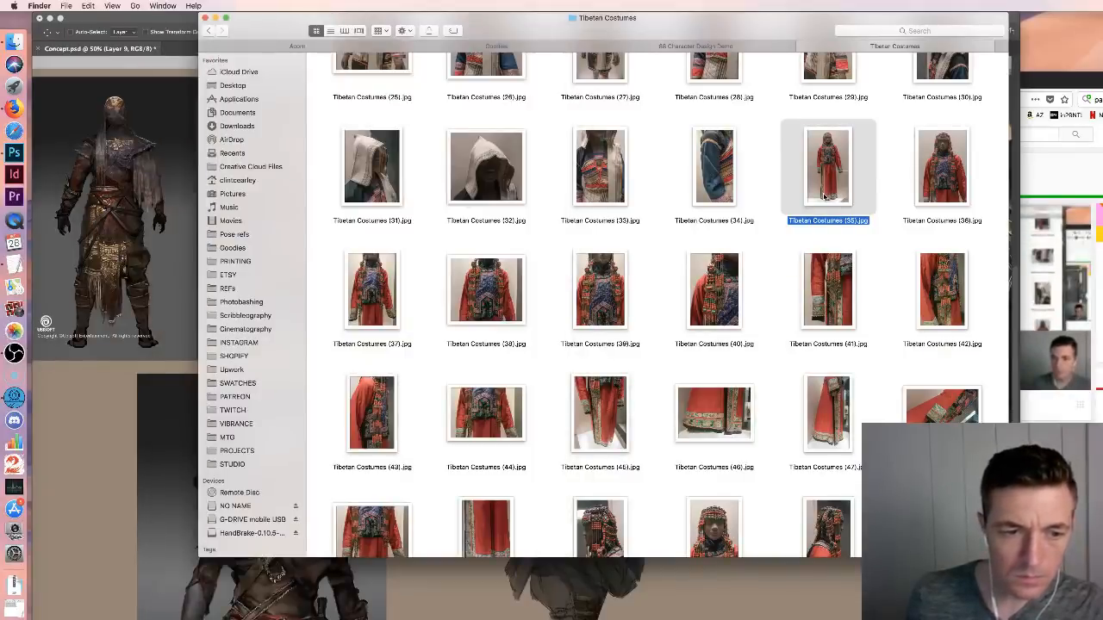
mouse_move(500, 17)
mouse_down()
mouse_move(1099, 17)
mouse_move(495, 4)
mouse_up()
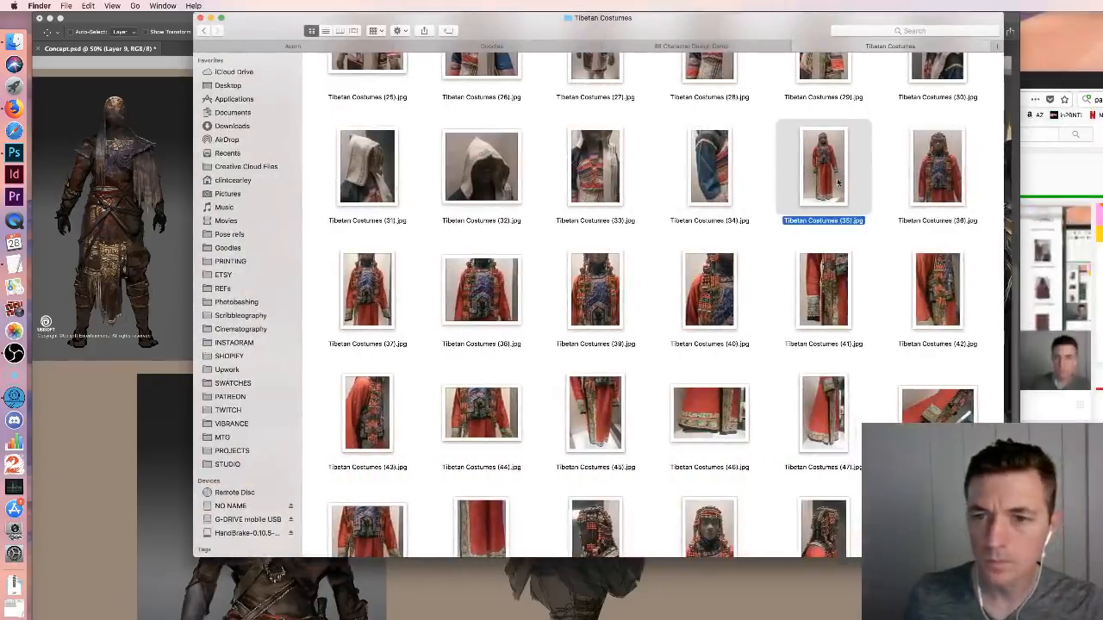
Open the reference photo Tibetan Costumes (35).jpg in Photoshop
right_click(837, 177)
mouse_move(948, 189)
click(1042, 208)
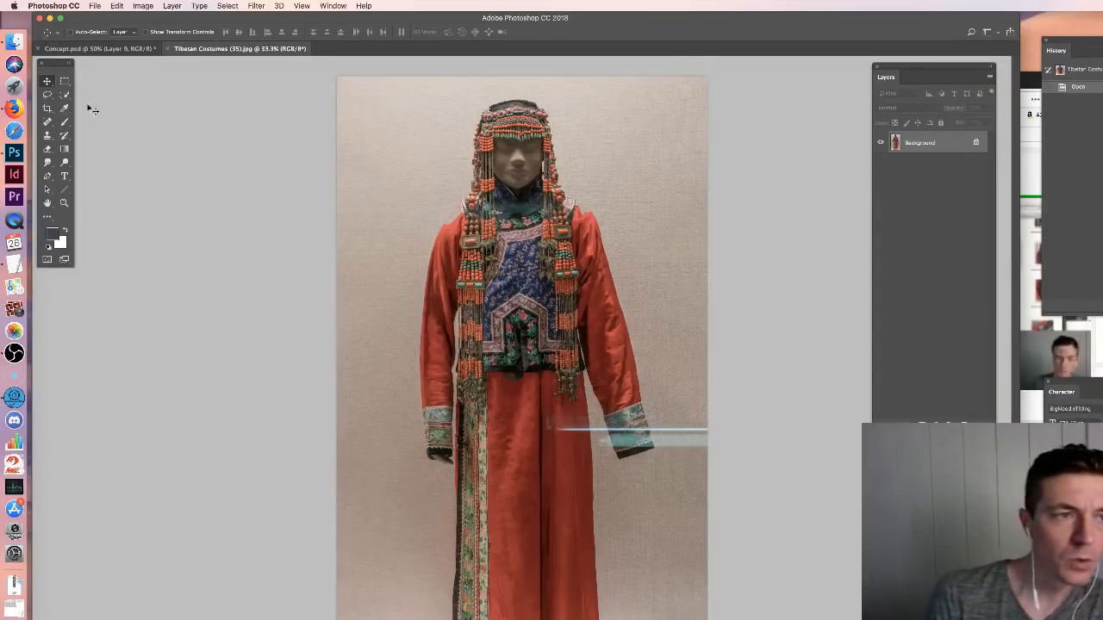
Lasso the red sleeve hanging at the left of the costume, copy it, and close the costume photo
click(48, 94)
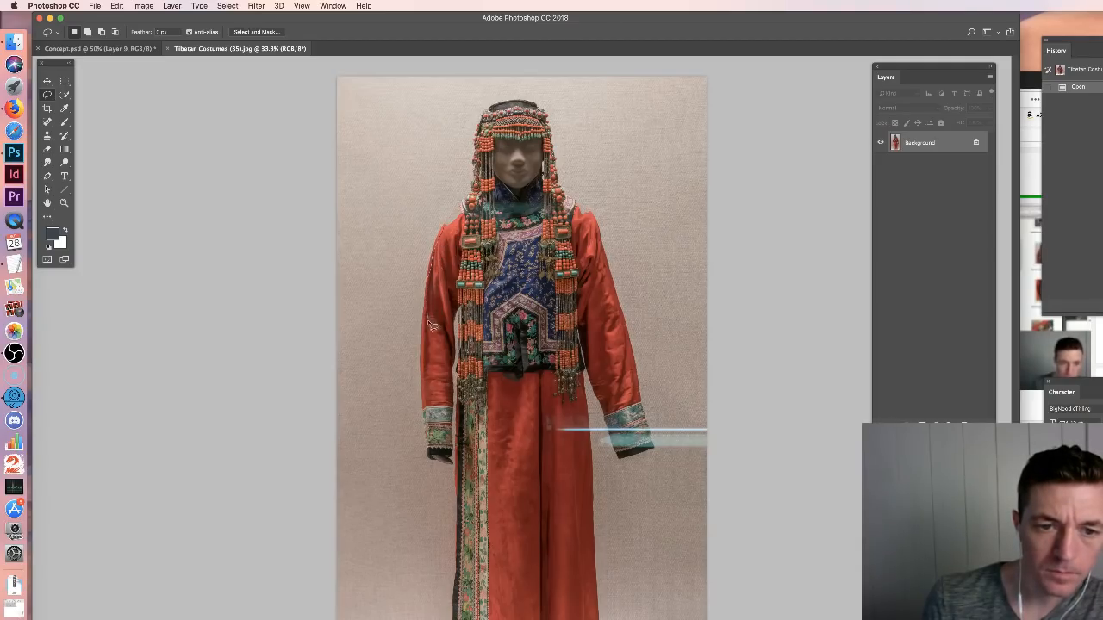
mouse_move(440, 350)
mouse_down()
mouse_move(449, 362)
mouse_move(466, 243)
mouse_move(457, 227)
mouse_up()
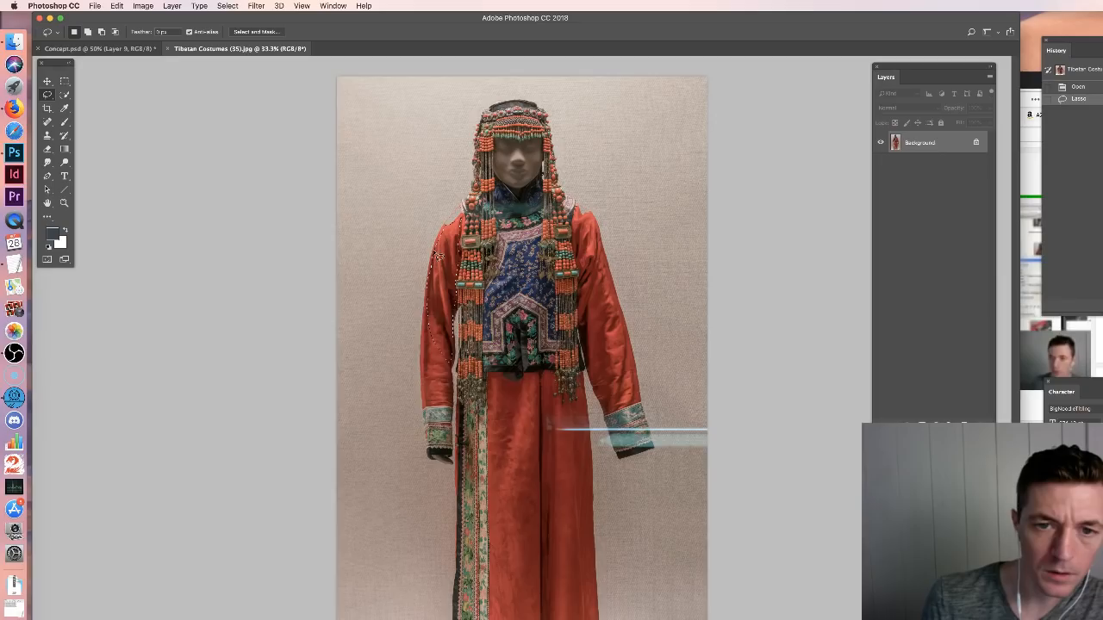
key(shift)
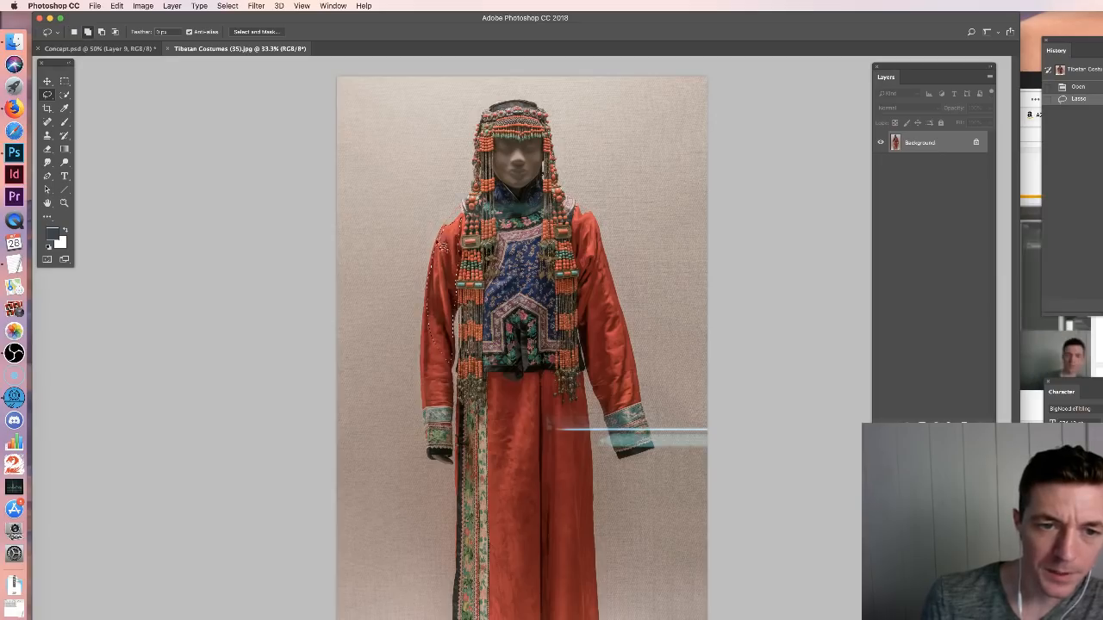
mouse_move(438, 256)
mouse_down()
mouse_move(430, 322)
mouse_move(456, 240)
mouse_up()
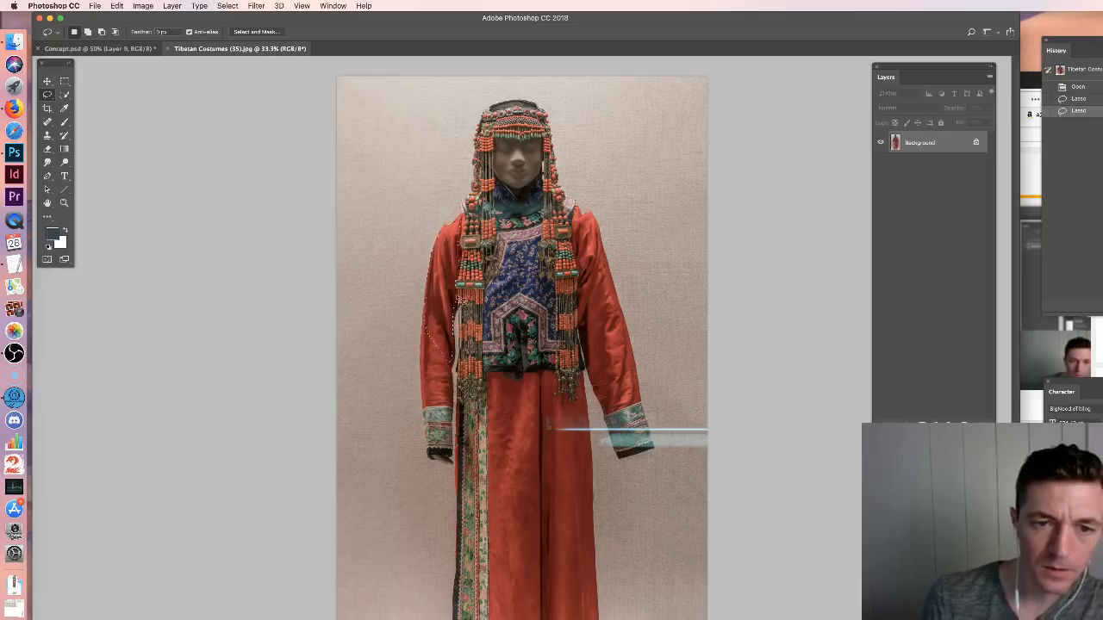
key(super+w)
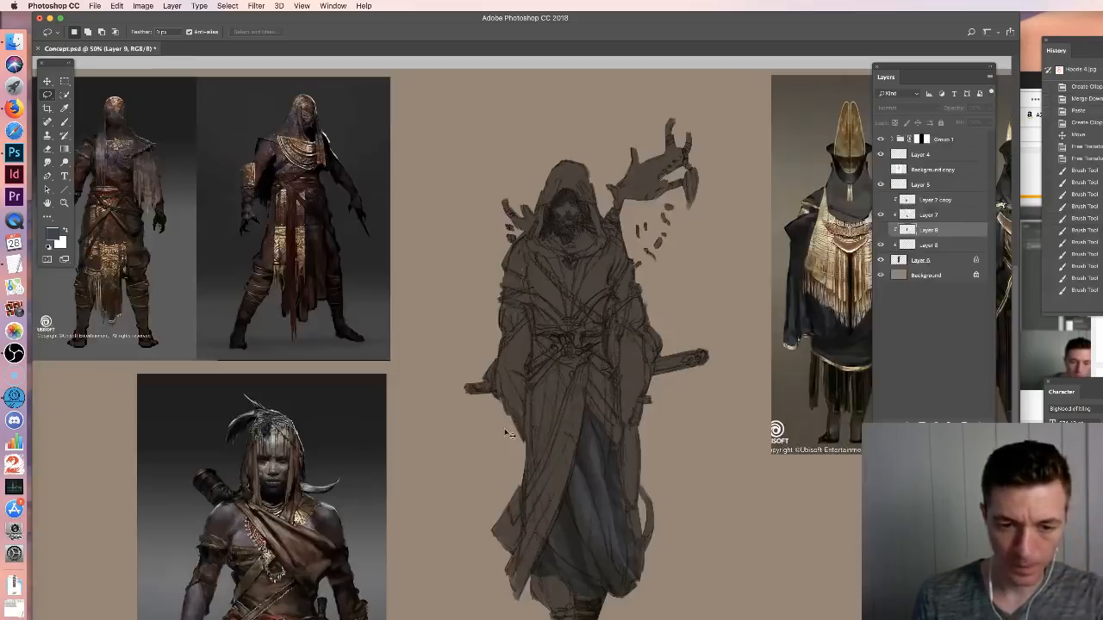
Paste the copied red sleeve directly above Layer 8 and place it over the hooded figure's lower robe
click(936, 247)
key(super+v)
key(v)
drag(579, 422, 589, 490)
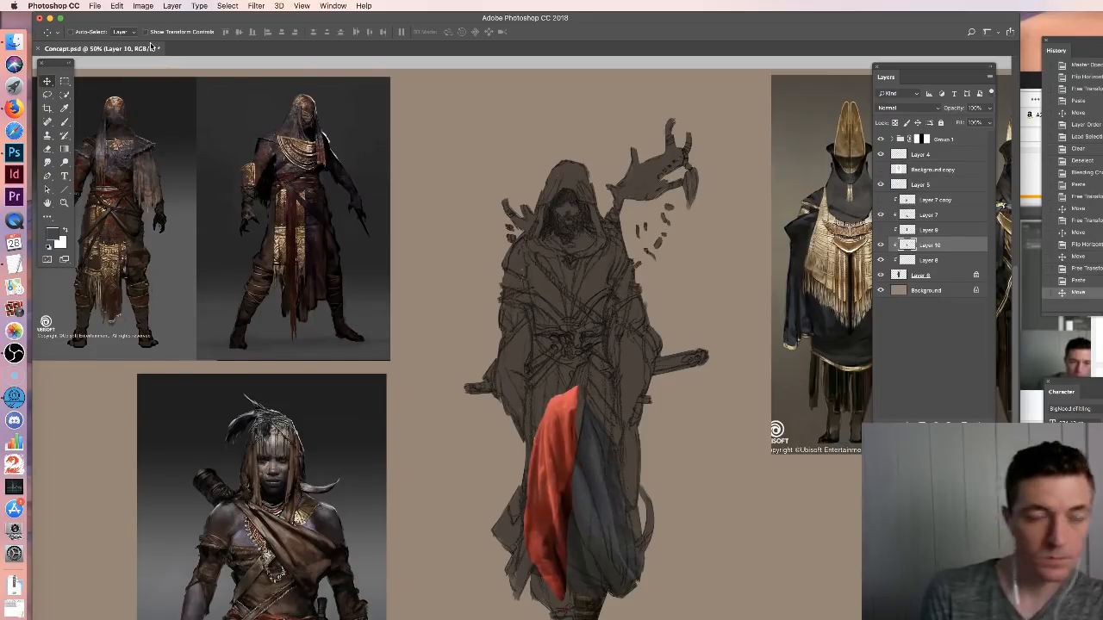
Flip the pasted red cloth horizontally and reposition it just below the figure's belt
click(117, 6)
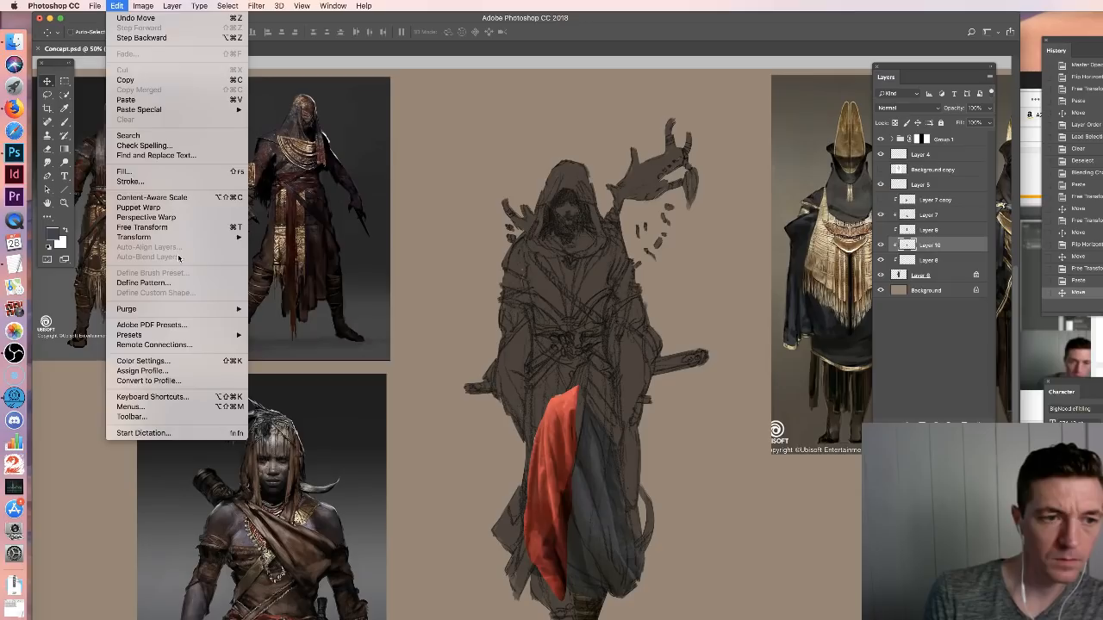
mouse_move(180, 238)
click(278, 355)
drag(555, 451, 557, 421)
Rotate and stretch the red cloth with Free Transform so it fits the left front panel of the robe
key(ctrl+t)
drag(642, 284, 660, 302)
drag(561, 410, 563, 405)
drag(484, 560, 449, 610)
mouse_move(596, 390)
mouse_down()
mouse_move(605, 372)
mouse_move(601, 385)
mouse_up()
key(Return)
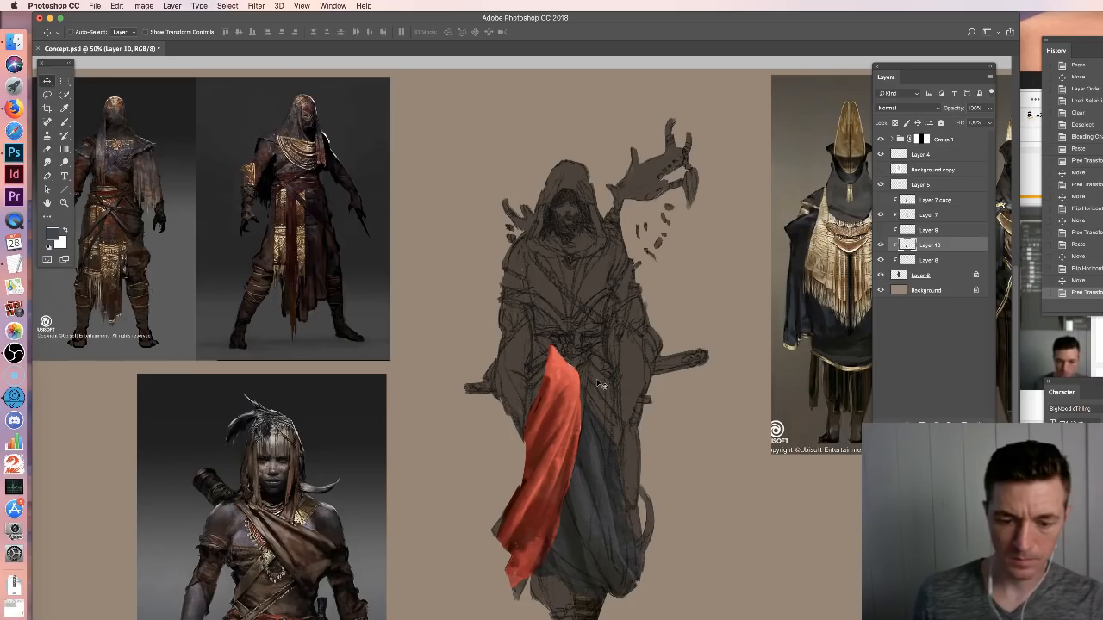
Shift the red cloth's hue to purple with Hue/Saturation
key(super+u)
click(934, 263)
key(super+u)
click(780, 311)
click(922, 265)
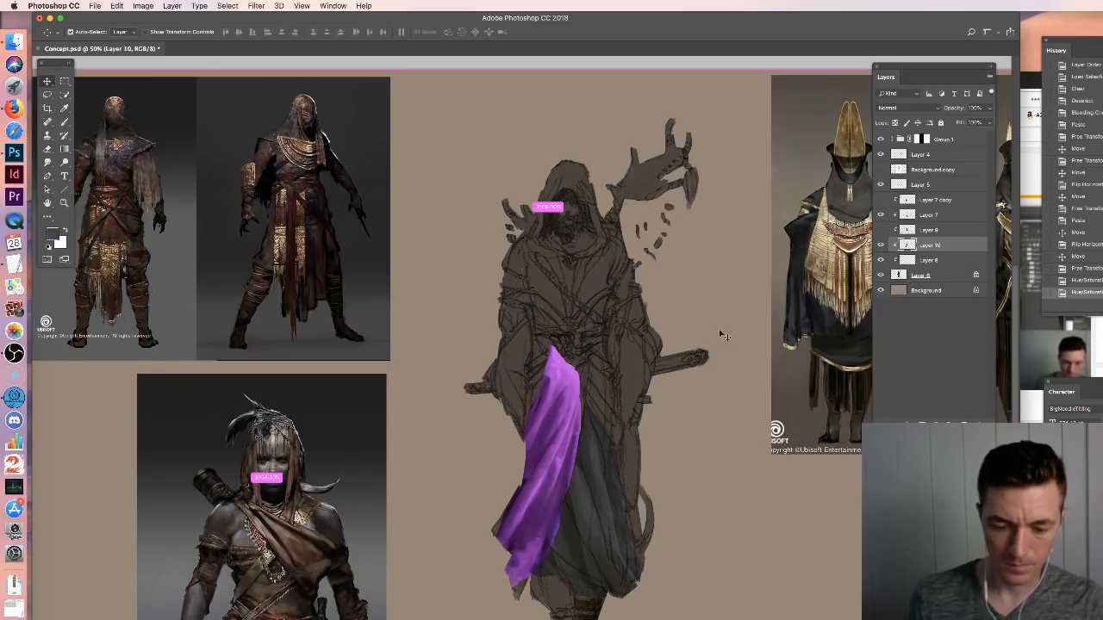
Recolour the cloth to a muted blue with Hue/Saturation, using saturation -74 and lightness +6
key(super+u)
click(795, 312)
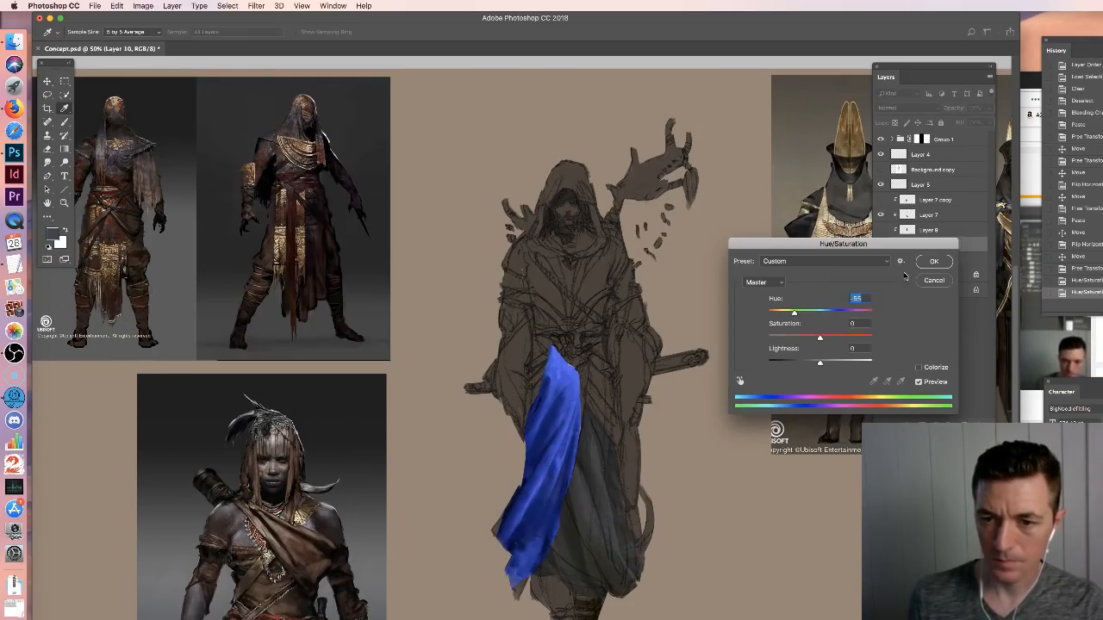
click(781, 337)
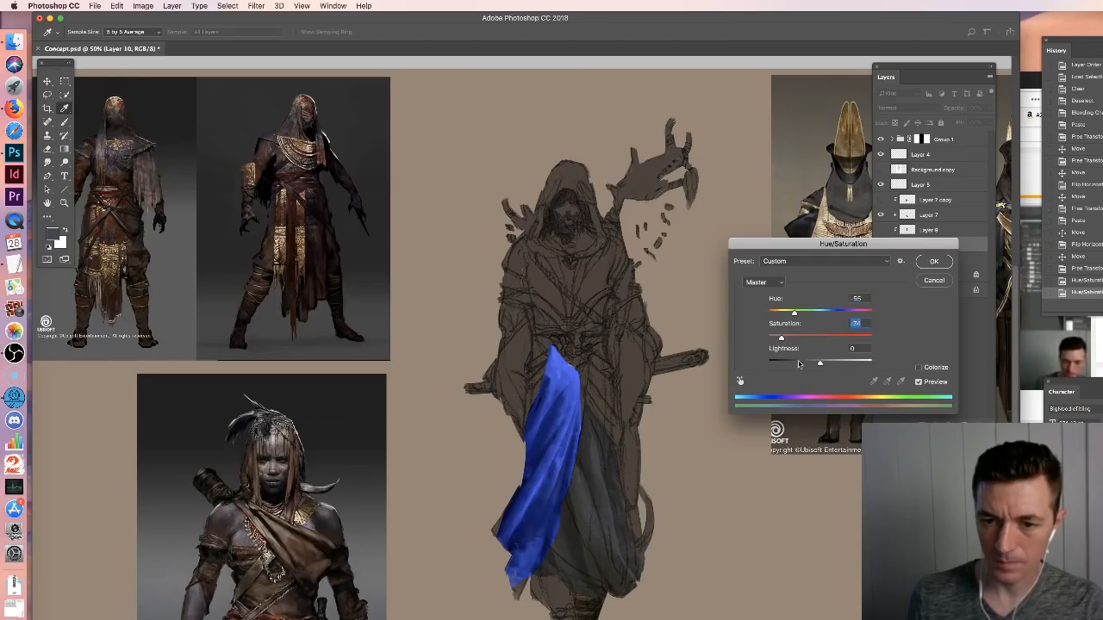
click(807, 363)
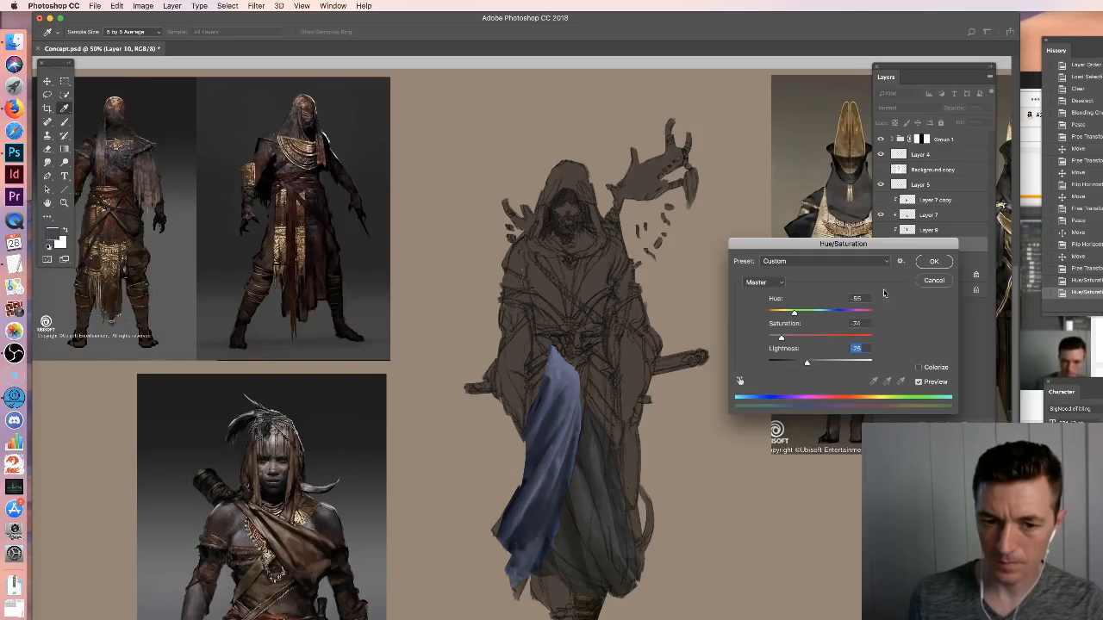
click(823, 362)
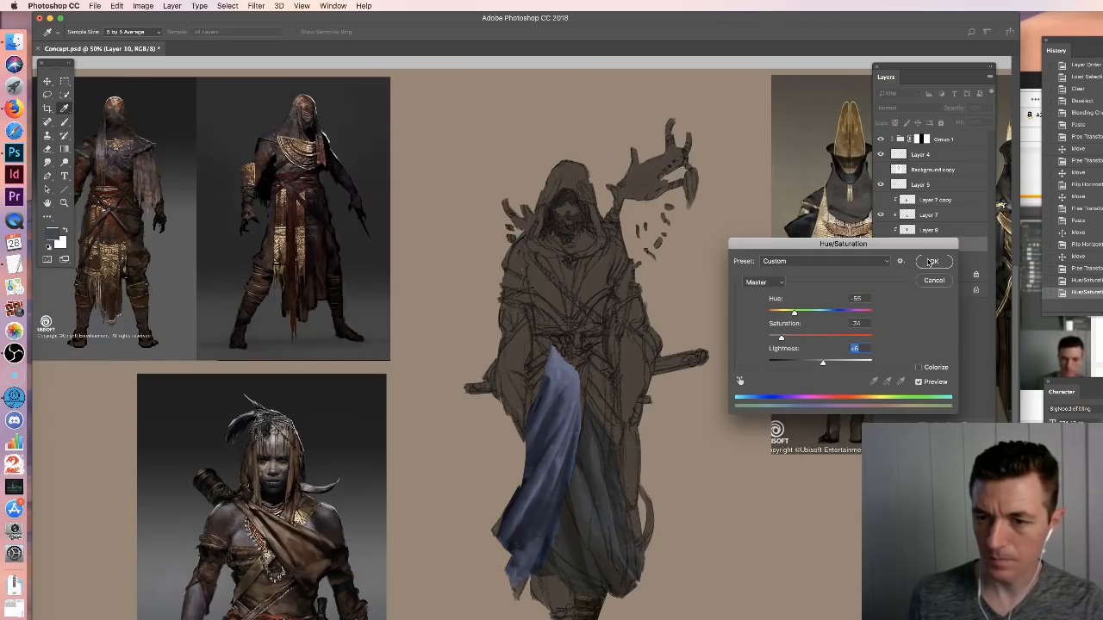
click(933, 261)
Set the blend mode of the cloth layer, Layer 10, to Overlay
click(915, 212)
key(v)
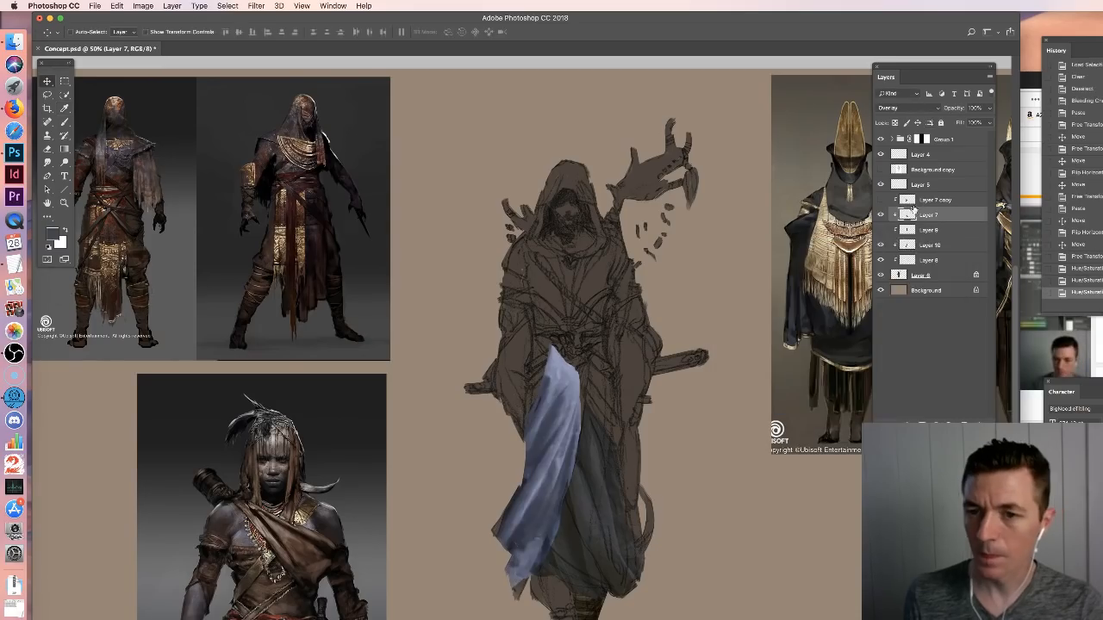
click(921, 246)
click(899, 109)
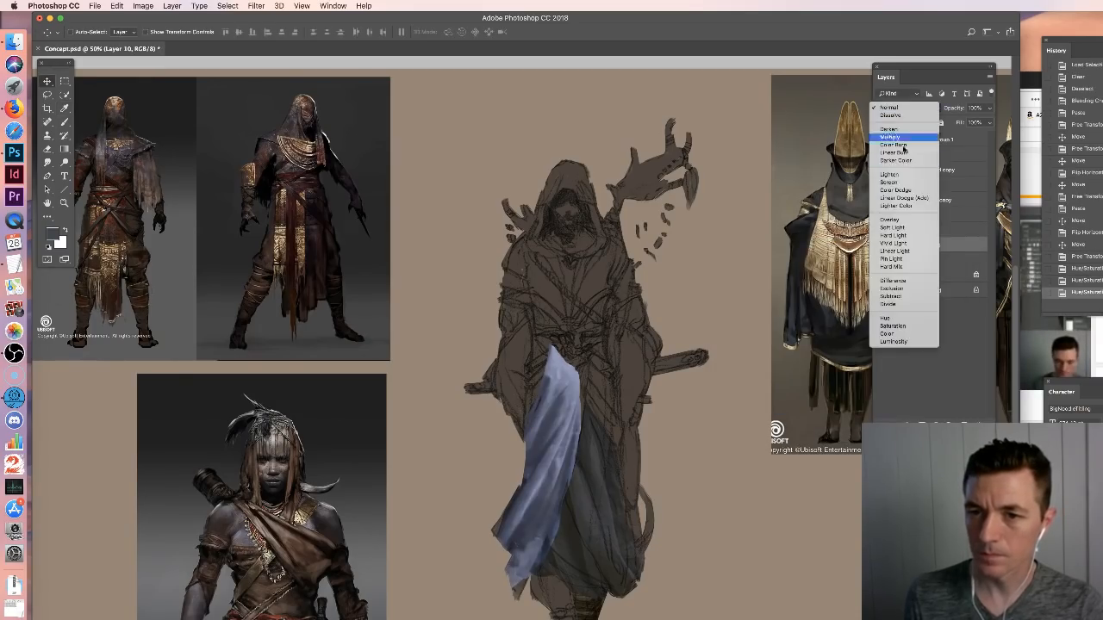
click(894, 223)
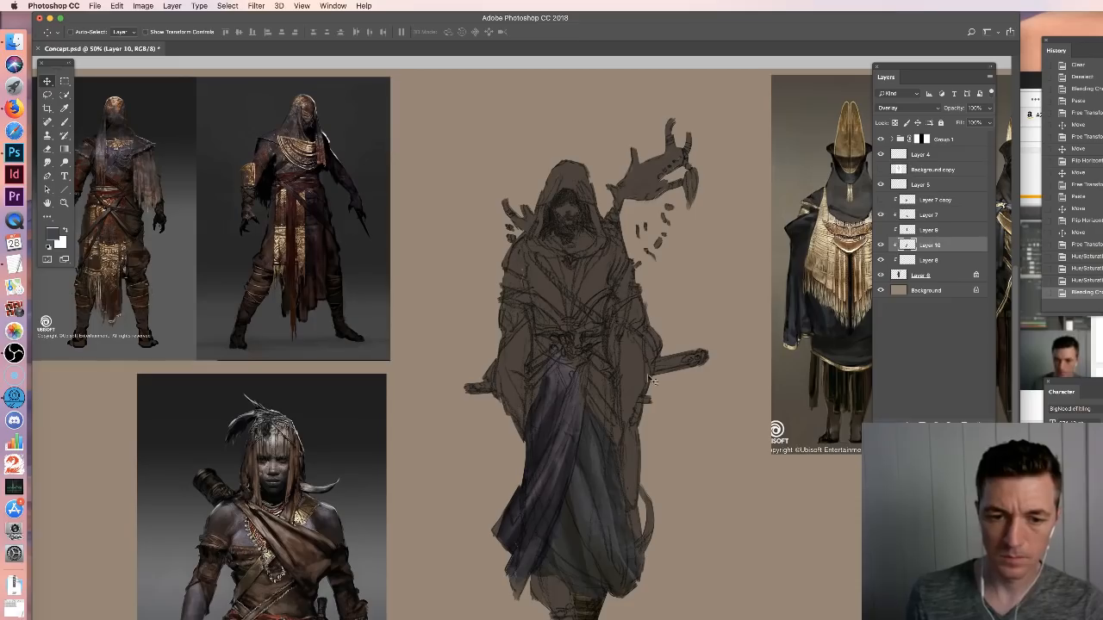
Shift the cloth's hue slightly to a blue-grey matching the neighbouring panel and nudge the cloth slightly down
key(super+u)
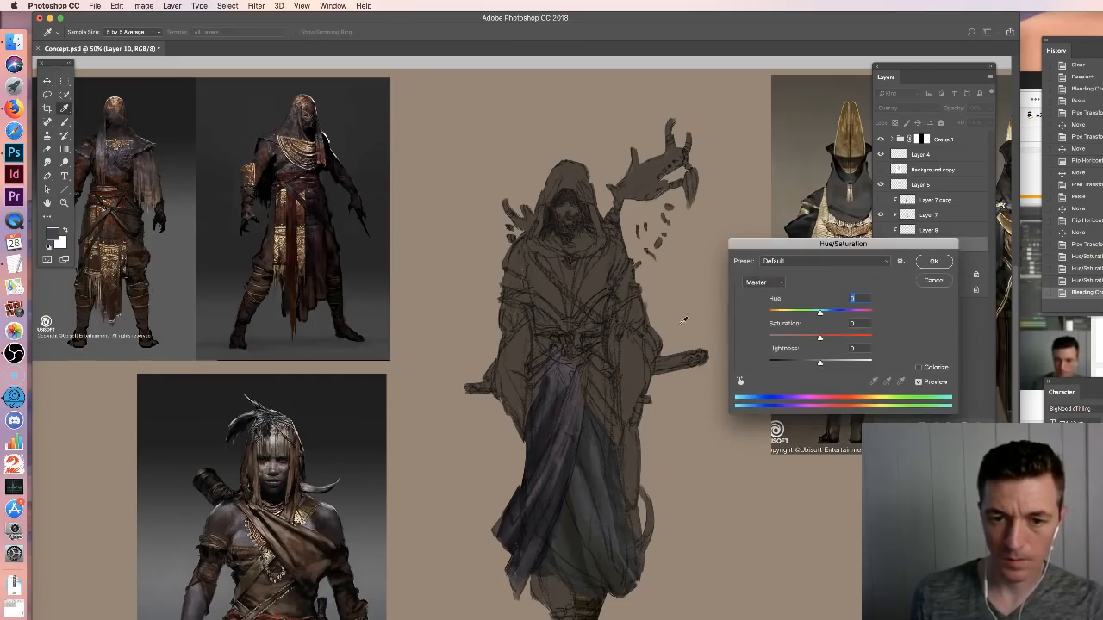
click(808, 313)
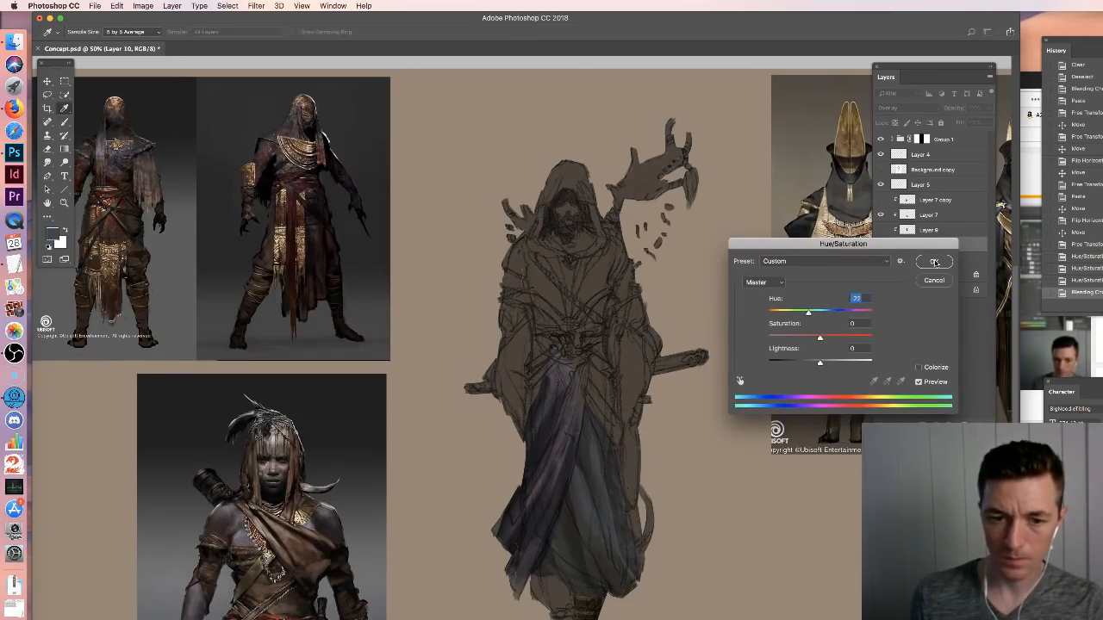
click(935, 262)
drag(580, 416, 578, 423)
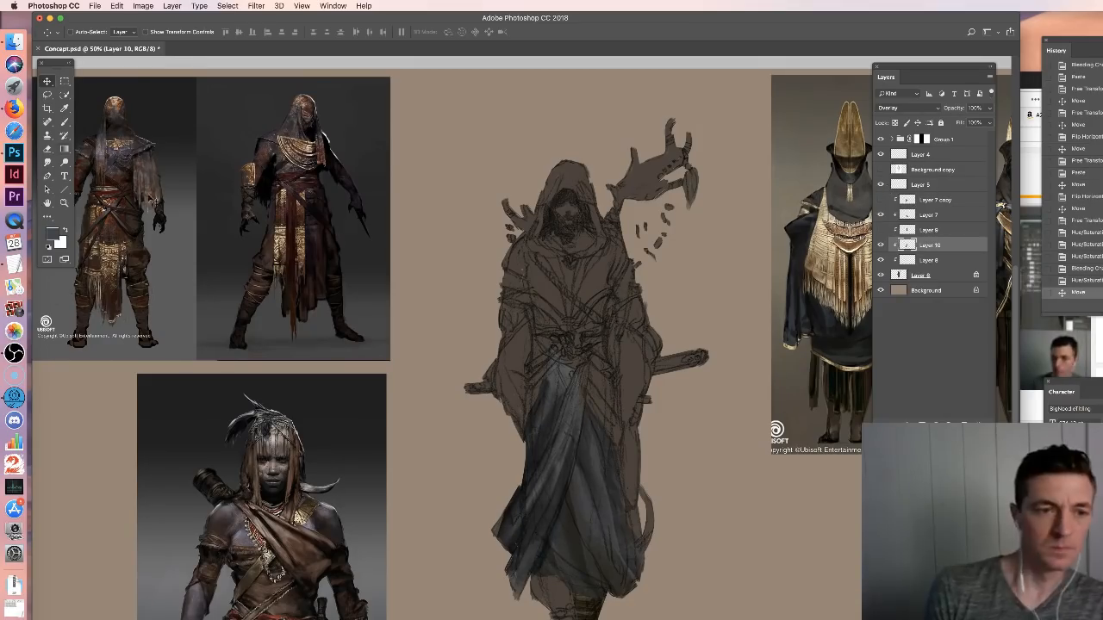
Erase excess cloth near the belt and along the overlap with the right robe panel on Layer 10
key(e)
click(562, 348)
click(556, 530)
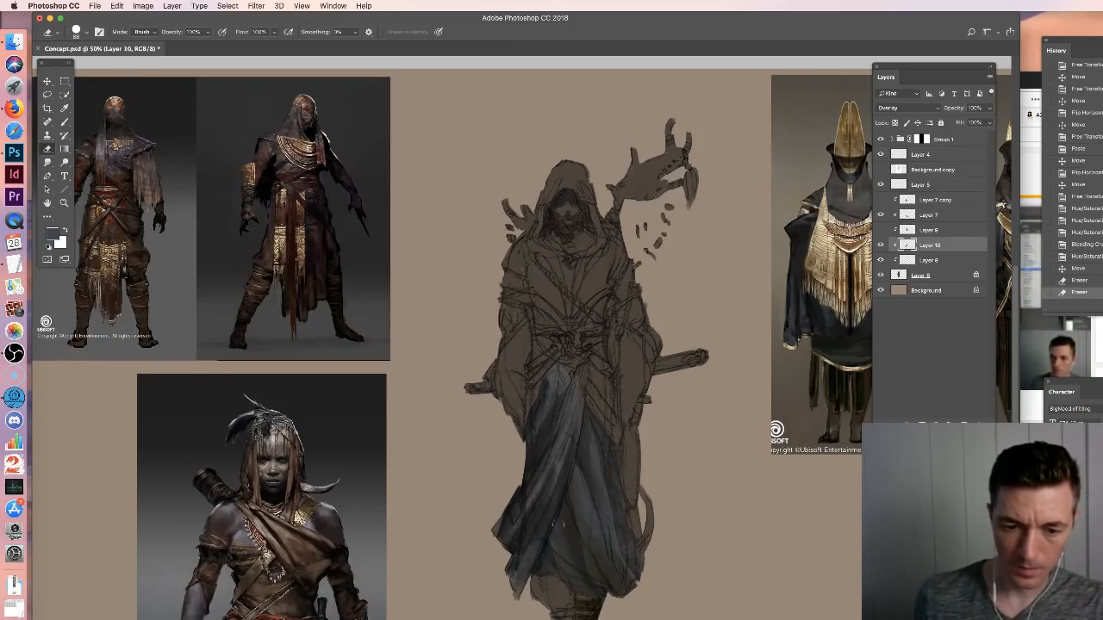
drag(582, 459, 588, 484)
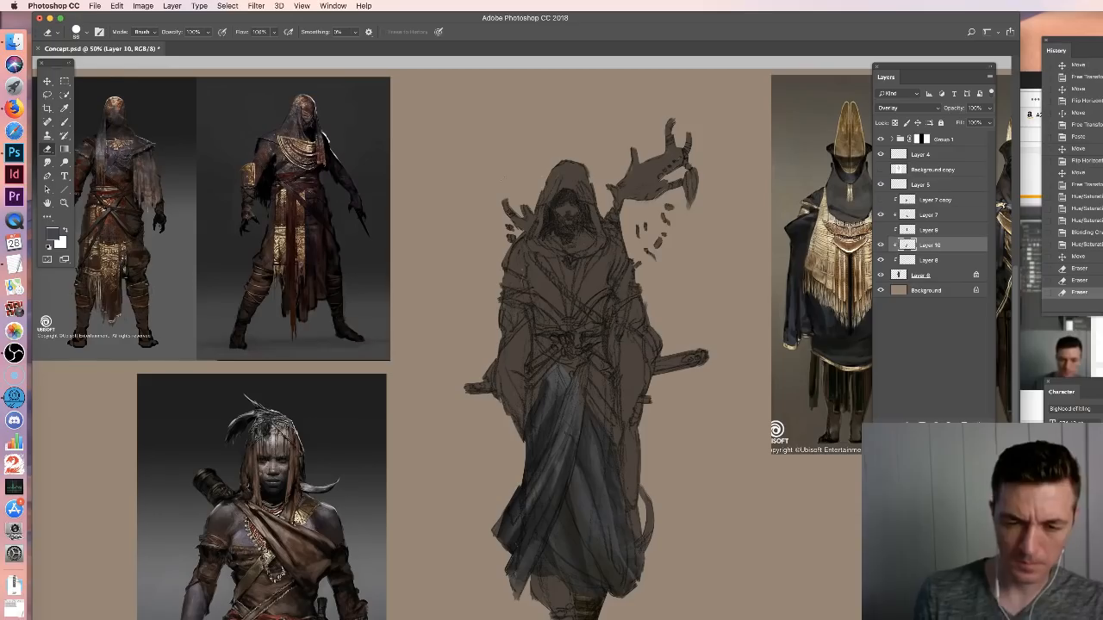
click(65, 120)
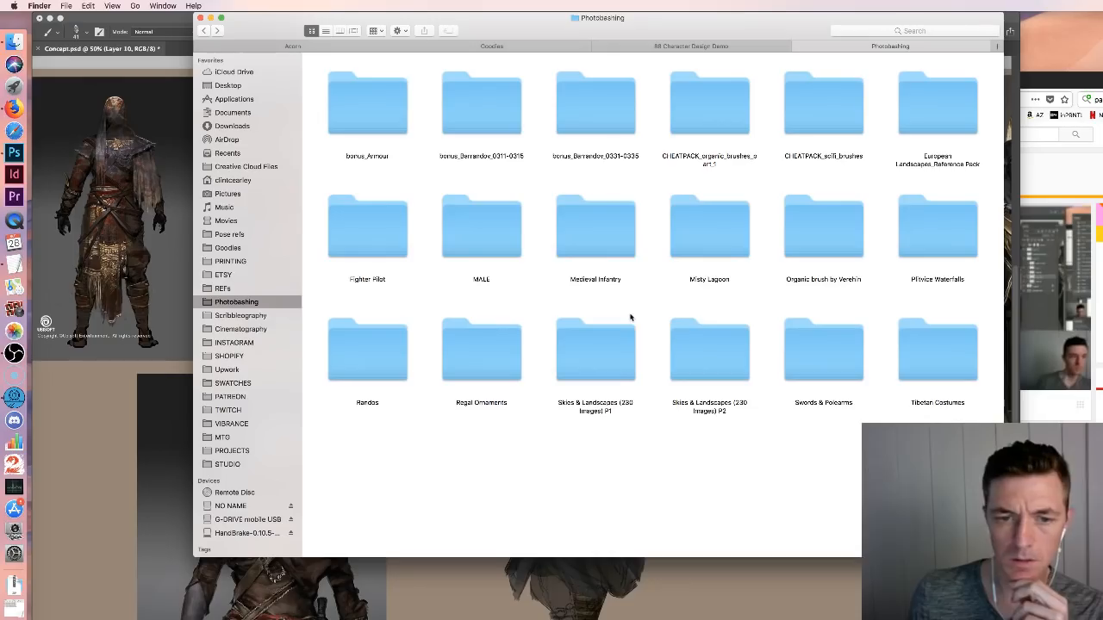
In Finder, open the Medieval Infantry folder and look through its images for a suitable costume reference
click(584, 220)
double_click(584, 220)
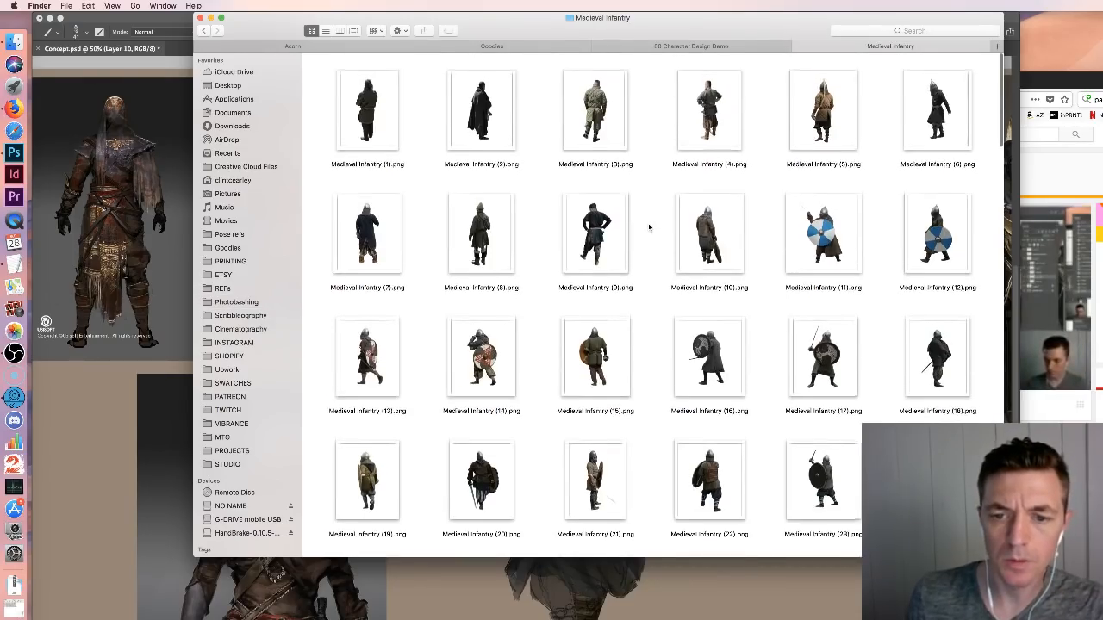
scroll(681, 337, down, 5)
scroll(681, 336, down, 2)
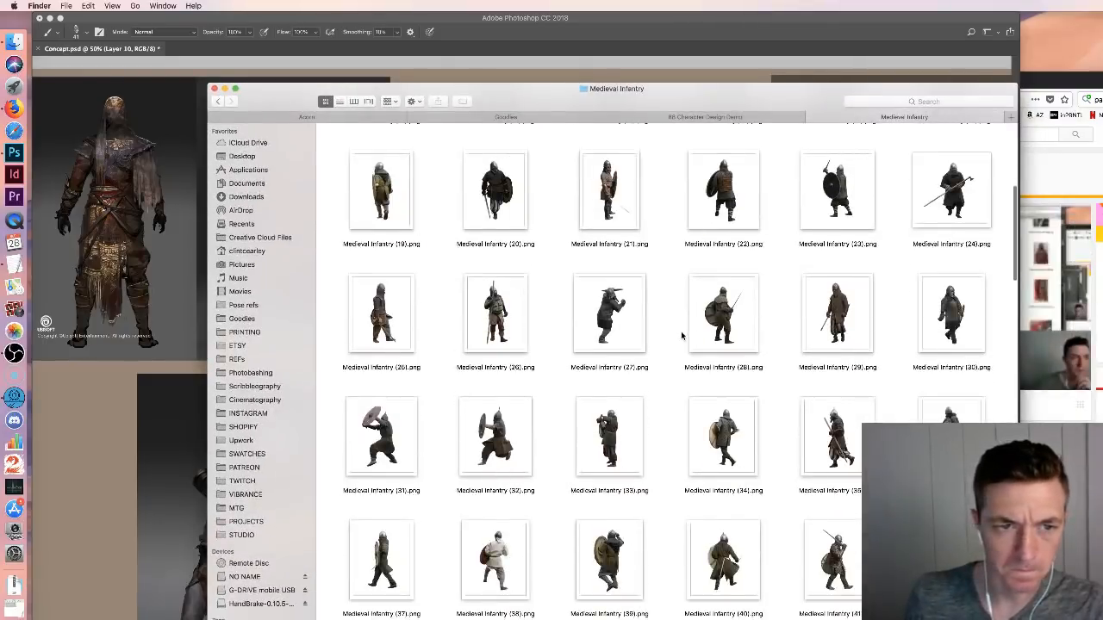
scroll(682, 336, down, 5)
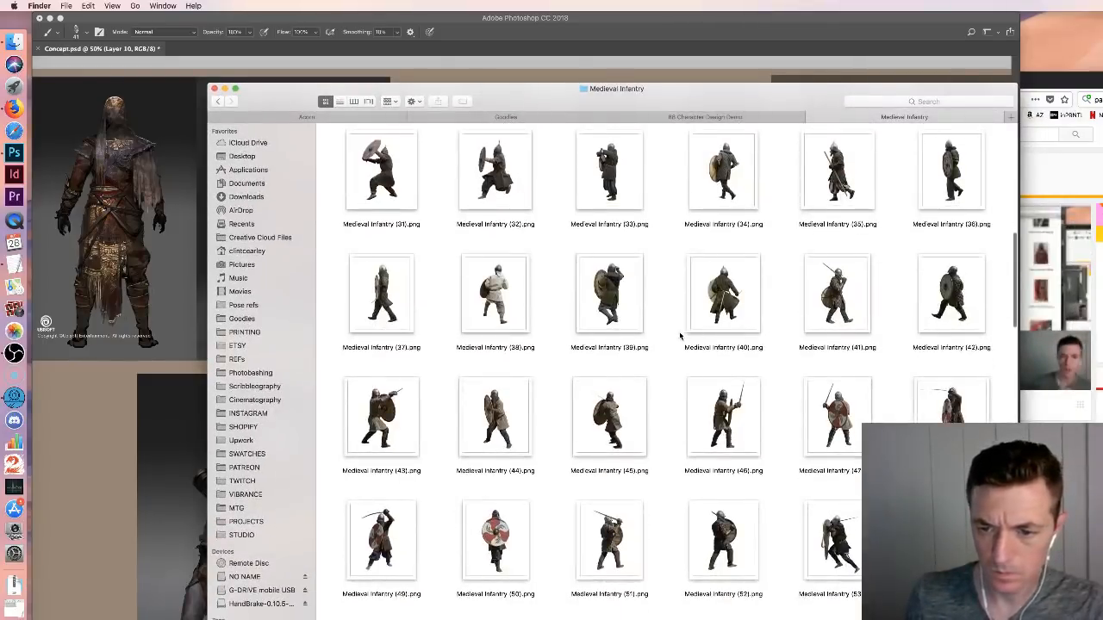
scroll(681, 337, down, 5)
scroll(681, 334, down, 5)
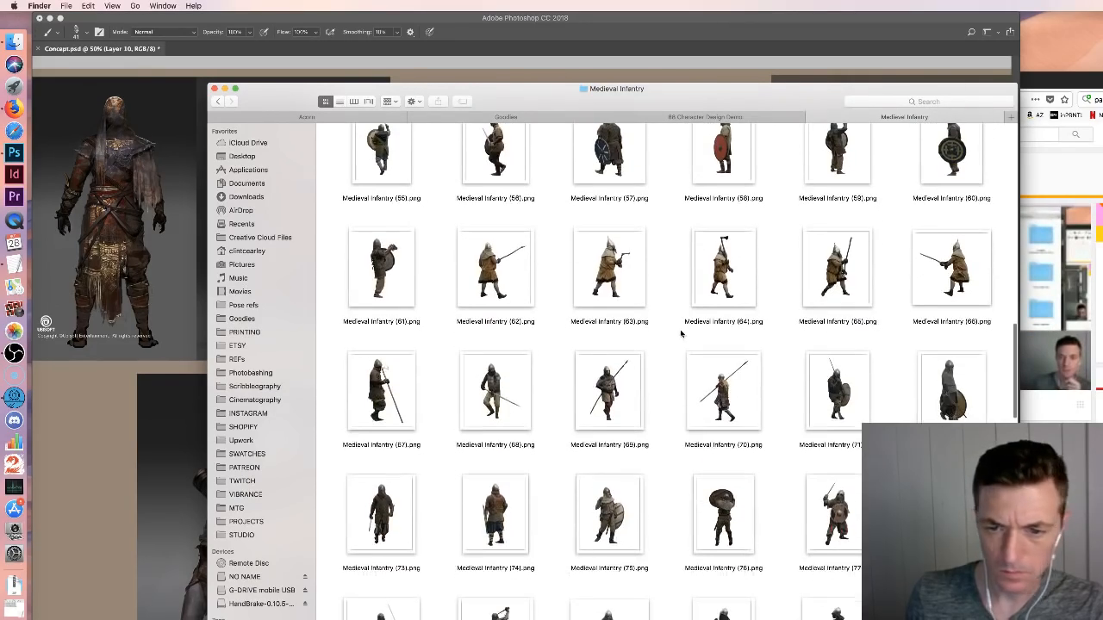
scroll(681, 333, down, 5)
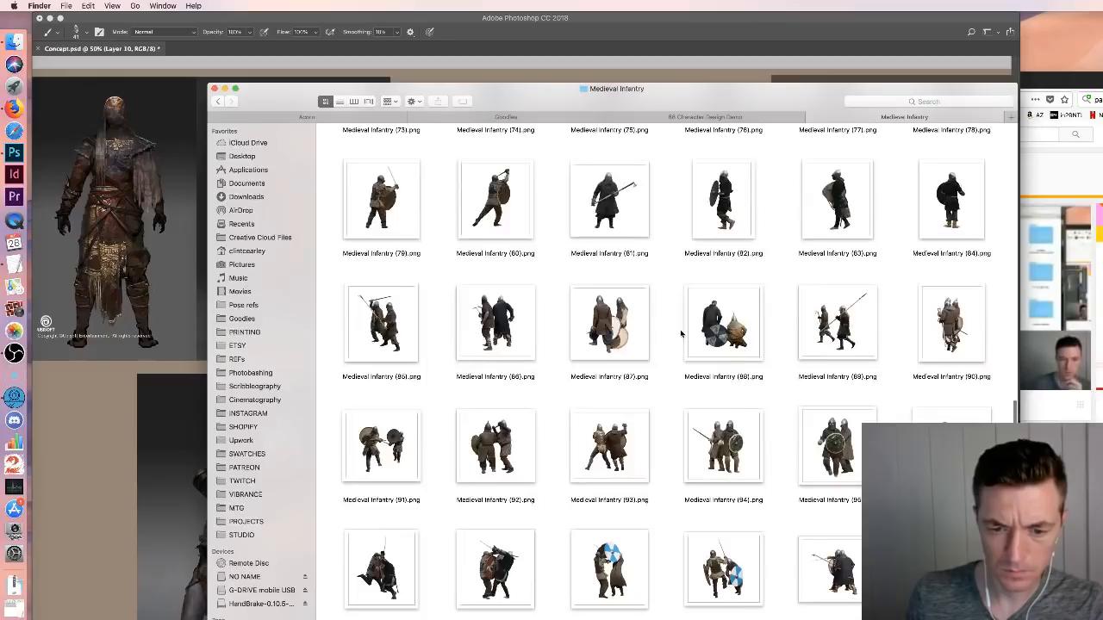
scroll(681, 333, up, 2)
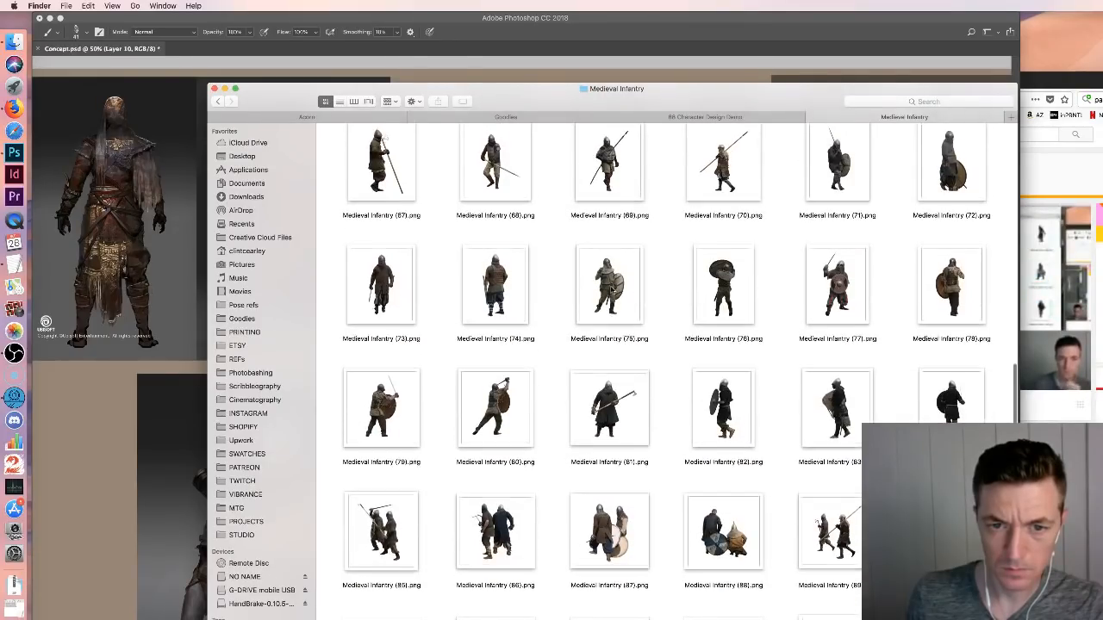
Compare further infantry images and preview Medieval Infantry (62).png at full size
click(611, 291)
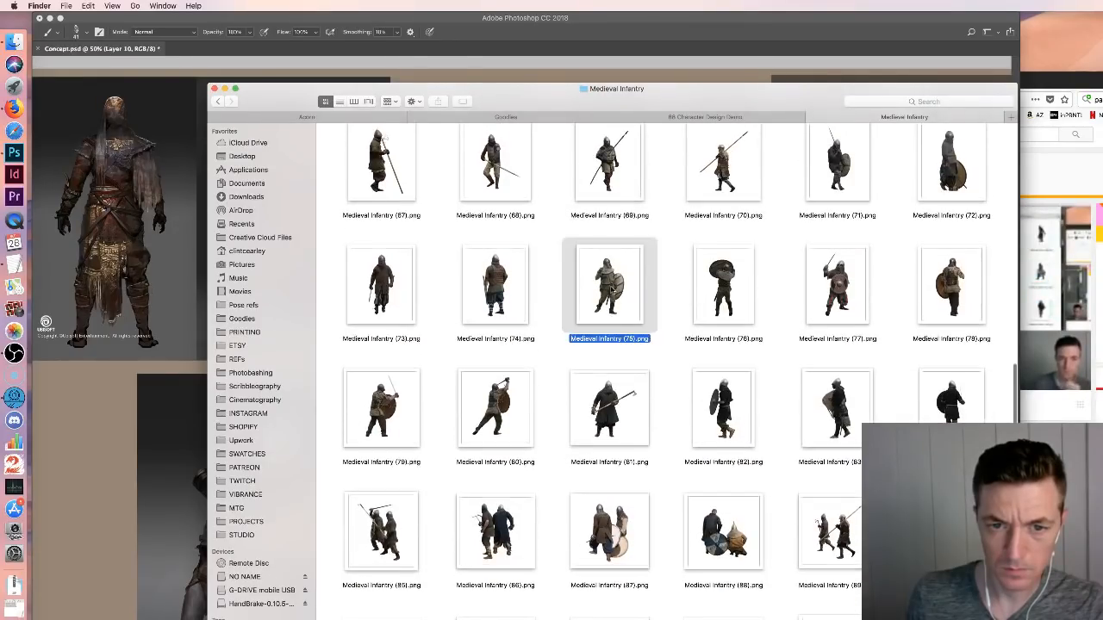
scroll(612, 290, up, 2)
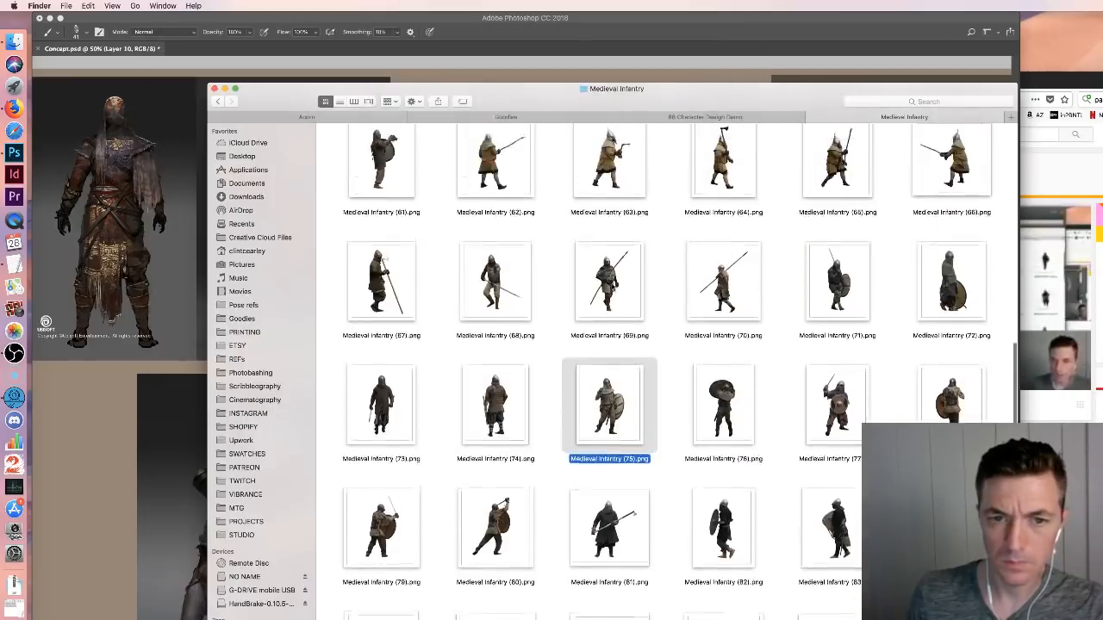
scroll(612, 290, up, 3)
click(518, 286)
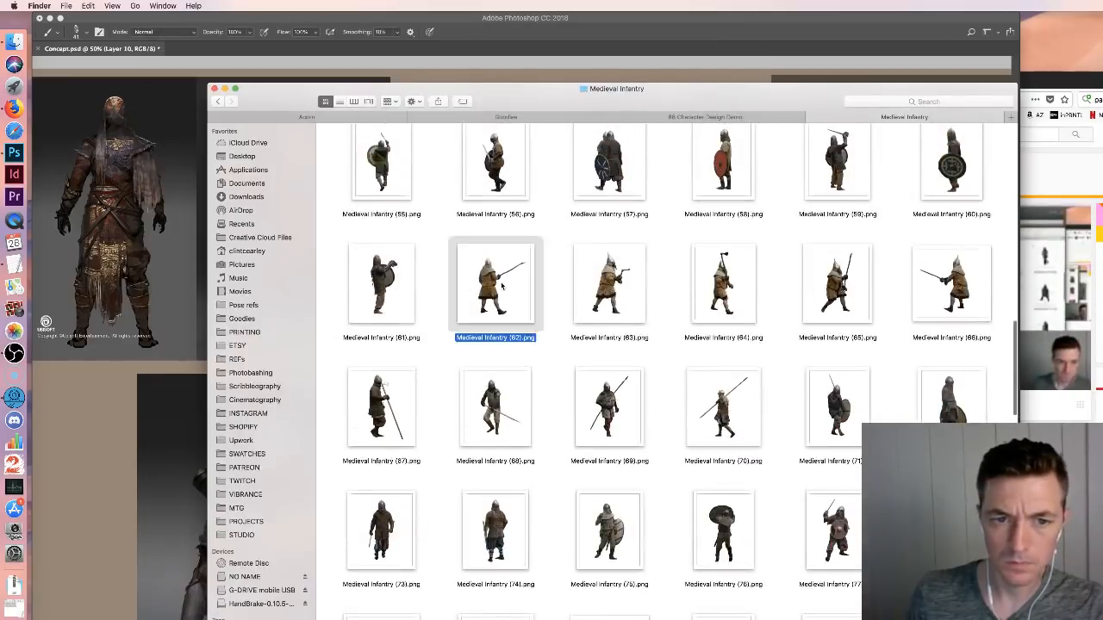
key(space)
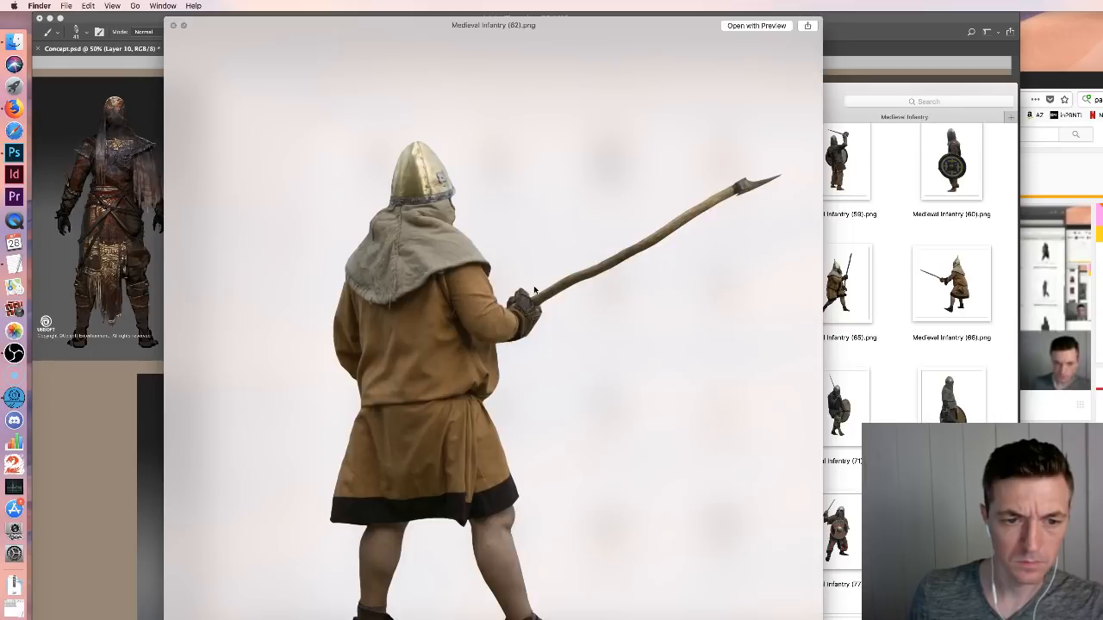
key(space)
Choose Medieval Infantry (75).png from the reference folder and open it in Photoshop
scroll(617, 379, down, 7)
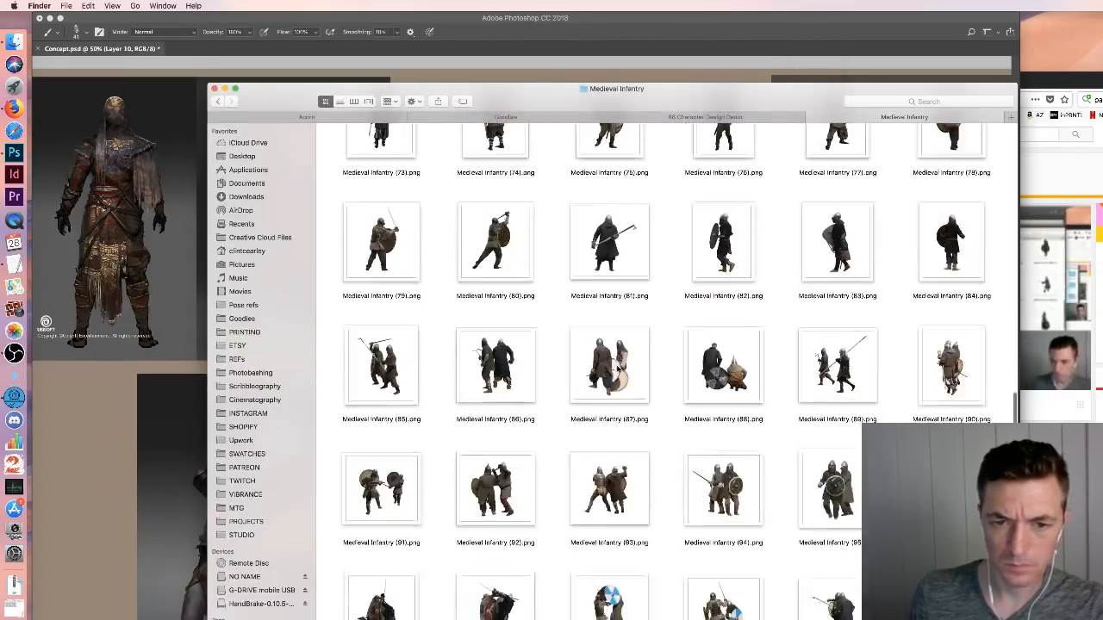
scroll(627, 266, up, 2)
right_click(603, 199)
mouse_move(640, 213)
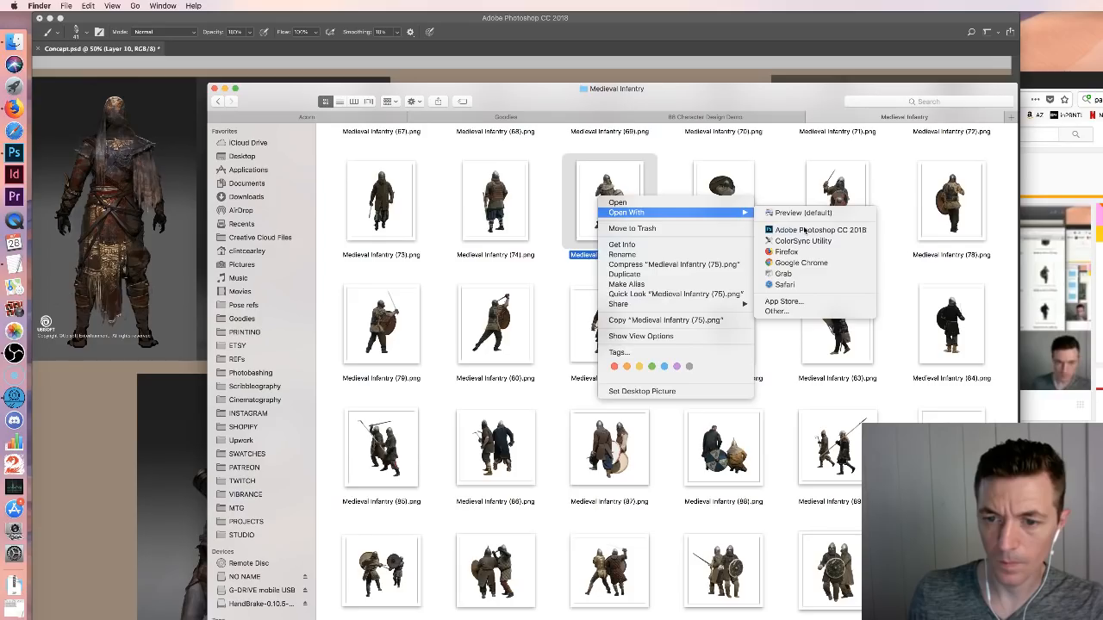
click(804, 230)
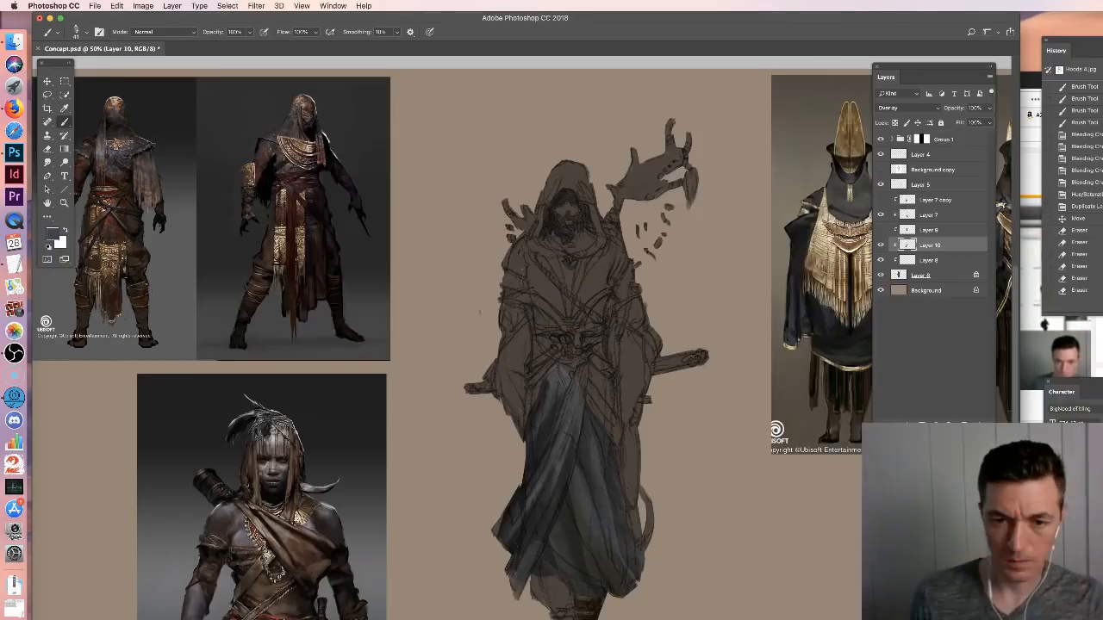
Paste the infantry figure into the concept as a new layer, then enlarge and position it over the sketched robe
key(super+v)
drag(582, 343, 607, 318)
mouse_move(617, 277)
mouse_down()
mouse_move(737, 77)
mouse_move(807, 58)
mouse_up()
drag(662, 304, 596, 427)
drag(687, 369, 736, 371)
key(Return)
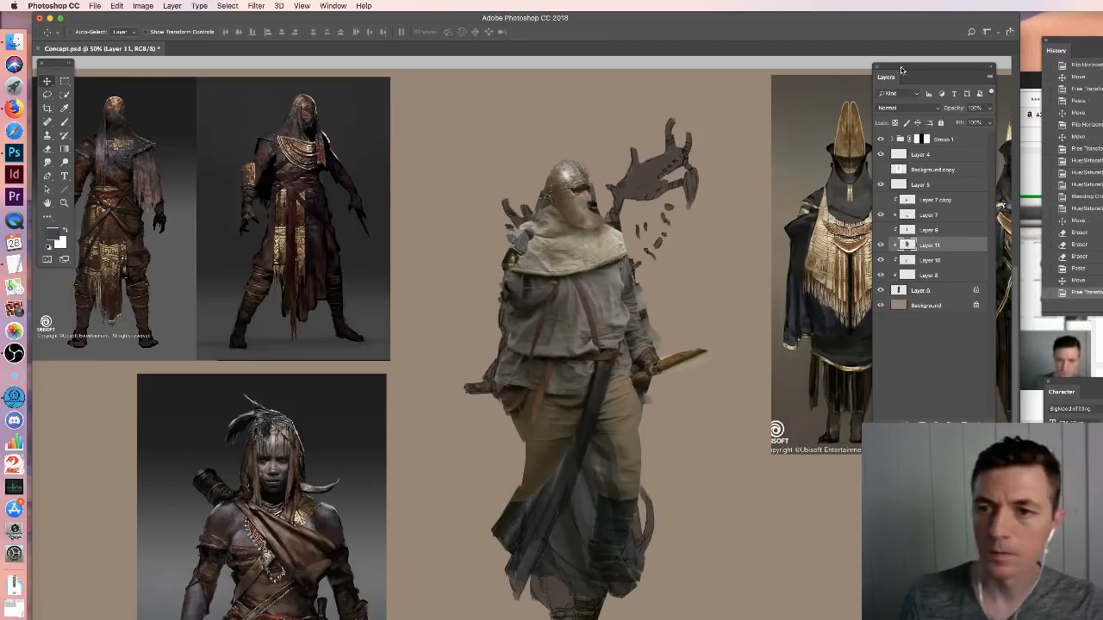
Blend Layer 11 in Soft Light after trying Overlay, and brighten it with Levels using a white input of 185
click(892, 108)
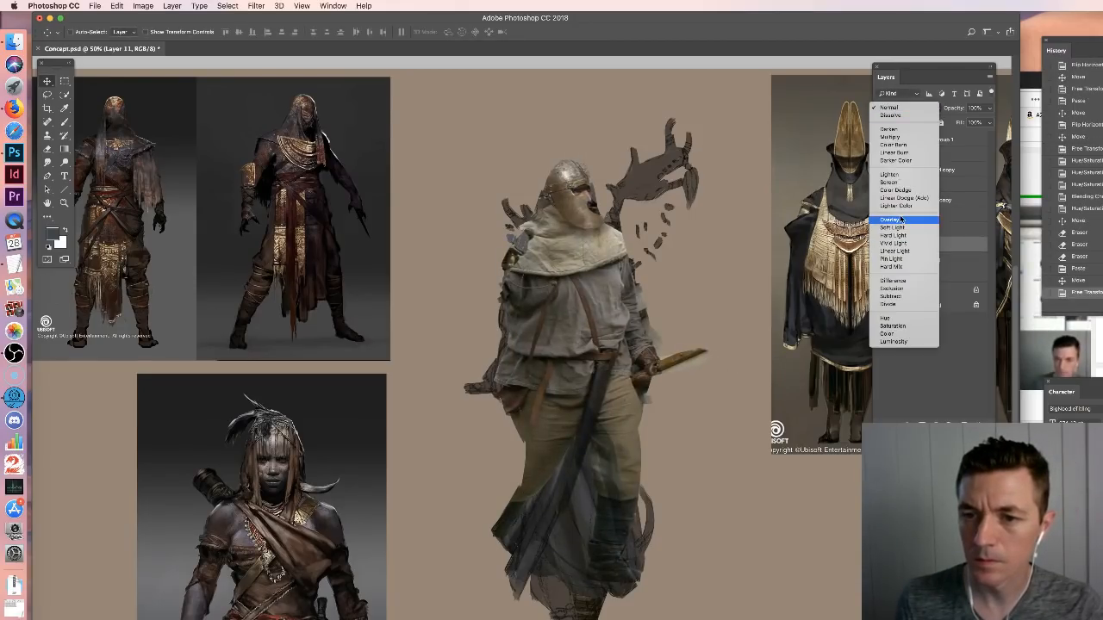
click(901, 220)
click(899, 109)
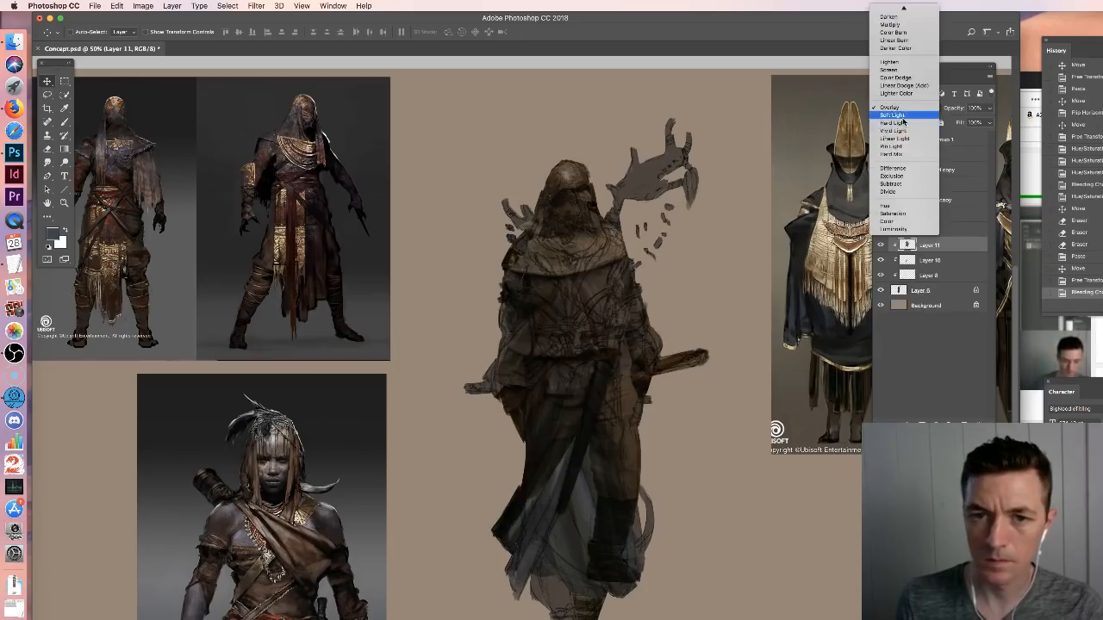
click(899, 115)
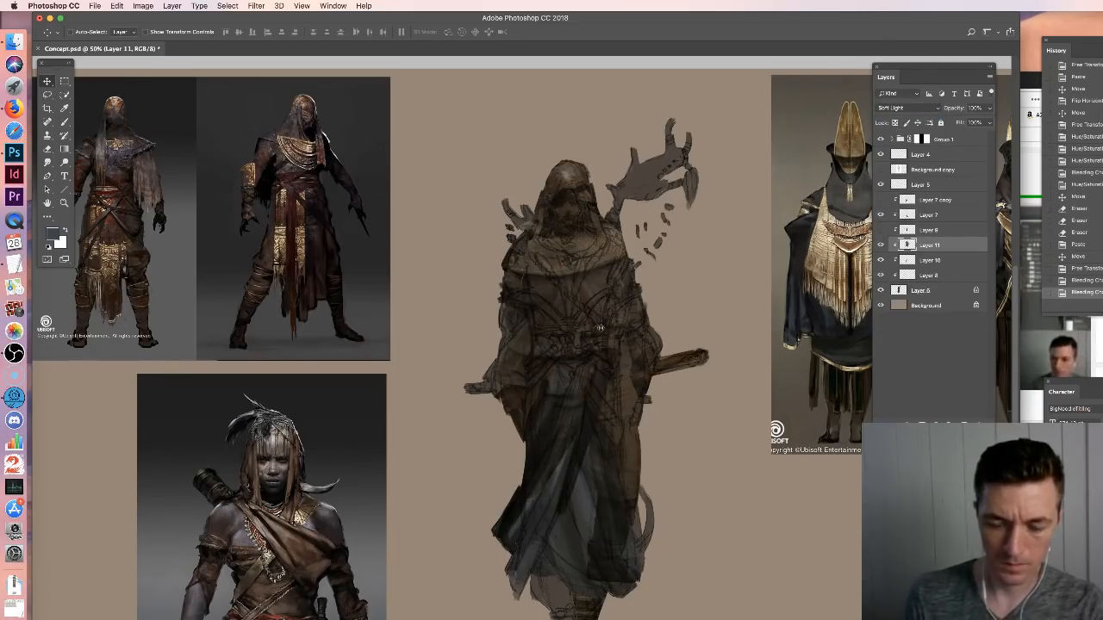
key(super+l)
drag(863, 222, 828, 222)
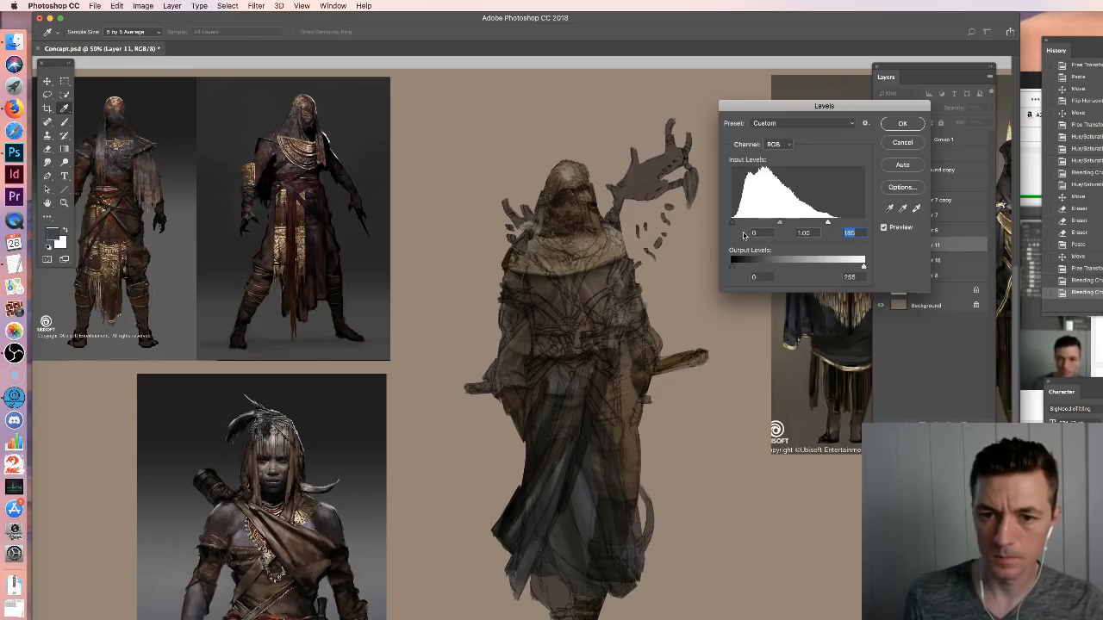
click(912, 124)
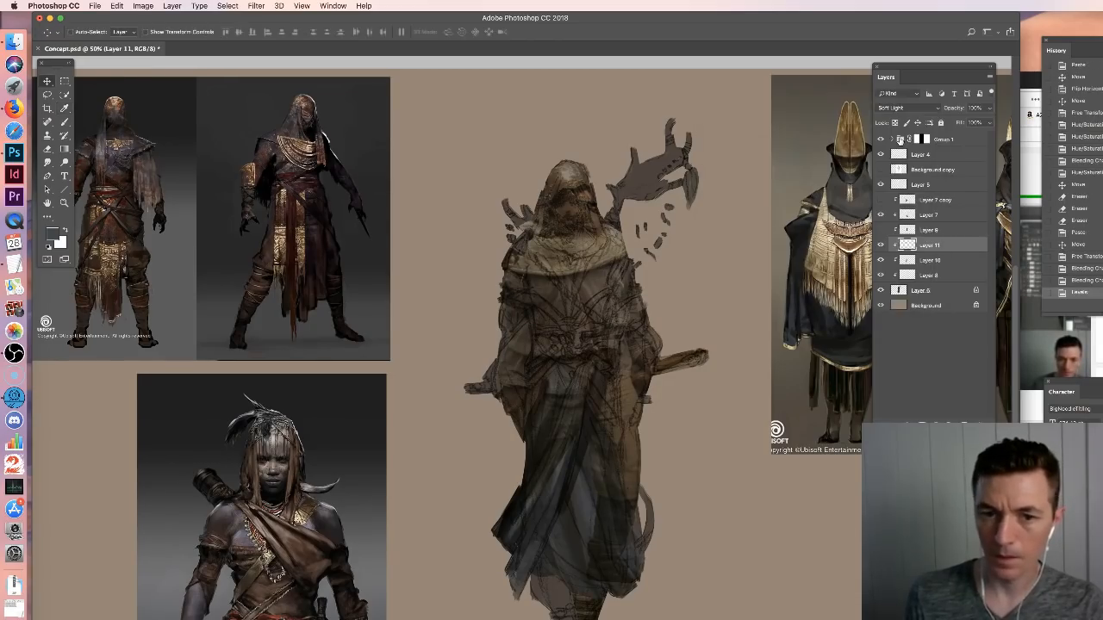
Shift and transform the infantry cloth on Layer 11 so its hood and tunic fit the sketched figure
mouse_move(609, 307)
mouse_down()
mouse_move(612, 319)
mouse_move(494, 274)
mouse_move(568, 334)
mouse_move(624, 274)
mouse_up()
key(ctrl+t)
mouse_move(606, 567)
mouse_down()
mouse_move(614, 619)
mouse_move(612, 548)
mouse_up()
drag(608, 134, 605, 138)
key(Return)
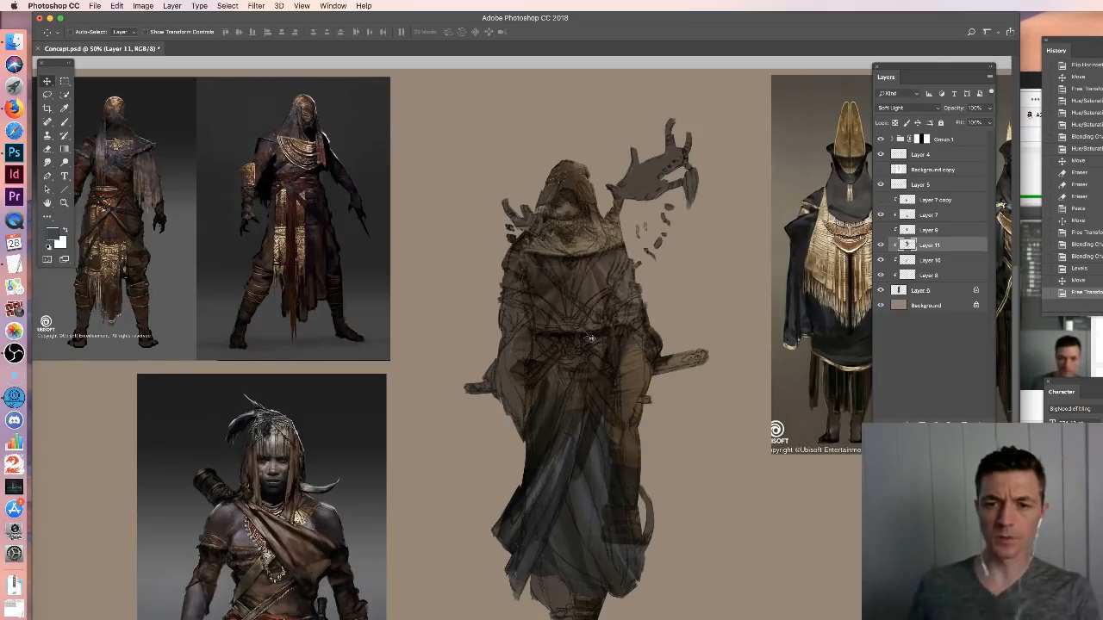
Try other blend modes on Layer 11, keep Soft Light and set the layer's opacity to 80%
click(893, 108)
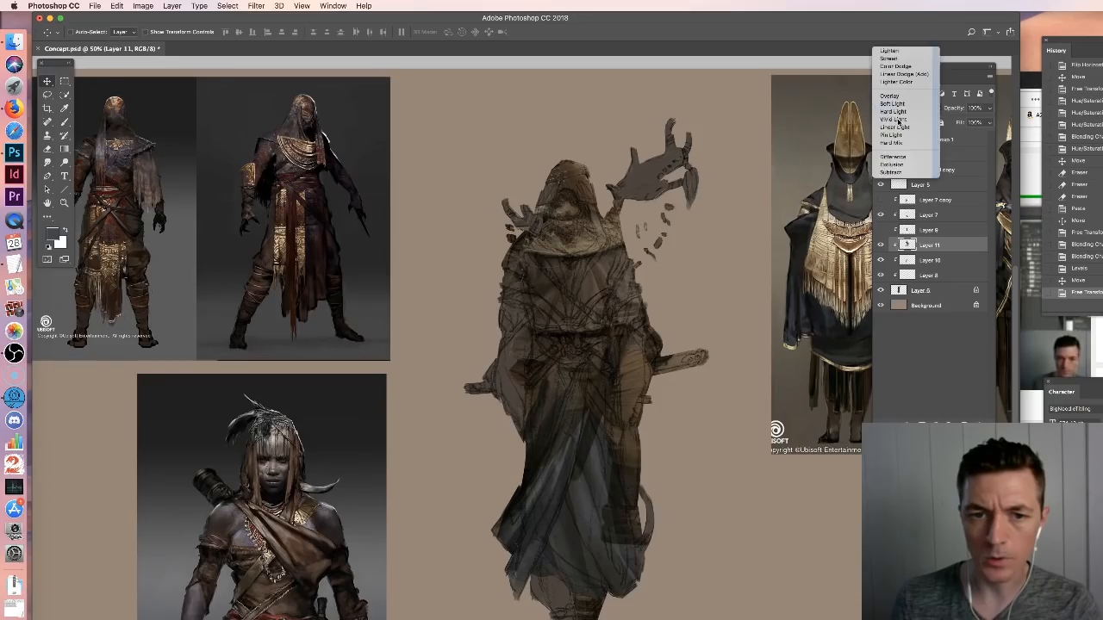
click(897, 122)
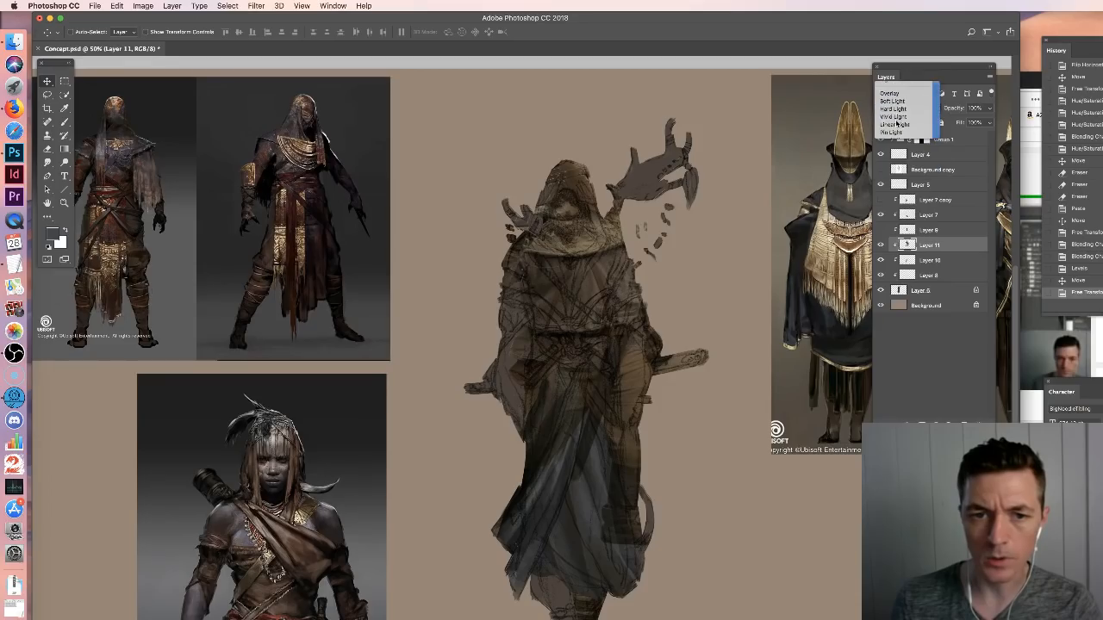
click(900, 109)
click(900, 123)
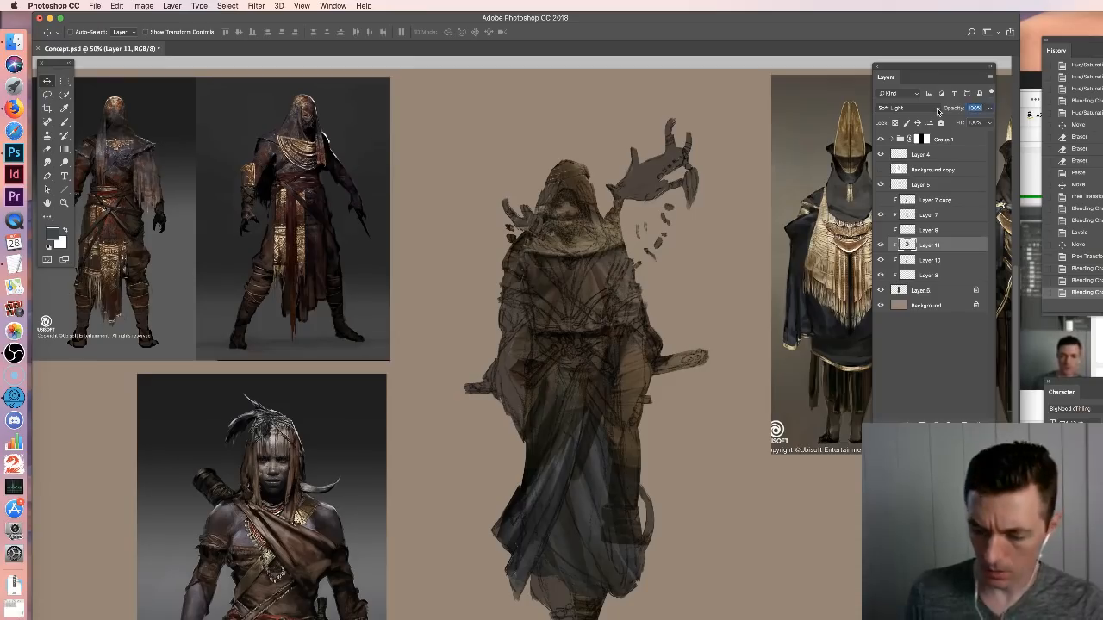
text(80)
key(Return)
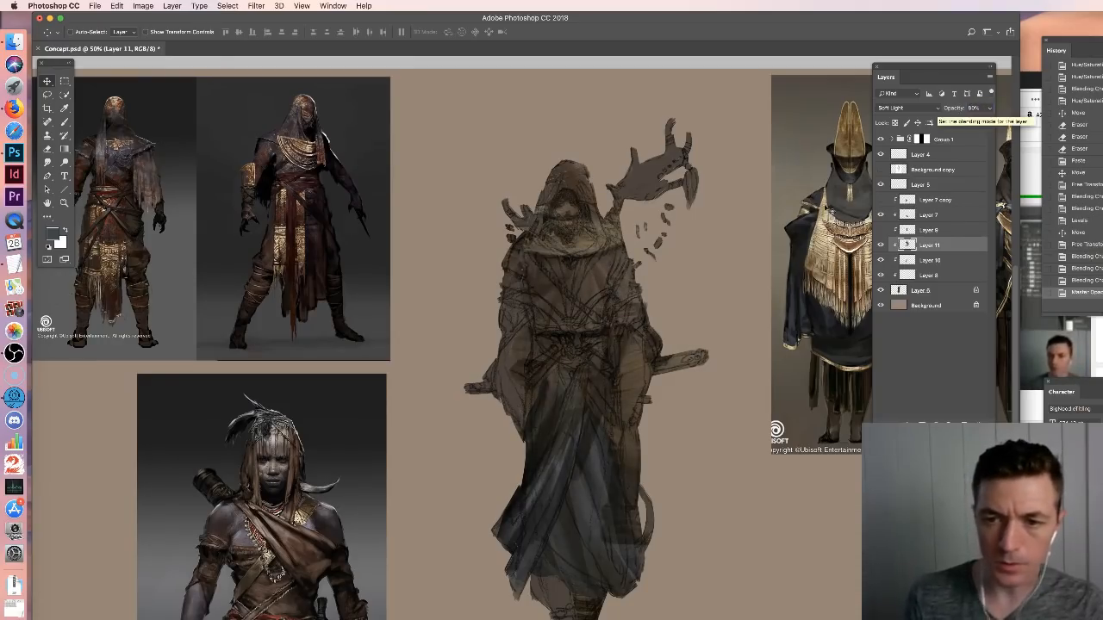
Compare the robe with Layer 11 and Layer 10 hidden and shown to check where their cloth overlaps
click(880, 245)
click(881, 260)
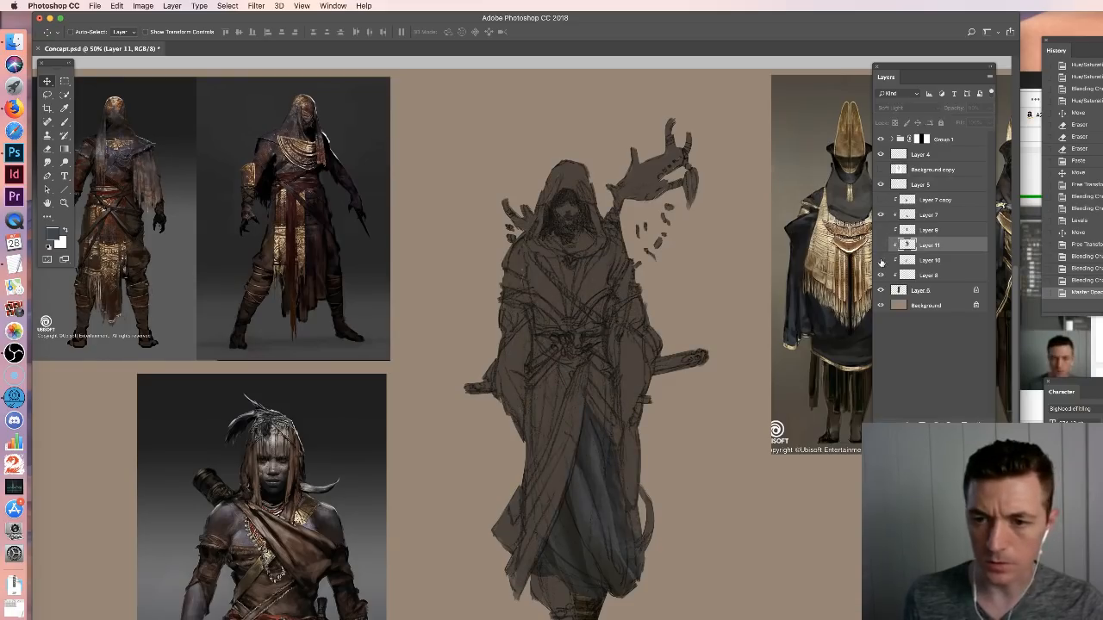
click(881, 260)
click(915, 260)
shift+click(927, 276)
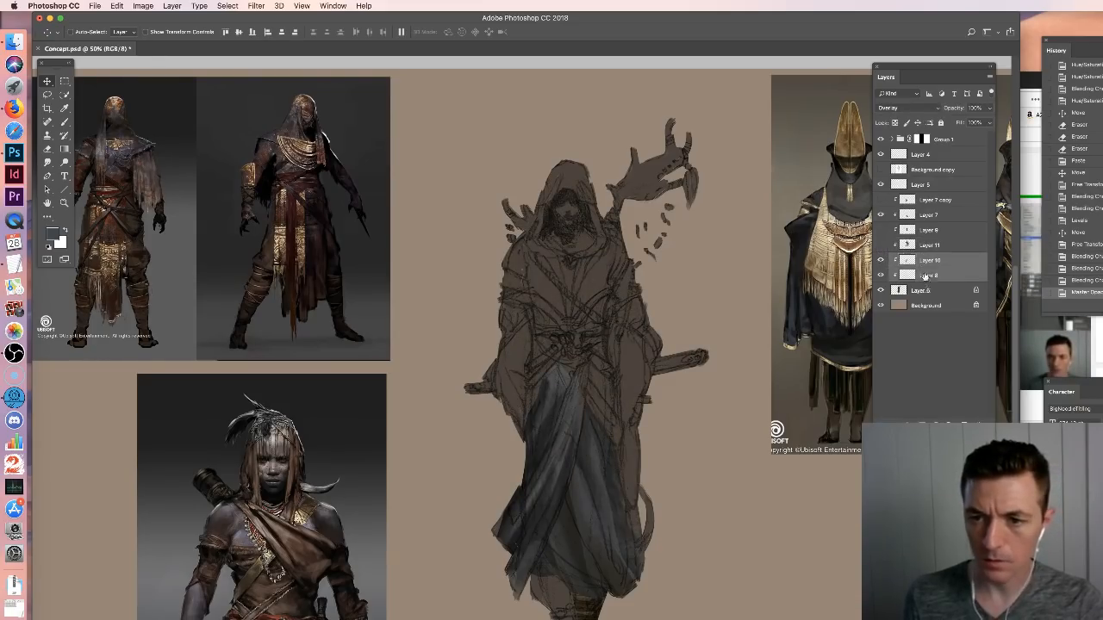
click(880, 244)
click(922, 260)
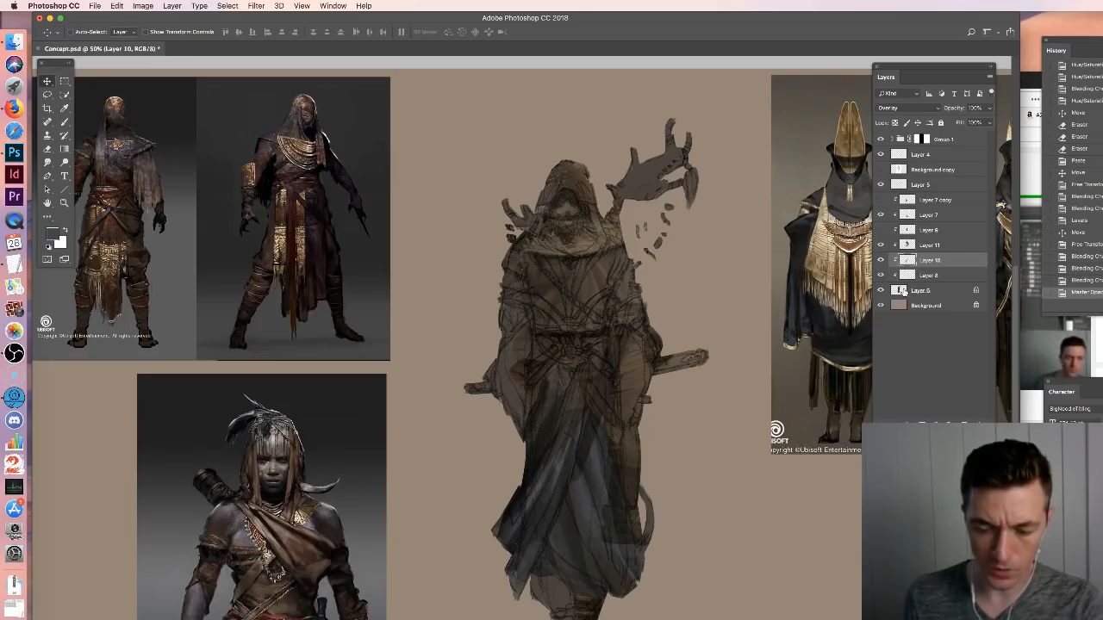
click(928, 246)
key(Delete)
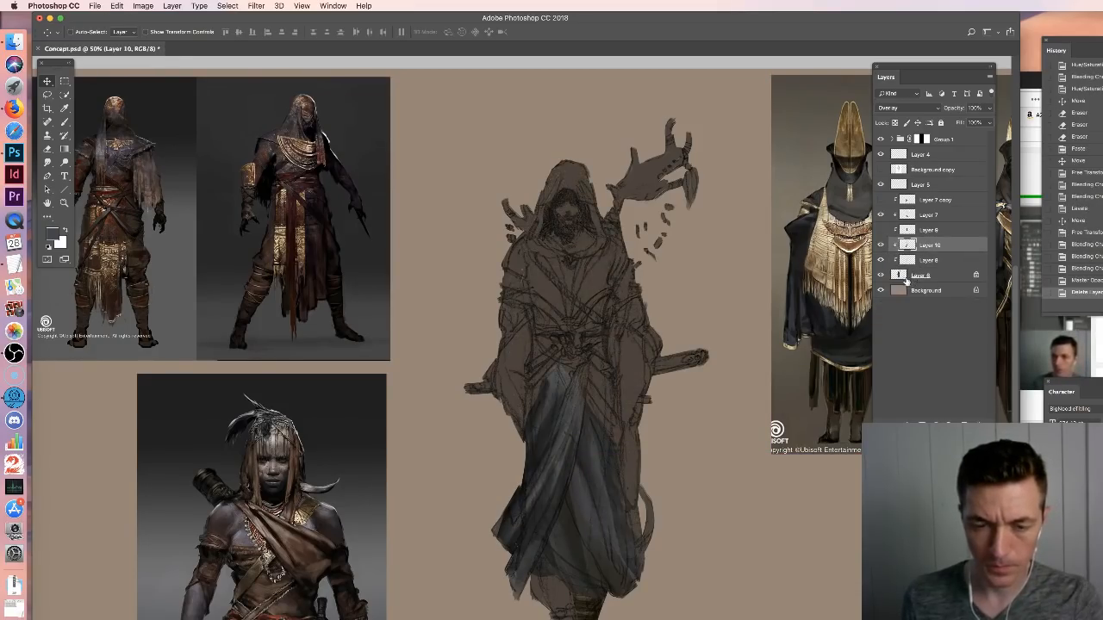
key(super+z)
Load the outlines of the blue-grey cloth panels as one combined selection, clear that area from Layer 11 and deselect
click(906, 264)
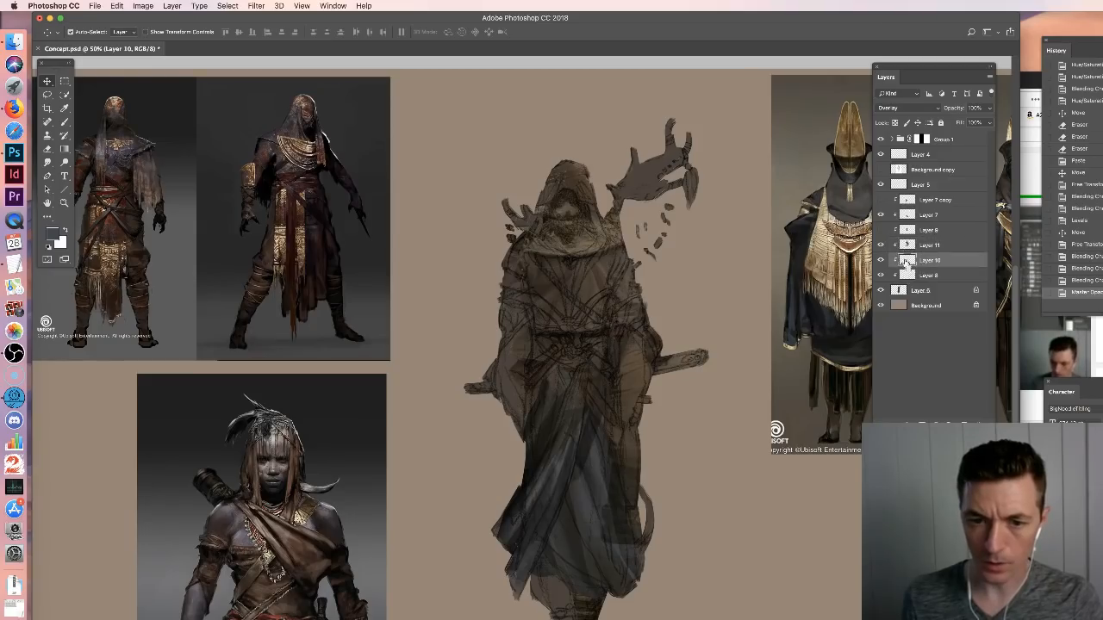
super+click(907, 262)
super+click(908, 276)
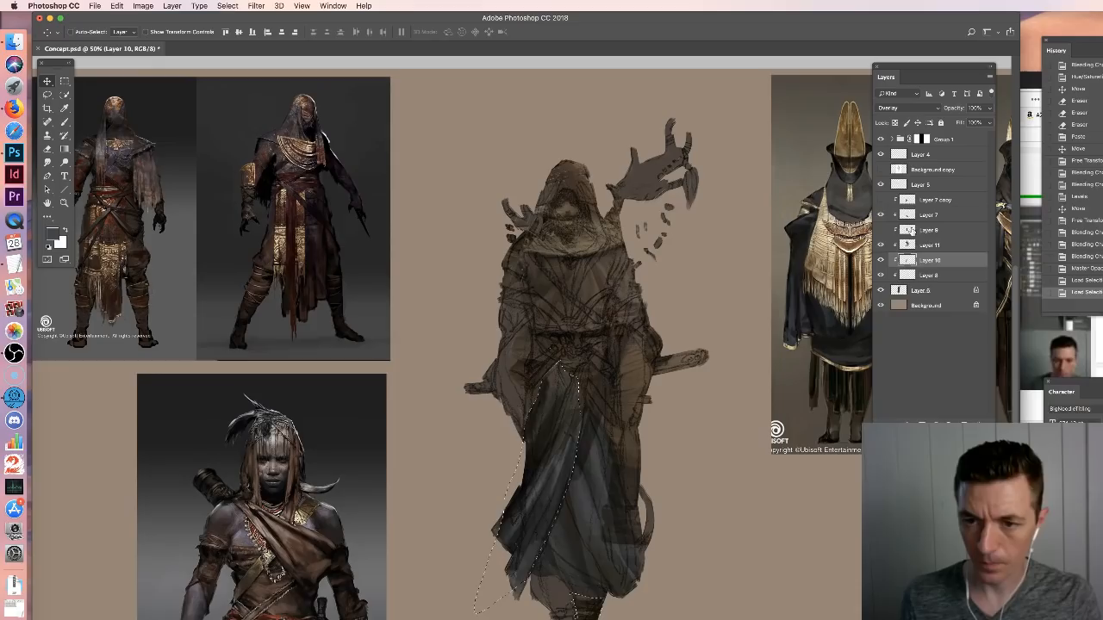
shift+super+click(909, 229)
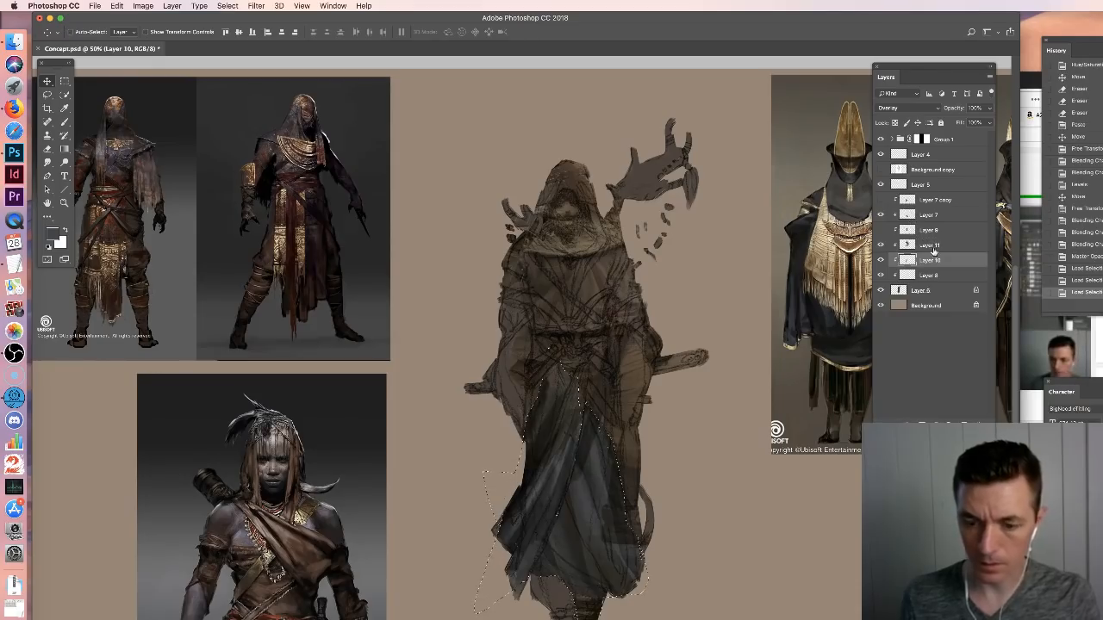
click(933, 247)
key(Delete)
key(super+d)
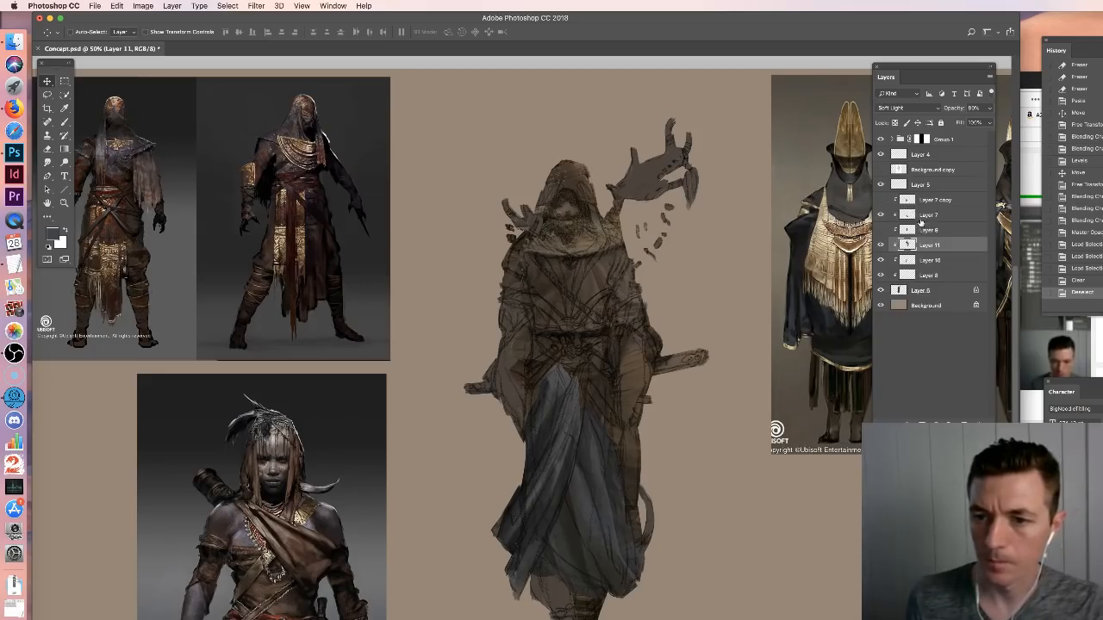
Try moving Layer 11 beneath the cloth panel layers and cooling it with a stronger Cooling Filter (82) Photo Filter
click(920, 217)
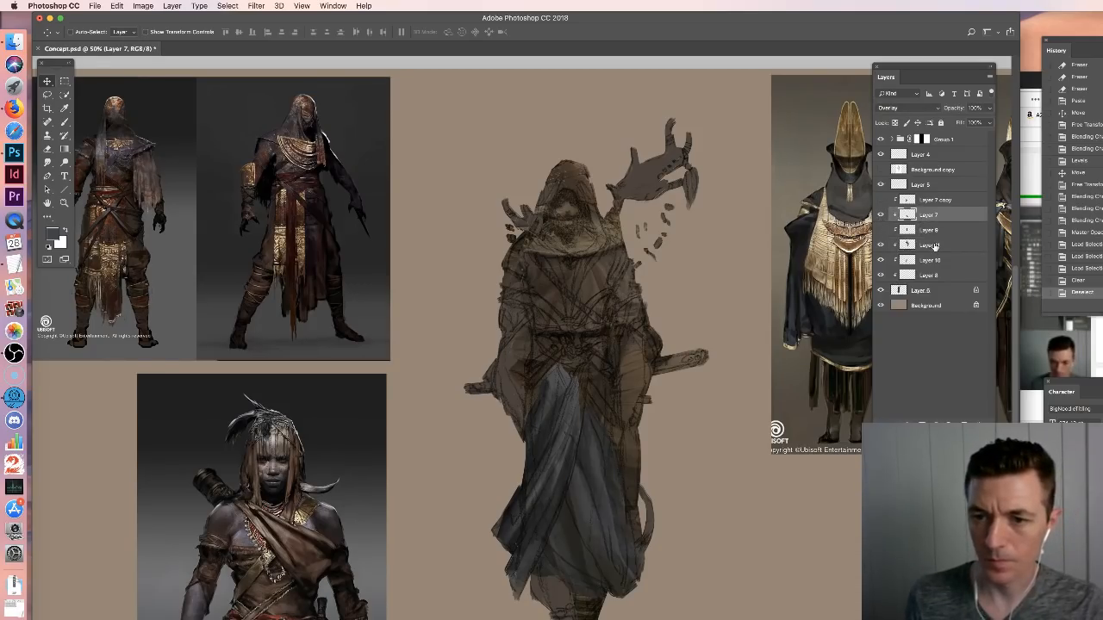
drag(935, 247, 938, 275)
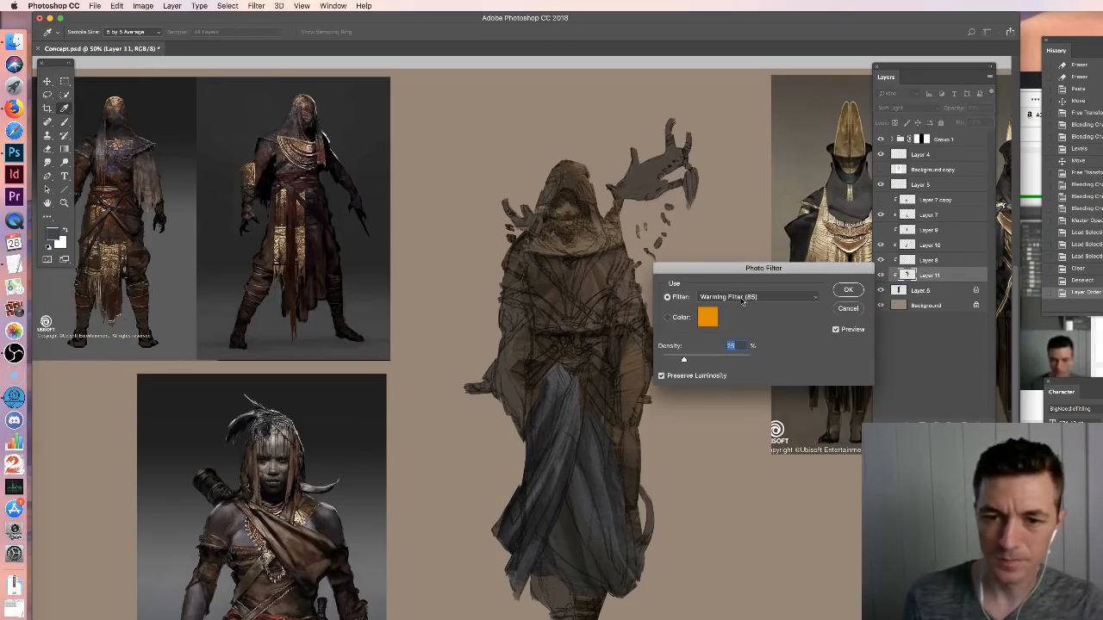
click(748, 296)
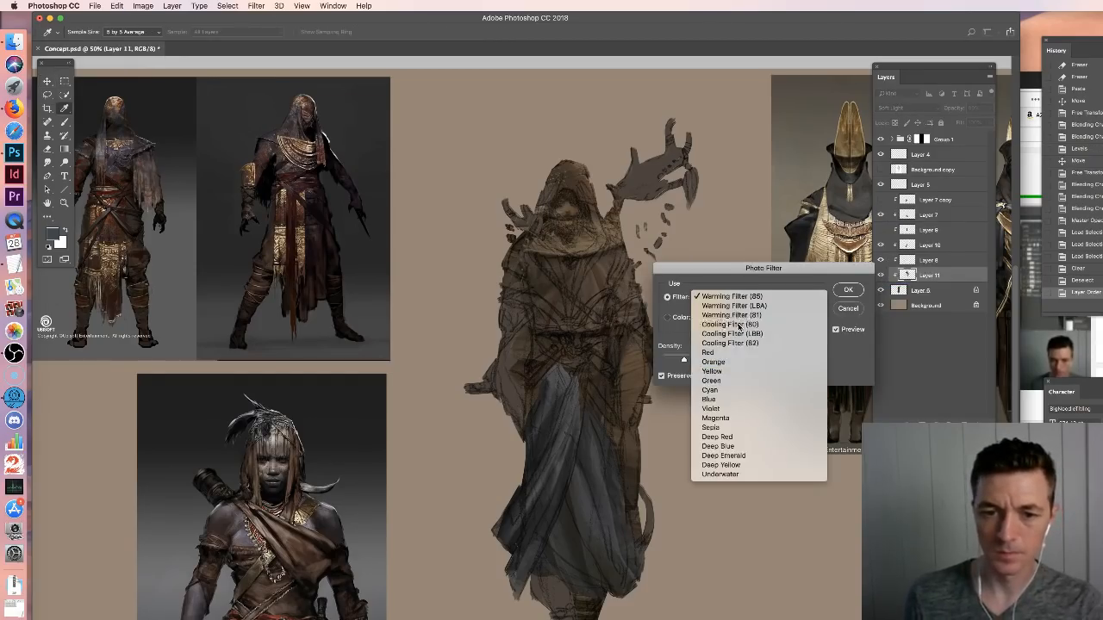
click(738, 325)
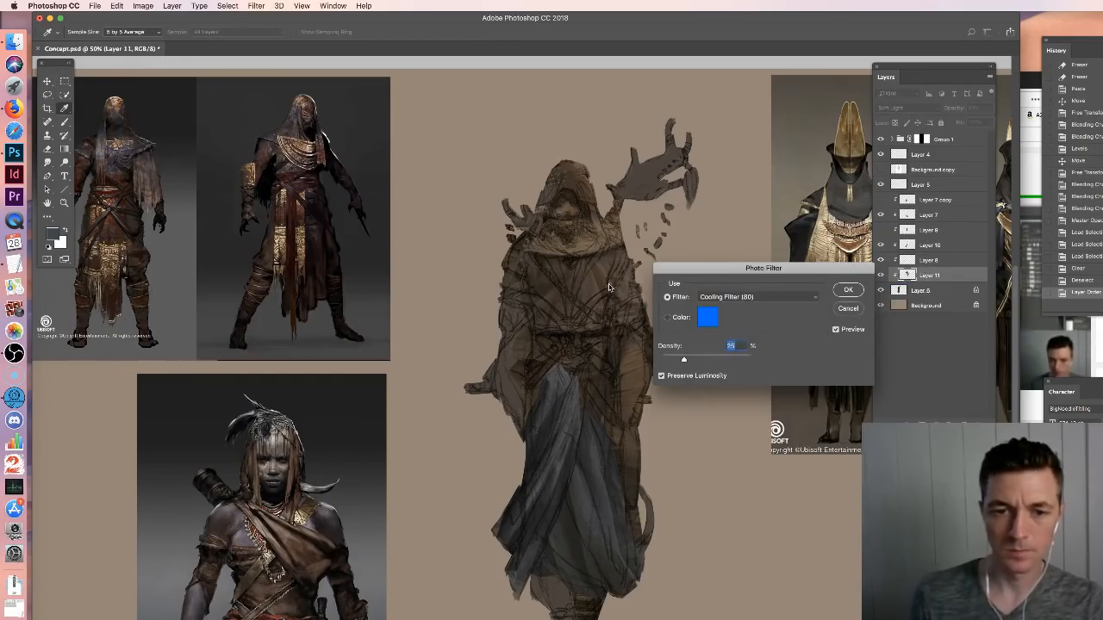
click(782, 297)
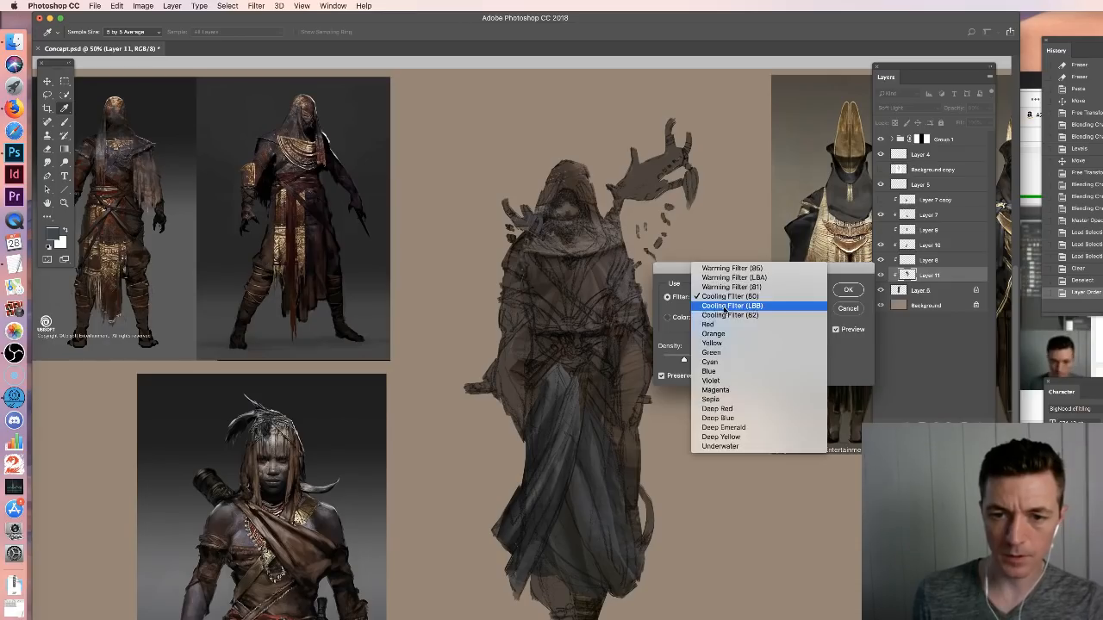
click(732, 321)
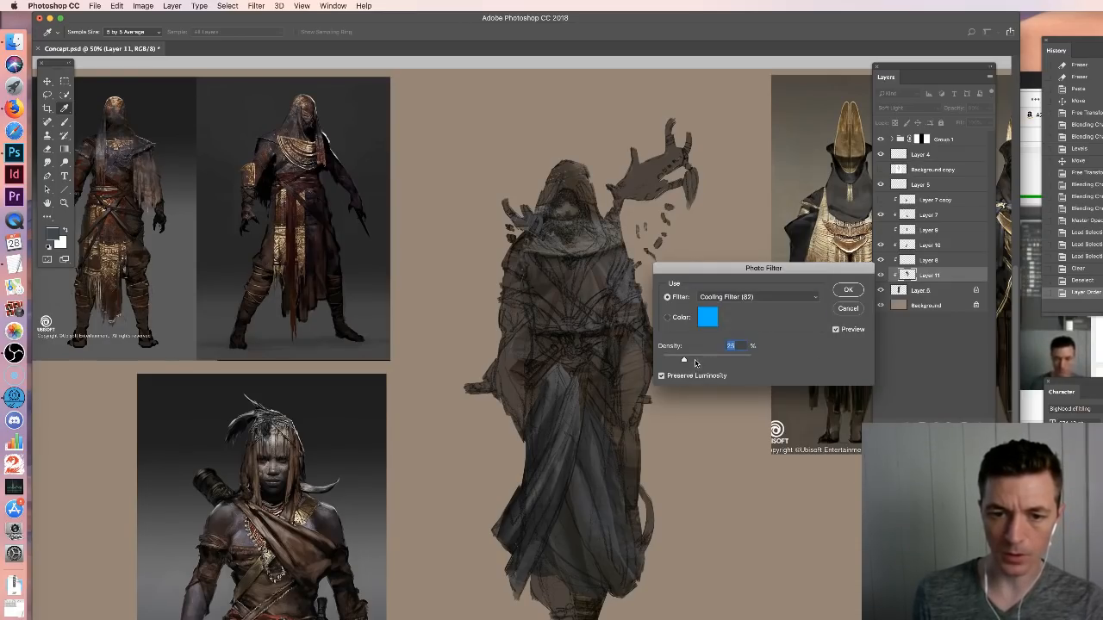
click(695, 360)
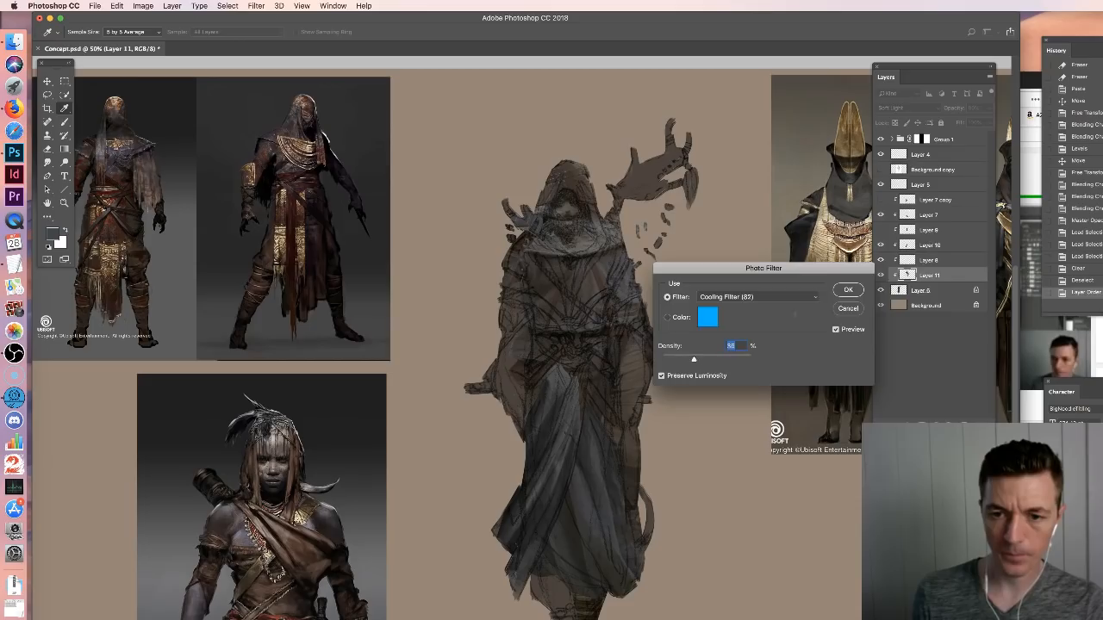
click(848, 290)
key(super+z)
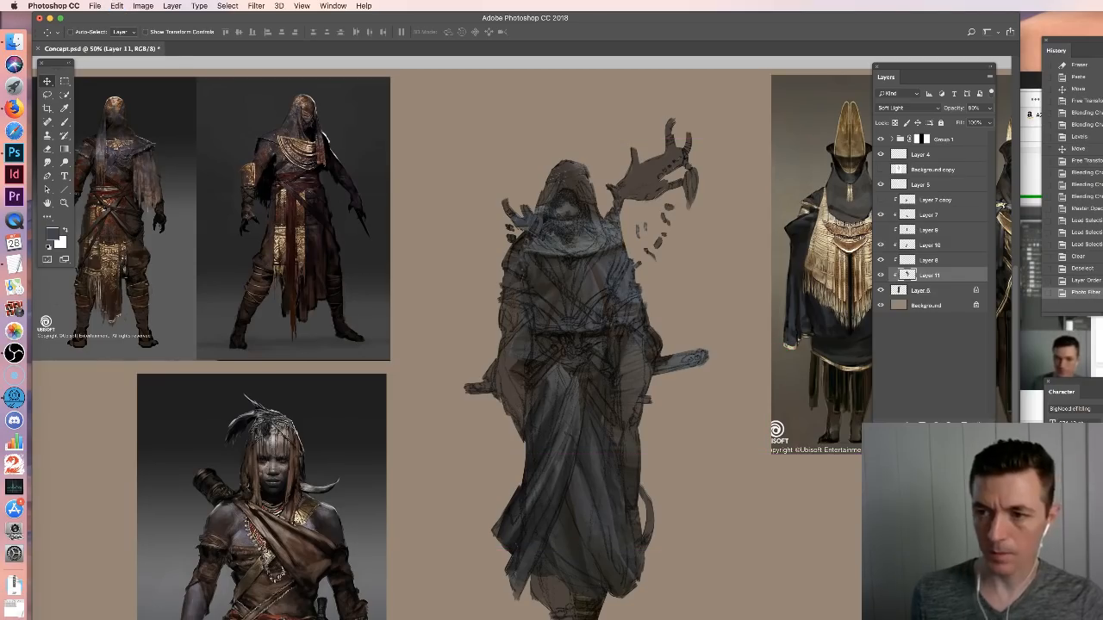
key(alt+super+z)
Apply a Photo Filter to Layer 11 using Cooling Filter (82) at 25% density
key(shift+super+p)
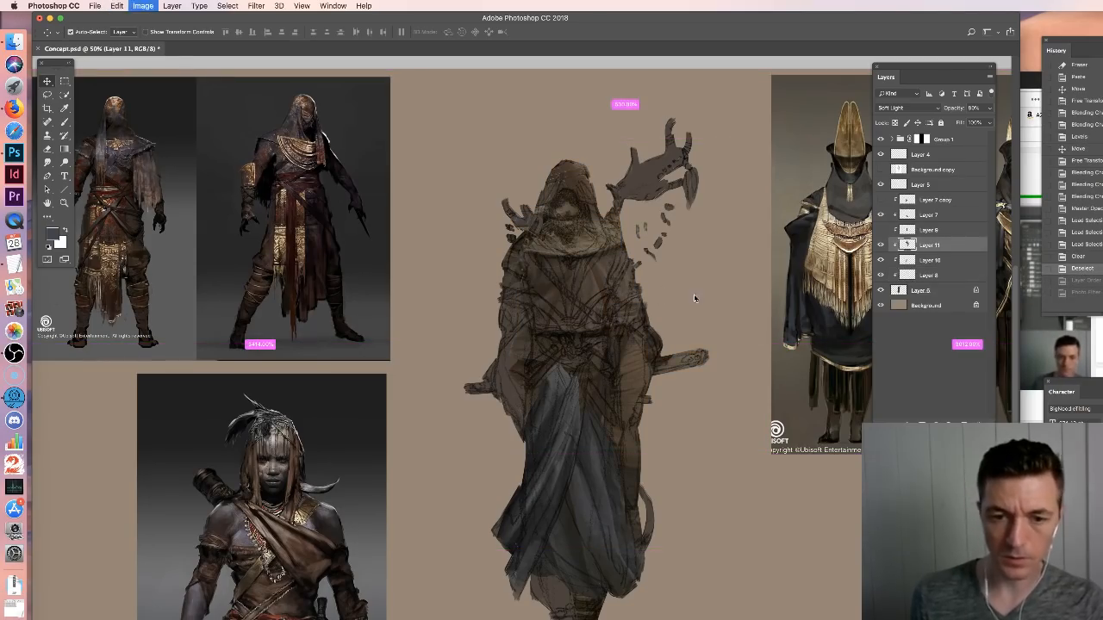
click(715, 297)
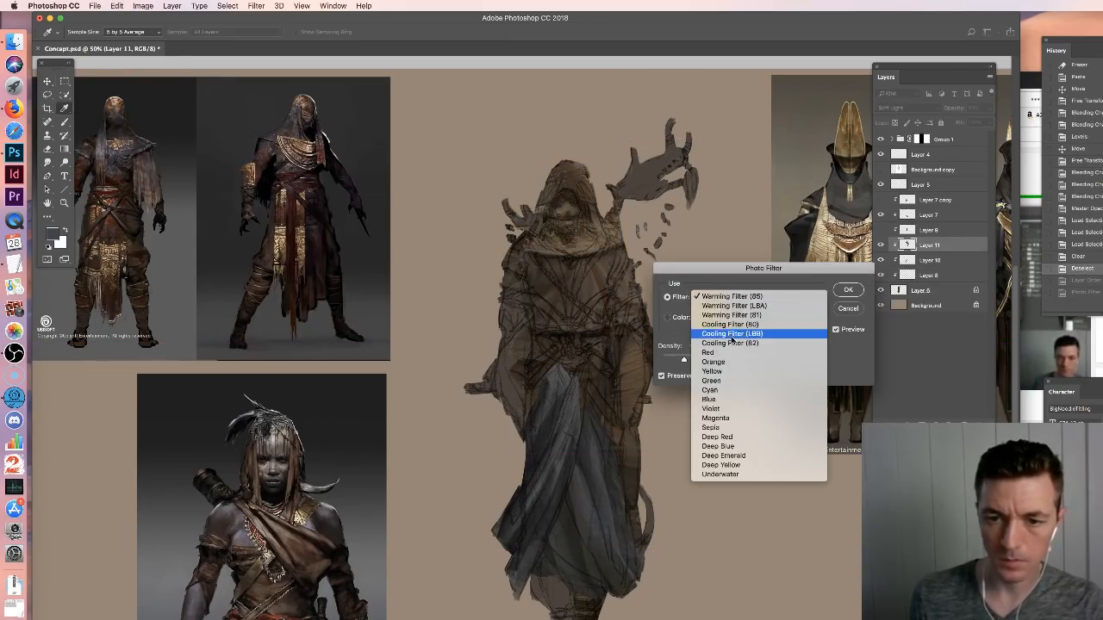
click(741, 326)
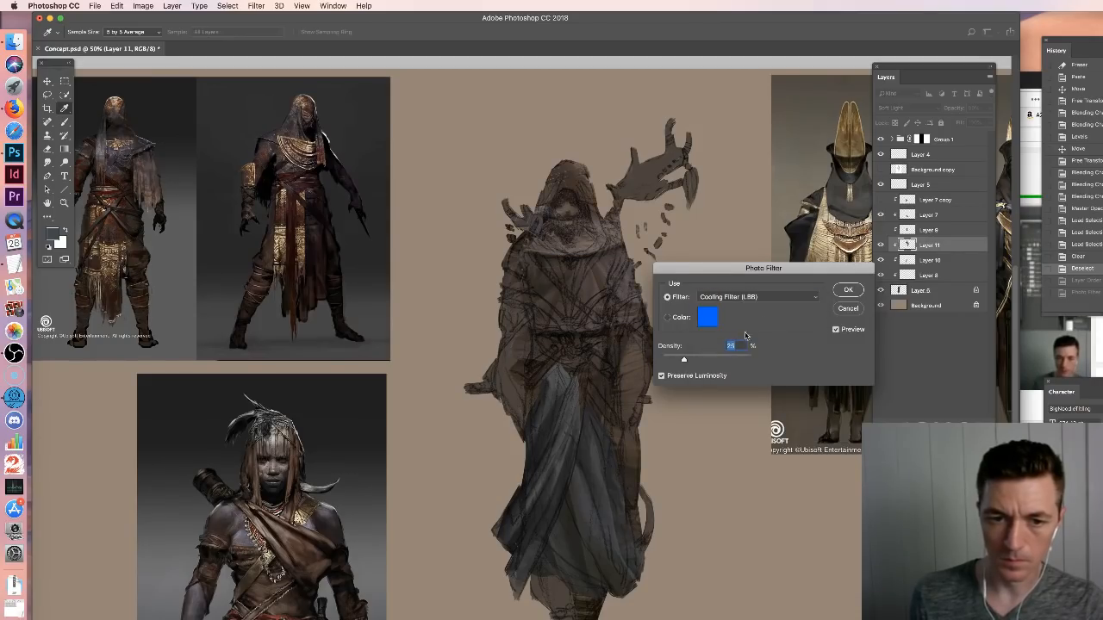
click(728, 297)
click(715, 324)
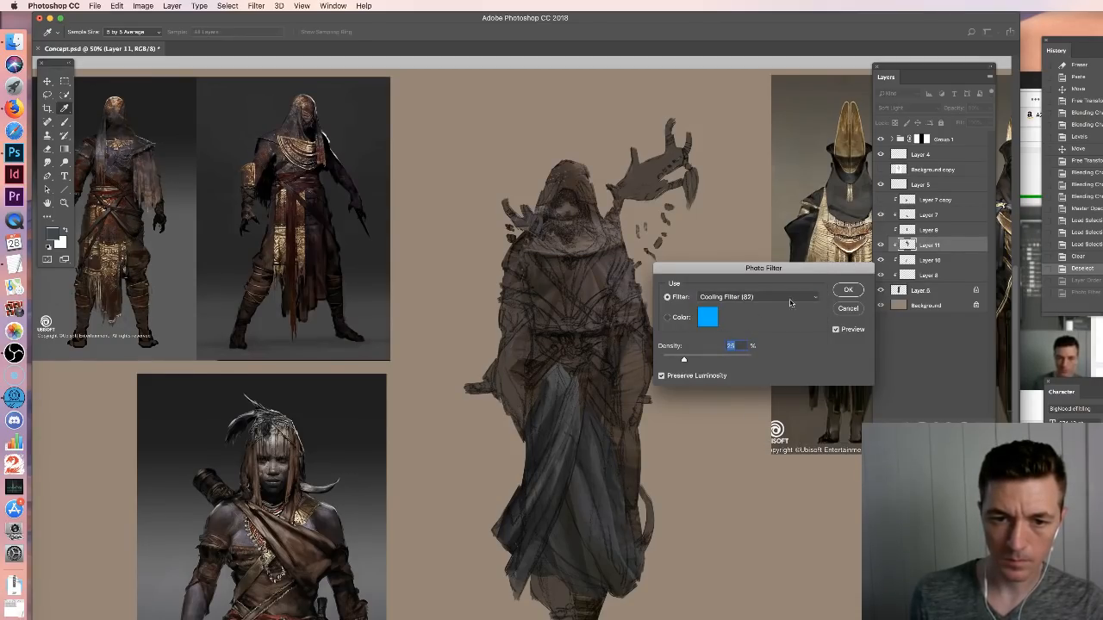
key(Return)
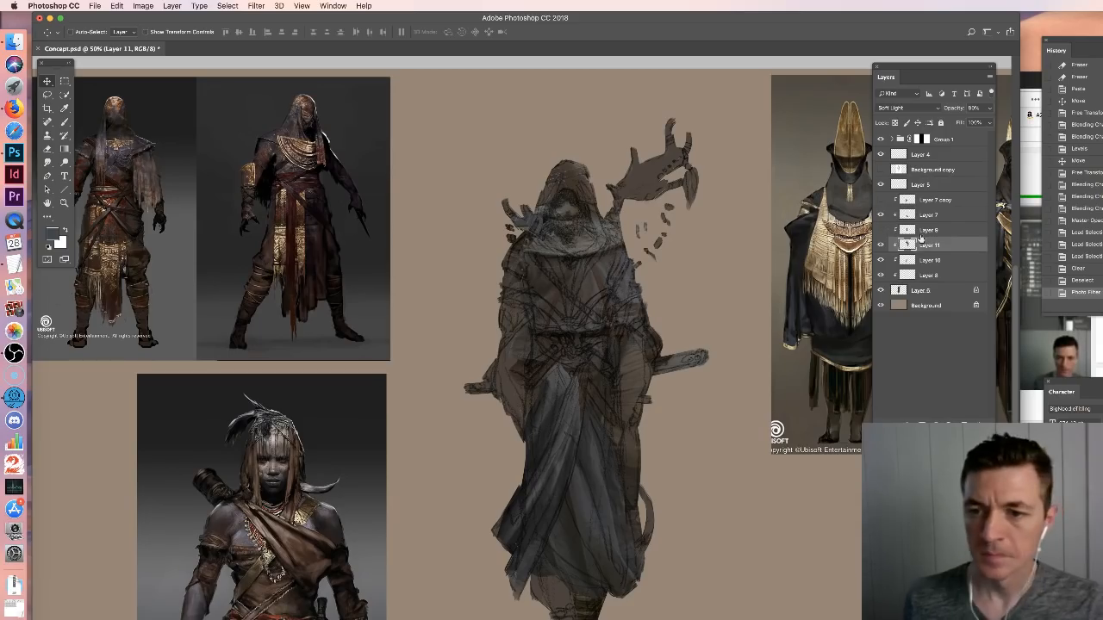
Move Layer 7 directly above Layer 11, beneath Layer 9, and merge the clipped layers into base Layer 6
drag(926, 215, 928, 238)
shift+click(935, 279)
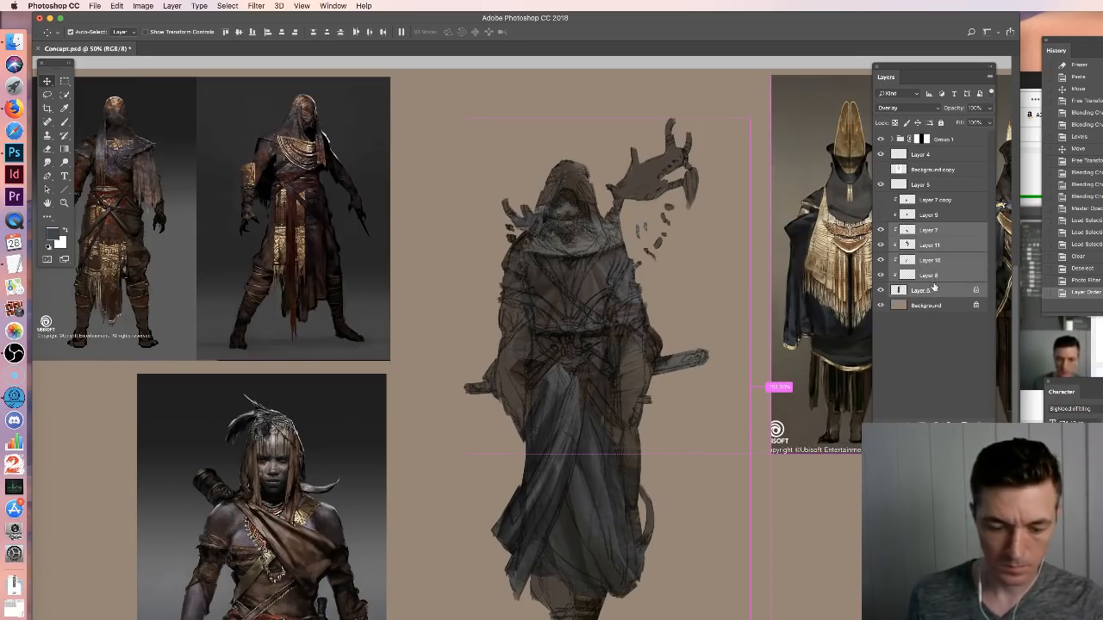
click(925, 234)
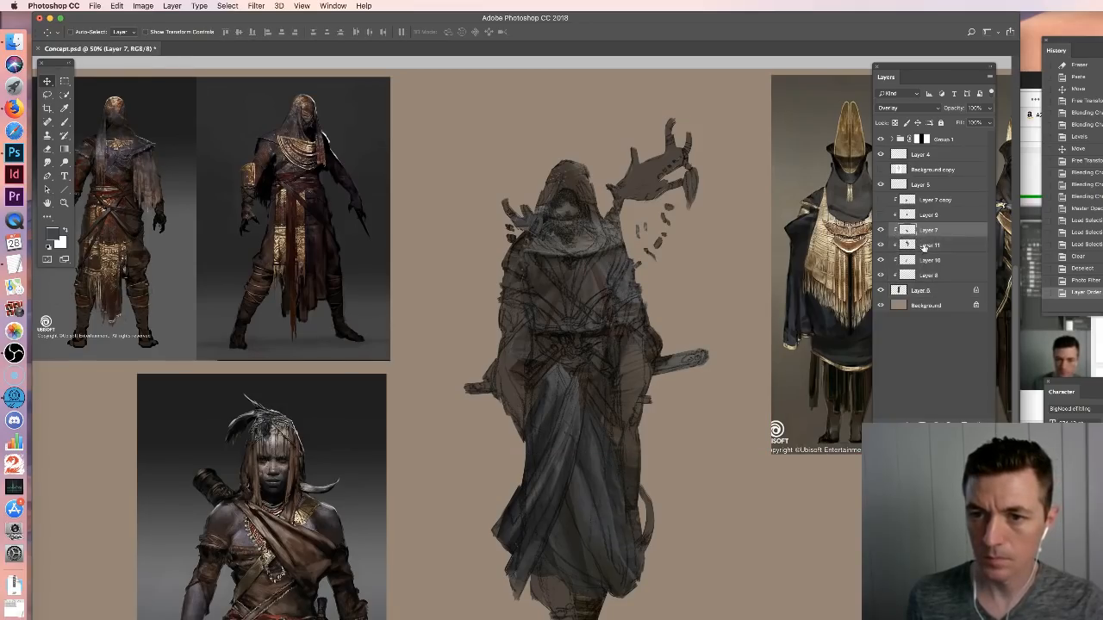
click(925, 247)
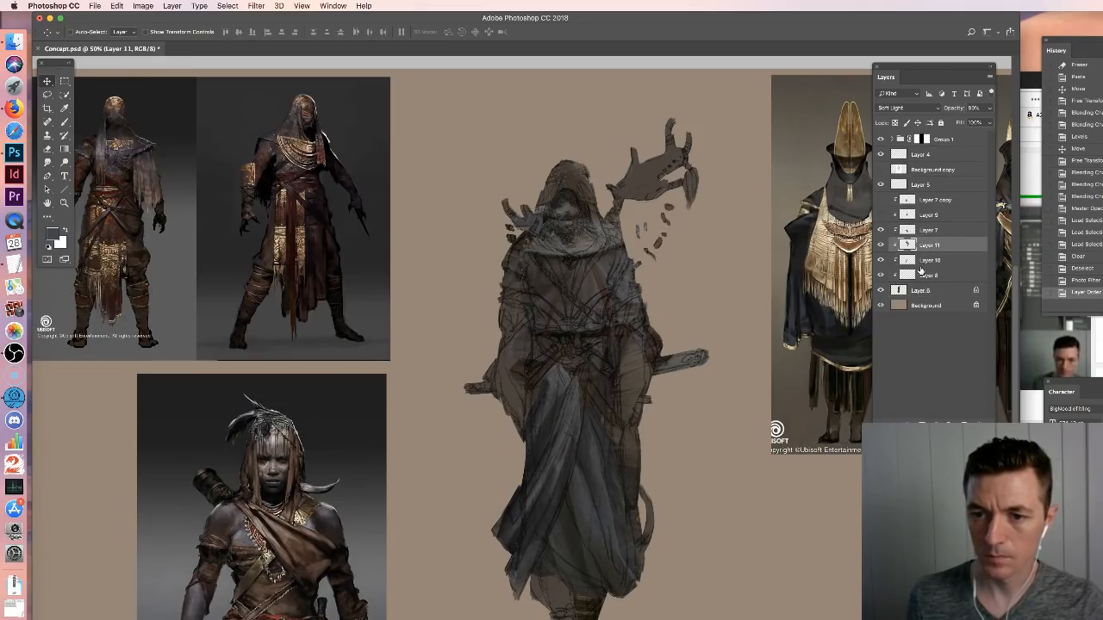
click(919, 291)
key(super+e)
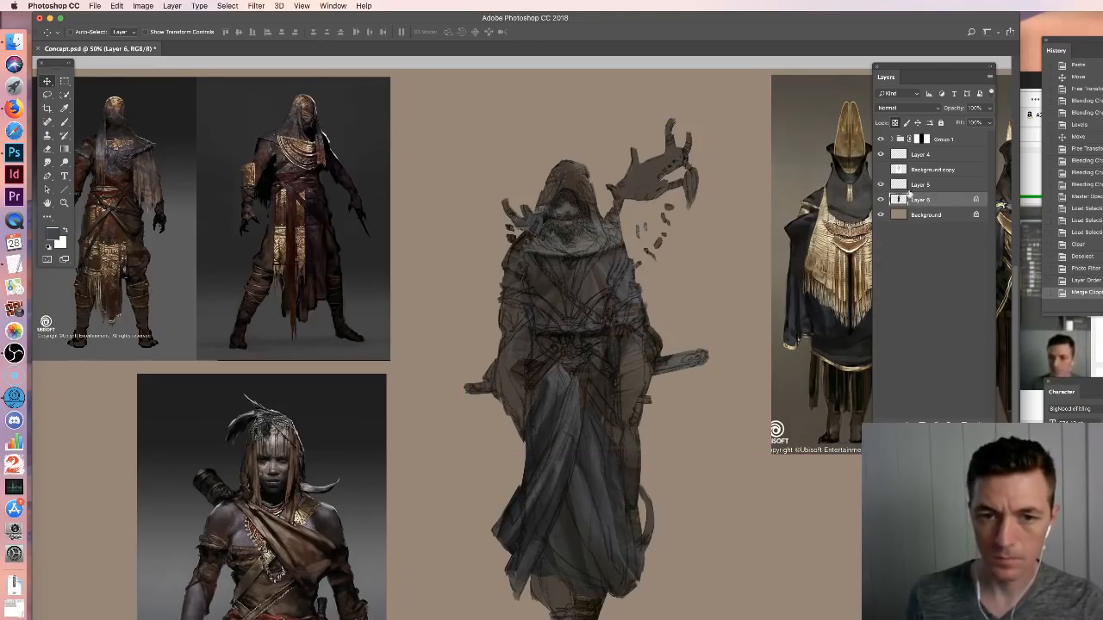
Add a new empty layer above Layer 6 and clip it to Layer 6
click(965, 425)
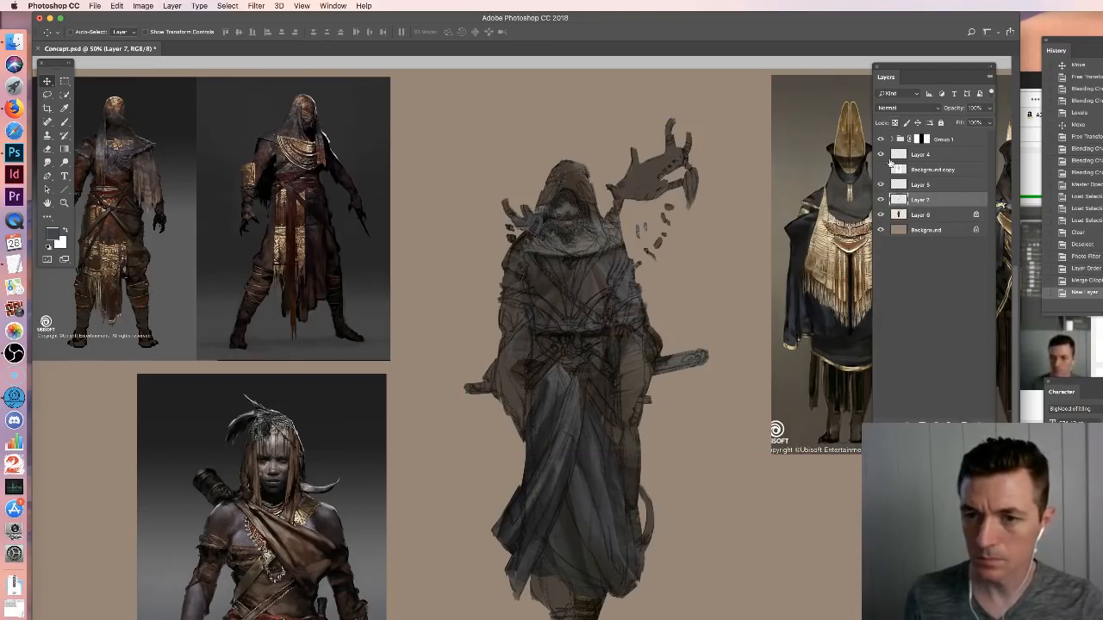
right_click(915, 204)
click(958, 378)
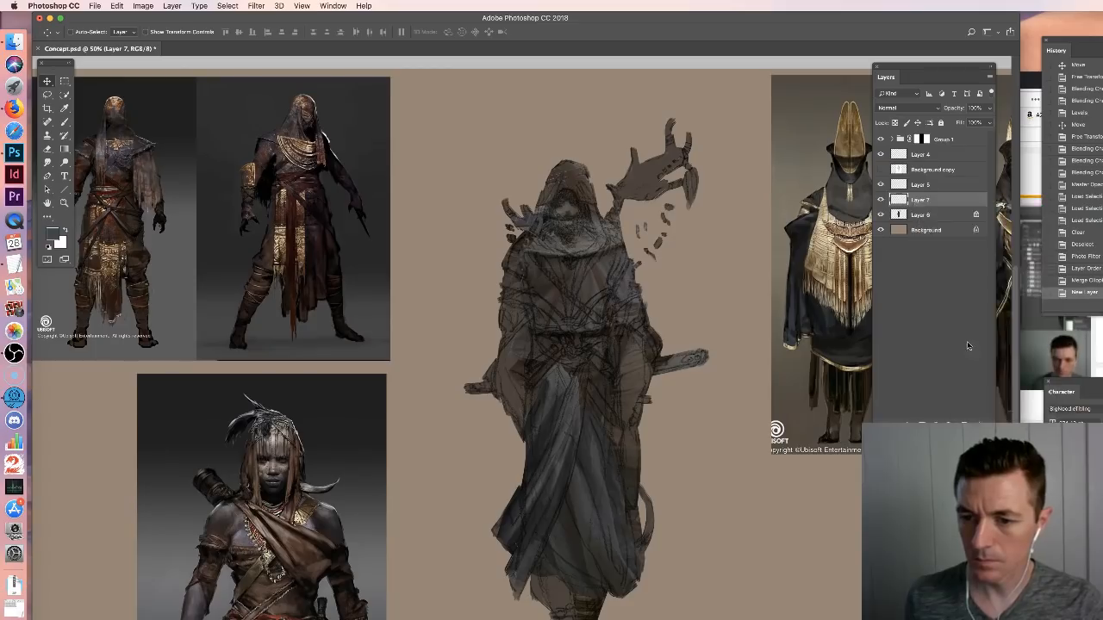
right_click(920, 200)
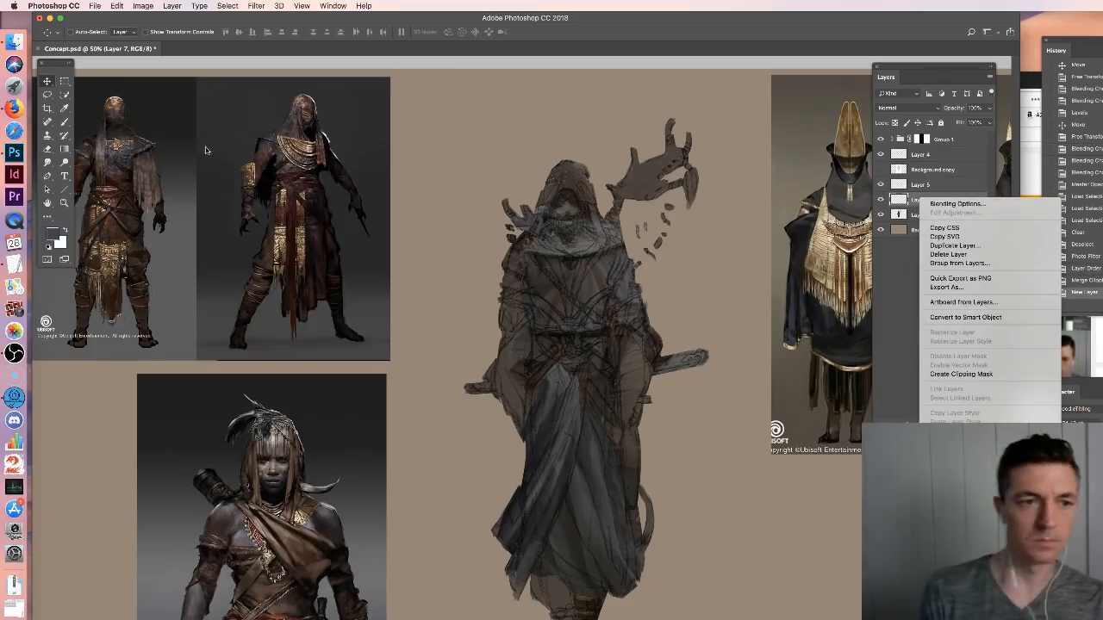
click(961, 374)
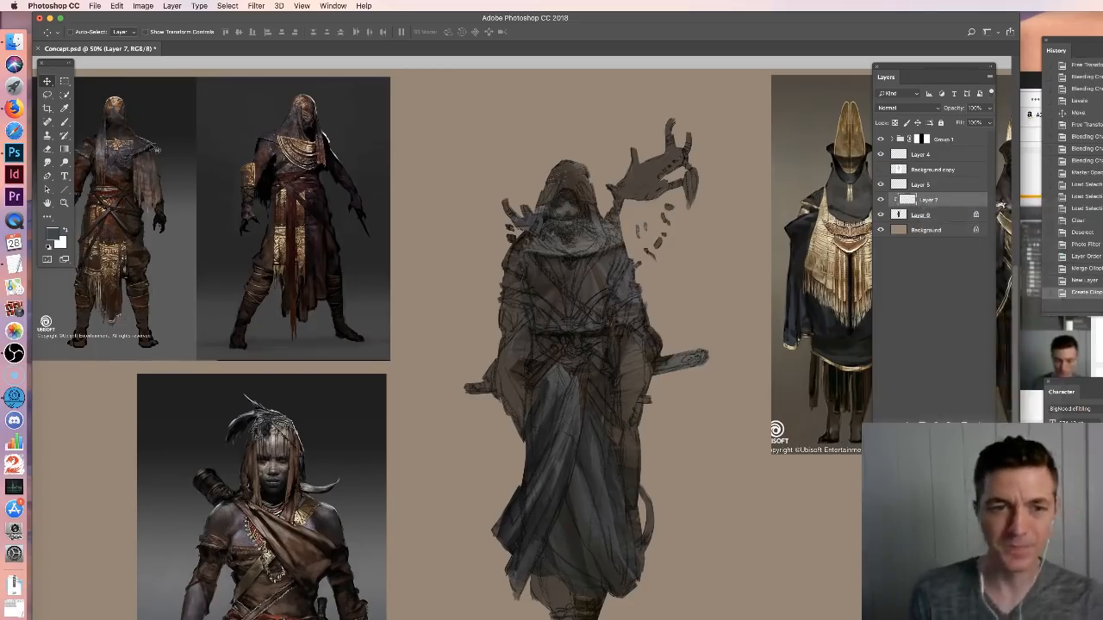
Examine the gold-ornamented dark costume reference beside the hooded figure for details to borrow
click(63, 124)
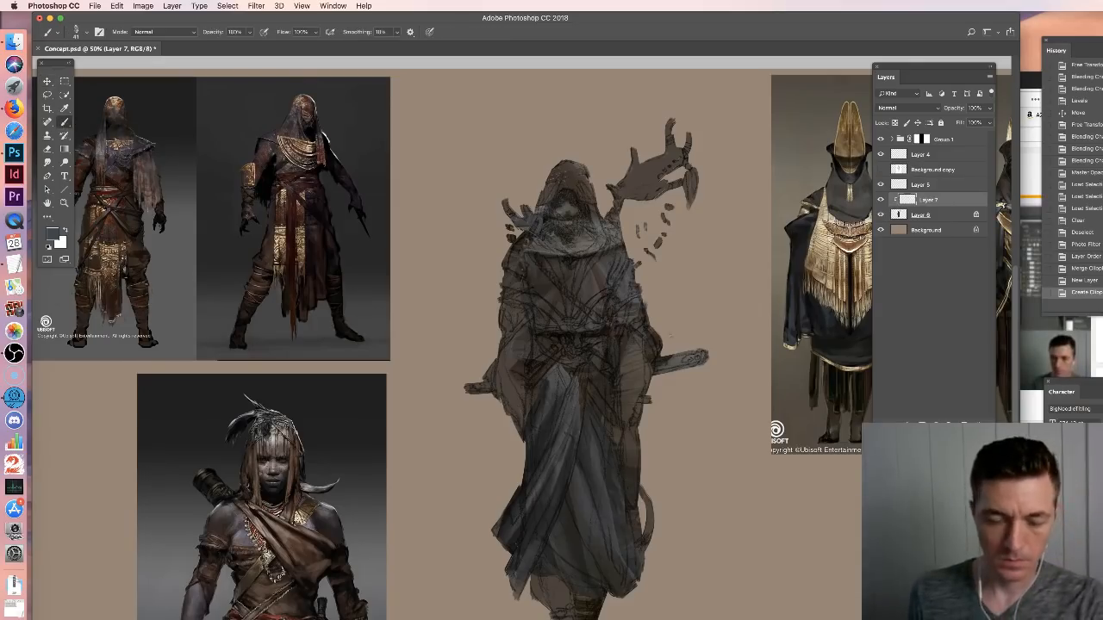
key(super+minus)
key(super+plus)
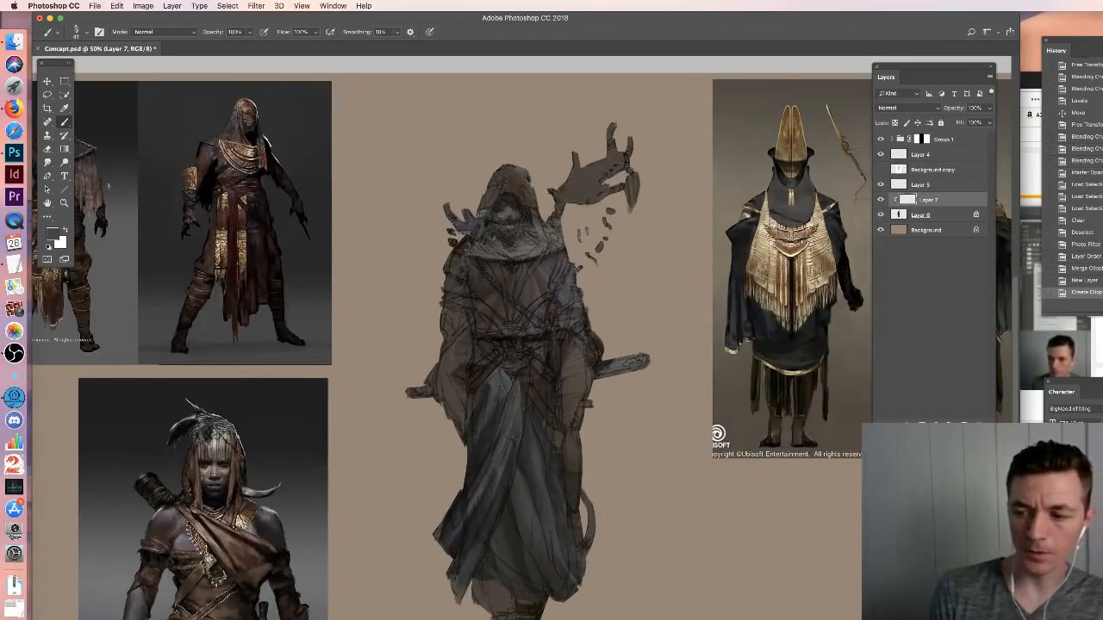
click(13, 41)
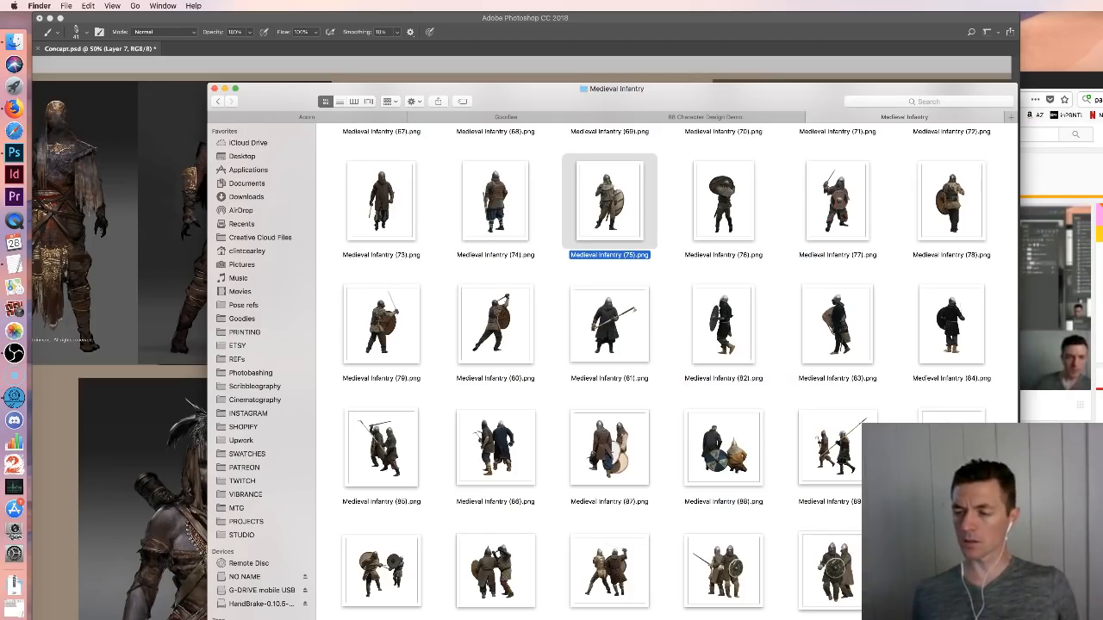
key(super+Tab)
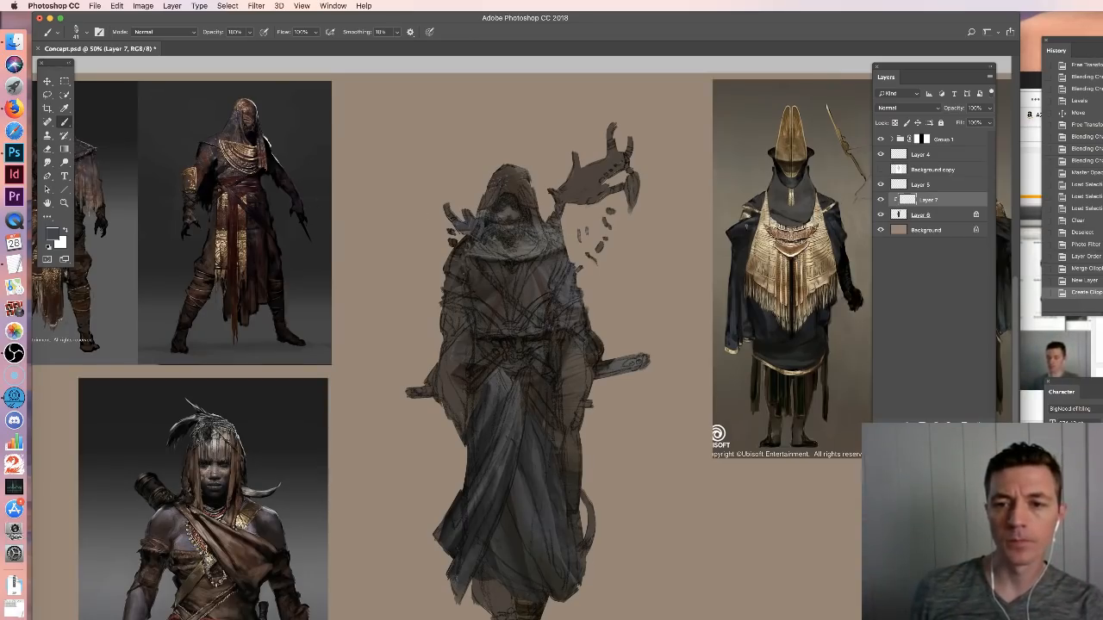
drag(678, 233, 357, 339)
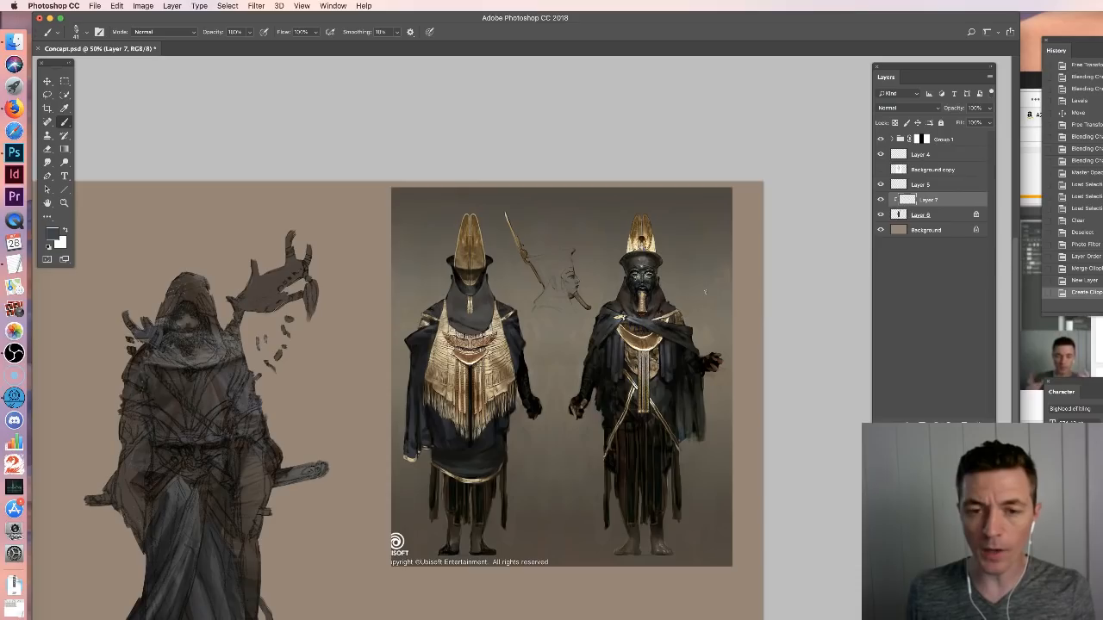
drag(426, 280, 588, 208)
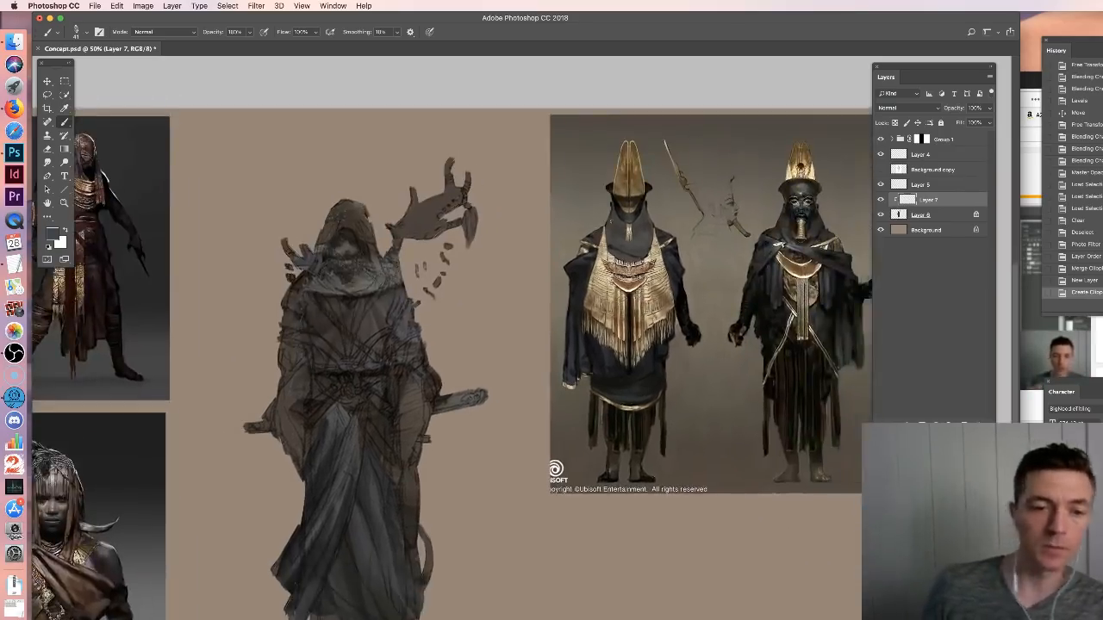
Switch to Finder and open the Regal Ornaments folder inside the Photobashing folder
click(48, 83)
click(13, 41)
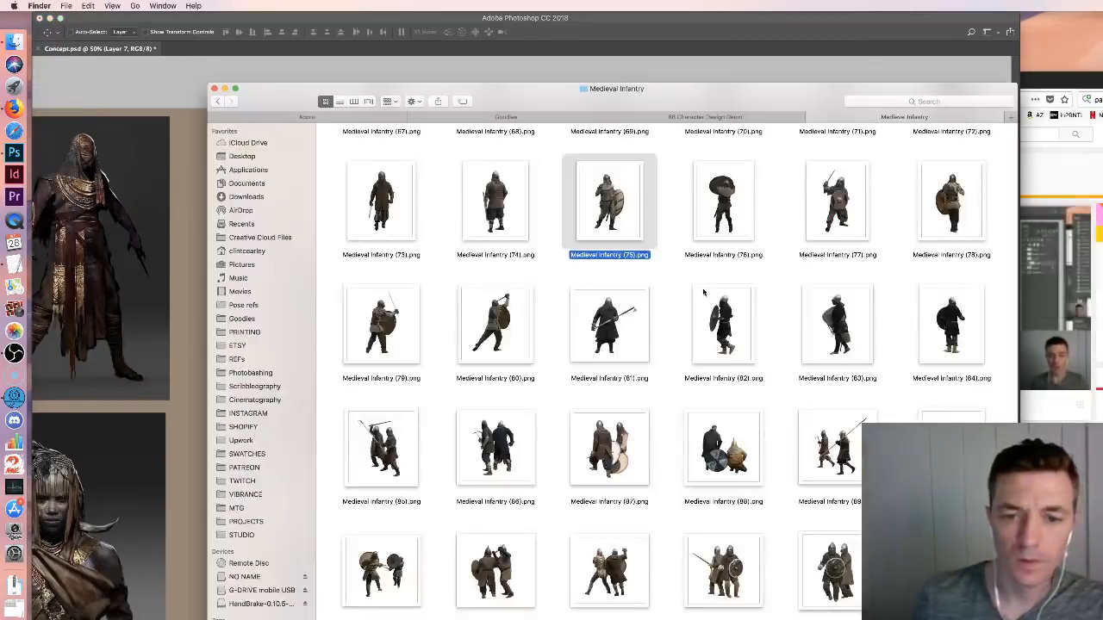
click(657, 288)
drag(252, 123, 198, 110)
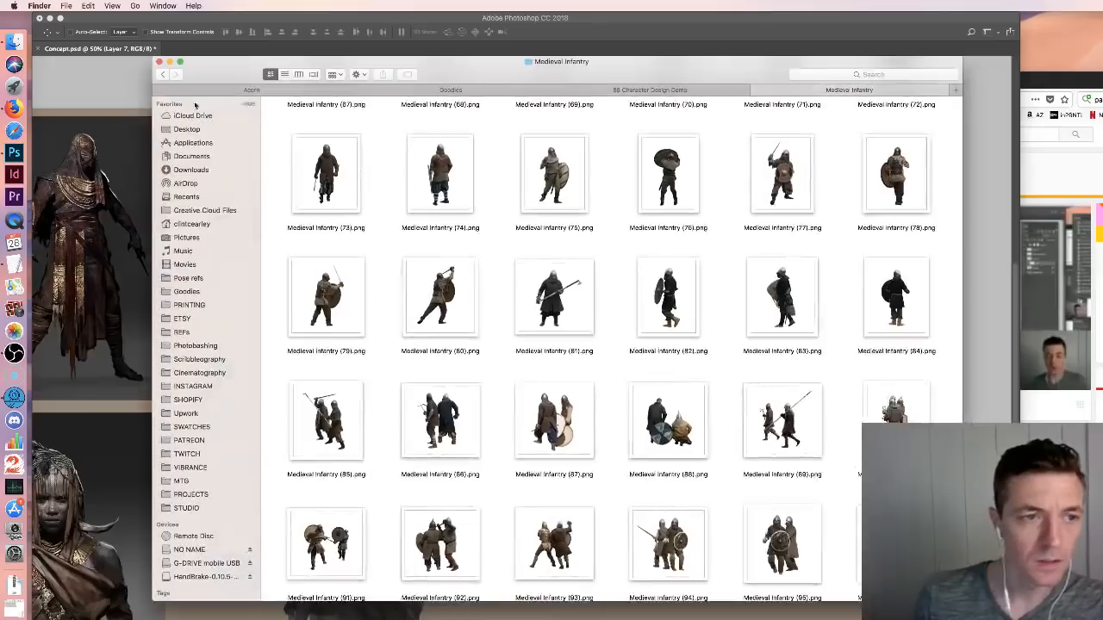
click(164, 76)
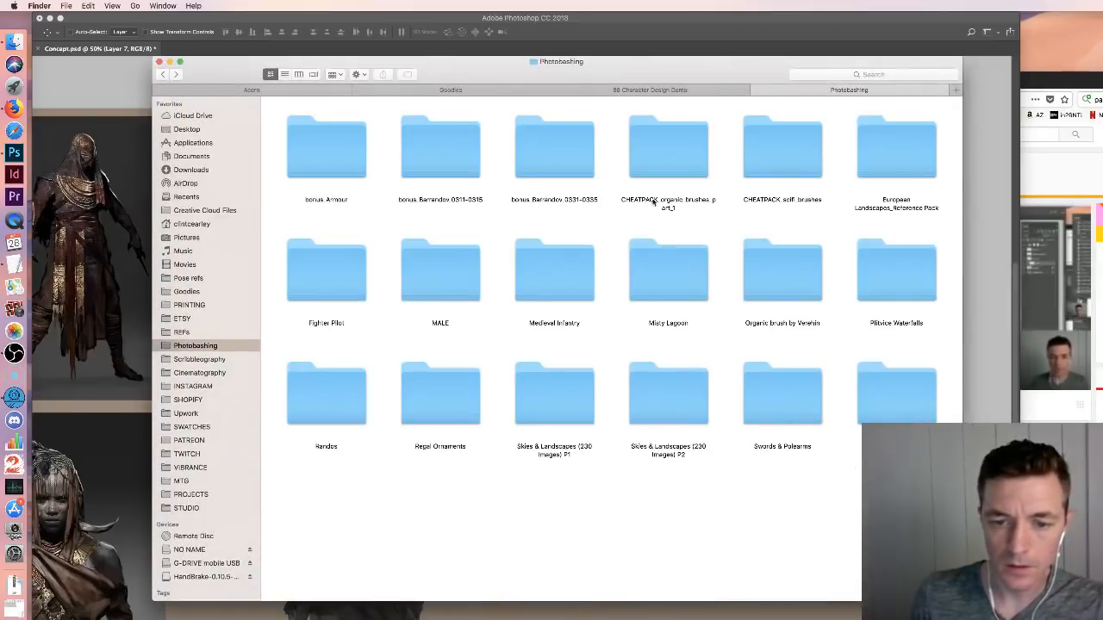
drag(531, 62, 648, 129)
double_click(491, 463)
Look through the Regal Ornaments photos for usable metalwork and preview Regal Ornaments (109).JPG
scroll(671, 381, down, 5)
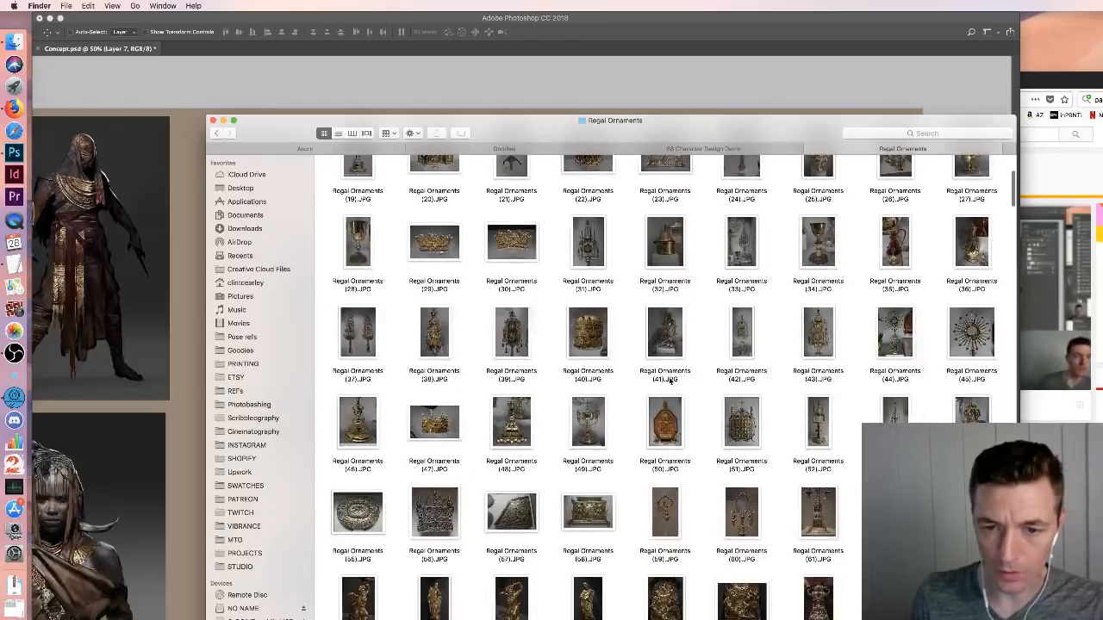
scroll(671, 381, down, 5)
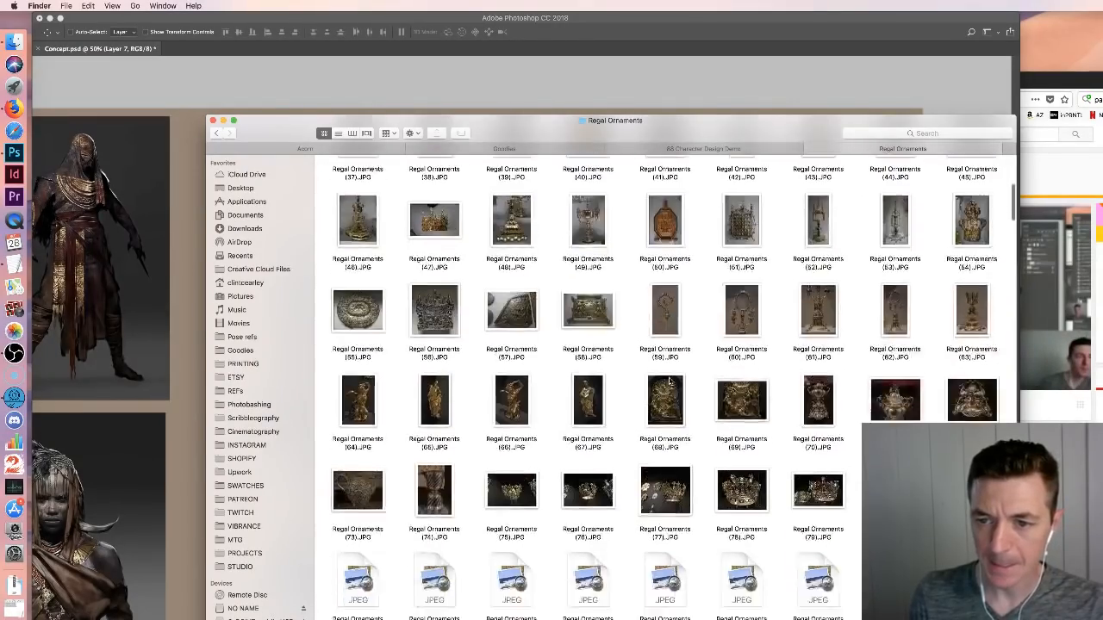
scroll(669, 381, down, 10)
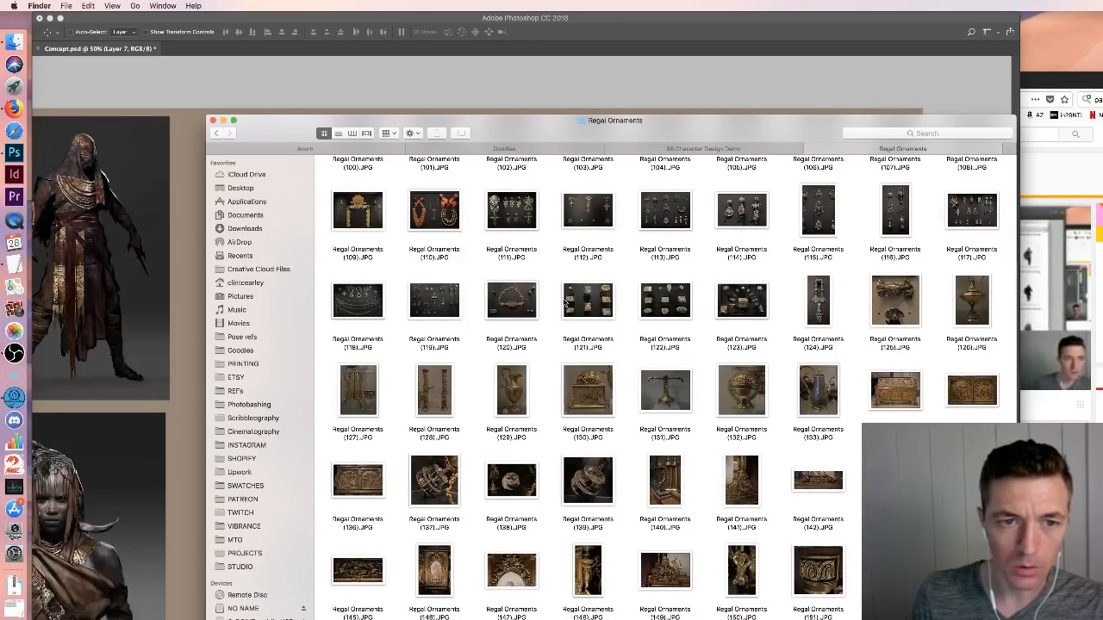
click(355, 239)
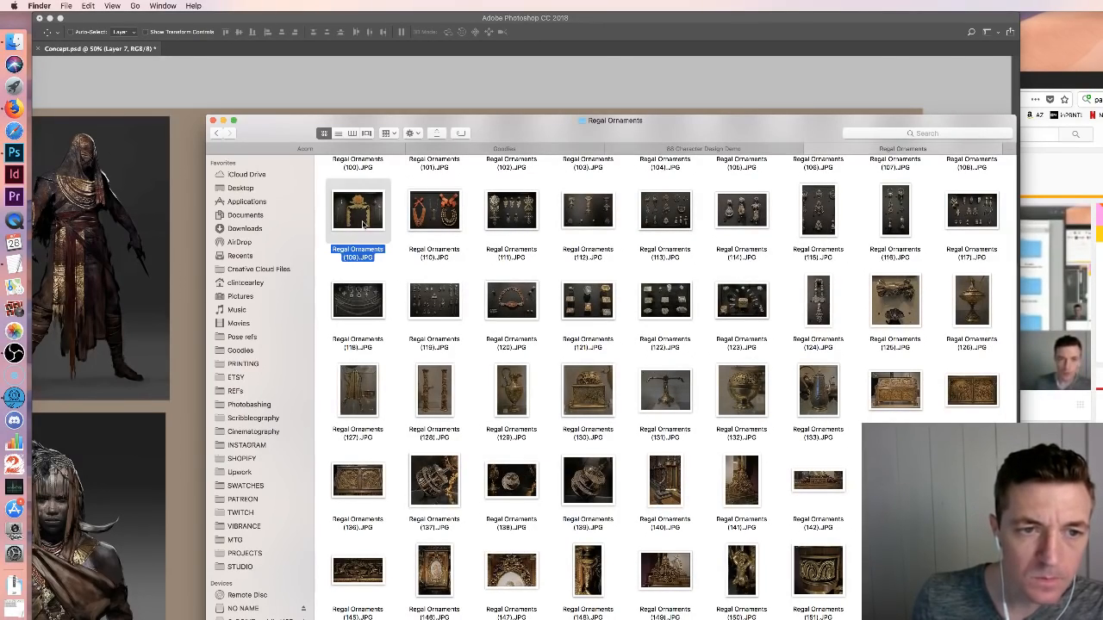
key(space)
key(space)
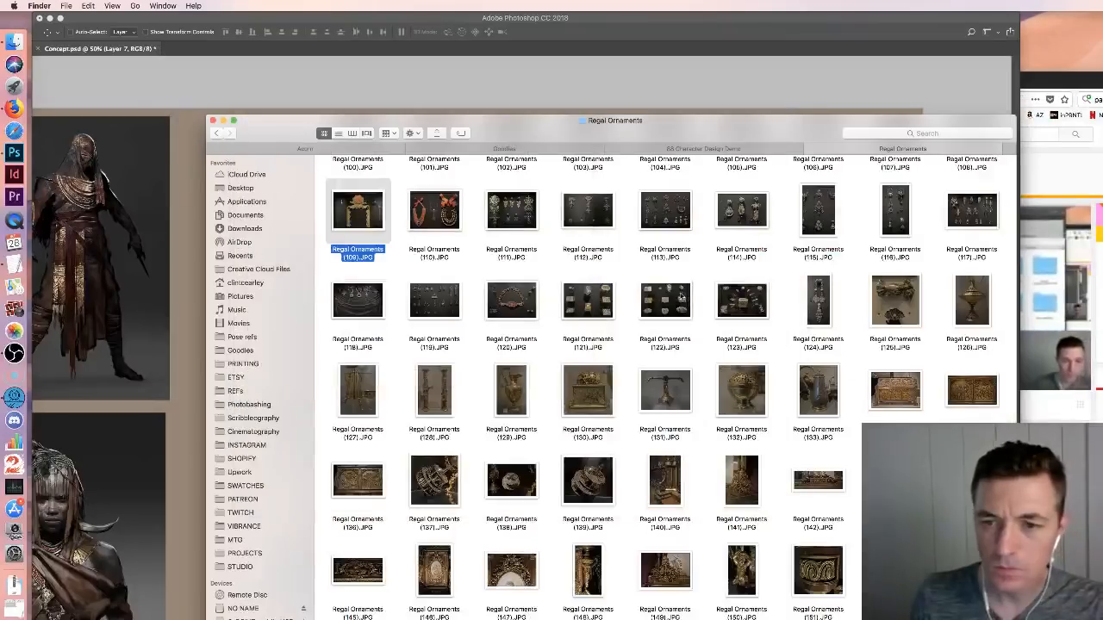
scroll(739, 316, down, 3)
scroll(738, 315, down, 5)
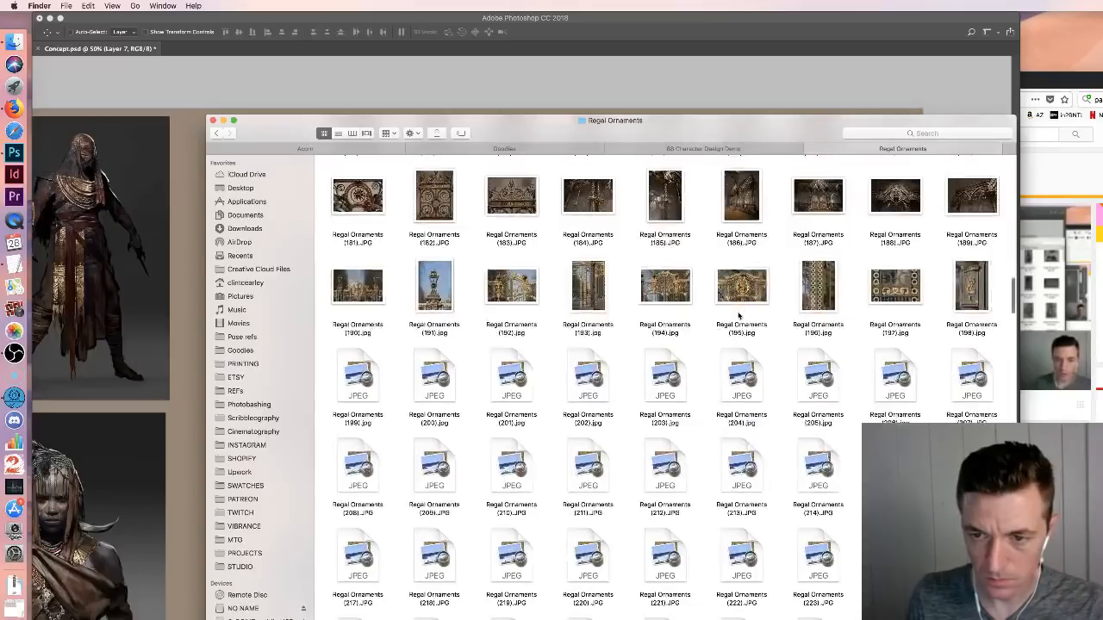
Open the Tibetan Costumes folder in the Photobashing folder, look through its photos and preview Tibetan Costumes (53).jpg
click(218, 134)
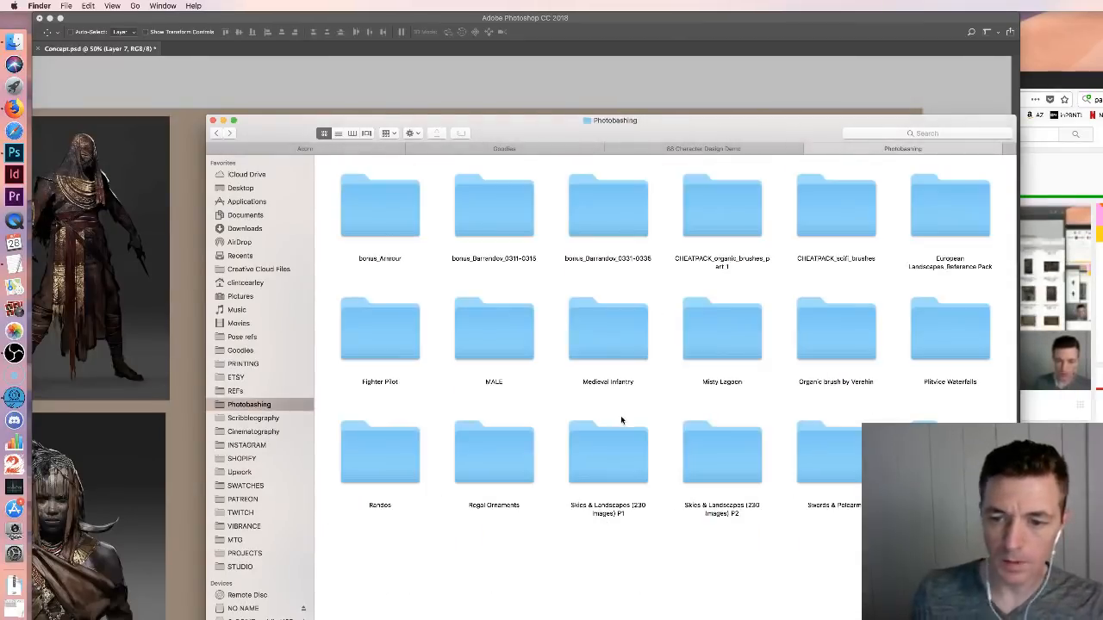
double_click(950, 455)
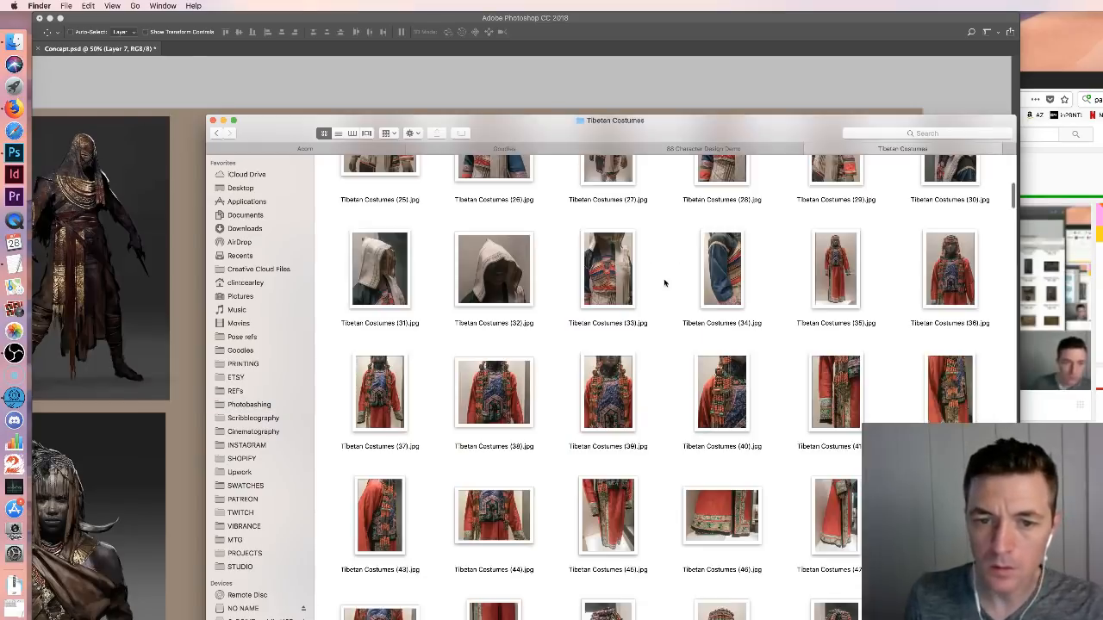
scroll(664, 282, up, 6)
scroll(663, 282, up, 4)
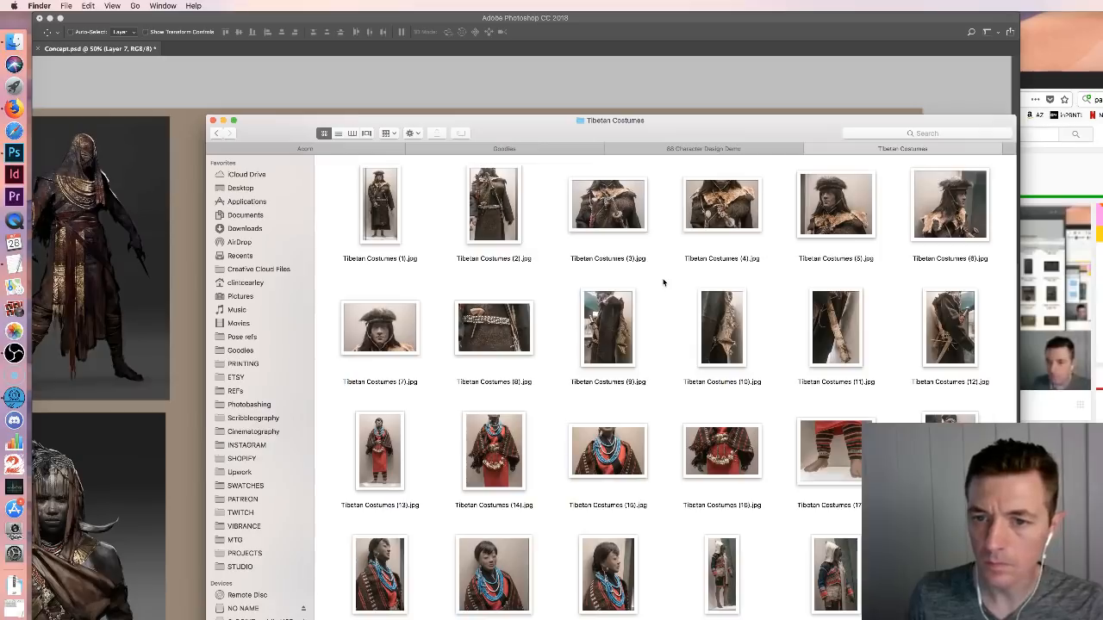
scroll(664, 282, down, 6)
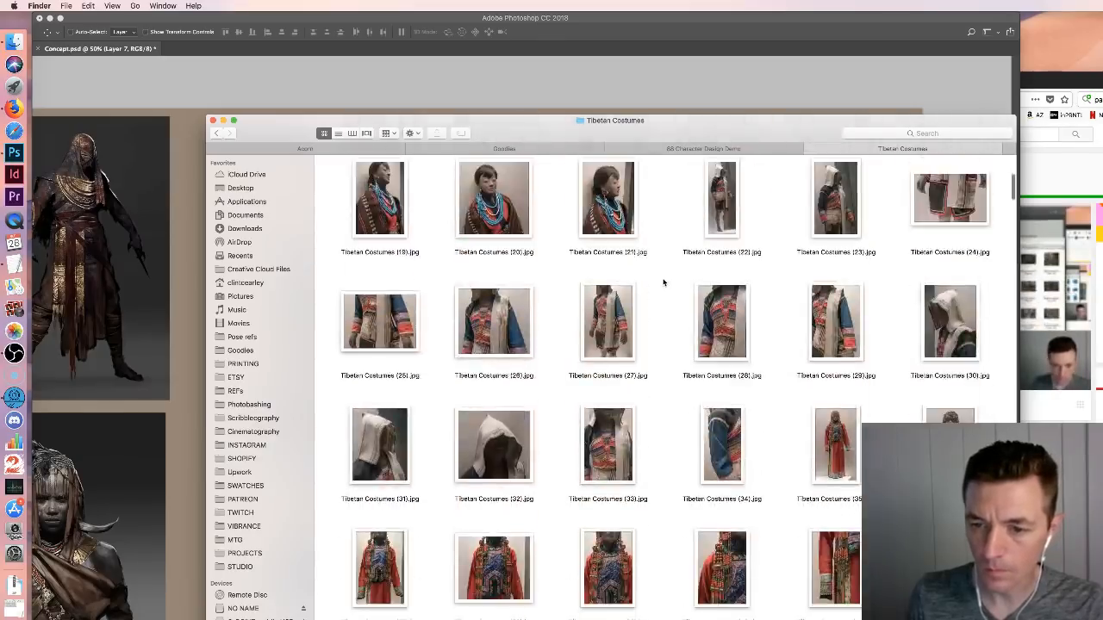
scroll(662, 281, down, 6)
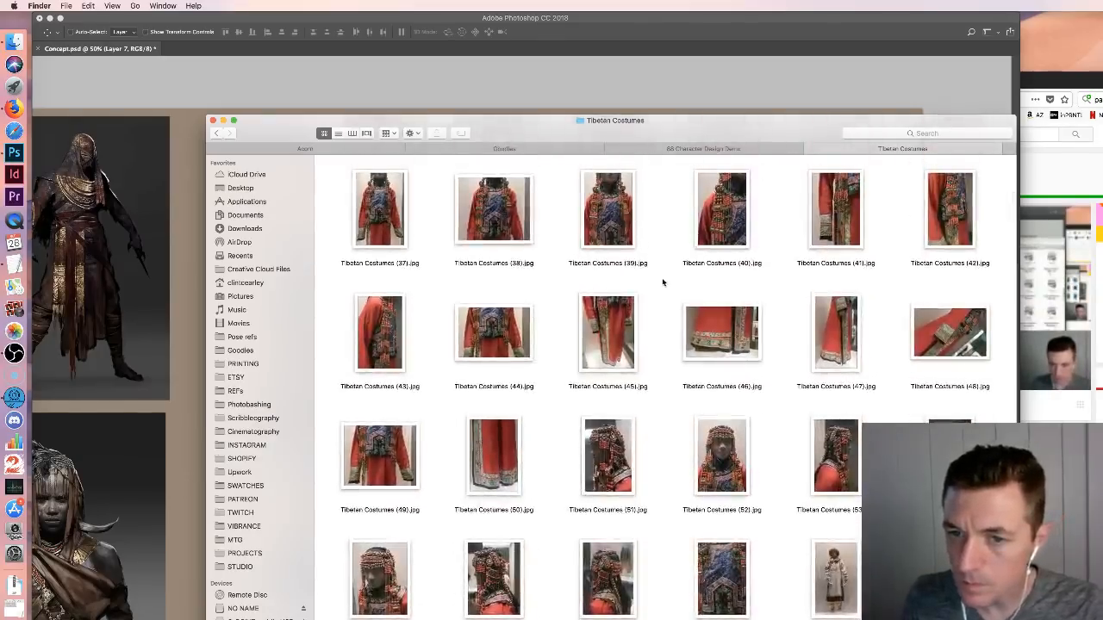
scroll(663, 282, down, 4)
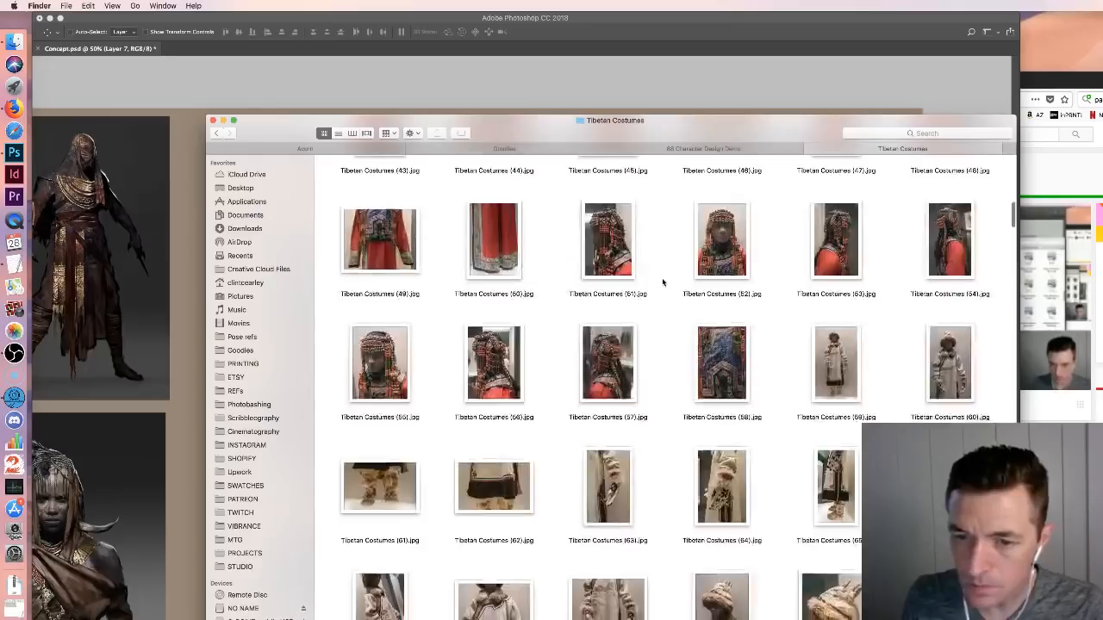
click(856, 249)
key(space)
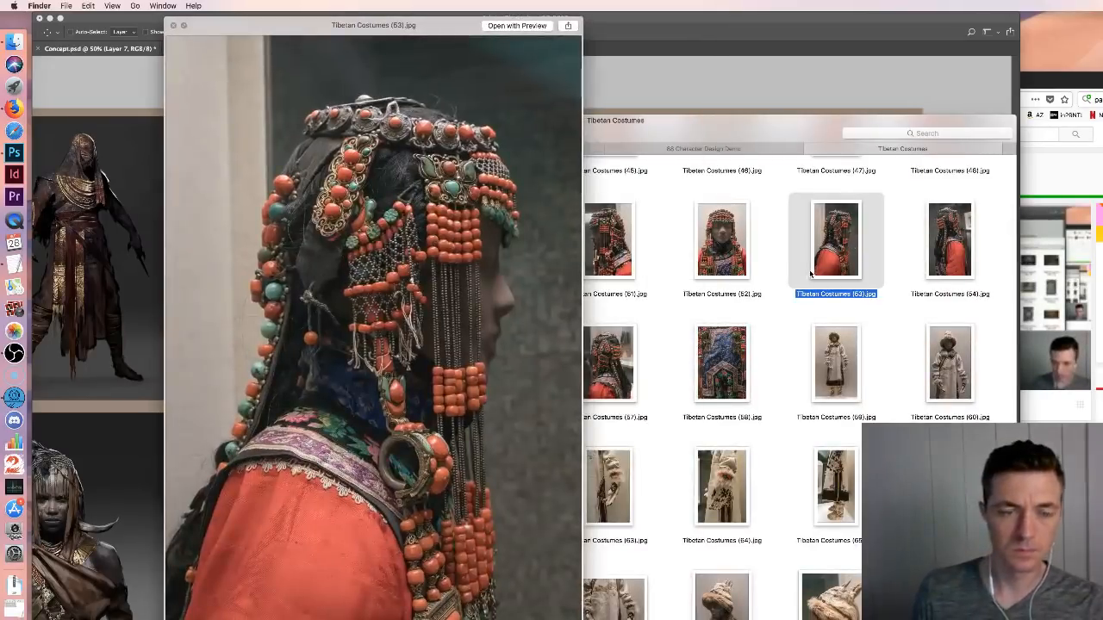
key(space)
Look through the remaining Tibetan Costumes photos for ornamented clothing to use on the hooded figure
scroll(809, 274, down, 12)
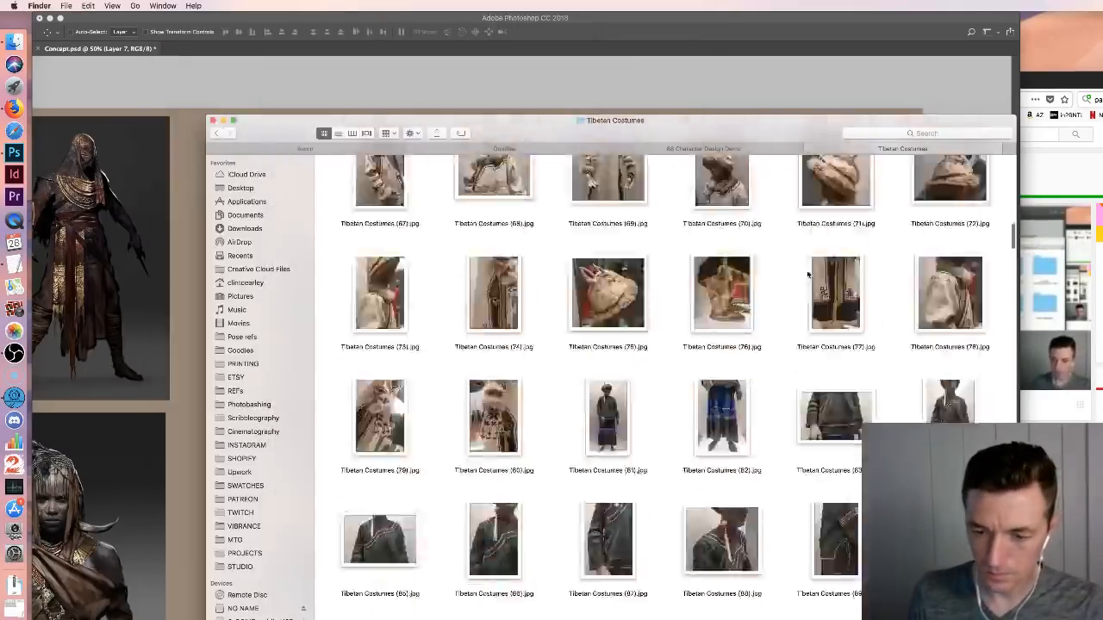
scroll(780, 284, down, 8)
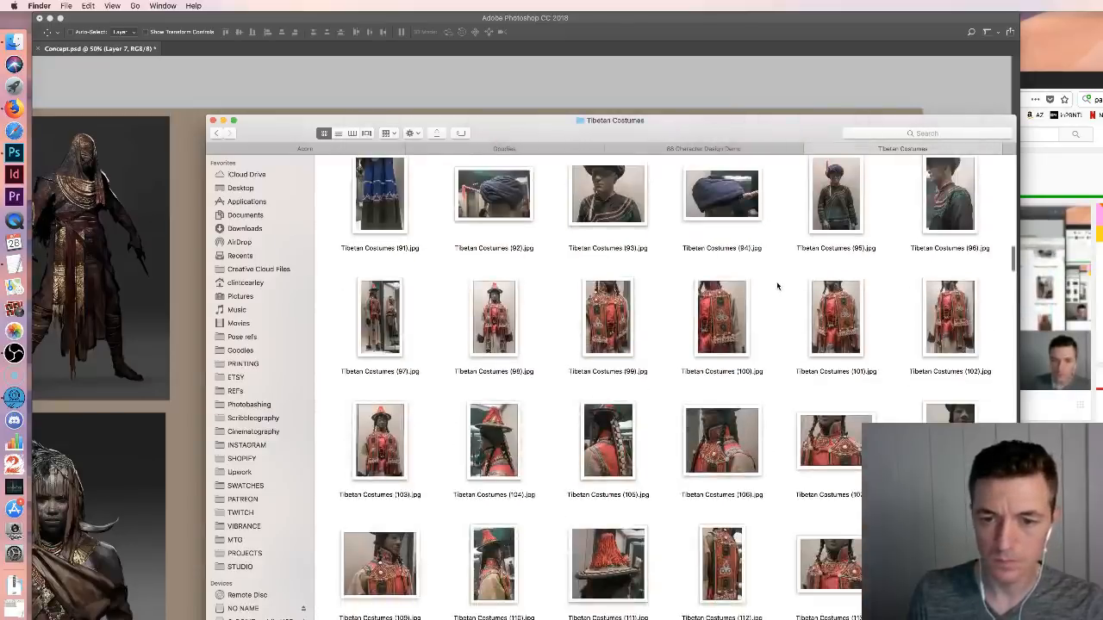
scroll(778, 286, down, 7)
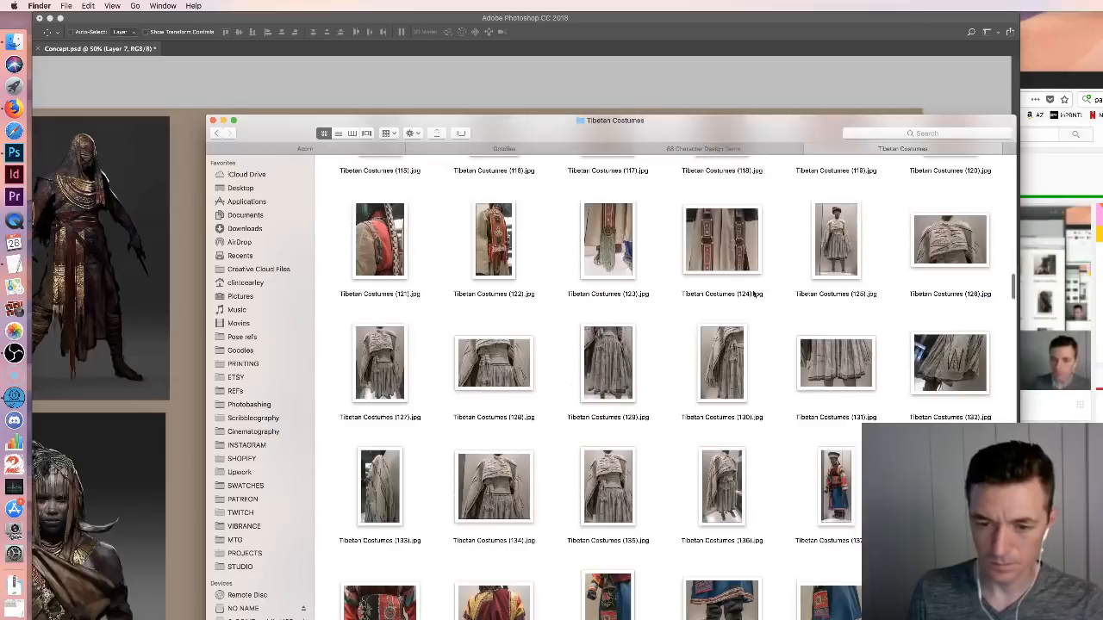
scroll(758, 289, down, 5)
scroll(754, 294, down, 12)
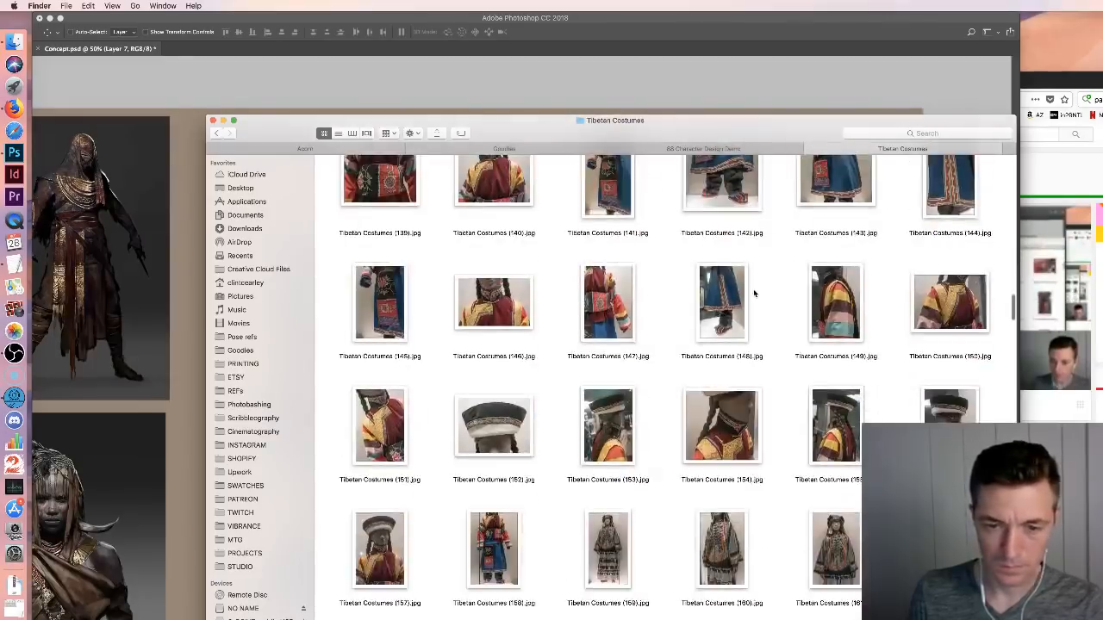
scroll(754, 294, down, 1)
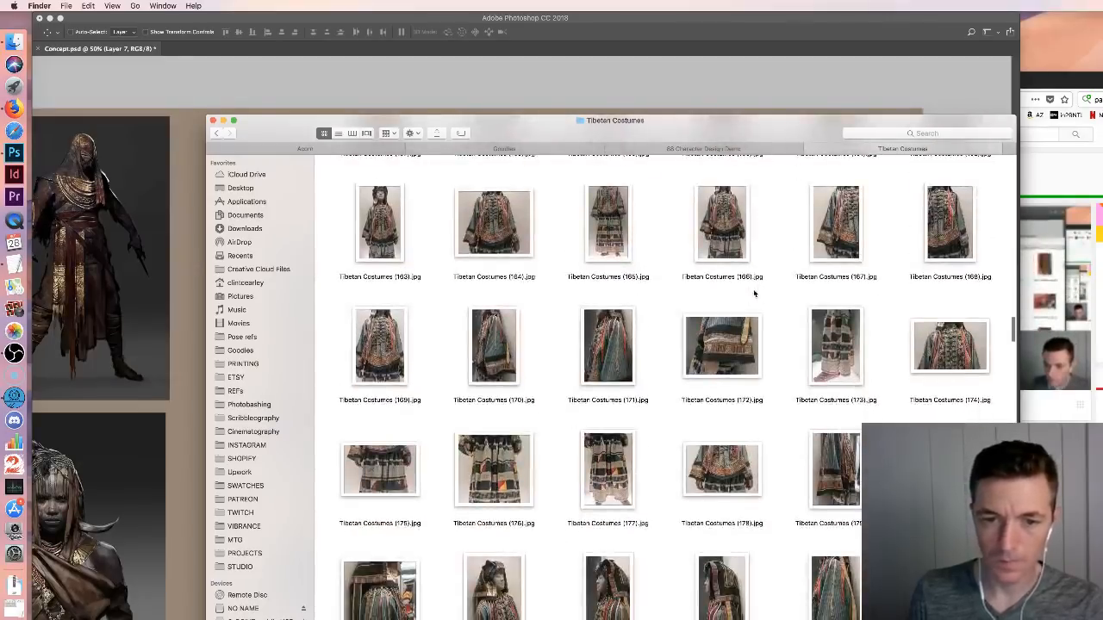
drag(593, 129, 900, 146)
double_click(901, 148)
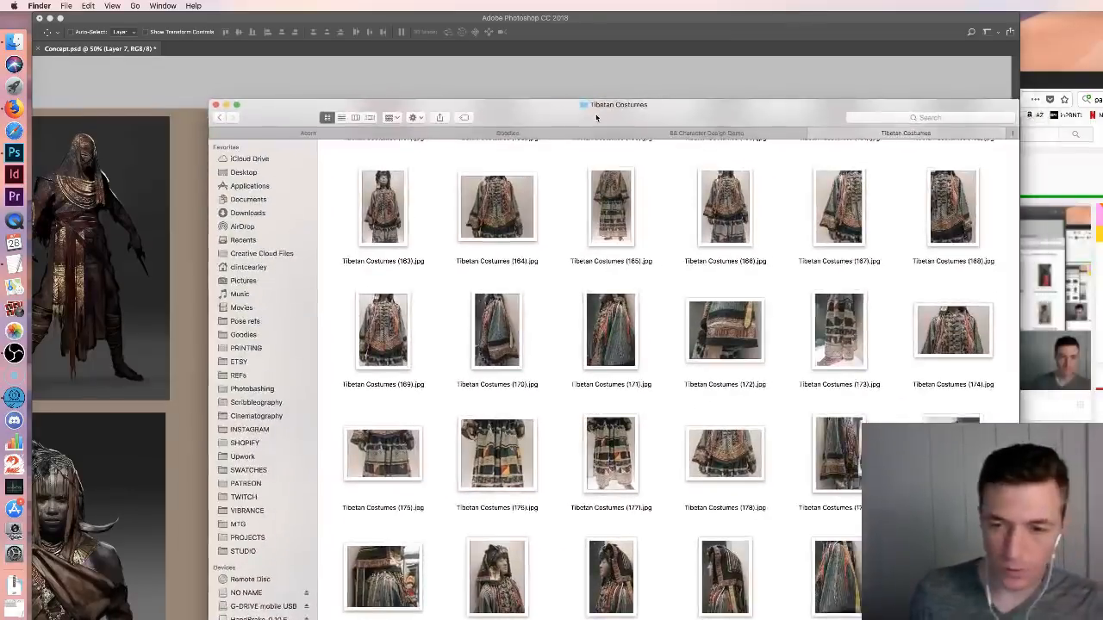
drag(594, 118, 605, 134)
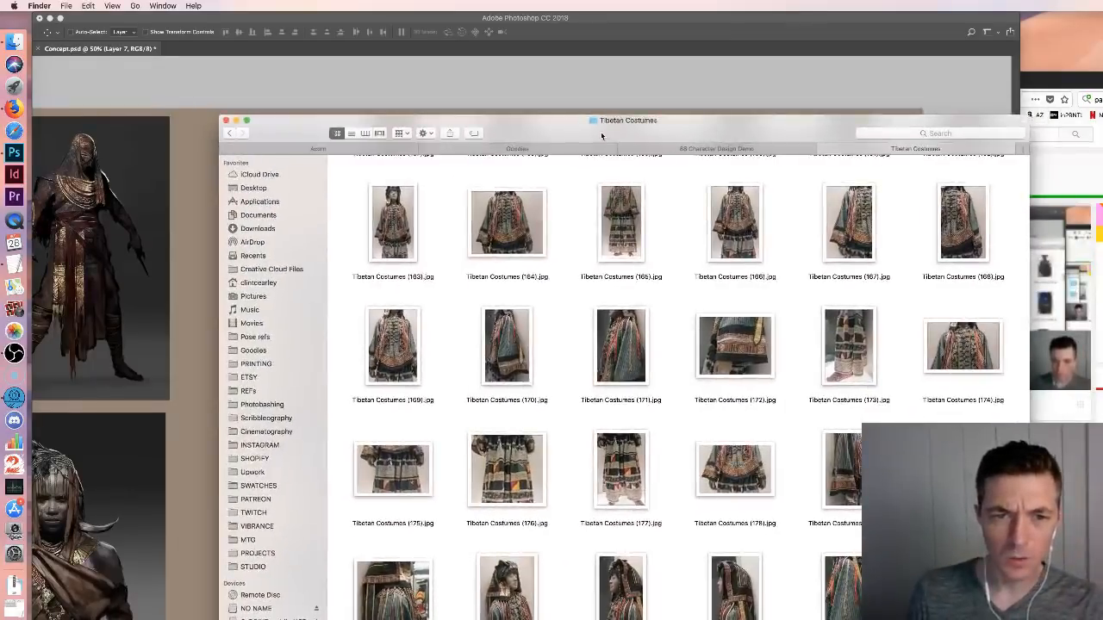
scroll(670, 315, down, 5)
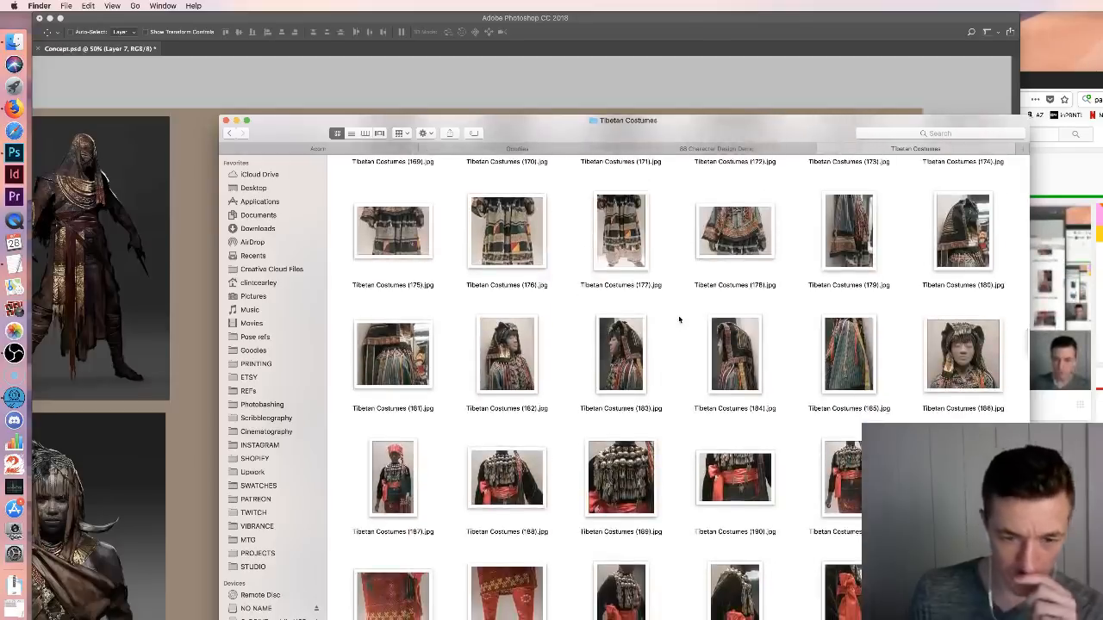
scroll(680, 320, down, 3)
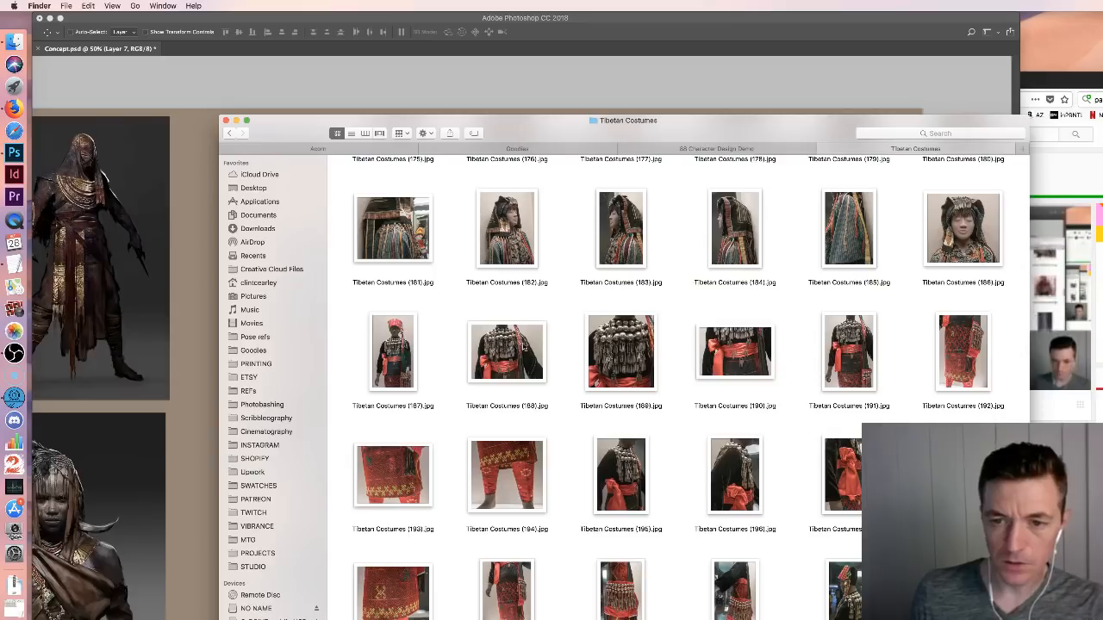
Open Tibetan Costumes (188).jpg in Adobe Photoshop CC 2018
right_click(522, 345)
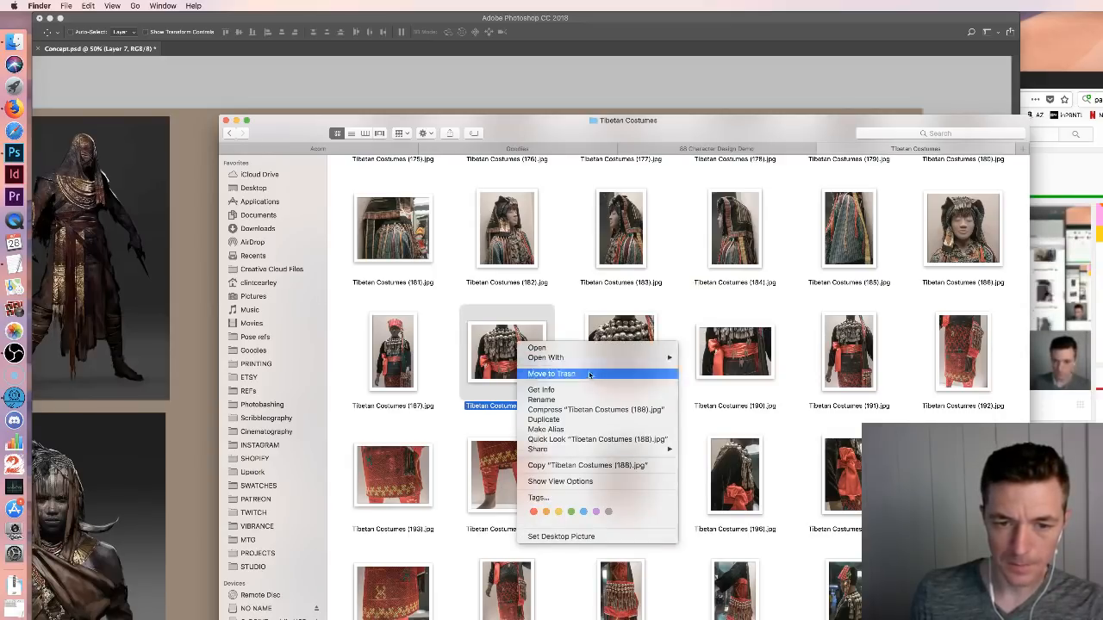
mouse_move(607, 360)
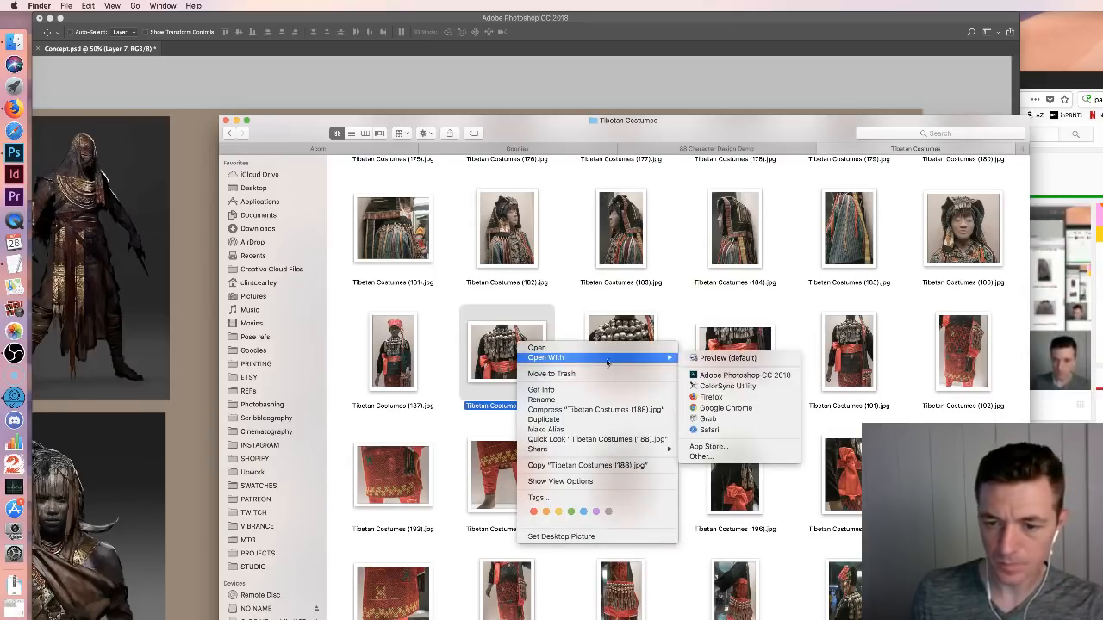
click(762, 376)
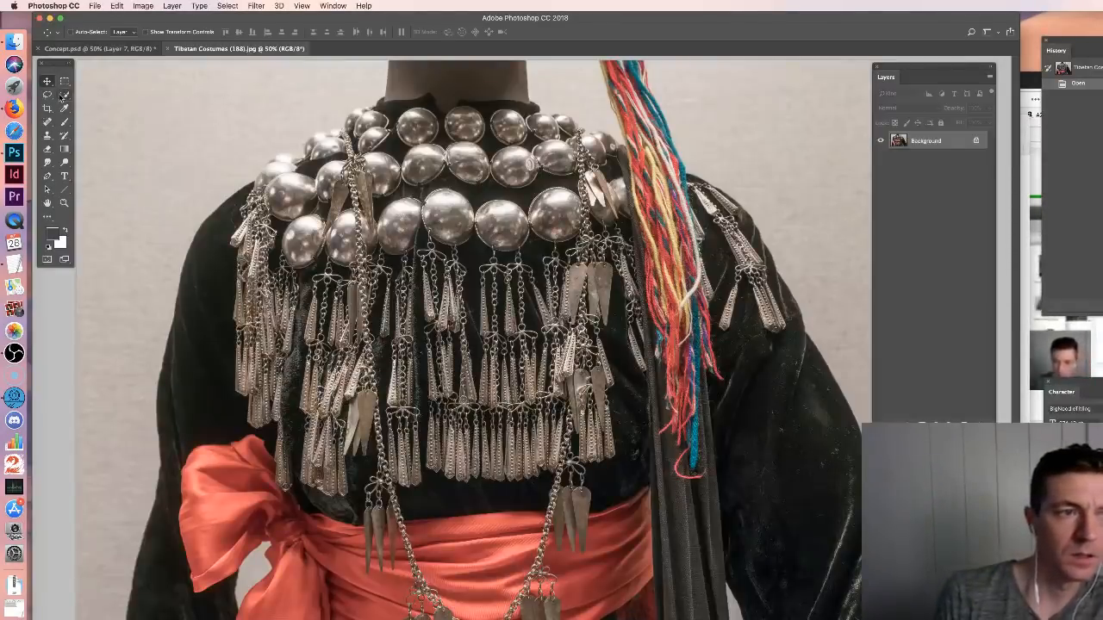
Lasso the silver bead necklace with its hanging tassels, copy it and close the costume photo
click(62, 95)
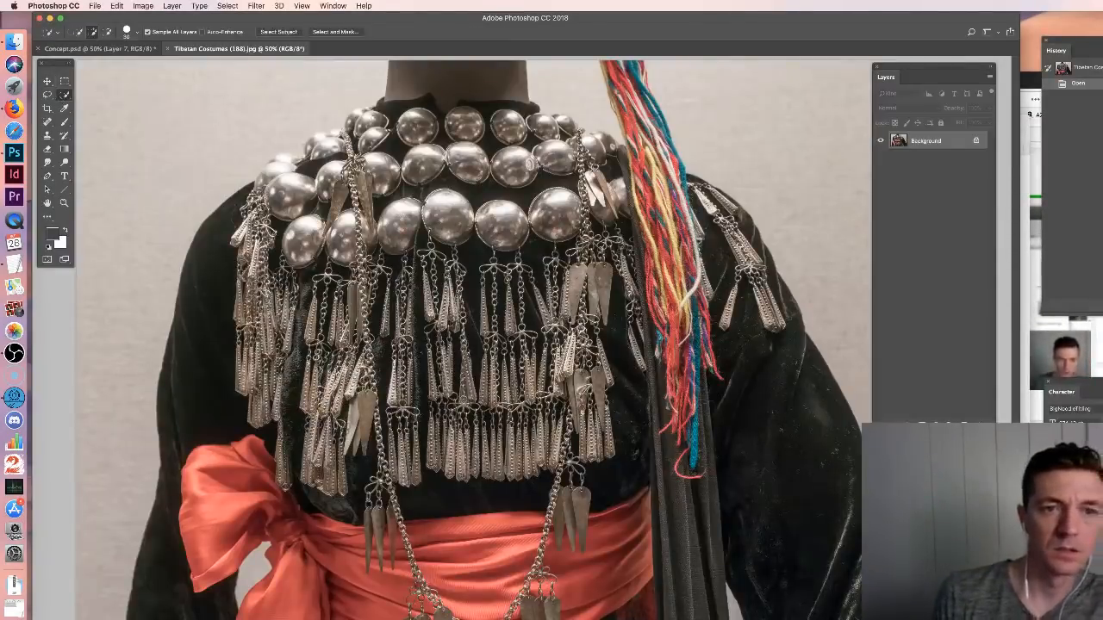
click(53, 95)
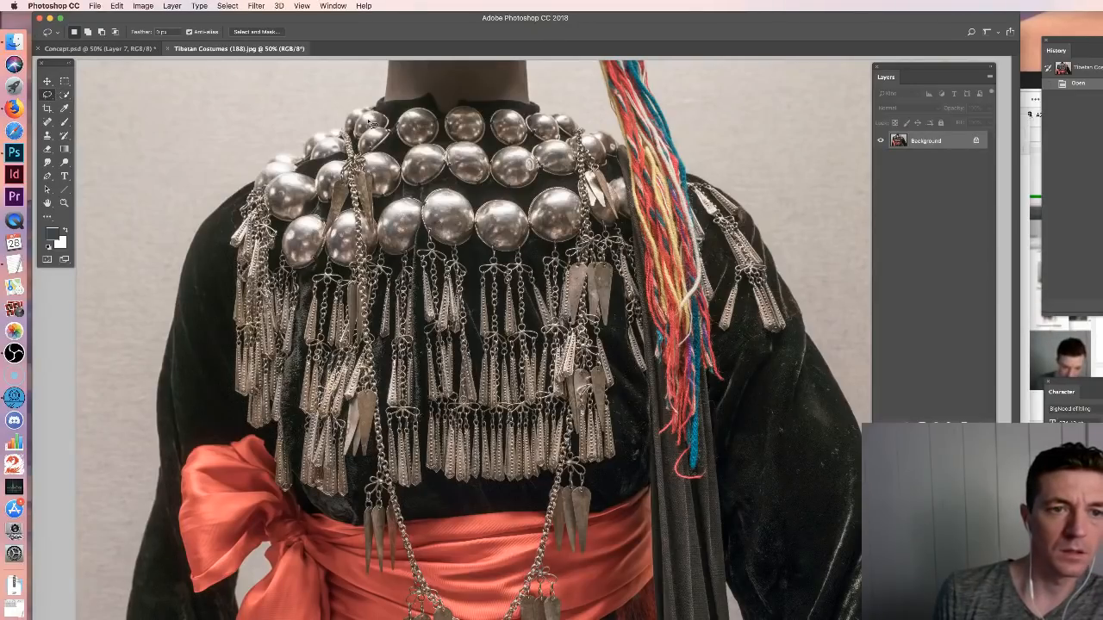
drag(371, 123, 363, 535)
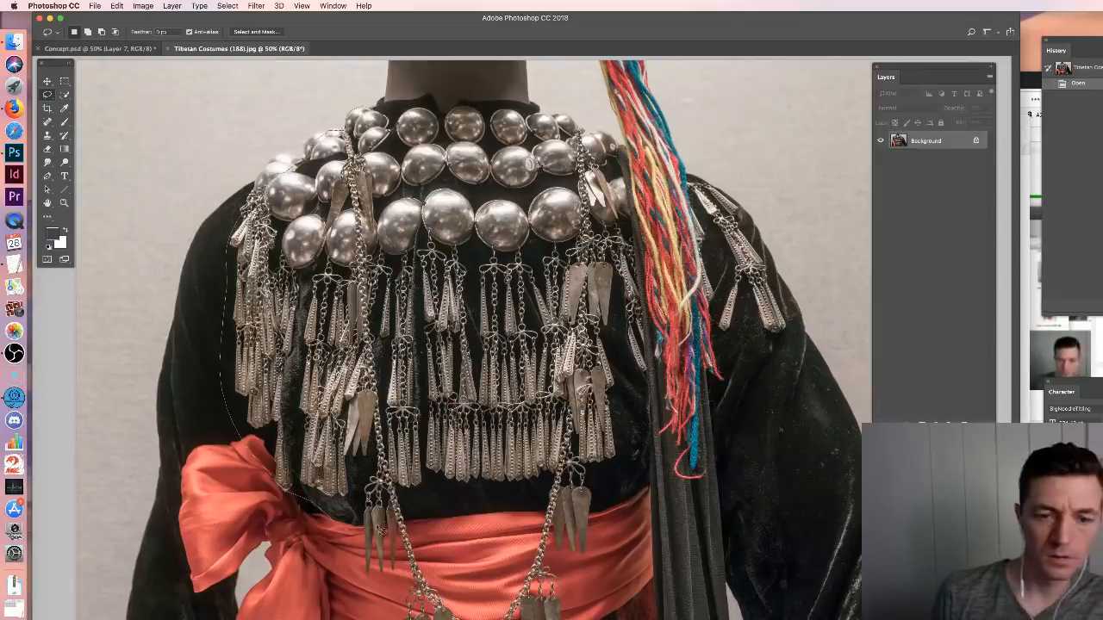
mouse_move(586, 498)
mouse_down()
mouse_move(634, 393)
mouse_move(639, 275)
mouse_up()
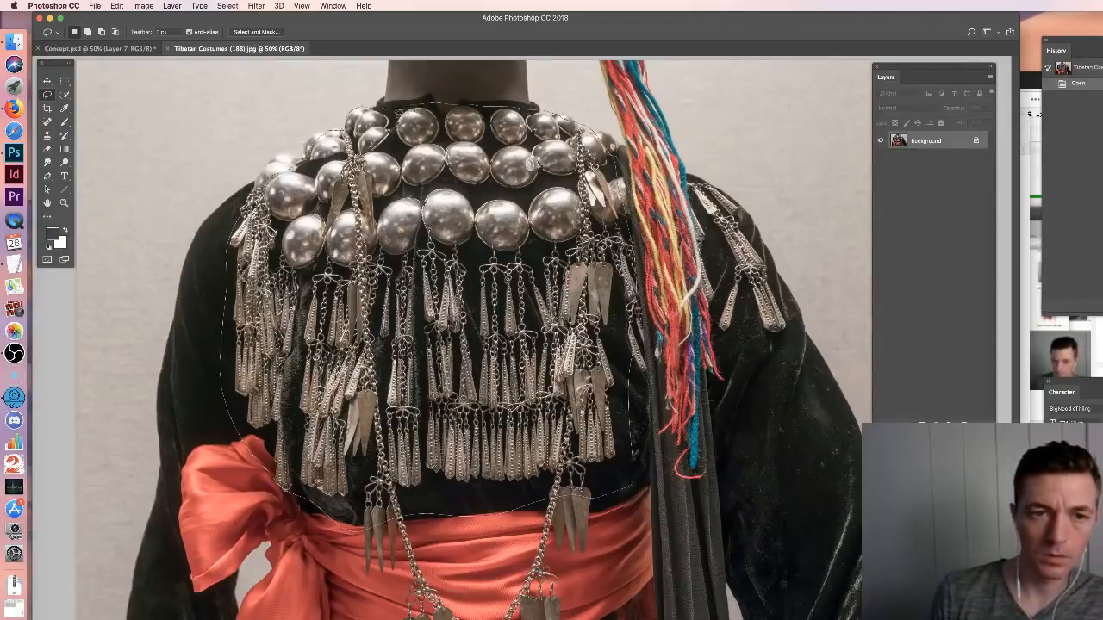
drag(609, 489, 594, 493)
mouse_move(234, 435)
mouse_down()
mouse_move(259, 438)
mouse_move(355, 531)
mouse_up()
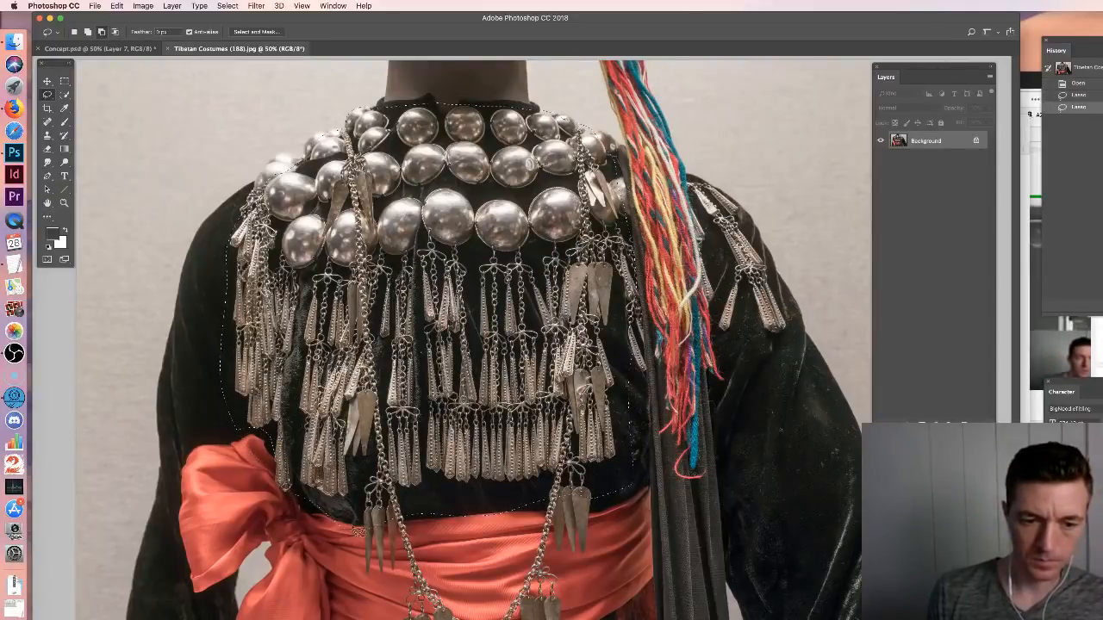
drag(358, 532, 359, 531)
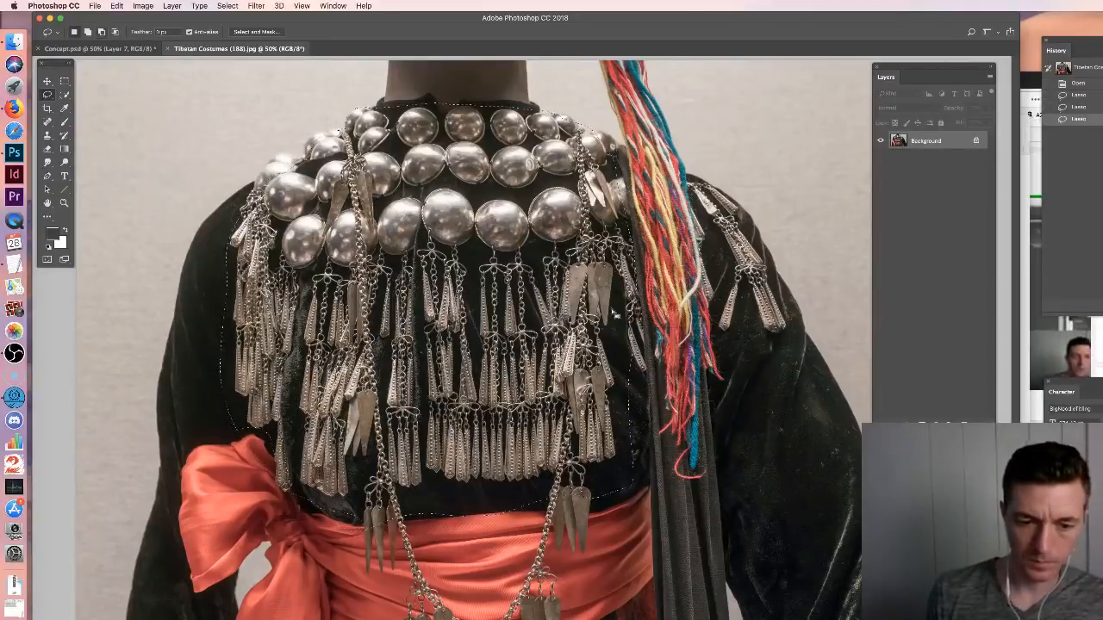
key(super+w)
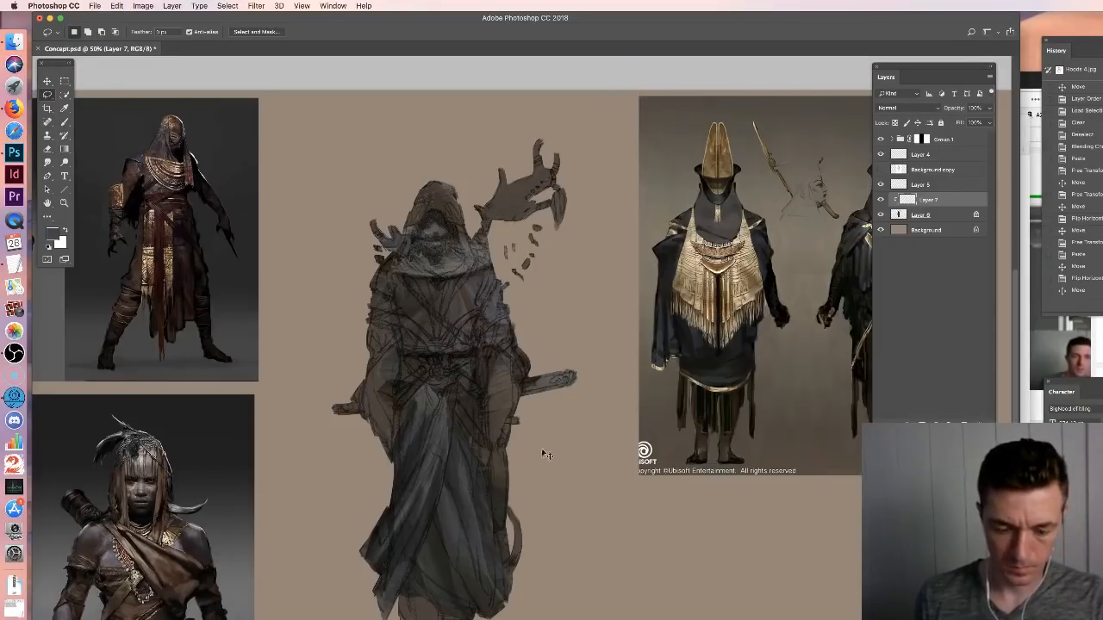
Paste the silver necklace into Concept.psd clipped to the figure and scale it down to a small piece
key(v)
key(super+v)
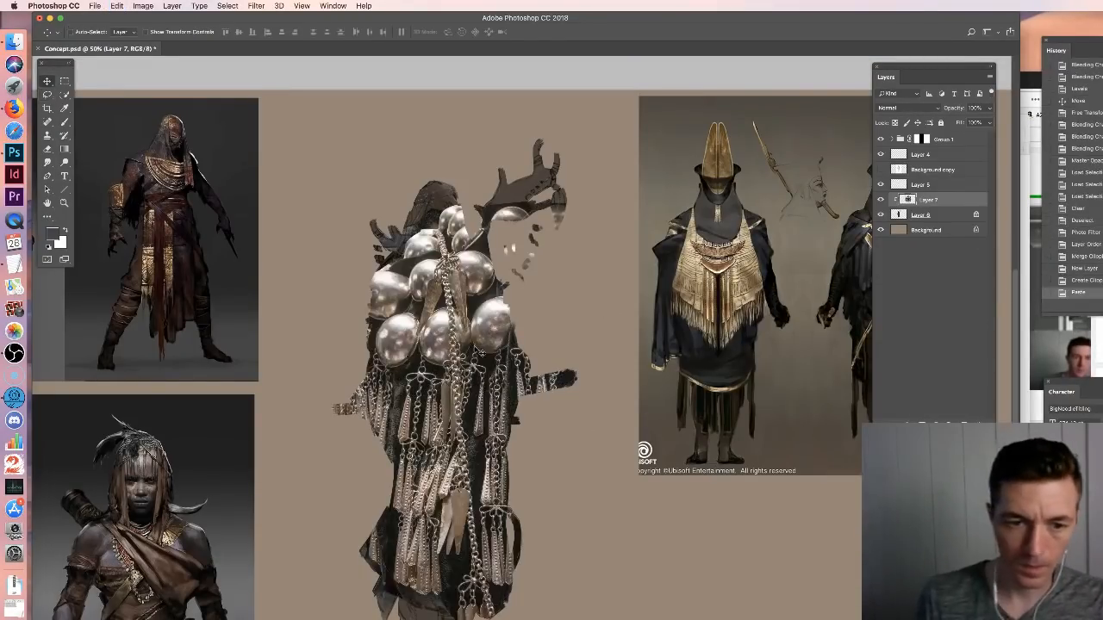
key(super+t)
drag(729, 200, 469, 399)
drag(453, 498, 481, 377)
drag(532, 312, 443, 415)
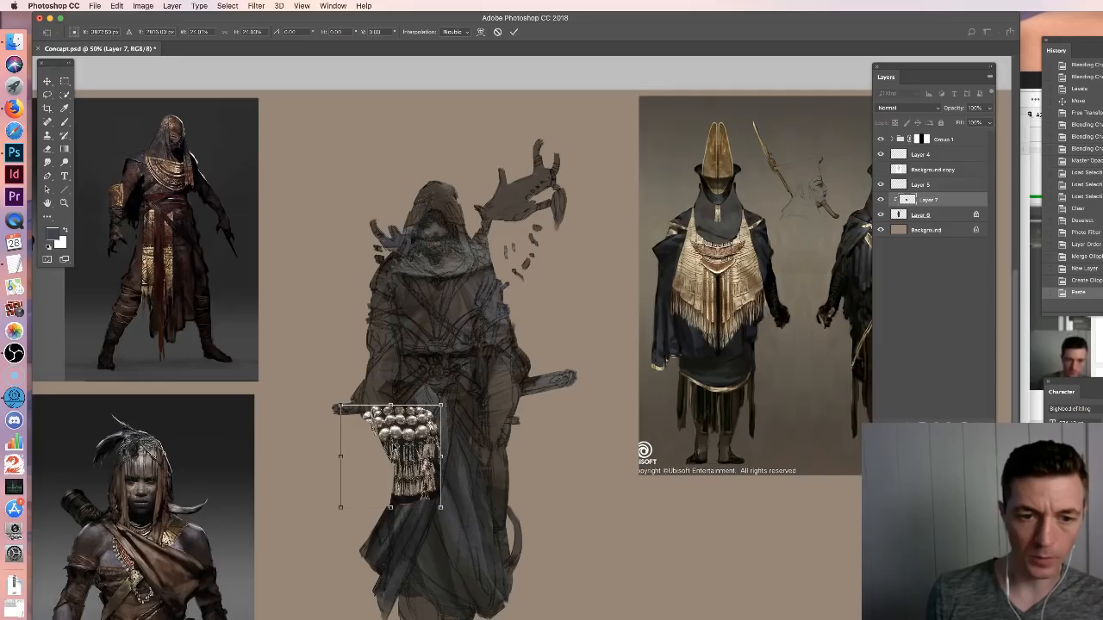
Place the necklace over the figure's midsection, warp its upper and lower edges into a downward curve and skew it slightly
drag(392, 451, 439, 359)
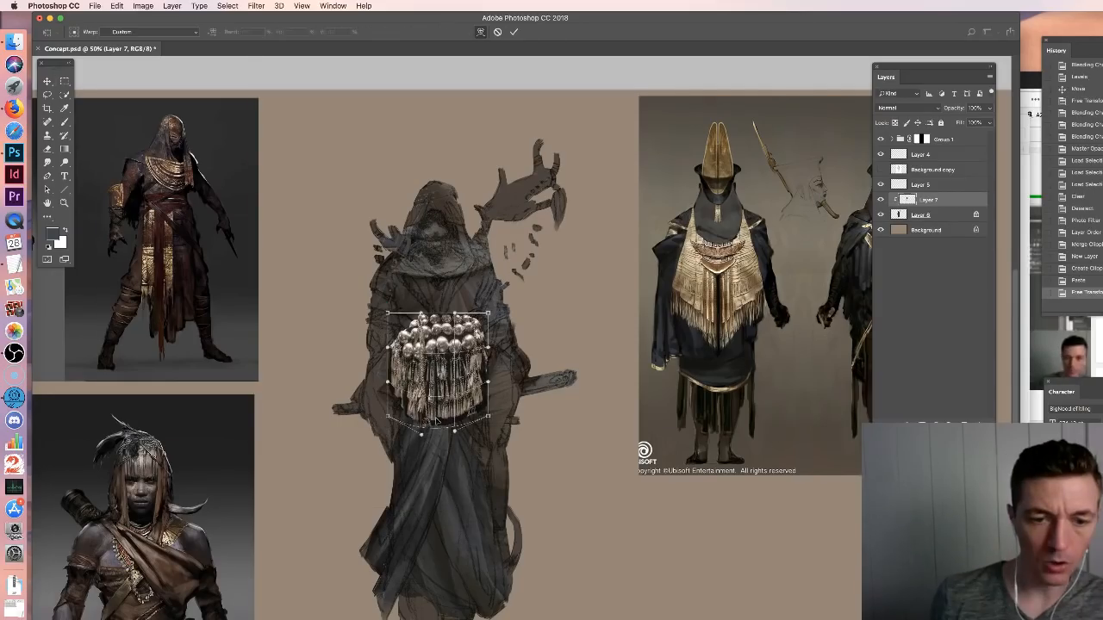
drag(429, 417, 426, 428)
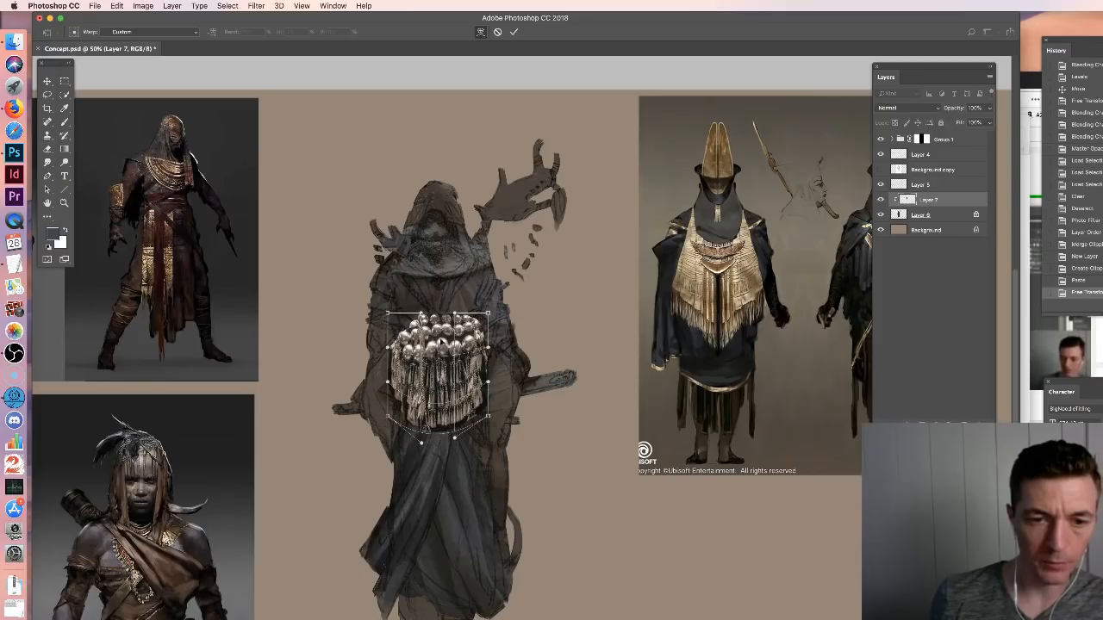
mouse_move(438, 326)
mouse_down()
mouse_move(439, 345)
mouse_move(438, 334)
mouse_up()
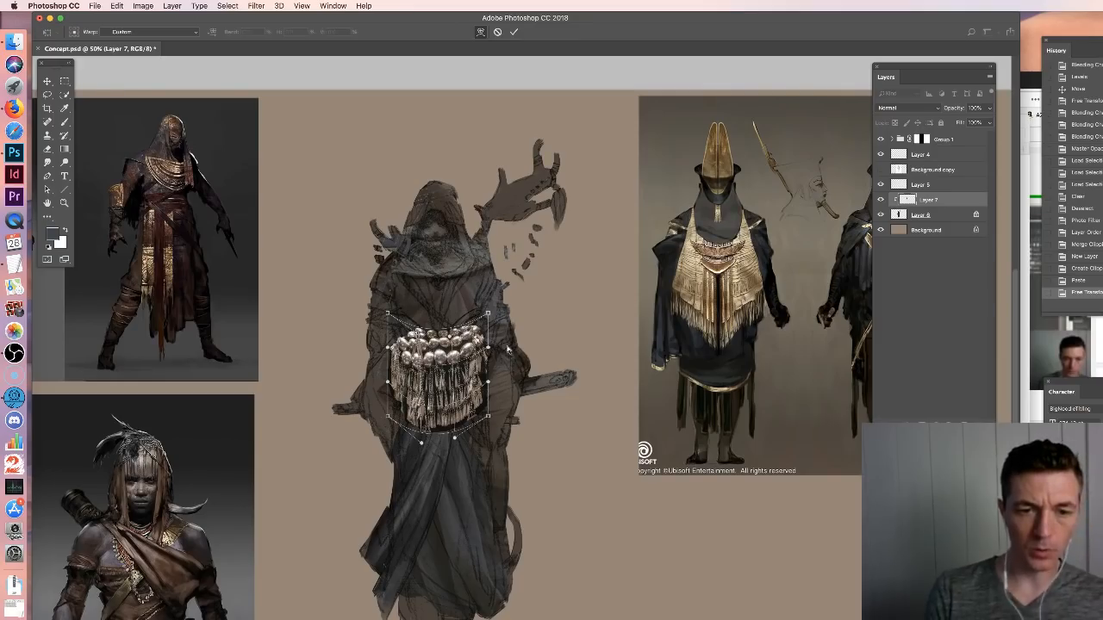
key(Return)
key(super+t)
drag(487, 382, 486, 390)
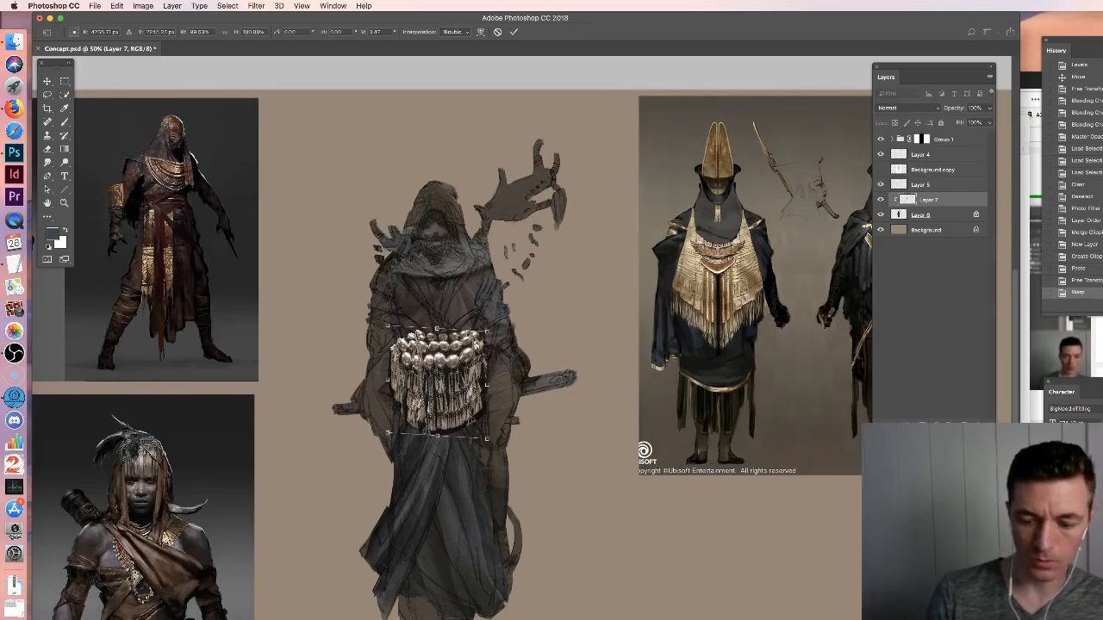
key(Return)
Try Overlay on the necklace layer and settle on the Color Dodge blending mode
click(906, 108)
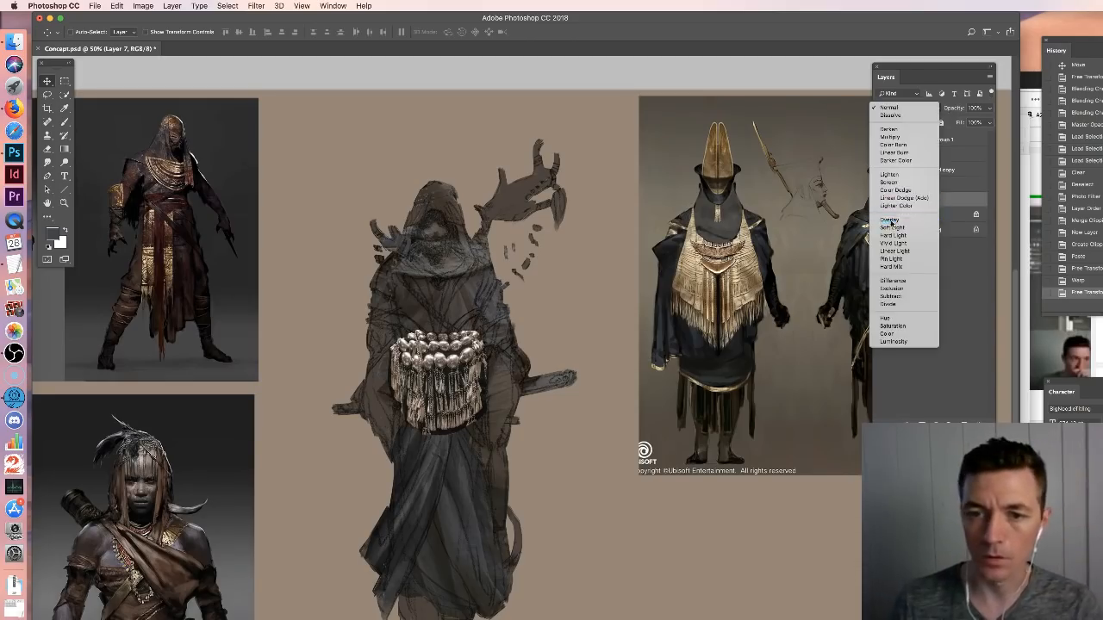
click(905, 222)
click(905, 108)
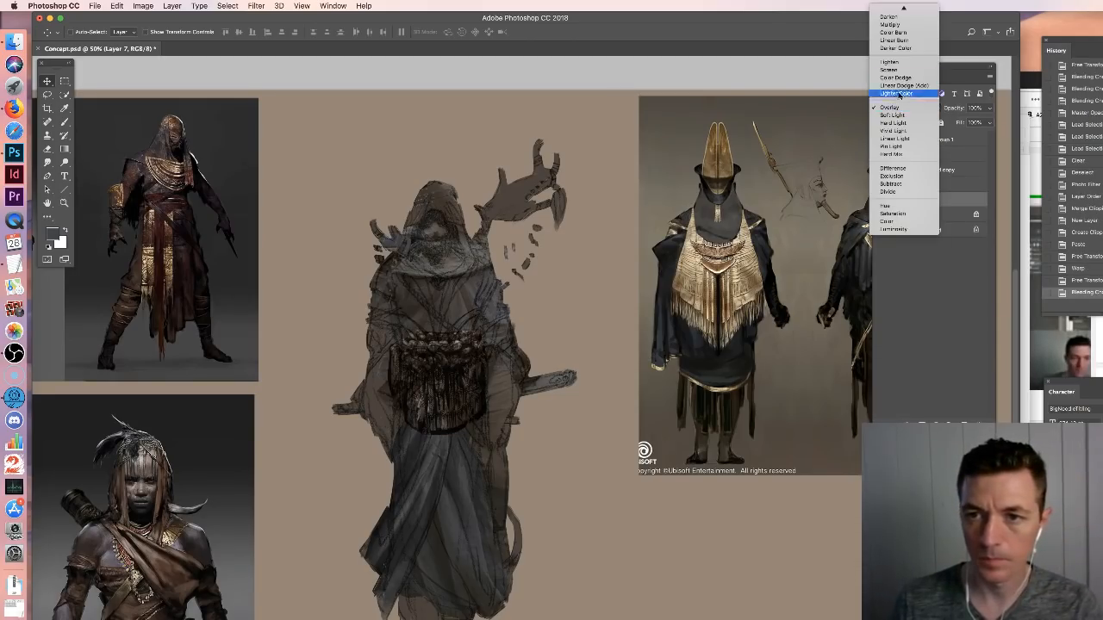
click(896, 77)
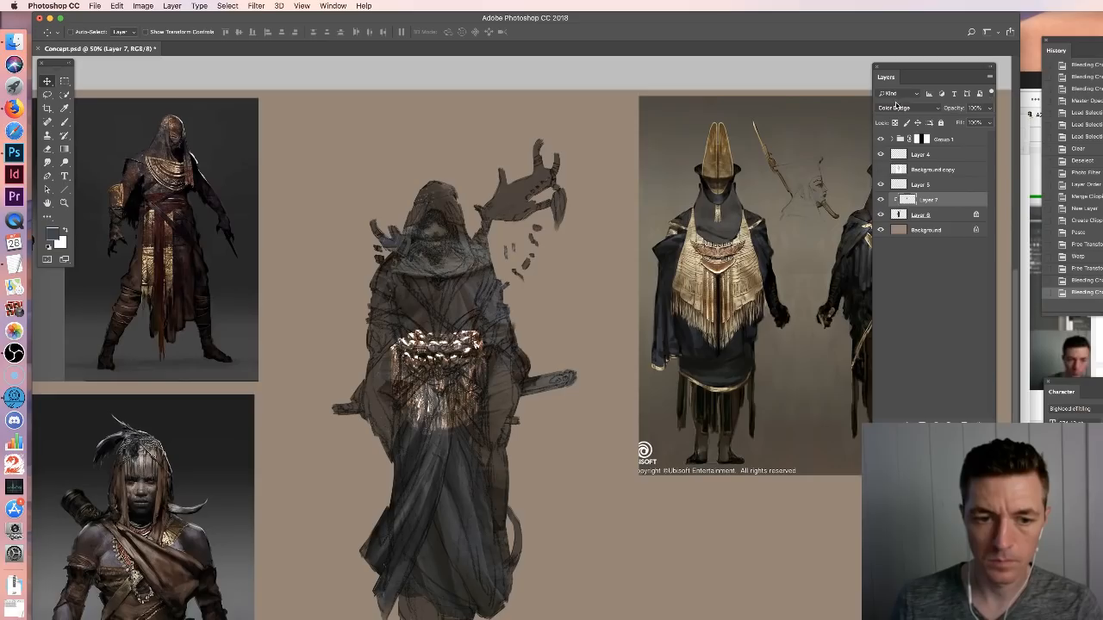
click(897, 105)
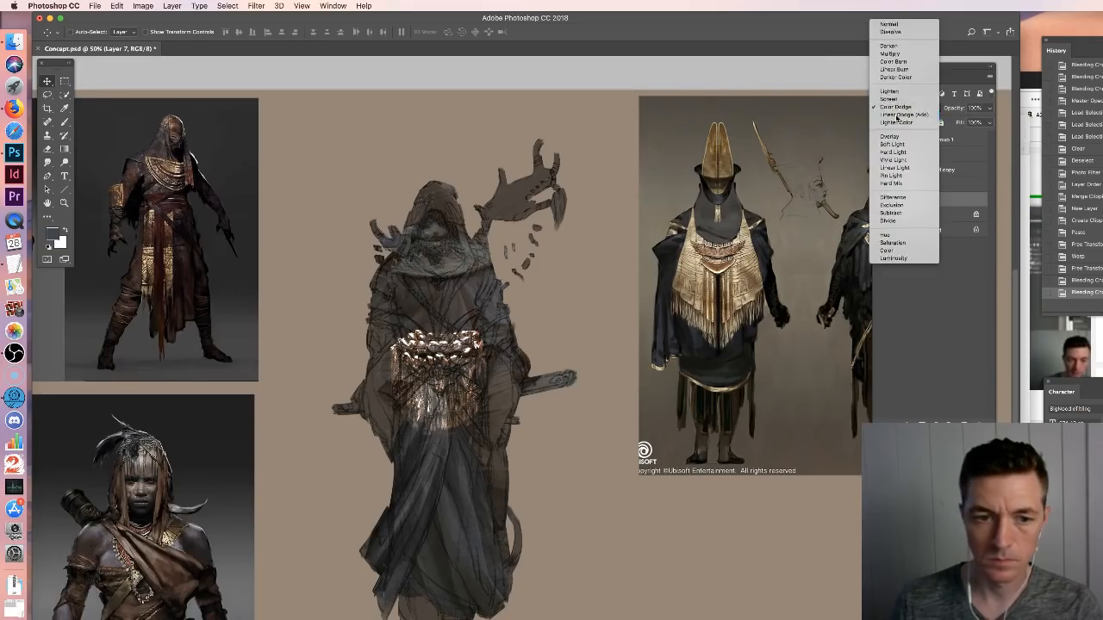
click(896, 121)
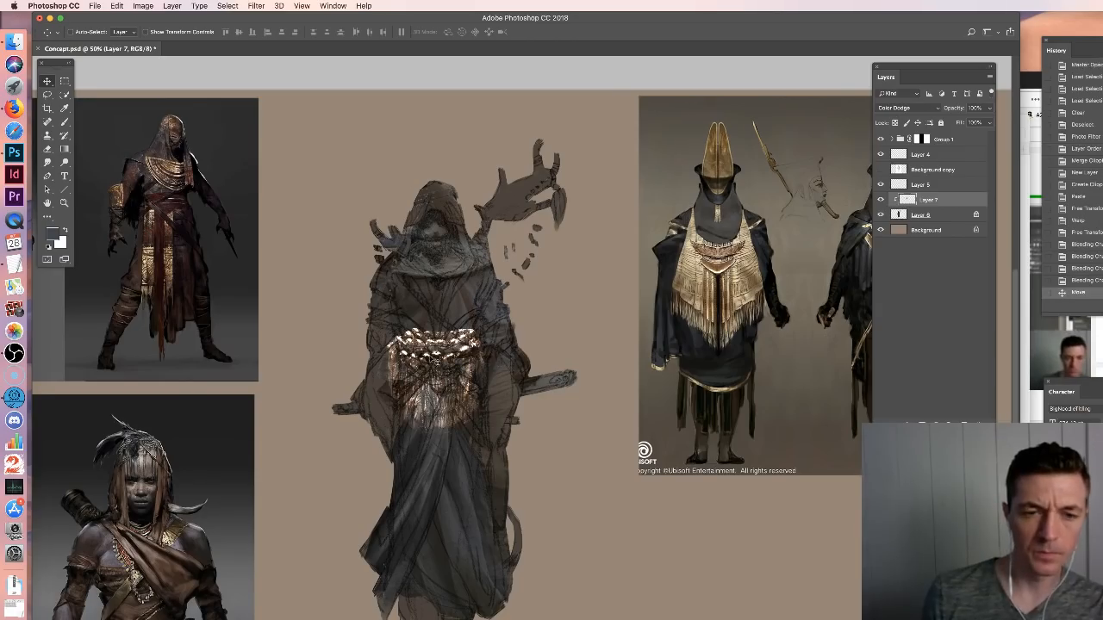
Move the necklace up to the chest, enlarge it to span the shoulders and compare the figure with and without it
mouse_move(440, 366)
mouse_down()
mouse_move(436, 306)
mouse_move(424, 308)
mouse_move(502, 308)
mouse_up()
key(super+t)
drag(469, 318, 471, 314)
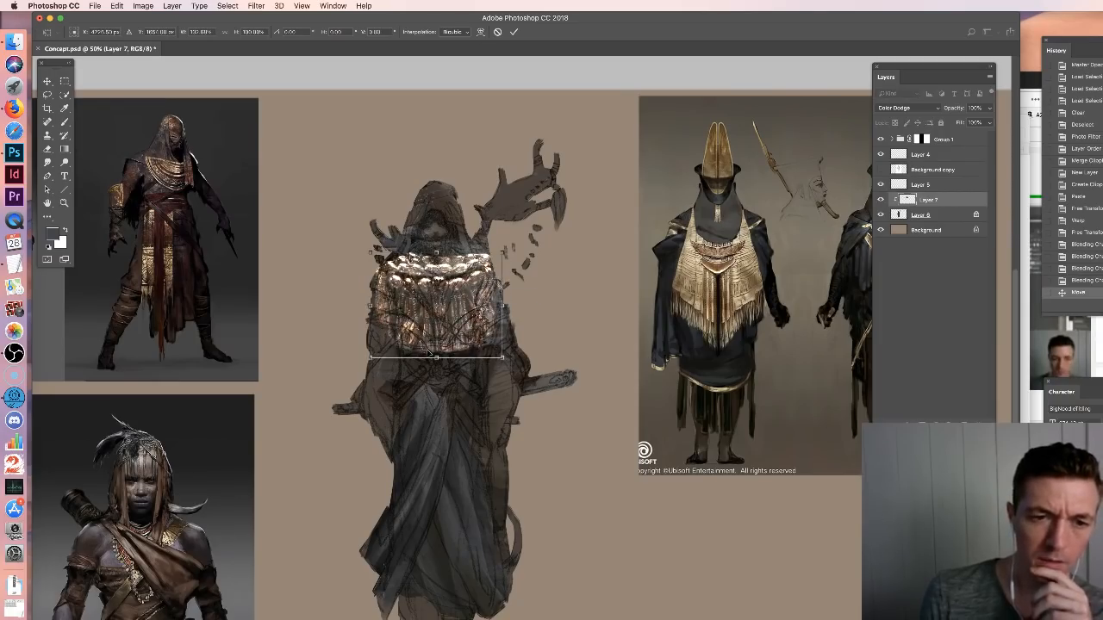
key(Return)
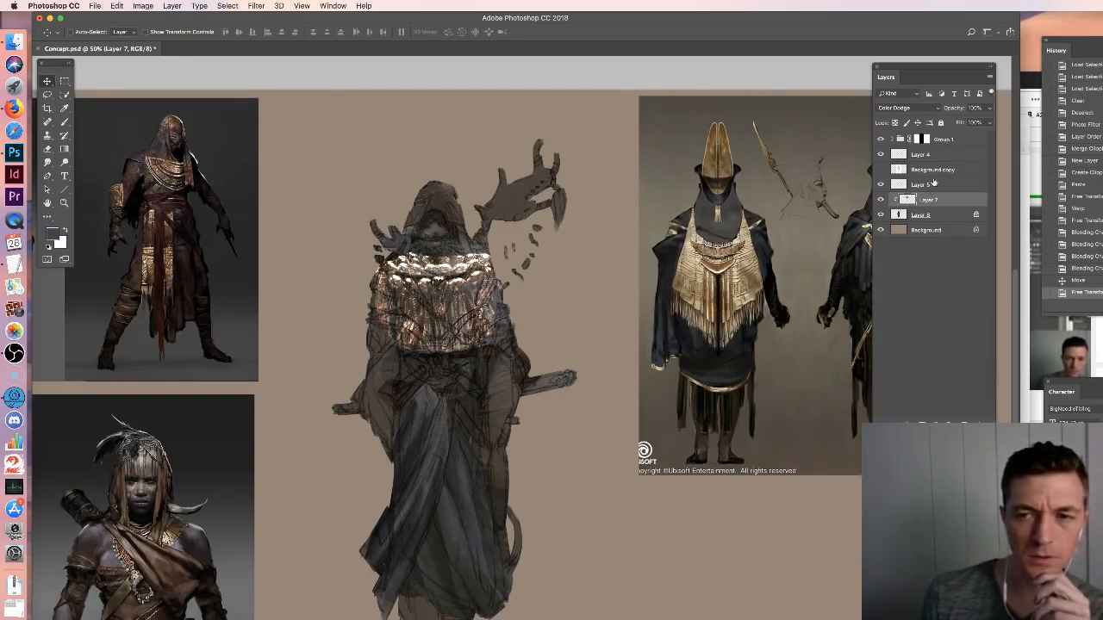
click(880, 200)
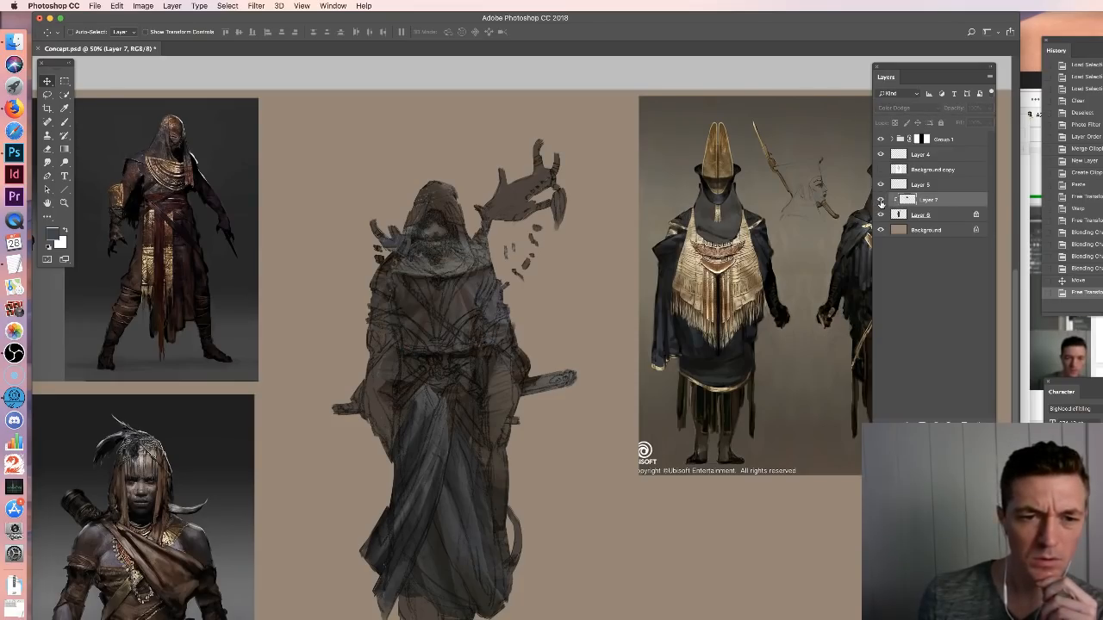
click(880, 200)
drag(435, 293, 453, 266)
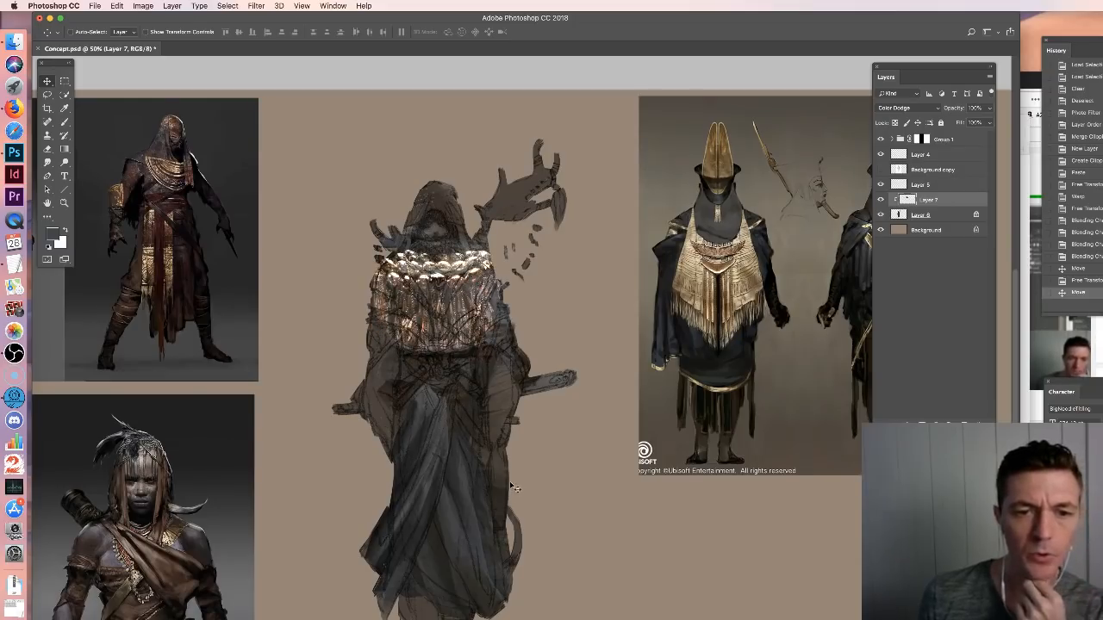
Try the Linear Light, Vivid Light and Linear Dodge (Add) blending modes on the necklace layer
click(904, 110)
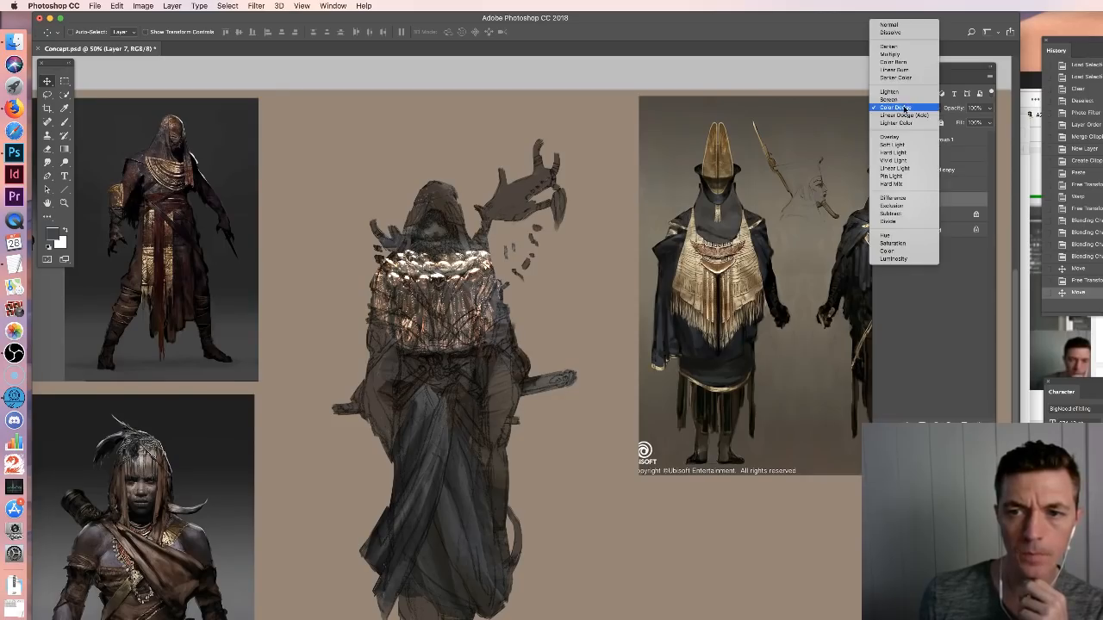
click(896, 168)
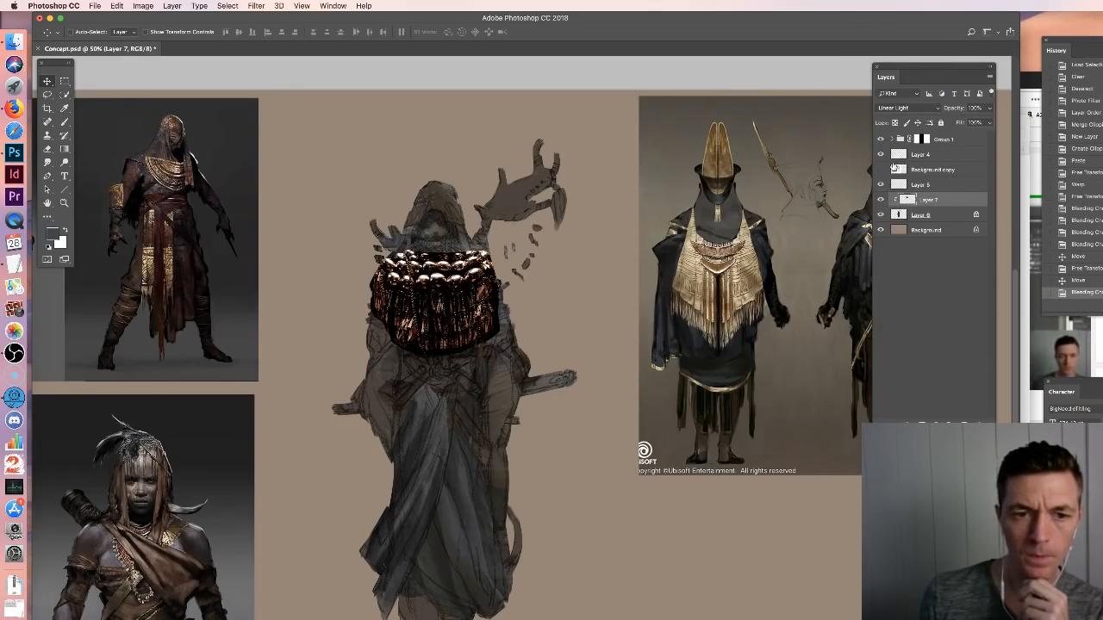
click(905, 108)
click(902, 98)
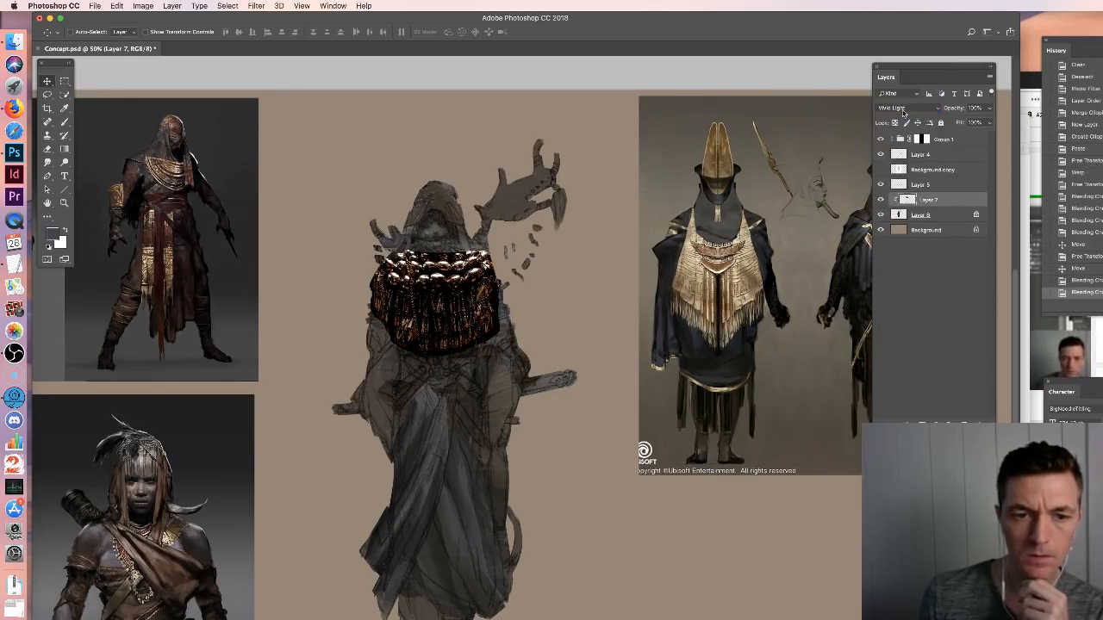
click(904, 108)
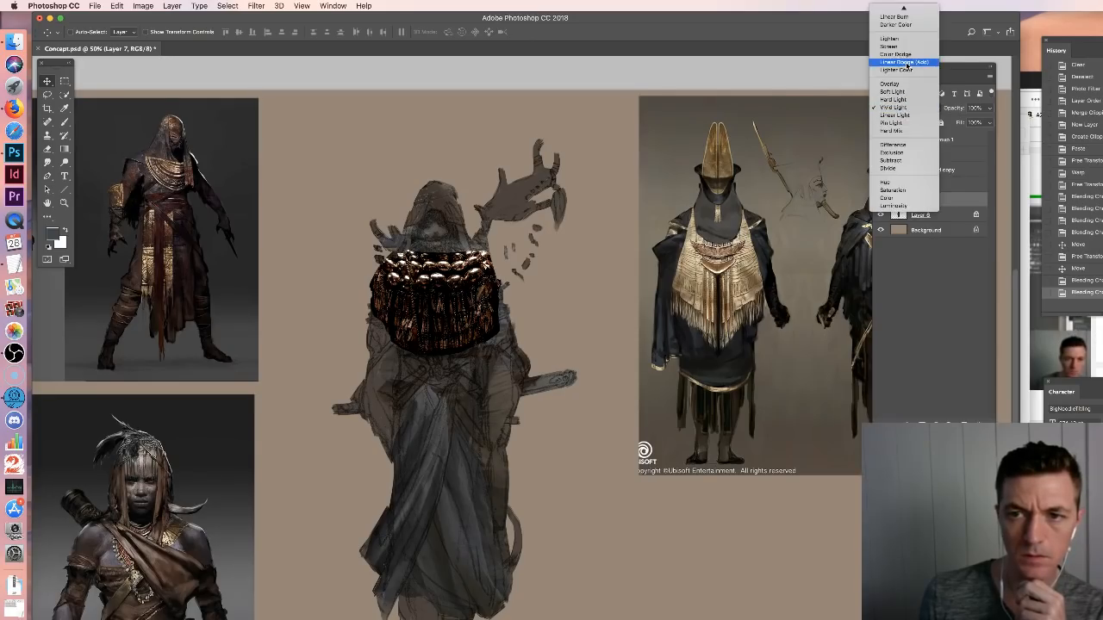
click(905, 63)
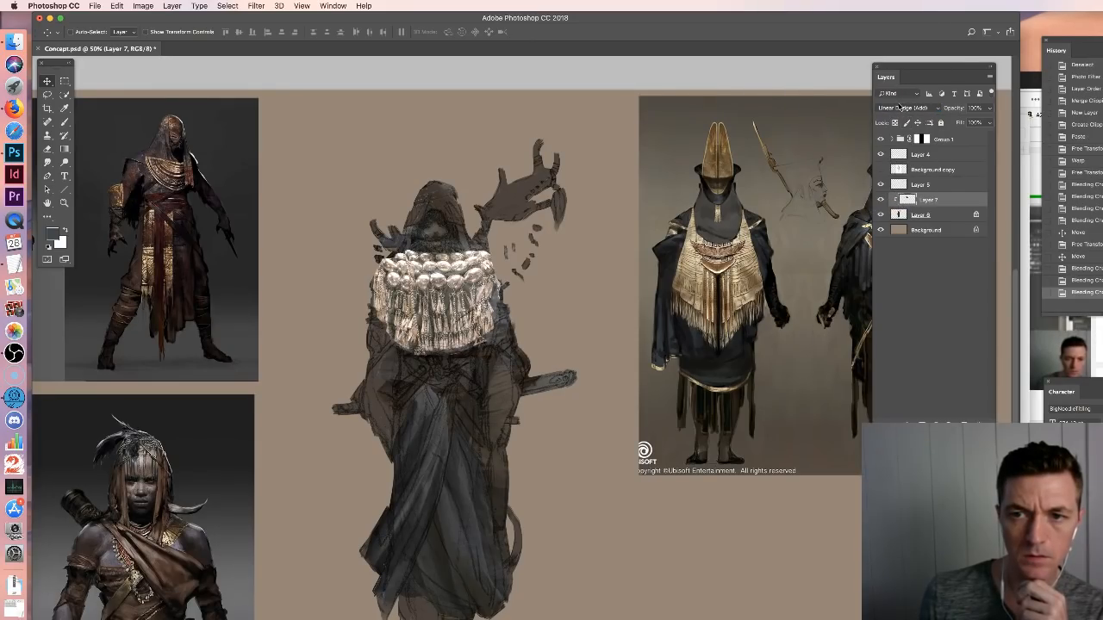
Raise the necklace's black input level to about 33 with Levels, set its blending mode to Color Dodge and nudge it slightly
key(super+l)
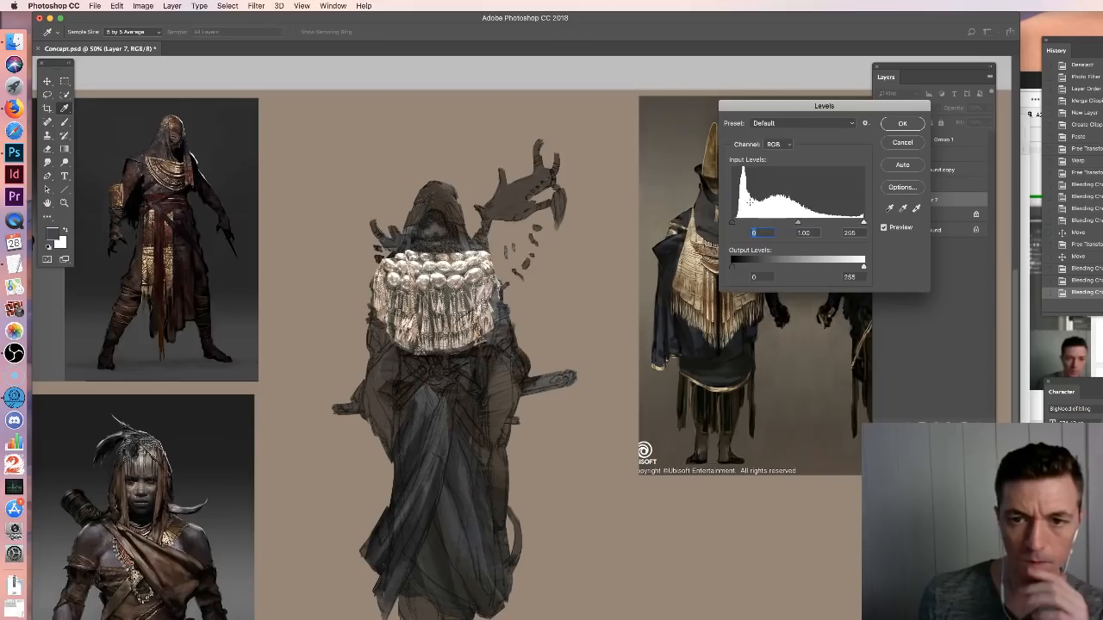
drag(733, 224, 750, 226)
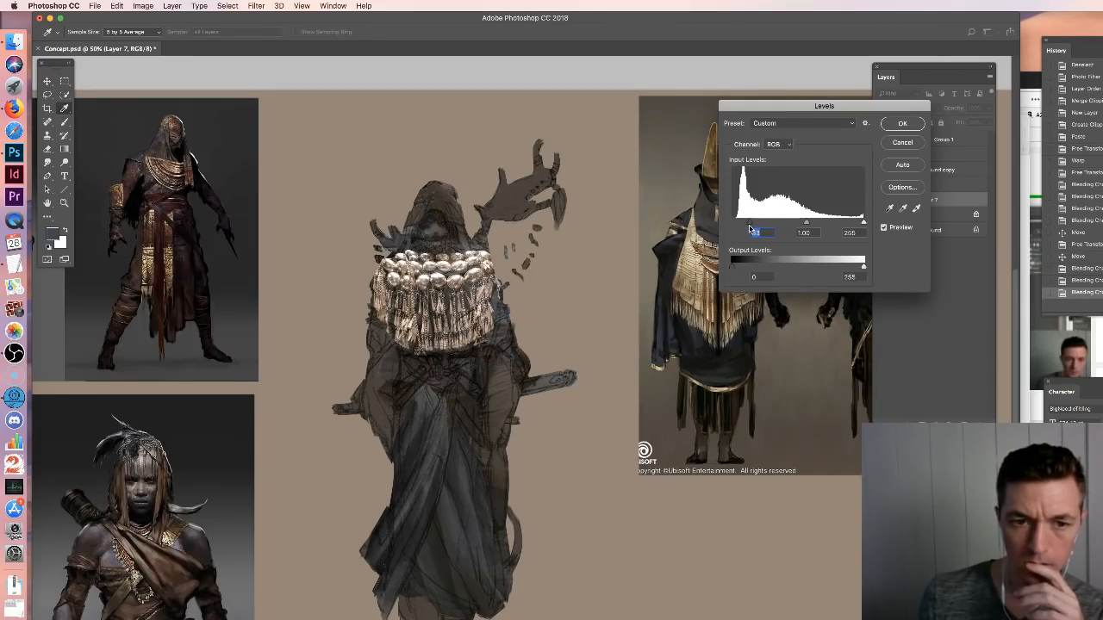
click(916, 126)
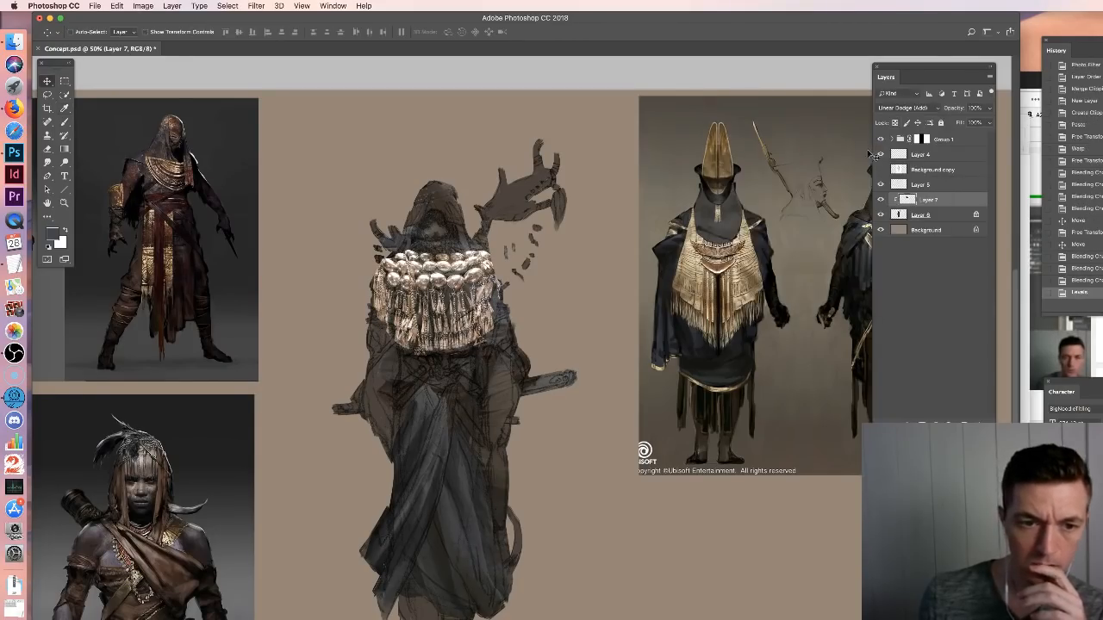
click(904, 108)
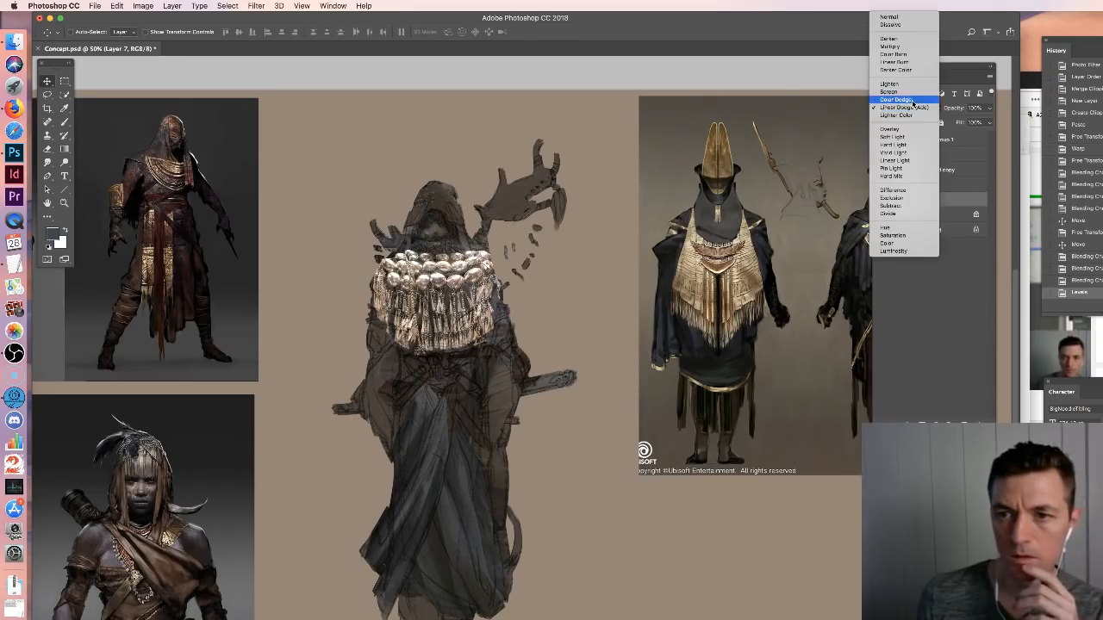
click(903, 99)
drag(475, 304, 476, 303)
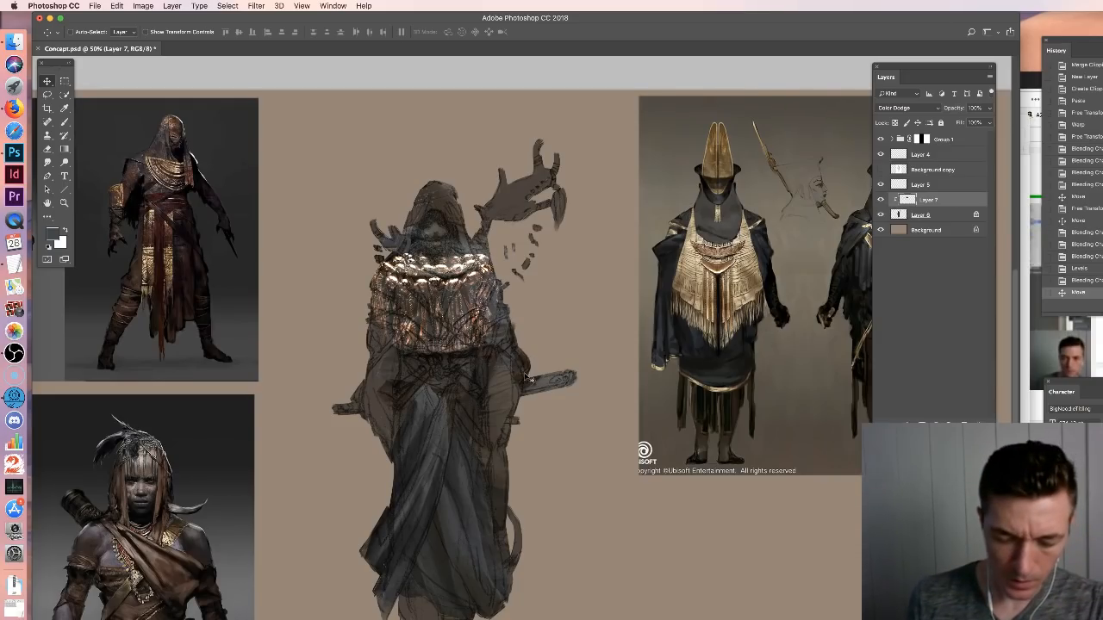
Adjust the necklace's midtones with Levels and reduce its saturation to -37
key(super+l)
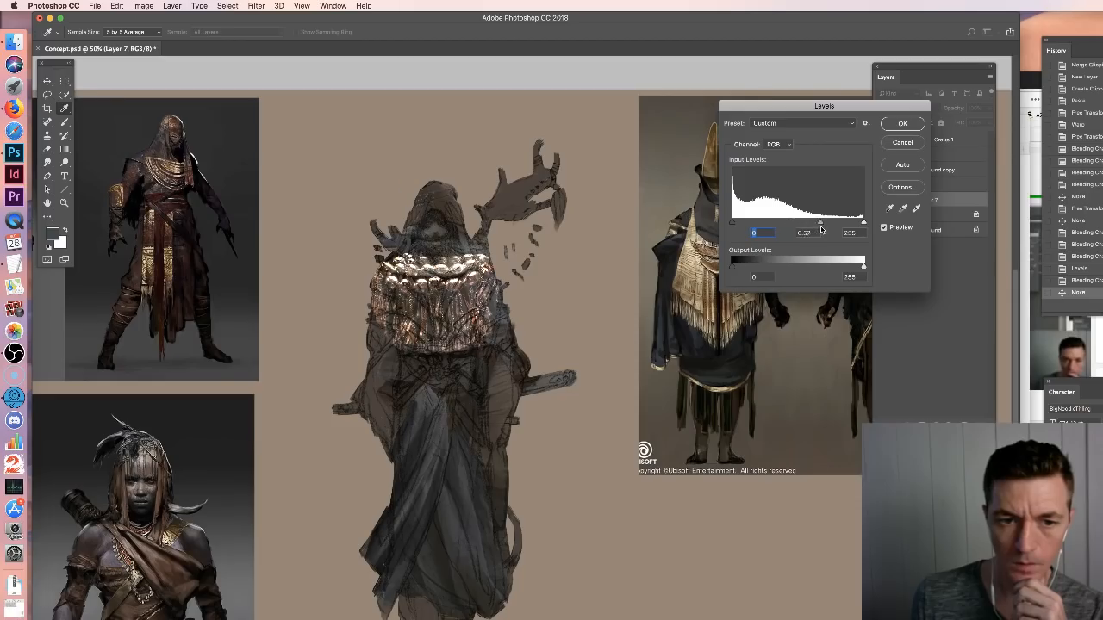
drag(818, 227, 809, 226)
click(910, 124)
key(super+u)
drag(820, 337, 801, 340)
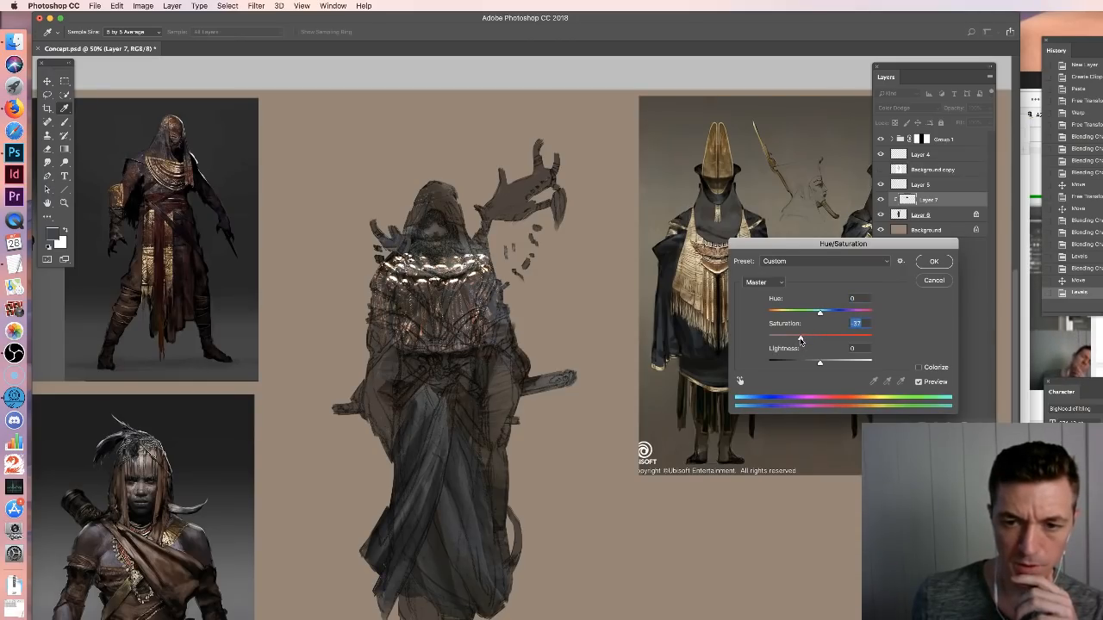
key(Return)
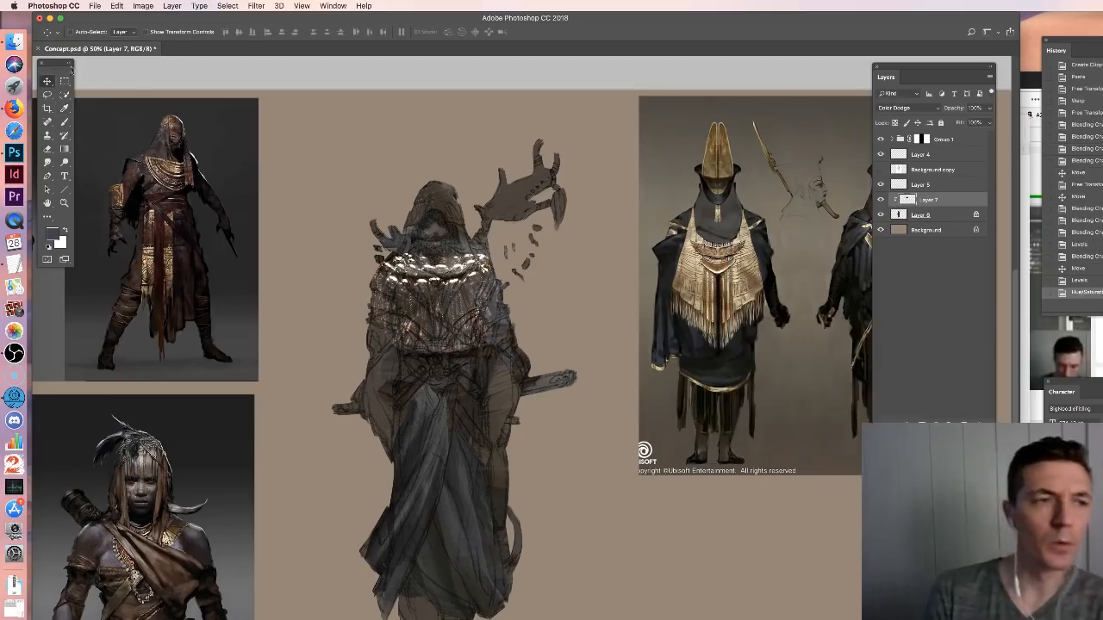
Switch to Finder and look through the Tibetan Costumes folder for further costume parts
click(13, 41)
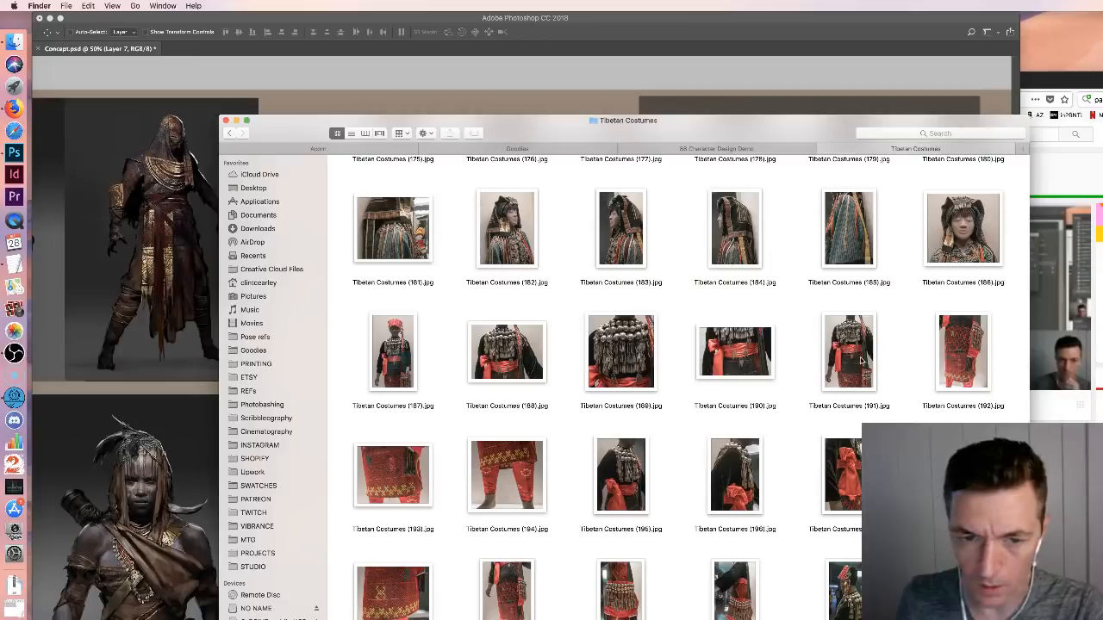
scroll(882, 382, down, 1)
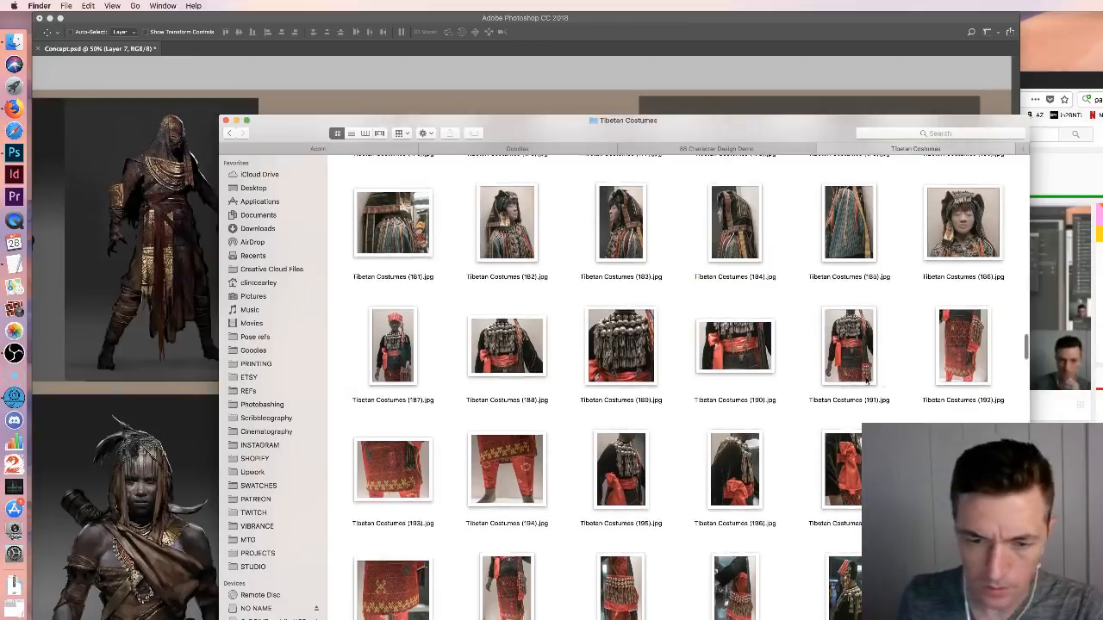
scroll(867, 380, down, 5)
scroll(836, 374, down, 5)
scroll(737, 362, down, 10)
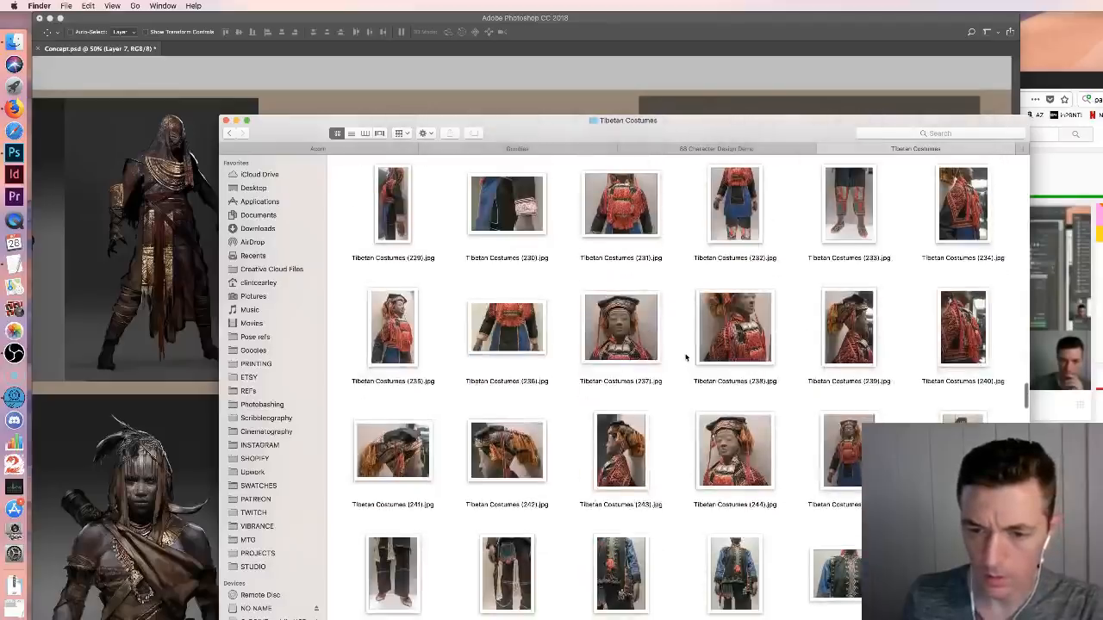
scroll(686, 357, down, 3)
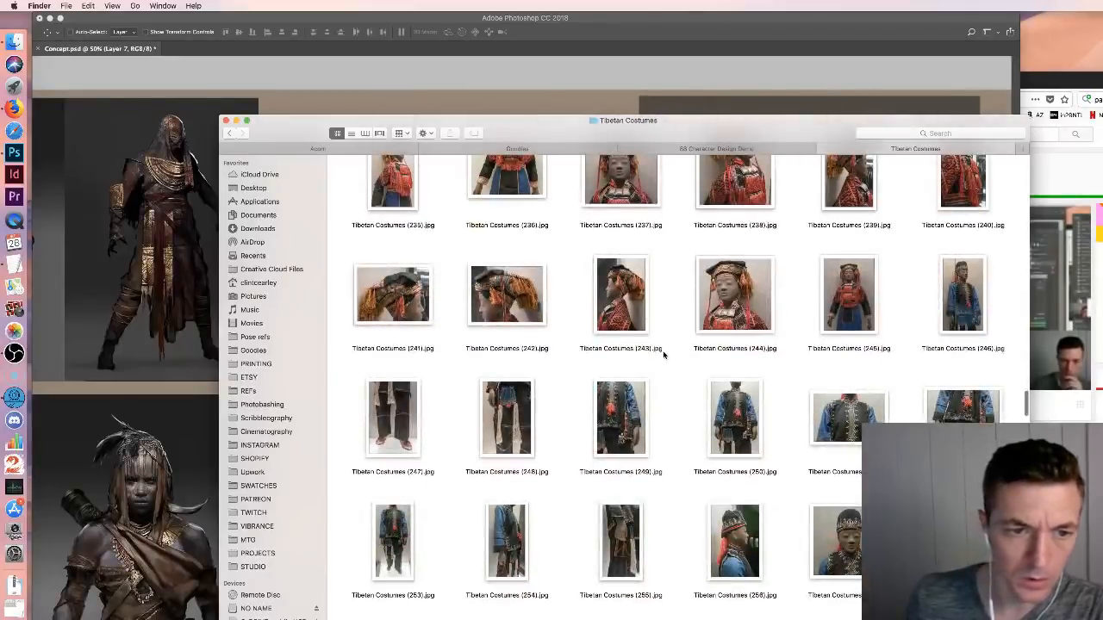
scroll(659, 353, down, 2)
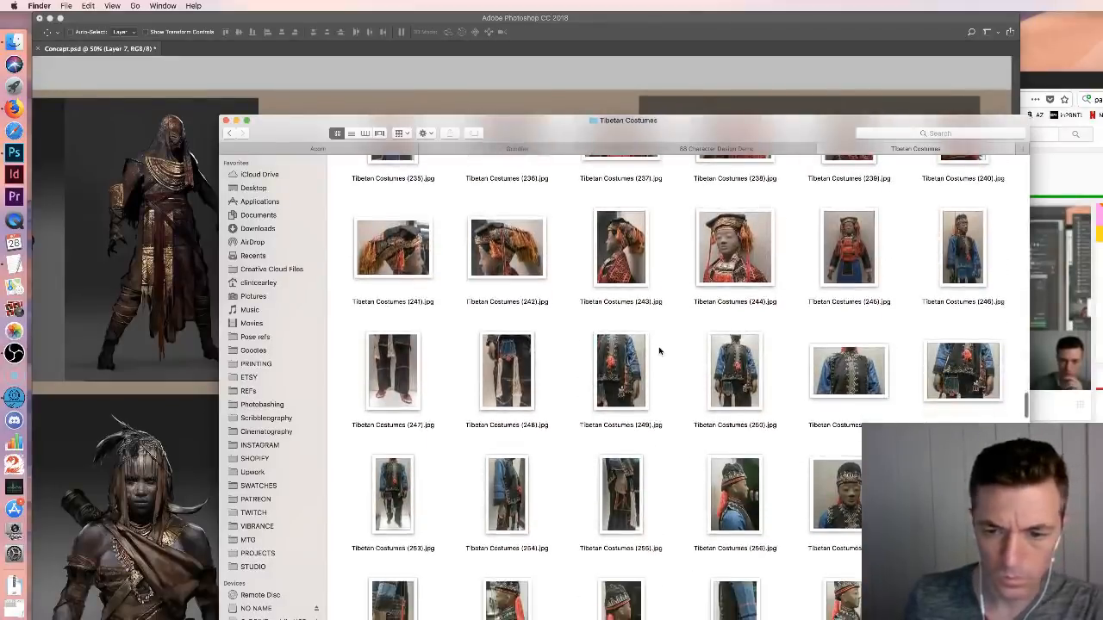
scroll(659, 345, down, 8)
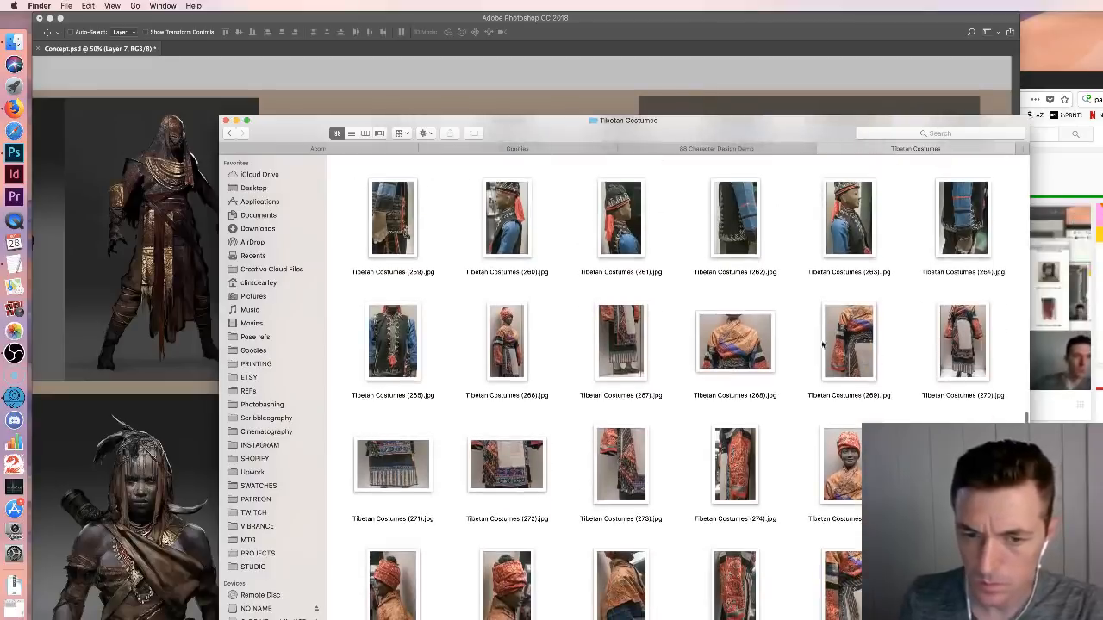
scroll(840, 319, down, 2)
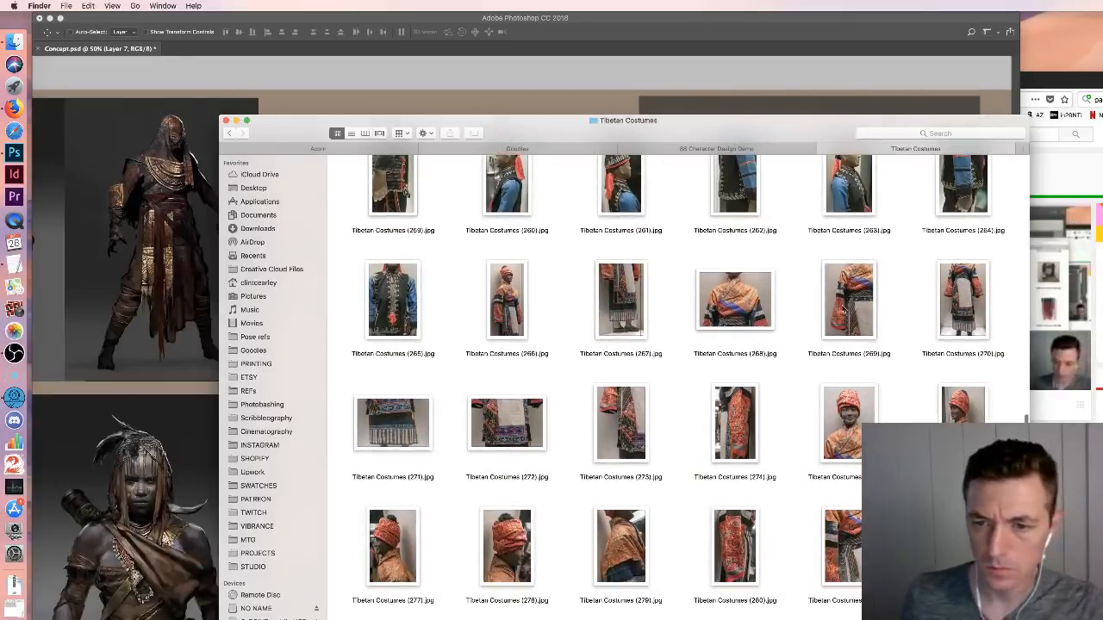
Preview Tibetan Costumes (269).jpg and continue browsing to the photos of the blue robe with the red sash
click(838, 312)
key(space)
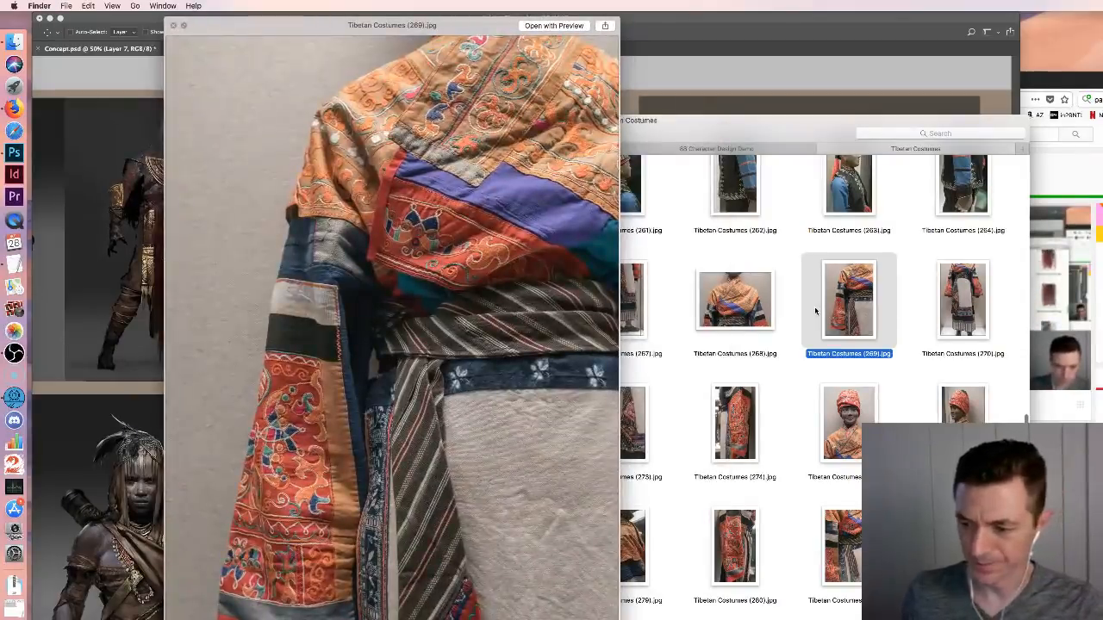
key(space)
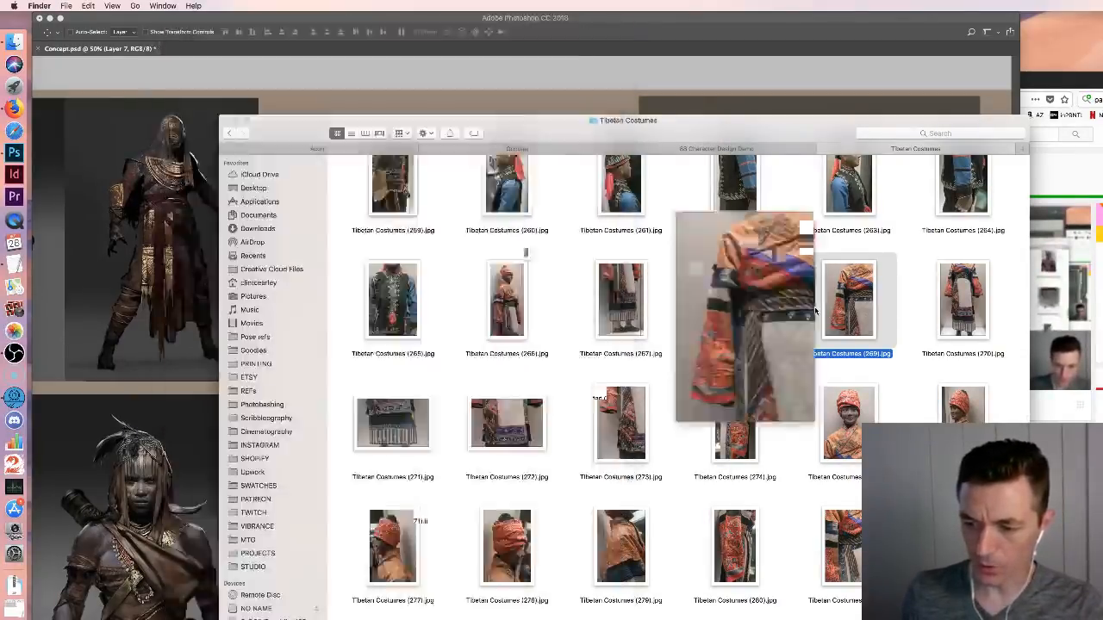
scroll(815, 311, down, 5)
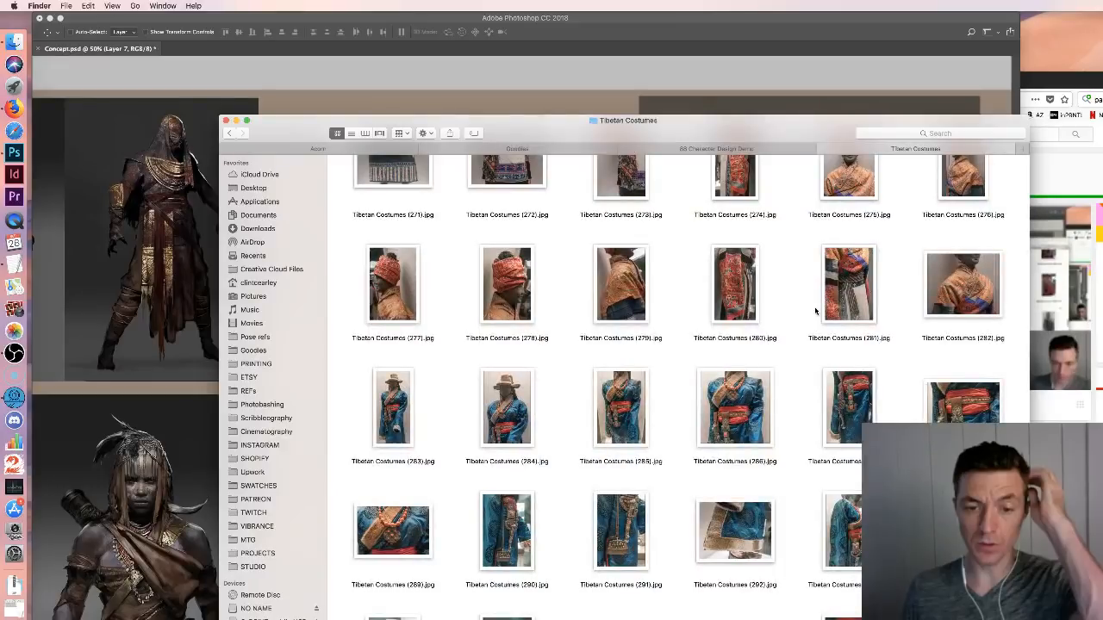
scroll(816, 311, down, 3)
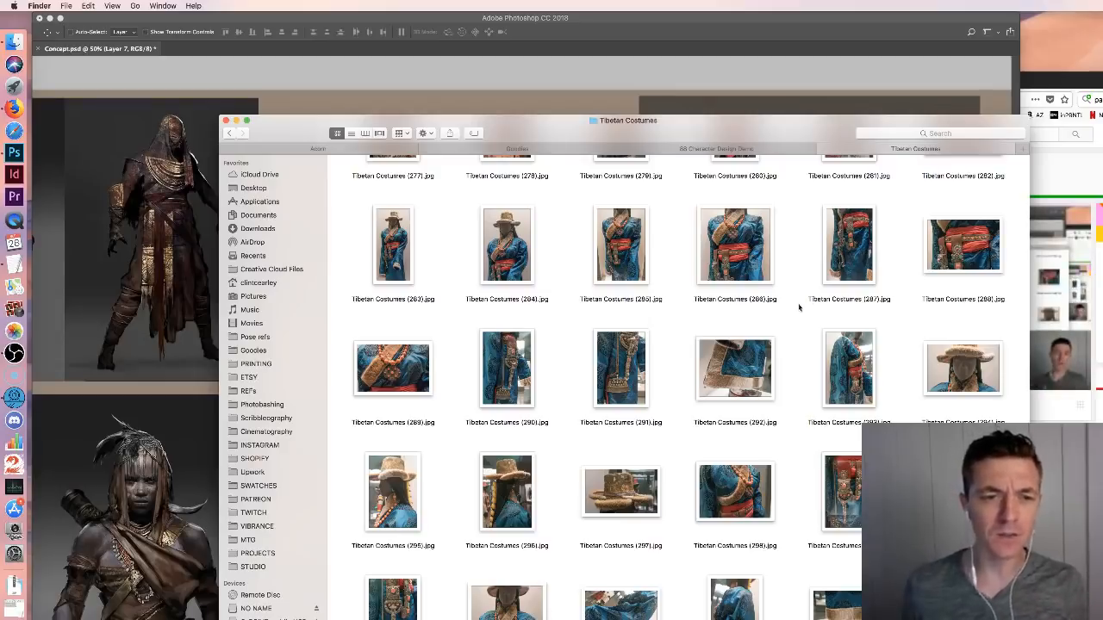
Move the Finder window aside to review the figure against the references, and bring the costume photos back into full view
drag(495, 120, 1006, 97)
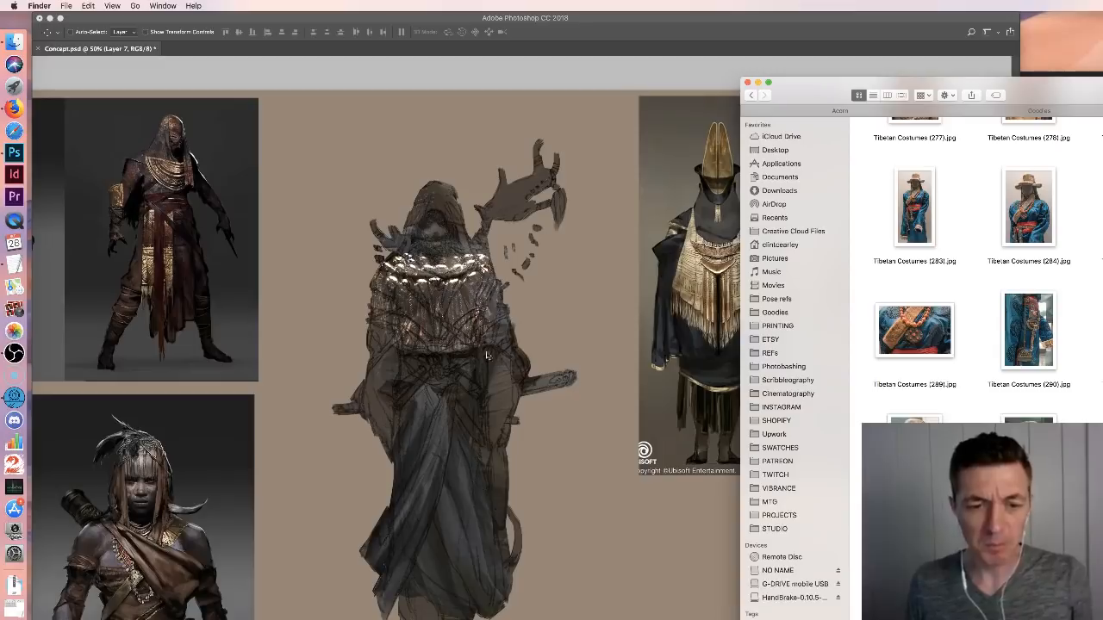
drag(1043, 90, 450, 14)
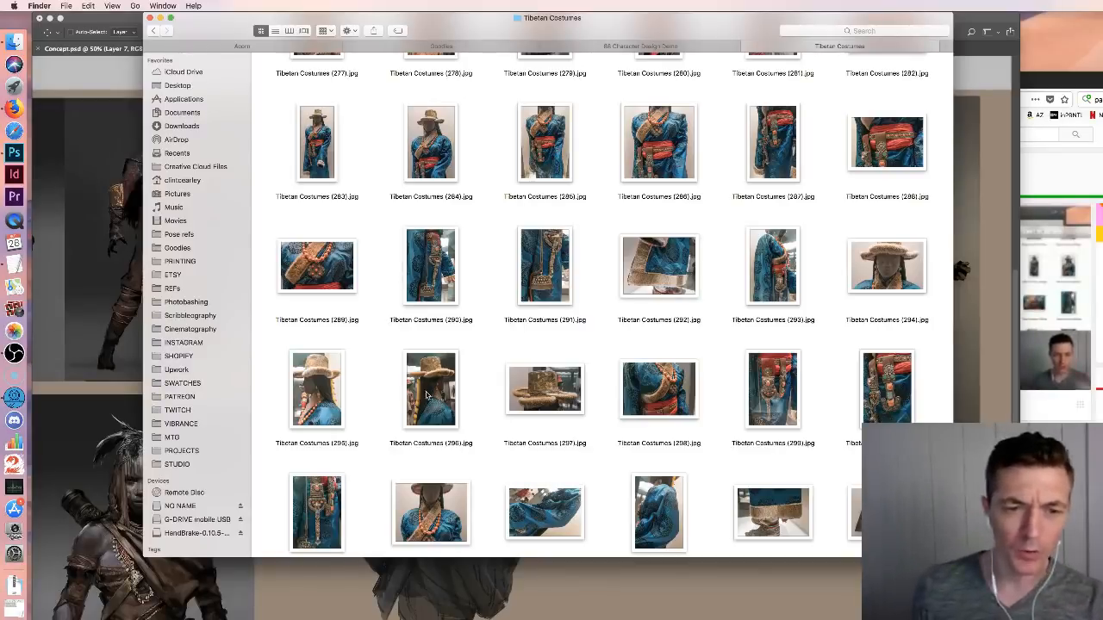
drag(480, 32, 787, 265)
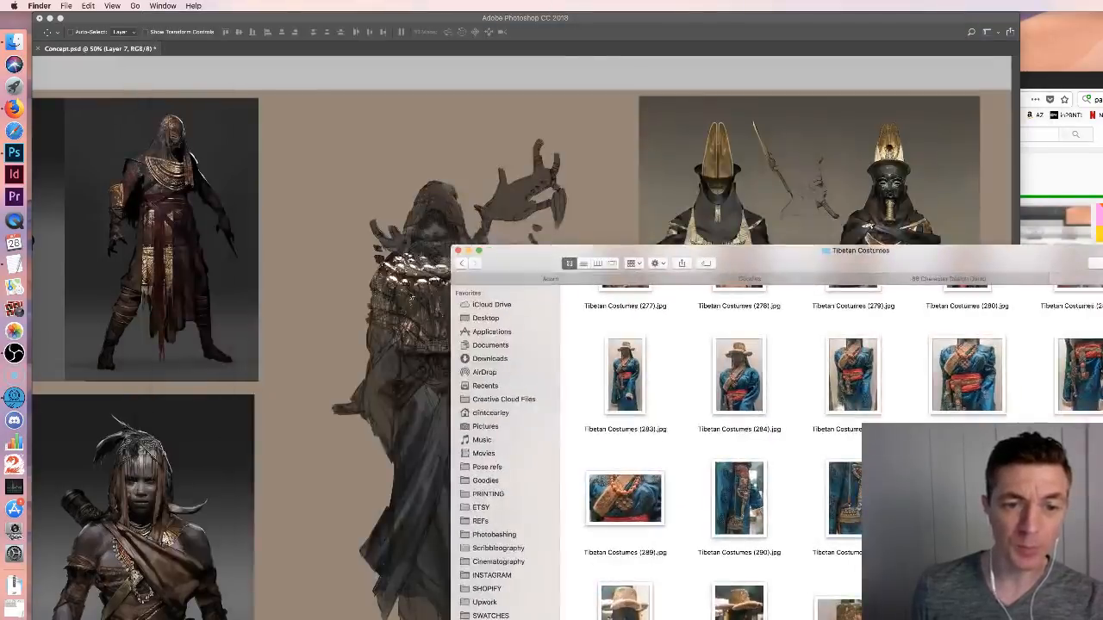
drag(513, 263, 627, 231)
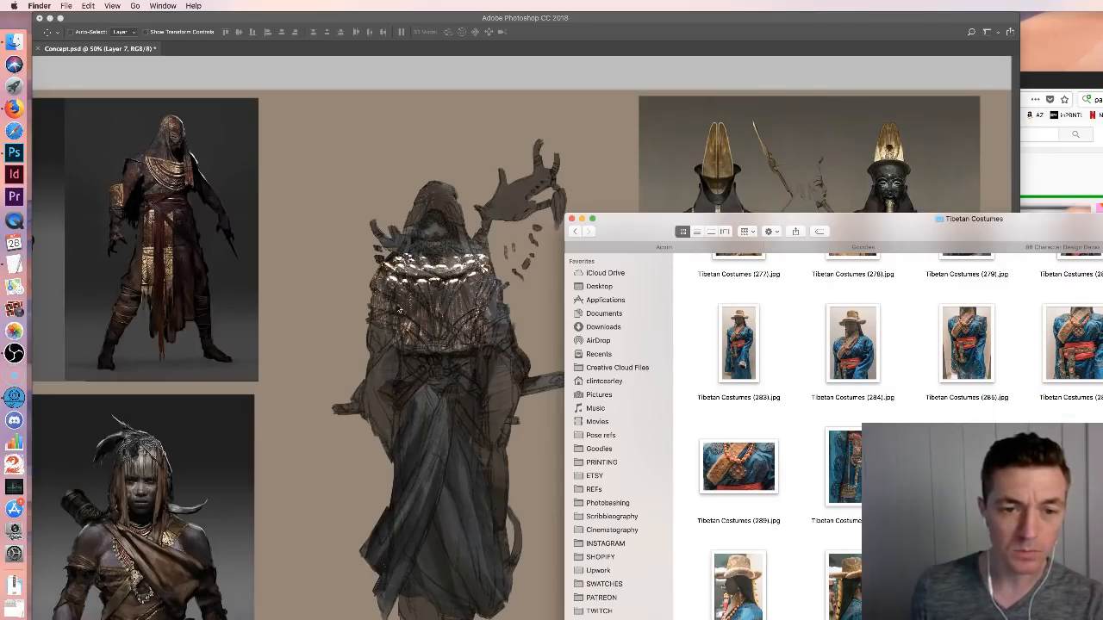
drag(651, 231, 632, 228)
double_click(631, 228)
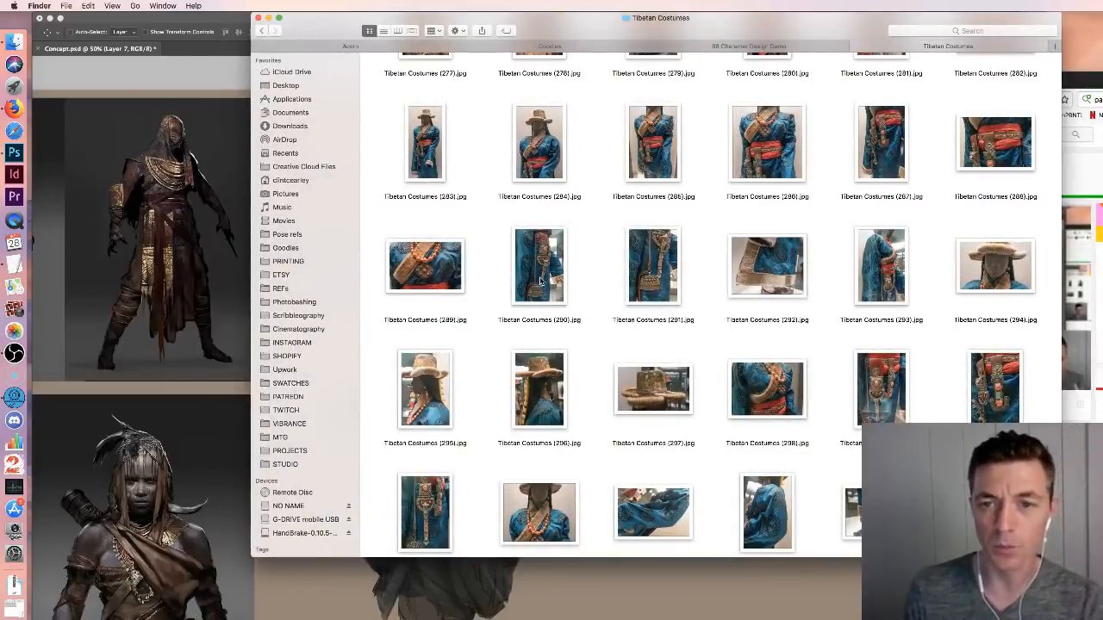
Open Tibetan Costumes (286).jpg in Adobe Photoshop CC 2018
click(771, 160)
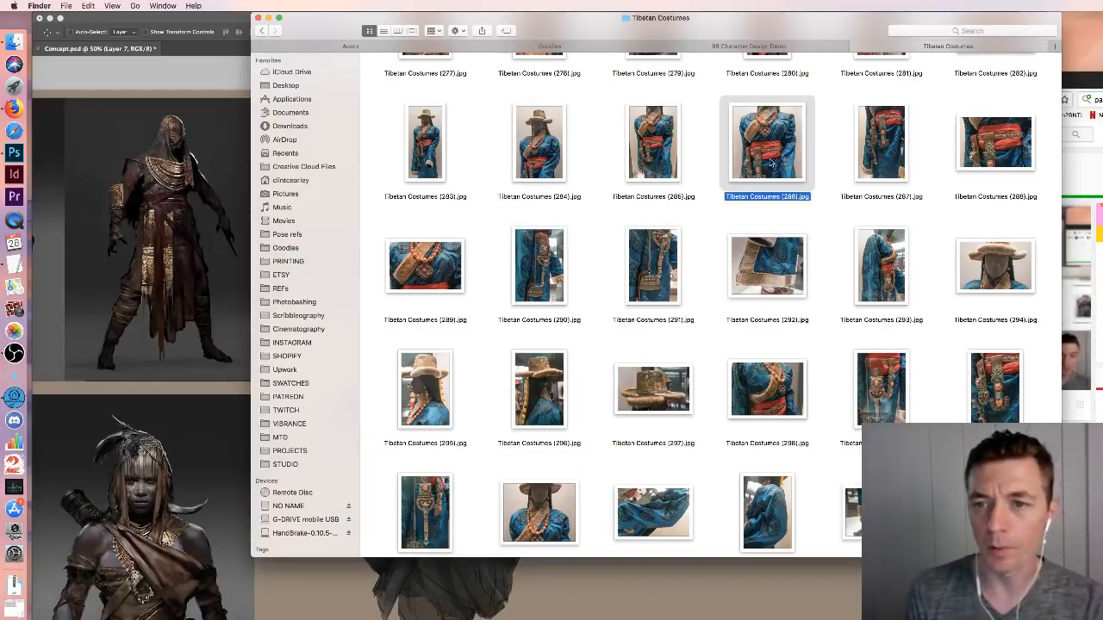
right_click(770, 160)
mouse_move(817, 176)
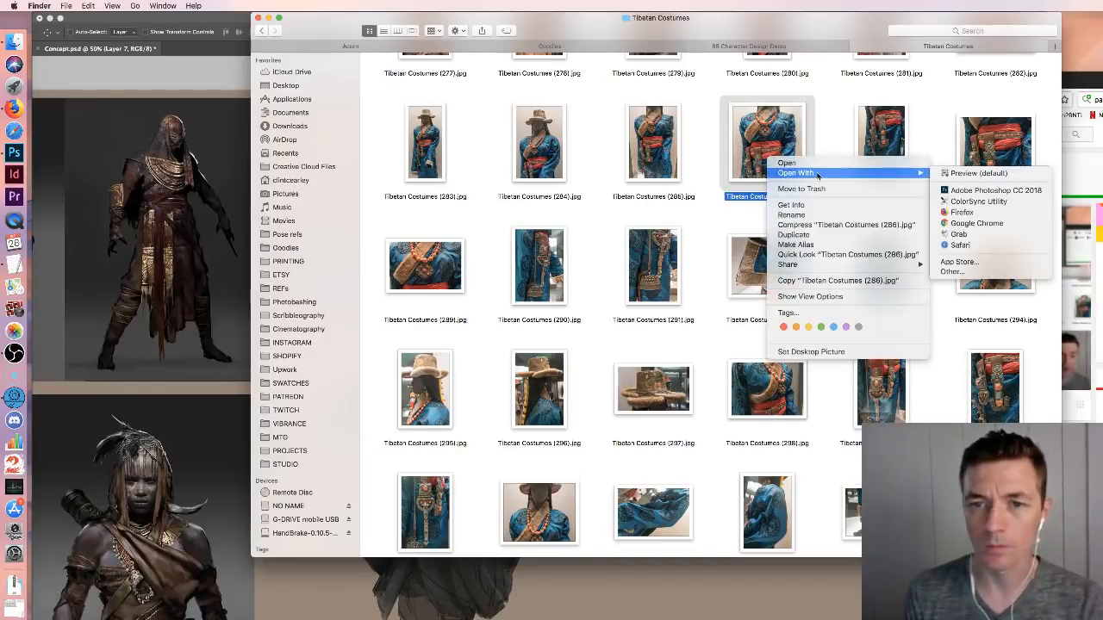
click(980, 190)
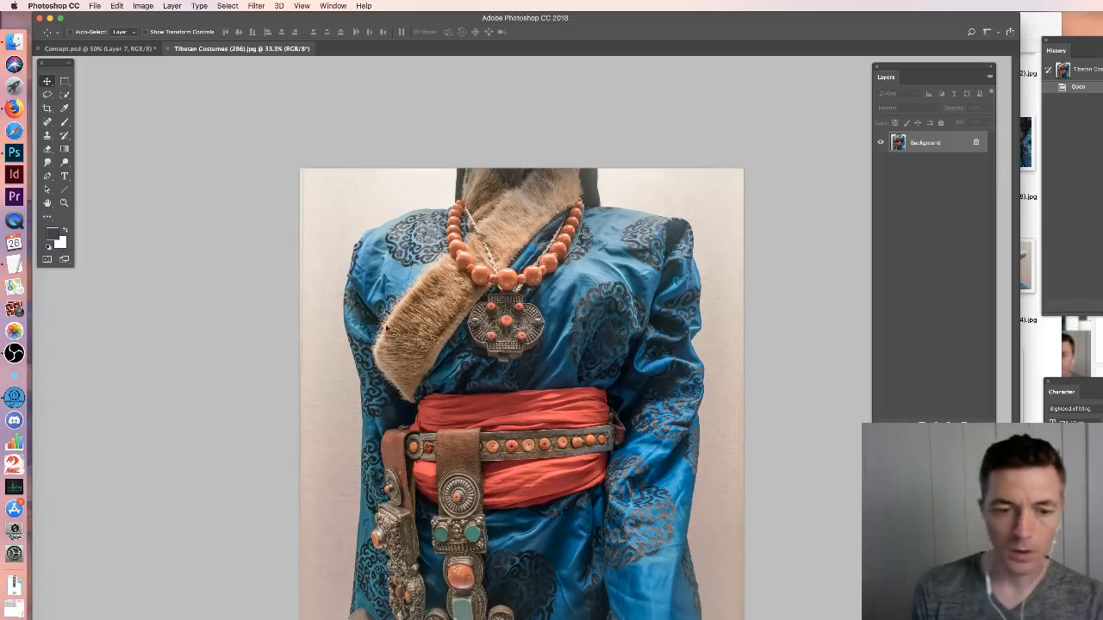
Select the red sash and its studded belt with Quick Selection, subtracting the surrounding blue robe from the selection
click(49, 96)
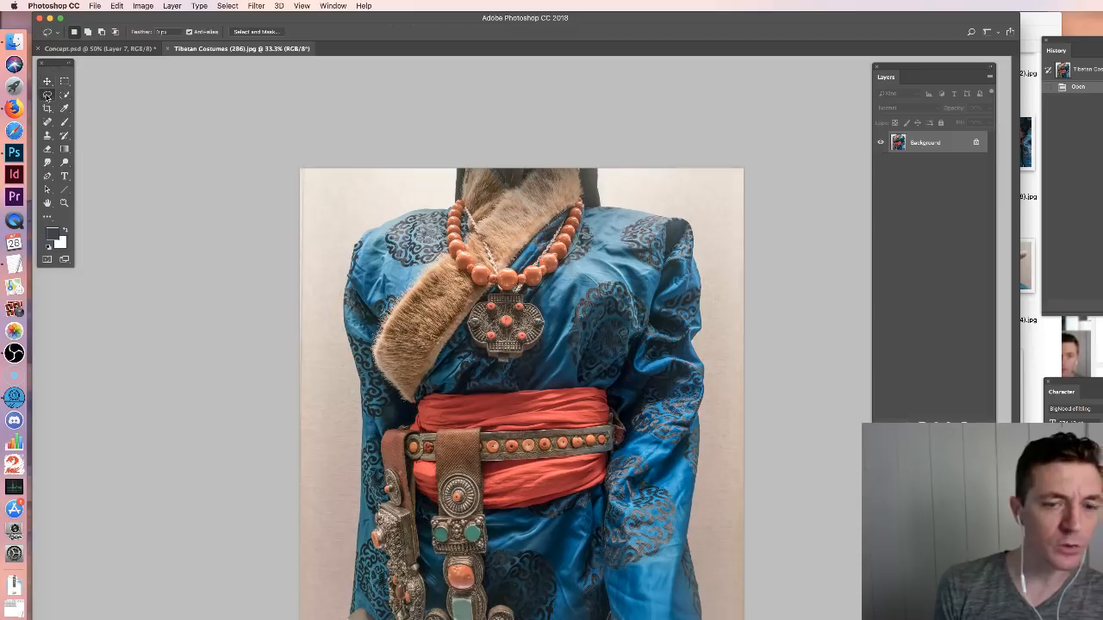
click(64, 94)
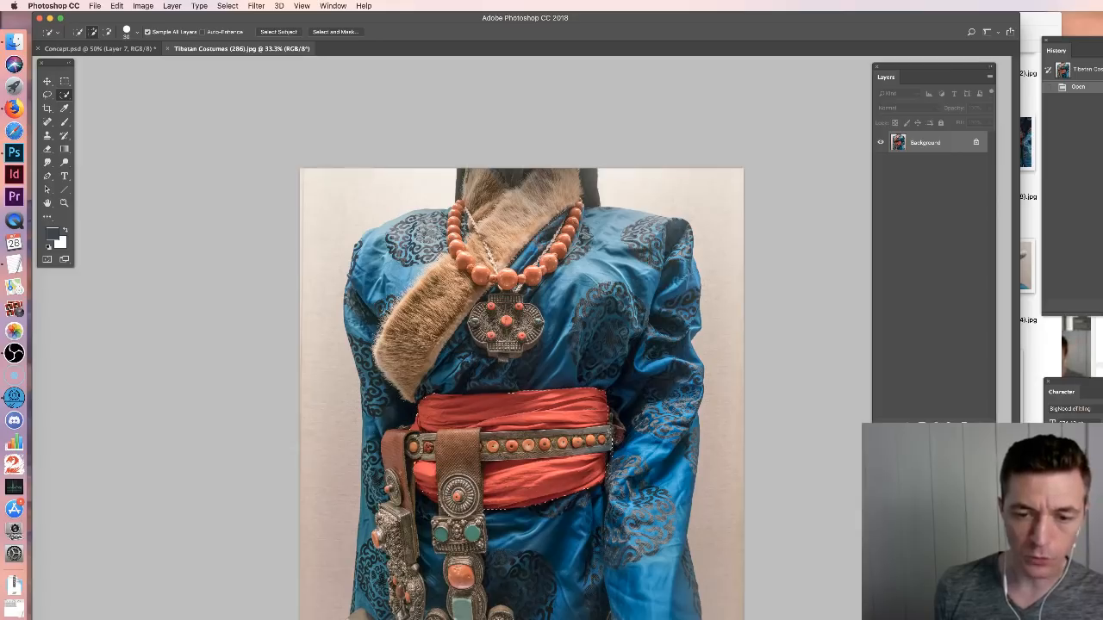
click(564, 429)
key(alt)
alt+click(622, 442)
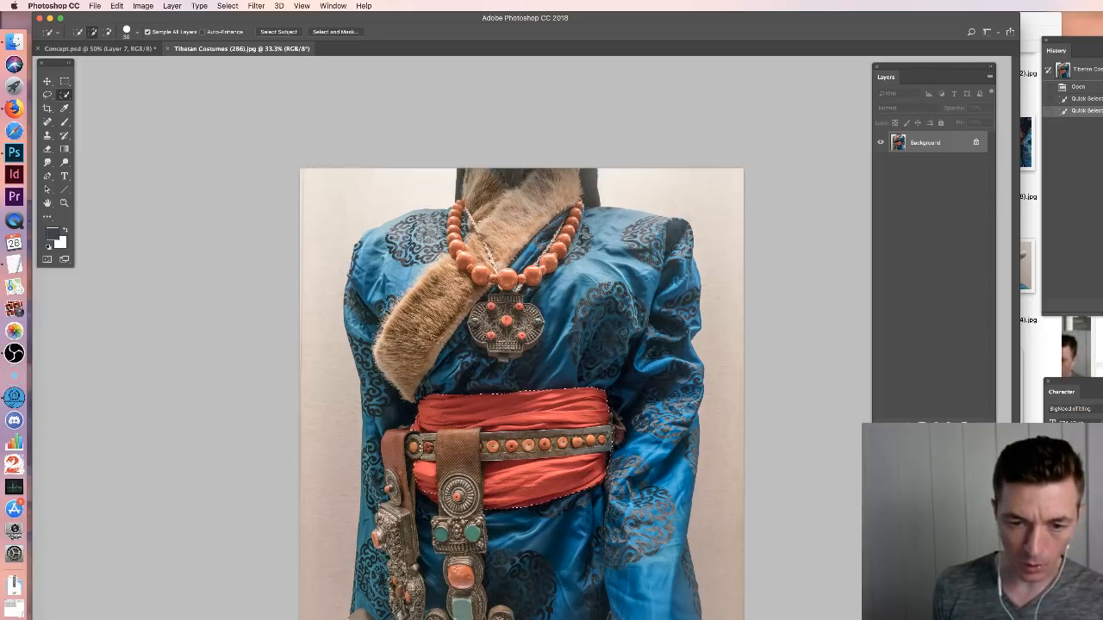
alt+click(663, 382)
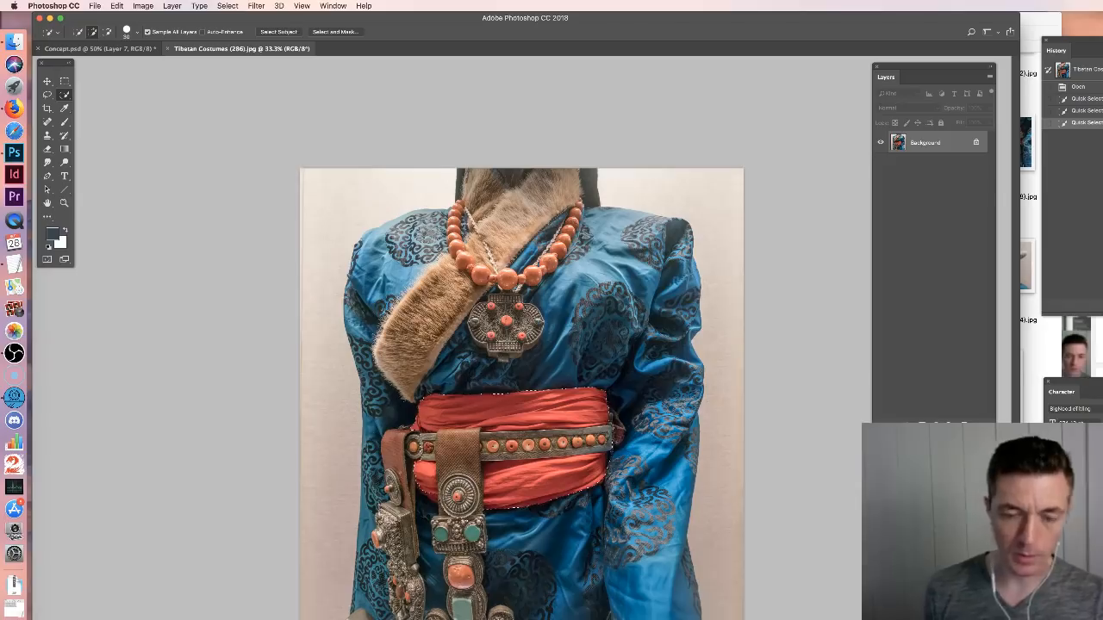
key(alt)
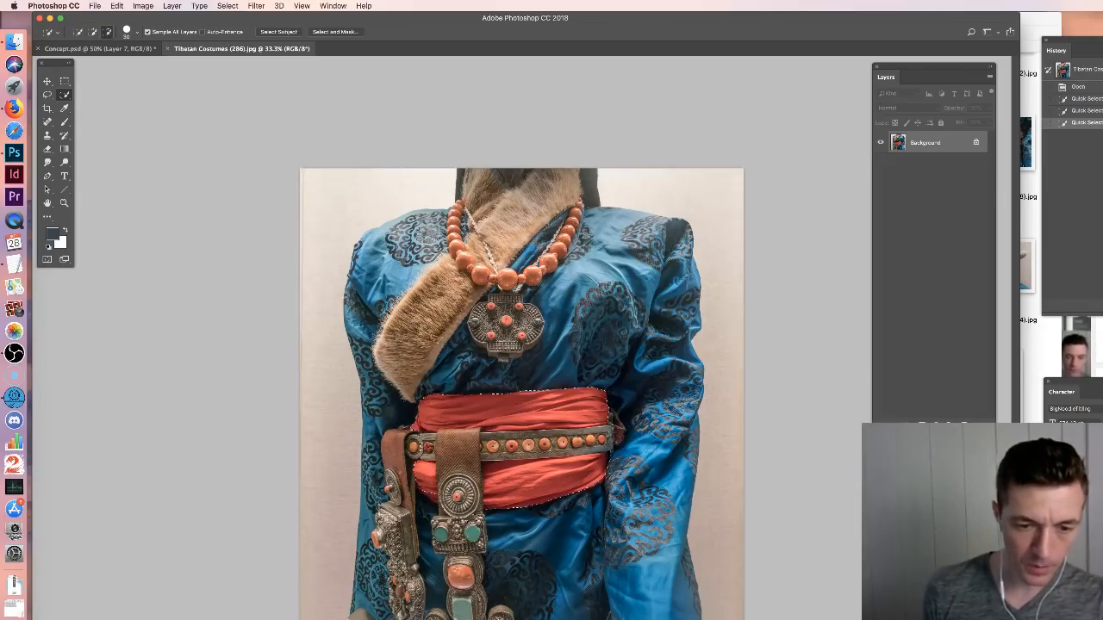
alt+click(615, 429)
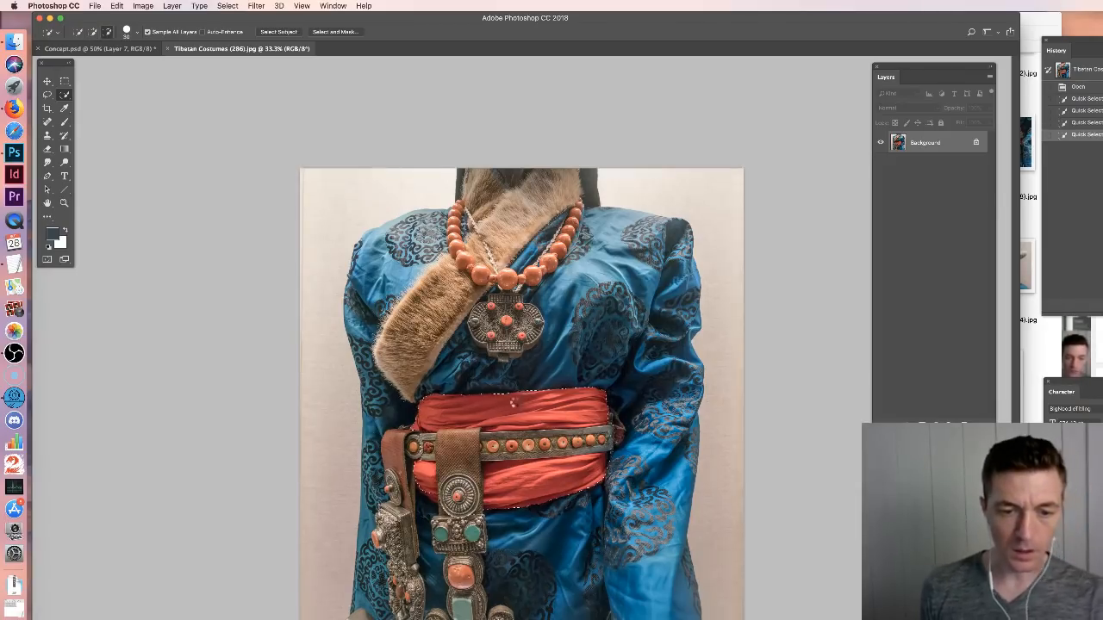
alt+click(487, 522)
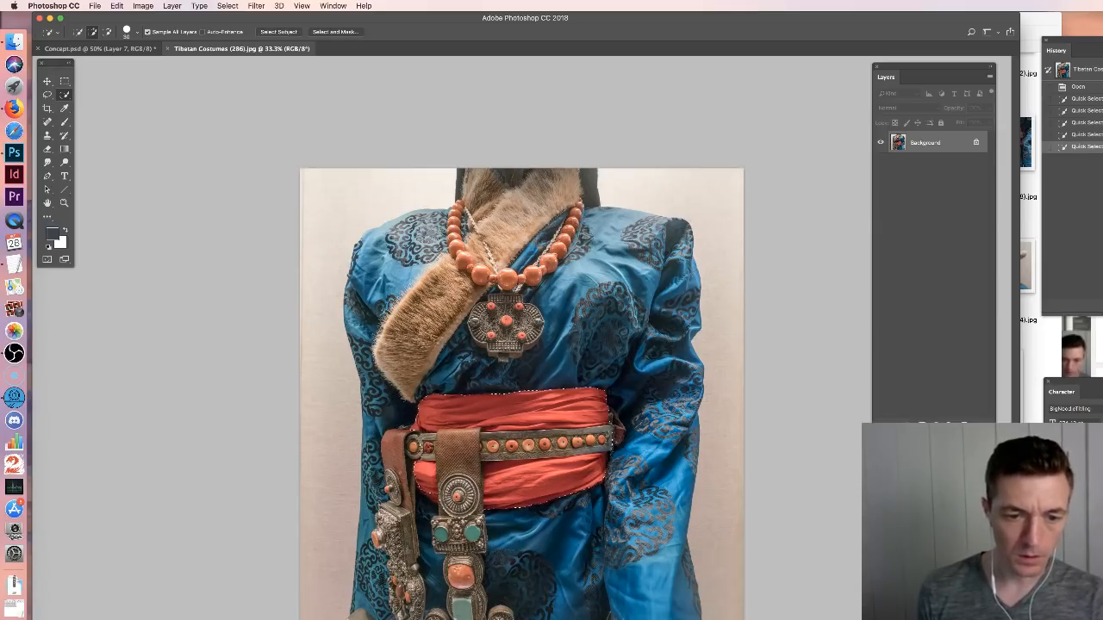
click(415, 425)
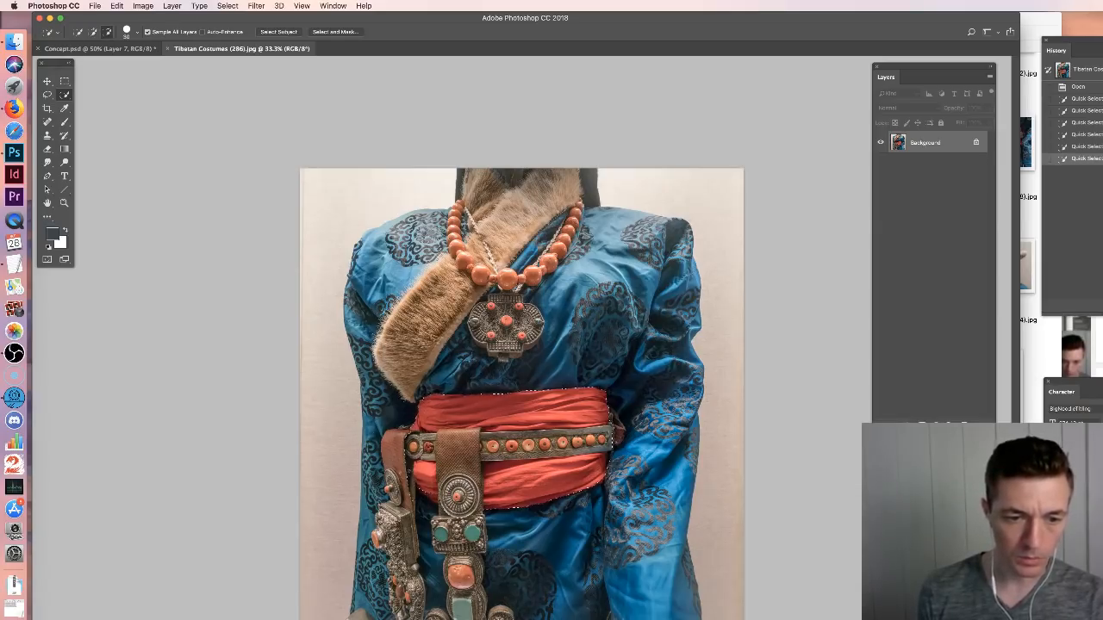
alt+click(413, 427)
Copy the sash, close its photo, and paste it above Layer 6 in Concept.psd, scaled down to fit the figure's waist
key(super+c)
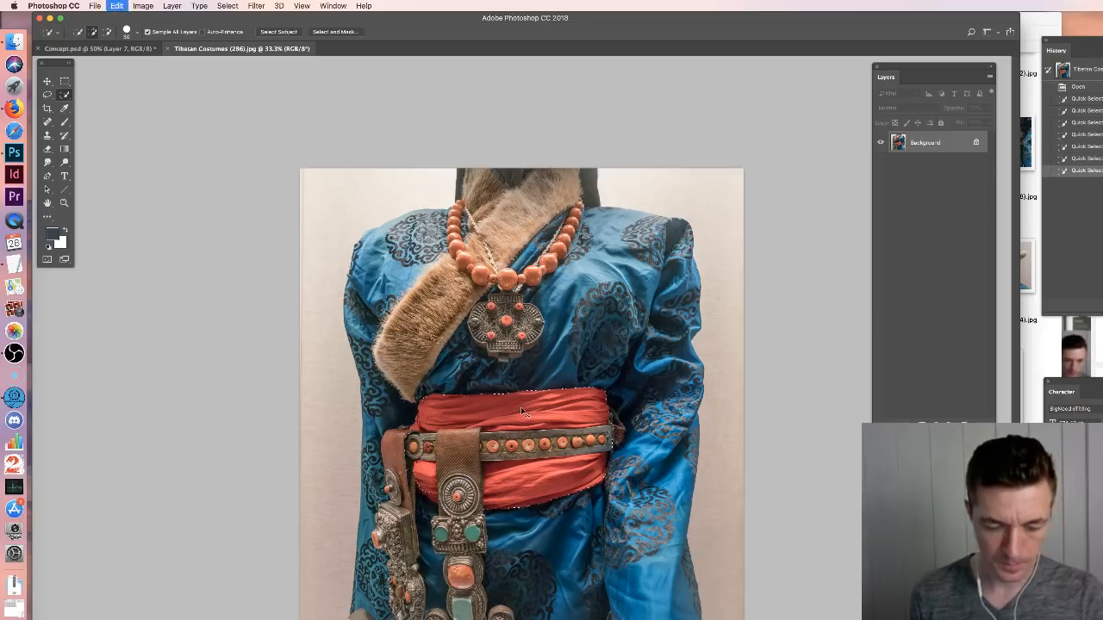
key(super+w)
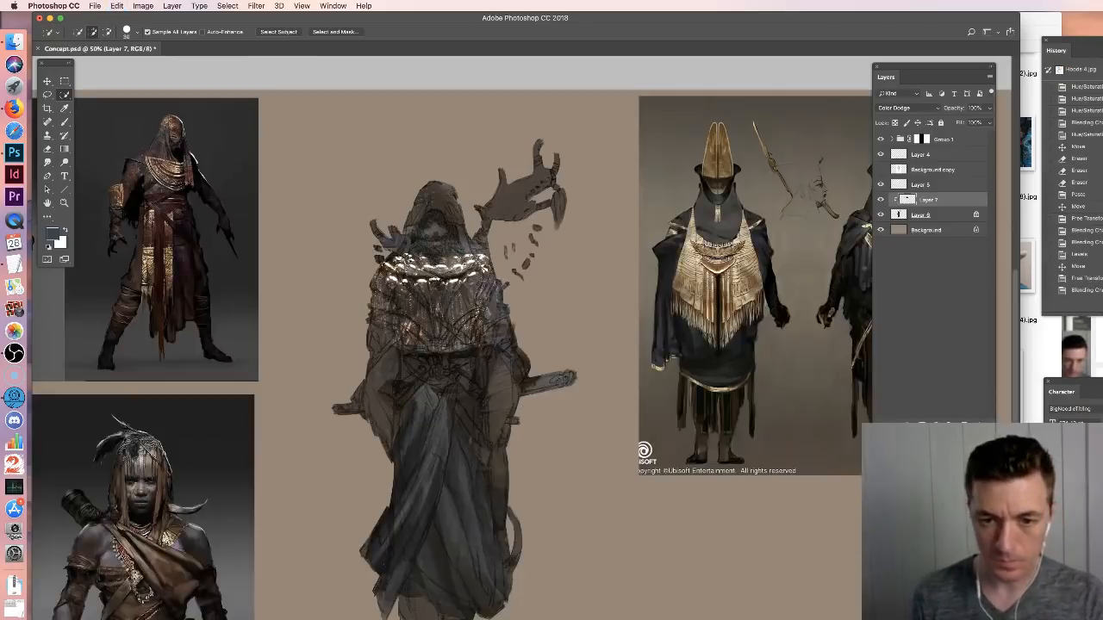
click(940, 217)
key(super+v)
key(super+t)
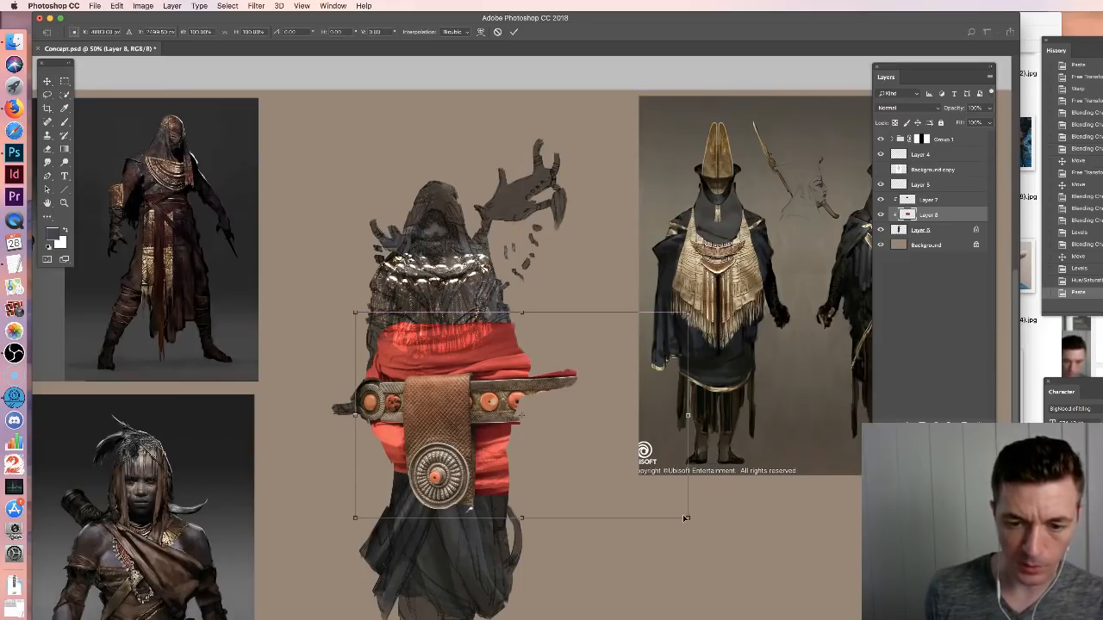
drag(686, 518, 491, 374)
key(Return)
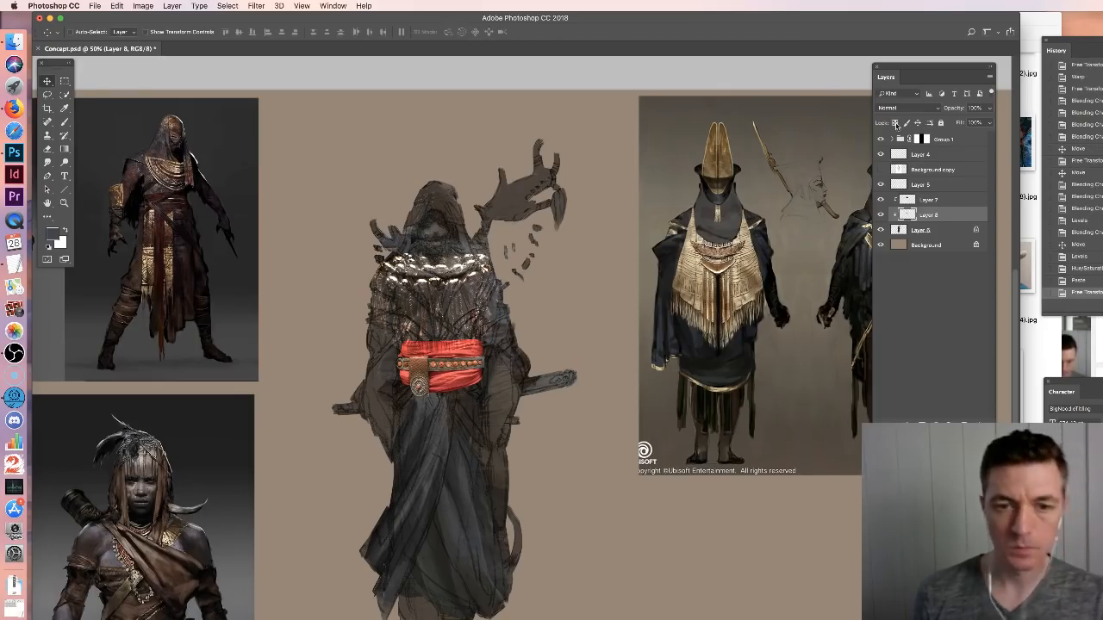
Move the sash slightly lower on the waist and show the Background copy sketch lines to compare the placement with the sash hidden and shown
click(880, 220)
click(880, 220)
mouse_move(439, 363)
mouse_down()
mouse_move(440, 449)
mouse_move(439, 363)
mouse_up()
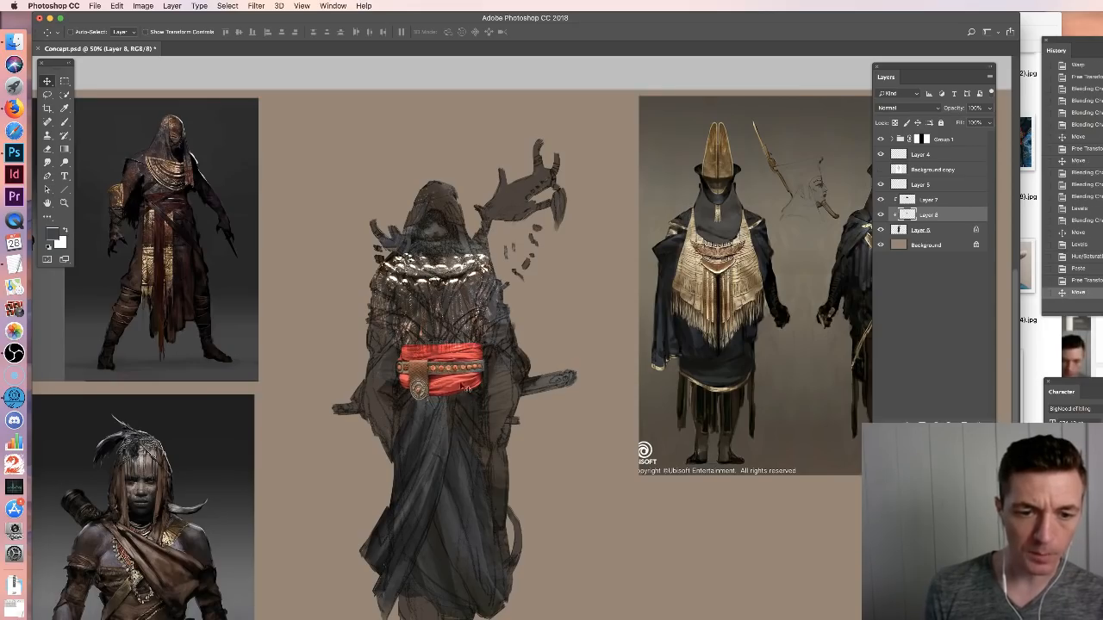
click(880, 215)
click(915, 171)
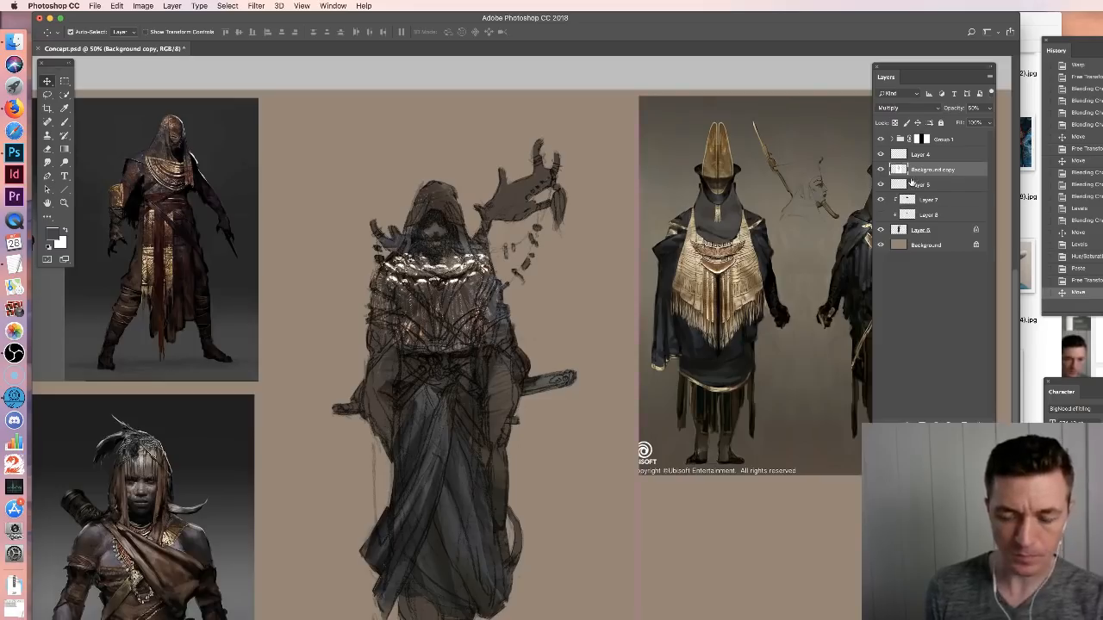
key(super+equal)
drag(351, 307, 499, 301)
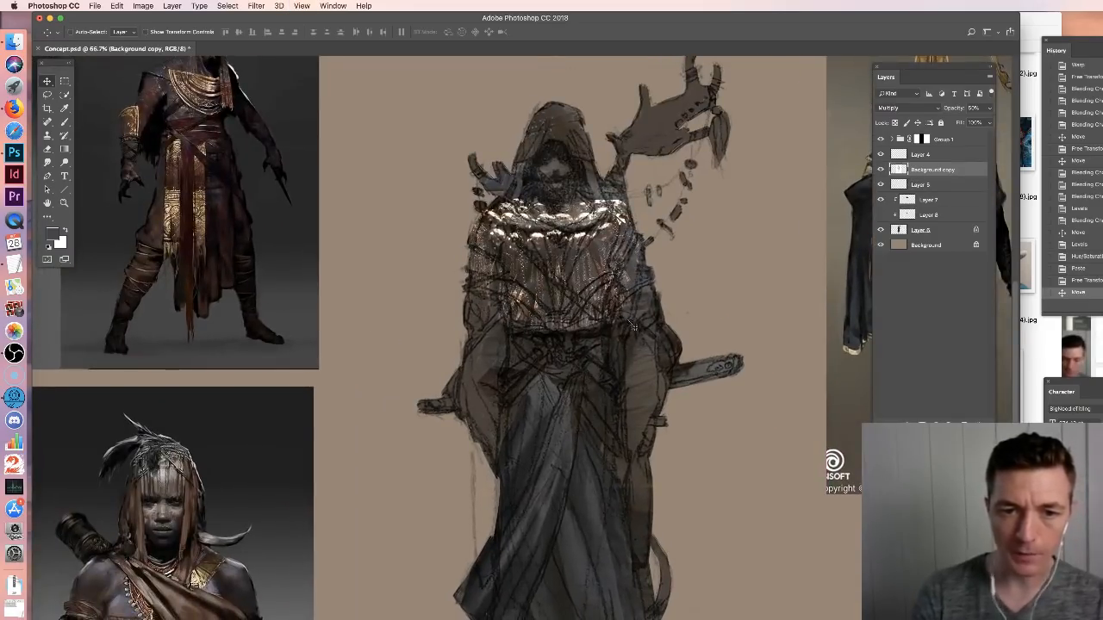
click(880, 215)
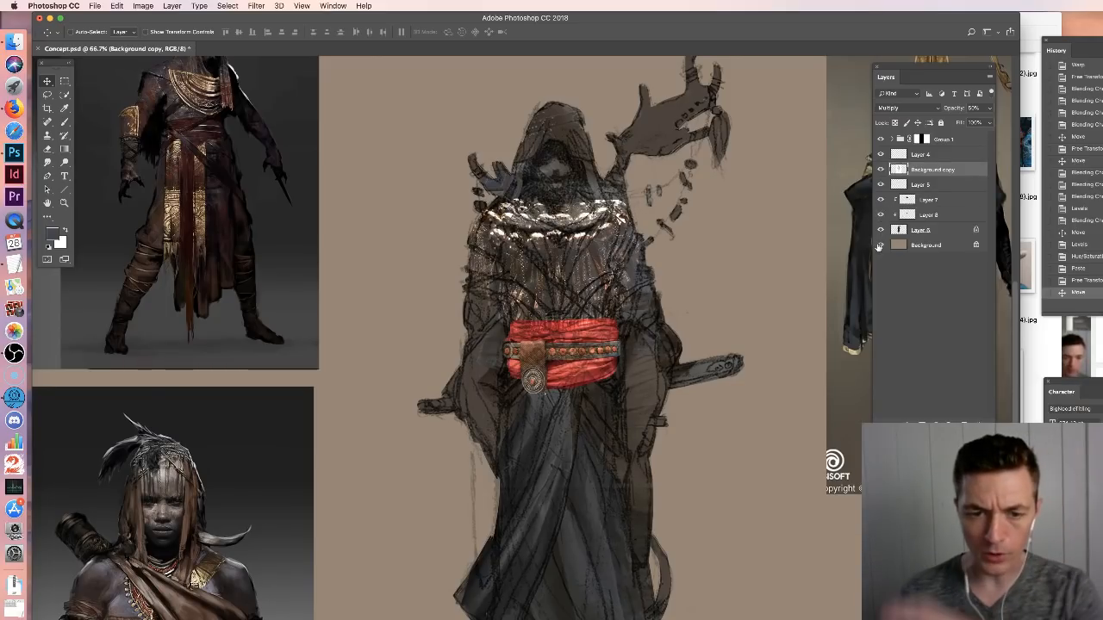
Darken the sash on Layer 8 and recolour it from red to muted purple with Hue/Saturation, using a saturation of -66
click(904, 215)
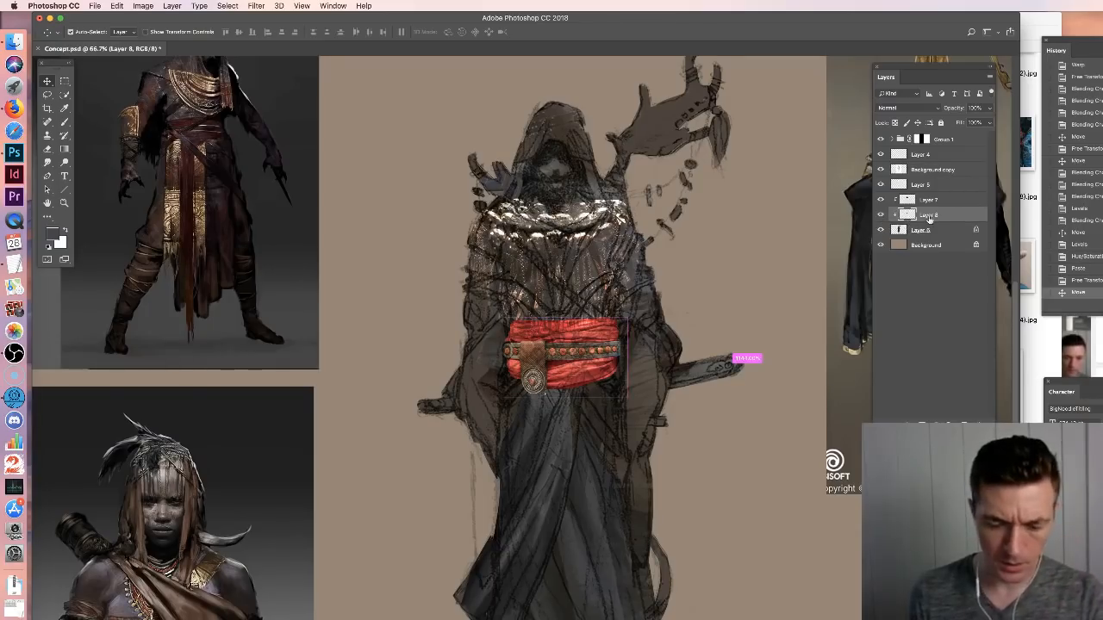
key(super+l)
click(801, 365)
drag(801, 367, 795, 367)
click(941, 266)
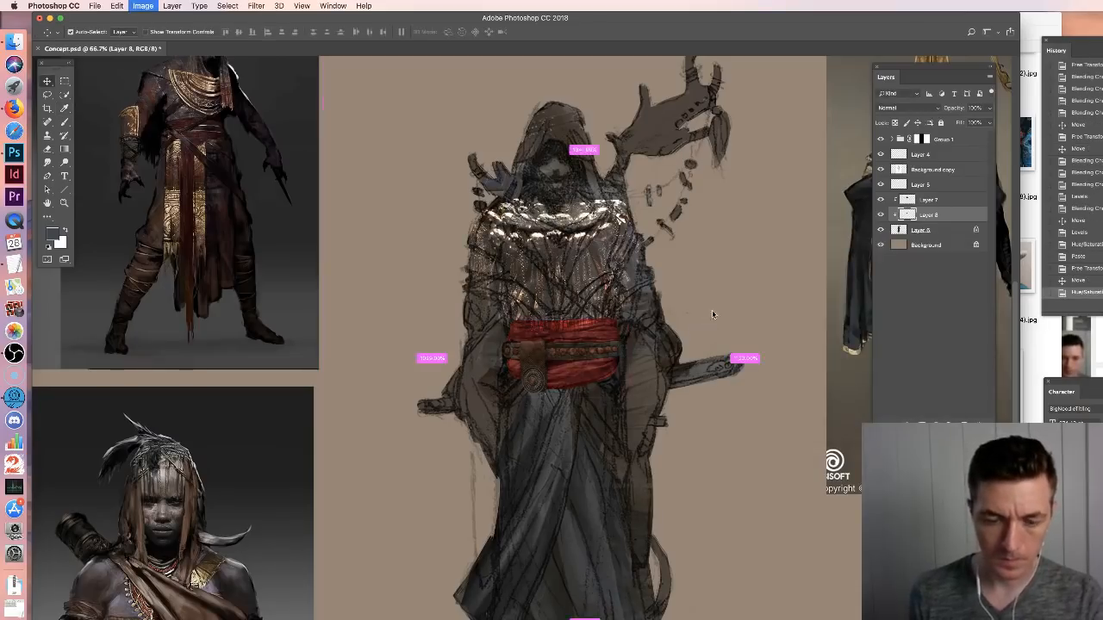
key(super+u)
click(786, 337)
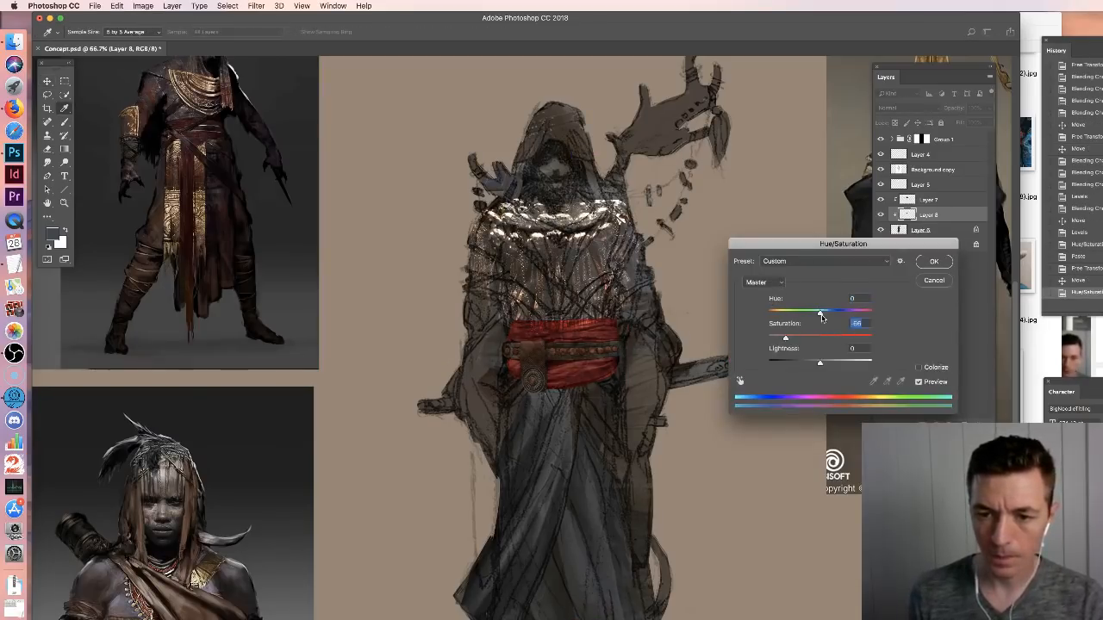
click(805, 312)
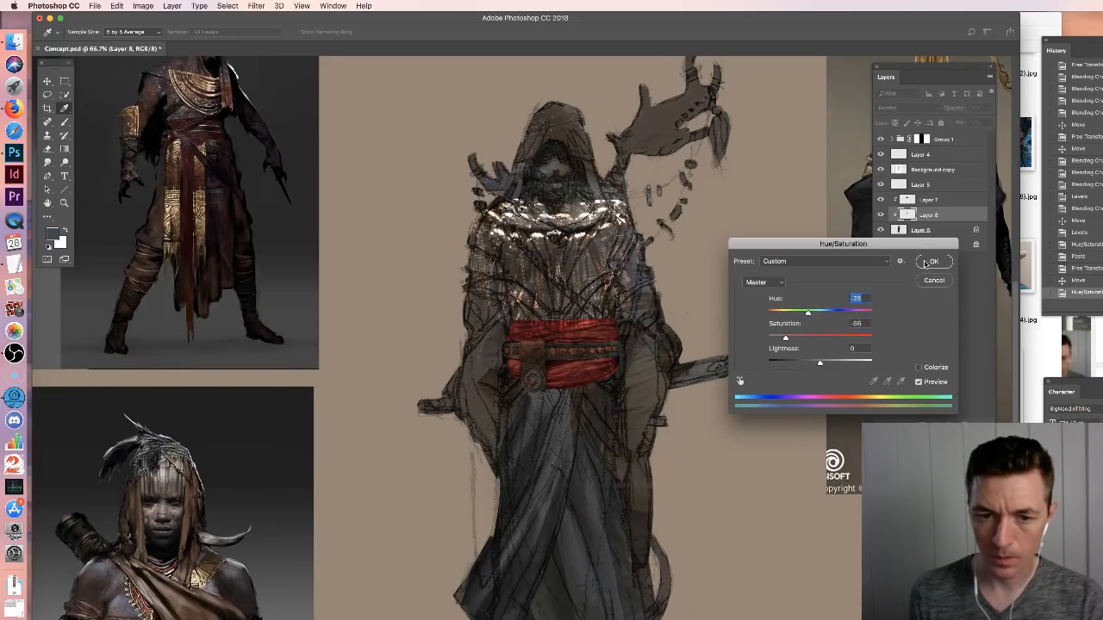
click(932, 262)
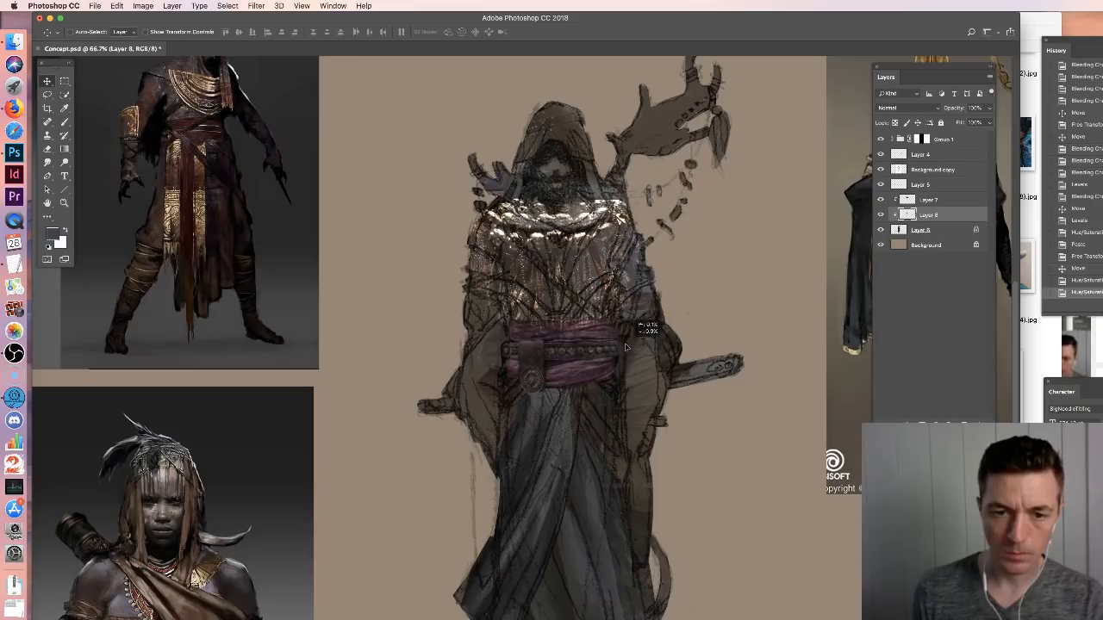
Refine the purple sash's colour with another Hue/Saturation adjustment and balance its tones with Levels
key(super+minus)
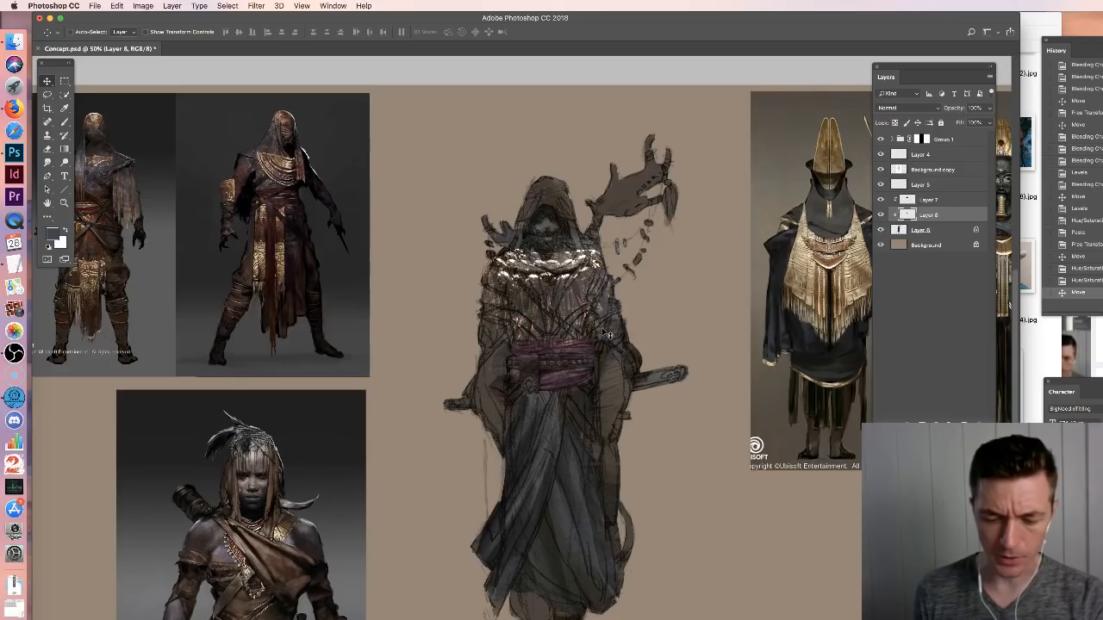
key(ctrl+u)
click(935, 263)
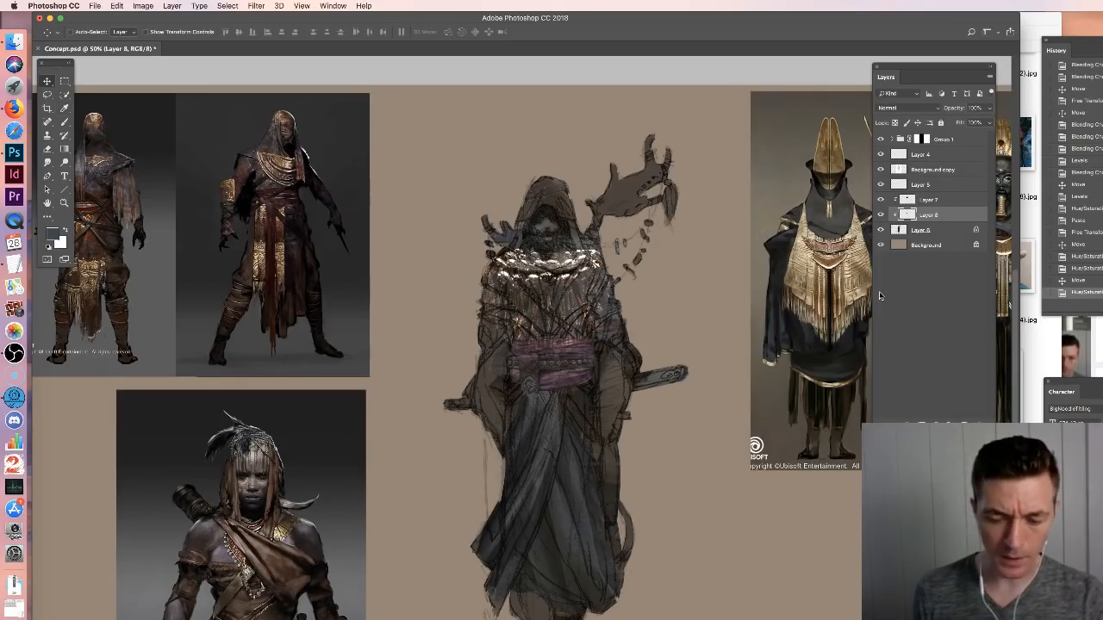
key(ctrl+l)
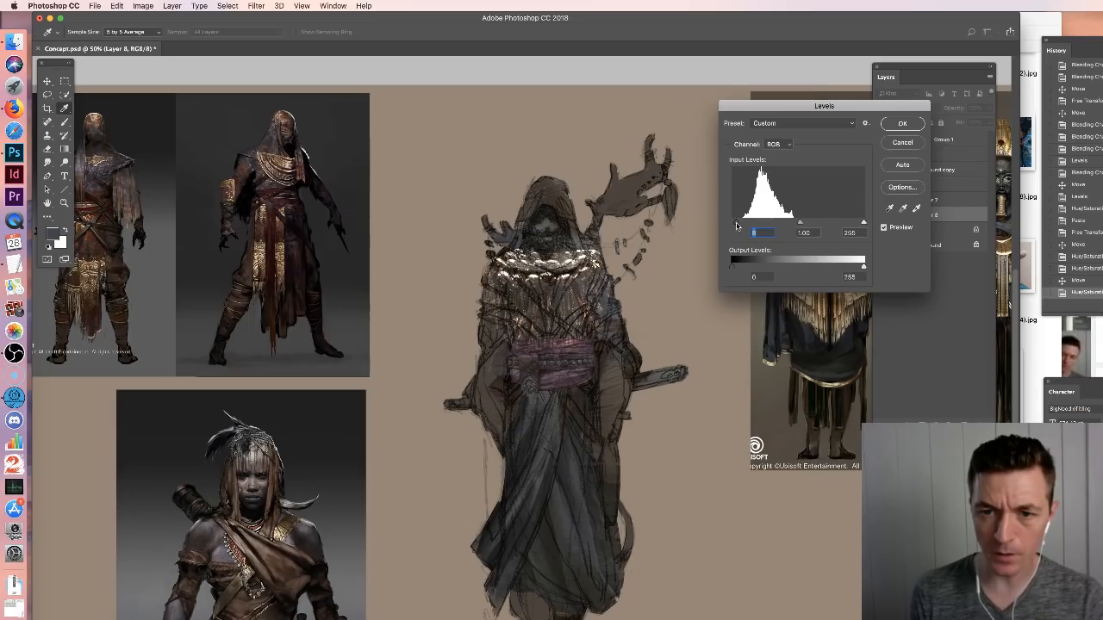
key(Return)
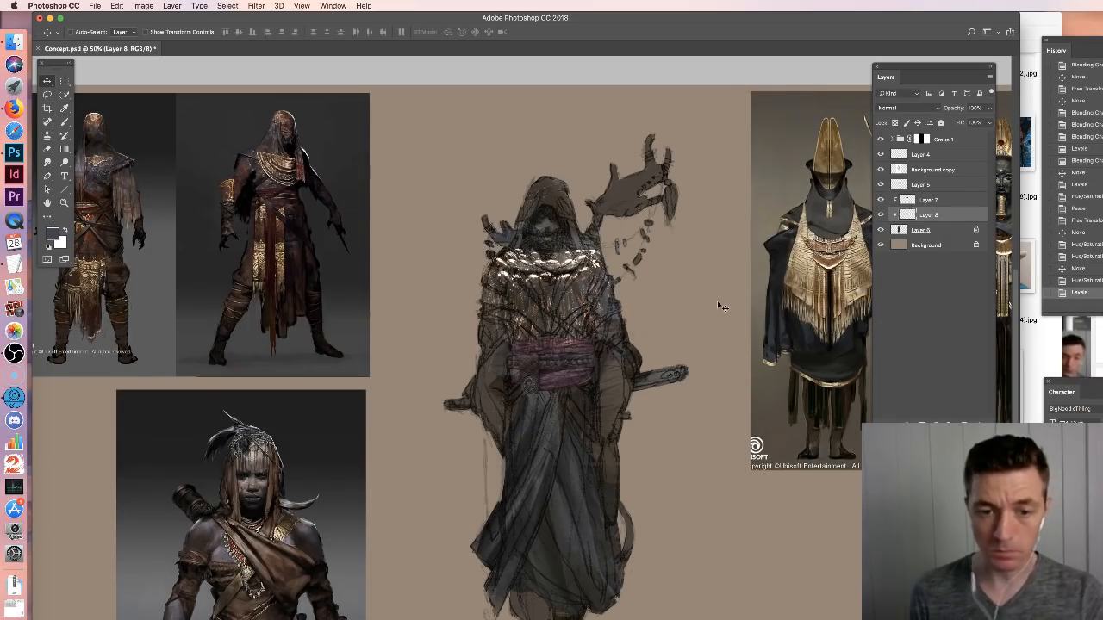
drag(700, 365, 667, 365)
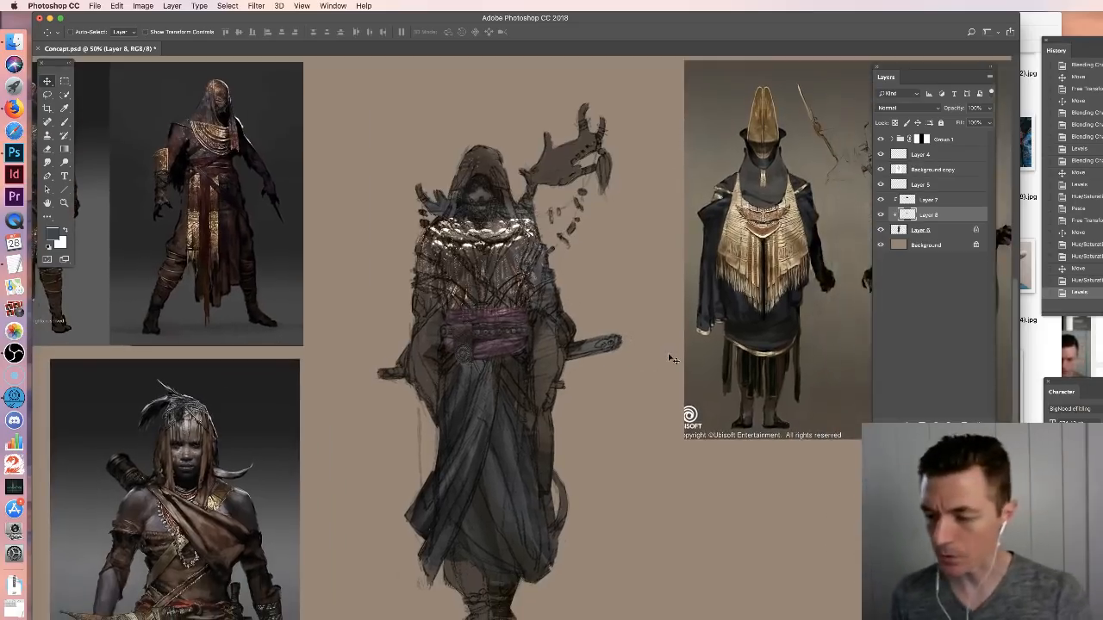
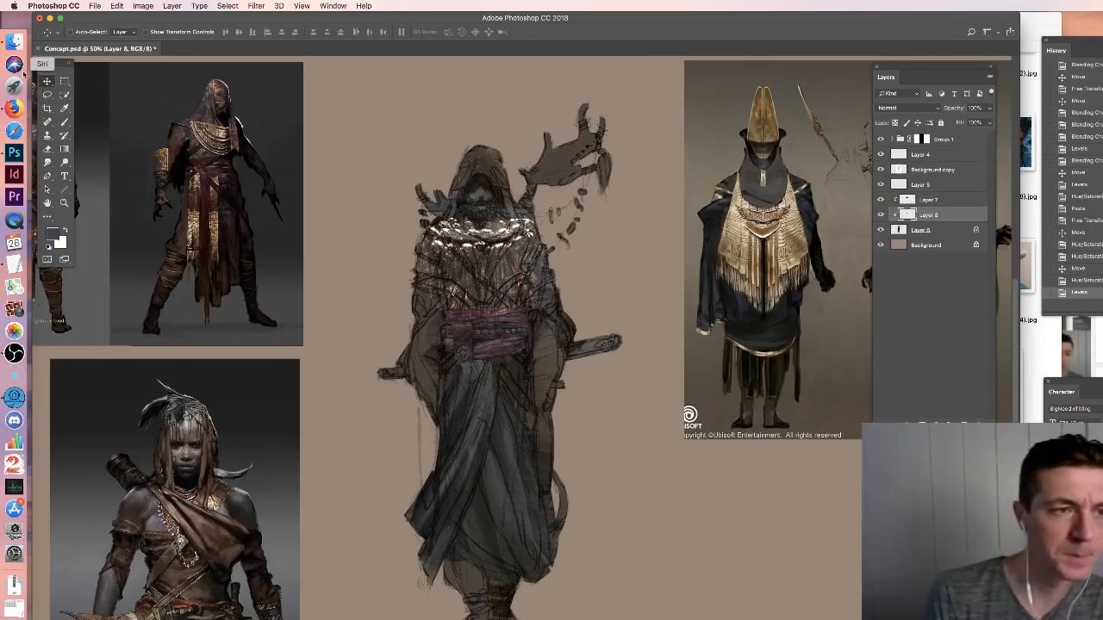
Switch to Finder, look through the Tibetan Costumes folder, and open Tibetan Costumes (278).jpg in Adobe Photoshop CC 2018
click(64, 122)
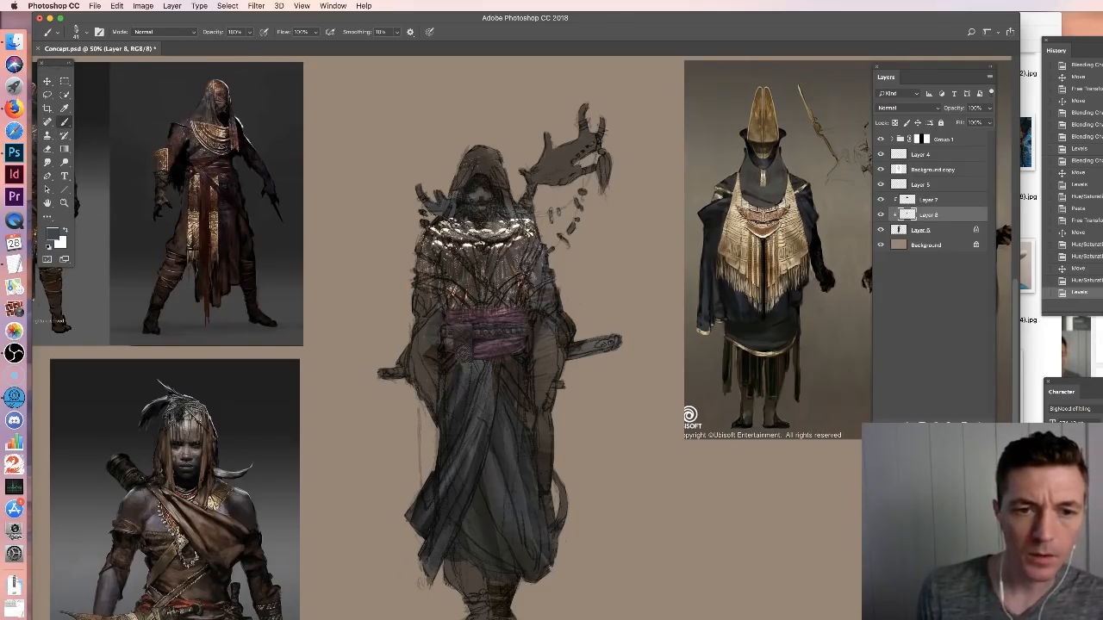
click(14, 41)
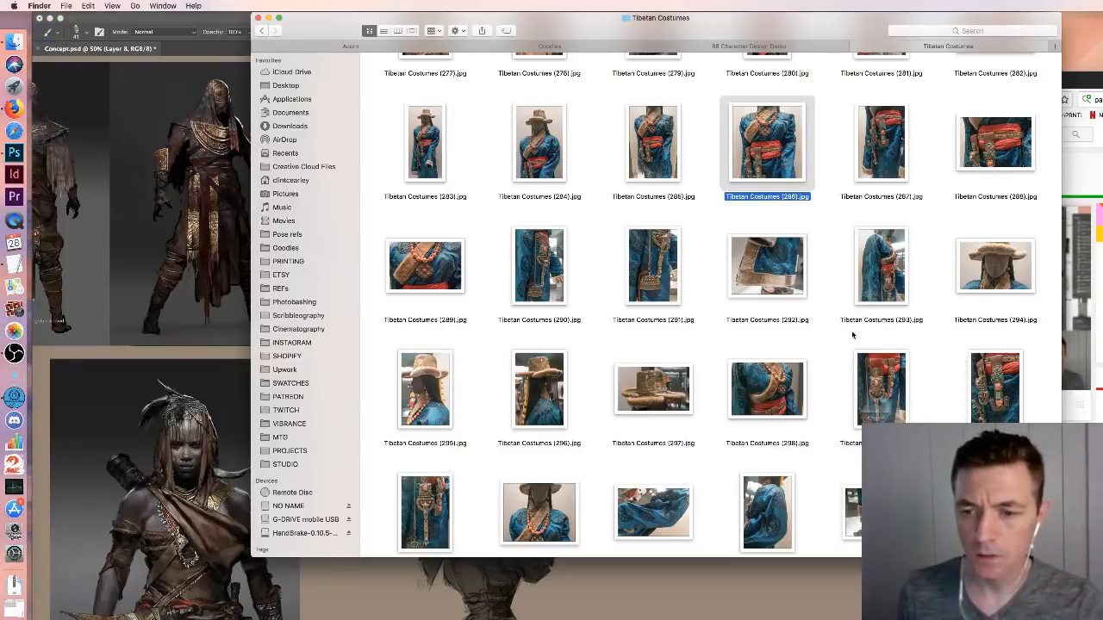
scroll(858, 336, up, 3)
scroll(868, 335, up, 2)
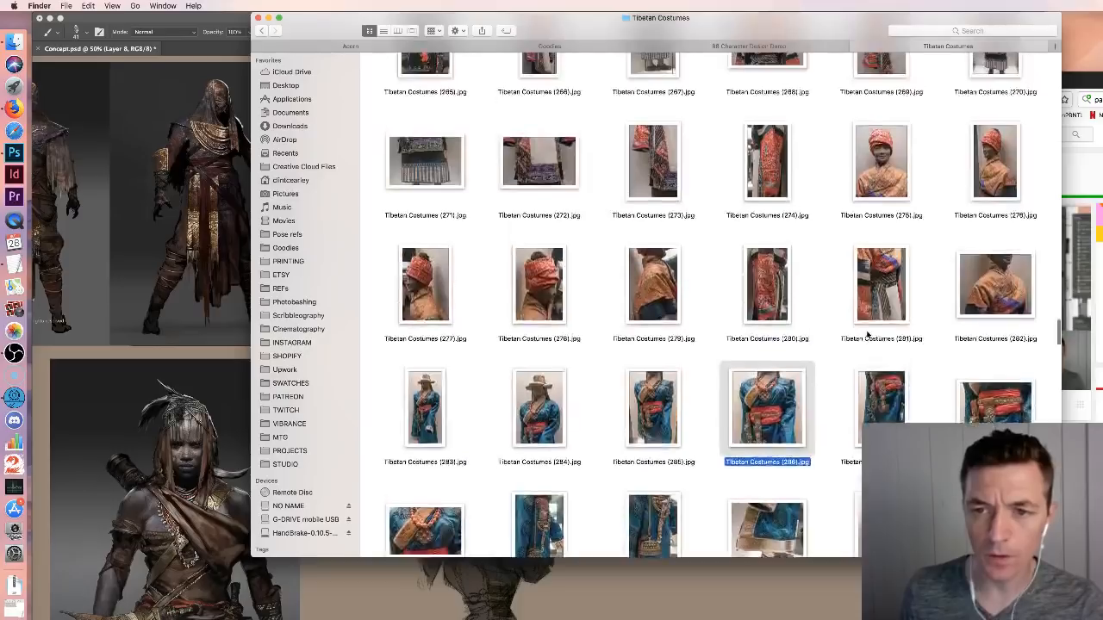
drag(591, 28, 784, 28)
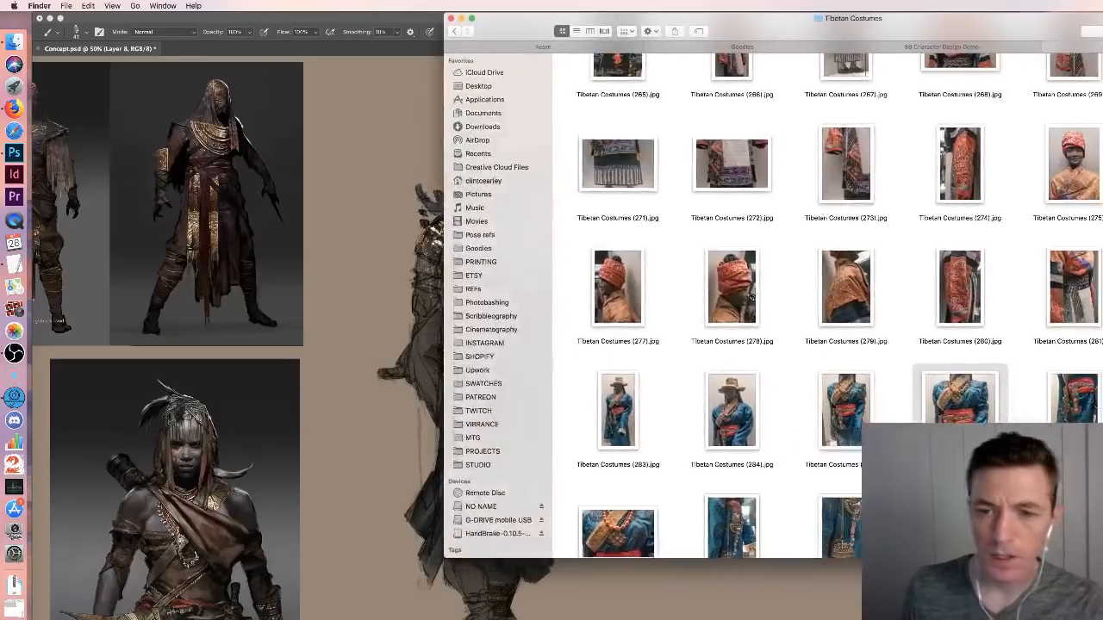
click(739, 291)
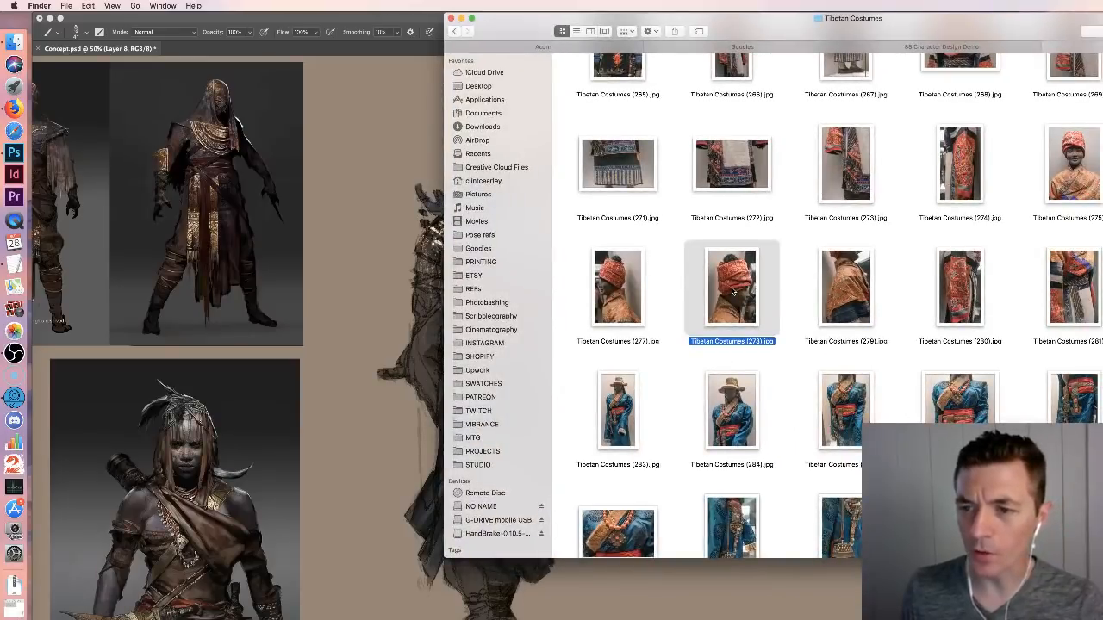
right_click(734, 293)
mouse_move(853, 302)
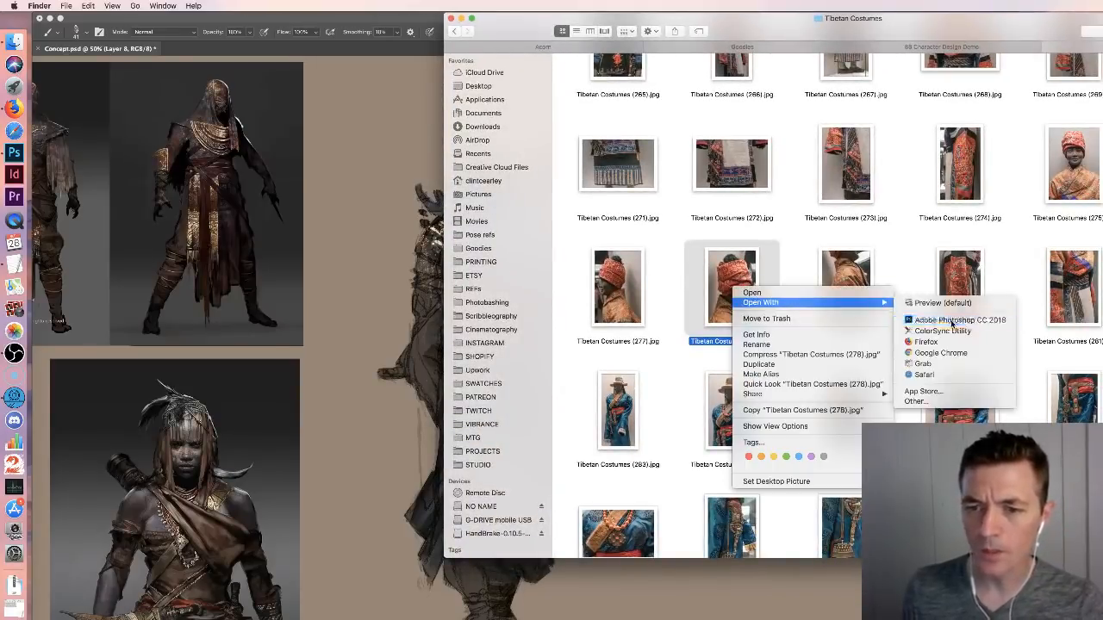
click(954, 320)
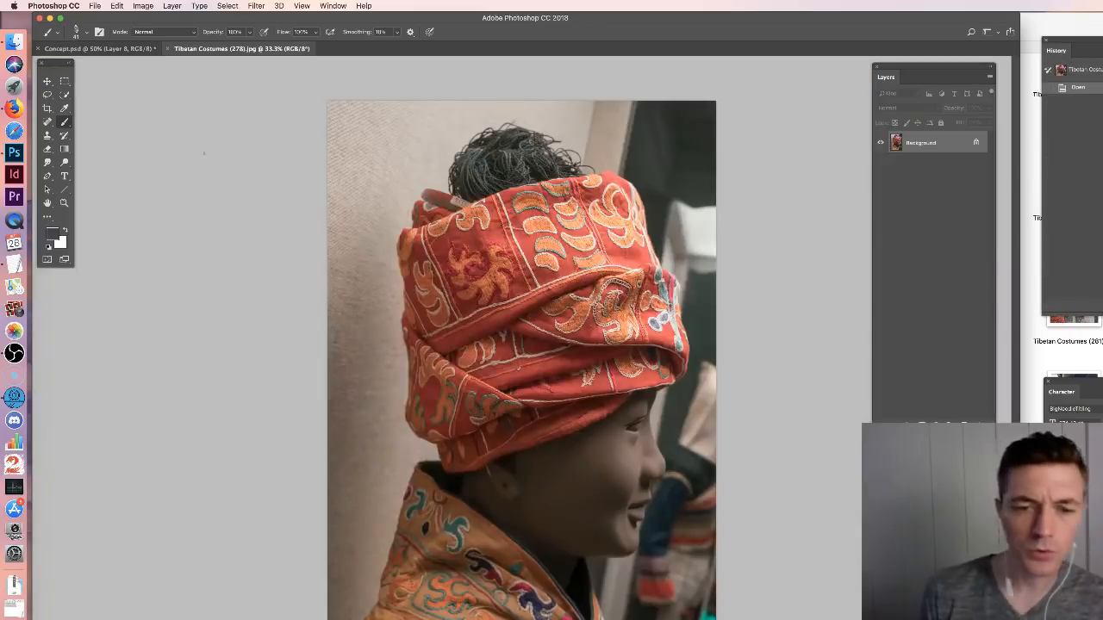
Select the red embroidered turban in the reference photo with Quick Selection, copy it, and close the photo
click(65, 93)
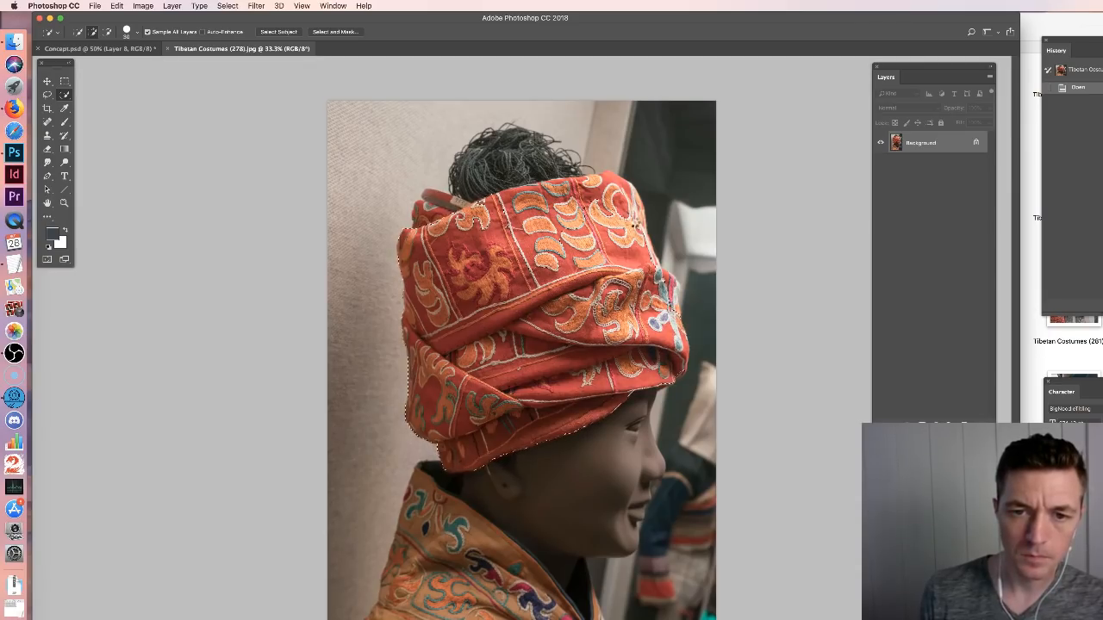
drag(634, 221, 637, 229)
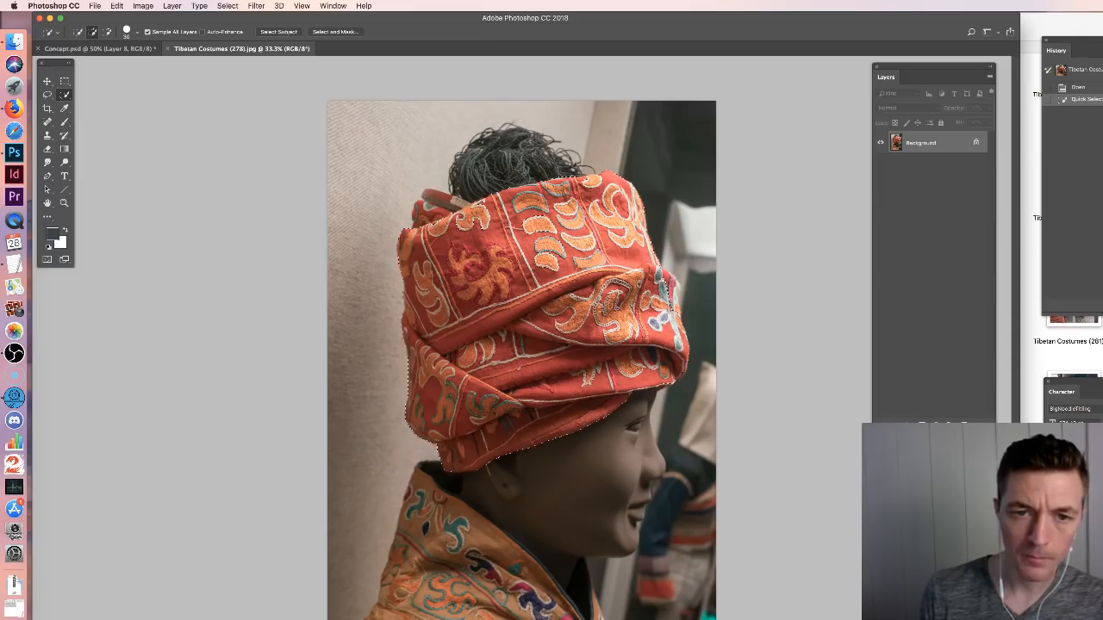
click(560, 237)
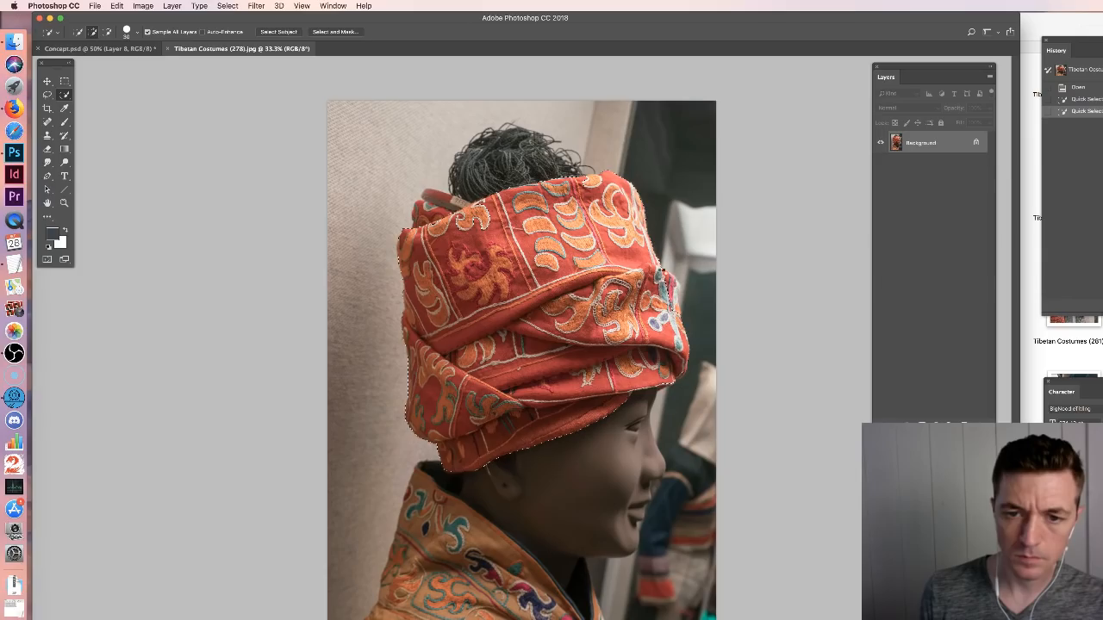
drag(661, 274, 675, 285)
click(675, 285)
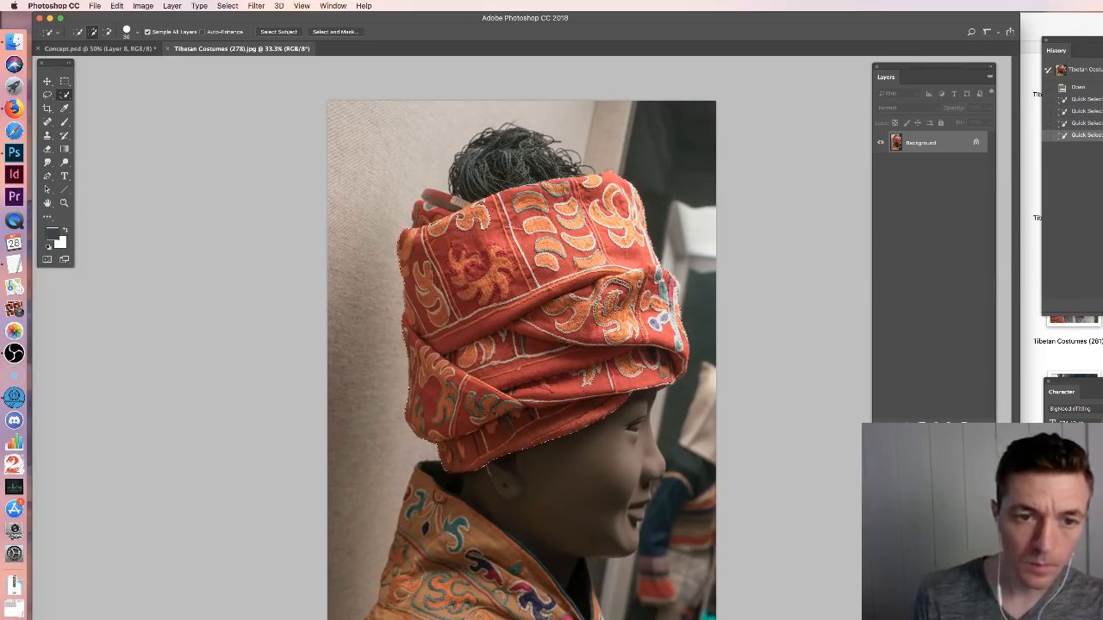
key(super+w)
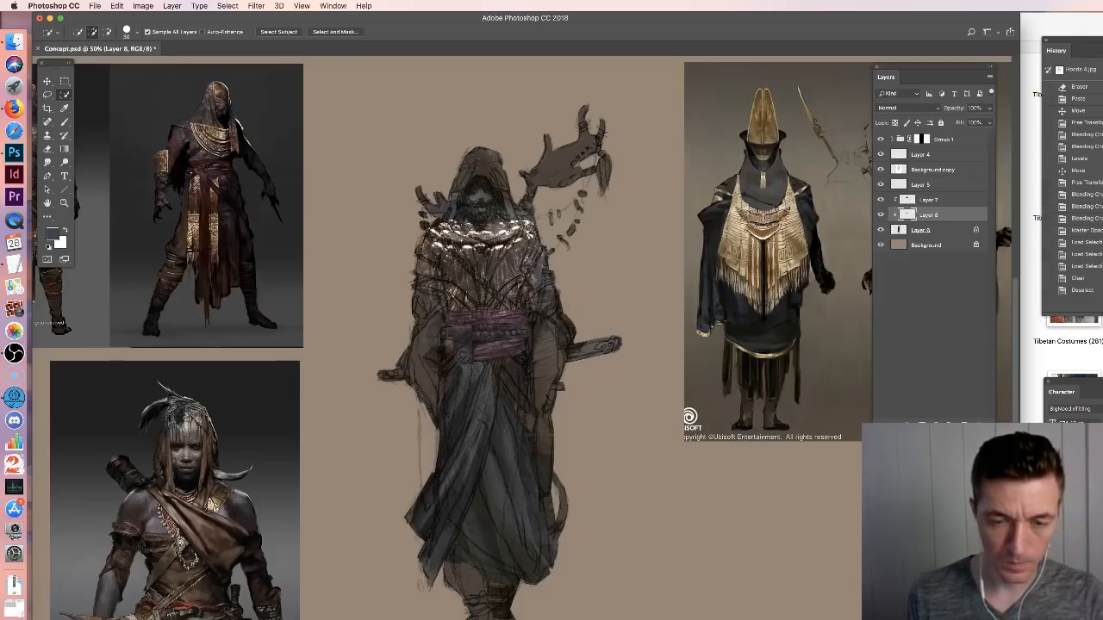
Paste the embroidered turban into Concept.psd as Layer 9, scale it down proportionally, and place it over the character's hip below the sash
key(v)
key(super+v)
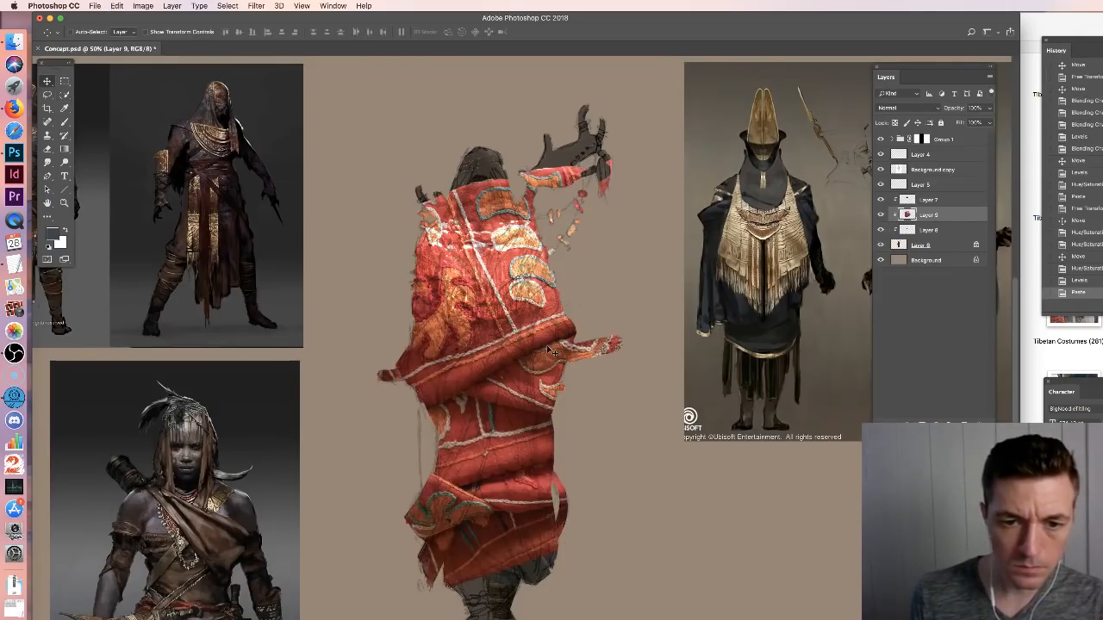
key(super+t)
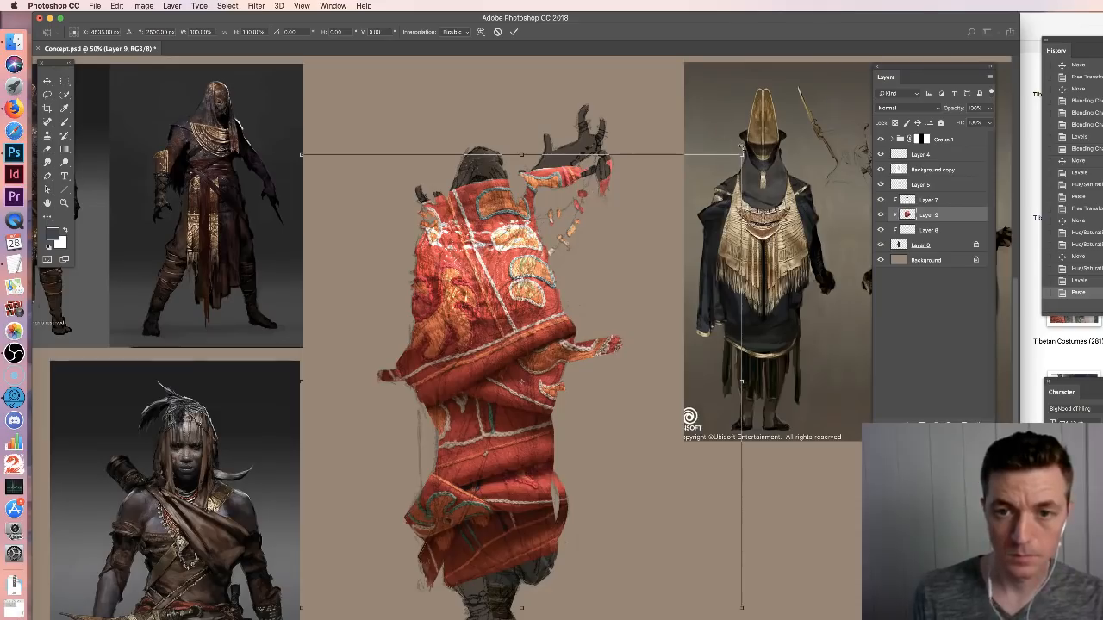
drag(741, 155, 565, 318)
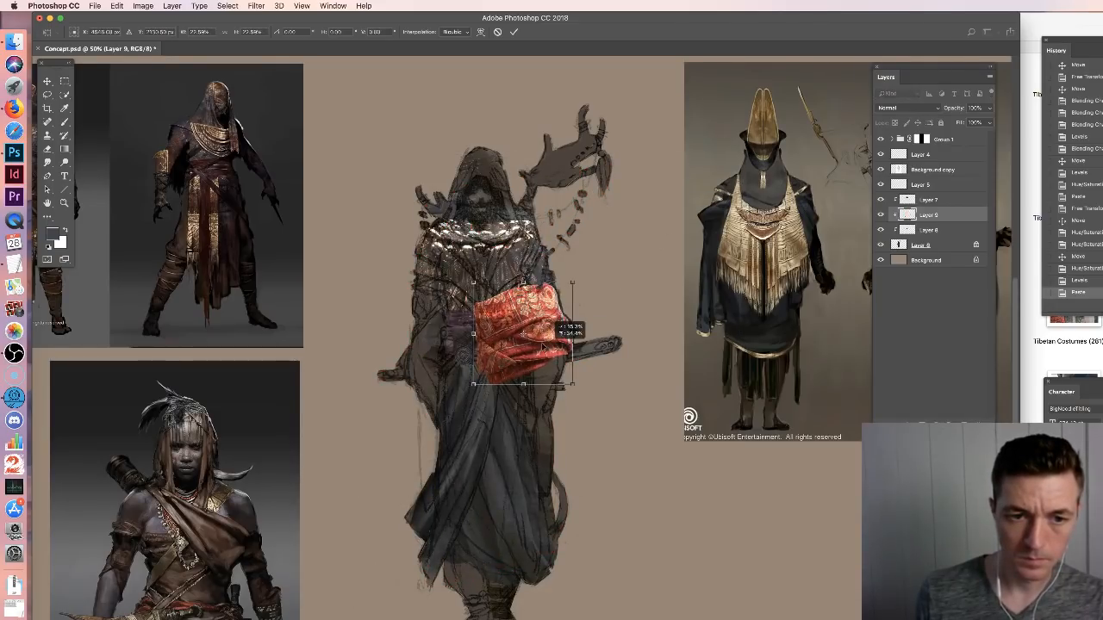
drag(543, 346, 541, 344)
key(Return)
drag(516, 320, 513, 348)
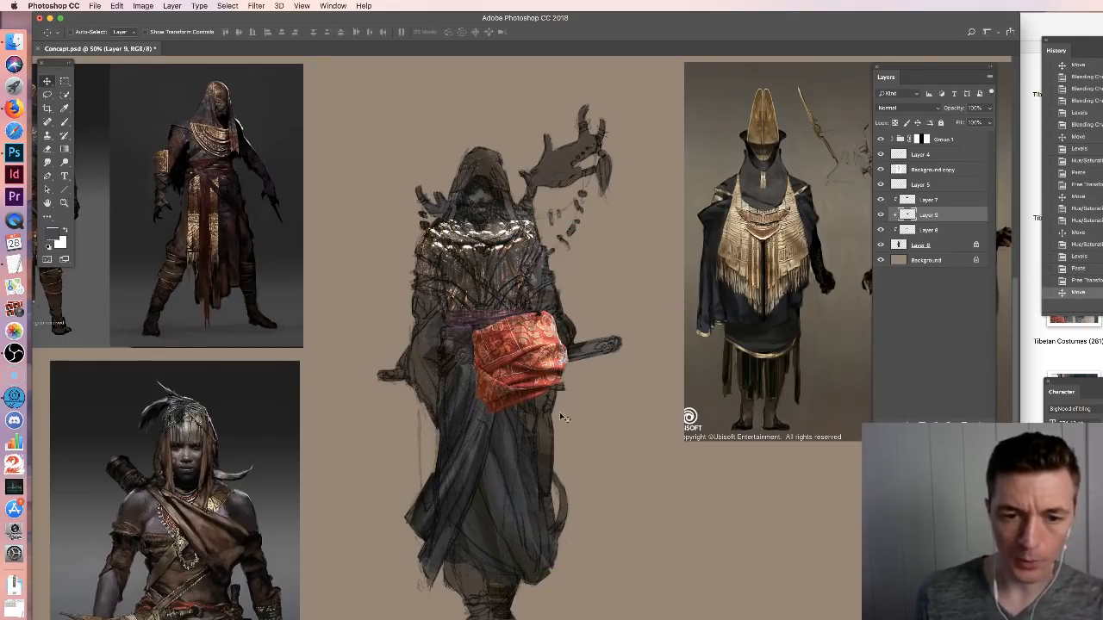
Shrink the embroidered cloth on Layer 9 further, rotate it slightly, and fit it over the character's upper arm above the sash
key(super+t)
drag(568, 413, 528, 368)
drag(504, 325, 534, 281)
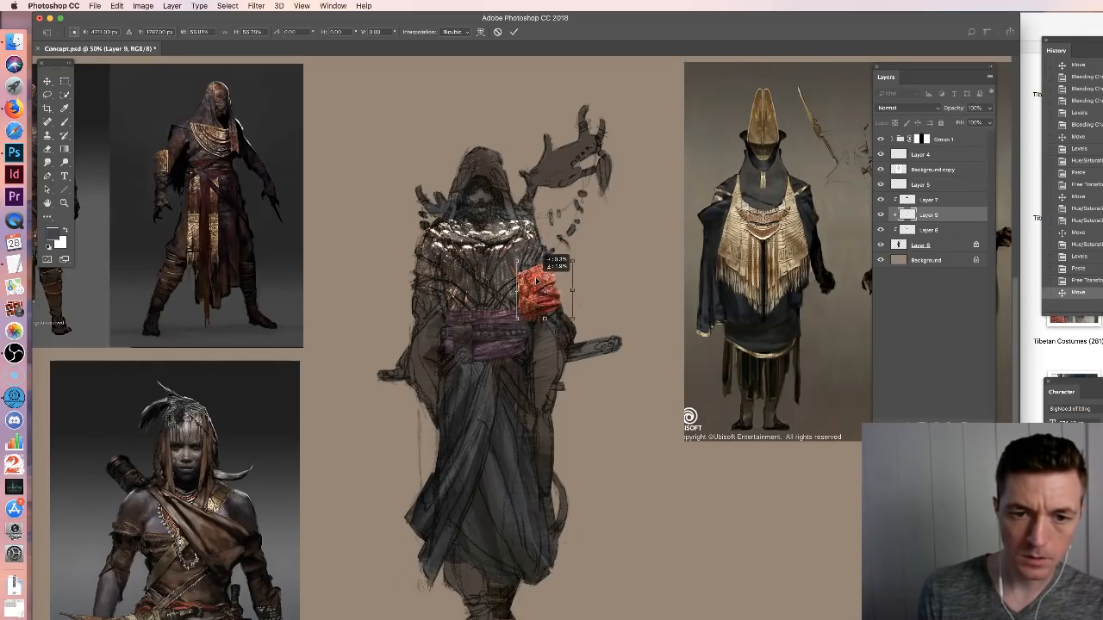
drag(537, 280, 537, 280)
key(Return)
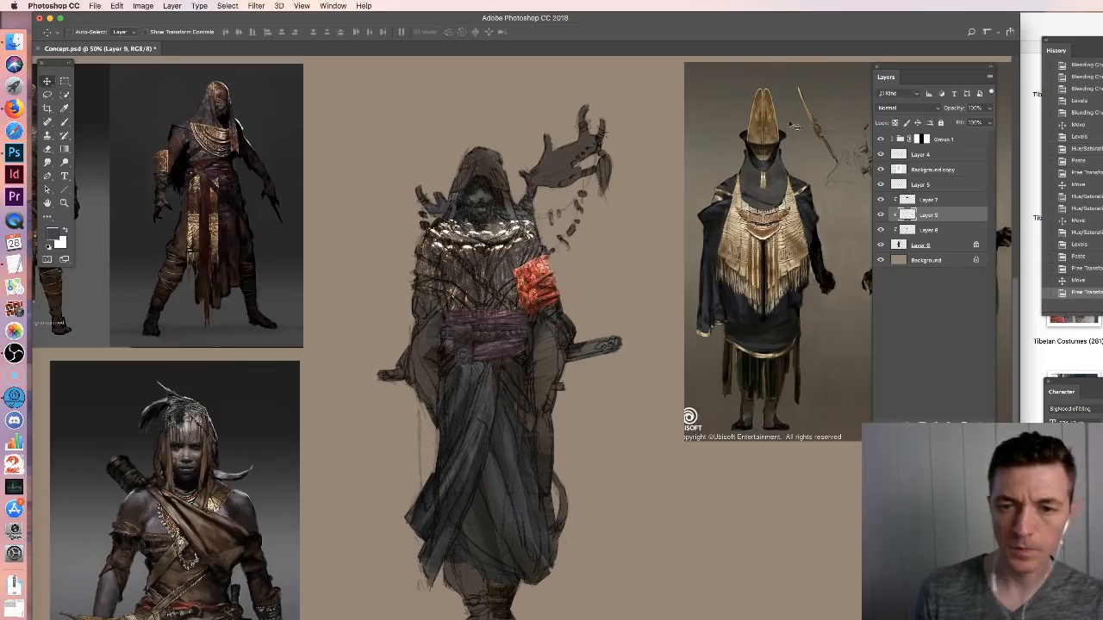
key(super+u)
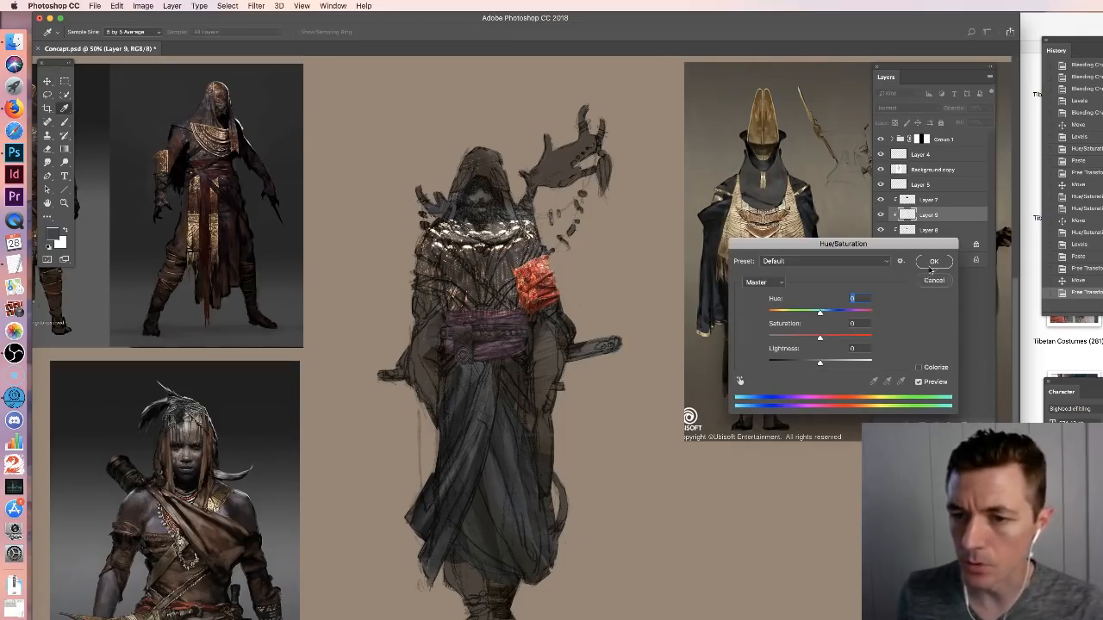
click(932, 281)
Check the purple sash with Layer 8 hidden and shown, and try the Overlay and Soft Light blend modes on it
click(916, 231)
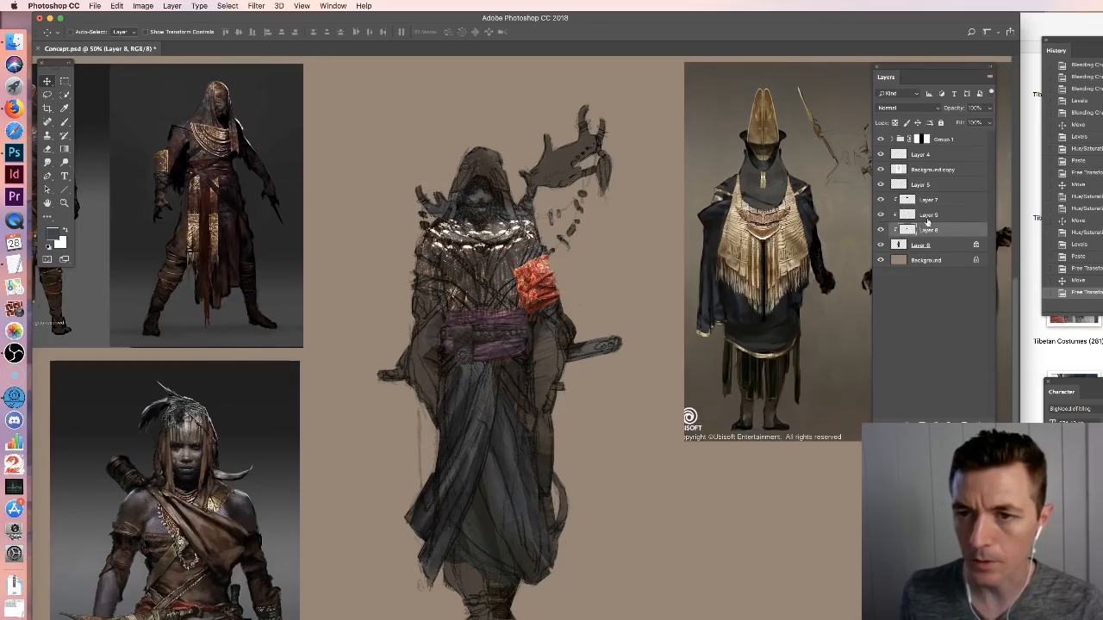
click(880, 230)
click(880, 230)
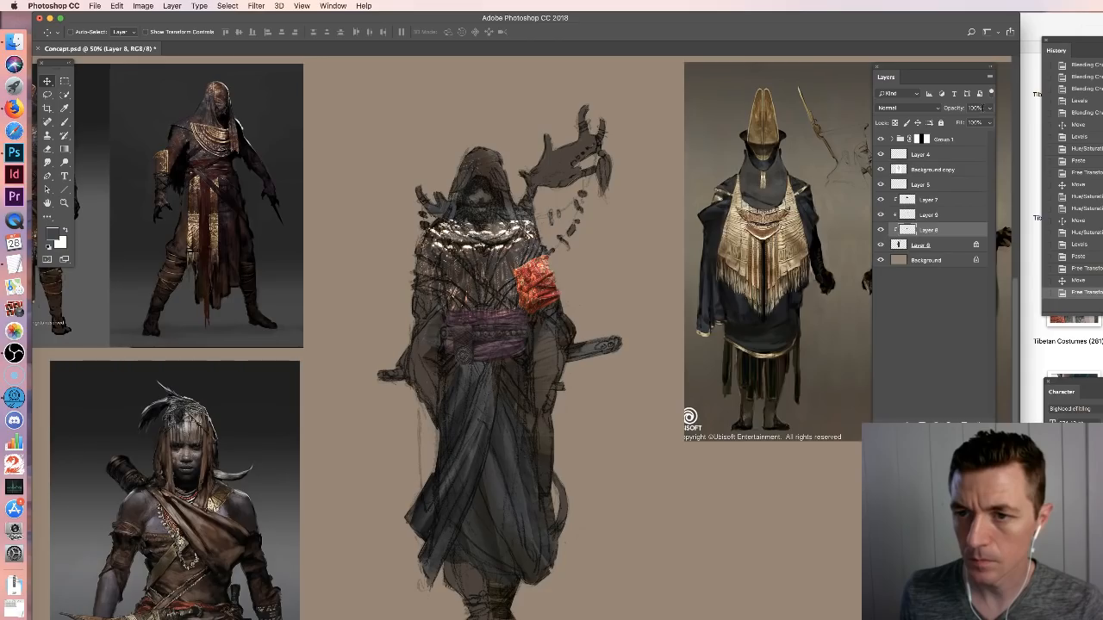
click(907, 108)
click(901, 104)
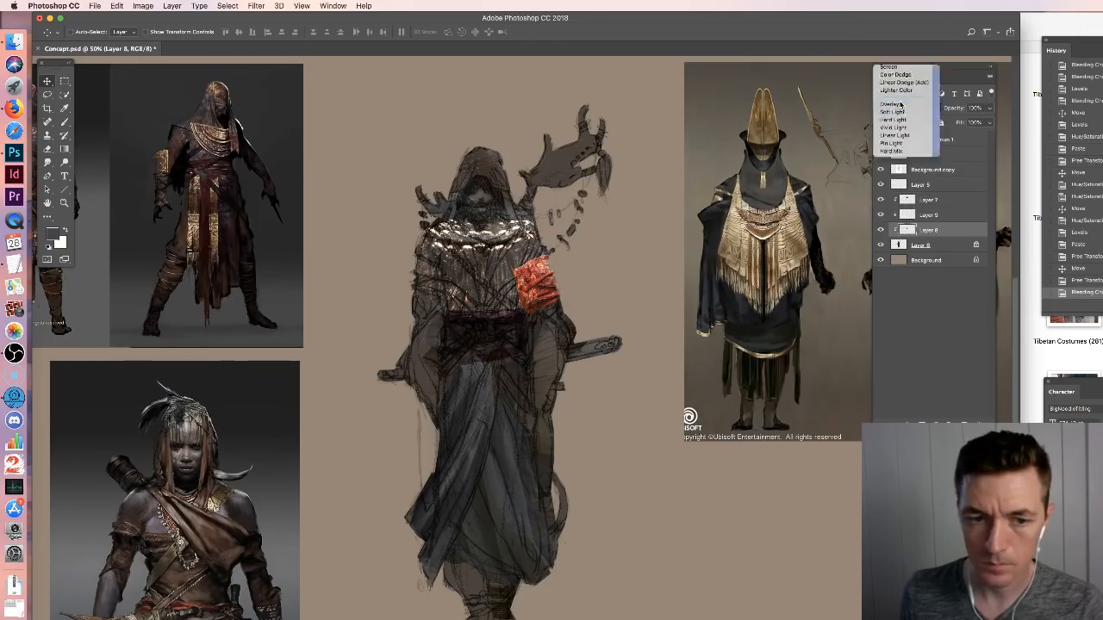
click(902, 106)
click(901, 115)
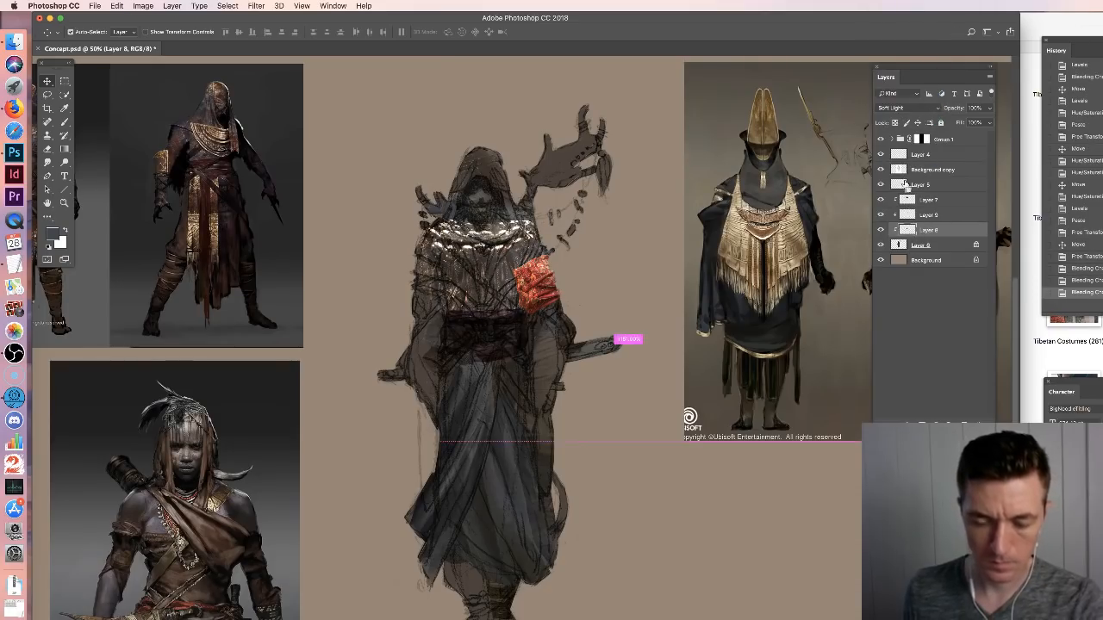
Try Hue/Saturation on the sash with saturation +41 and lightness +44, cancel it, and return Layer 8 to Normal blending
key(super+u)
drag(826, 361, 843, 361)
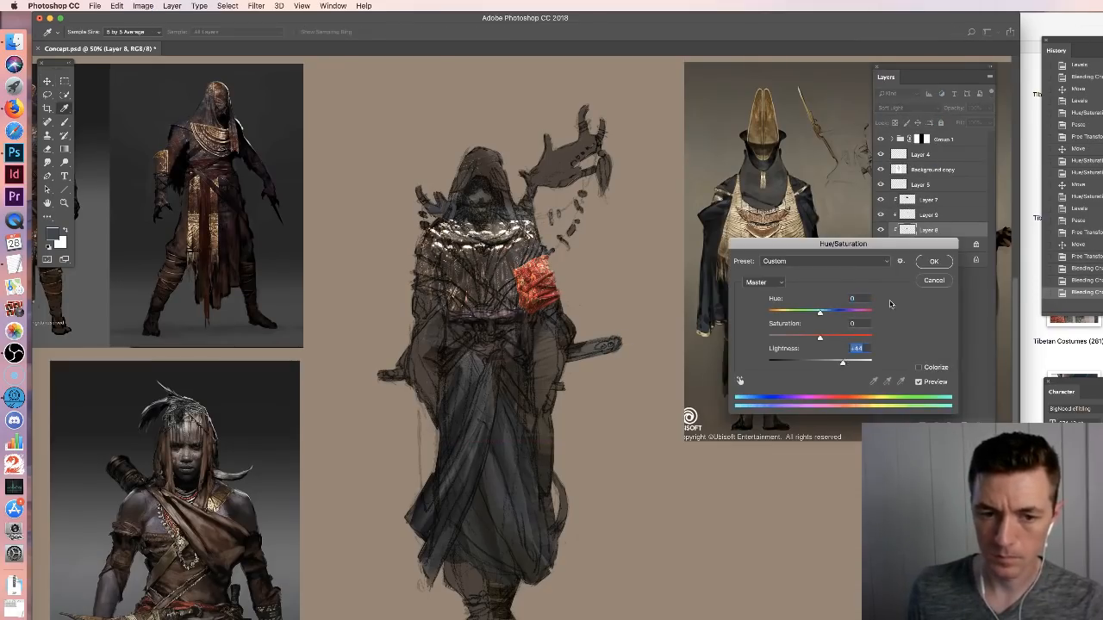
click(841, 338)
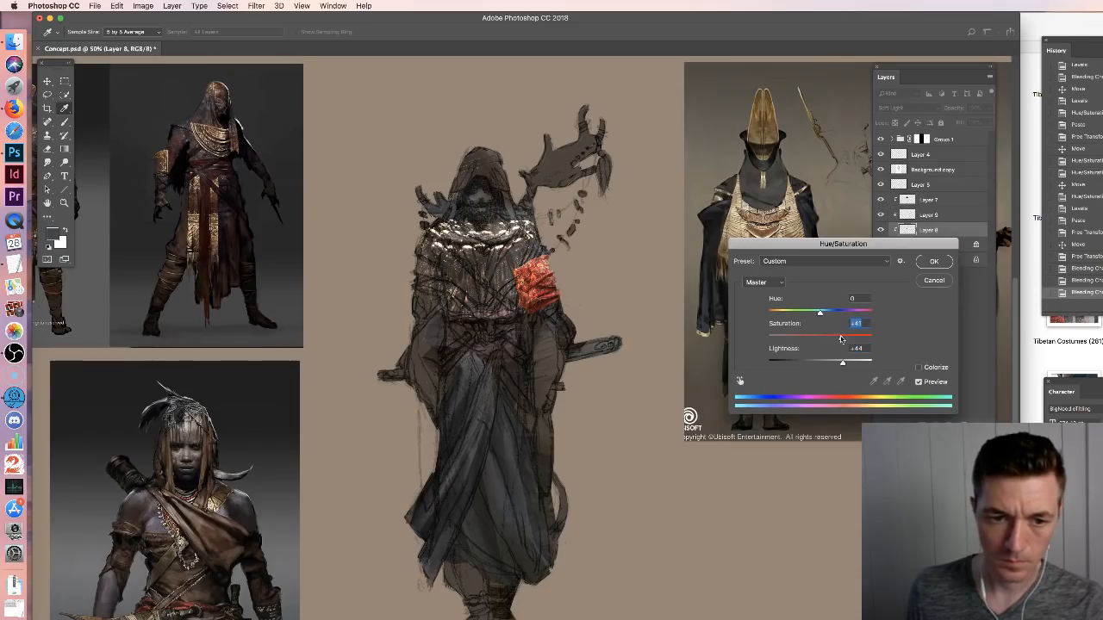
click(931, 283)
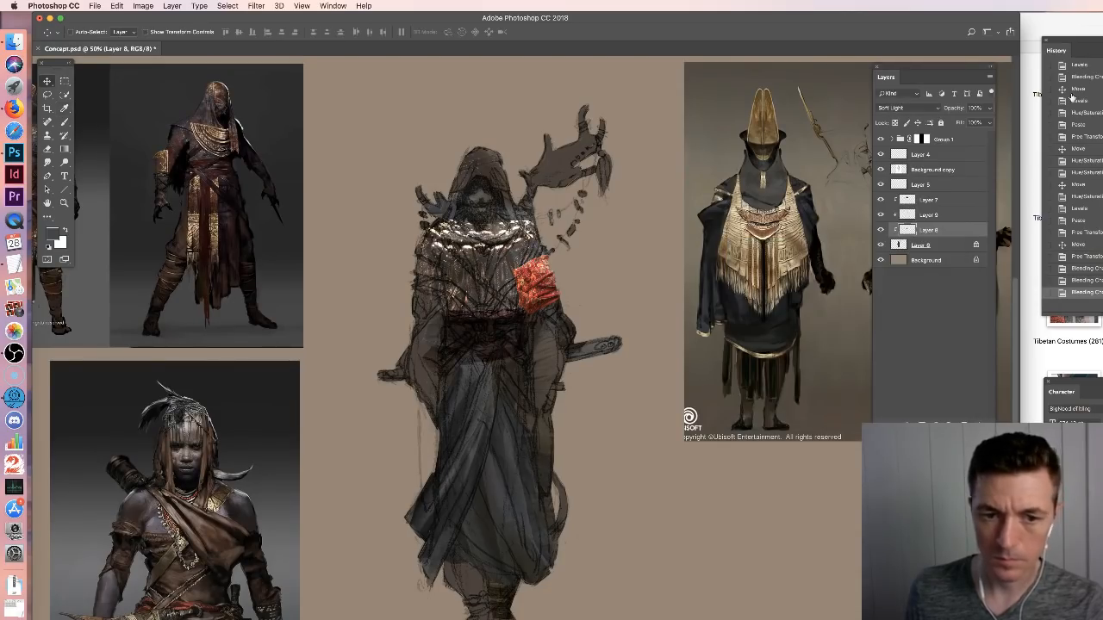
click(917, 107)
Lower the sash layer's opacity to 80% and adjust its contrast using Levels inputs of 10 and 217
click(950, 109)
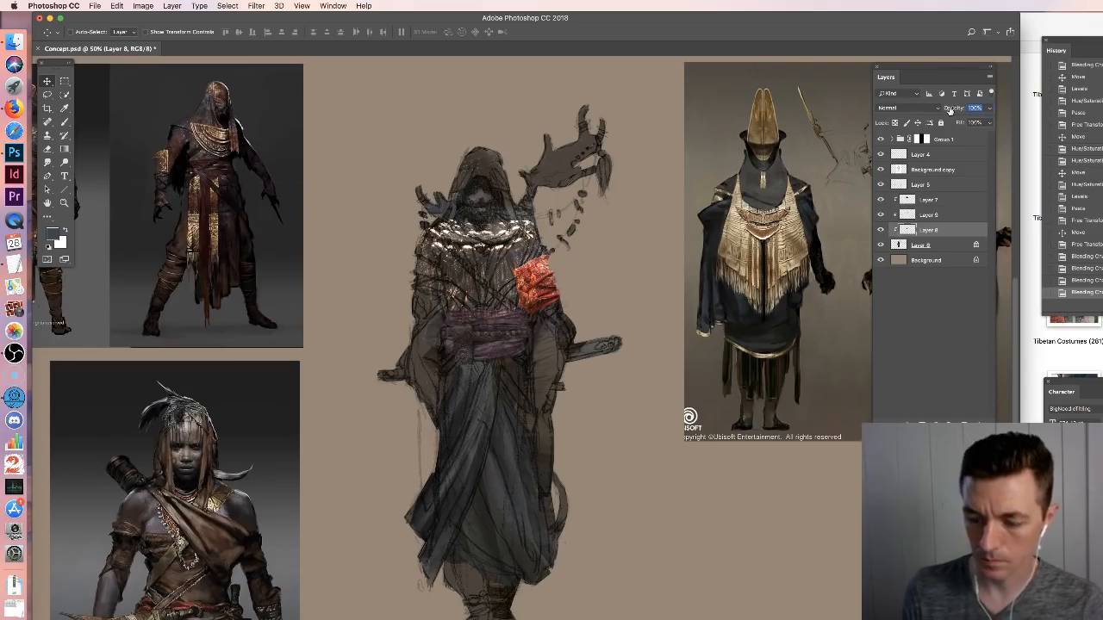
text(80)
key(Return)
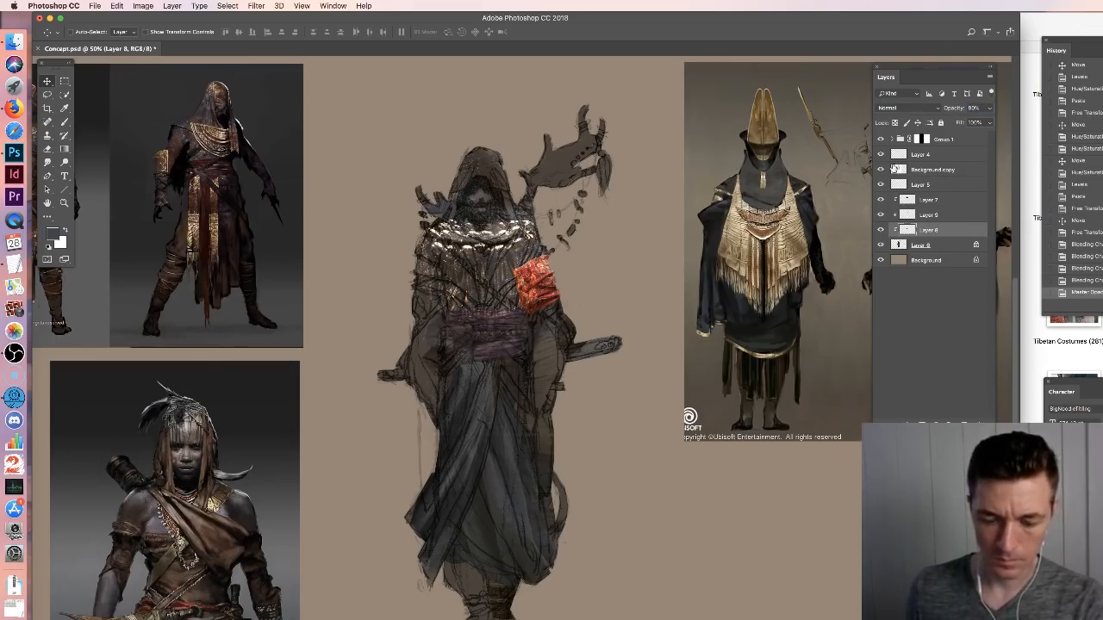
key(ctrl+l)
drag(863, 222, 844, 224)
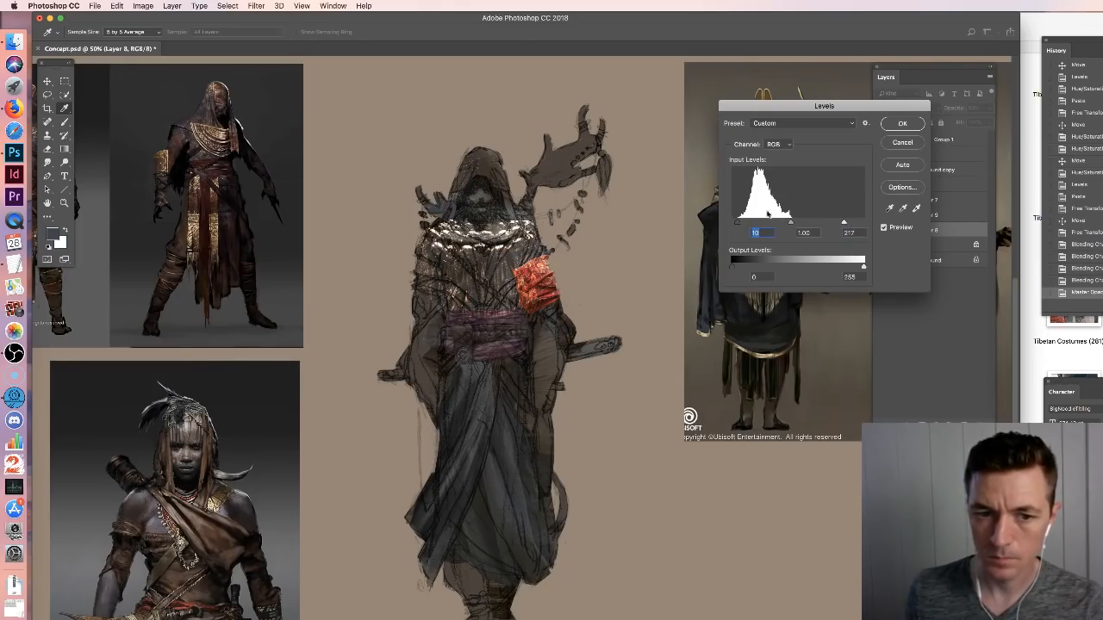
click(905, 125)
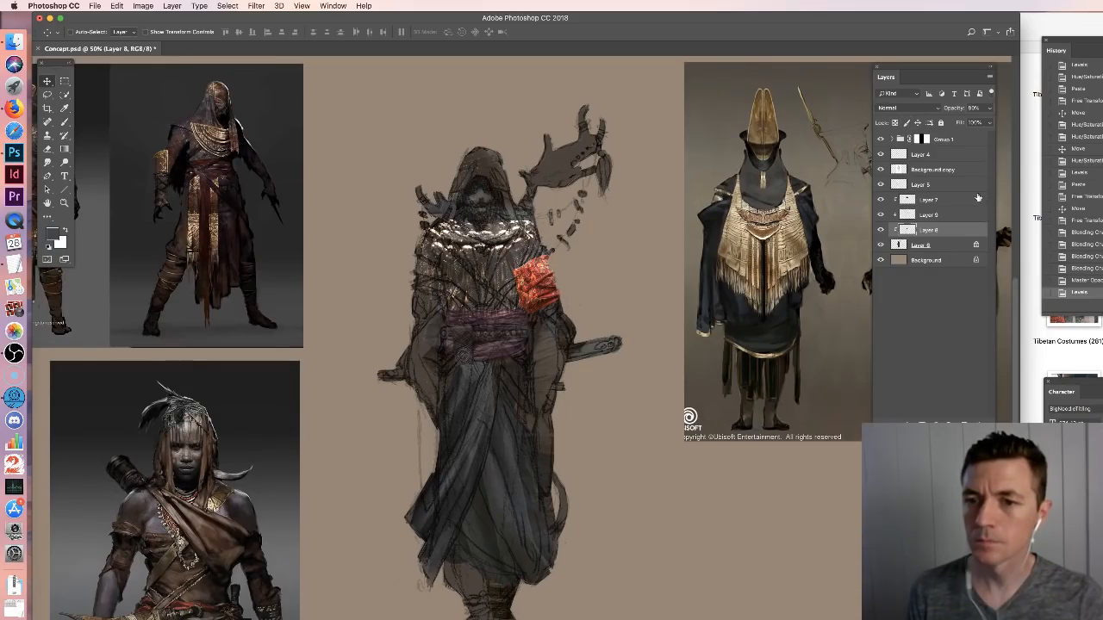
Recolour the embroidered cloth on Layer 9 to muted purple with Hue/Saturation, using hue -26, saturation -71 and lightness -27
click(948, 214)
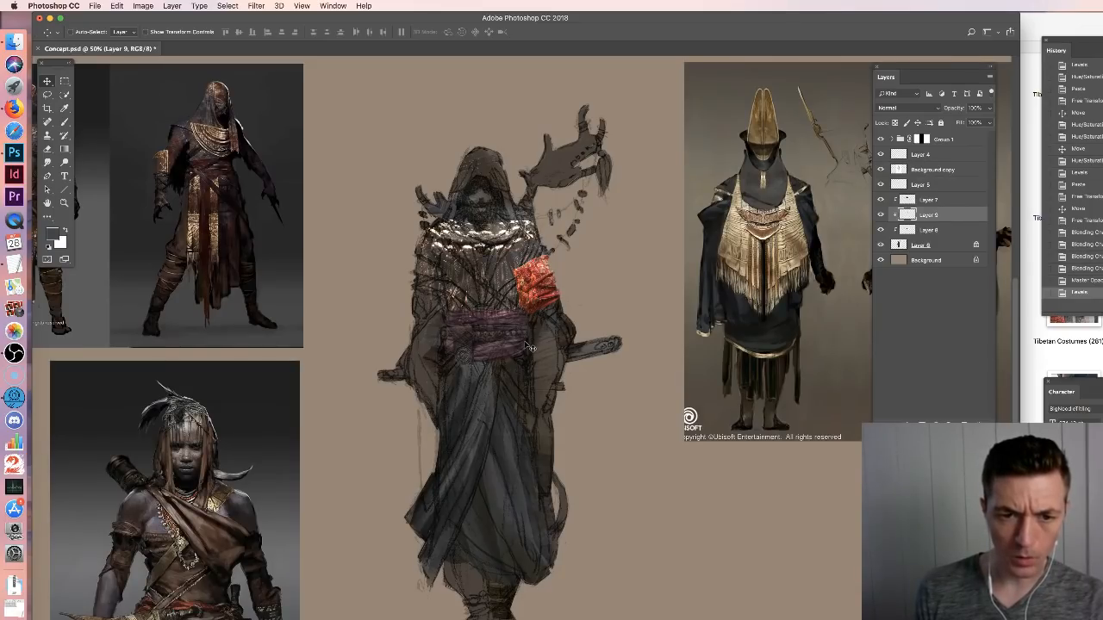
key(super+u)
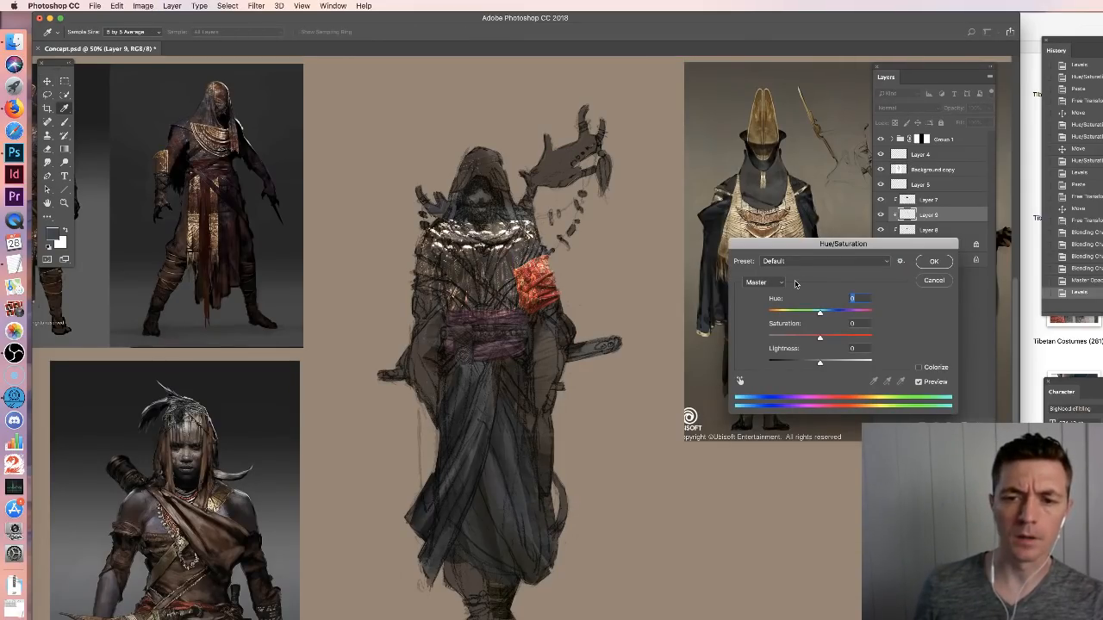
drag(820, 312, 830, 314)
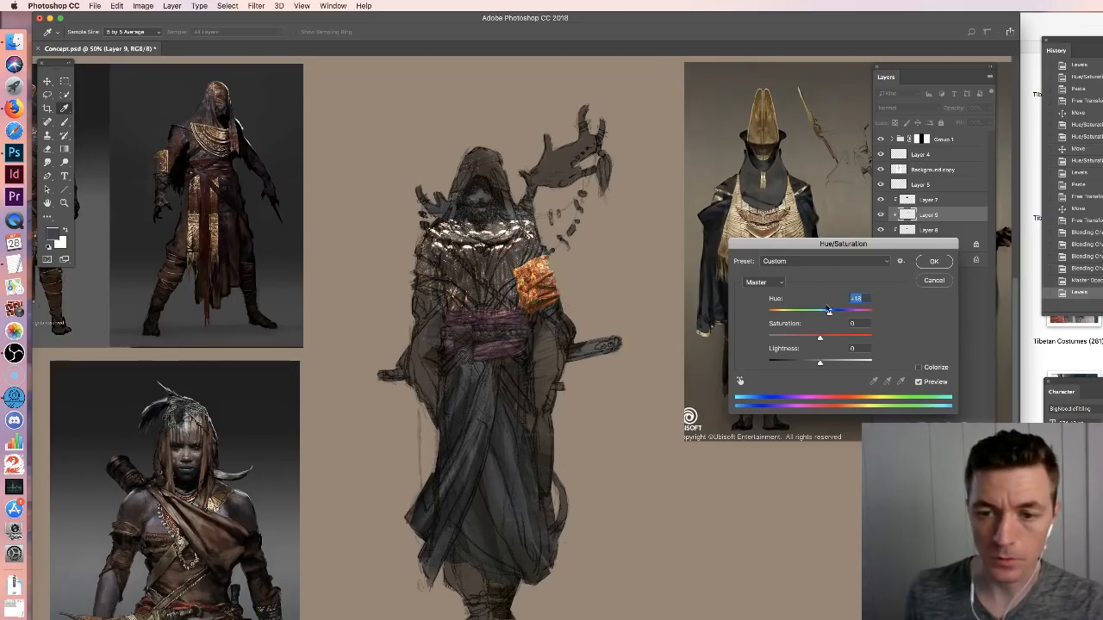
drag(810, 314, 800, 338)
click(806, 363)
drag(789, 336, 787, 337)
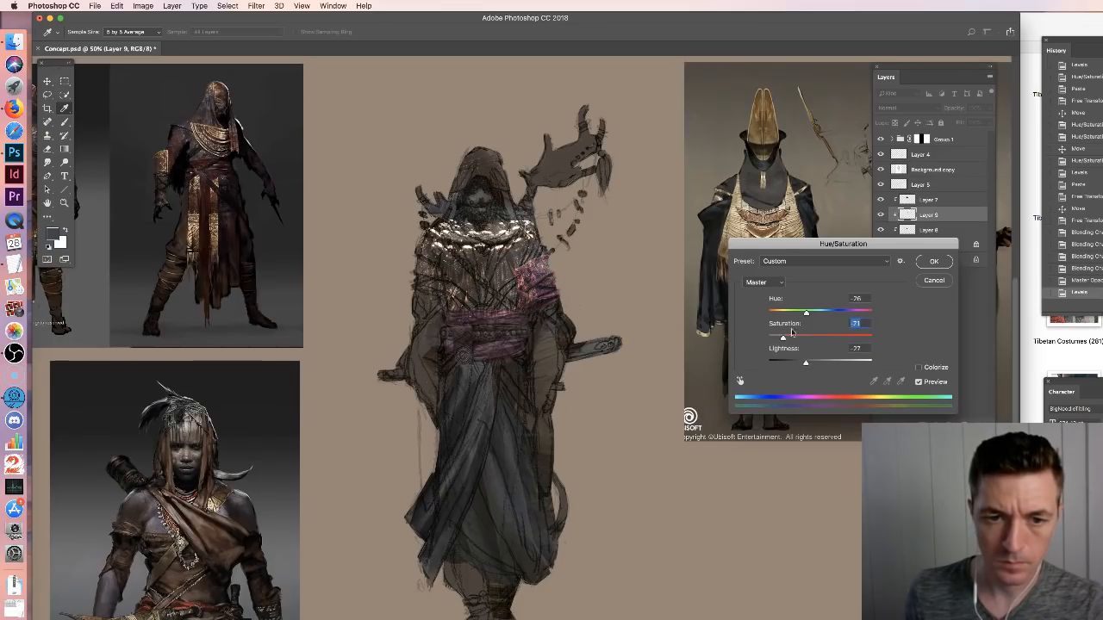
click(943, 261)
key(v)
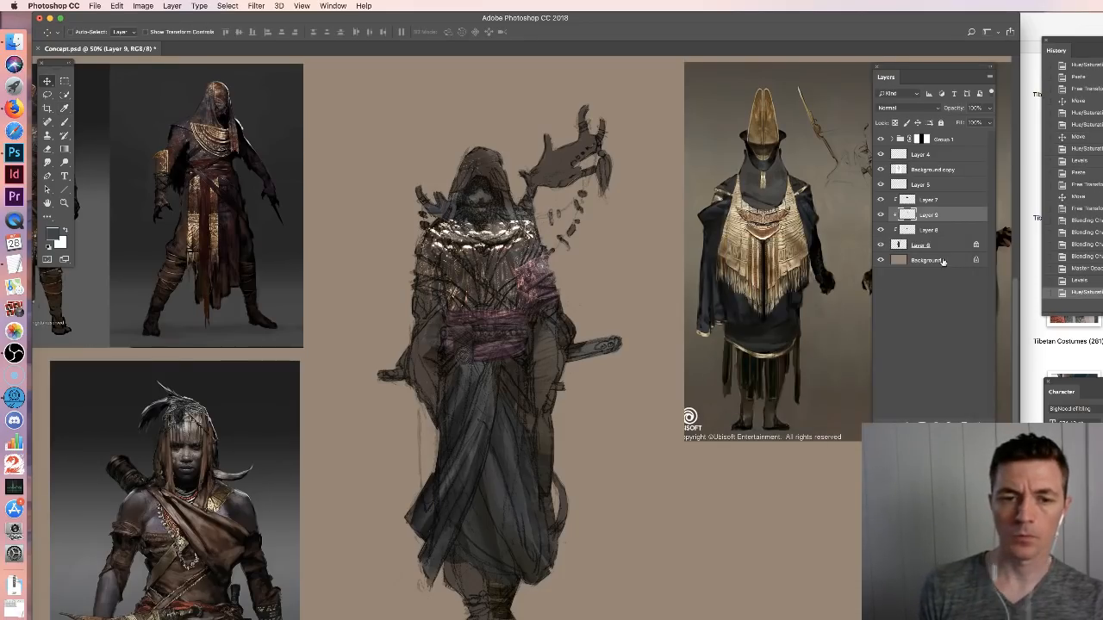
Duplicate the embroidered cloth layer, flip the copy horizontally, move it onto the opposite upper arm, and keep it beneath Layer 7
key(super+j)
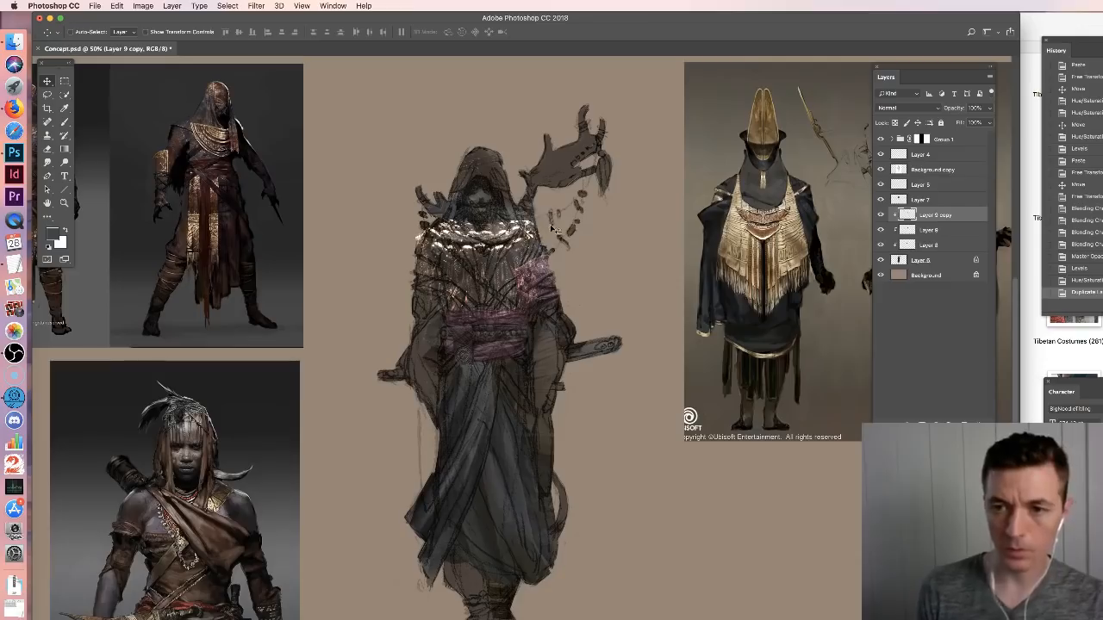
click(119, 7)
mouse_move(198, 237)
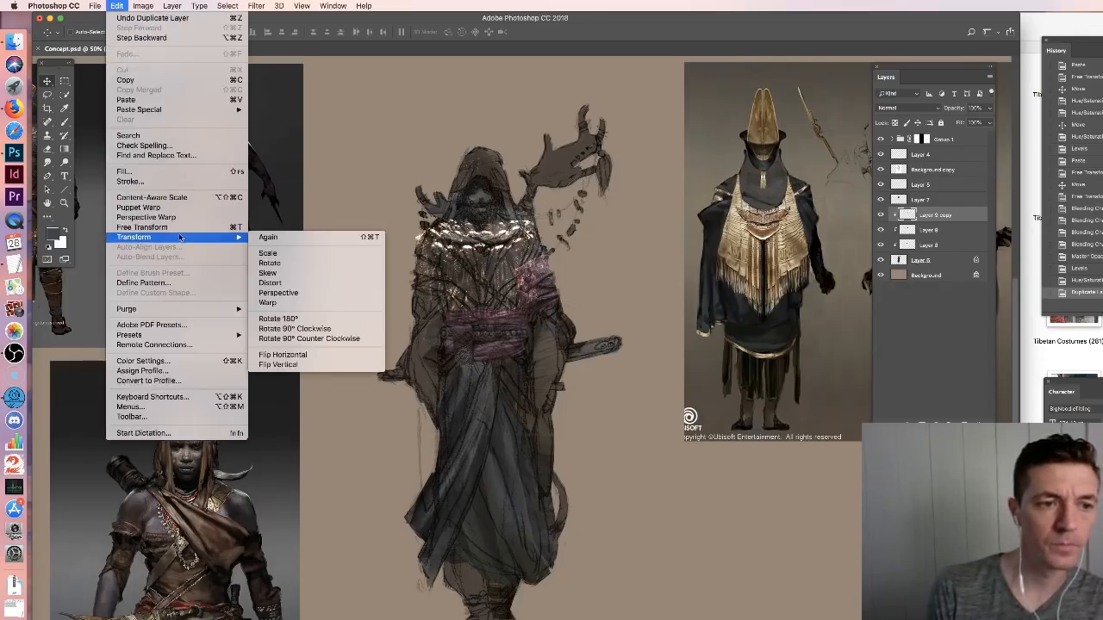
click(309, 356)
drag(535, 286, 431, 283)
drag(922, 200, 927, 224)
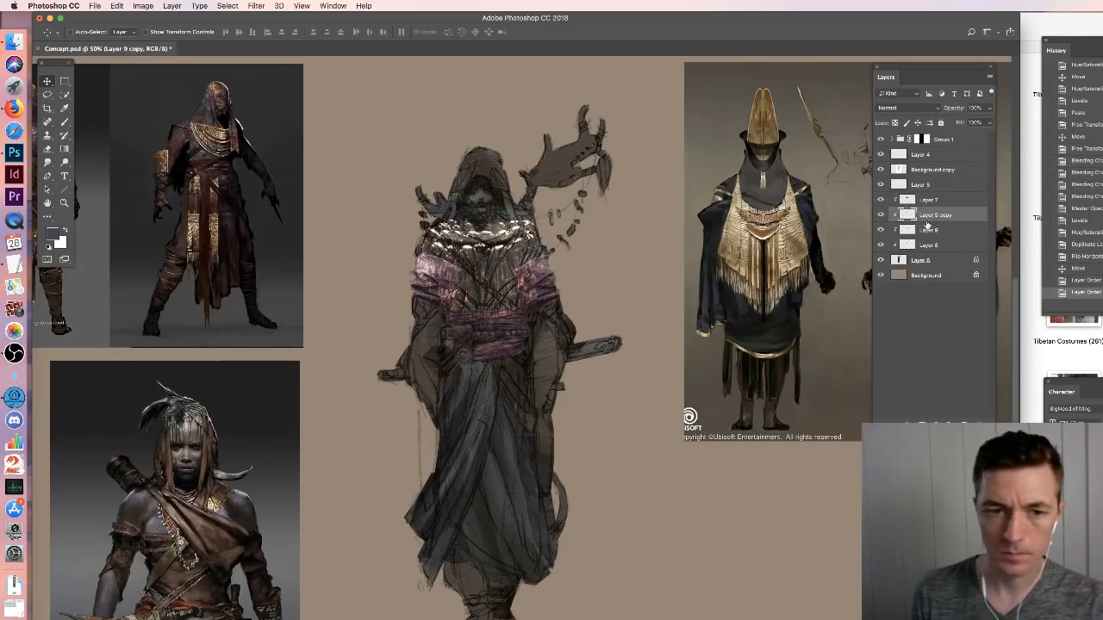
Compare the figure with the mirrored cloth hidden and shown, and merge Layer 9 down into the sash's Layer 8
click(901, 200)
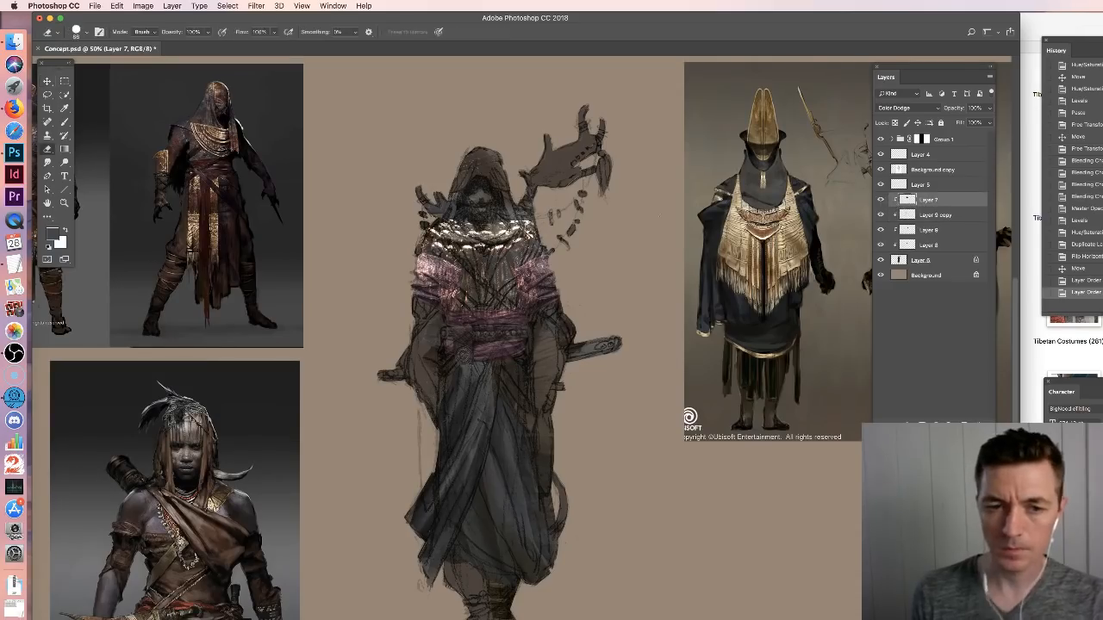
key(e)
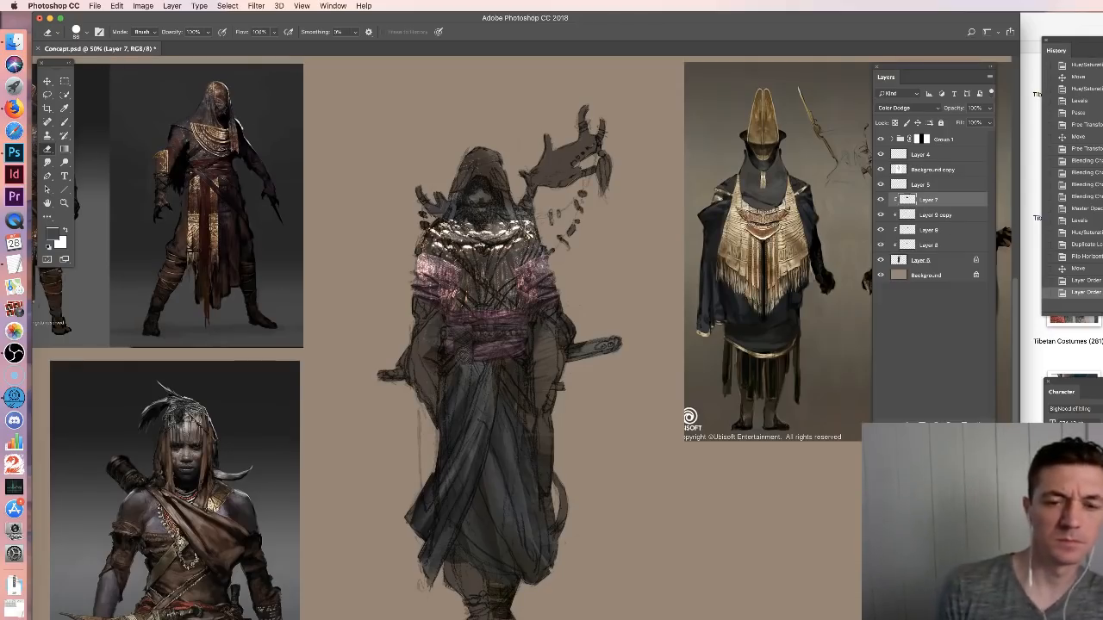
click(881, 215)
click(880, 214)
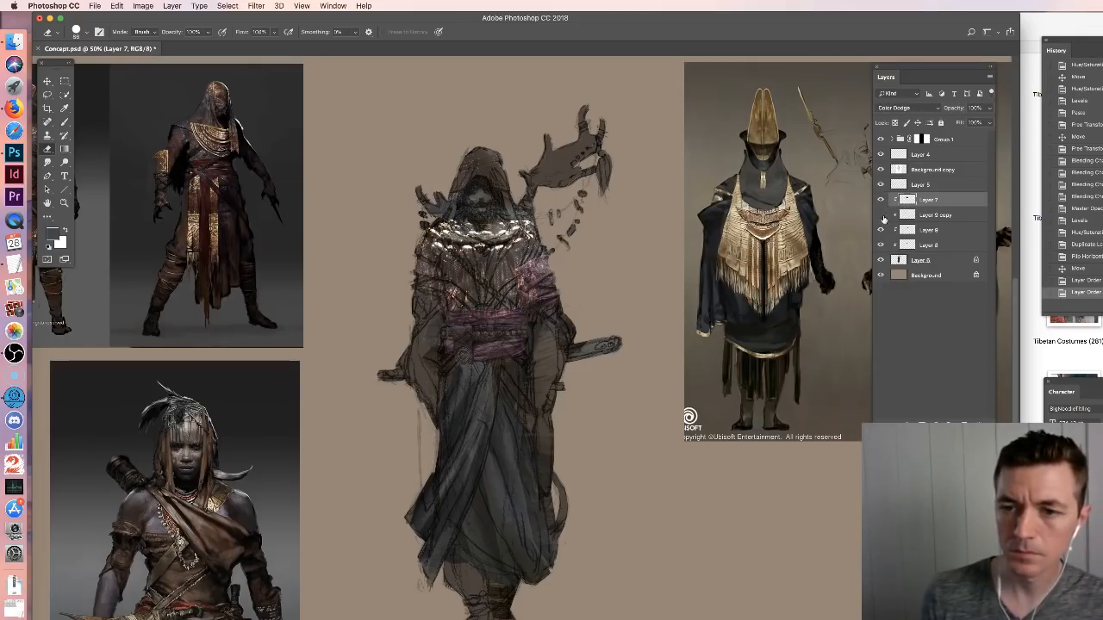
click(922, 229)
key(ctrl+e)
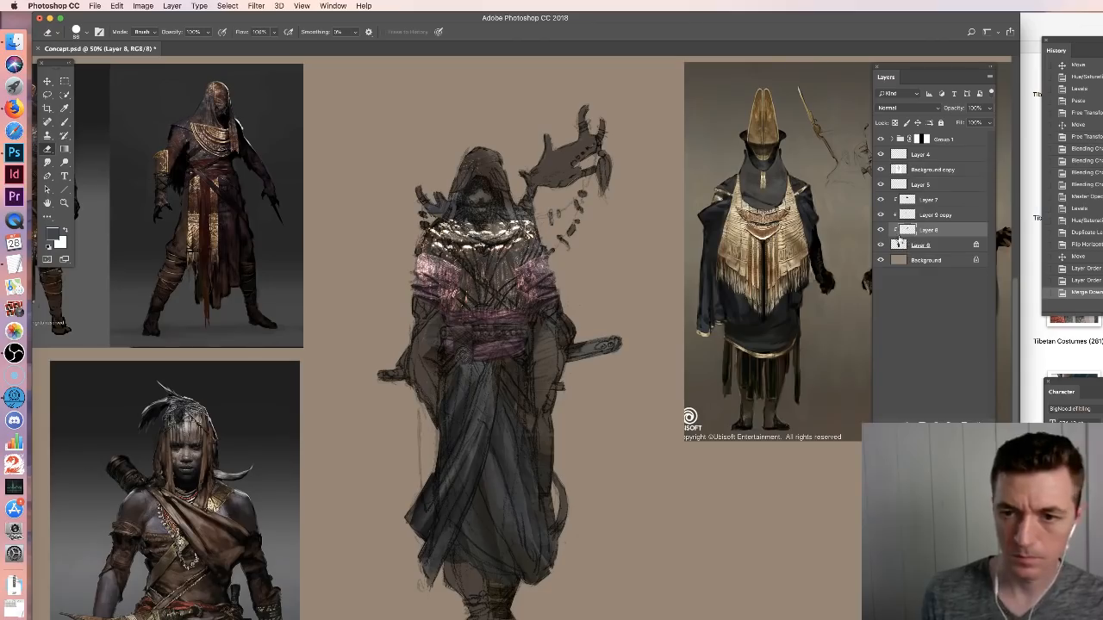
Choose the hard round 19-pixel eraser brush, adjust its size, and begin erasing surplus embroidered cloth at the shoulder on Layer 8
right_click(457, 272)
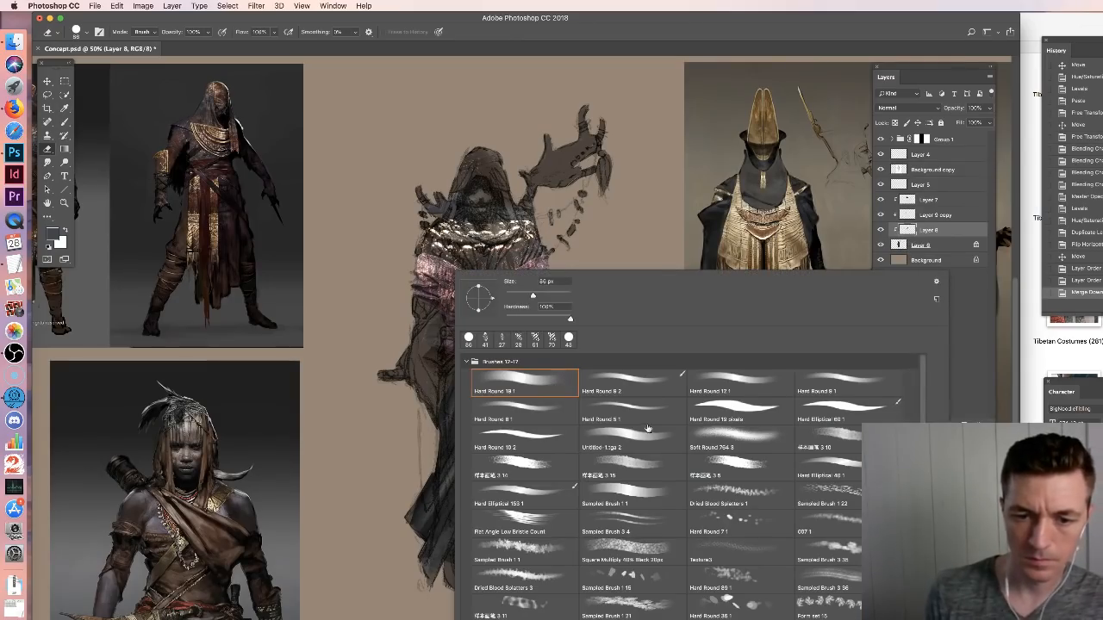
click(739, 409)
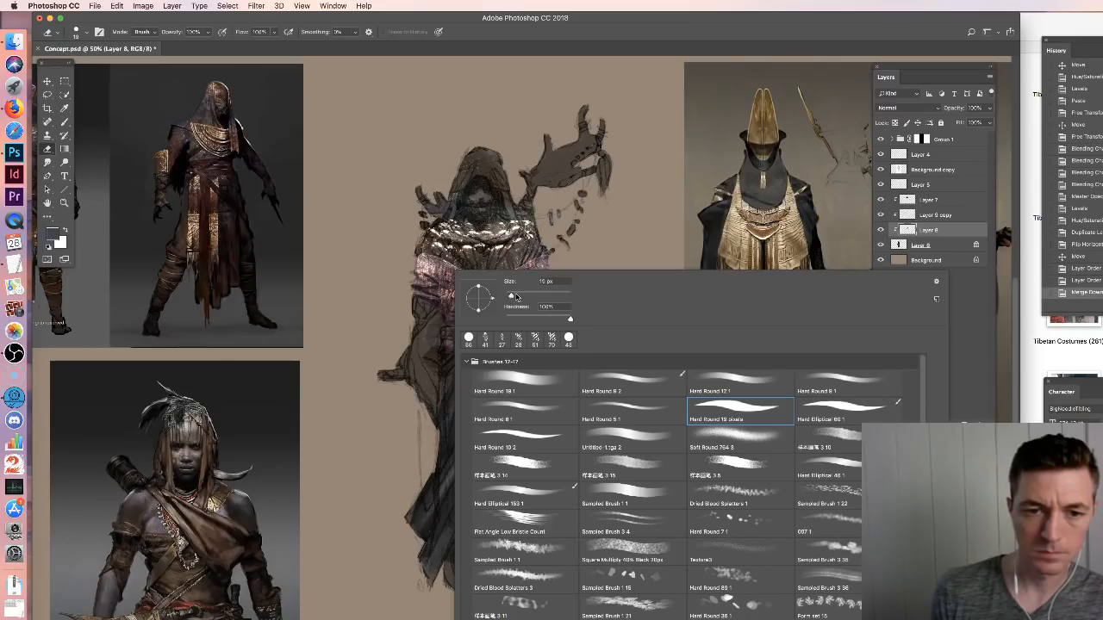
click(516, 296)
click(534, 250)
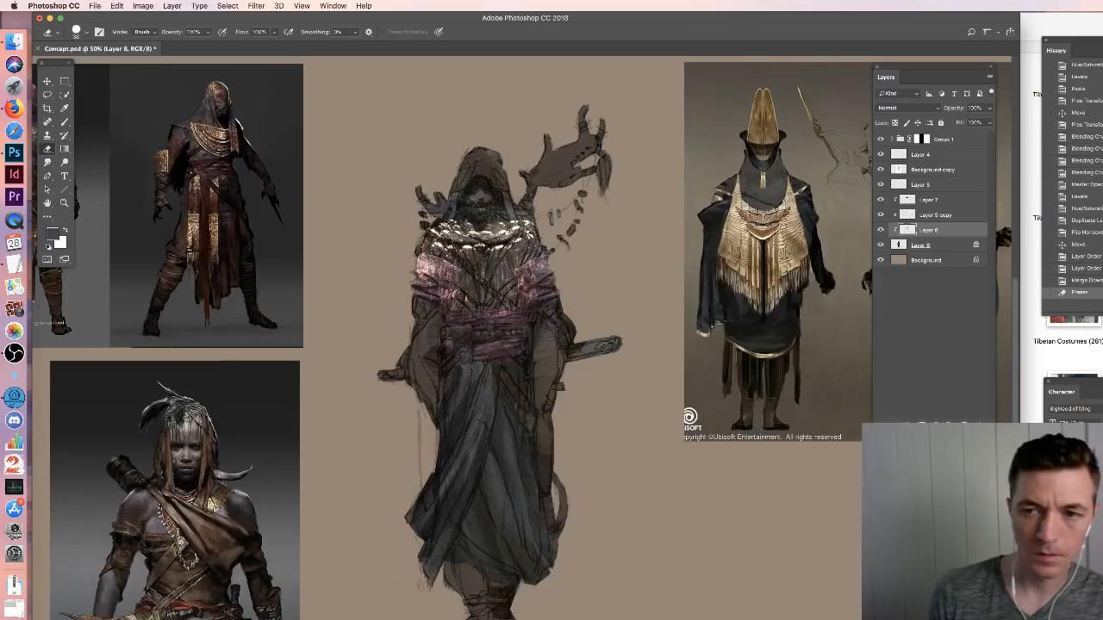
Erase the surplus embroidered cloth from the mirrored shoulder and the adjoining chest area on Layer 9 copy
click(936, 216)
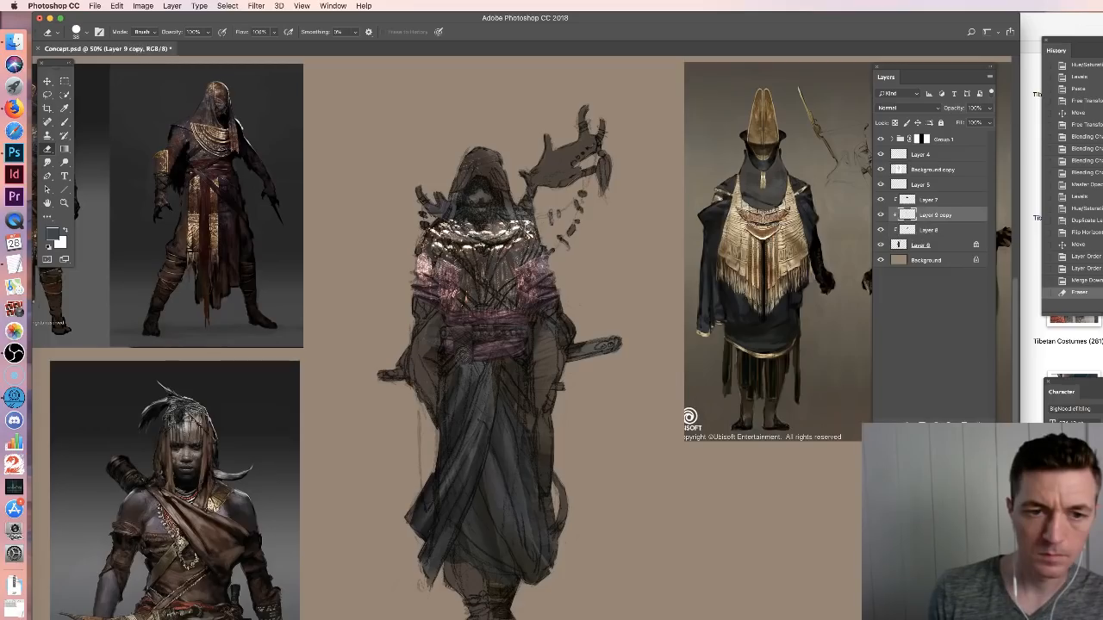
drag(424, 255, 419, 269)
drag(428, 259, 422, 274)
mouse_move(432, 264)
mouse_down()
mouse_move(427, 277)
mouse_move(448, 286)
mouse_up()
mouse_move(452, 269)
mouse_down()
mouse_move(451, 297)
mouse_move(458, 291)
mouse_up()
drag(466, 268, 465, 295)
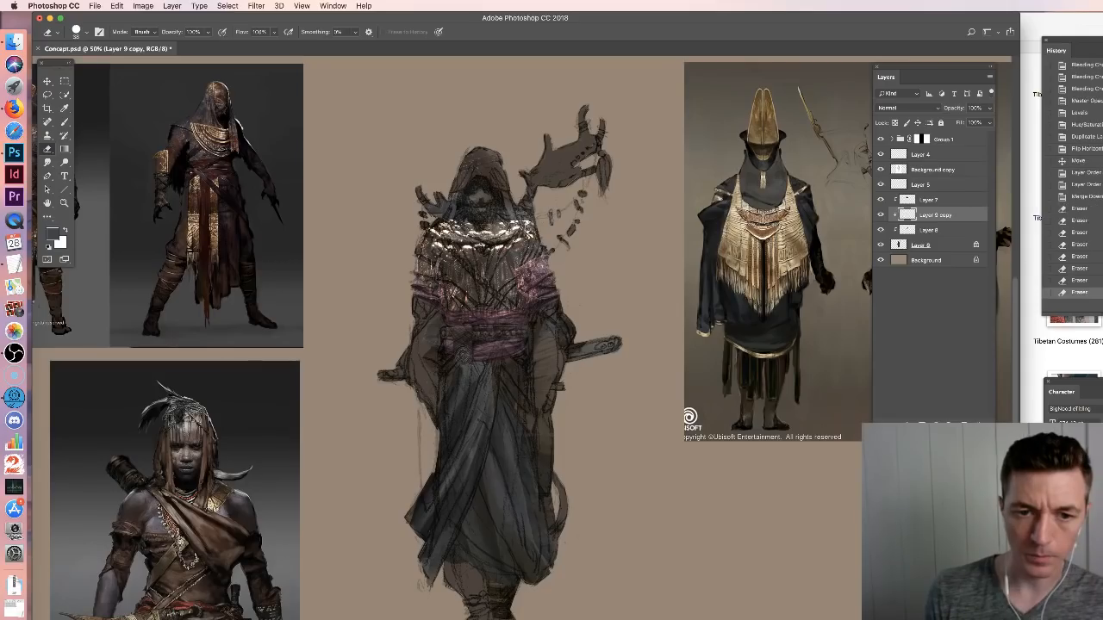
Erase the remaining surplus shoulder cloth on Layer 8 and merge Layer 9 copy into it
key(alt+bracketleft)
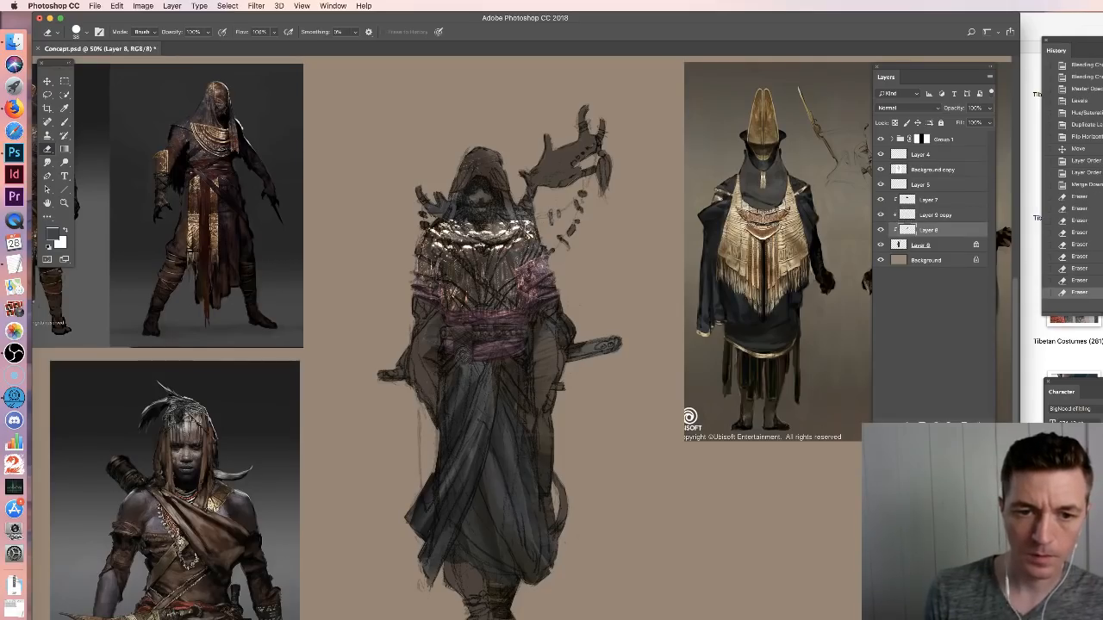
mouse_move(528, 274)
mouse_down()
mouse_move(525, 305)
mouse_move(494, 317)
mouse_up()
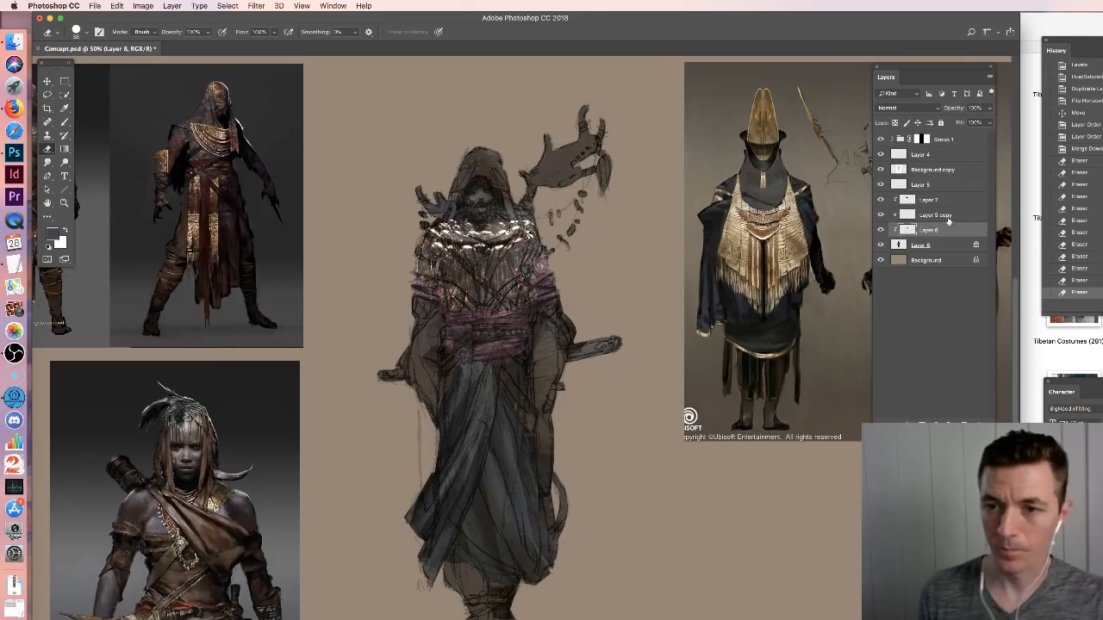
key(super+e)
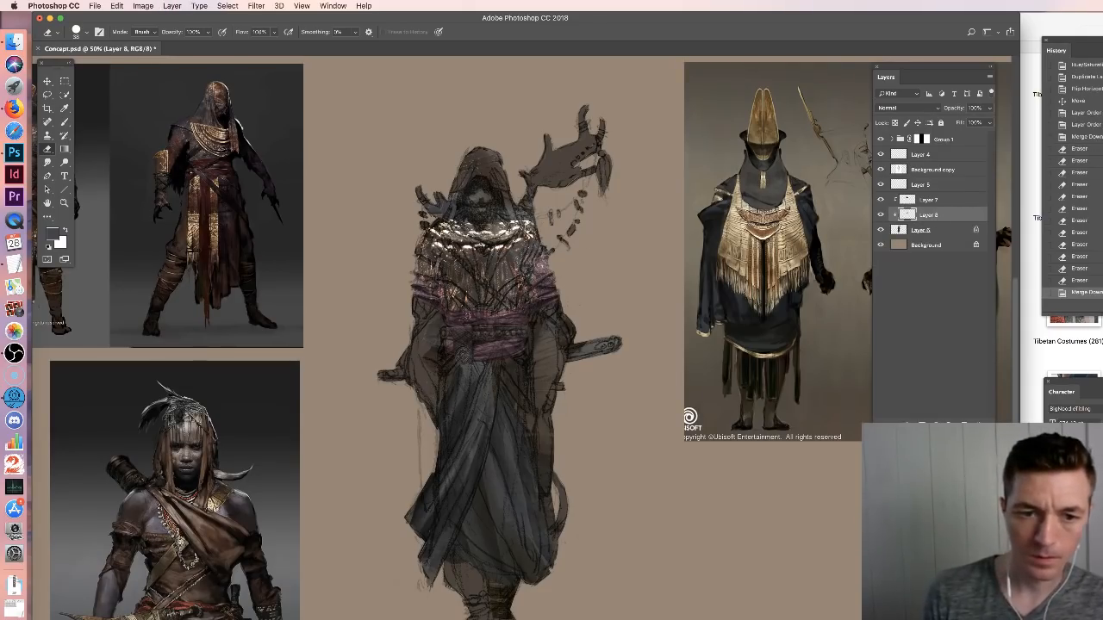
drag(452, 317, 468, 321)
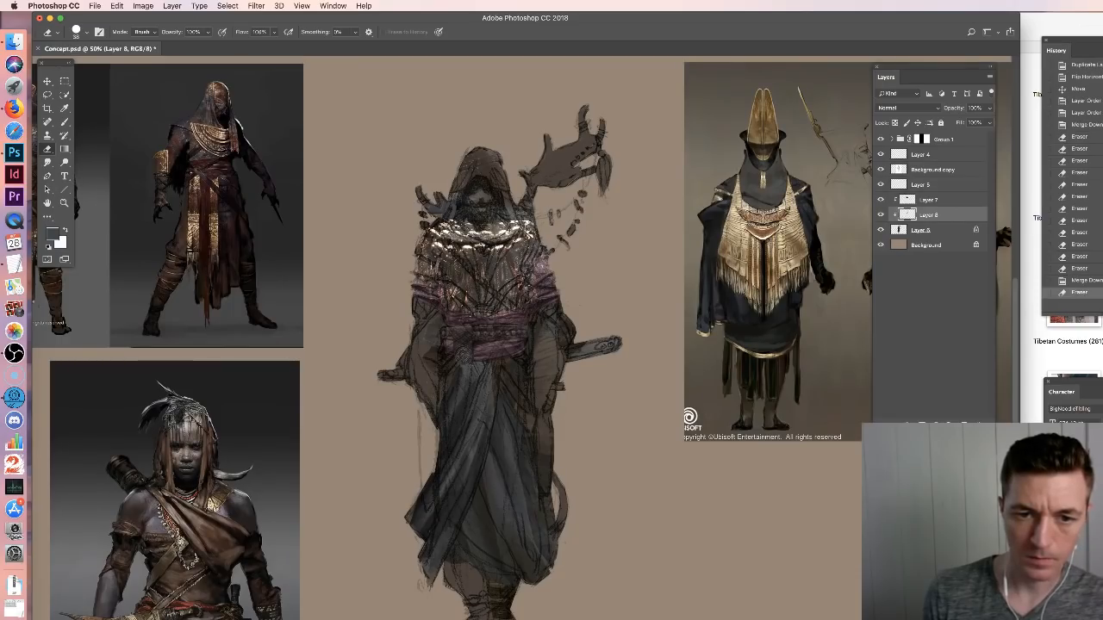
drag(535, 264, 544, 261)
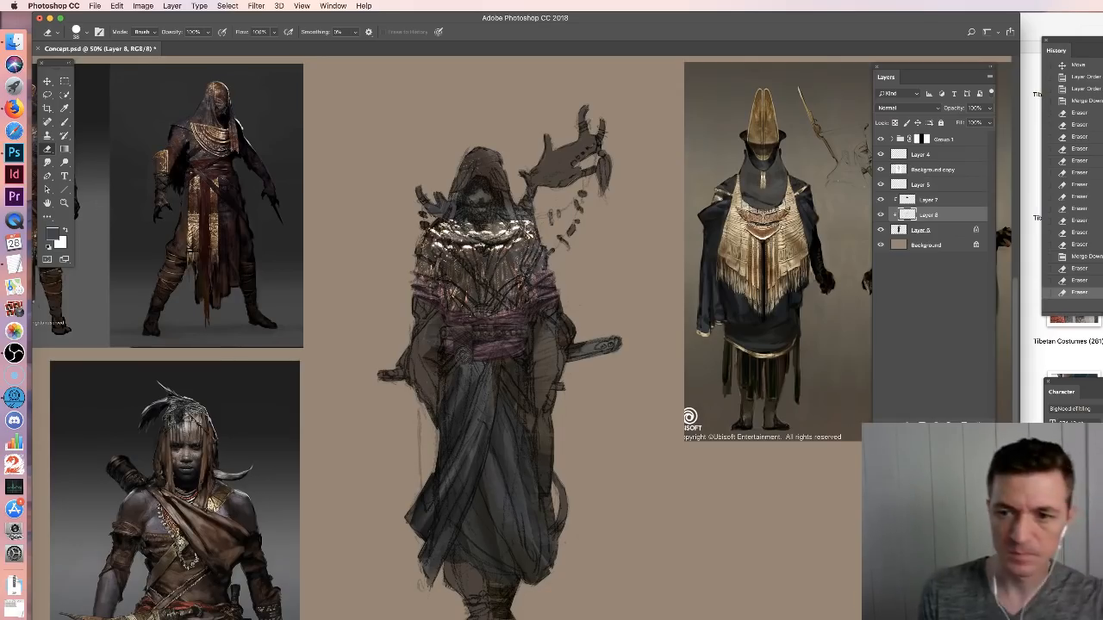
Tint the sleeves on Layer 6 with a Color-mode brush, using the blue-grey sampled from the skirt
click(899, 229)
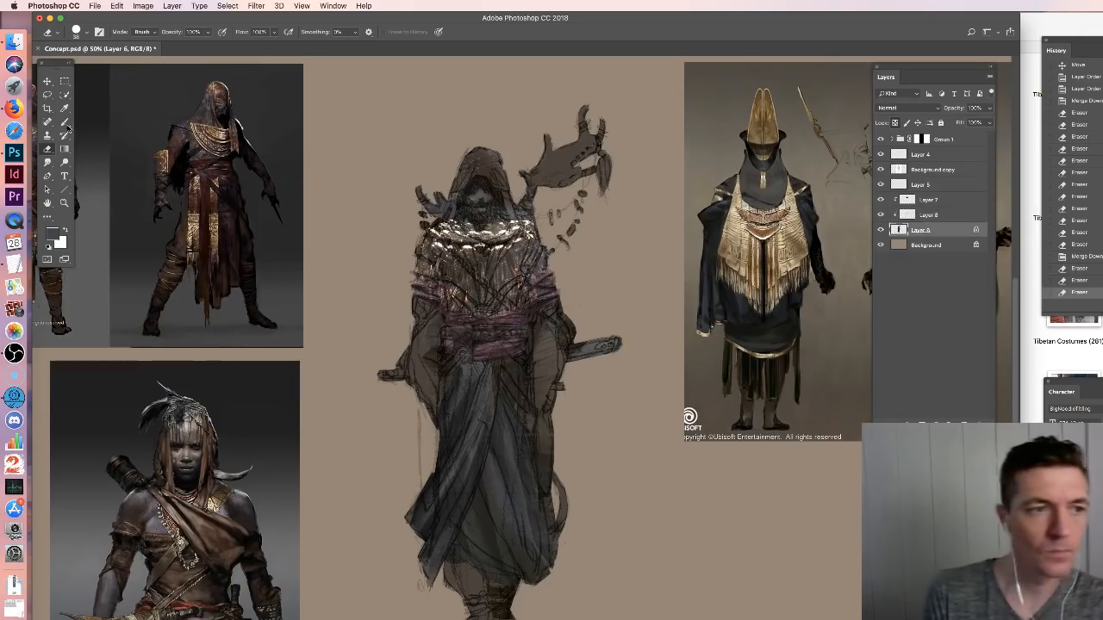
key(b)
click(145, 32)
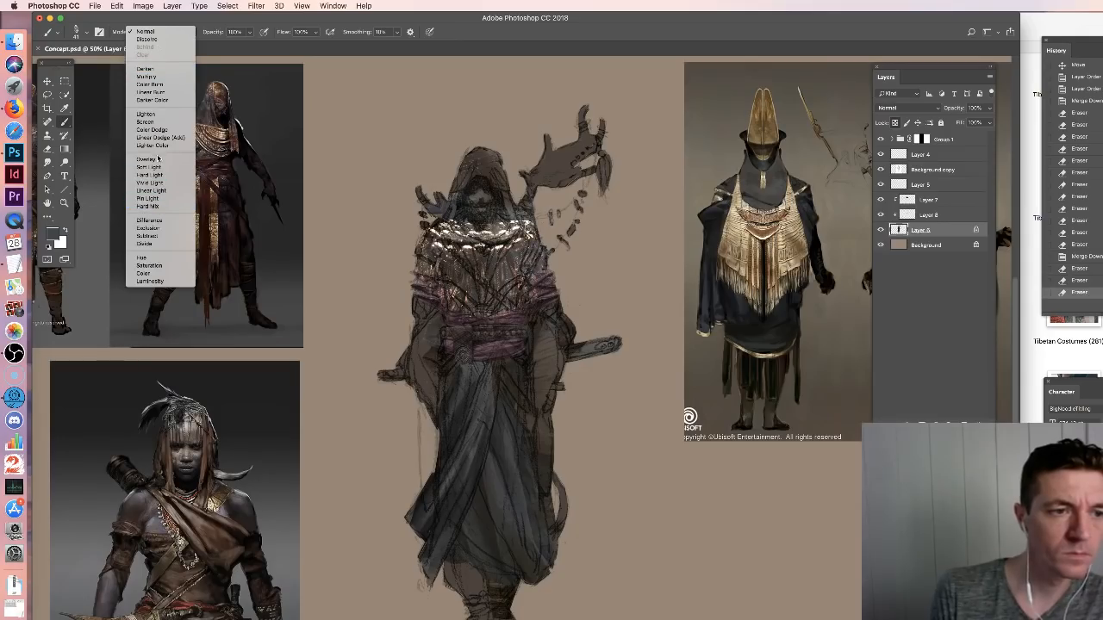
click(145, 274)
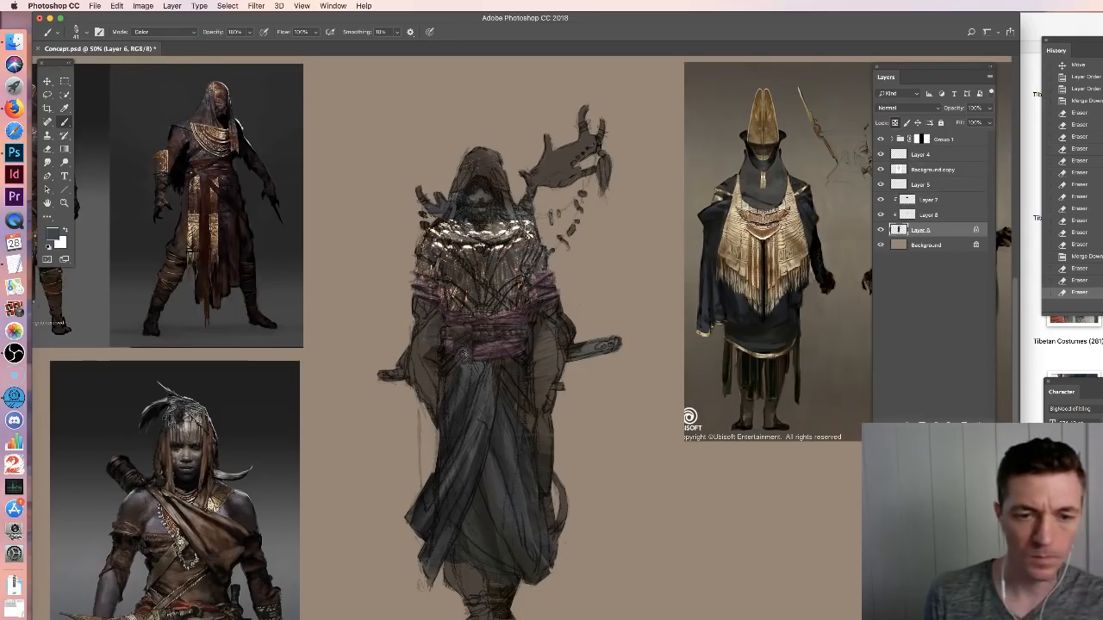
alt+click(496, 489)
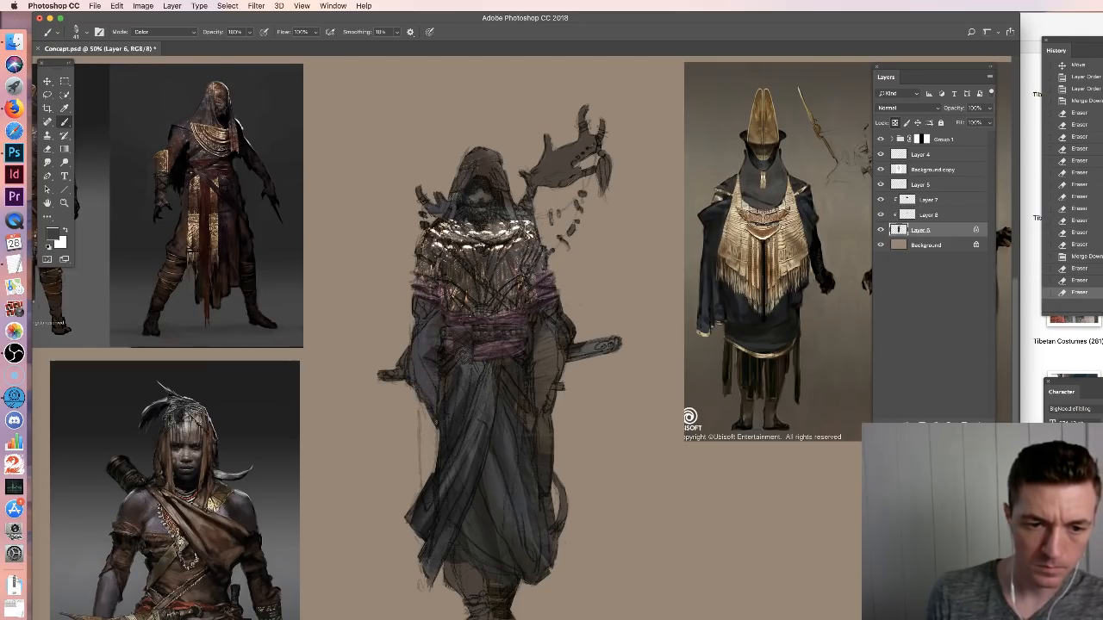
drag(543, 332, 549, 350)
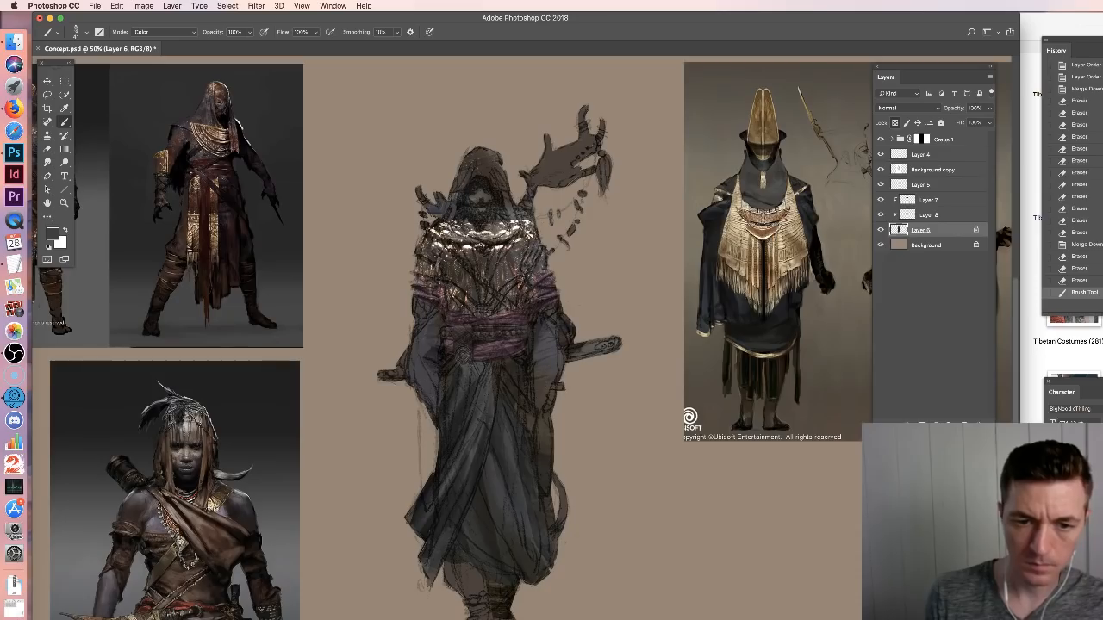
drag(542, 397, 545, 389)
Enlarge the brush to 54 px and tint the robe's sides, lower hem and chest on Layer 6 with sampled grey tones
right_click(544, 395)
click(620, 402)
click(445, 389)
drag(446, 389, 450, 403)
drag(454, 393, 459, 406)
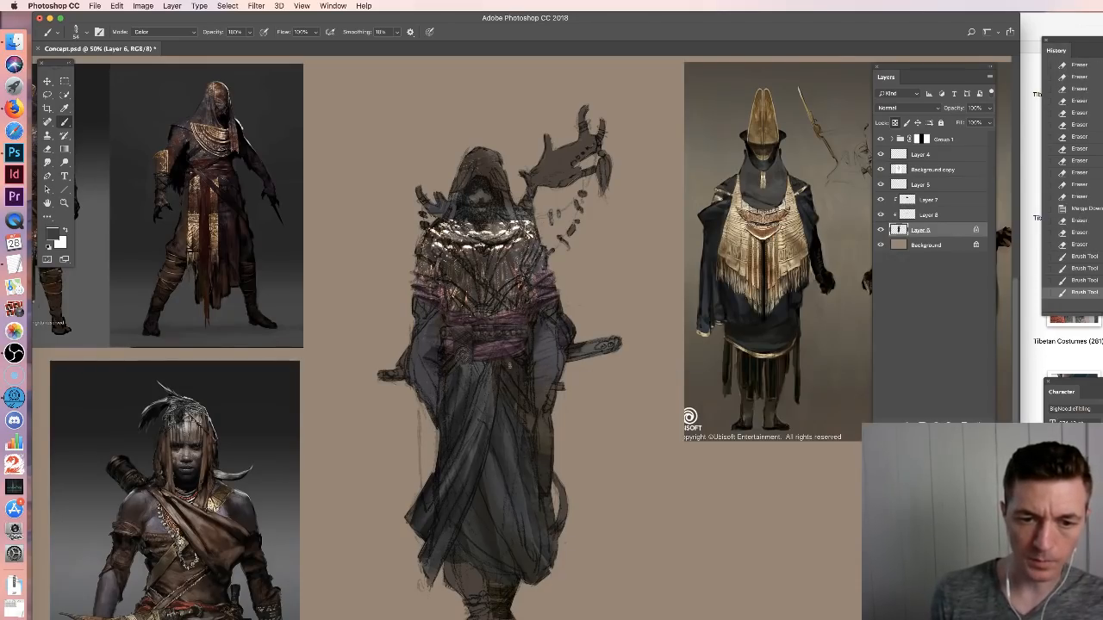
drag(527, 420, 547, 455)
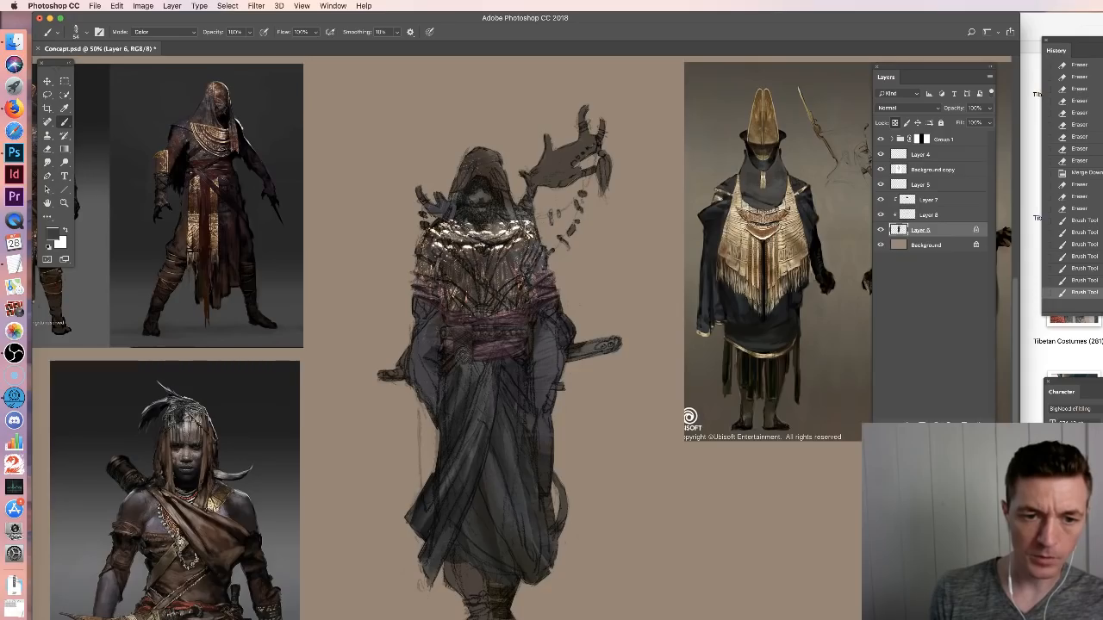
drag(463, 586, 500, 586)
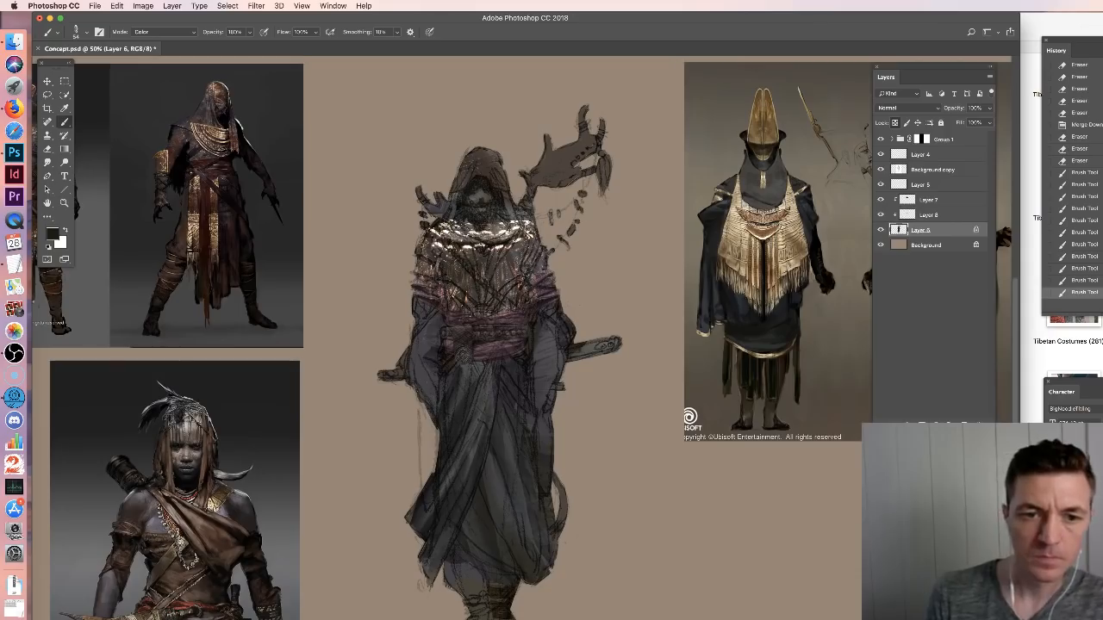
alt+click(522, 371)
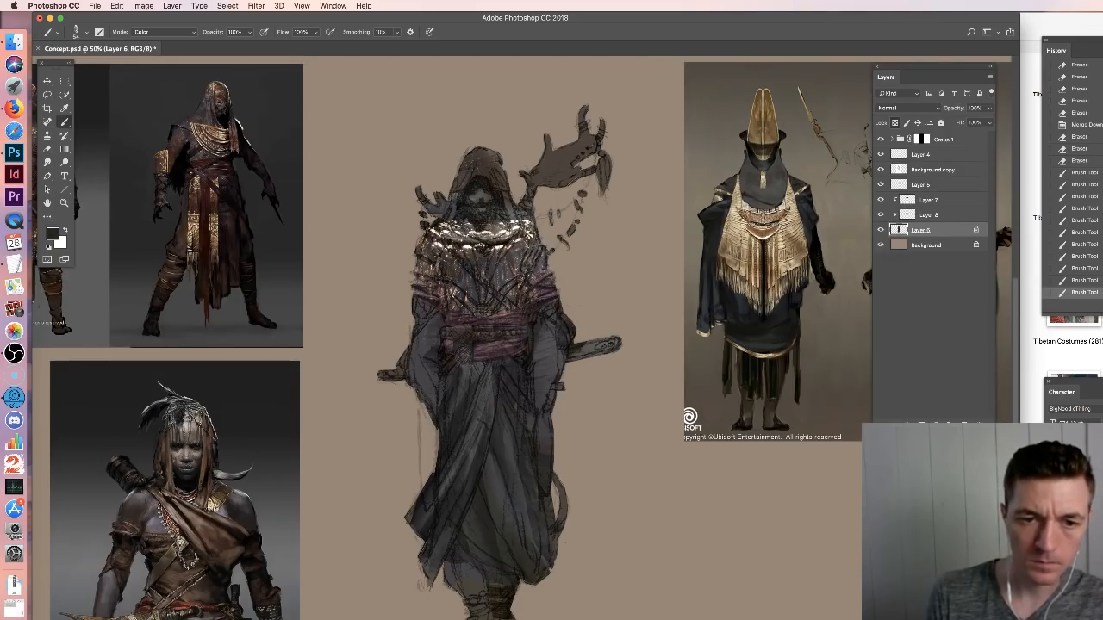
drag(459, 340, 465, 353)
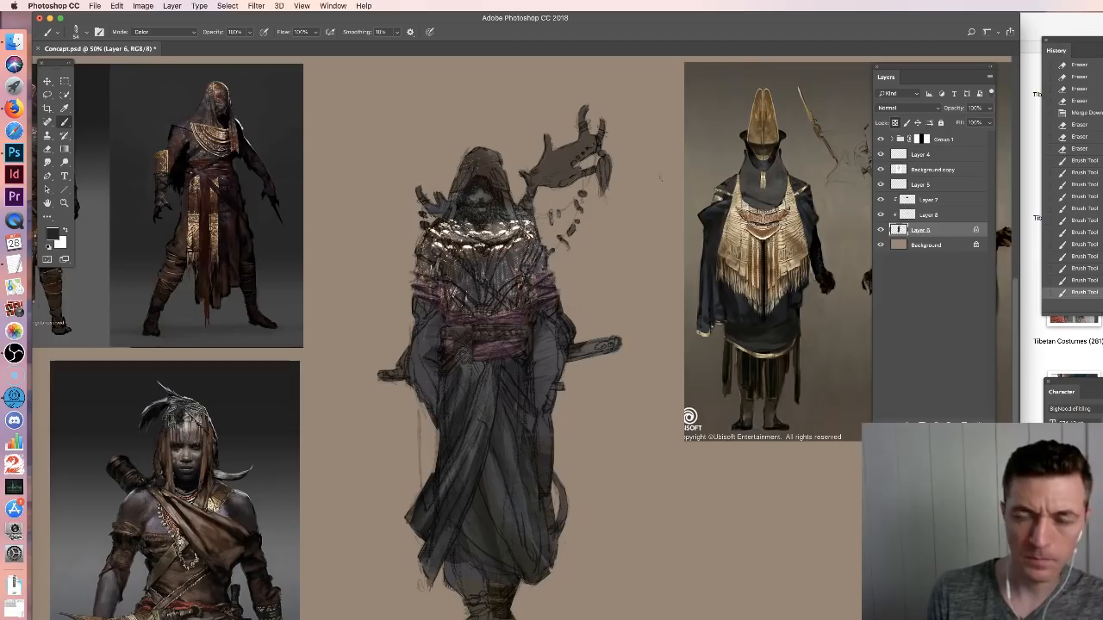
Erase excess necklace texture from the chest on Layer 7, comparing the figure with that layer hidden and shown
click(881, 200)
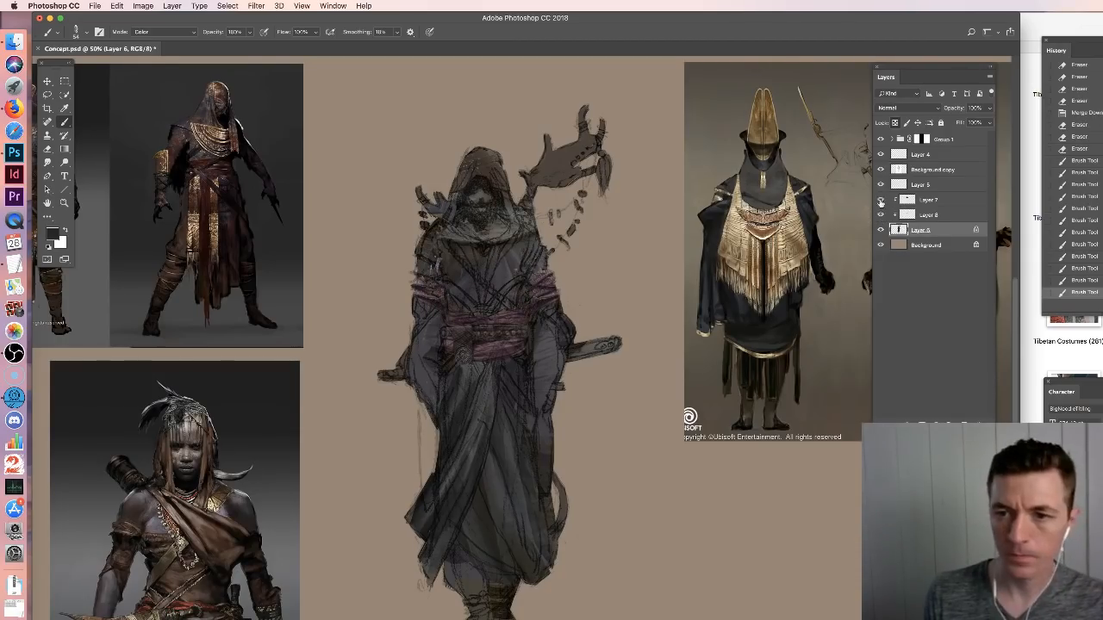
click(881, 201)
click(915, 199)
key(e)
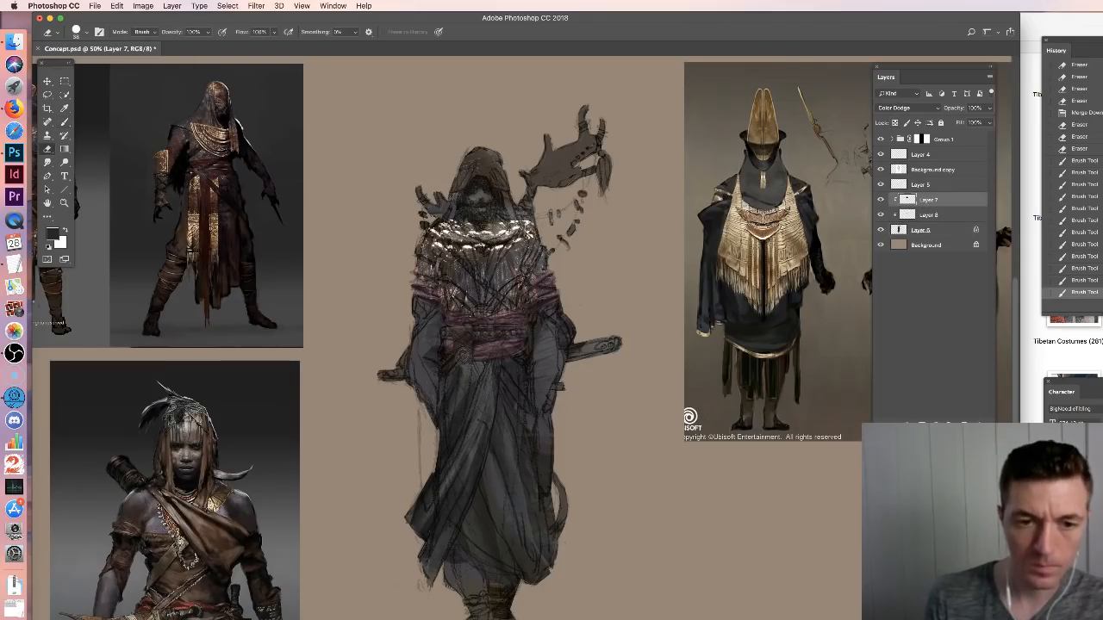
mouse_move(465, 269)
mouse_down()
mouse_move(473, 291)
mouse_move(507, 291)
mouse_up()
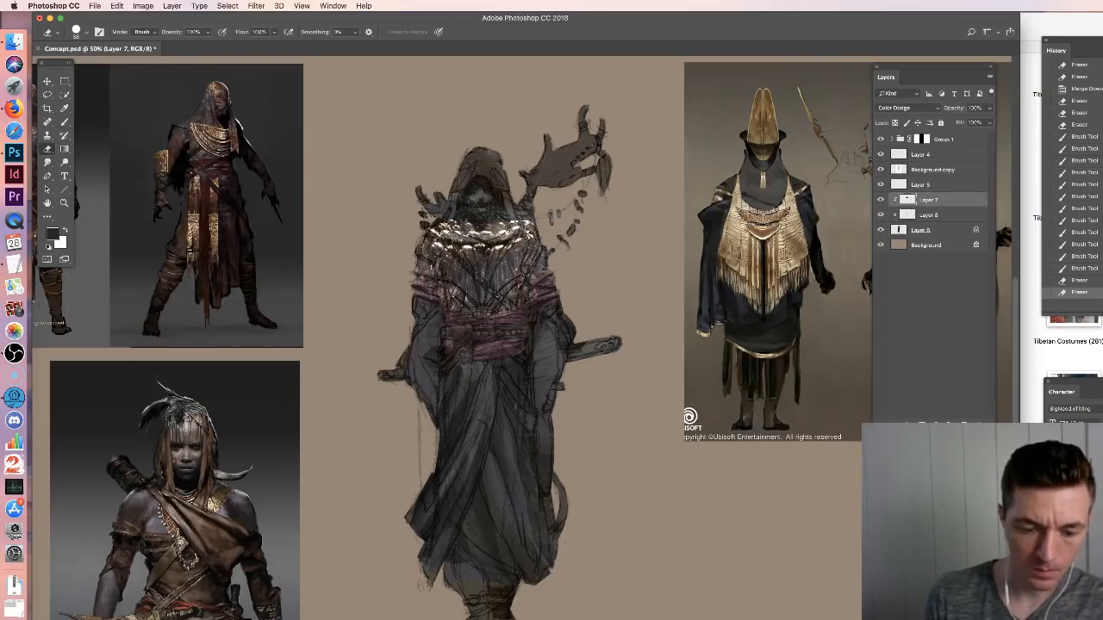
click(880, 200)
click(880, 200)
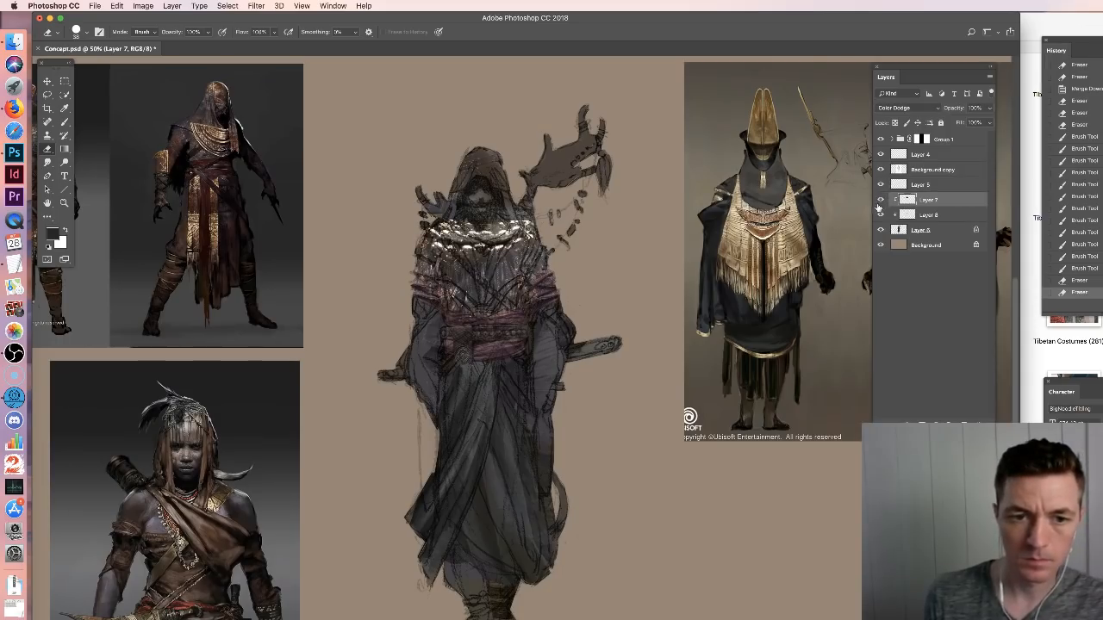
Try darkening the chest on Layer 6 using the Burn tool with the Midtones range, and reduce its brush to 185 px
click(922, 230)
key(o)
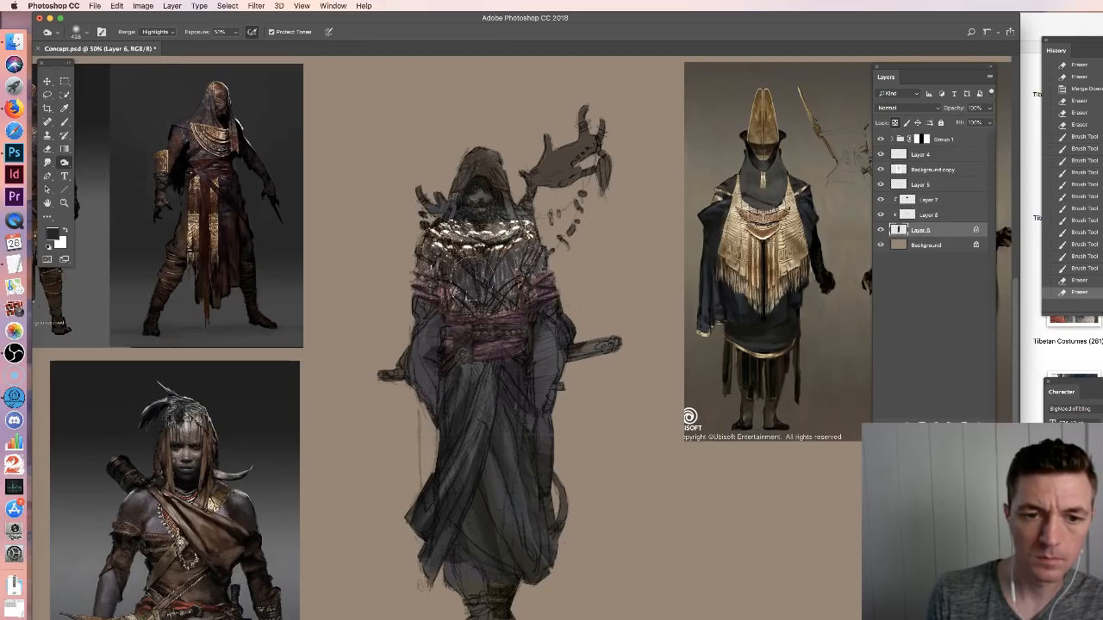
click(158, 32)
click(157, 24)
drag(515, 246, 517, 297)
mouse_move(517, 297)
mouse_down()
mouse_move(508, 258)
mouse_move(500, 288)
mouse_up()
right_click(493, 286)
drag(602, 310, 592, 310)
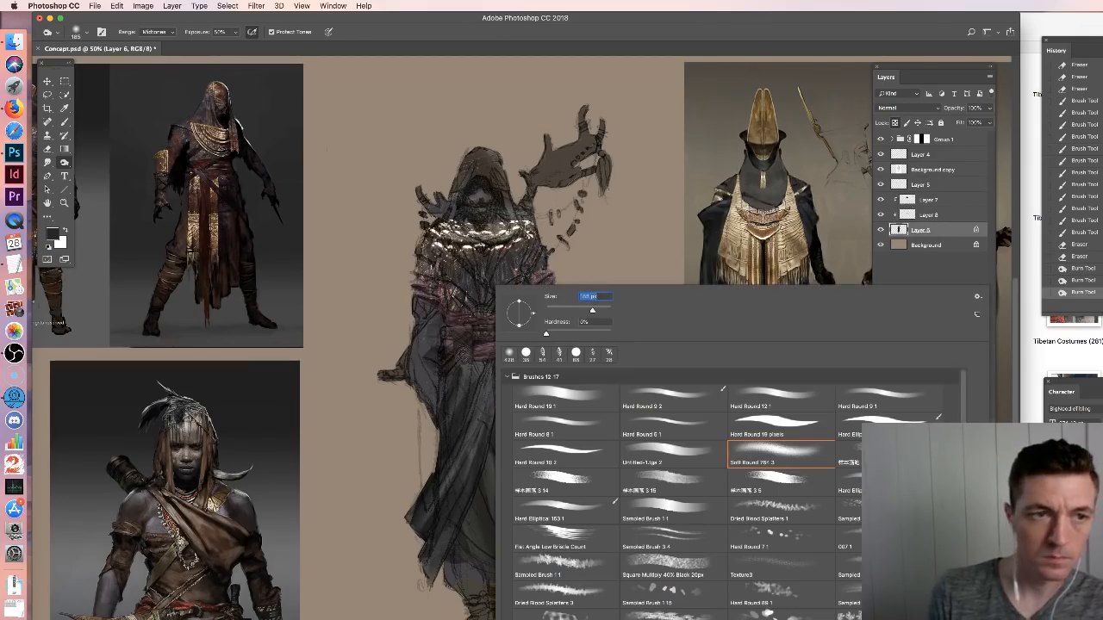
Try burning the chest with the Shadows range and a 332 px brush, and revert to the history state before any burning
click(159, 31)
click(155, 23)
drag(435, 254, 455, 293)
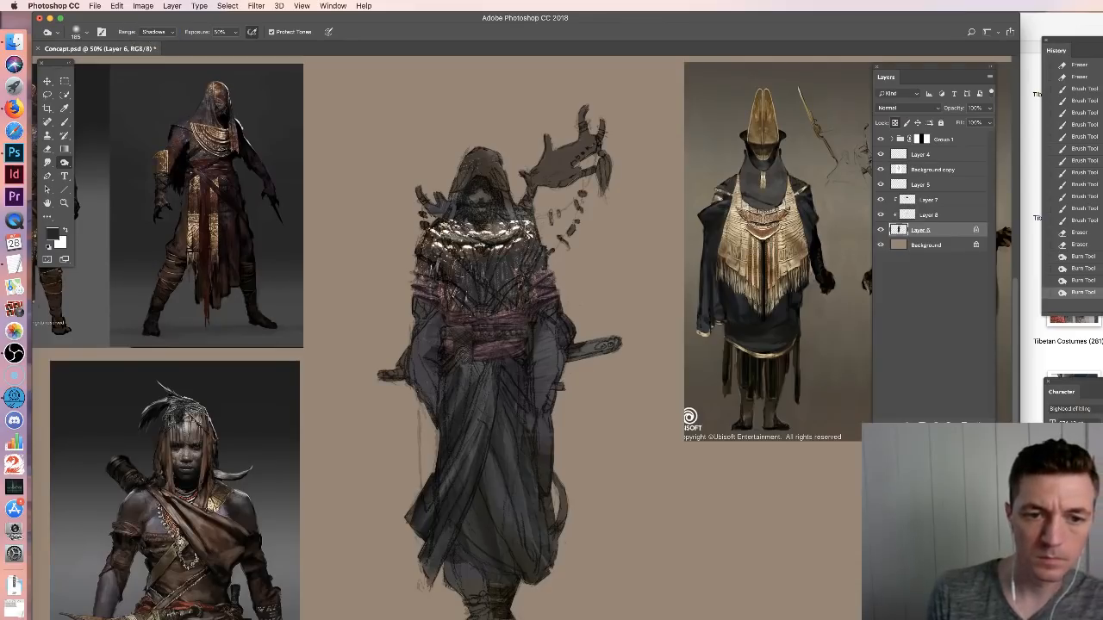
right_click(484, 287)
drag(555, 309, 583, 310)
mouse_move(457, 271)
mouse_down()
mouse_move(476, 293)
mouse_move(474, 274)
mouse_move(506, 297)
mouse_move(527, 289)
mouse_up()
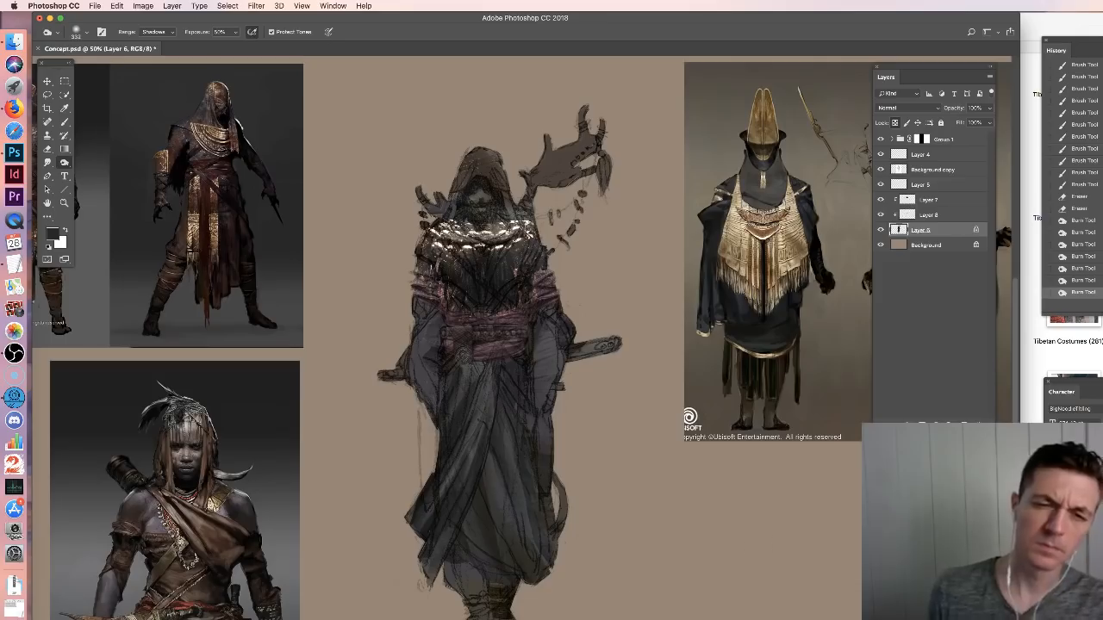
click(1092, 209)
Create a new layer above Layer 7, reduce the brush to 41 px, and sample a copper tone near the necklace
key(b)
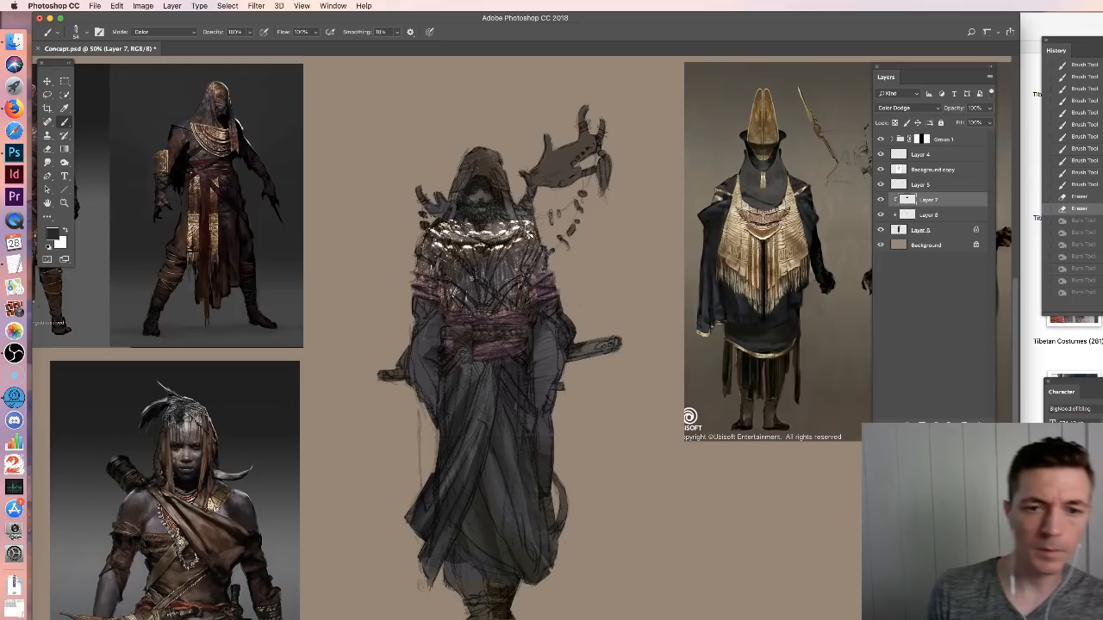
key(super+shift+alt+n)
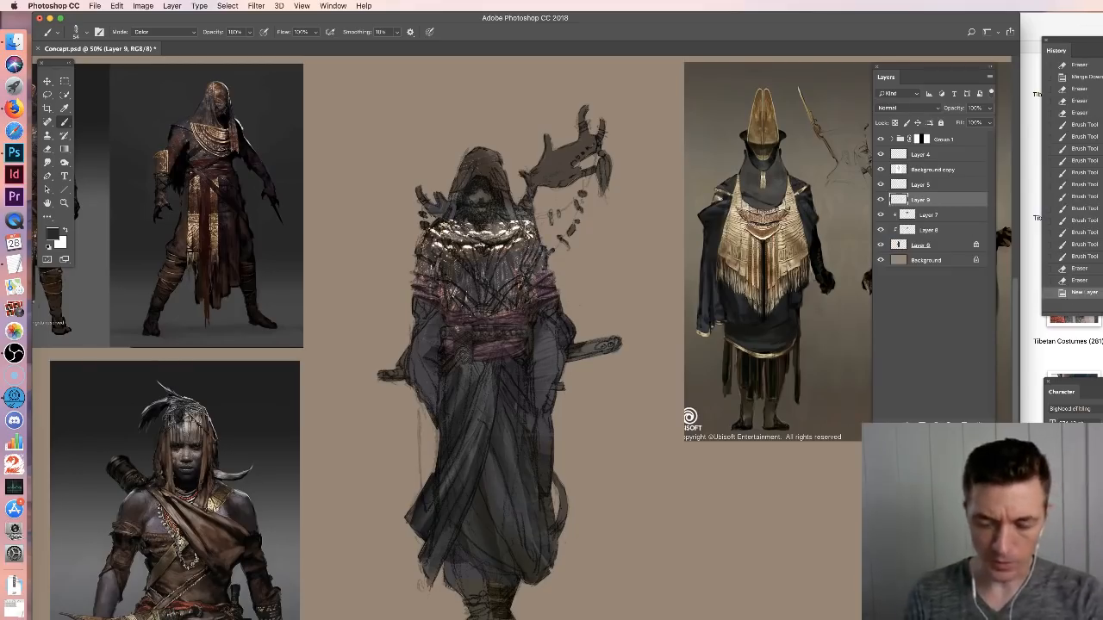
key(super+plus)
drag(494, 297, 524, 324)
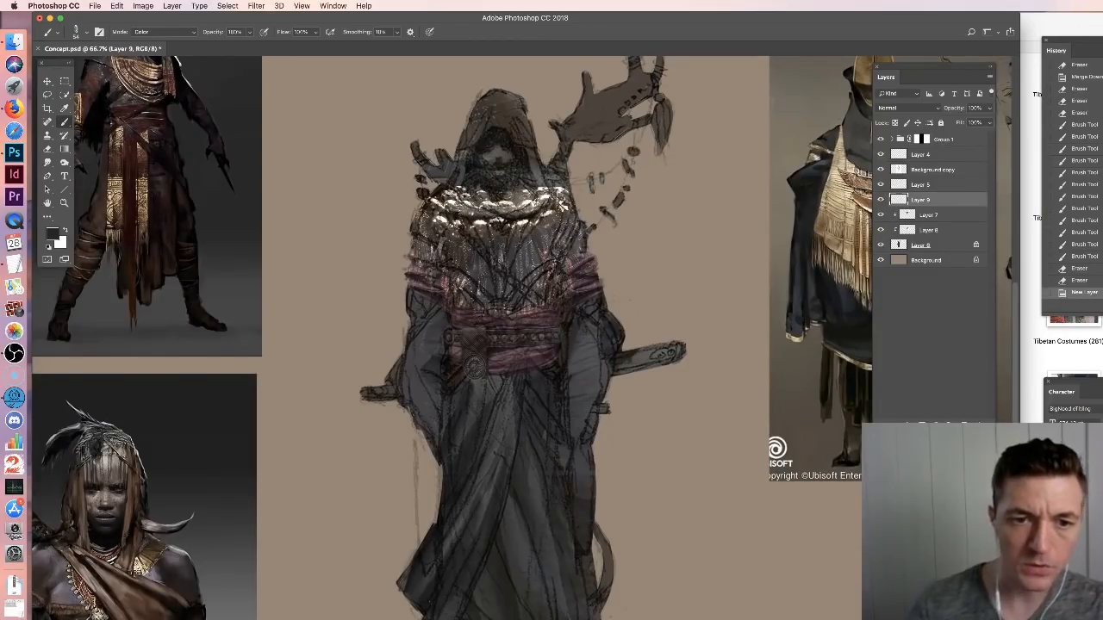
right_click(517, 259)
drag(583, 283, 579, 283)
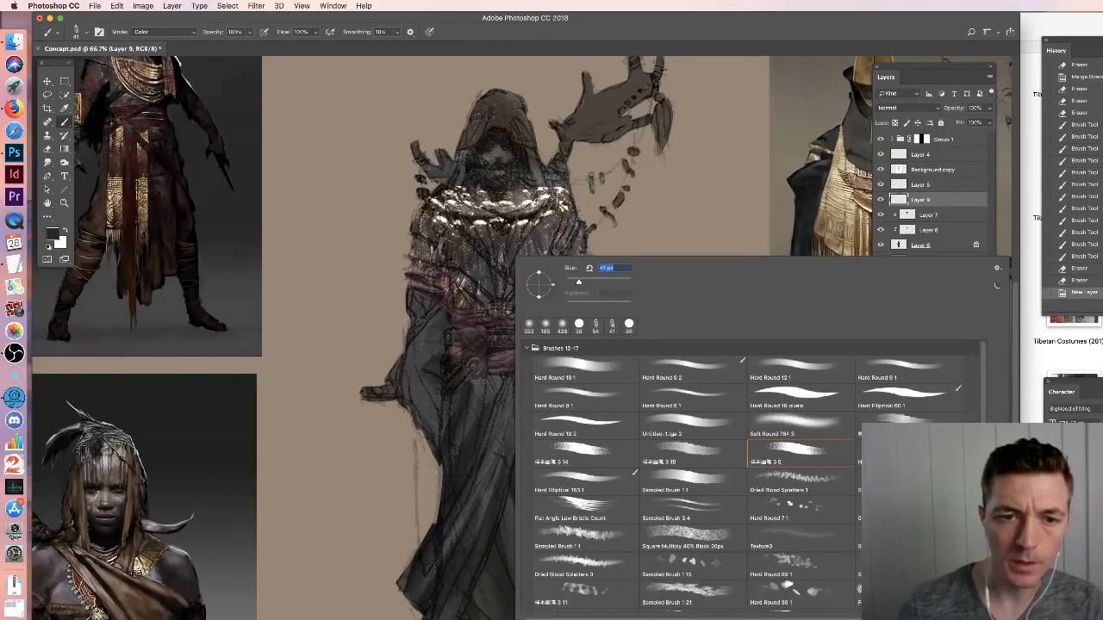
alt+click(448, 211)
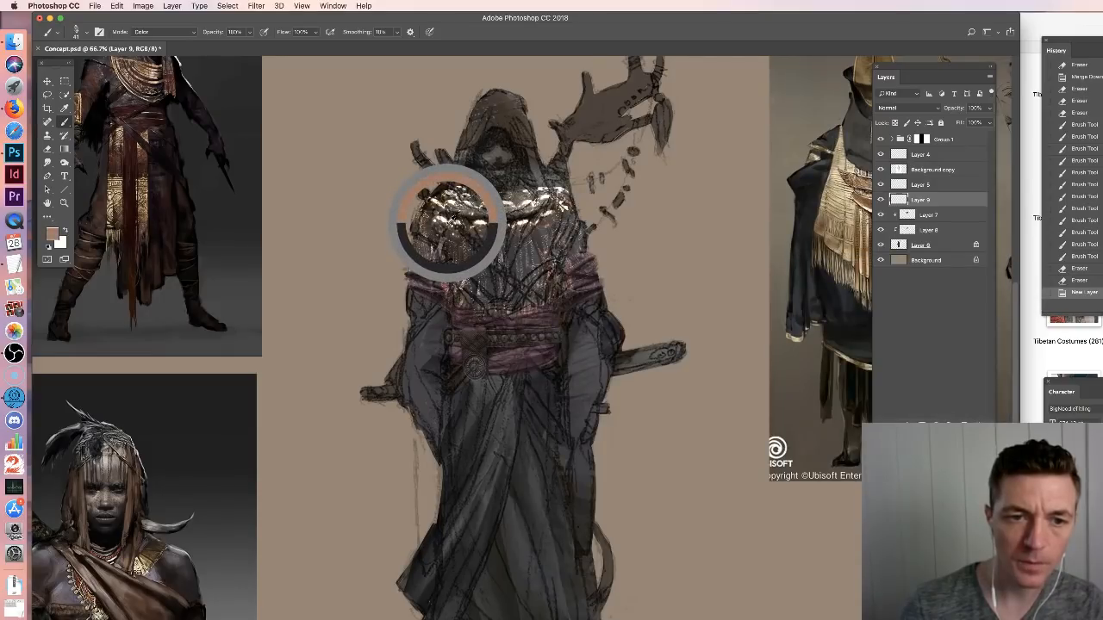
Paint a thin copper-orange strap diagonally across the chest from the shoulder to the opposite side of the waist on Layer 9
right_click(500, 235)
drag(568, 260, 565, 259)
drag(450, 212, 542, 305)
drag(503, 272, 562, 321)
drag(453, 215, 517, 279)
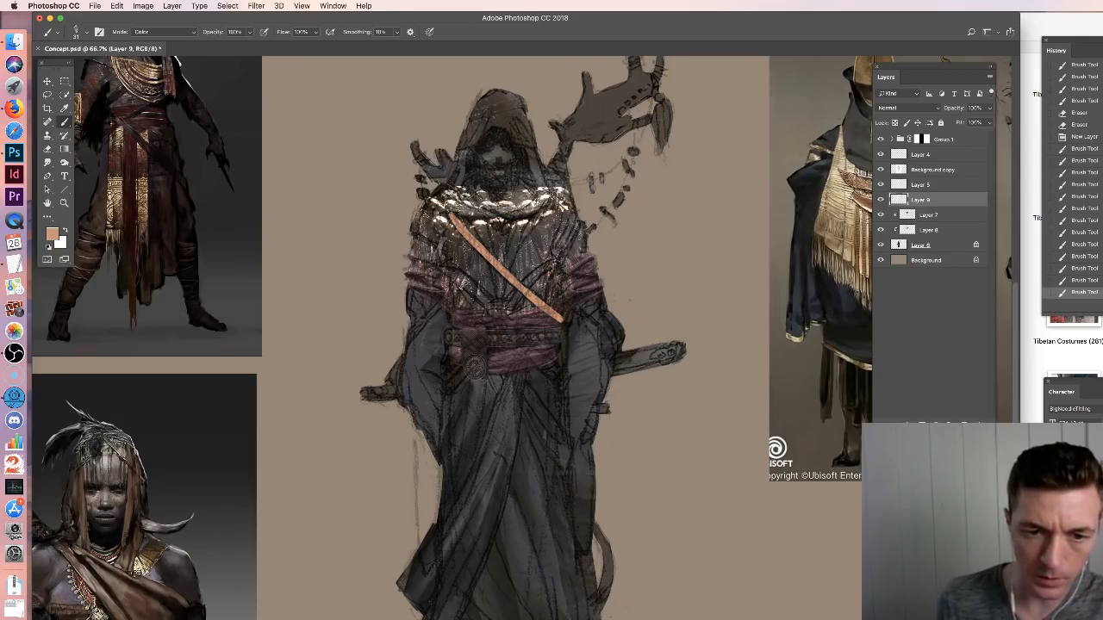
Paint a matching orange strap diagonally over the waist sash, with a loose end hanging over the hip
drag(457, 355, 455, 362)
drag(449, 371, 454, 366)
mouse_move(488, 330)
mouse_down()
mouse_move(447, 373)
mouse_move(487, 334)
mouse_up()
click(475, 368)
click(474, 367)
drag(469, 379, 439, 433)
drag(448, 367, 445, 381)
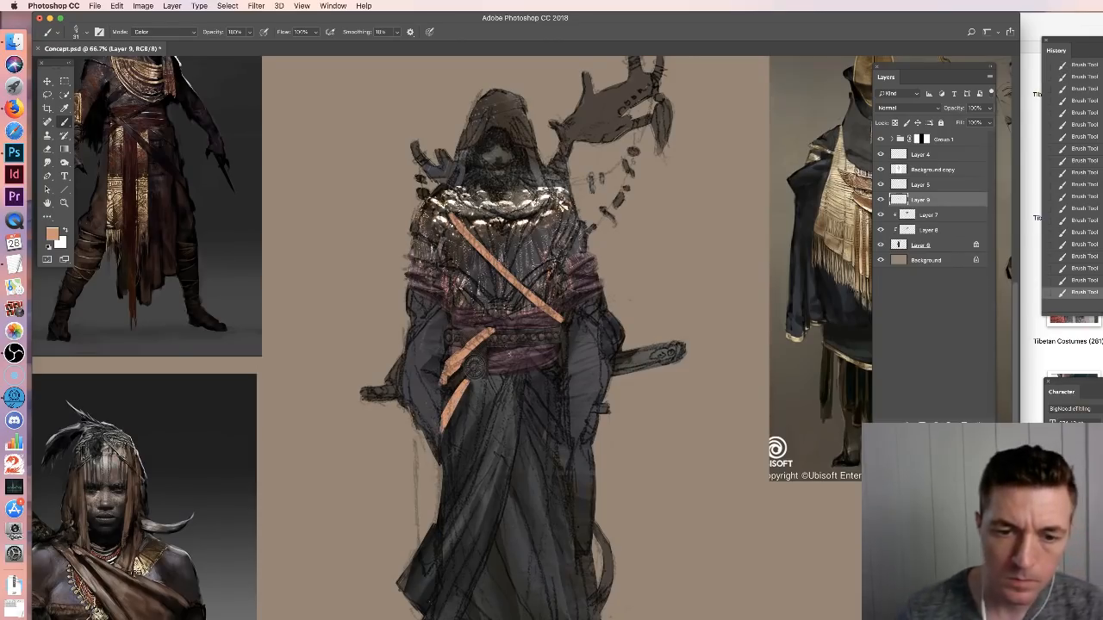
Paint a copper-orange strap over the other side of the waist sash and matching diagonal straps around both arms below the purple bands
drag(524, 348, 559, 375)
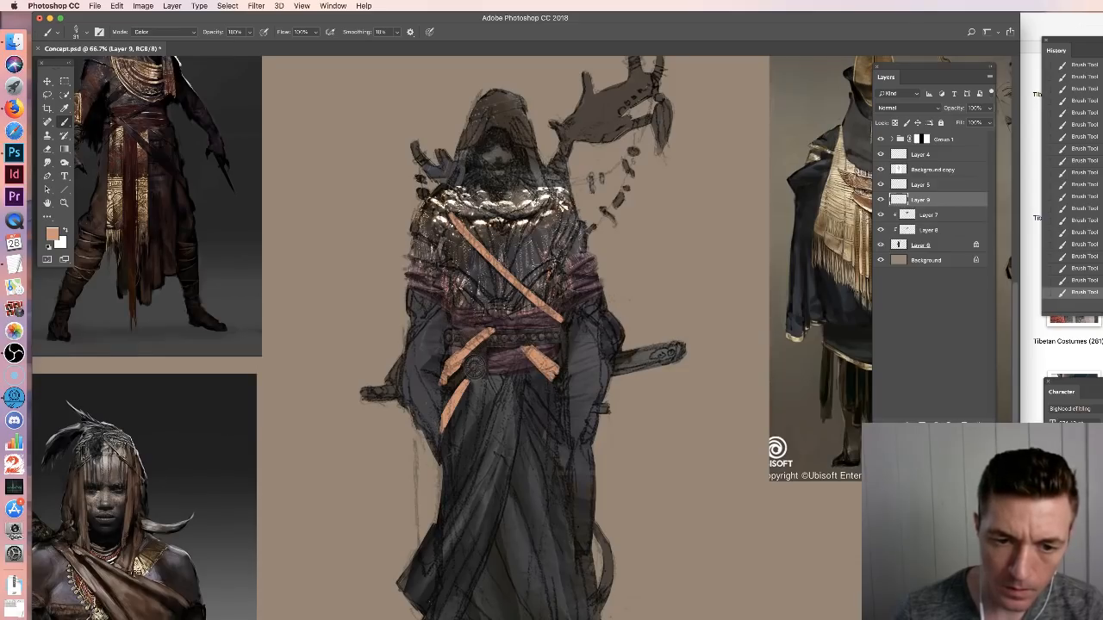
drag(555, 376, 562, 392)
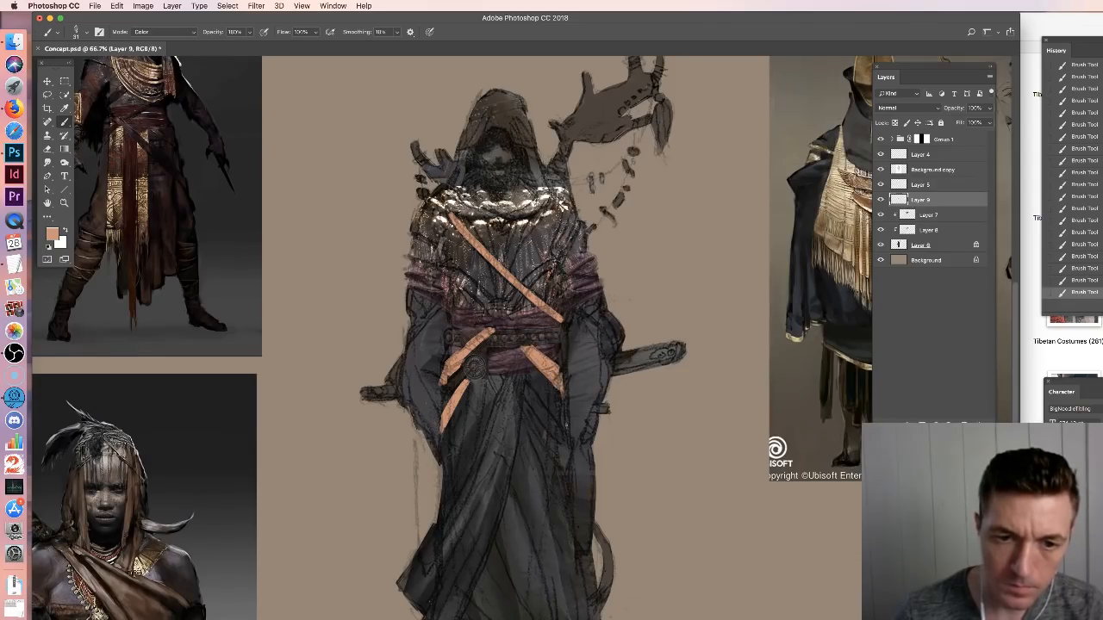
drag(446, 300, 403, 343)
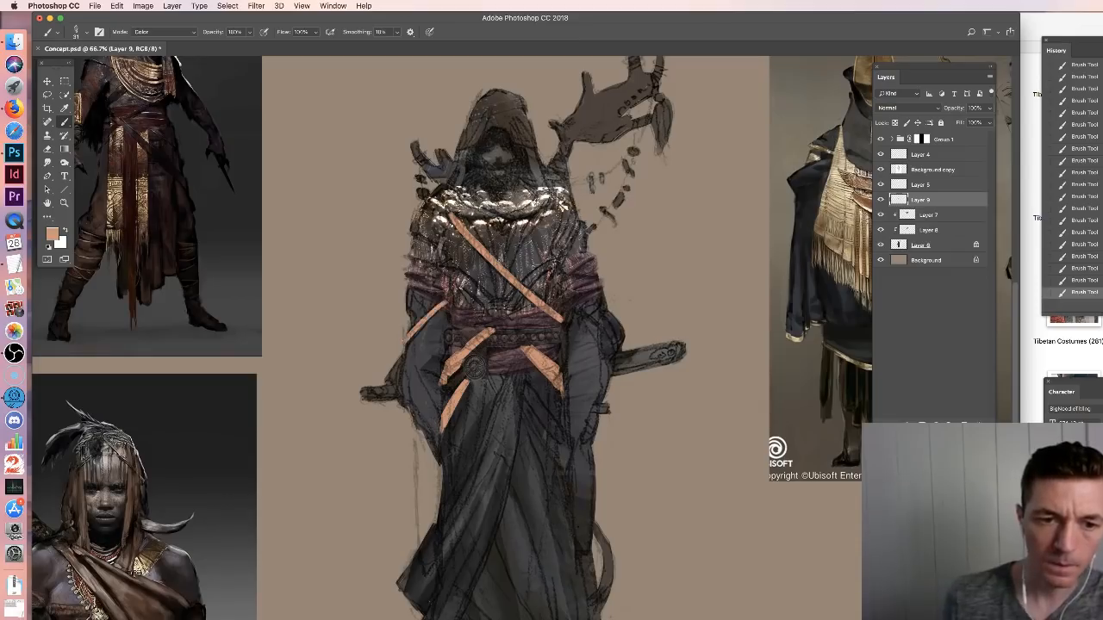
drag(574, 312, 621, 353)
key(super+z)
drag(574, 307, 619, 352)
drag(576, 307, 611, 344)
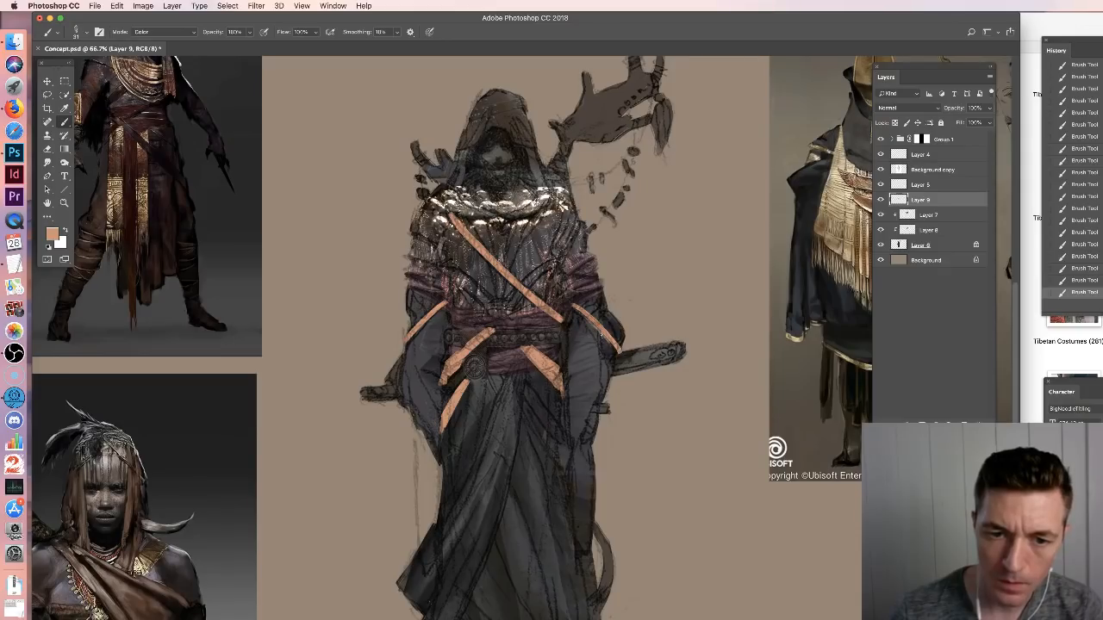
drag(583, 309, 605, 301)
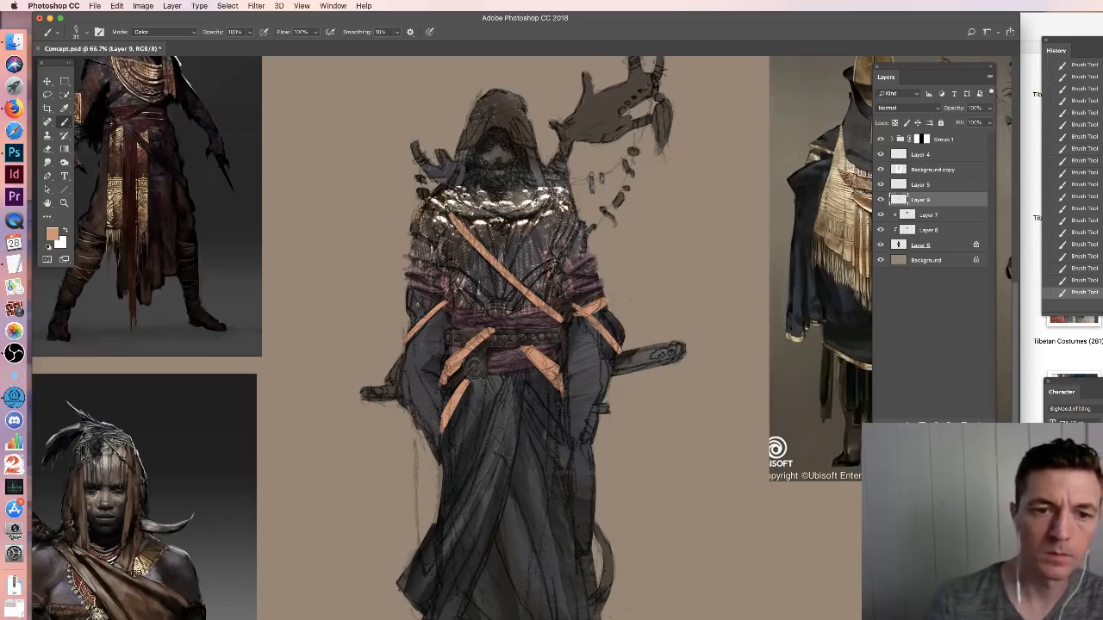
Paint thin orange straps across the upper arms and shoulders, plus a diagonal loose strap hanging over the other hip
drag(409, 277, 441, 288)
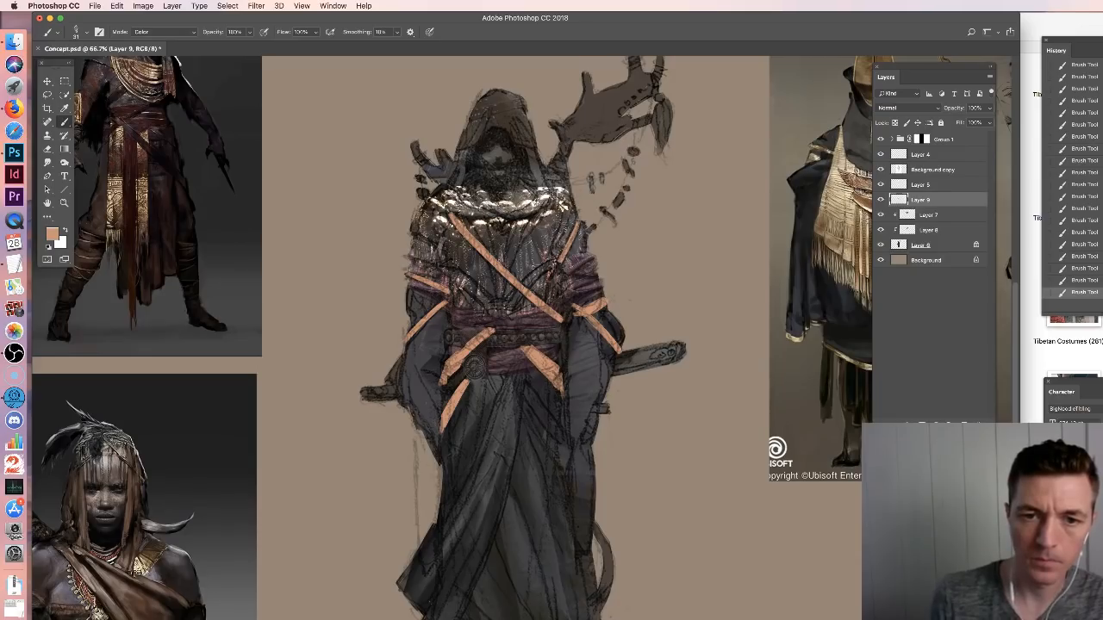
drag(561, 213, 559, 243)
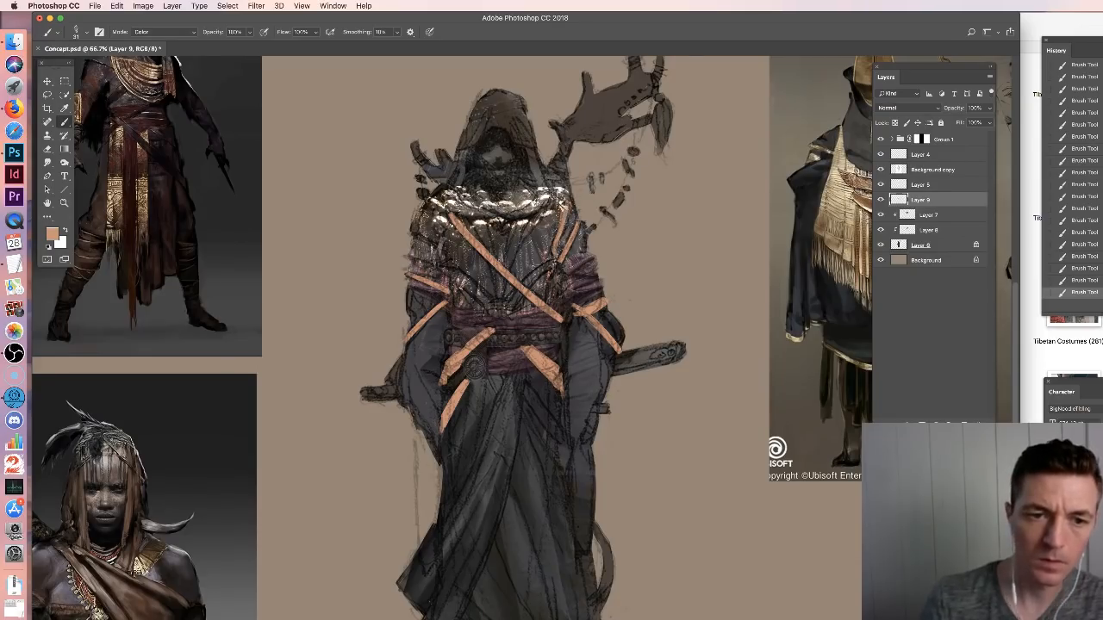
drag(413, 231, 445, 251)
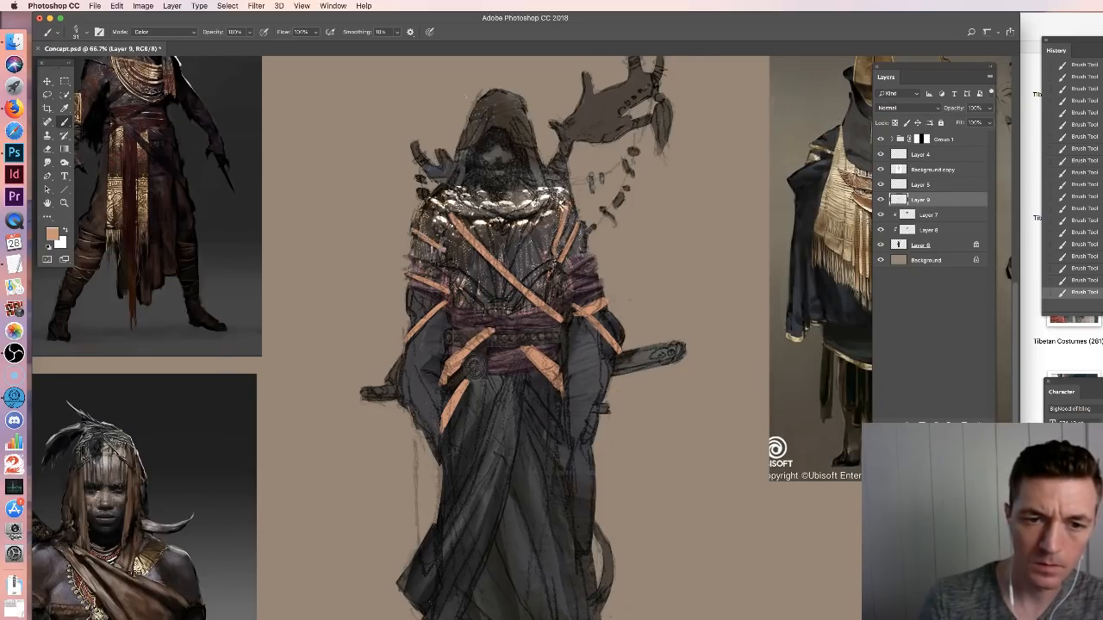
scroll(525, 338, down, 2)
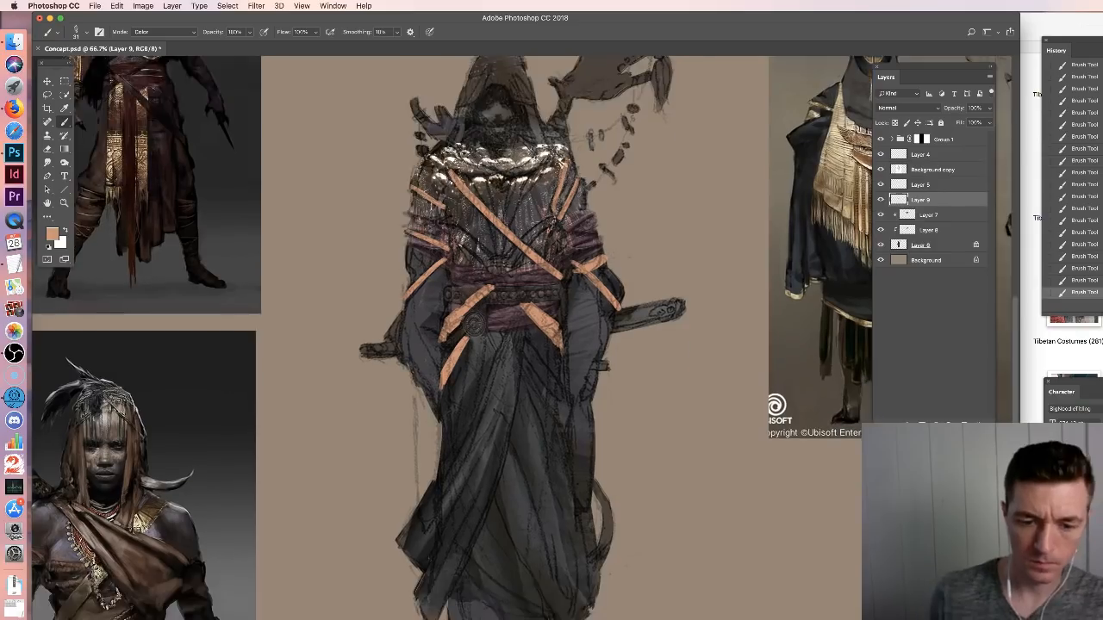
scroll(576, 301, up, 2)
mouse_move(537, 387)
mouse_down()
mouse_move(575, 444)
mouse_move(571, 427)
mouse_up()
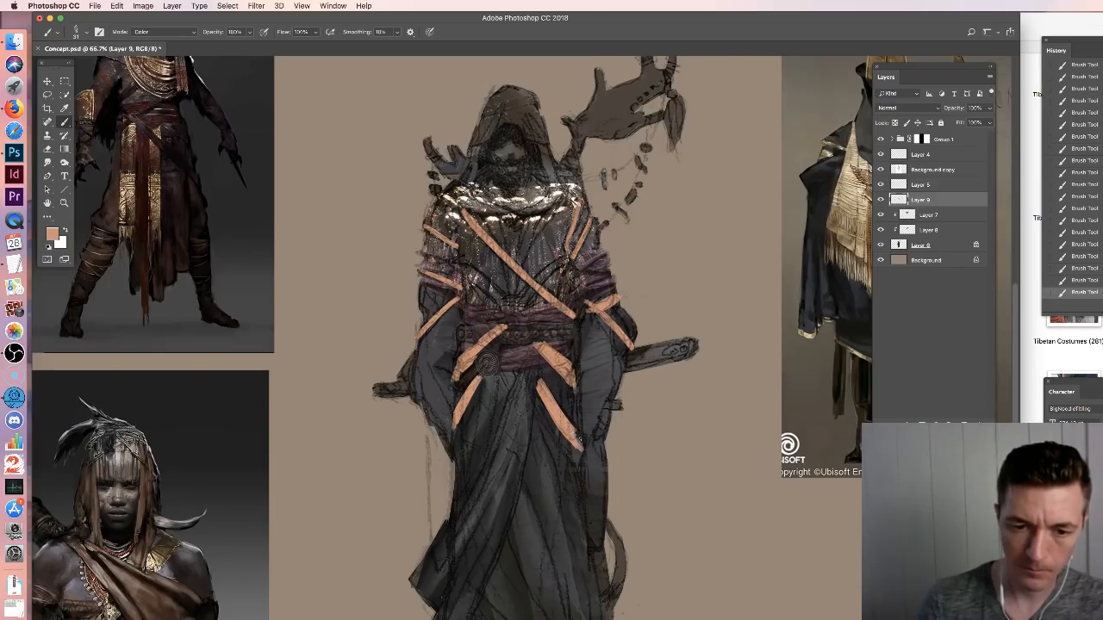
drag(572, 435, 585, 450)
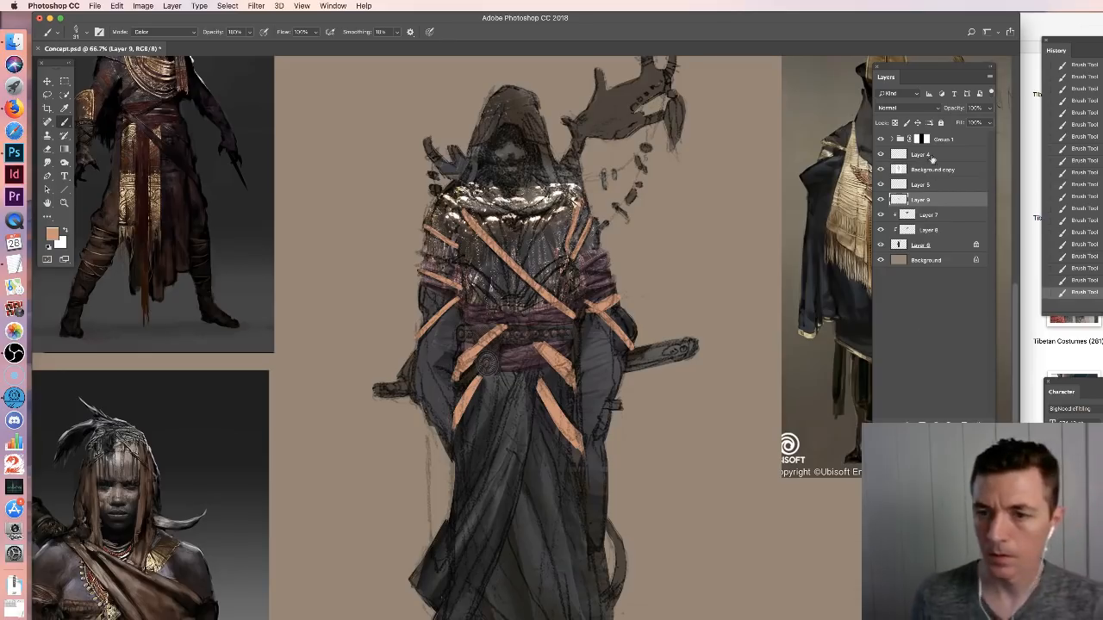
Lock the transparent pixels of Layer 9 and try tinting the chest and shoulder straps with a dark tone using a 71 px brush
click(894, 123)
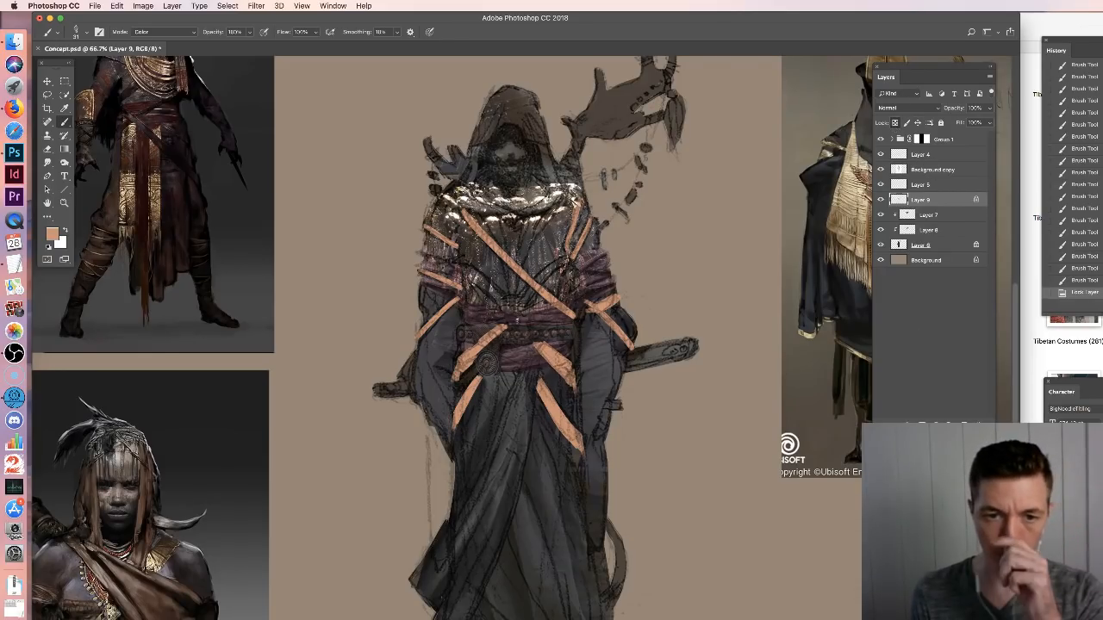
right_click(517, 320)
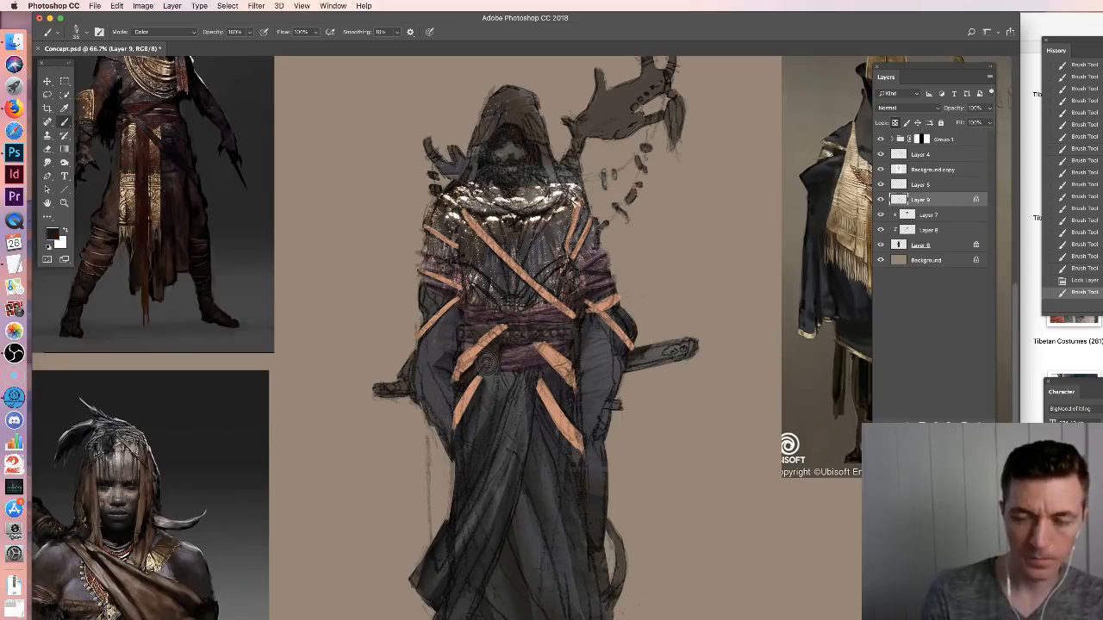
right_click(510, 274)
drag(592, 298, 589, 298)
click(476, 202)
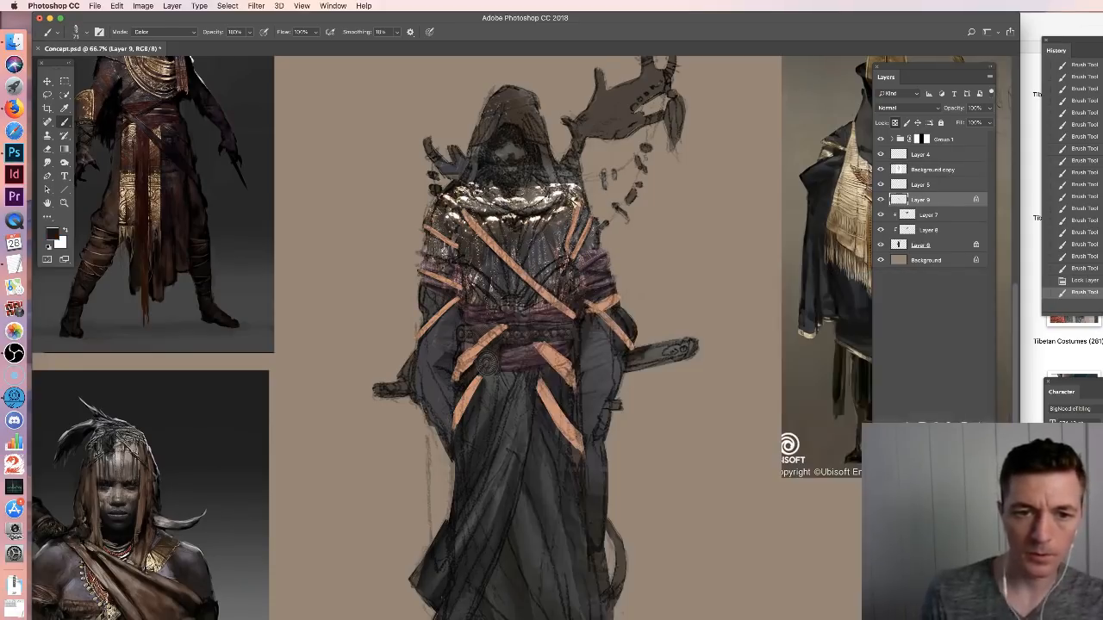
mouse_move(428, 228)
mouse_down()
mouse_move(456, 247)
mouse_move(497, 214)
mouse_up()
Sample a near-black tone from the hood's shadow and set the brush's blending mode to Normal
alt+click(509, 135)
click(146, 31)
click(145, 34)
click(142, 4)
click(142, 4)
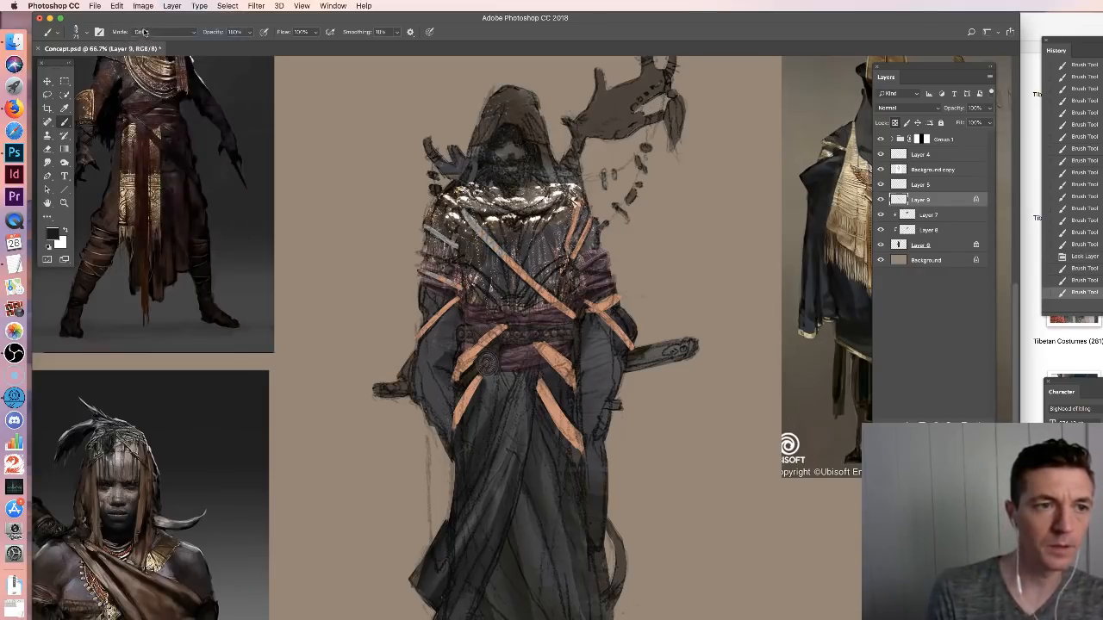
click(145, 32)
mouse_move(145, 4)
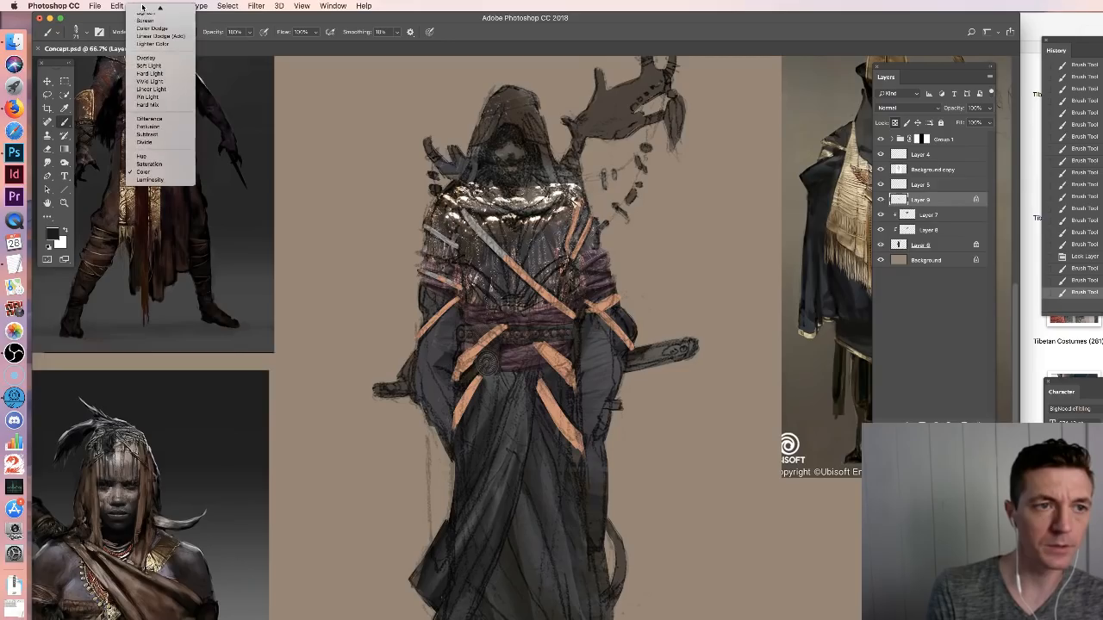
click(143, 8)
Recolour the arm straps, upper chest strap, and sash and hip straps on the medallion's side of the figure near-black
drag(428, 227, 457, 248)
drag(421, 269, 455, 285)
drag(457, 300, 418, 338)
drag(466, 213, 516, 269)
mouse_move(488, 336)
mouse_down()
mouse_move(459, 379)
mouse_move(481, 351)
mouse_up()
drag(479, 377, 455, 426)
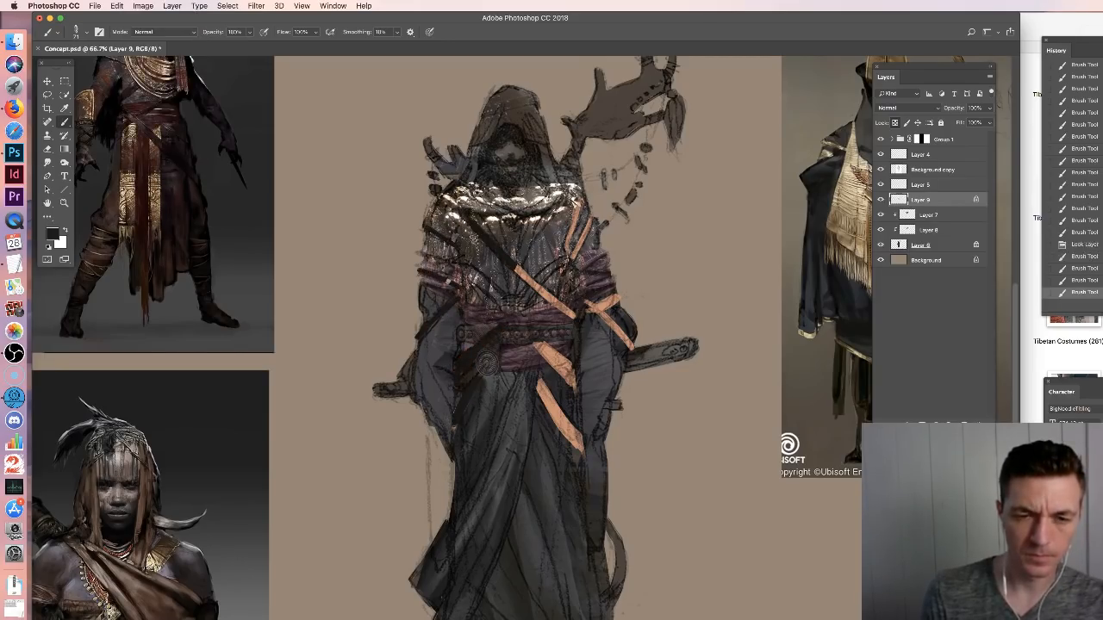
Recolour the remaining orange straps near-black, covering the lower chest strap and the opposite shoulder, arm, sash and hip
drag(525, 272, 566, 312)
drag(574, 217, 571, 260)
drag(586, 300, 621, 333)
mouse_move(597, 310)
mouse_down()
mouse_move(621, 295)
mouse_move(608, 324)
mouse_move(525, 296)
mouse_move(528, 277)
mouse_up()
drag(582, 362, 574, 396)
mouse_move(558, 344)
mouse_down()
mouse_move(538, 376)
mouse_move(590, 448)
mouse_up()
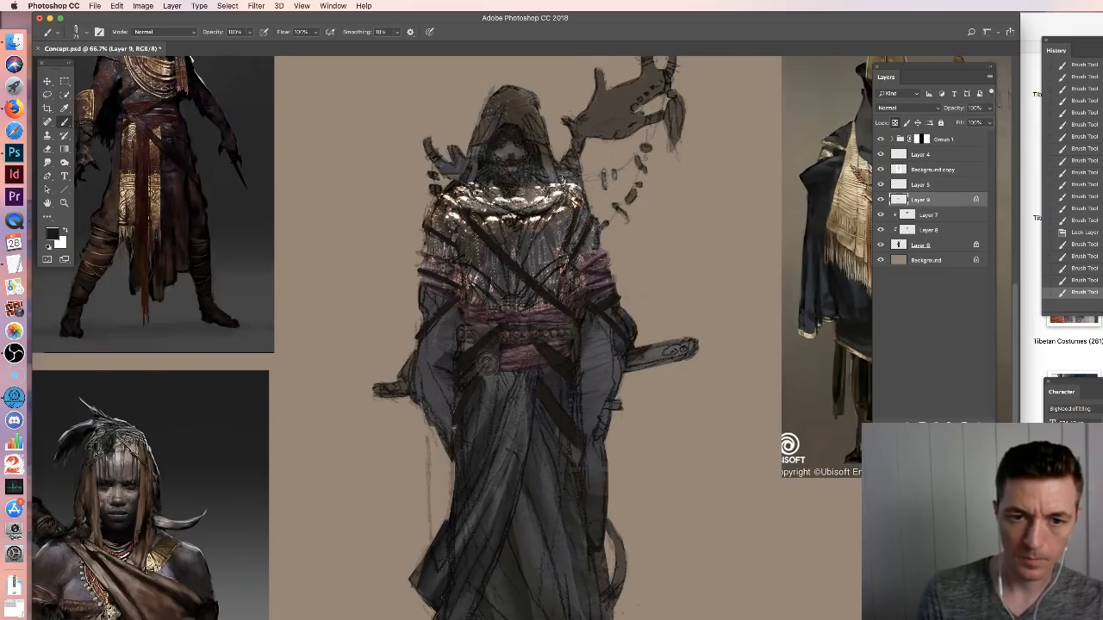
drag(564, 179, 577, 162)
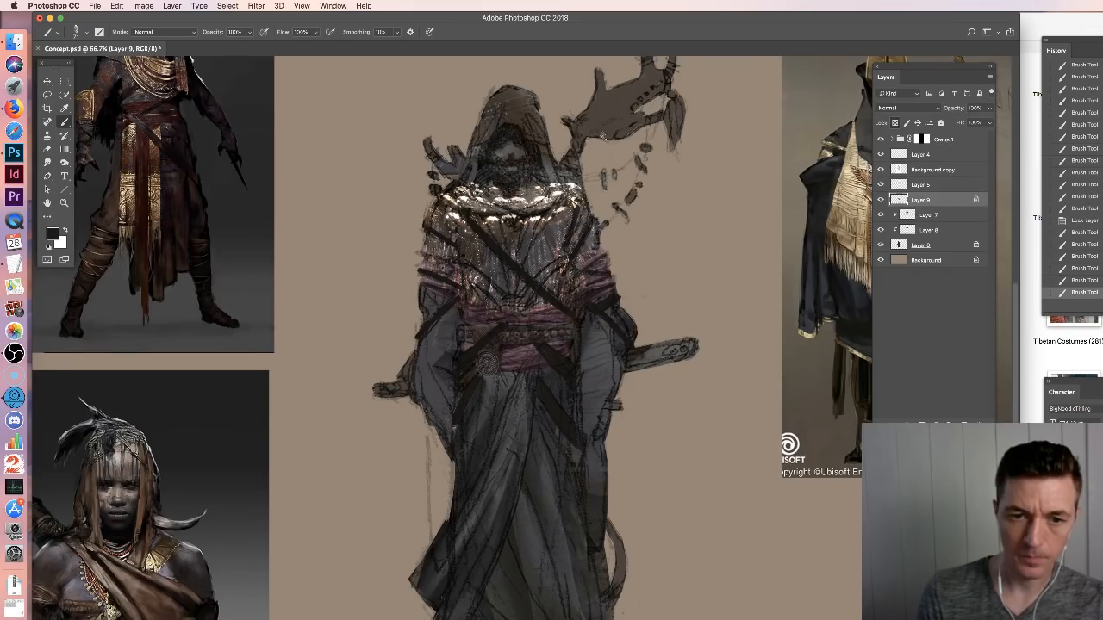
Reduce the brush to 27 px, sample a muted blue from the sleeve, and tint the upper part of the chest strap
key(super+minus)
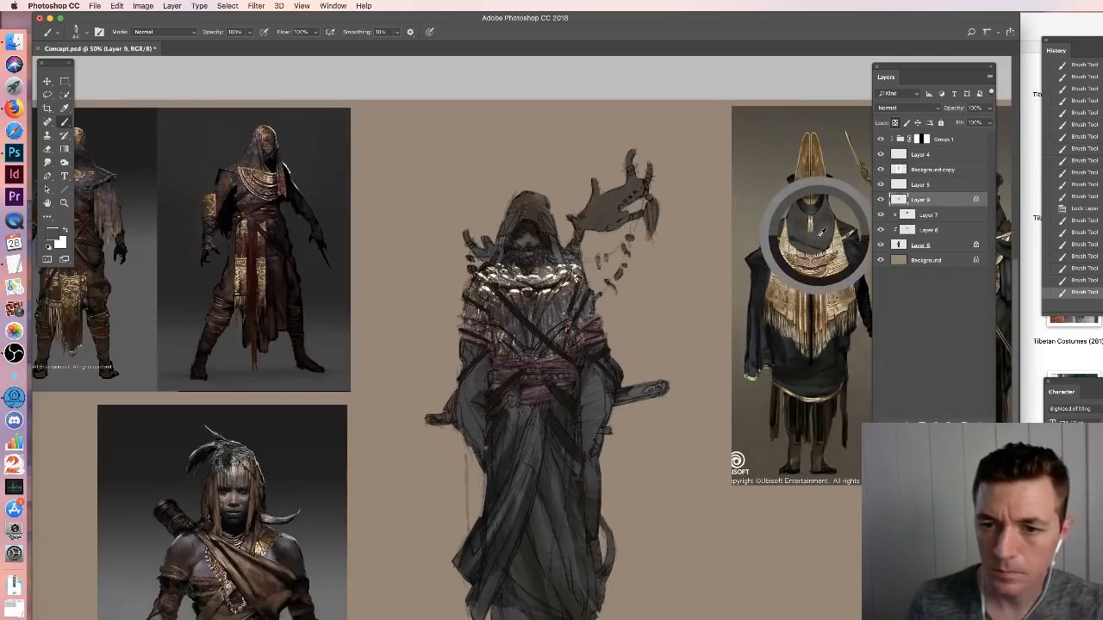
right_click(560, 329)
drag(621, 362, 614, 362)
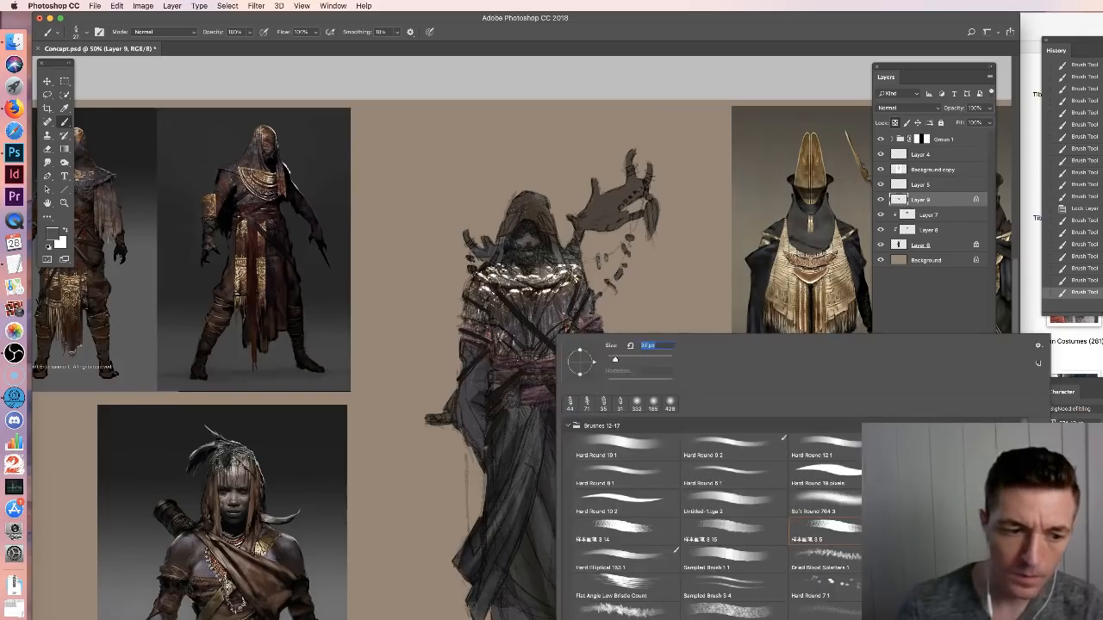
click(552, 293)
drag(484, 274, 521, 307)
mouse_move(526, 296)
mouse_down()
mouse_move(529, 306)
mouse_move(533, 298)
mouse_up()
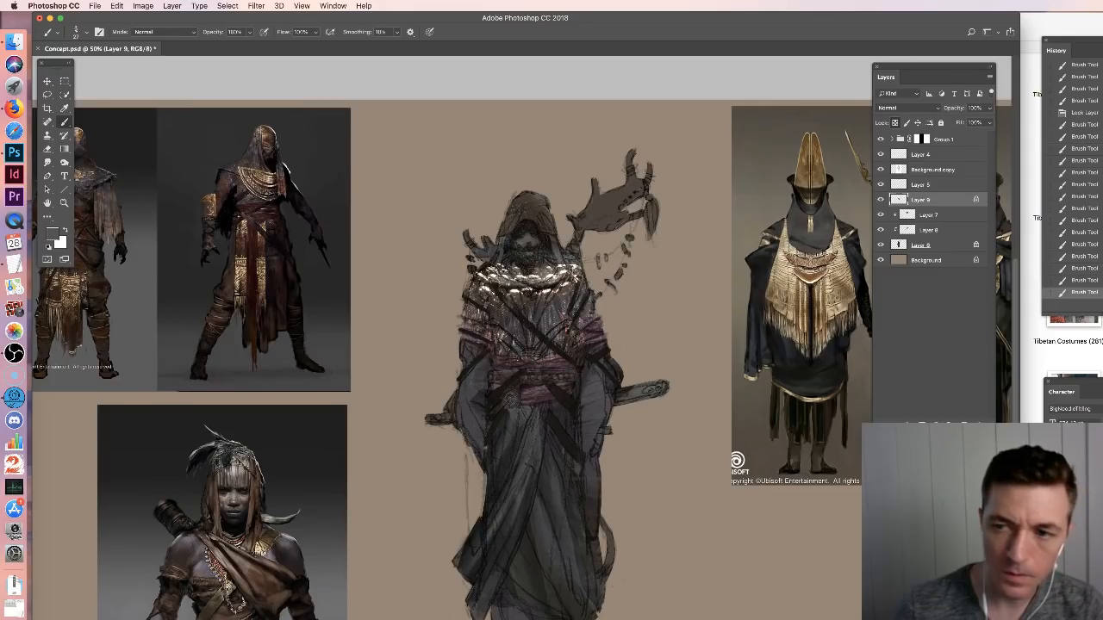
alt+click(477, 392)
drag(503, 294, 515, 303)
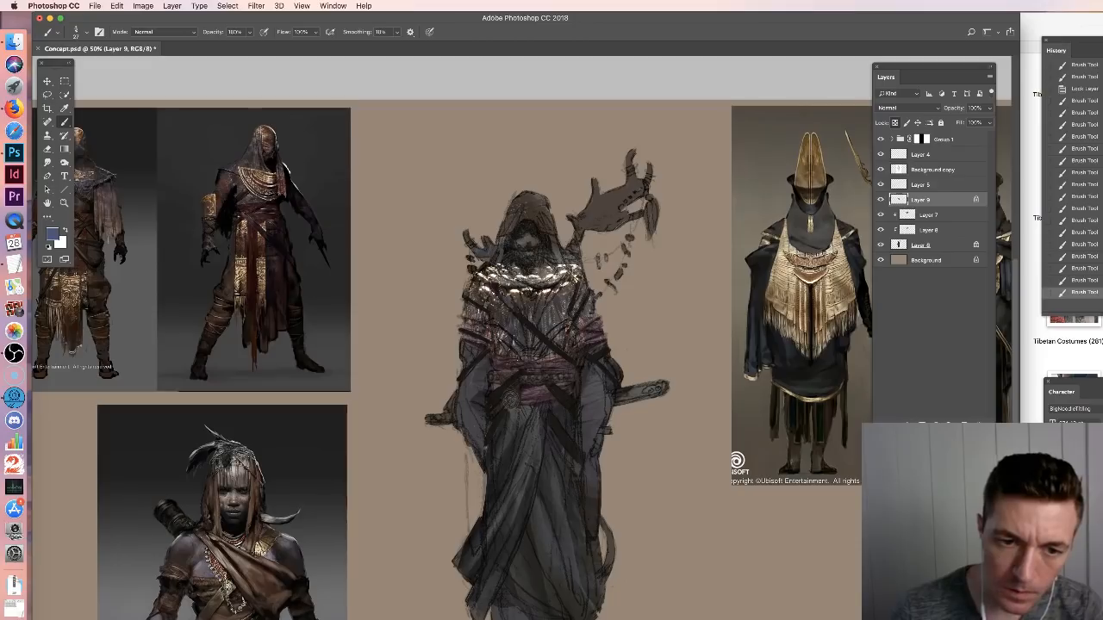
drag(536, 297, 539, 307)
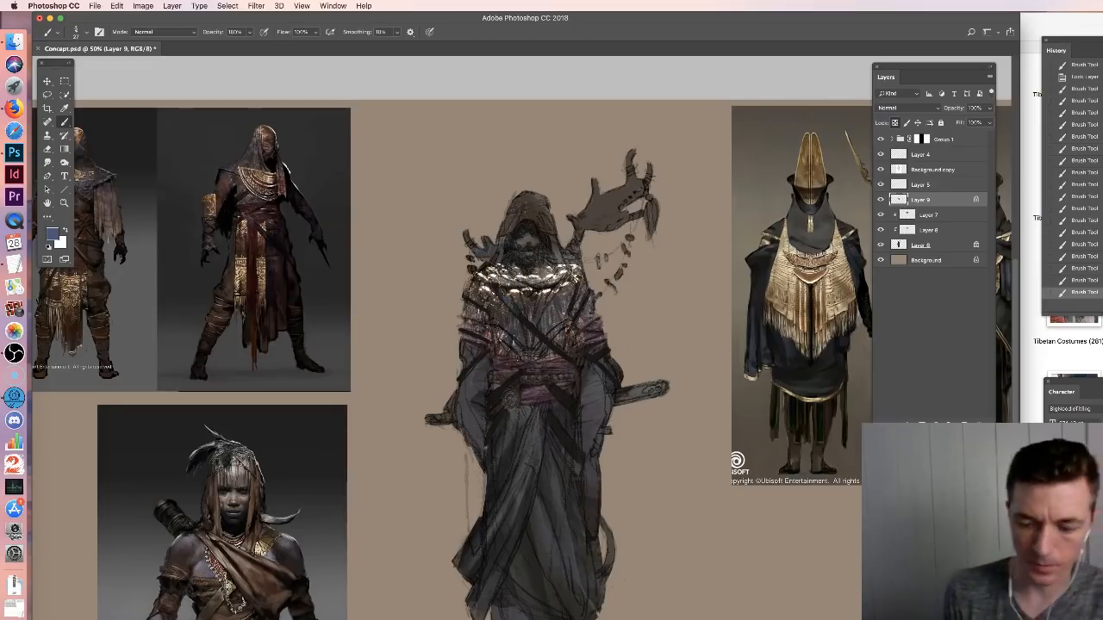
Study the straps on the reference costumes, sample a dark brown near the necklace, and repaint both ends of the chest strap
key(super+plus)
key(super+plus)
drag(162, 276, 682, 406)
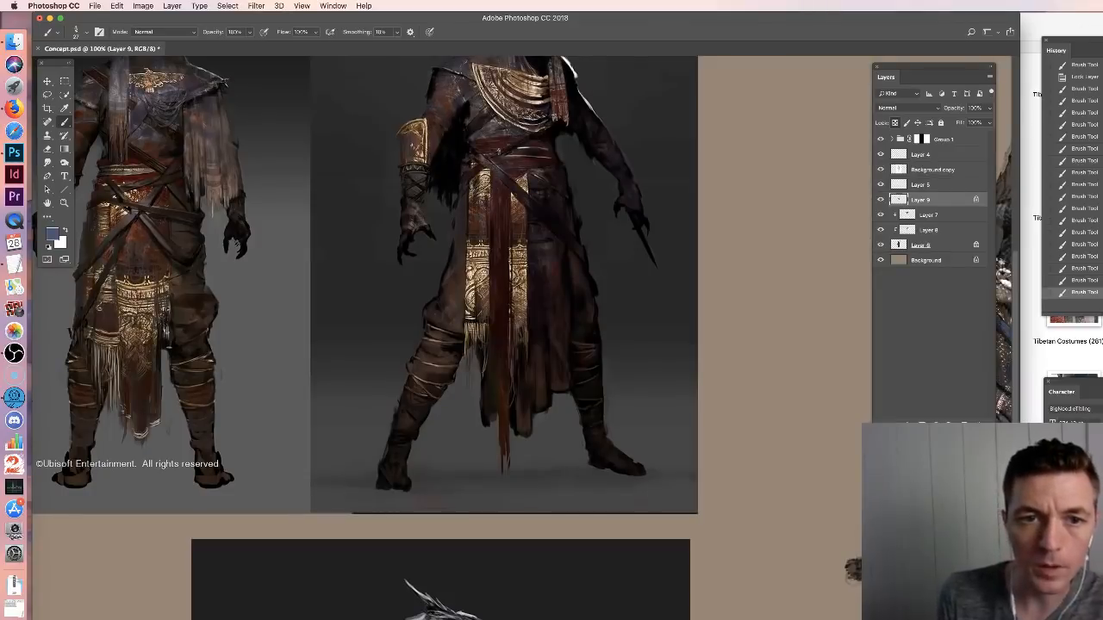
drag(405, 344, 730, 353)
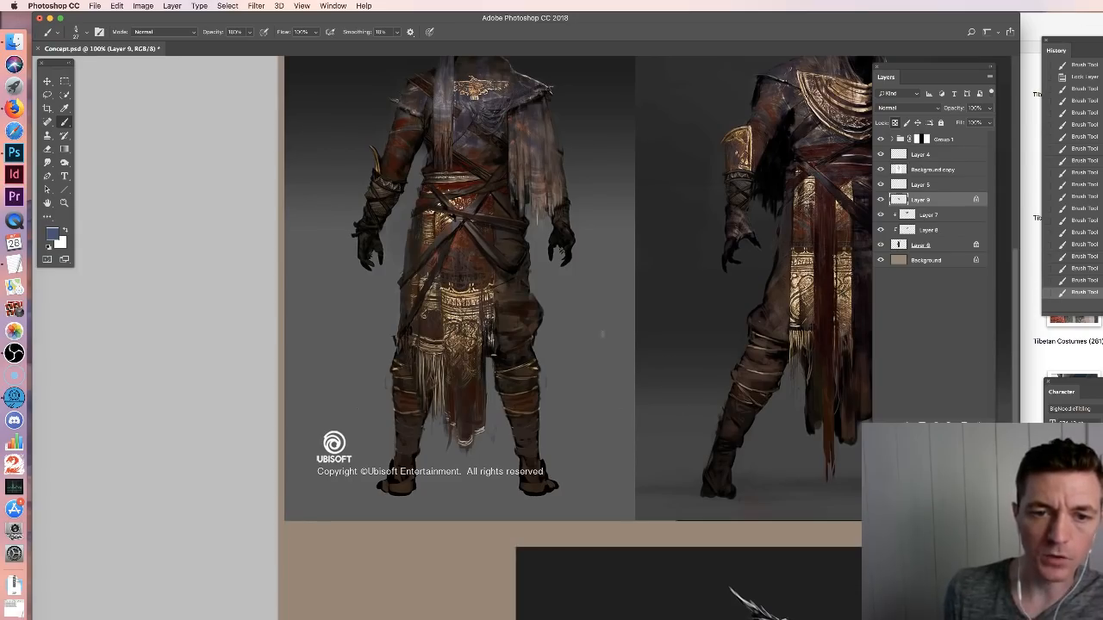
drag(814, 490, 212, 337)
drag(694, 354, 451, 413)
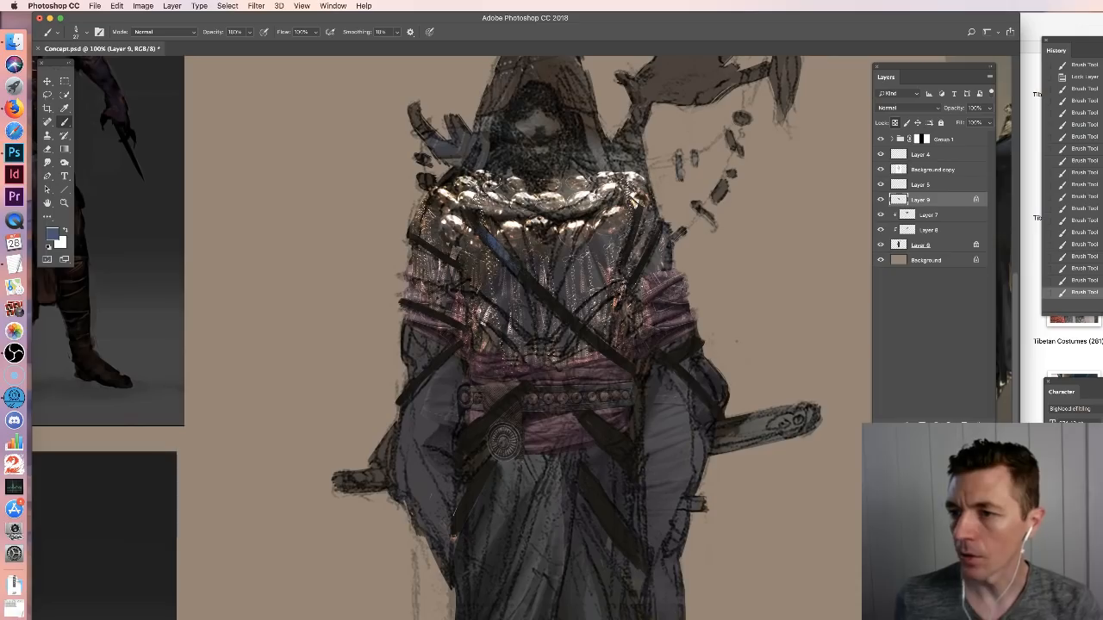
alt+click(472, 226)
drag(477, 222, 493, 245)
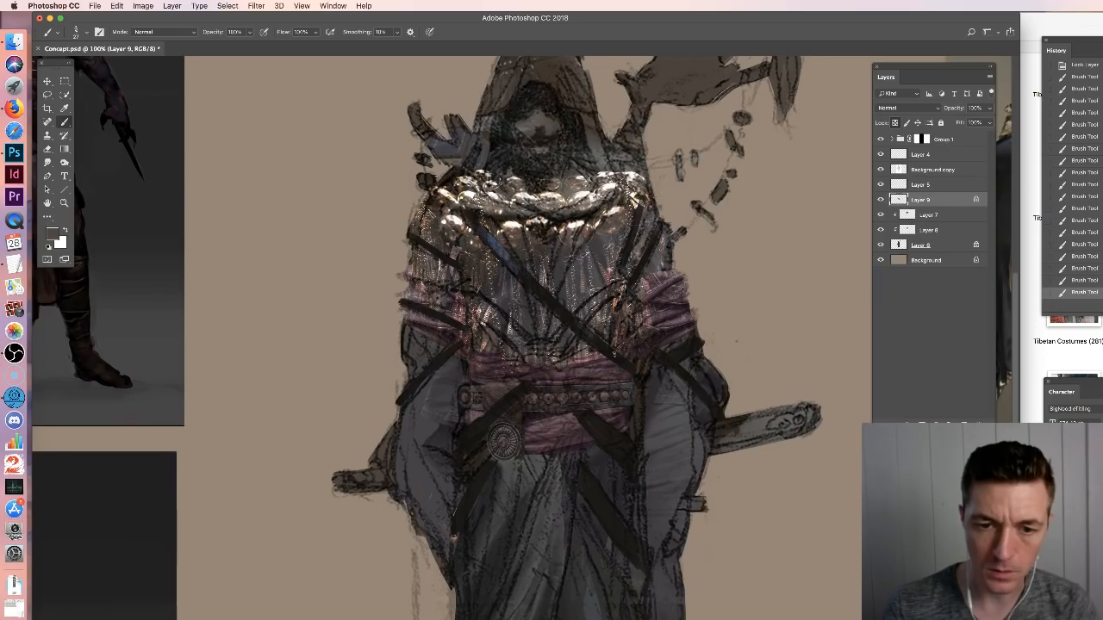
drag(614, 354, 598, 341)
Sample a warm brown from the chest embroidery and tint the shoulder, waist and hip straps, switching to a Hard Round brush
alt+click(617, 304)
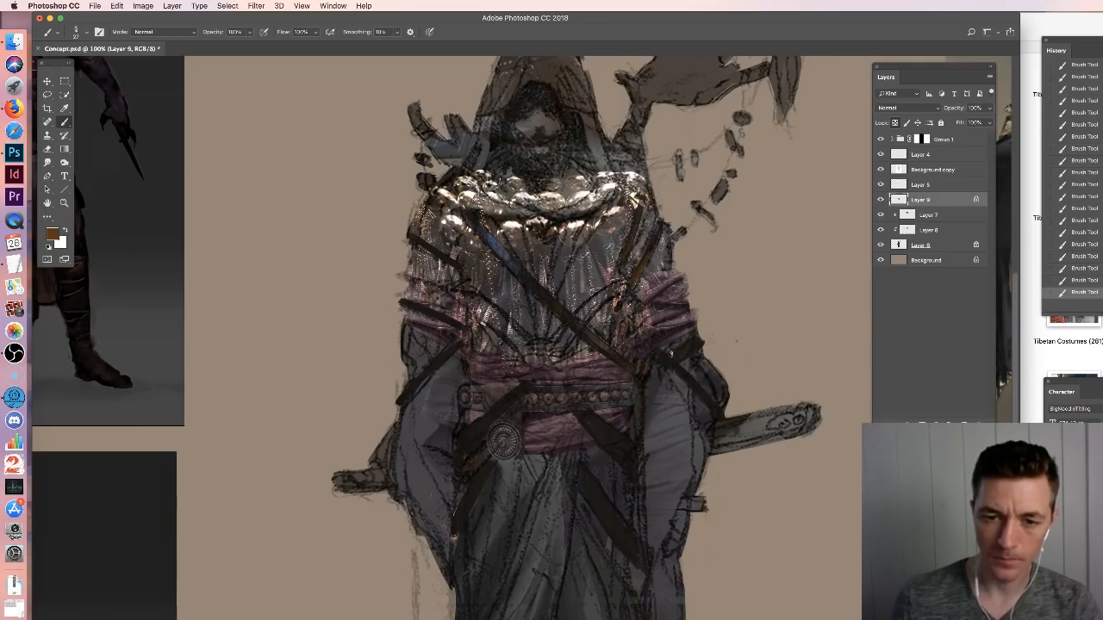
right_click(680, 373)
click(766, 501)
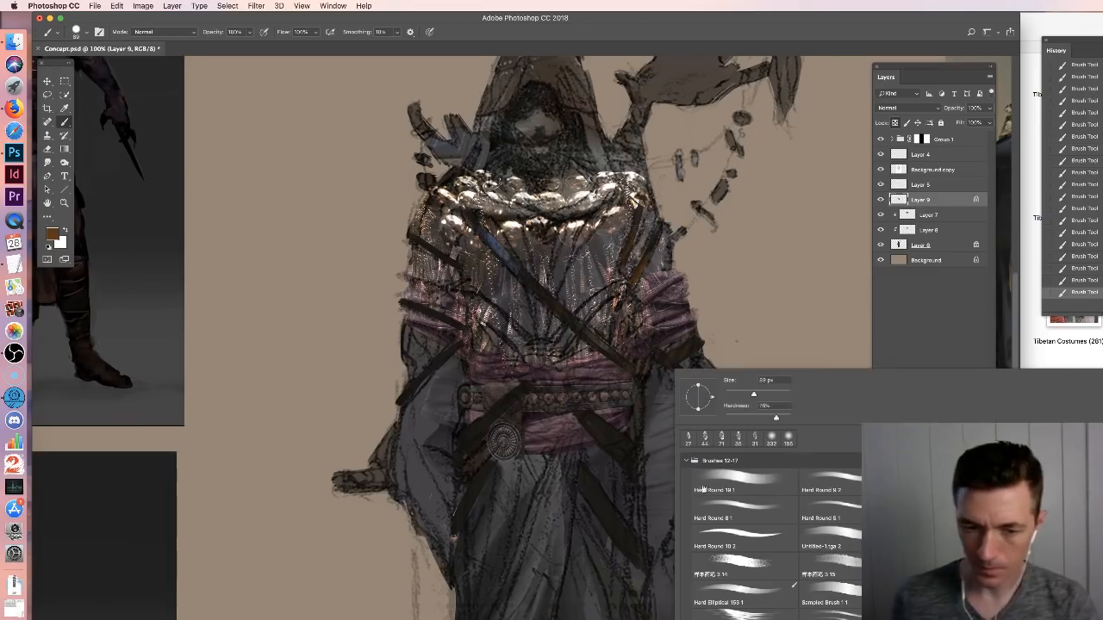
click(467, 435)
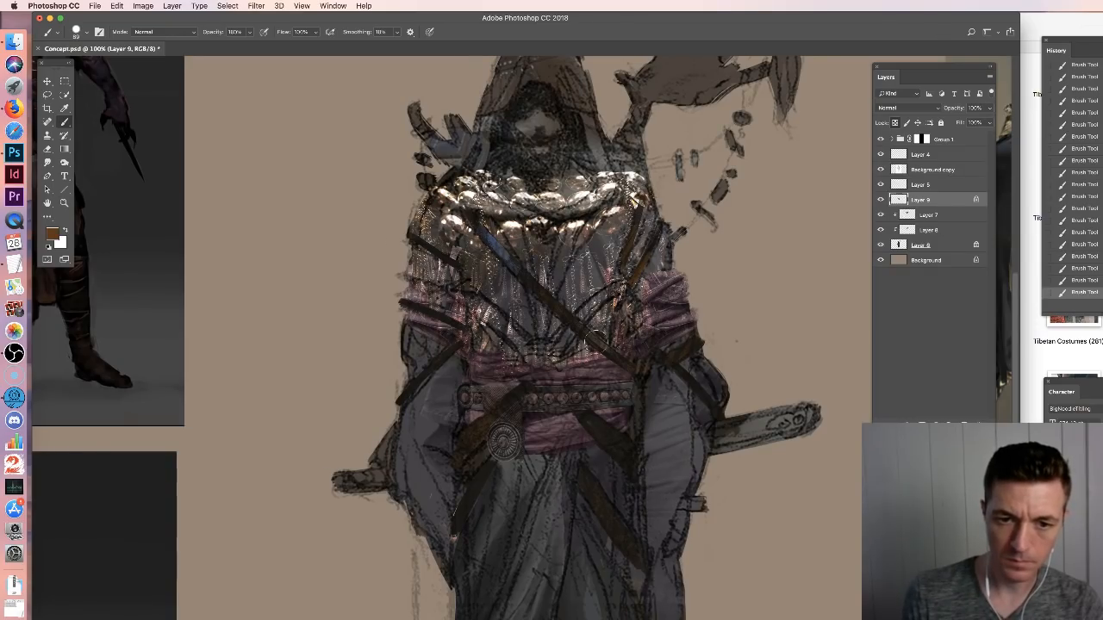
Choose the Untitled-1.tga 2 brush at 49 px, sample a blue, and tint parts of the shoulder, arm and waist straps
right_click(633, 348)
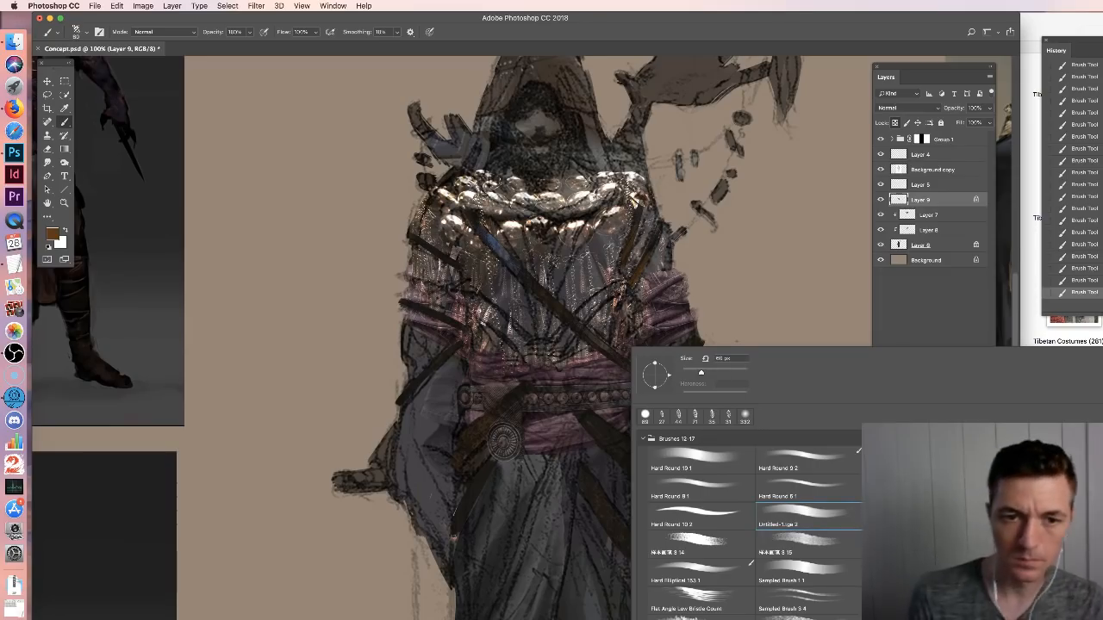
drag(701, 373, 698, 373)
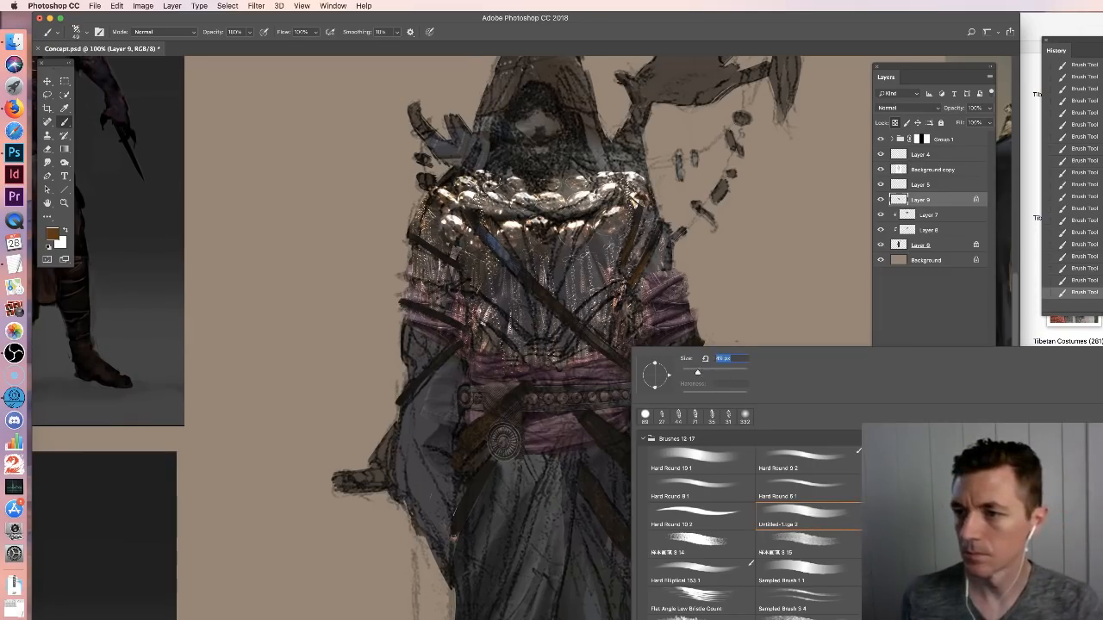
alt+click(638, 240)
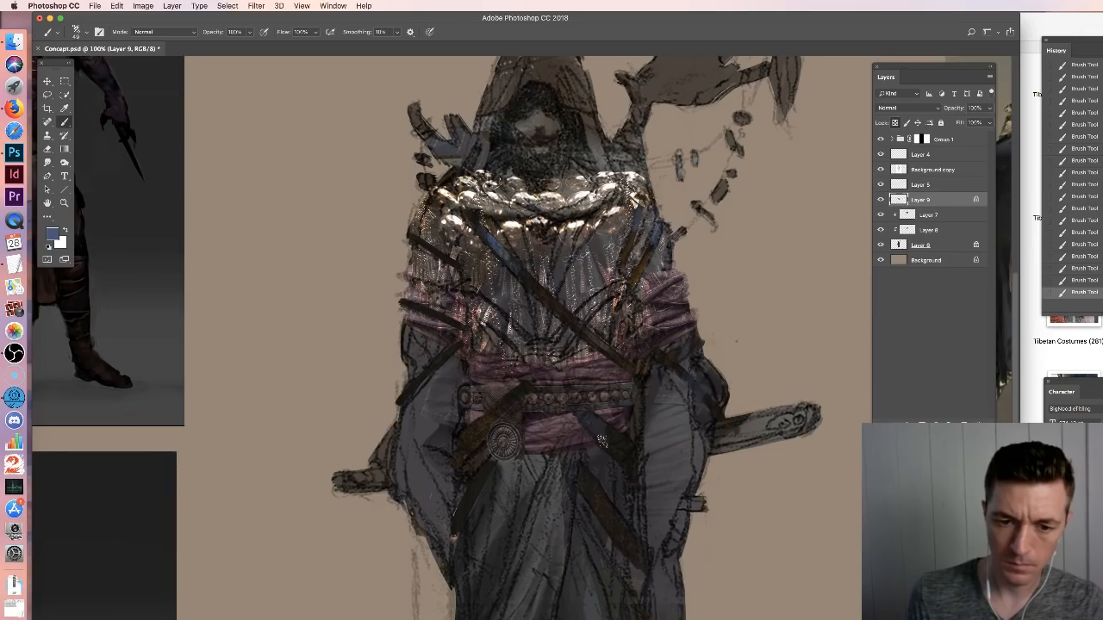
Sample a dark tone at the belt, shrink the brush, and darken the straps around the waist medallion
alt+click(627, 386)
key(bracketleft)
key(bracketleft)
key(bracketleft)
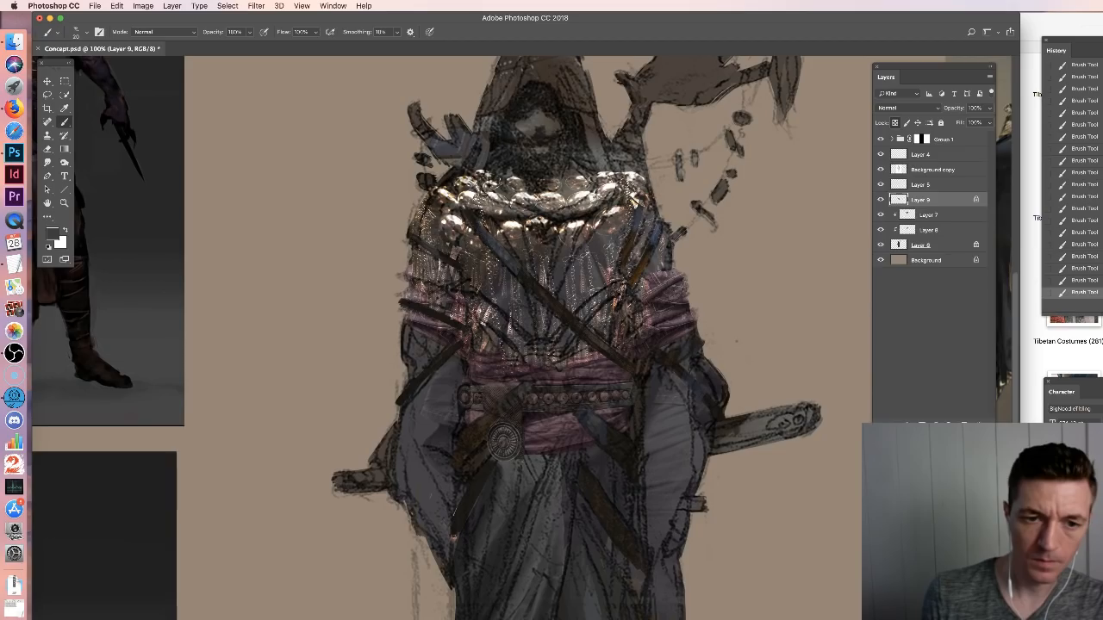
Hide the Background copy layer and compare the figure with and without Layer 7 and its base layer
key(super+minus)
click(881, 184)
click(880, 184)
click(944, 230)
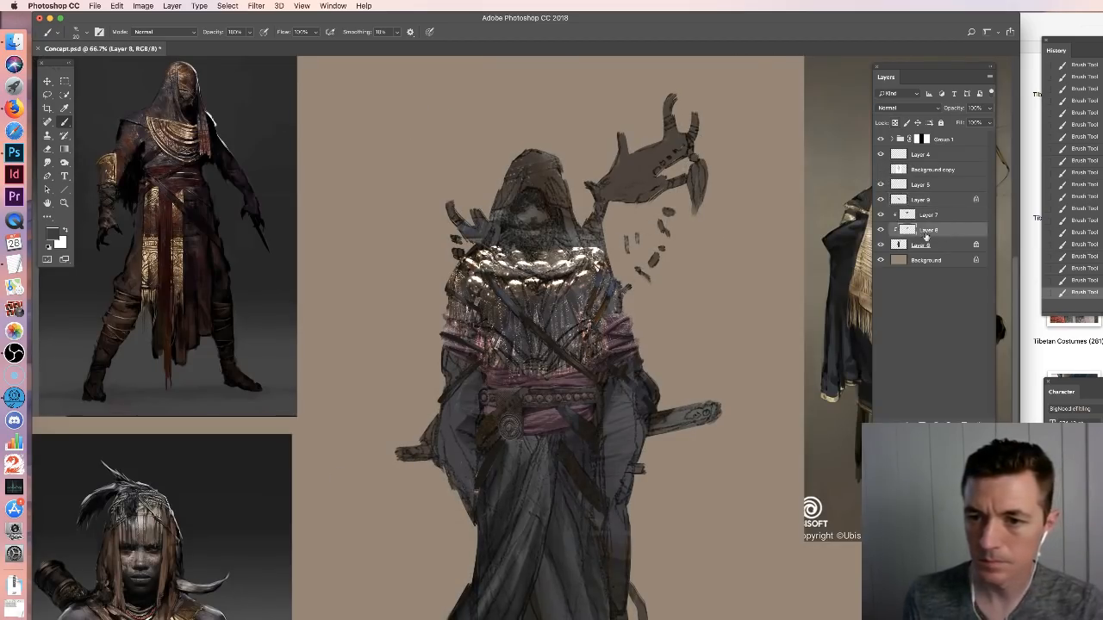
click(925, 214)
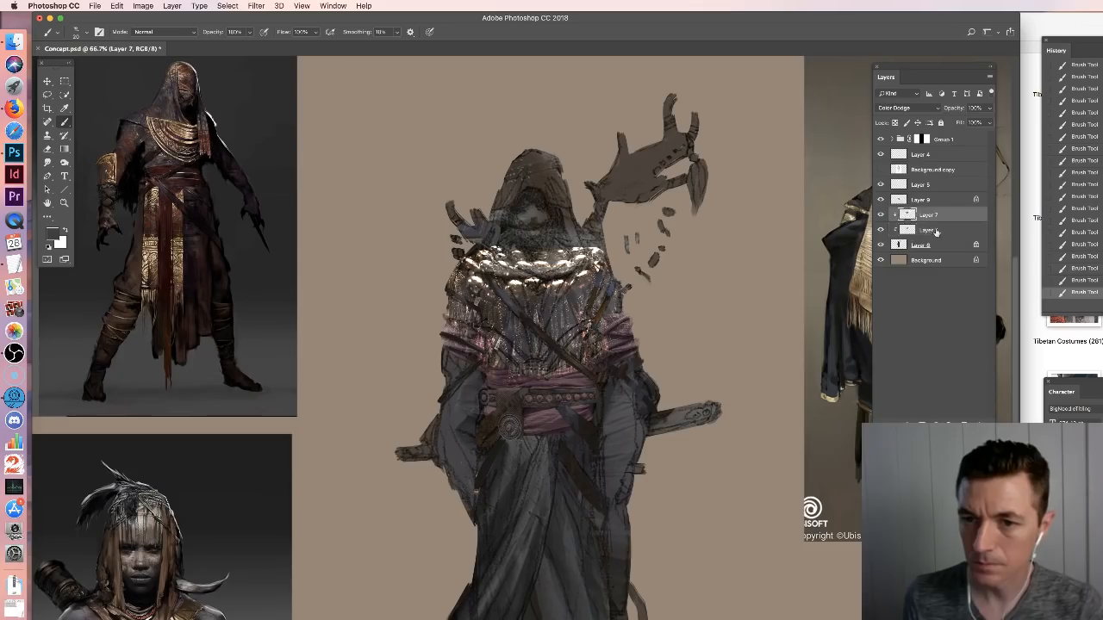
click(880, 215)
click(880, 215)
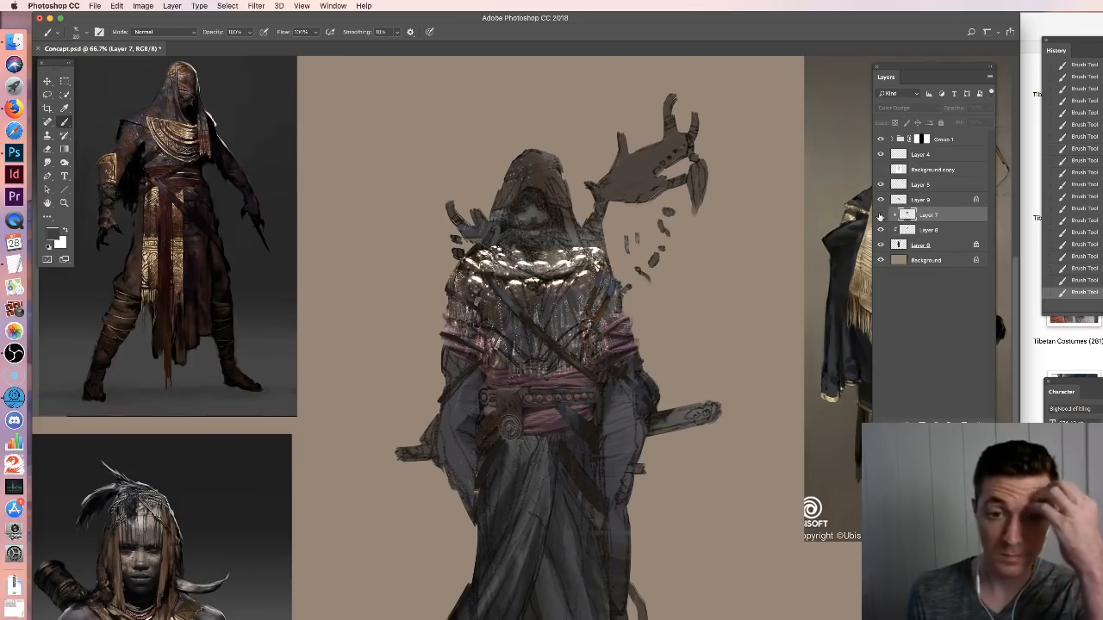
click(879, 216)
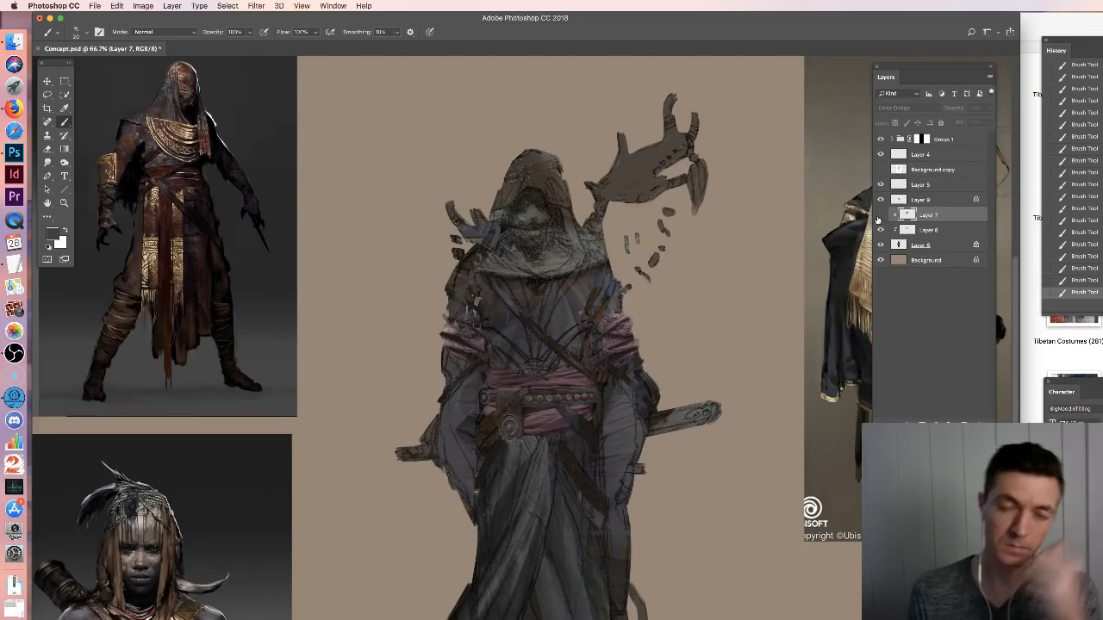
click(880, 216)
click(881, 245)
click(881, 245)
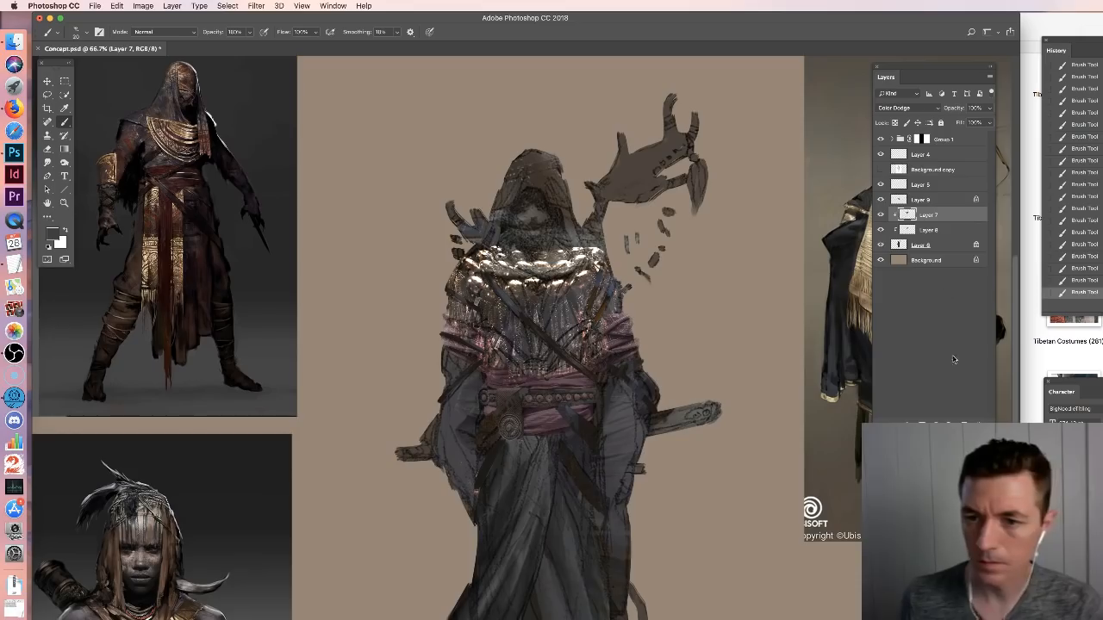
Create a new clipped layer directly above the figure's base layer, enlarge the brush, and sample a dark tone near the belt
click(948, 242)
key(super+alt+shift+n)
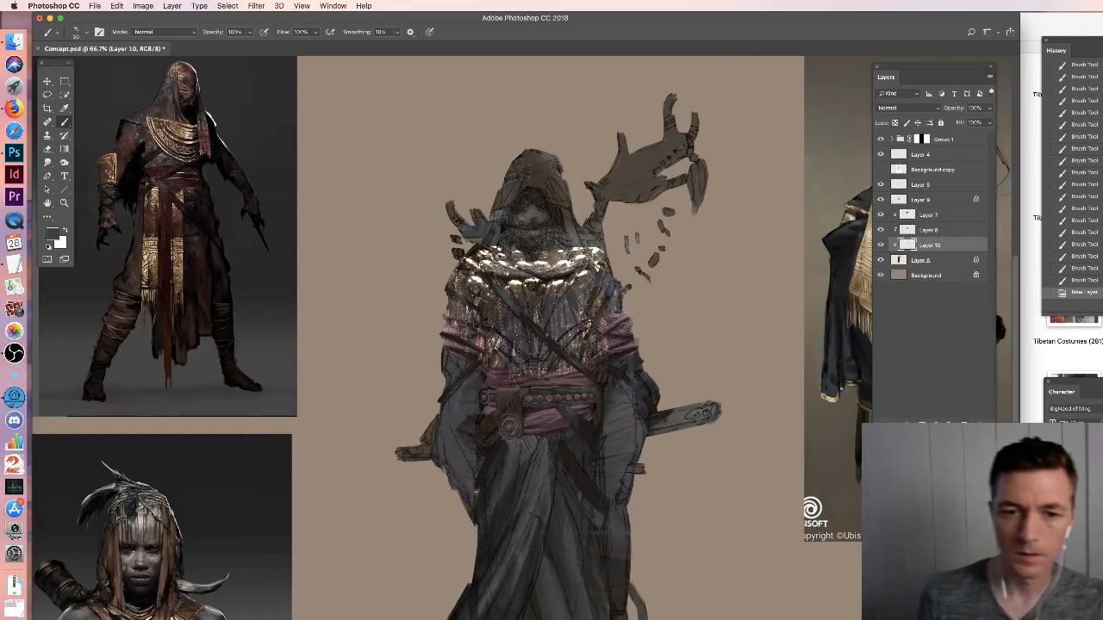
right_click(560, 336)
drag(610, 361, 615, 361)
alt+click(490, 402)
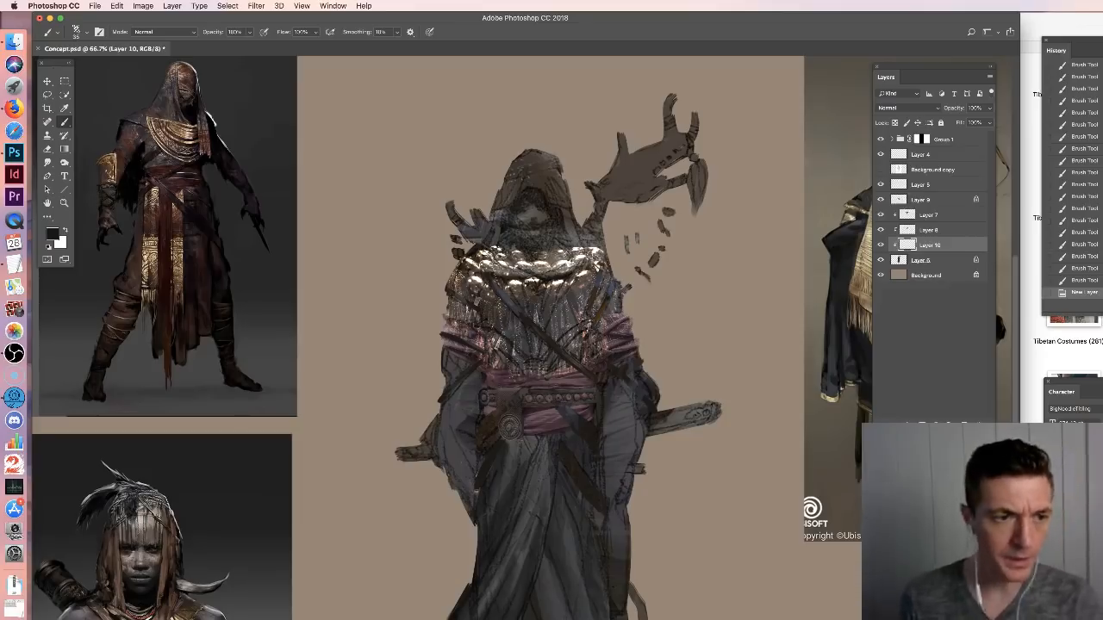
Study the shading around the straps on the reference costume, reduce the brush size, and add a first dark mark on the chest
drag(304, 256, 618, 340)
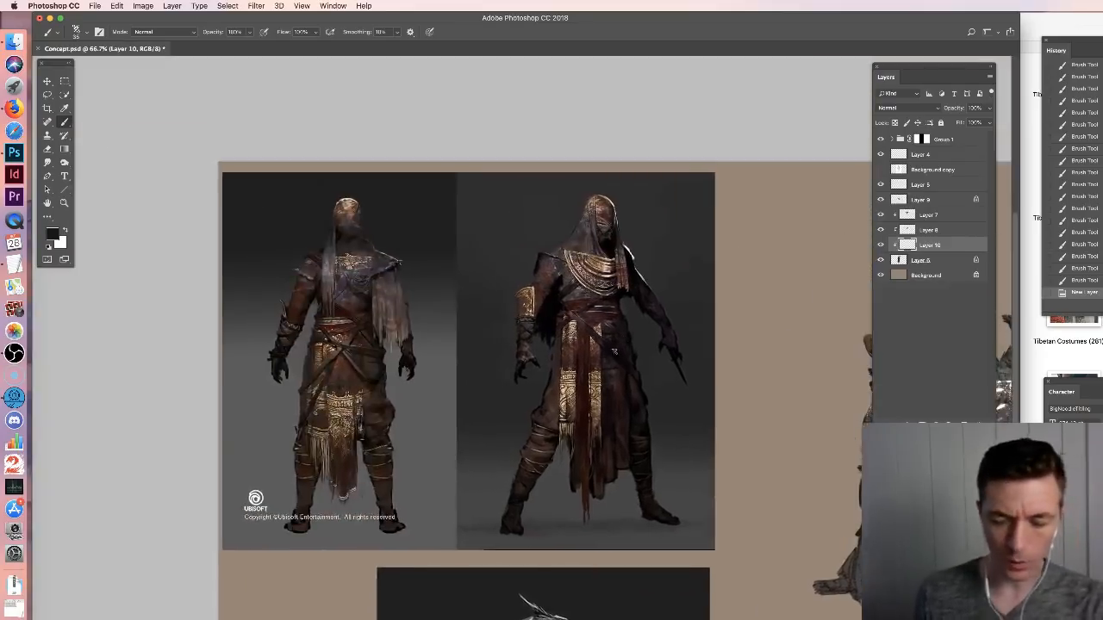
key(super+plus)
key(super+plus)
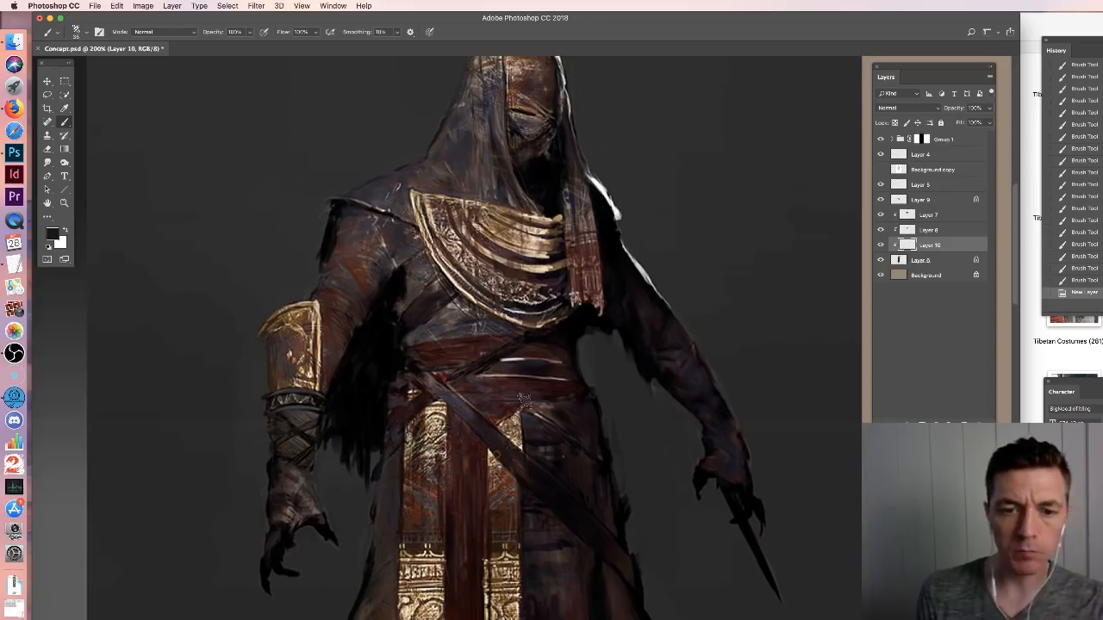
drag(707, 537, 431, 238)
drag(552, 474, 141, 408)
key(super+minus)
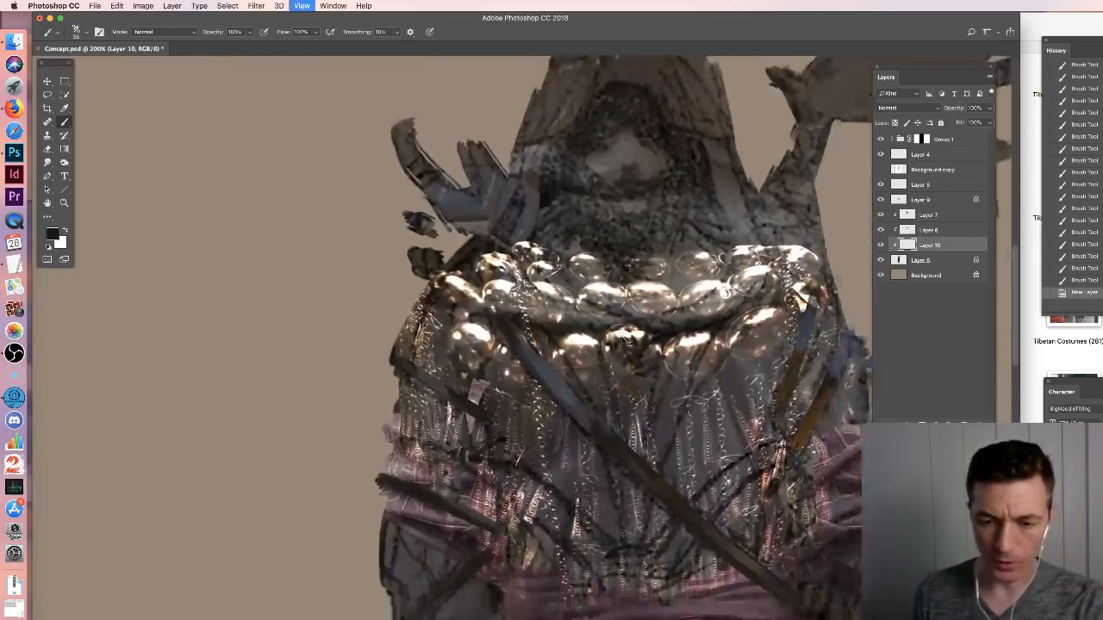
right_click(677, 380)
drag(722, 400, 717, 402)
click(650, 362)
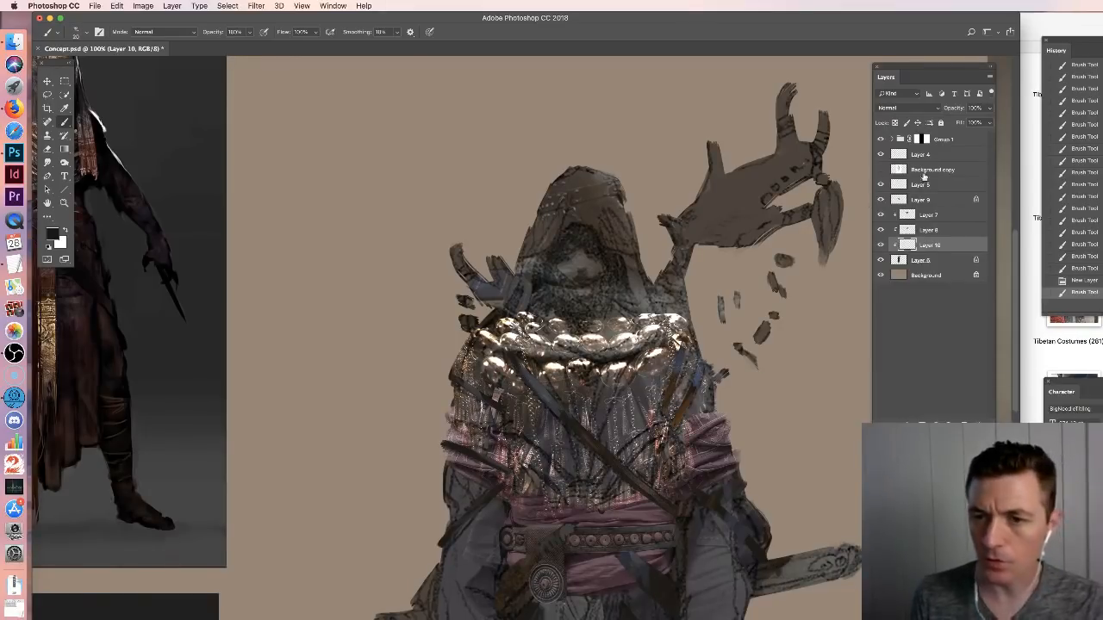
Move Layer 10 above Layer 7, add a shadow beneath the sleeve cuff, and set the layer's blend mode to Multiply
drag(595, 364, 579, 293)
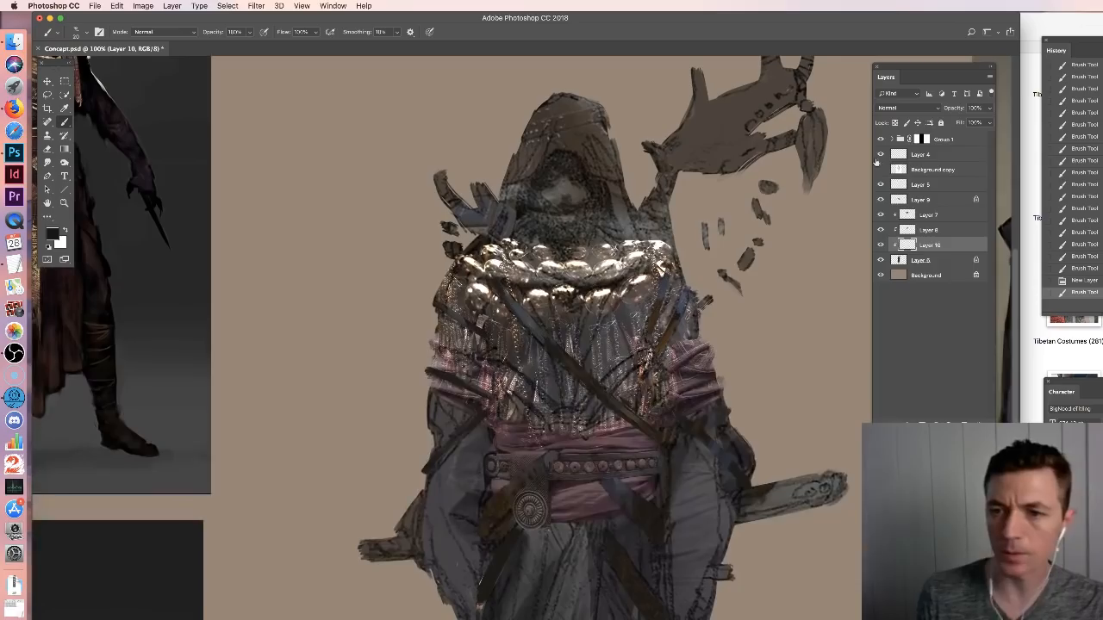
drag(940, 246, 940, 204)
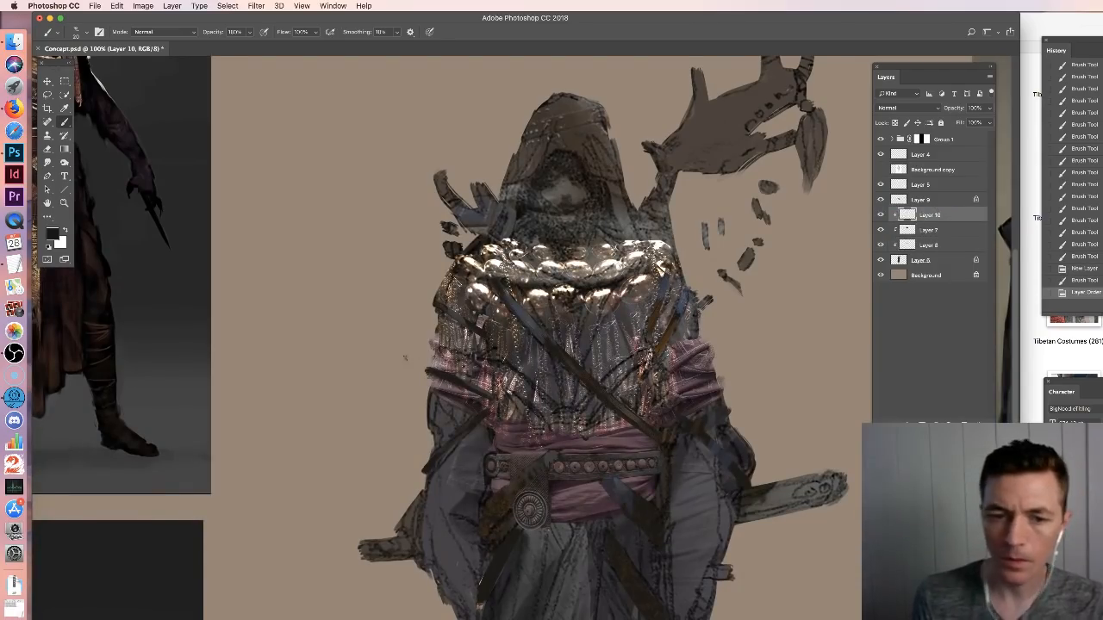
mouse_move(433, 392)
mouse_down()
mouse_move(465, 417)
mouse_move(445, 395)
mouse_up()
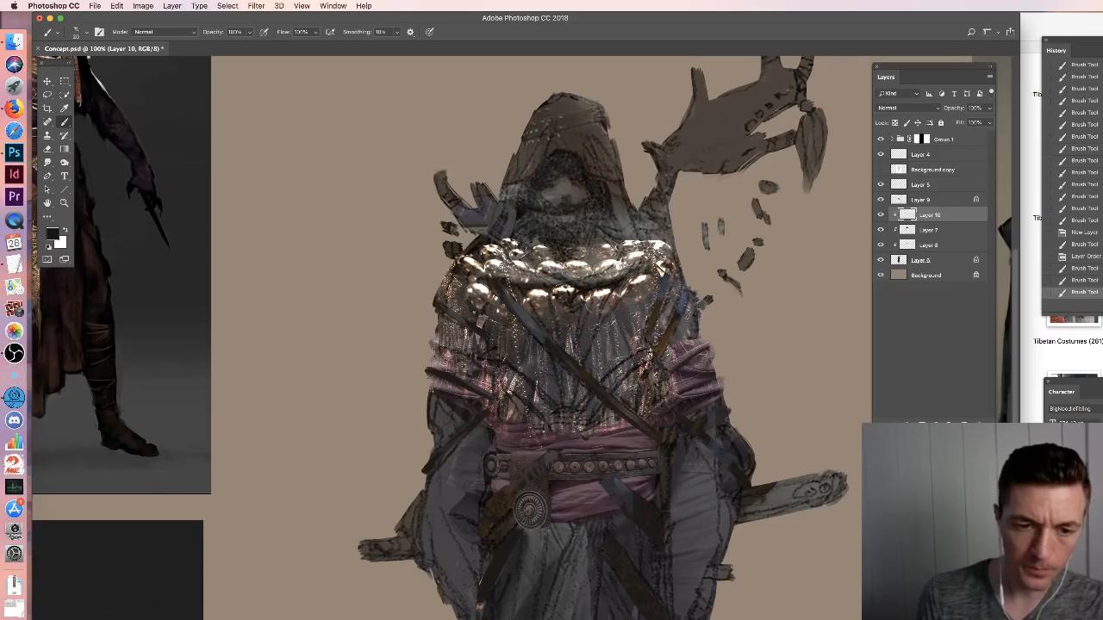
click(896, 107)
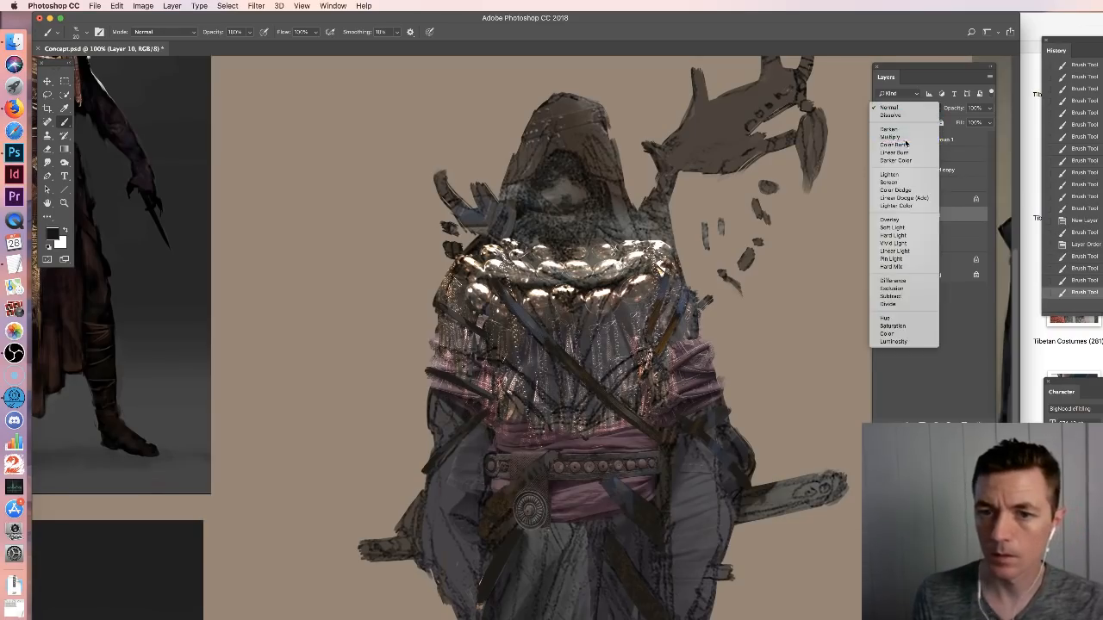
click(896, 141)
Paint multiply shadows beneath the sleeve cuffs, around the waist medallion, under the hip straps, and beside the sash
drag(487, 432, 487, 425)
scroll(488, 425, down, 5)
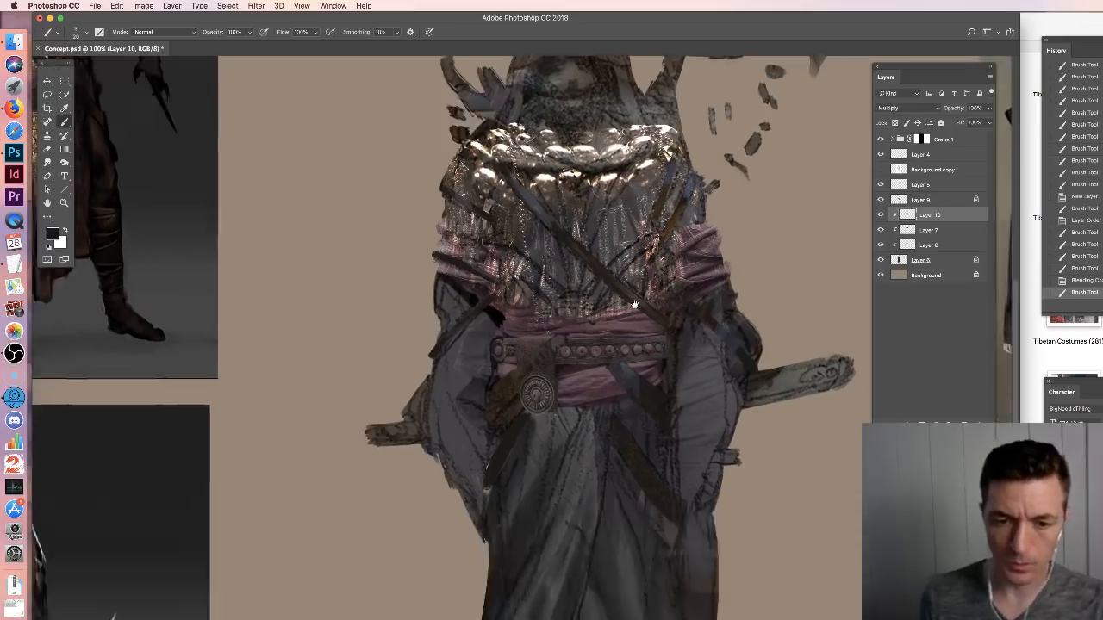
mouse_move(558, 405)
mouse_down()
mouse_move(597, 392)
mouse_move(596, 409)
mouse_move(592, 393)
mouse_move(543, 415)
mouse_up()
mouse_move(536, 414)
mouse_down()
mouse_move(636, 407)
mouse_move(619, 437)
mouse_up()
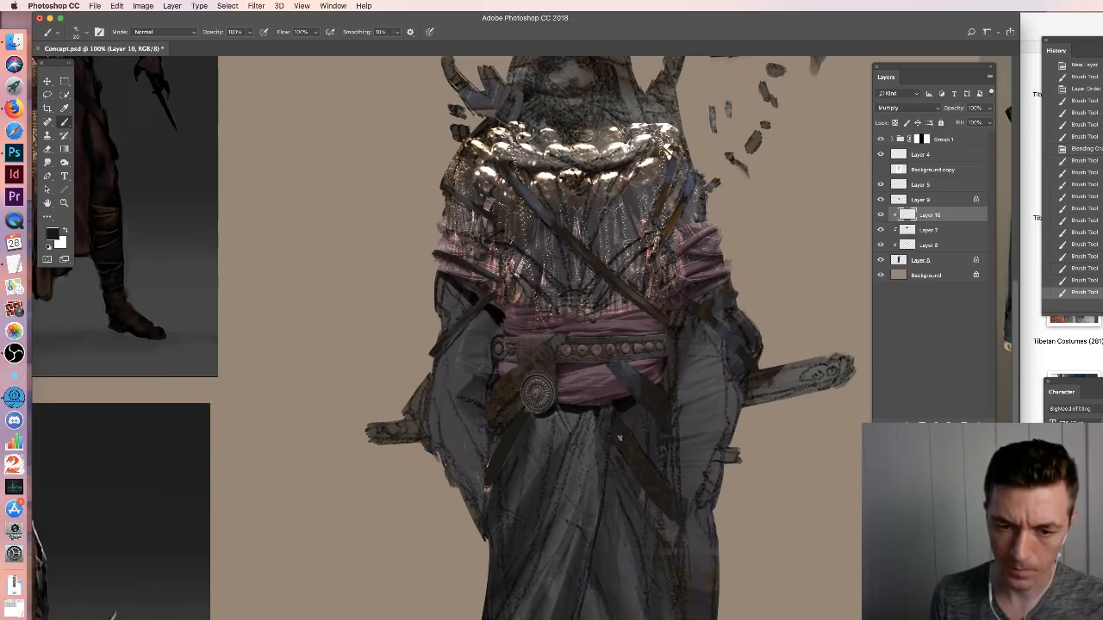
mouse_move(663, 383)
mouse_down()
mouse_move(678, 331)
mouse_move(668, 362)
mouse_move(655, 323)
mouse_move(680, 310)
mouse_move(680, 334)
mouse_up()
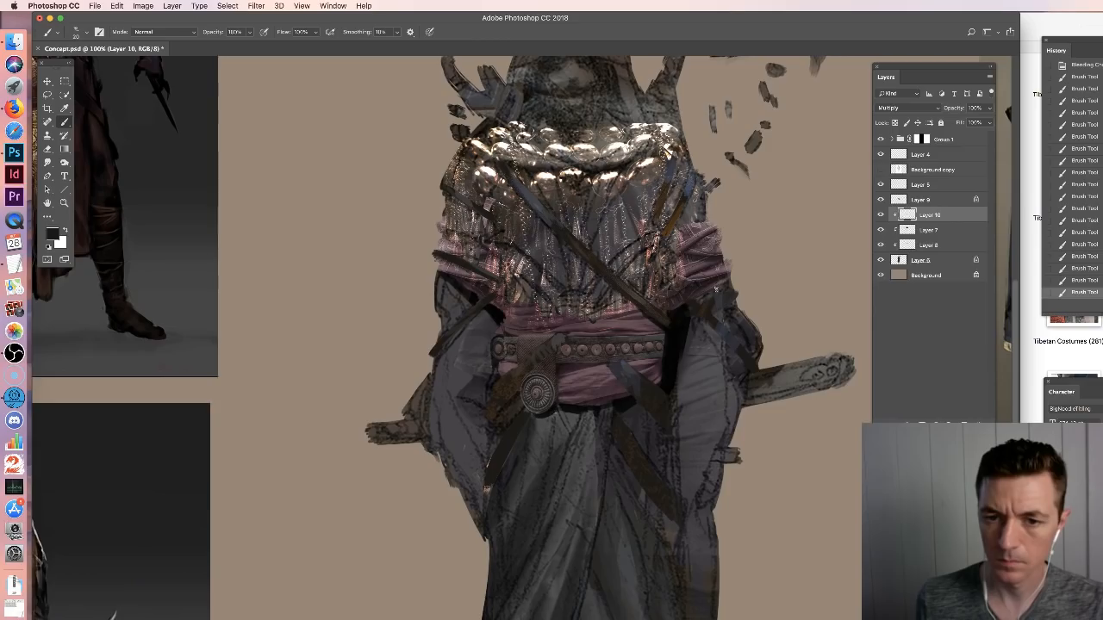
drag(715, 289, 702, 300)
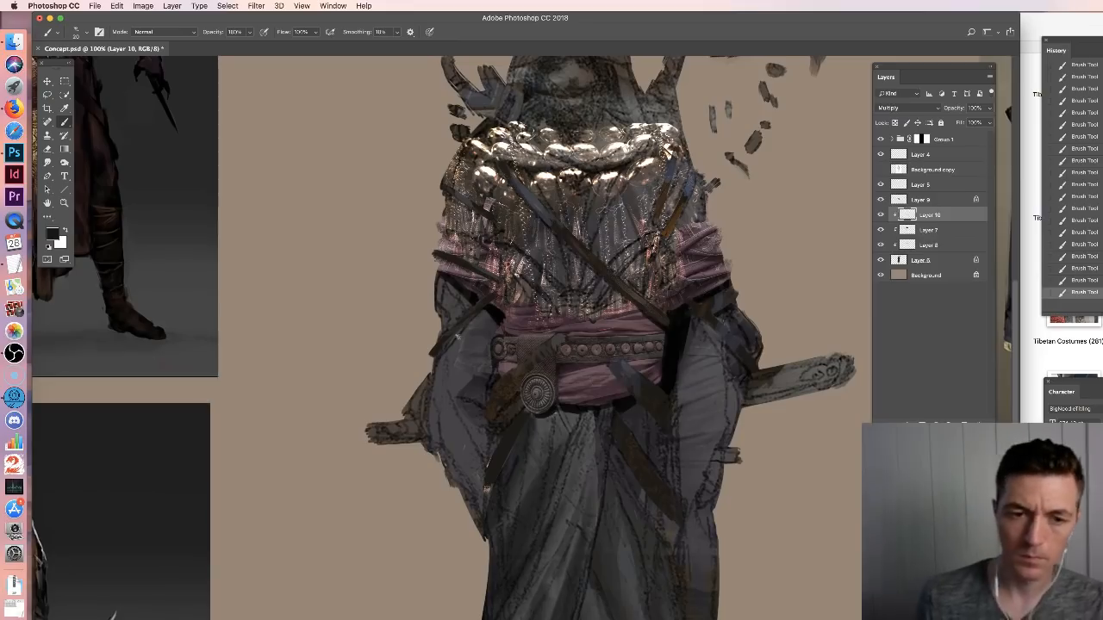
drag(467, 326, 442, 342)
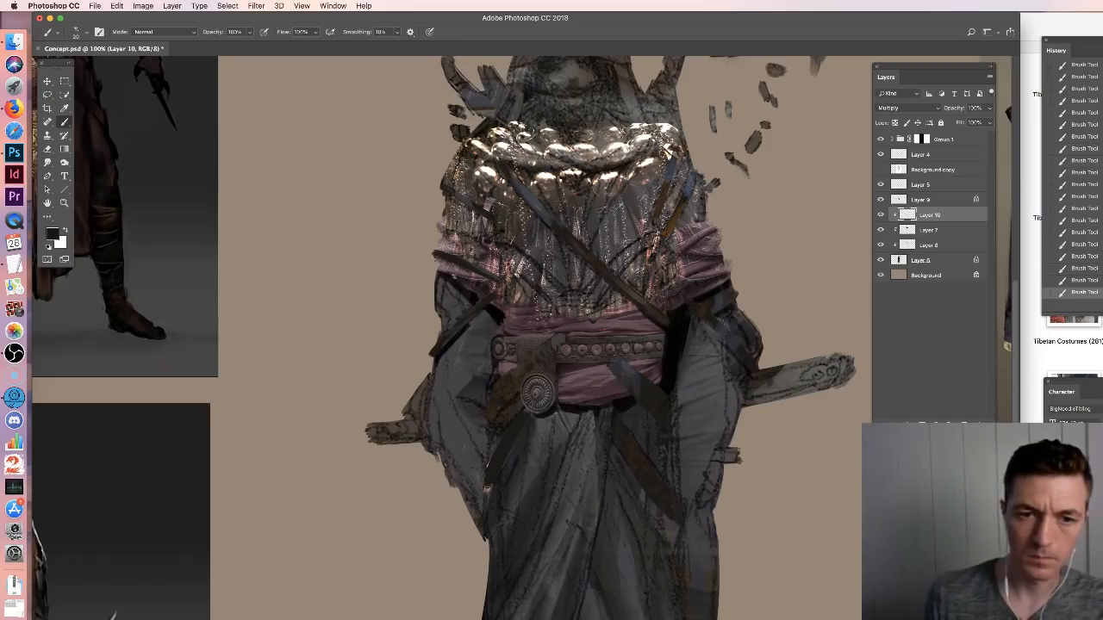
Darken the side of the embroidered chest near the shoulder strap and the upper edge of the sash
drag(577, 242, 565, 323)
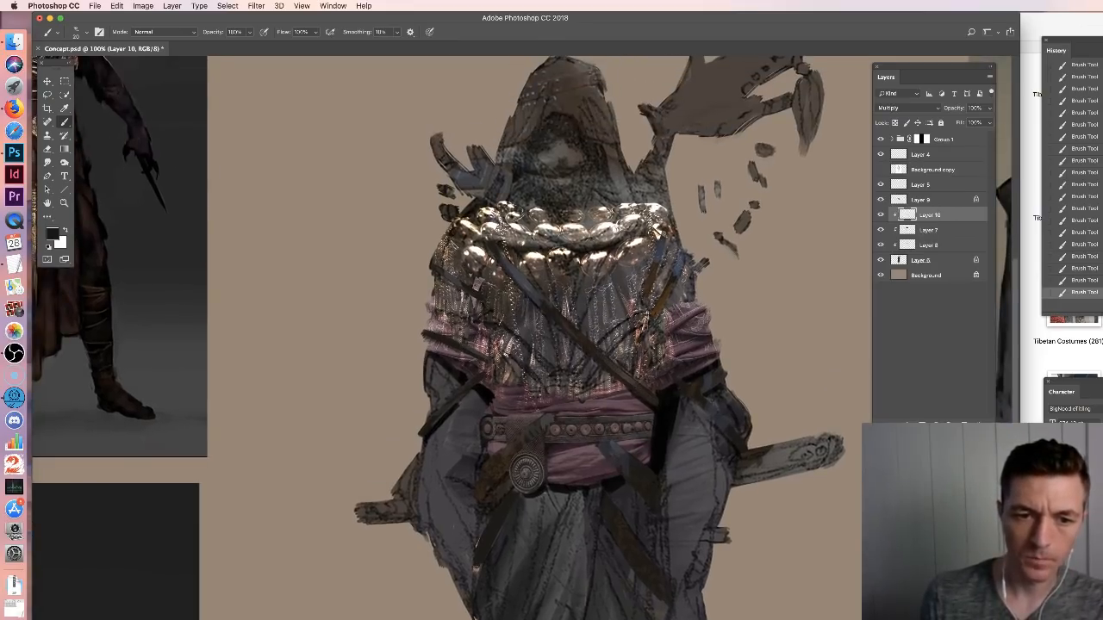
drag(457, 291, 493, 357)
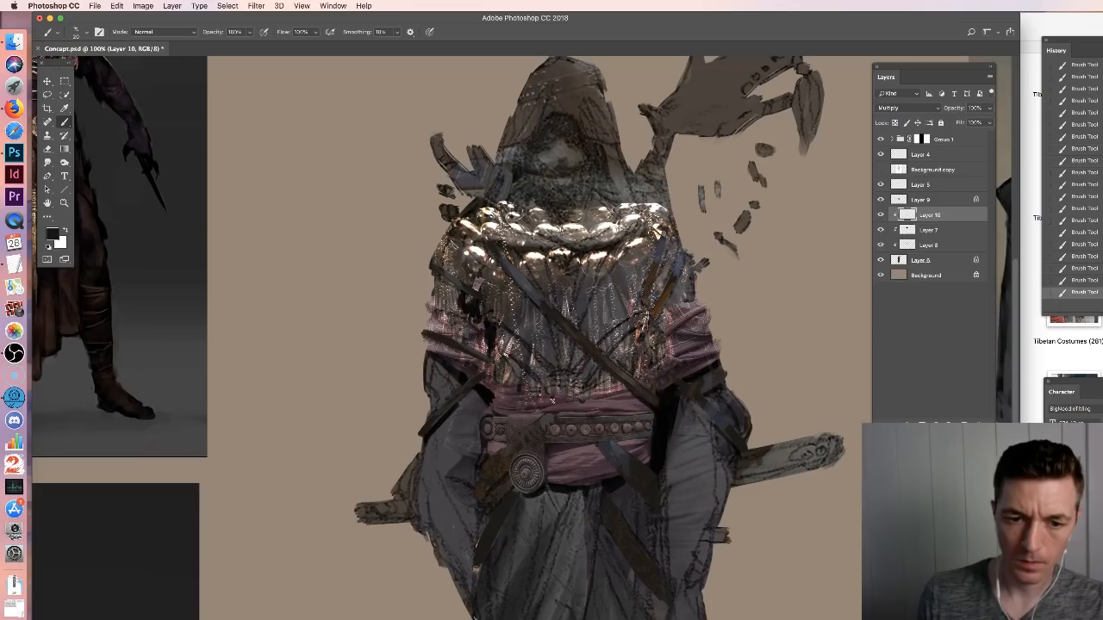
mouse_move(554, 401)
mouse_down()
mouse_move(552, 379)
mouse_move(614, 393)
mouse_up()
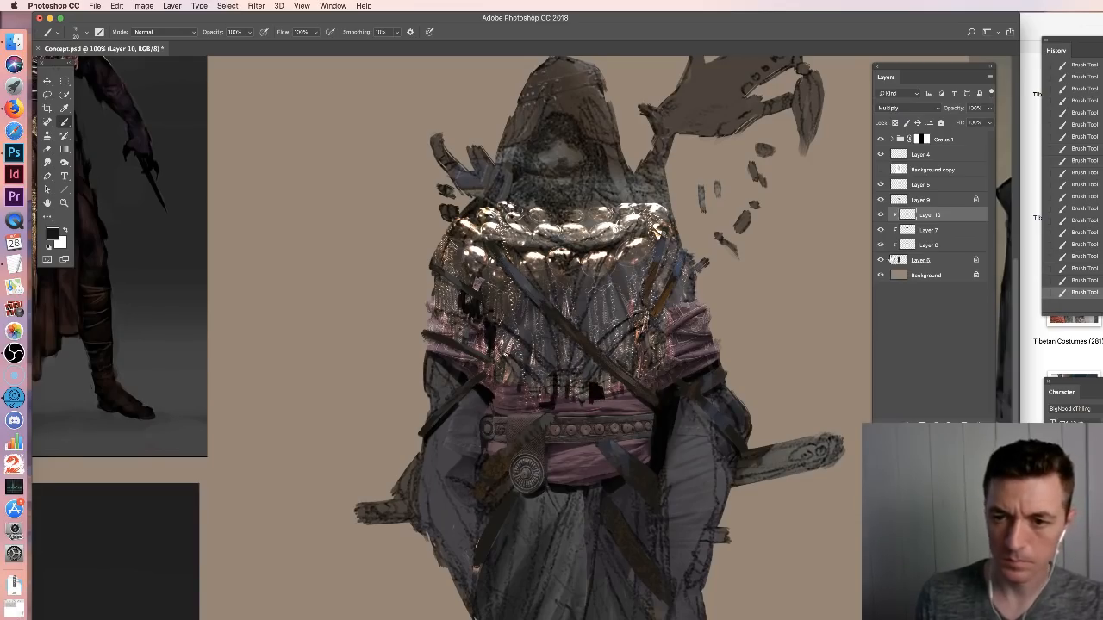
Check what Layer 8 contributes, enlarge the brush, and choose a dark purple sampled from the chest cloth as the foreground colour
click(938, 243)
click(881, 247)
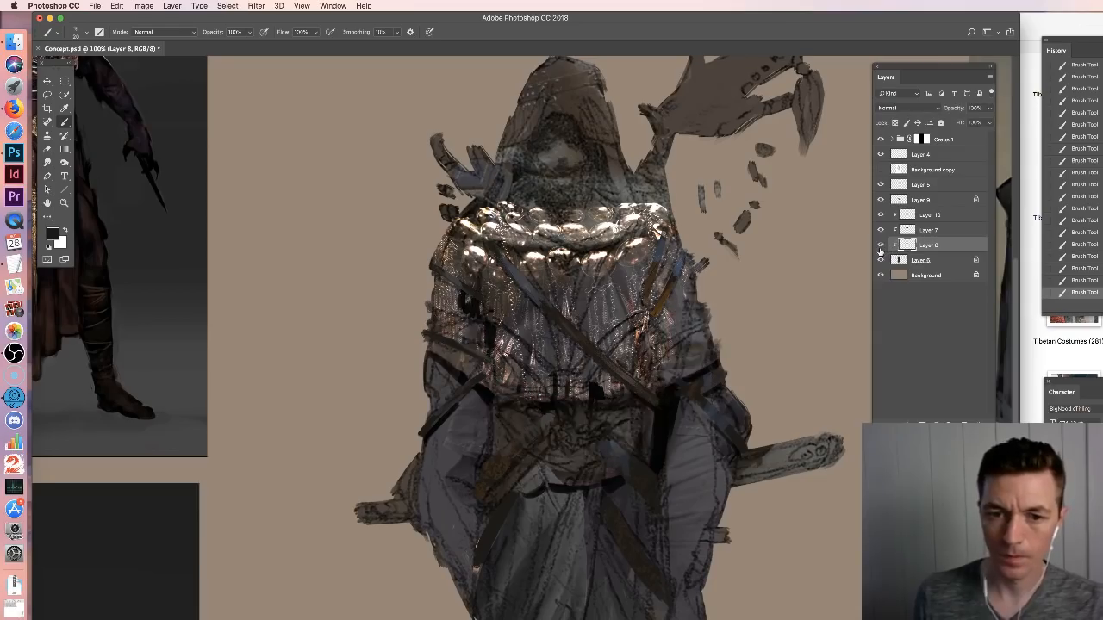
click(881, 247)
right_click(627, 311)
drag(686, 334, 689, 335)
click(950, 249)
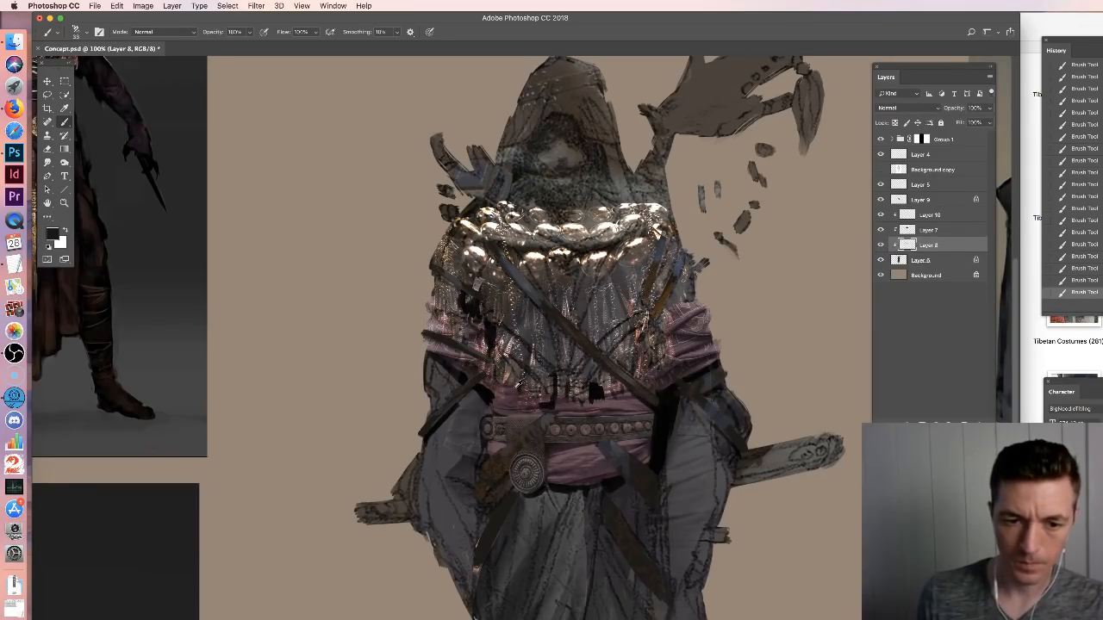
alt+click(511, 384)
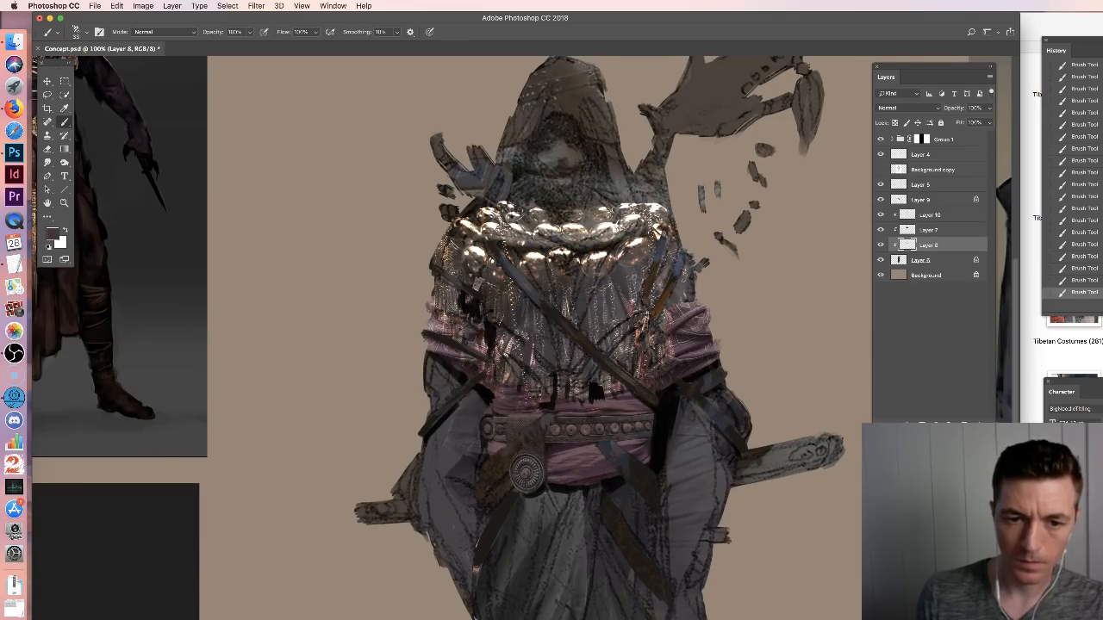
click(54, 231)
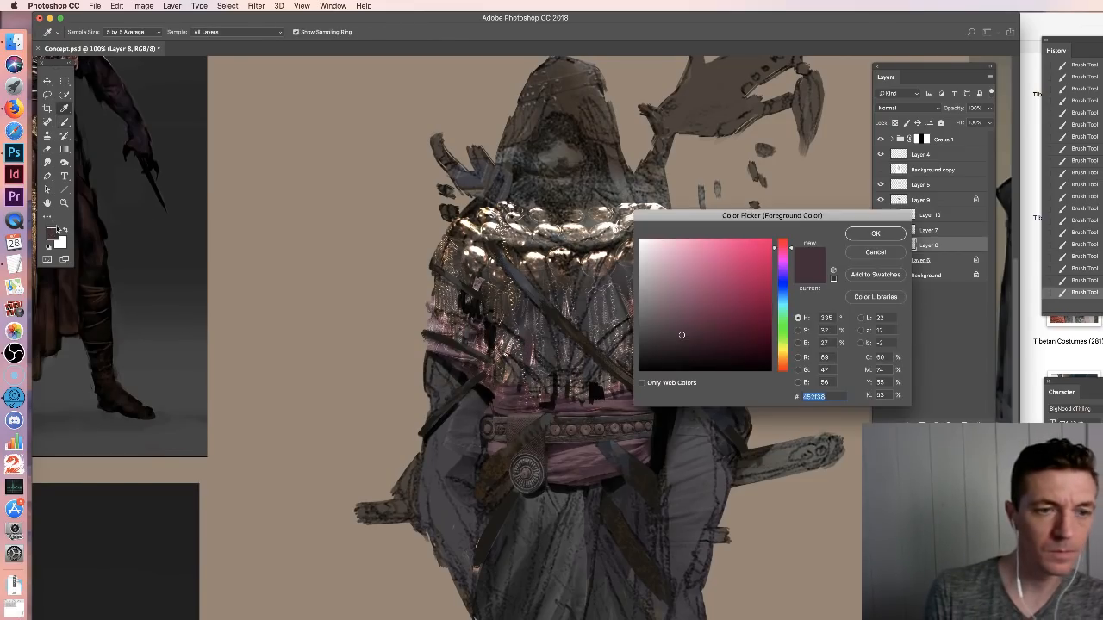
click(876, 234)
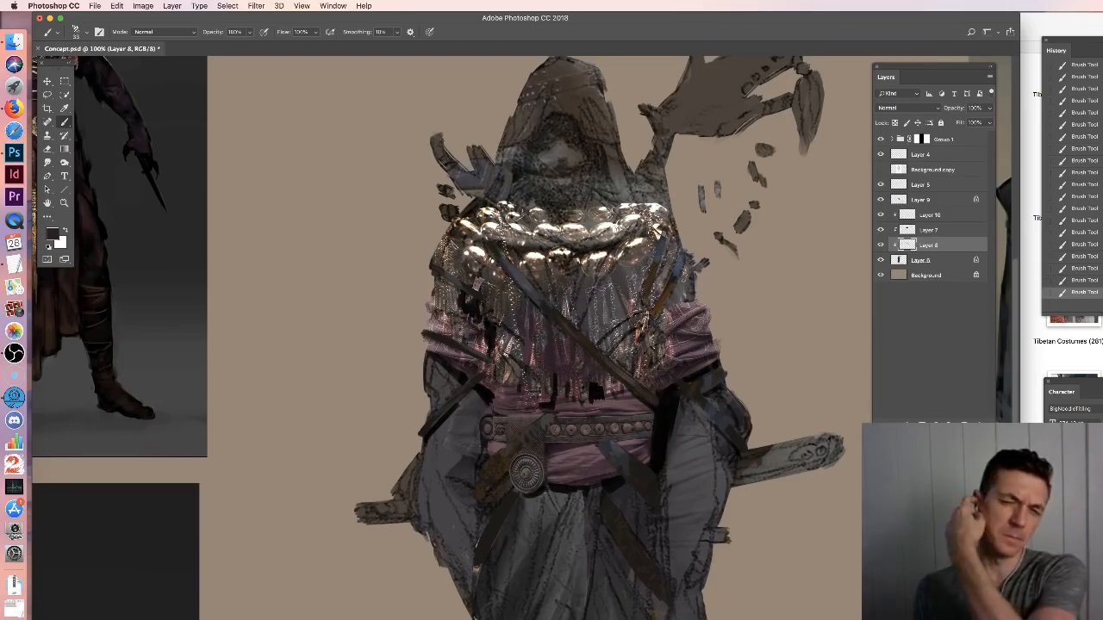
Paint dark tones on Layer 8 over the sketch lines across the embroidered chest, below the necklace, and at both shoulders
drag(725, 403, 730, 411)
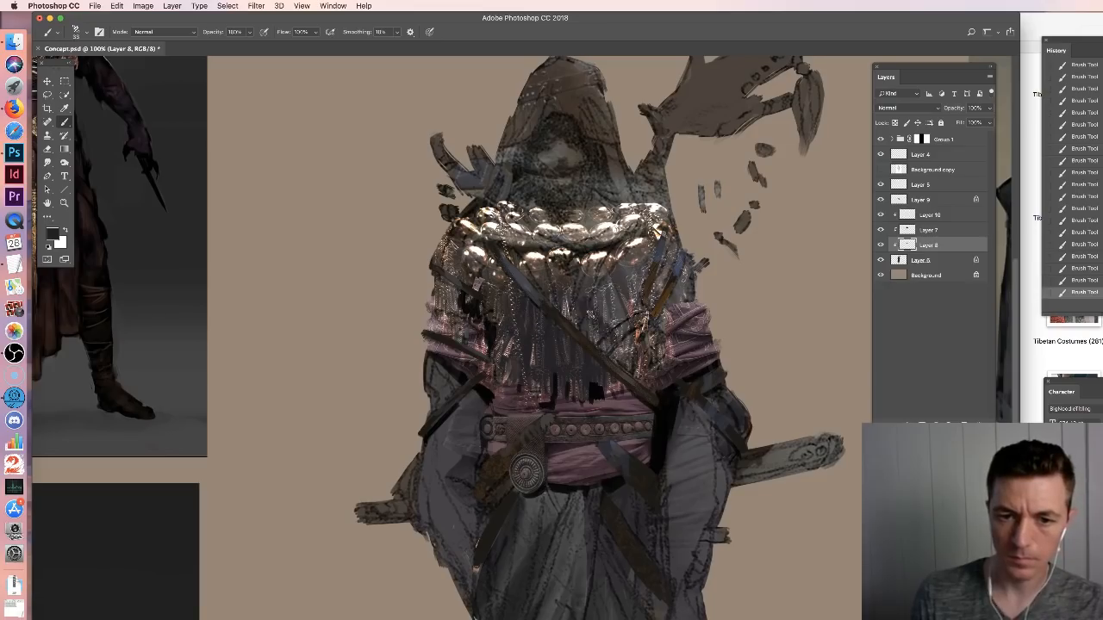
drag(611, 283, 626, 343)
mouse_move(635, 297)
mouse_down()
mouse_move(627, 357)
mouse_move(647, 345)
mouse_up()
mouse_move(660, 276)
mouse_down()
mouse_move(659, 323)
mouse_move(670, 310)
mouse_up()
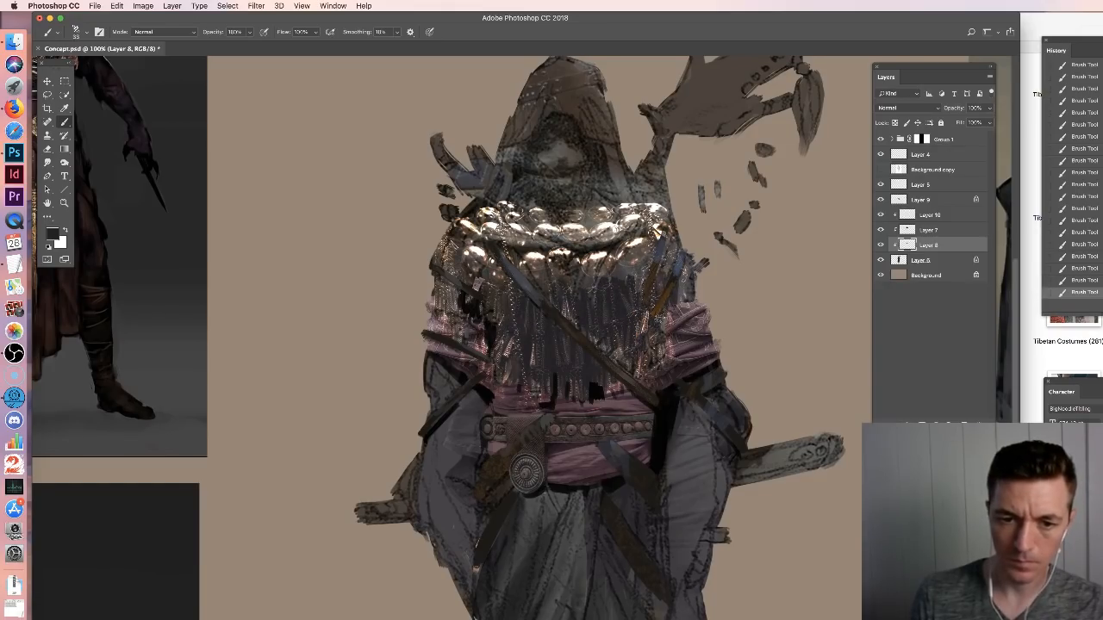
drag(455, 246, 462, 316)
mouse_move(671, 254)
mouse_down()
mouse_move(669, 280)
mouse_move(682, 271)
mouse_up()
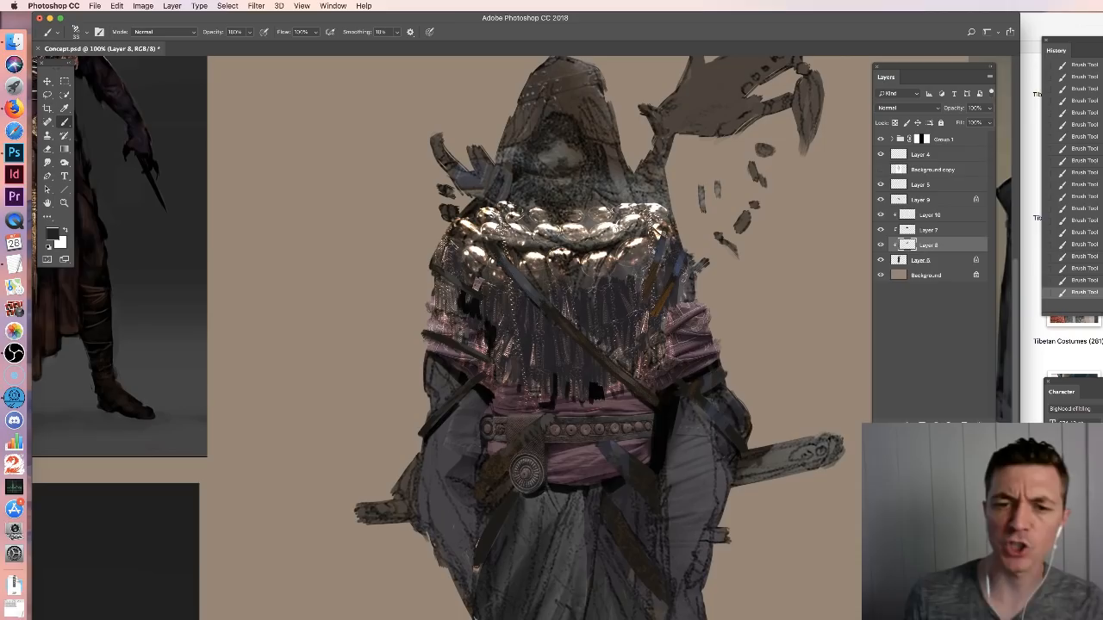
mouse_move(666, 251)
mouse_down()
mouse_move(659, 277)
mouse_move(624, 285)
mouse_move(639, 275)
mouse_move(641, 291)
mouse_move(560, 286)
mouse_up()
mouse_move(448, 248)
mouse_down()
mouse_move(458, 264)
mouse_move(440, 267)
mouse_up()
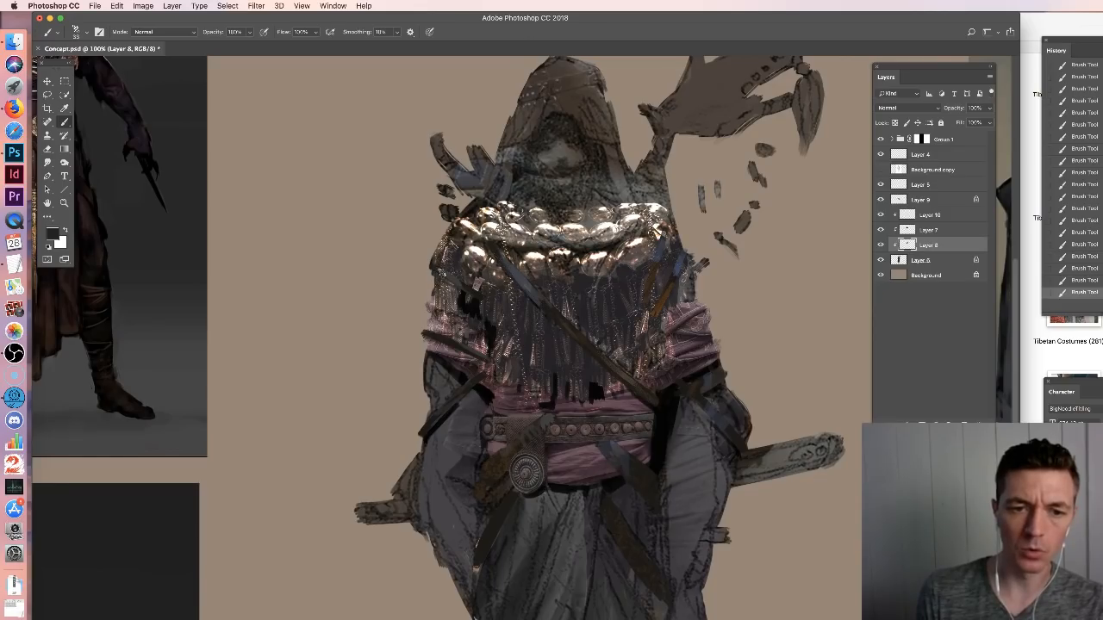
Erase the black shadow marks on Layer 10 along the upper edge of the sash and return to the Brush tool
key(super+minus)
key(super+equal)
drag(622, 308, 636, 354)
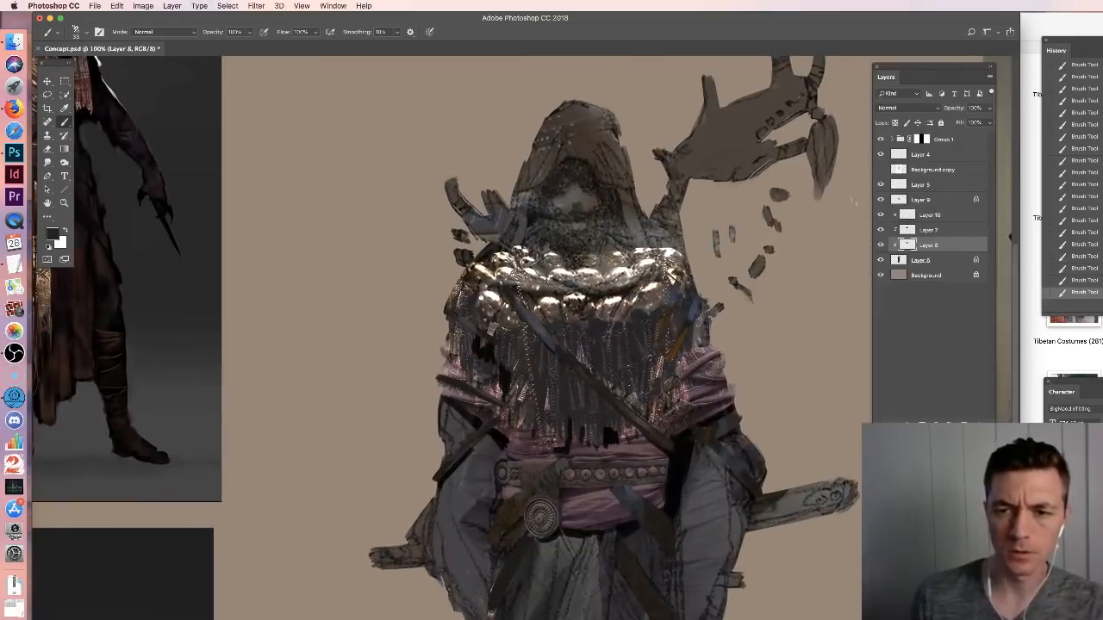
click(927, 215)
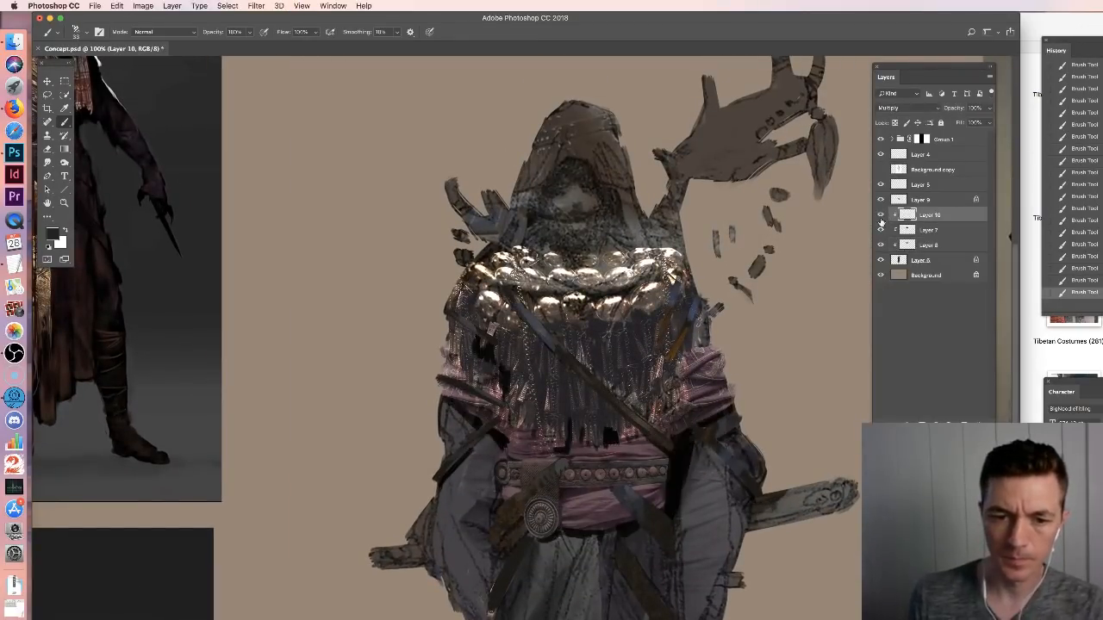
key(e)
drag(581, 432, 540, 452)
key(b)
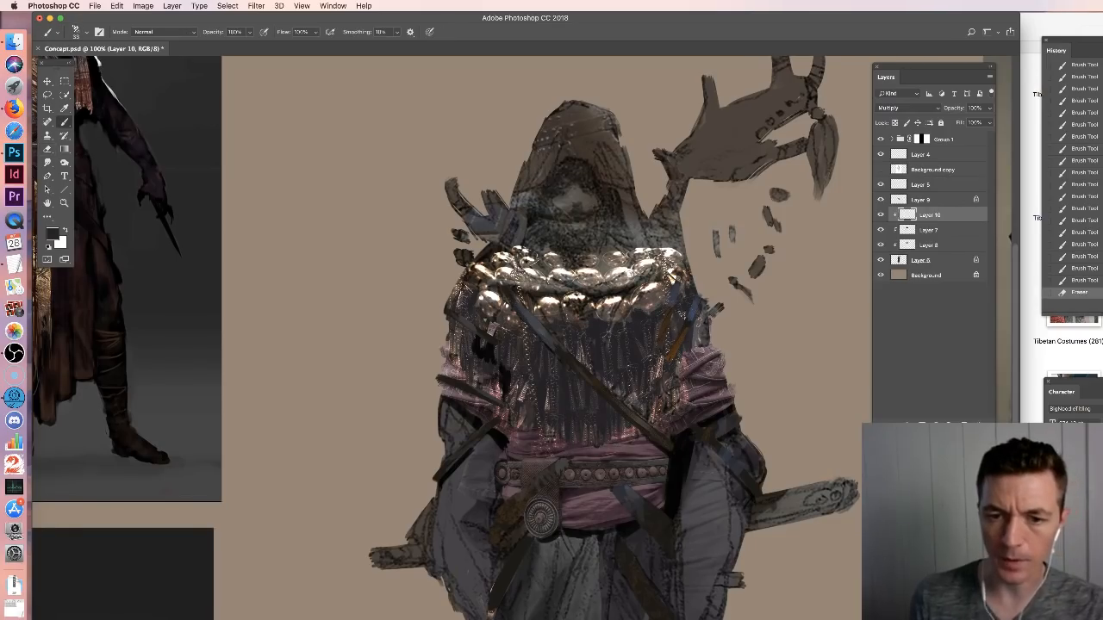
Paint dark shadow inside the hood around the face and along the hood's inner edges on Layer 10
right_click(683, 312)
drag(754, 334, 748, 334)
click(640, 364)
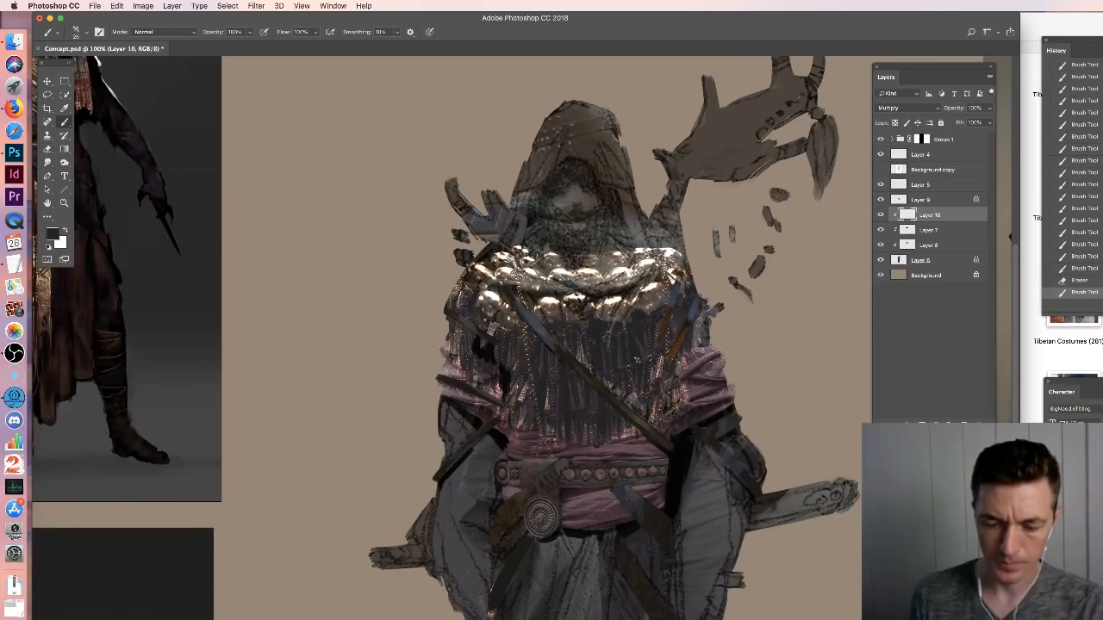
key(super+minus)
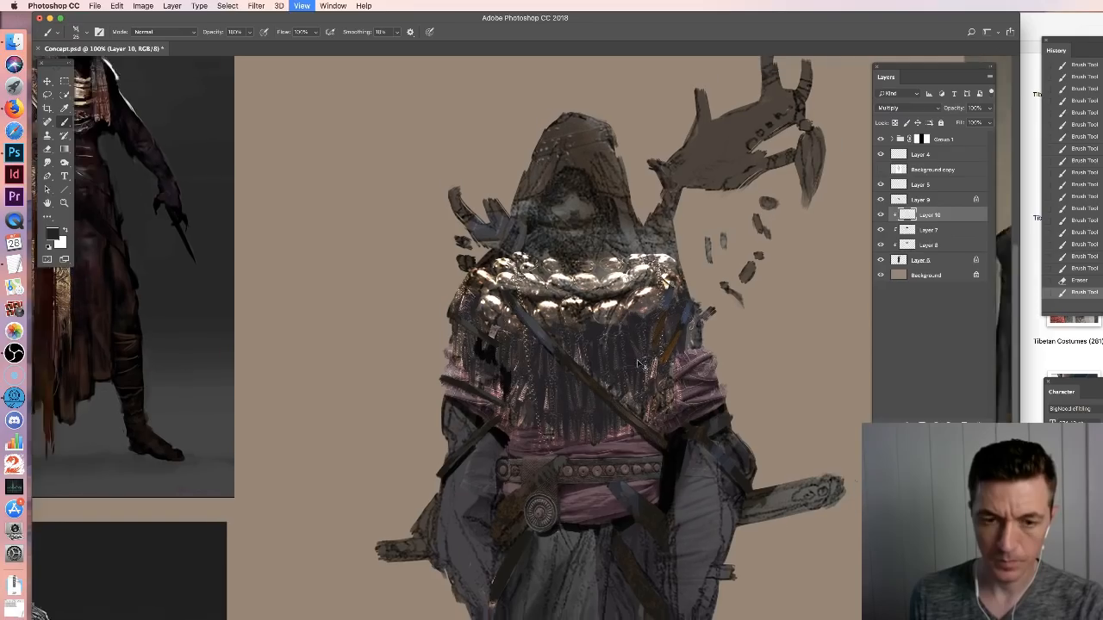
key(super+minus)
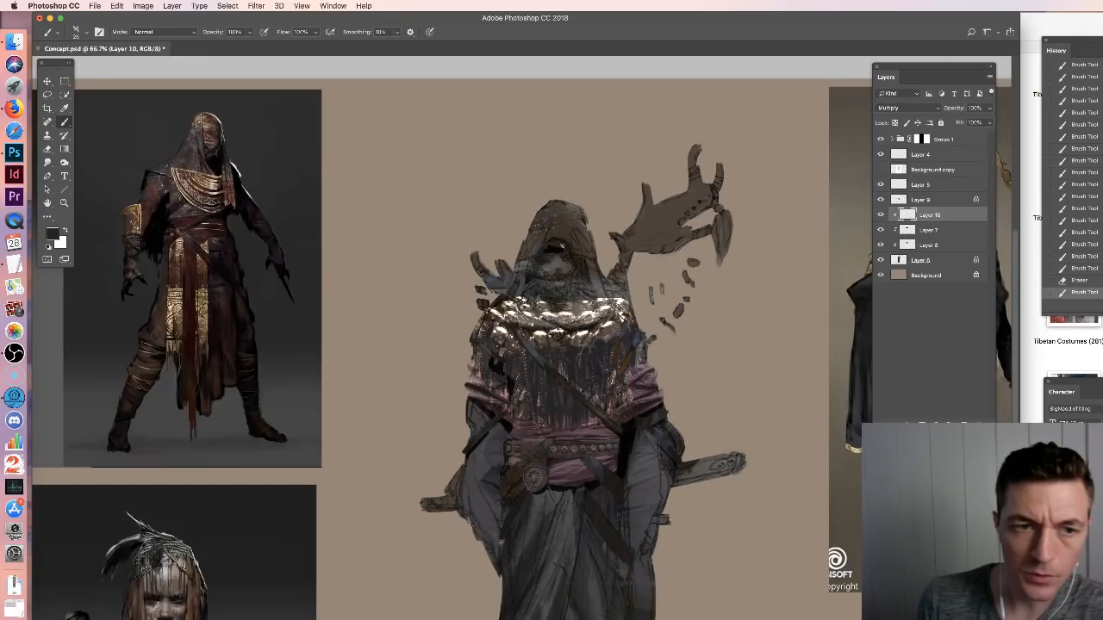
mouse_move(561, 246)
mouse_down()
mouse_move(530, 272)
mouse_move(546, 288)
mouse_move(529, 294)
mouse_move(547, 300)
mouse_up()
drag(549, 297, 555, 302)
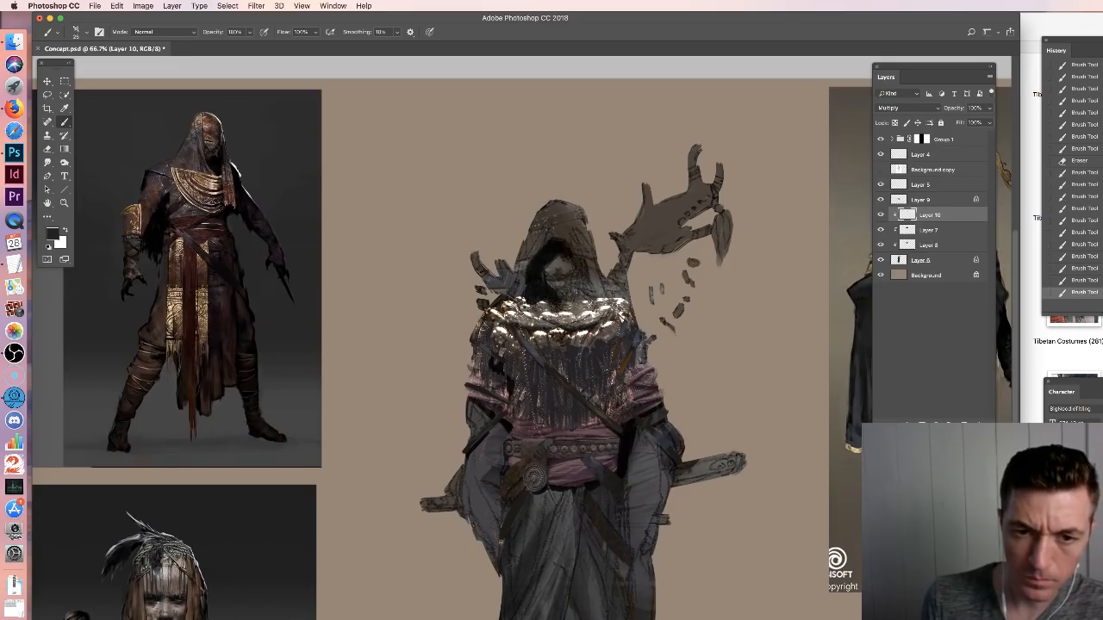
drag(574, 284, 562, 302)
drag(559, 300, 559, 303)
drag(552, 293, 555, 298)
drag(570, 261, 578, 269)
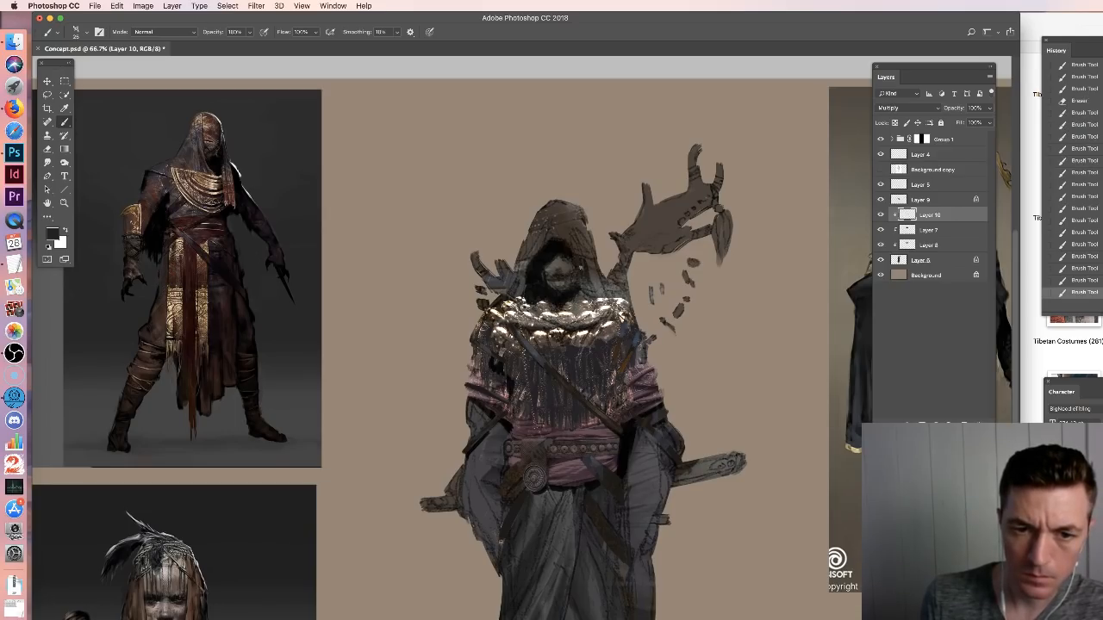
drag(587, 273, 601, 300)
Darken the shoulder below the antlered staff and the sleeve edge just above the scabbard
scroll(604, 293, down, 4)
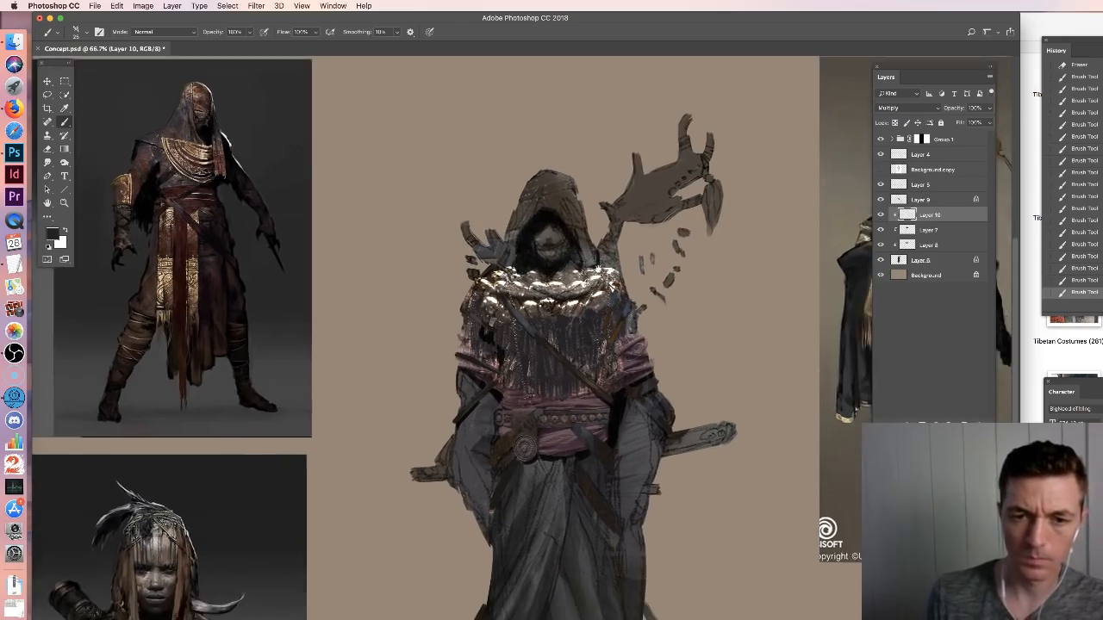
right_click(626, 312)
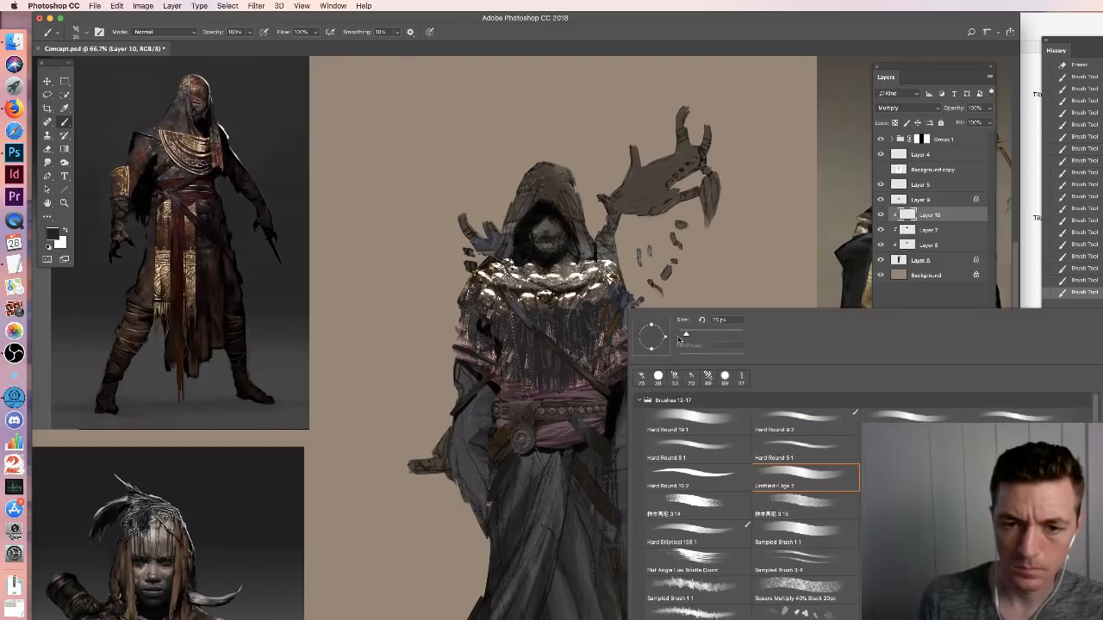
mouse_move(621, 303)
mouse_down()
mouse_move(627, 317)
mouse_move(609, 324)
mouse_move(625, 324)
mouse_move(626, 303)
mouse_move(629, 327)
mouse_move(633, 296)
mouse_up()
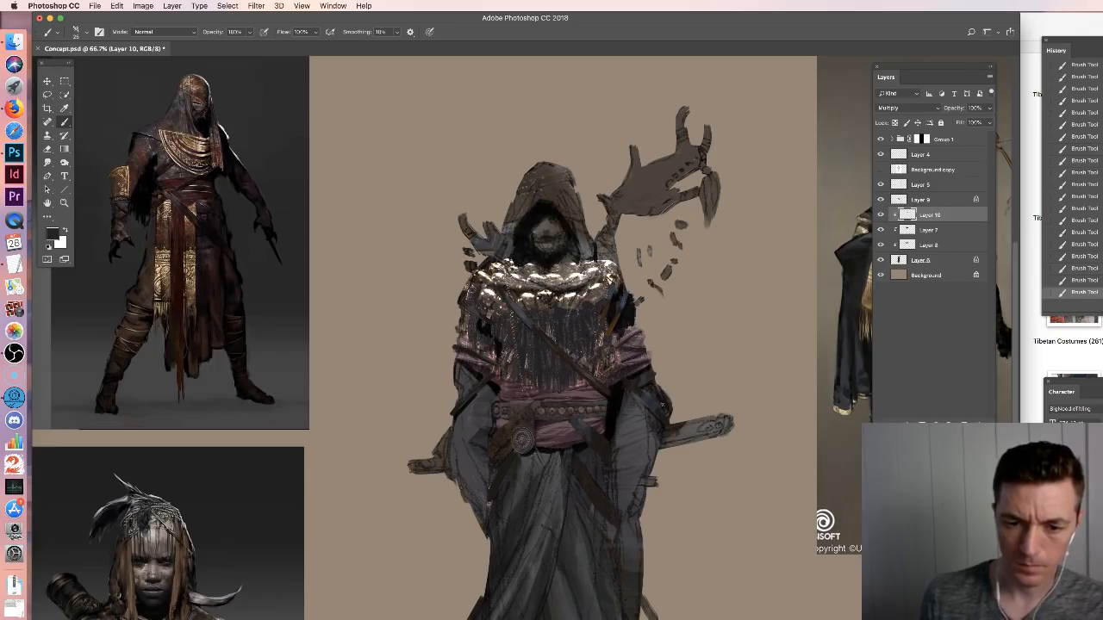
drag(653, 393, 652, 383)
Erase part of the dark mark in the skirt's central opening and return to the Brush tool
scroll(651, 383, down, 3)
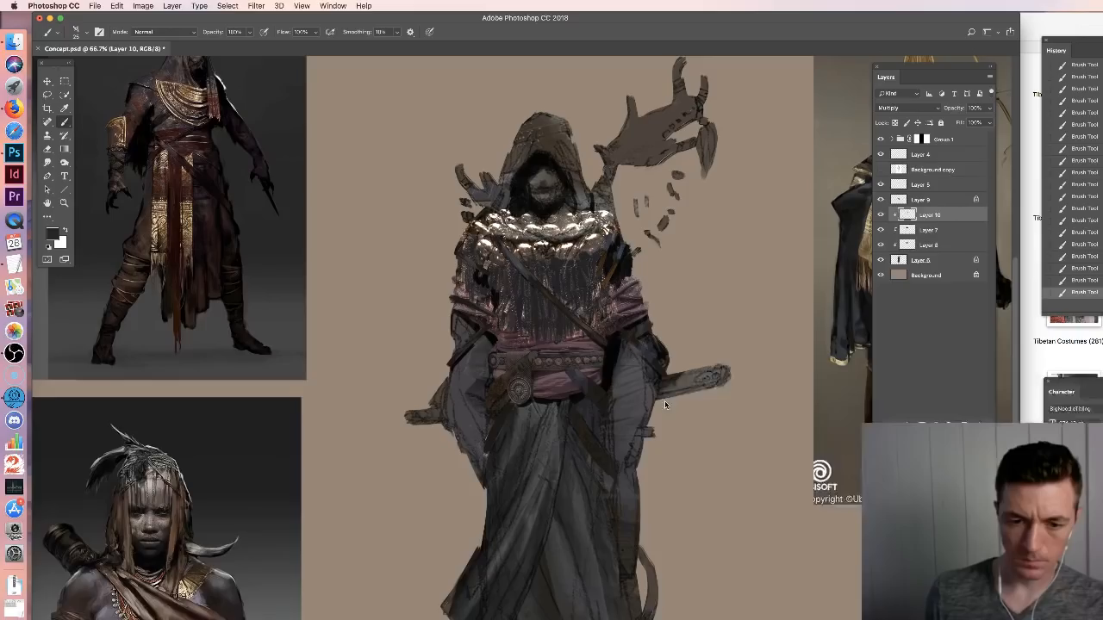
scroll(664, 400, down, 5)
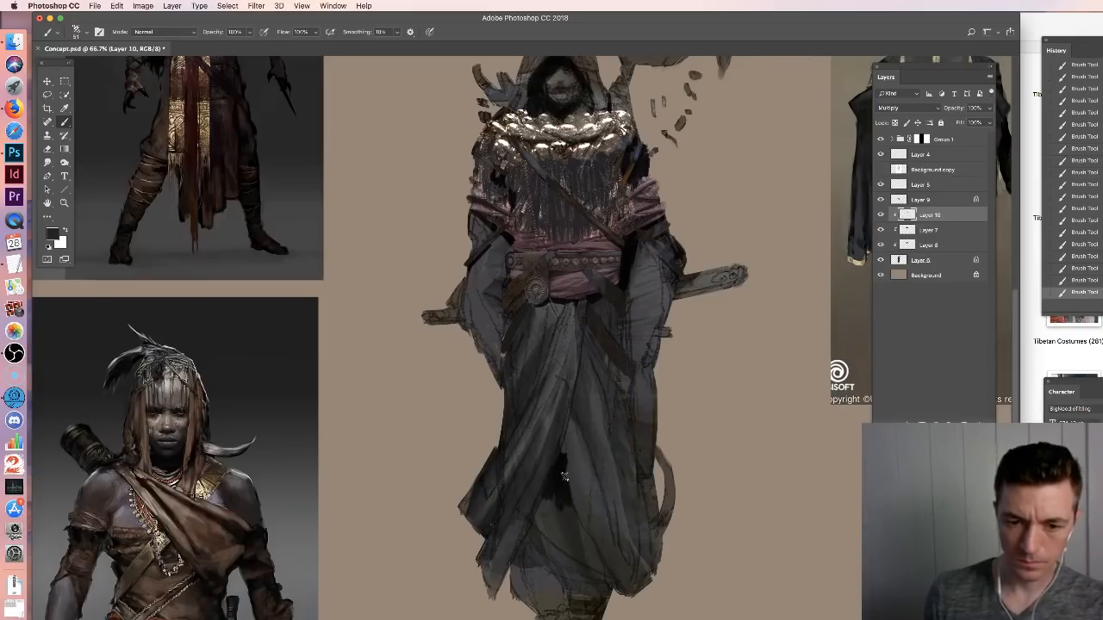
key(e)
drag(565, 455, 560, 470)
key(b)
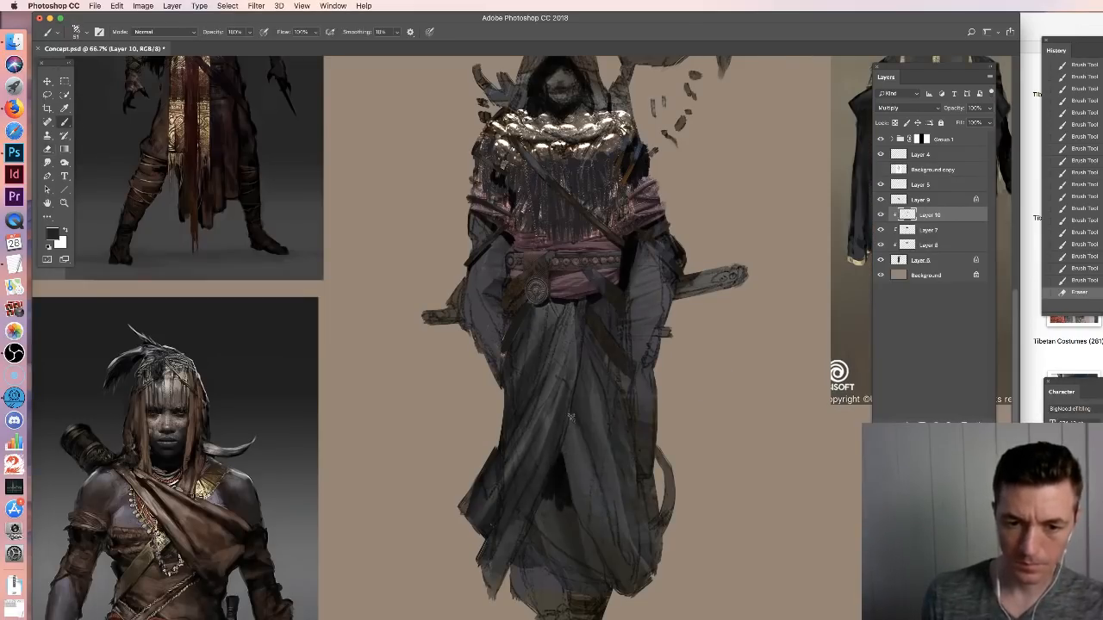
Paint shadows down the skirt's central fold and along its side beneath the hanging straps
mouse_move(571, 418)
mouse_down()
mouse_move(554, 465)
mouse_move(575, 442)
mouse_up()
drag(582, 349, 571, 423)
drag(596, 323, 583, 364)
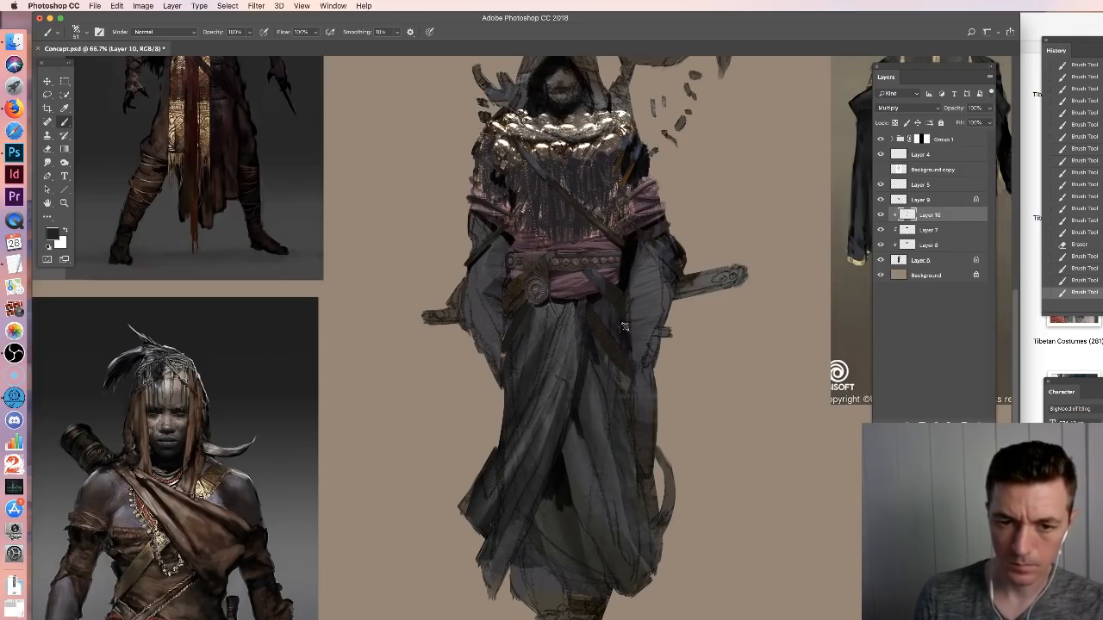
mouse_move(630, 281)
mouse_down()
mouse_move(632, 414)
mouse_move(624, 379)
mouse_move(619, 399)
mouse_move(631, 438)
mouse_up()
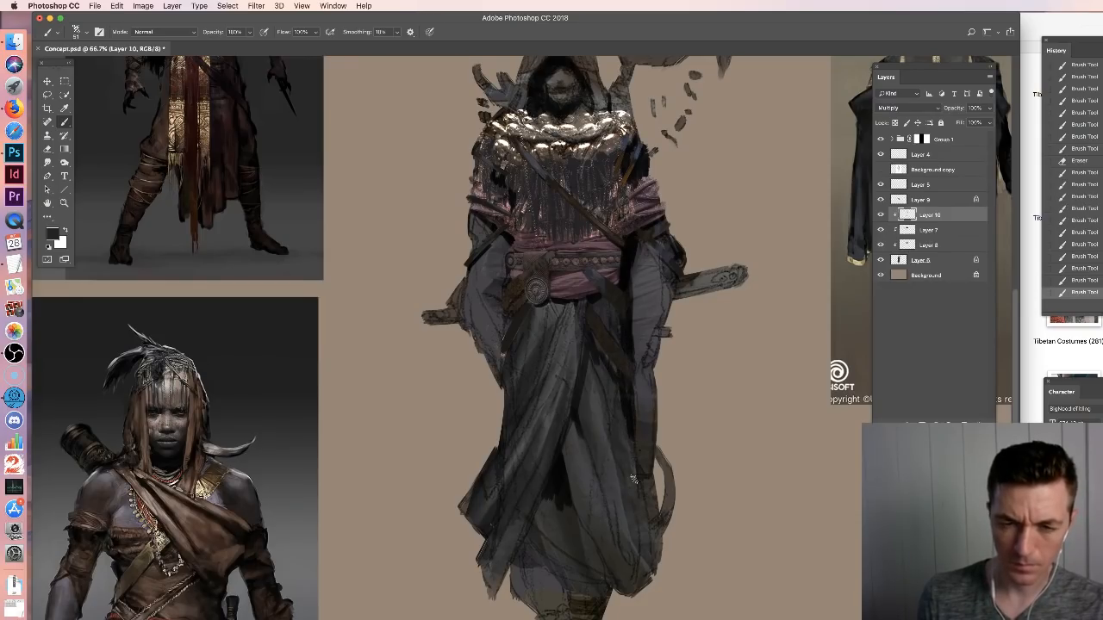
mouse_move(634, 478)
mouse_down()
mouse_move(644, 544)
mouse_move(652, 500)
mouse_up()
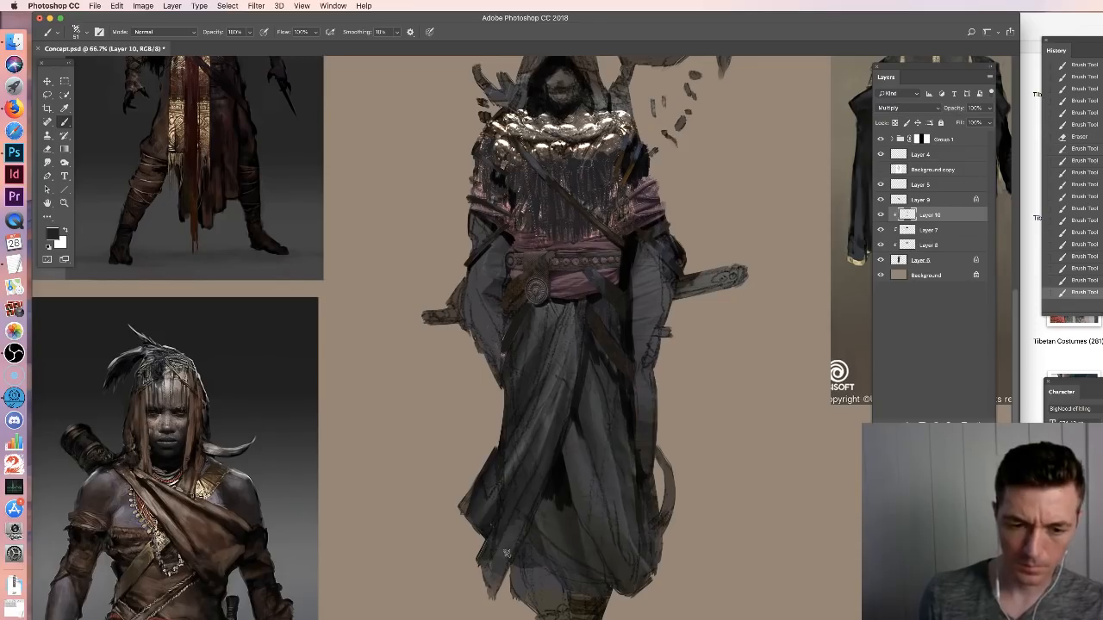
Darken the skirt's lower hem and inner folds, its flared corner, and the gap beside the opposite sleeve
mouse_move(514, 552)
mouse_down()
mouse_move(521, 588)
mouse_move(528, 542)
mouse_move(548, 604)
mouse_move(525, 556)
mouse_move(521, 568)
mouse_move(549, 504)
mouse_move(524, 554)
mouse_move(530, 537)
mouse_move(534, 569)
mouse_move(555, 528)
mouse_up()
mouse_move(544, 569)
mouse_down()
mouse_move(576, 515)
mouse_move(570, 529)
mouse_move(636, 594)
mouse_up()
mouse_move(537, 534)
mouse_down()
mouse_move(554, 503)
mouse_move(551, 604)
mouse_move(614, 583)
mouse_move(614, 570)
mouse_up()
mouse_move(498, 491)
mouse_down()
mouse_move(483, 523)
mouse_move(464, 510)
mouse_up()
mouse_move(504, 328)
mouse_down()
mouse_move(507, 369)
mouse_move(506, 329)
mouse_up()
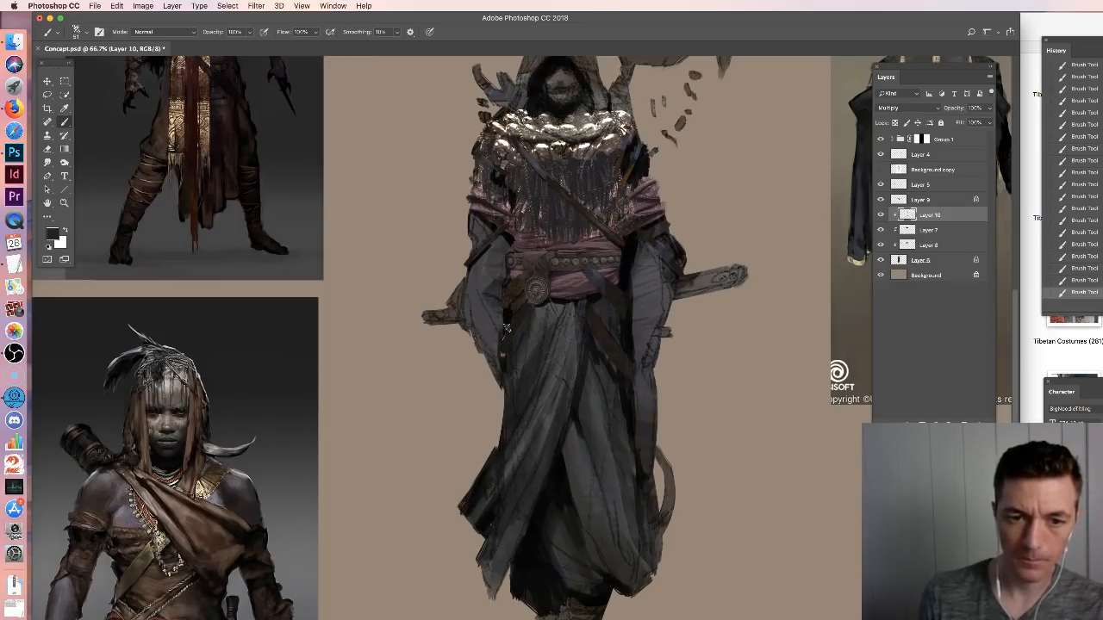
Review the whole figure beside the reference images and set the brush size to 38 px
scroll(498, 384, up, 5)
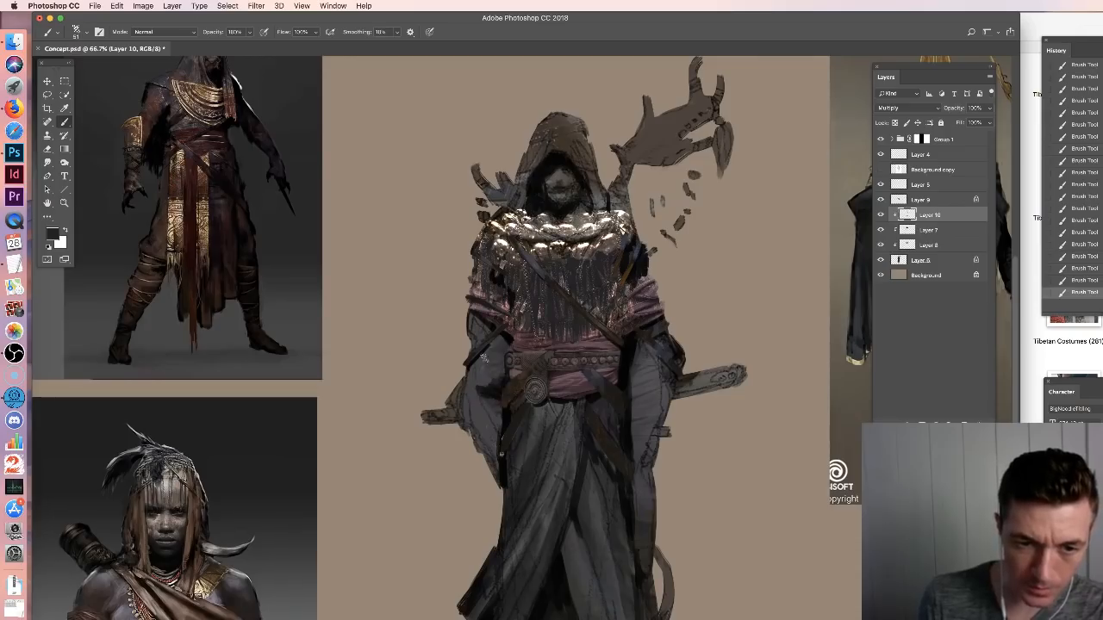
key(super+minus)
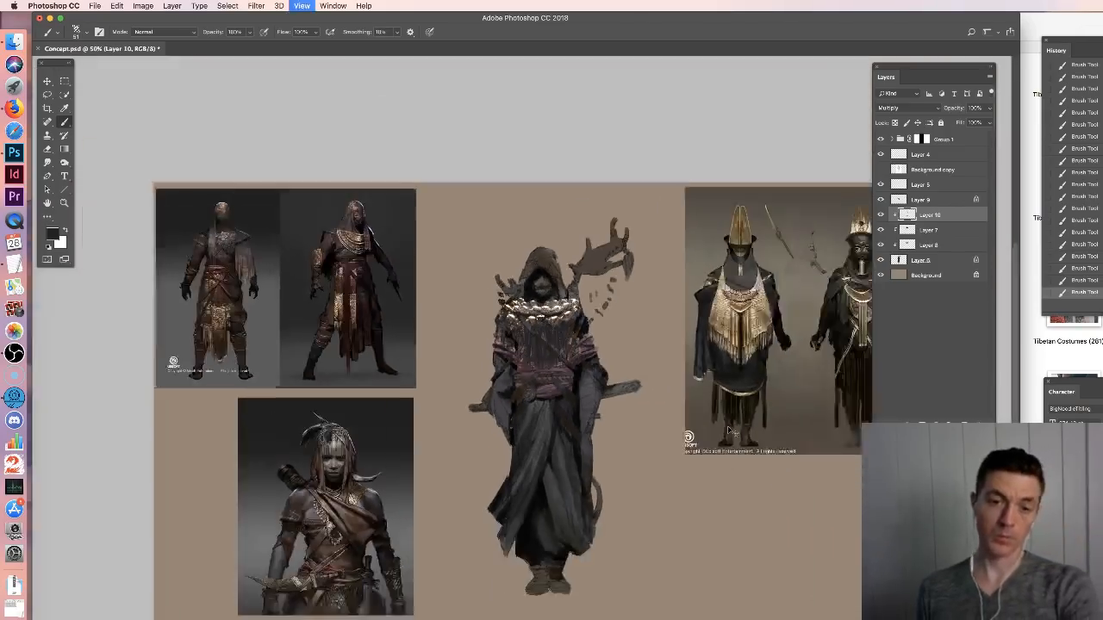
key(super+minus)
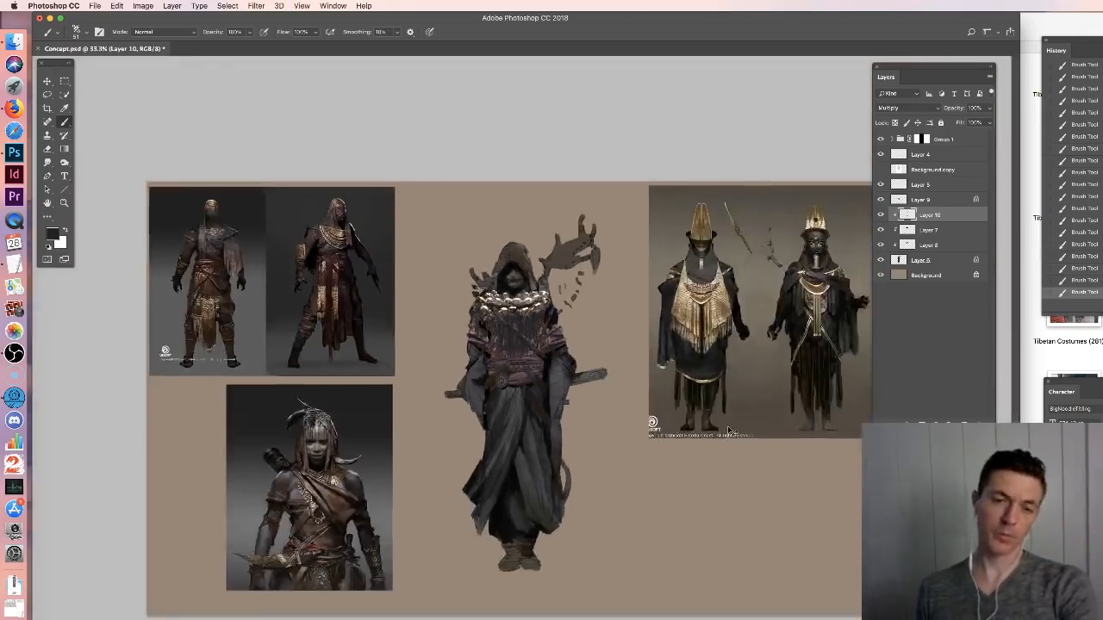
key(super+plus)
key(super+plus)
right_click(604, 374)
click(662, 401)
click(673, 302)
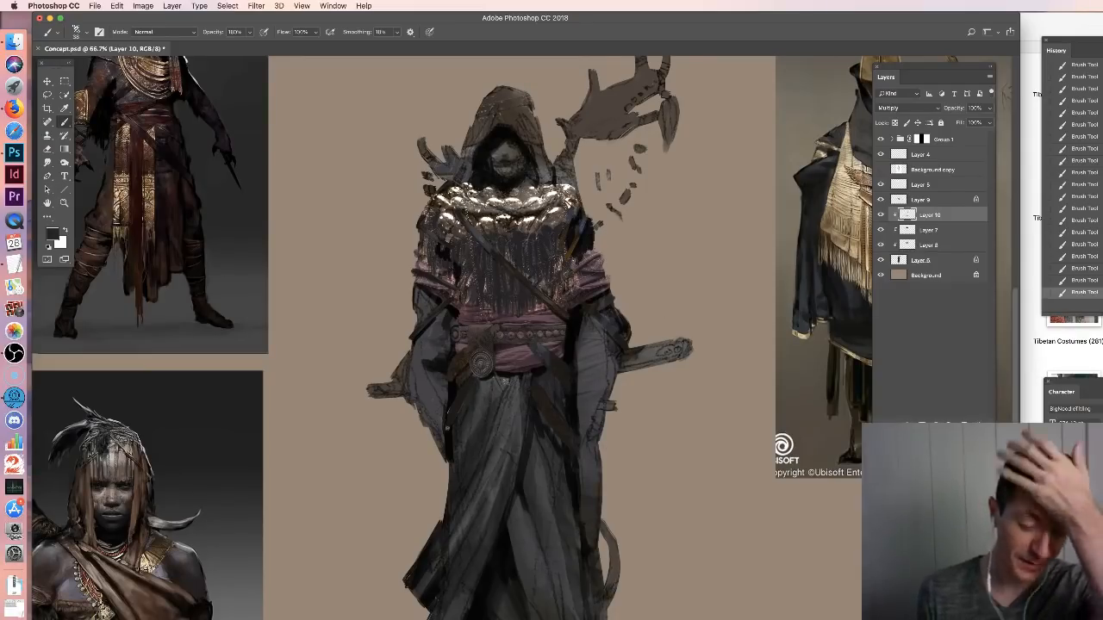
Check what Layer 6 and Layer 8 contribute by hiding and showing each of them
click(880, 260)
click(879, 260)
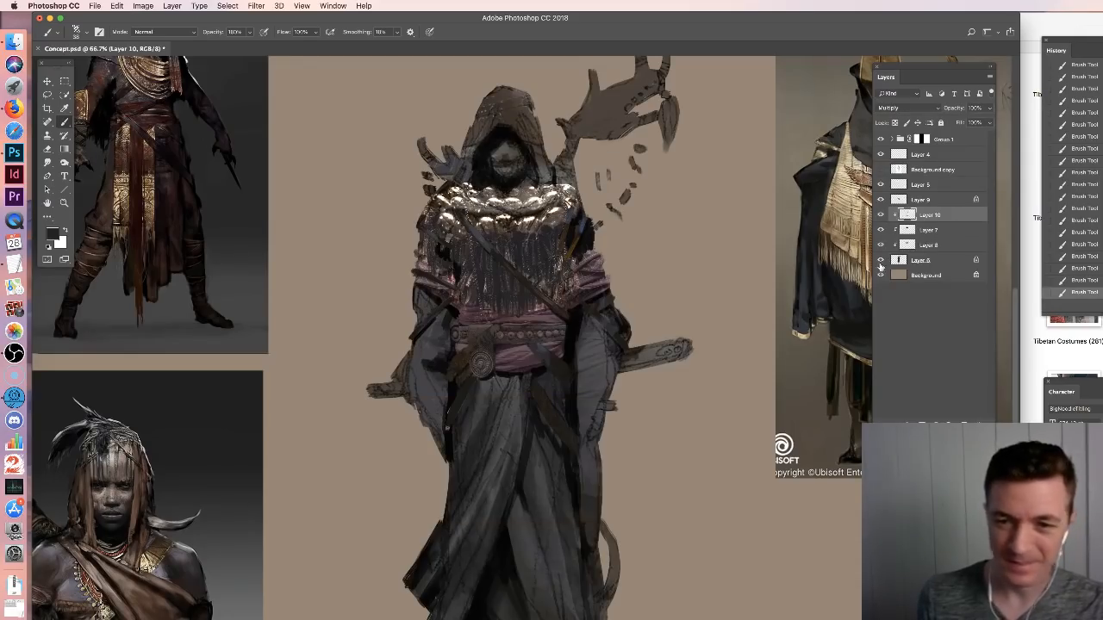
click(891, 199)
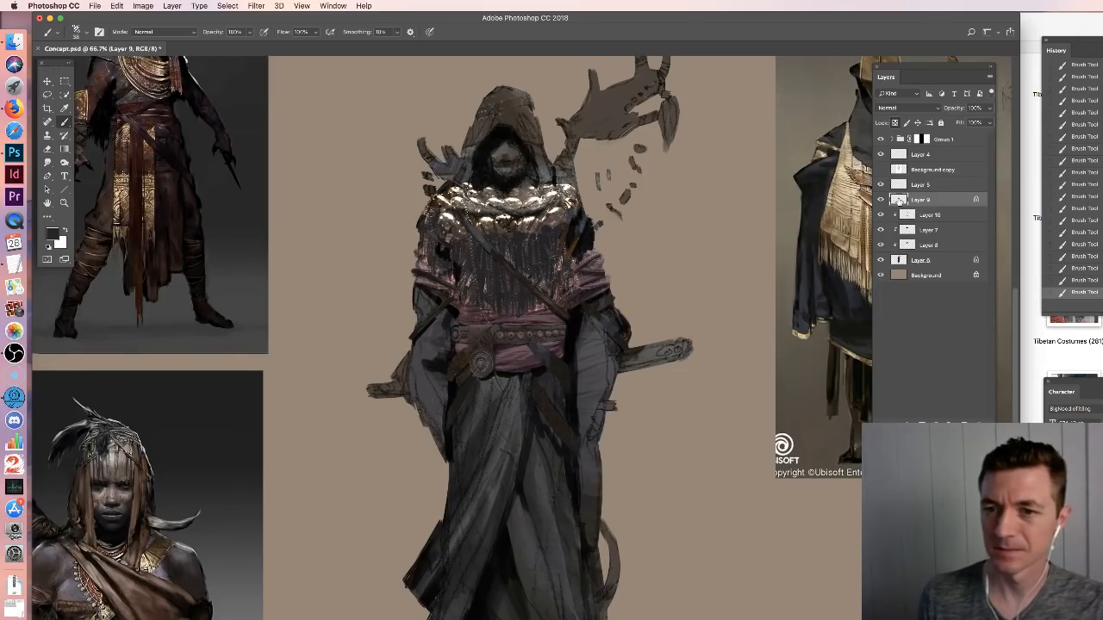
click(900, 244)
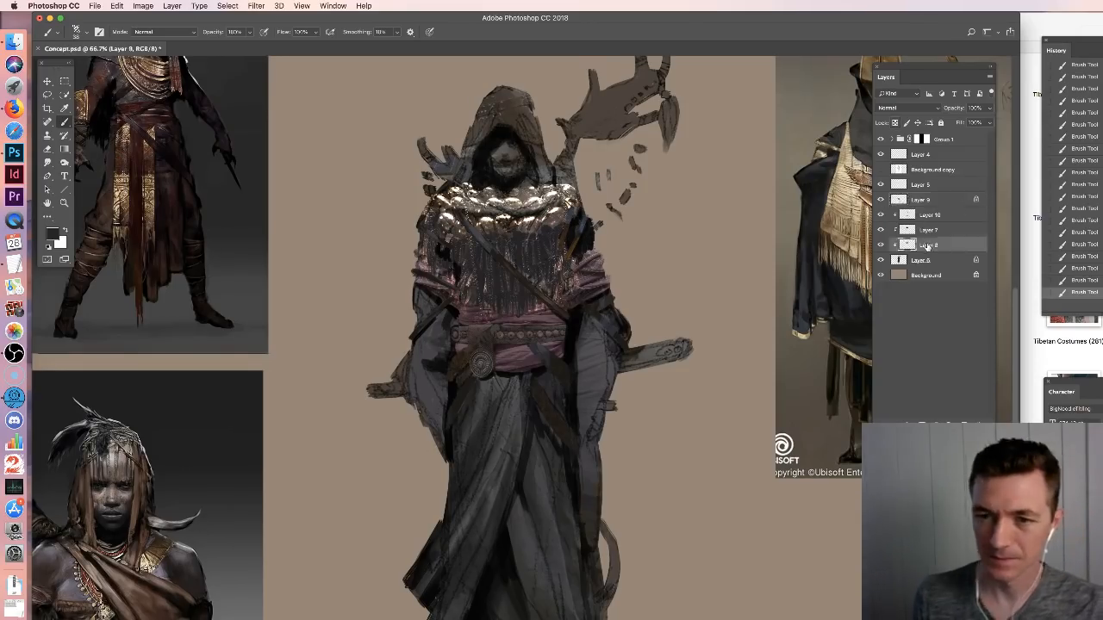
click(880, 245)
click(880, 245)
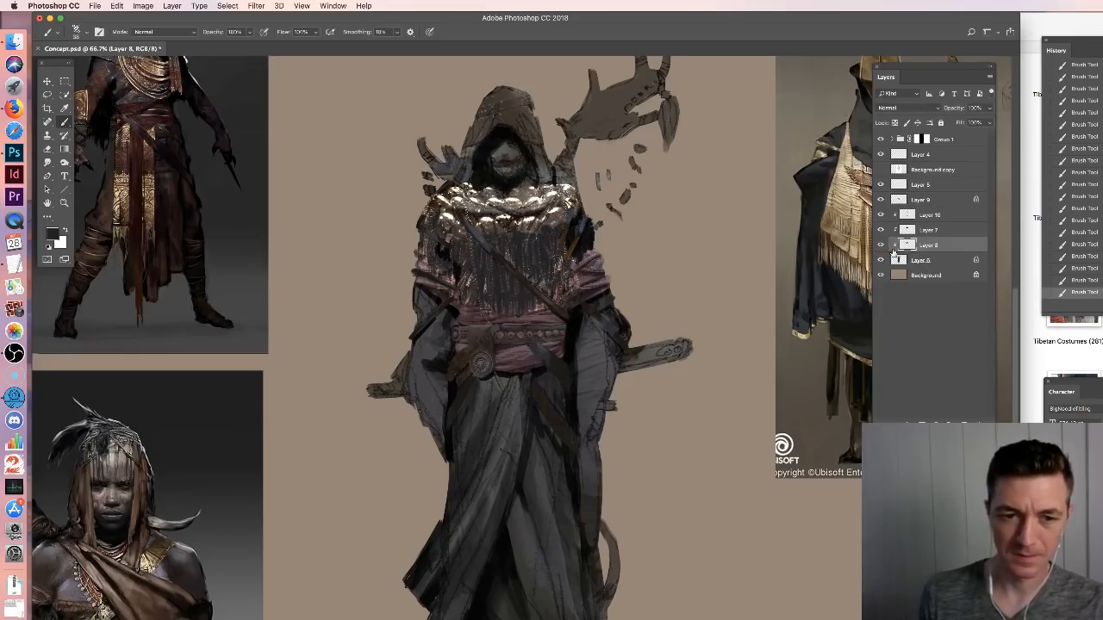
Set the brush size to 31 px and make Layer 10 active again
right_click(519, 350)
drag(584, 374, 581, 375)
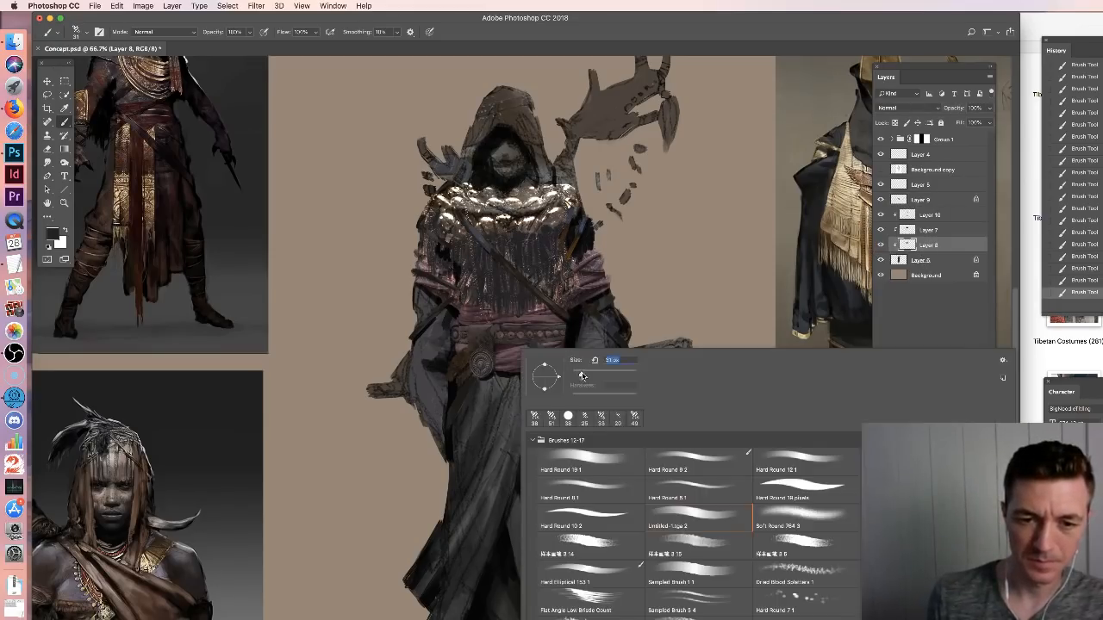
click(518, 554)
click(929, 217)
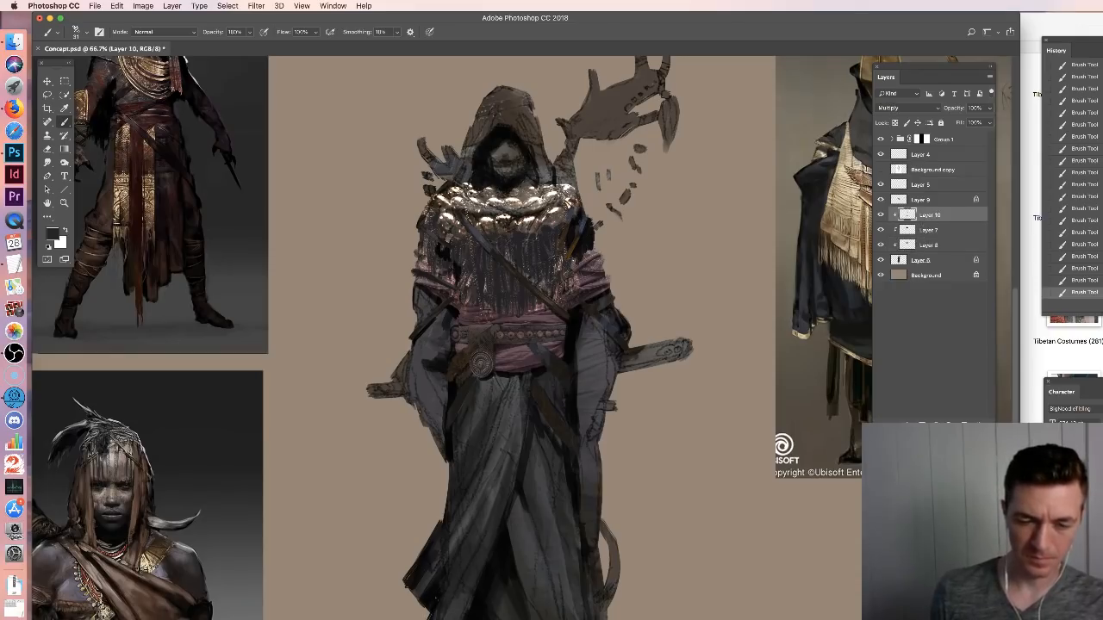
Switch to an enlarged soft round brush and shade the lower skirt and the boots on Layer 10
drag(543, 456, 559, 380)
right_click(579, 407)
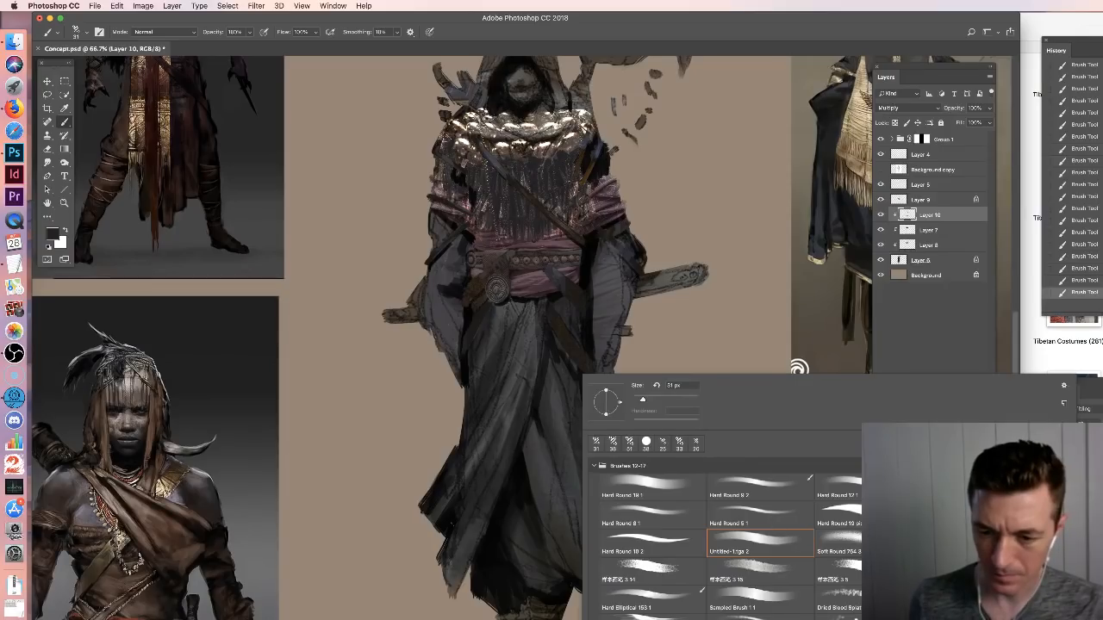
double_click(760, 543)
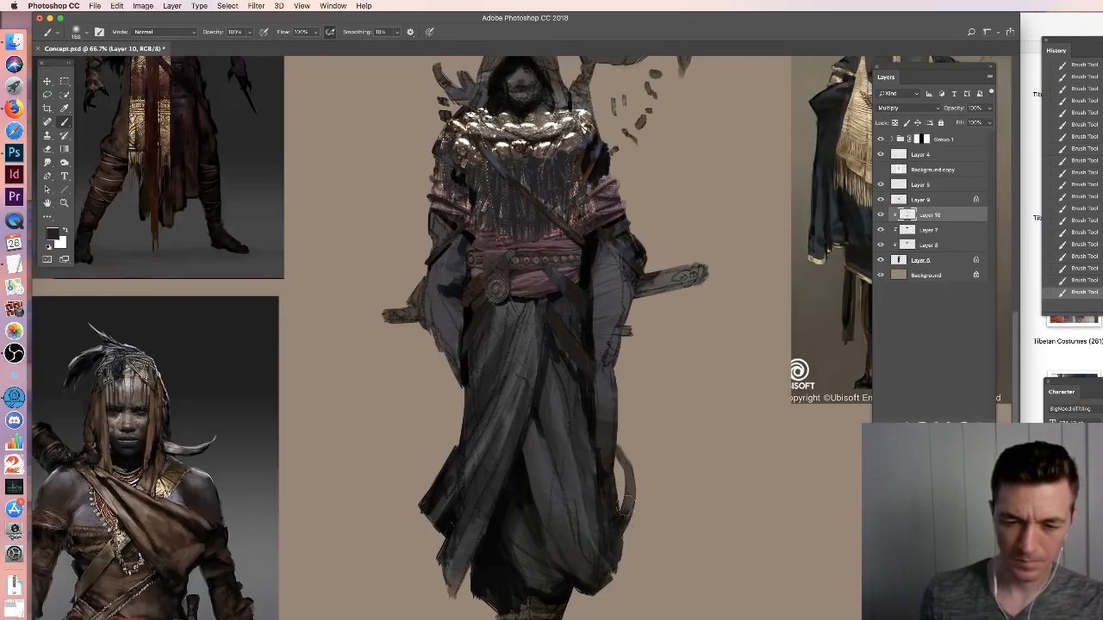
right_click(714, 422)
click(733, 400)
click(545, 551)
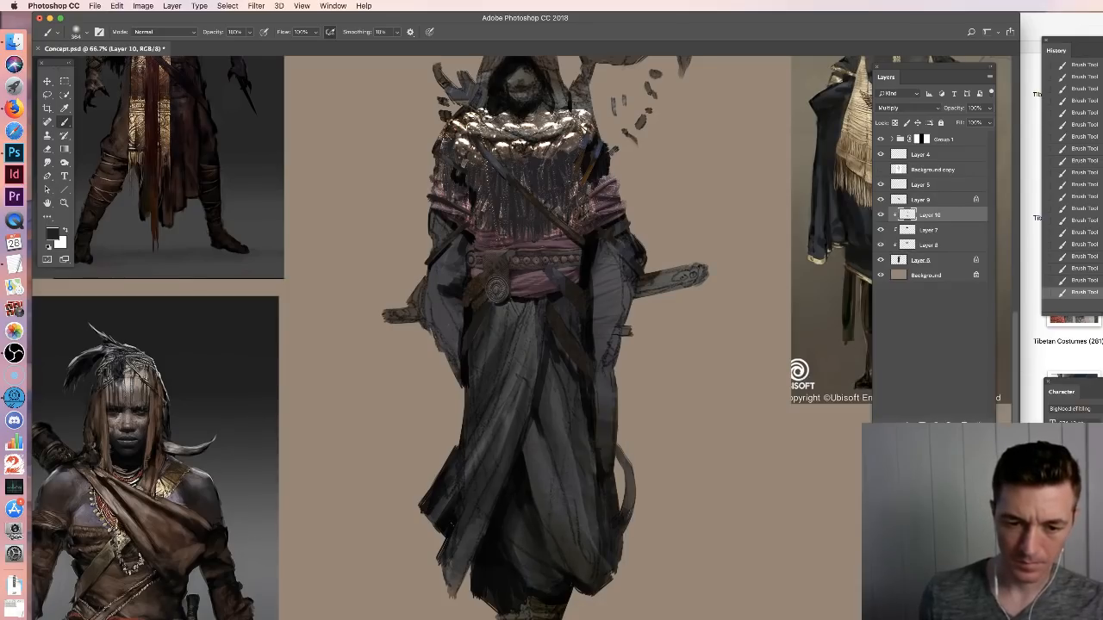
drag(579, 507, 593, 572)
mouse_move(509, 609)
mouse_down()
mouse_move(546, 613)
mouse_move(517, 616)
mouse_up()
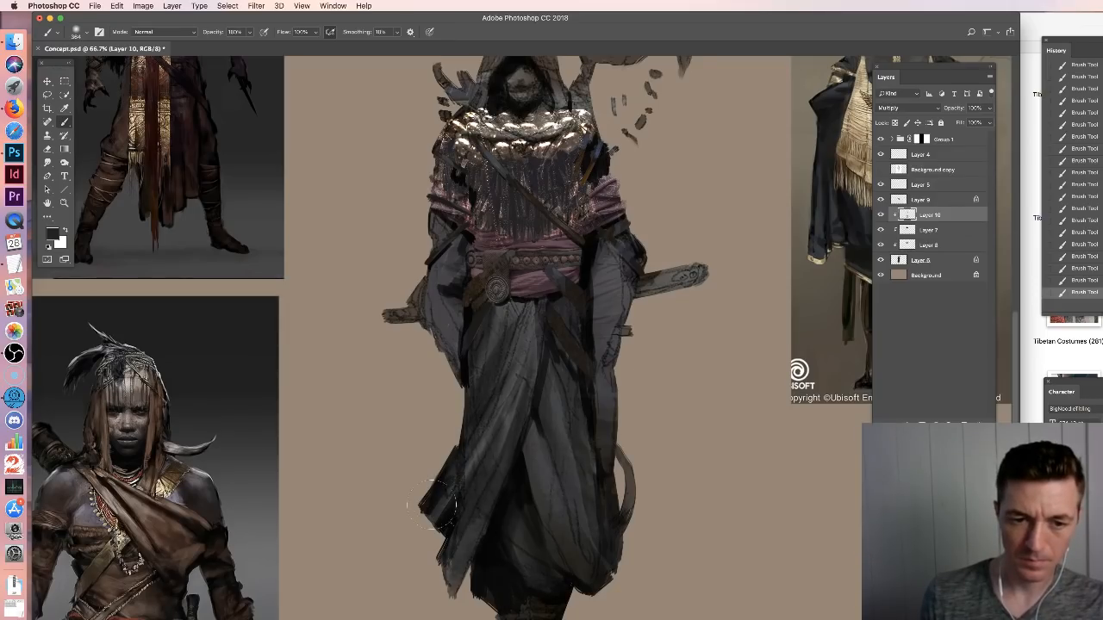
Enlarge the soft brush to 764 px, lower its opacity, and softly darken the skirt and the scabbard
key(super+minus)
right_click(610, 373)
drag(716, 399, 722, 399)
click(250, 33)
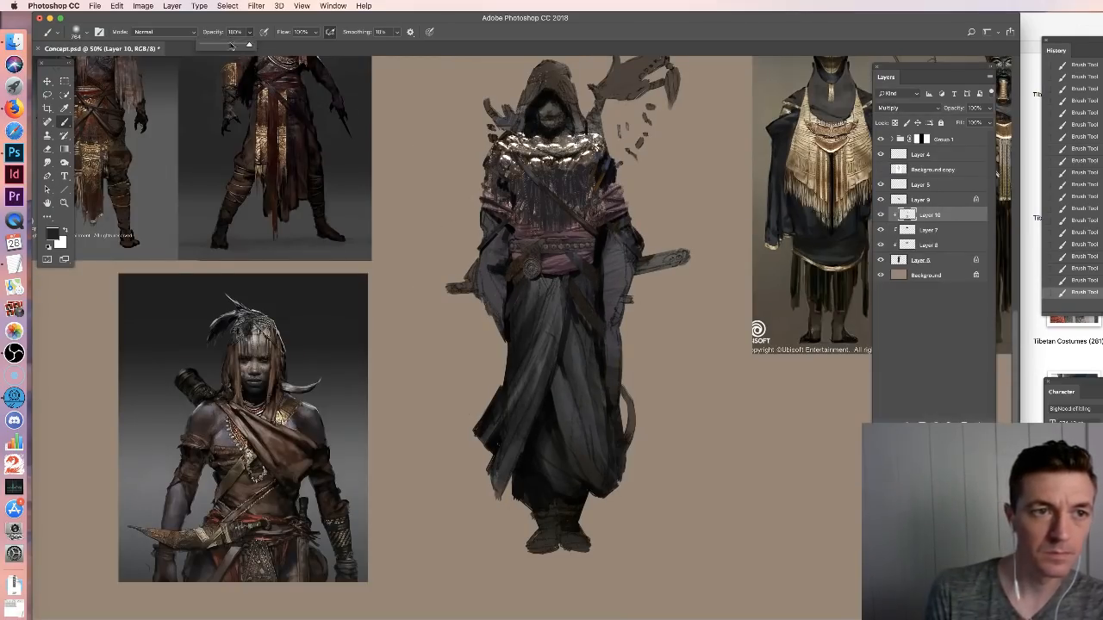
click(212, 45)
click(367, 380)
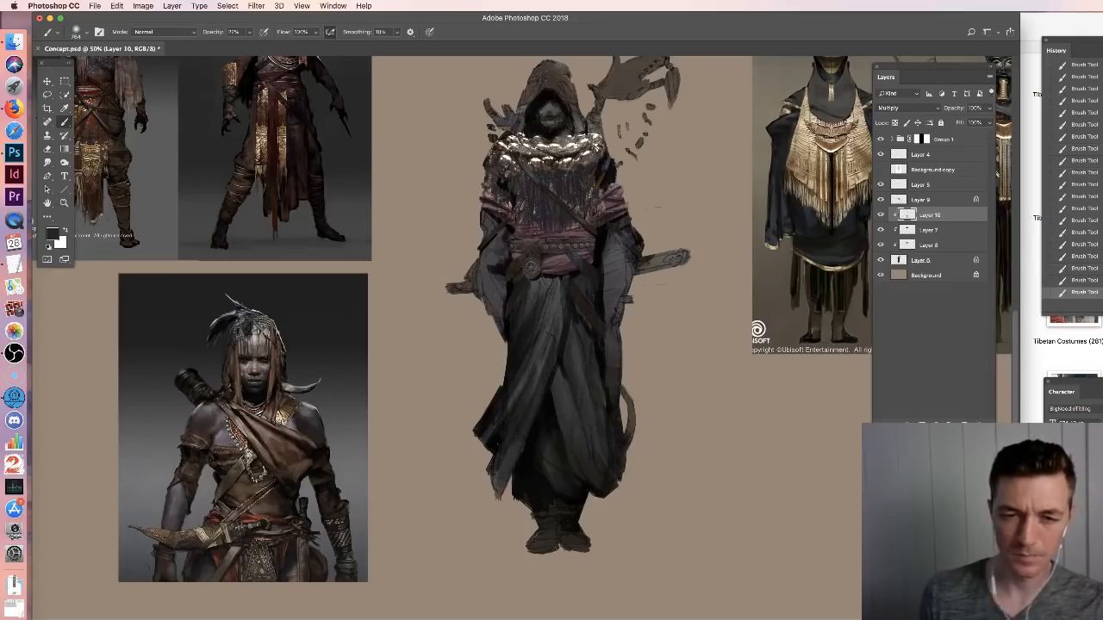
key(super+equal)
drag(647, 320, 625, 482)
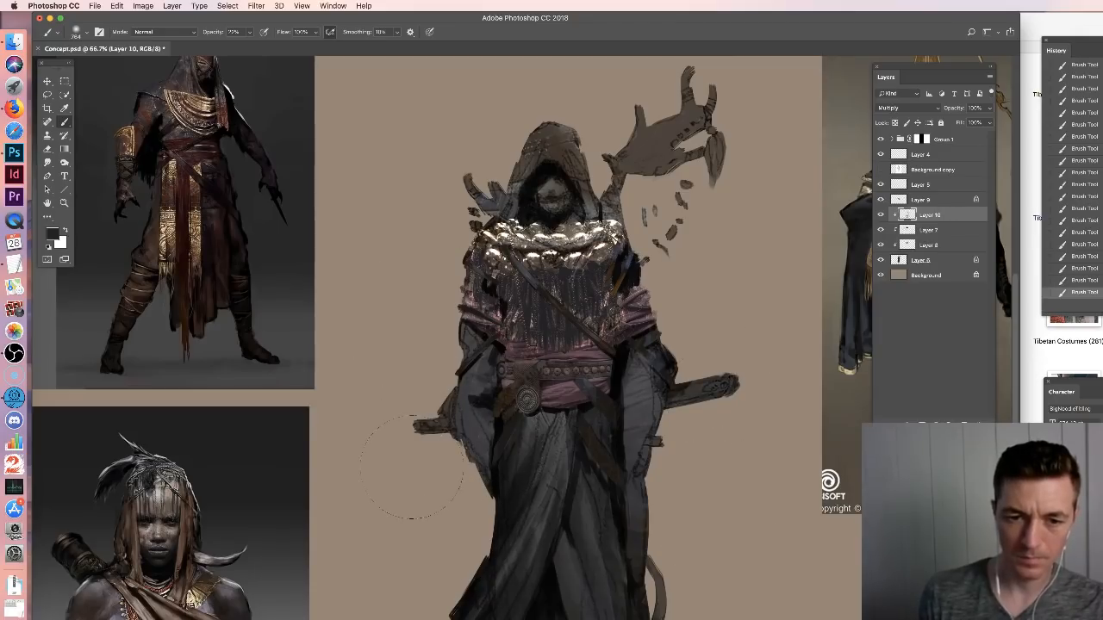
Reduce the soft brush to 172 px and shade the shoulder and upper sleeve opposite the antlered staff
right_click(636, 294)
right_click(629, 348)
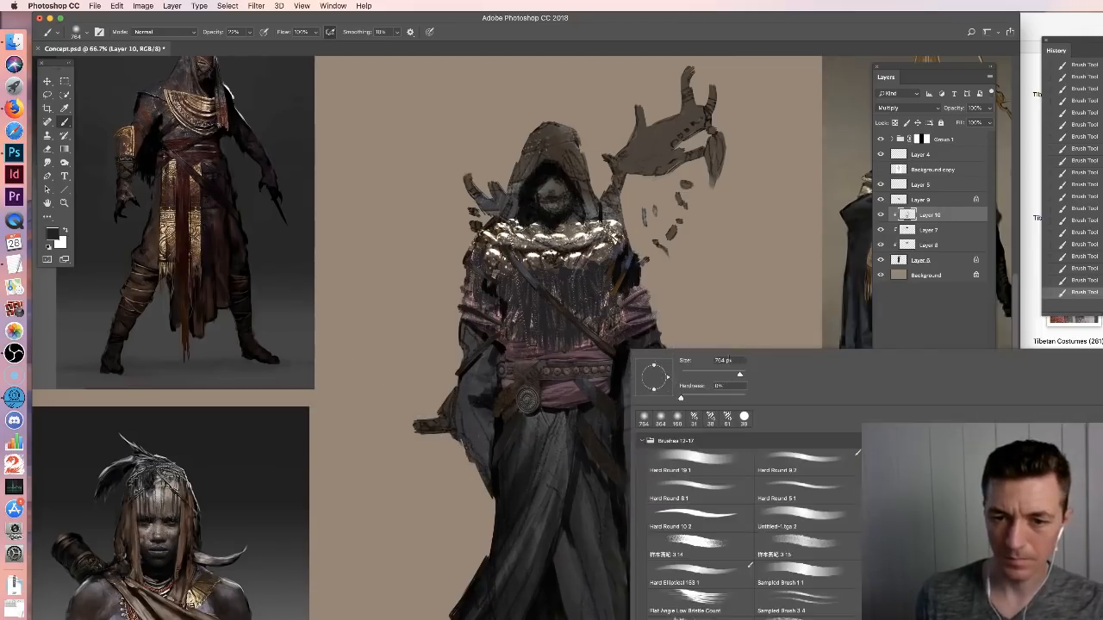
drag(732, 376, 727, 376)
key(Return)
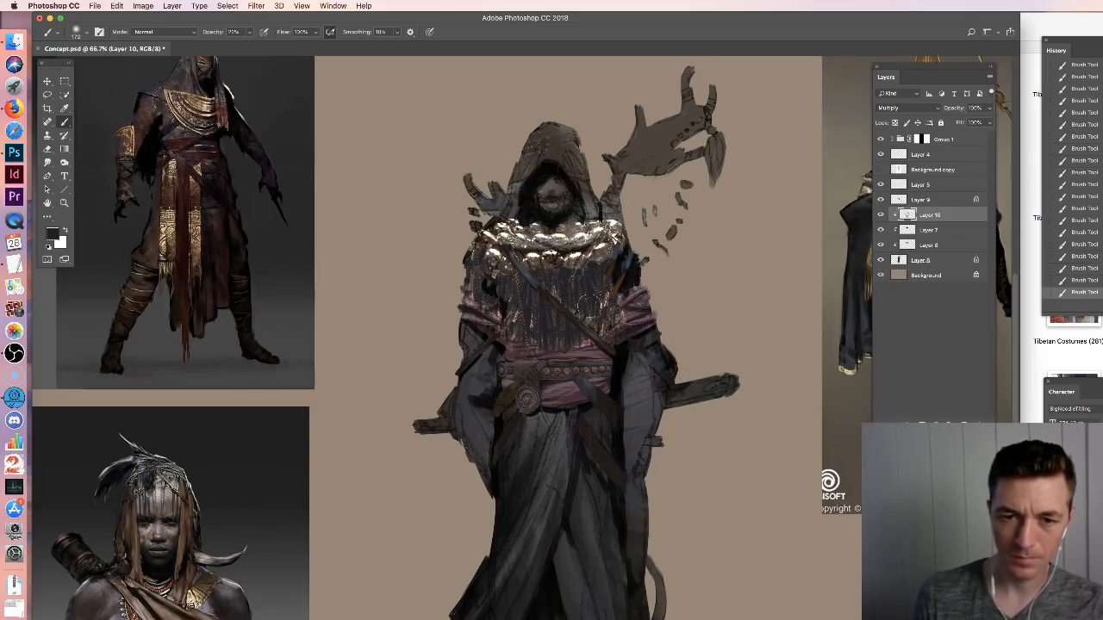
drag(475, 290, 467, 307)
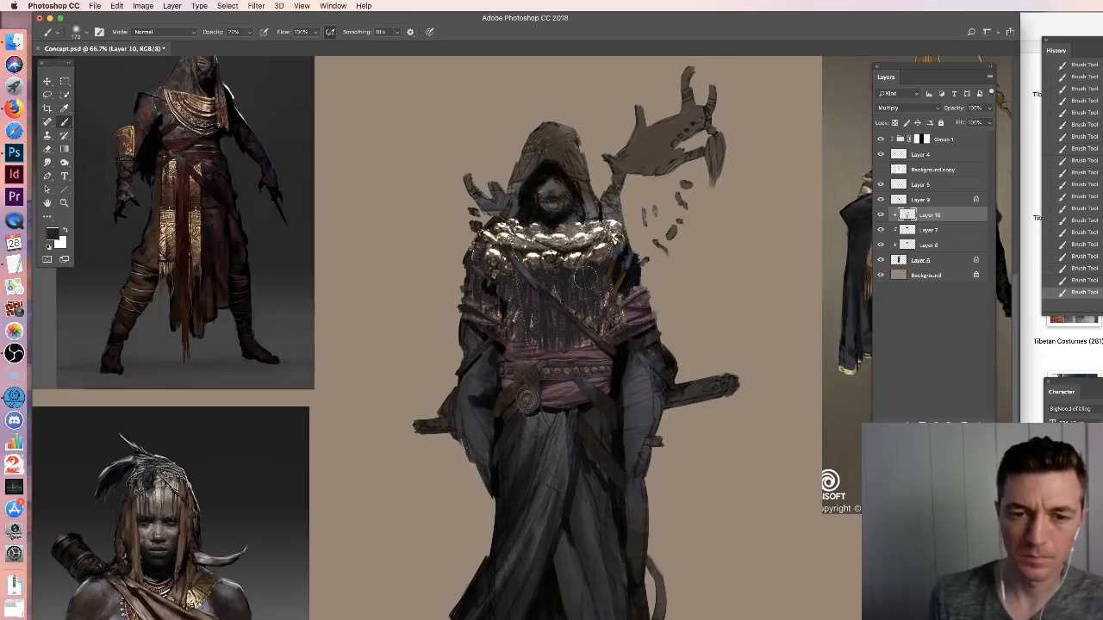
Replace the soft round brush with a much smaller textured brush for working on the chest
right_click(593, 277)
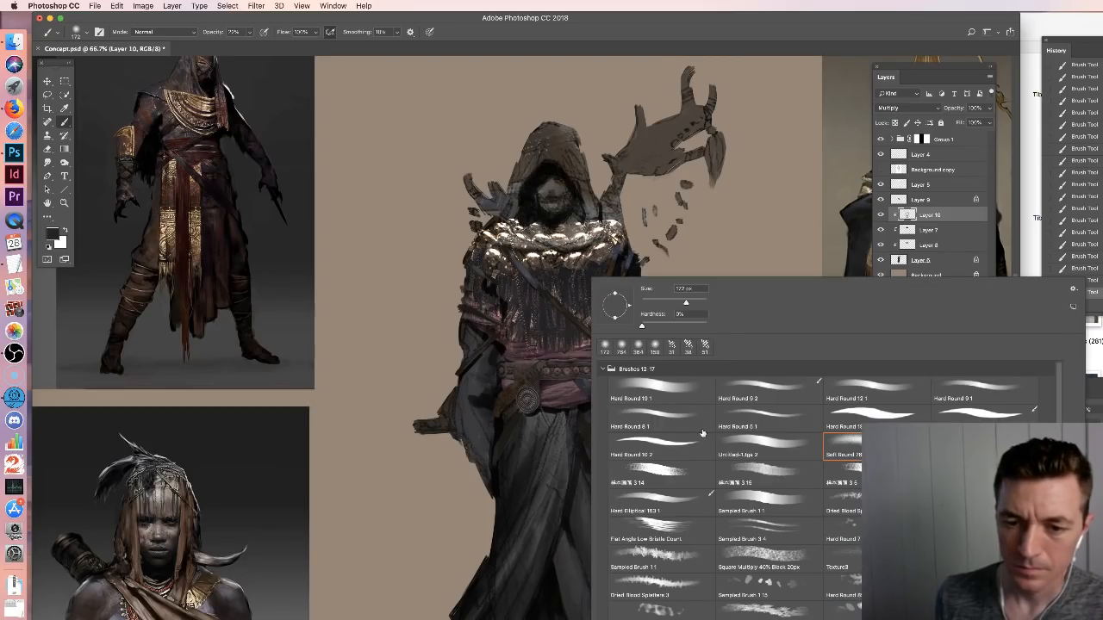
click(695, 472)
click(653, 302)
click(565, 275)
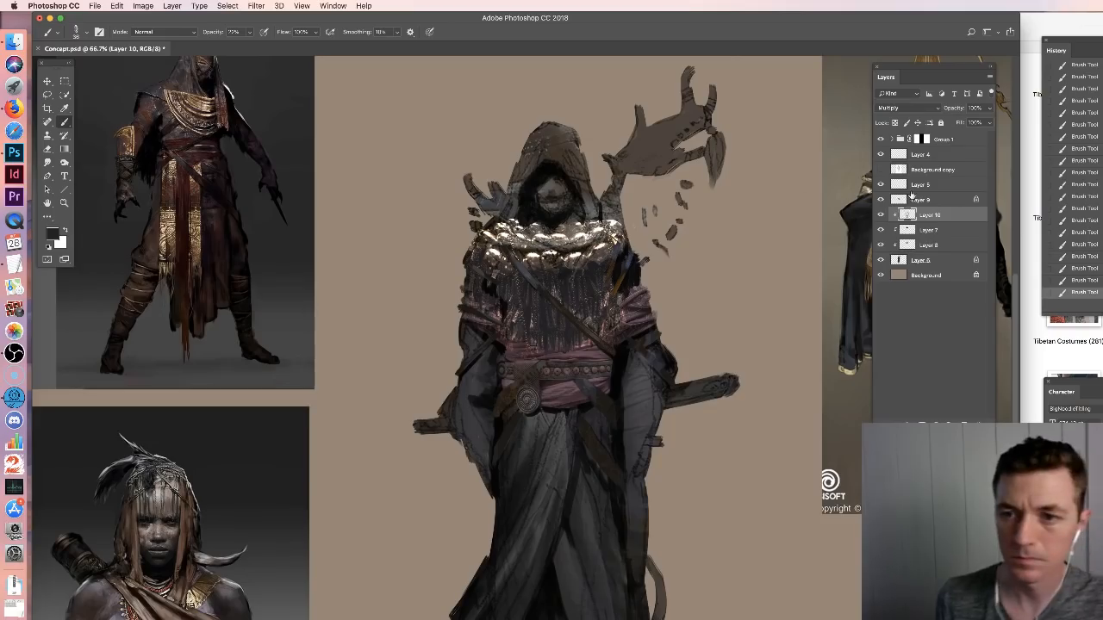
Check what Layer 9 and Layer 7 contribute by toggling their visibility, and return to Layer 10
click(880, 201)
click(880, 202)
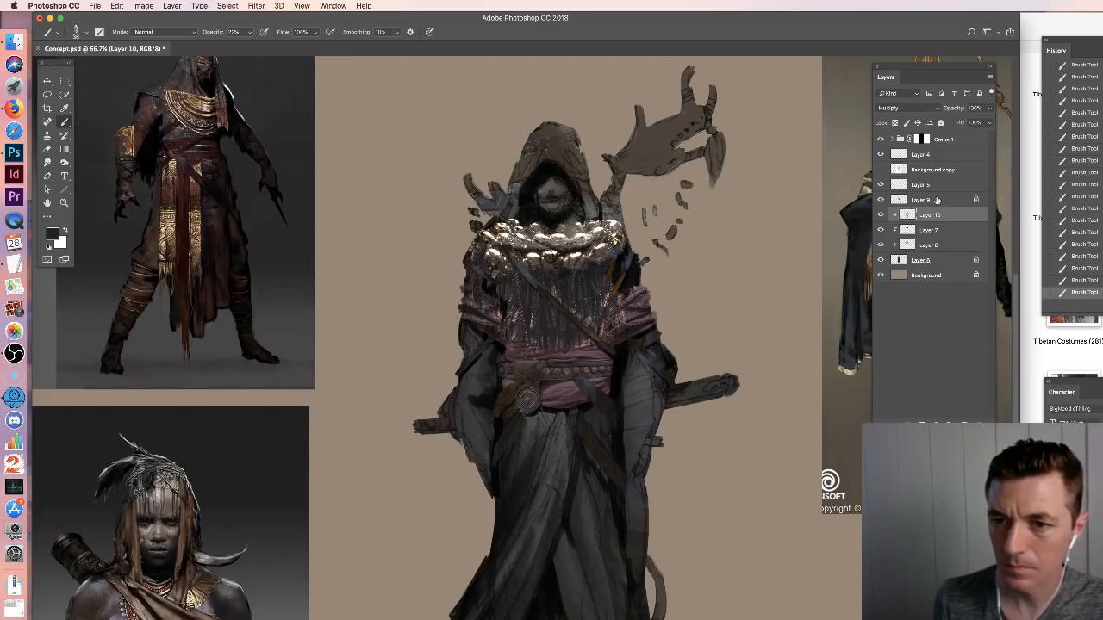
click(931, 230)
click(880, 231)
click(879, 231)
click(937, 216)
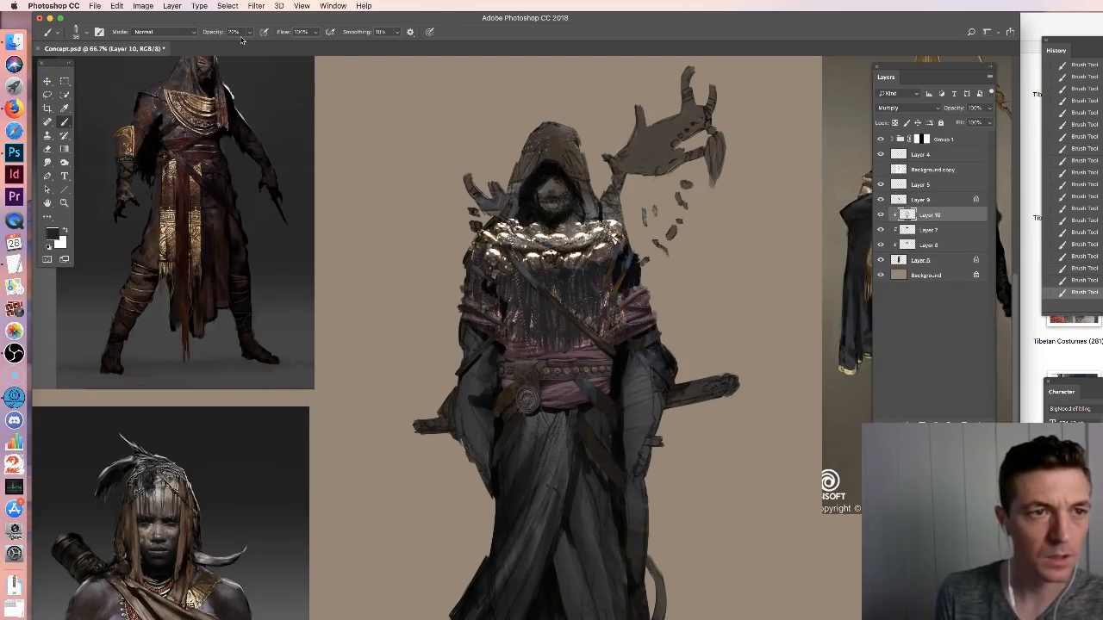
Set the brush opacity to 100%
key(Return)
text(100)
key(Return)
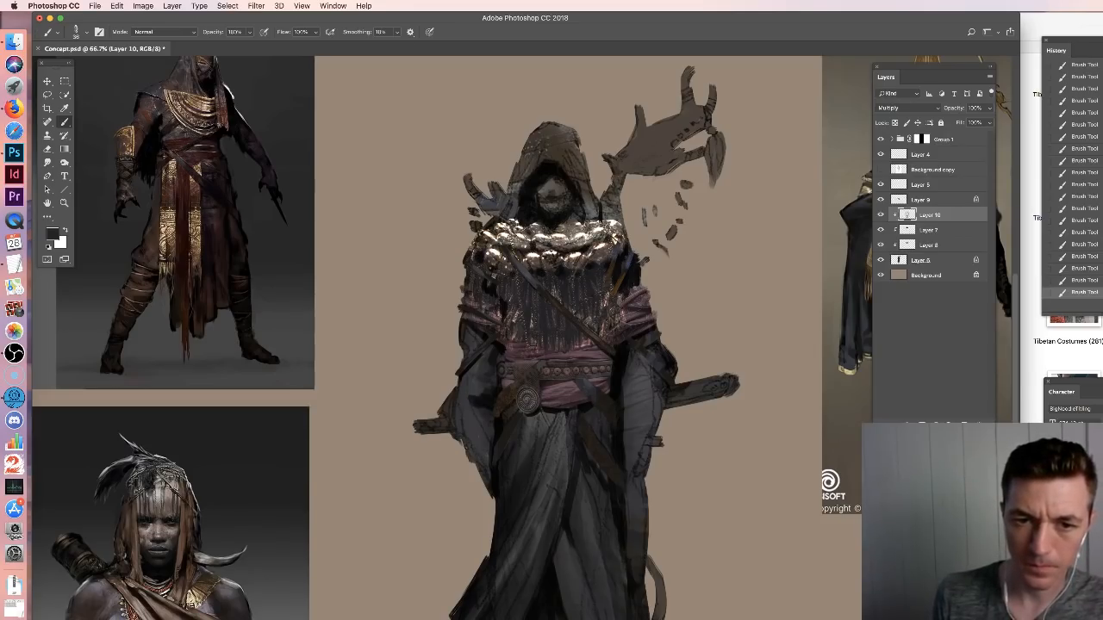
Brush dark shading on the Multiply layer, Layer 10, around the collar, the base of the antlered shoulder piece and the belt
right_click(617, 212)
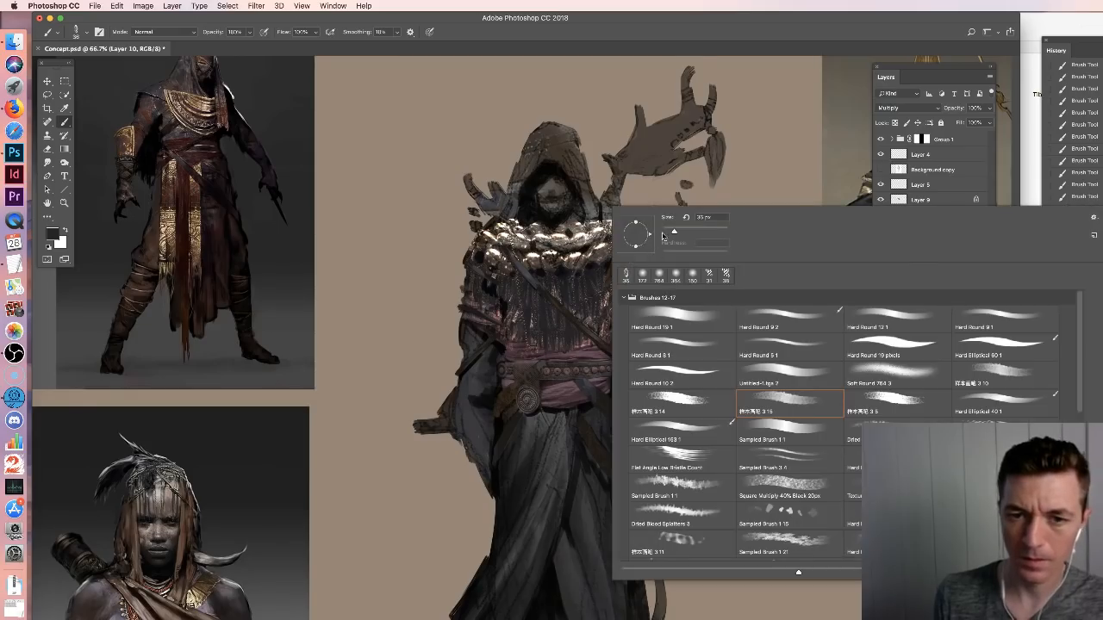
key(Escape)
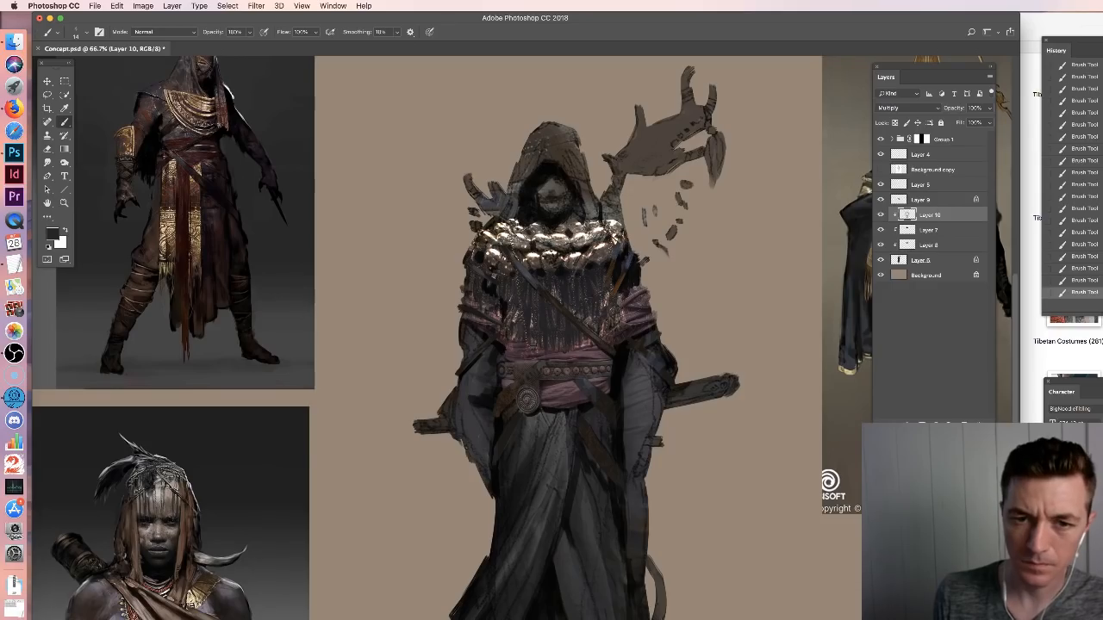
right_click(620, 209)
key(Escape)
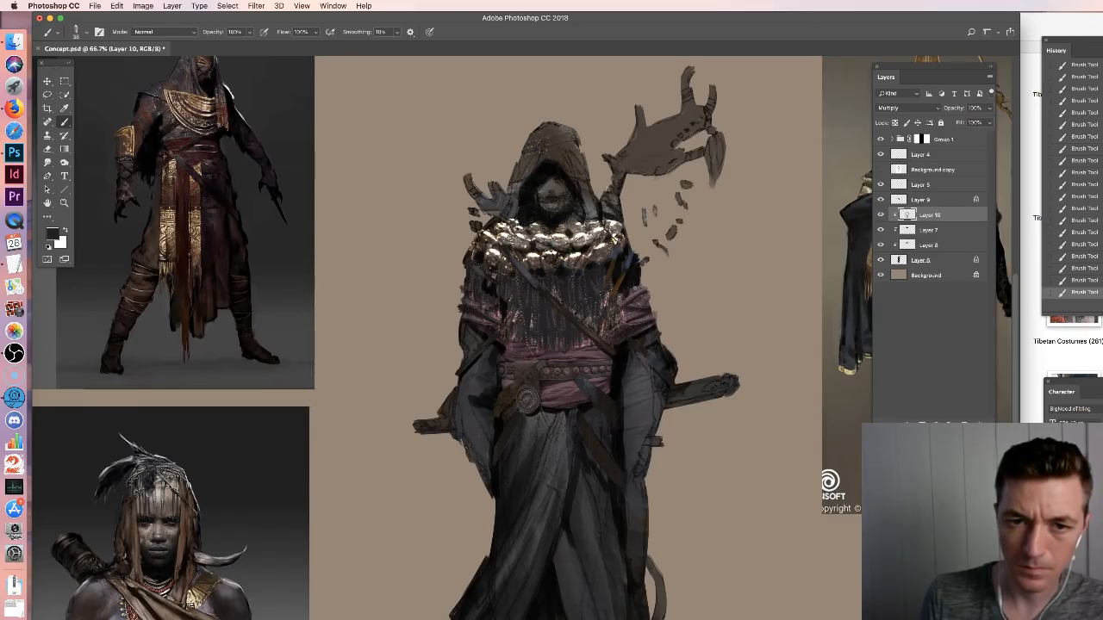
scroll(605, 192, up, 2)
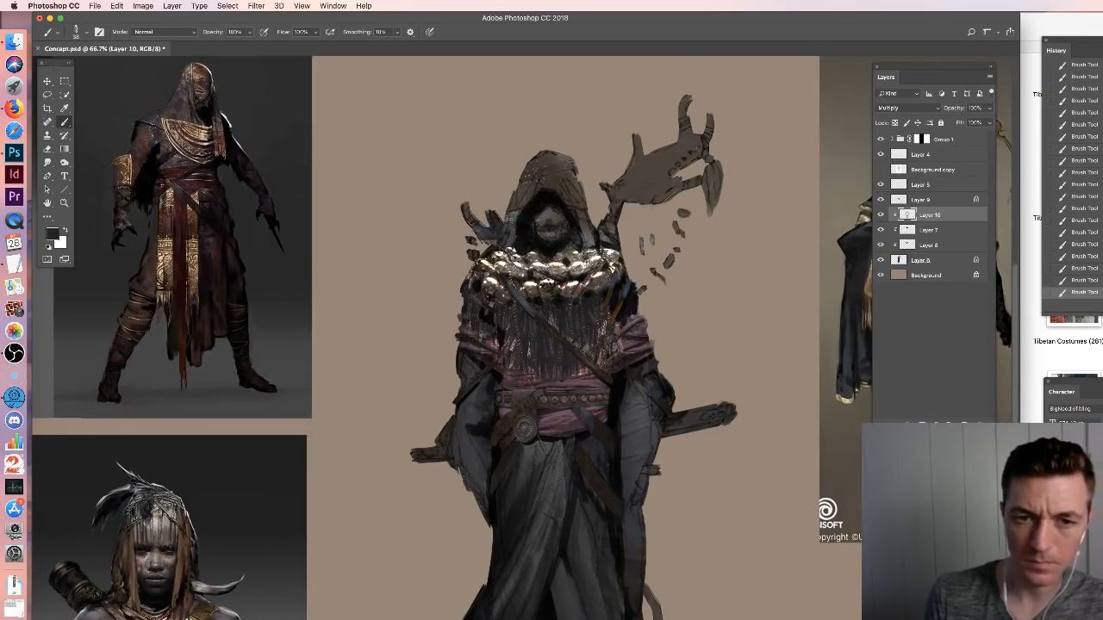
drag(499, 246, 514, 240)
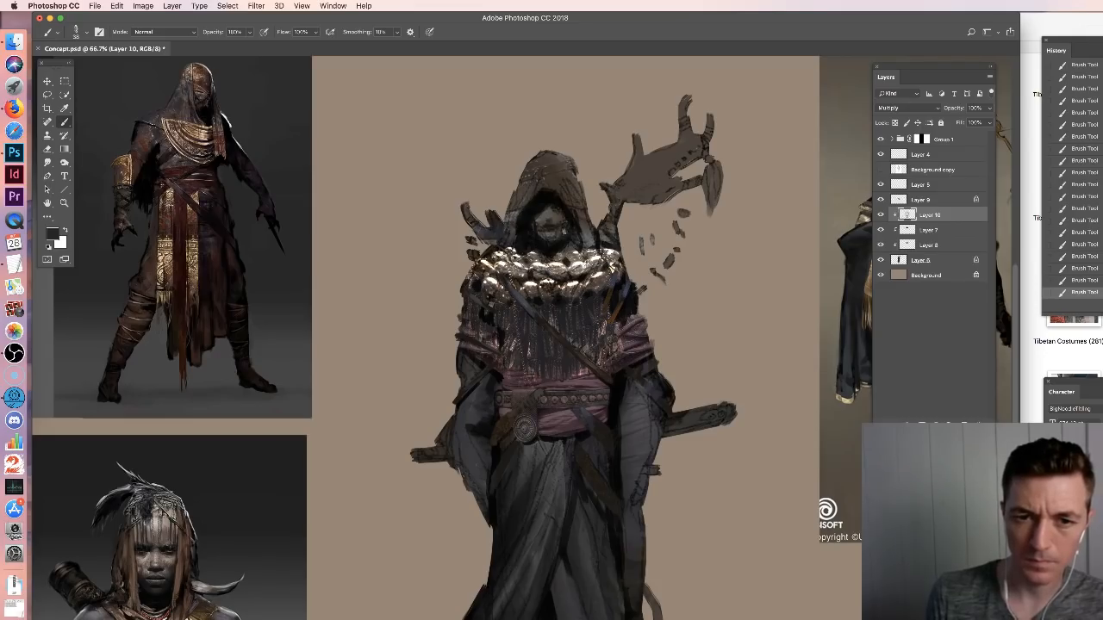
drag(627, 201, 665, 199)
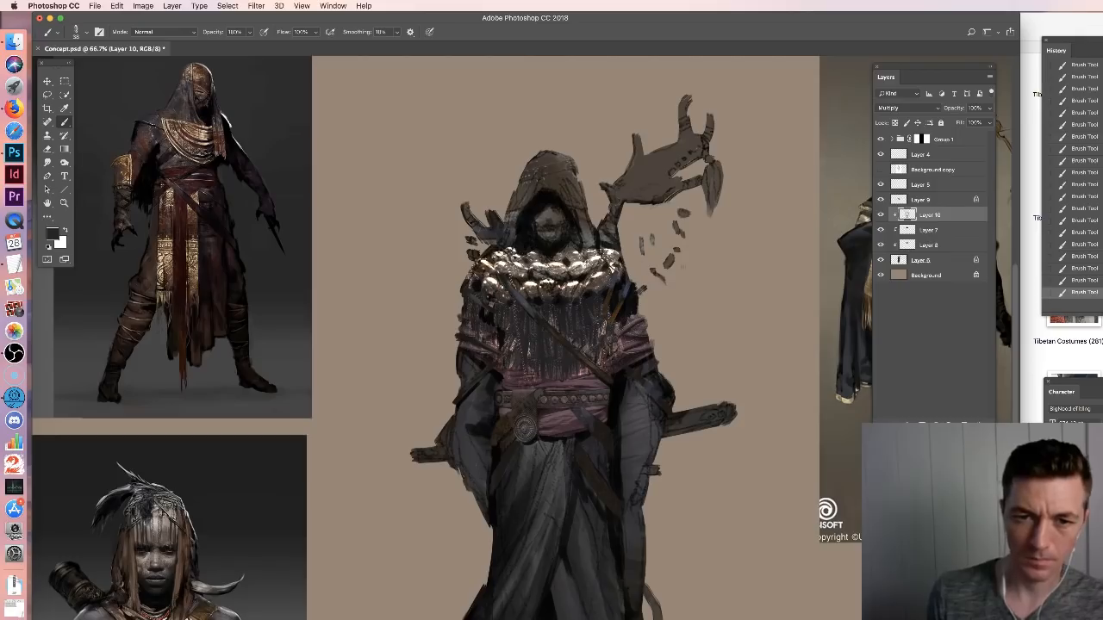
scroll(560, 336, down, 3)
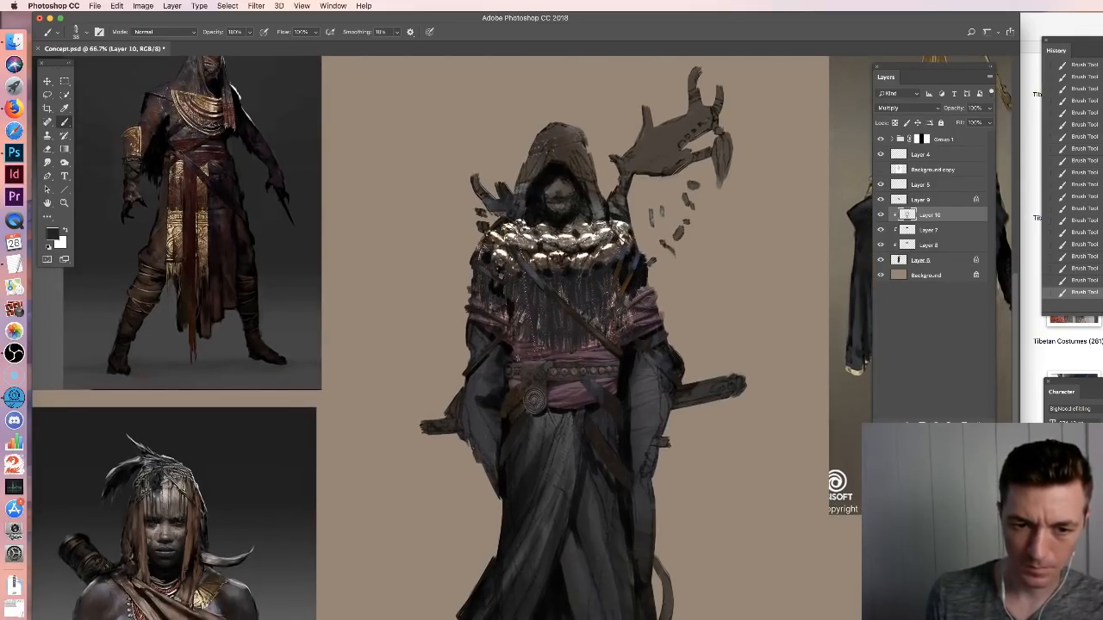
mouse_move(516, 363)
mouse_down()
mouse_move(520, 384)
mouse_move(502, 386)
mouse_up()
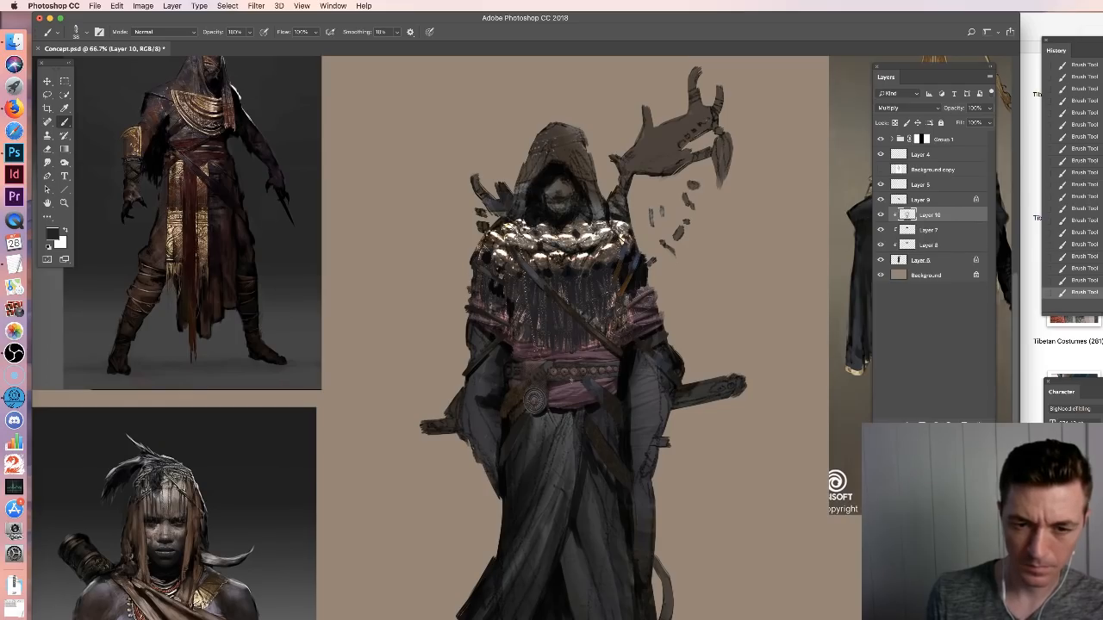
Darken the right side of the purple sash and belt on Layer 8 with the Burn tool set to Midtones
click(880, 246)
click(879, 247)
click(902, 248)
key(o)
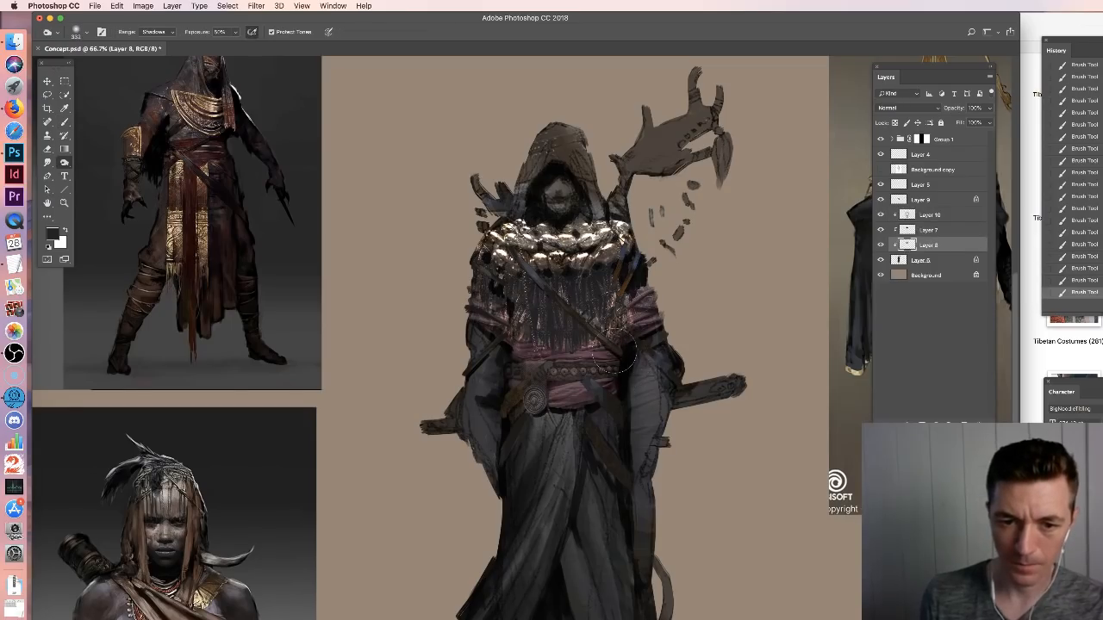
click(155, 32)
click(160, 41)
drag(629, 387, 614, 398)
drag(618, 379, 622, 414)
drag(635, 340, 628, 369)
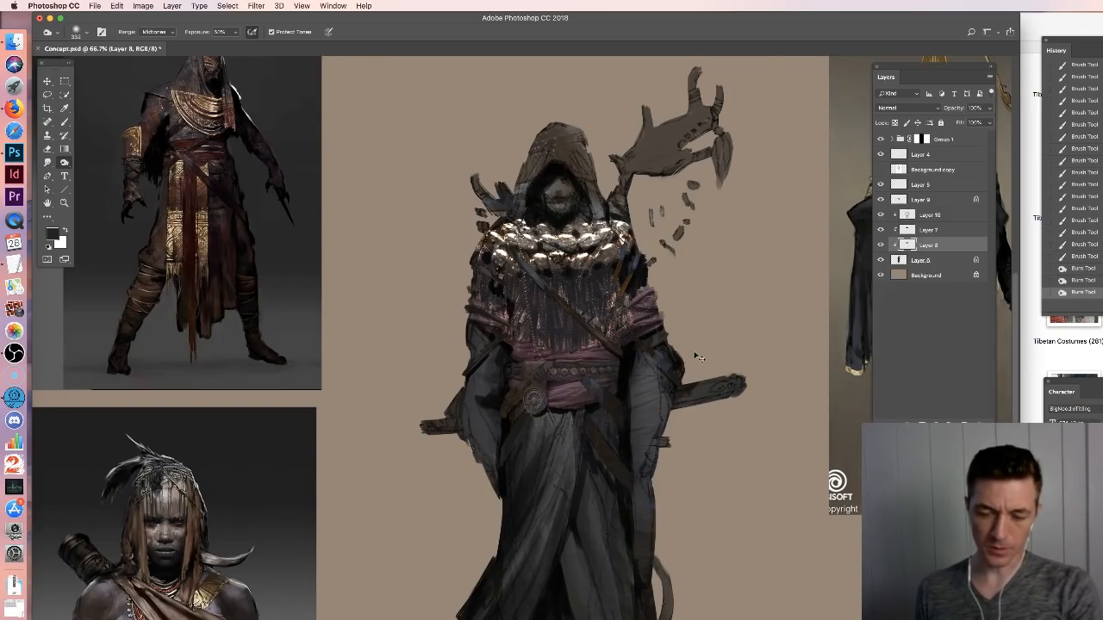
Check what Layer 7 contributes by toggling its visibility, and lock the layer's transparent pixels
key(super+minus)
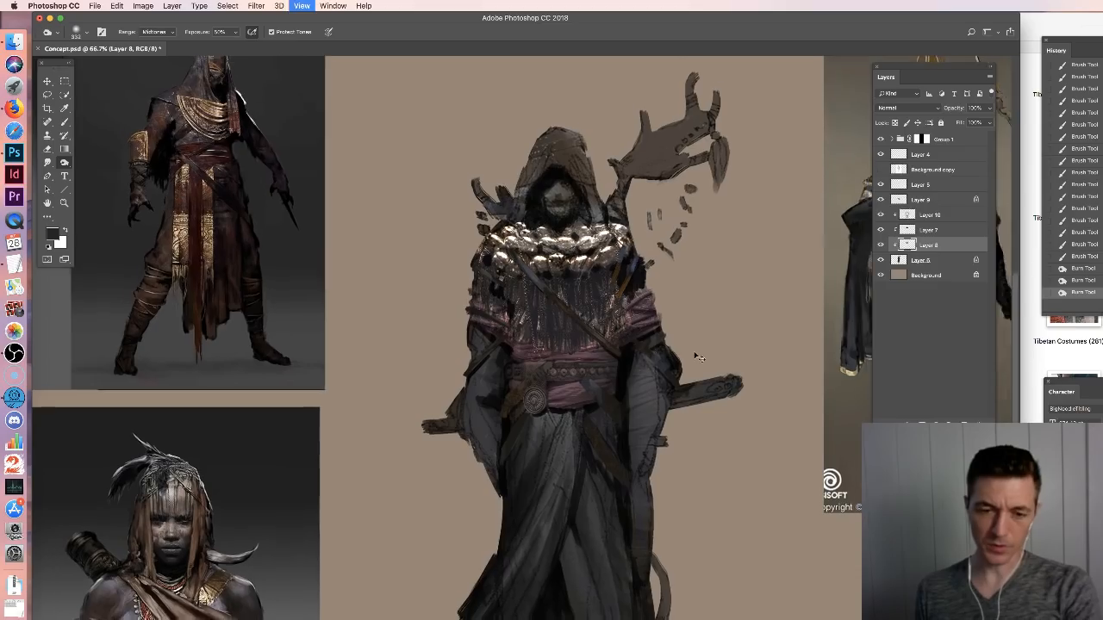
key(super+minus)
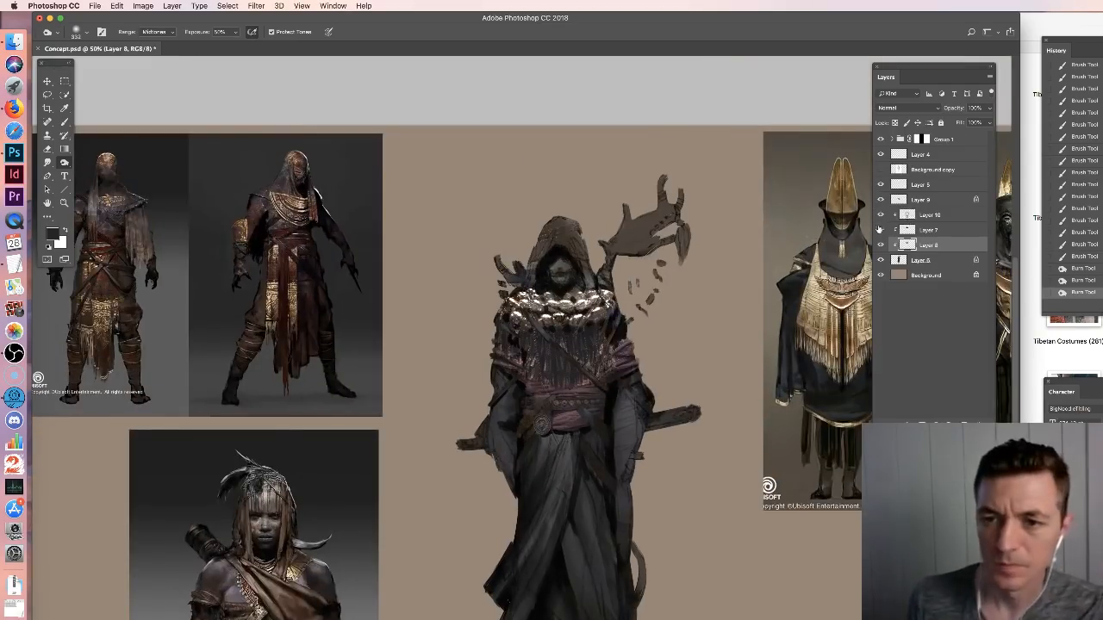
click(880, 218)
click(881, 233)
click(881, 232)
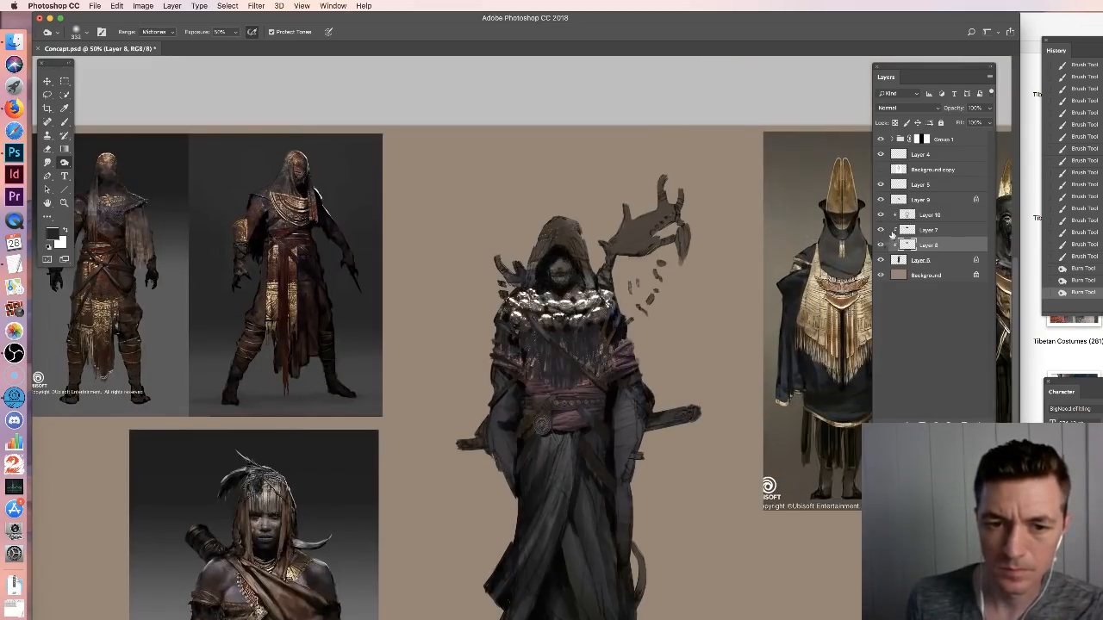
click(911, 232)
click(895, 122)
Set up the Soft Round 764 3 brush in Multiply mode at a reduced size
key(b)
right_click(546, 312)
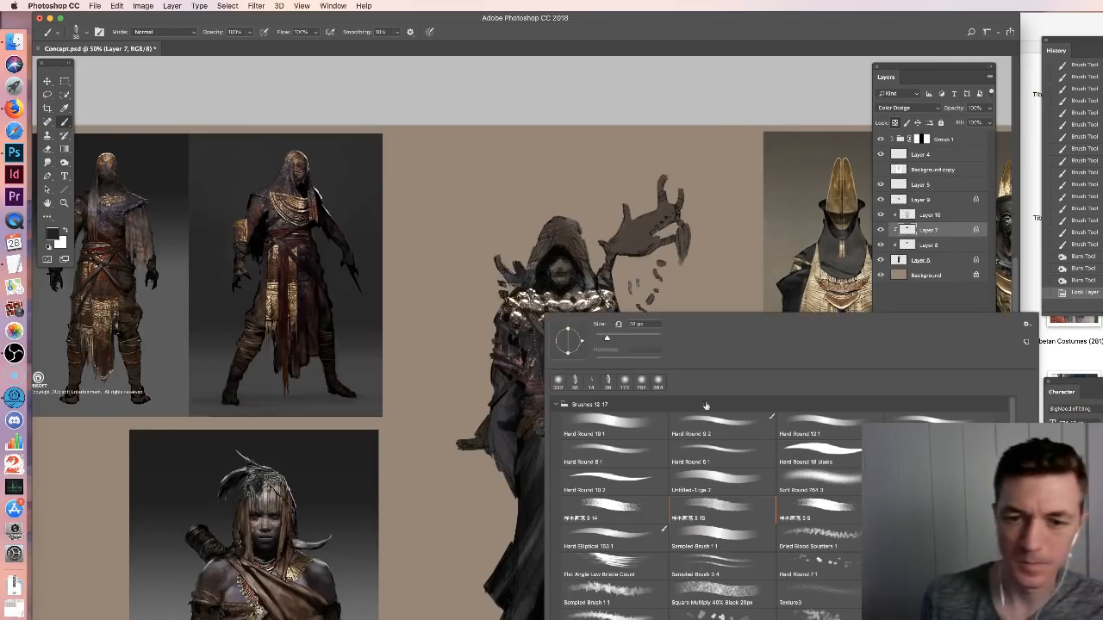
double_click(802, 477)
click(160, 31)
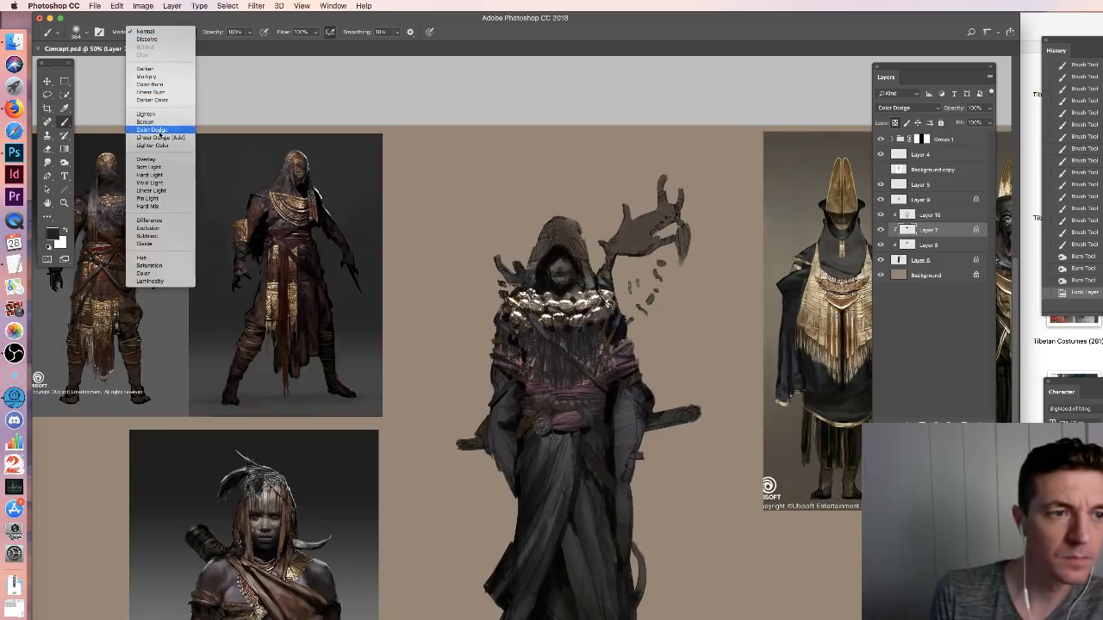
click(147, 77)
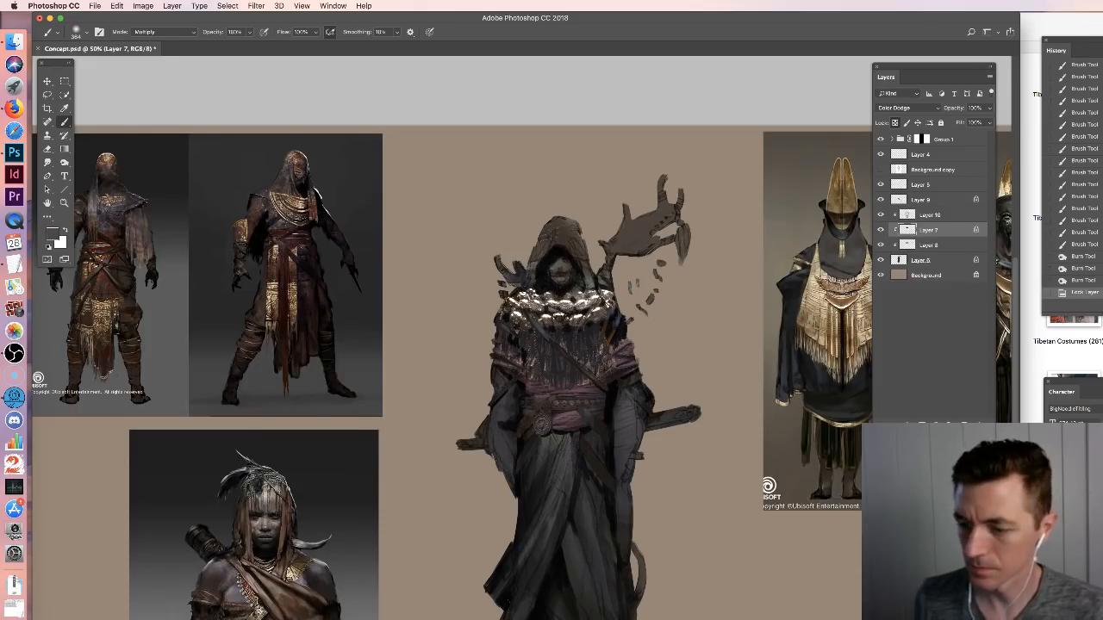
right_click(574, 349)
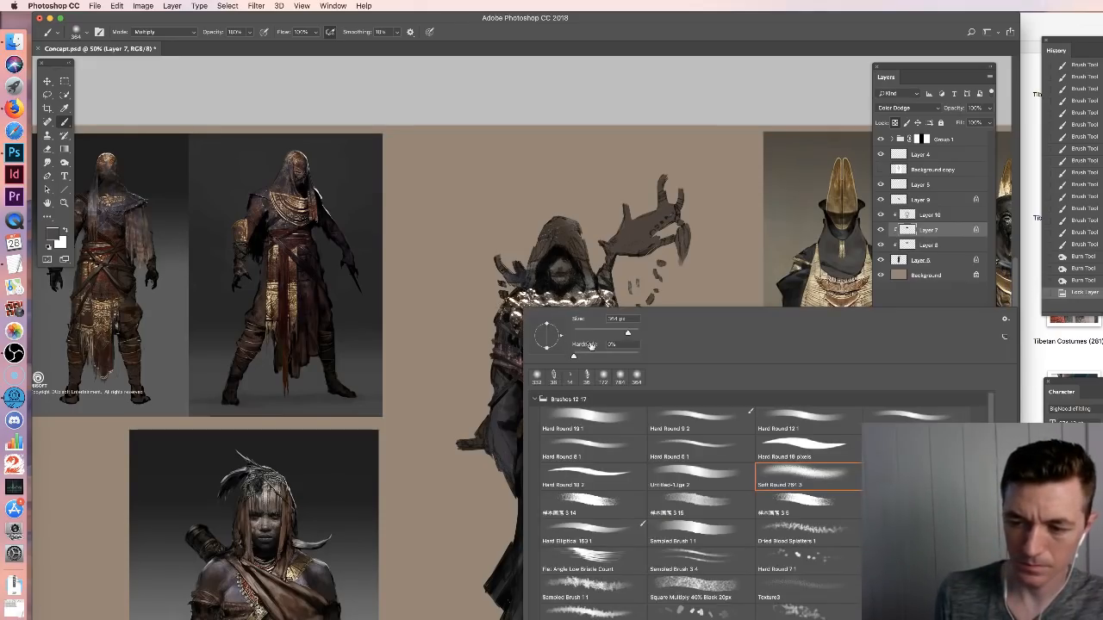
drag(627, 333, 623, 333)
Darken the left side of the bright bead collar on Layer 7 with soft Multiply strokes
click(535, 287)
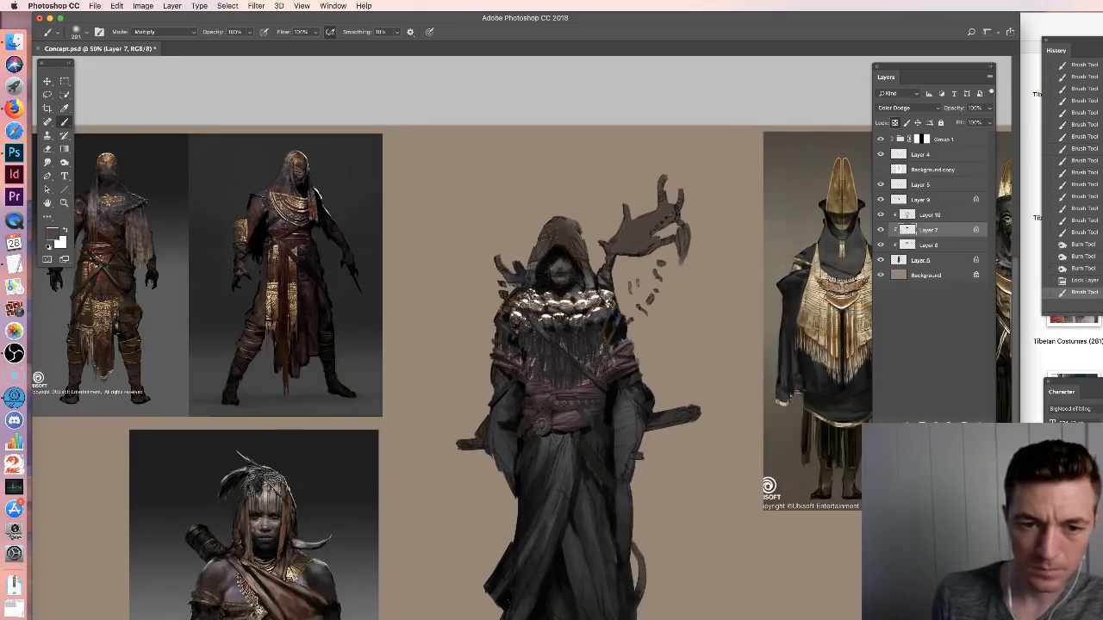
key(super+z)
mouse_move(532, 296)
mouse_down()
mouse_move(514, 319)
mouse_move(510, 305)
mouse_move(524, 321)
mouse_up()
drag(548, 279, 533, 295)
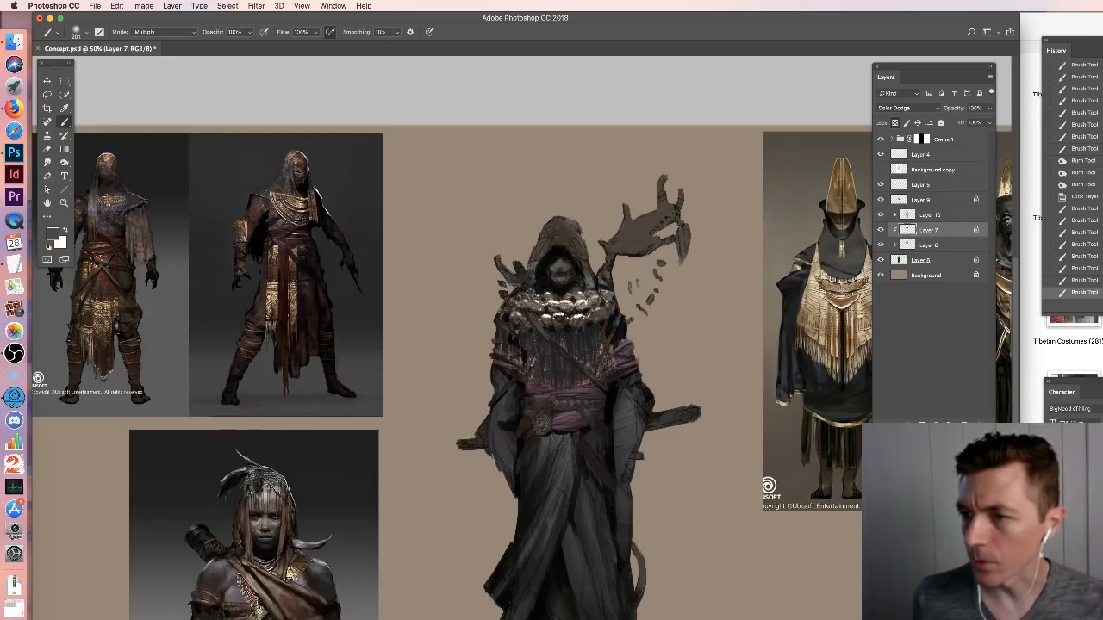
Pick a warm orange-brown colour and tint the collar's highlights golden along both sides and across the middle
click(939, 517)
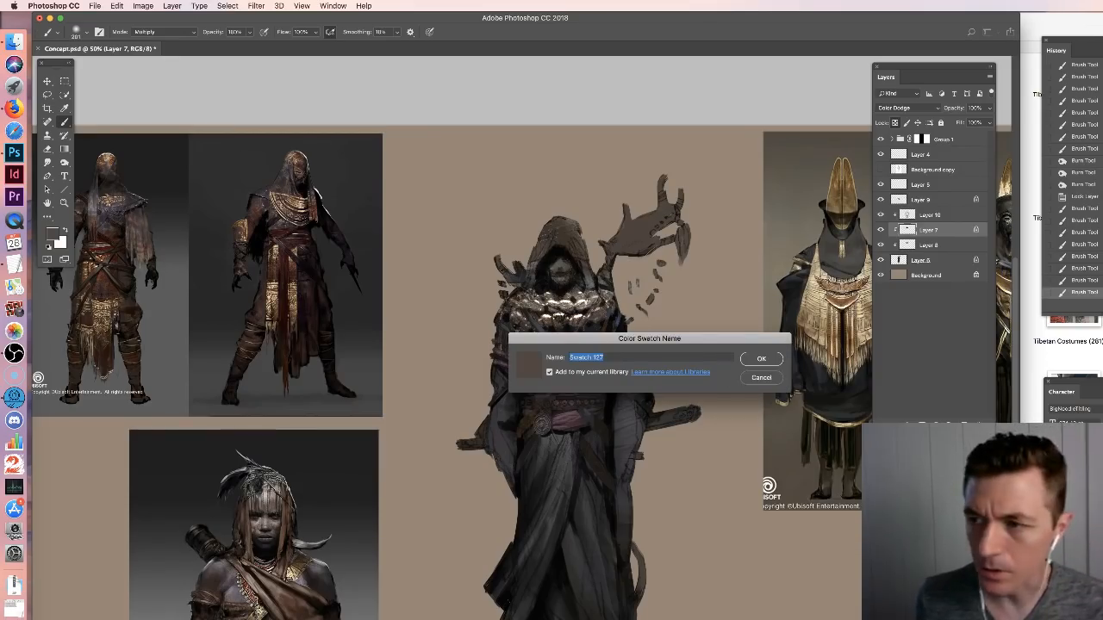
click(758, 378)
drag(588, 286, 594, 308)
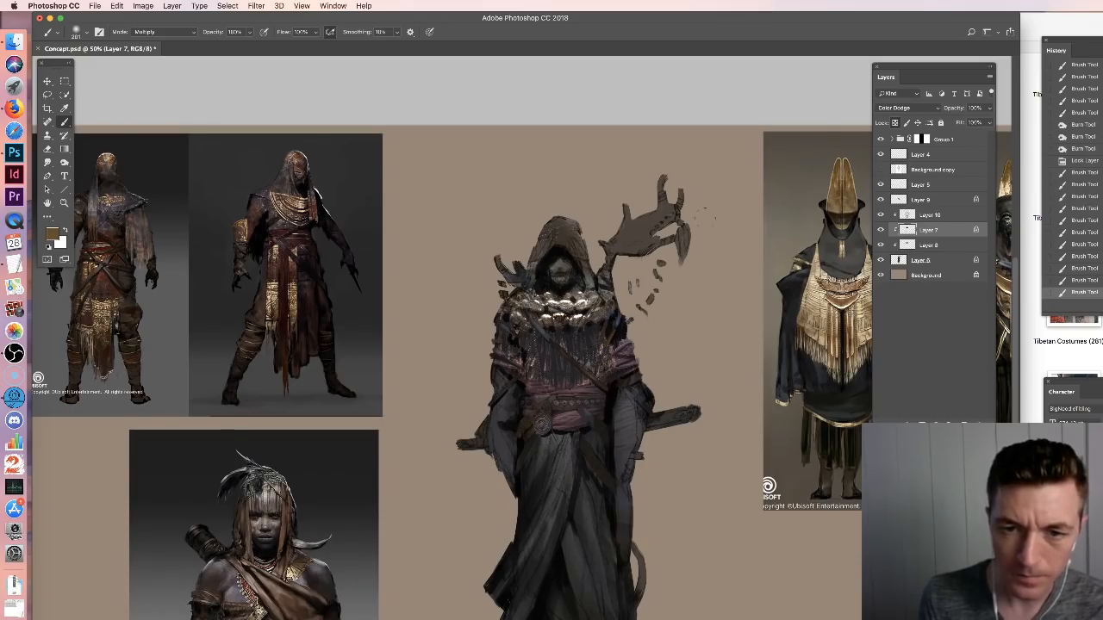
key(super+z)
click(939, 517)
mouse_move(609, 299)
mouse_down()
mouse_move(609, 289)
mouse_move(598, 307)
mouse_up()
mouse_move(510, 307)
mouse_down()
mouse_move(563, 302)
mouse_move(588, 315)
mouse_up()
drag(588, 308, 579, 319)
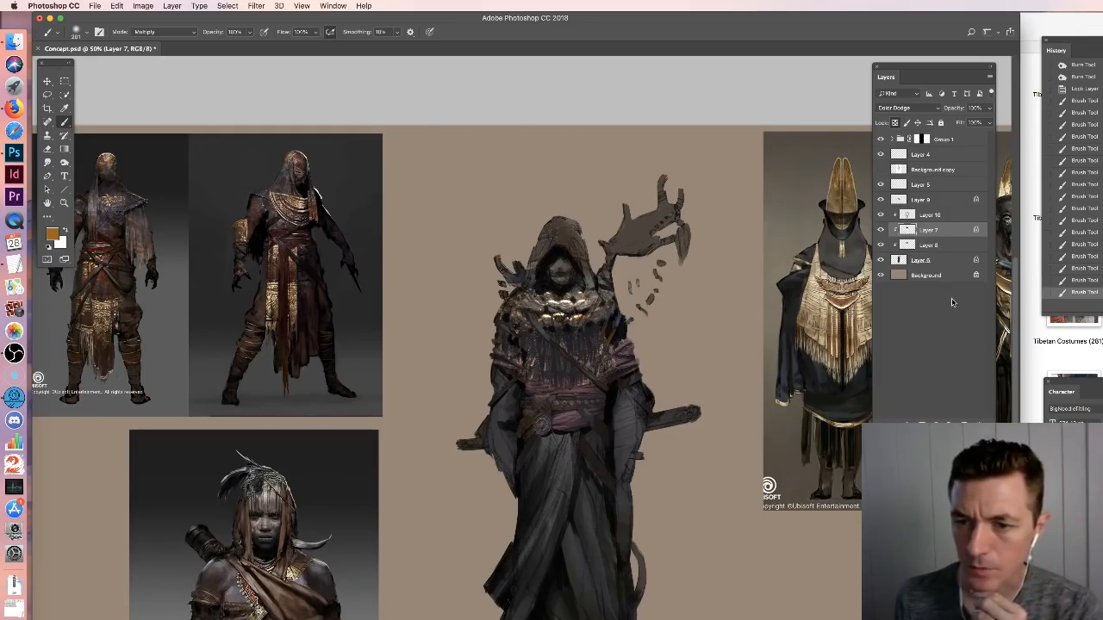
Add a new clipped layer above Layer 7 and block in the antlered shoulder piece with the background's taupe using the Untitled-1.tga 2 brush
click(963, 427)
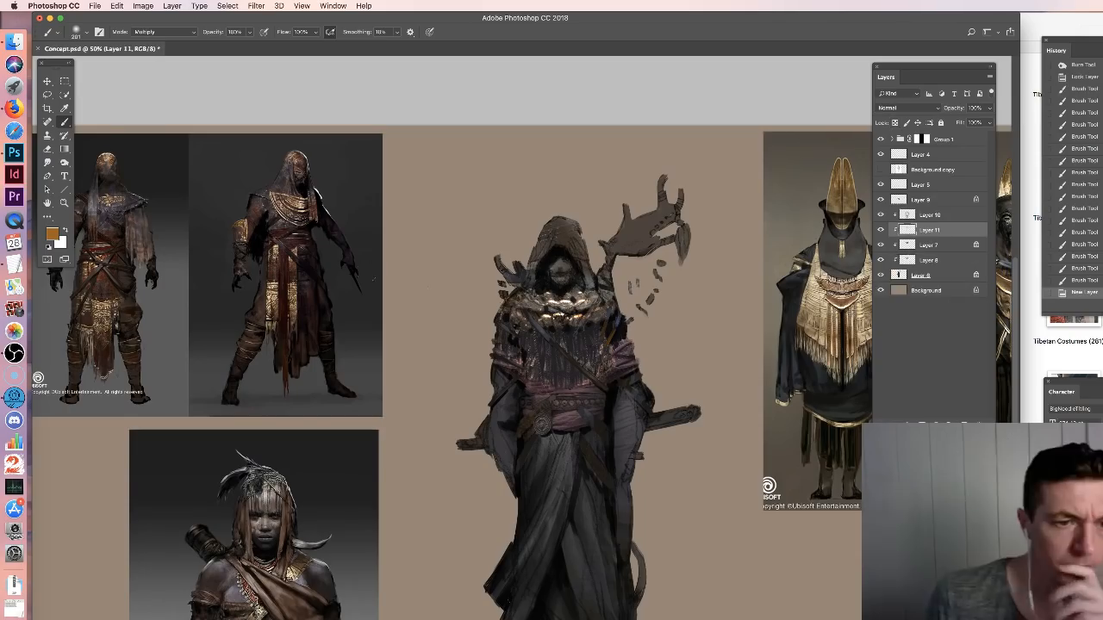
right_click(567, 326)
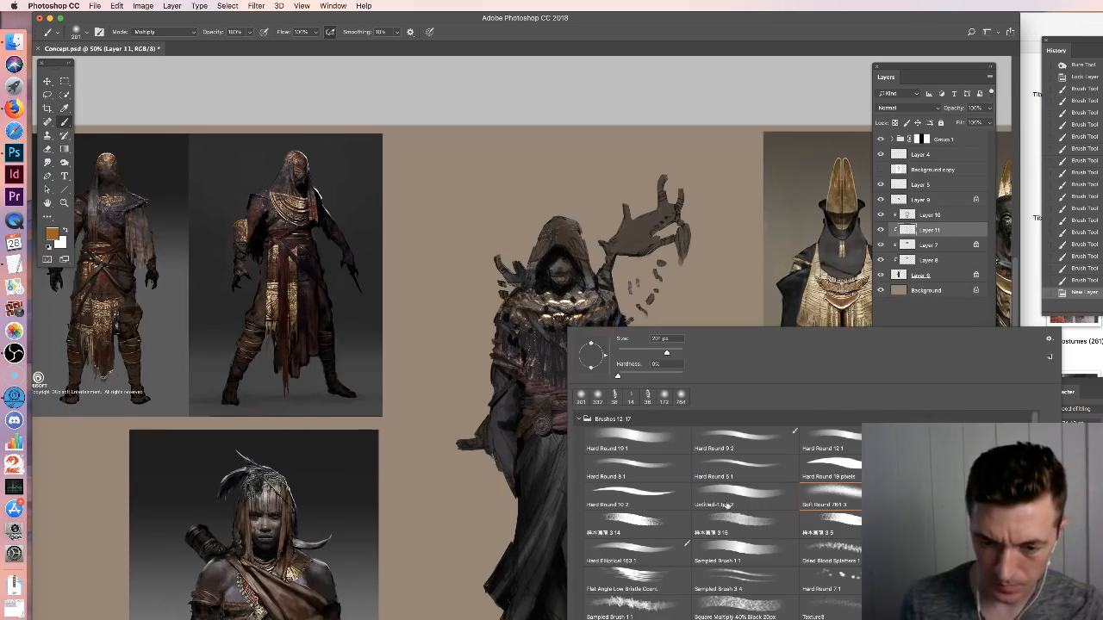
click(752, 496)
click(565, 312)
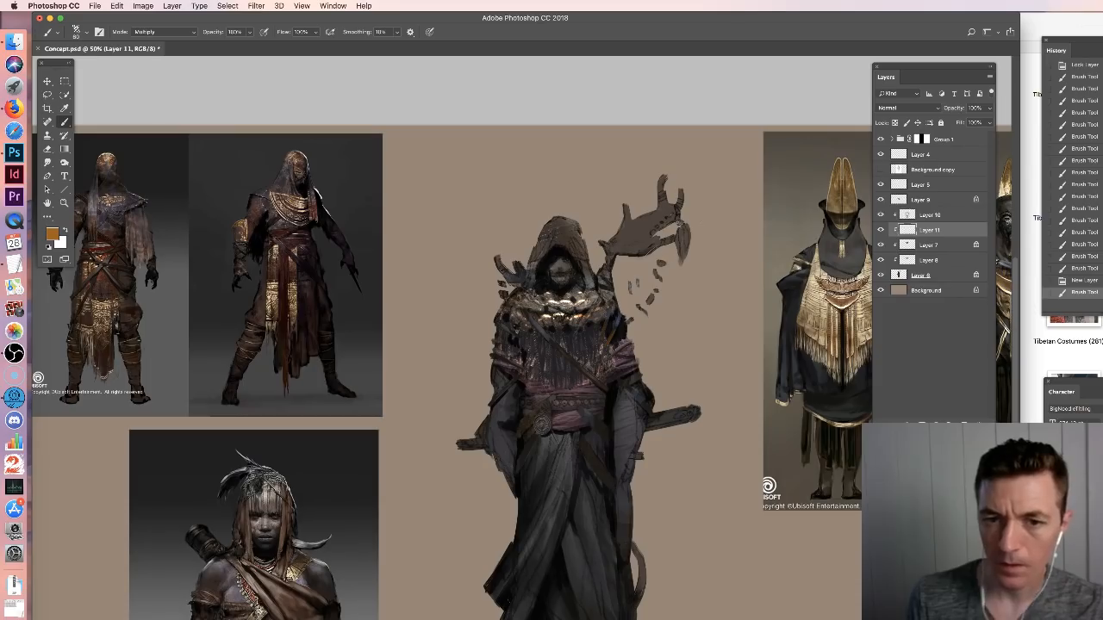
alt+click(702, 216)
drag(631, 233, 671, 210)
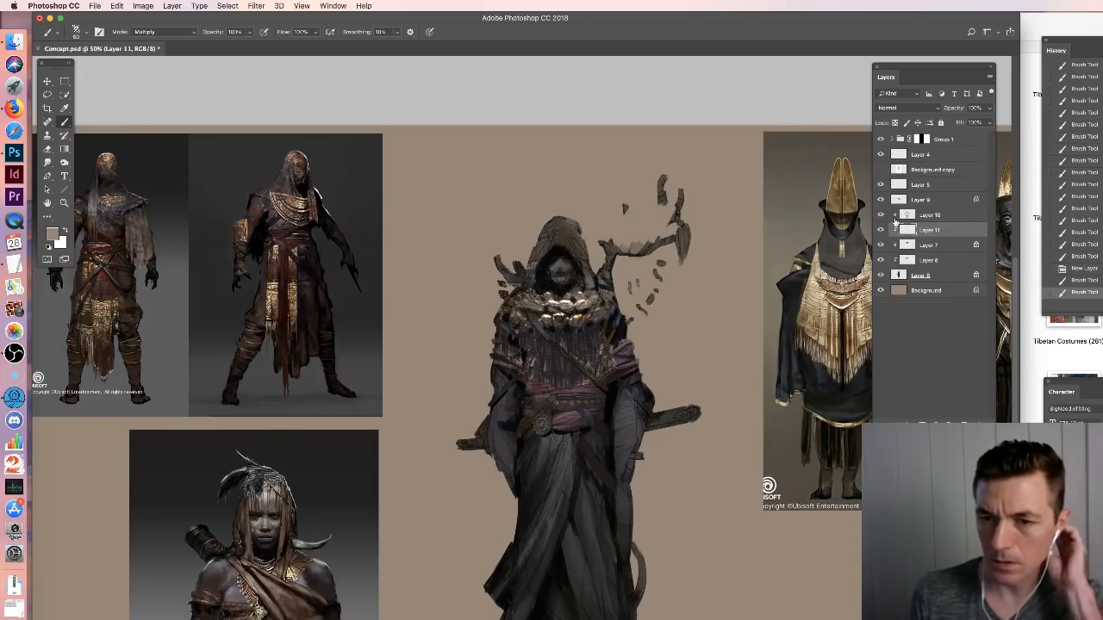
Try Overlay on Layer 11 and settle on Hard Light as its blend mode
click(907, 108)
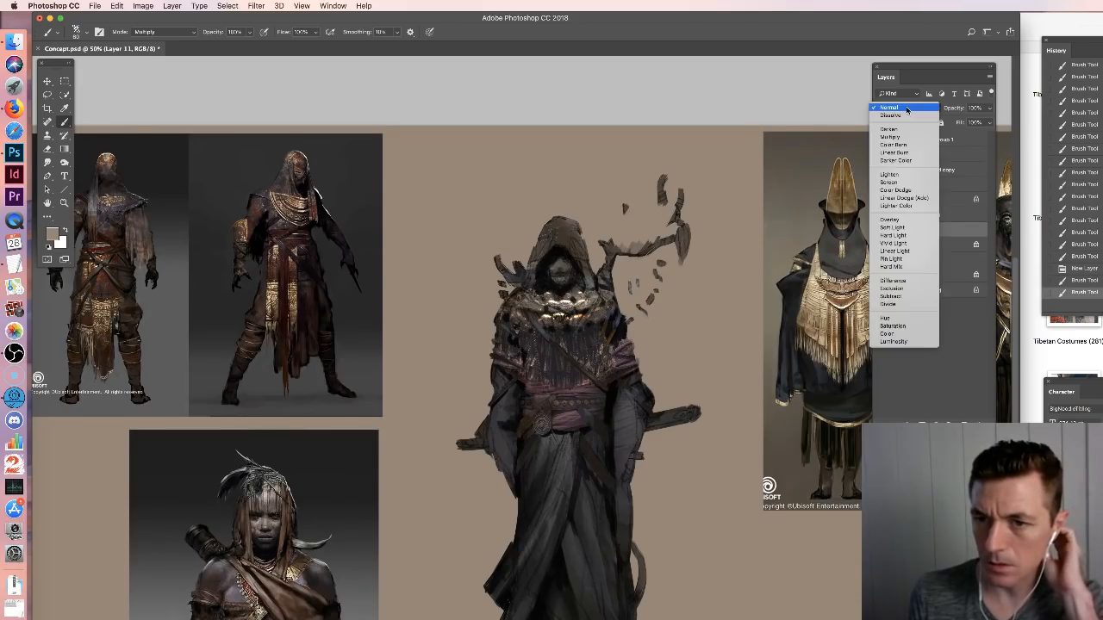
click(902, 219)
click(904, 110)
click(905, 123)
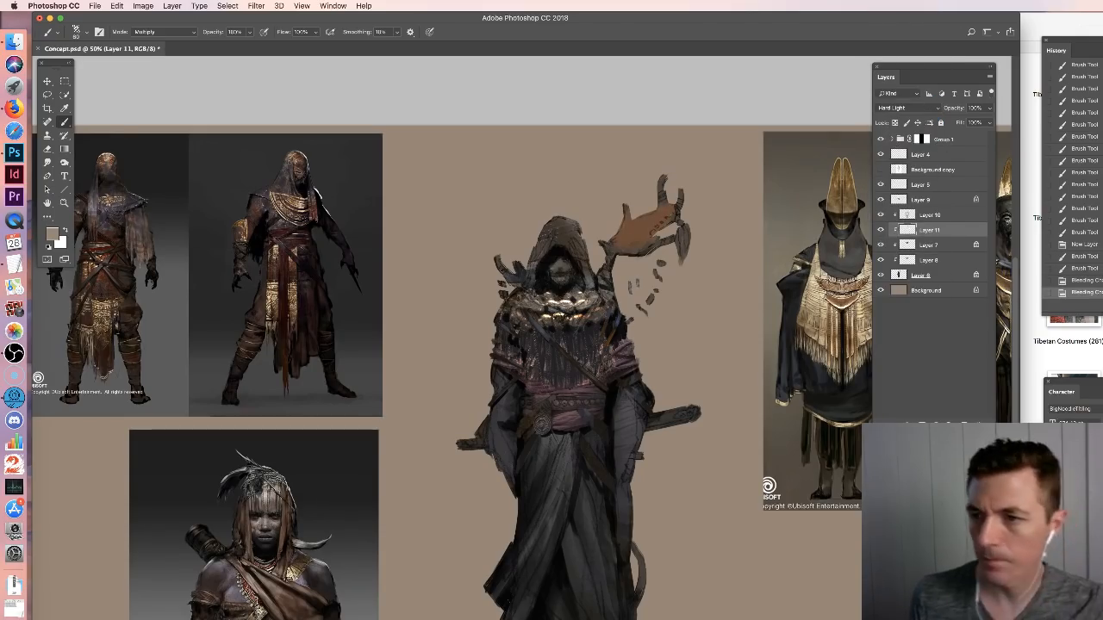
Erase the brown tint from the antlered shoulder piece and repaint its centre with light beige strokes
key(e)
drag(639, 215, 666, 243)
right_click(655, 228)
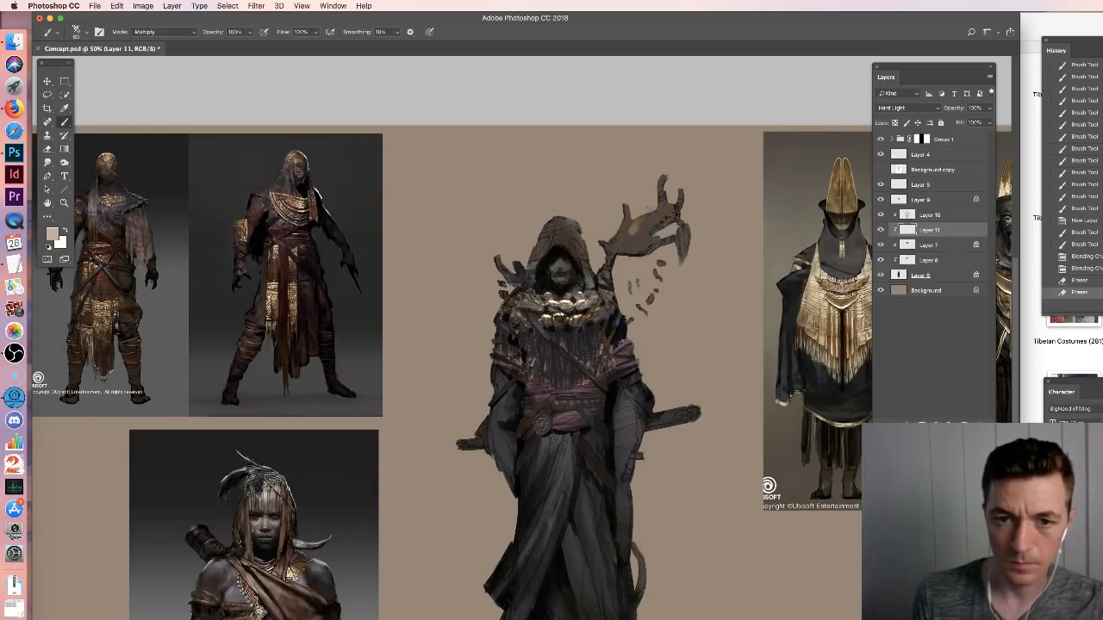
mouse_move(660, 207)
mouse_down()
mouse_move(639, 247)
mouse_move(632, 224)
mouse_up()
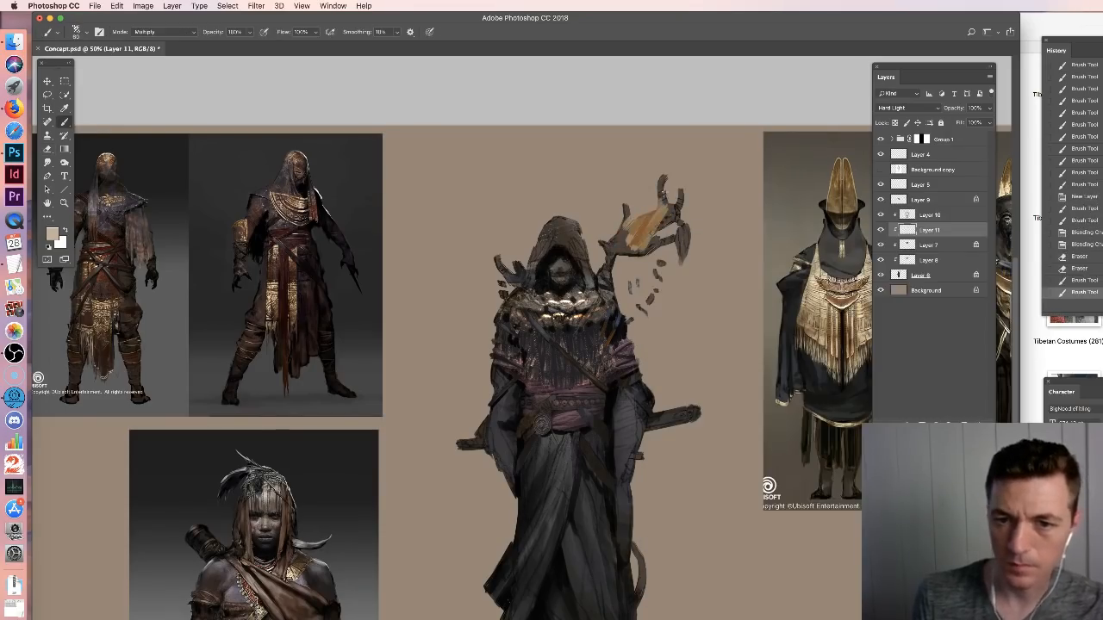
Switch the brush mode to Normal and cover the antlered shoulder piece, including its prongs and base, with pale gold
click(151, 32)
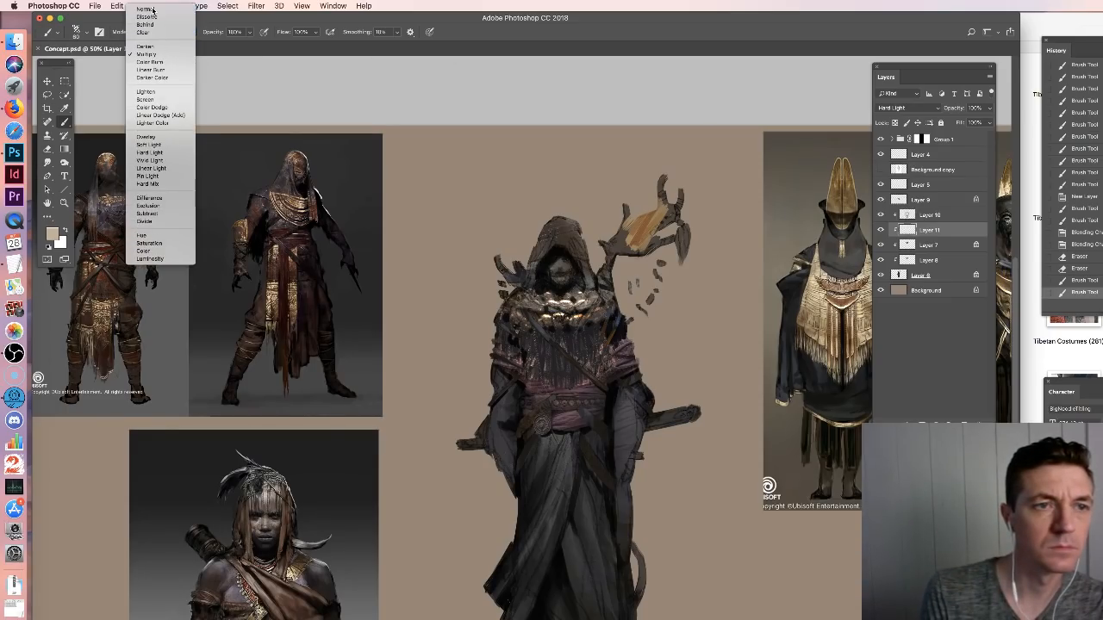
click(147, 9)
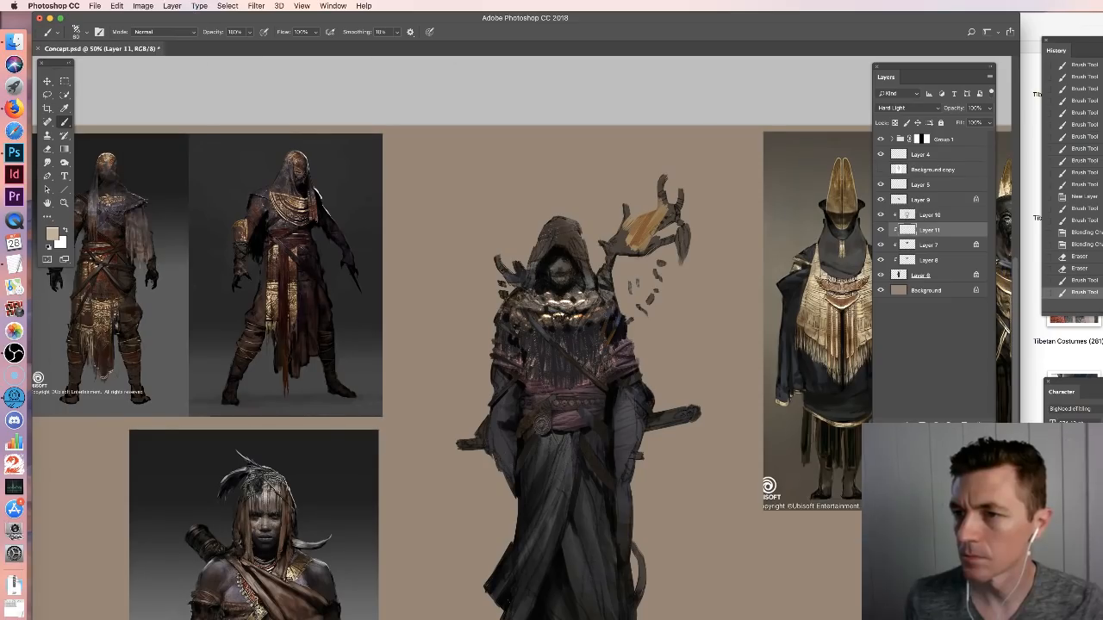
mouse_move(622, 242)
mouse_down()
mouse_move(658, 207)
mouse_move(681, 215)
mouse_move(663, 194)
mouse_move(607, 247)
mouse_move(644, 252)
mouse_move(625, 207)
mouse_move(665, 188)
mouse_up()
drag(605, 263, 611, 276)
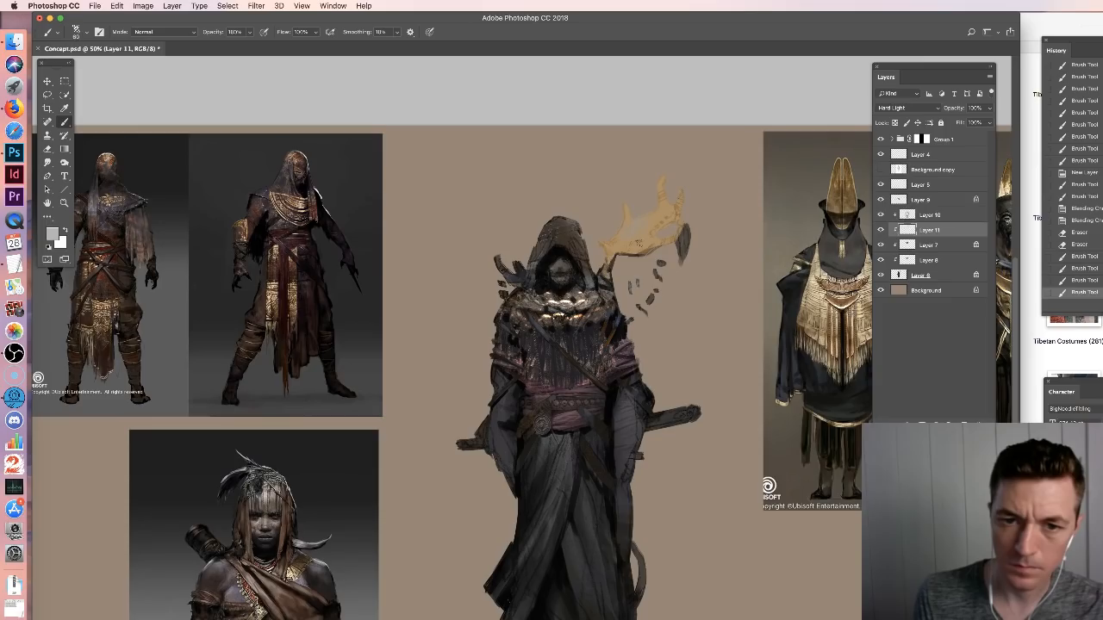
Paint over the golden antlered piece with pale lavender strokes, from its centre down to the base
mouse_move(622, 238)
mouse_down()
mouse_move(662, 221)
mouse_move(655, 209)
mouse_up()
alt+click(655, 231)
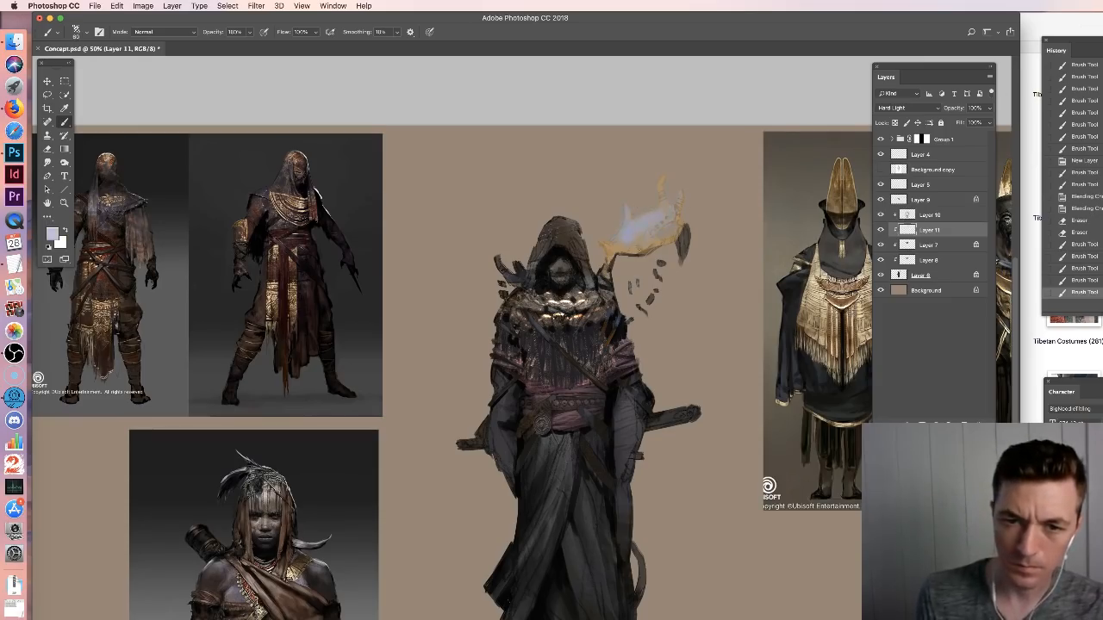
drag(629, 234, 616, 272)
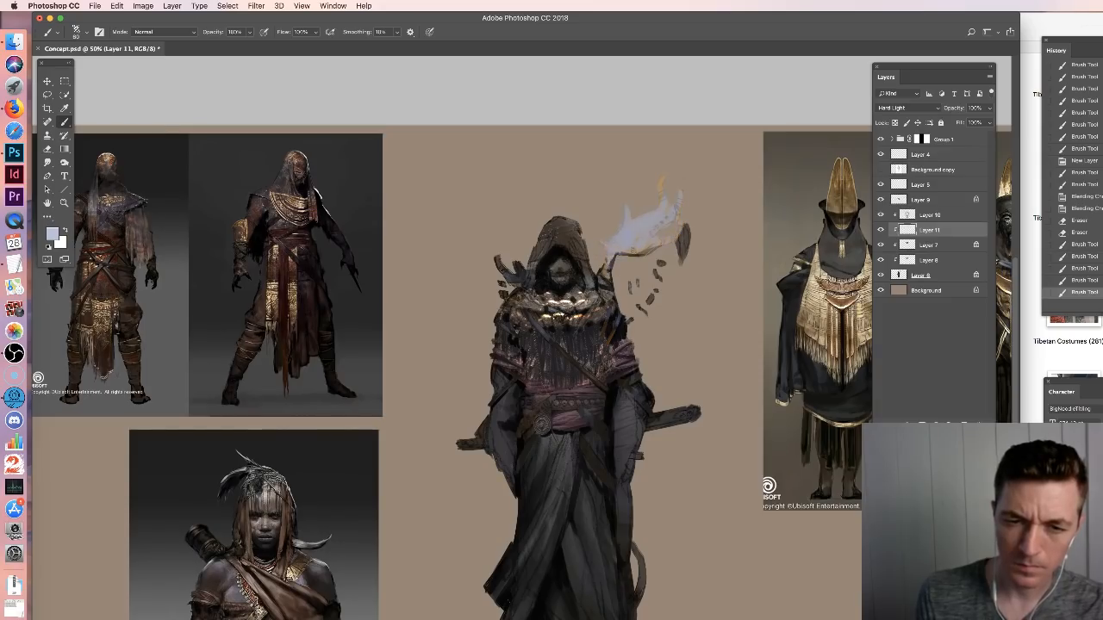
Cover the rest of the antlered shoulder piece, the opposite shoulder's prongs and the large hanging feather with pale lavender
drag(678, 215, 652, 217)
drag(497, 257, 518, 281)
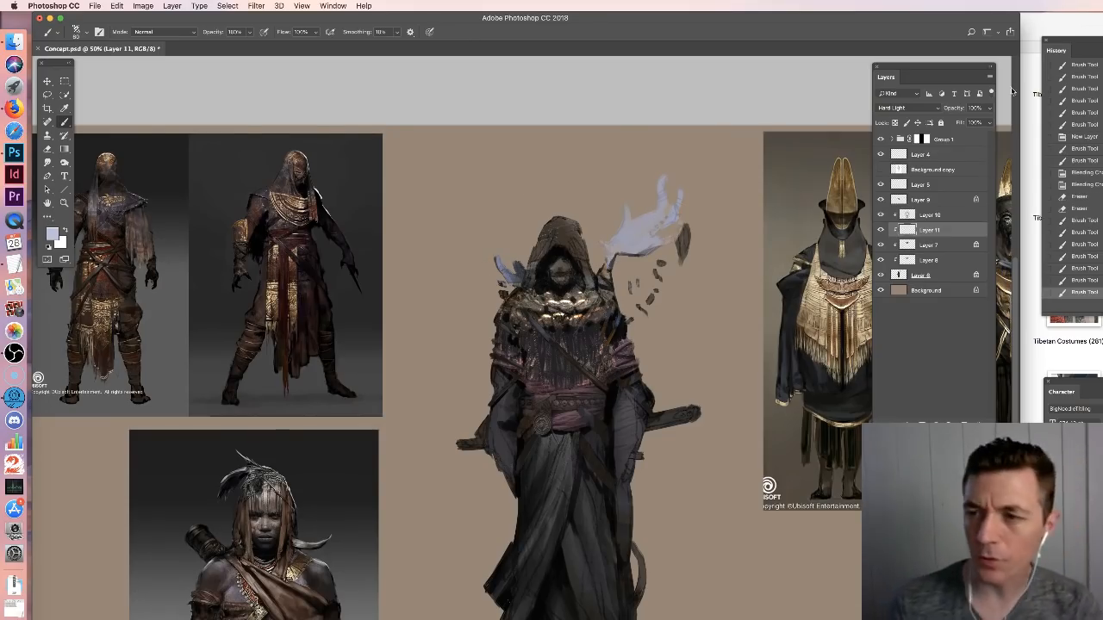
mouse_move(630, 221)
mouse_down()
mouse_move(639, 248)
mouse_move(671, 188)
mouse_up()
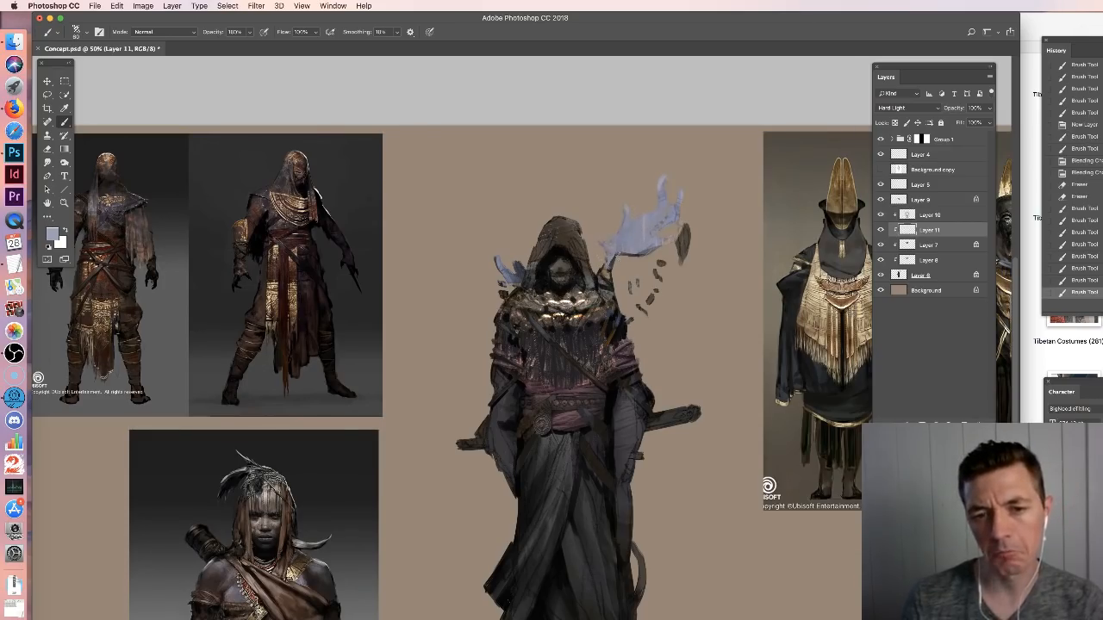
mouse_move(638, 232)
mouse_down()
mouse_move(648, 250)
mouse_move(677, 218)
mouse_move(684, 262)
mouse_up()
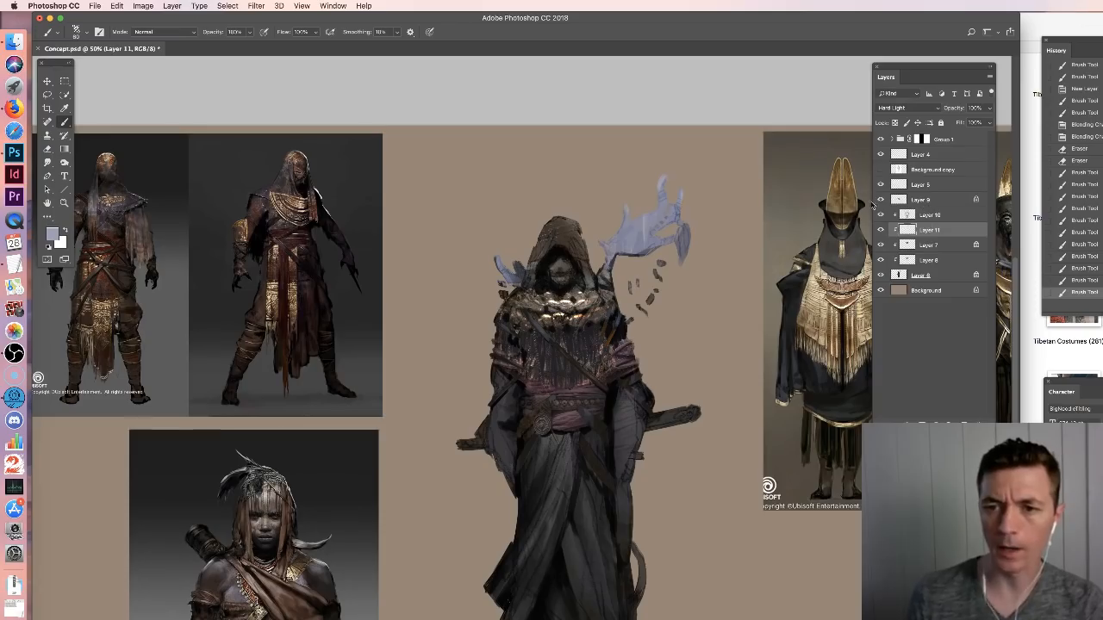
Duplicate the Background copy layer, clear the lassoed body area from the duplicate, and hide Layer 5
click(920, 171)
key(super+j)
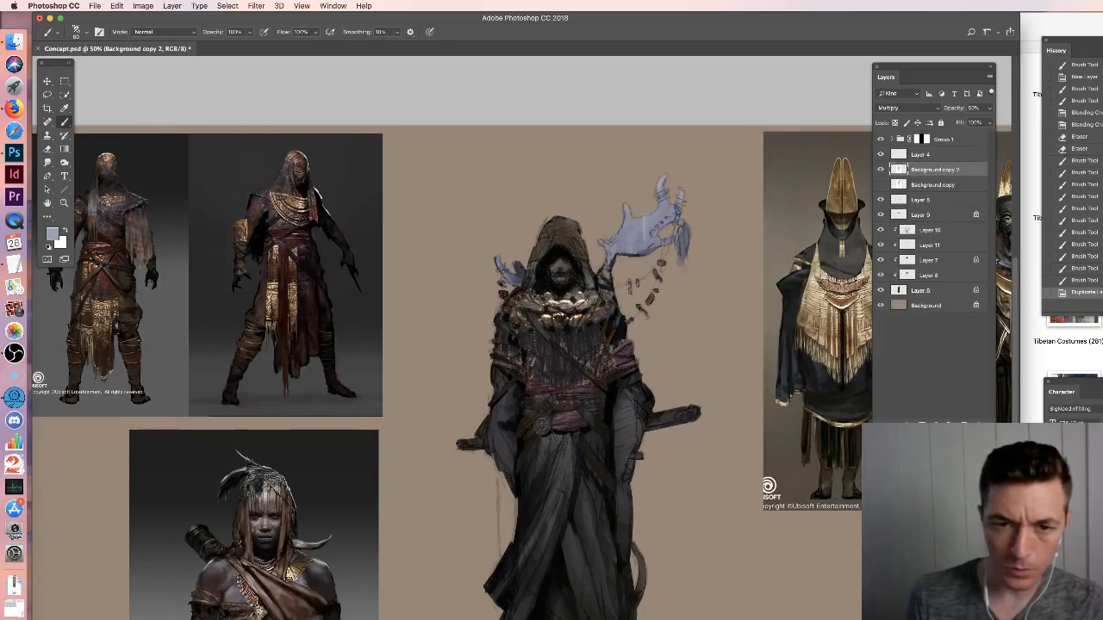
mouse_move(683, 180)
mouse_down()
mouse_move(652, 168)
mouse_move(607, 214)
mouse_move(599, 252)
mouse_move(621, 272)
mouse_move(633, 332)
mouse_move(676, 356)
mouse_move(745, 590)
mouse_move(424, 167)
mouse_up()
key(shift)
shift+click(421, 164)
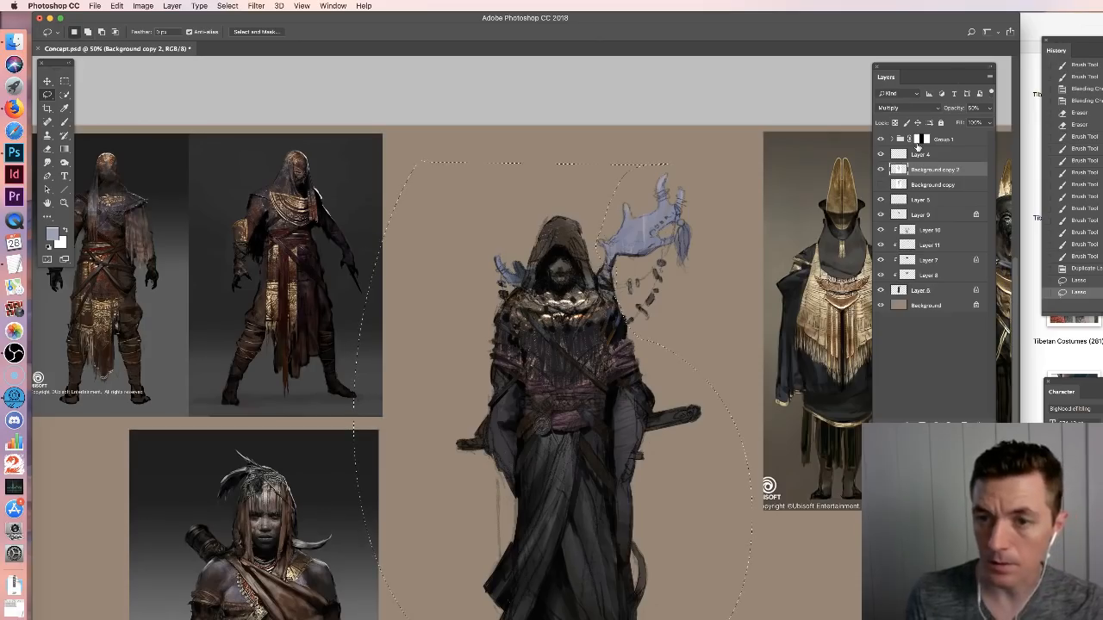
key(Delete)
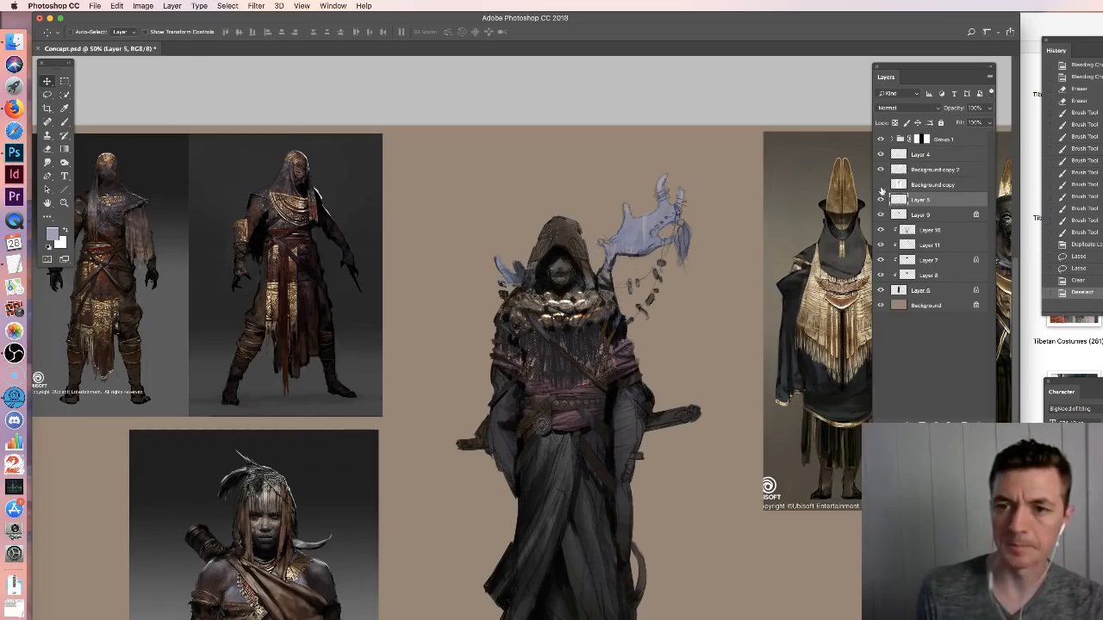
click(880, 200)
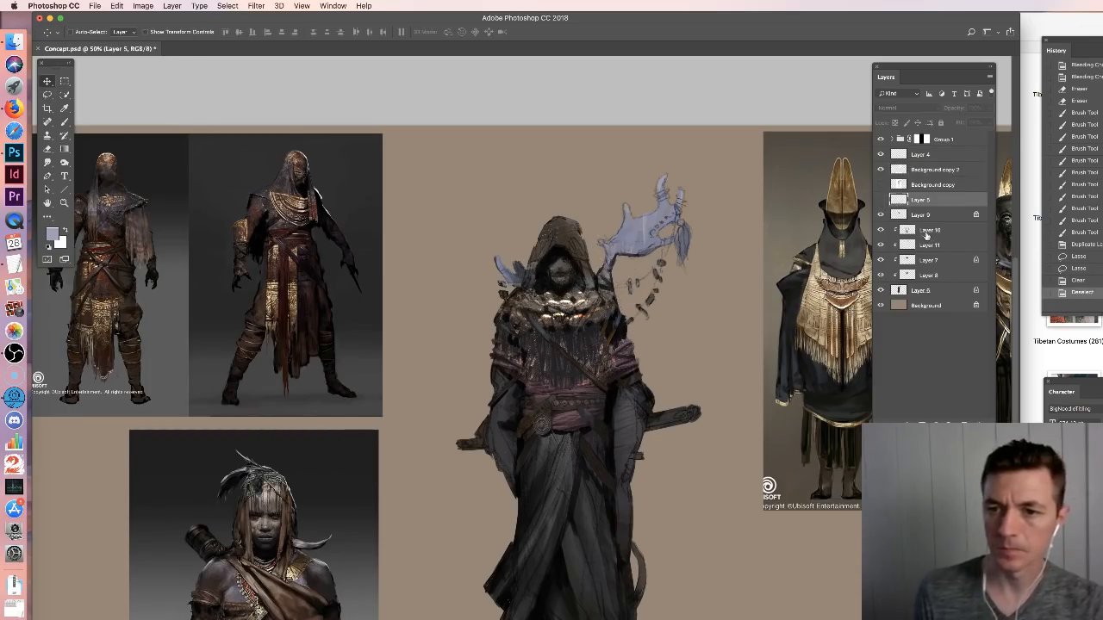
On Layer 9, adjust the brush size, sample a brown and paint straps diagonally across the chest and below the antlered shoulder
click(941, 233)
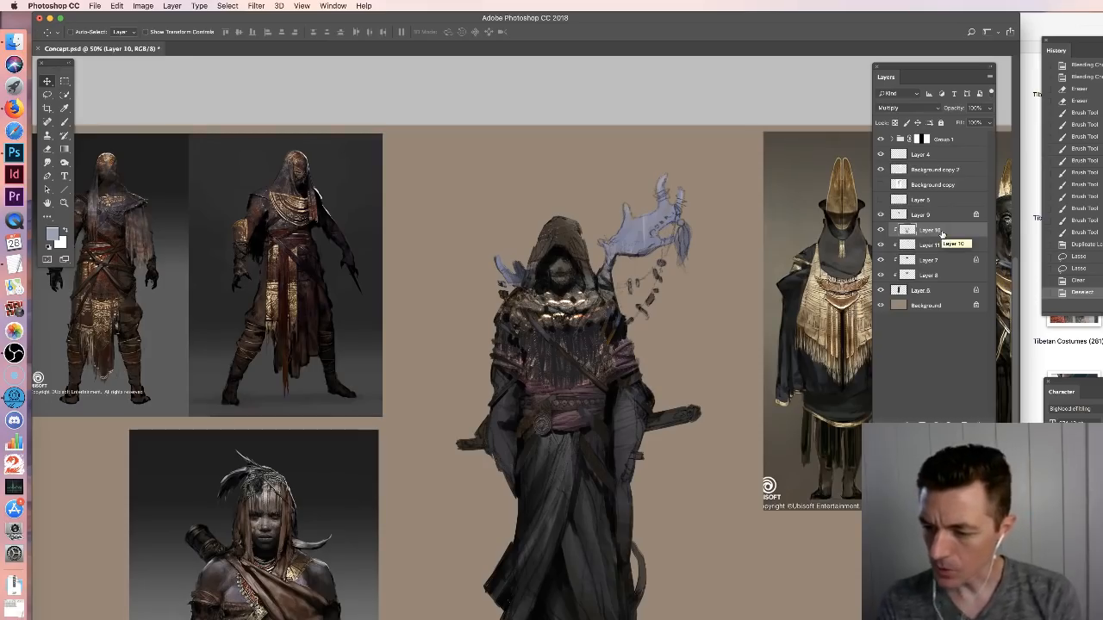
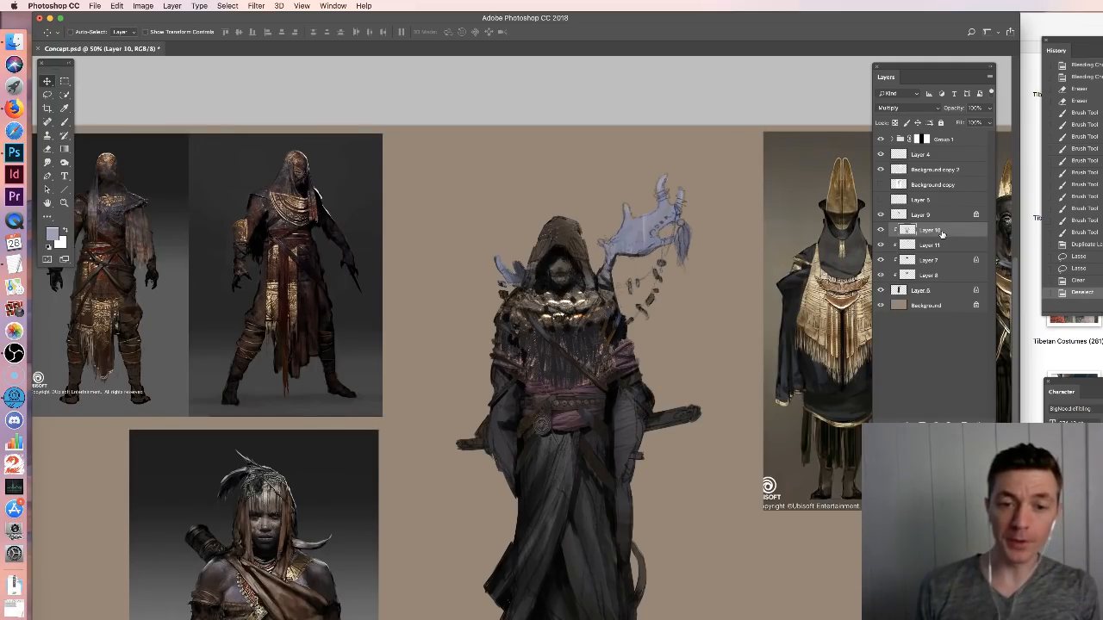
click(933, 216)
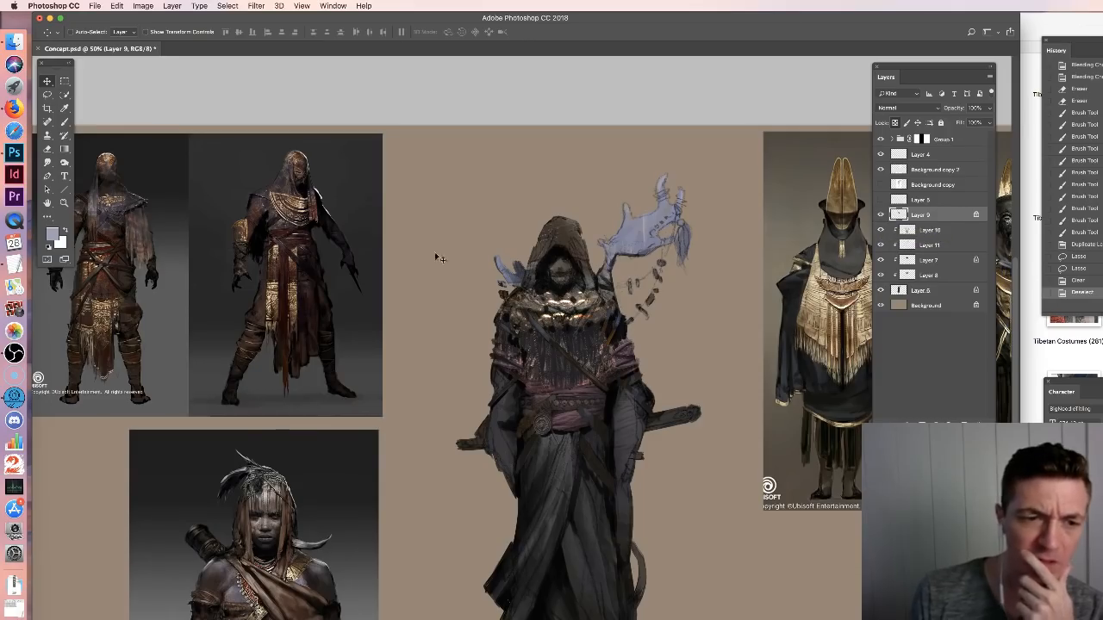
click(64, 125)
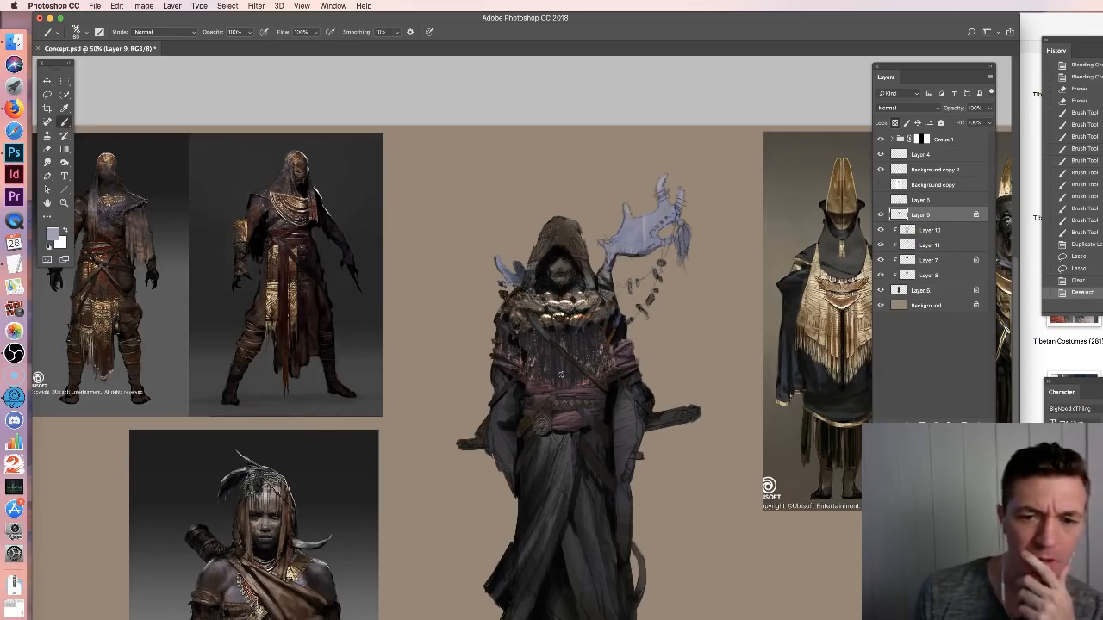
right_click(561, 375)
drag(637, 391, 642, 392)
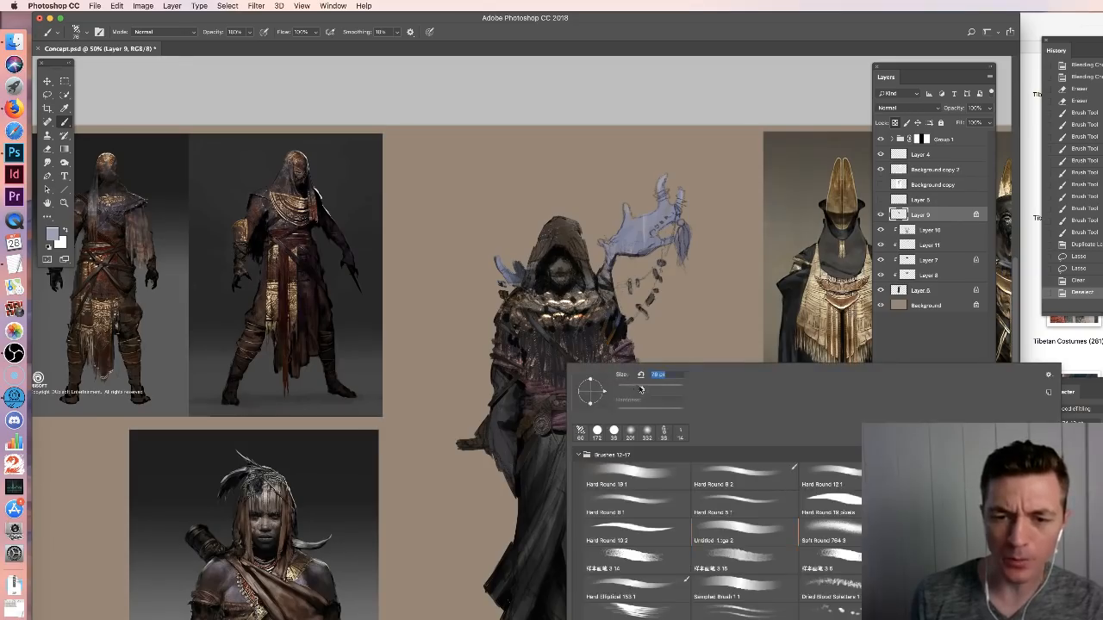
click(573, 291)
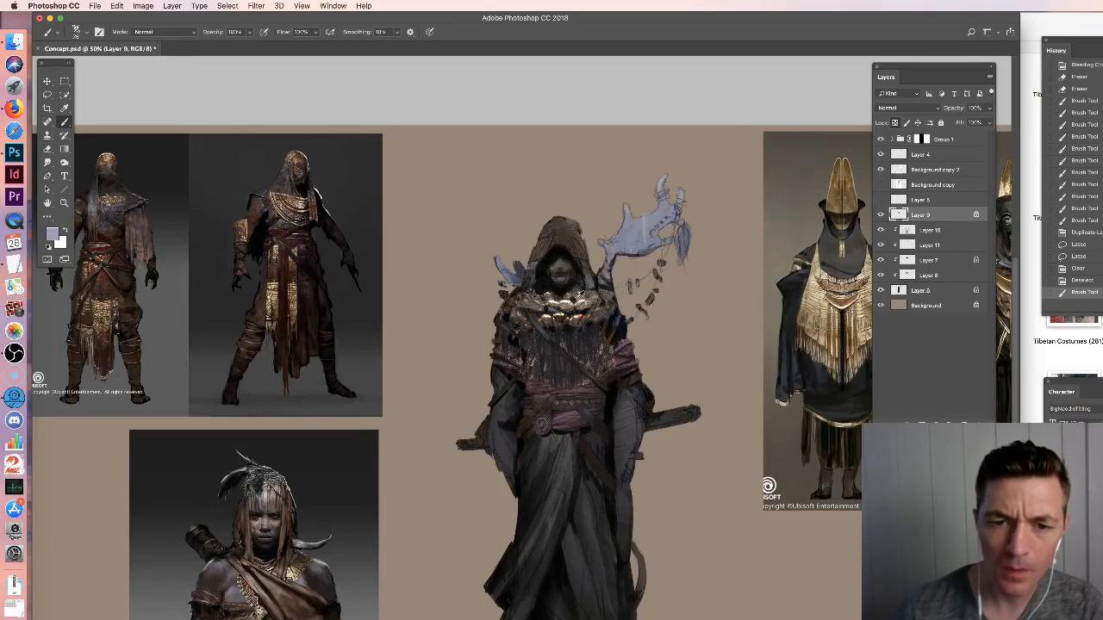
alt+click(582, 295)
drag(526, 314, 609, 391)
mouse_move(600, 342)
mouse_down()
mouse_move(615, 312)
mouse_move(611, 343)
mouse_move(603, 330)
mouse_move(613, 342)
mouse_up()
Sample another colour beside the shoulder and paint a strap across the upper part of the figure's sleeve
alt+click(605, 296)
drag(512, 381, 492, 405)
drag(507, 386, 496, 400)
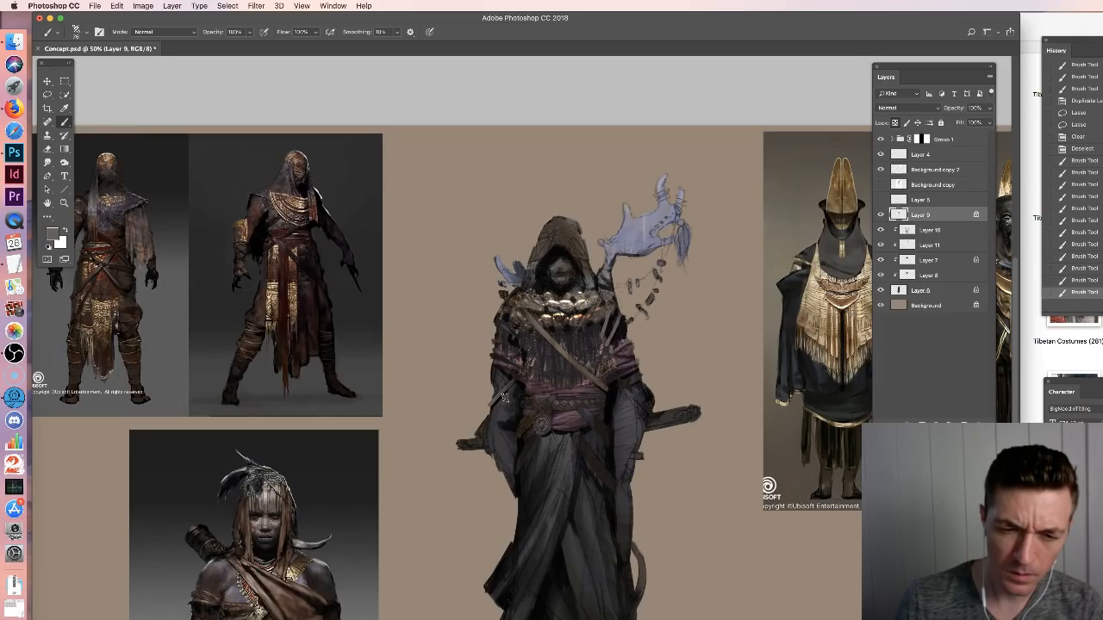
drag(505, 397, 496, 404)
drag(508, 389, 496, 402)
Touch up the chest strap, shoulder edge and belt with short strokes, and sample a dark shading colour with Layer 10 active
drag(552, 337, 564, 349)
drag(555, 341, 565, 350)
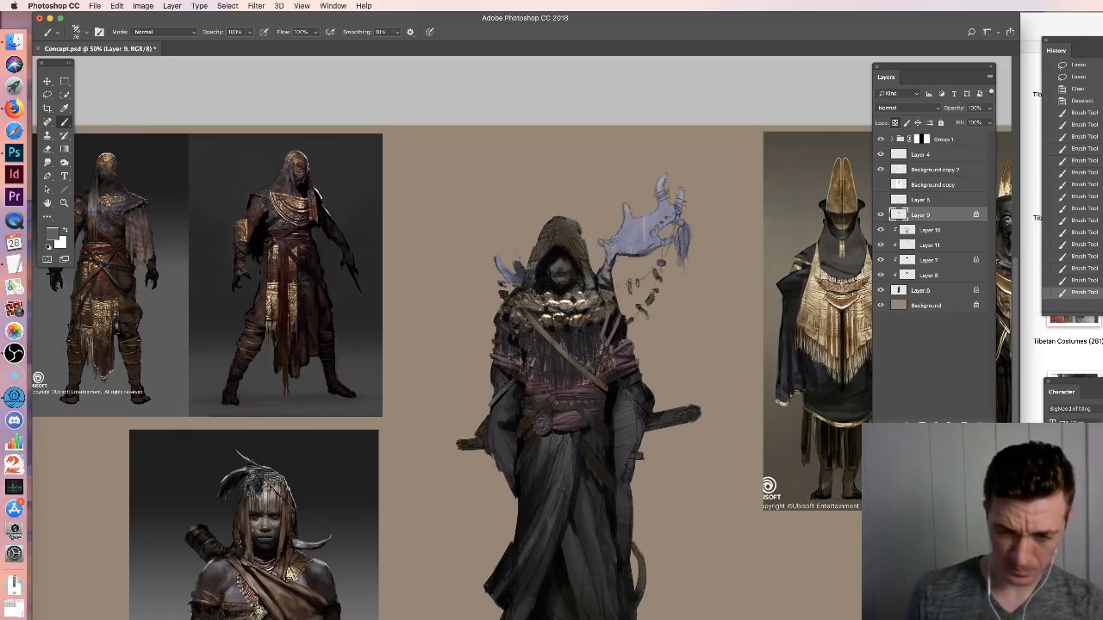
drag(497, 322, 504, 324)
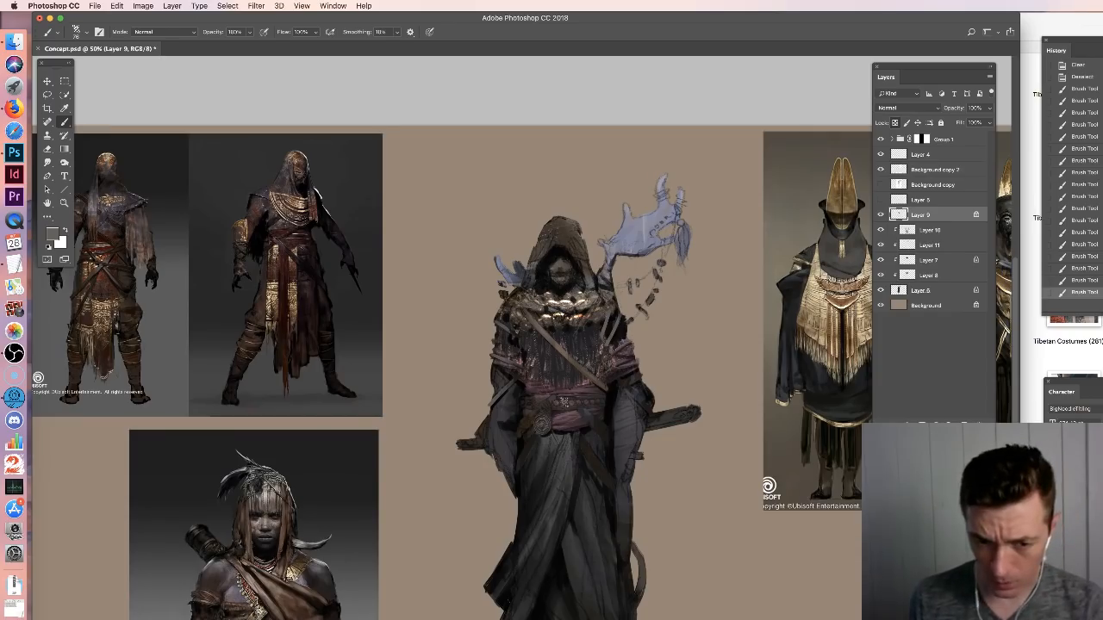
drag(560, 405, 552, 397)
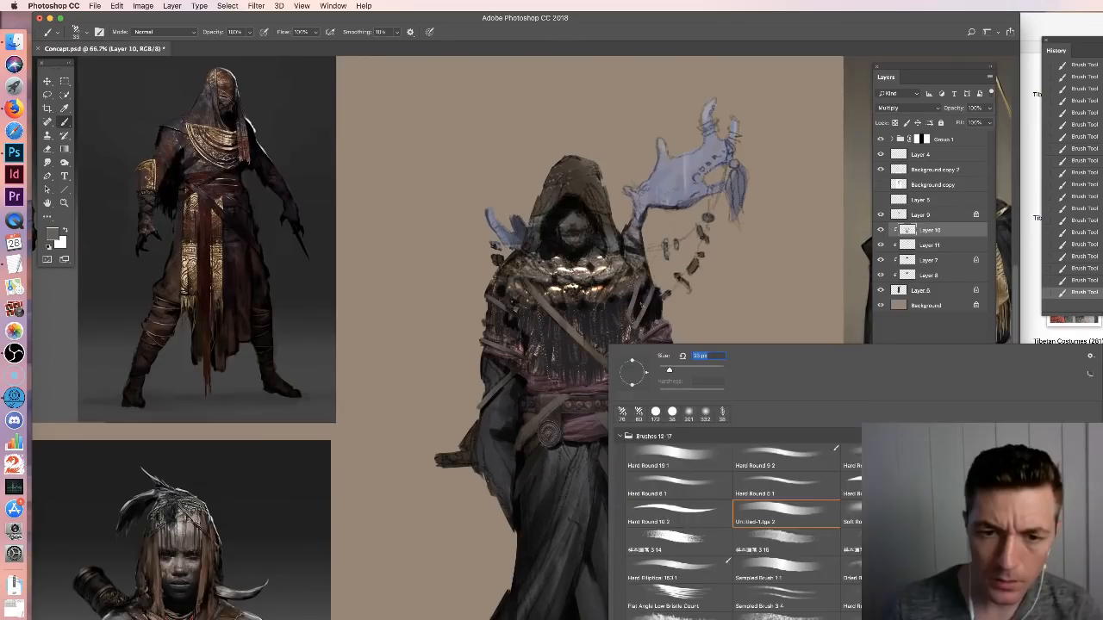
alt+click(652, 306)
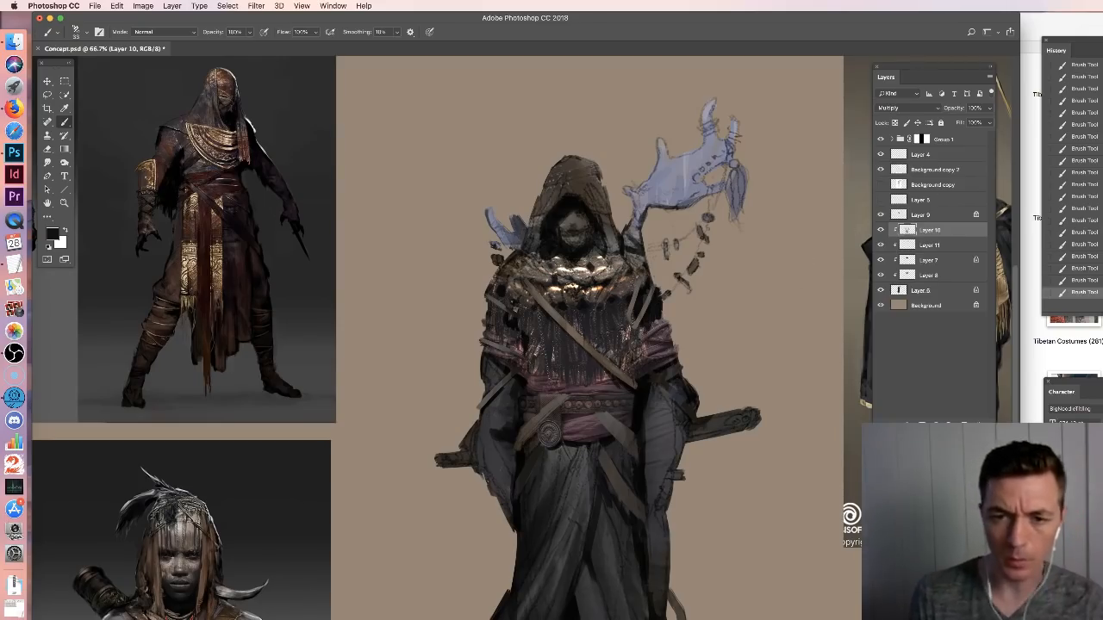
Toggle the visibility of the painting layers, including Layer 9, Layer 11 and Layer 6, to examine what each one contributes
click(881, 215)
click(880, 215)
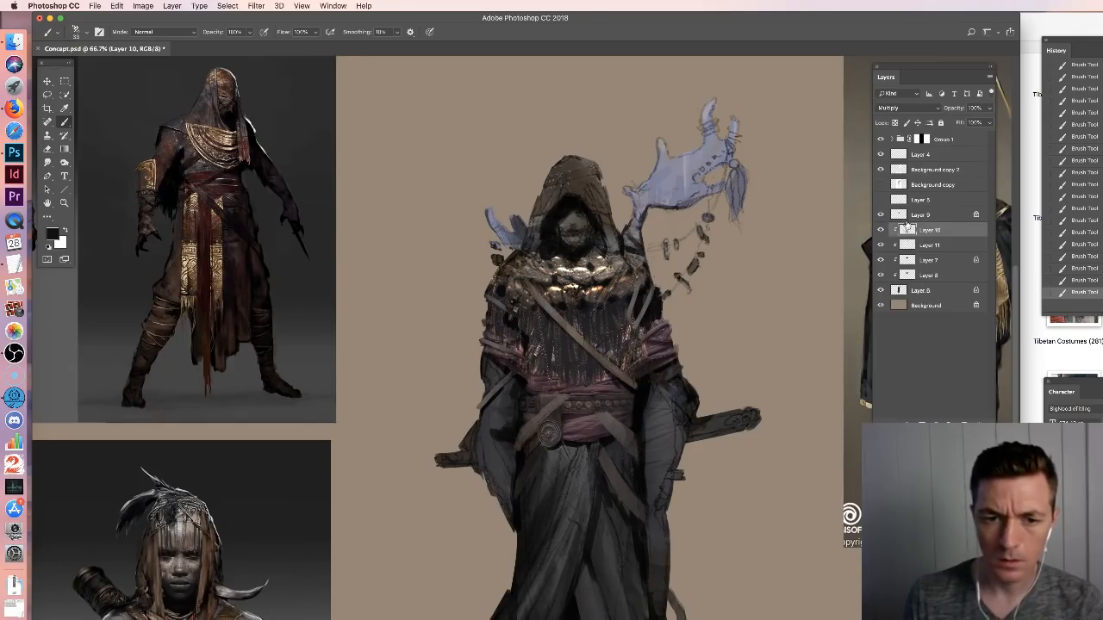
click(905, 216)
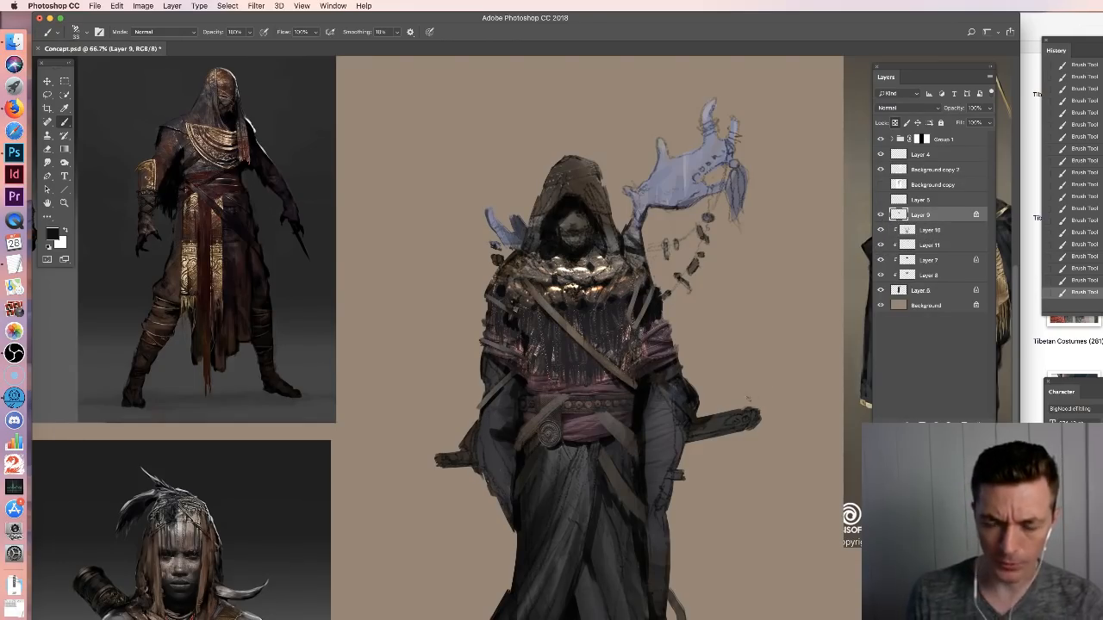
key(super+minus)
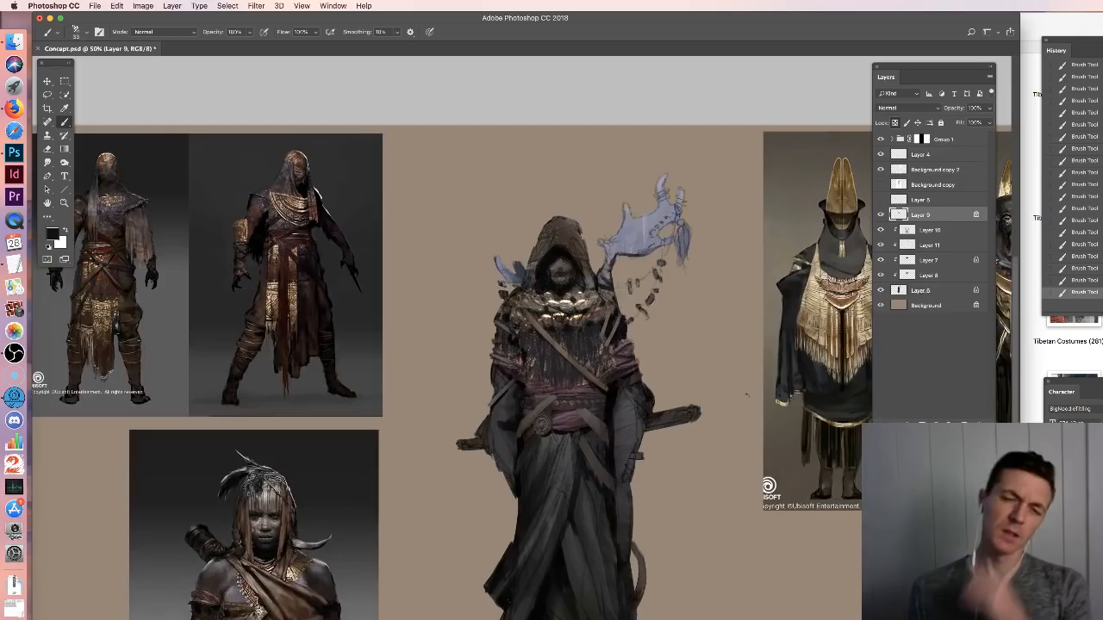
click(915, 231)
click(881, 246)
click(880, 246)
click(921, 249)
drag(881, 276, 881, 290)
click(881, 290)
click(881, 290)
click(882, 291)
click(881, 290)
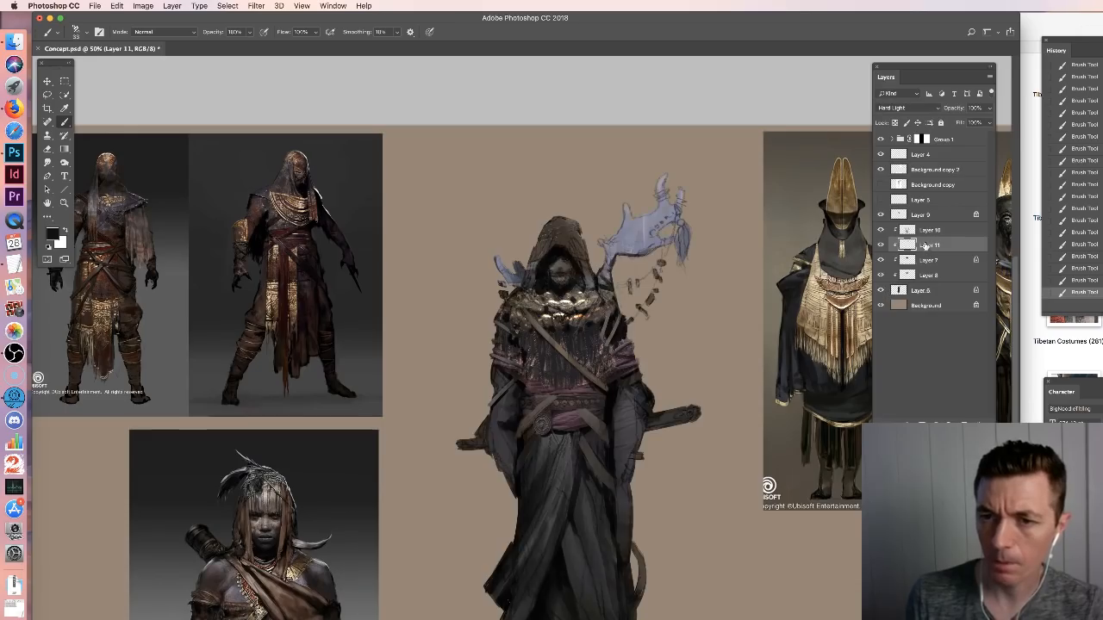
Try a tan stroke across the antlered shoulder piece on Layer 11 with a resized brush
right_click(713, 265)
click(713, 265)
mouse_move(818, 265)
mouse_down()
mouse_move(819, 297)
mouse_move(808, 301)
mouse_up()
mouse_move(666, 210)
mouse_down()
mouse_move(632, 243)
mouse_move(645, 221)
mouse_up()
key(super+z)
Set Layer 11's blend mode to Normal and compare the figure with that layer hidden and shown
click(888, 108)
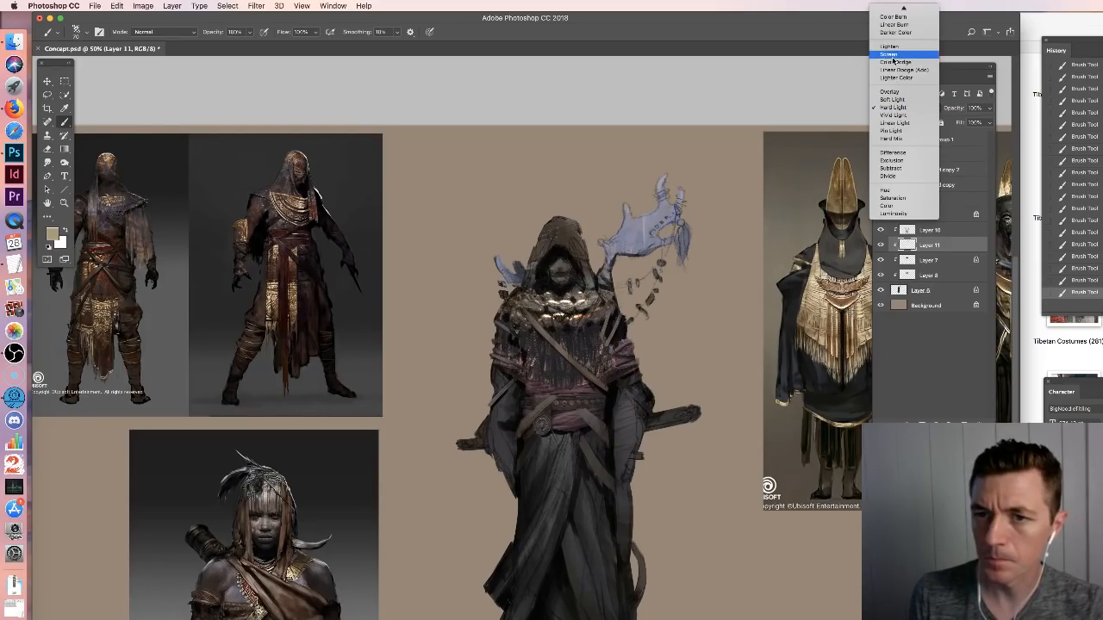
click(894, 55)
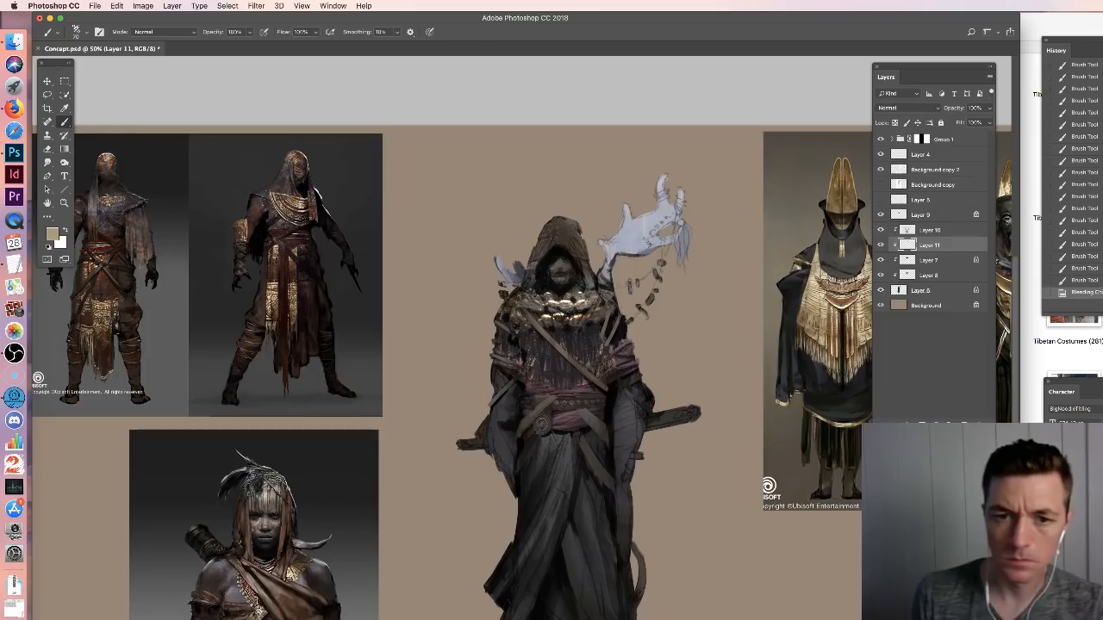
click(881, 245)
click(880, 246)
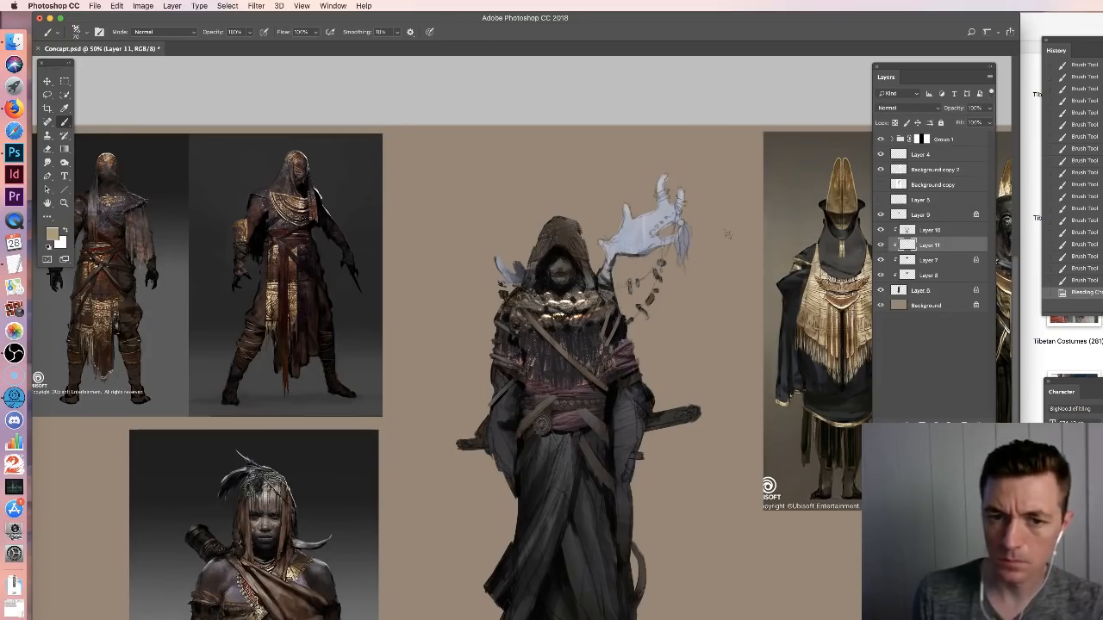
Shift Layer 11's hue with repeated Hue/Saturation adjustments, turning the lavender antlered piece a neutral bone white
key(e)
right_click(653, 235)
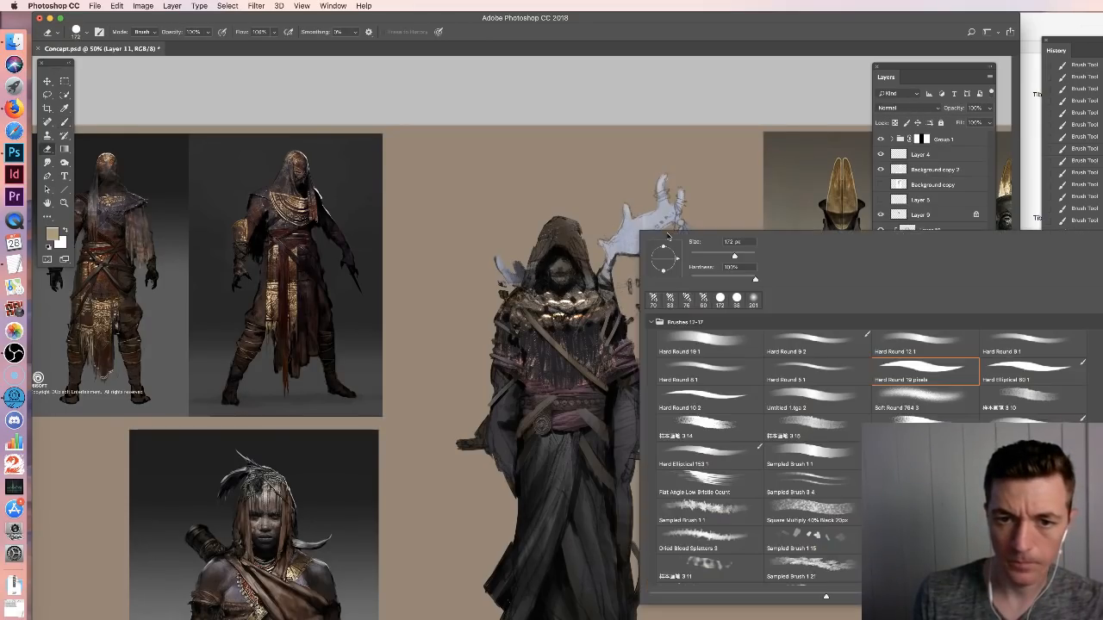
key(super+u)
drag(820, 313, 784, 312)
click(934, 262)
key(super+u)
drag(797, 312, 808, 314)
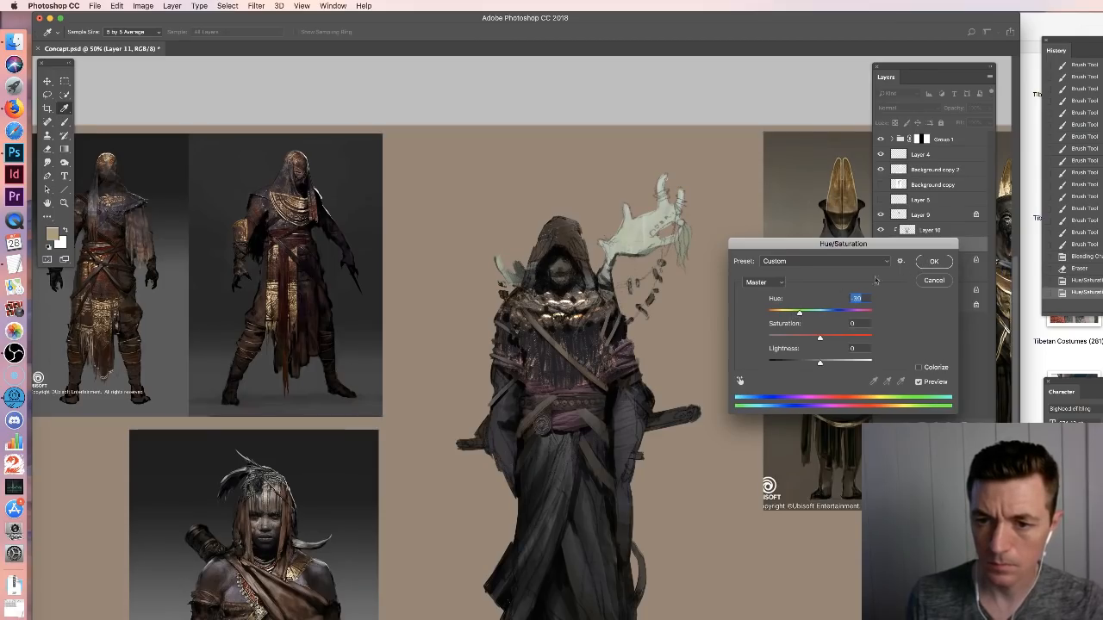
click(932, 263)
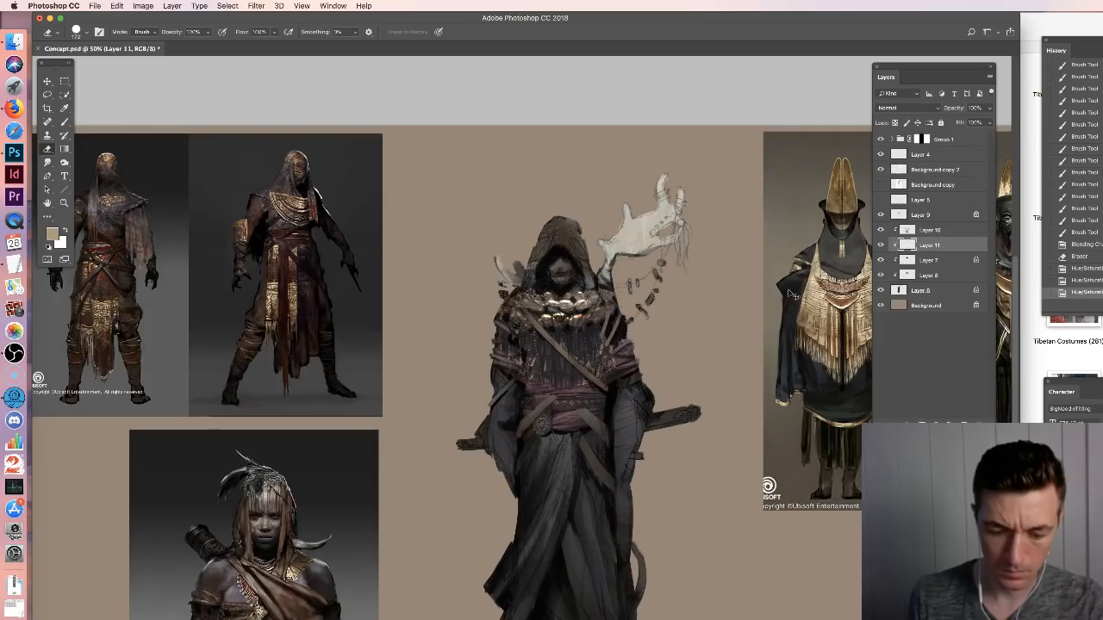
Paint warm beige strokes over the bone-white antlered piece and the prongs on the opposite shoulder
key(b)
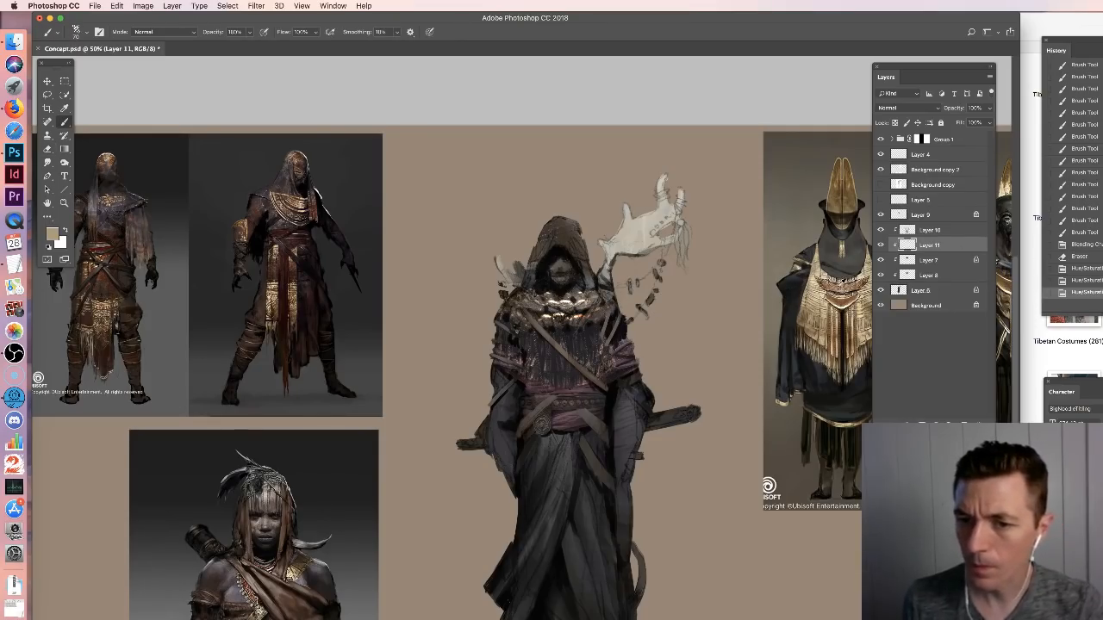
mouse_move(660, 208)
mouse_down()
mouse_move(619, 240)
mouse_move(662, 183)
mouse_move(677, 226)
mouse_move(611, 250)
mouse_up()
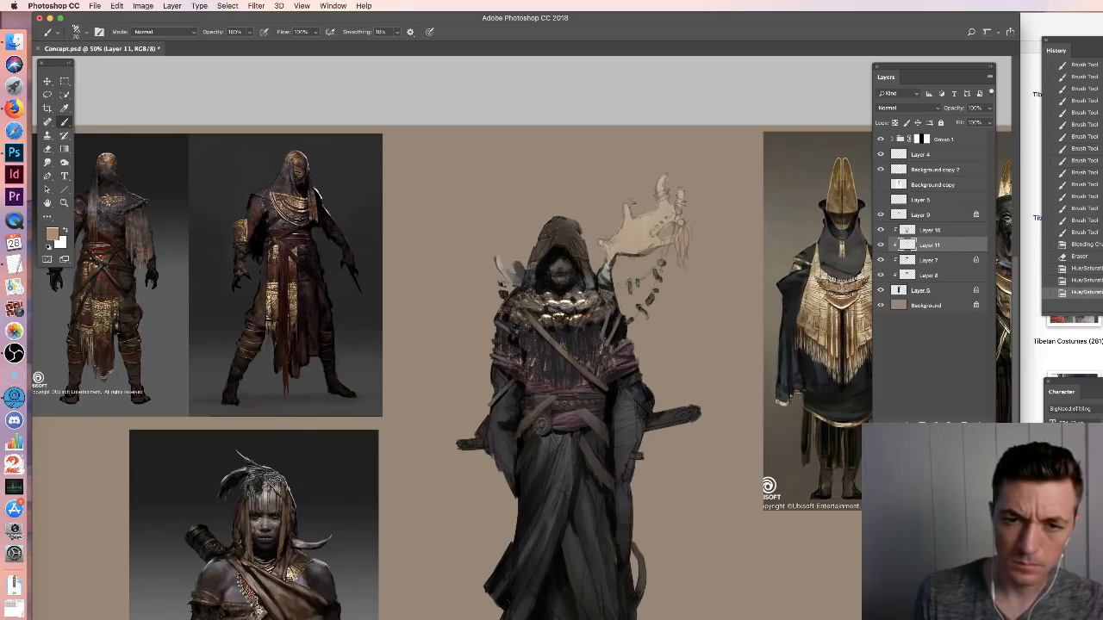
drag(630, 211, 626, 221)
drag(506, 269, 514, 279)
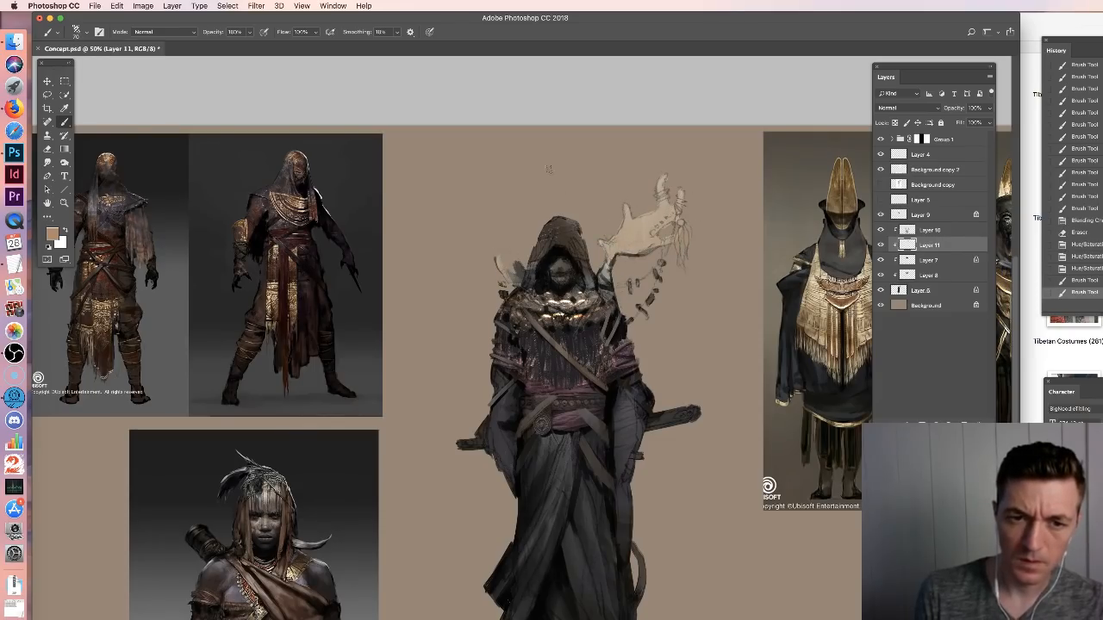
Sample a dark olive tone from the golden-masked reference and paint it over the tips of the antlered shoulder piece
alt+click(840, 200)
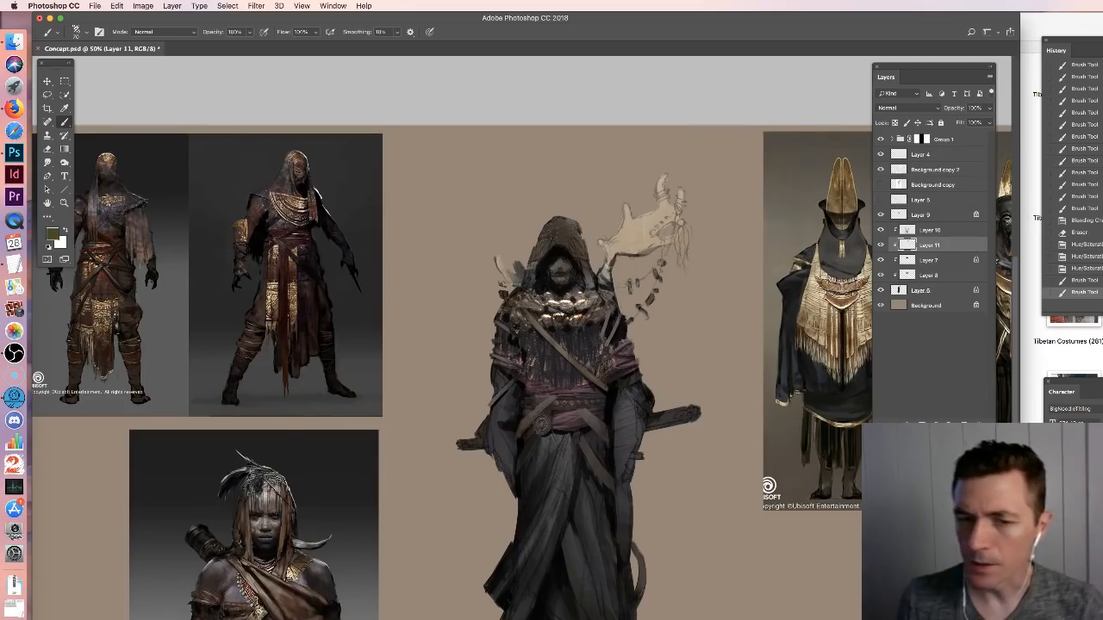
mouse_move(656, 226)
mouse_down()
mouse_move(669, 192)
mouse_move(683, 204)
mouse_move(661, 200)
mouse_up()
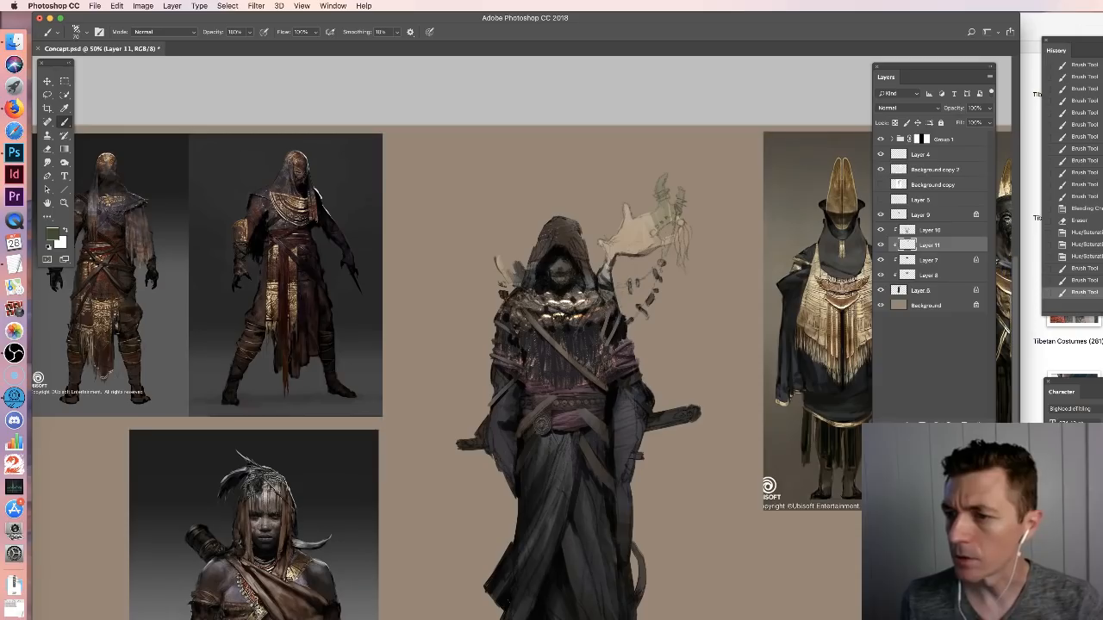
drag(664, 197, 661, 178)
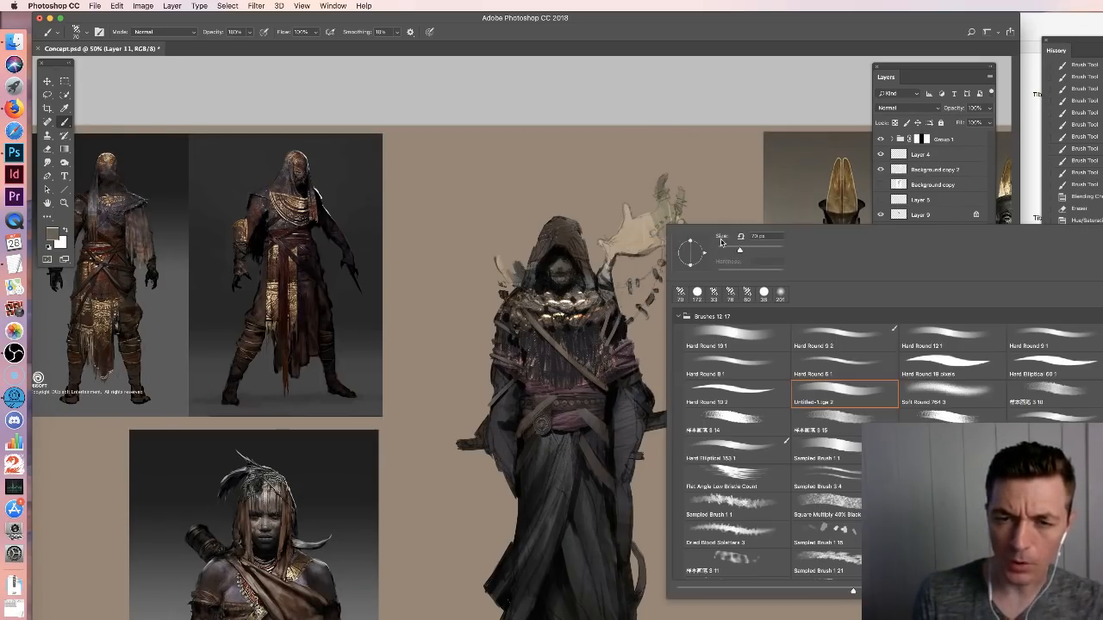
Reduce the brush size and shade the outer prongs and the lower edge of the antlered piece with the muted olive-brown
right_click(664, 184)
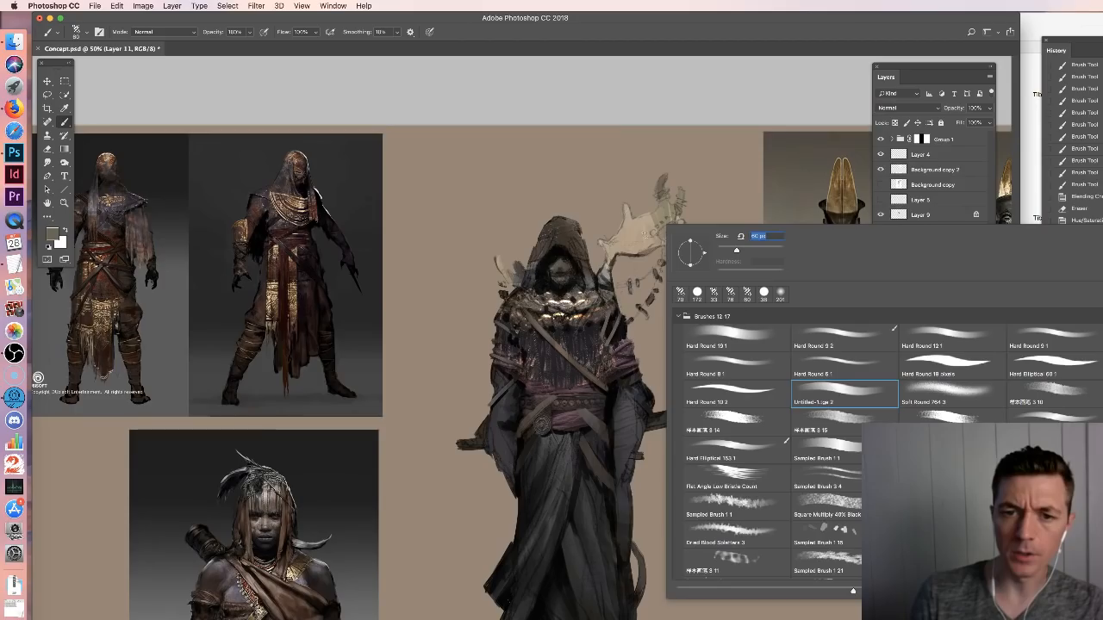
key(Return)
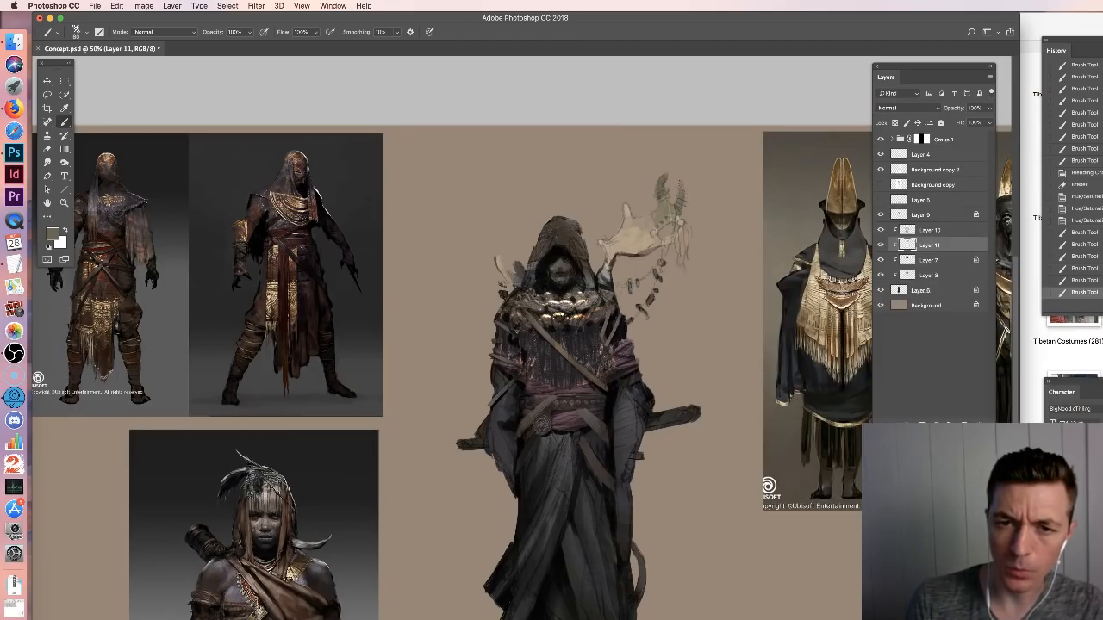
drag(680, 184, 682, 205)
drag(668, 207, 671, 222)
drag(650, 245, 684, 230)
drag(679, 229, 679, 236)
mouse_move(670, 224)
mouse_down()
mouse_move(676, 233)
mouse_move(652, 246)
mouse_move(613, 249)
mouse_up()
Sample nearby tones to blend the antlered piece's base, shade the opposite shoulder's prongs and darken the upper antler tip
alt+click(618, 244)
drag(608, 241, 617, 250)
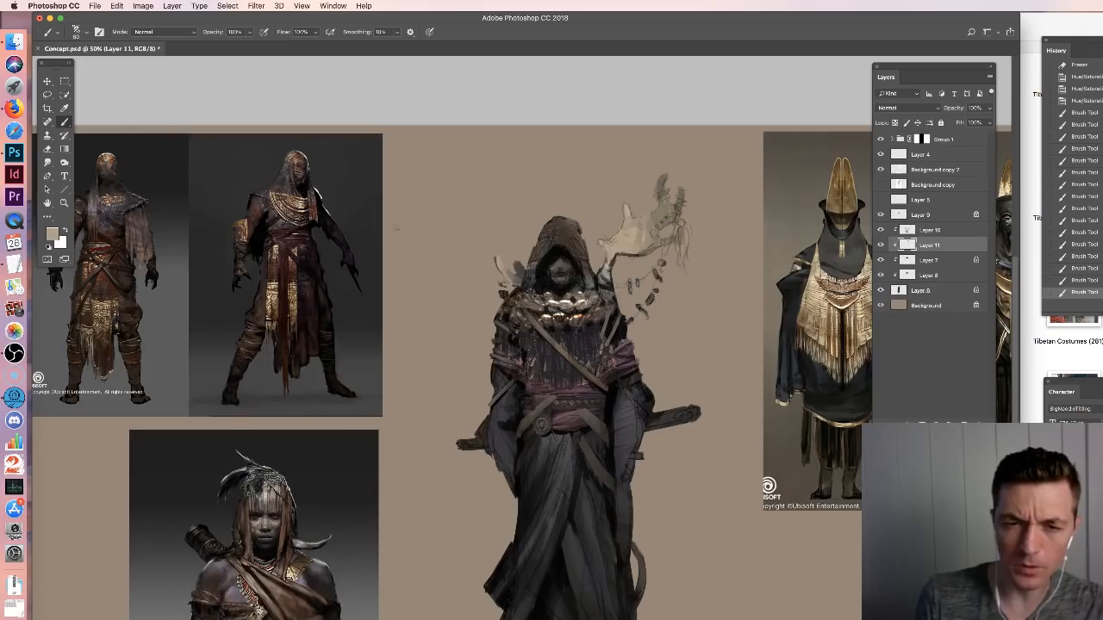
alt+click(502, 267)
drag(512, 262, 517, 278)
drag(512, 272, 520, 283)
alt+click(659, 186)
drag(661, 178, 665, 185)
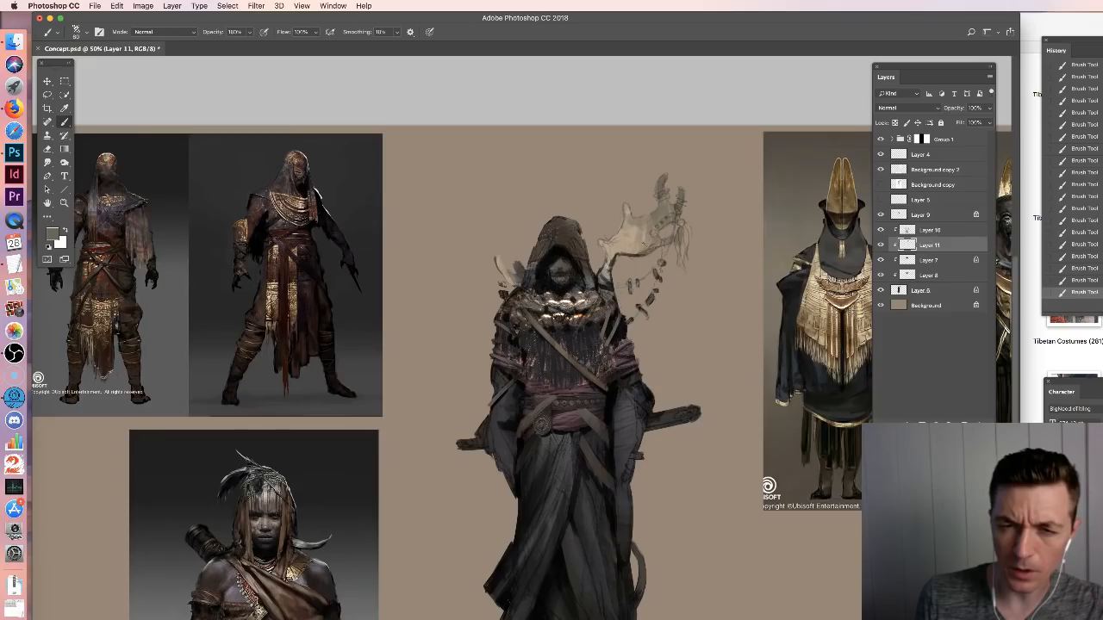
Shrink the brush and darken the antler tips and their junction with sampled dark grey-brown tones
key(super+plus)
right_click(655, 345)
drag(719, 367, 713, 367)
key(Return)
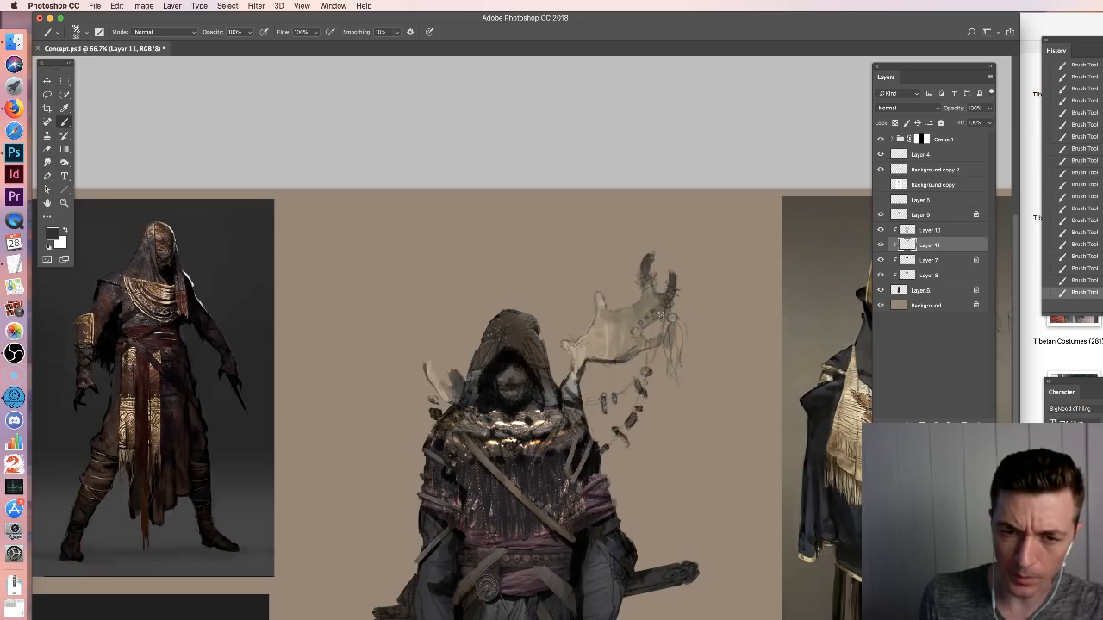
alt+click(646, 274)
mouse_move(648, 284)
mouse_down()
mouse_move(658, 316)
mouse_move(632, 312)
mouse_up()
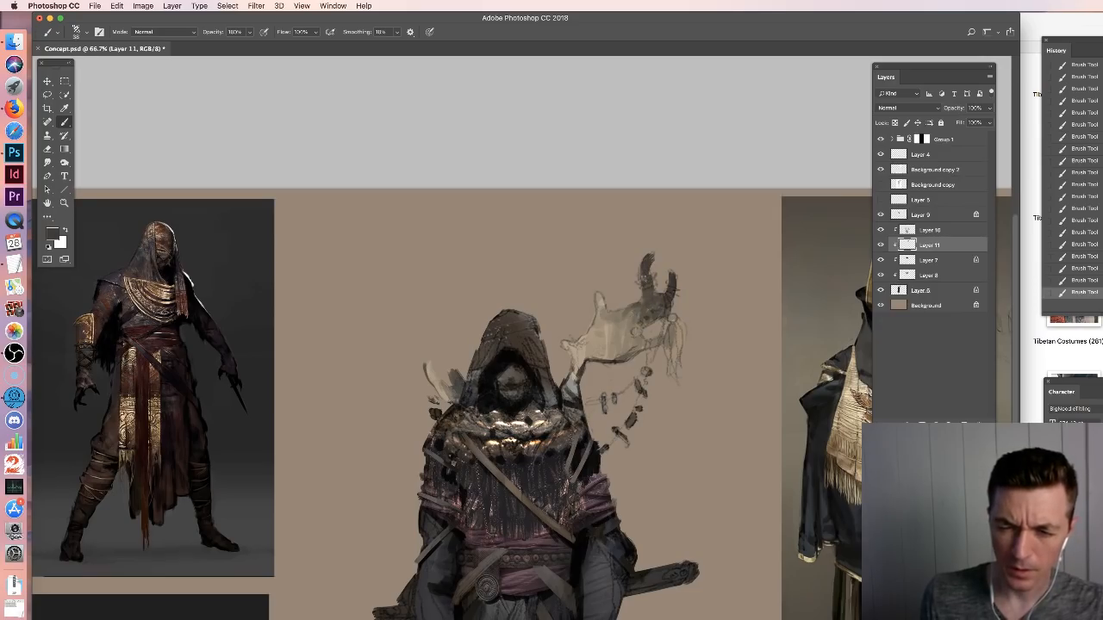
right_click(657, 342)
click(712, 348)
alt+click(650, 303)
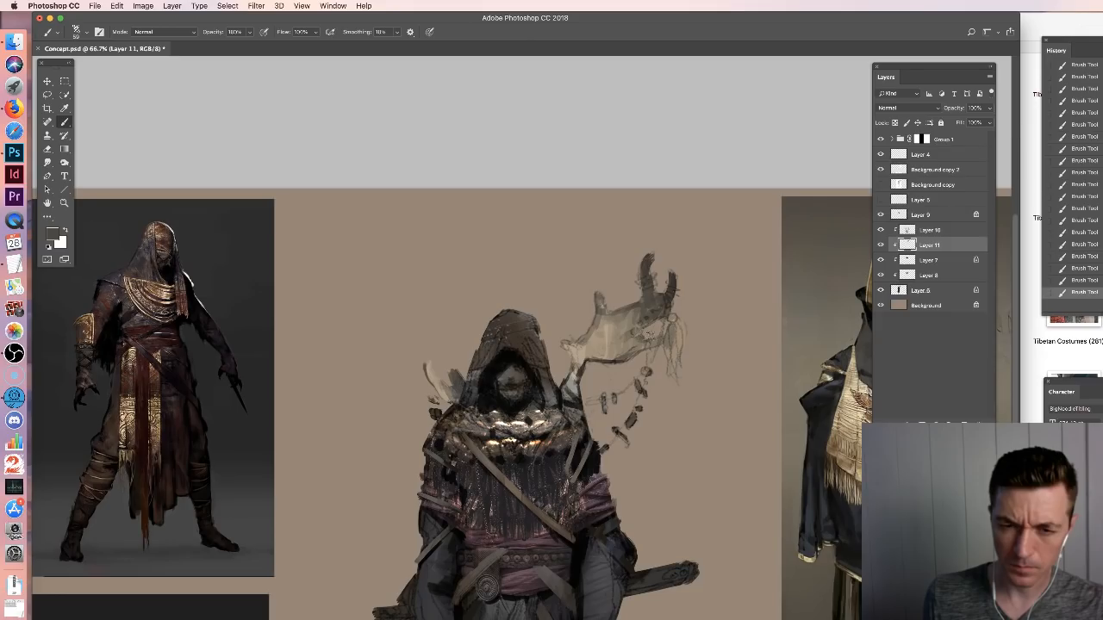
Switch to Finder and browse the Tibetan Costumes folder for a hanging ornament reference photo
click(14, 42)
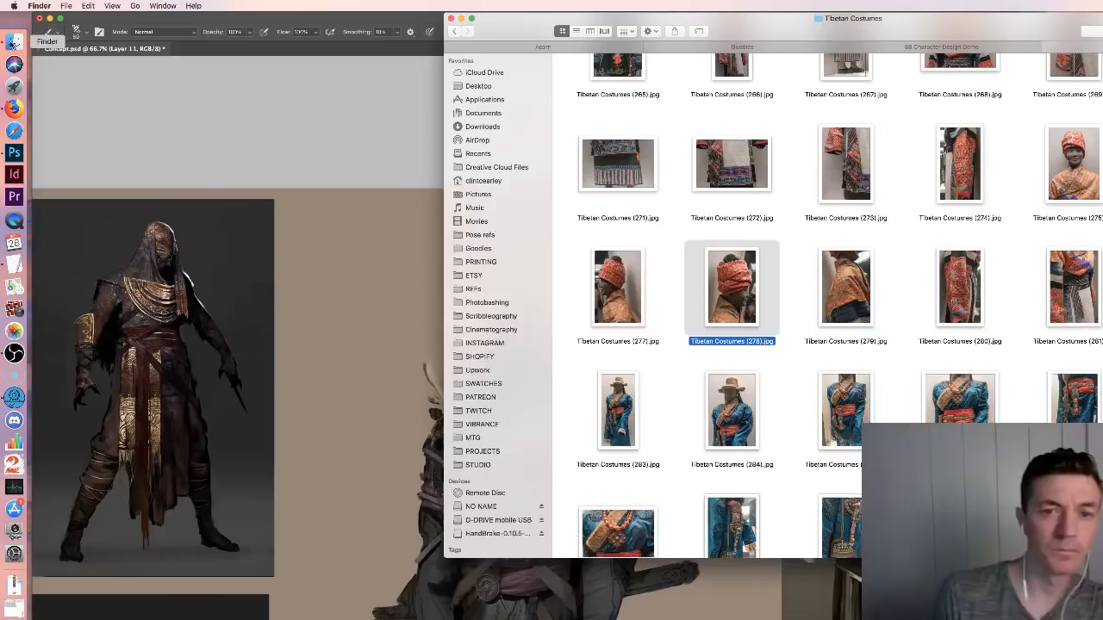
click(702, 382)
drag(903, 33, 567, 4)
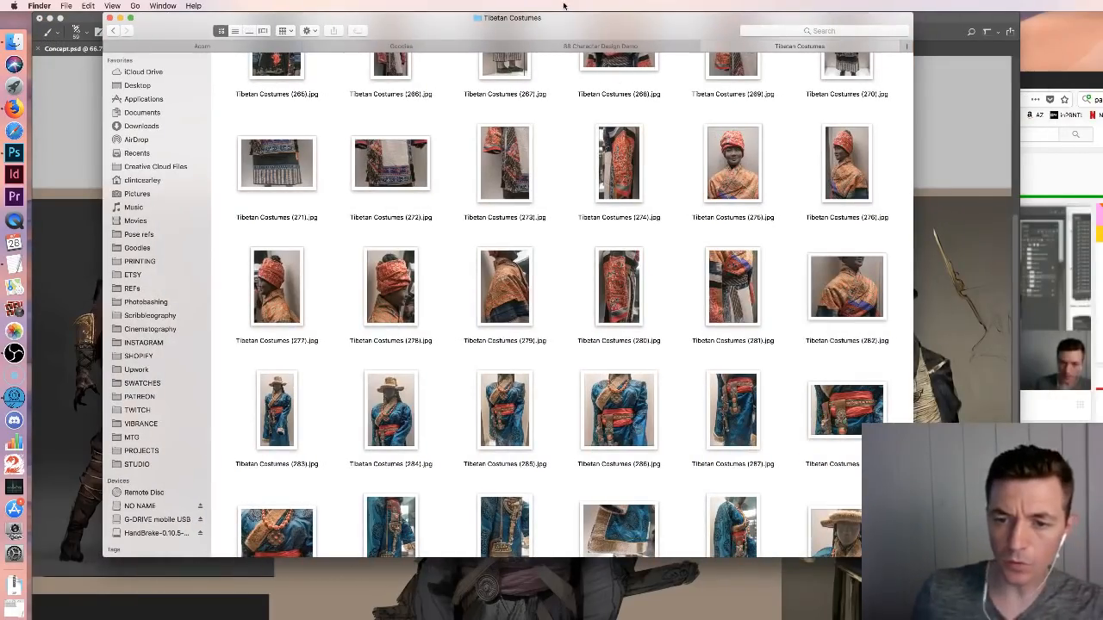
scroll(609, 299, down, 5)
scroll(608, 299, down, 15)
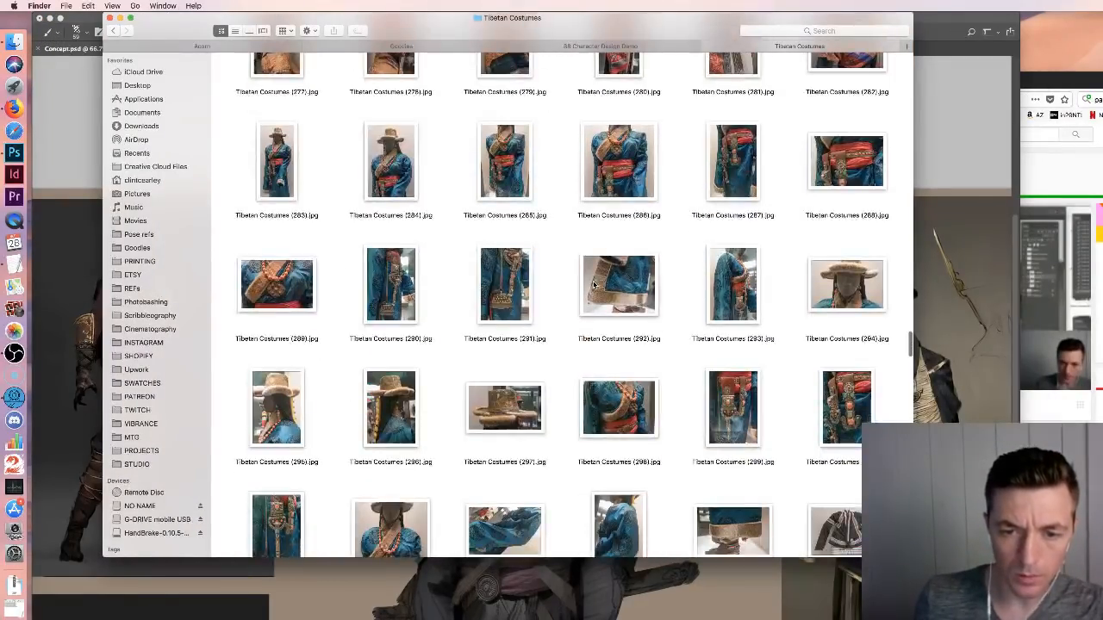
scroll(592, 285, down, 8)
scroll(592, 284, up, 4)
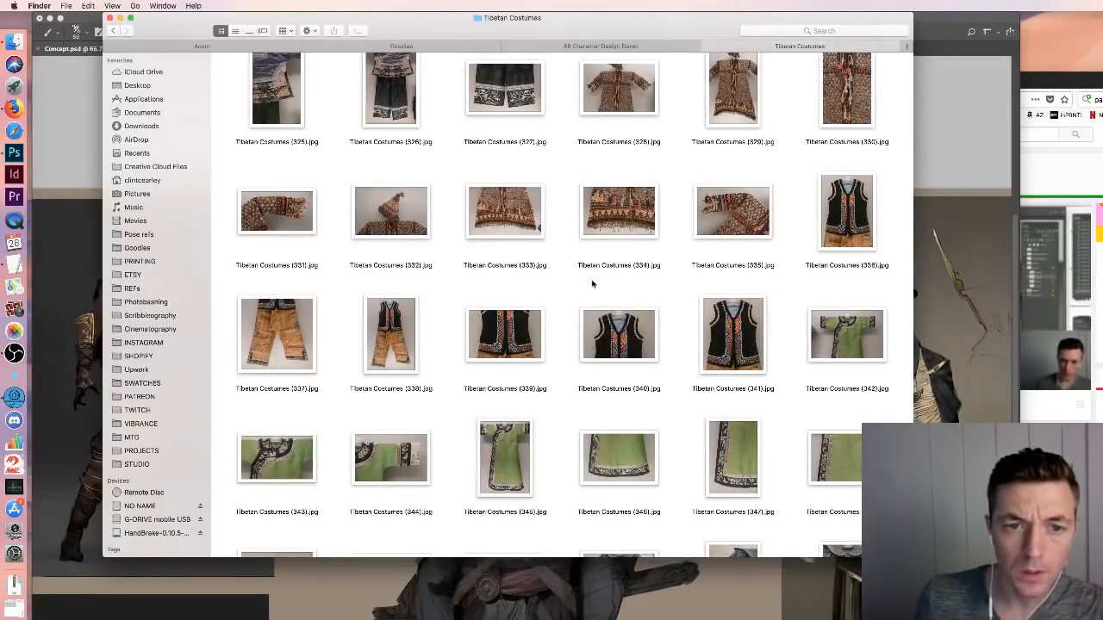
scroll(592, 284, down, 5)
scroll(592, 285, down, 5)
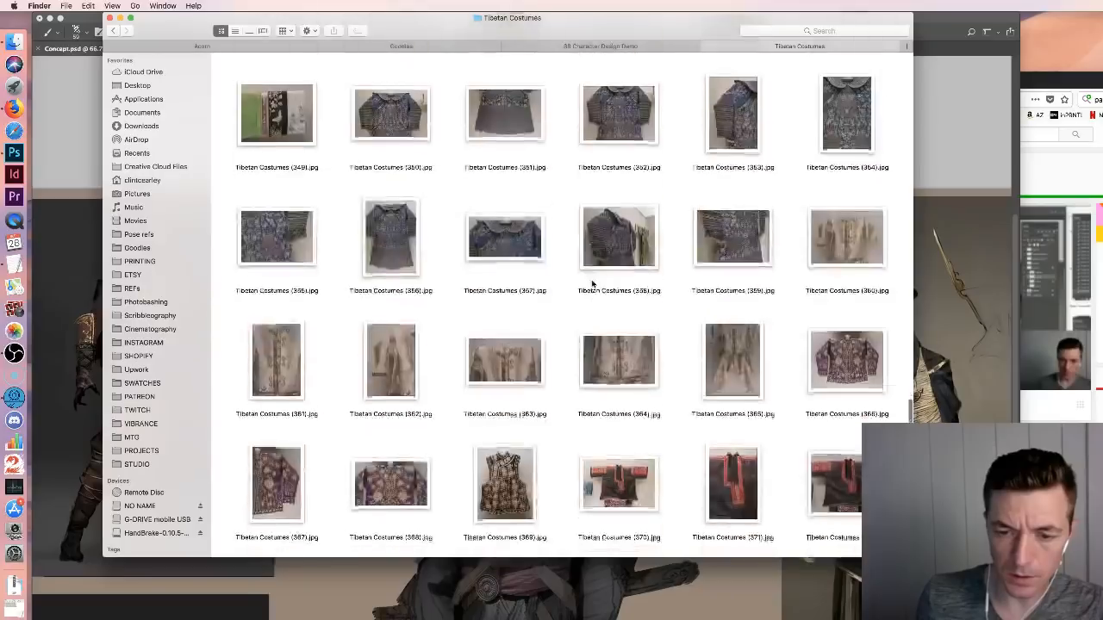
scroll(592, 284, down, 3)
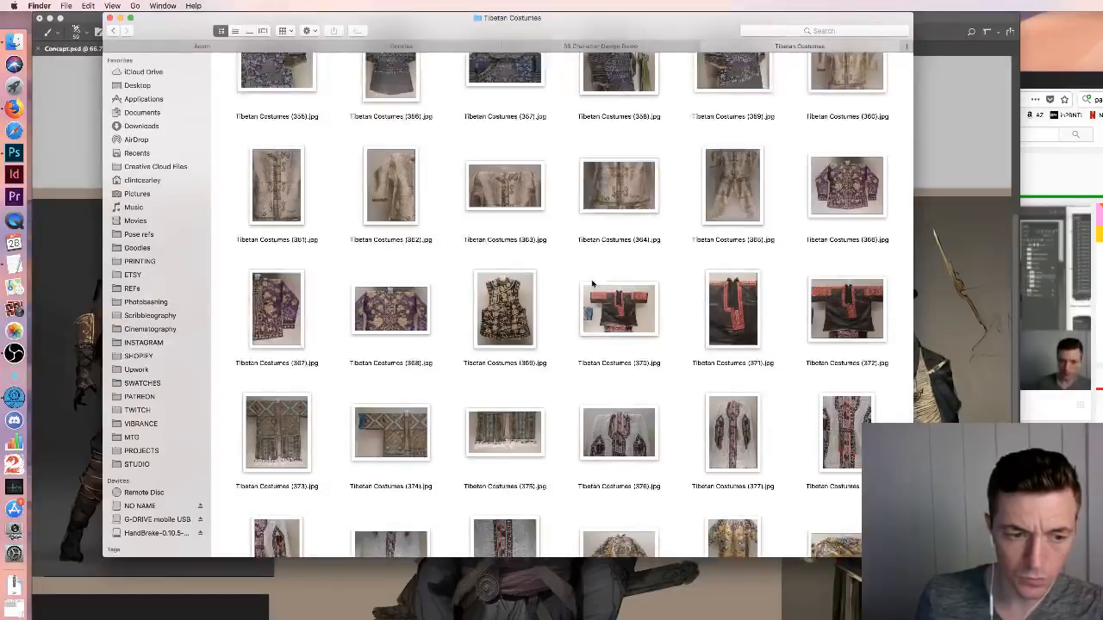
Preview Tibetan Costumes (393).jpg at full size and open that photo in Photoshop
key(space)
key(space)
drag(129, 161, 603, 3)
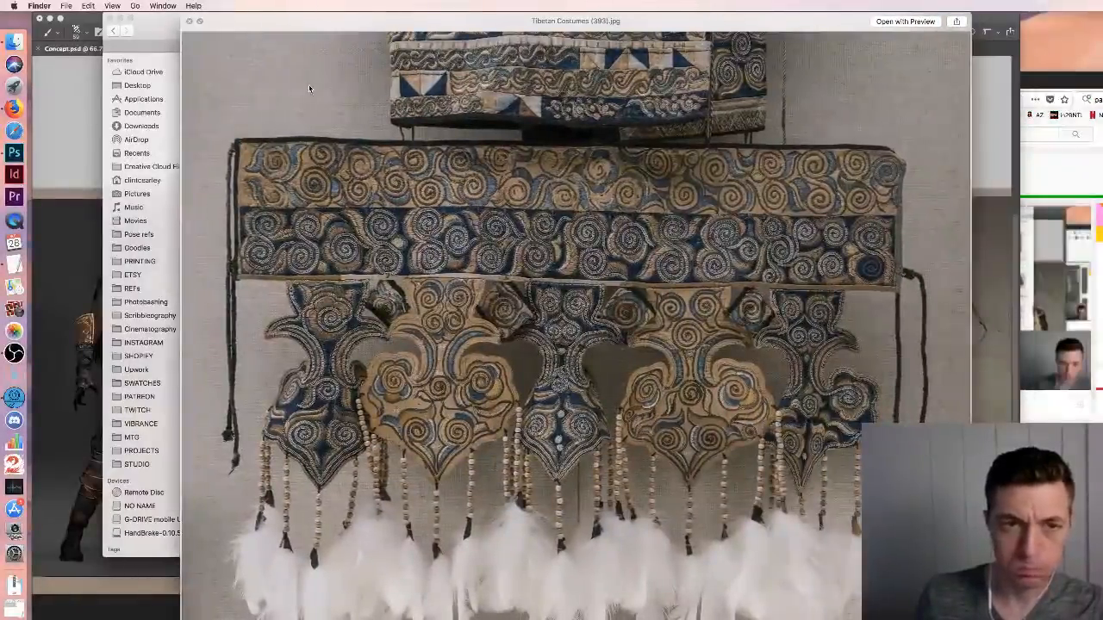
click(188, 21)
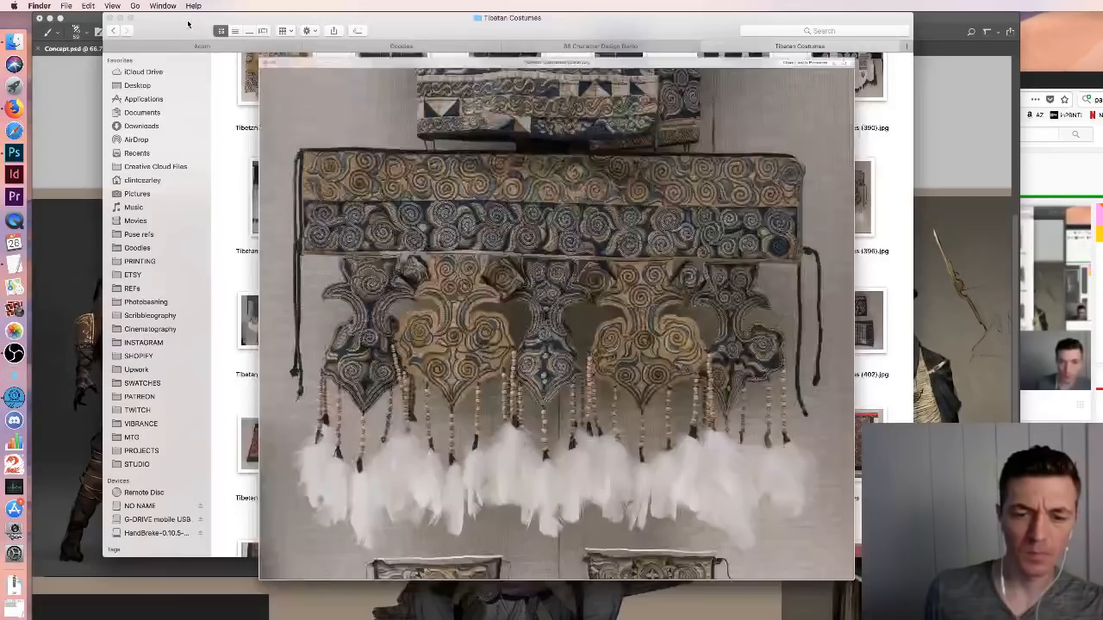
right_click(490, 198)
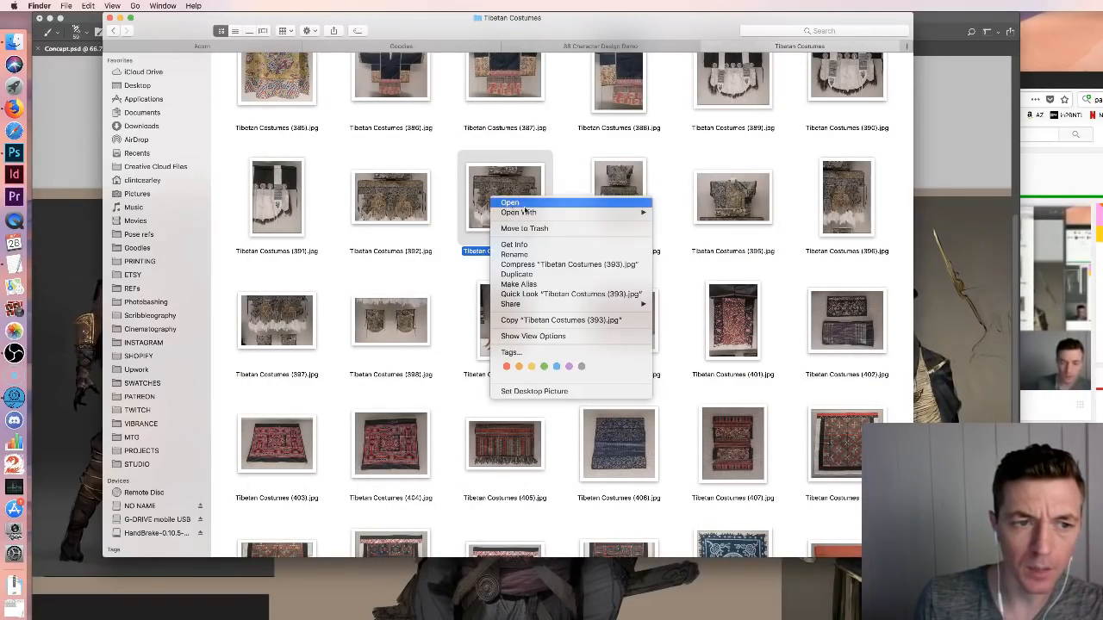
mouse_move(603, 212)
click(715, 231)
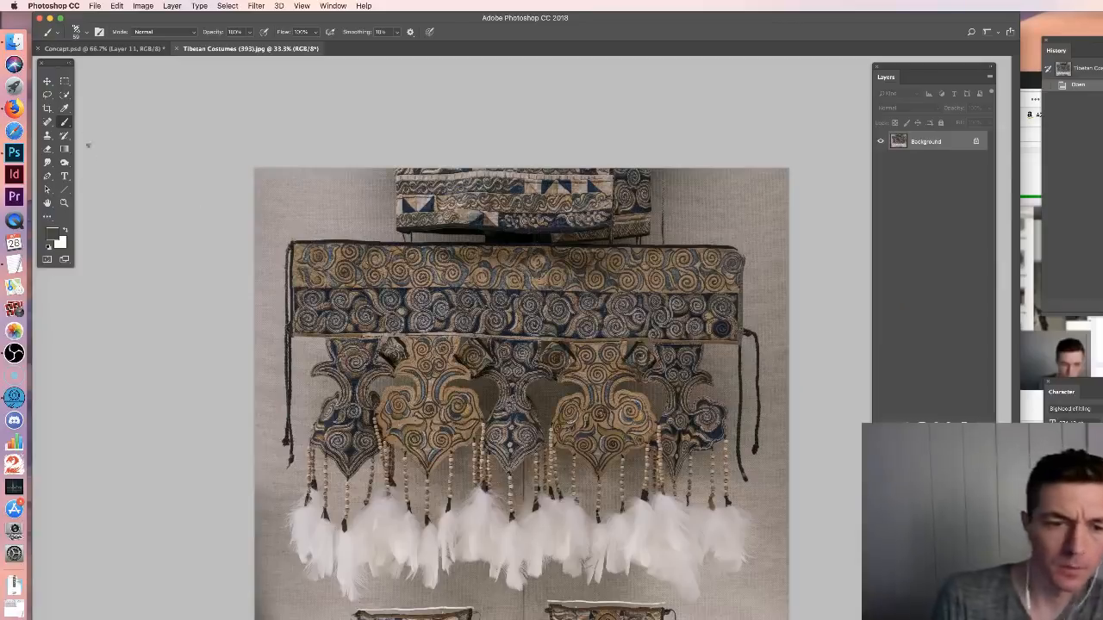
Isolate the outermost white feather cluster with its bead strings using Quick Selection, copy it and close the photo
key(w)
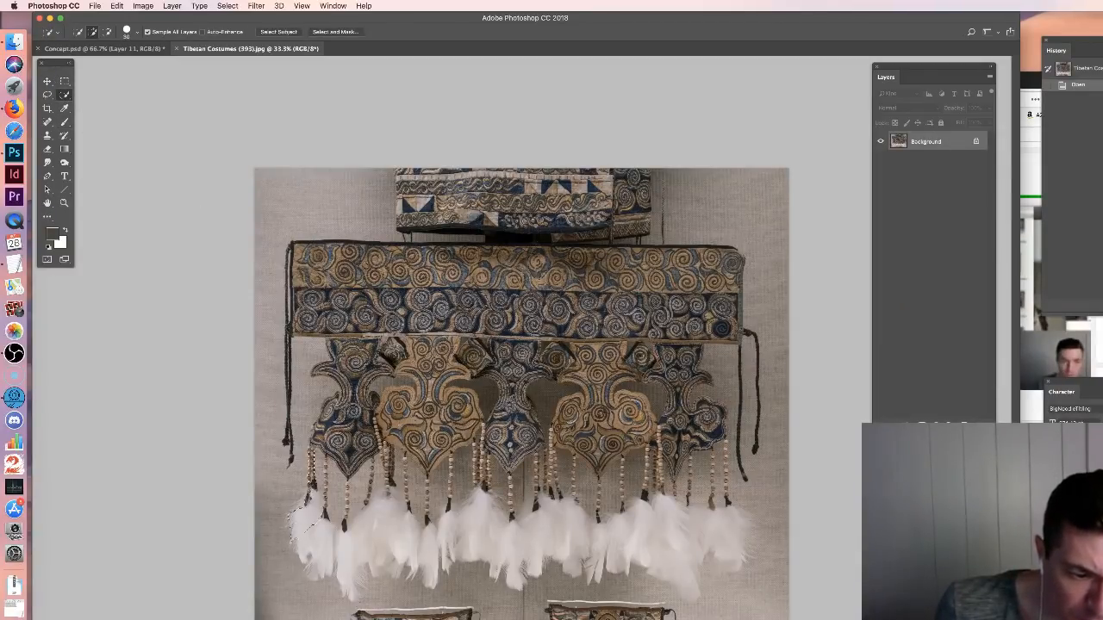
drag(308, 520, 320, 556)
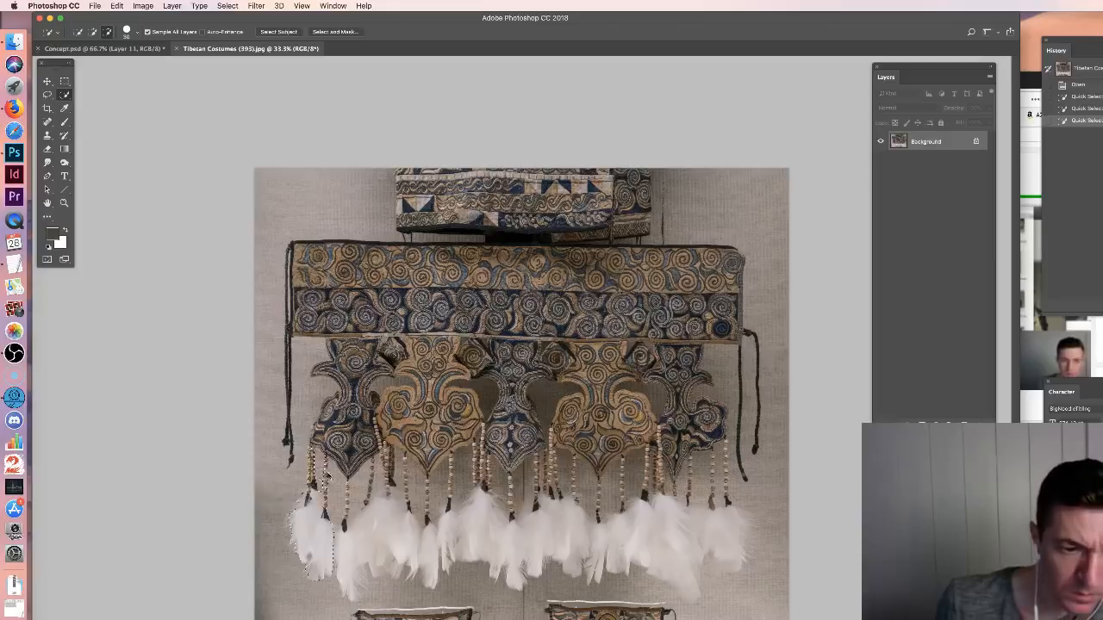
alt+click(293, 524)
click(327, 461)
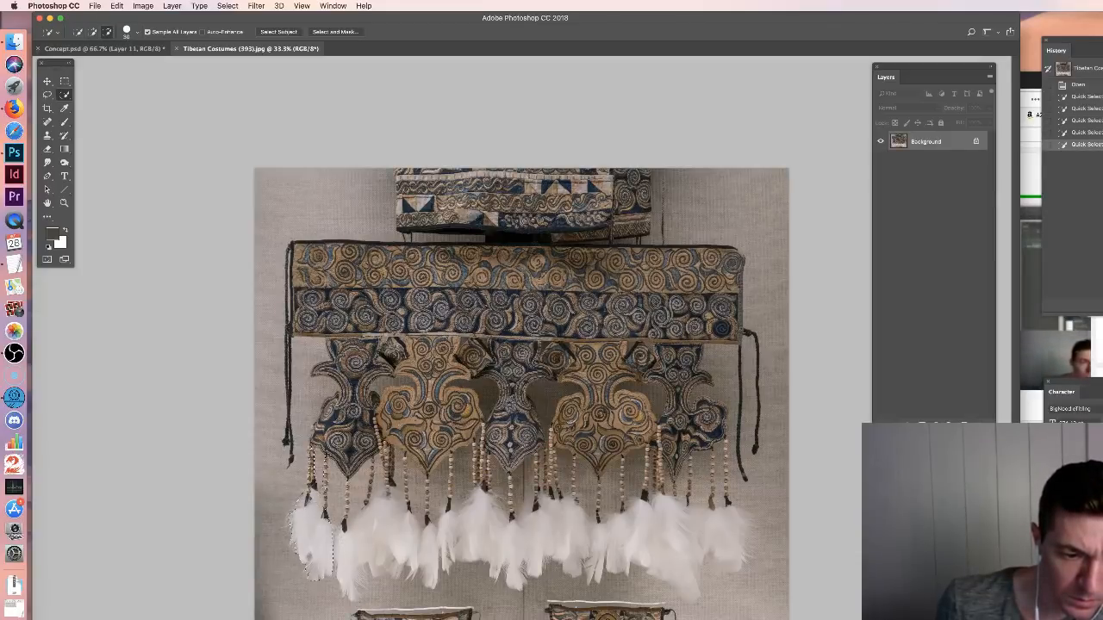
alt+click(309, 560)
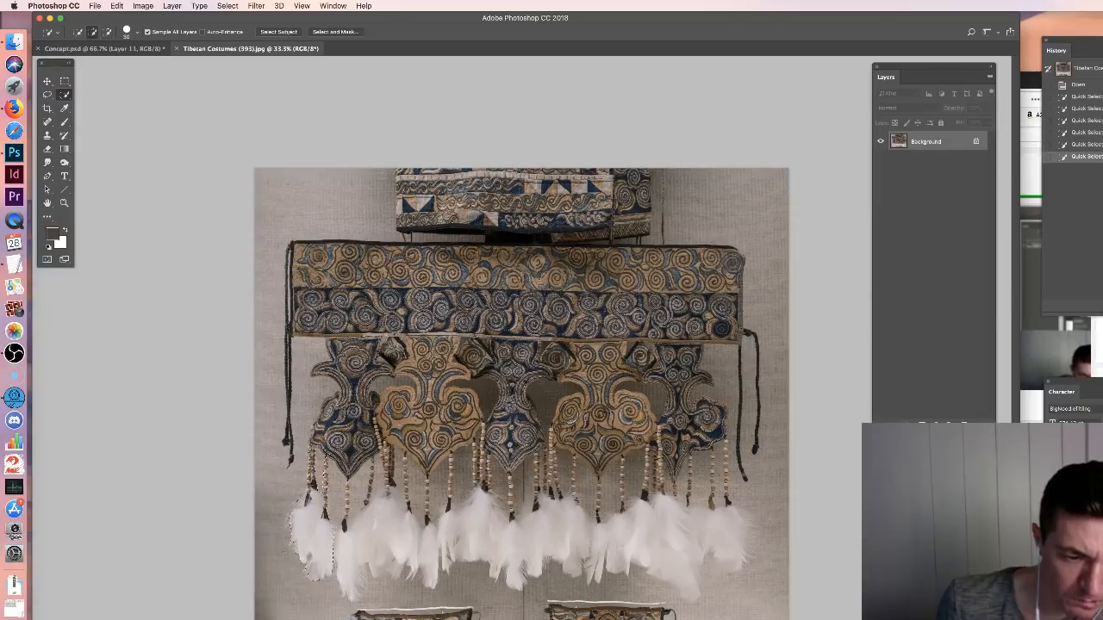
key(super+w)
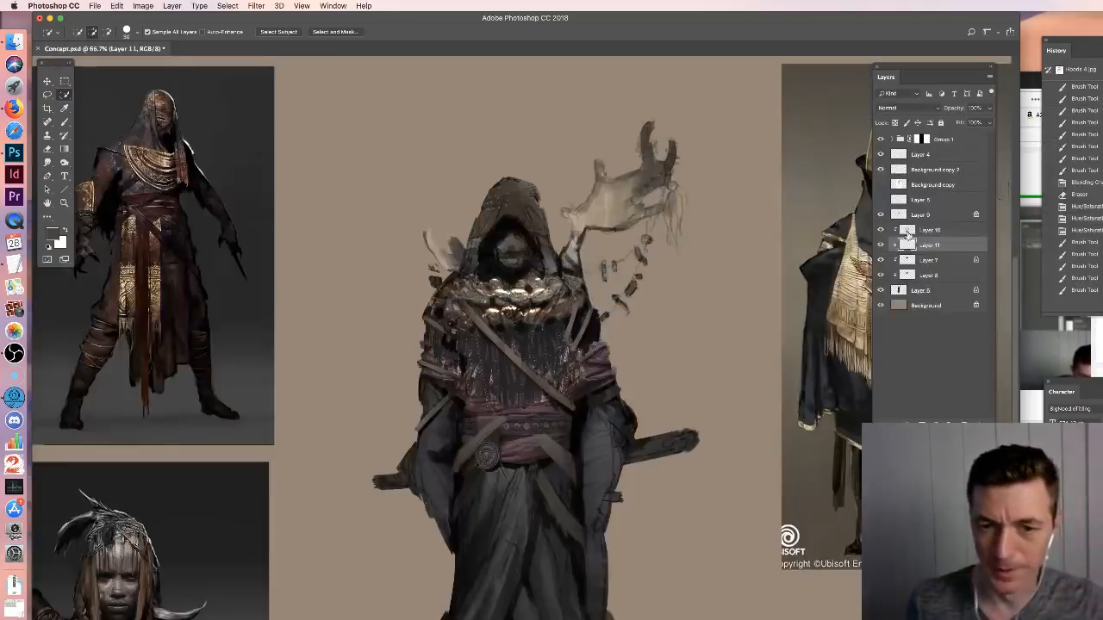
Paste the feather cluster into Concept.psd, place it beside the antlered shoulder piece and scale it down
key(ctrl+v)
key(v)
drag(610, 325, 688, 277)
key(ctrl+t)
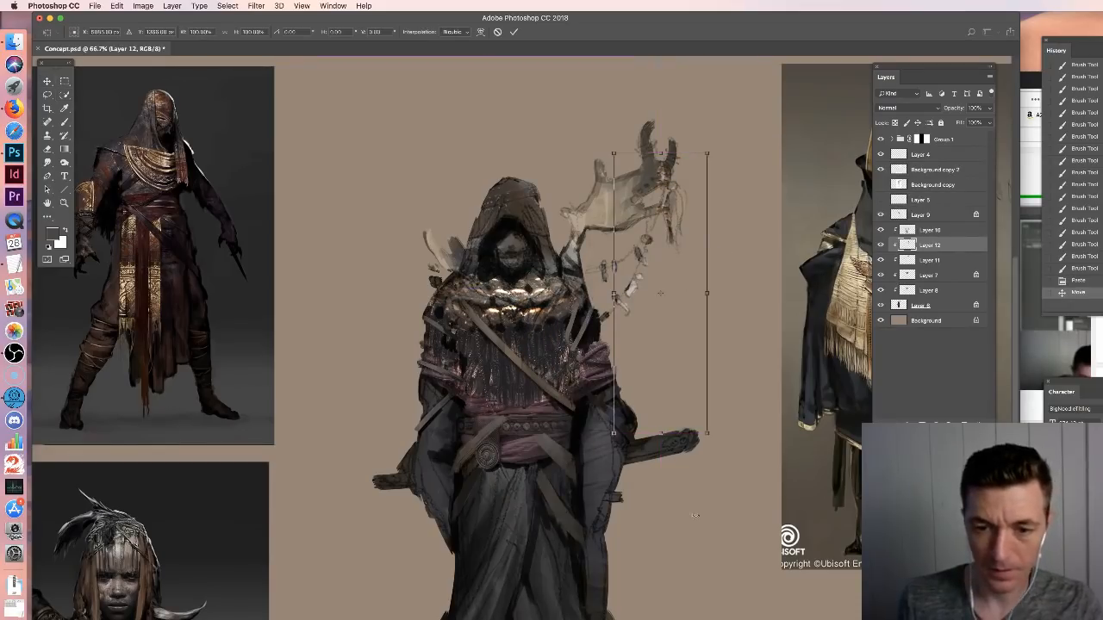
drag(700, 428, 695, 301)
key(Return)
Move Layer 12 above Layer 9, then hang the feather cluster from the outer antler prong and shrink it further
drag(931, 214, 934, 209)
mouse_move(691, 251)
mouse_down()
mouse_move(676, 247)
mouse_move(683, 202)
mouse_move(689, 242)
mouse_up()
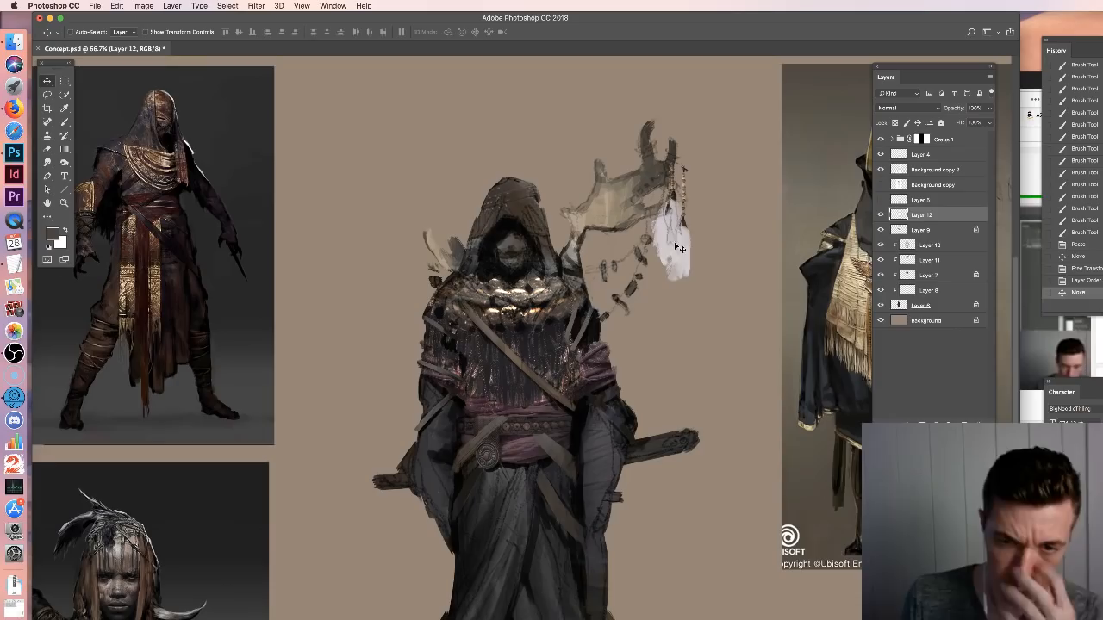
key(super+t)
drag(689, 274, 670, 231)
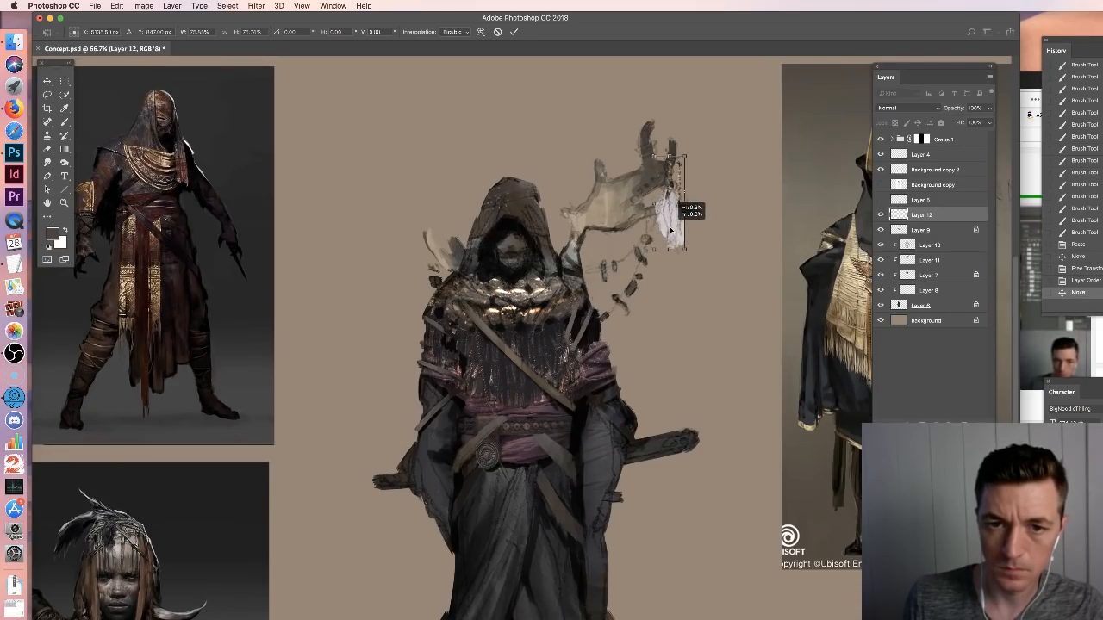
drag(671, 230, 672, 230)
key(Return)
Choose the Hard Round 19 pixels eraser, enlarge it slightly and clean up the feather cluster near its bead strings
key(e)
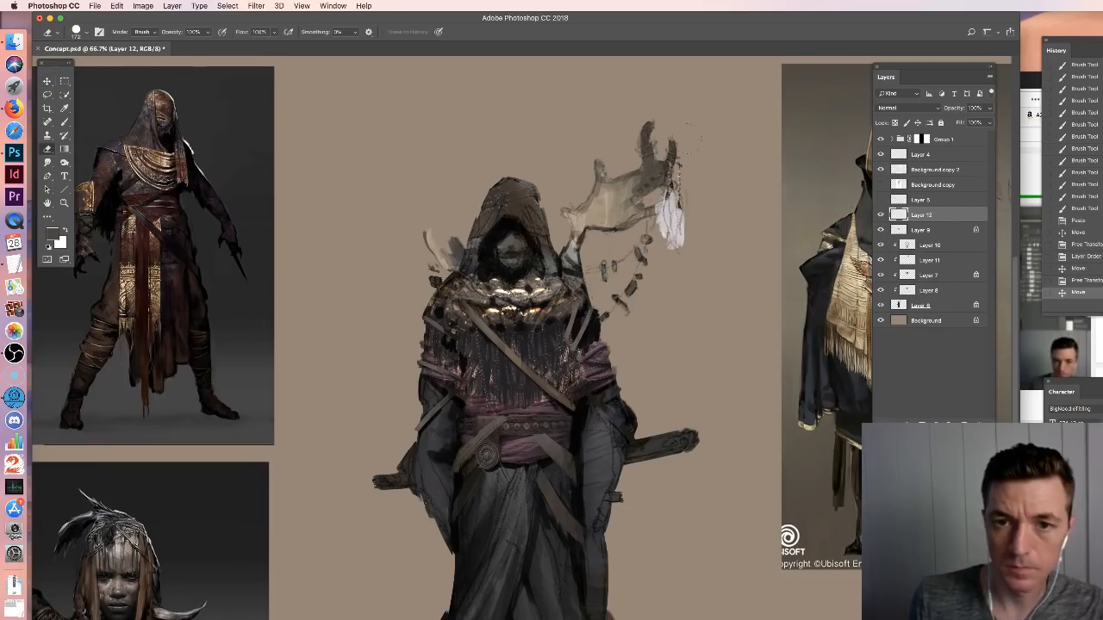
right_click(676, 175)
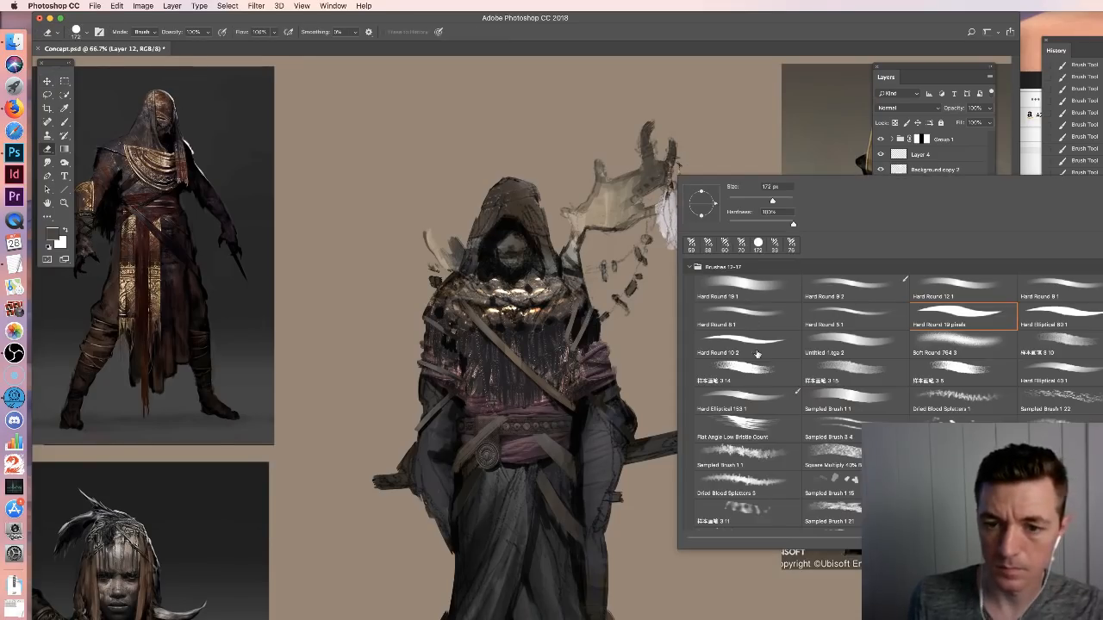
double_click(929, 312)
right_click(667, 207)
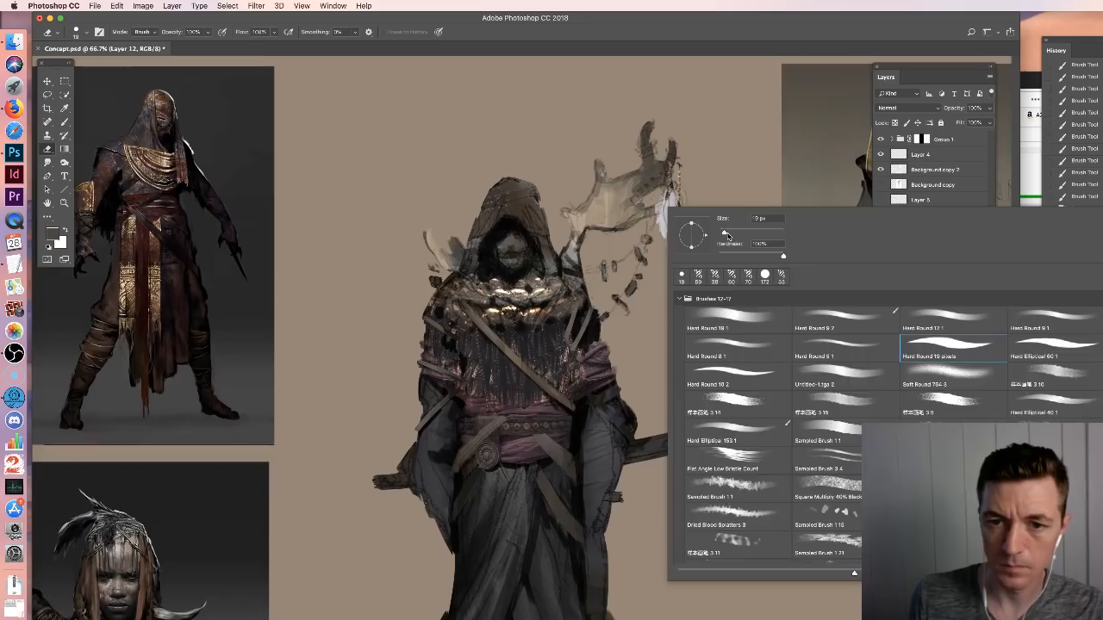
drag(727, 236, 731, 237)
click(665, 200)
Compare Background copy 2 hidden and shown, and erase its sketch lines over the white feathers
click(882, 170)
click(882, 171)
click(901, 170)
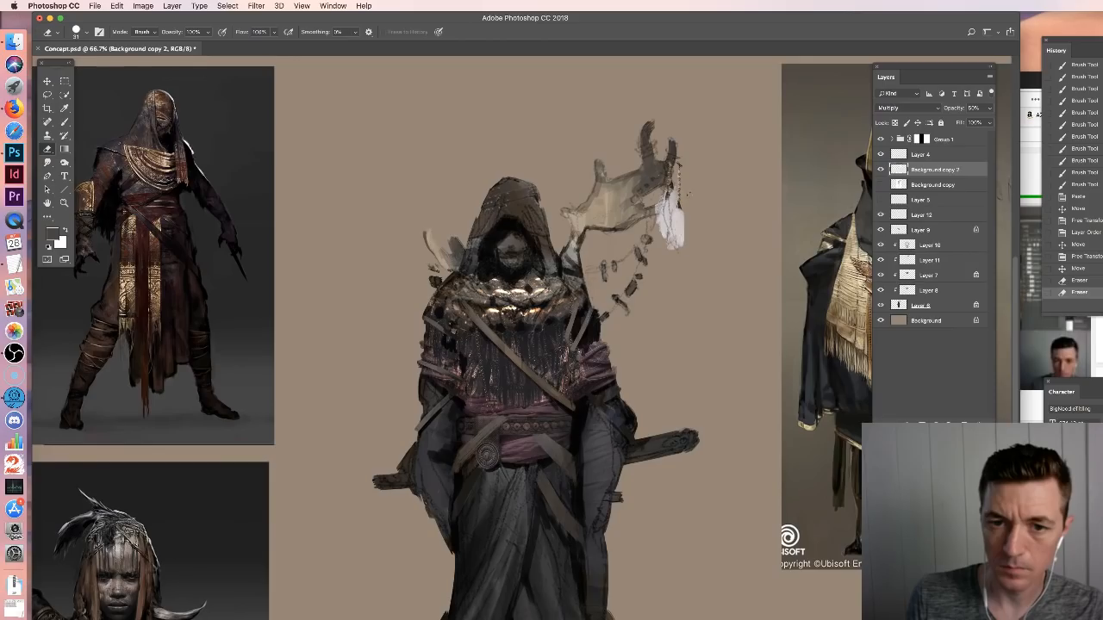
drag(668, 194, 669, 246)
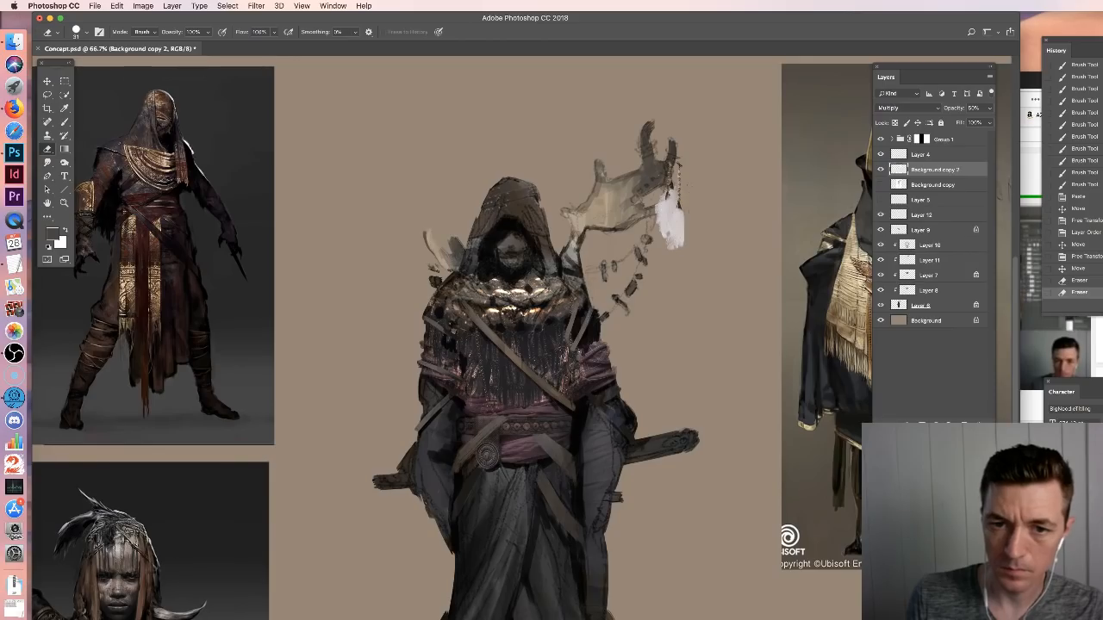
Select Layer 12, compare it hidden and shown, and erase the inner edge of the feather cluster
click(918, 215)
click(880, 215)
click(880, 215)
mouse_move(662, 225)
mouse_down()
mouse_move(665, 243)
mouse_move(662, 234)
mouse_up()
Darken the white feather cluster on Layer 12 with Hue/Saturation, setting Lightness to about -27
key(v)
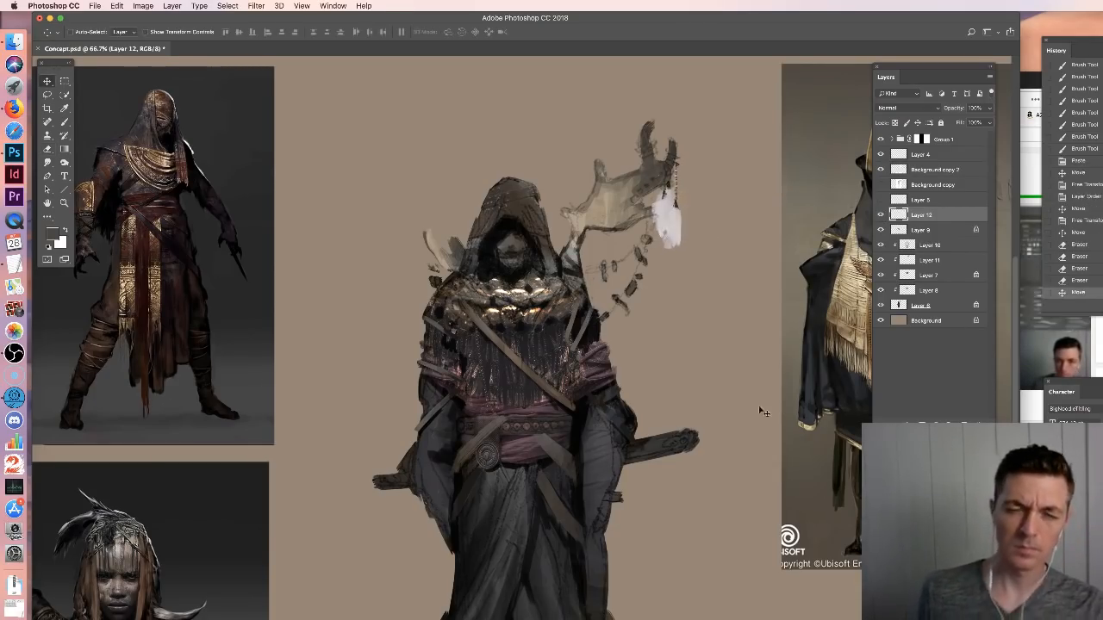
key(super+u)
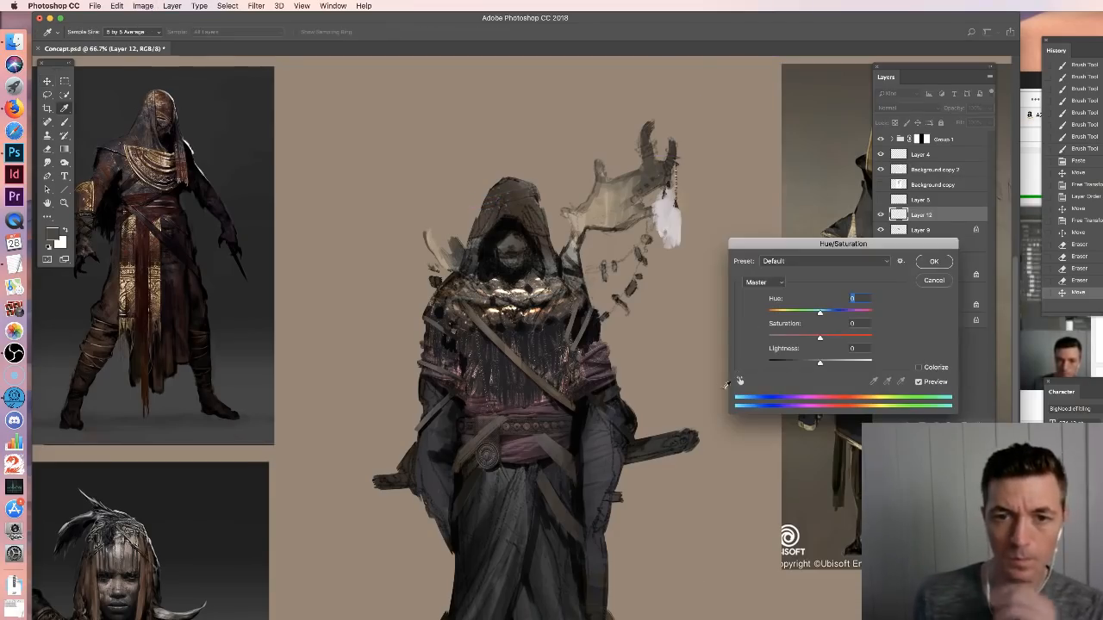
drag(820, 362, 806, 363)
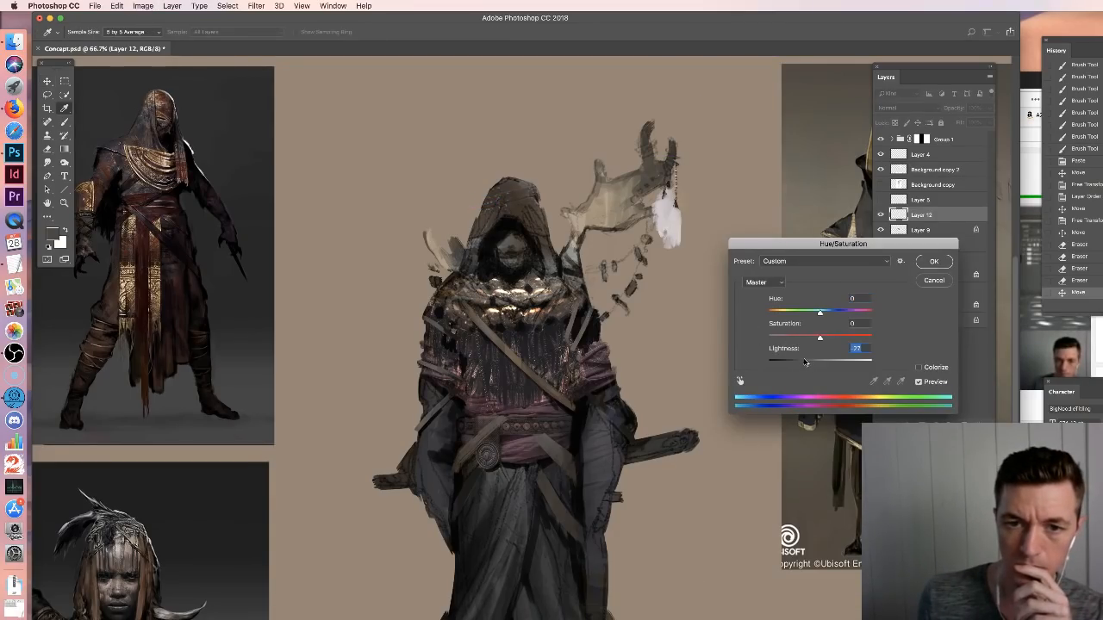
key(Return)
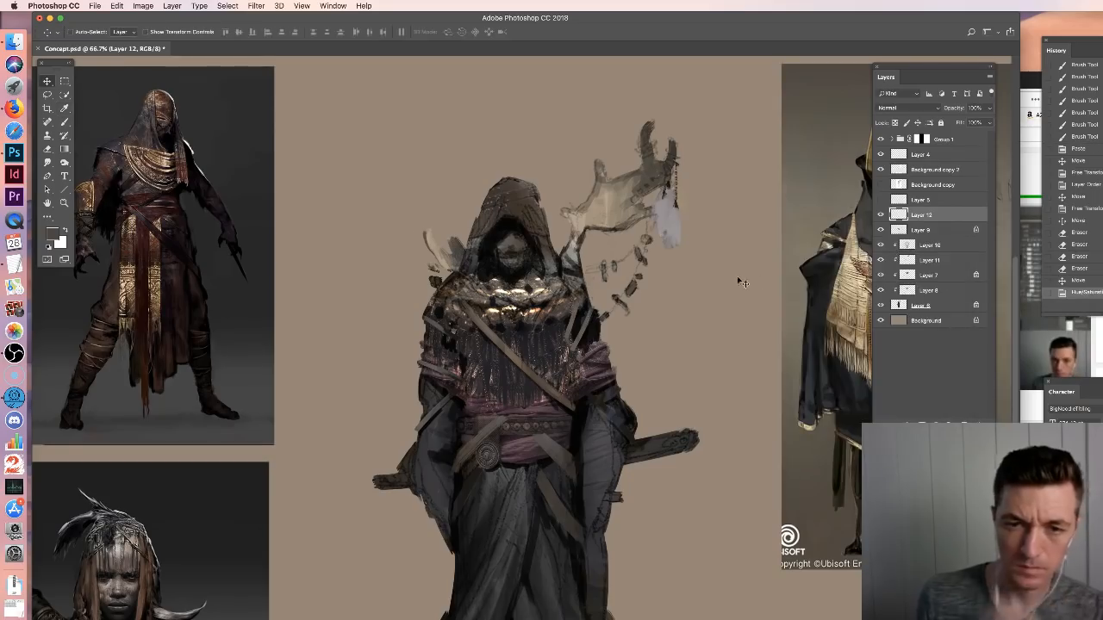
key(super)
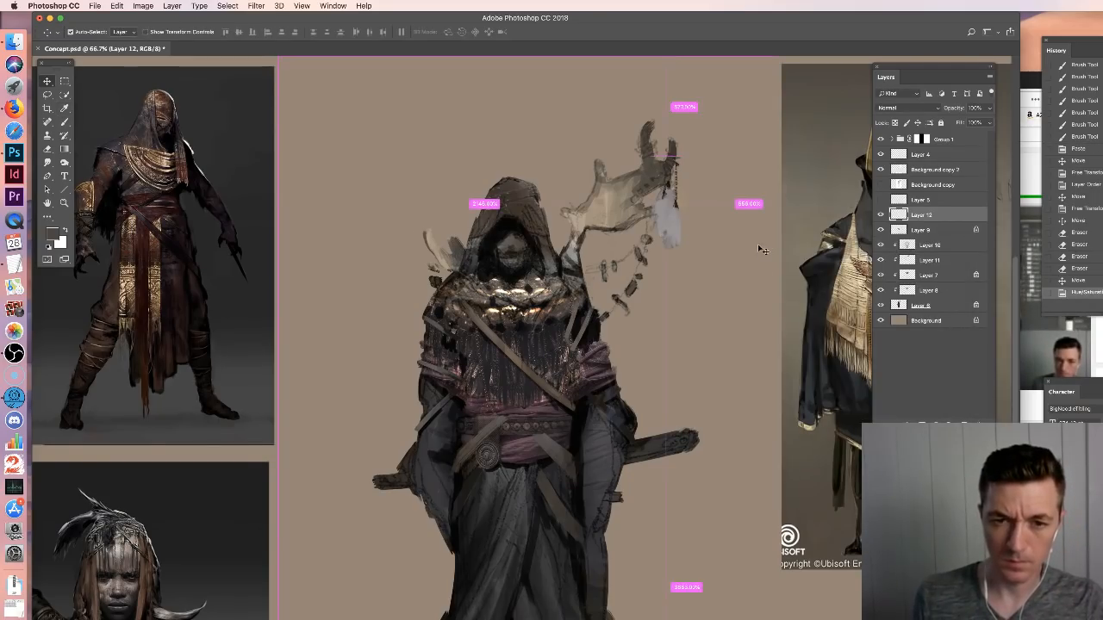
key(super+u)
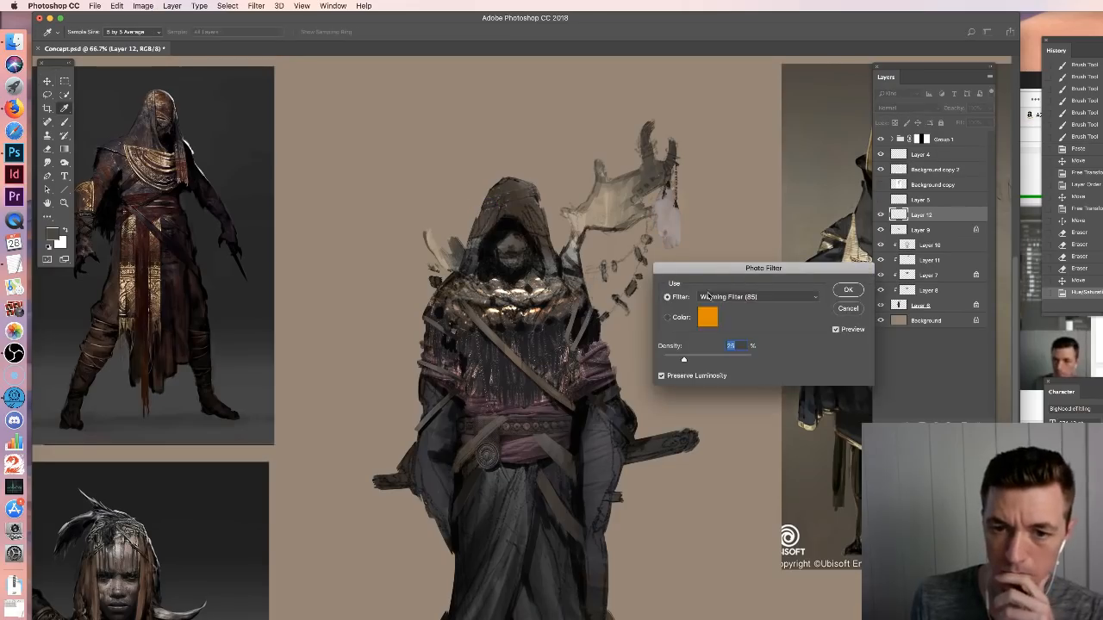
click(707, 295)
key(Escape)
key(Escape)
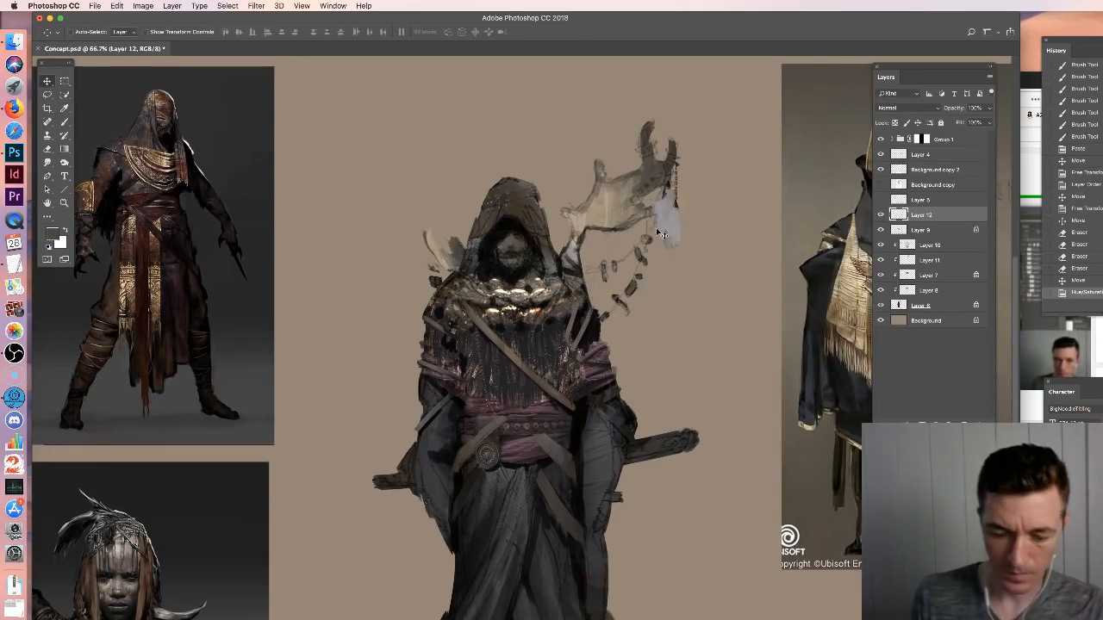
Lasso the white feathers on Layer 12 and tint them with a Violet Photo Filter at a higher density
key(l)
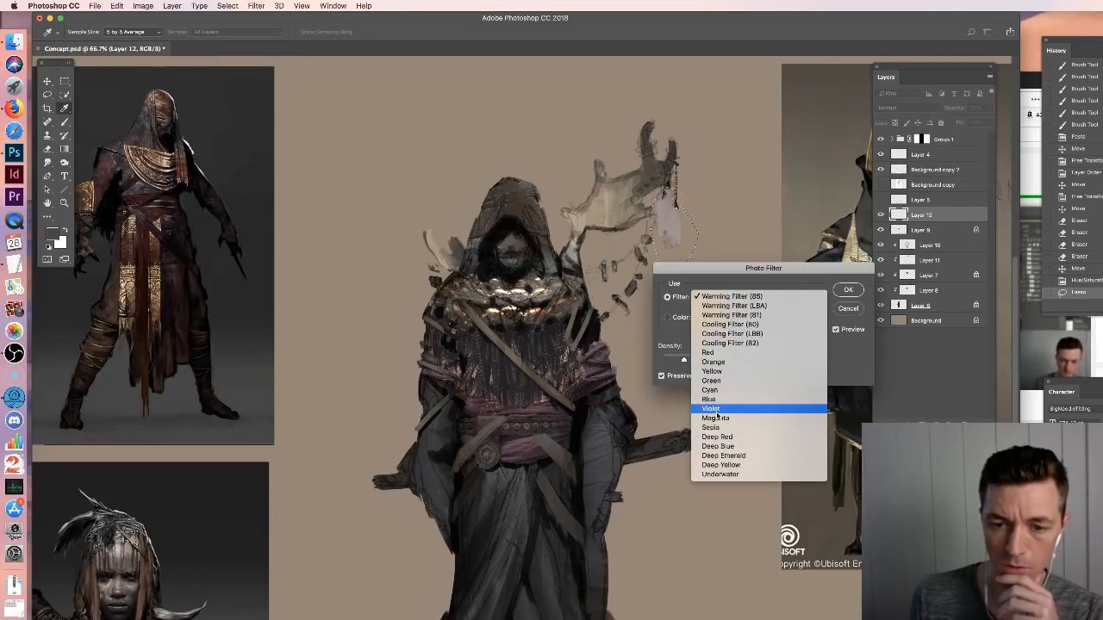
click(717, 410)
click(703, 360)
click(843, 292)
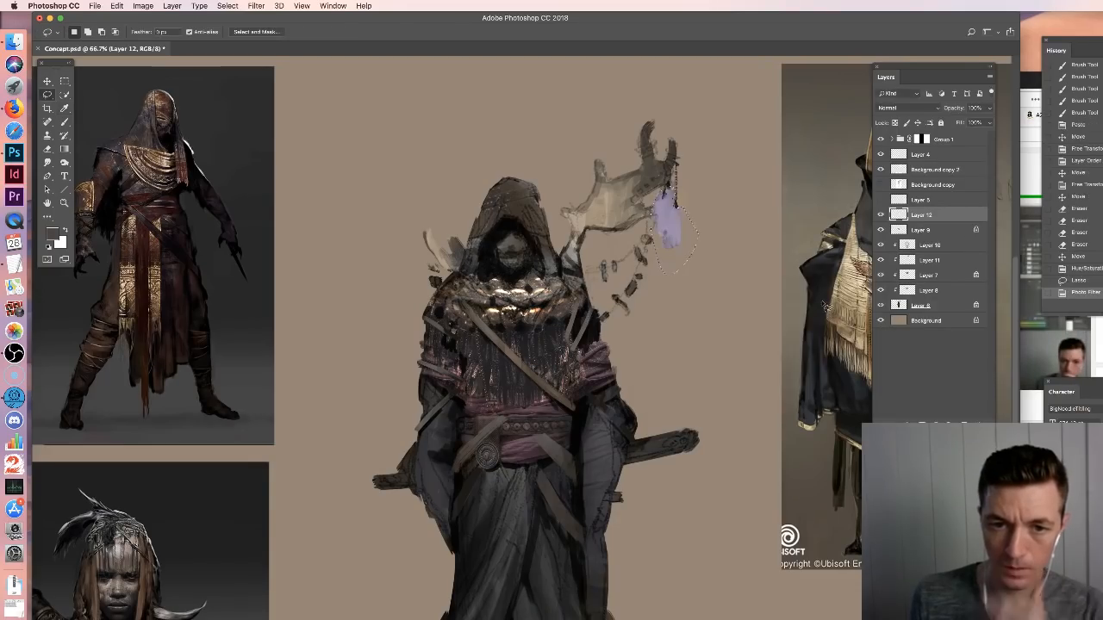
Mute the selected feathers with Hue/Saturation at Hue +10, Saturation -25 and Lightness -24
key(super+u)
drag(808, 363, 826, 315)
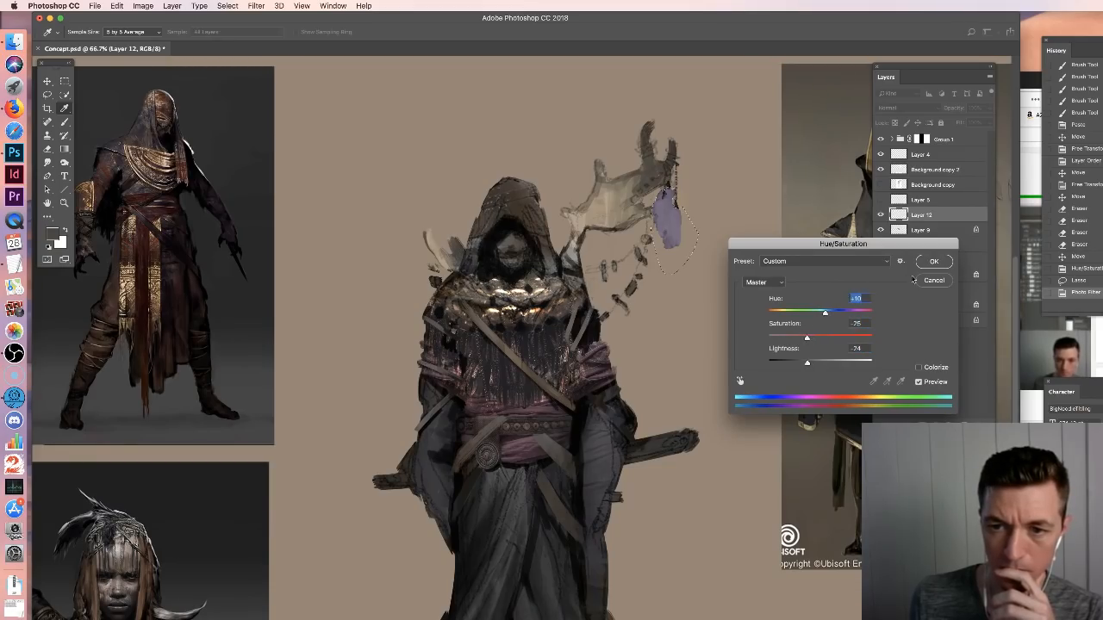
click(922, 262)
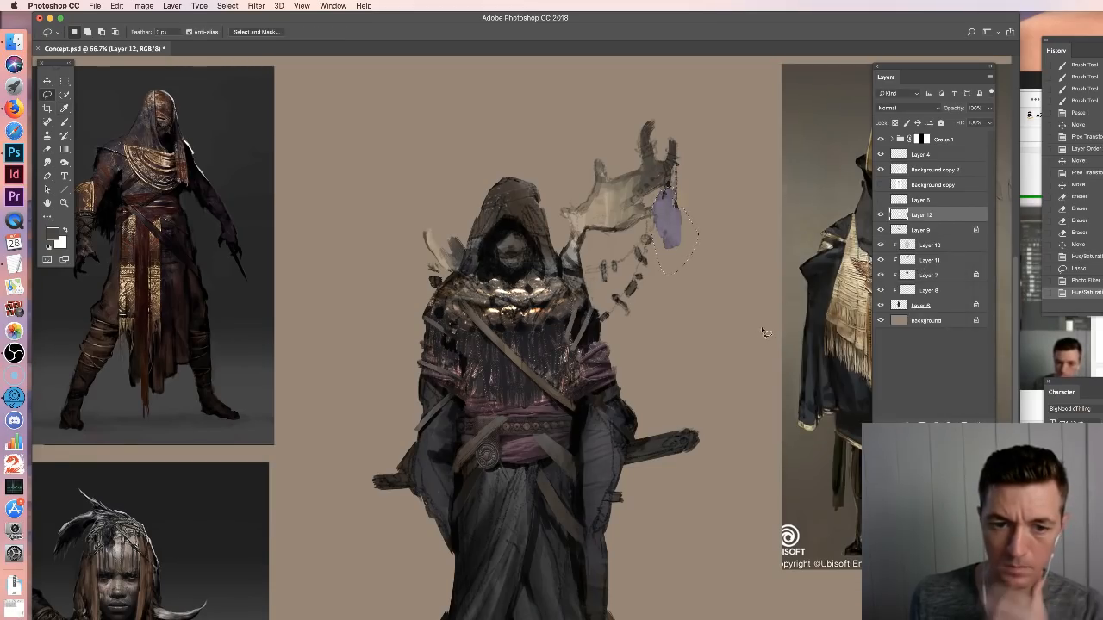
Fine-tune the feather colour with two Hue/Saturation passes, Hue about -16 and Hue about +15, and deselect
key(ctrl+u)
drag(820, 313, 811, 315)
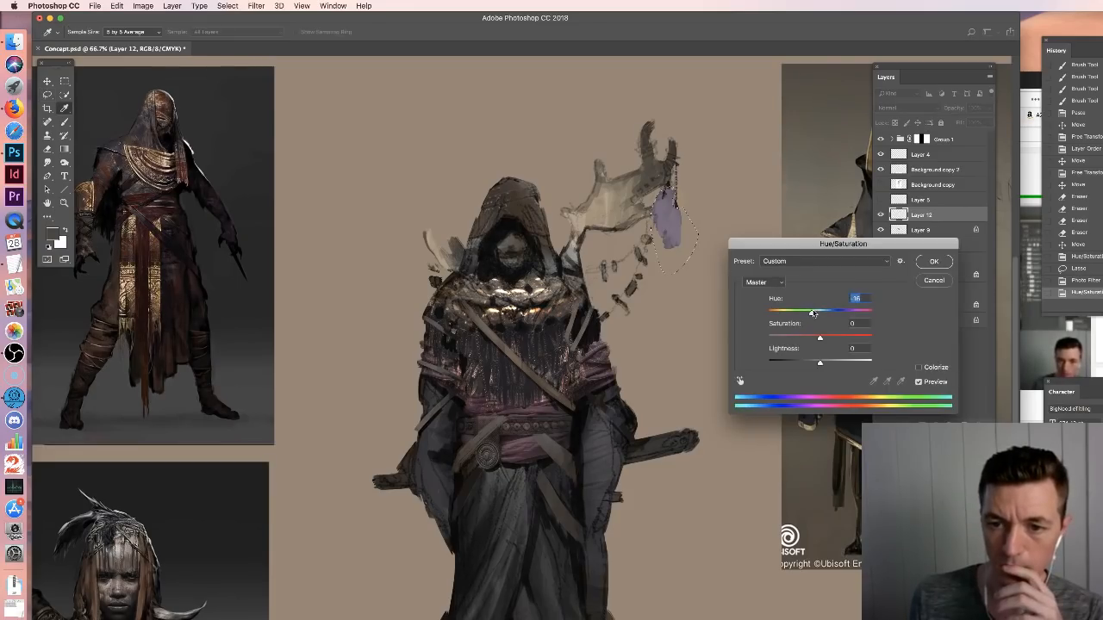
click(934, 263)
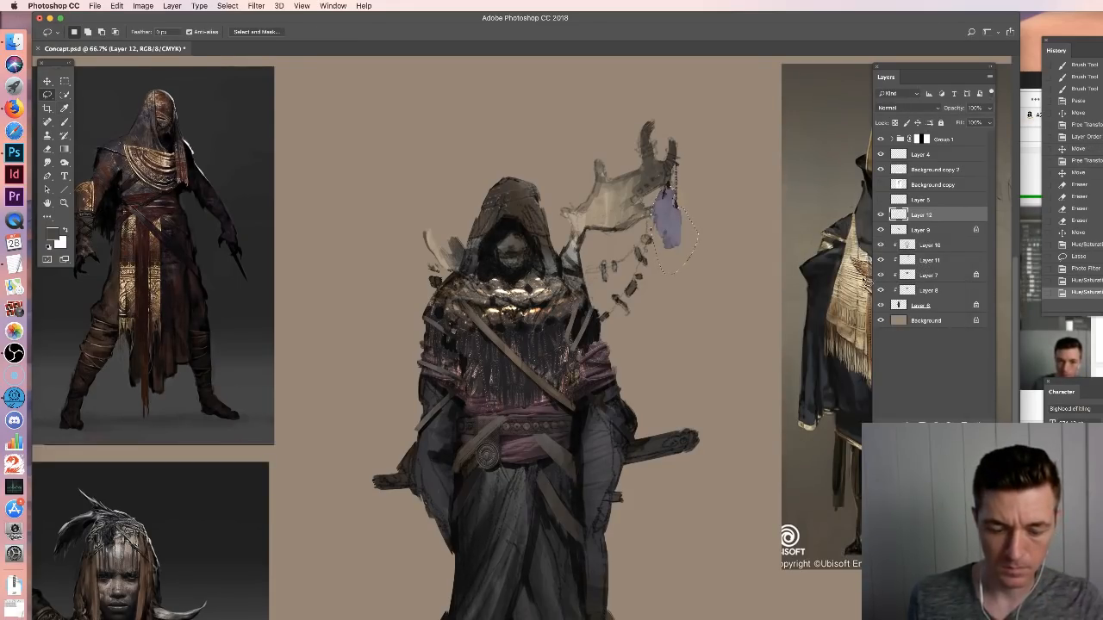
key(ctrl+u)
drag(820, 313, 827, 315)
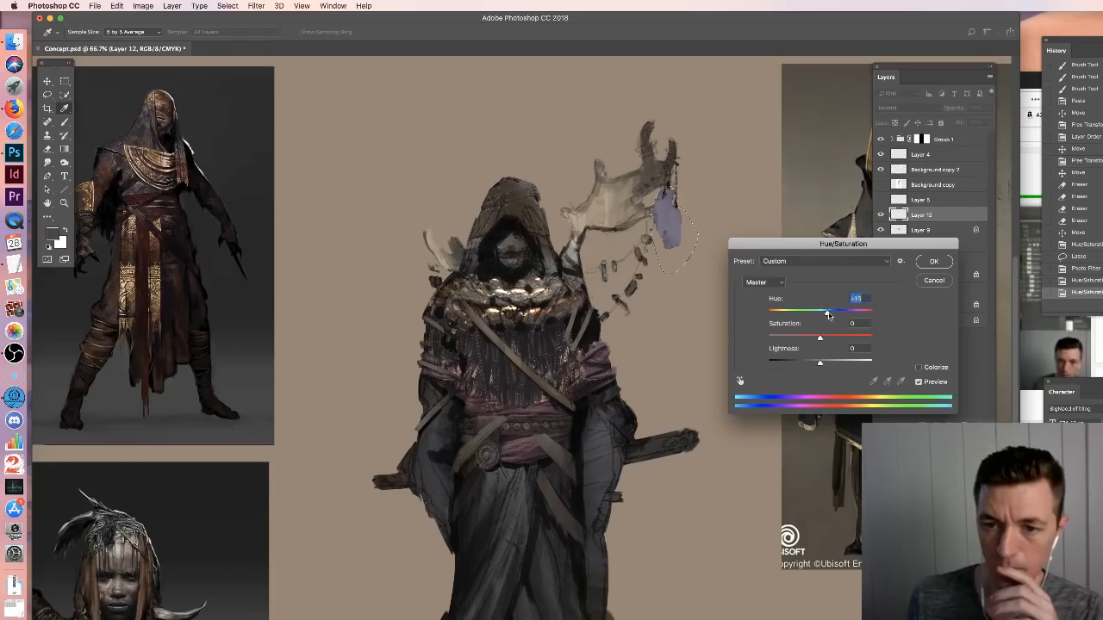
click(935, 262)
key(ctrl+d)
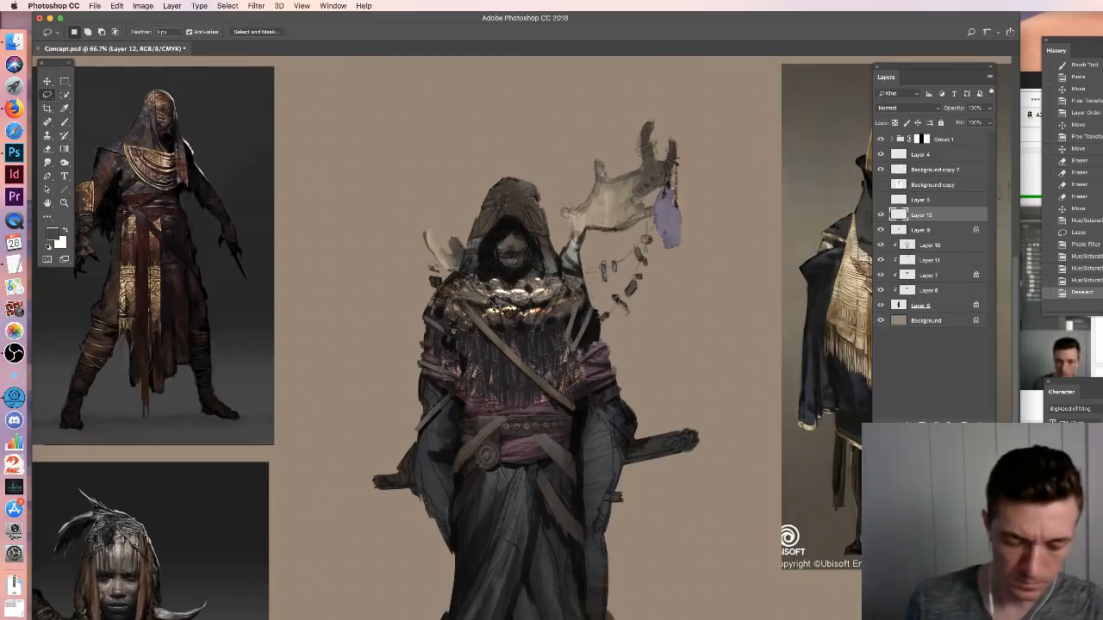
Choose the Untitled-4.tga 2 eraser at 60 px and thin out the lower tip of the purple feathers
key(b)
key(super+plus)
drag(658, 290, 535, 405)
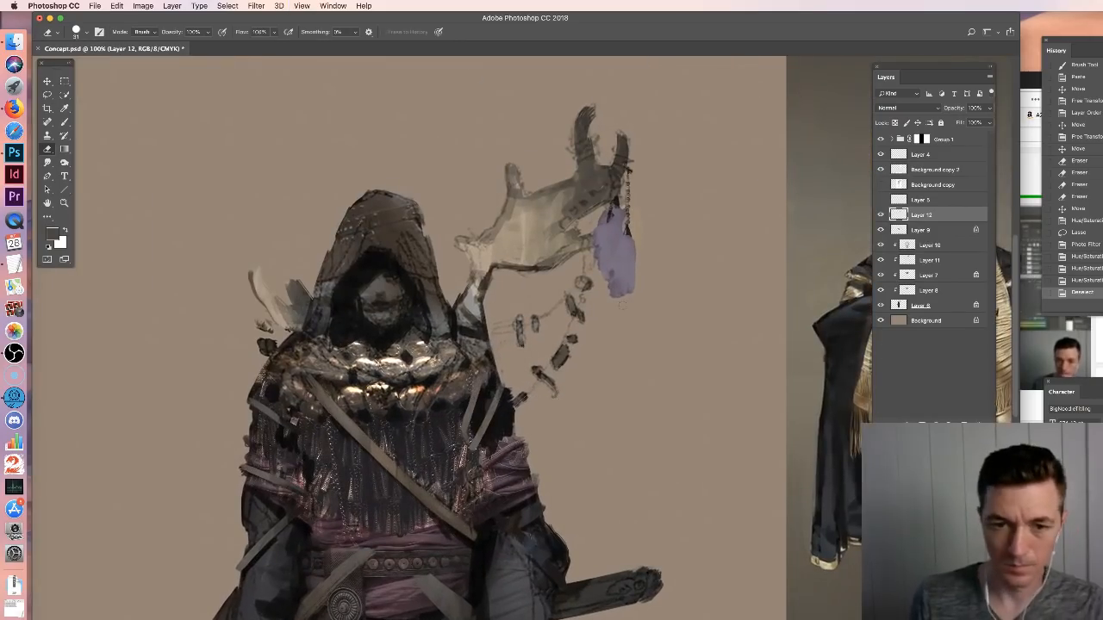
right_click(598, 300)
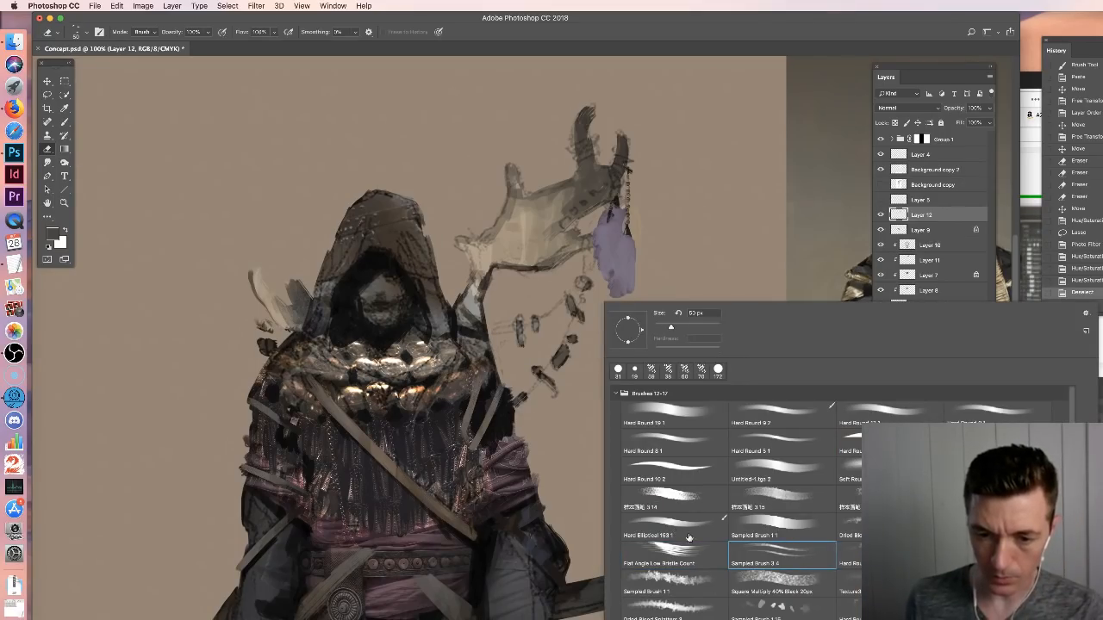
click(793, 463)
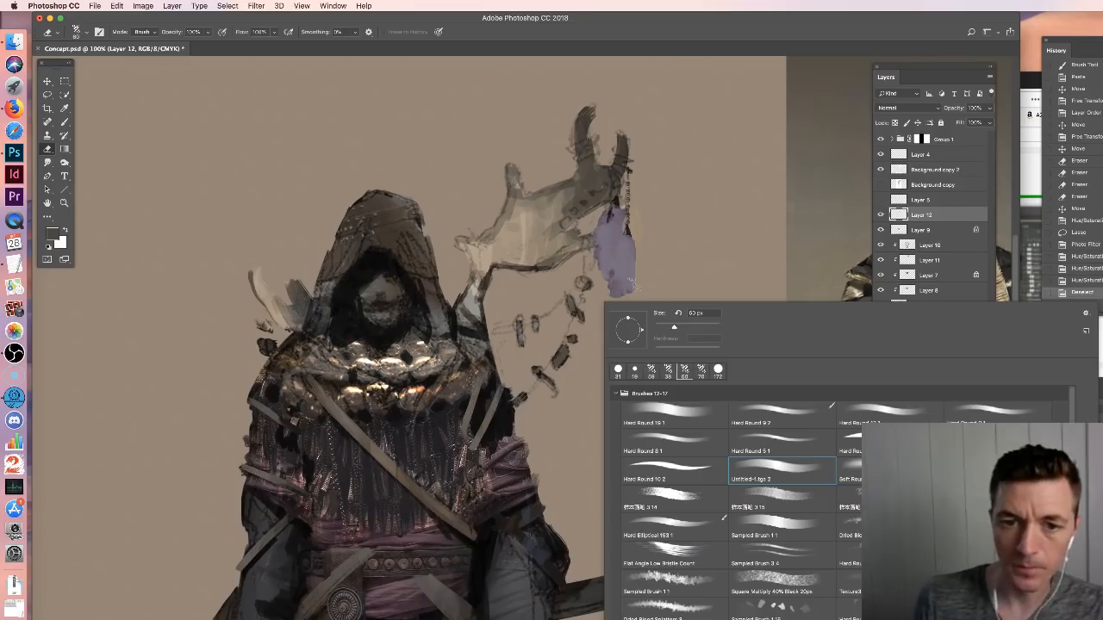
click(629, 302)
click(630, 300)
click(631, 297)
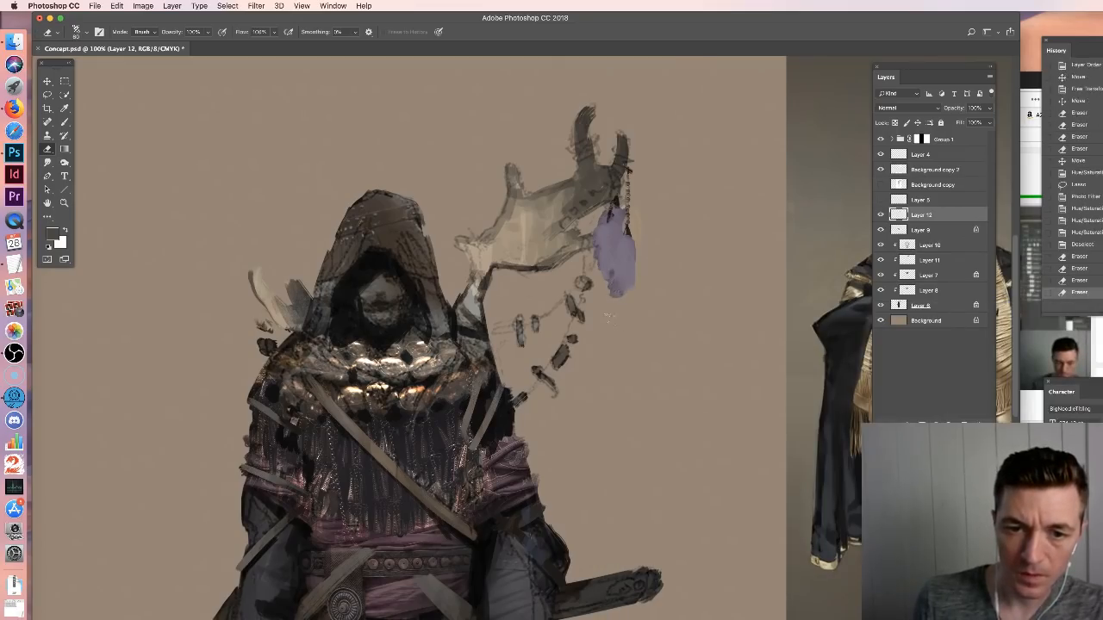
click(627, 301)
click(617, 305)
click(609, 306)
click(610, 303)
Erase along the inner edge of the purple feathers to soften their outline
click(603, 291)
click(595, 265)
click(591, 271)
click(593, 258)
Reduce the eraser size and trim the upper inner edge of the feathers near the antler prong
right_click(606, 289)
click(790, 459)
click(603, 226)
click(605, 220)
click(606, 213)
click(608, 210)
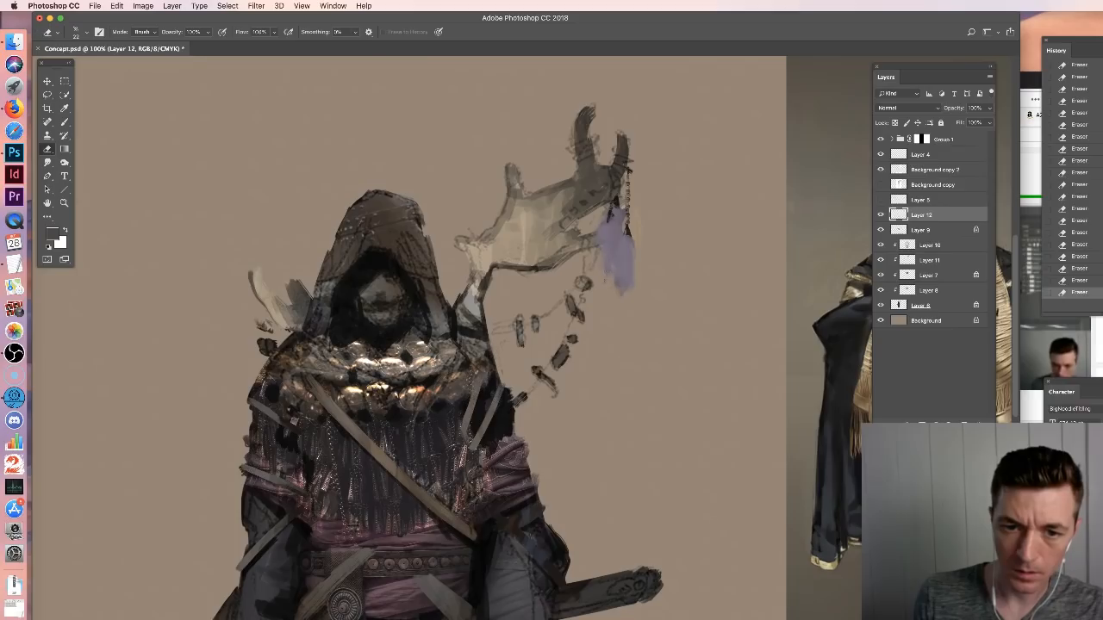
On Layer 11, resize the brush, sample a grey-brown from the antlered shoulder piece and paint over its pale areas
scroll(656, 343, down, 3)
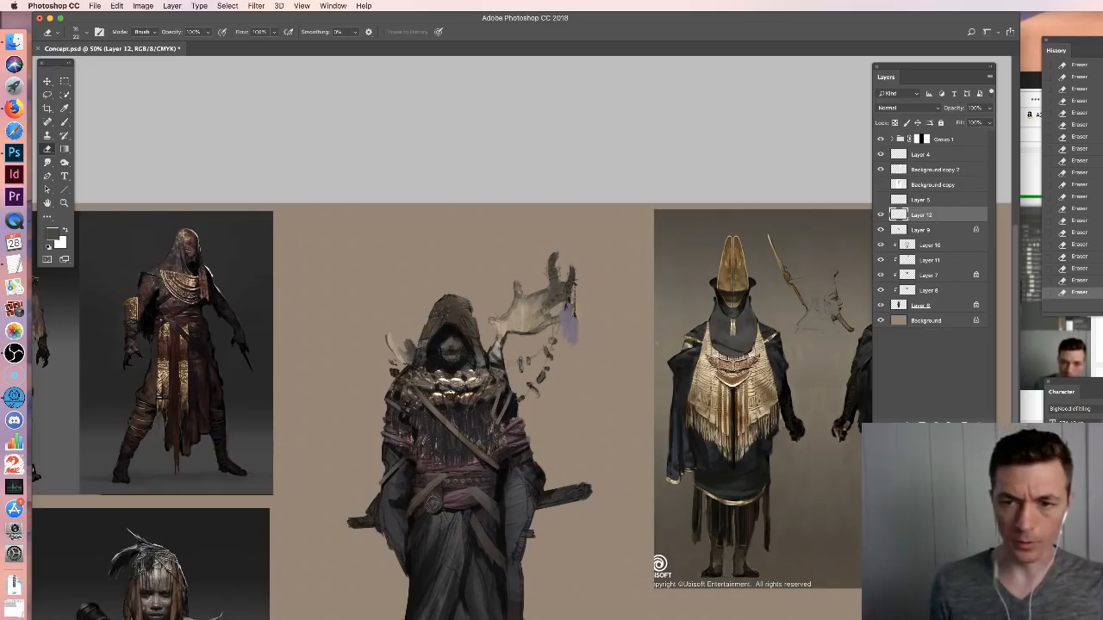
click(918, 258)
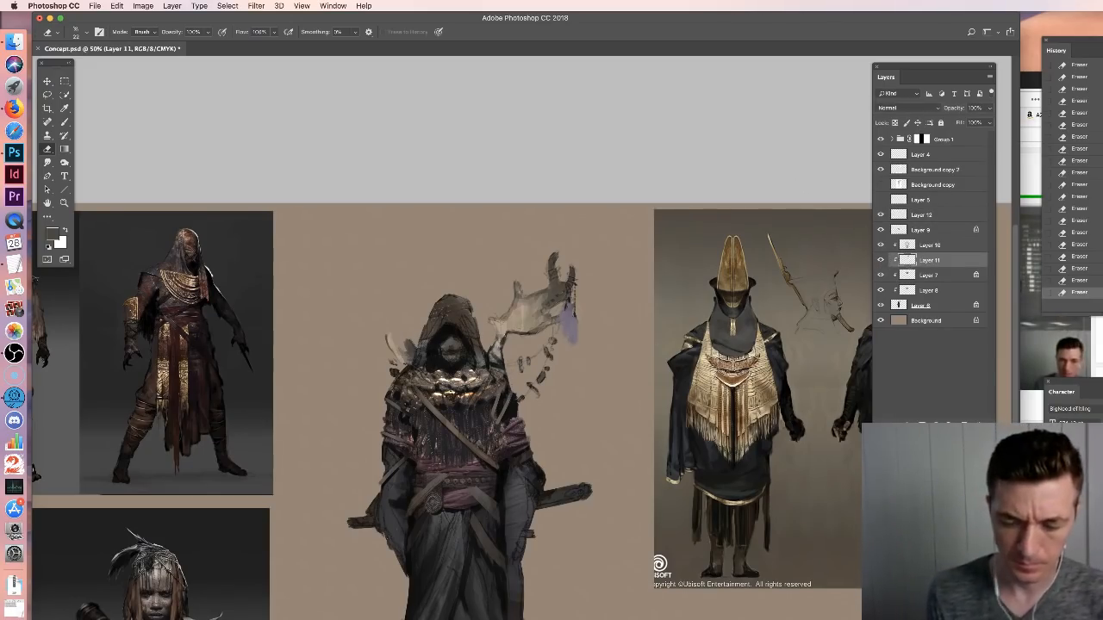
key(super+equal)
key(b)
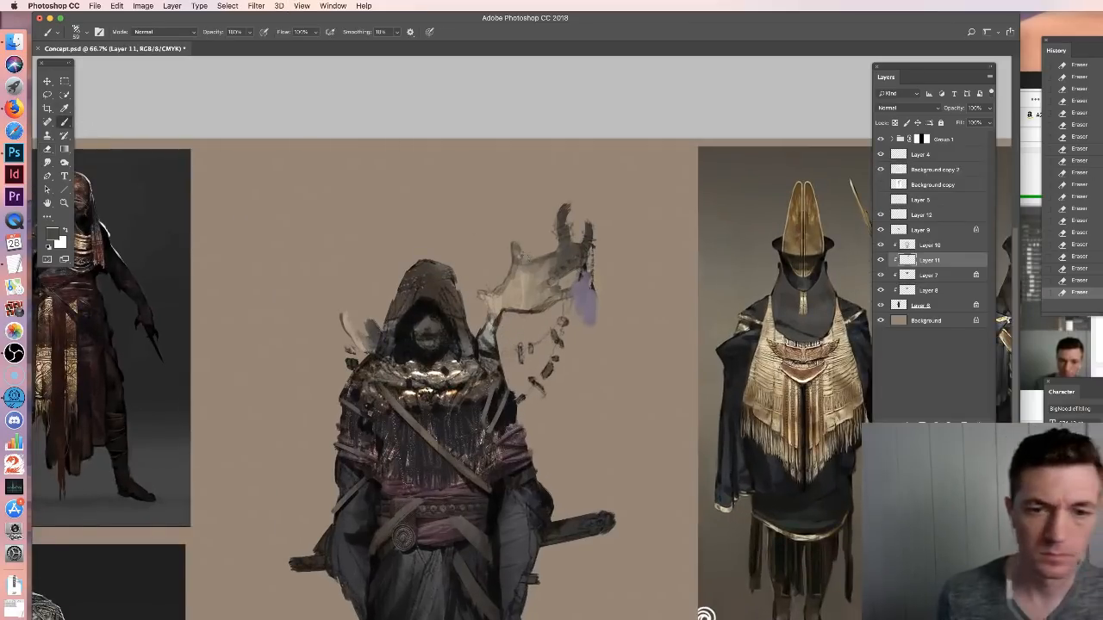
right_click(520, 259)
drag(590, 281, 583, 281)
click(535, 253)
alt+click(540, 259)
drag(492, 306, 532, 296)
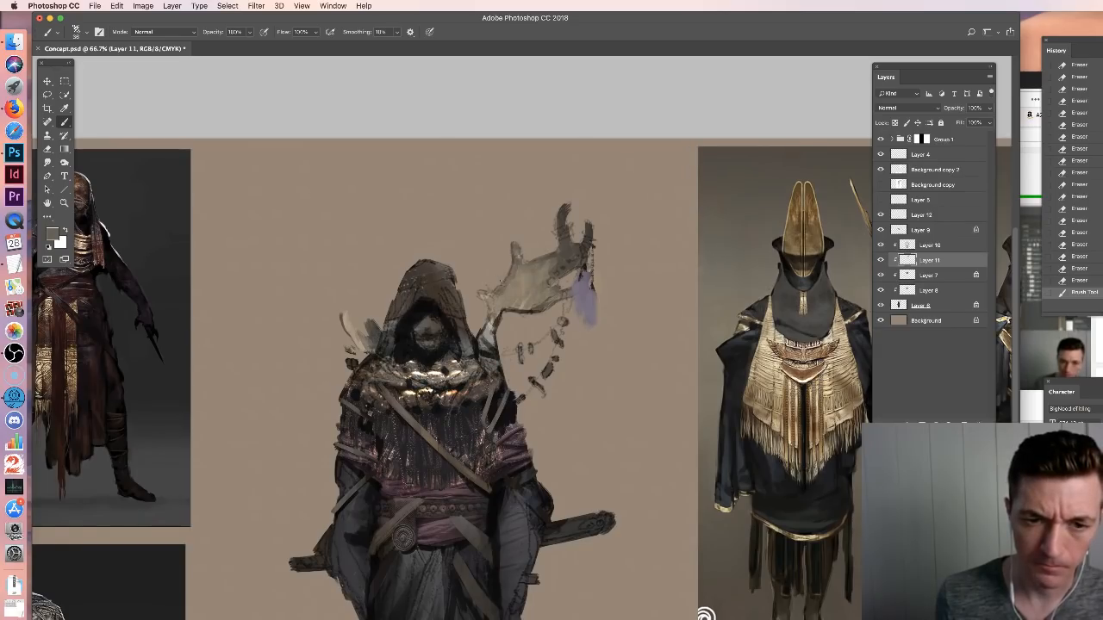
drag(555, 266, 576, 257)
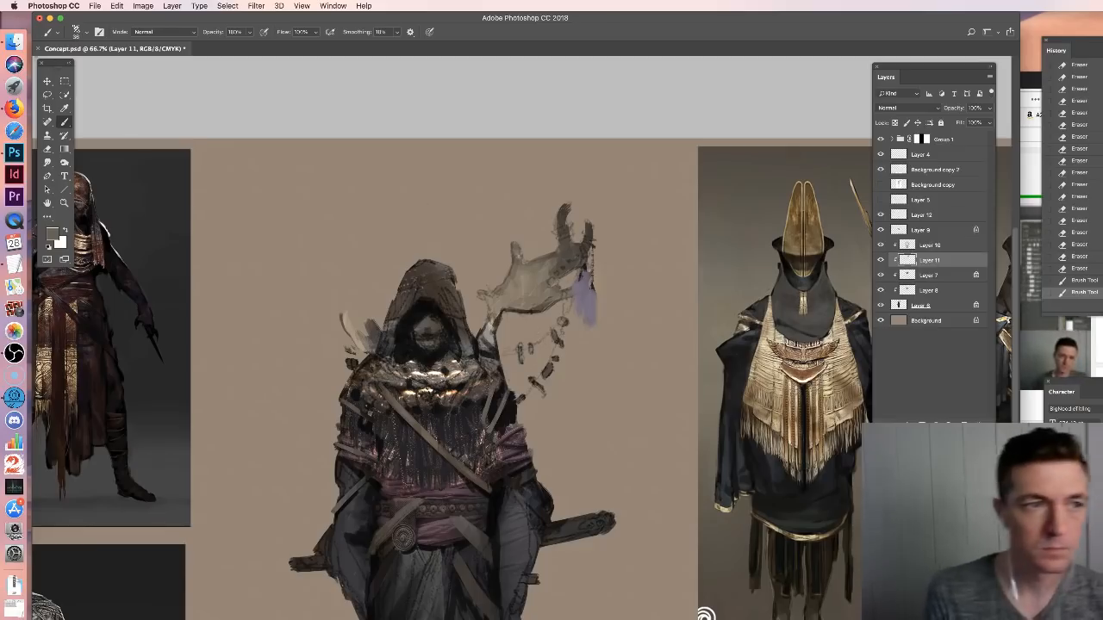
Switch to Finder and preview Tibetan Costumes (396).jpg in the Tibetan Costumes folder
click(14, 41)
click(549, 341)
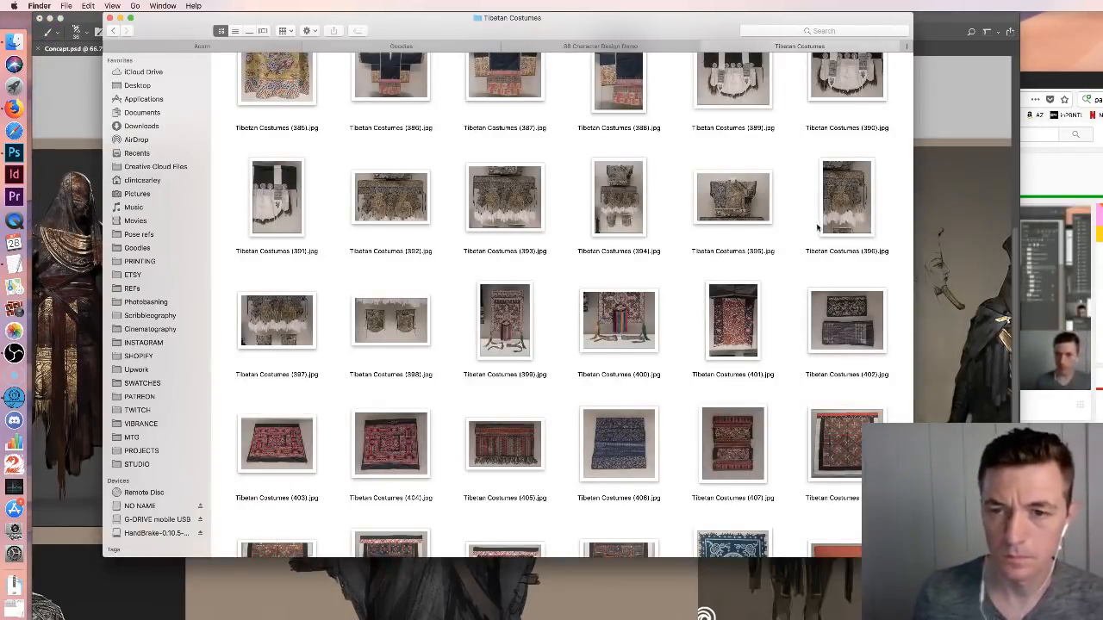
scroll(819, 229, up, 1)
click(845, 229)
key(space)
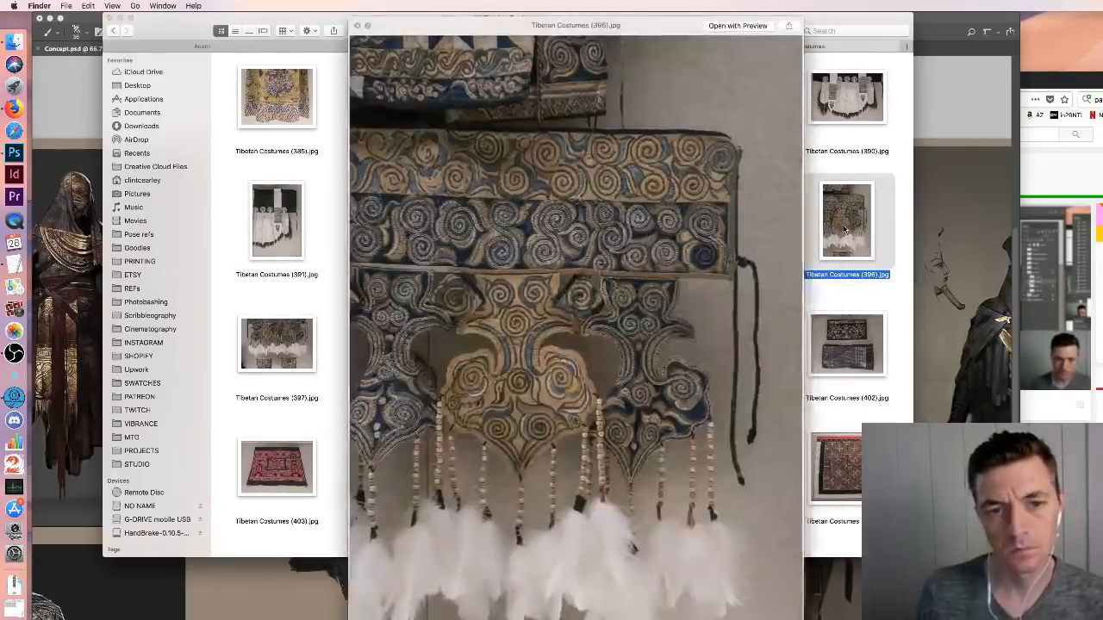
key(space)
Find the coral-beaded ornament photo Tibetan Costumes (459).jpg further down the folder and open it in Photoshop
scroll(840, 230, down, 10)
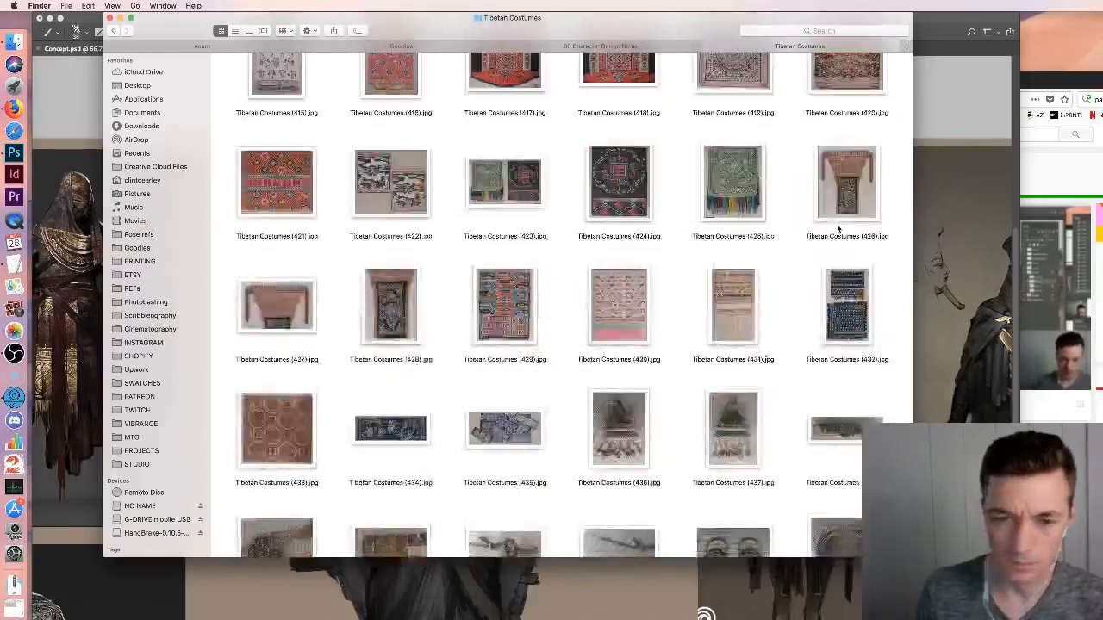
scroll(595, 257, down, 5)
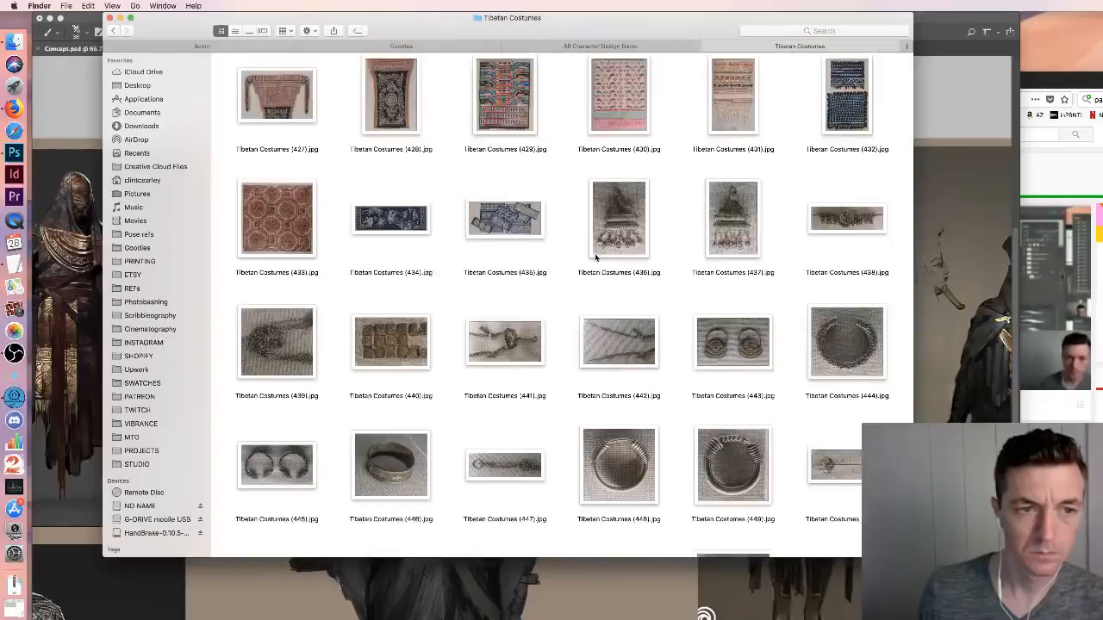
scroll(595, 257, down, 8)
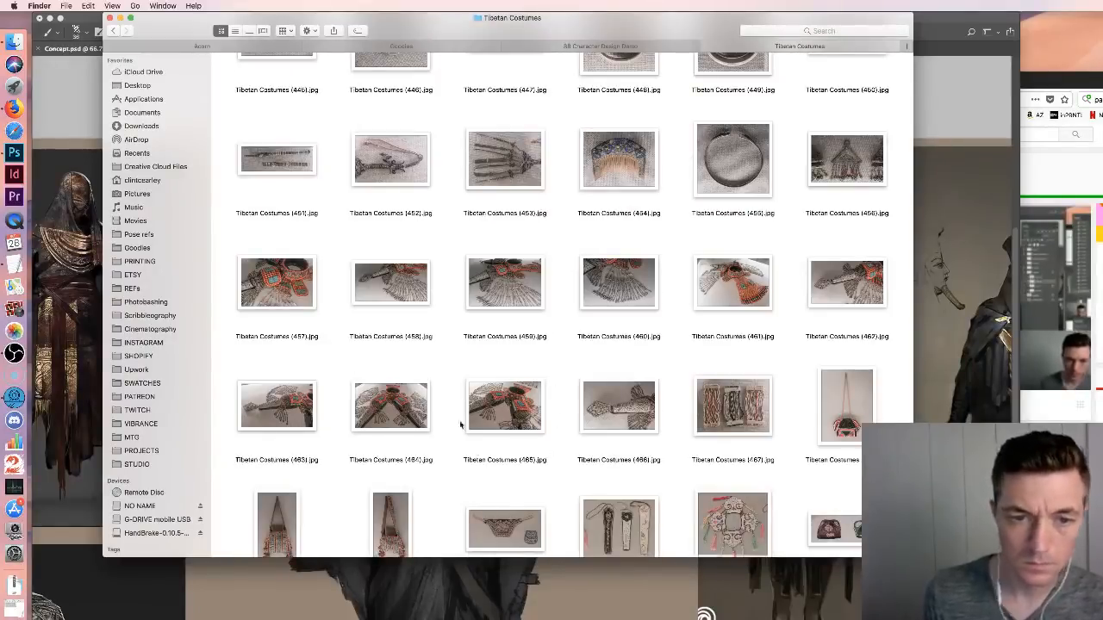
right_click(506, 269)
mouse_move(603, 285)
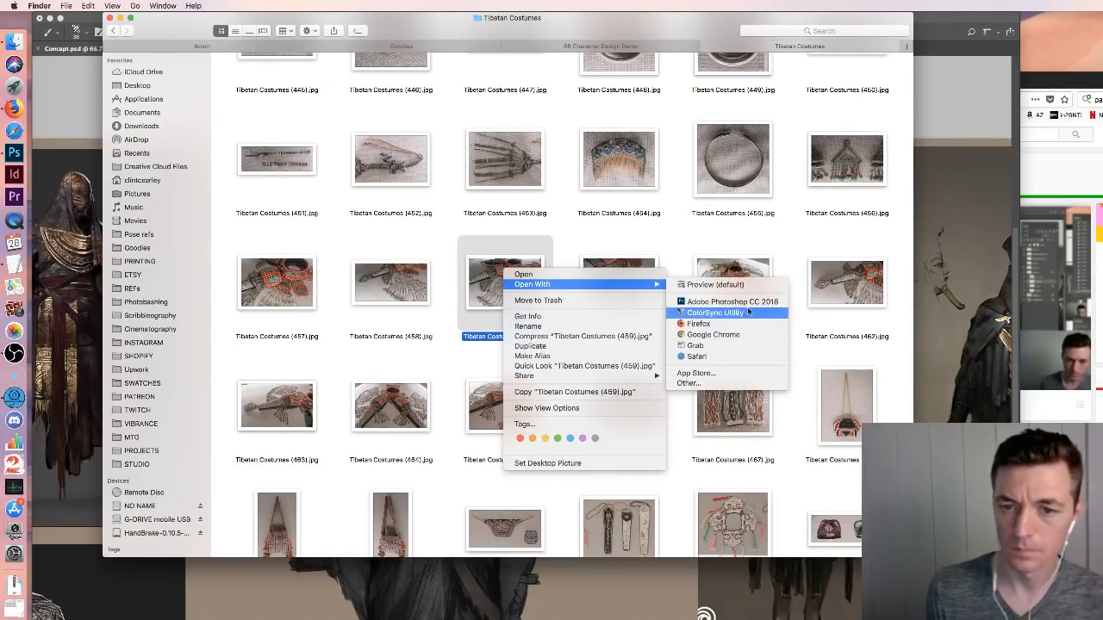
click(732, 302)
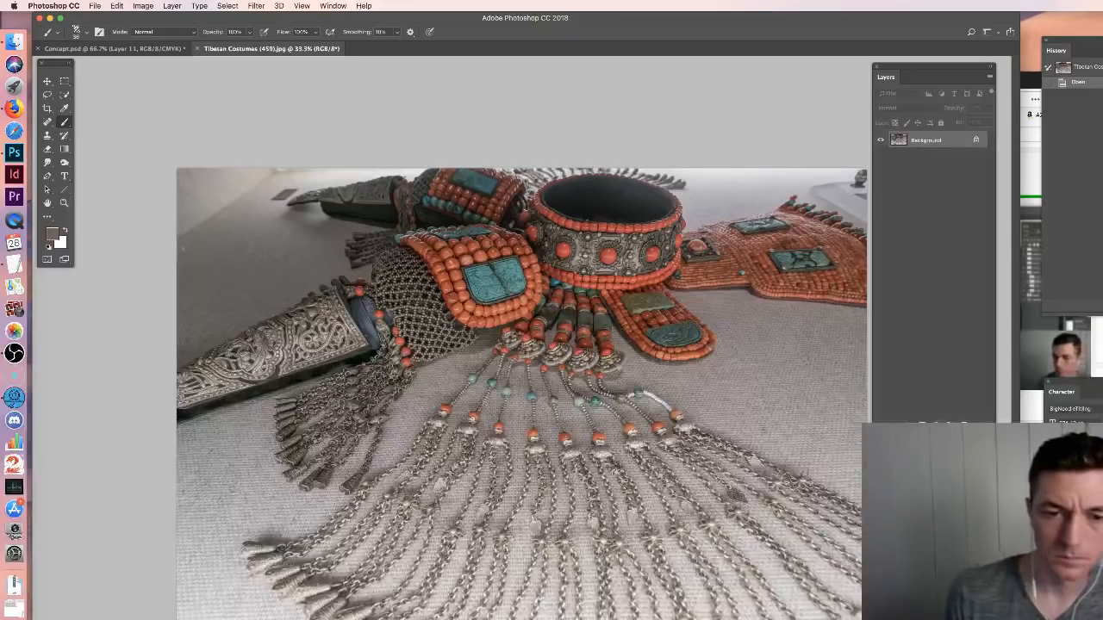
Lasso the coral-and-turquoise beadwork in the photo, copy it, close the photo and paste it clipped above Layer 11 in Concept.psd
click(47, 94)
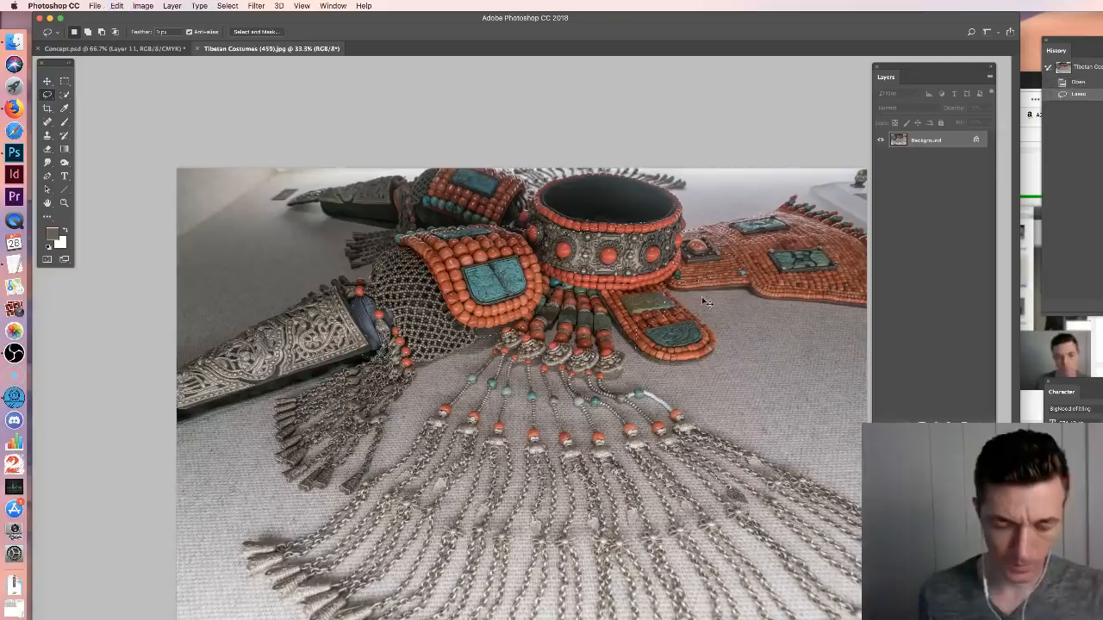
key(super+w)
key(v)
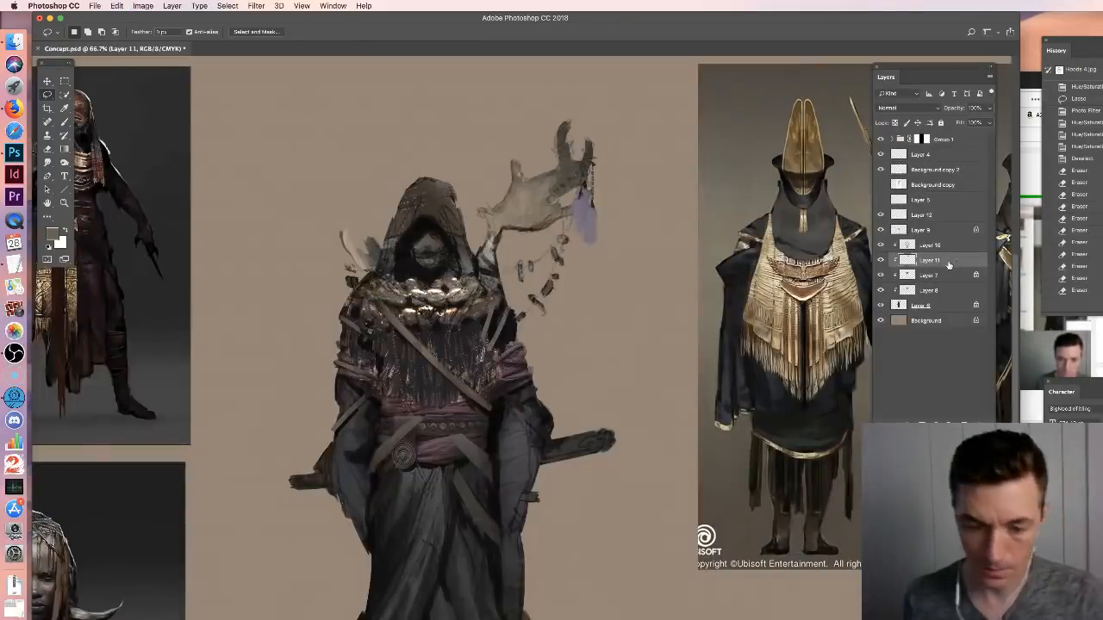
key(super+v)
Scale down the pasted beadwork and position it across the character's shoulders and upper chest
key(super+t)
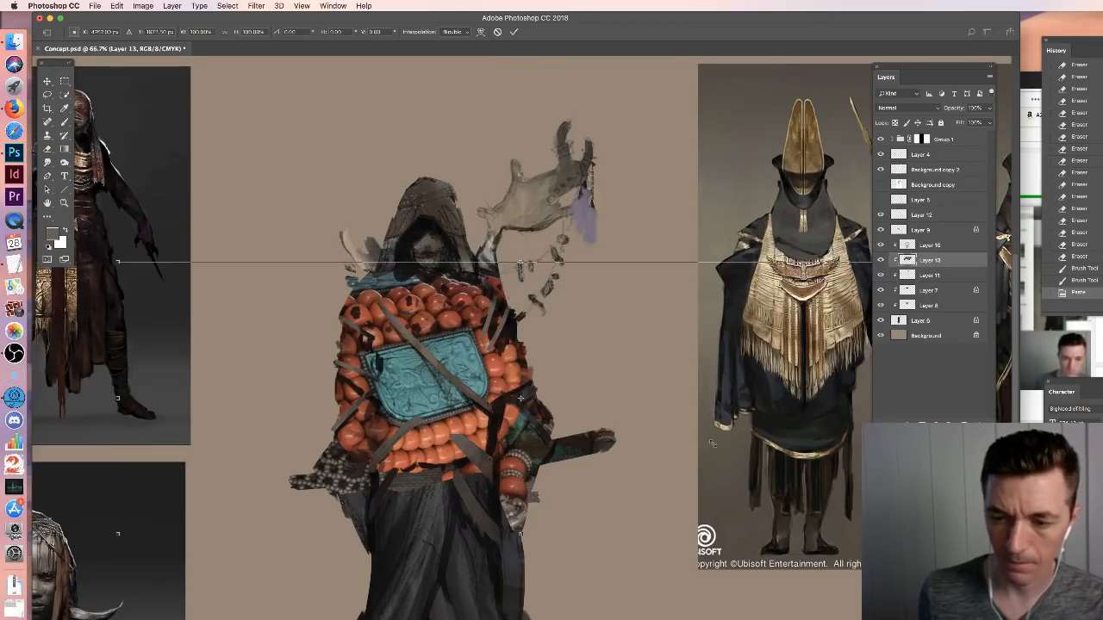
drag(713, 444, 722, 455)
drag(637, 417, 638, 274)
drag(727, 184, 612, 240)
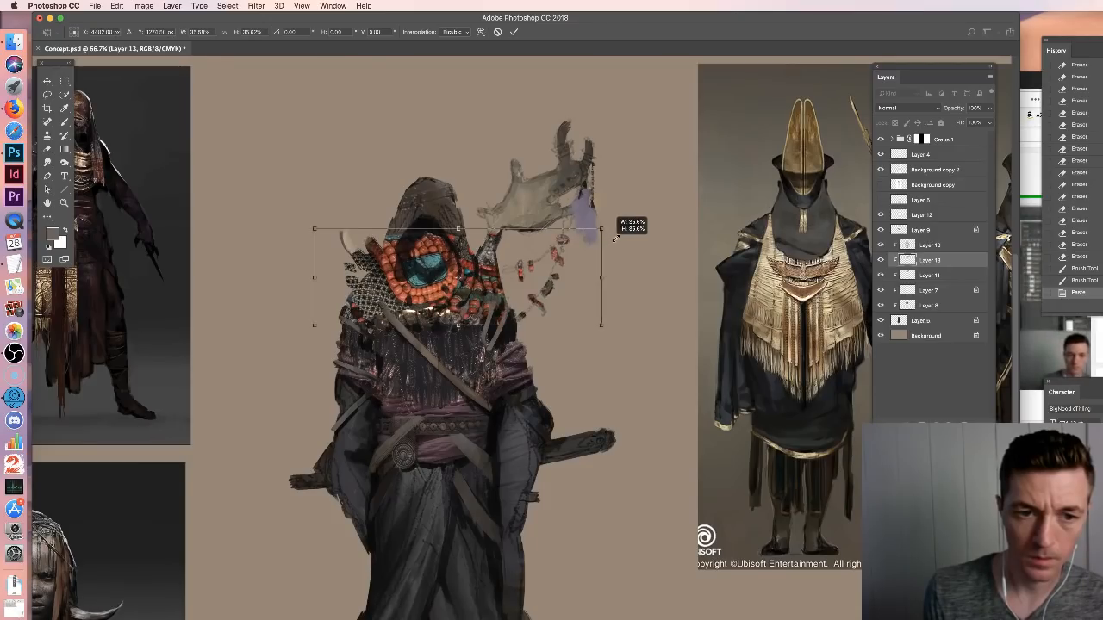
drag(615, 239, 629, 233)
drag(515, 293, 514, 305)
drag(634, 239, 632, 187)
key(Return)
Add a layer mask to the beadwork layer, enlarge the brush for masking and compare the layer hidden and shown
key(e)
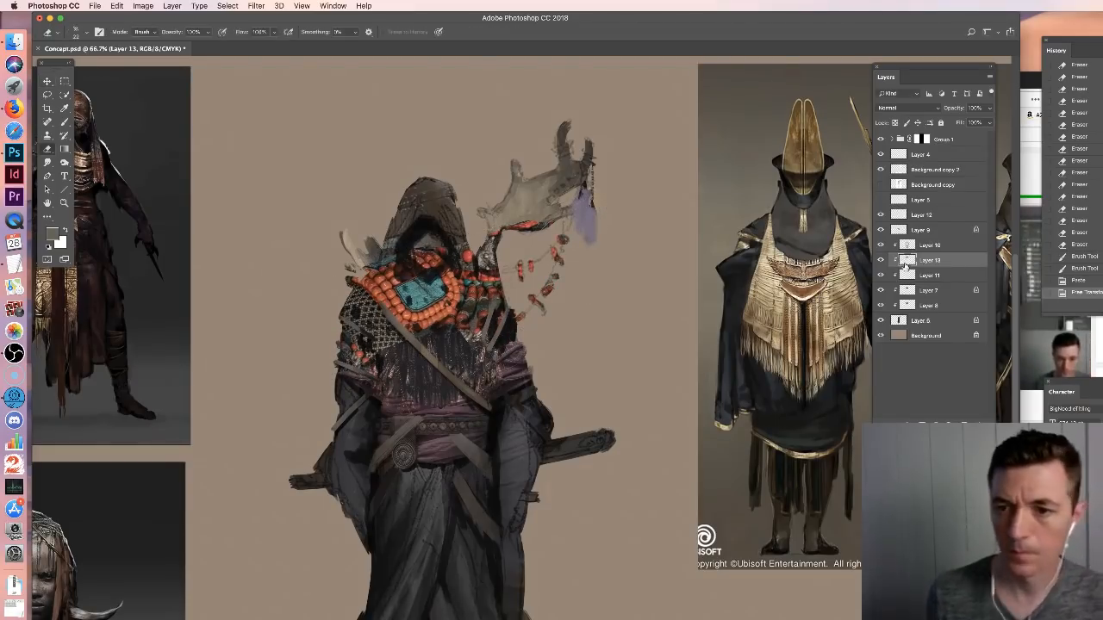
click(922, 425)
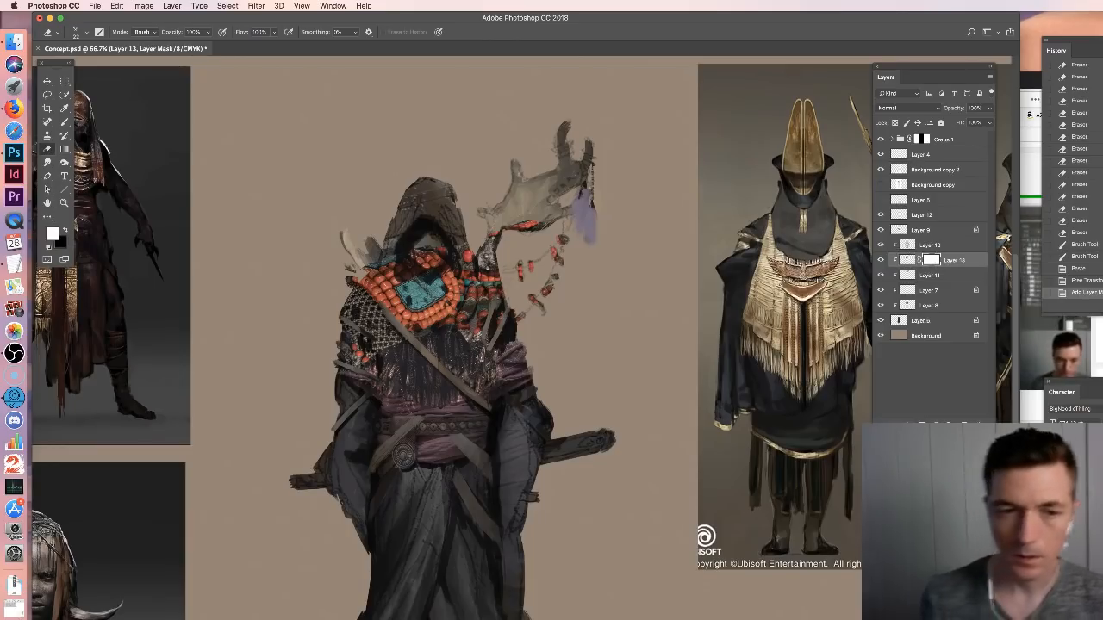
key(b)
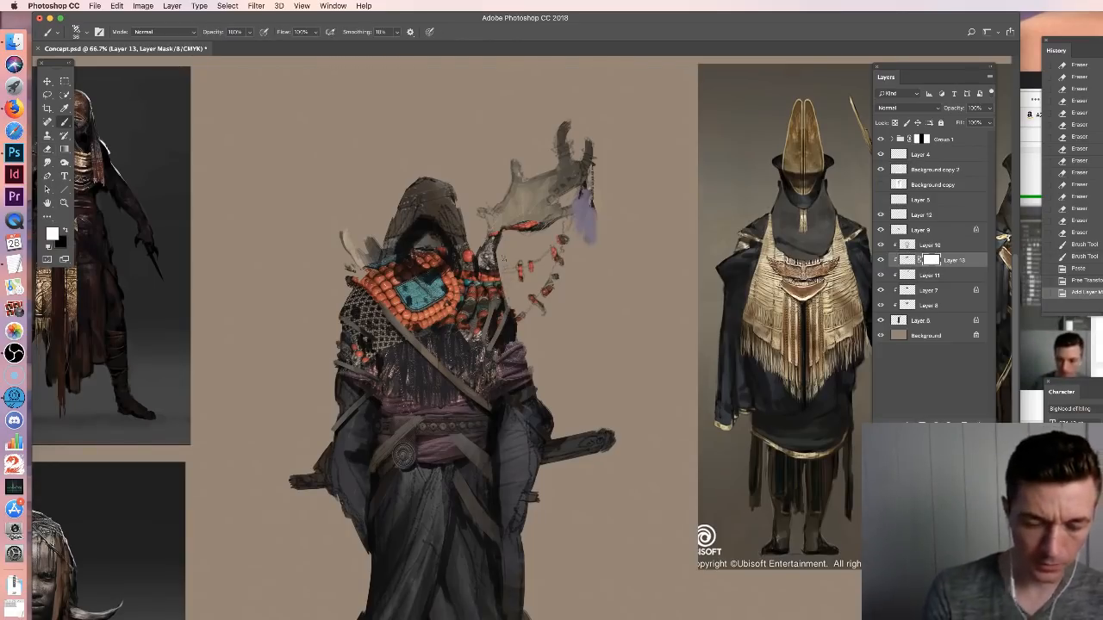
right_click(517, 299)
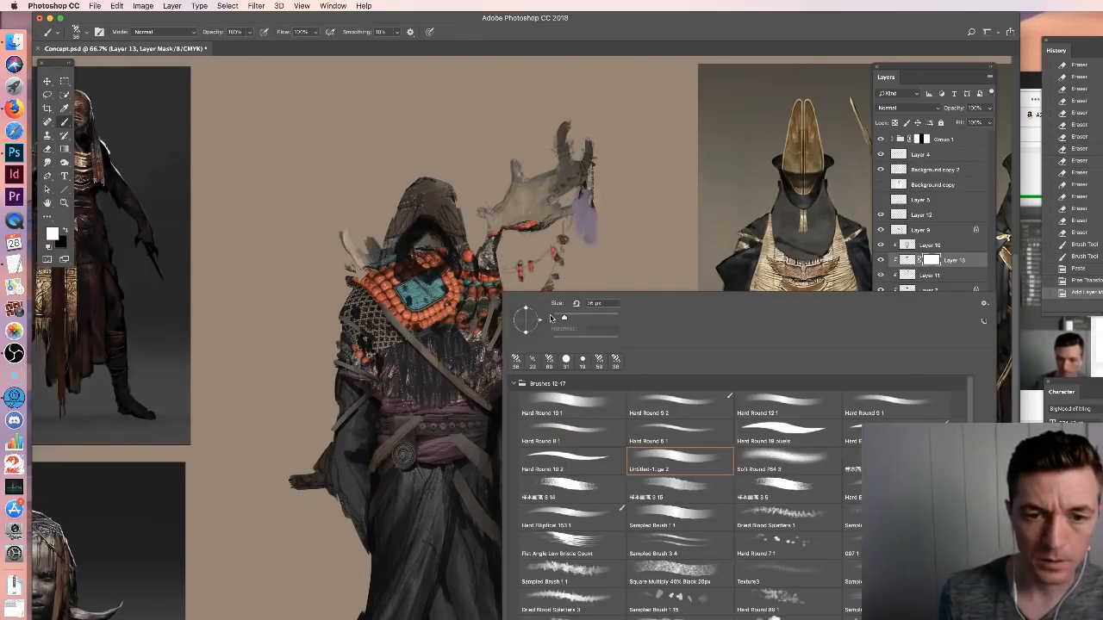
drag(565, 318, 572, 318)
click(409, 235)
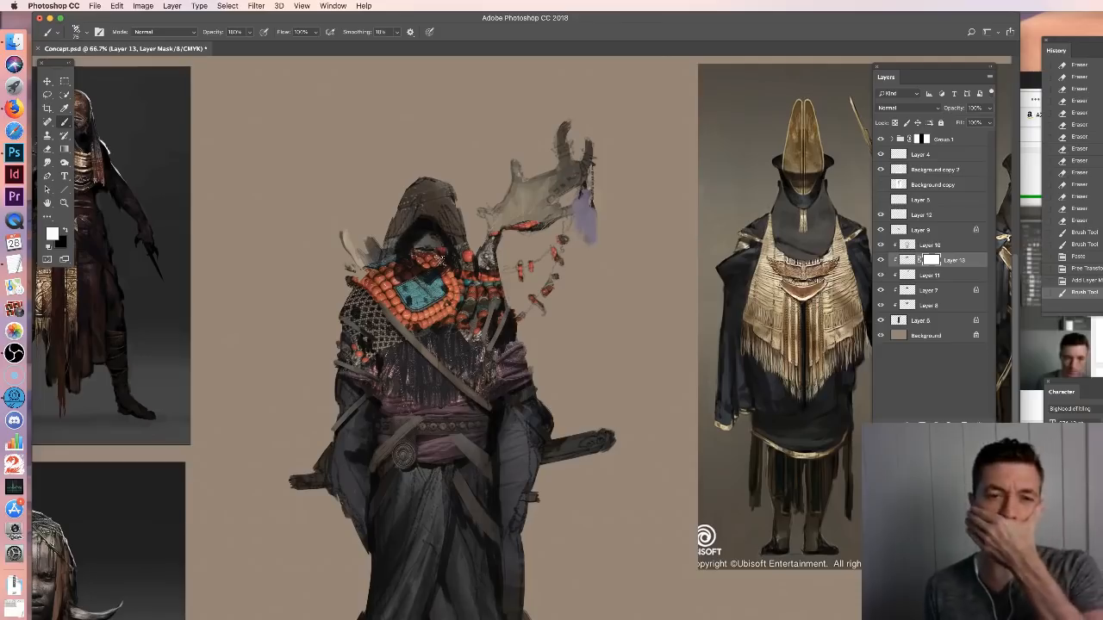
click(881, 261)
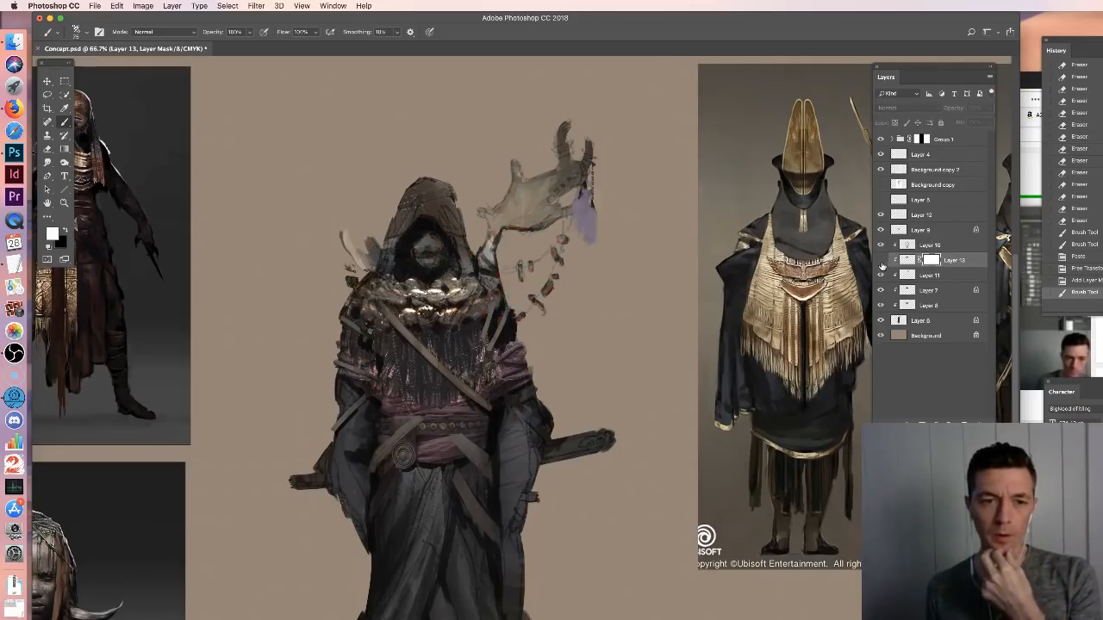
click(881, 260)
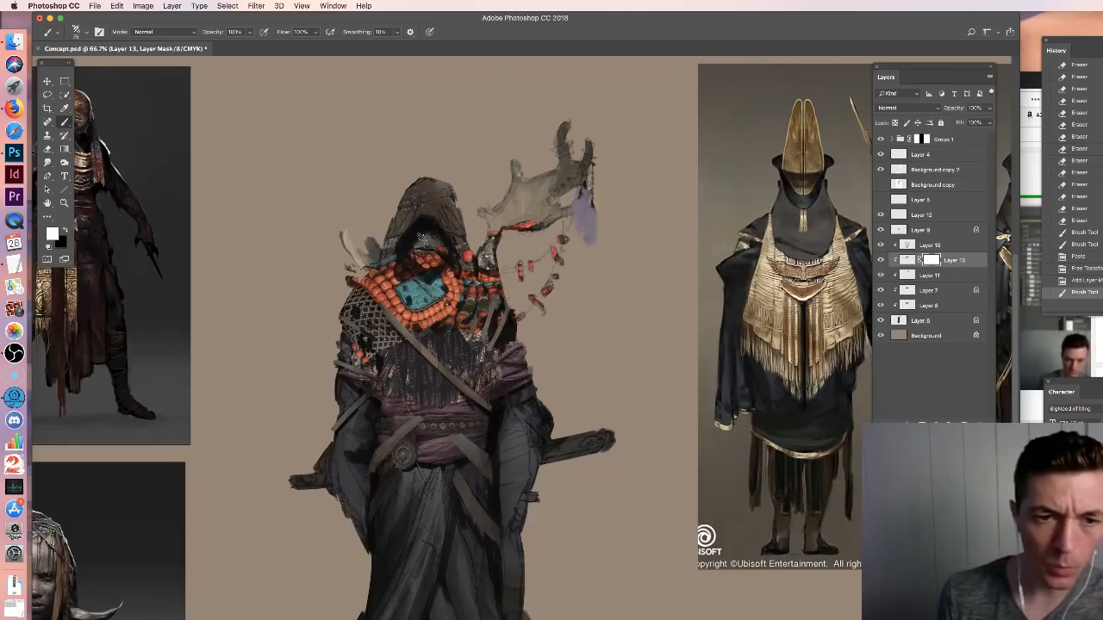
Mask the beadwork off the hood's face opening and the lower edge of the antler, comparing the layer hidden and shown
key(e)
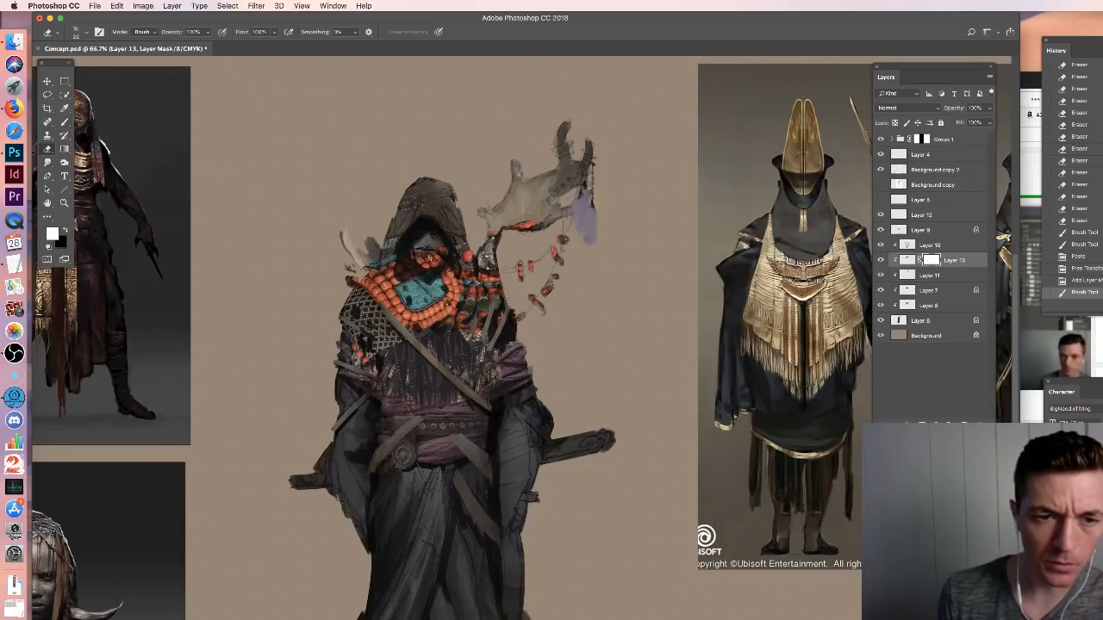
drag(416, 257, 441, 259)
mouse_move(517, 228)
mouse_down()
mouse_move(546, 224)
mouse_move(491, 240)
mouse_up()
click(880, 259)
click(880, 260)
drag(466, 250, 467, 275)
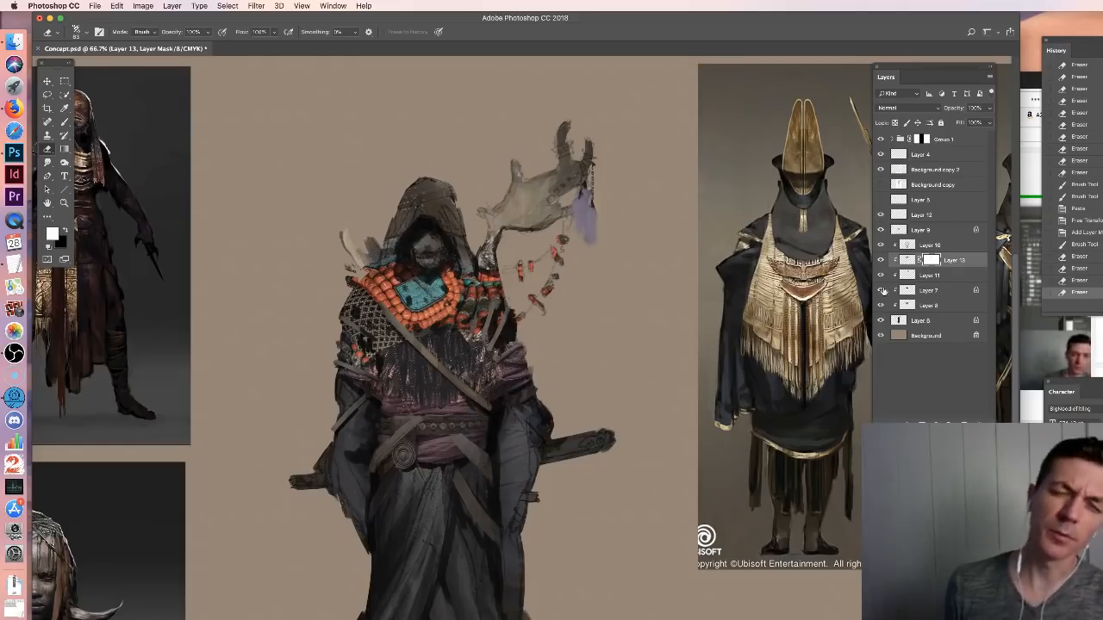
click(880, 260)
click(880, 262)
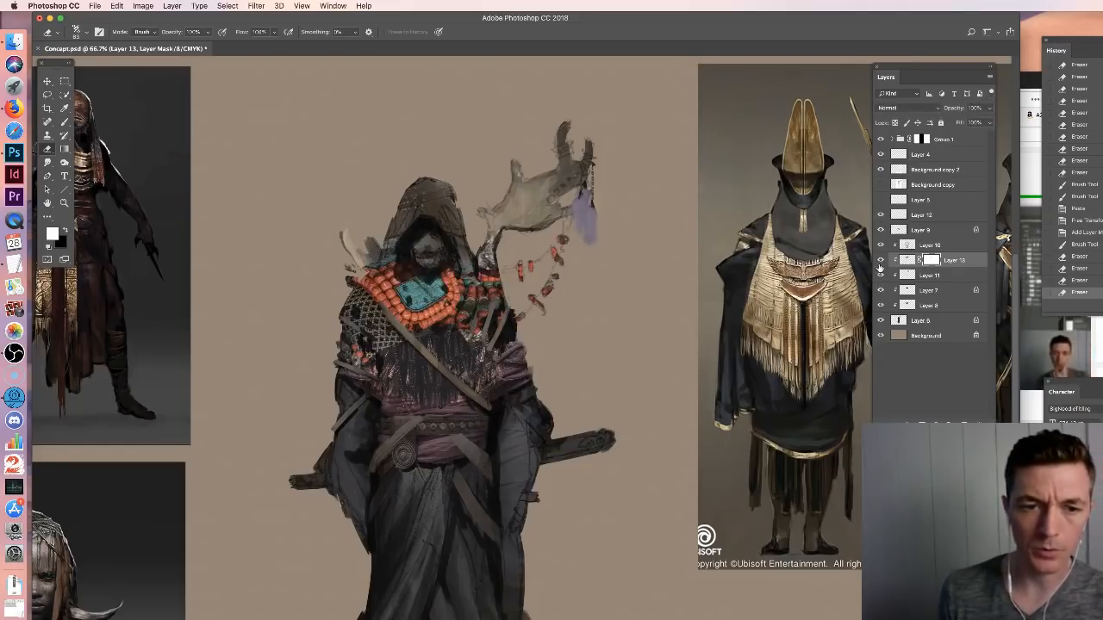
click(880, 263)
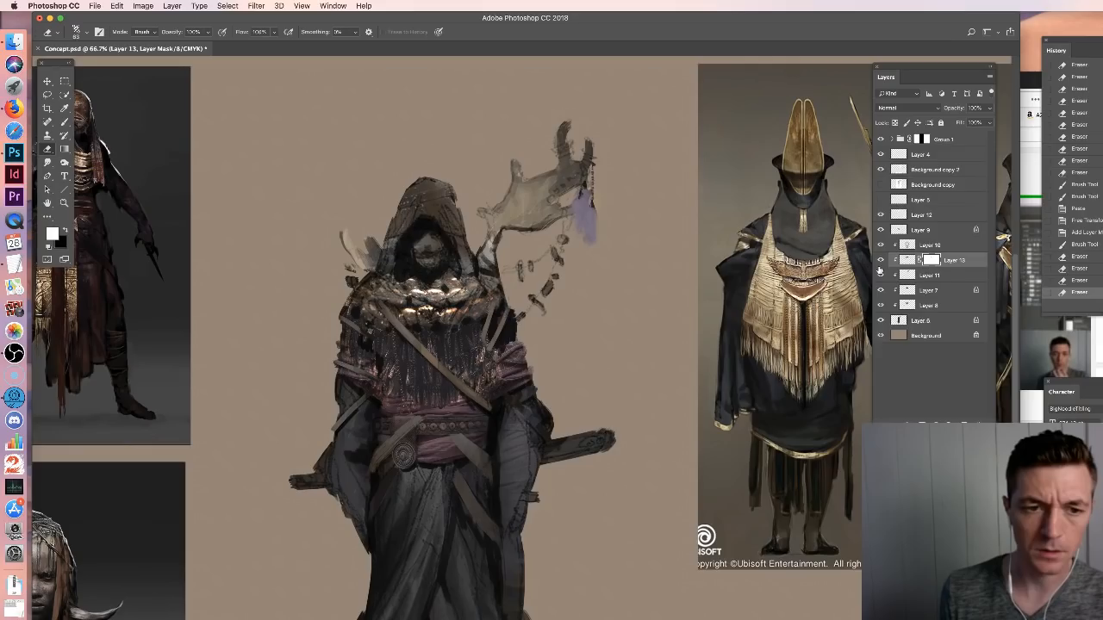
click(880, 262)
Reduce the eraser size and mask out the turquoise panel and inner beads, leaving an outer bead strand as a necklace
mouse_move(379, 283)
mouse_down()
mouse_move(353, 267)
mouse_move(412, 262)
mouse_move(416, 283)
mouse_move(434, 280)
mouse_move(441, 262)
mouse_up()
right_click(442, 278)
drag(514, 309, 510, 309)
click(403, 291)
mouse_move(410, 297)
mouse_down()
mouse_move(441, 303)
mouse_move(424, 315)
mouse_move(401, 310)
mouse_move(418, 317)
mouse_up()
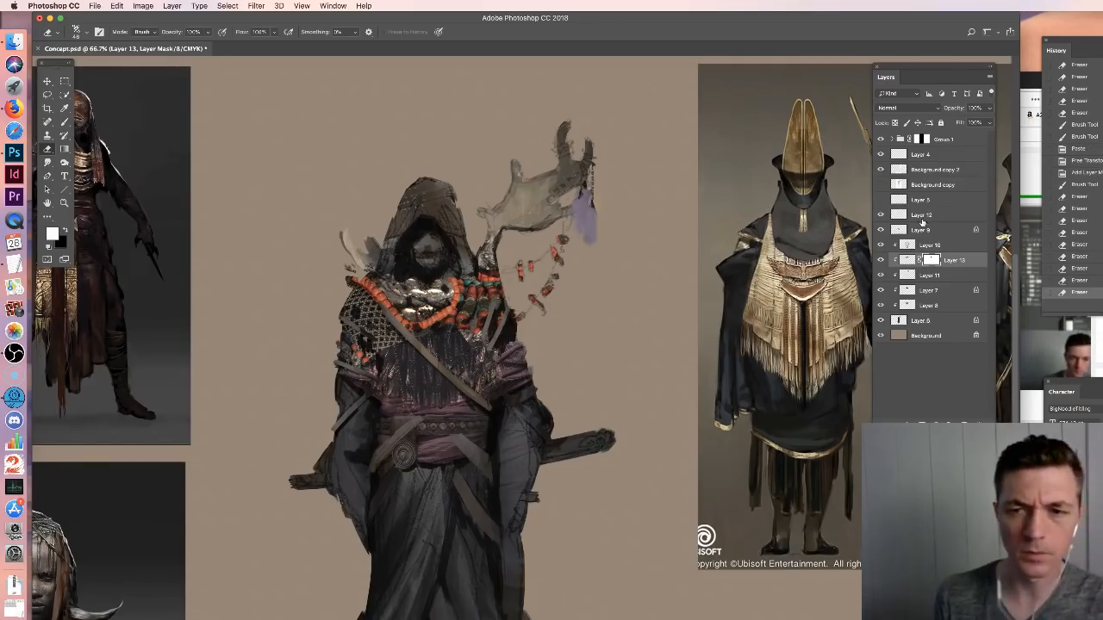
click(880, 260)
click(879, 260)
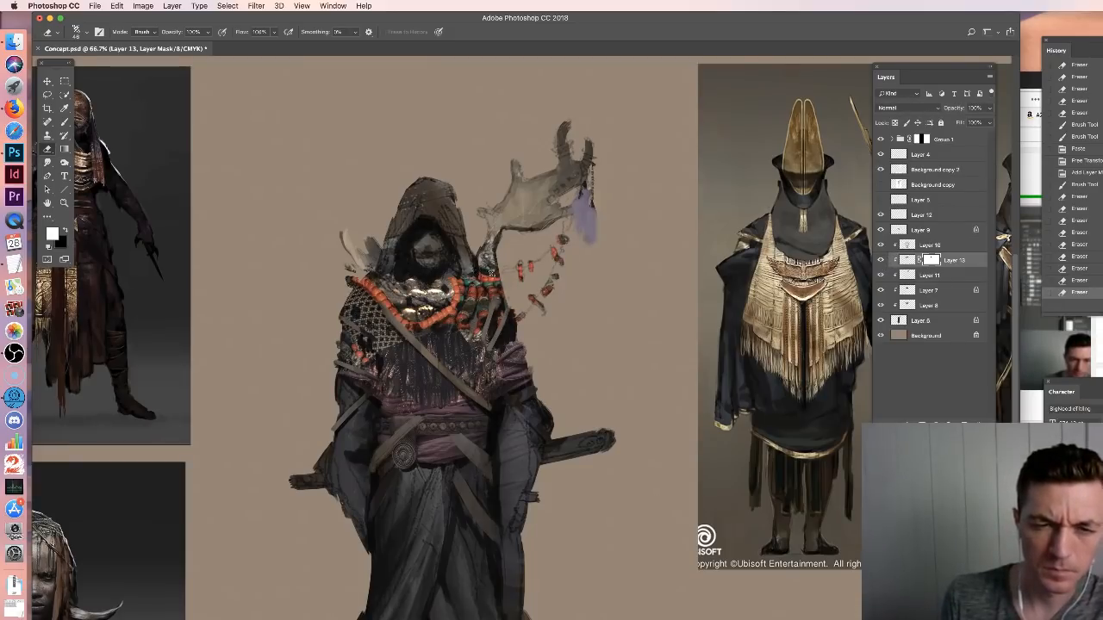
Refine the beadwork mask with small eraser strokes at the antler base, beside the necklace and on the shoulder, undoing an unwanted stroke
drag(492, 245, 492, 266)
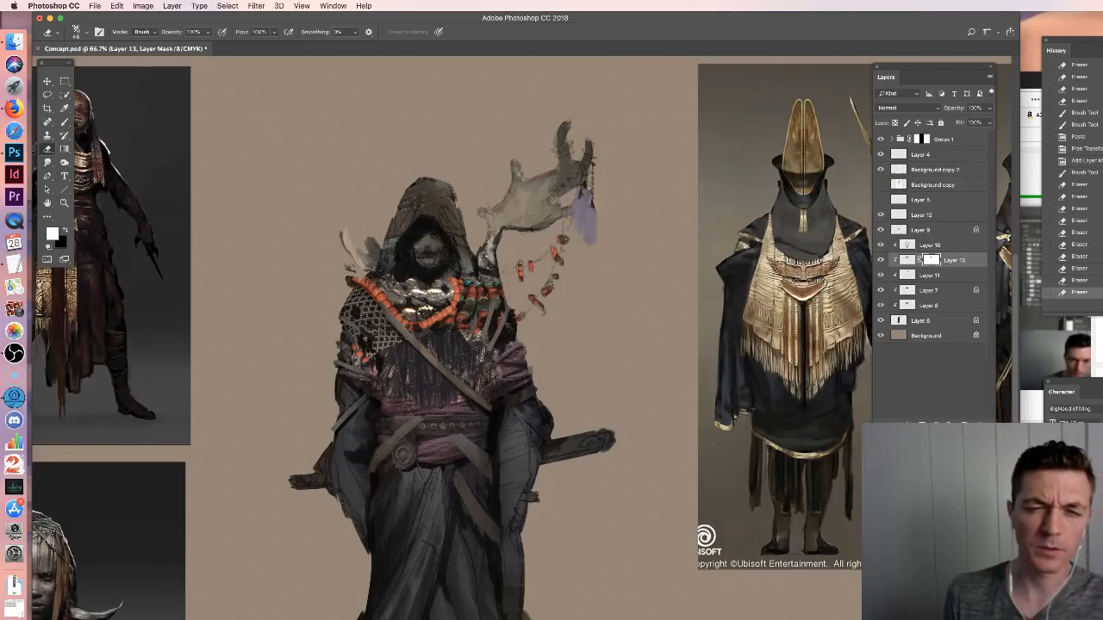
drag(453, 322, 445, 326)
click(437, 331)
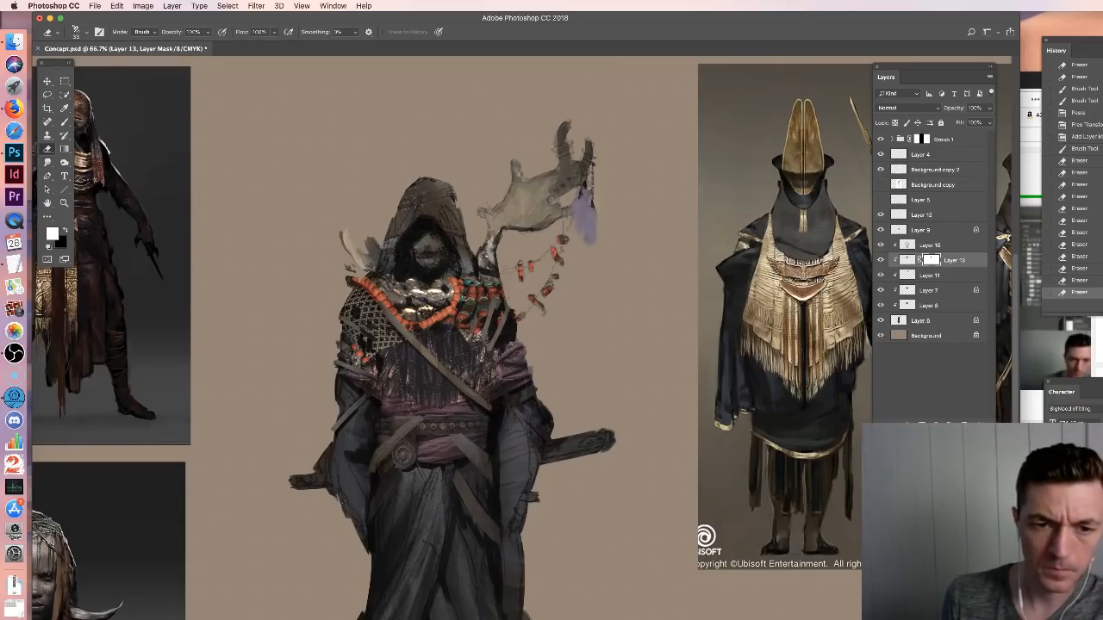
drag(466, 280, 468, 294)
drag(466, 281, 469, 294)
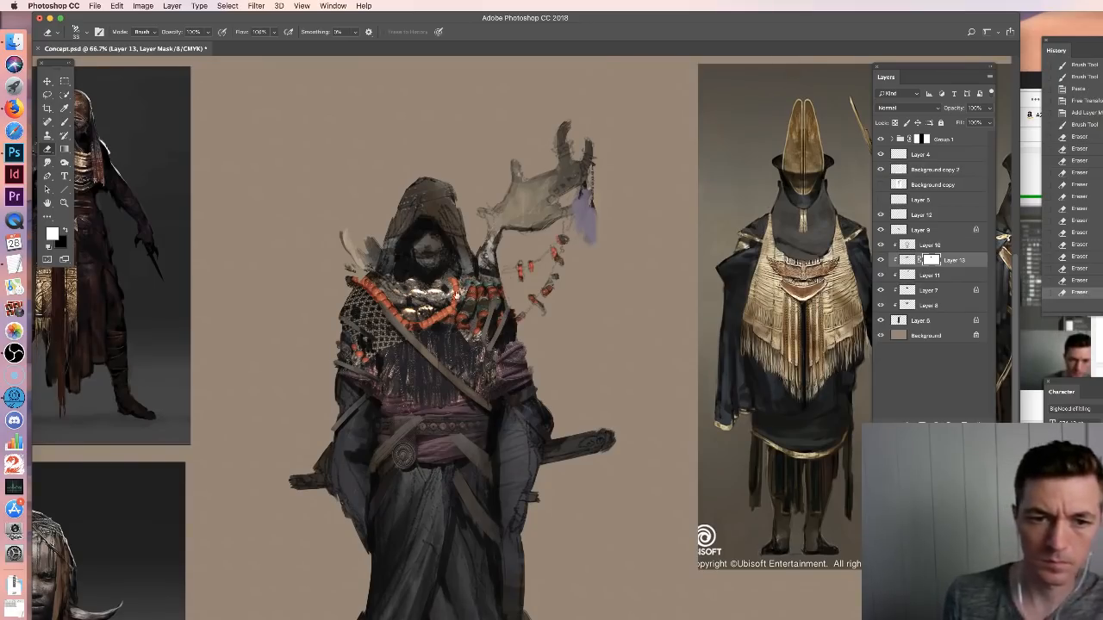
key(super+z)
click(509, 302)
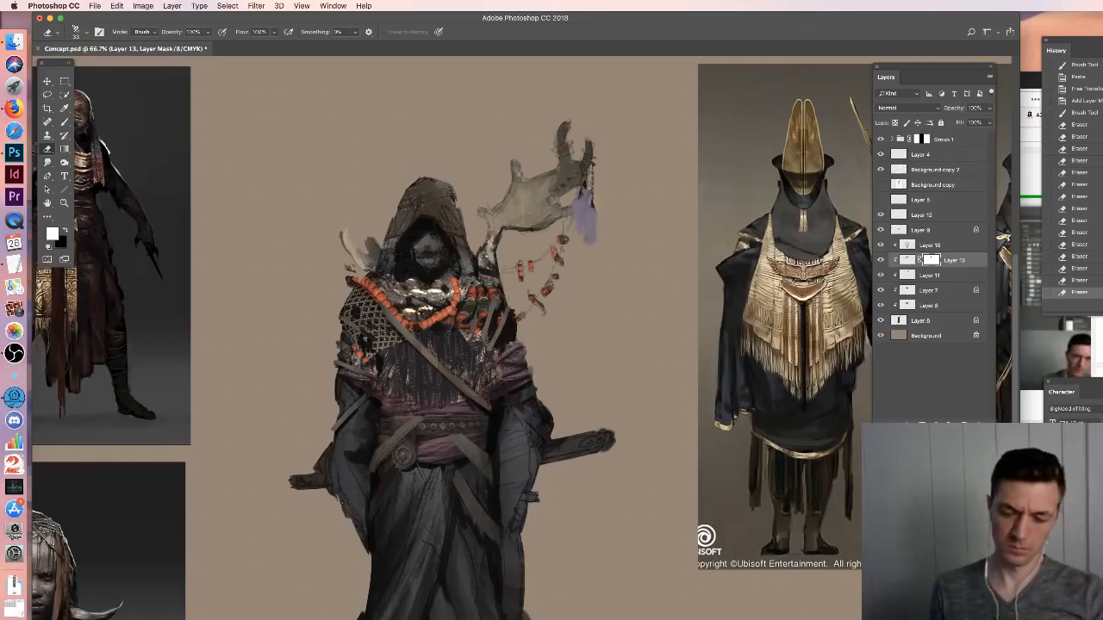
key(super+minus)
key(super+plus)
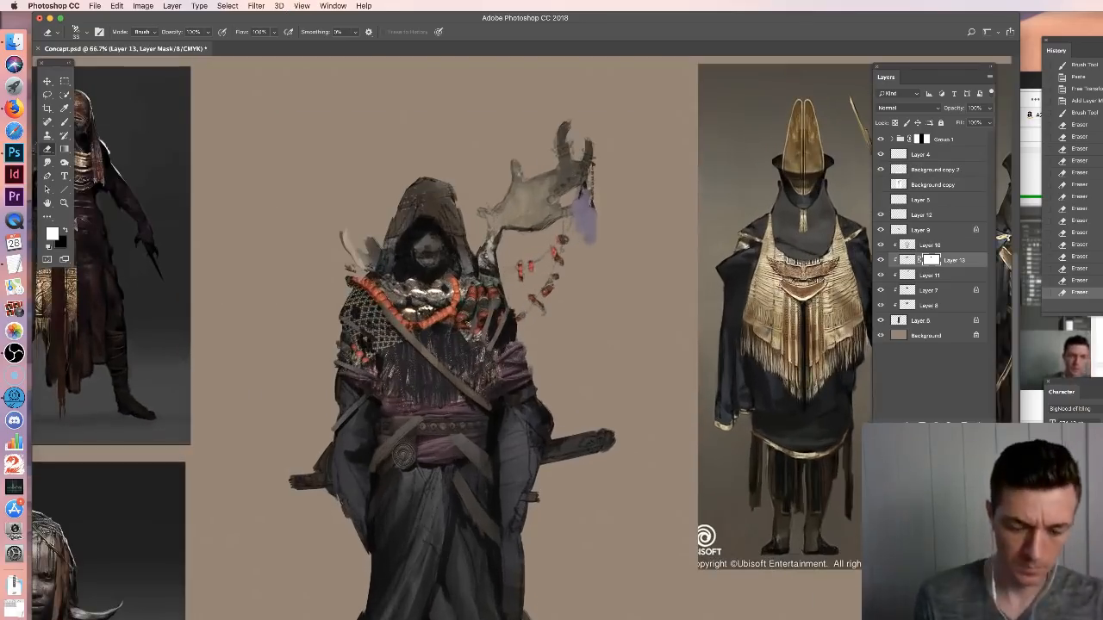
Shift the beadwork layer's colour with Hue/Saturation, setting hue to -23 and saturation to -31
key(v)
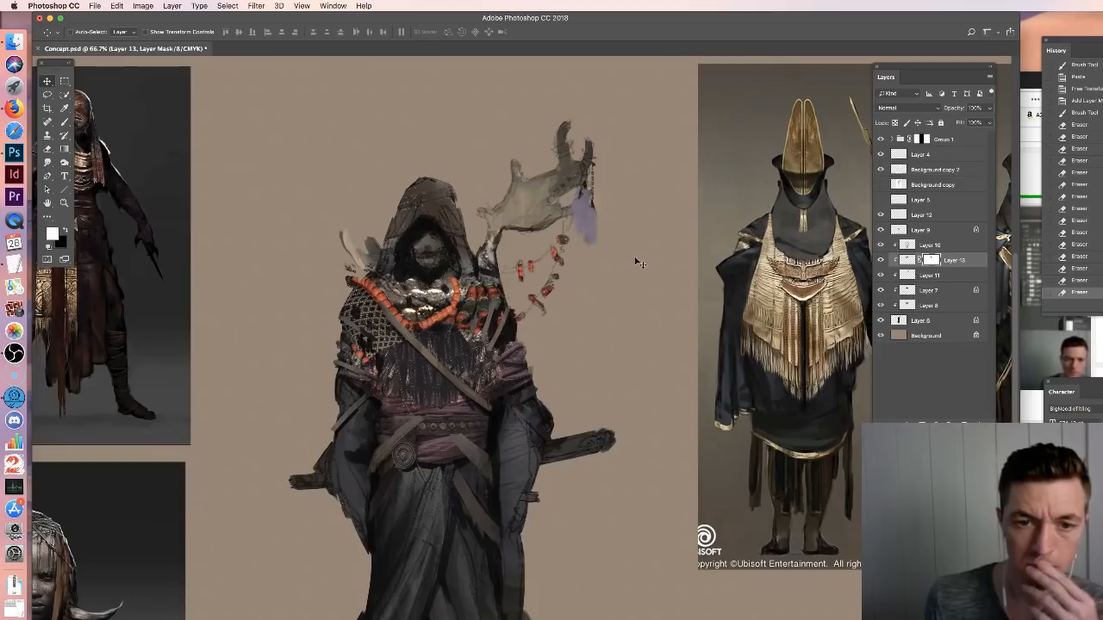
key(super)
click(907, 261)
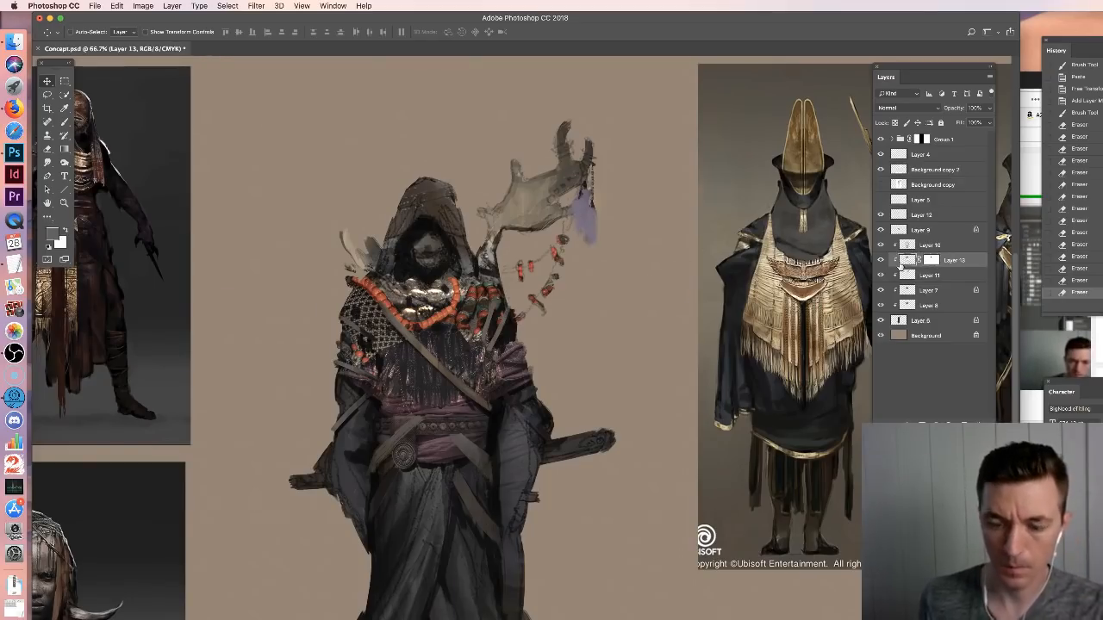
key(super+u)
click(808, 312)
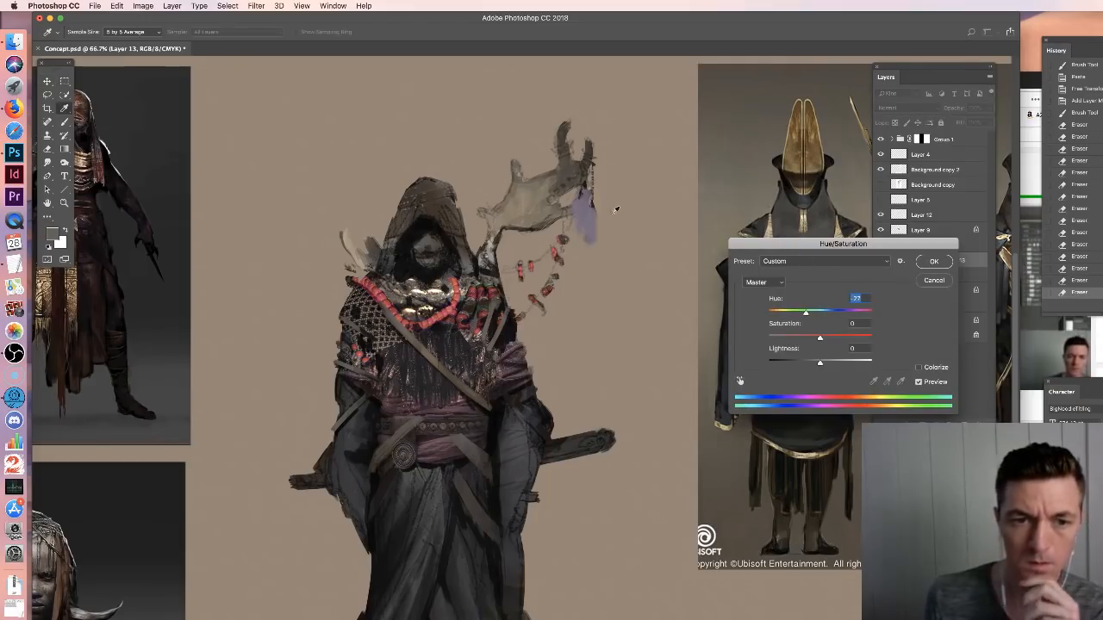
click(803, 314)
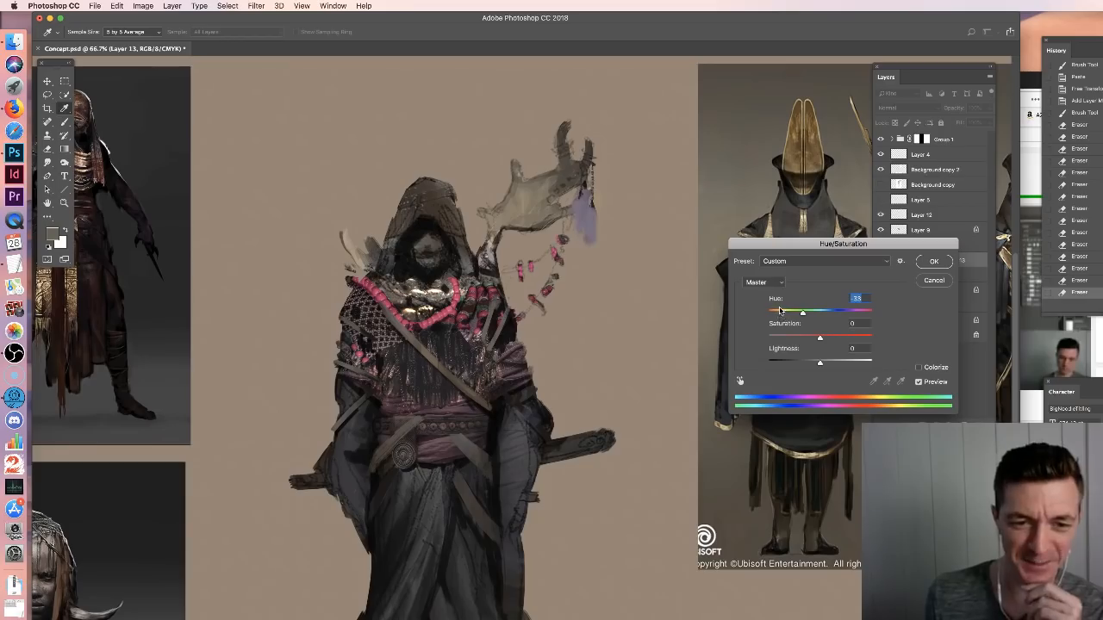
drag(802, 337, 797, 337)
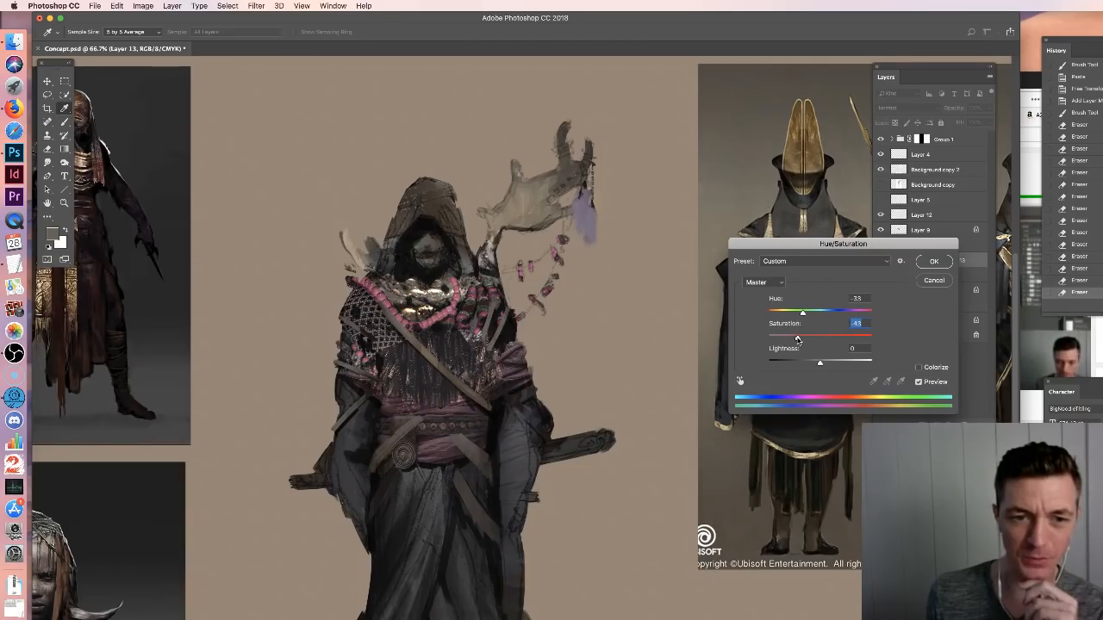
drag(798, 338, 808, 315)
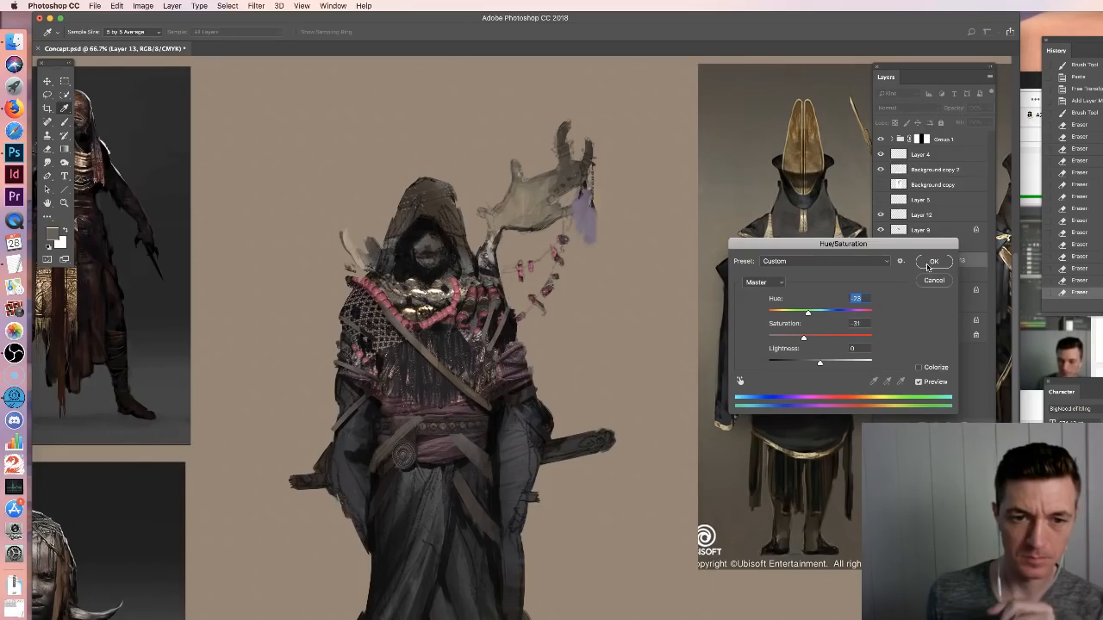
click(930, 263)
Adjust the beadwork's Levels with midtones at 1.20 and a lower output white, and darken it with Hue/Saturation
key(ctrl+l)
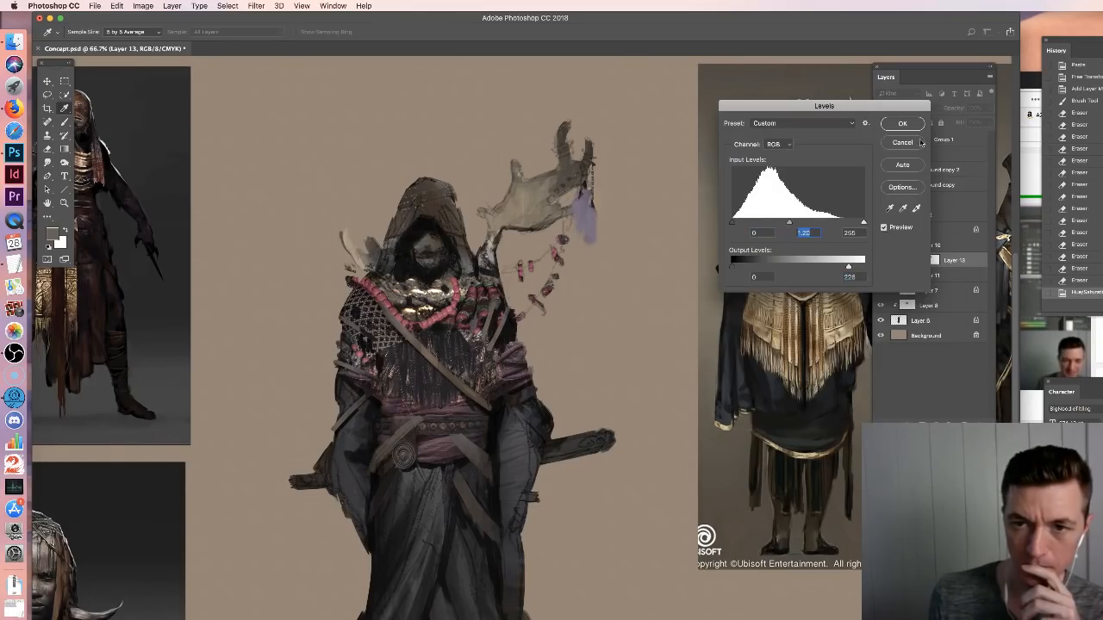
click(897, 129)
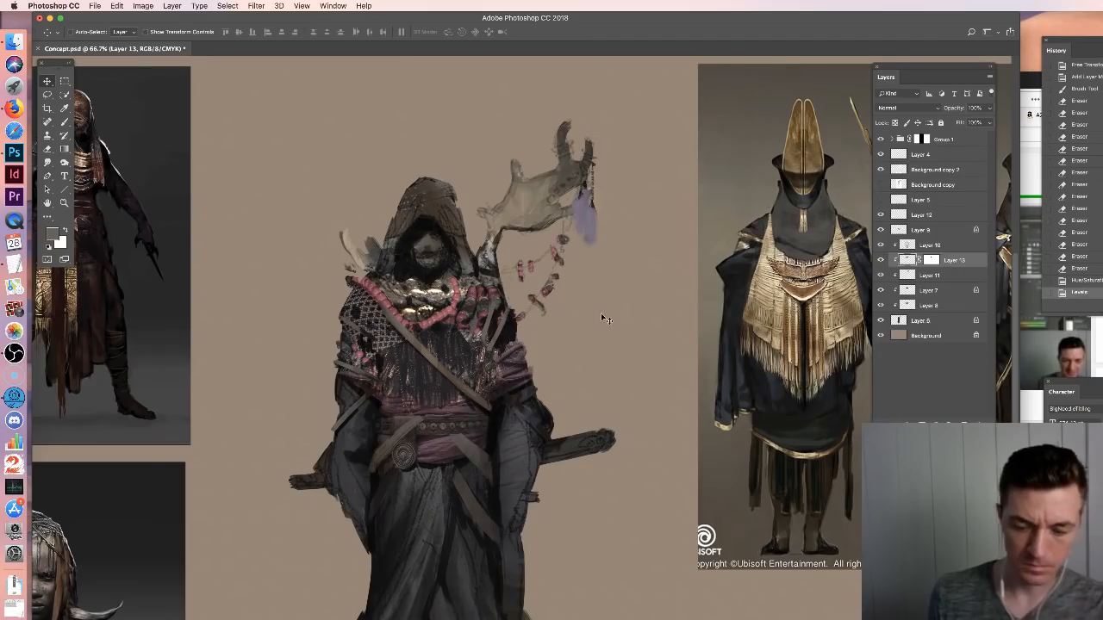
key(super)
key(ctrl+u)
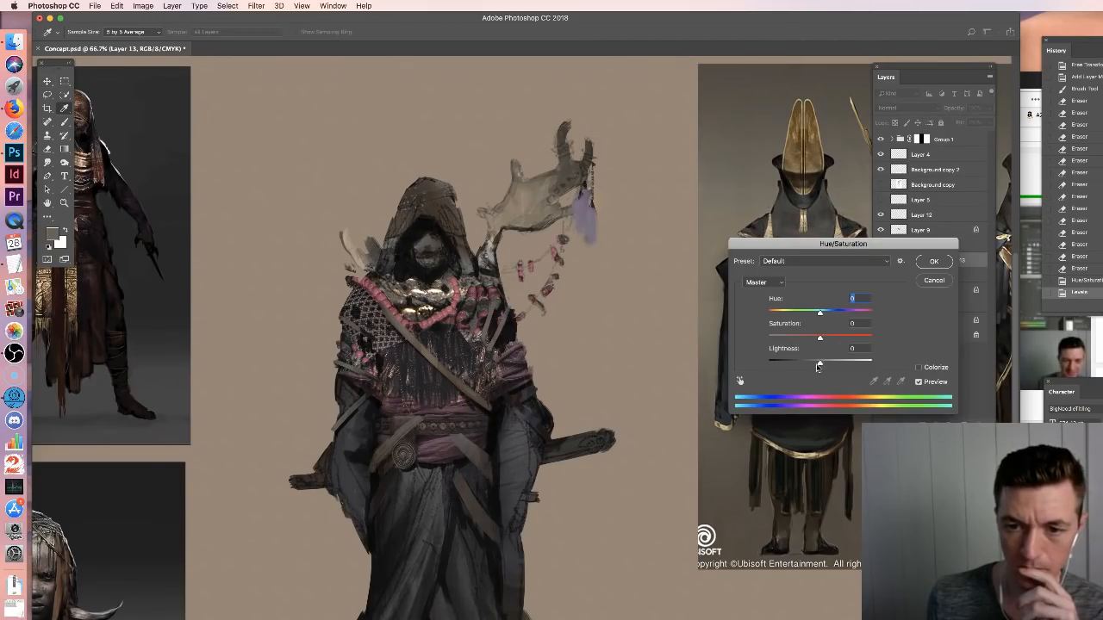
key(Return)
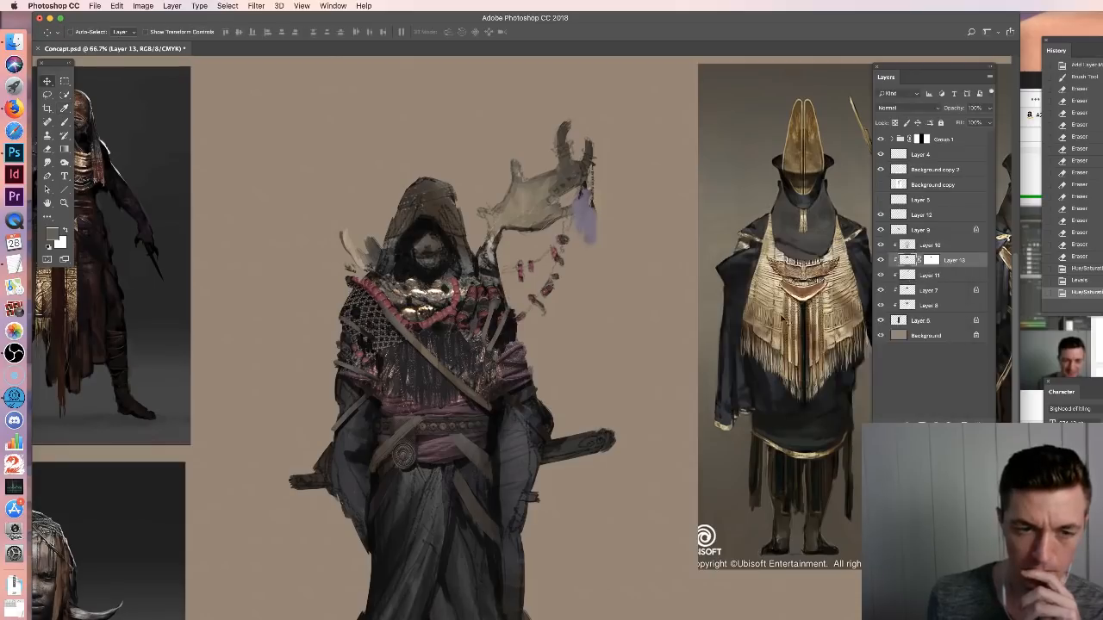
Check the whole figure from a distance and compare it with the beadwork layer hidden and shown
key(super+minus)
key(super+minus)
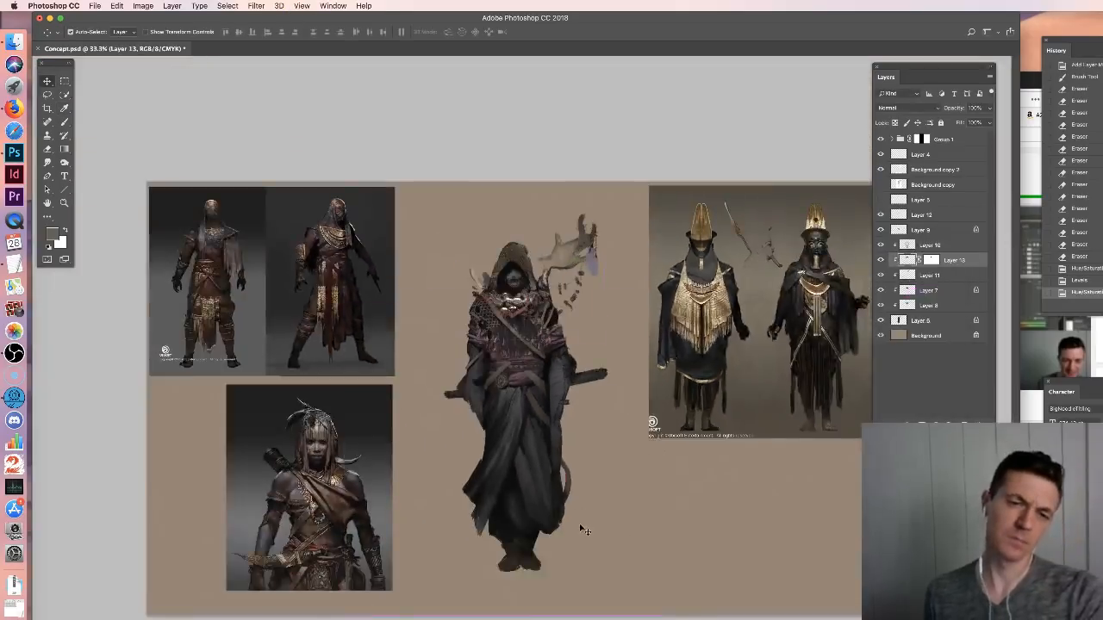
key(super+plus)
key(super+plus)
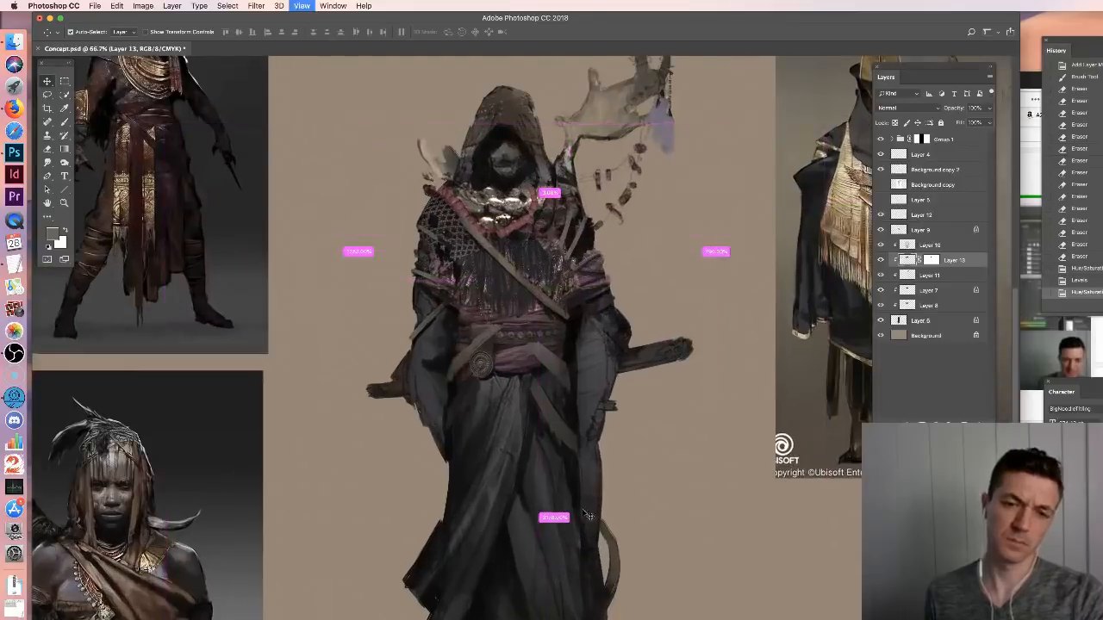
scroll(542, 266, up, 3)
click(880, 261)
click(879, 261)
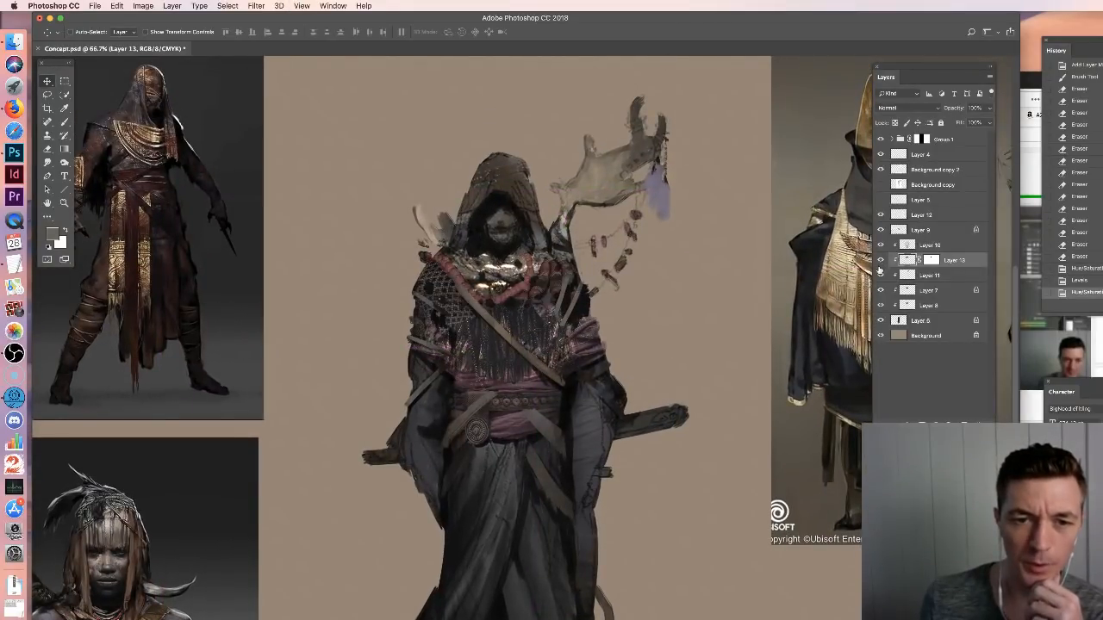
Compare the figure with the beadwork on Layer 13 and the raised-hand shading on Layer 11 hidden and shown
click(878, 263)
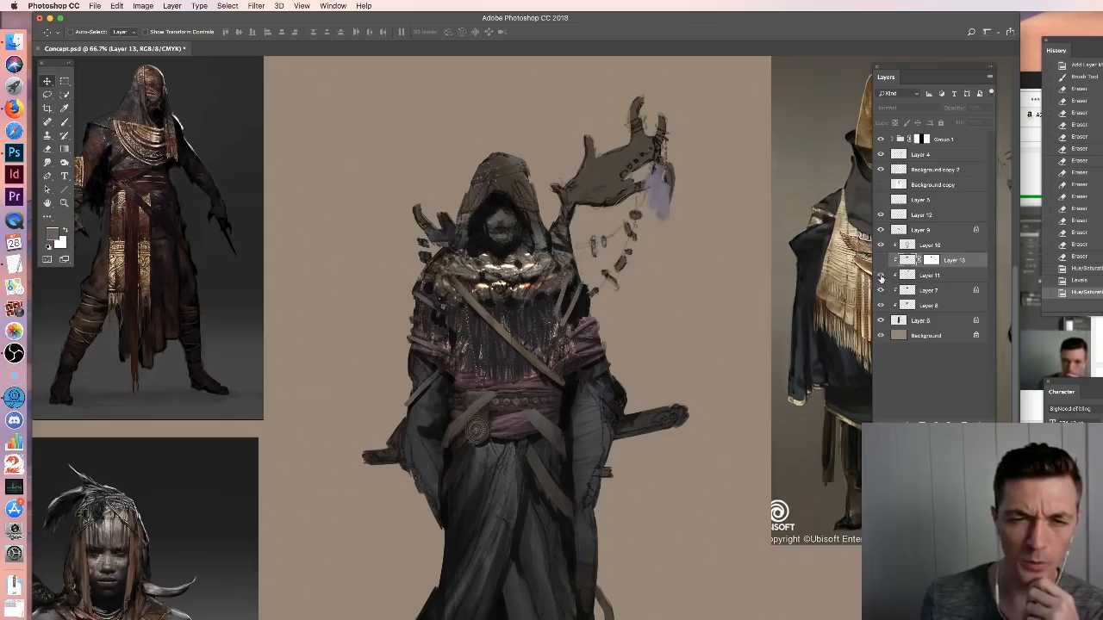
click(880, 277)
click(880, 262)
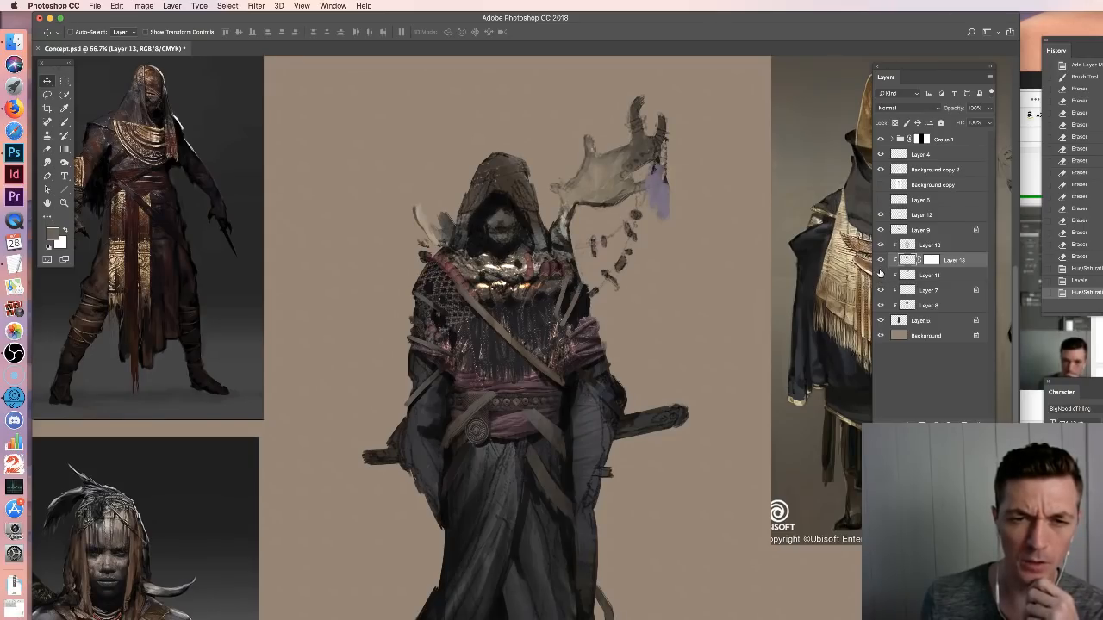
click(880, 275)
click(881, 291)
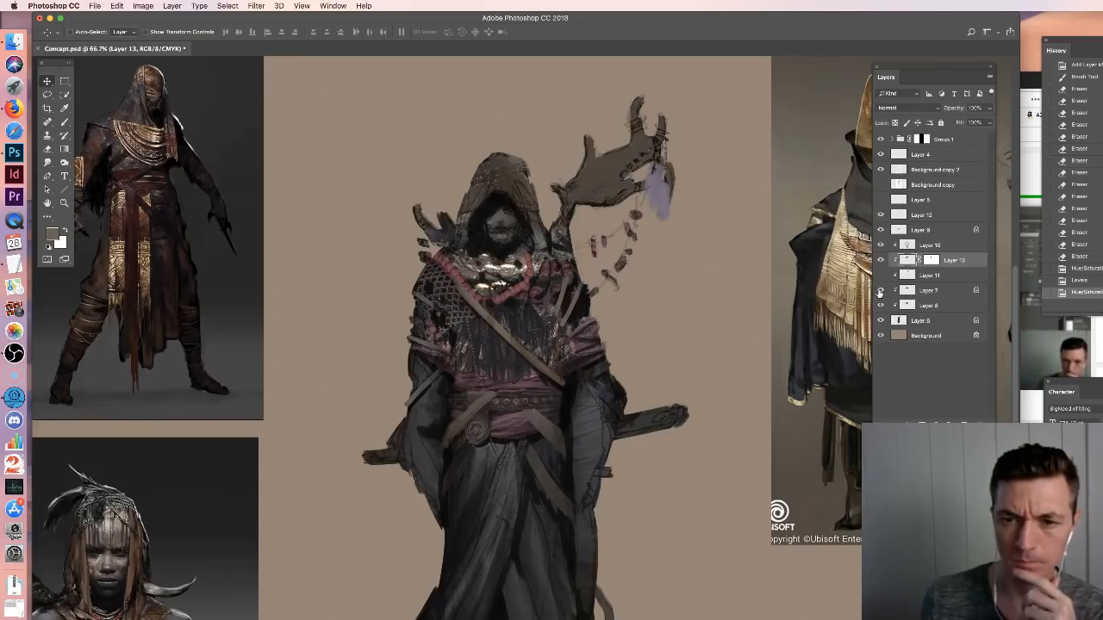
click(881, 275)
Try inverting the colours of Layer 11, check the whole figure, and undo the inversion
click(908, 275)
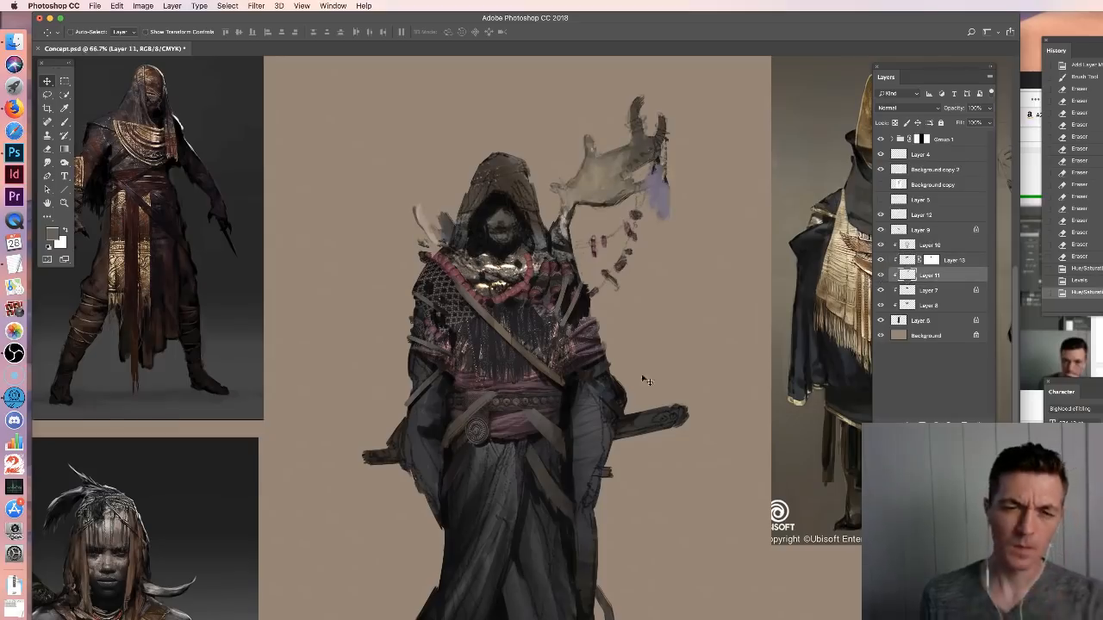
drag(639, 323, 615, 412)
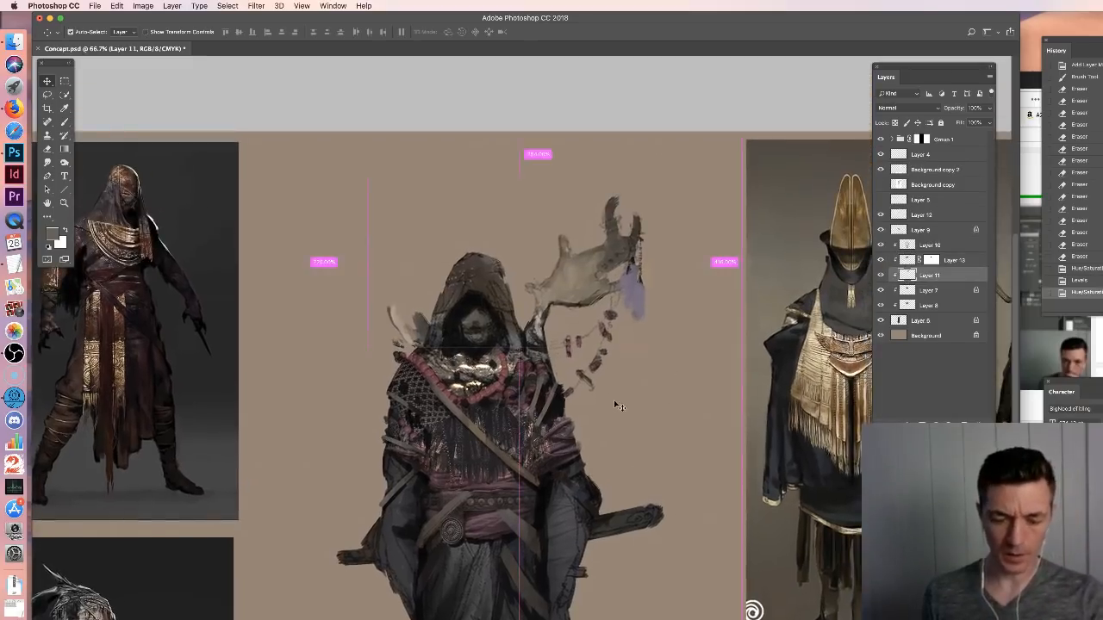
key(super+i)
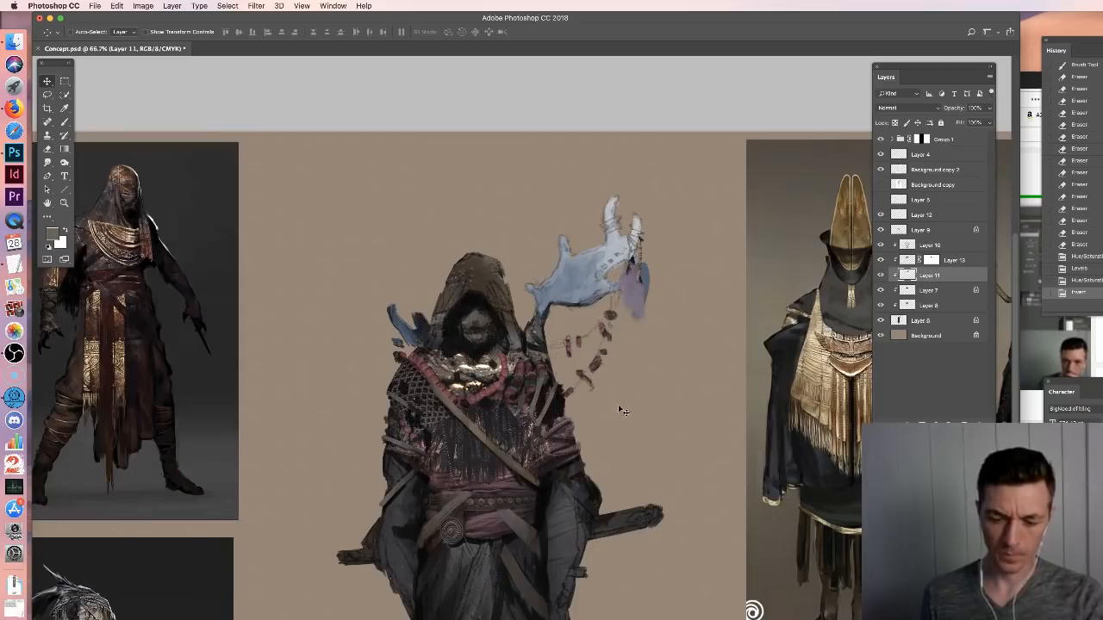
key(super+minus)
key(super+minus)
key(super+plus)
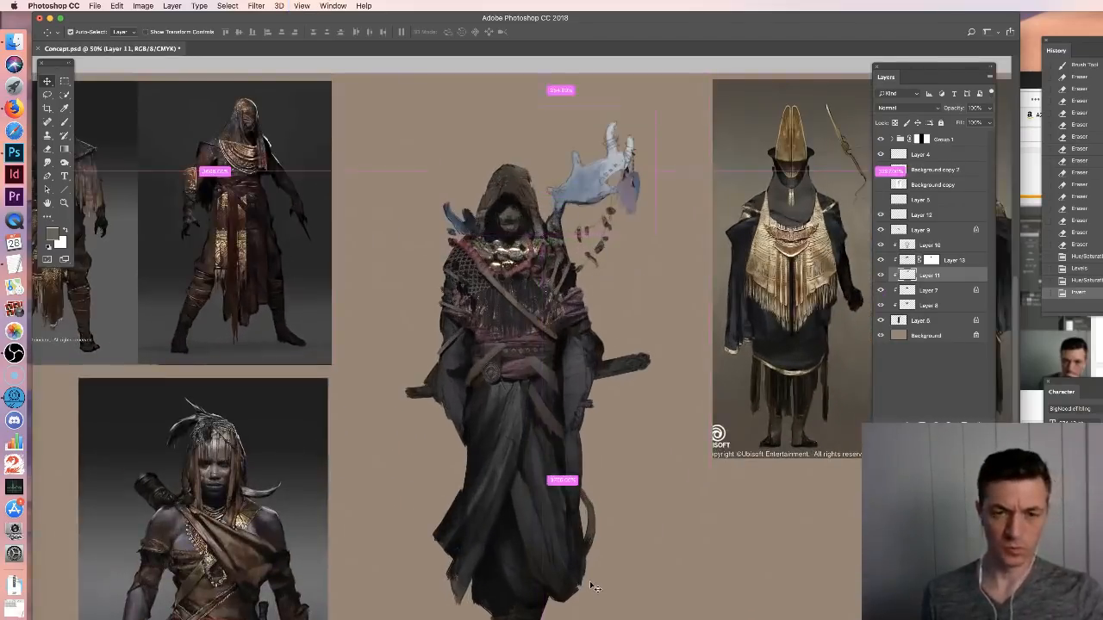
key(super+z)
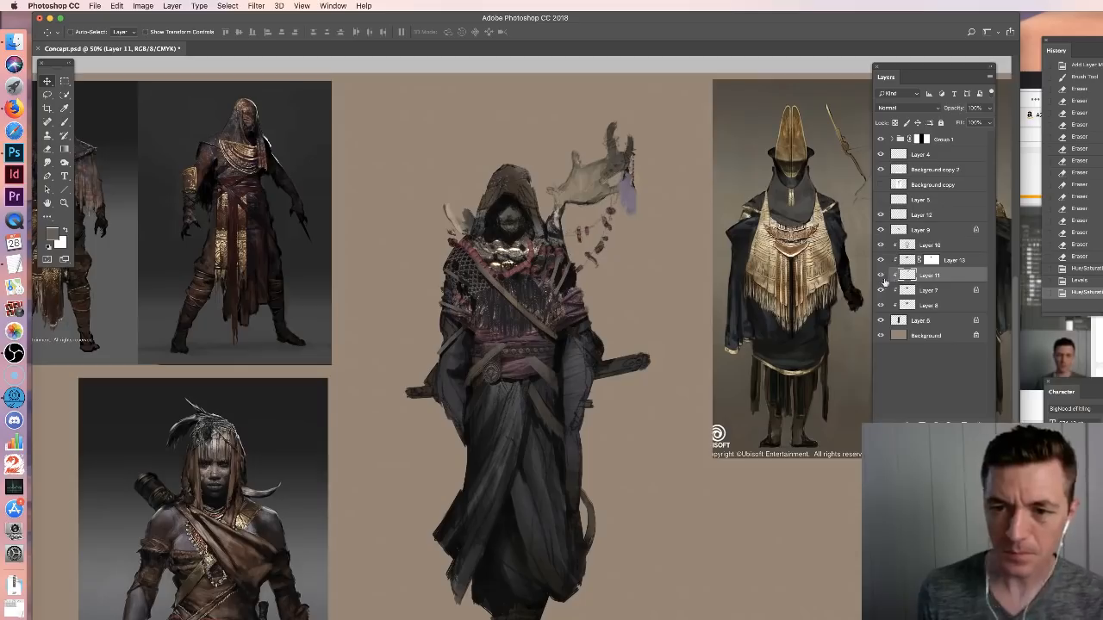
Check what Layer 11 and Layer 7 each contribute to the figure by hiding and showing them
click(880, 275)
click(880, 274)
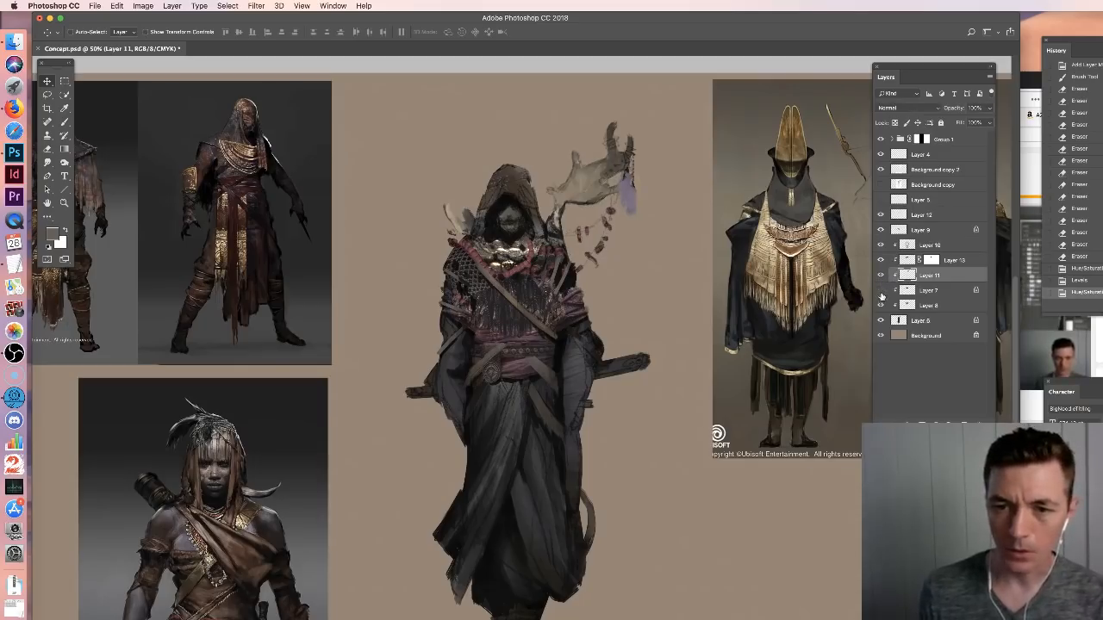
click(880, 291)
click(880, 291)
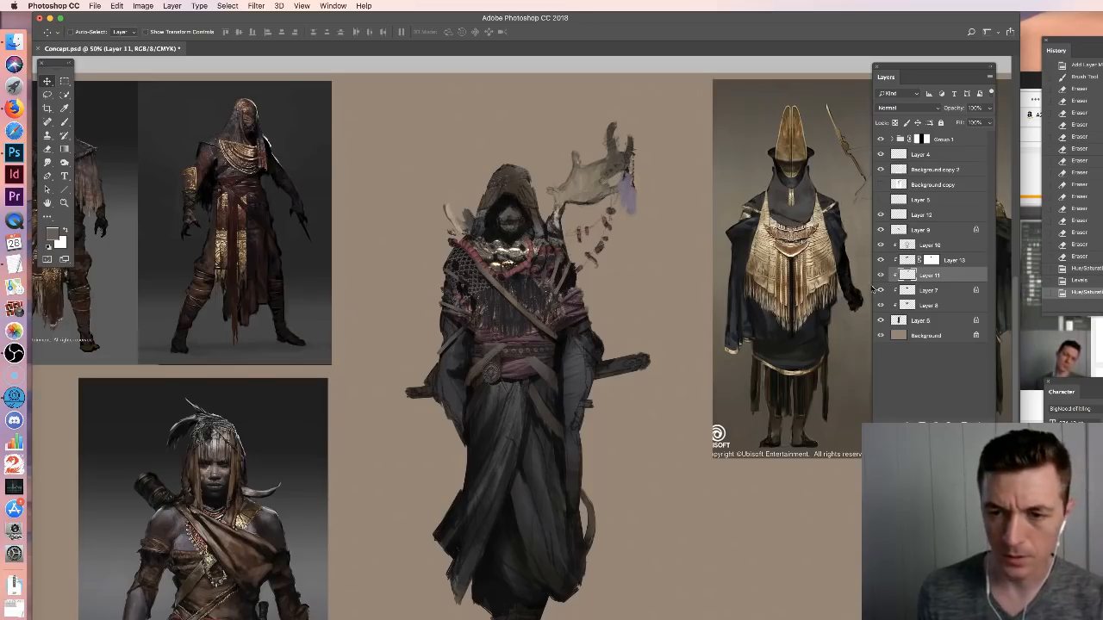
click(880, 275)
click(879, 276)
click(880, 290)
click(880, 292)
Brighten the chest fringe on Layer 7 with the Dodge tool, its range set to Highlights
click(925, 294)
key(o)
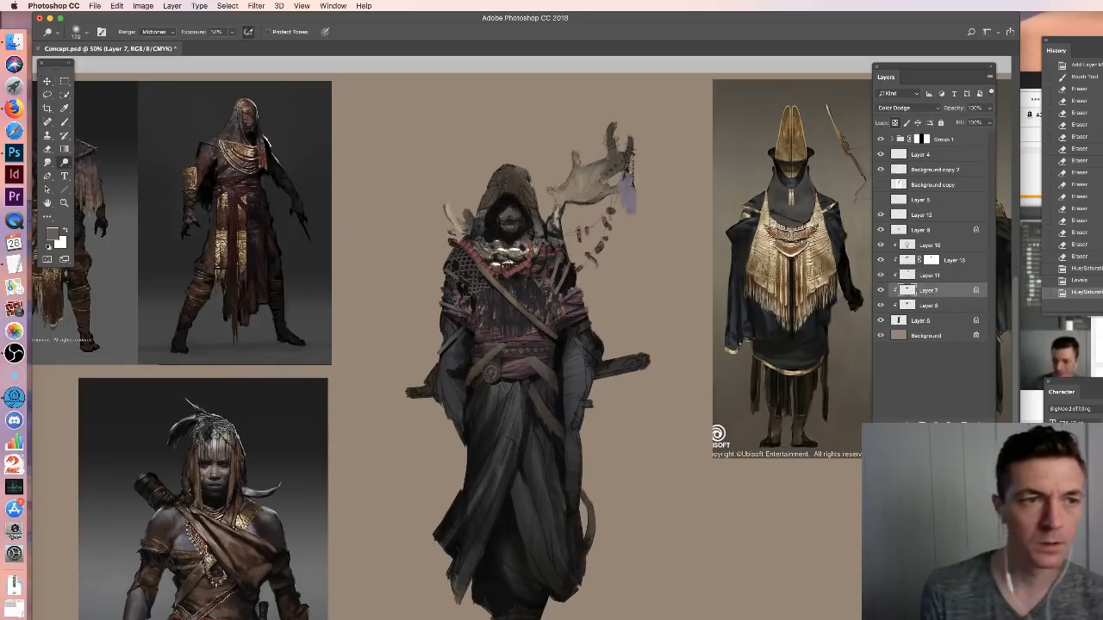
click(154, 32)
click(155, 42)
drag(523, 281, 507, 311)
mouse_move(497, 305)
mouse_down()
mouse_move(496, 315)
mouse_move(495, 306)
mouse_up()
drag(495, 300, 496, 312)
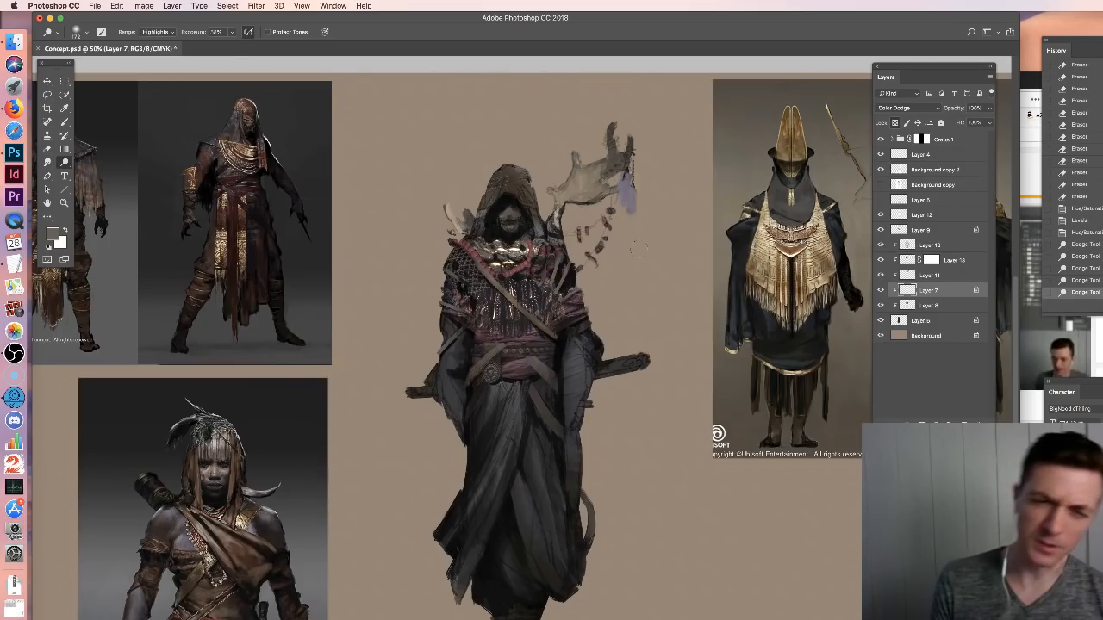
Undo the last four dodge strokes and re-dodge the chest fringe and the necklace with a few lighter strokes
key(super+alt+z)
key(super+alt+z)
key(super+alt+z)
key(super+alt+z)
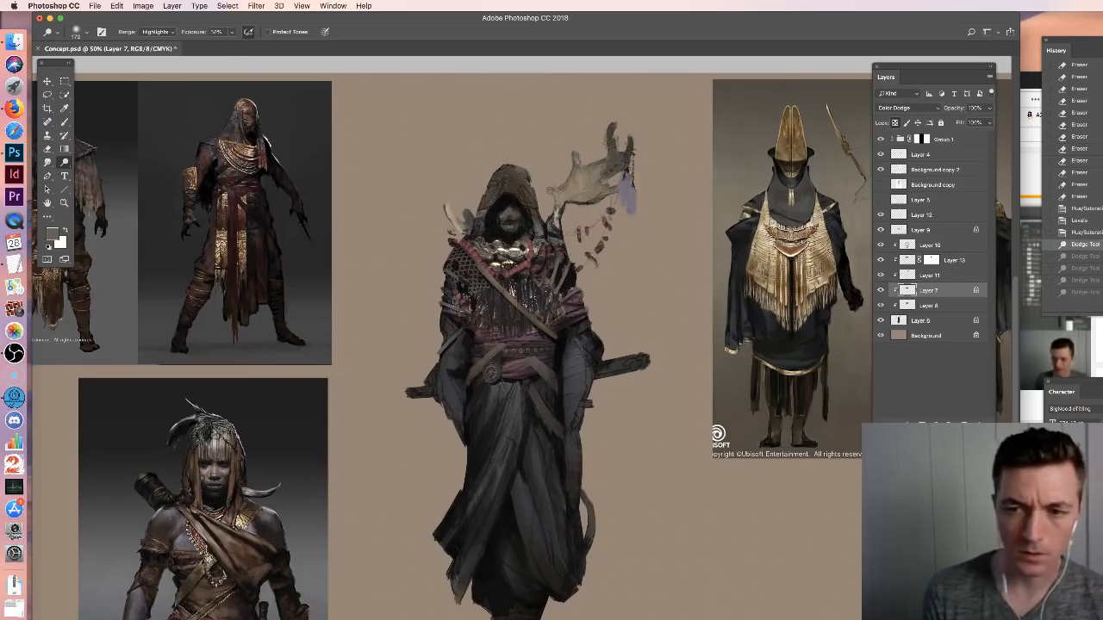
mouse_move(505, 299)
mouse_down()
mouse_move(524, 323)
mouse_move(497, 309)
mouse_up()
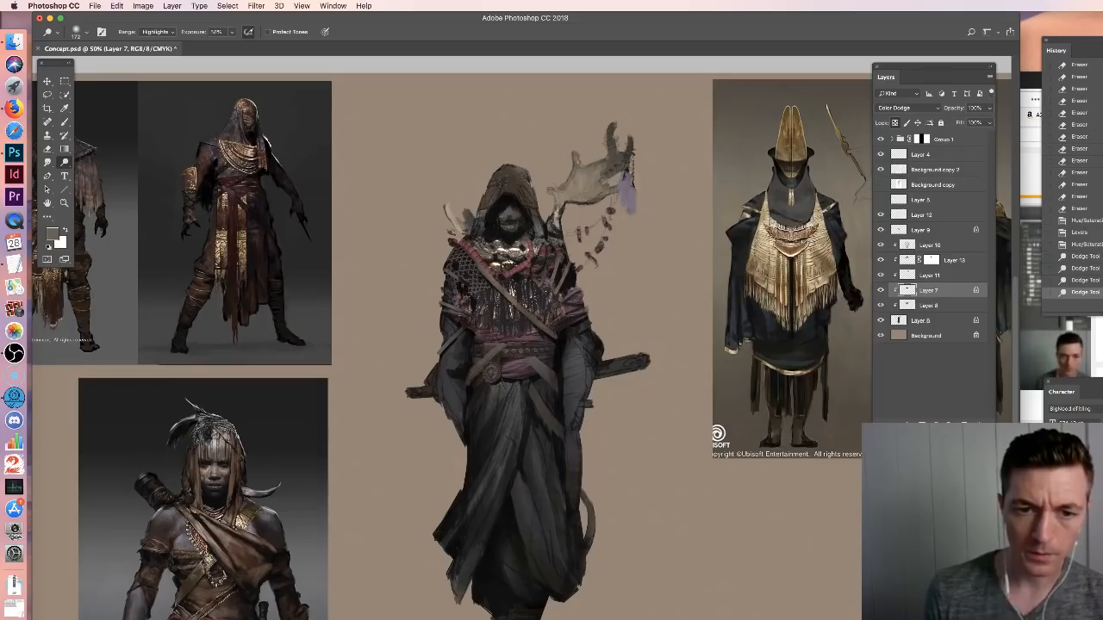
drag(507, 250, 520, 253)
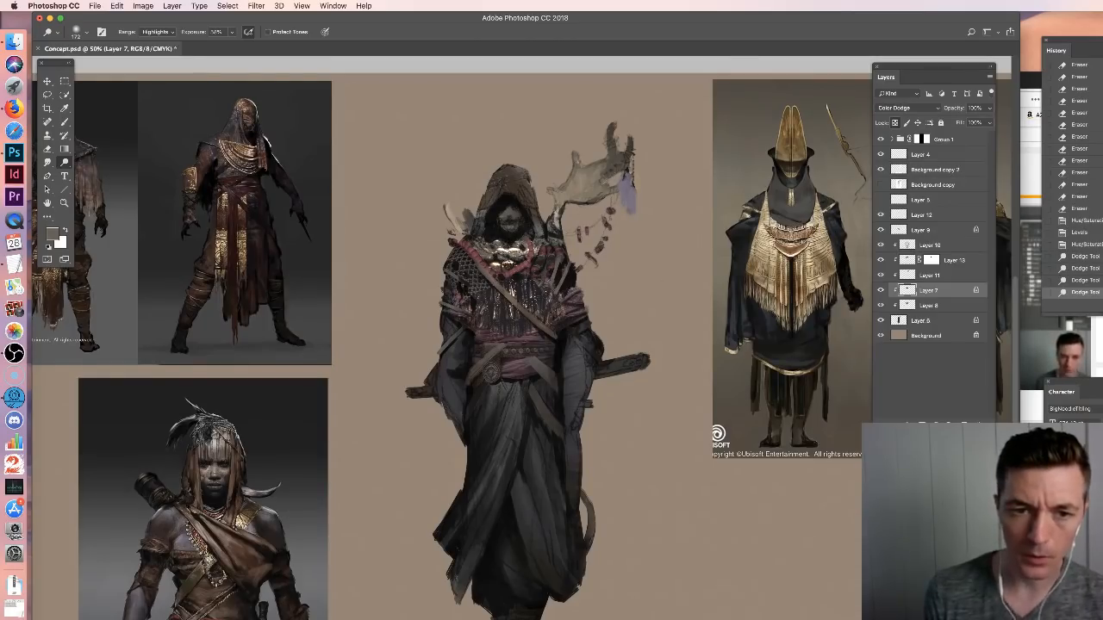
Select Layer 11 and compare the figure with Layers 11 and 13 hidden and shown
click(919, 276)
click(880, 277)
click(880, 276)
click(883, 259)
click(881, 262)
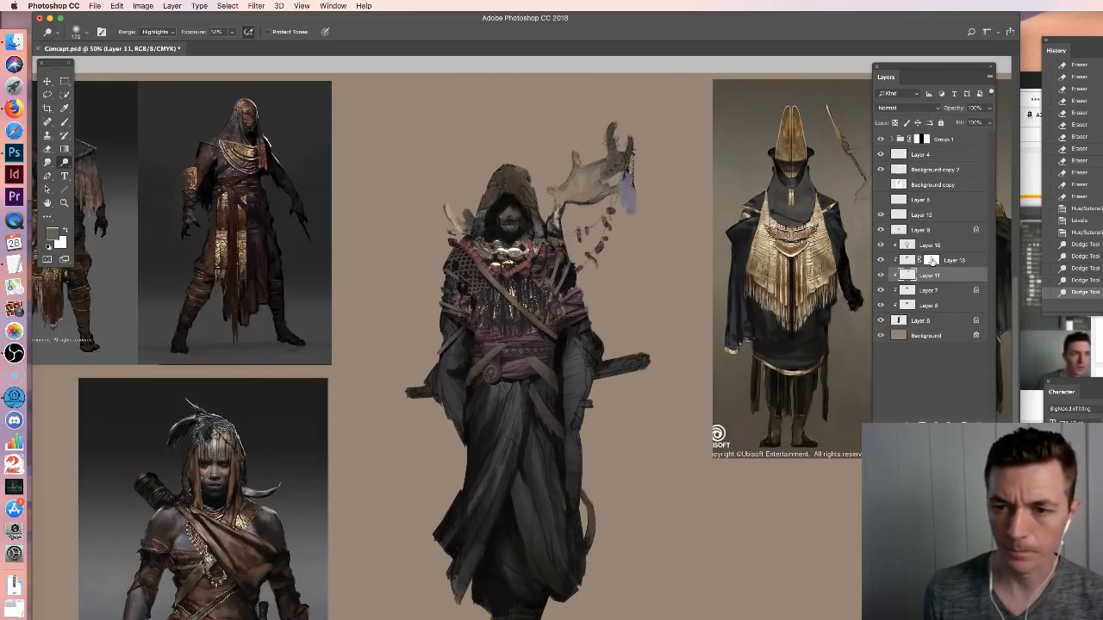
Paint black on Layer 13's mask beside the hood near the small antler, checking the result against the hidden layer
drag(931, 260, 934, 252)
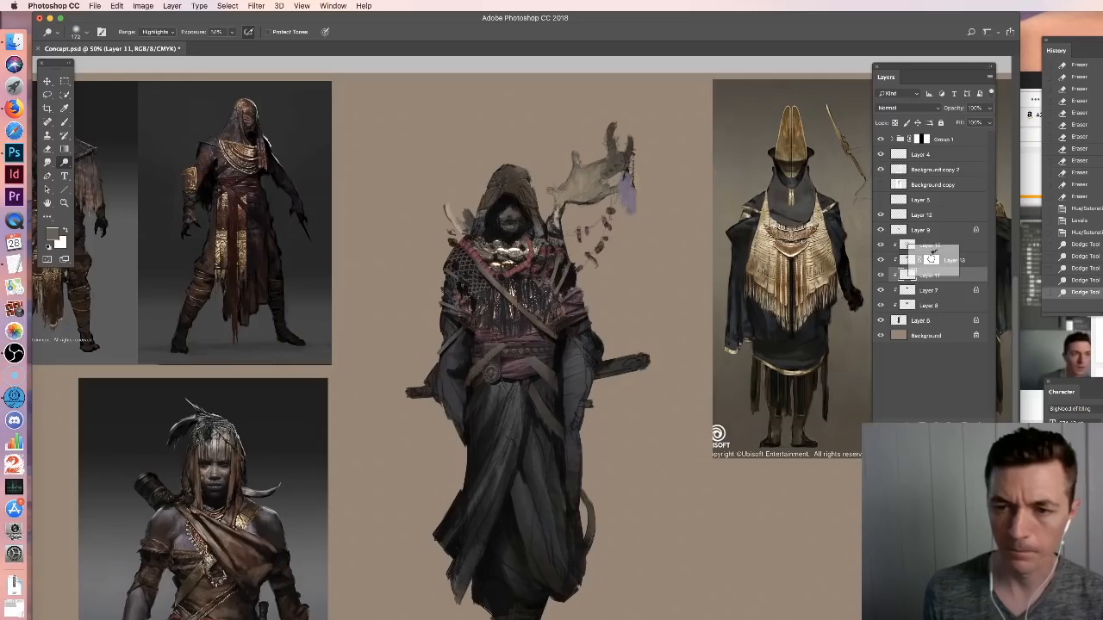
click(931, 258)
key(b)
drag(467, 226, 461, 233)
click(880, 260)
click(881, 260)
click(880, 260)
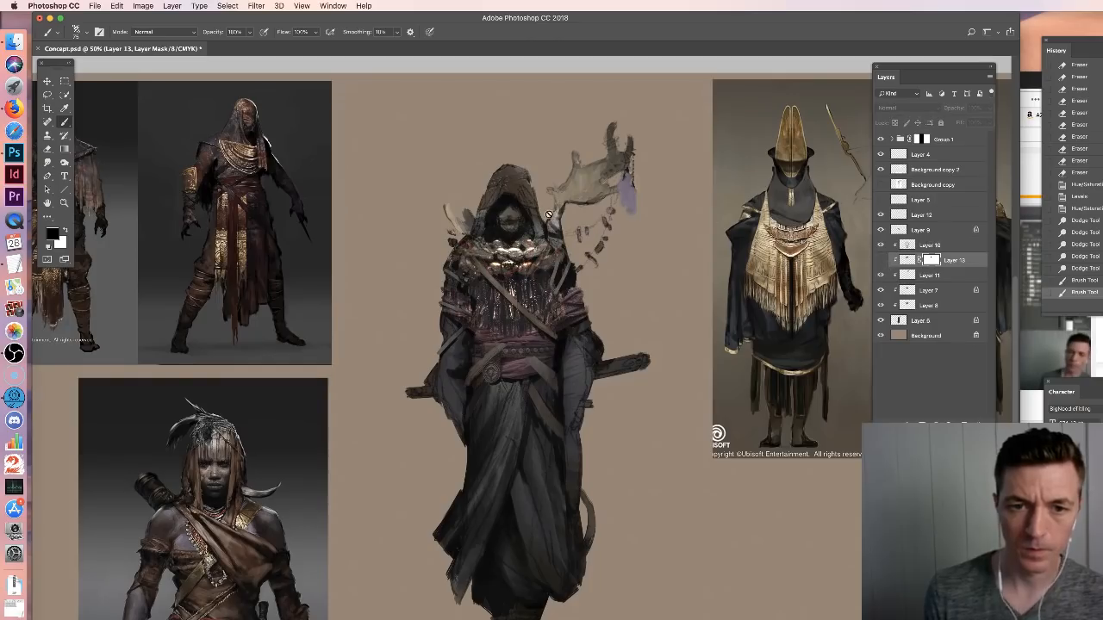
click(881, 260)
Mask out beadwork at the base of the raised arm and beside the necklace, comparing with Layer 13 hidden
drag(554, 234, 554, 215)
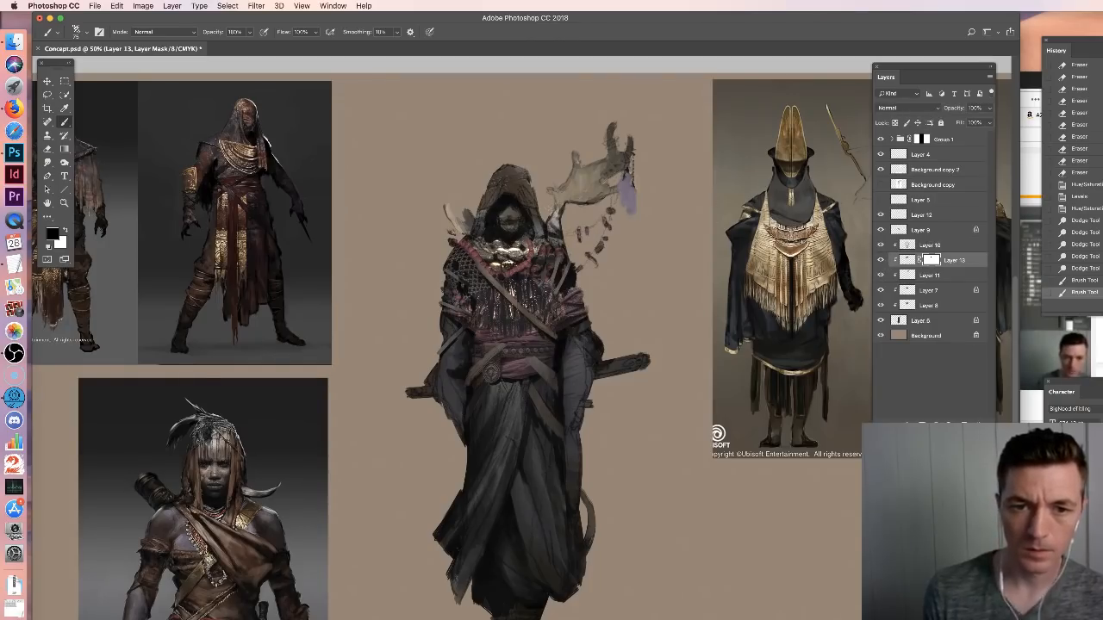
click(880, 261)
click(880, 261)
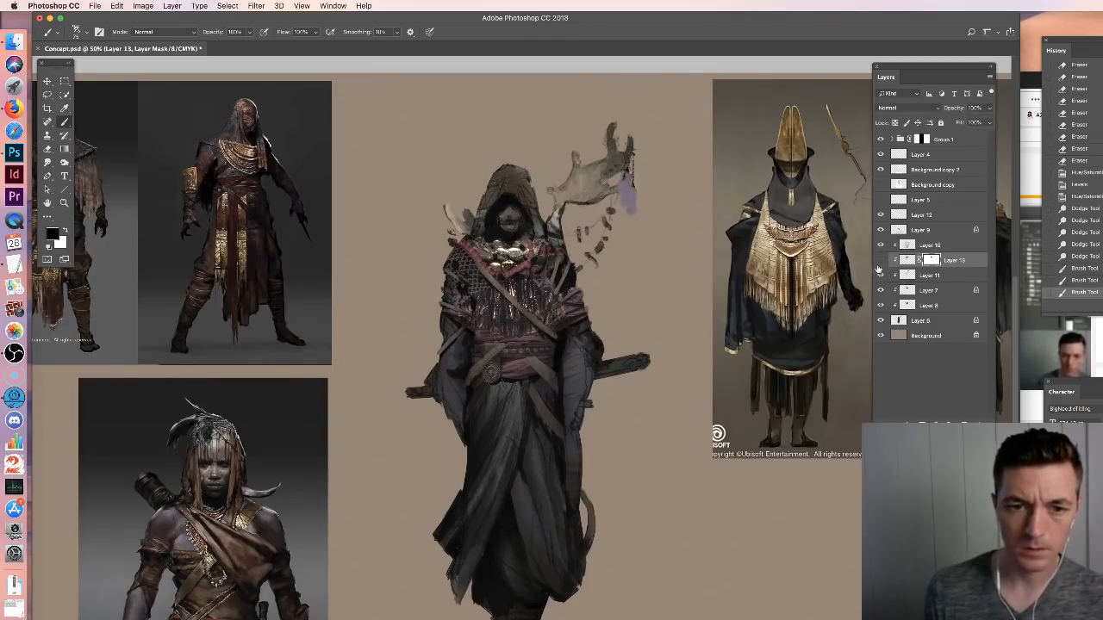
click(880, 261)
click(881, 260)
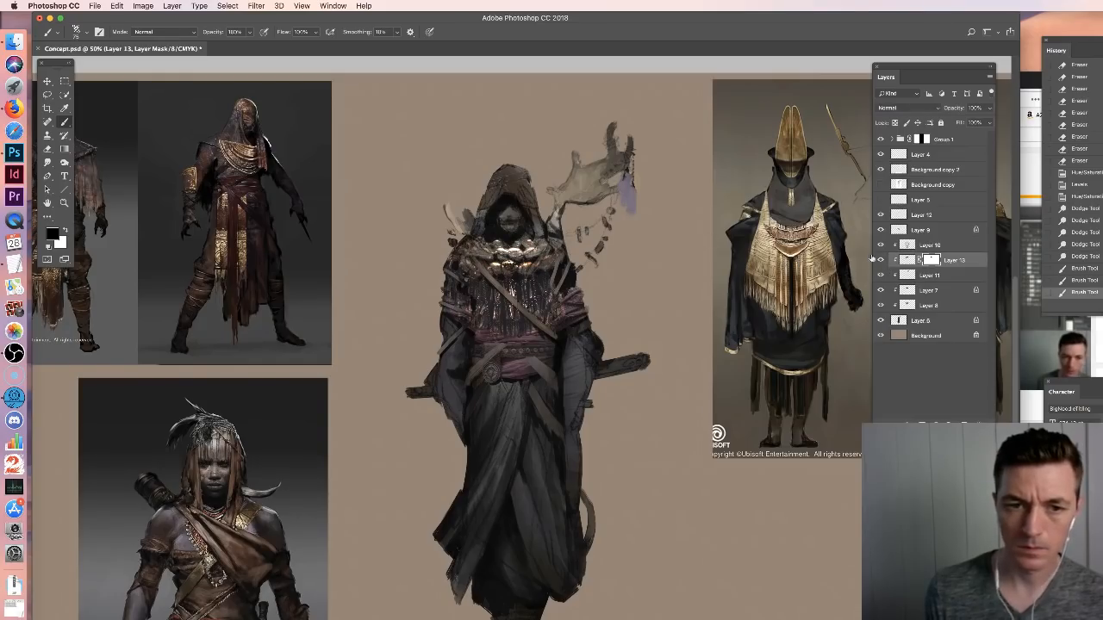
drag(537, 253, 535, 265)
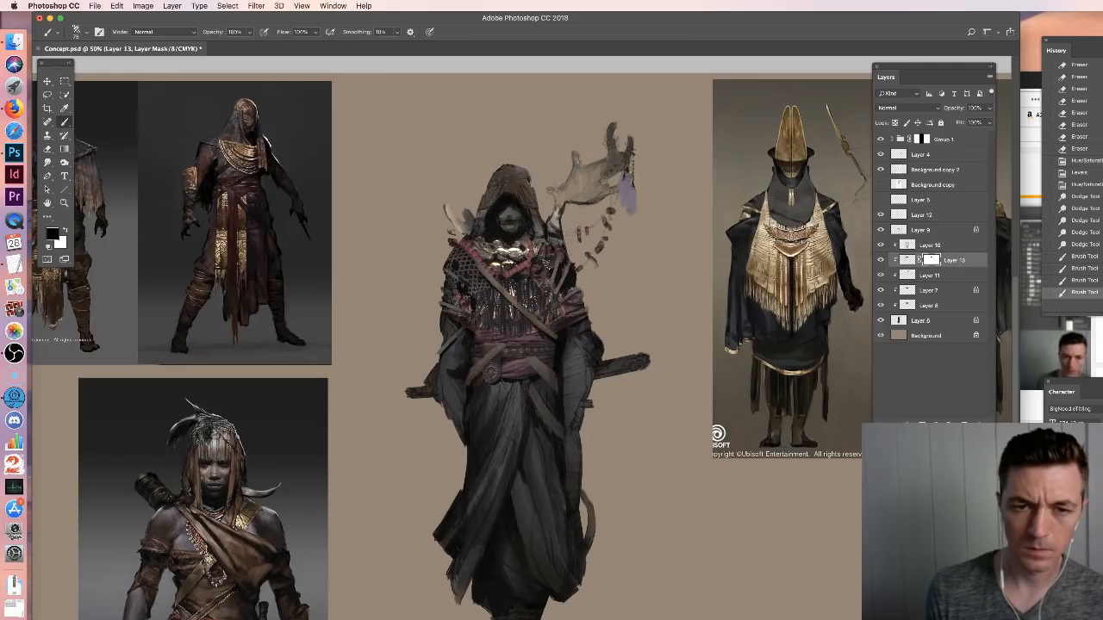
click(546, 263)
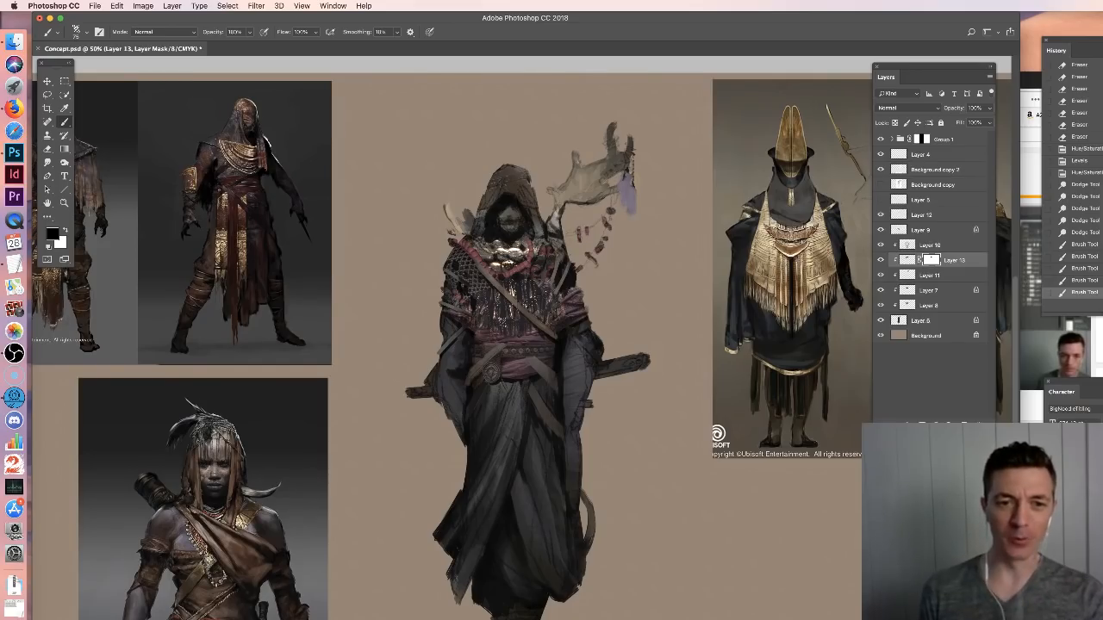
Examine the collar and shoulders at closer range with Layer 13 and Layer 11 hidden and shown
click(881, 261)
click(882, 263)
click(882, 264)
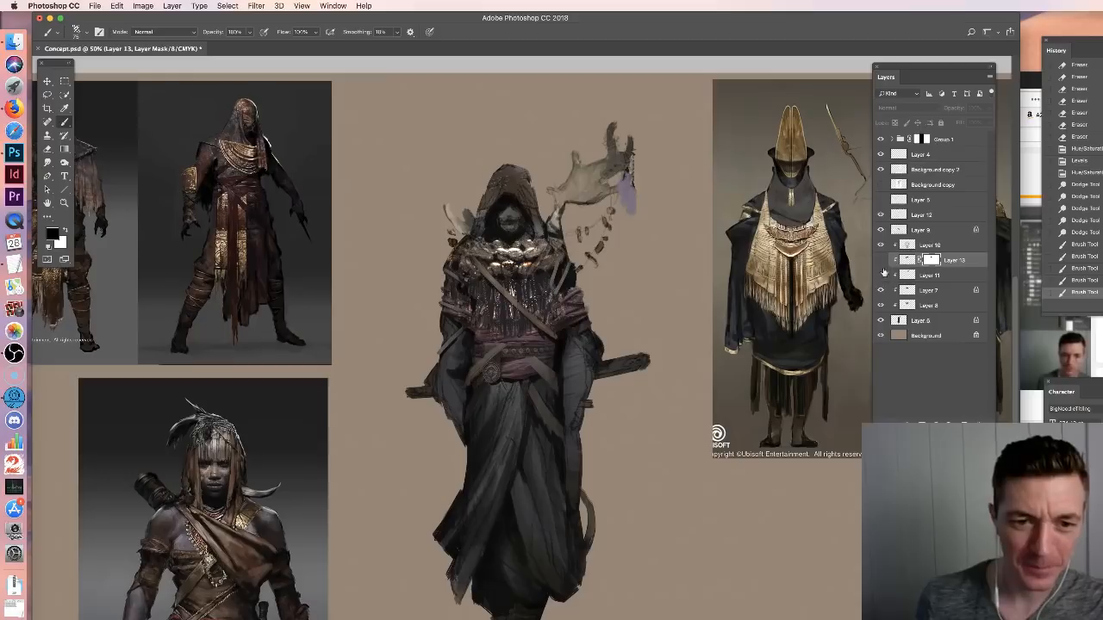
click(881, 275)
click(882, 275)
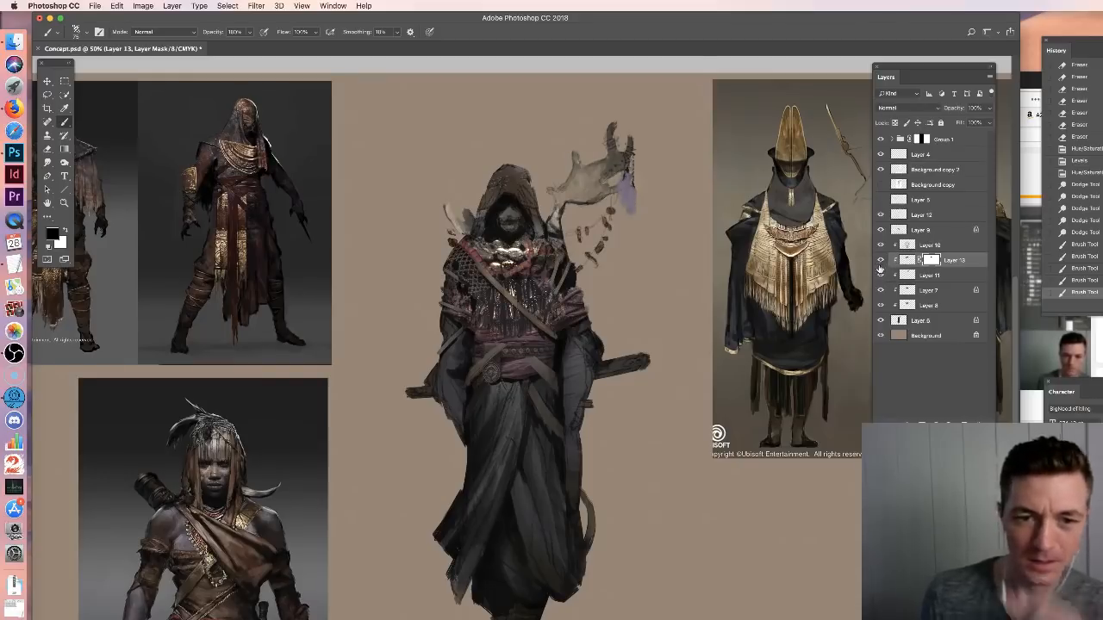
key(super+plus)
drag(512, 330, 542, 458)
click(881, 261)
click(881, 261)
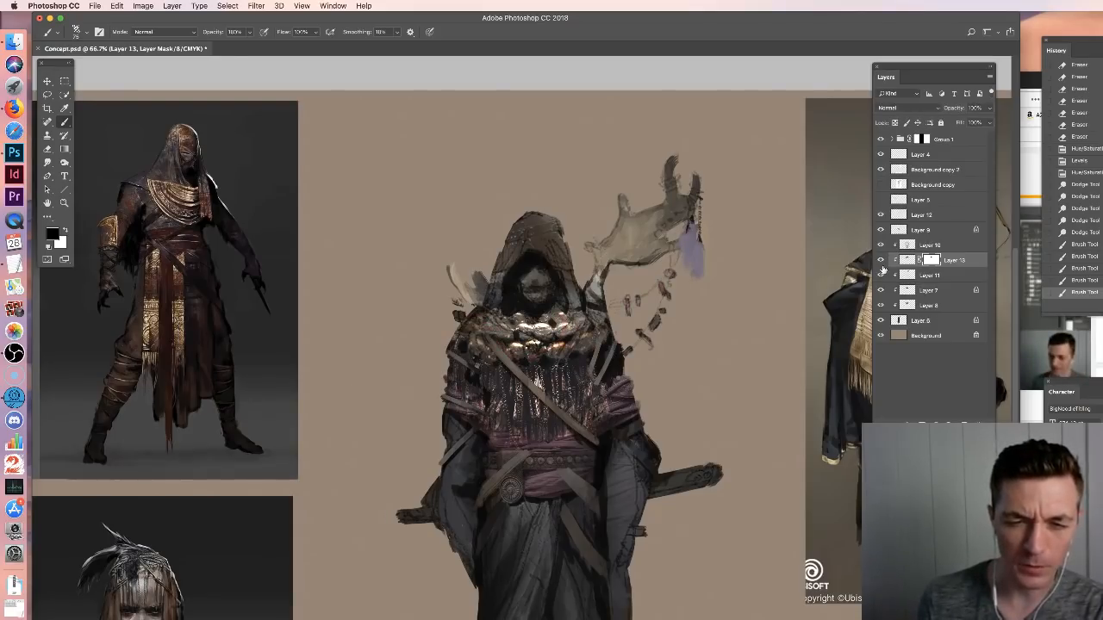
click(881, 261)
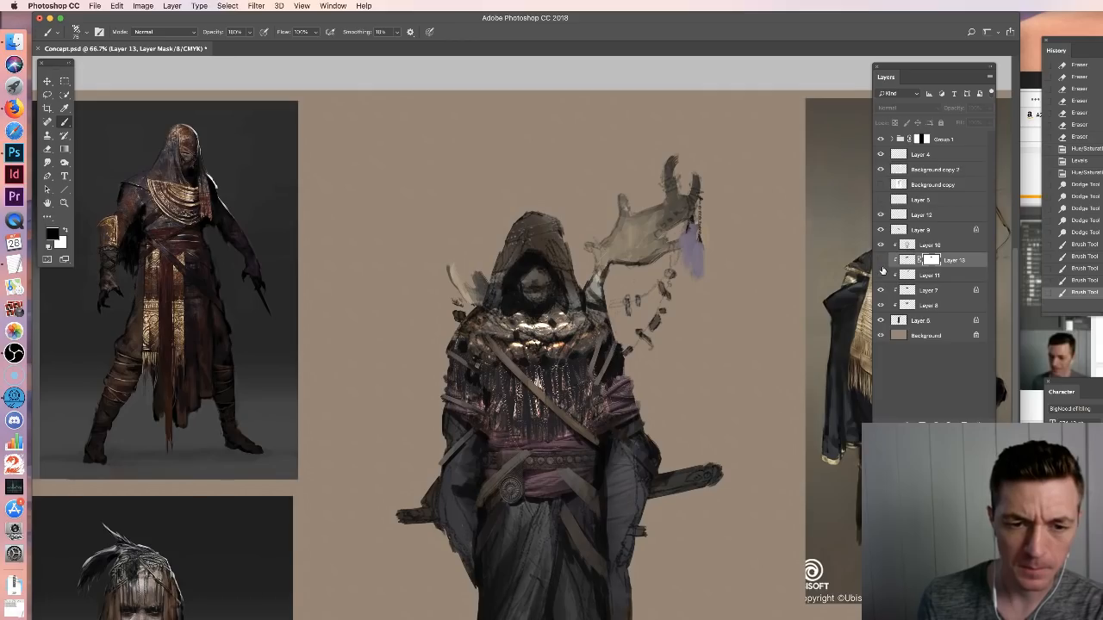
click(881, 274)
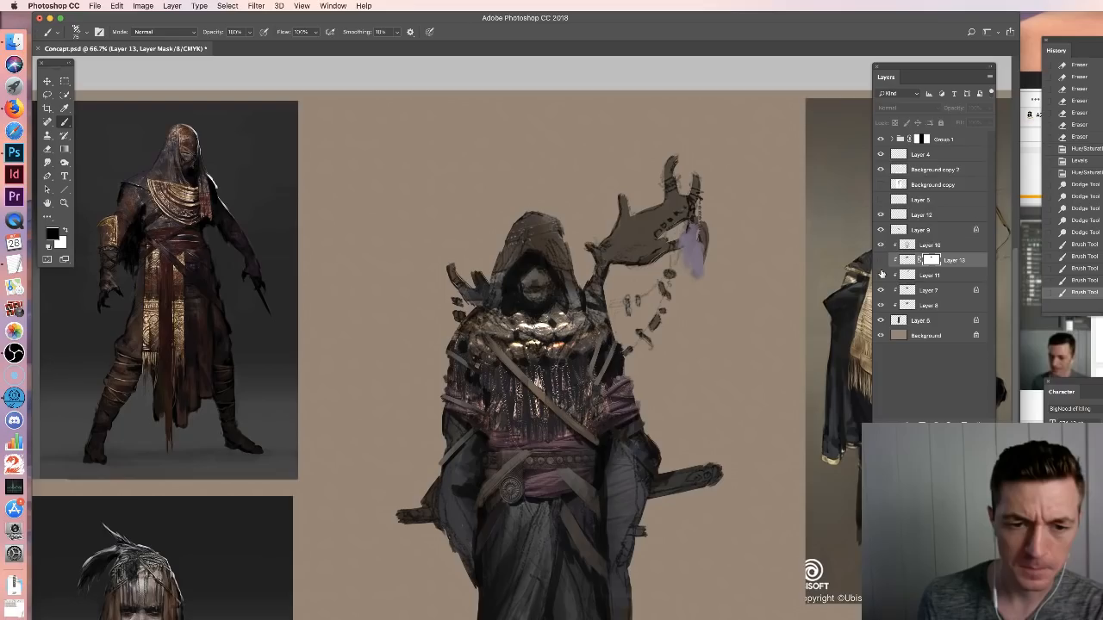
click(881, 262)
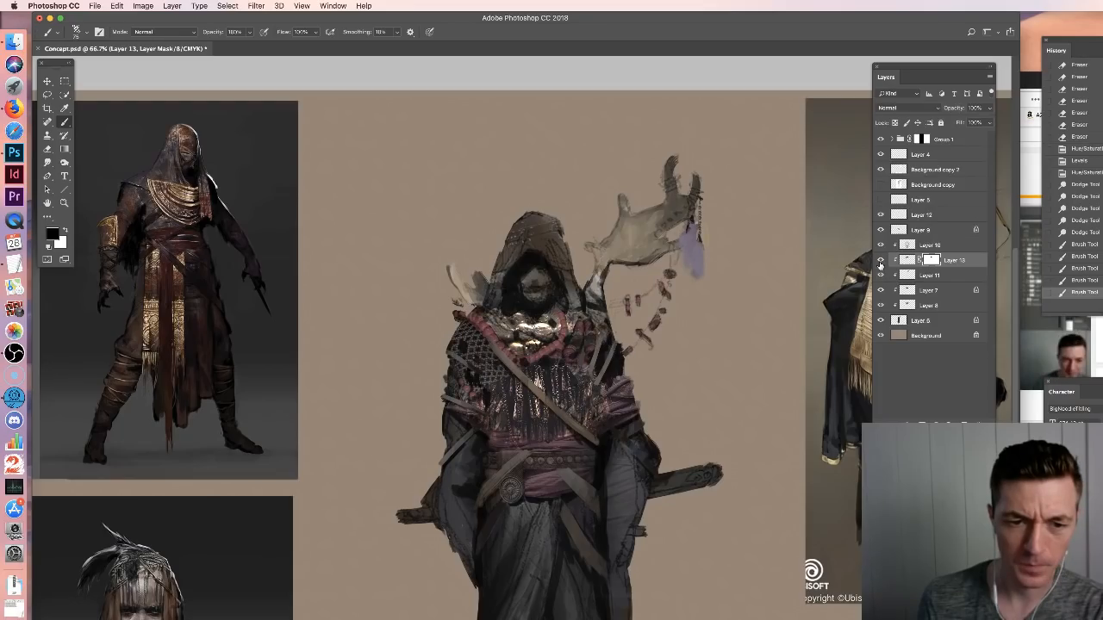
click(881, 262)
click(881, 262)
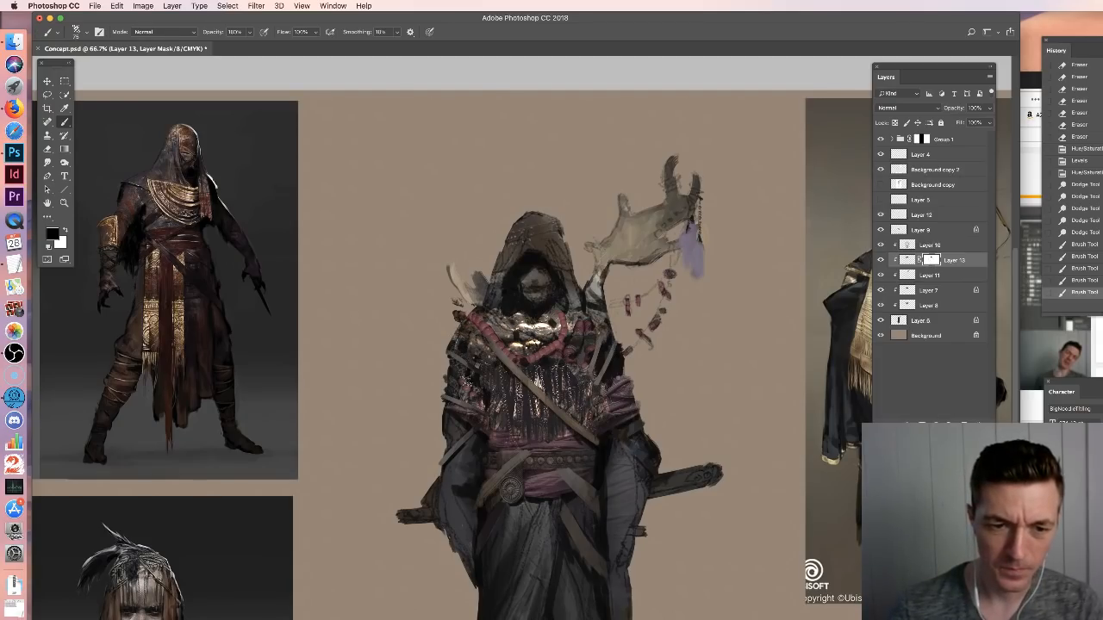
Paint out the mesh-patterned beadwork on the image-left shoulder in Layer 13's mask and compare the figure before and after
drag(482, 421, 487, 434)
key(super+minus)
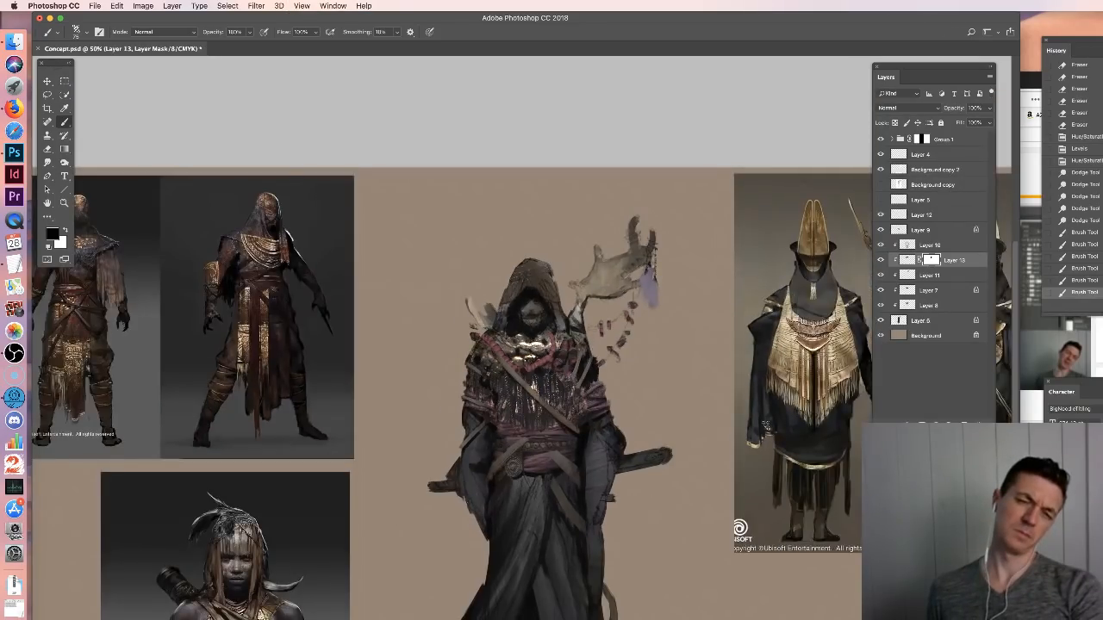
key(super+minus)
drag(487, 306, 494, 328)
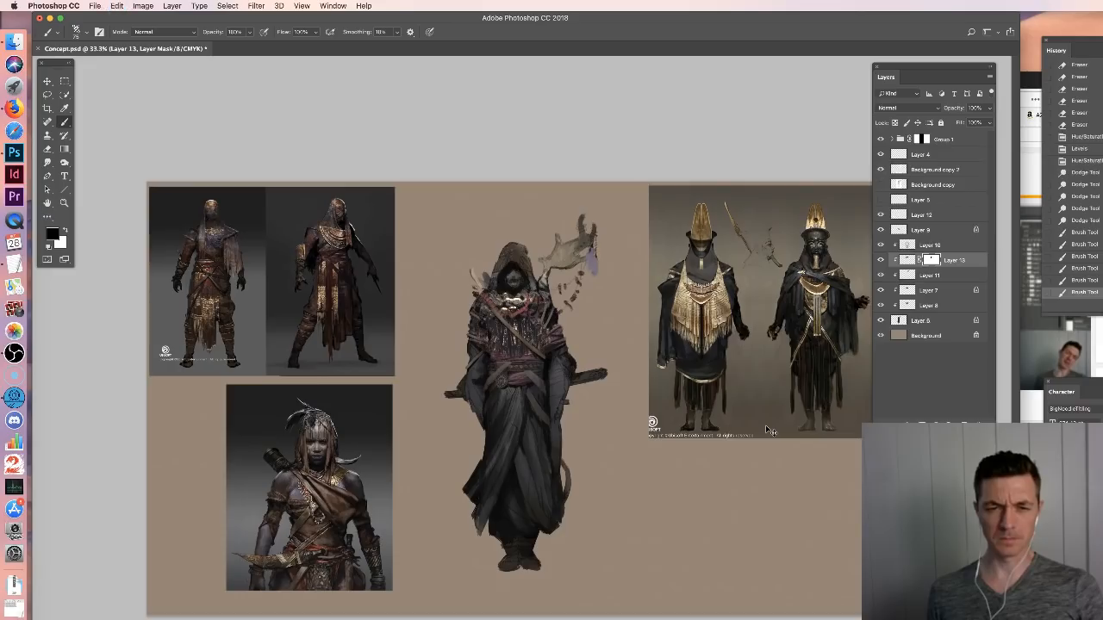
key(super+z)
key(super+z)
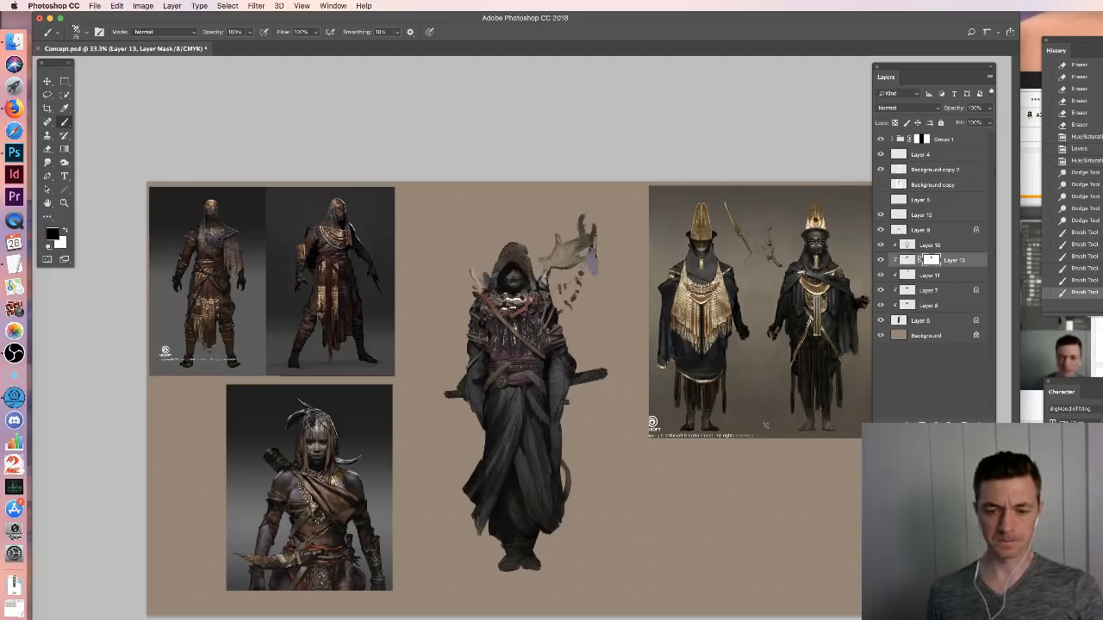
Paint white on Layer 13's mask over the image-left shoulder to bring back the mesh-patterned beadwork
key(super+plus)
key(super+plus)
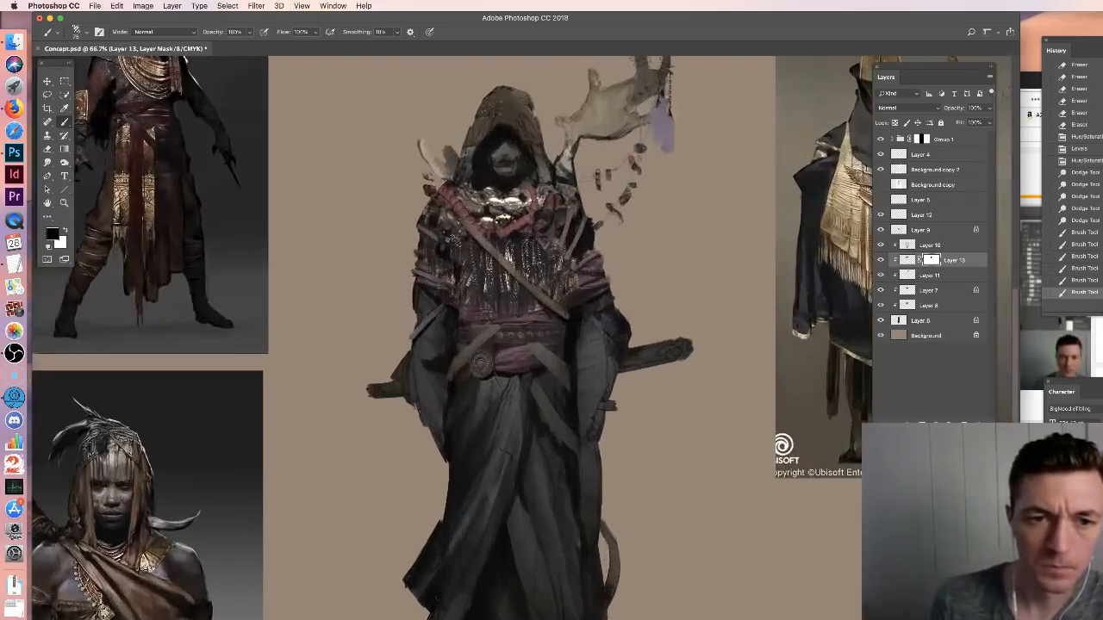
right_click(459, 238)
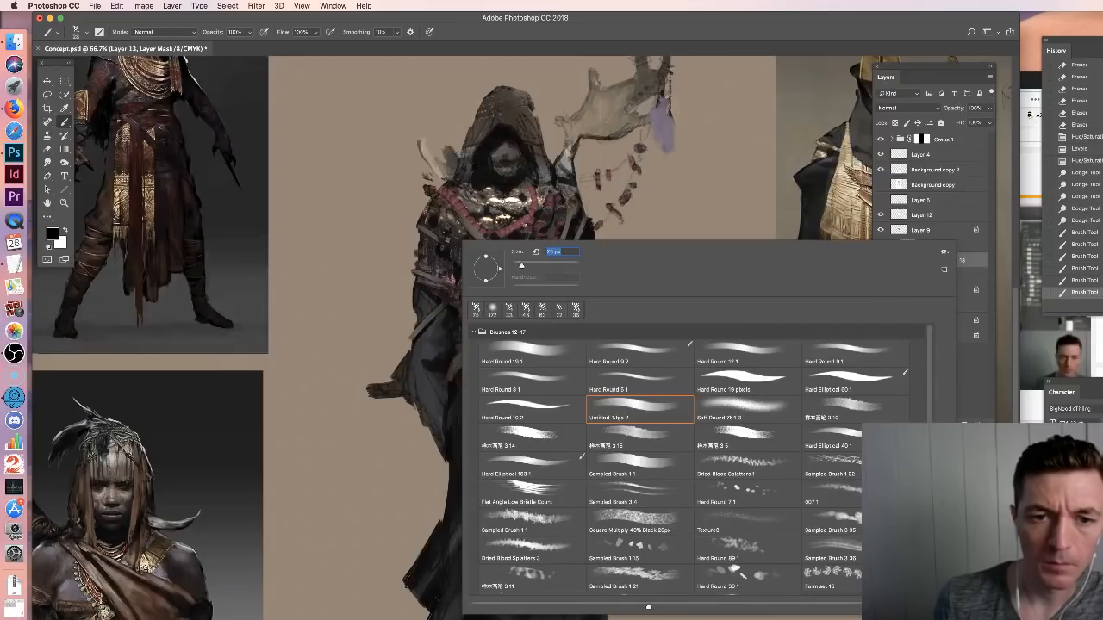
key(Escape)
key(x)
drag(440, 226, 437, 249)
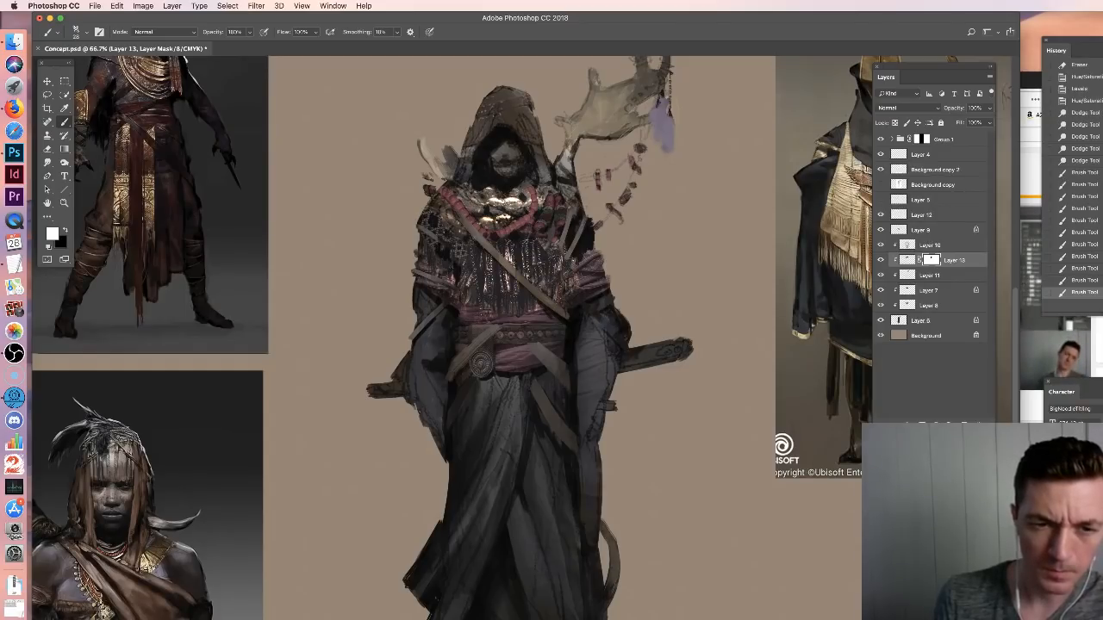
drag(480, 365, 458, 451)
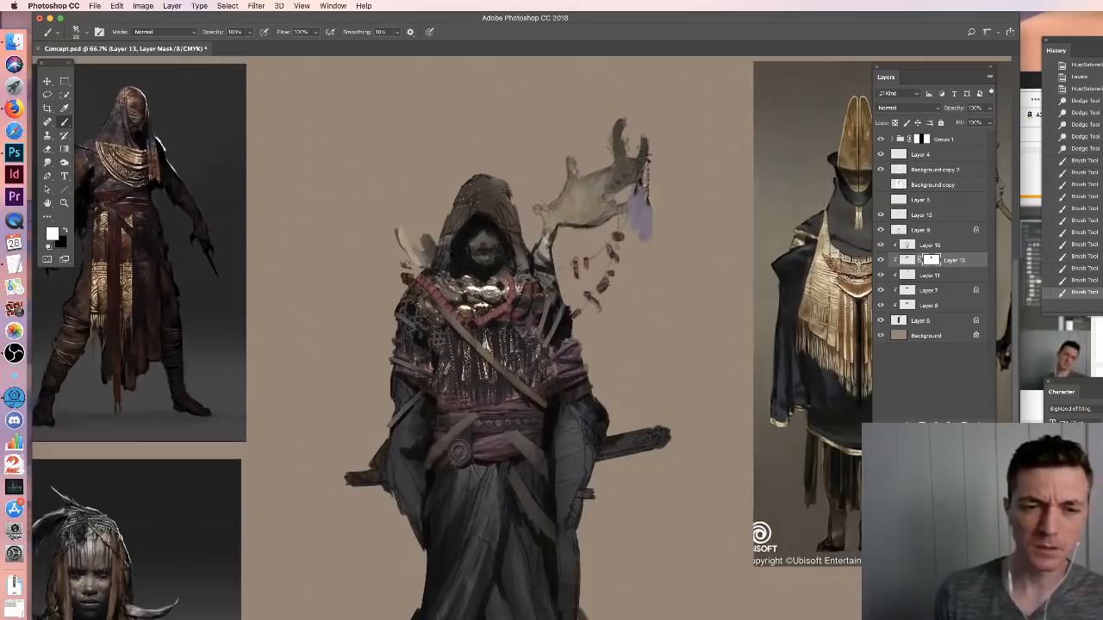
drag(422, 312, 431, 322)
drag(424, 316, 433, 322)
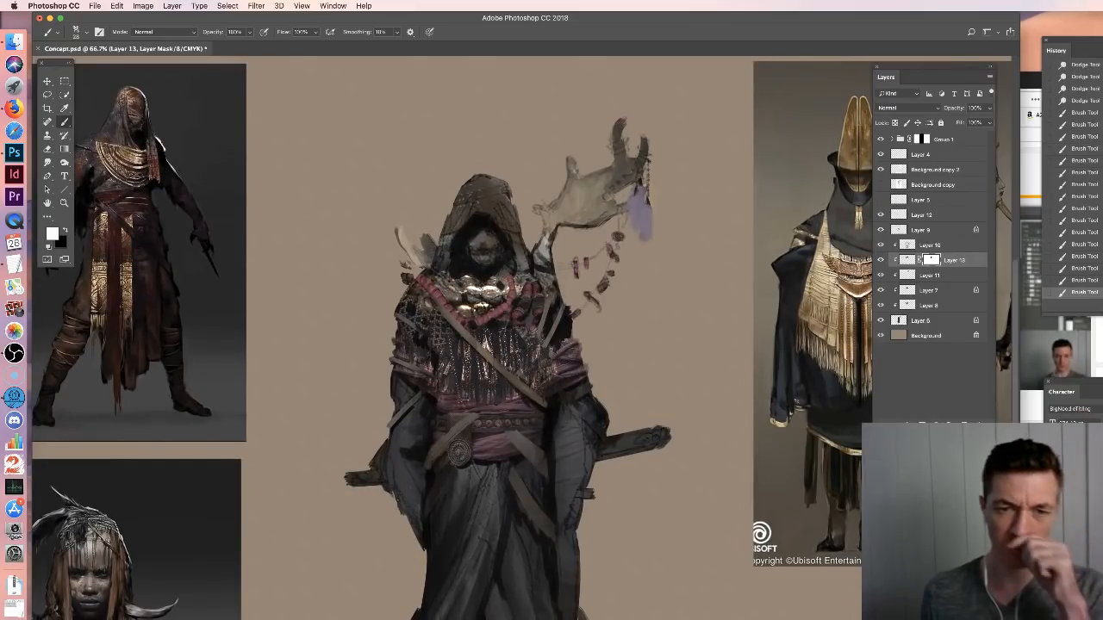
On Layer 11, brush light strokes in a sampled tone along the raised forearm with a 30 px brush
key(alt+[)
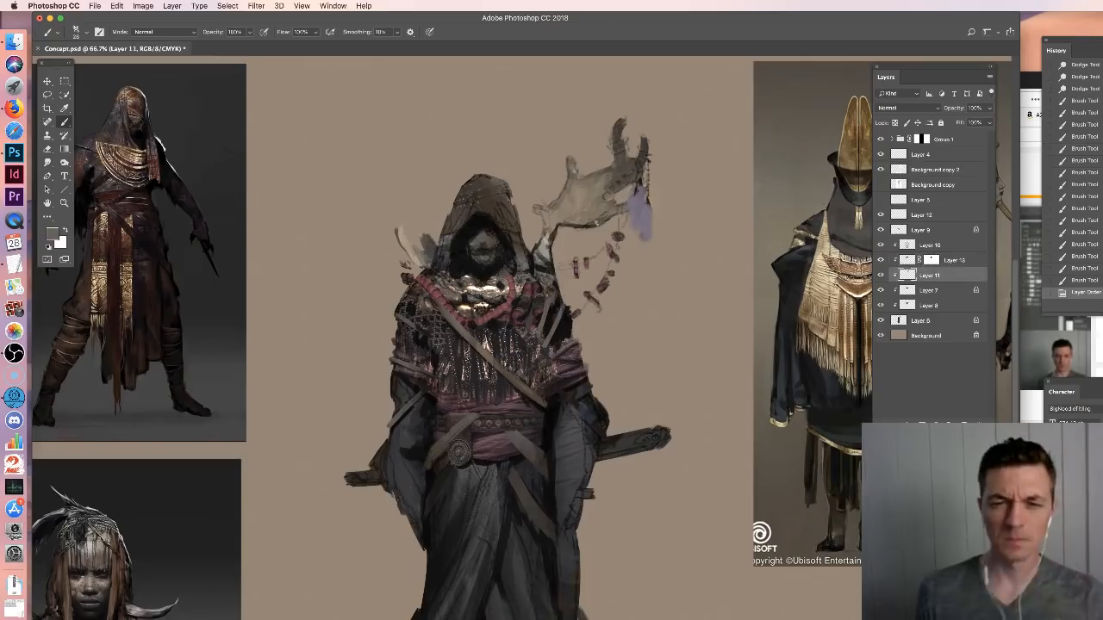
right_click(565, 224)
click(617, 245)
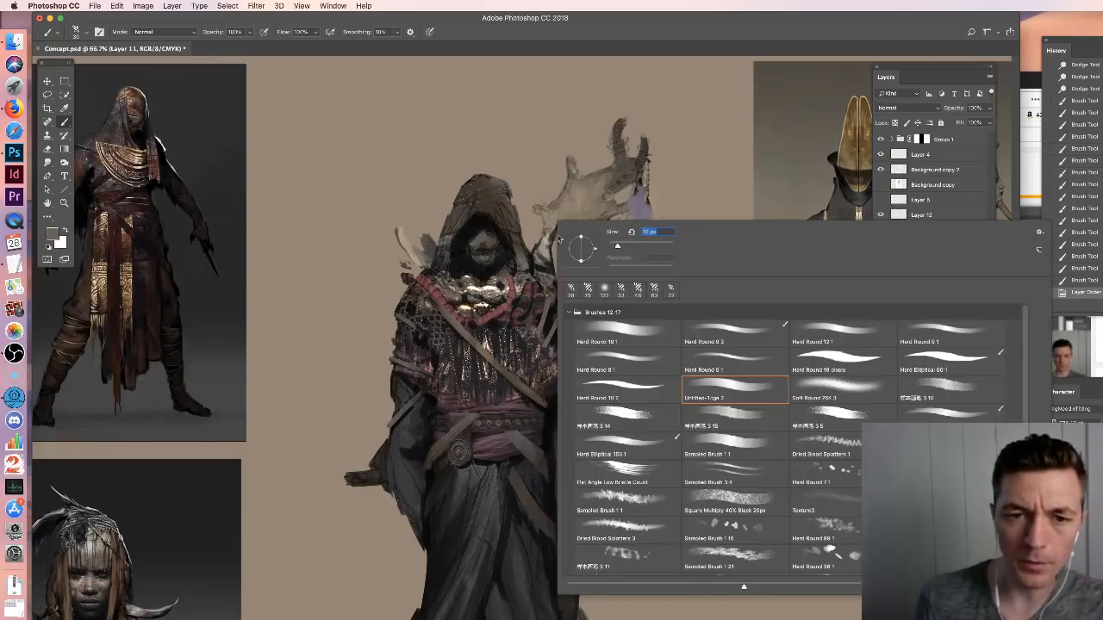
alt+click(549, 238)
drag(550, 227, 607, 207)
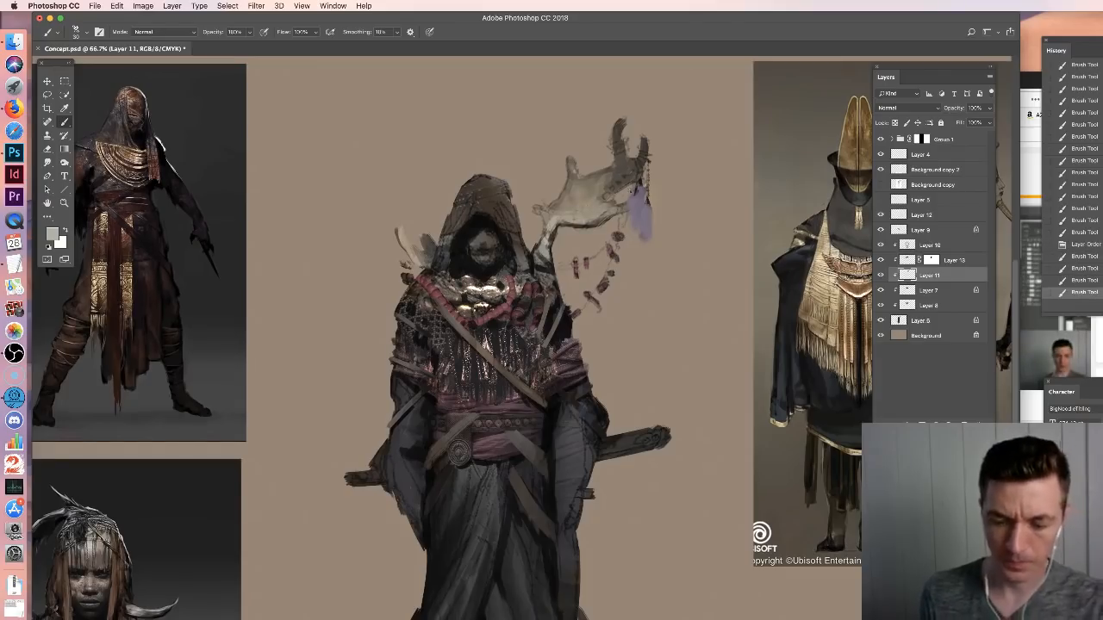
Darken and desaturate the Background layer with Hue/Saturation, setting saturation to about -55 and lightness to about -33
key(super+minus)
key(super+minus)
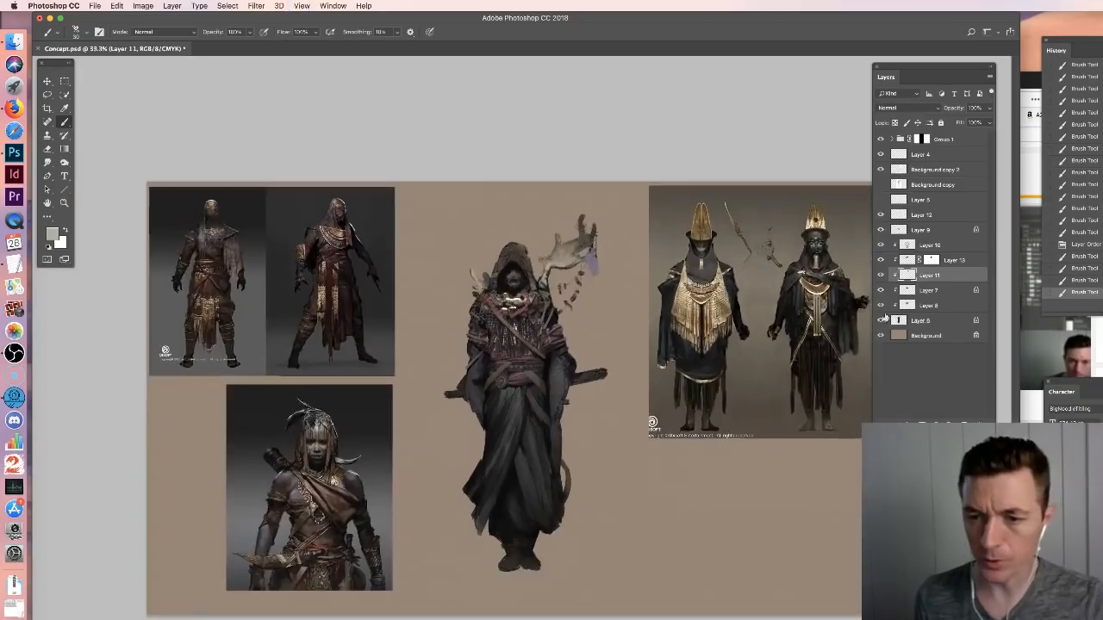
click(927, 336)
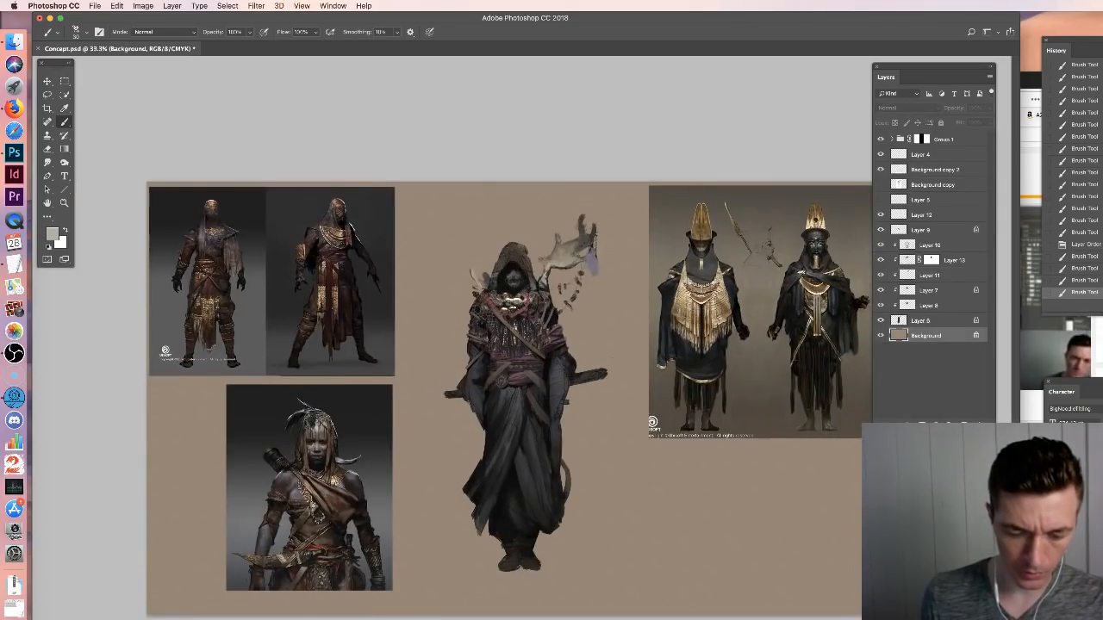
key(super+u)
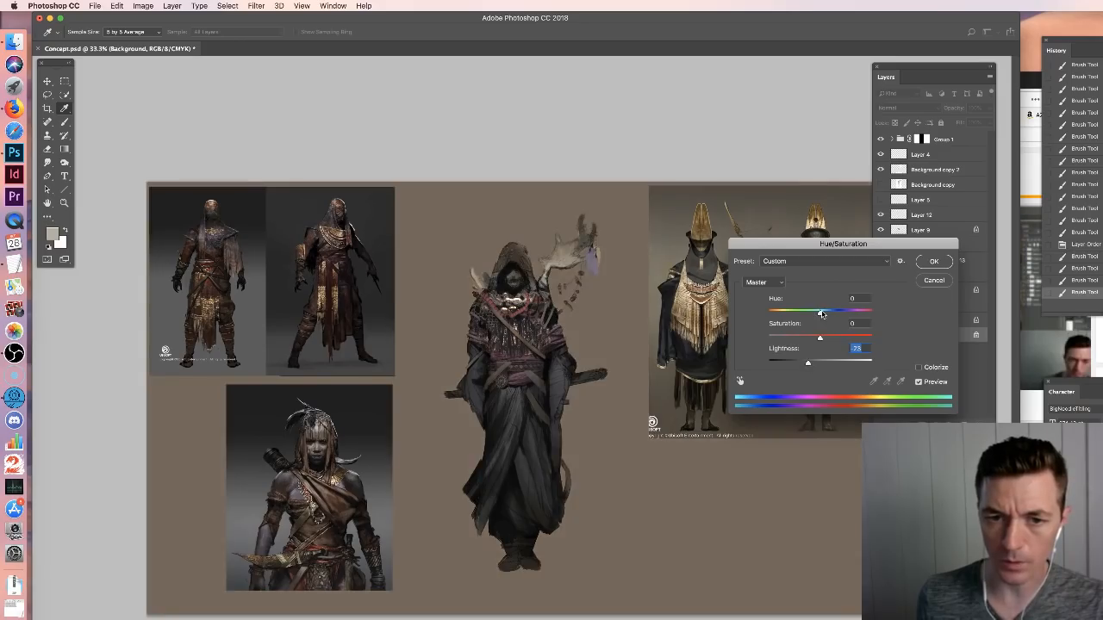
drag(818, 314, 796, 364)
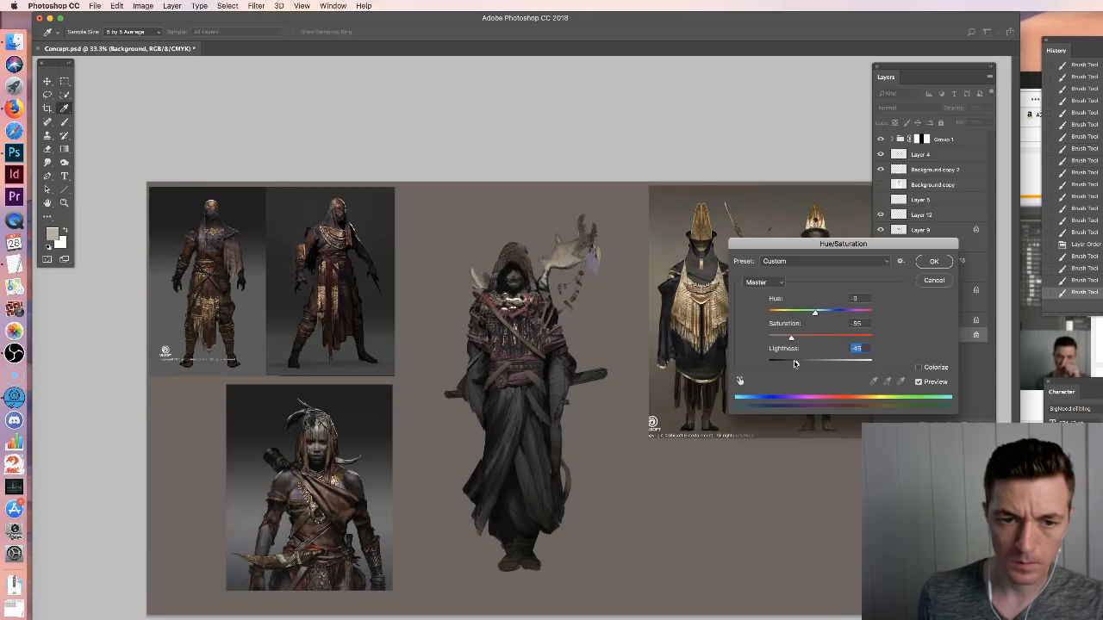
drag(795, 363, 803, 364)
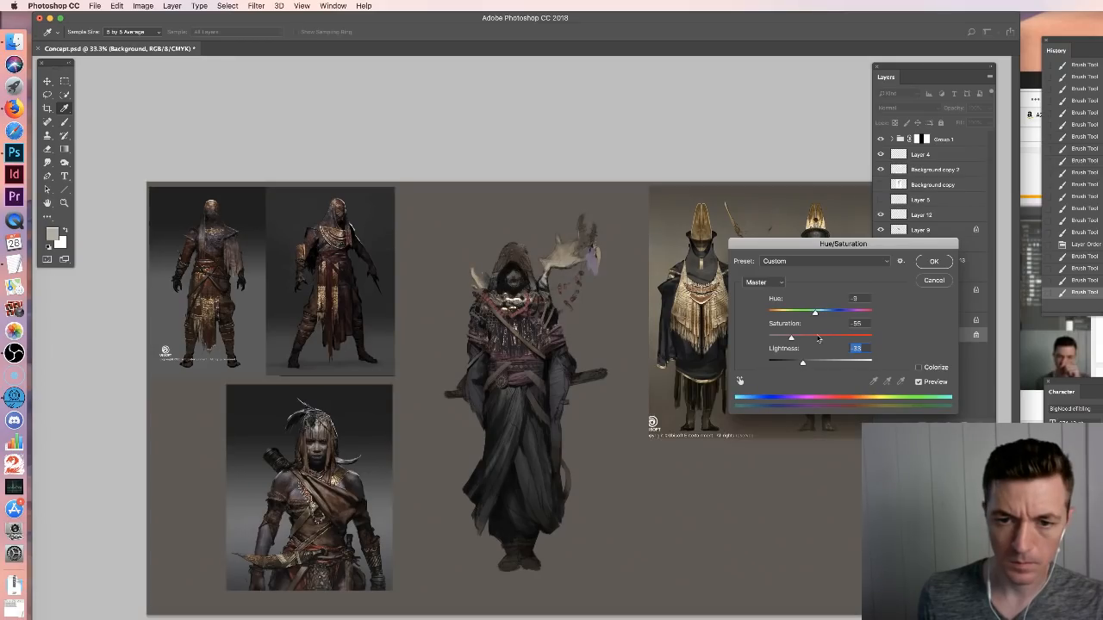
Add a layer directly above the Background and paint a dark ground shadow under the figure's feet with an enlarged brush
right_click(521, 374)
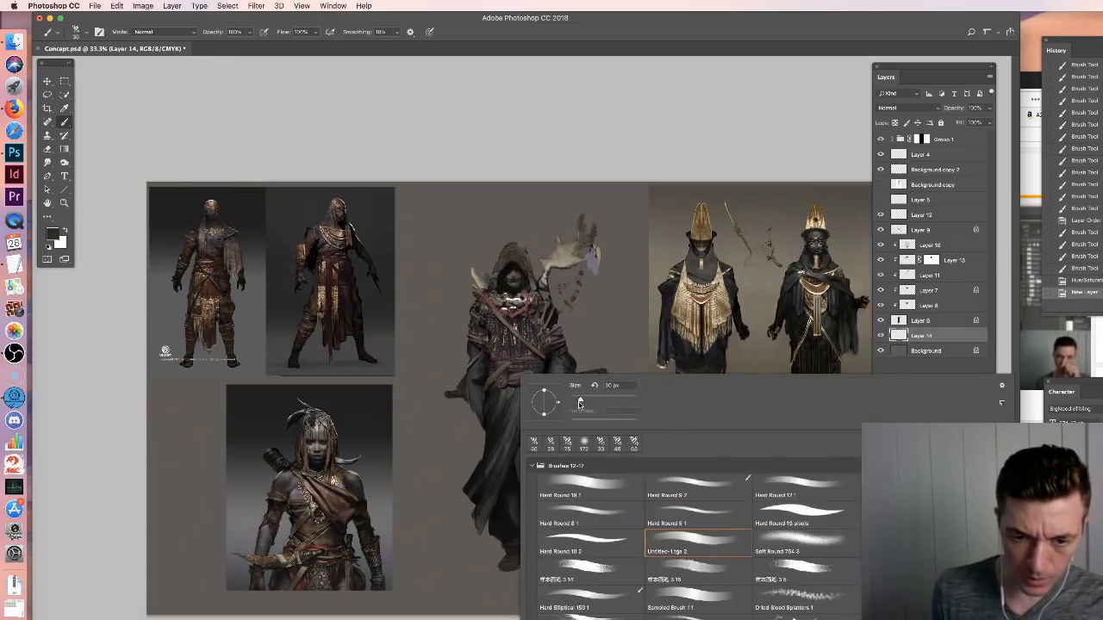
drag(579, 403, 586, 401)
drag(471, 567, 567, 569)
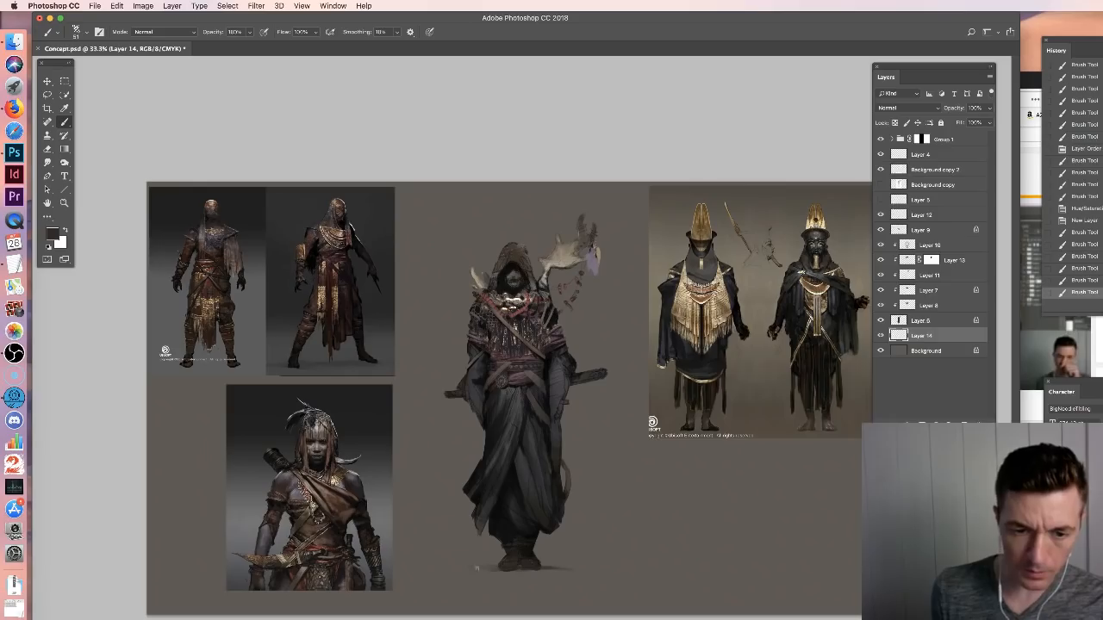
drag(496, 568, 509, 569)
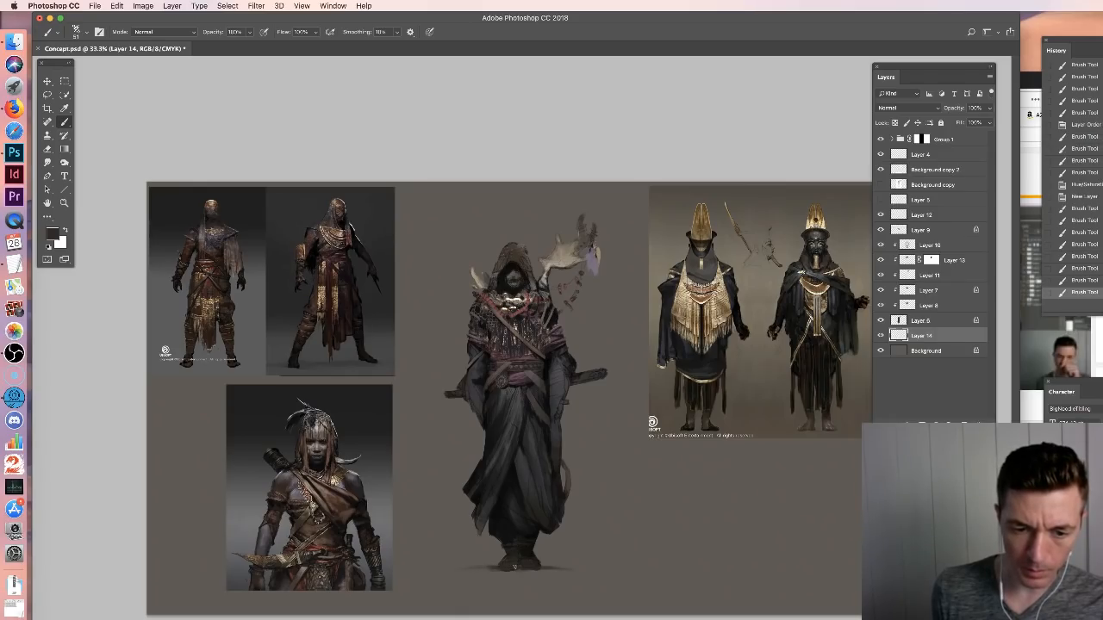
drag(515, 567, 528, 568)
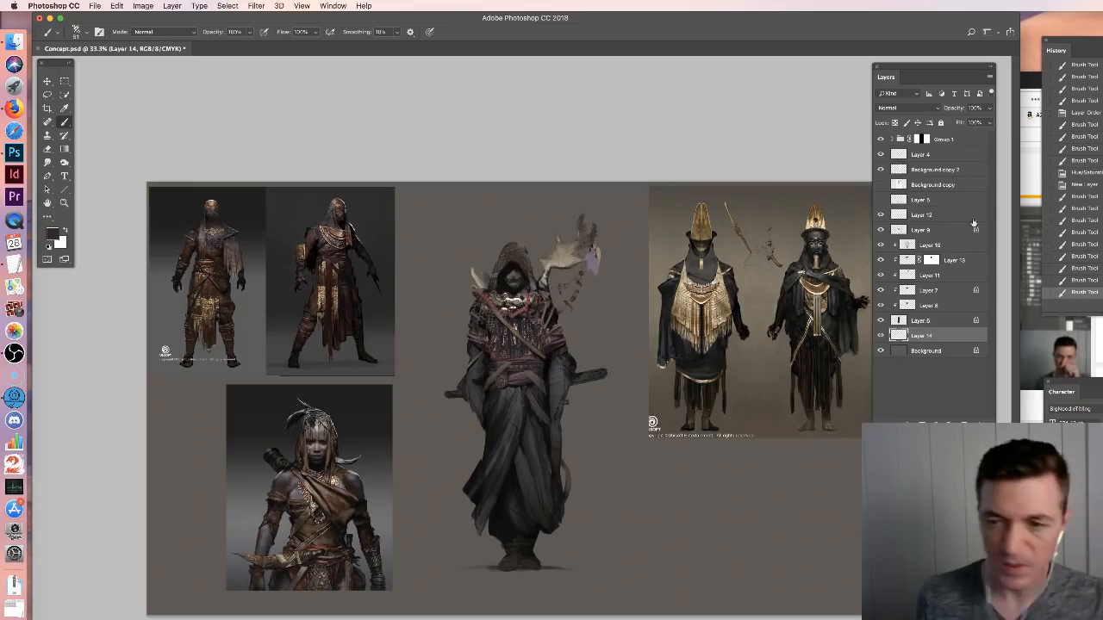
Choose the large Hard Elliptical brush and paint broad strokes of sampled tones around the figure on the Background layer
click(919, 352)
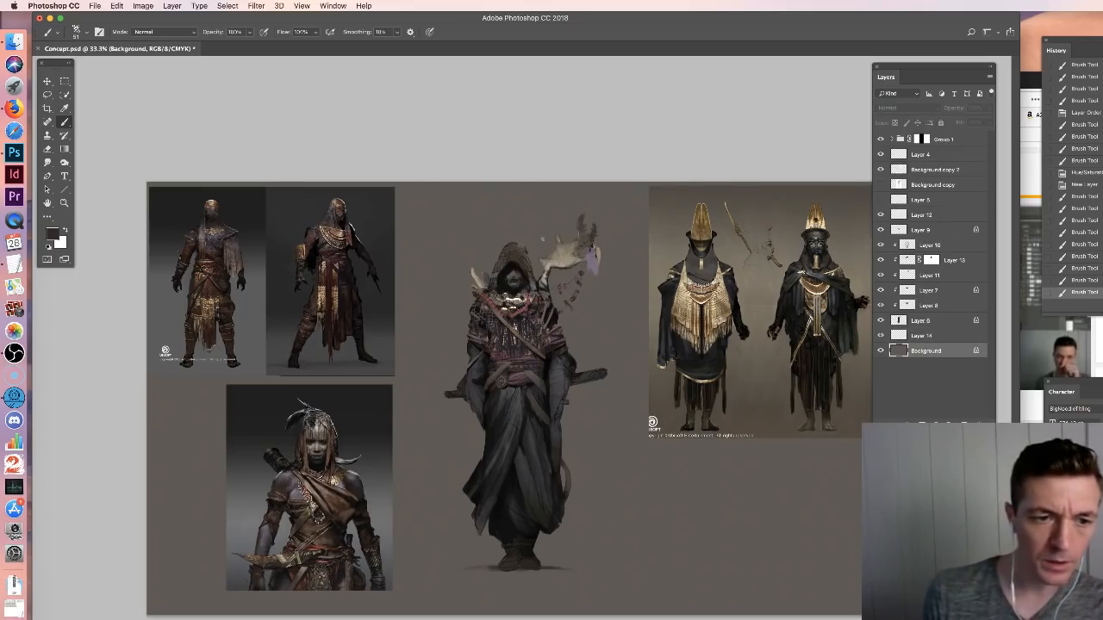
right_click(534, 388)
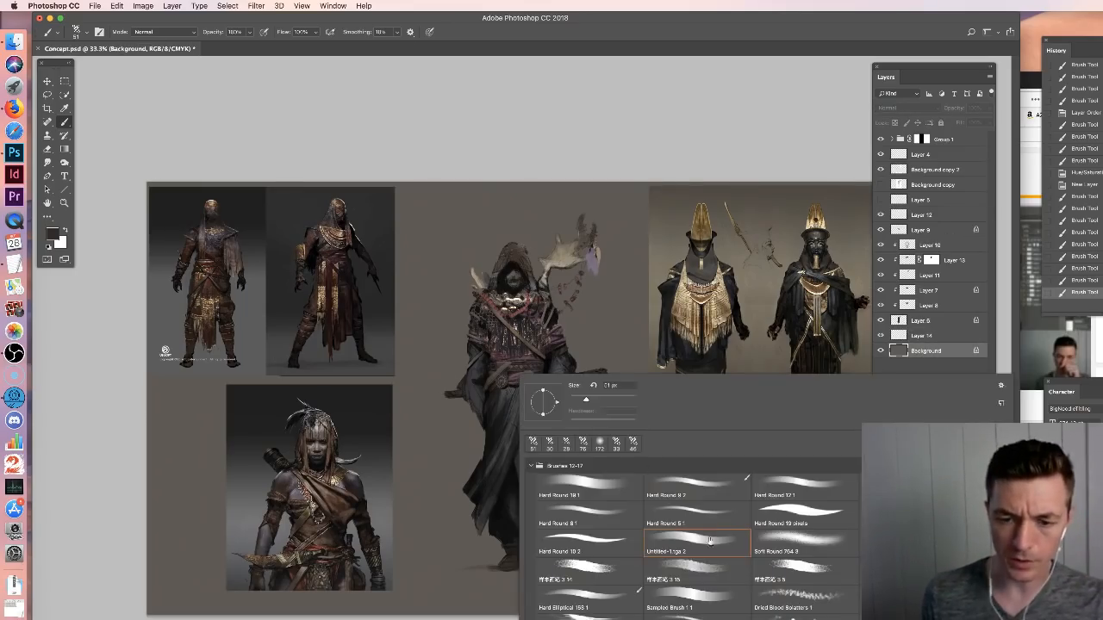
click(807, 540)
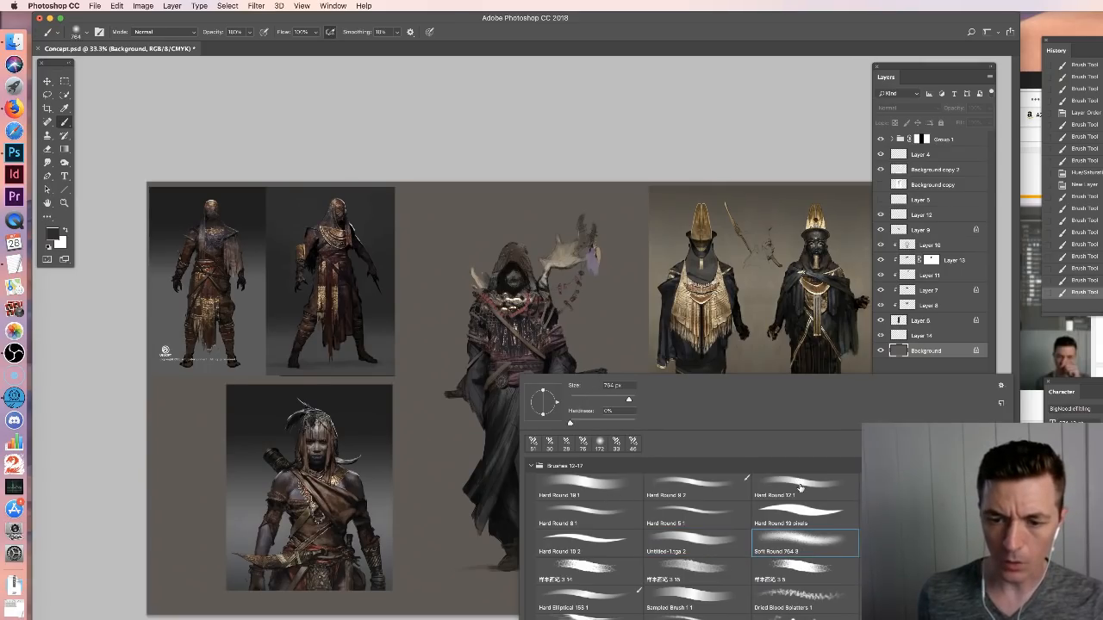
click(592, 598)
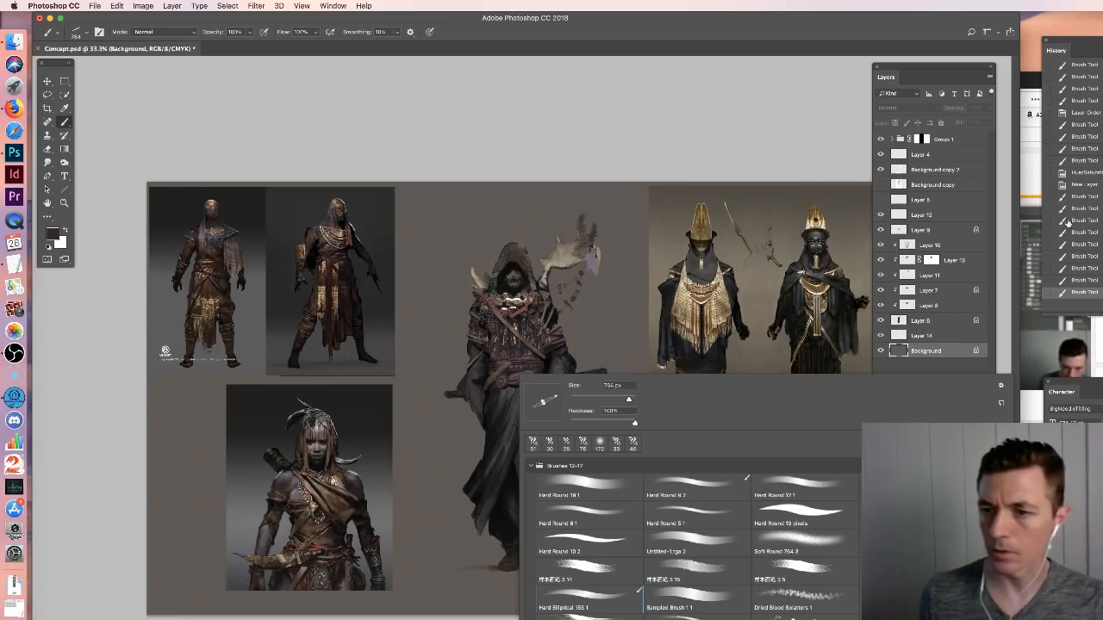
alt+click(560, 360)
mouse_move(564, 366)
mouse_down()
mouse_move(601, 386)
mouse_move(592, 434)
mouse_move(583, 397)
mouse_move(617, 460)
mouse_up()
drag(585, 411, 581, 453)
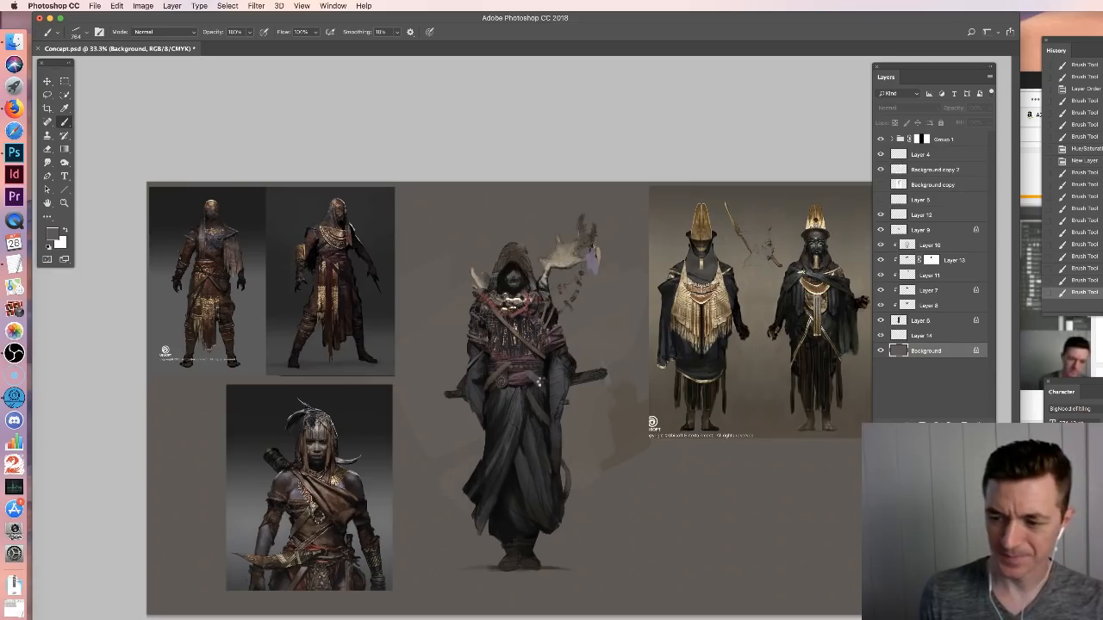
drag(483, 440, 431, 463)
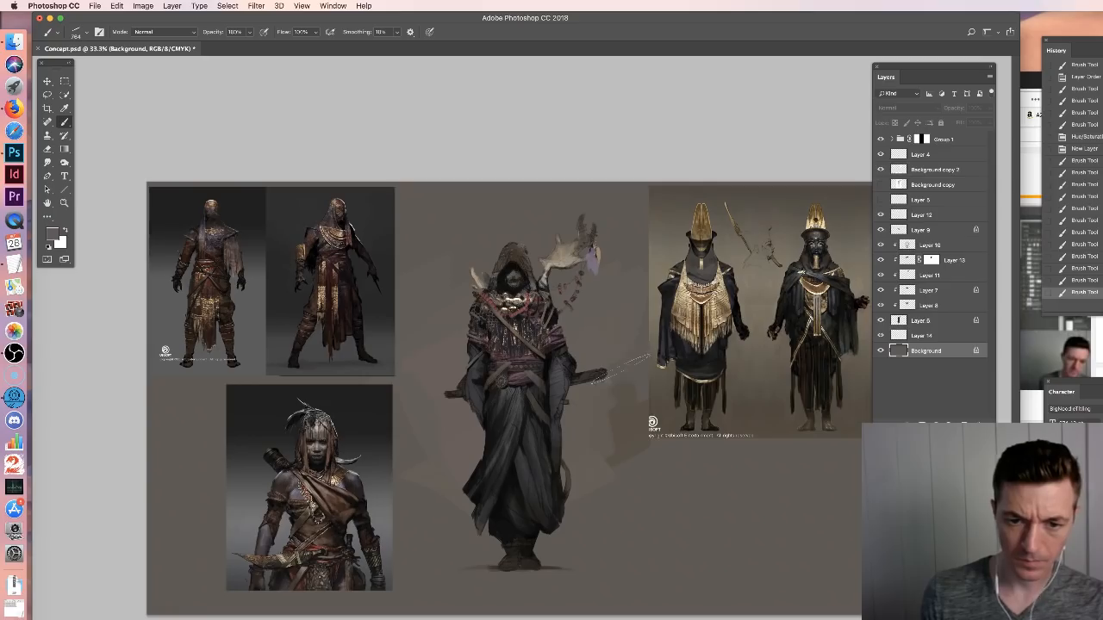
drag(622, 391, 626, 417)
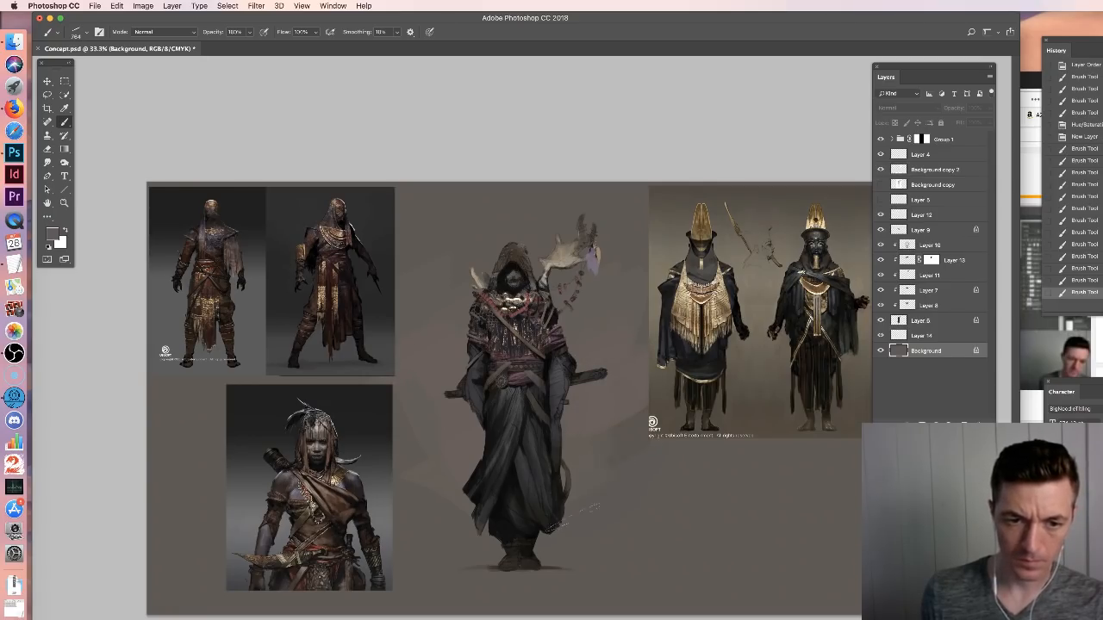
click(543, 291)
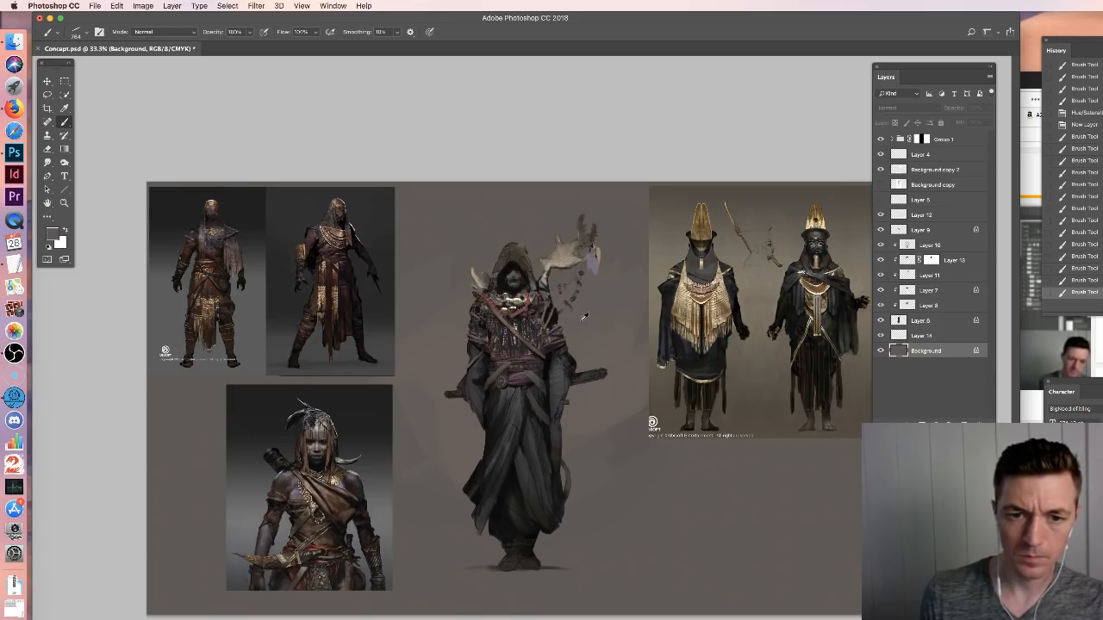
Pick a lighter grey, paint a light patch behind the torso, and extend it in sampled tones down the image-right side
click(53, 233)
click(652, 307)
click(872, 234)
mouse_move(470, 332)
mouse_down()
mouse_move(457, 392)
mouse_move(607, 345)
mouse_move(621, 405)
mouse_up()
drag(590, 332, 624, 336)
alt+click(622, 333)
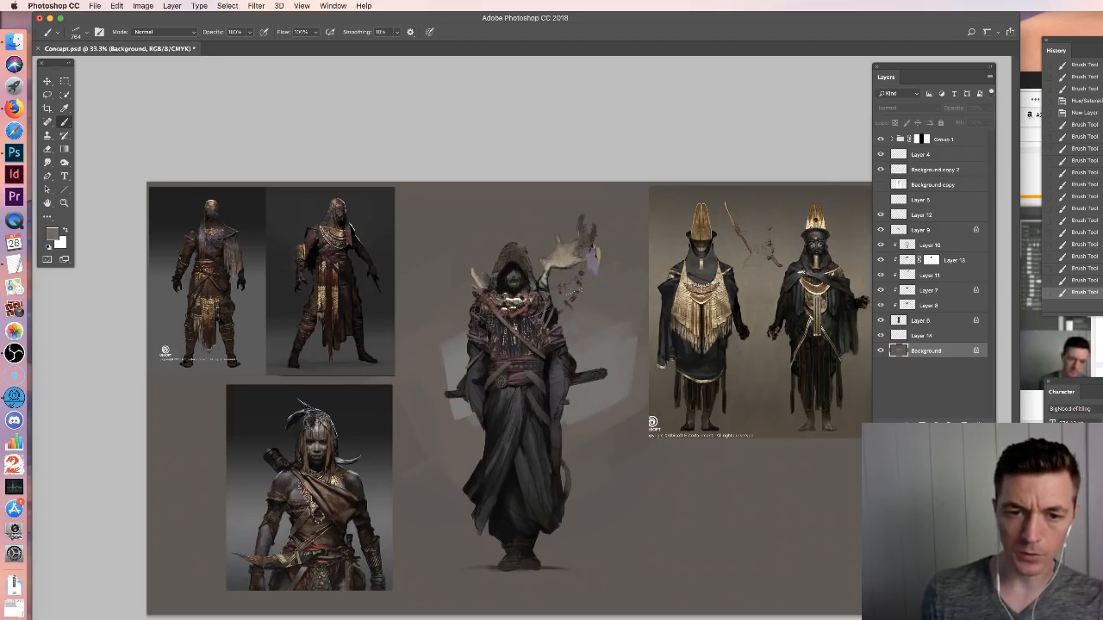
mouse_move(608, 428)
mouse_down()
mouse_move(568, 441)
mouse_move(580, 403)
mouse_up()
drag(598, 465, 607, 515)
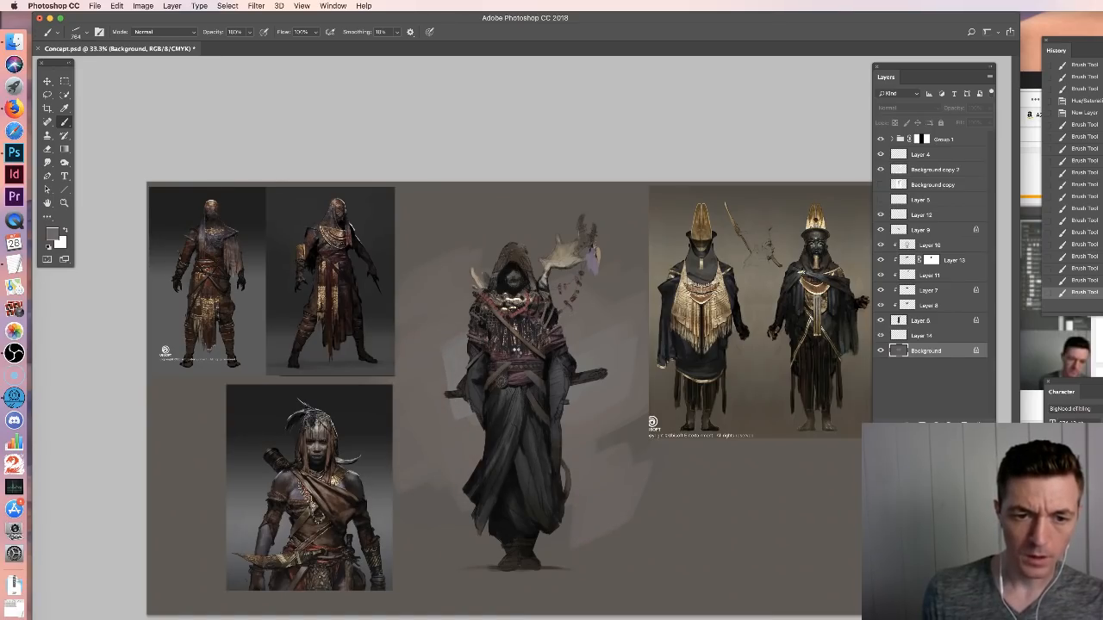
Blend the light backdrop on both sides of the figure with sampled tones, enlarging the brush for the area near the antler
alt+click(435, 328)
drag(452, 355, 458, 379)
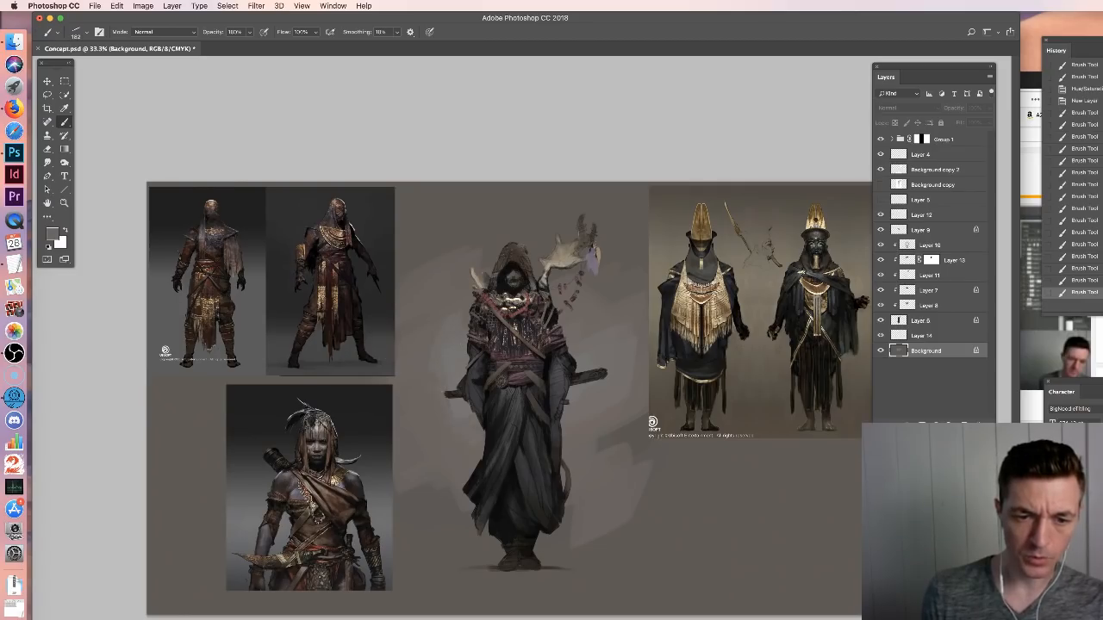
drag(409, 356, 402, 407)
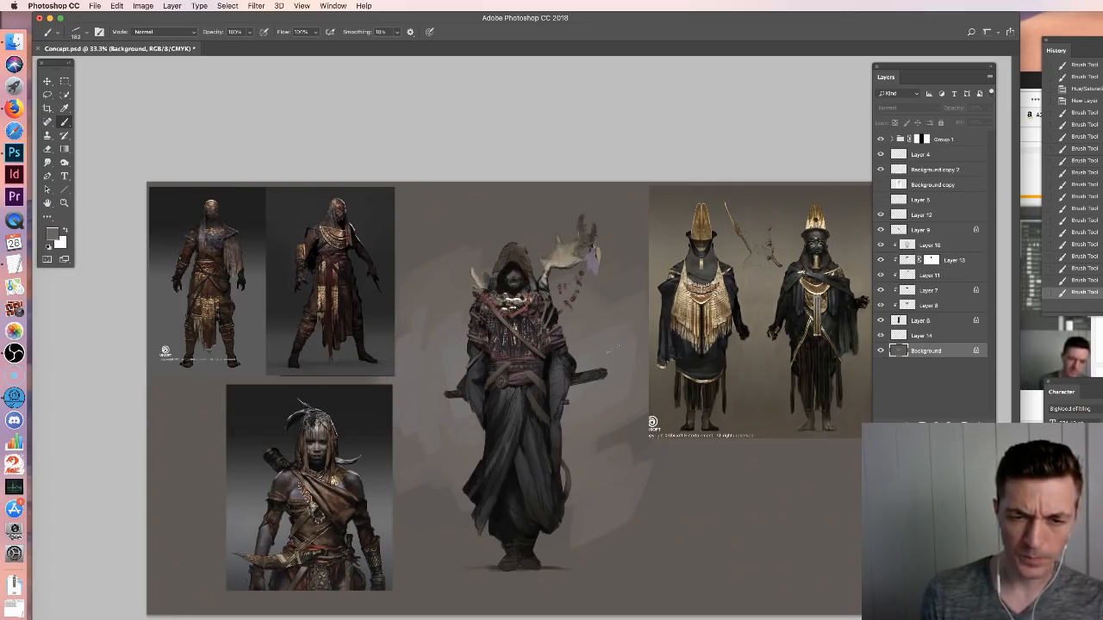
mouse_move(597, 440)
mouse_down()
mouse_move(635, 418)
mouse_move(641, 439)
mouse_up()
right_click(644, 361)
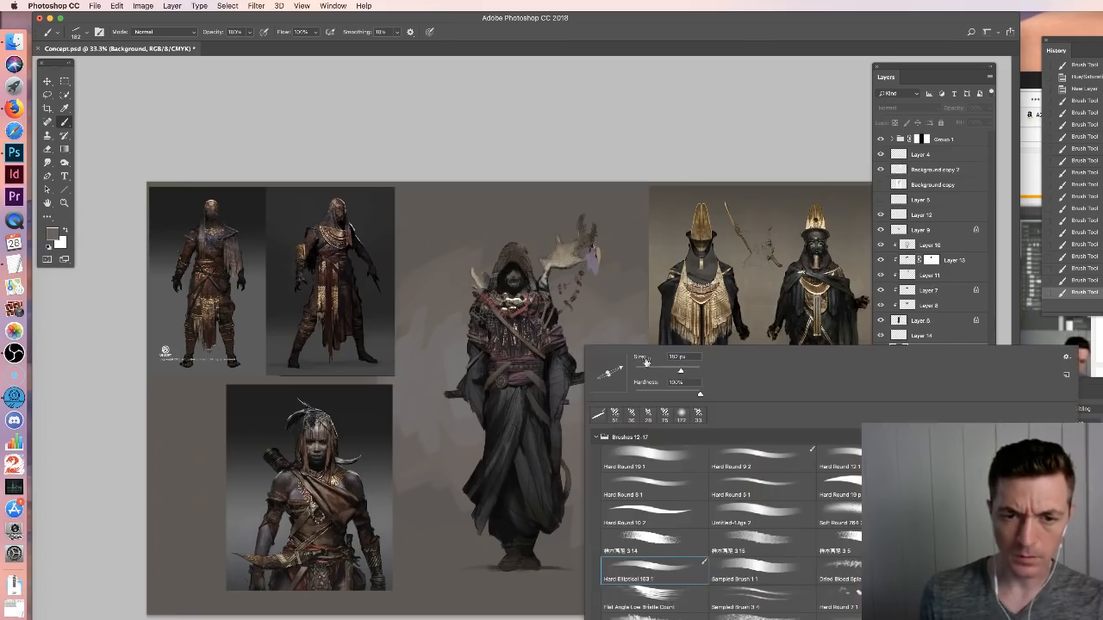
drag(683, 372, 687, 371)
click(591, 298)
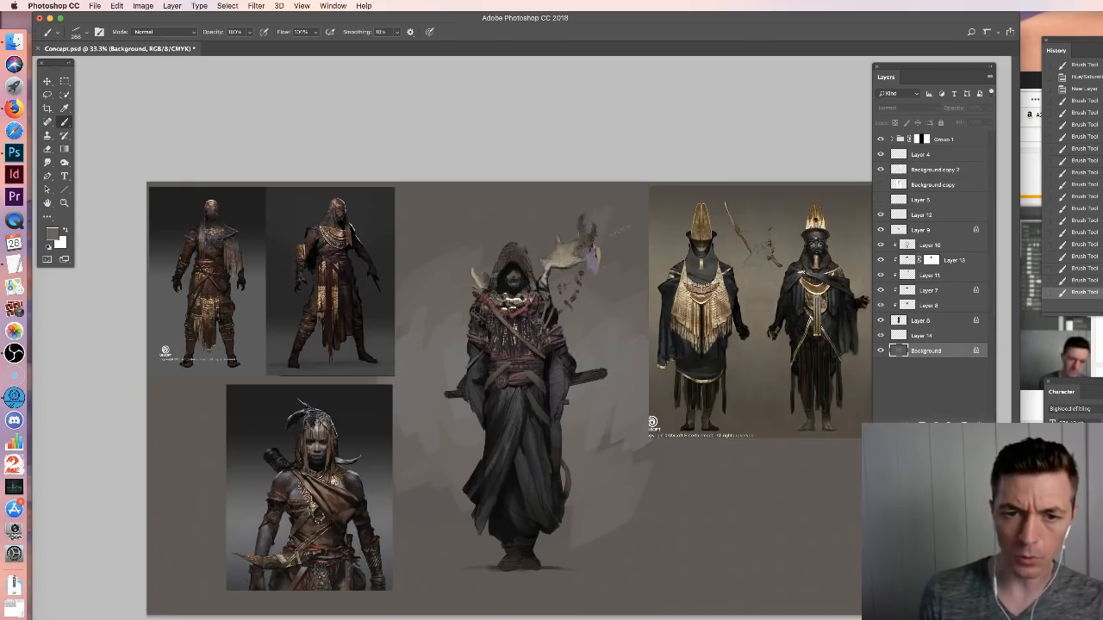
Sample a dark tone from the Egyptian-style reference, darken the backdrop above the hood, and blend it around the antler and image-left side
alt+click(733, 288)
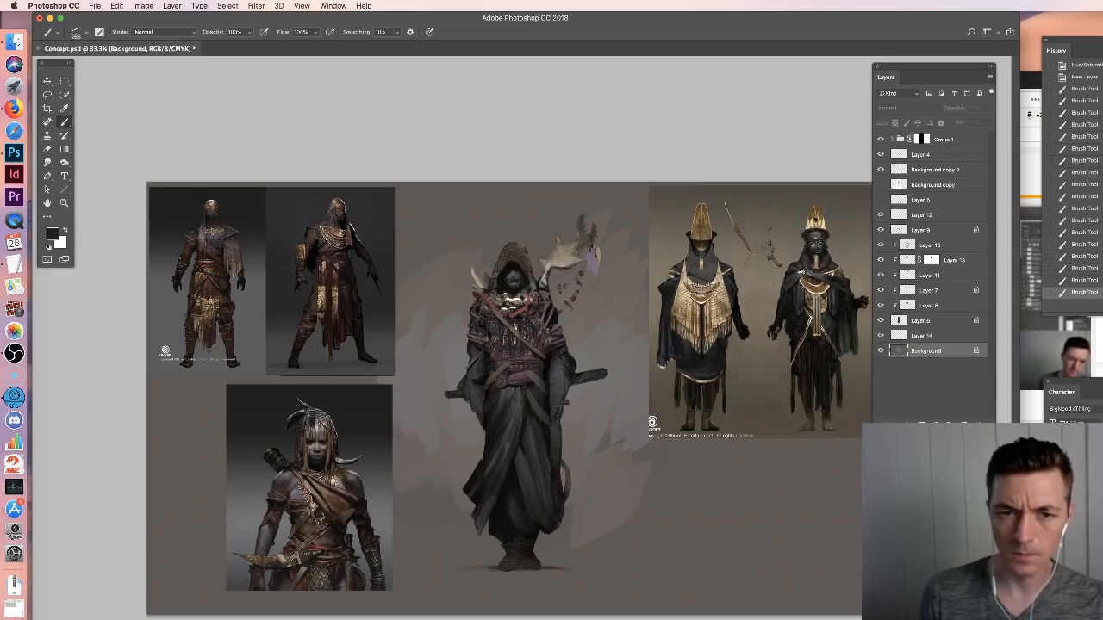
mouse_move(498, 196)
mouse_down()
mouse_move(442, 195)
mouse_move(508, 184)
mouse_move(498, 193)
mouse_move(414, 171)
mouse_move(471, 212)
mouse_move(537, 169)
mouse_move(578, 209)
mouse_move(642, 211)
mouse_up()
alt+click(507, 184)
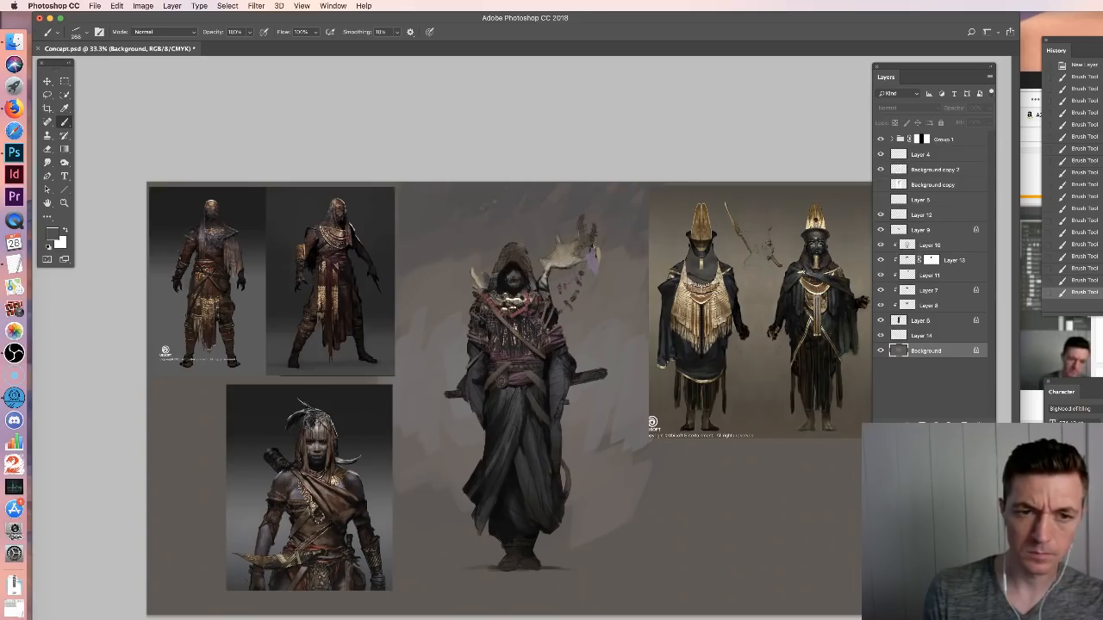
mouse_move(612, 256)
mouse_down()
mouse_move(634, 264)
mouse_move(597, 278)
mouse_move(643, 287)
mouse_up()
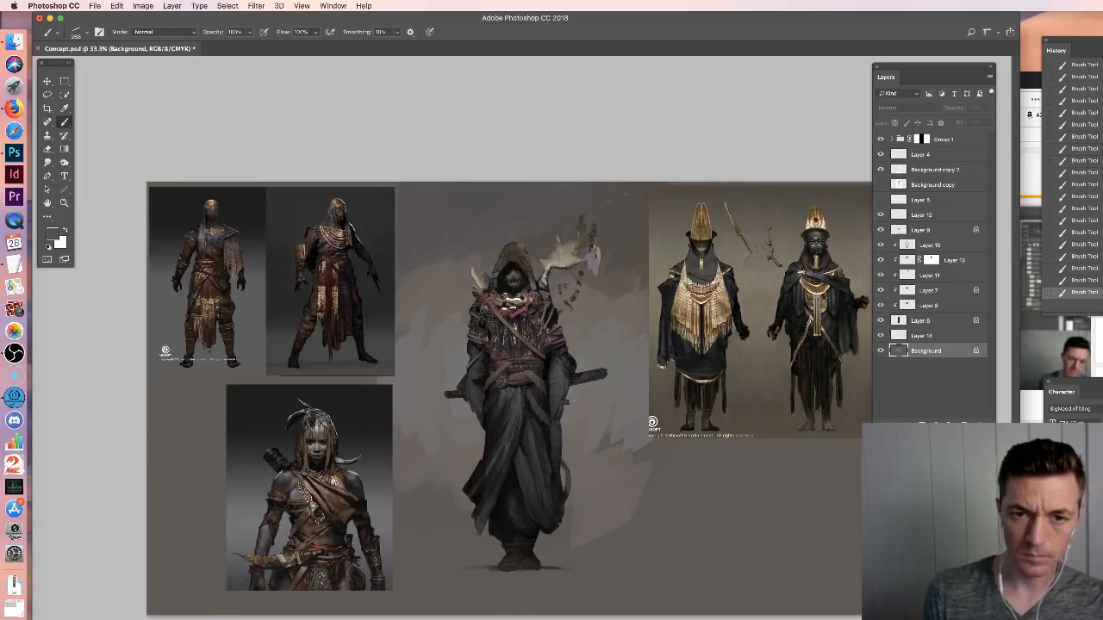
drag(593, 295, 566, 290)
drag(462, 277, 408, 293)
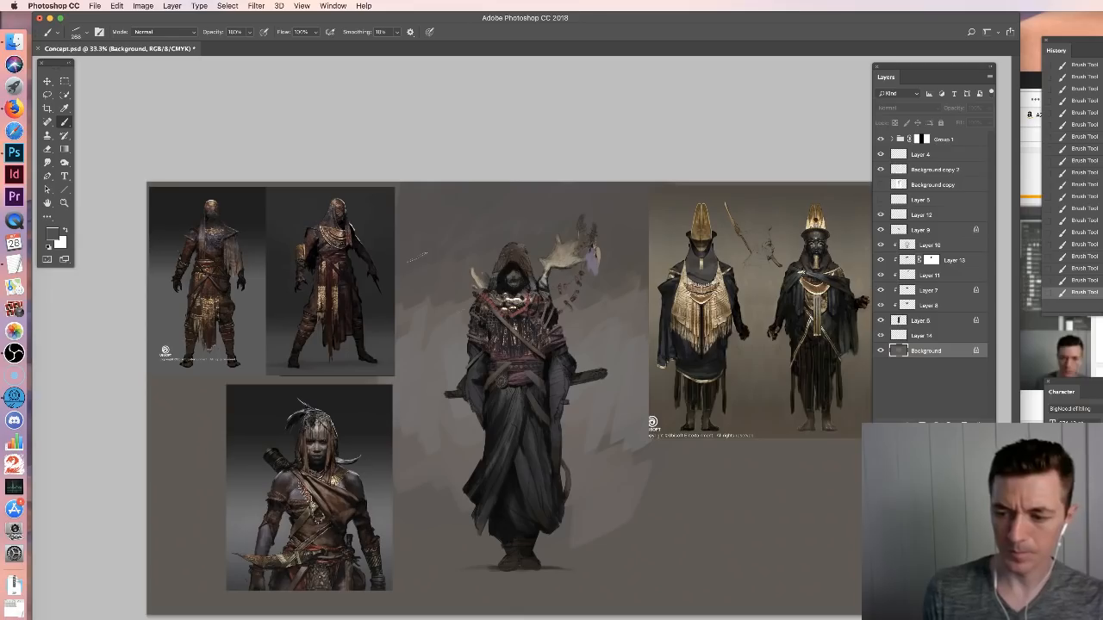
Soften the backdrop around the figure with the 764 px Soft Round brush, and switch back to the Hard Elliptical brush
right_click(523, 327)
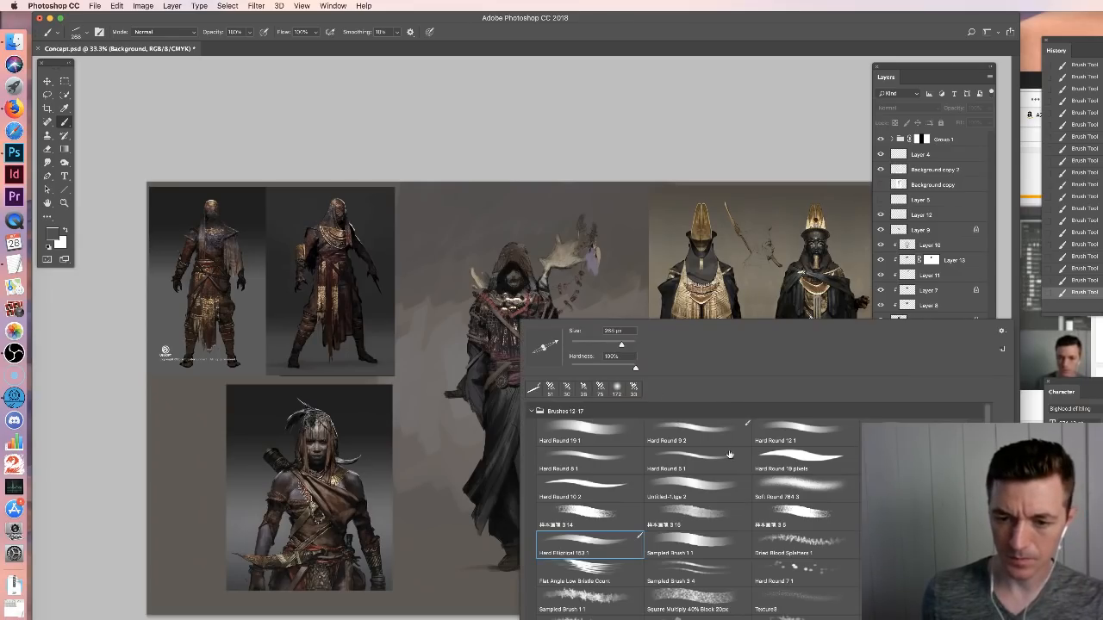
double_click(730, 454)
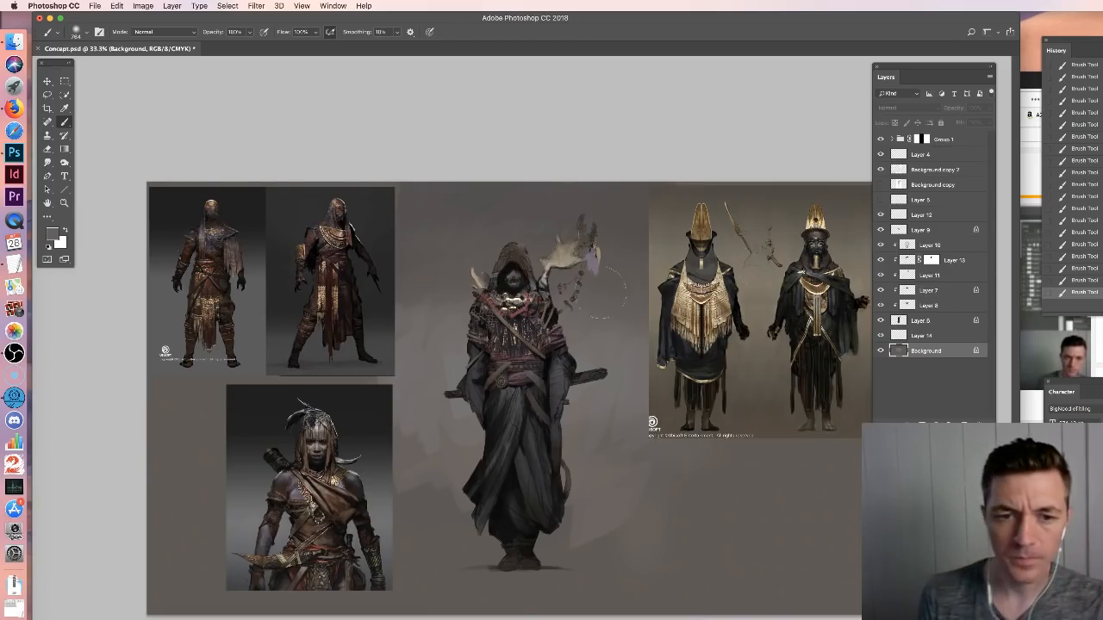
right_click(586, 293)
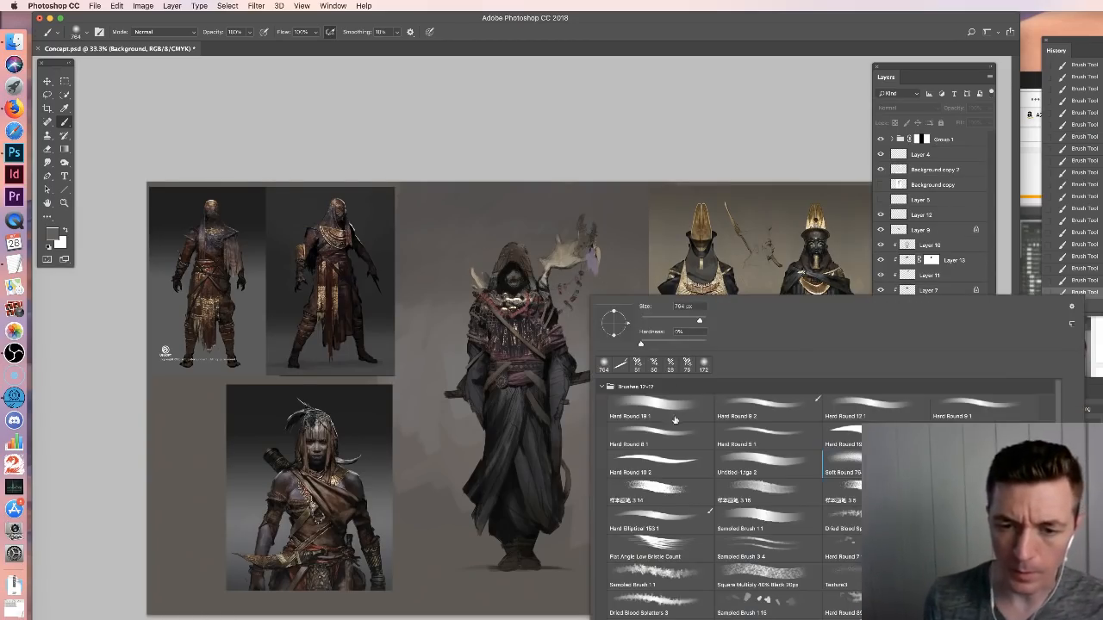
click(689, 519)
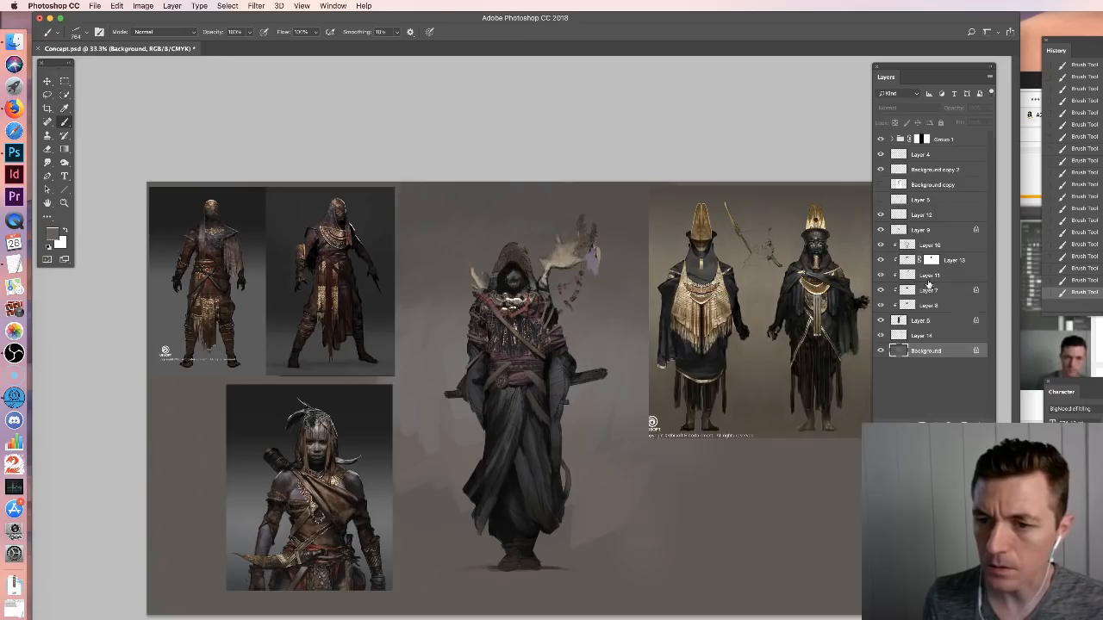
Toggle Layer 11's visibility to check its content, make it the active layer, and reduce the brush size
click(881, 276)
click(881, 276)
click(880, 275)
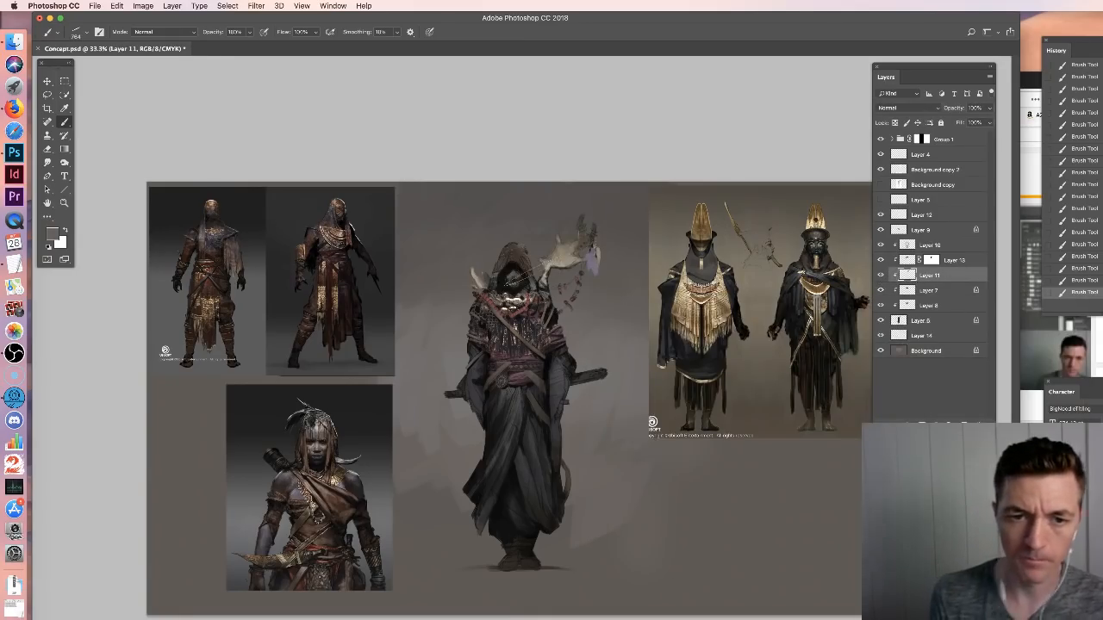
right_click(591, 311)
drag(702, 333, 694, 332)
key(Return)
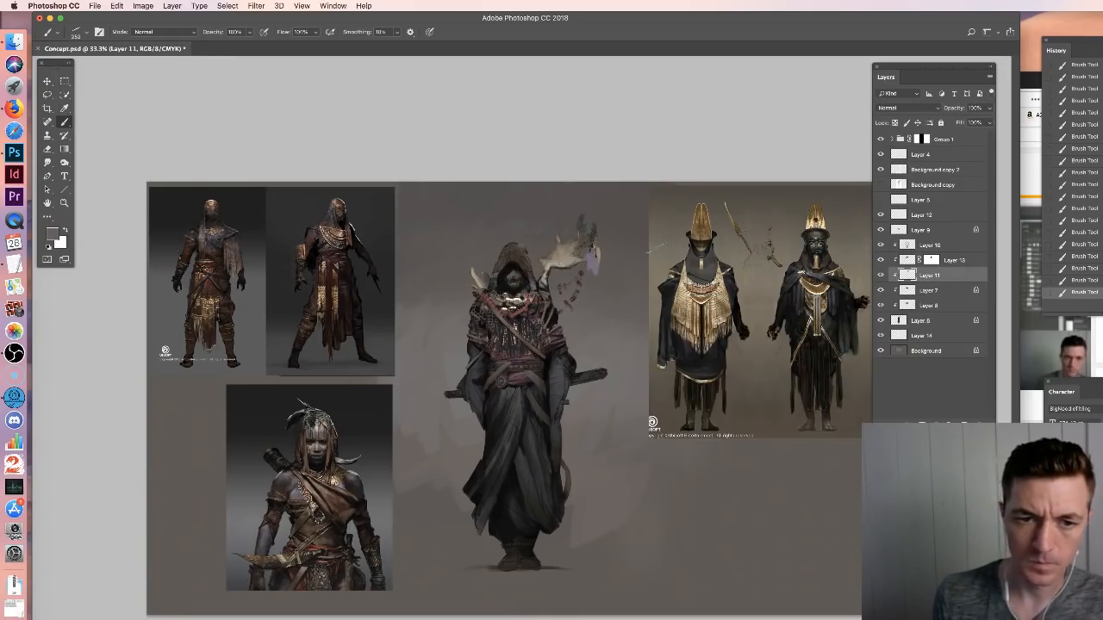
Apply a Photo Filter to Layer 11 using Cooling Filter (80), with the density slightly reduced
key(super+shift+p)
click(737, 297)
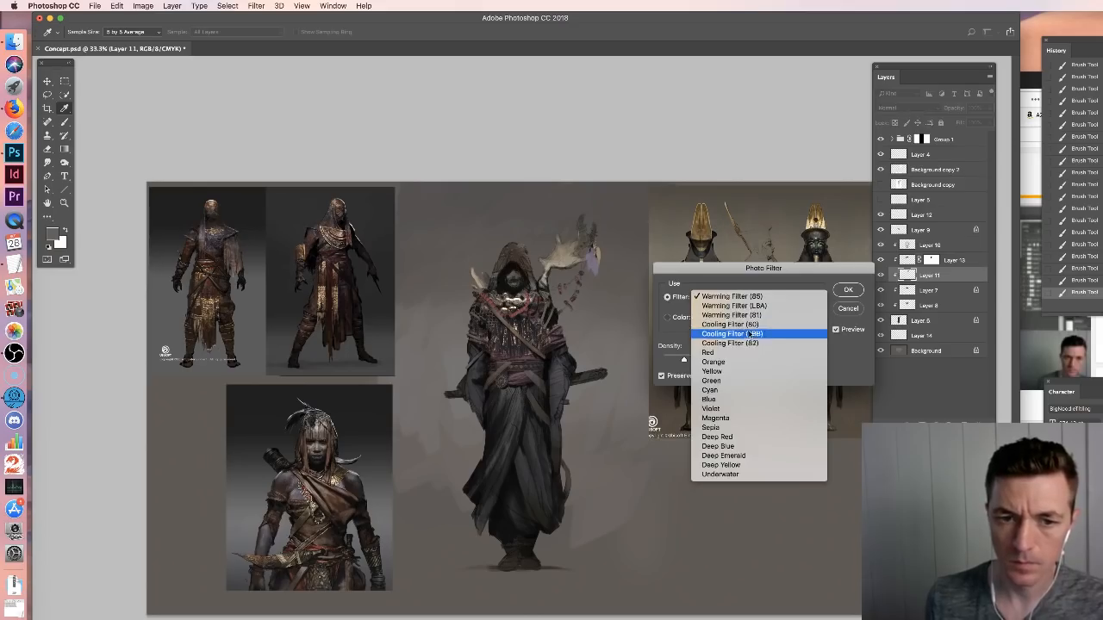
click(728, 324)
drag(680, 359, 676, 362)
click(846, 291)
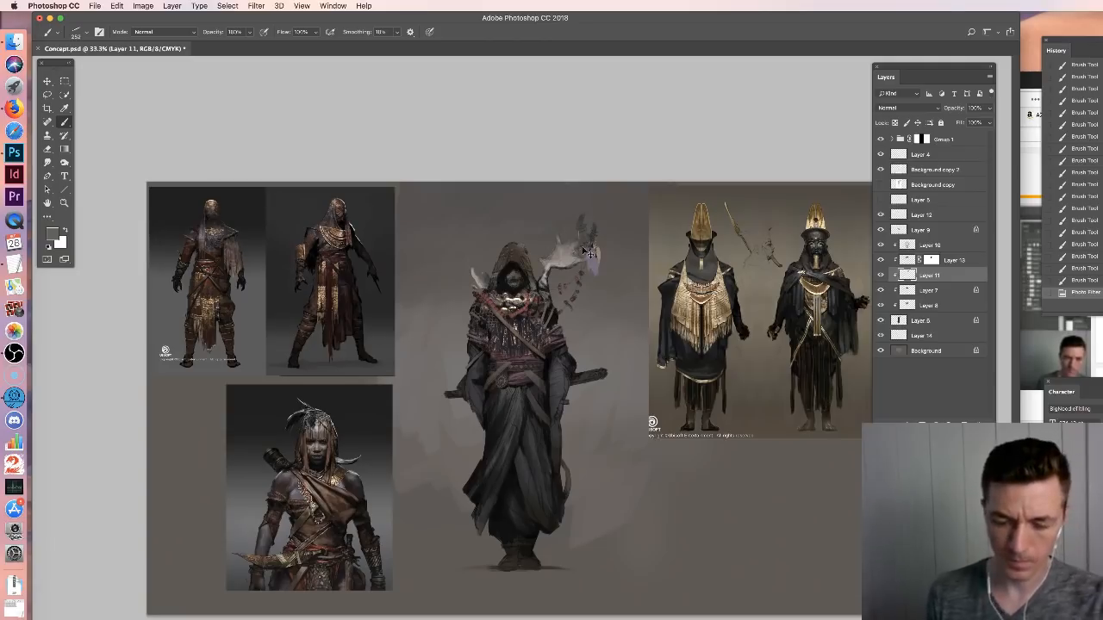
Sample the antler's light grey and paint over its dark upper prongs on Layer 11, reducing the brush for smaller strokes
key(super+plus)
drag(619, 276, 588, 427)
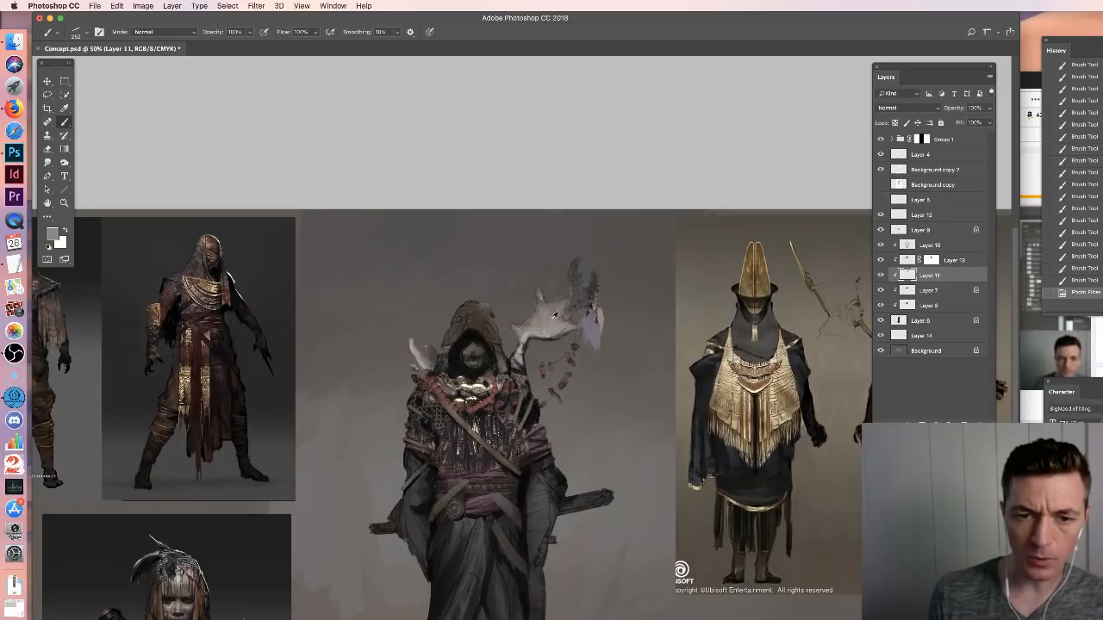
alt+click(554, 317)
mouse_move(574, 262)
mouse_down()
mouse_move(576, 306)
mouse_move(543, 294)
mouse_up()
right_click(524, 331)
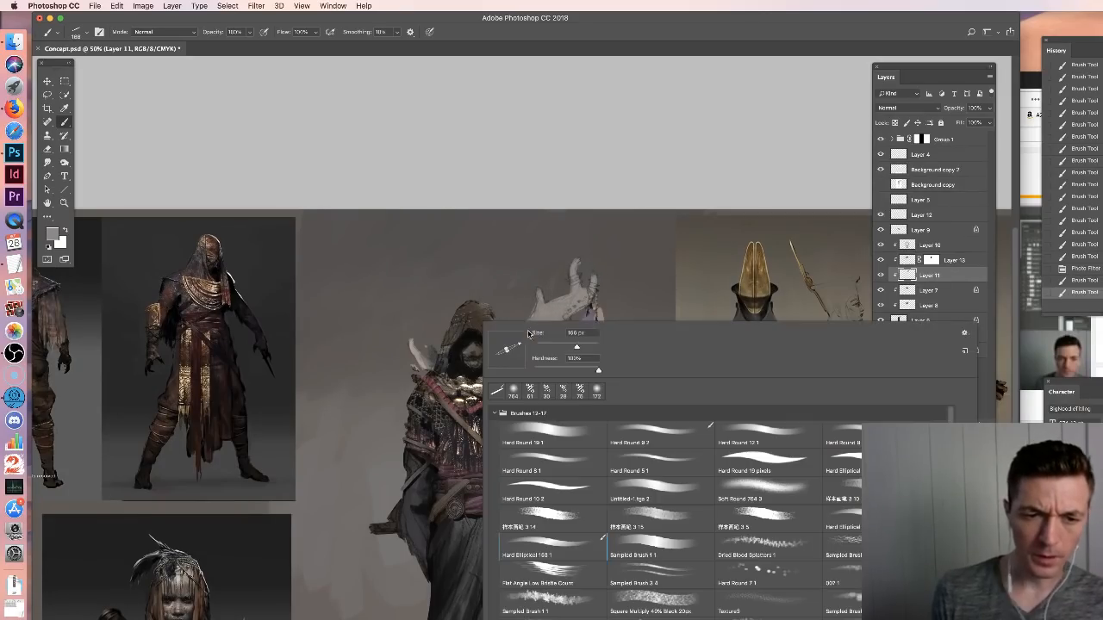
click(559, 347)
key(Return)
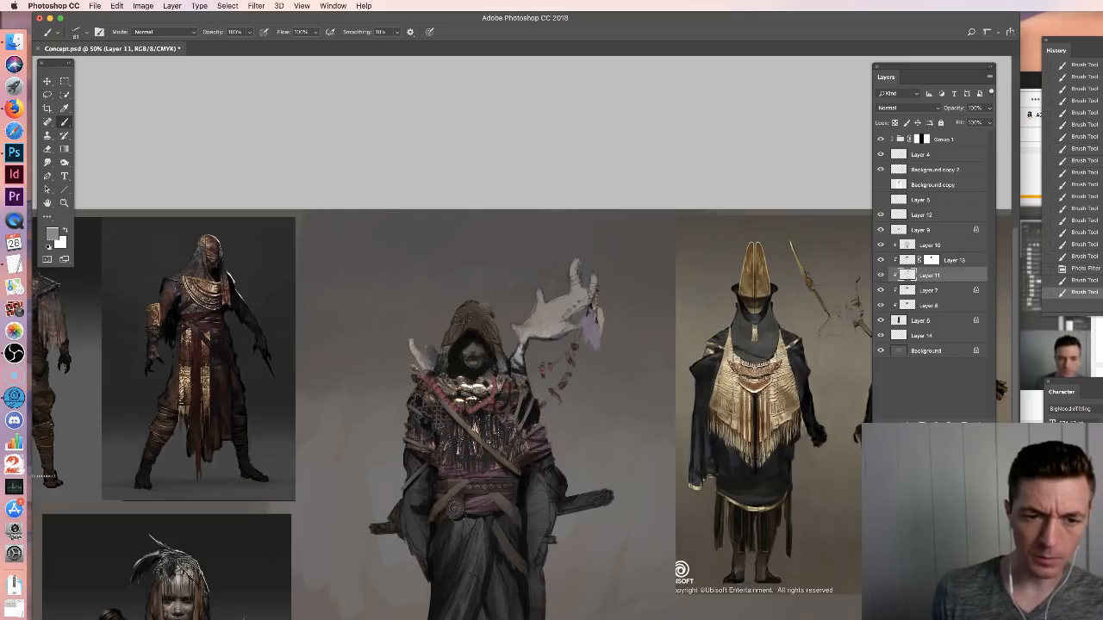
drag(541, 479, 538, 515)
alt+click(555, 311)
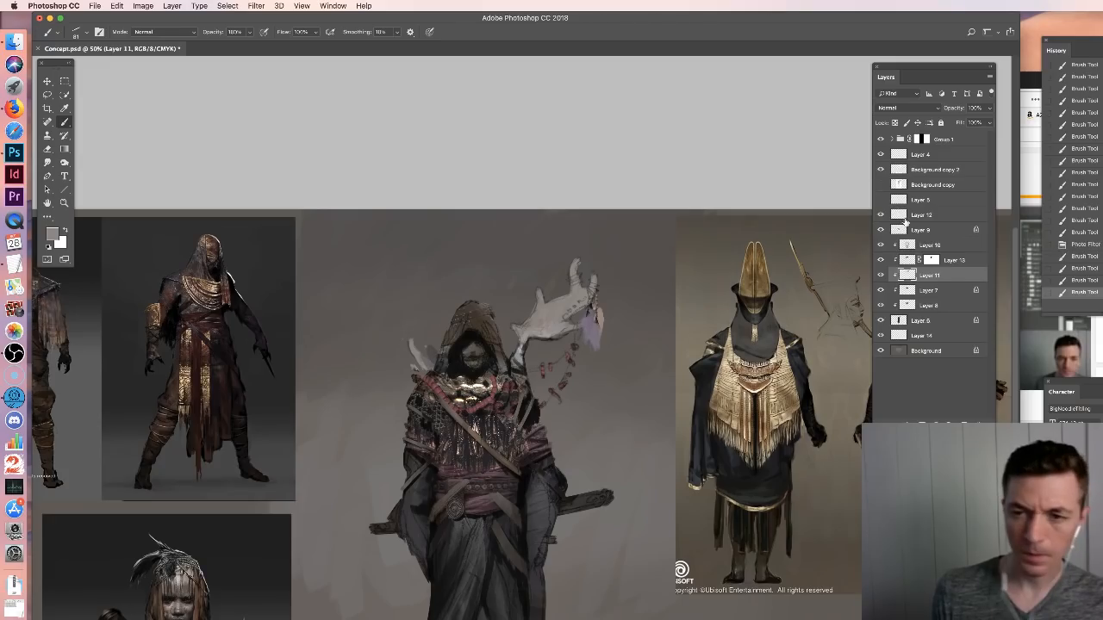
Toggle the visibility of Layers 7, 8, 11 and 10 to examine what each contributes to the figure
click(897, 259)
click(881, 292)
click(880, 292)
click(881, 307)
click(881, 307)
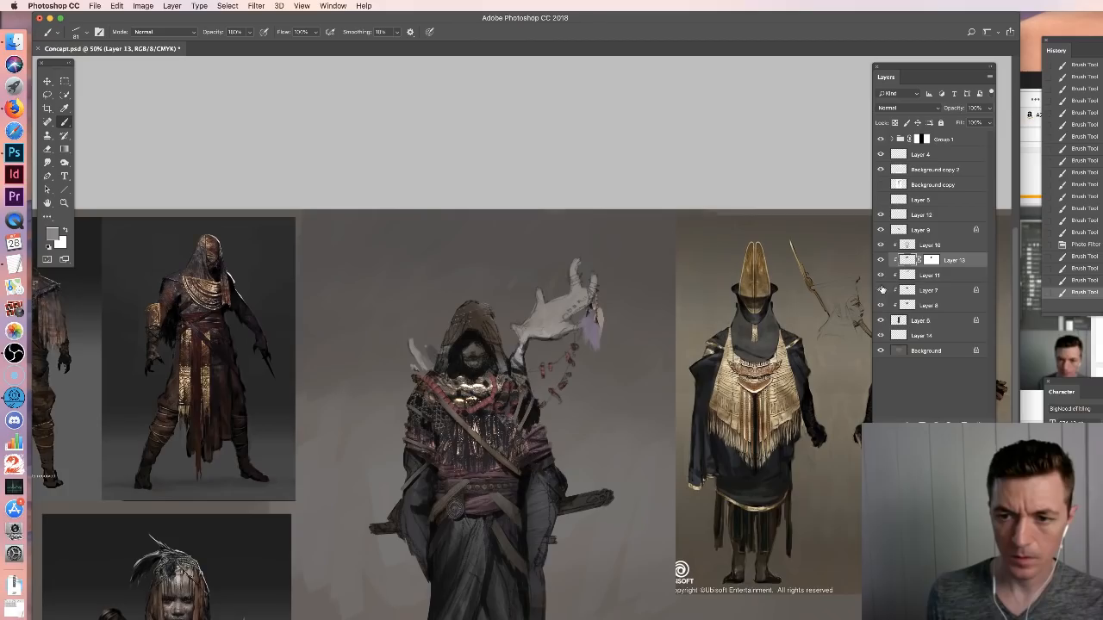
click(881, 275)
click(880, 275)
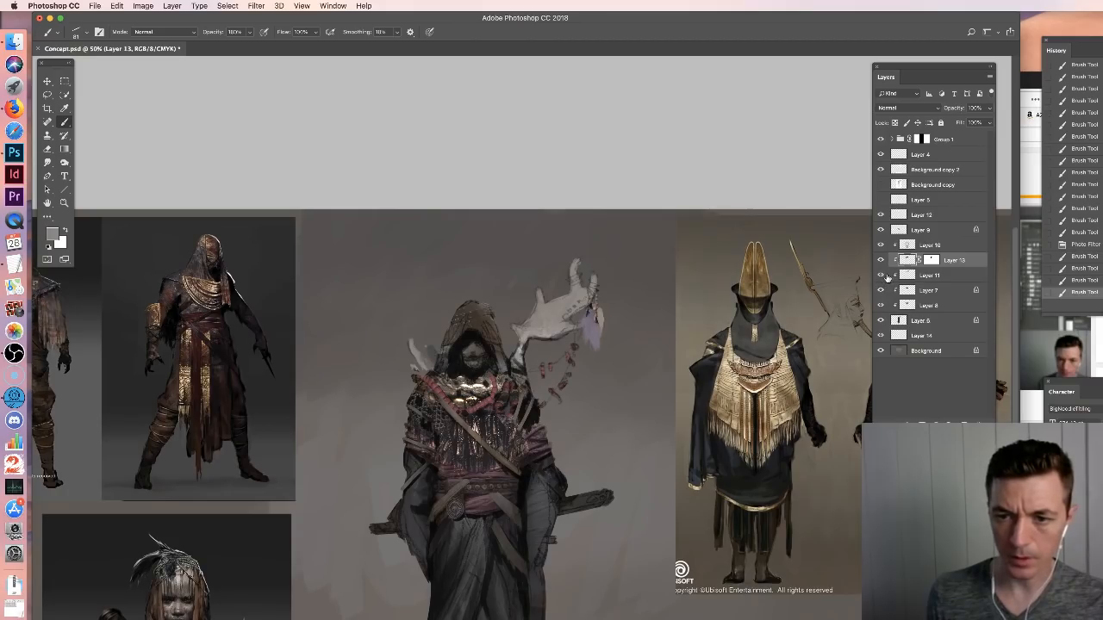
click(881, 276)
click(880, 276)
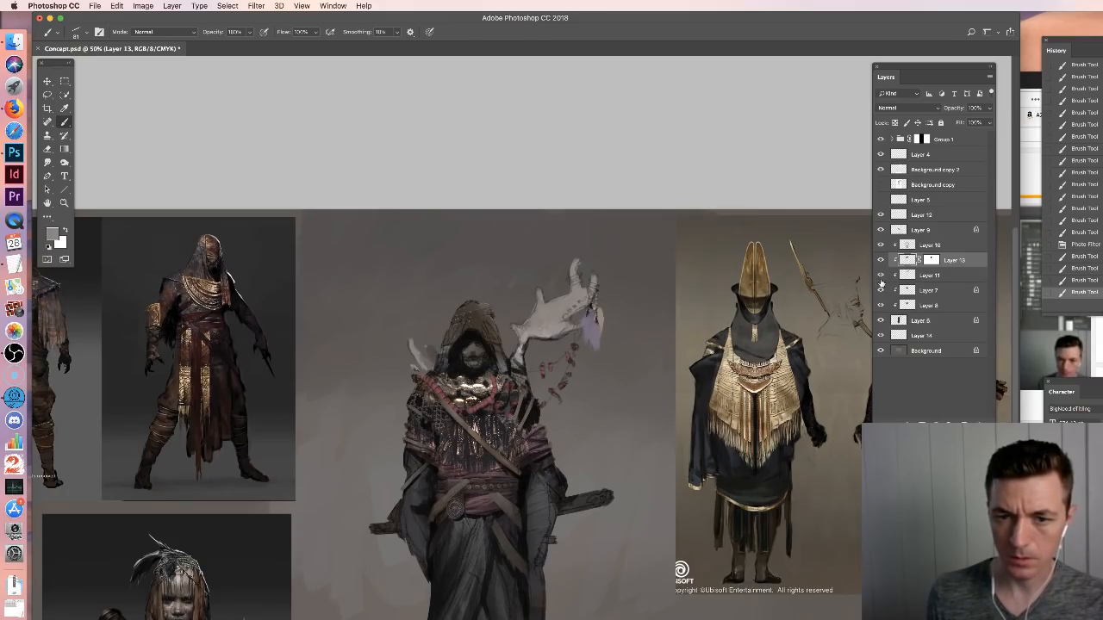
click(882, 246)
click(882, 247)
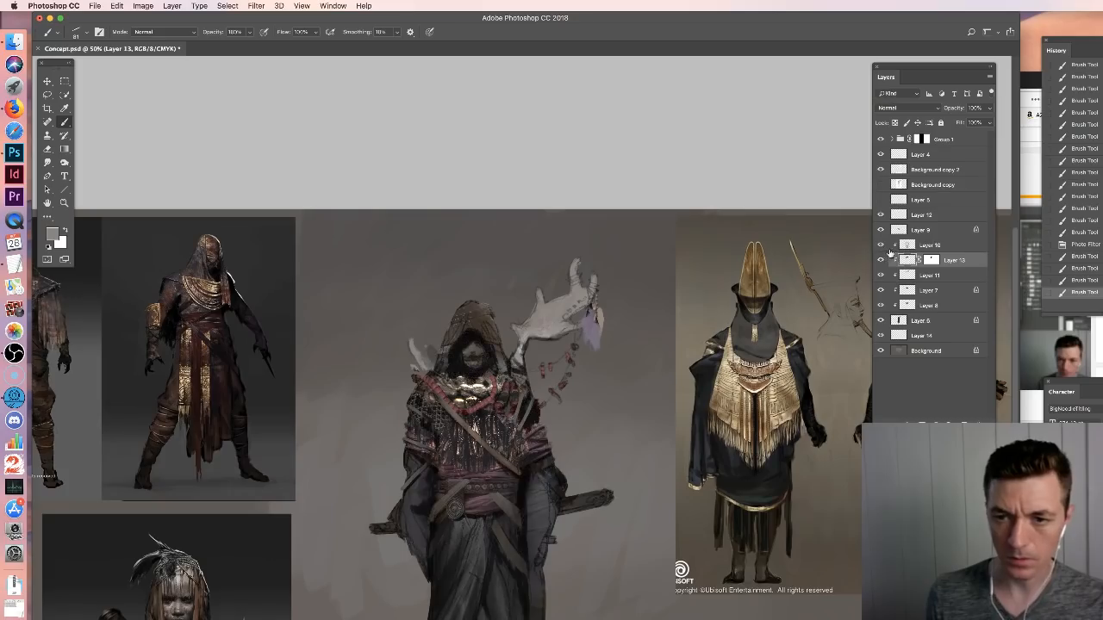
On Layer 10, erase shading beside the image-left antler and repaint its base with a dark tone sampled from the hood
click(910, 246)
key(e)
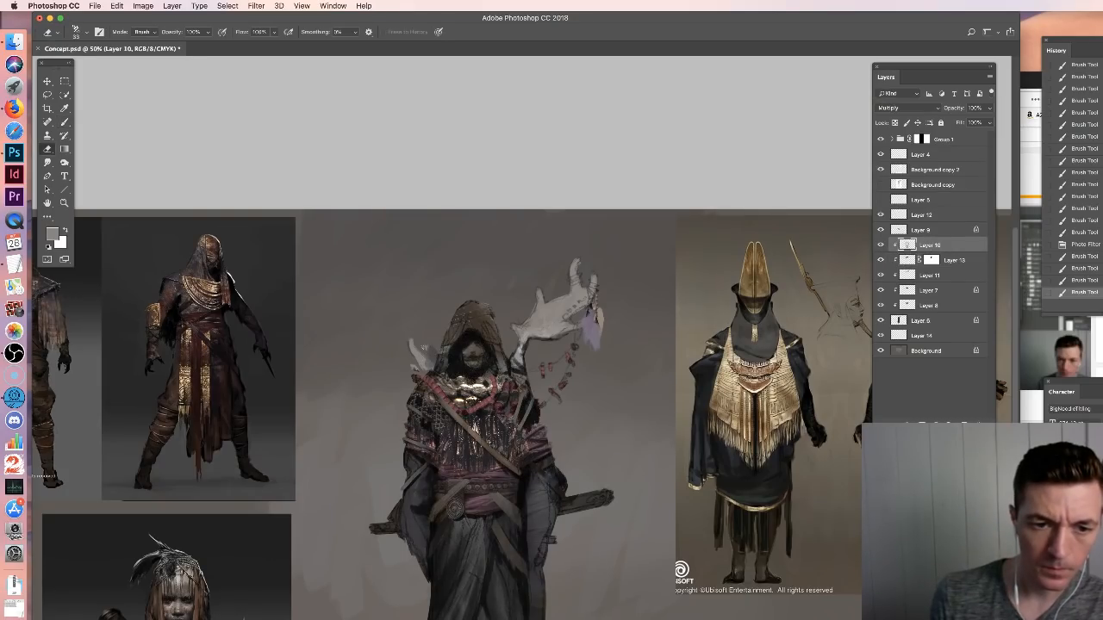
drag(427, 349, 434, 371)
key(b)
alt+click(463, 339)
drag(438, 347, 436, 357)
drag(439, 348, 436, 371)
right_click(445, 351)
click(523, 377)
click(437, 353)
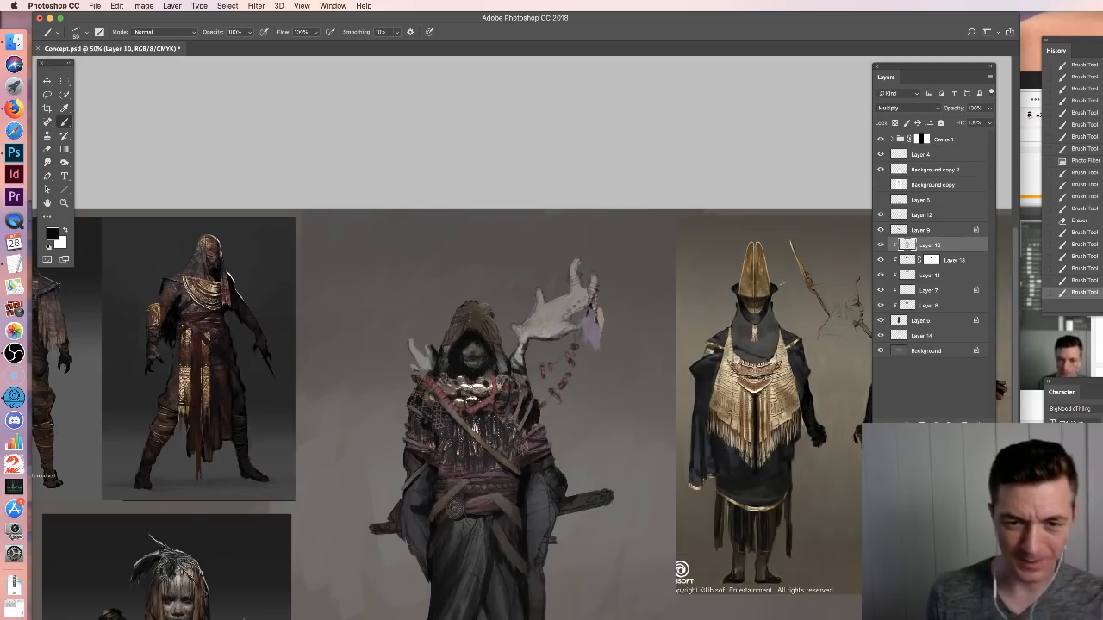
Make Layer 11 active, slightly enlarge the Hard Elliptical brush, and review the whole composition
click(914, 275)
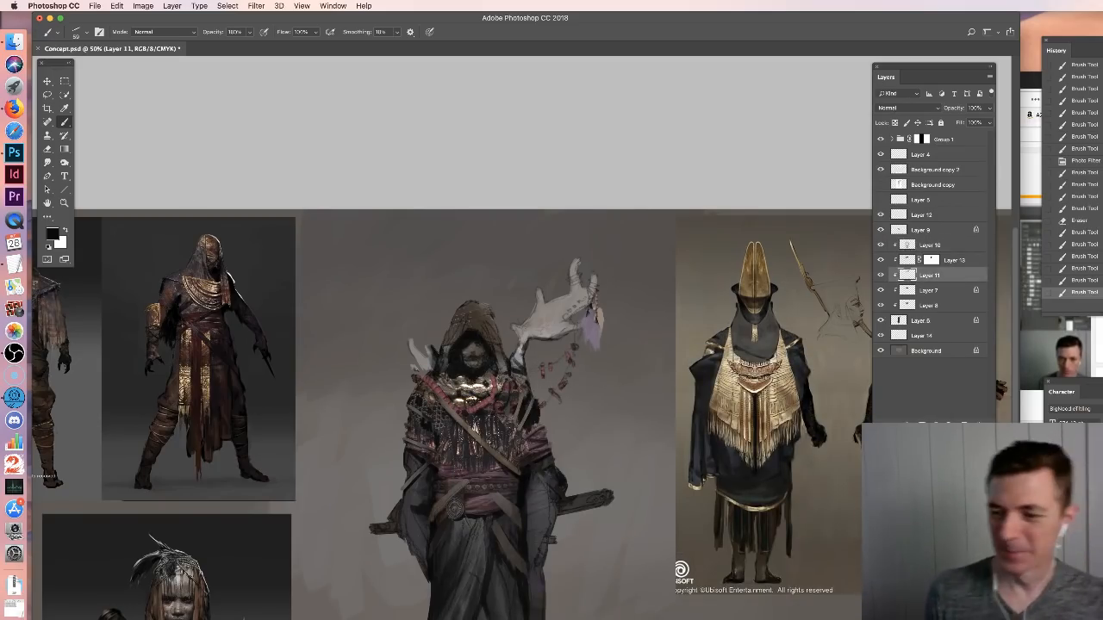
right_click(561, 385)
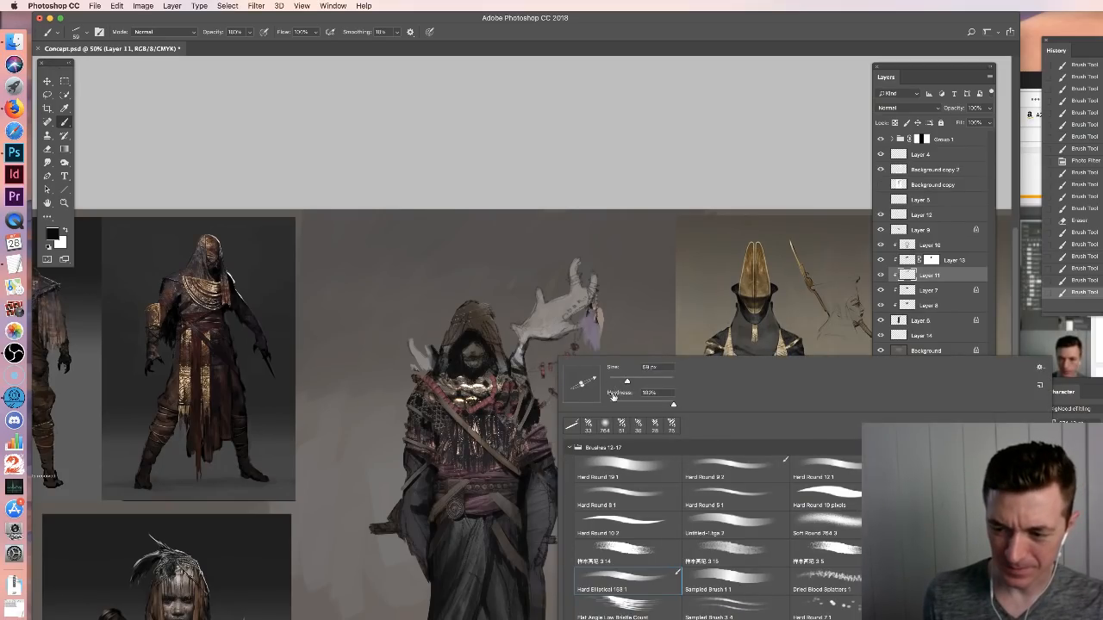
drag(627, 381, 630, 380)
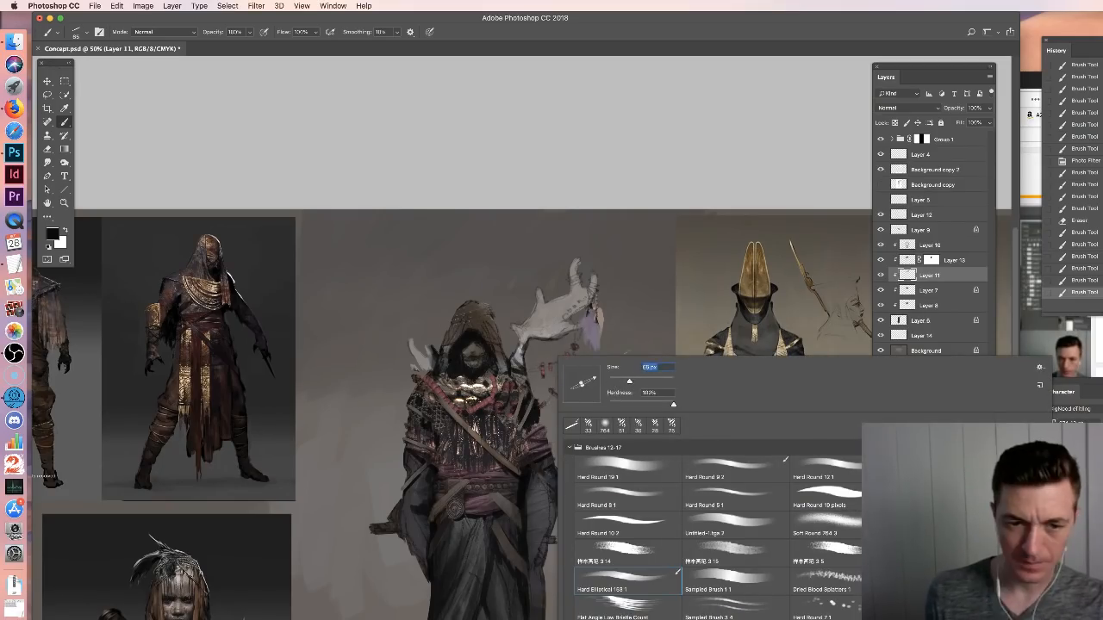
click(544, 400)
key(super+minus)
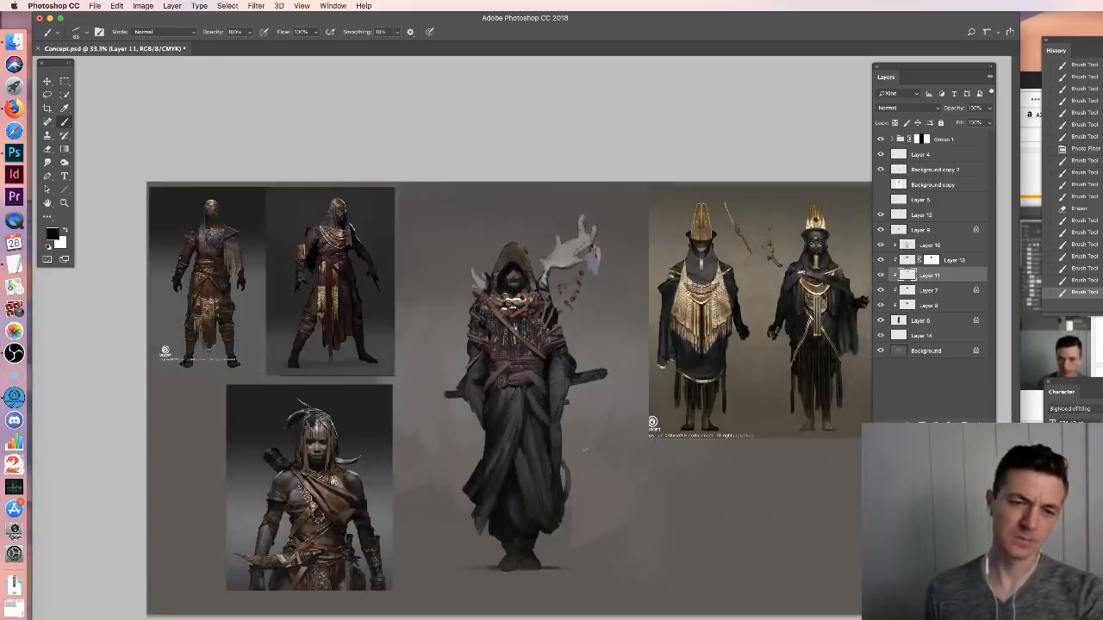
key(super+plus)
drag(553, 250, 585, 306)
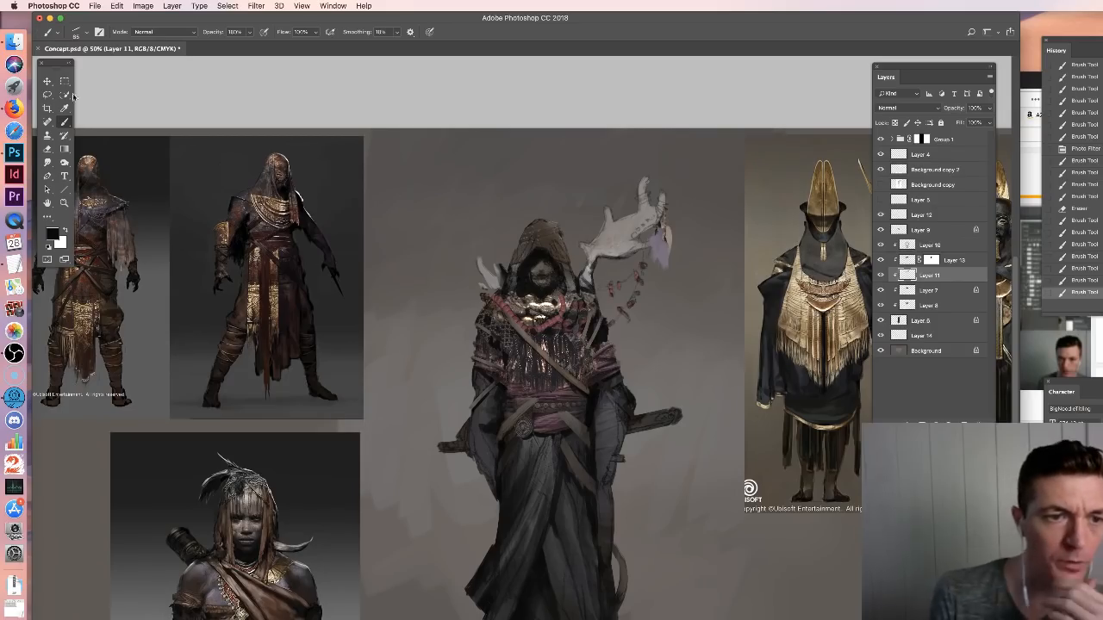
Switch to Finder and browse the Tibetan Costumes folder for a patterned garment photo to use as texture
click(48, 81)
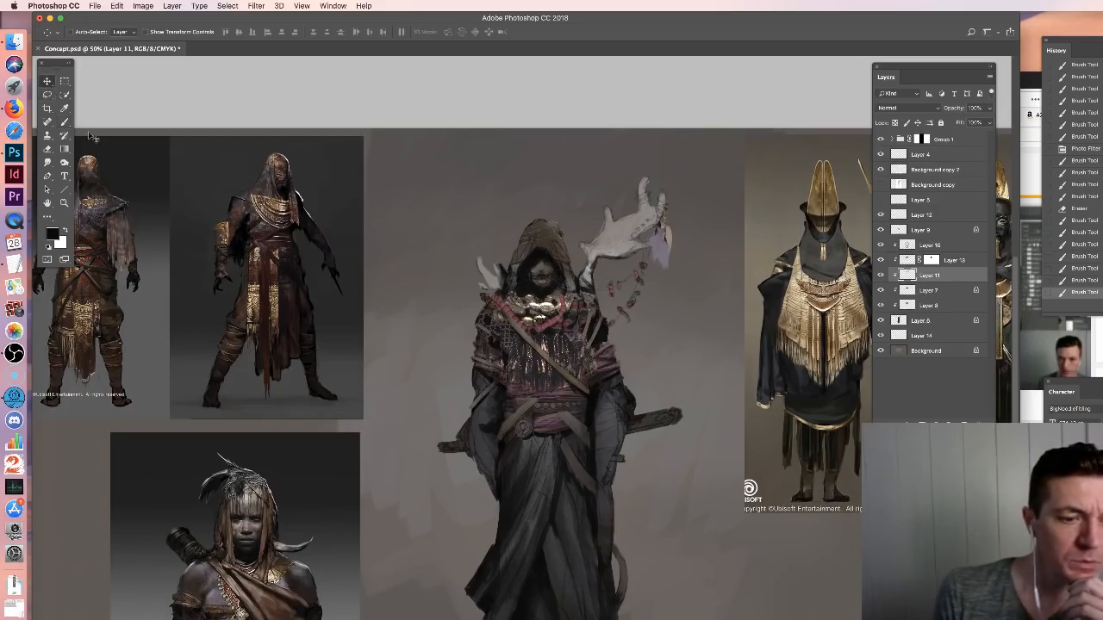
click(15, 42)
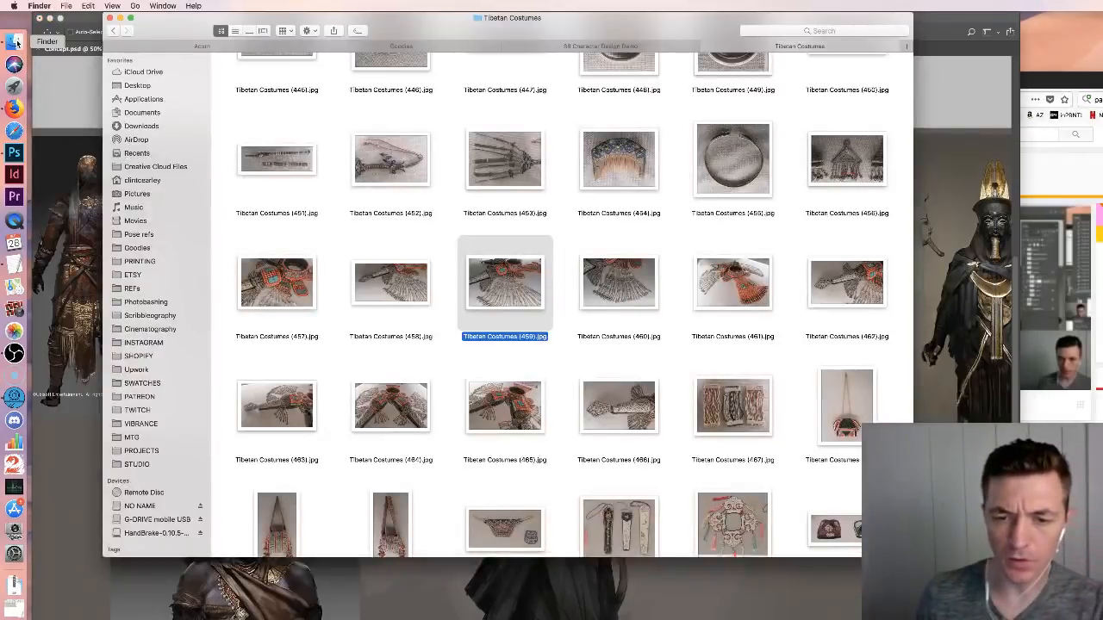
scroll(686, 342, down, 5)
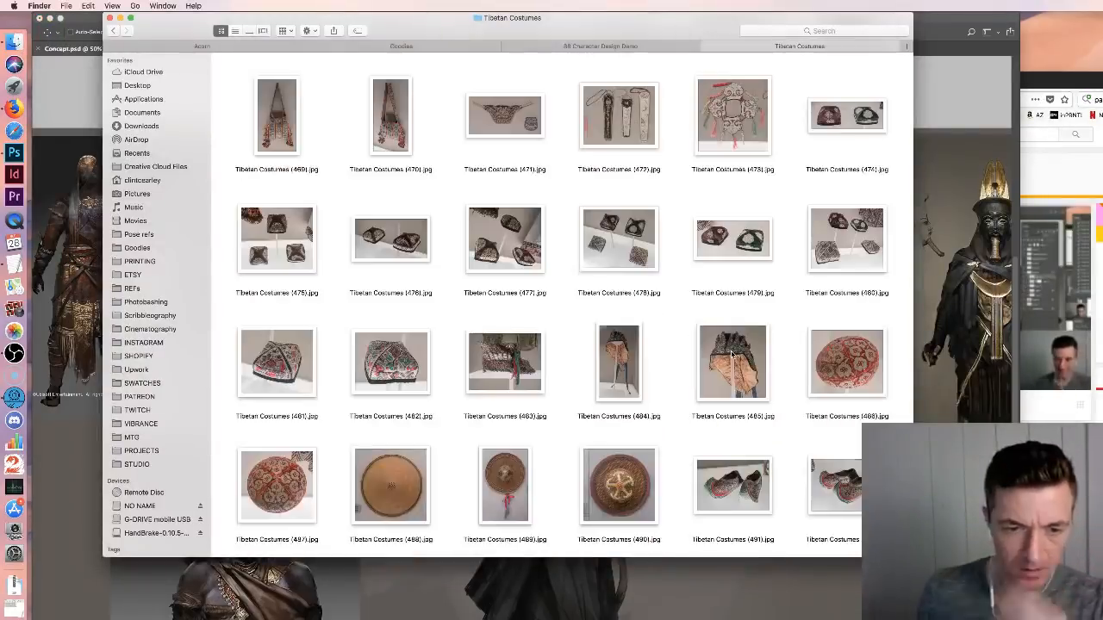
scroll(687, 341, down, 3)
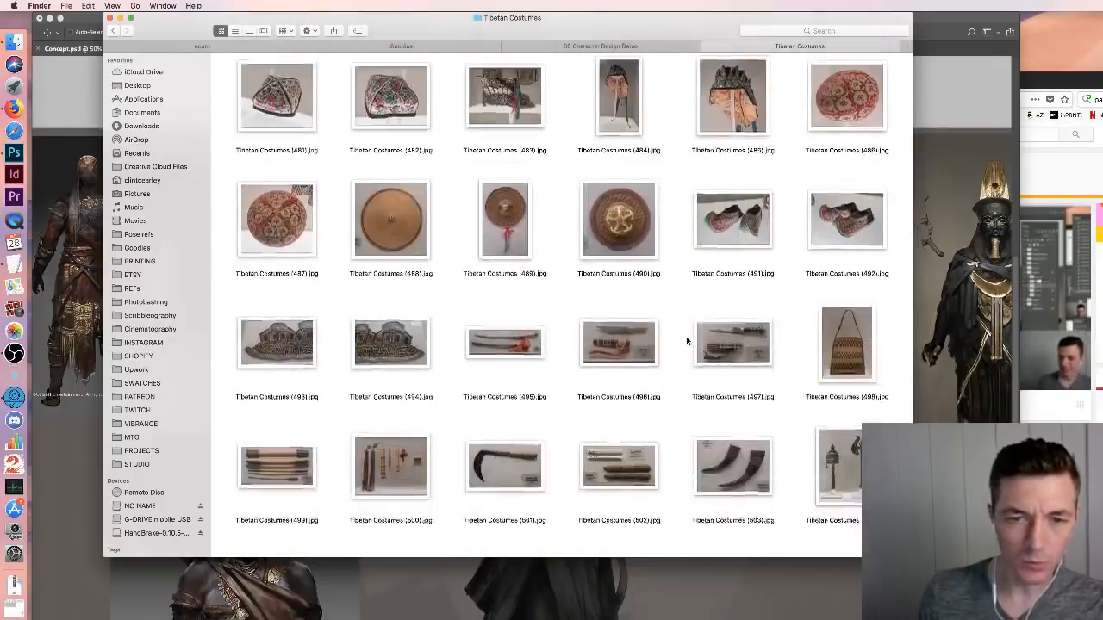
scroll(687, 341, up, 1)
scroll(687, 342, up, 5)
scroll(686, 341, up, 15)
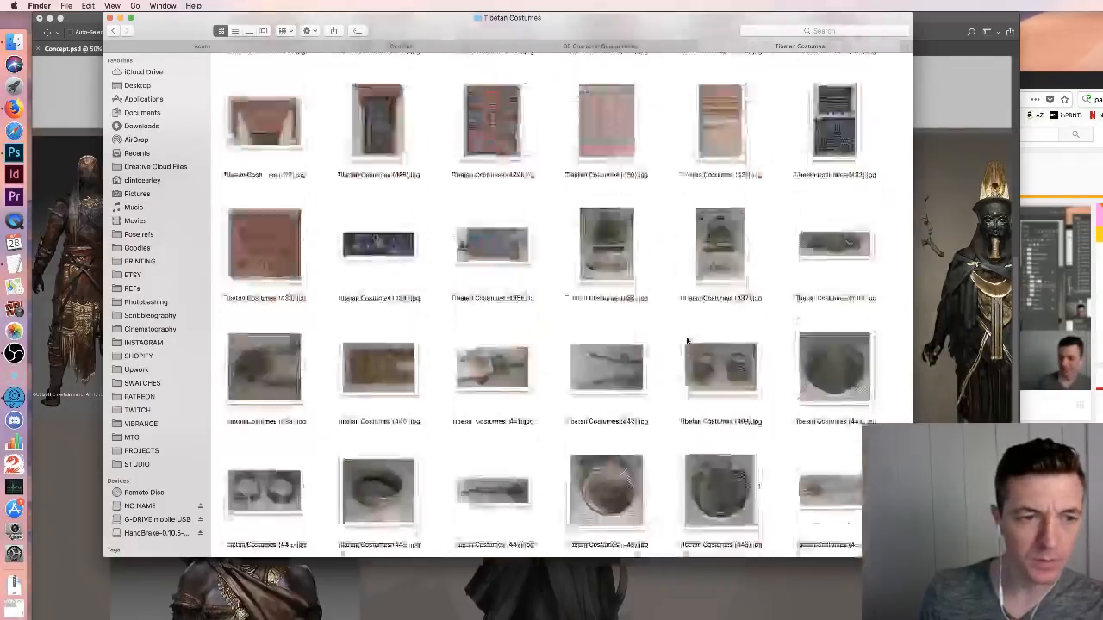
scroll(676, 338, up, 6)
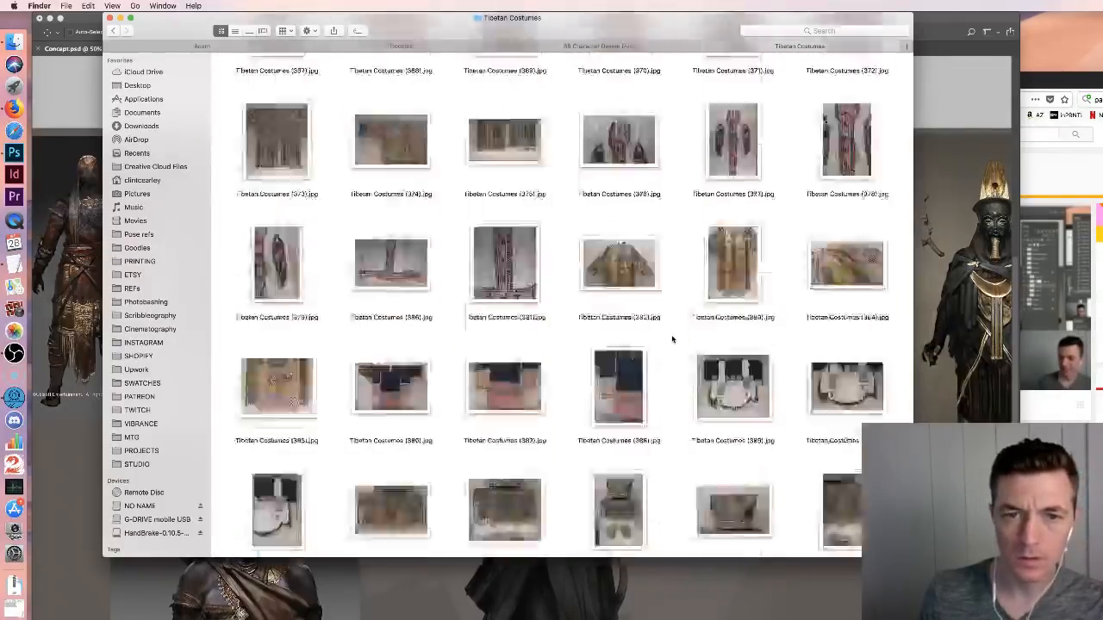
scroll(670, 341, up, 4)
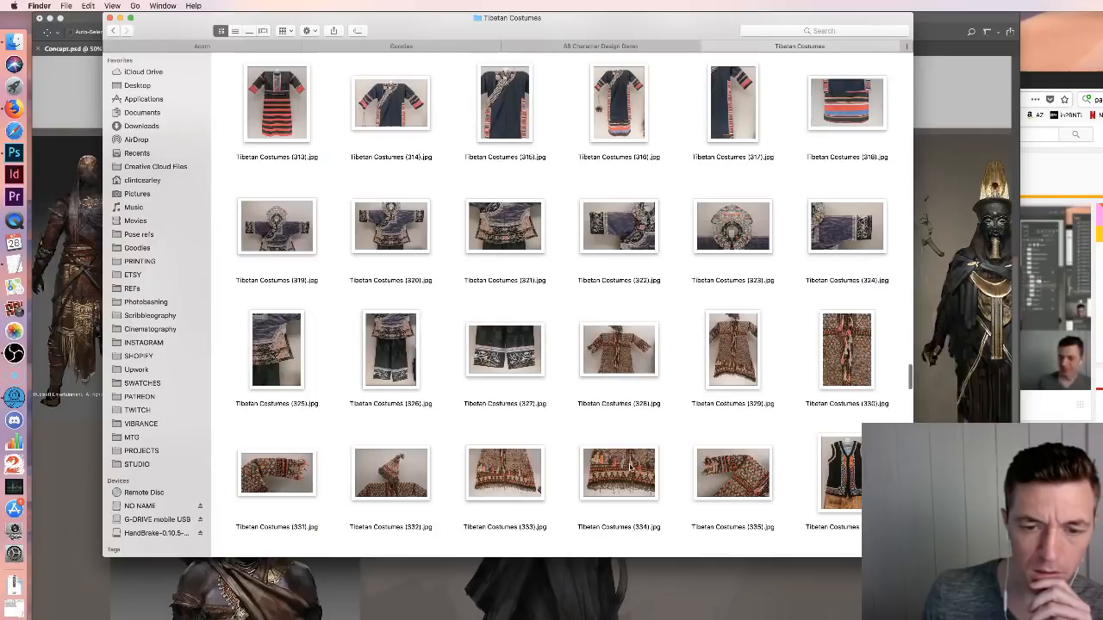
Open Tibetan Costumes (333).jpg in Adobe Photoshop CC 2018 and activate the Rectangular Marquee tool
drag(446, 16, 497, 3)
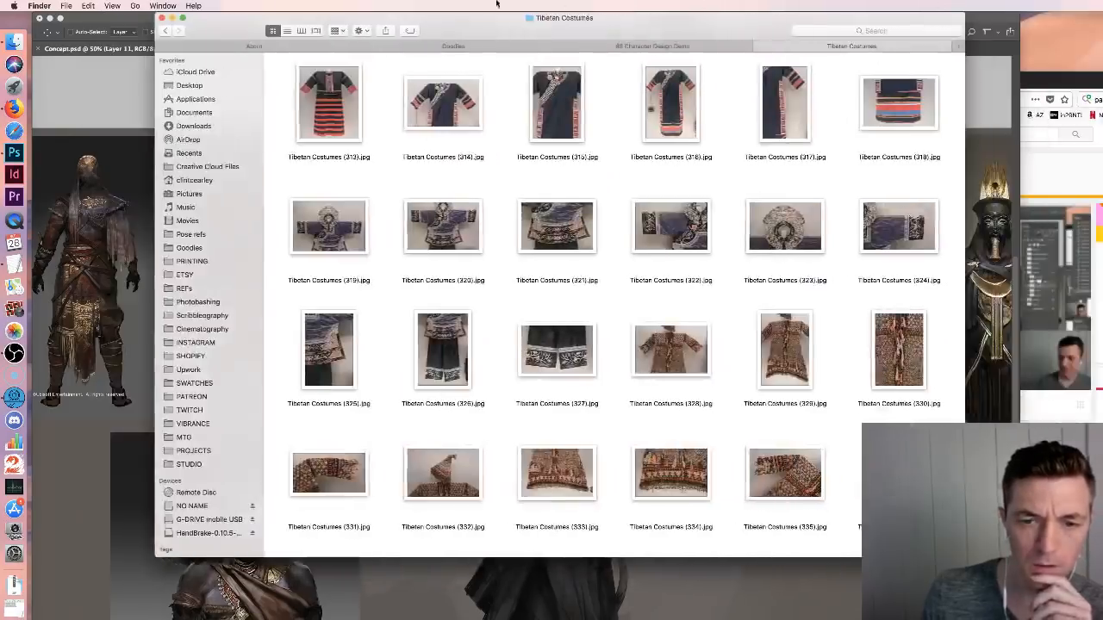
right_click(549, 472)
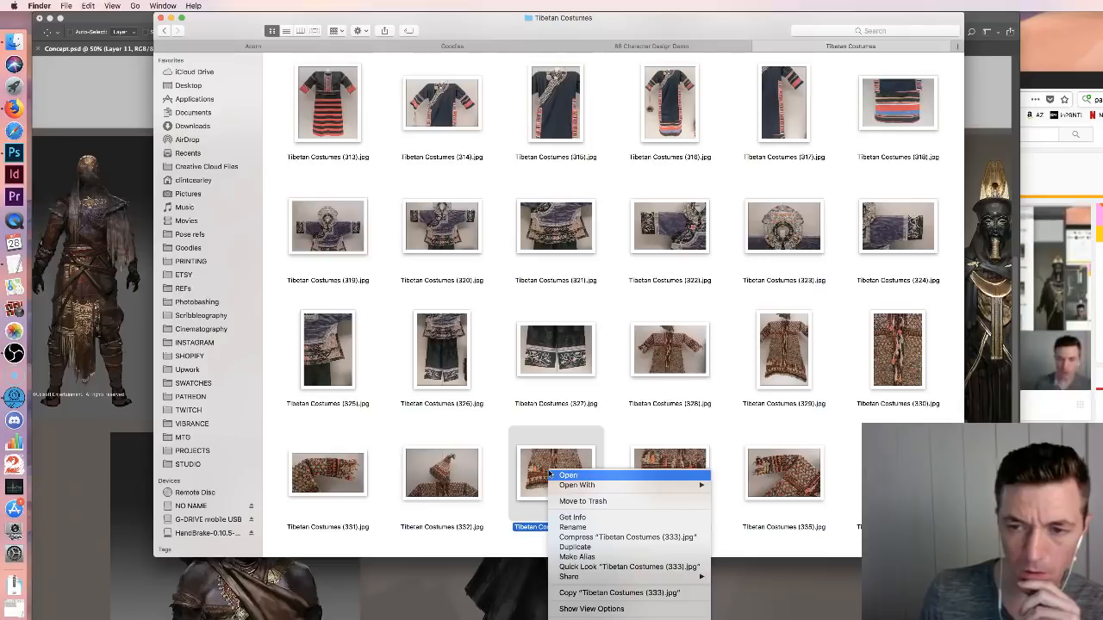
mouse_move(601, 487)
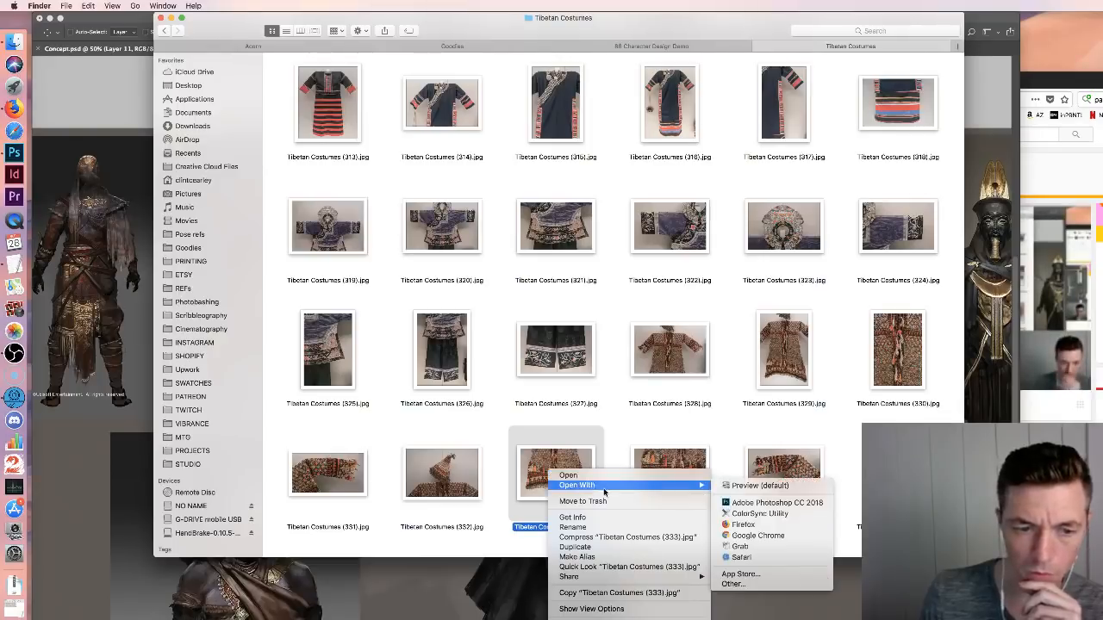
click(772, 505)
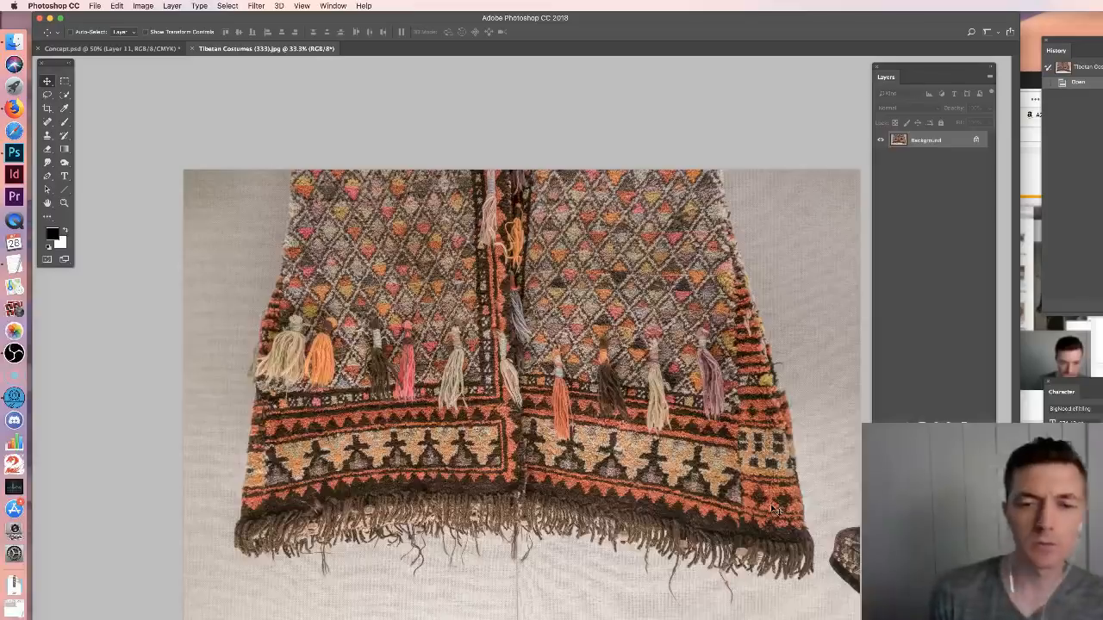
click(66, 81)
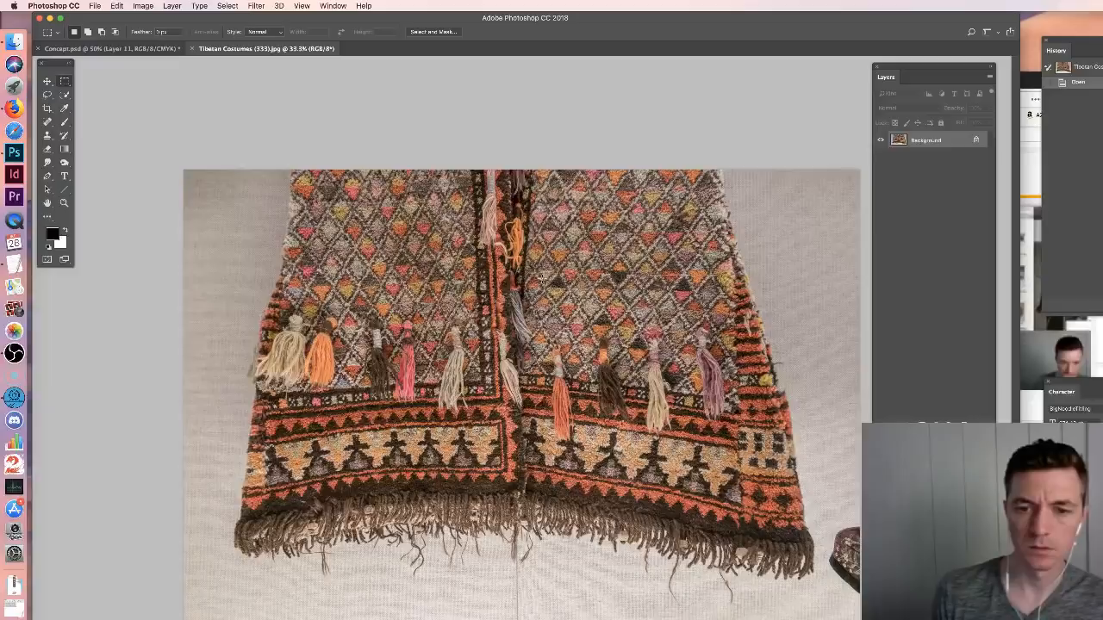
Close the garment photo, paste its copied pattern above Layer 11 in Concept.psd, and scale it down over the character's upper torso
key(super+w)
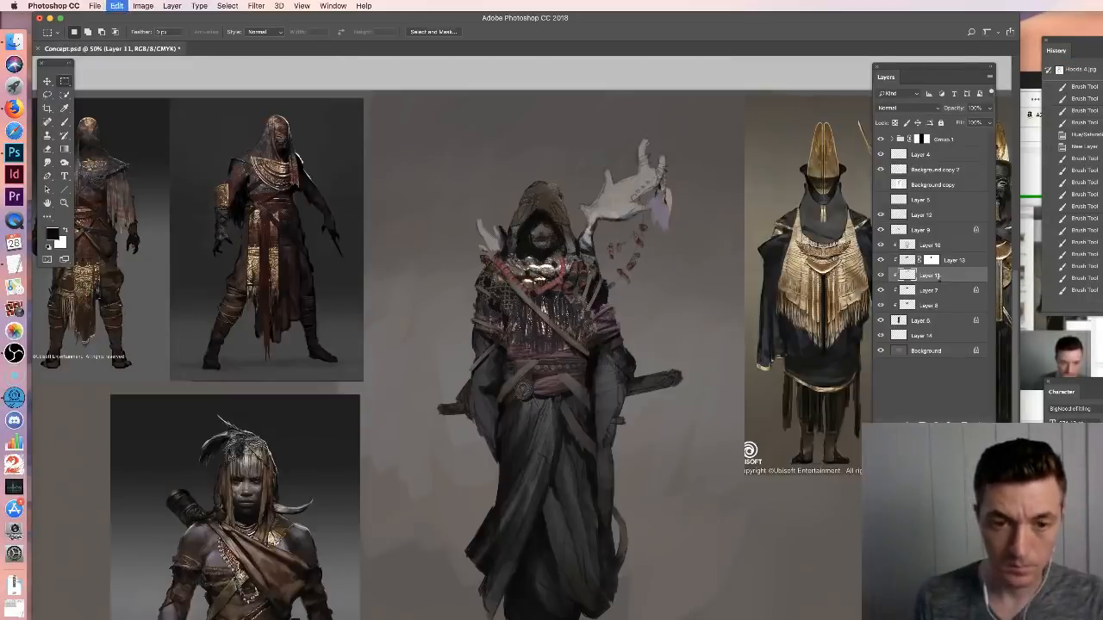
key(super+v)
key(v)
key(super+t)
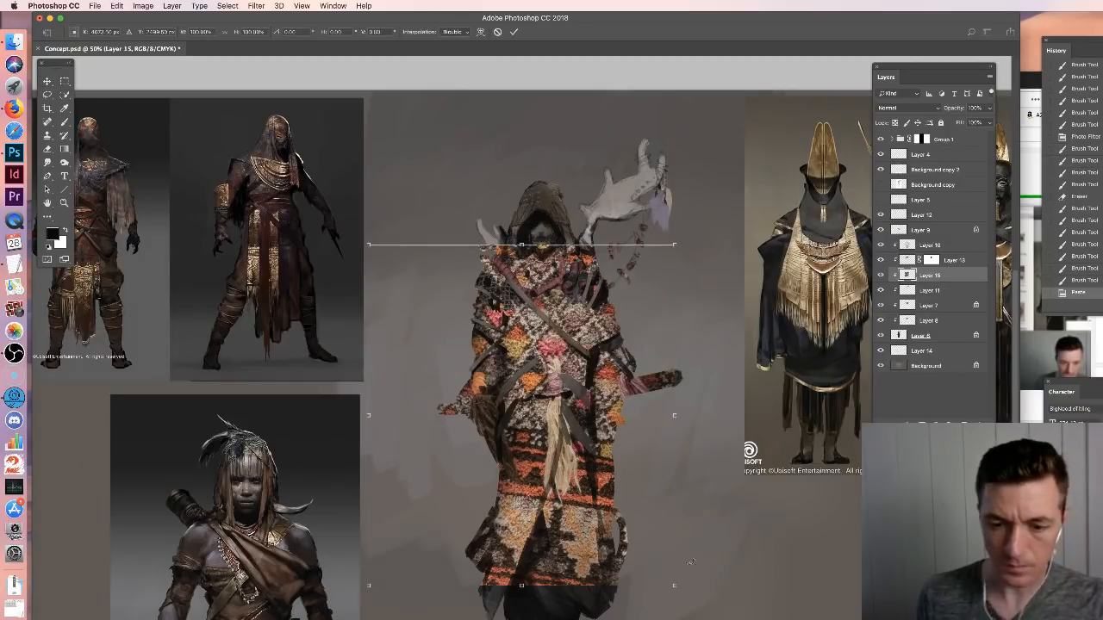
drag(675, 587, 586, 292)
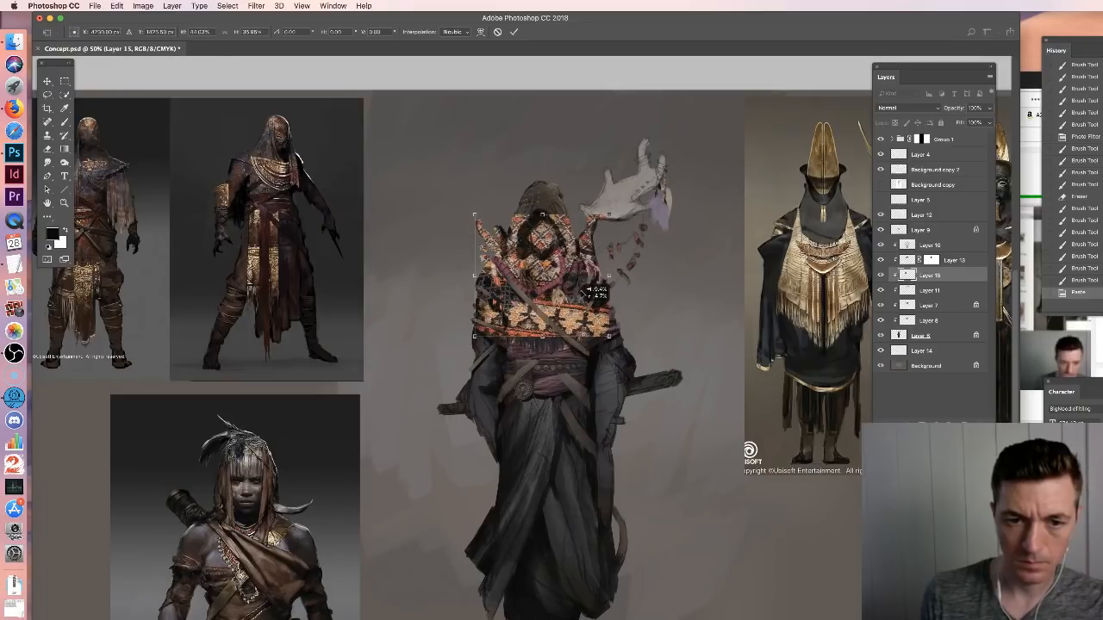
key(Return)
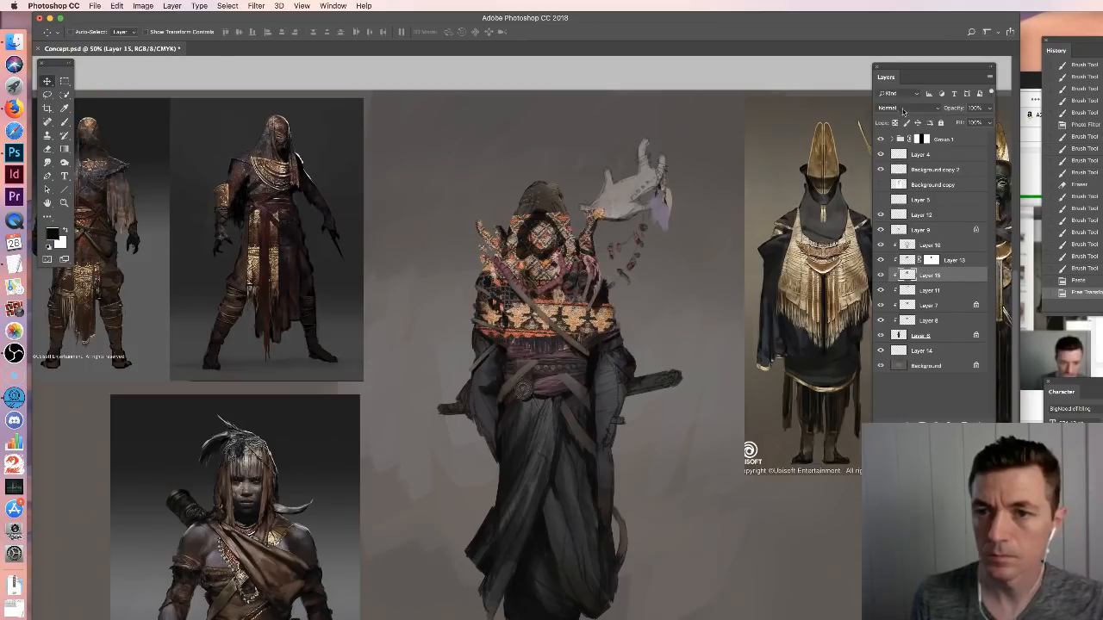
Try blending the pasted garment pattern over the hood in Soft Light and adjusting its Hue/Saturation
click(909, 108)
click(896, 196)
drag(556, 272, 571, 227)
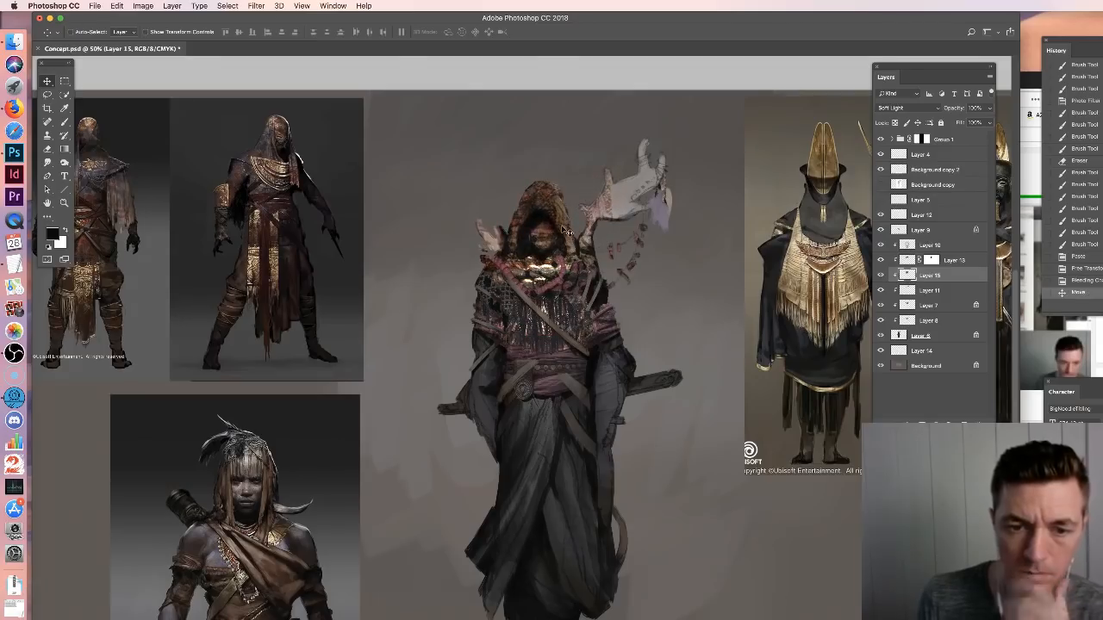
key(super+u)
drag(801, 314, 798, 314)
drag(589, 250, 567, 244)
Try the garment pattern in Hard Light mode and scale it down to fit the hood
click(900, 108)
click(900, 114)
key(super+t)
drag(611, 146, 562, 194)
key(Return)
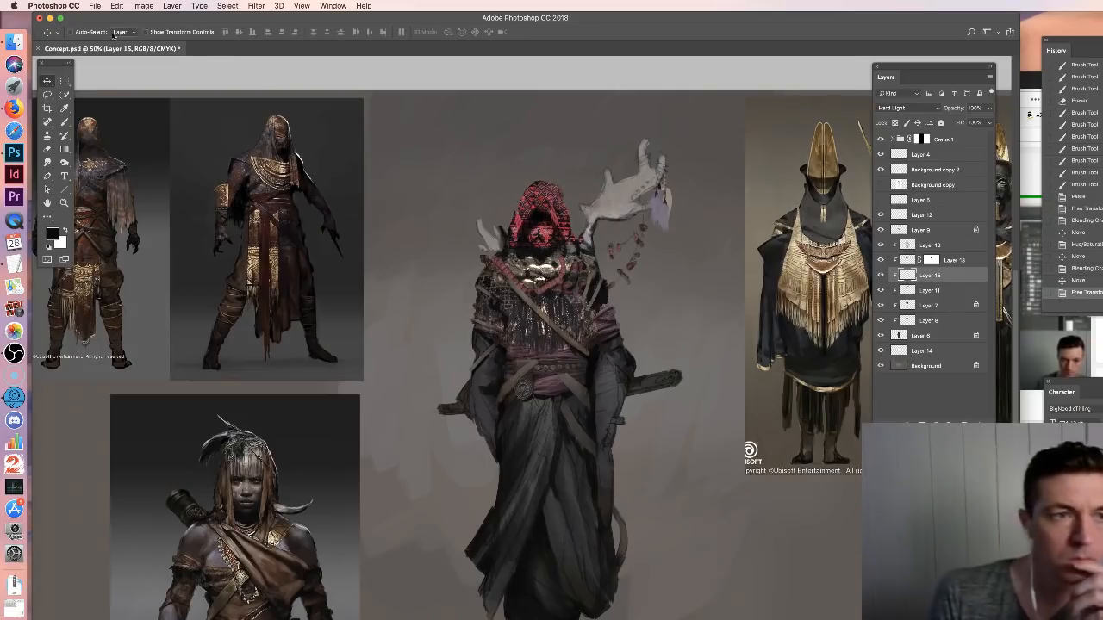
Warp the garment pattern so that it curves around the top and sides of the hood
click(125, 5)
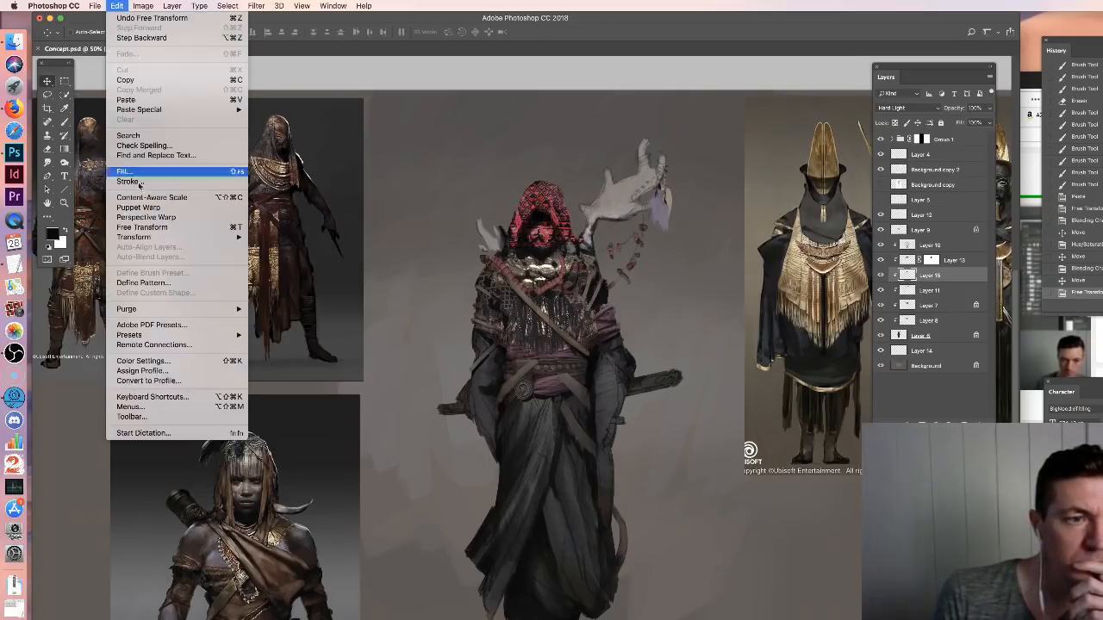
mouse_move(147, 237)
click(294, 305)
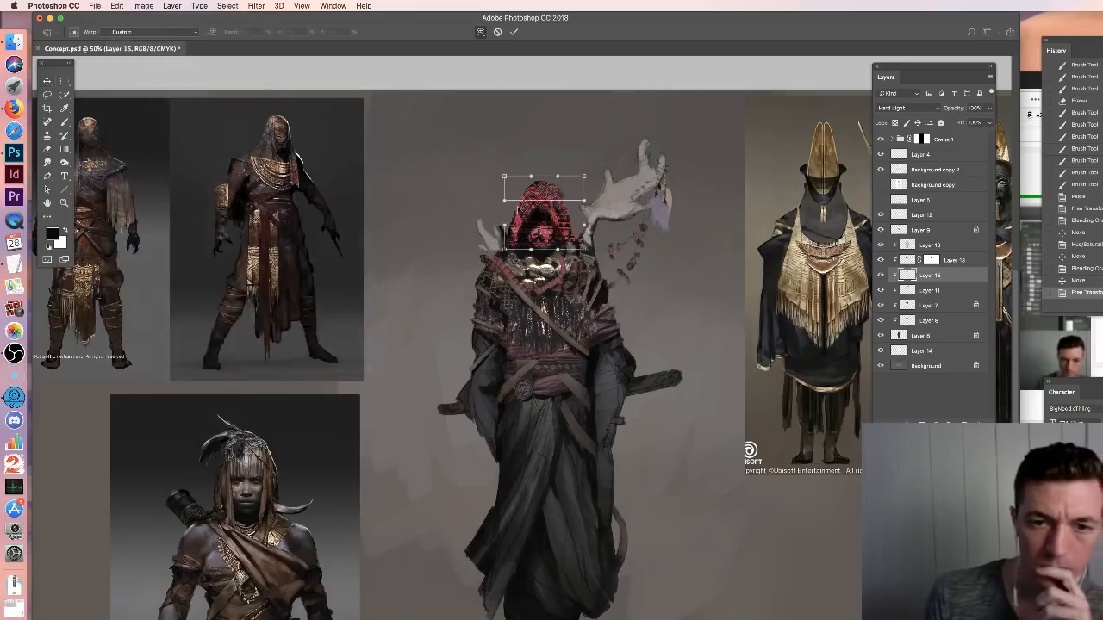
drag(545, 246, 544, 251)
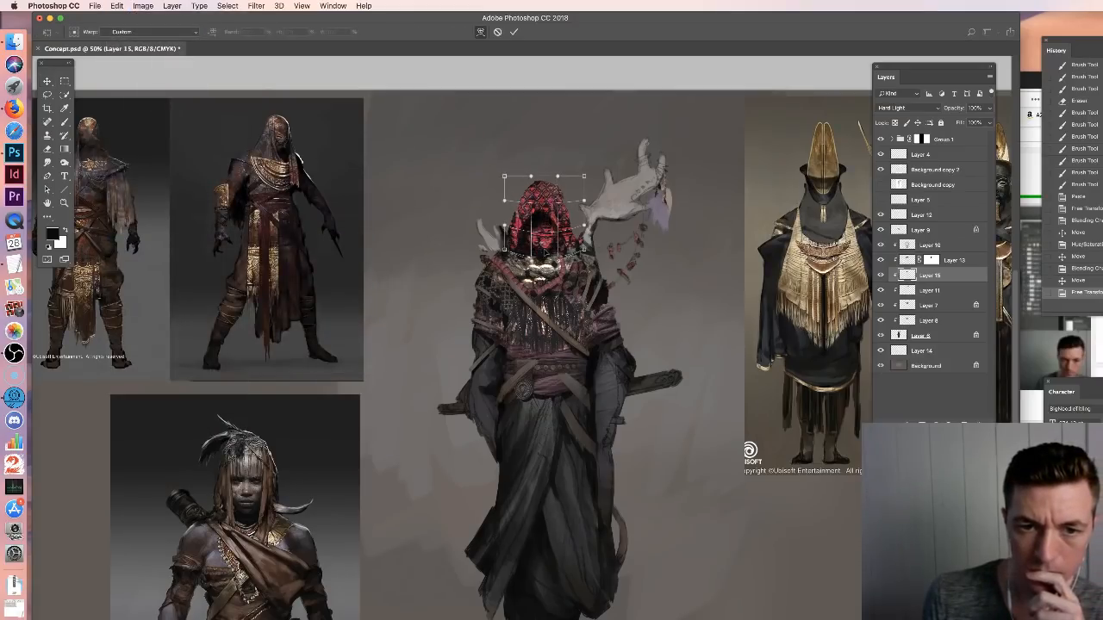
drag(505, 176, 564, 178)
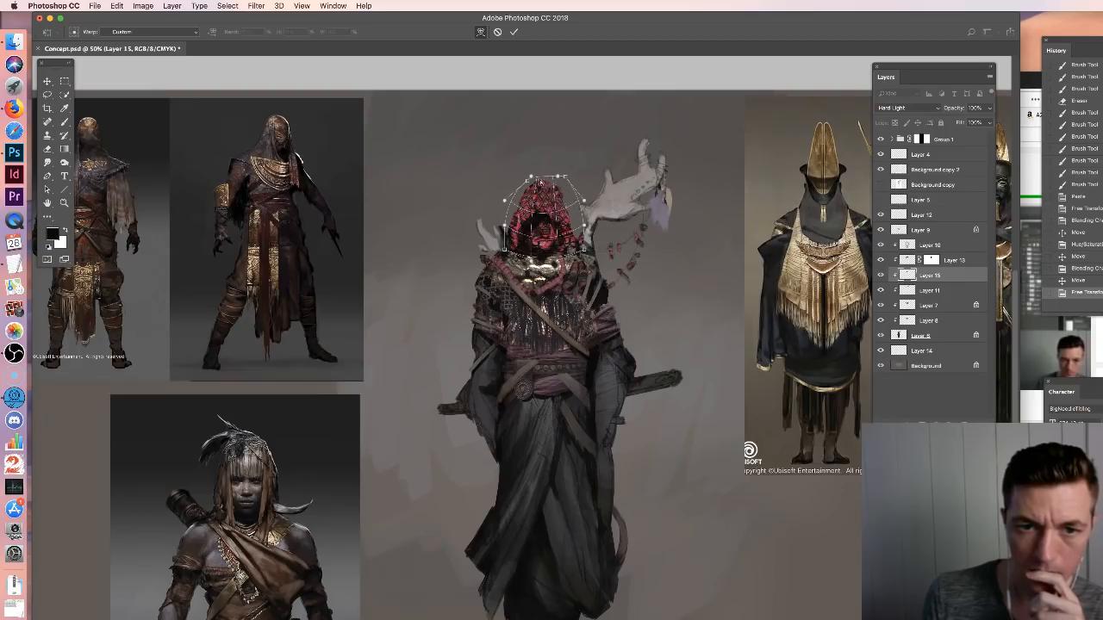
drag(542, 219, 542, 207)
key(Return)
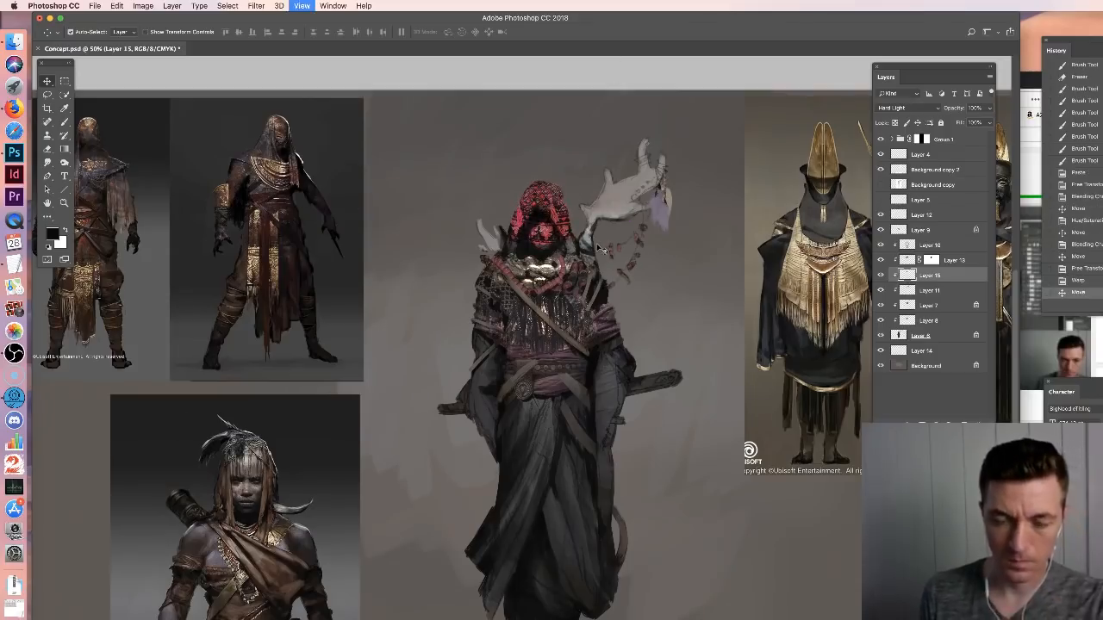
Tone down the red of the hood pattern with a Hue/Saturation adjustment
key(super+plus)
key(super+plus)
drag(596, 197, 568, 470)
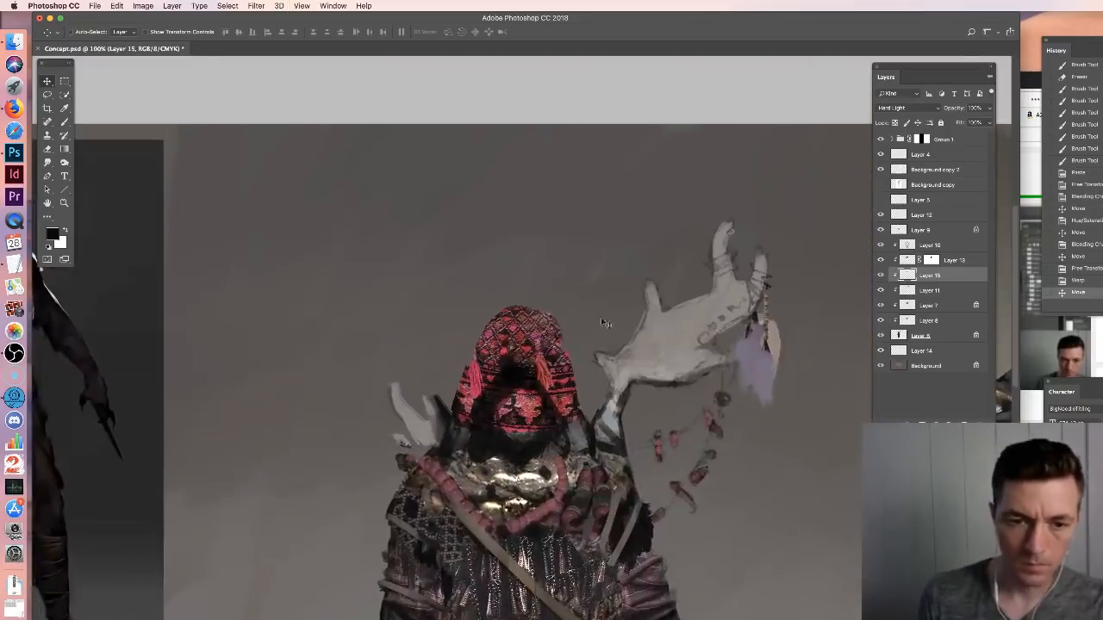
key(super+u)
click(789, 337)
click(937, 262)
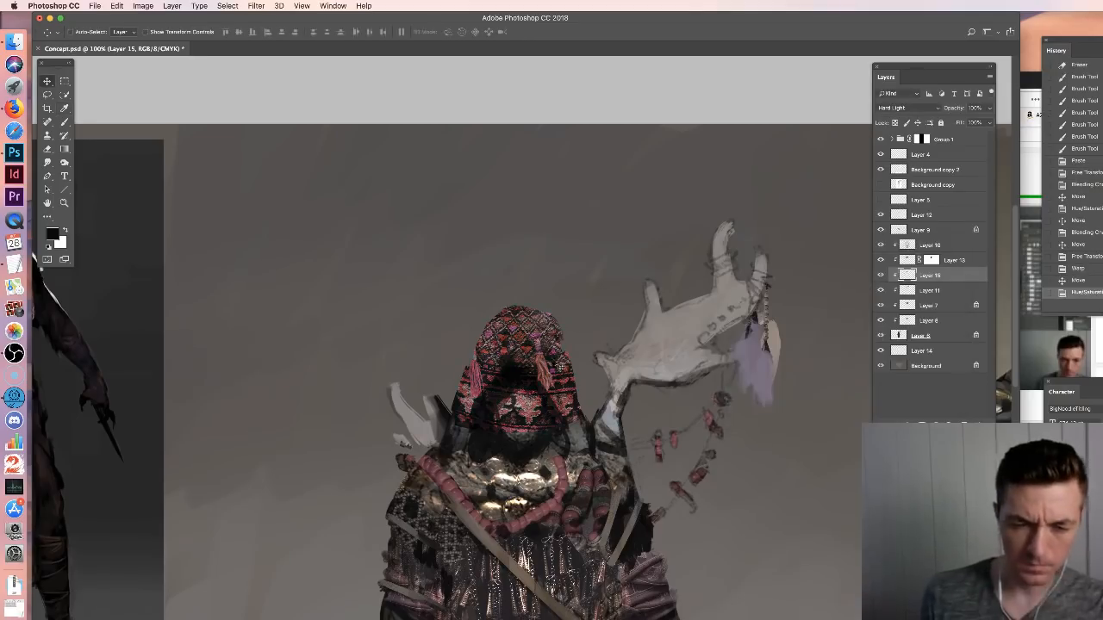
Try lighter blend modes such as Linear Dodge (Add) on the hood pattern and delete its layer
drag(550, 379, 575, 249)
click(906, 108)
click(903, 88)
click(900, 107)
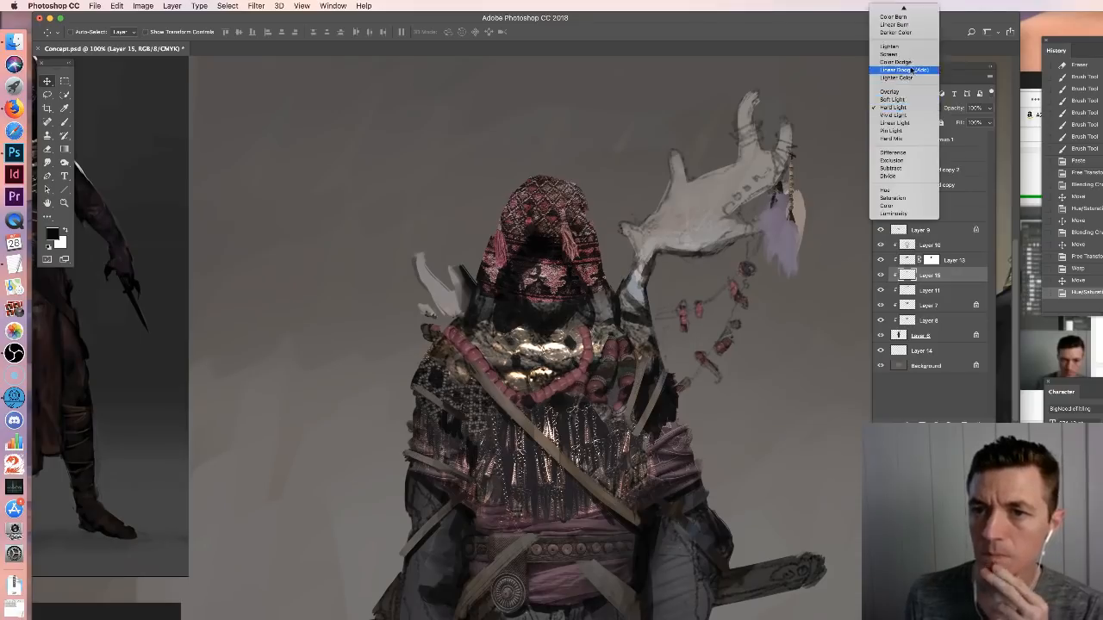
click(912, 72)
click(906, 105)
click(907, 97)
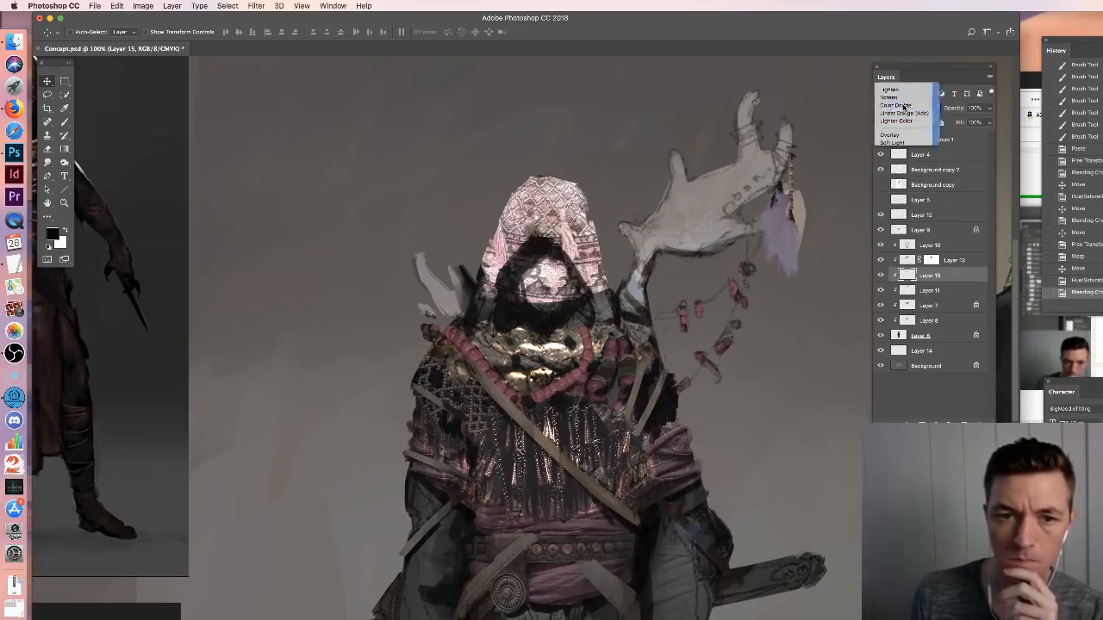
drag(608, 239, 566, 241)
drag(924, 272, 983, 423)
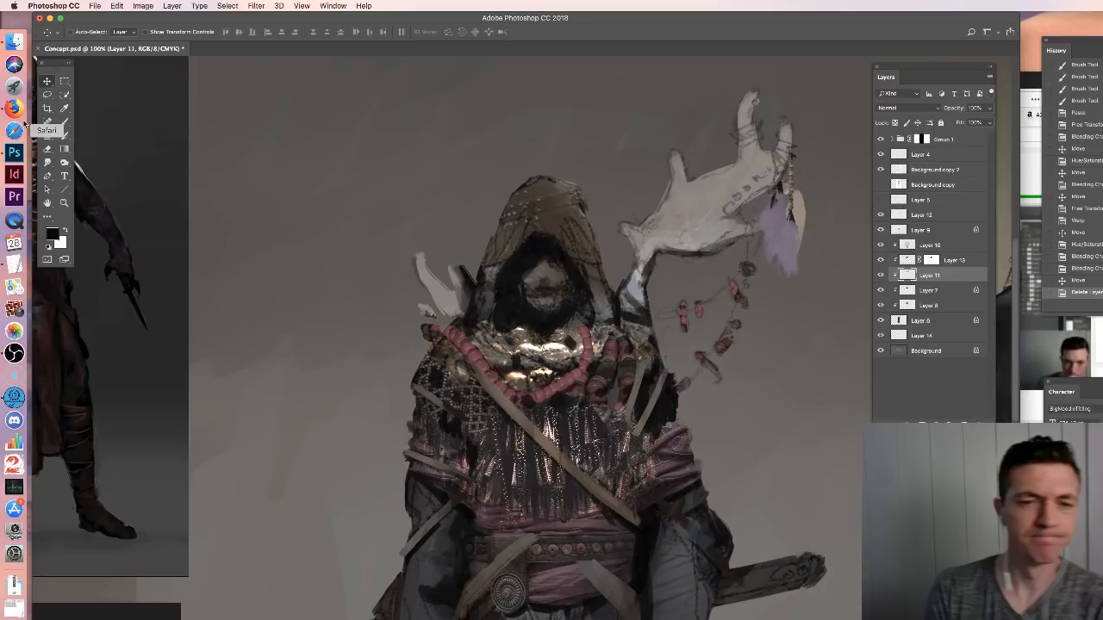
Switch to Finder and browse the Tibetan Costumes folder for another texture source, previewing Tibetan Costumes (291).jpg
click(14, 42)
scroll(513, 306, down, 10)
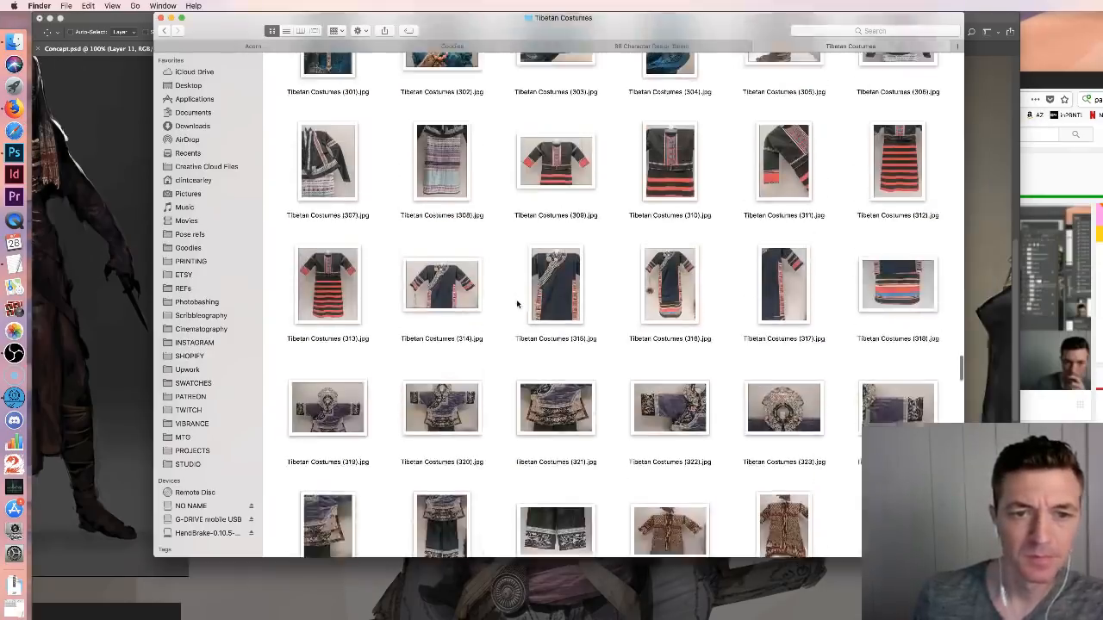
scroll(514, 299, up, 5)
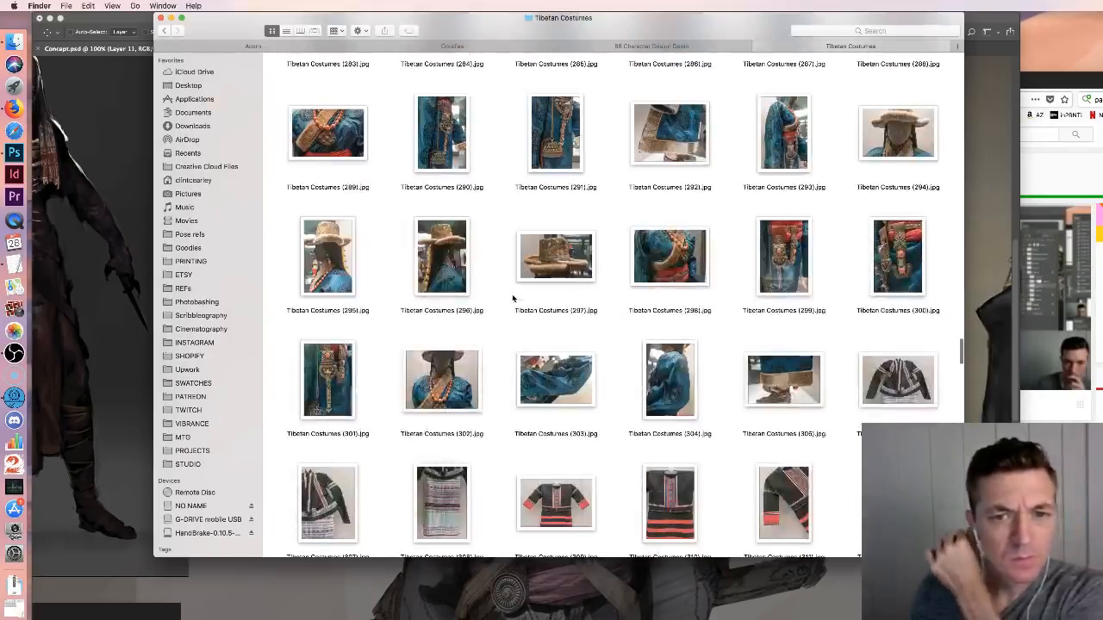
scroll(784, 269, up, 3)
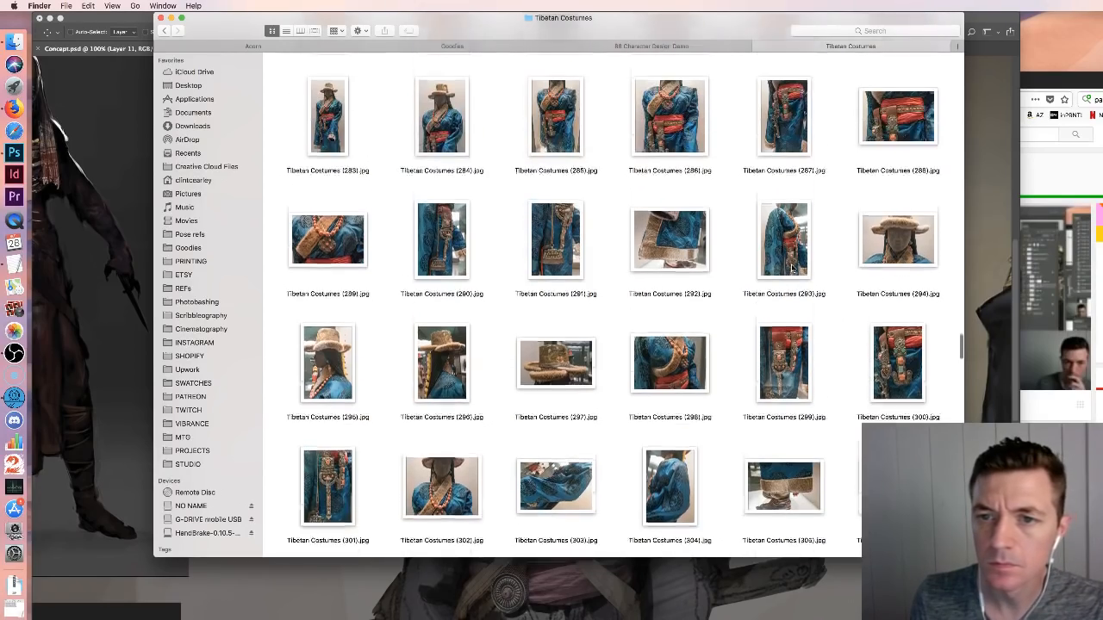
scroll(655, 229, up, 3)
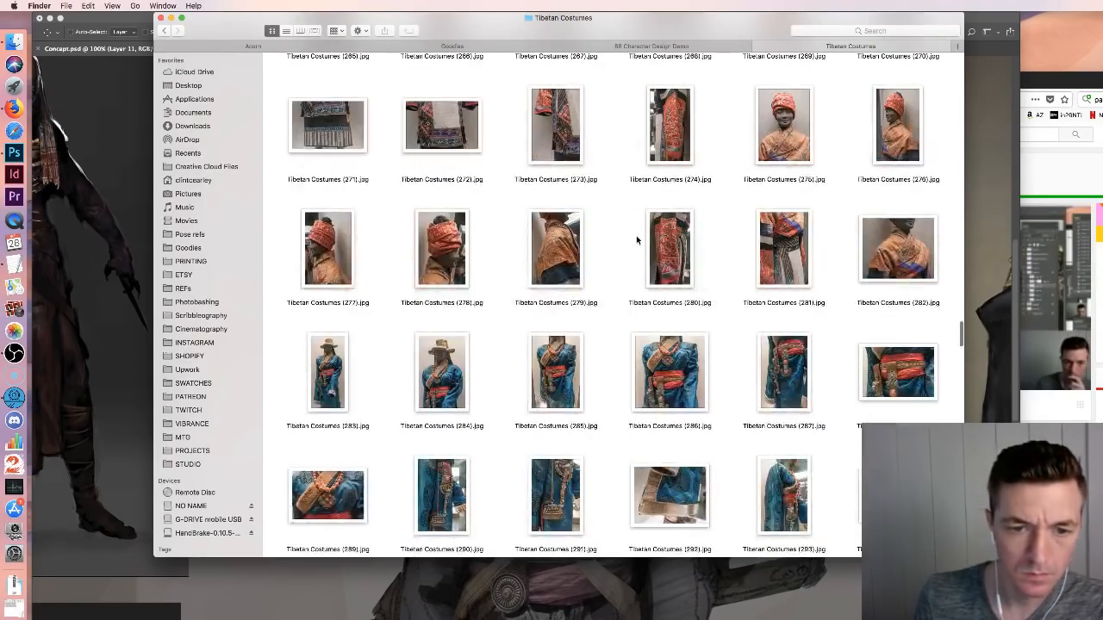
scroll(627, 302, down, 2)
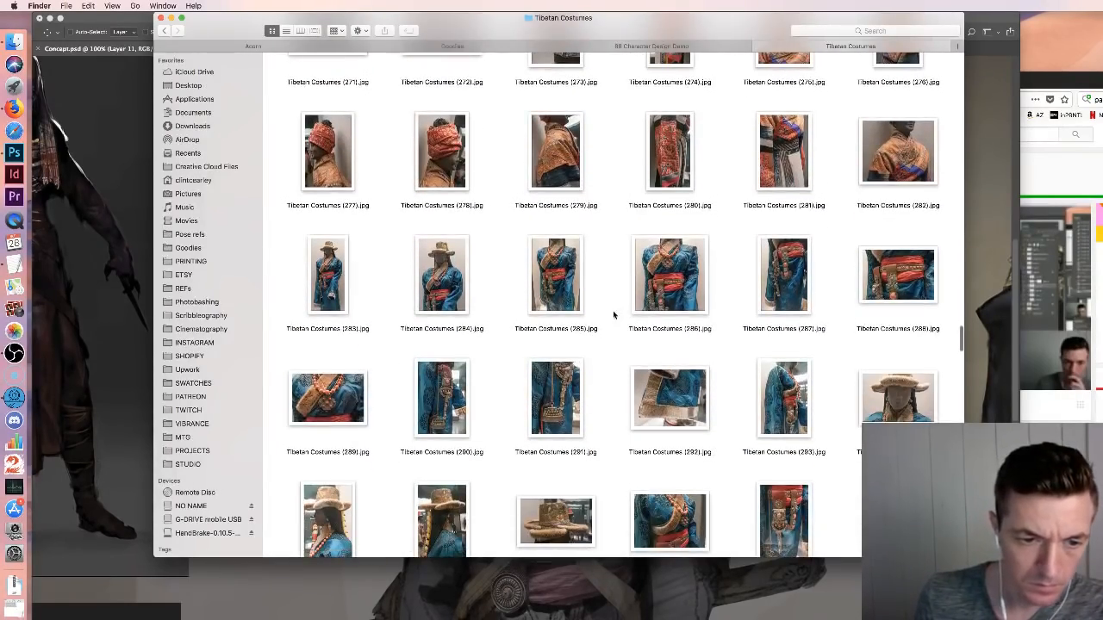
click(567, 416)
key(space)
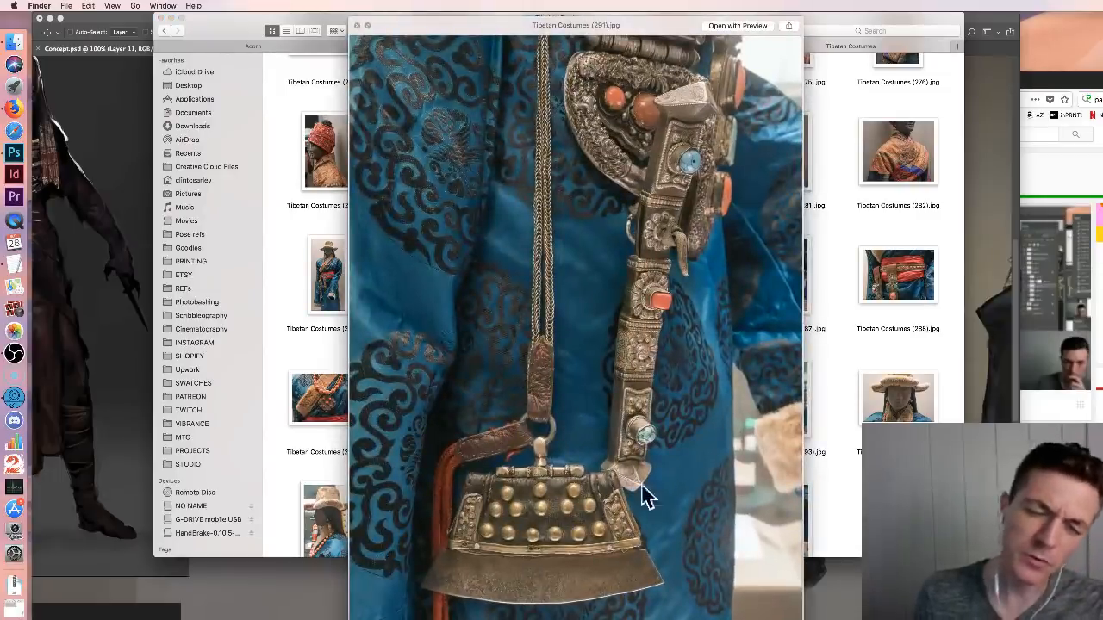
key(space)
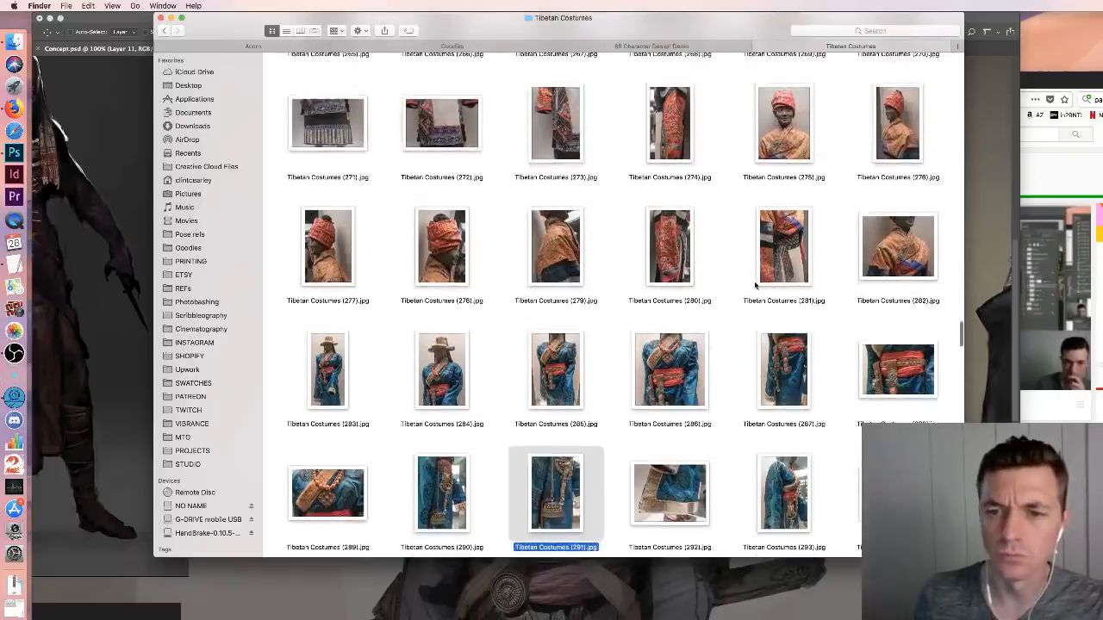
Find the tasselled headdress photo Tibetan Costumes (243).jpg and open it in Adobe Photoshop CC 2018
scroll(723, 277, up, 3)
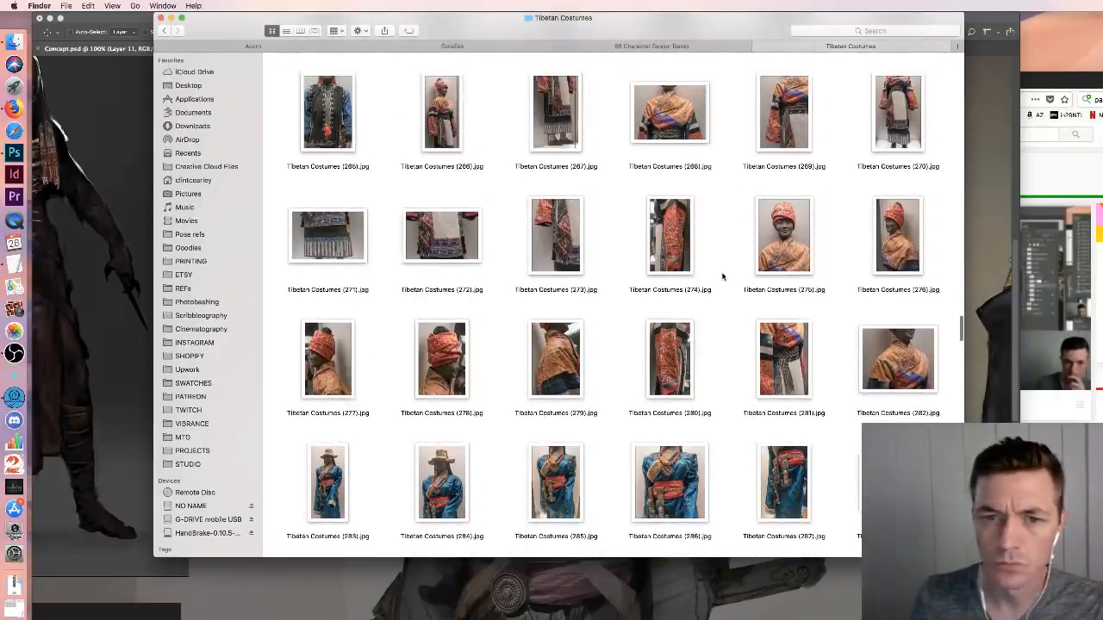
scroll(723, 277, up, 5)
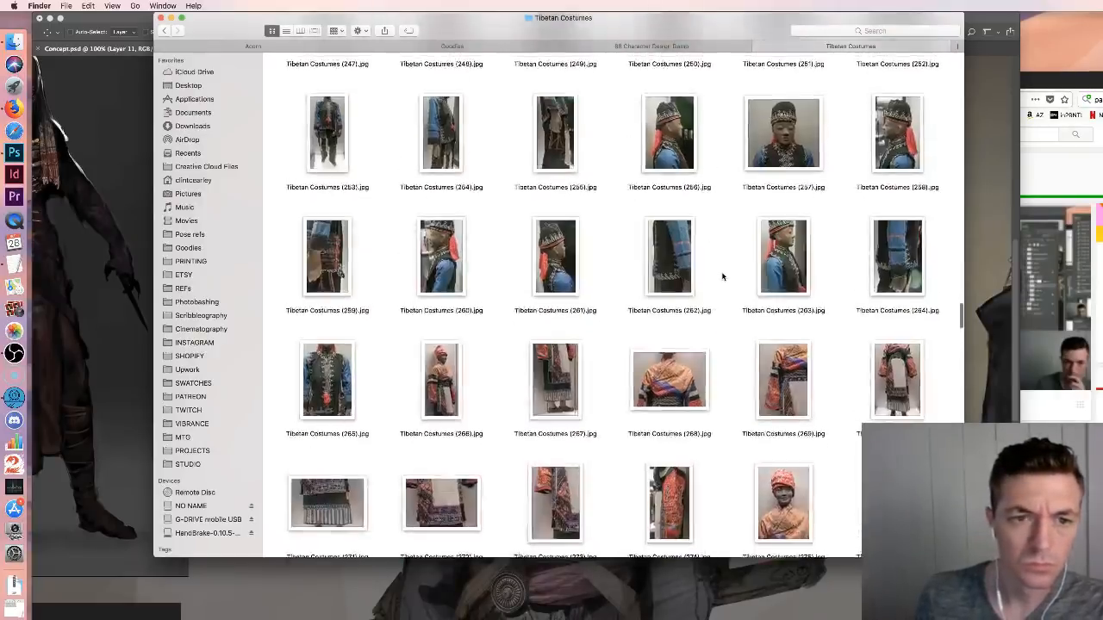
scroll(723, 276, up, 5)
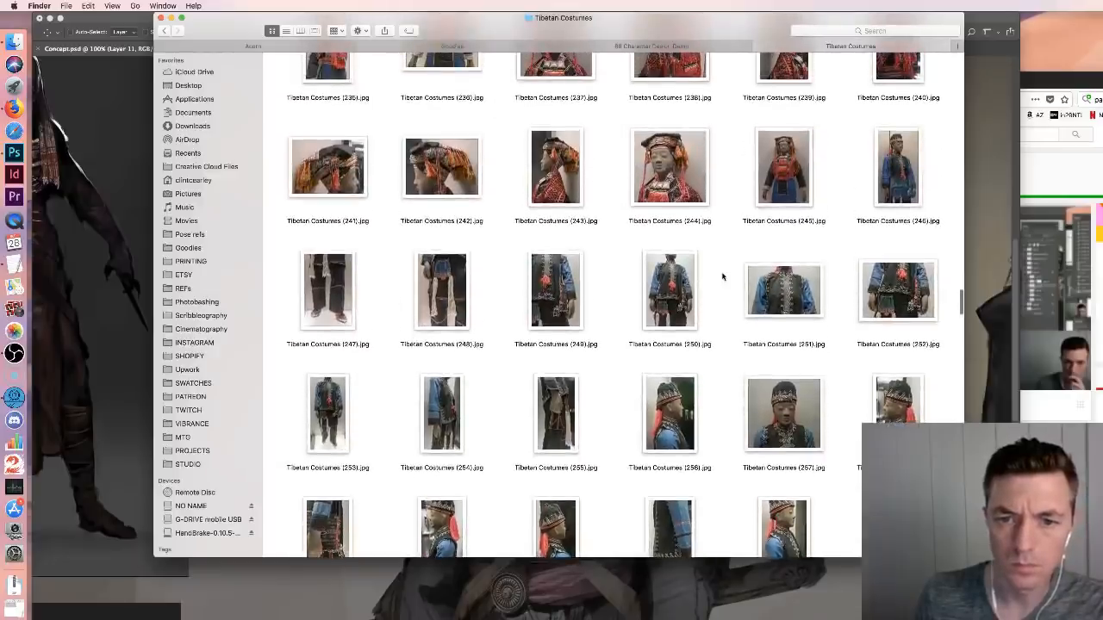
scroll(682, 286, up, 3)
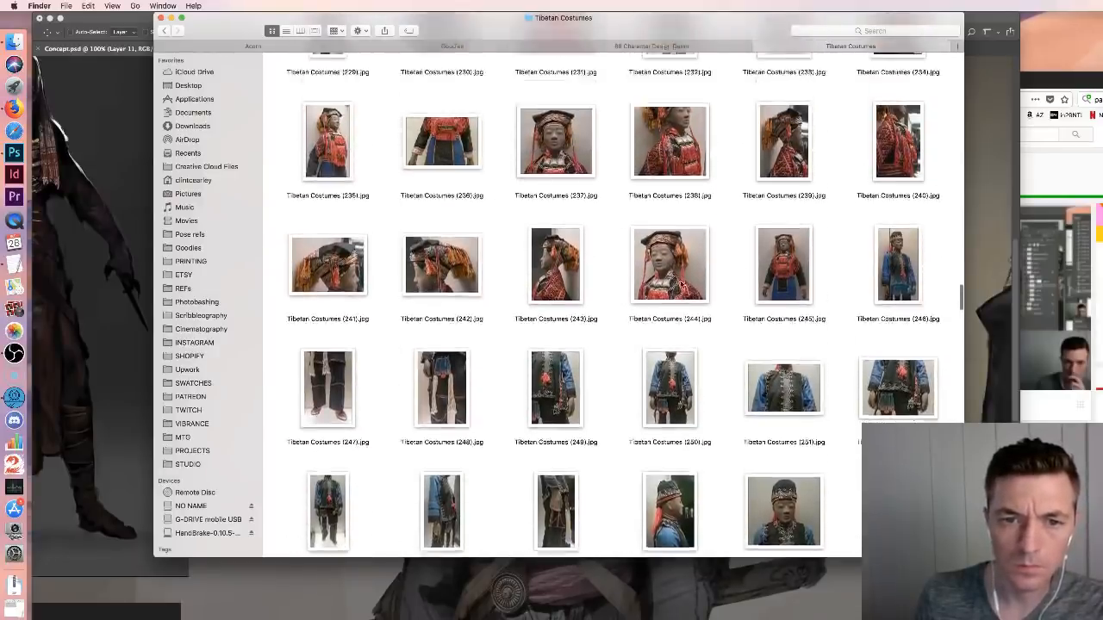
click(574, 293)
right_click(574, 293)
mouse_move(689, 298)
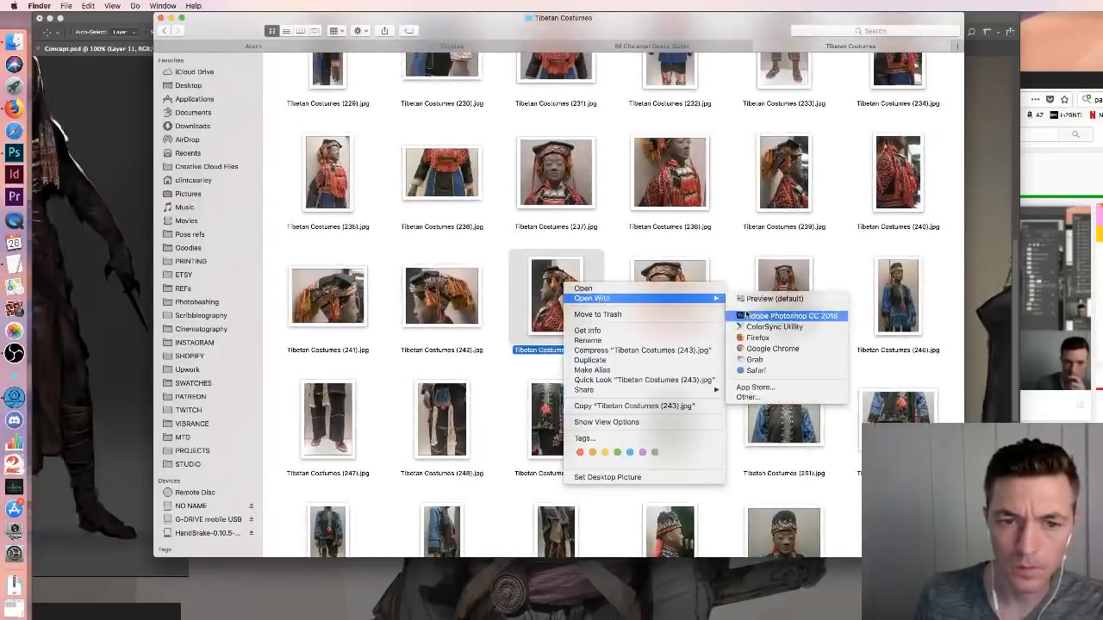
click(770, 315)
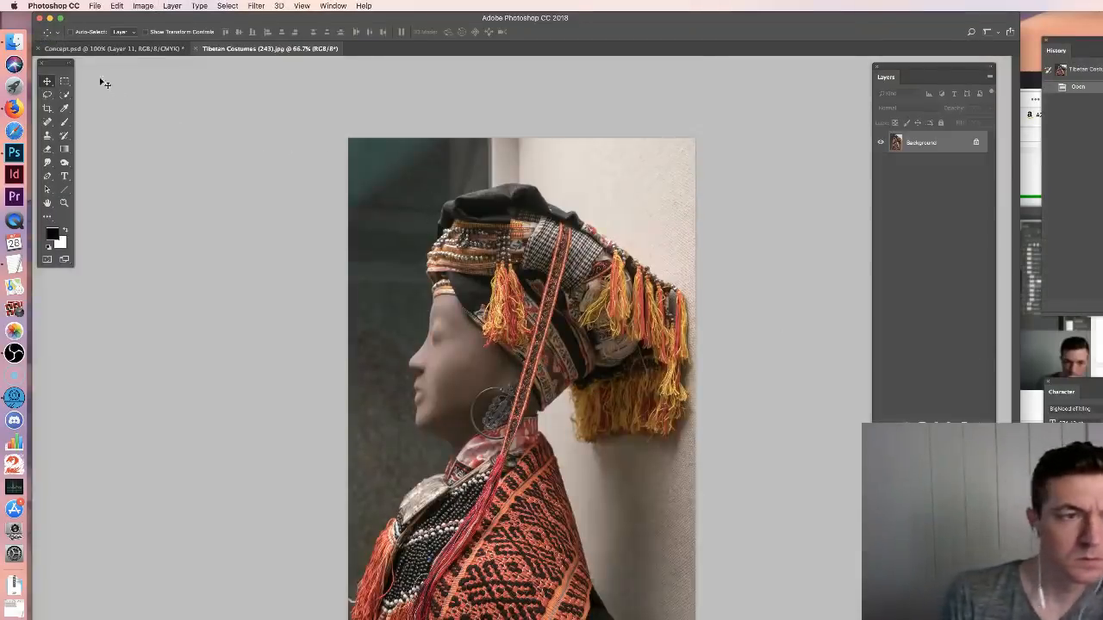
Copy the photo's patterned, tasselled headdress area into Concept.psd above Layer 11 and scale it down over the hood
click(47, 94)
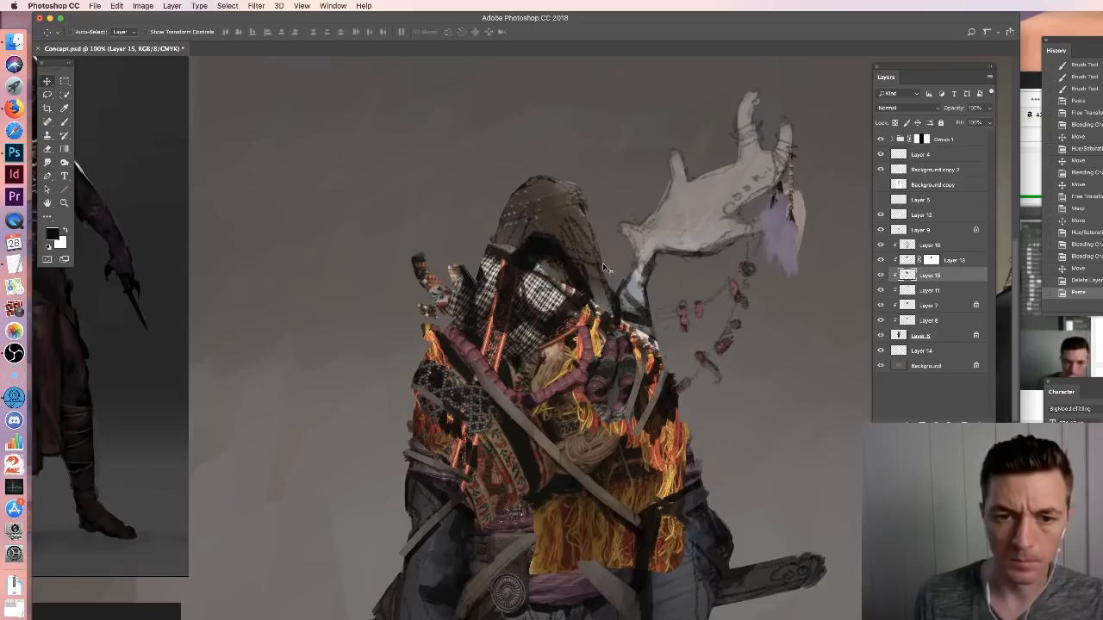
key(ctrl+t)
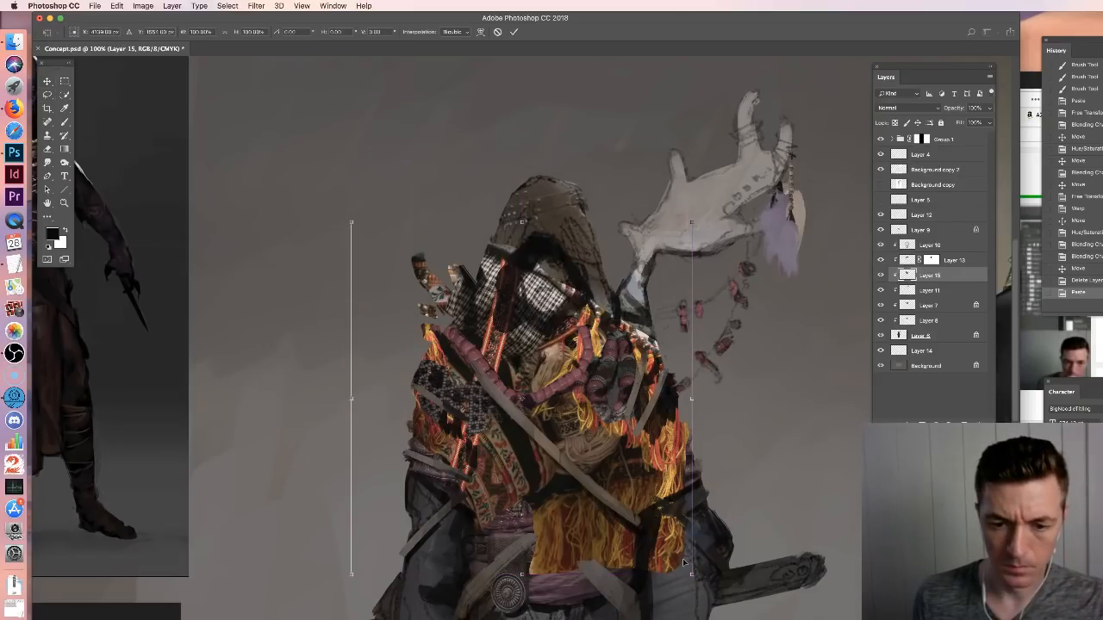
drag(692, 574, 556, 434)
drag(495, 351, 575, 265)
key(Return)
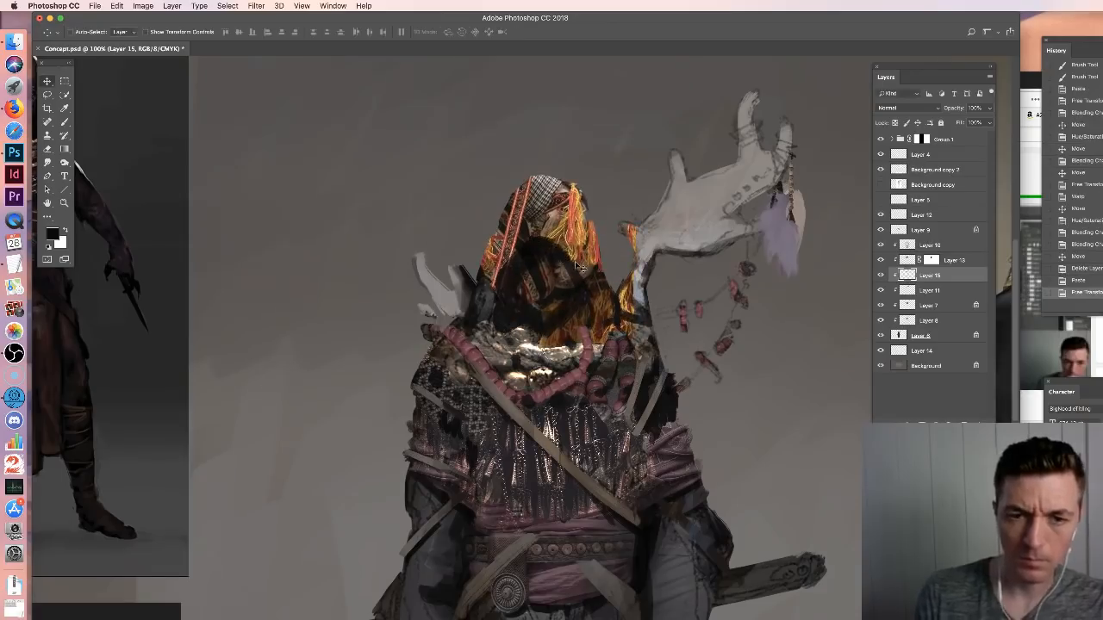
Set the headdress texture layer's blend mode to Soft Light
click(900, 107)
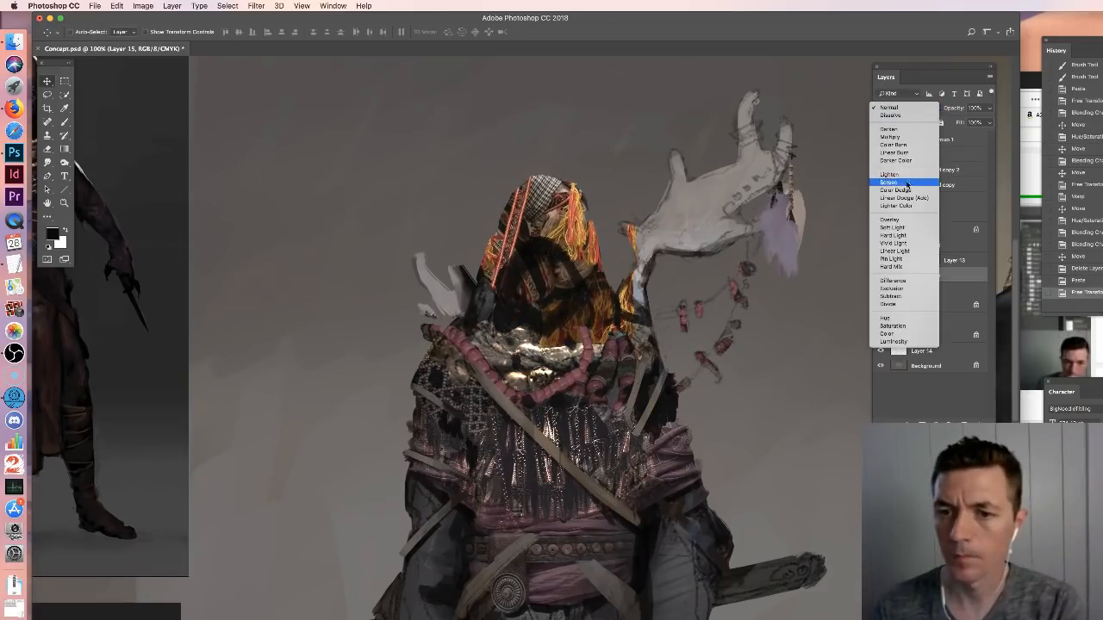
click(900, 228)
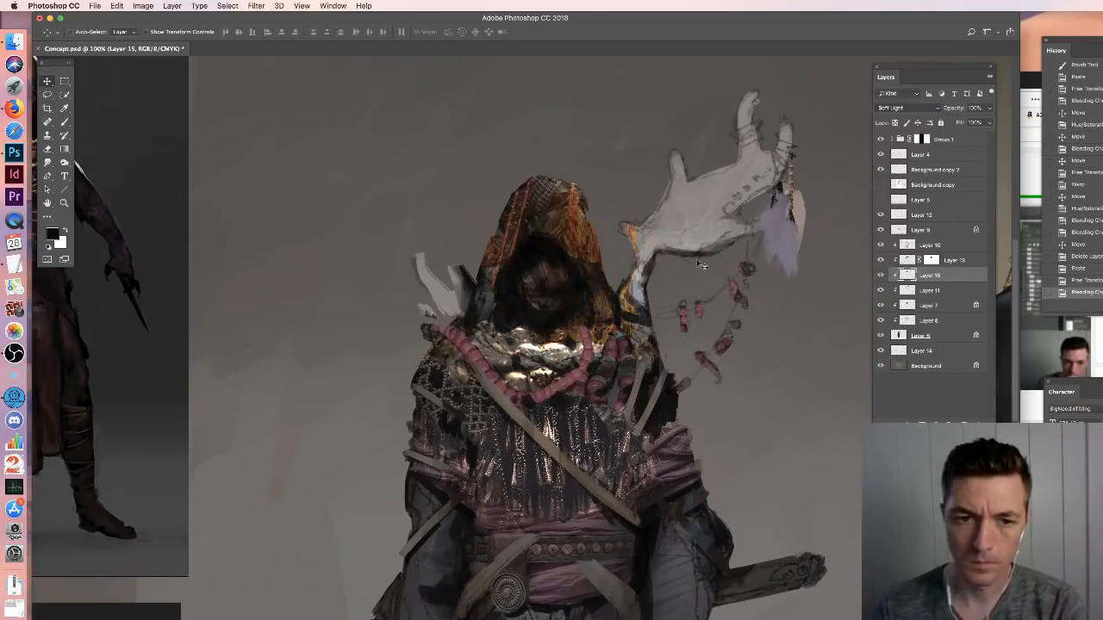
key(super)
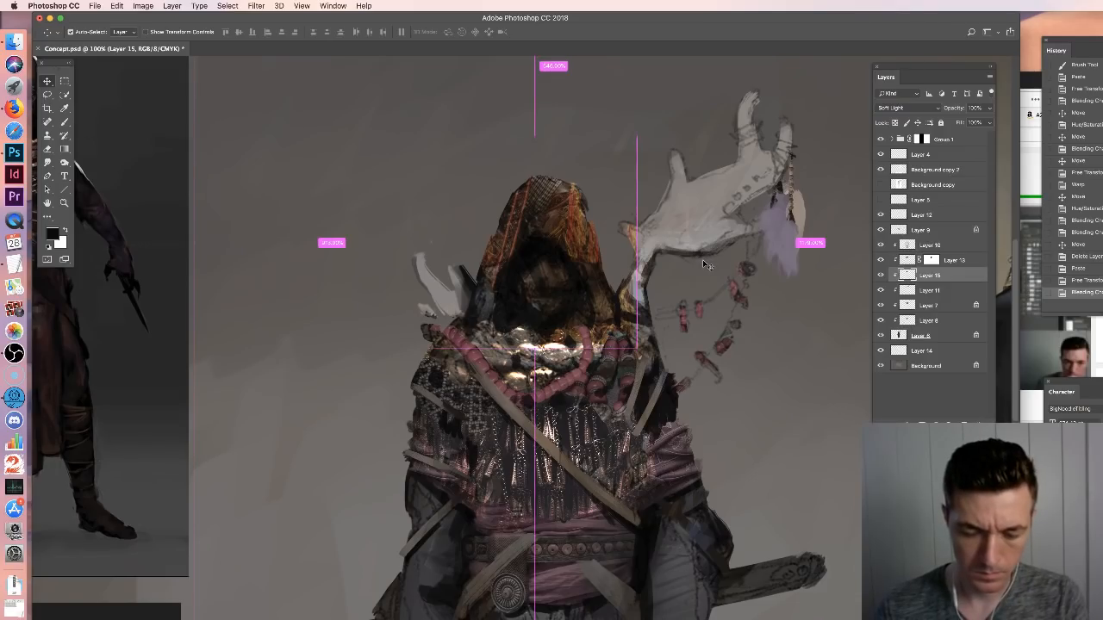
Shift the hue and lower the saturation of the headdress texture layer so the orange becomes a muted pinkish red
key(super+u)
mouse_move(820, 312)
mouse_down()
mouse_move(799, 314)
mouse_move(800, 338)
mouse_up()
click(934, 263)
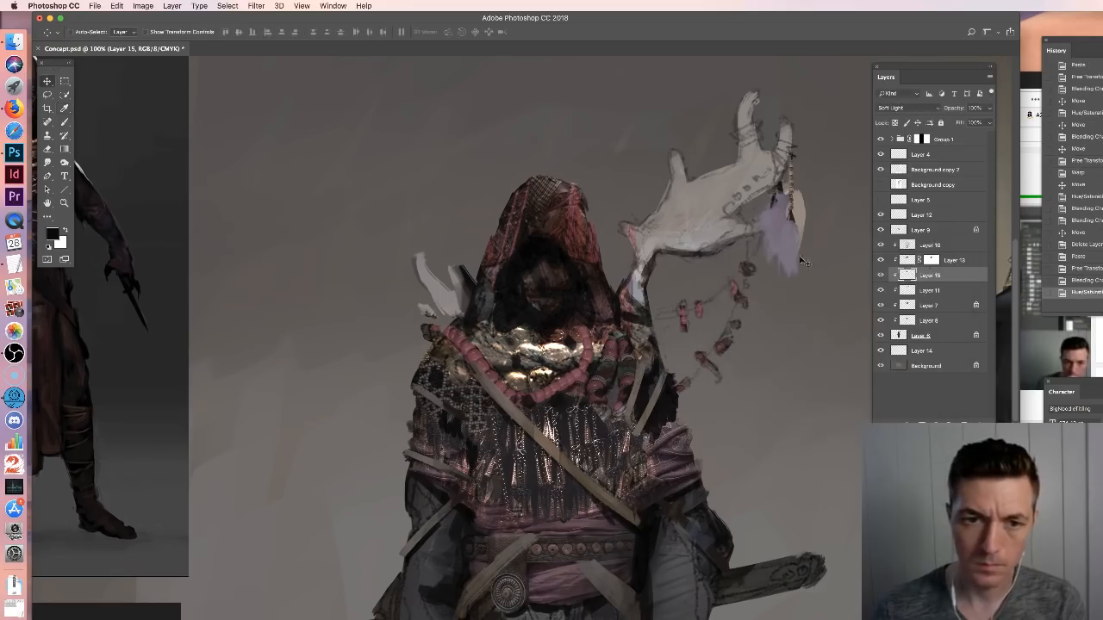
Brighten the headdress texture with Levels by setting the white input level to 180
key(super+l)
drag(864, 222, 825, 222)
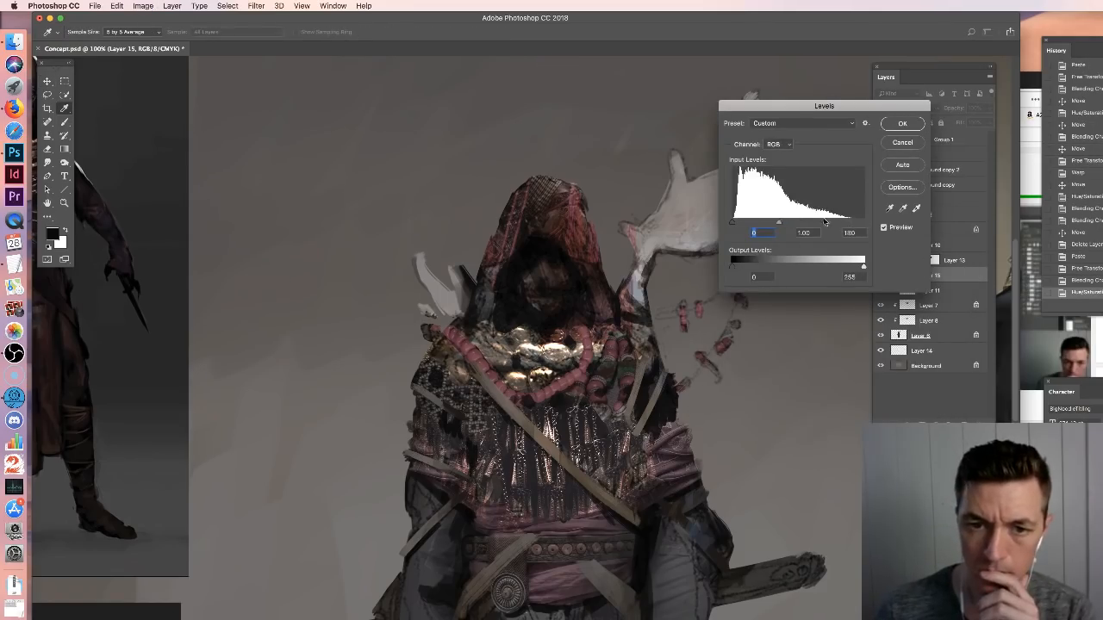
click(905, 123)
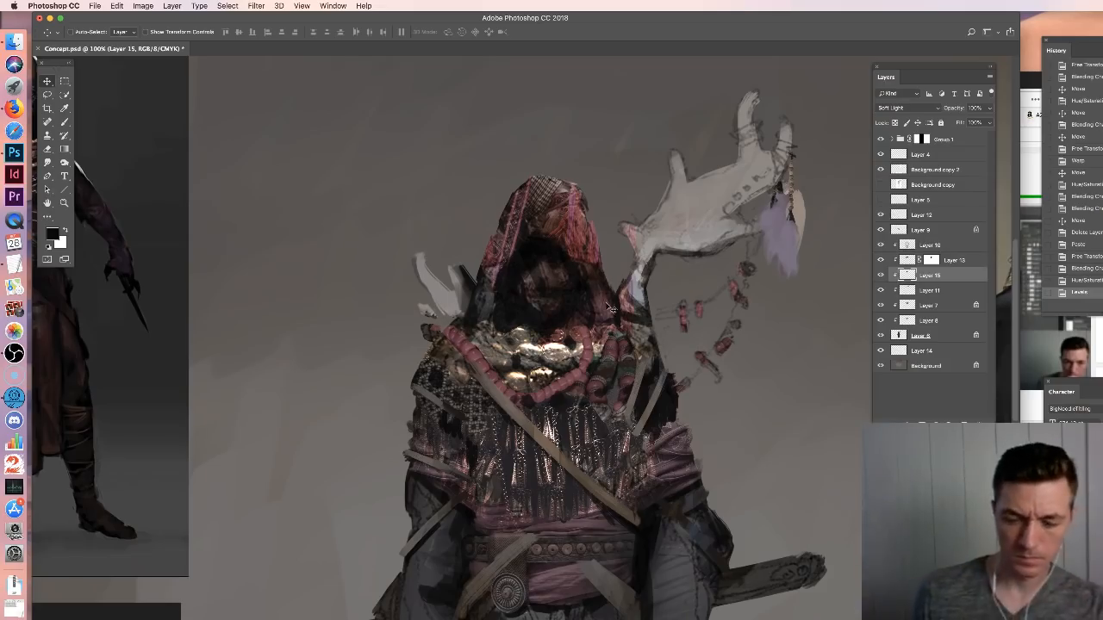
Reposition the headdress texture over the hood and rotate and reshape it with Free Transform to follow the hood's shape
key(super+minus)
drag(585, 321, 517, 279)
drag(551, 318, 568, 341)
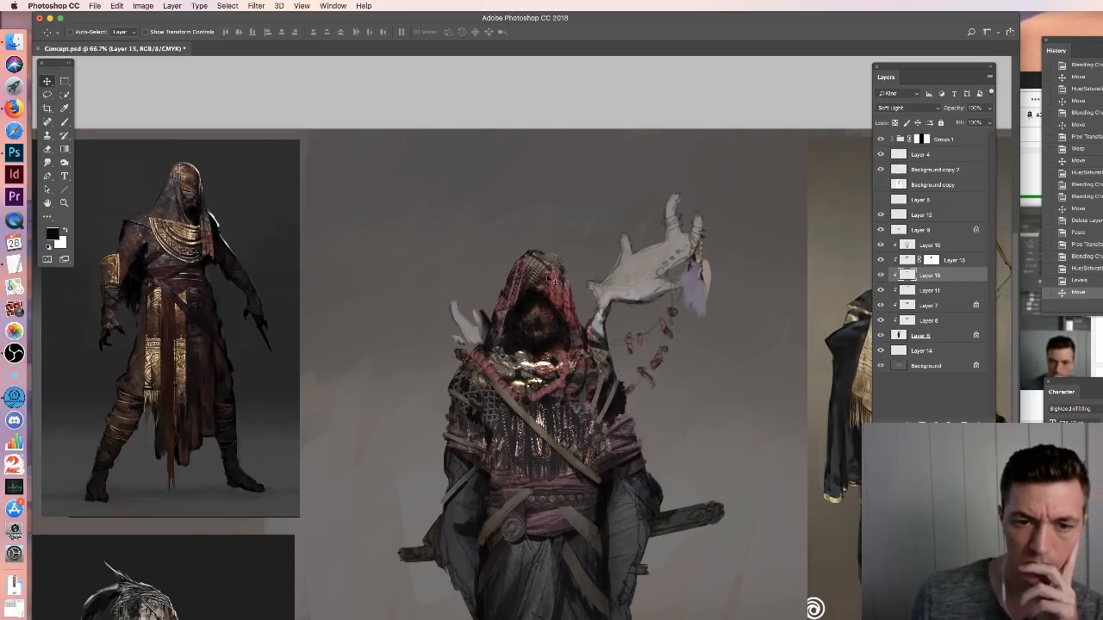
mouse_move(551, 276)
mouse_down()
mouse_move(600, 276)
mouse_move(558, 278)
mouse_up()
key(ctrl+t)
drag(639, 224, 610, 195)
drag(556, 376, 532, 377)
drag(545, 304, 551, 303)
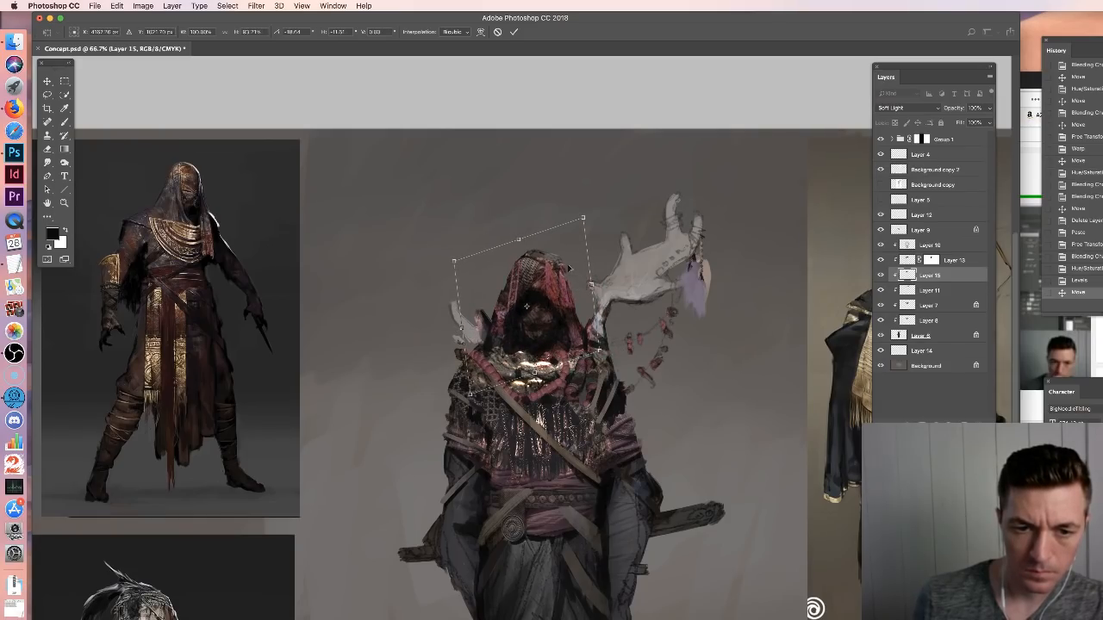
key(Return)
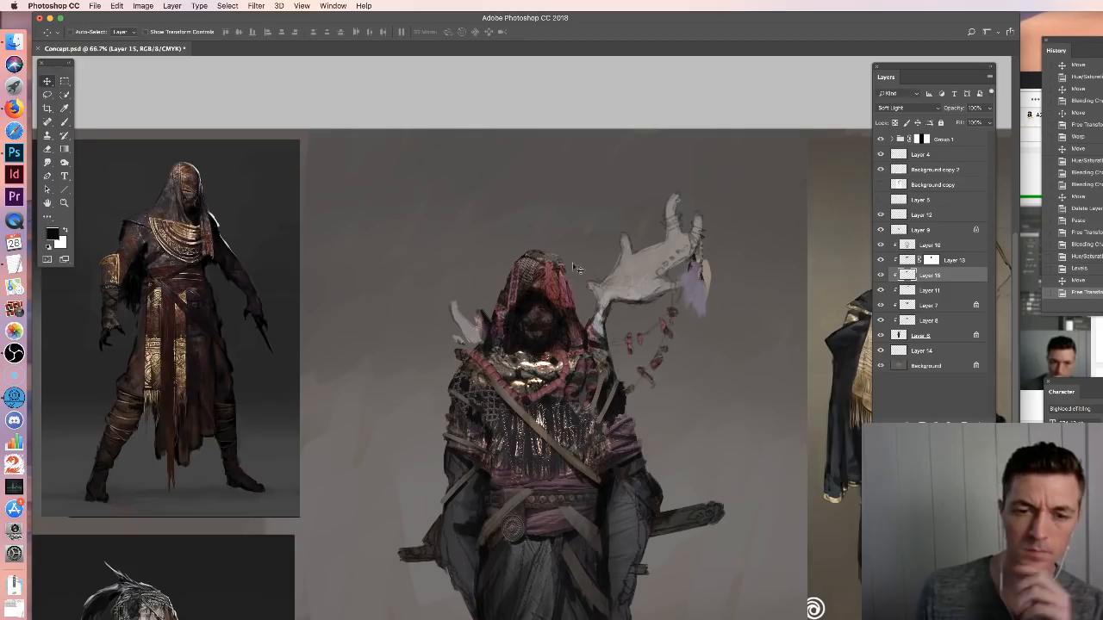
Try the Hard Light blend mode on the headdress texture layer, then return it to Soft Light
click(935, 109)
click(897, 125)
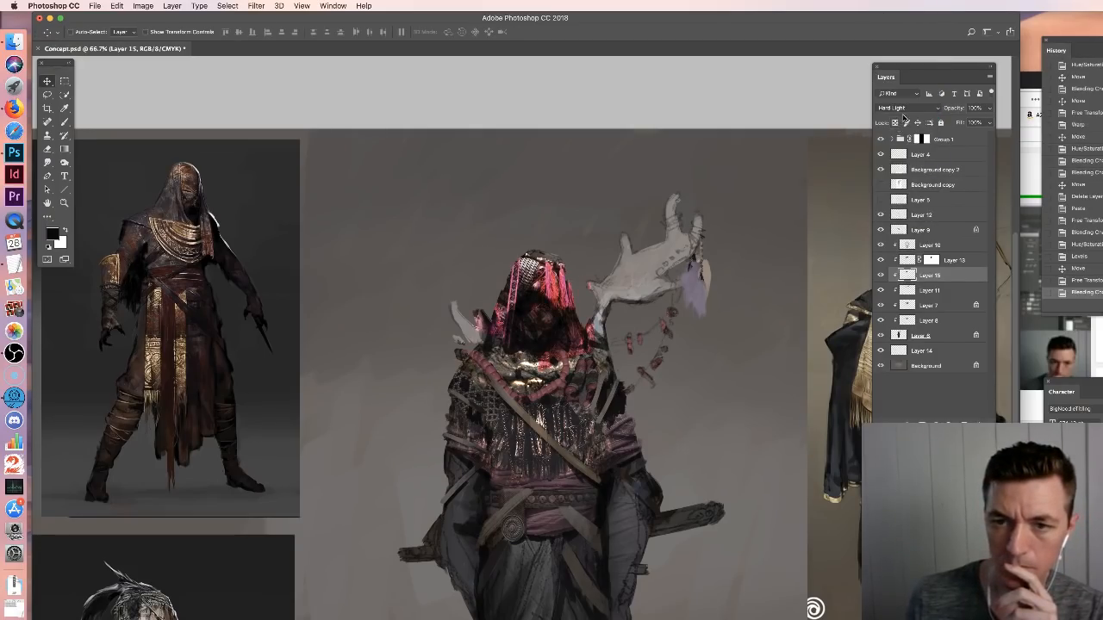
click(905, 108)
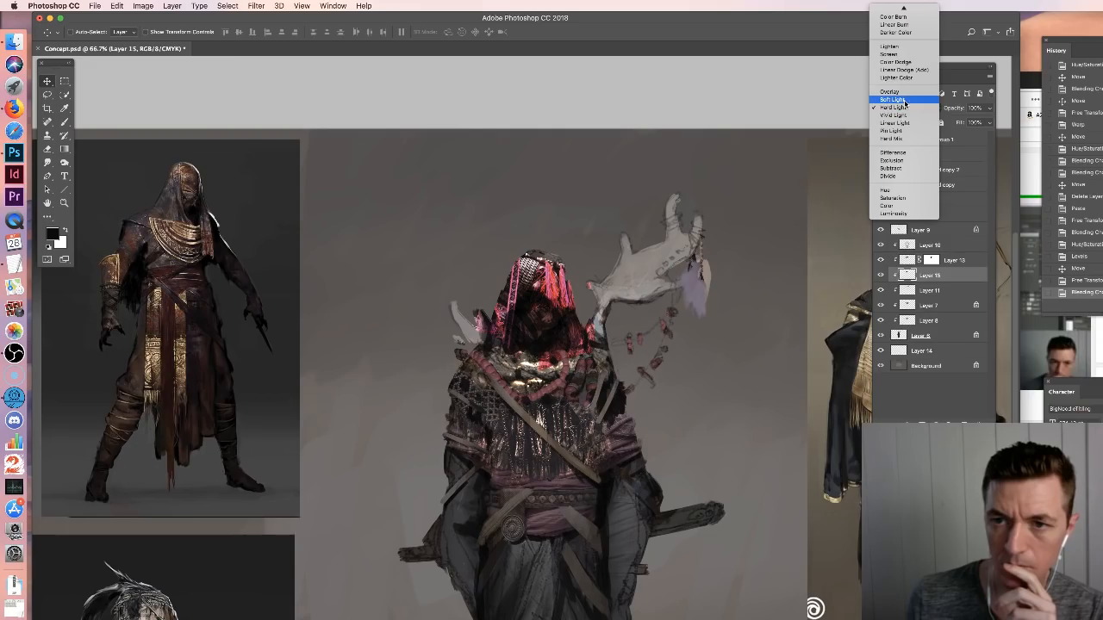
click(903, 100)
Move the texture across the hood and add a layer mask, painting in black to hide the texture over the face
drag(542, 275, 568, 280)
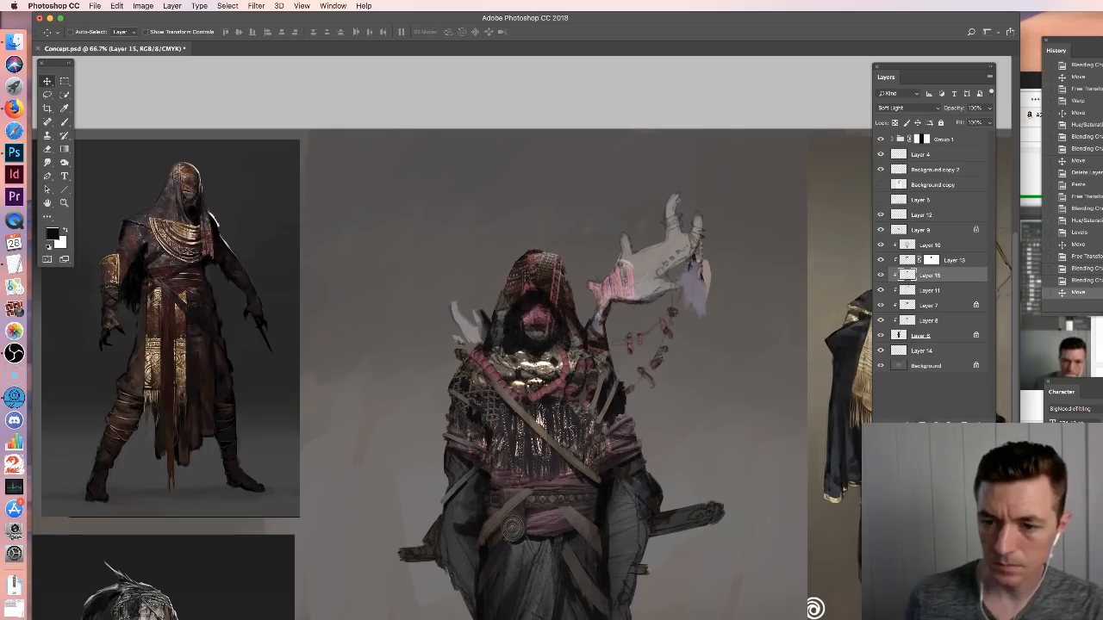
click(936, 425)
key(b)
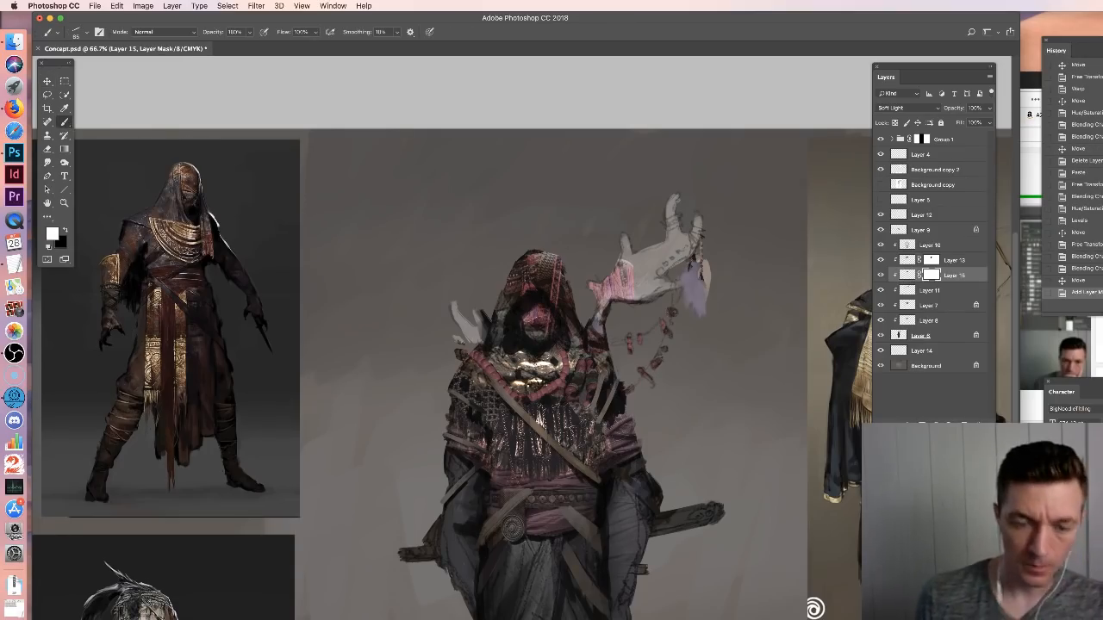
key(x)
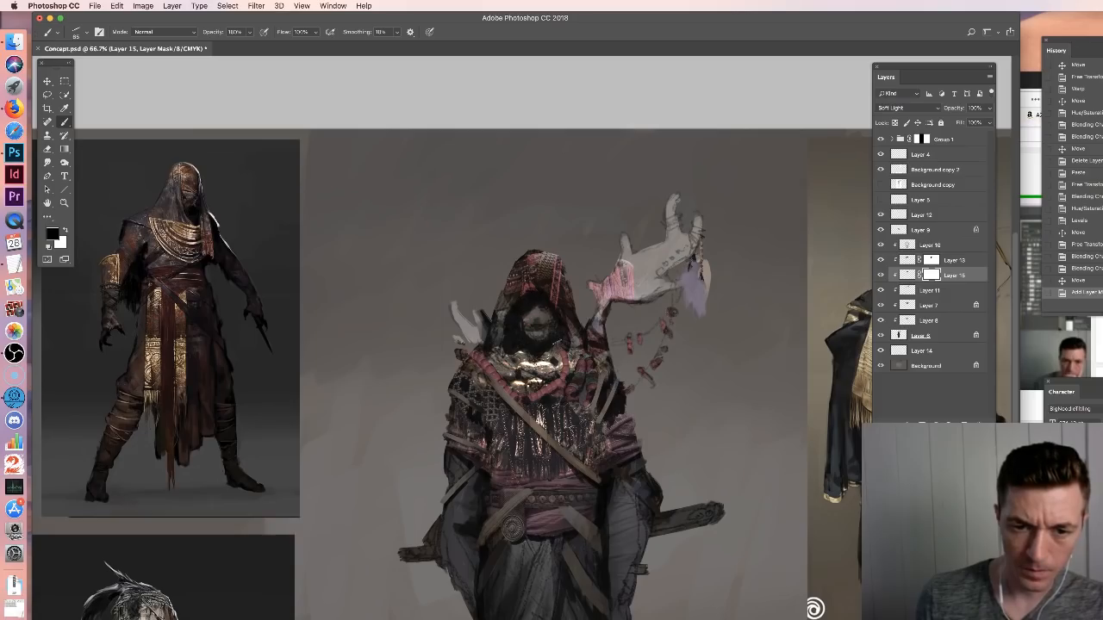
Unlink Layer 15's mask from its image and reposition the texture itself over the hood, leaving the mask in place
click(919, 275)
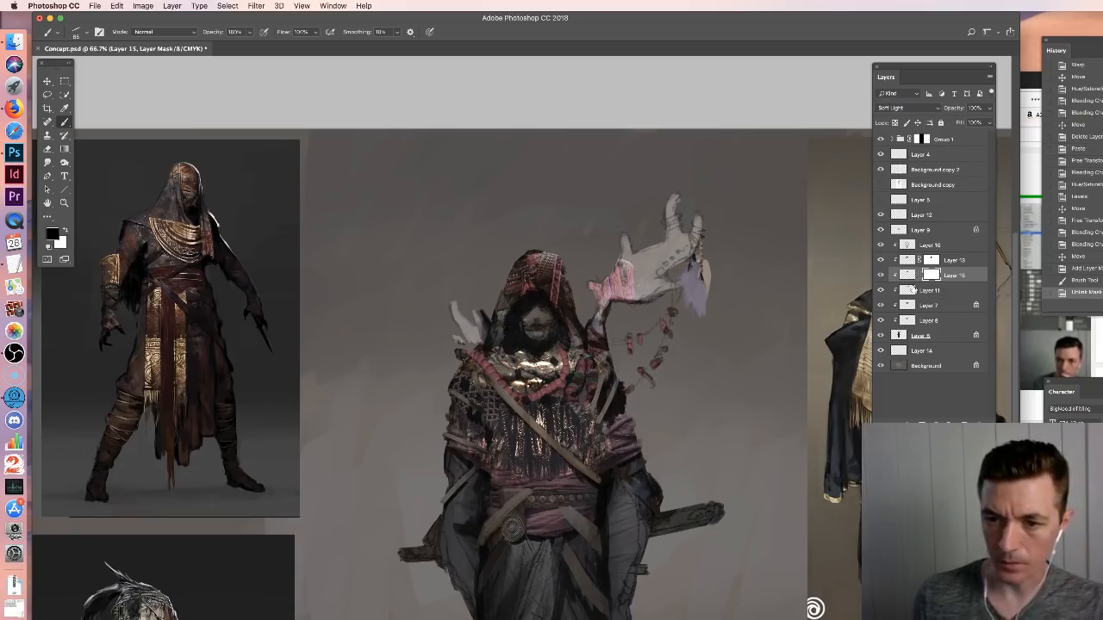
key(v)
drag(551, 316, 555, 310)
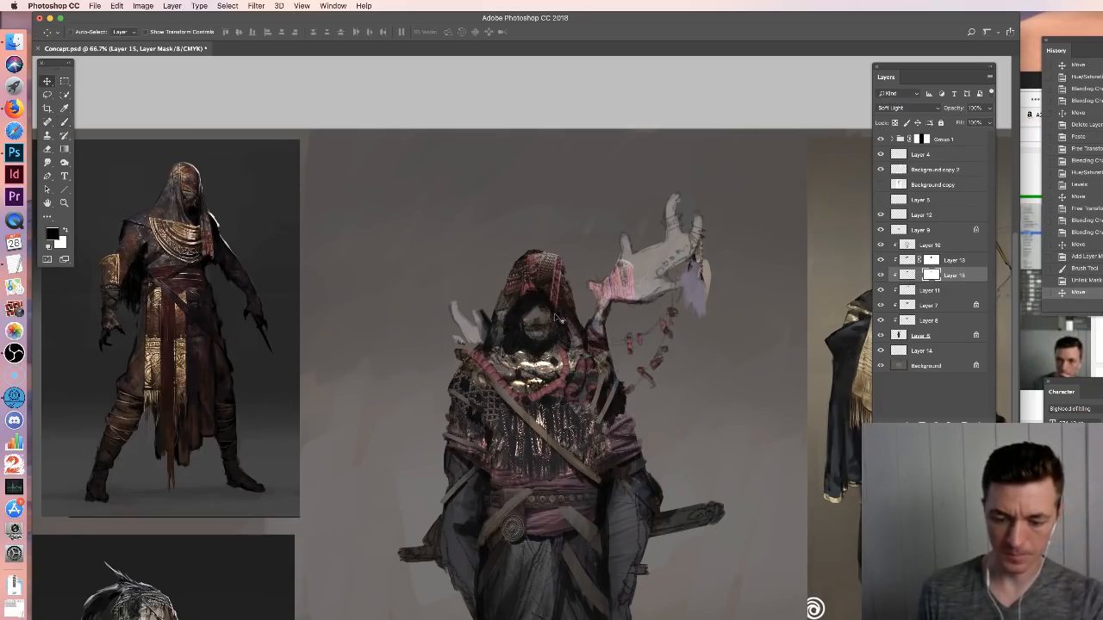
key(super+minus)
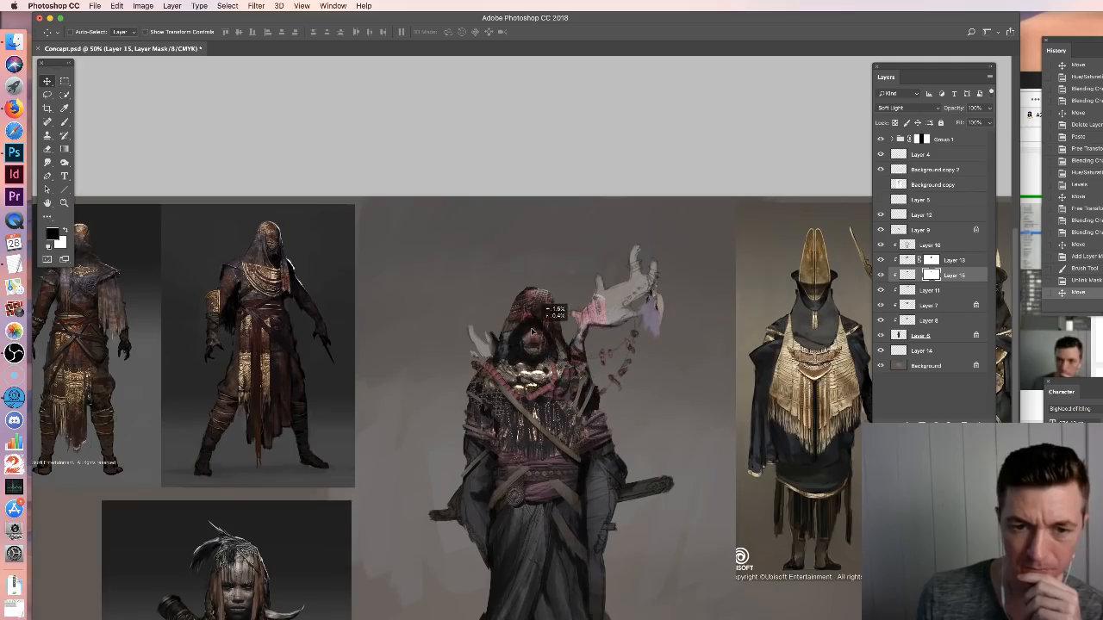
key(super+z)
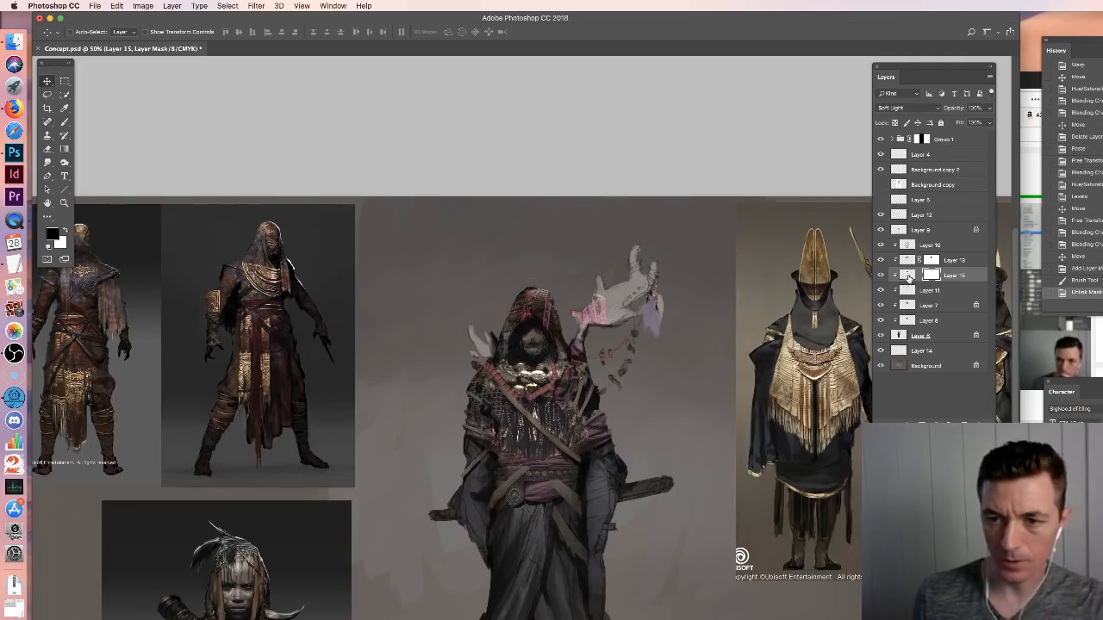
click(909, 277)
drag(572, 308, 520, 317)
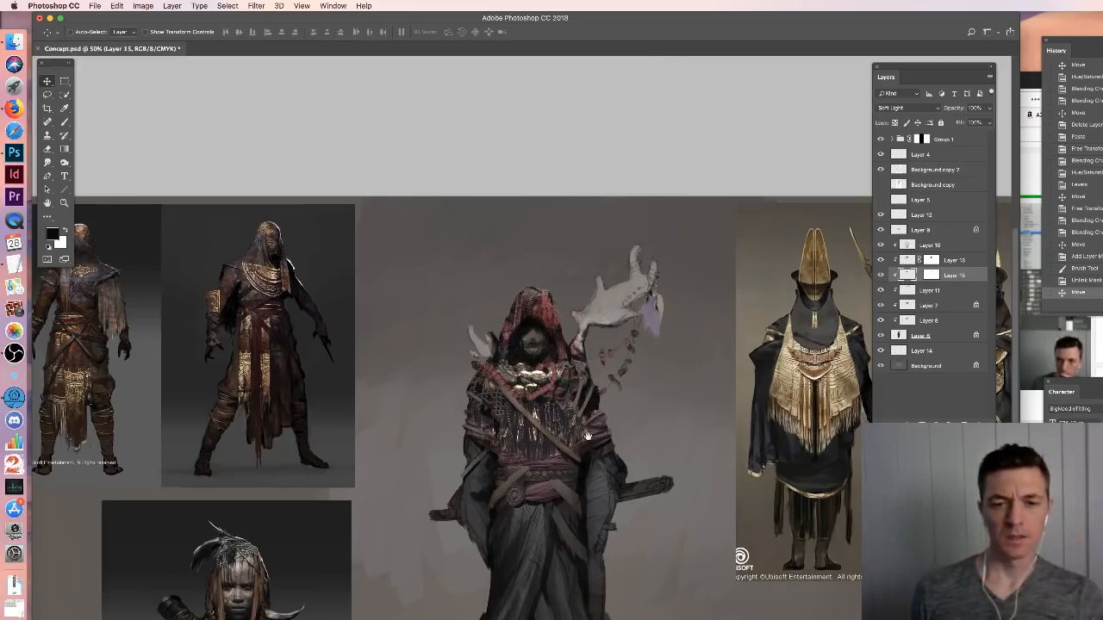
scroll(583, 448, down, 3)
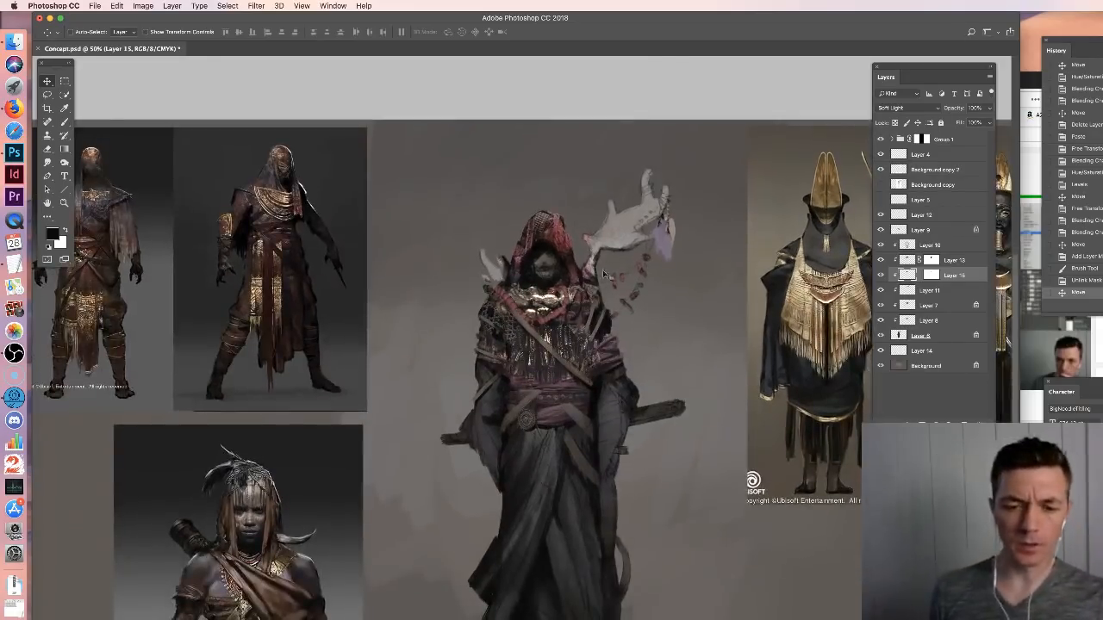
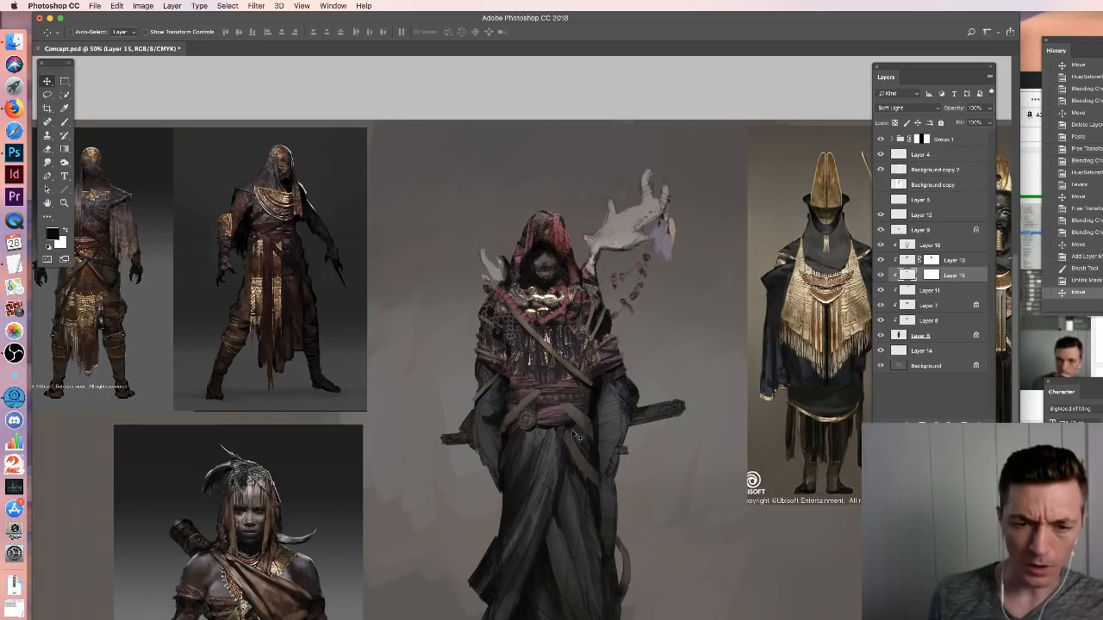
drag(574, 434, 536, 434)
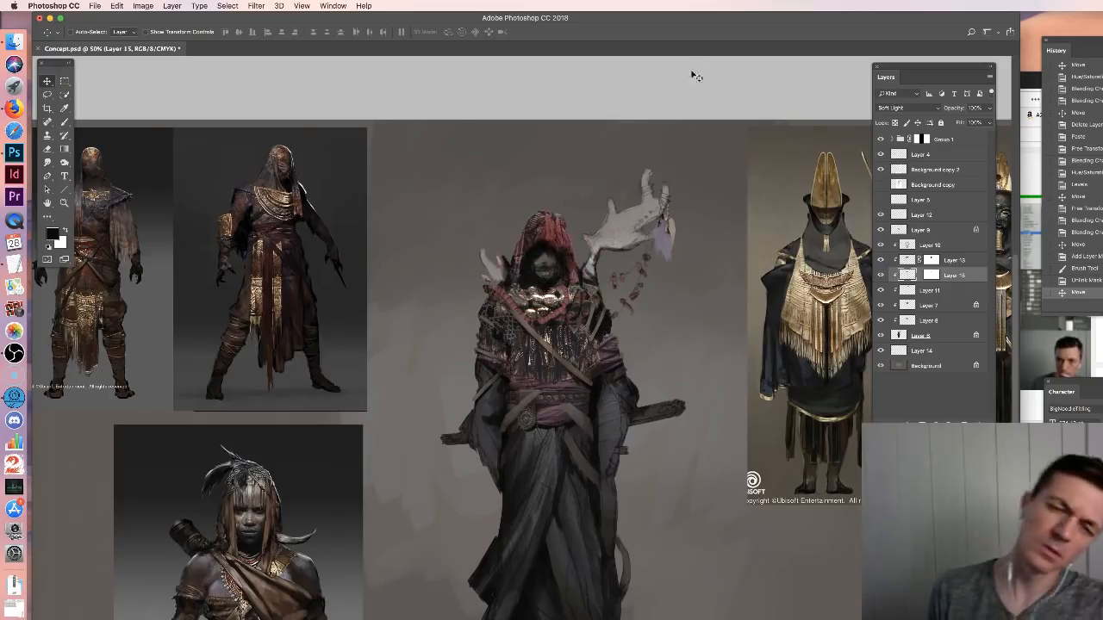
mouse_move(570, 262)
mouse_down()
mouse_move(560, 274)
mouse_move(576, 247)
mouse_up()
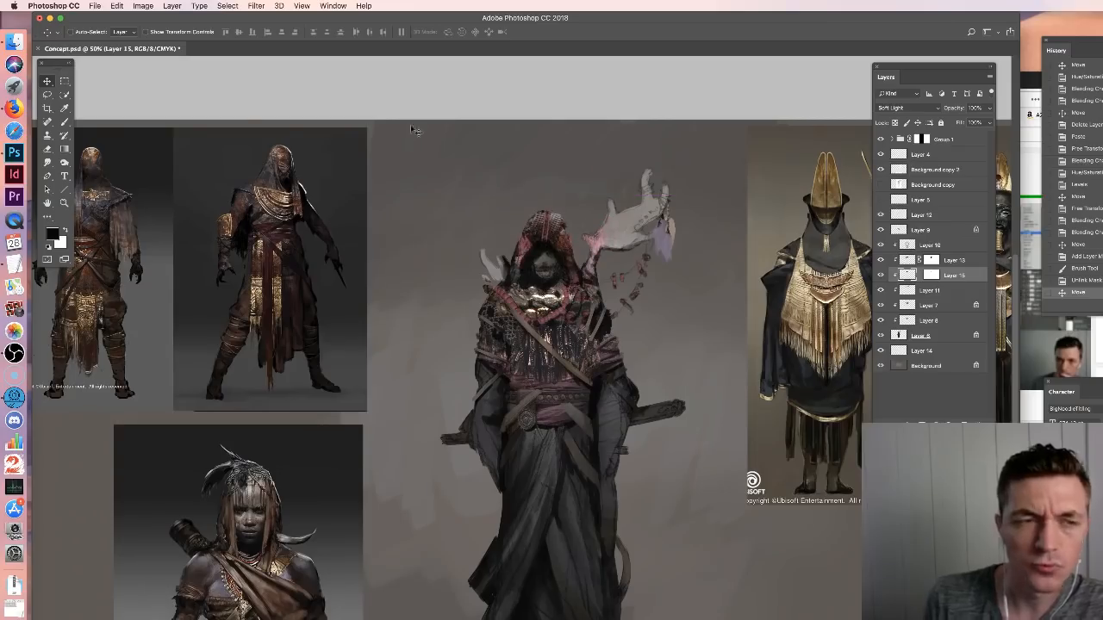
Flip the headdress texture horizontally and reposition it over the hood
click(116, 6)
mouse_move(176, 237)
click(328, 355)
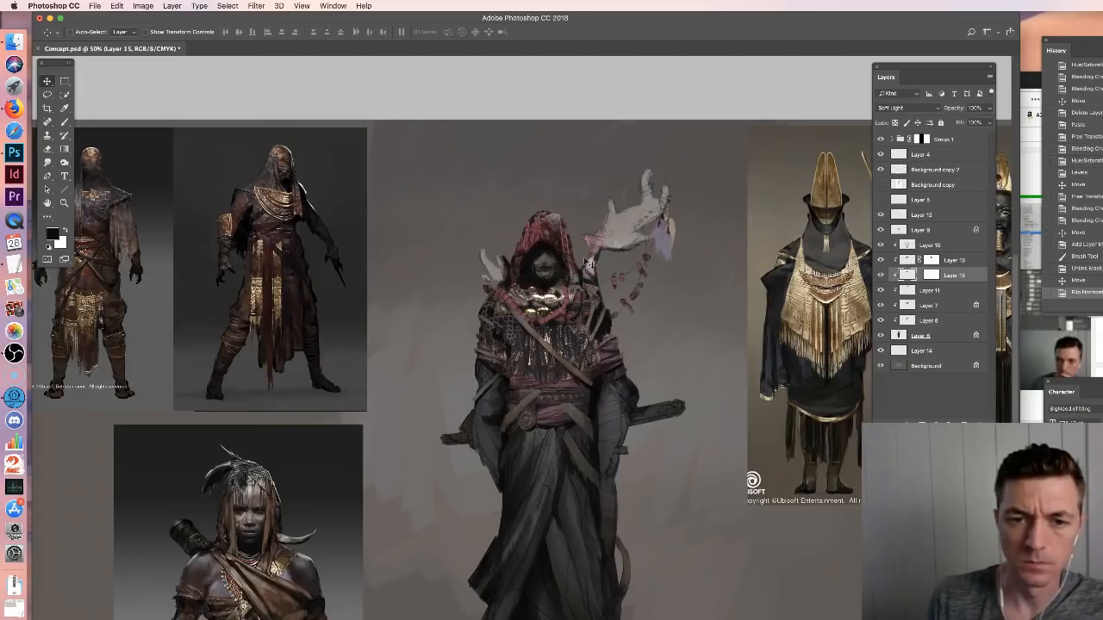
drag(583, 277, 586, 269)
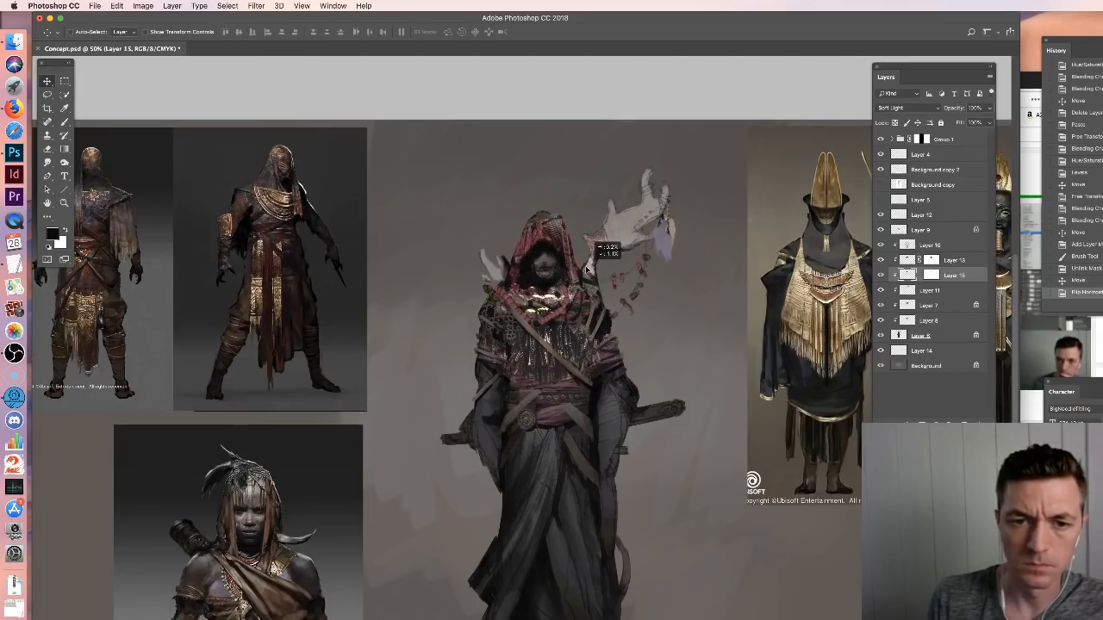
drag(586, 270, 586, 270)
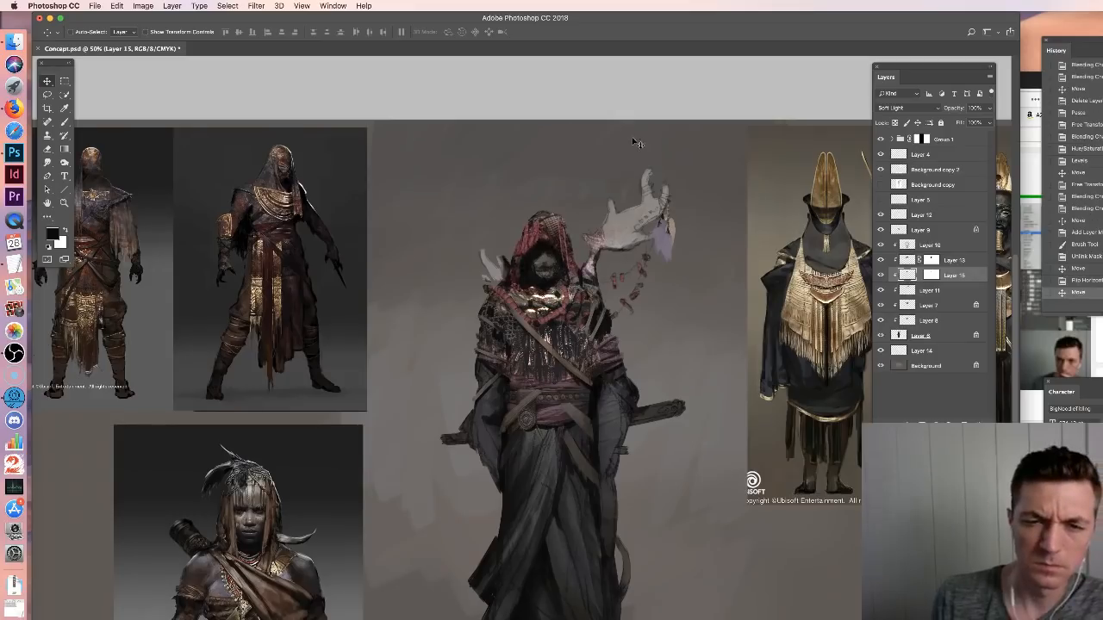
Rotate the flipped texture with Free Transform so its patterned band crosses the hood, and nudge it into place
drag(572, 256, 549, 261)
key(ctrl+t)
drag(608, 320, 520, 349)
mouse_move(546, 253)
mouse_down()
mouse_move(580, 228)
mouse_move(569, 231)
mouse_move(630, 322)
mouse_move(618, 310)
mouse_move(639, 228)
mouse_move(645, 246)
mouse_move(633, 256)
mouse_move(561, 263)
mouse_up()
drag(694, 145, 687, 154)
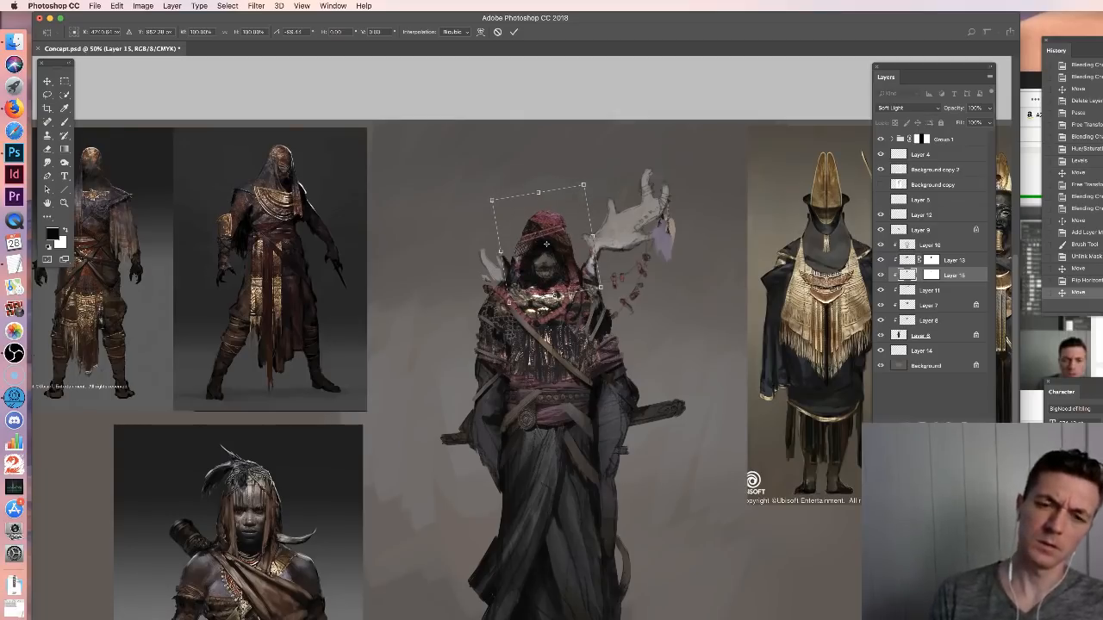
key(Return)
drag(579, 258, 578, 257)
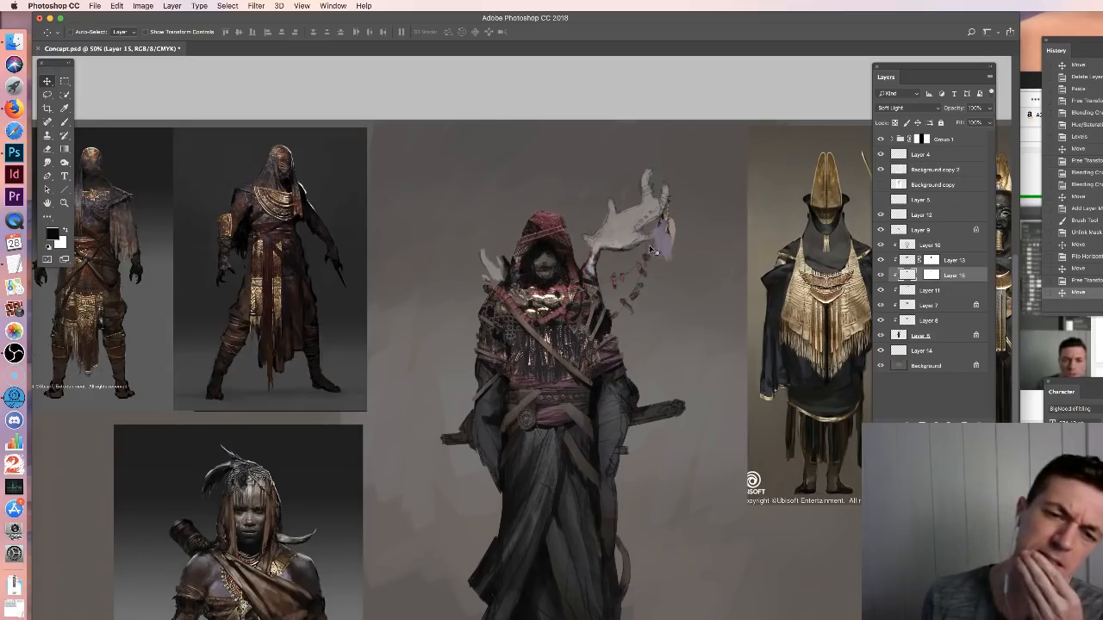
Reduce the headdress texture layer's saturation to -40
key(super)
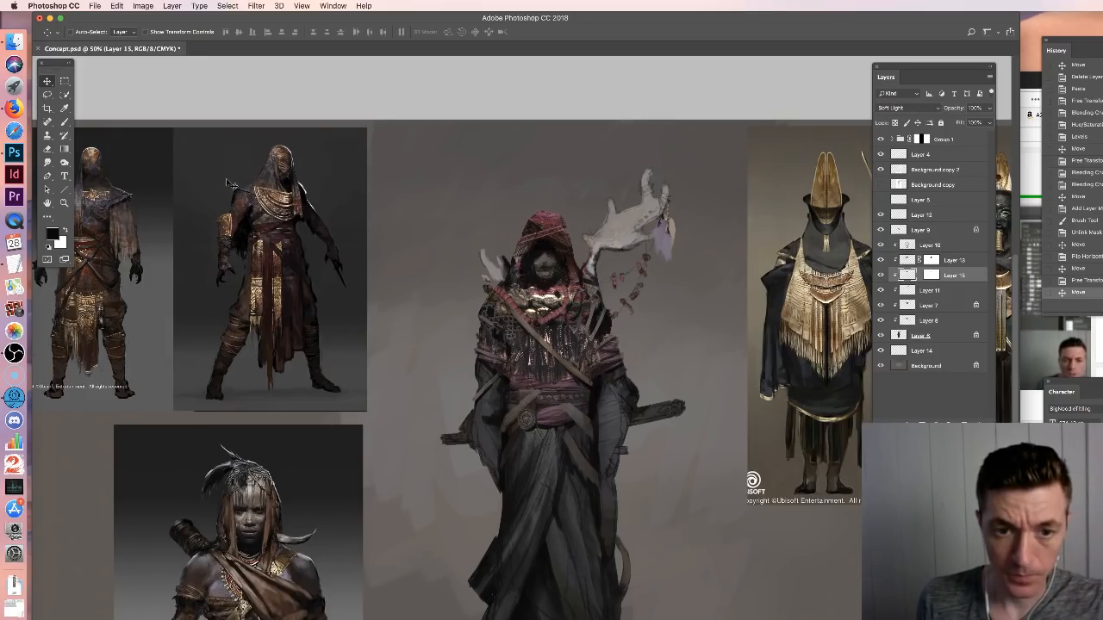
key(super+u)
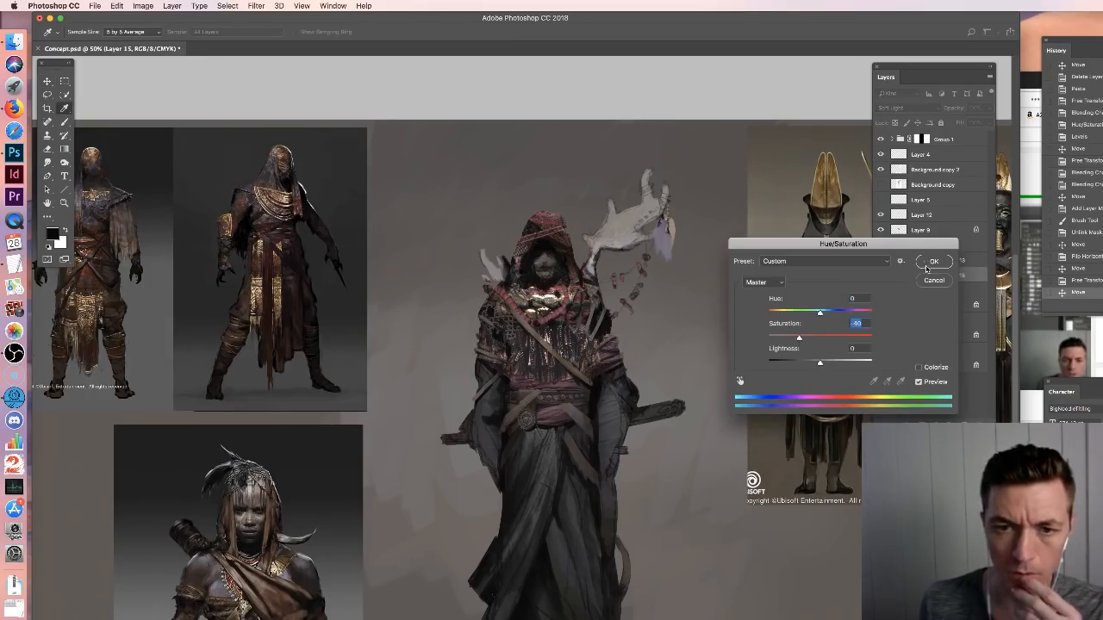
click(931, 270)
Set the Brush tool to Color mode, sample the dark grey of the robe's skirt and tone down the red on the hood
click(65, 124)
alt+click(570, 517)
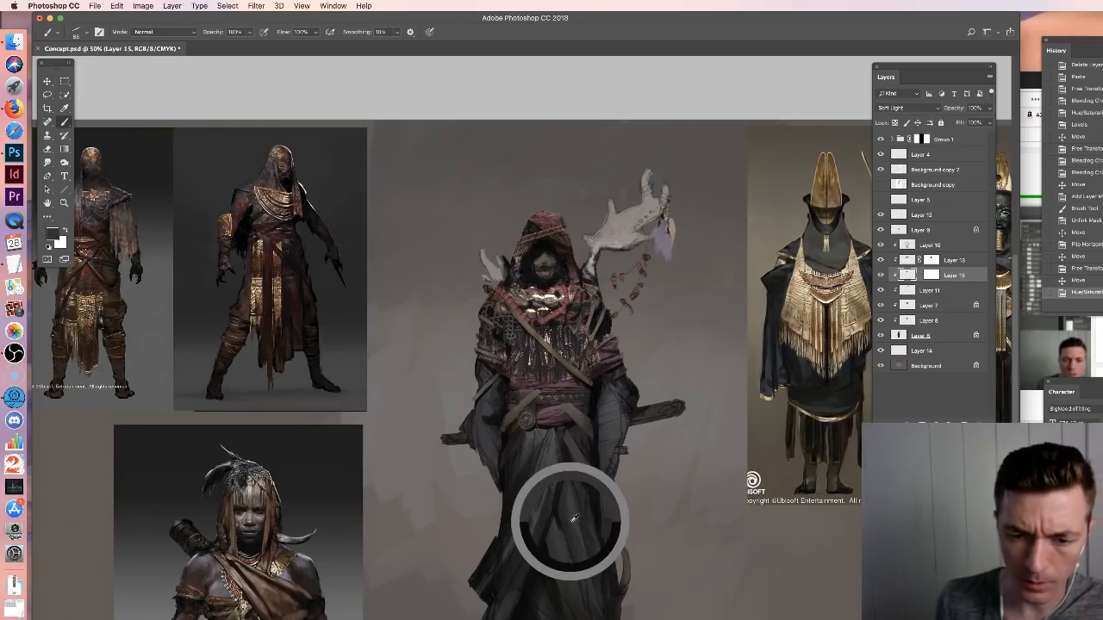
click(151, 32)
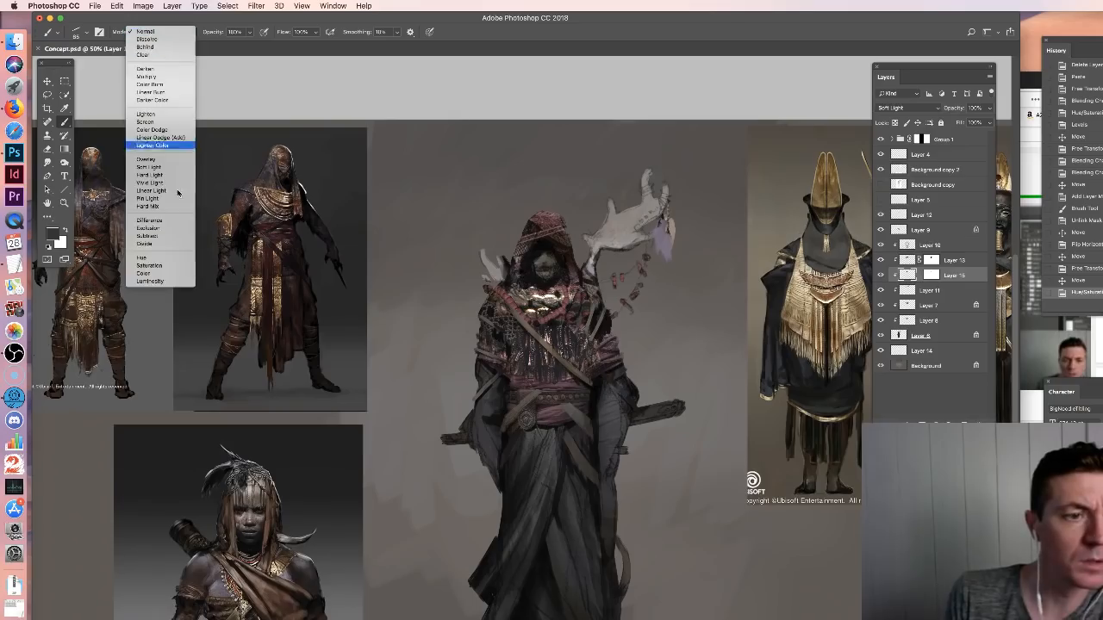
click(173, 274)
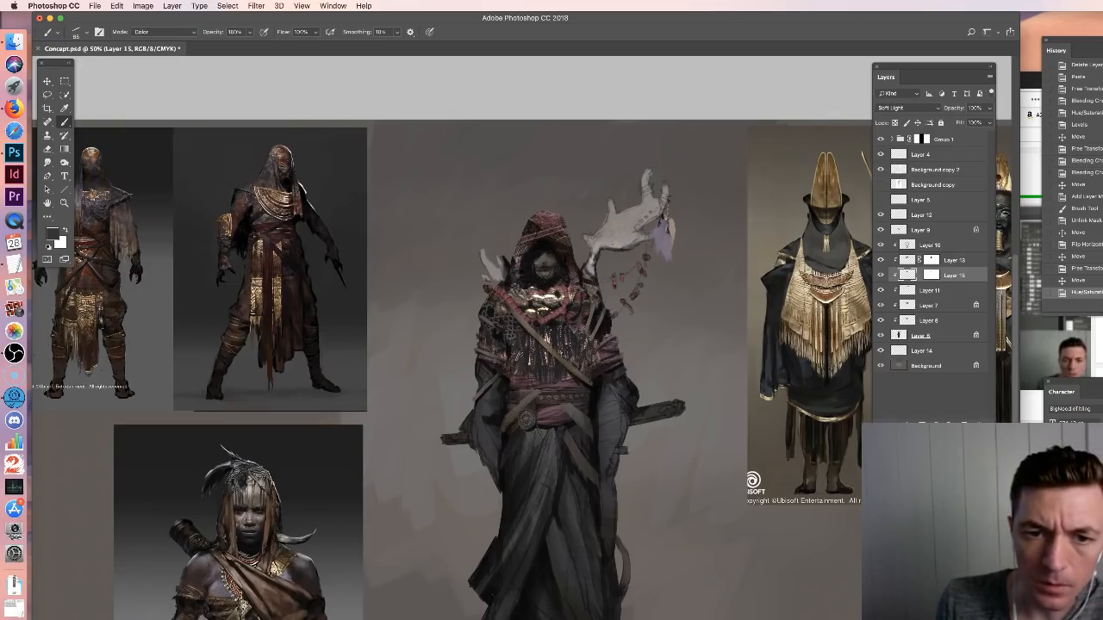
drag(569, 448, 576, 475)
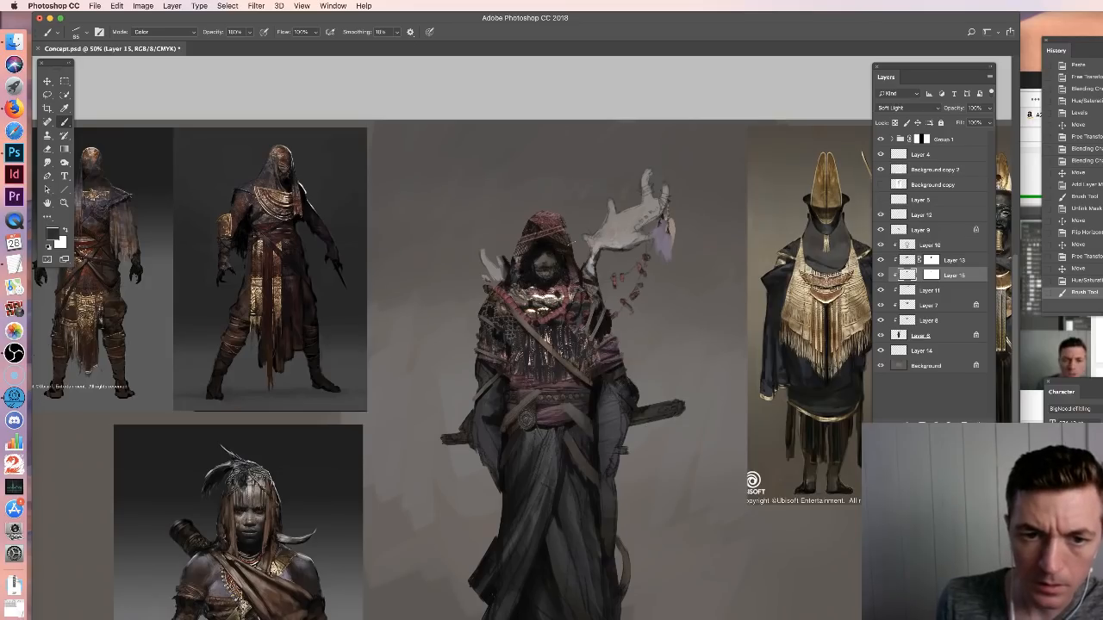
drag(564, 297, 558, 316)
drag(536, 233, 553, 229)
drag(515, 269, 513, 279)
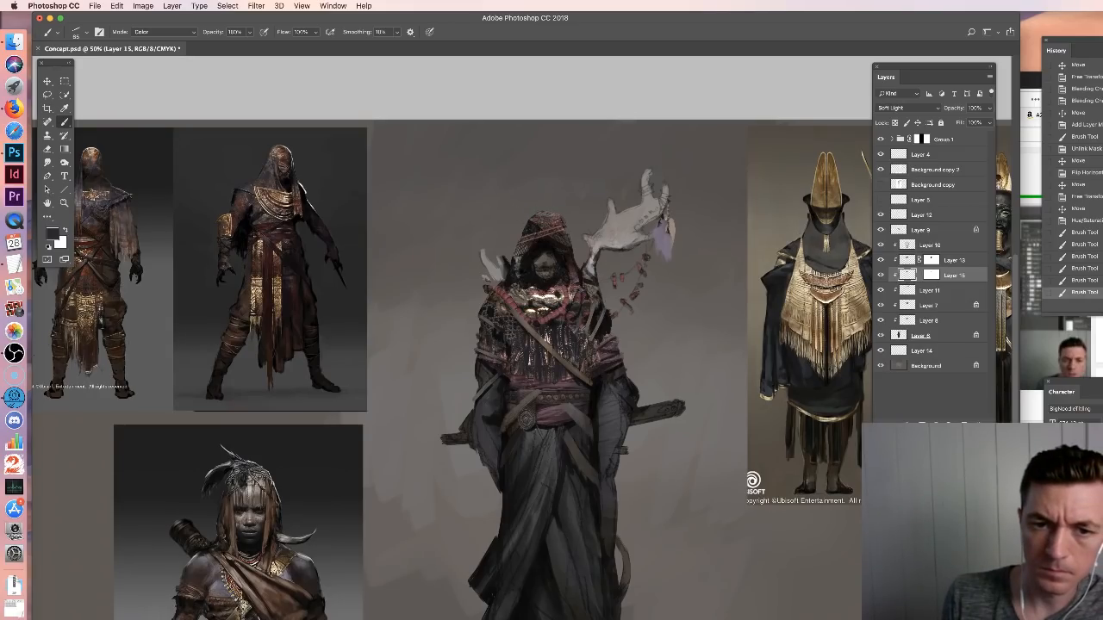
Sample the bluish purple of the hanging feather and tint the upper hood with it in Color mode
alt+click(663, 241)
drag(662, 231, 665, 250)
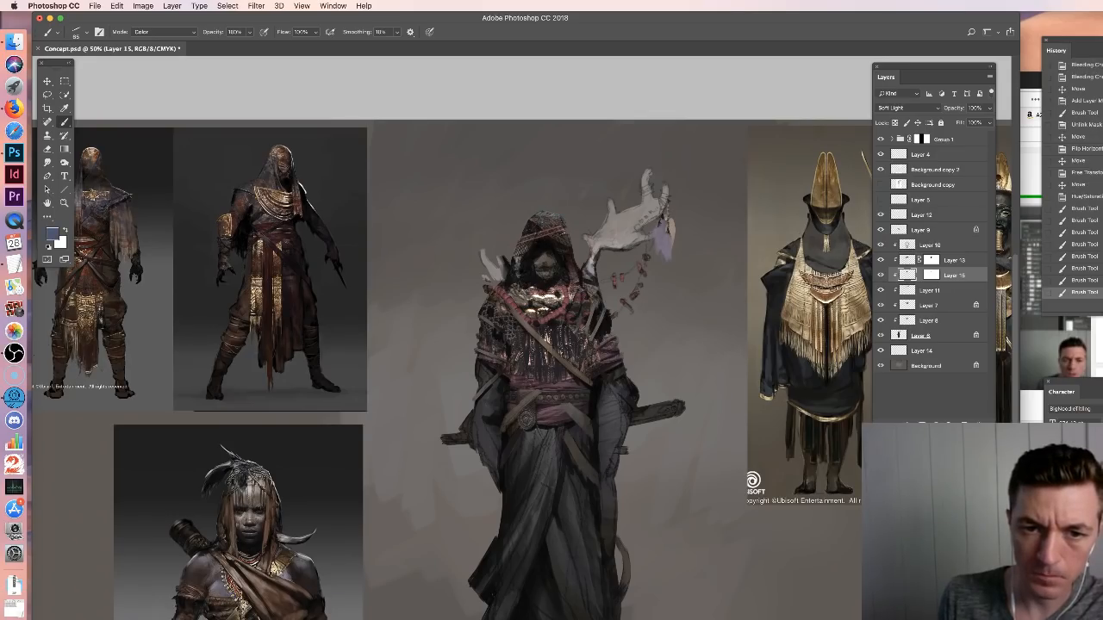
mouse_move(551, 233)
mouse_down()
mouse_move(564, 237)
mouse_move(542, 233)
mouse_up()
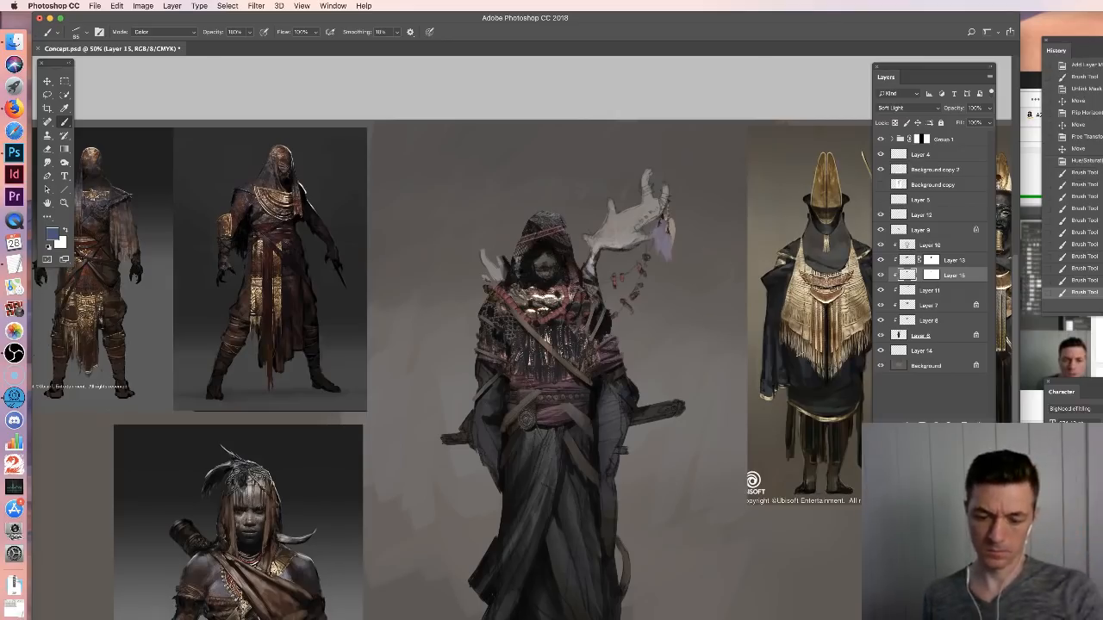
key(super+minus)
key(super+plus)
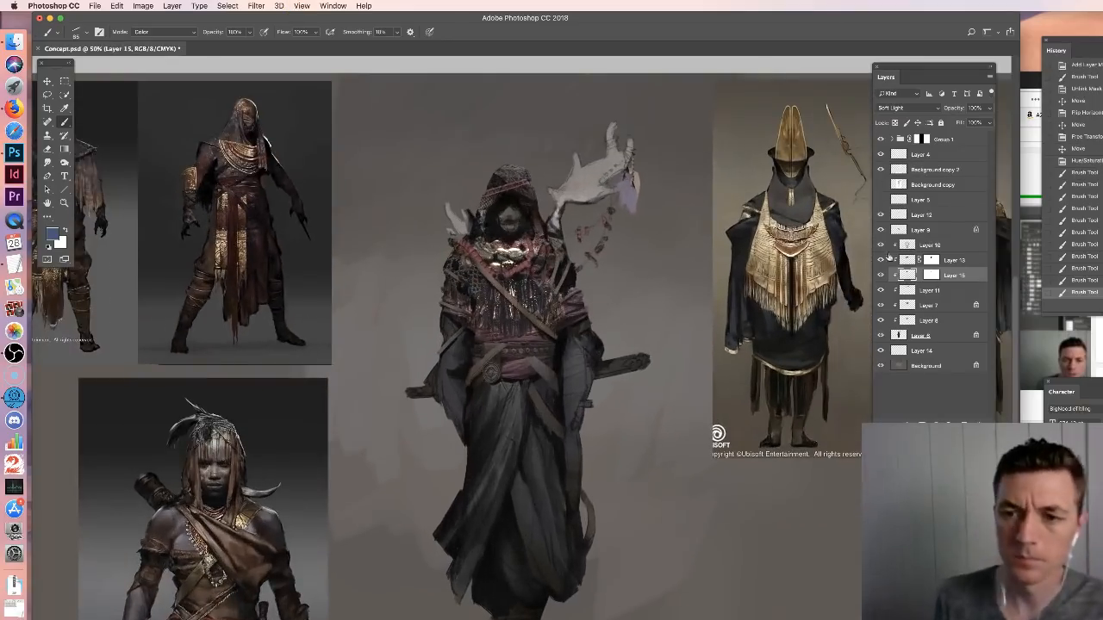
Compare the hood with and without the headdress texture and set that layer's opacity to 80%
click(880, 275)
click(879, 276)
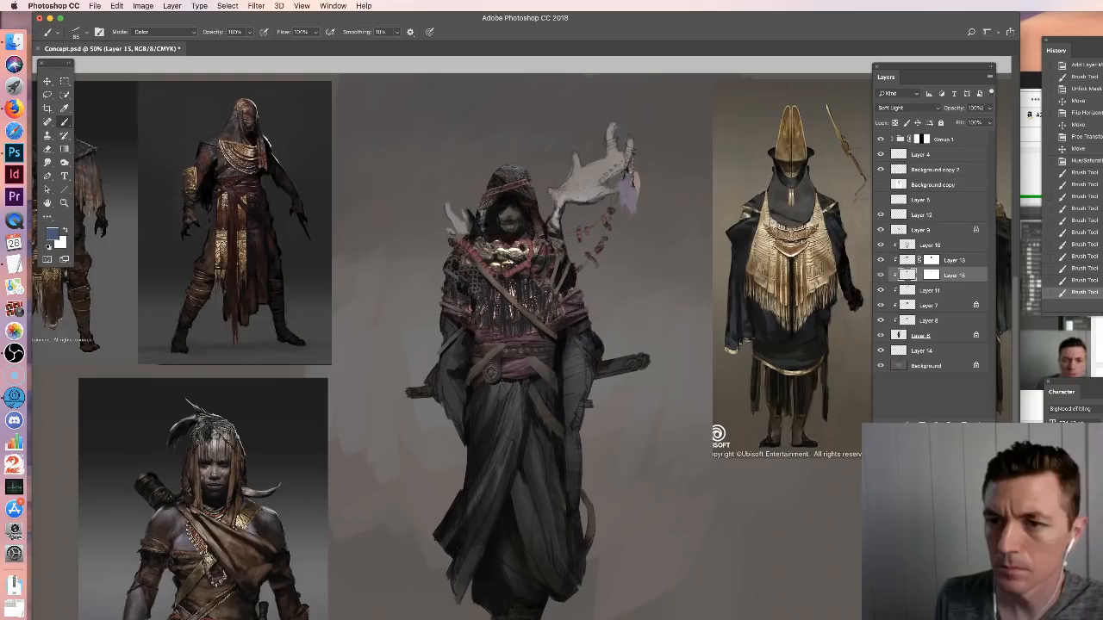
click(952, 107)
text(80)
key(Return)
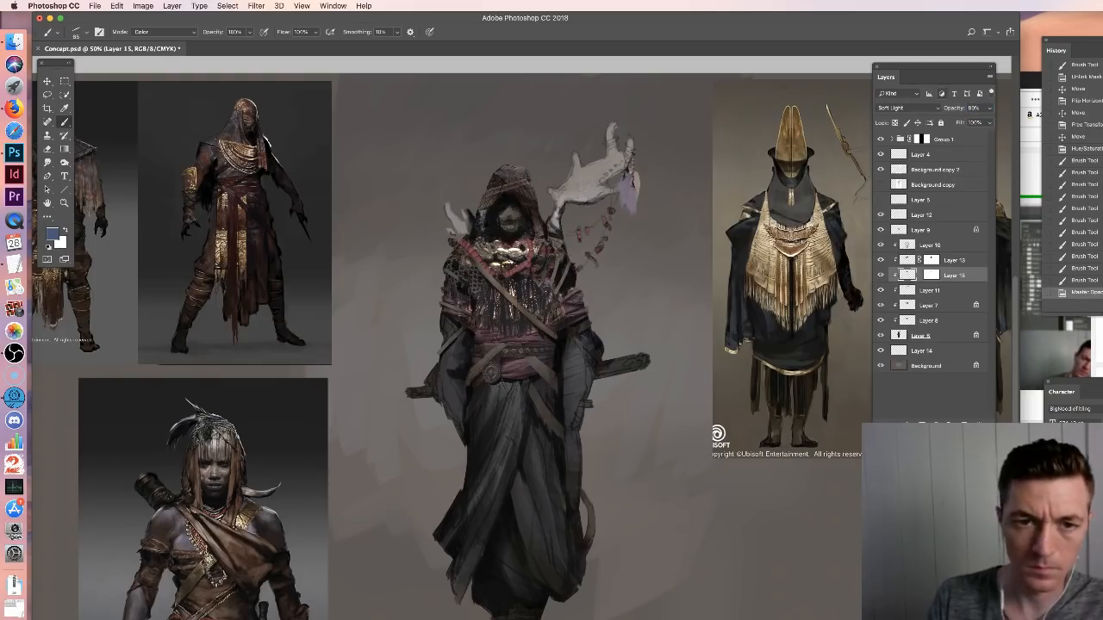
Erase a small patch of the headdress texture beside the hood's lower edge, near the skull staff
key(e)
drag(551, 229, 552, 238)
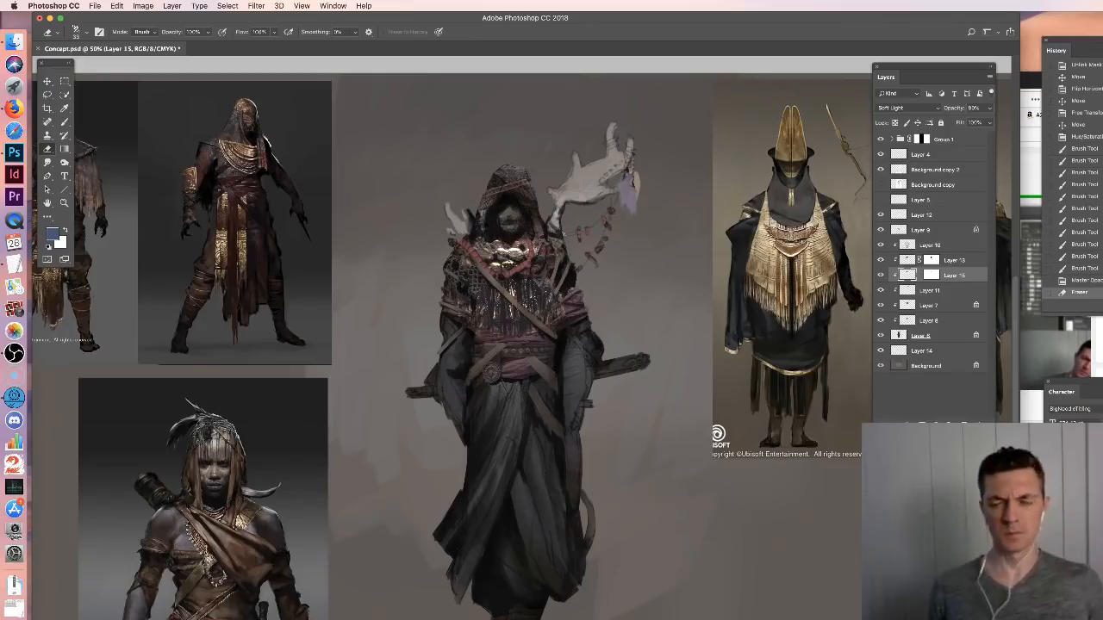
key(super+minus)
key(super+minus)
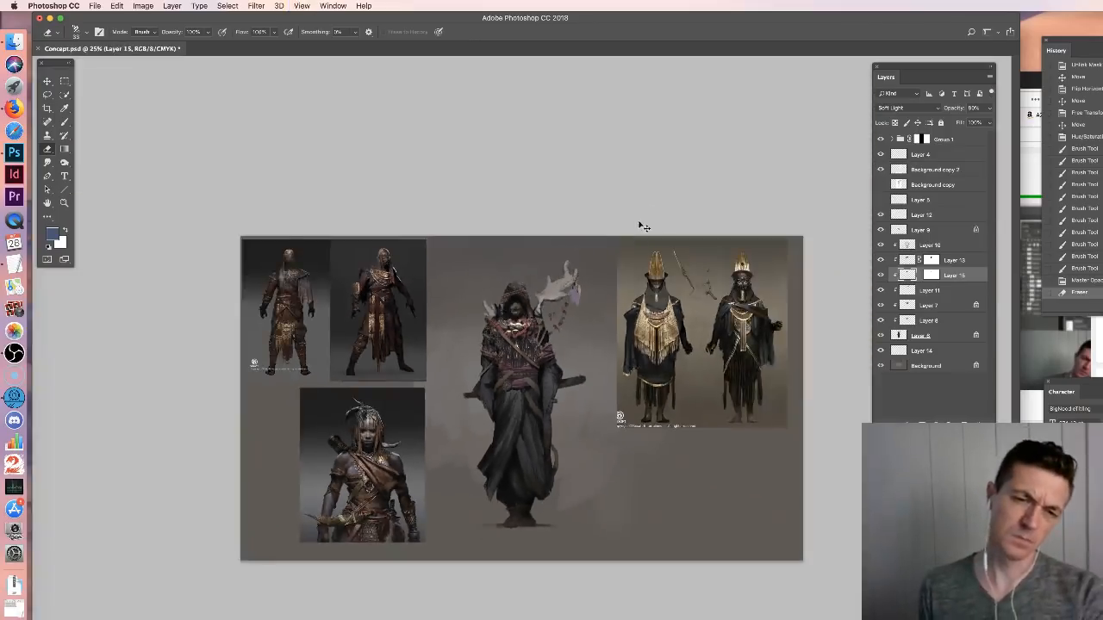
key(super+plus)
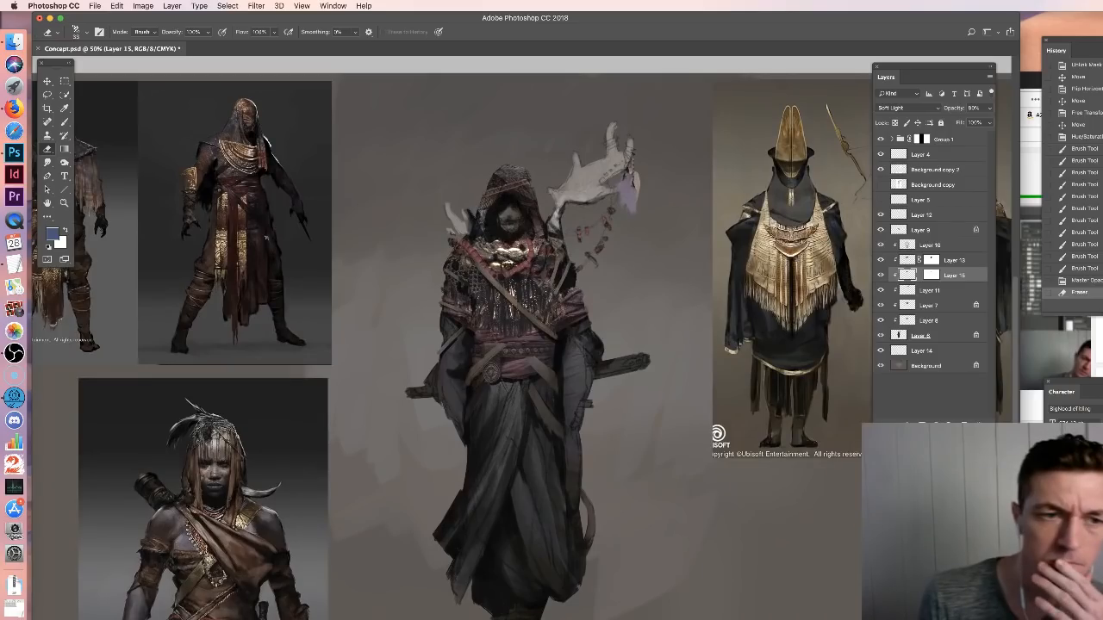
Create a new layer above the Multiply layer, clip it to the figure and set its blend mode to Linear Dodge (Add)
key(b)
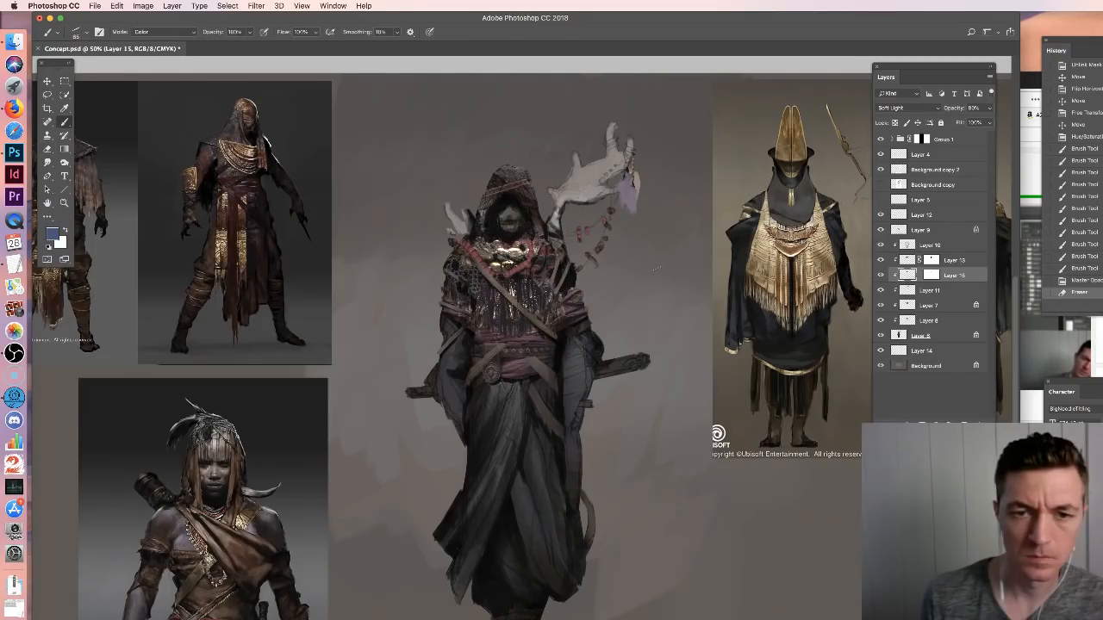
click(882, 215)
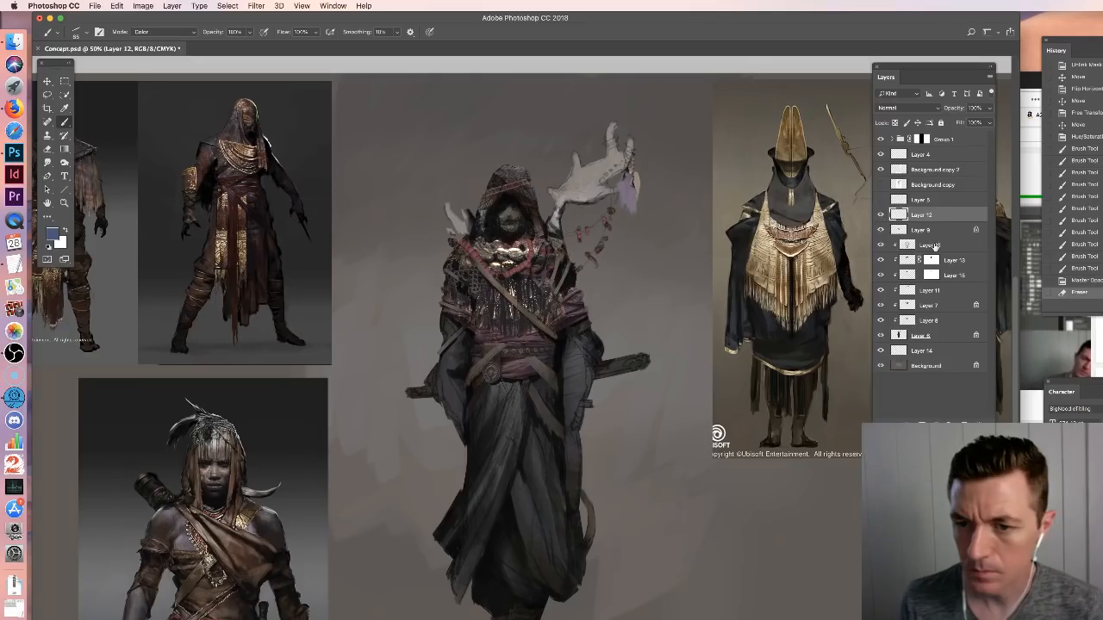
click(908, 246)
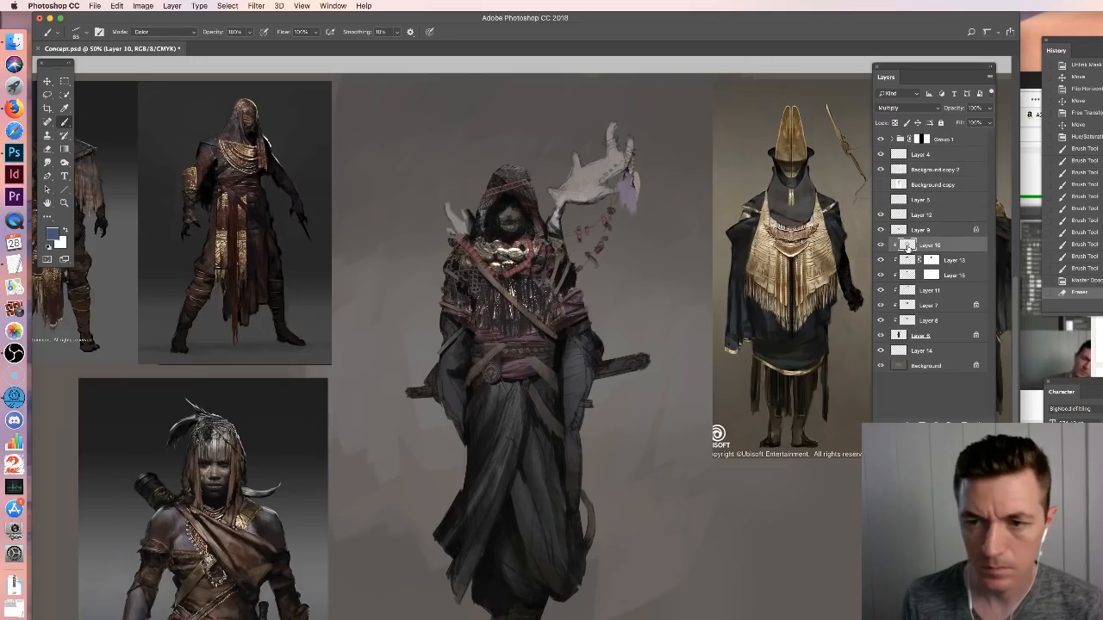
key(alt+shift+super+n)
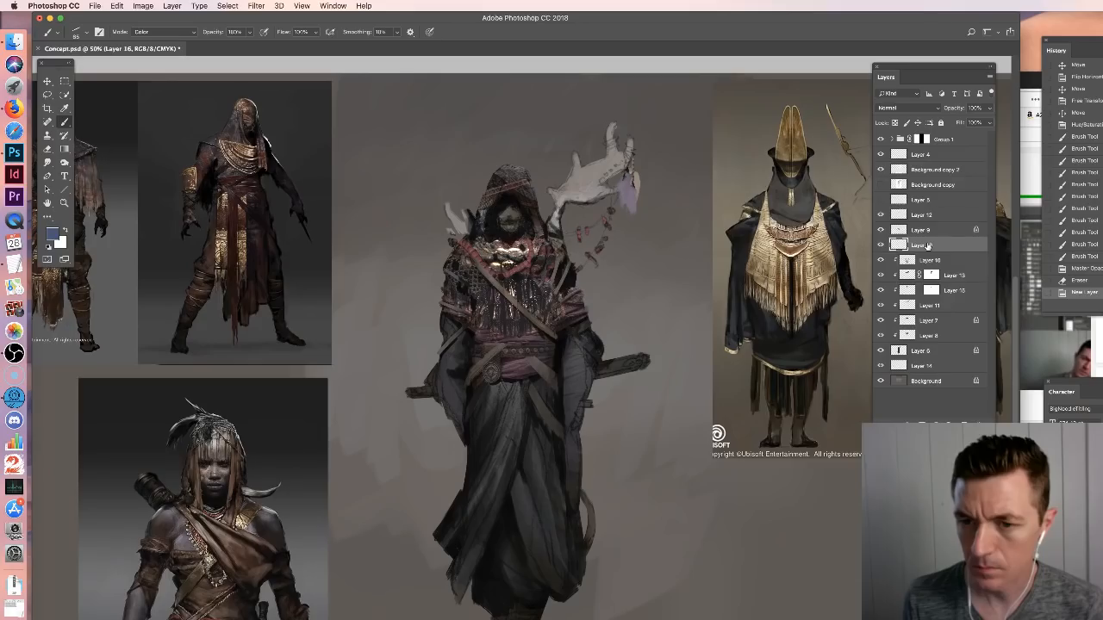
drag(928, 246, 929, 266)
drag(929, 247, 930, 261)
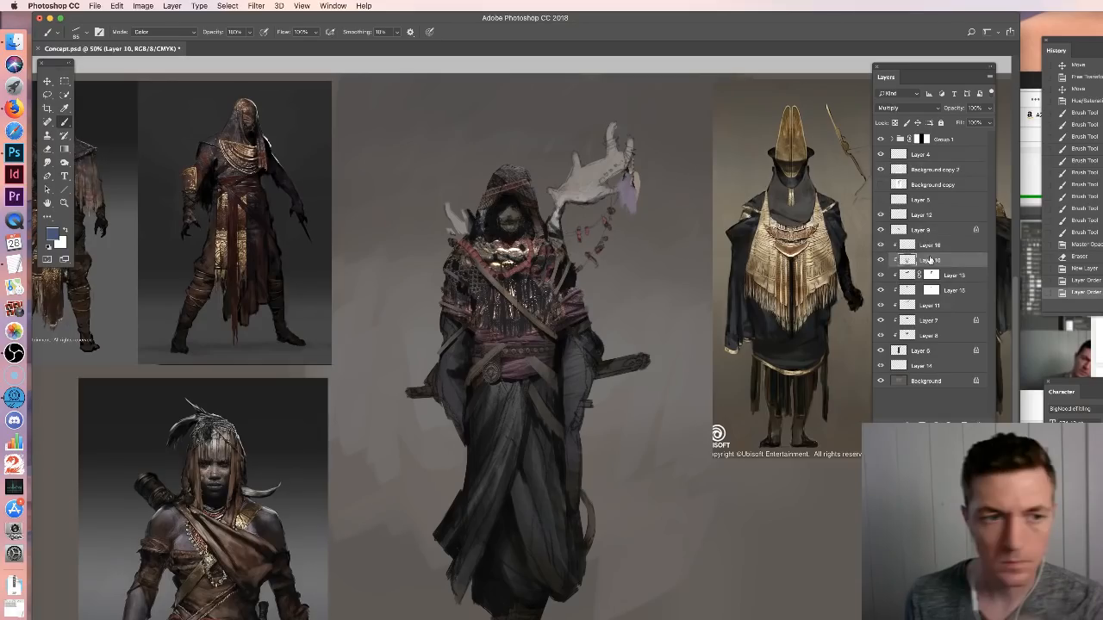
click(929, 246)
key(alt+shift+w)
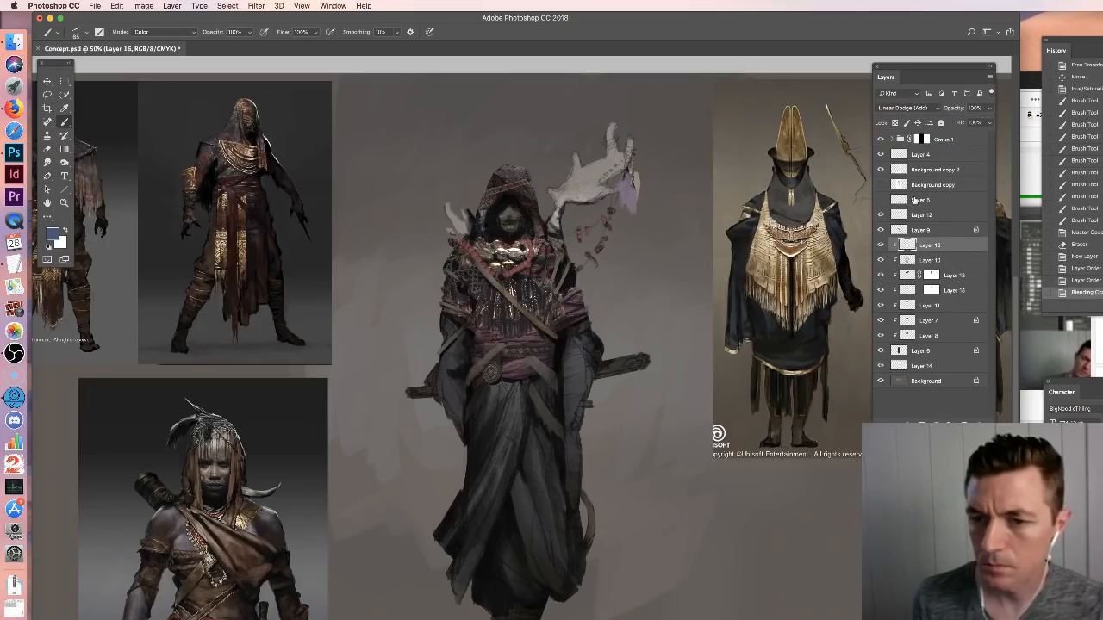
Pick a light greyish blue, reduce the brush size and paint bright highlights on the collar ornament, hood top and shoulder
click(1102, 195)
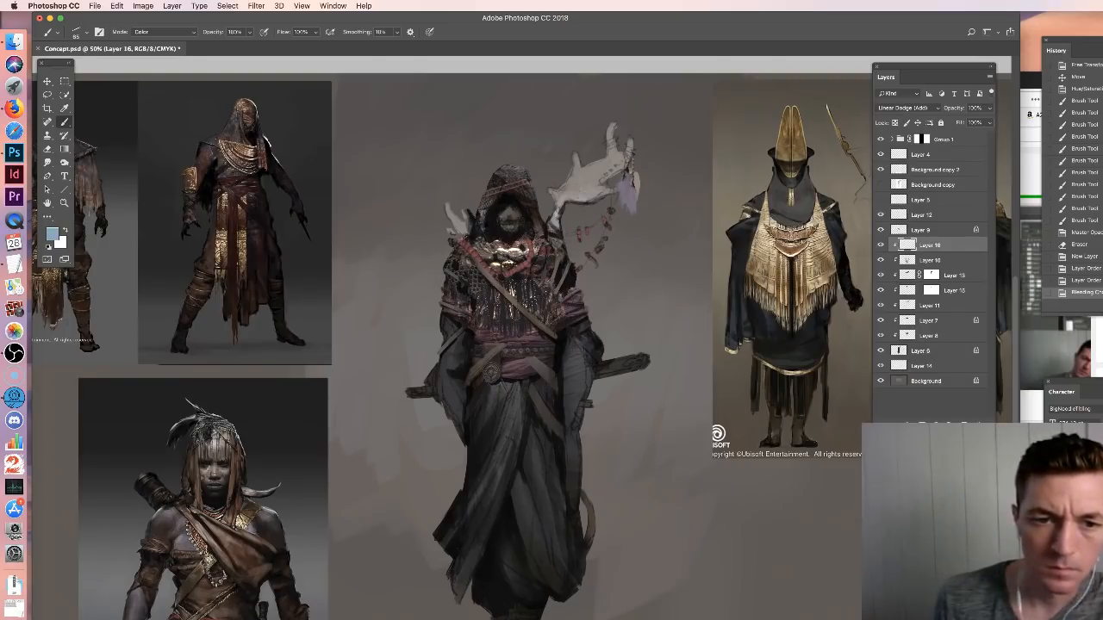
right_click(590, 296)
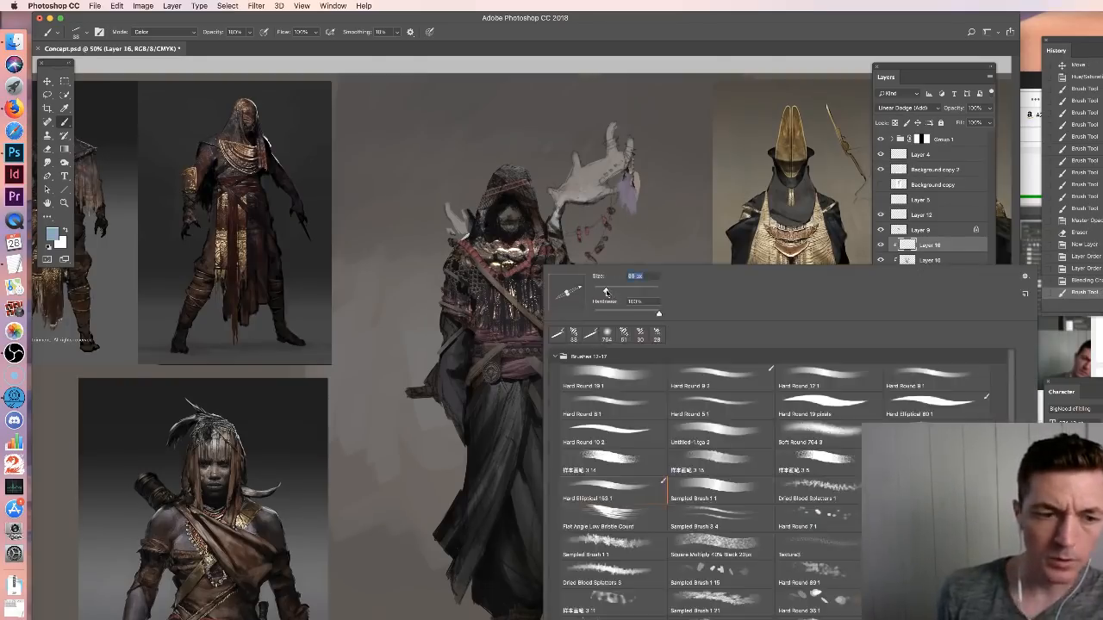
key(Escape)
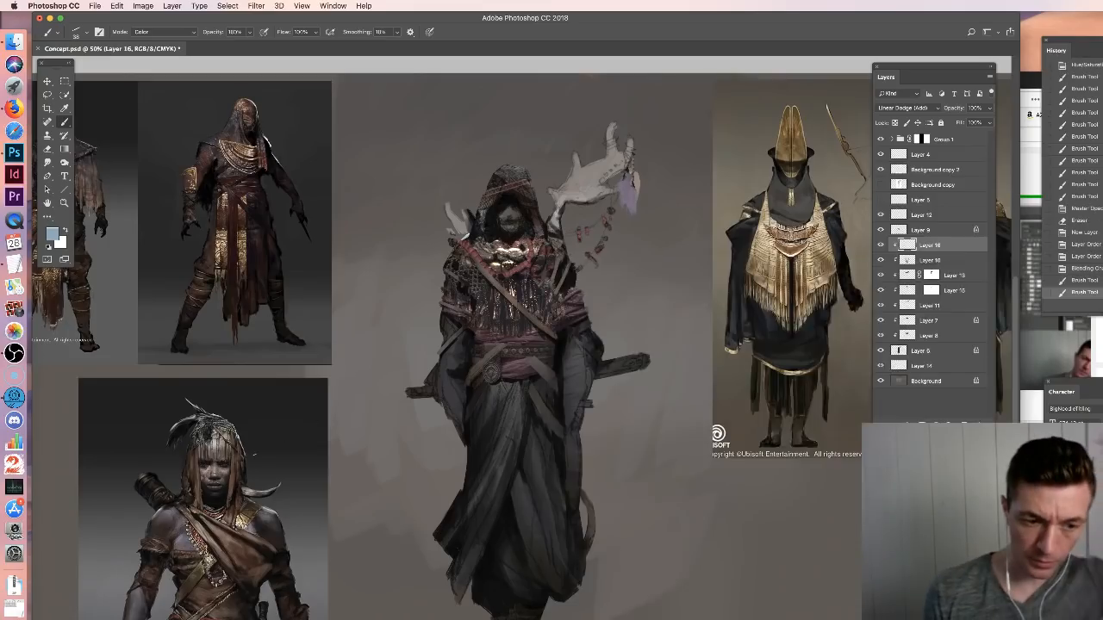
right_click(512, 228)
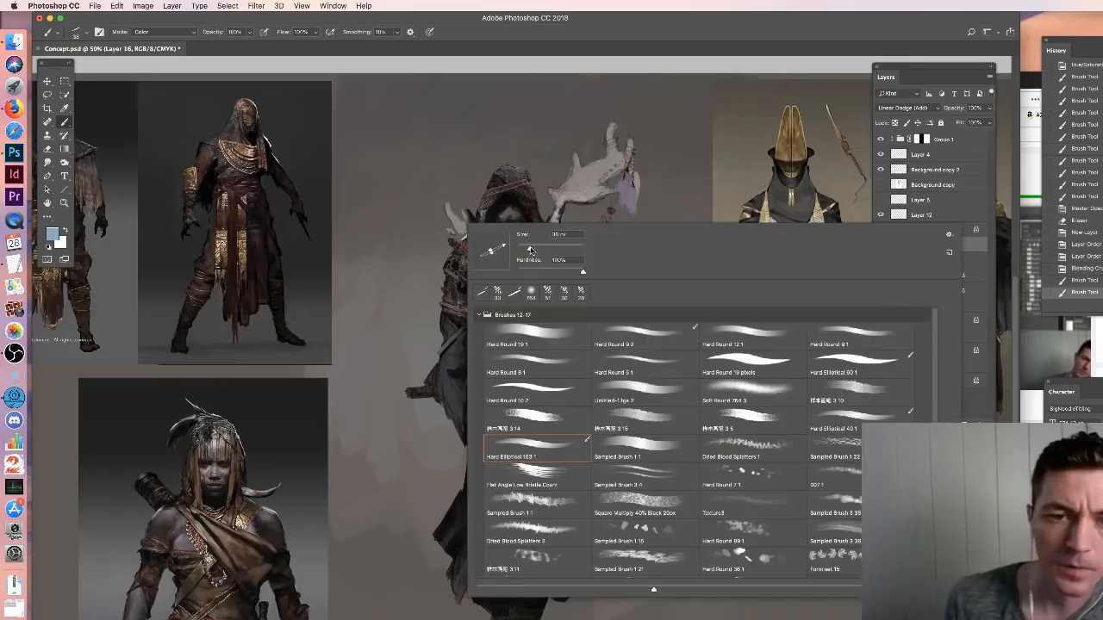
key(Escape)
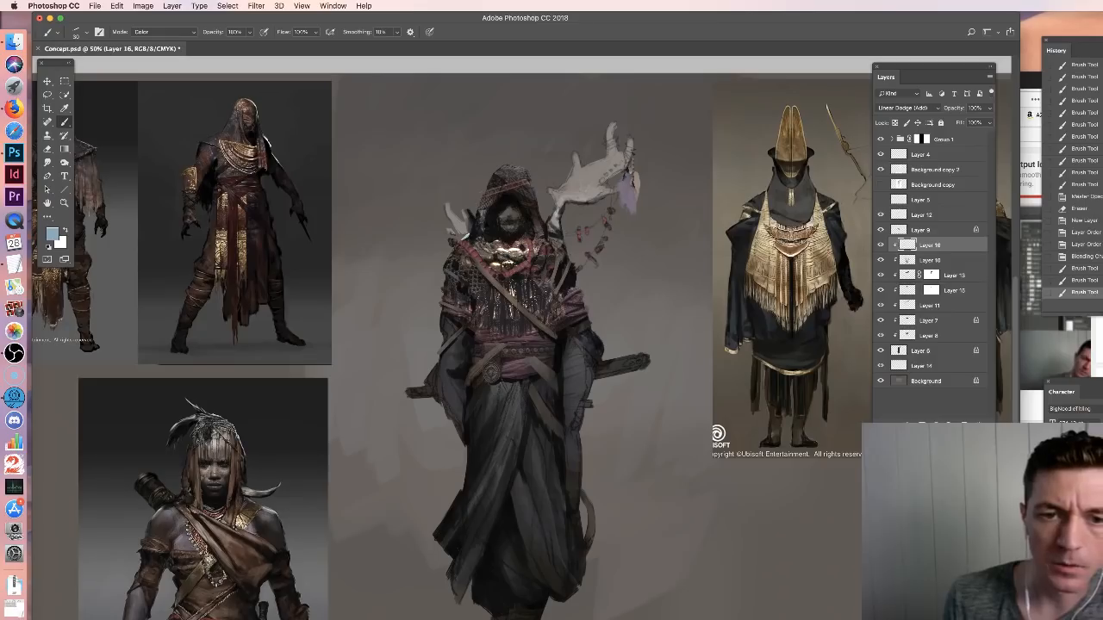
drag(504, 255, 521, 256)
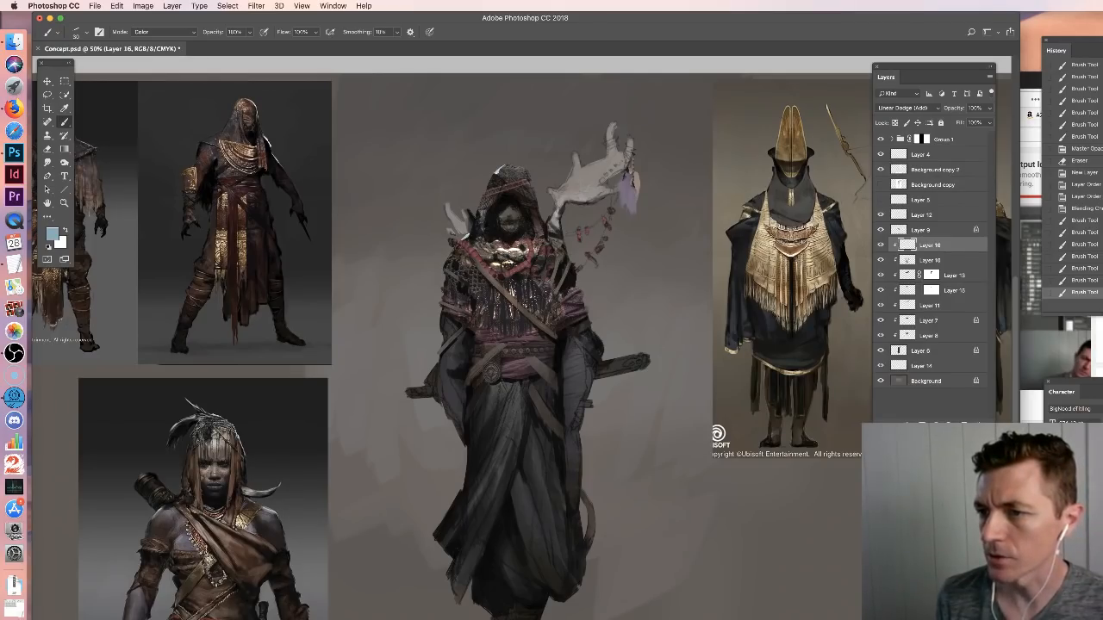
Sample pale beige from the skull and paint a rim light along the hood's outer edge and the shoulder bones
alt+click(585, 178)
drag(497, 174, 509, 167)
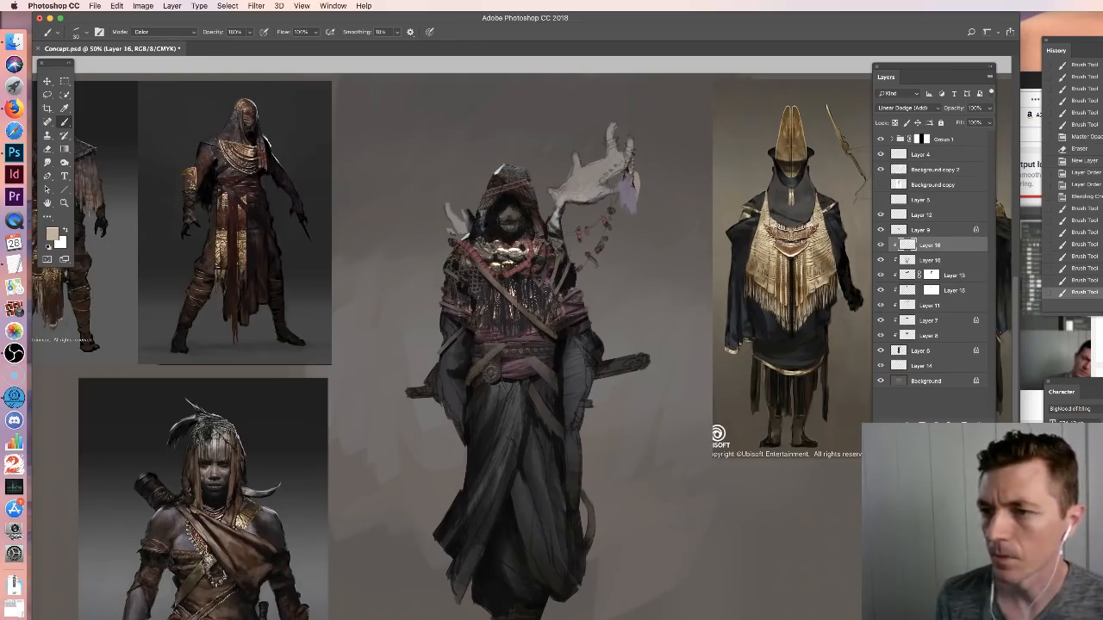
key(super+z)
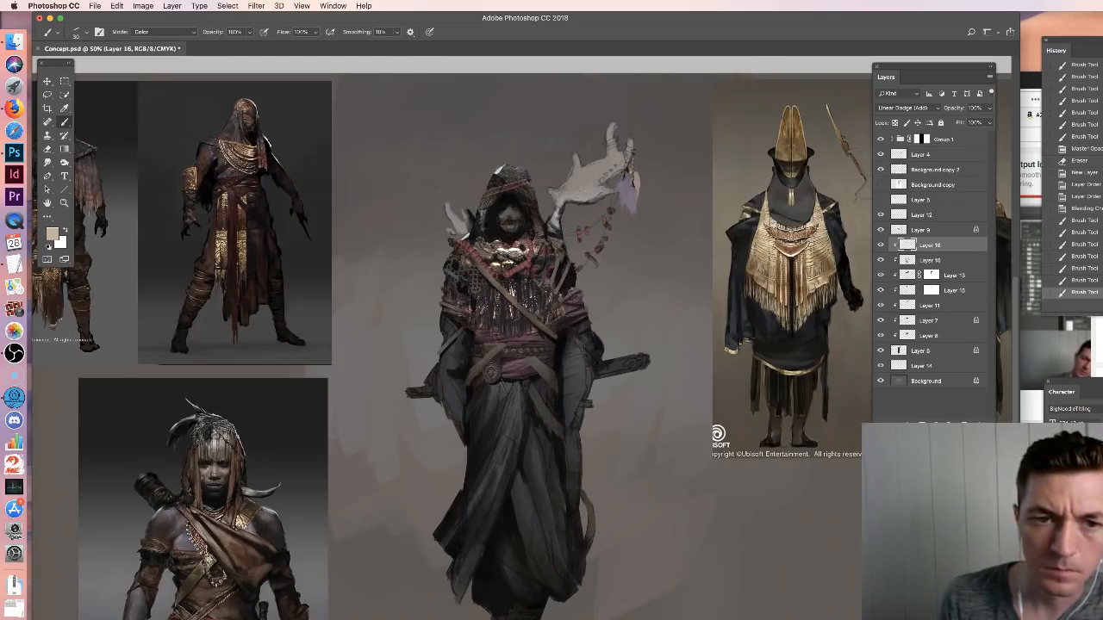
mouse_move(501, 169)
mouse_down()
mouse_move(485, 187)
mouse_move(488, 205)
mouse_move(489, 195)
mouse_up()
drag(492, 191, 488, 202)
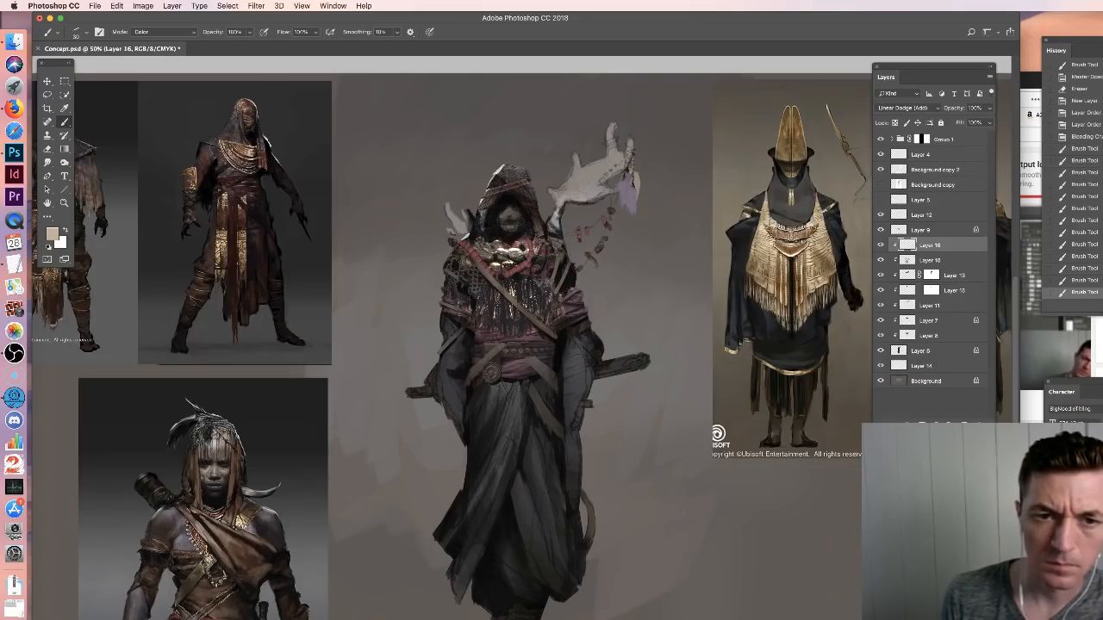
mouse_move(495, 178)
mouse_down()
mouse_move(451, 212)
mouse_move(457, 225)
mouse_up()
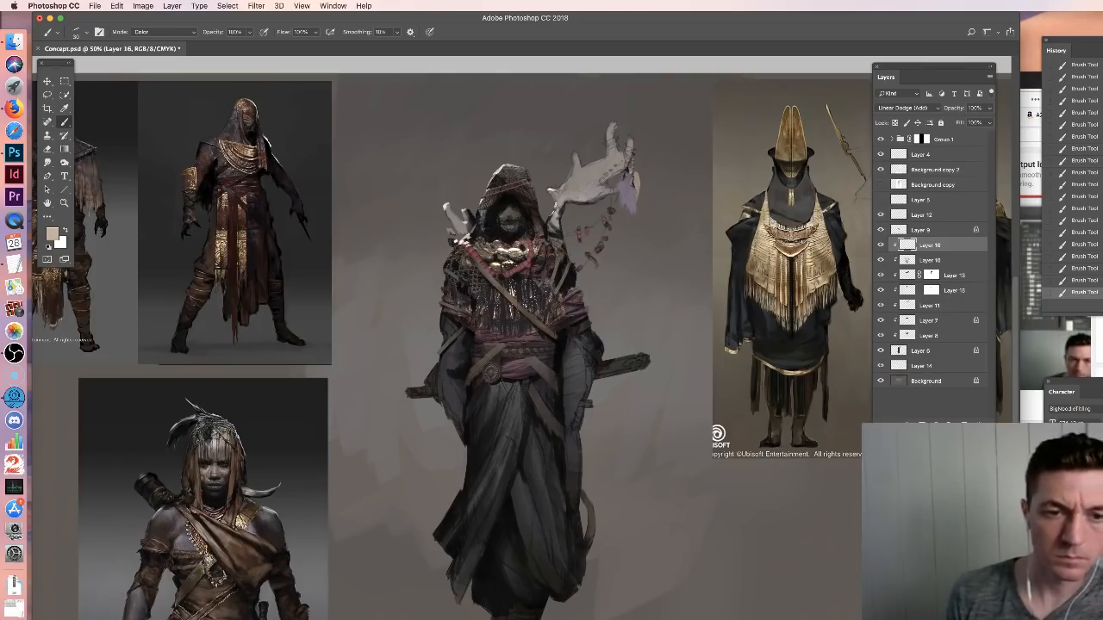
Move the Linear Dodge highlight layer above Layer 9 and refine the rim light down the lit shoulder with the Brush and Eraser
drag(446, 225, 526, 223)
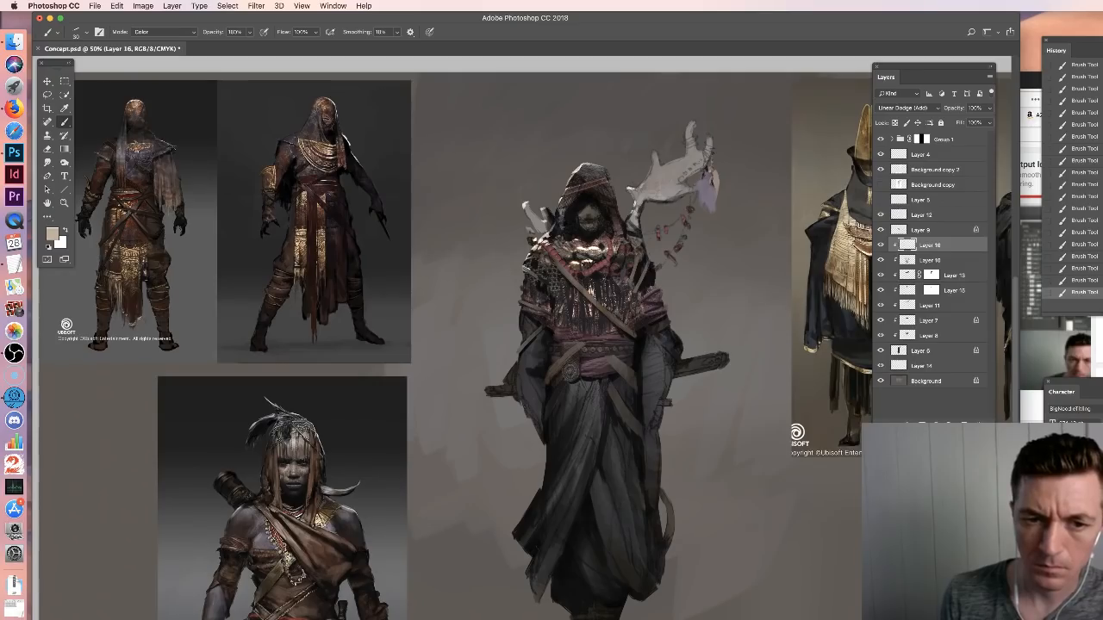
drag(920, 246, 921, 224)
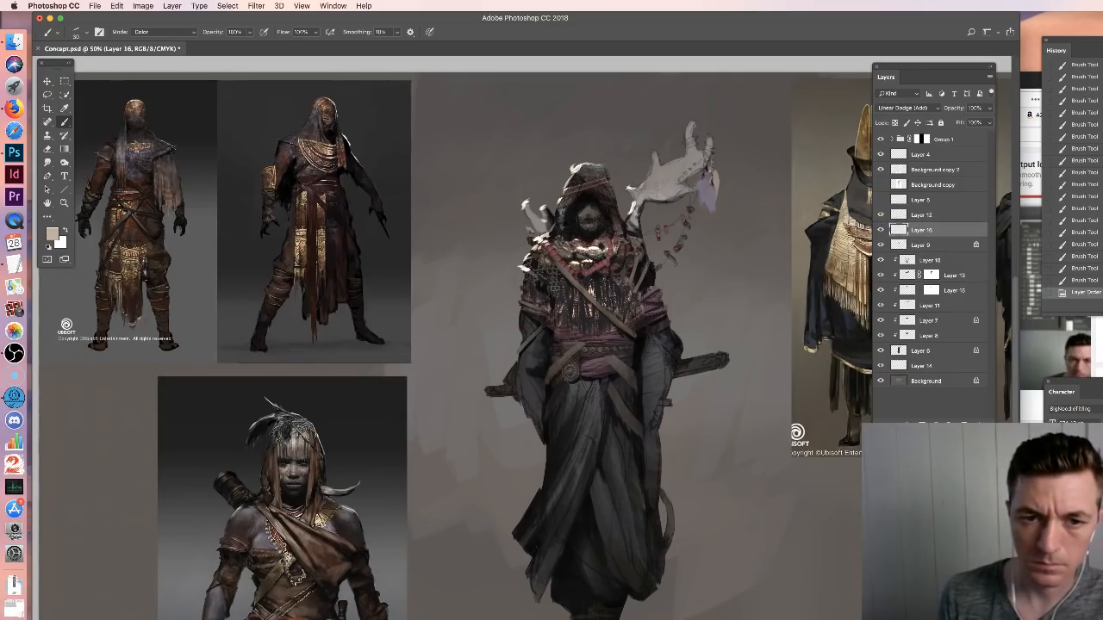
drag(525, 275, 525, 286)
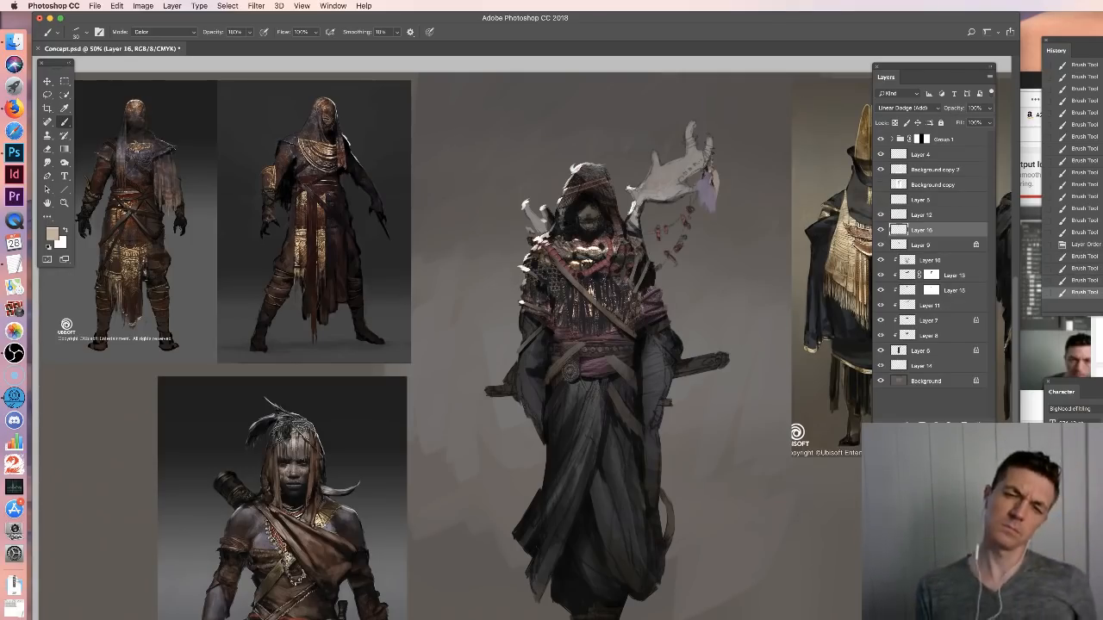
key(e)
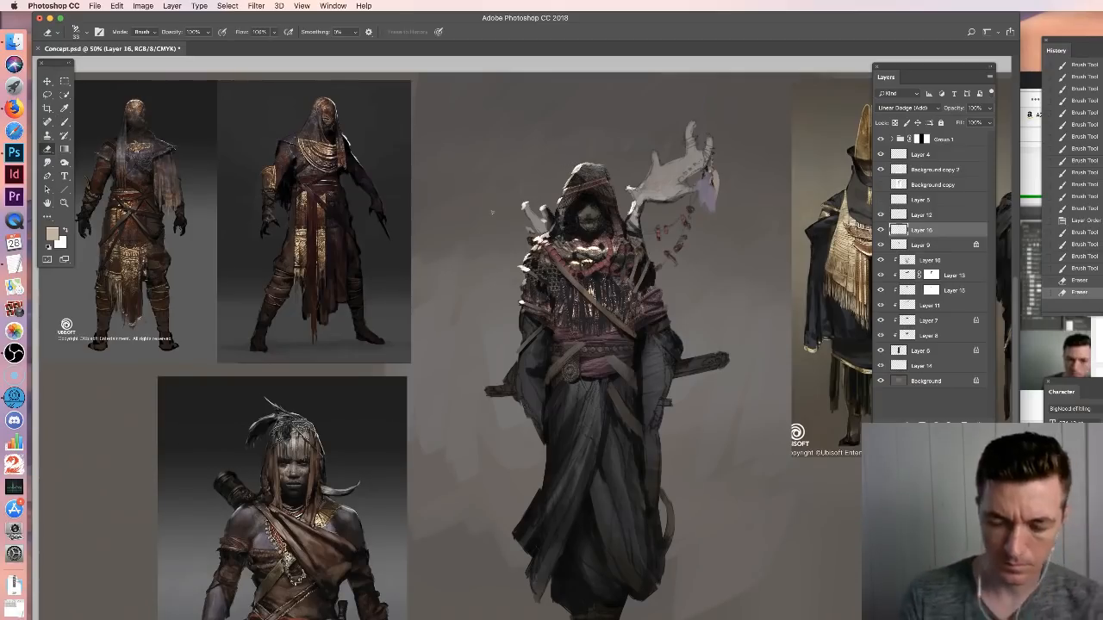
key(super+minus)
key(super+equal)
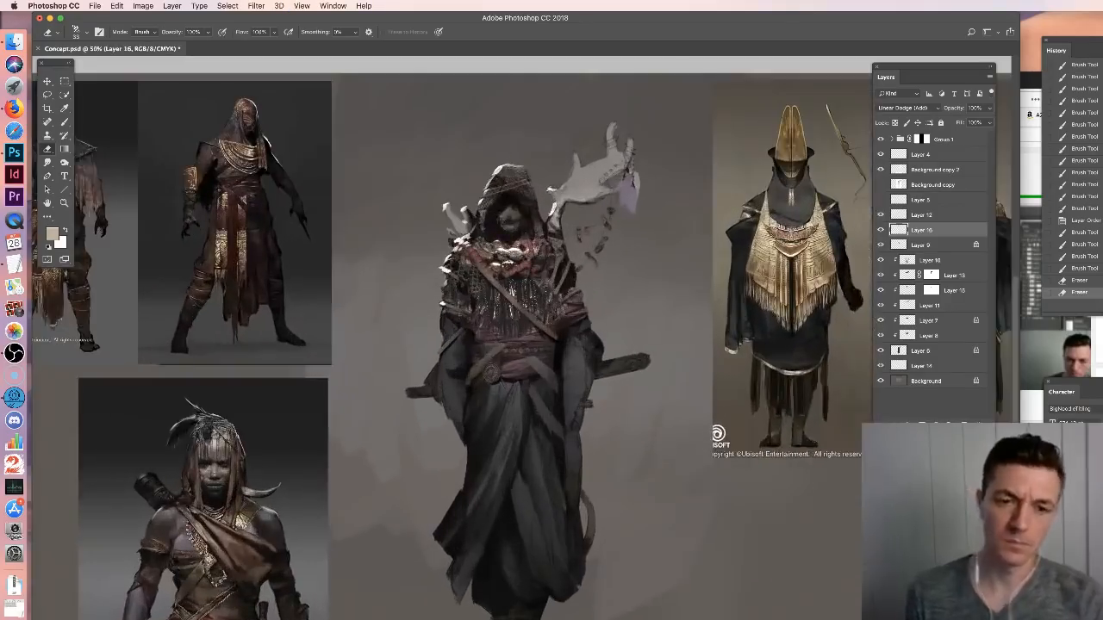
drag(460, 277, 559, 322)
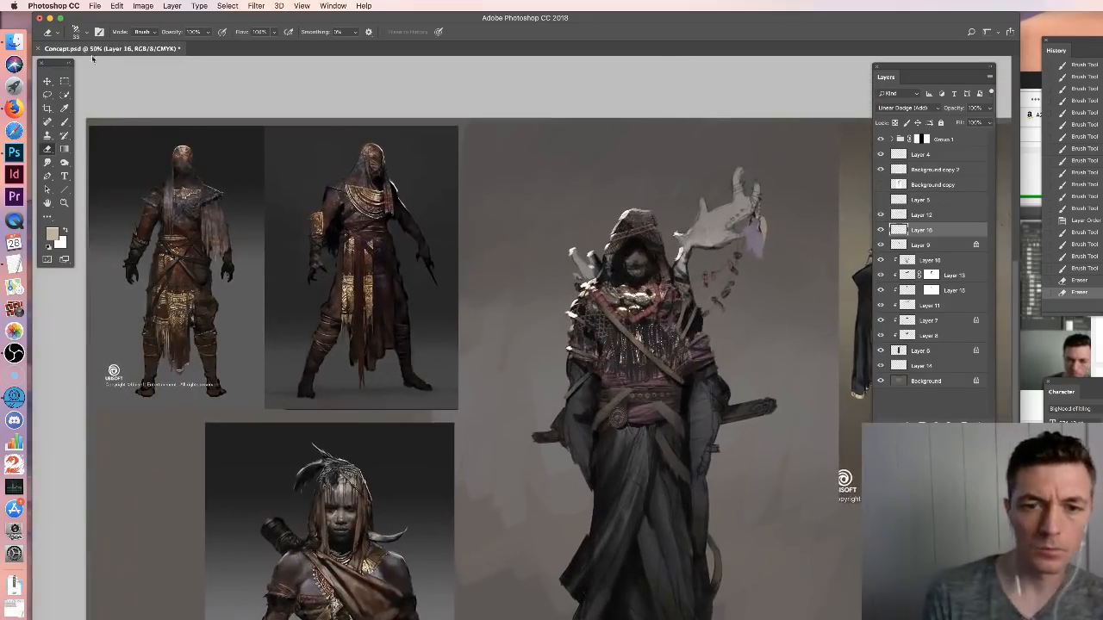
Switch to Finder, leave the Tibetan Costumes folder and open the MALE reference folder
click(14, 40)
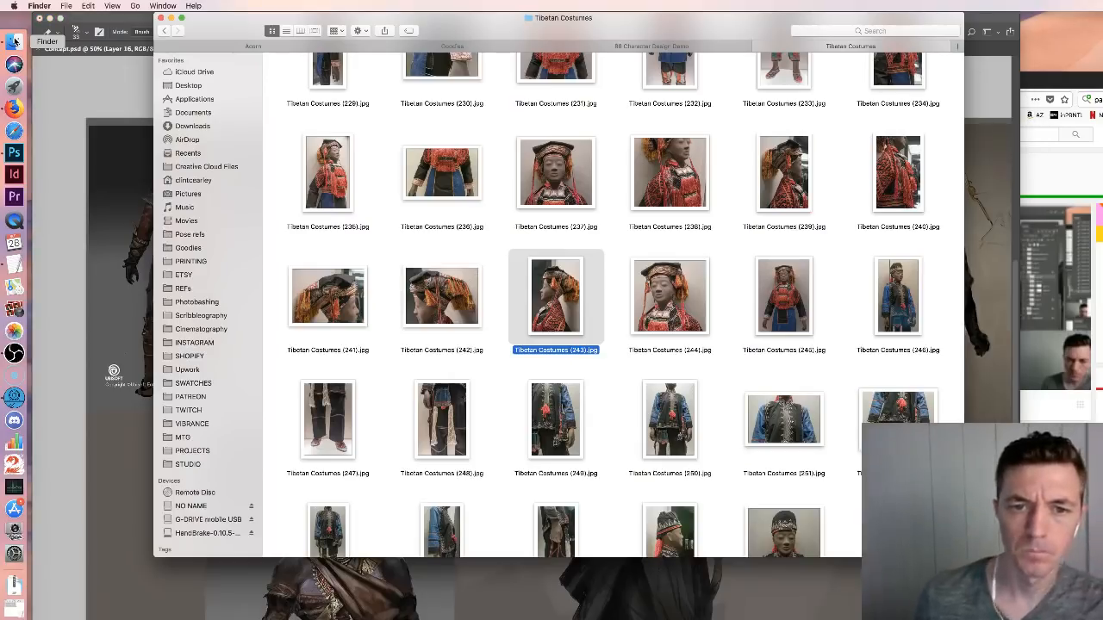
click(731, 310)
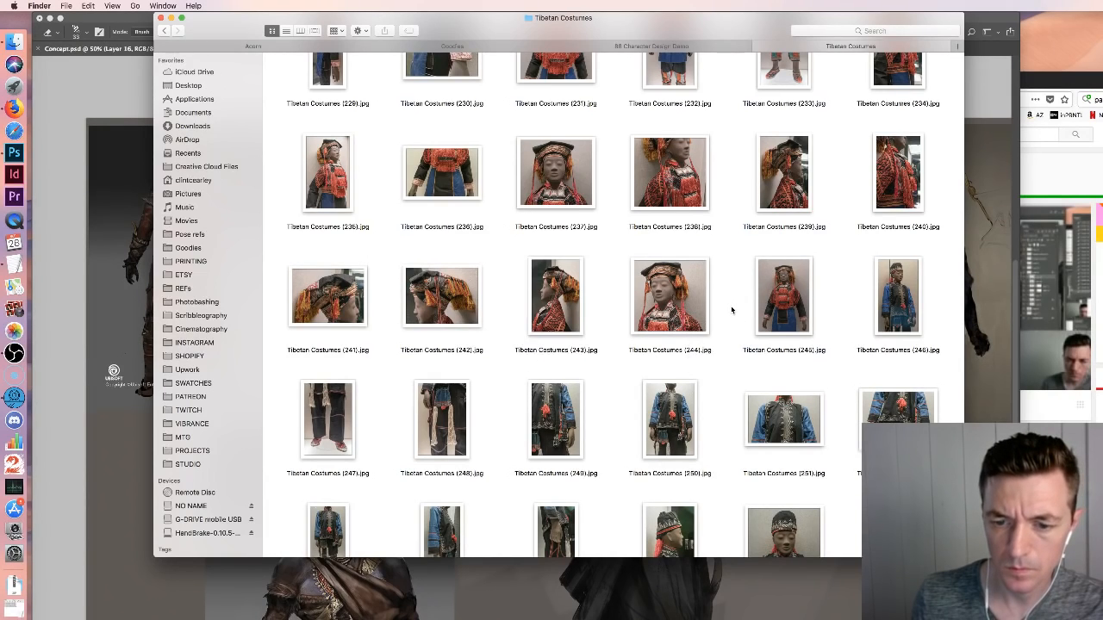
scroll(732, 310, up, 5)
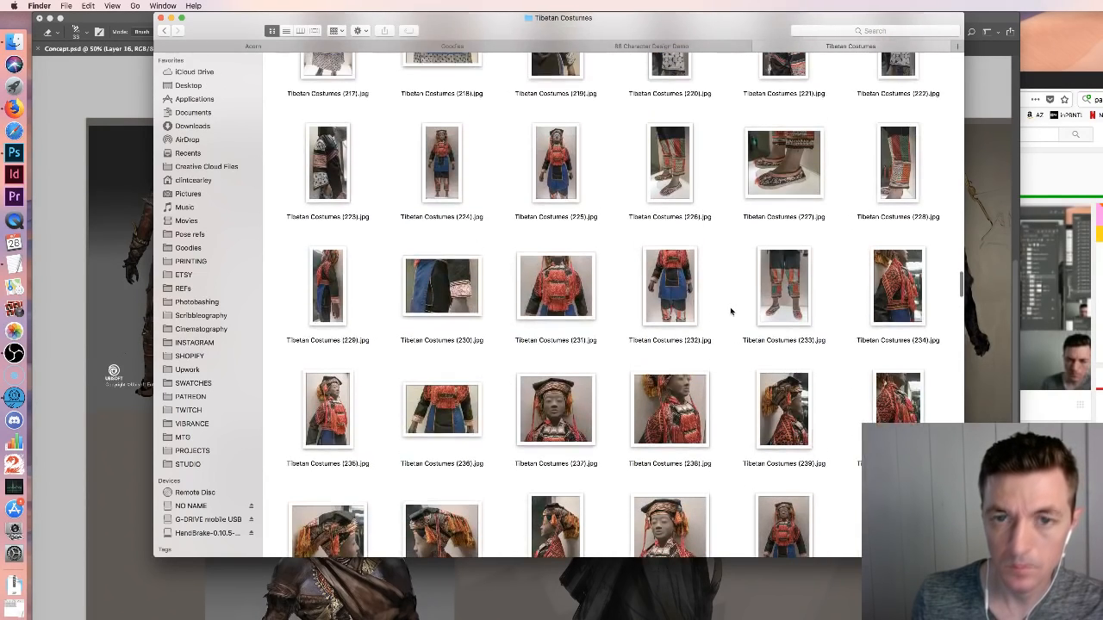
click(164, 30)
double_click(443, 238)
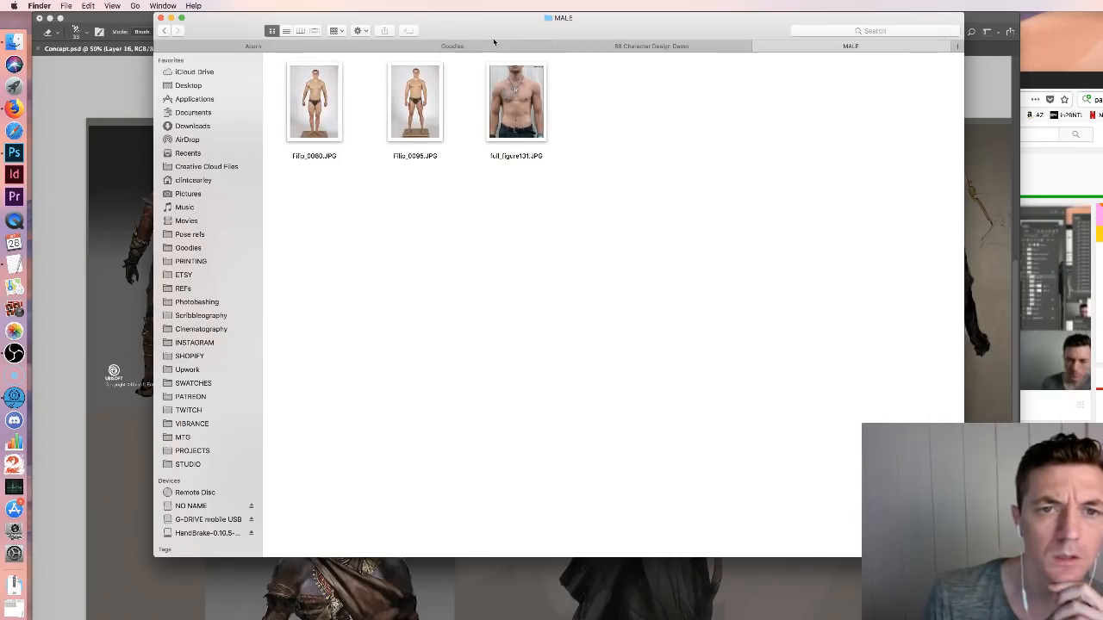
drag(467, 49, 481, 83)
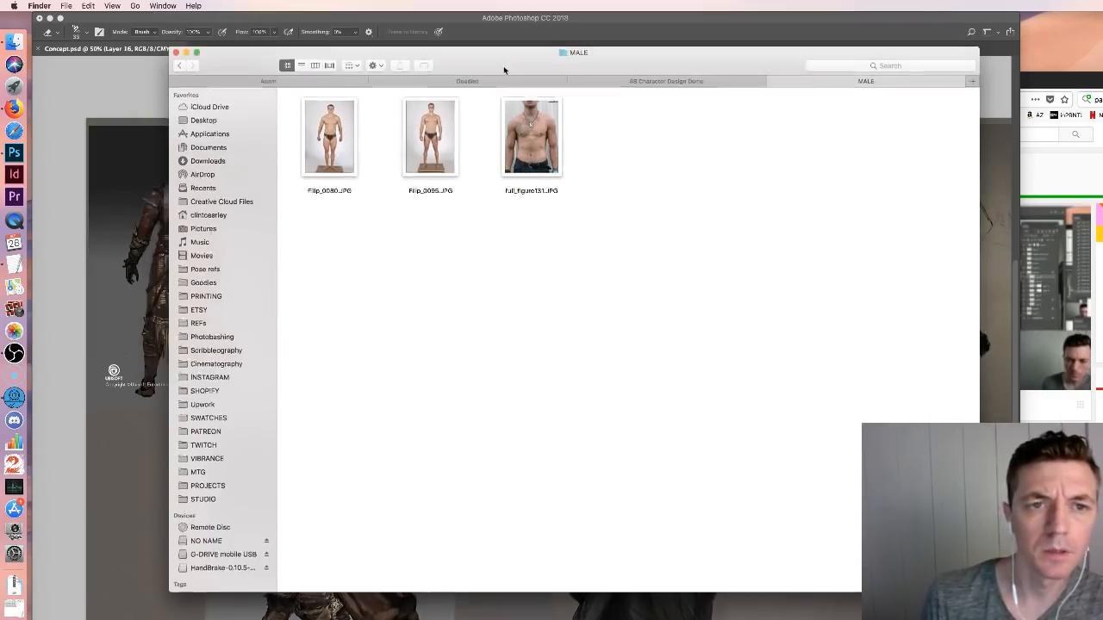
Preview the first full-figure male photo in the folder and open it in Photoshop
click(338, 158)
key(space)
key(space)
right_click(341, 148)
mouse_move(360, 160)
click(549, 178)
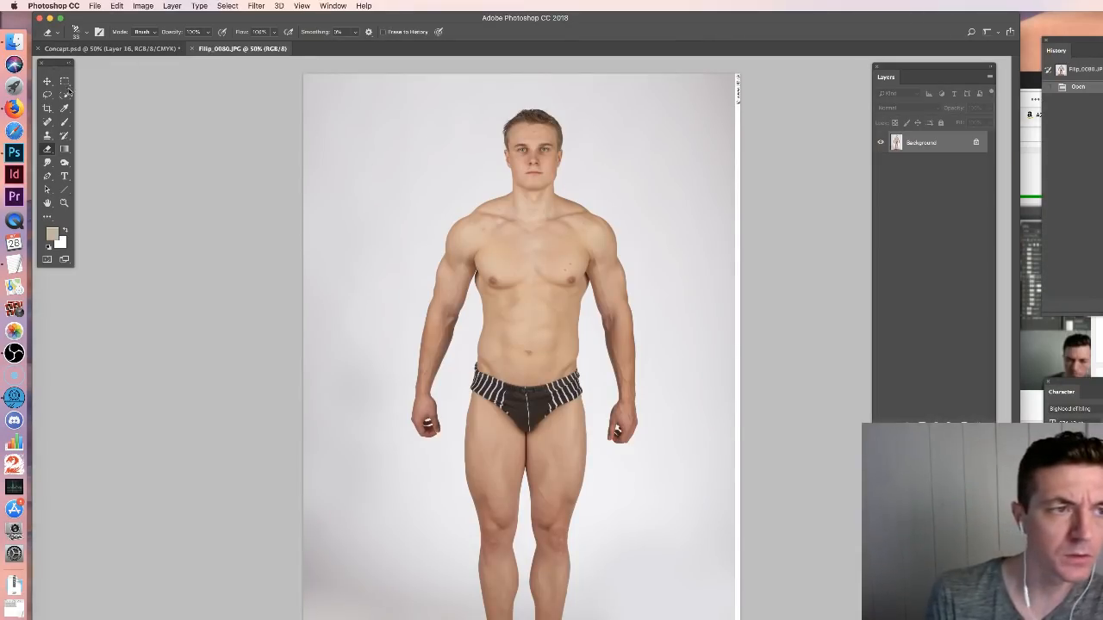
Lasso the man's face from forehead to neck and try to subtract the background beside the cheek with Quick Selection
click(48, 94)
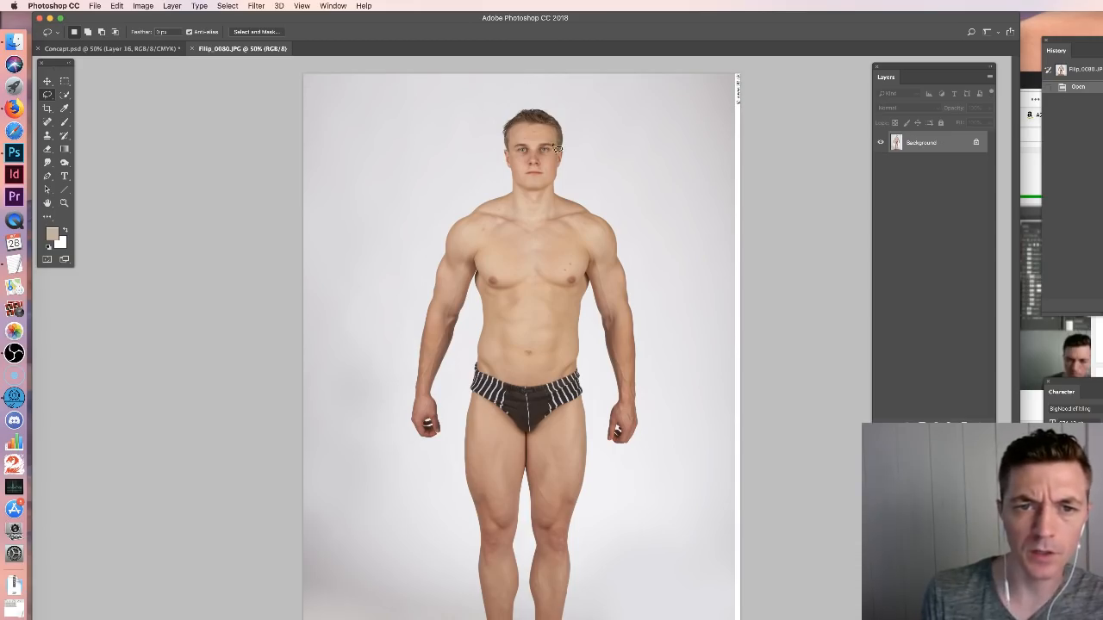
drag(542, 138, 499, 153)
mouse_move(524, 203)
mouse_down()
mouse_move(564, 184)
mouse_move(558, 145)
mouse_up()
key(w)
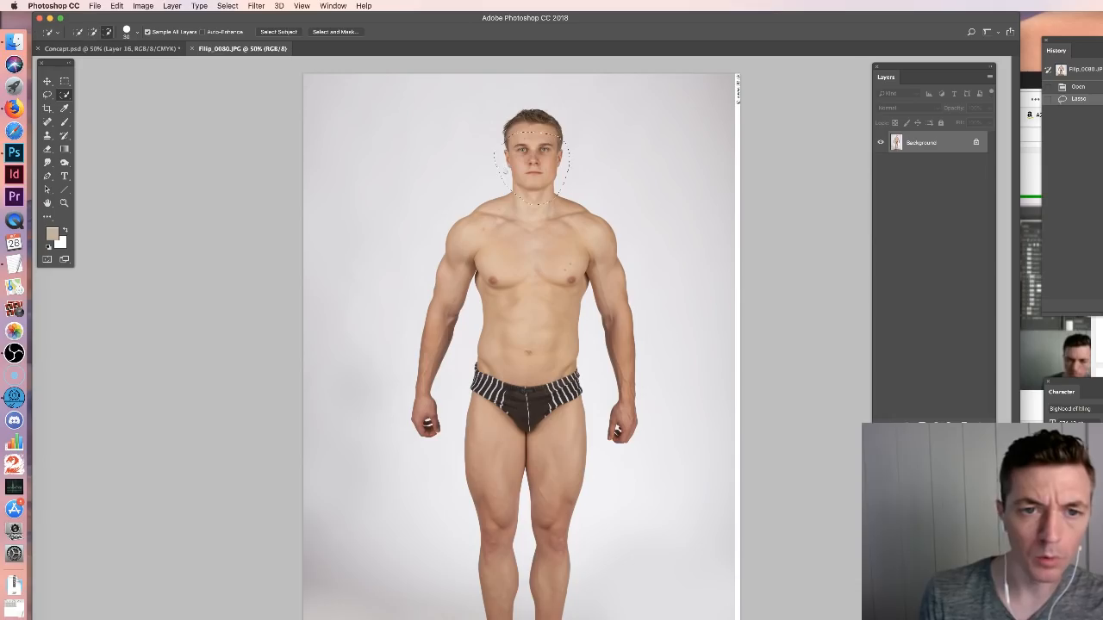
alt+click(507, 171)
alt+click(504, 164)
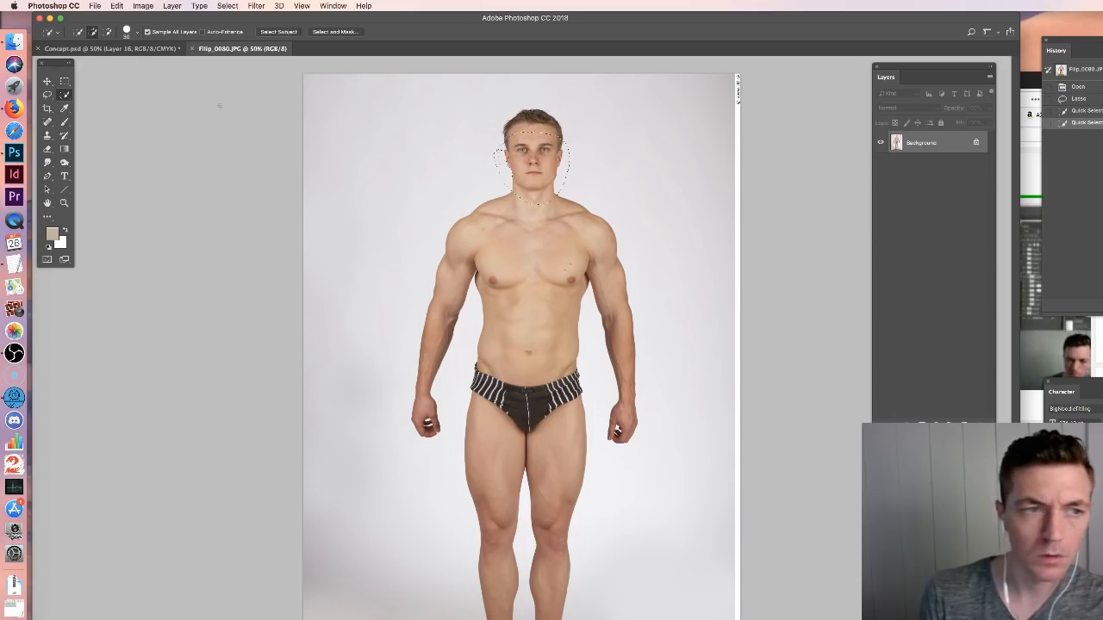
Subtract the background on both sides of the face from the selection with the Magic Wand and copy the selected face
right_click(65, 97)
click(105, 106)
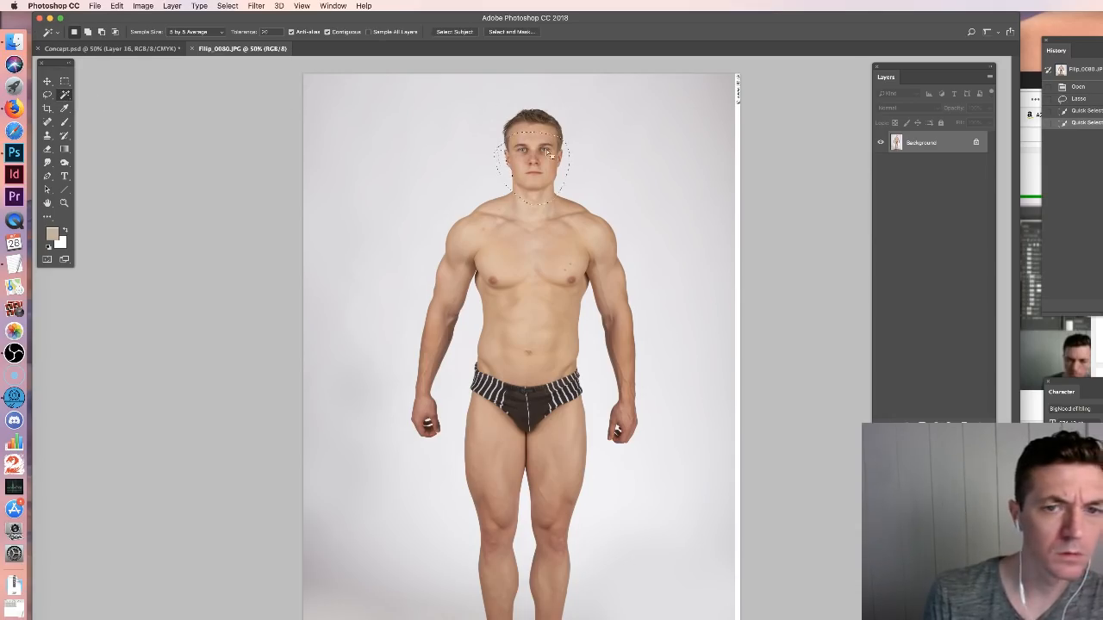
alt+click(558, 179)
alt+click(501, 157)
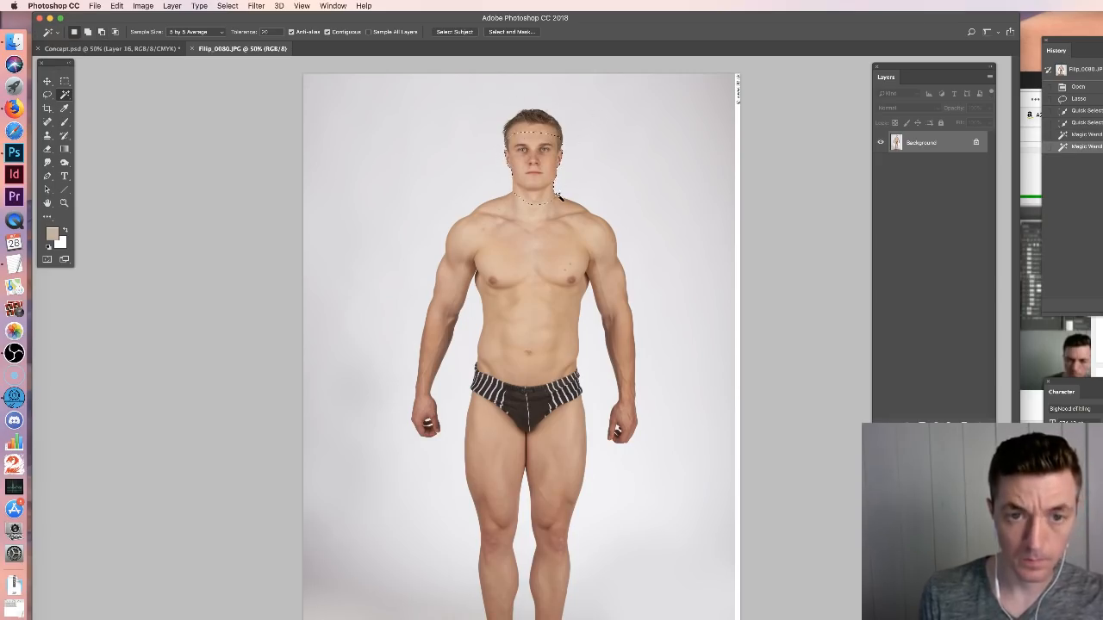
key(super+c)
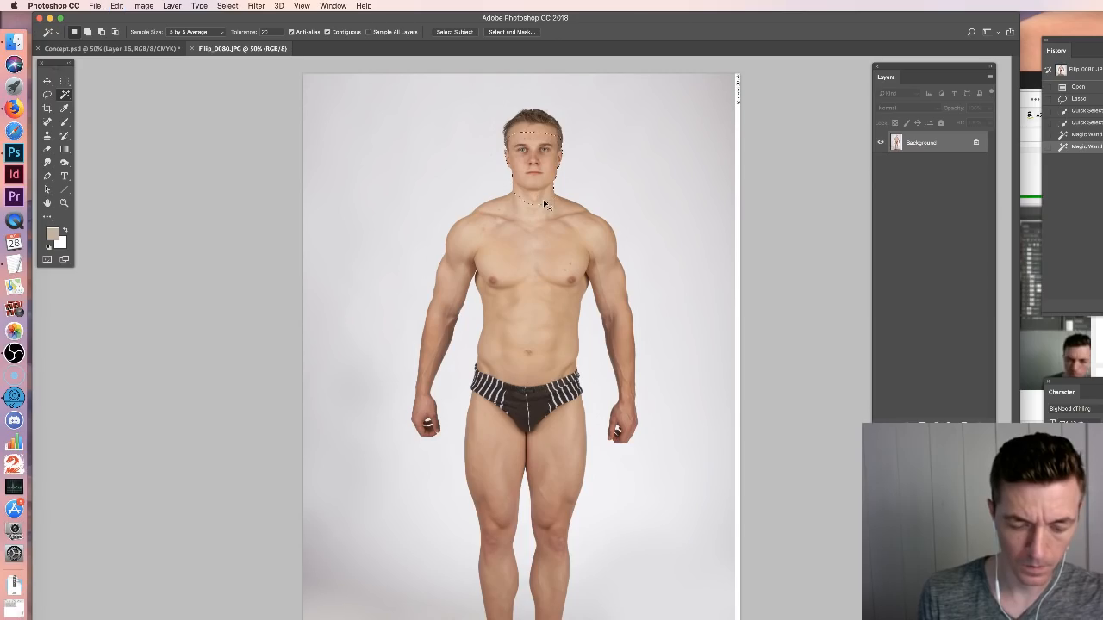
Close the reference photo, paste the copied face into Concept.psd and move it up toward the hood opening
key(super+w)
key(super+v)
key(v)
mouse_move(536, 419)
mouse_down()
mouse_move(600, 278)
mouse_move(605, 301)
mouse_move(579, 249)
mouse_move(594, 235)
mouse_up()
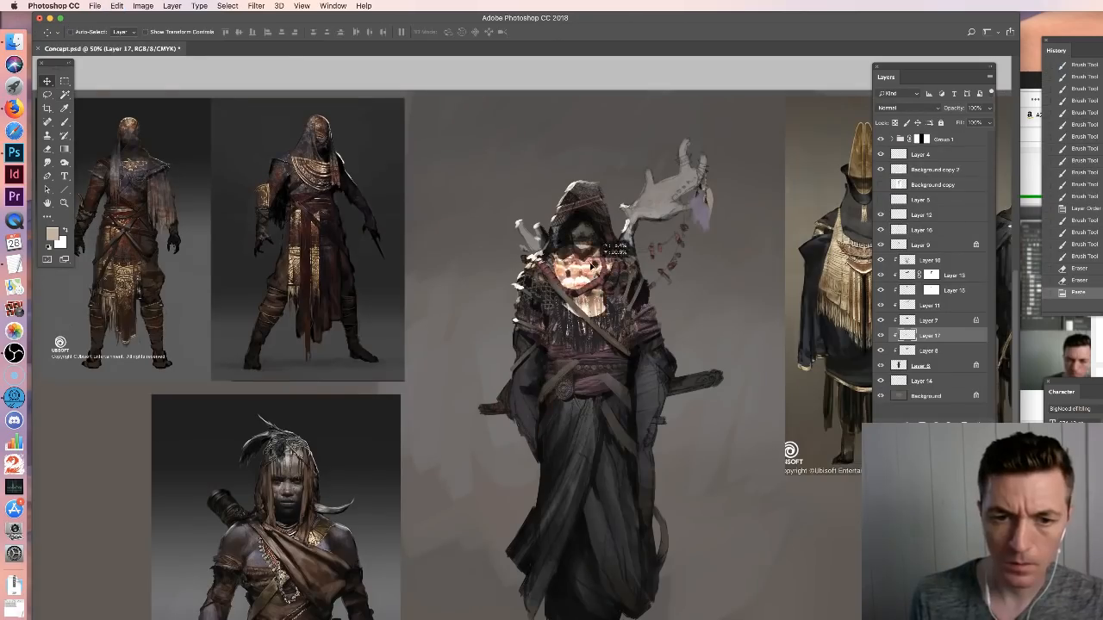
Scale down the pasted face photo on Layer 17 and position it inside the figure's hood opening
key(super+t)
key(Return)
click(880, 335)
click(880, 335)
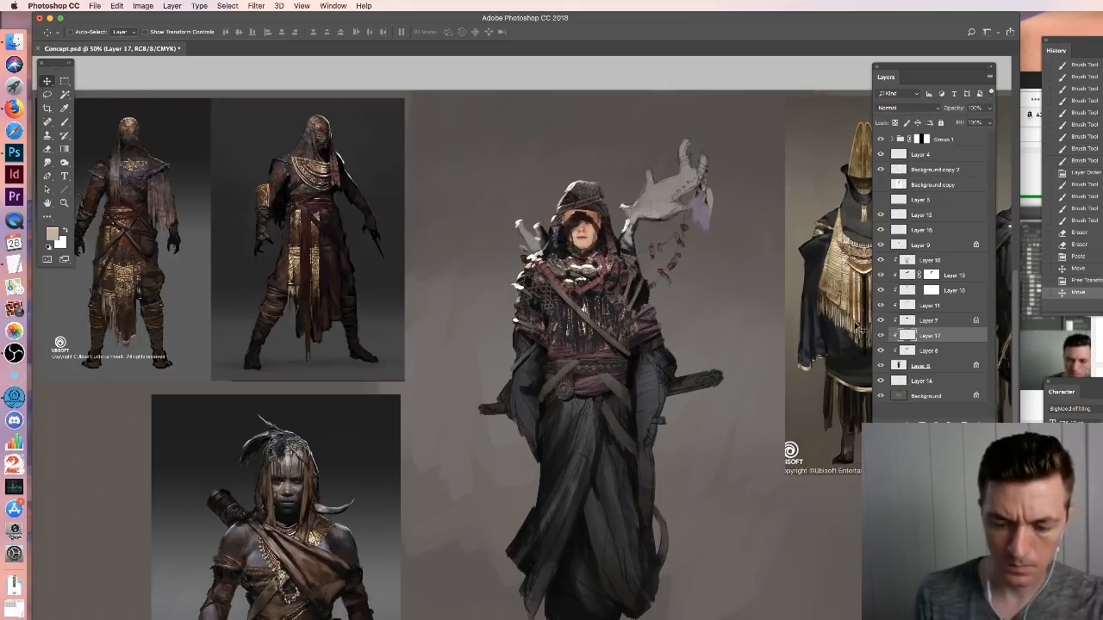
Compare the face photo with the painted head by toggling Layer 17, and nudge it into alignment inside the hood
key(super+plus)
key(super+plus)
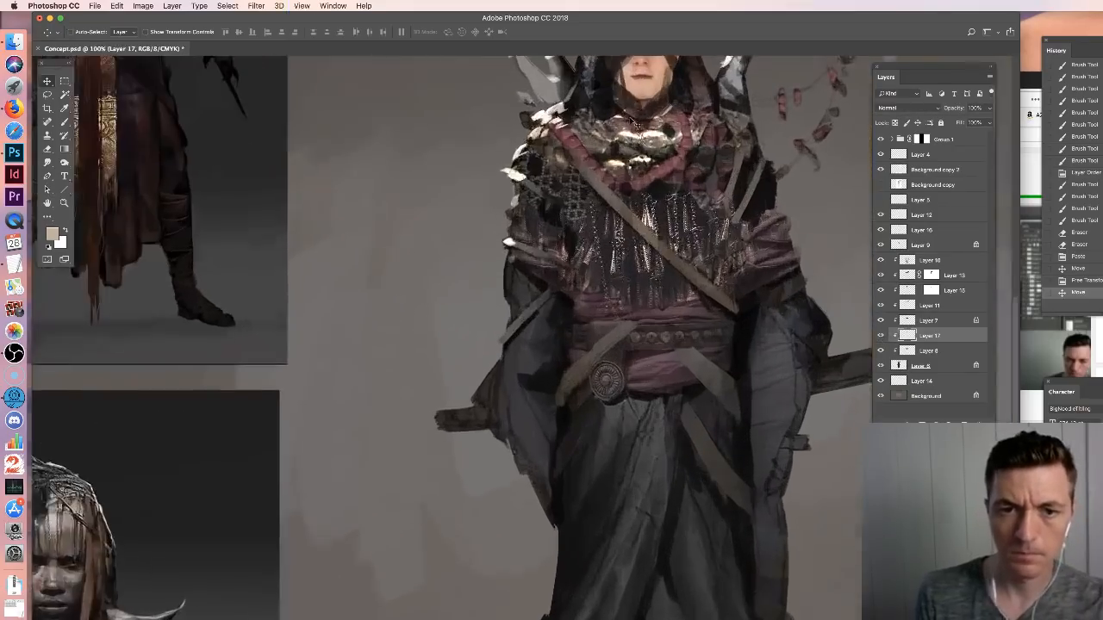
drag(636, 121, 584, 332)
key(super+plus)
drag(622, 256, 622, 256)
click(880, 335)
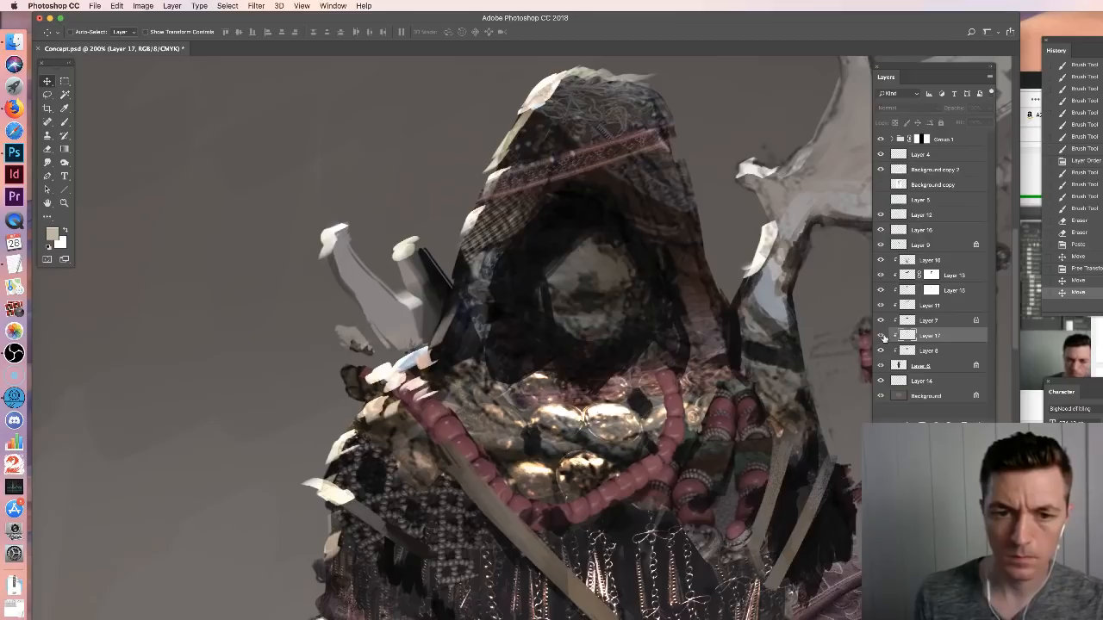
click(881, 336)
click(881, 336)
click(881, 335)
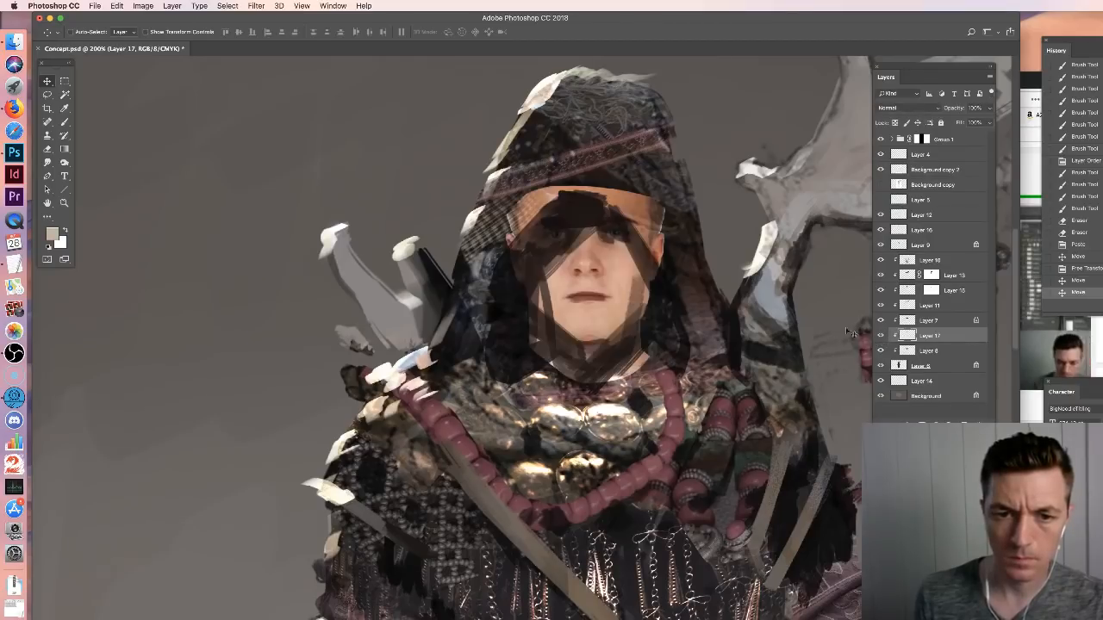
drag(595, 263, 601, 260)
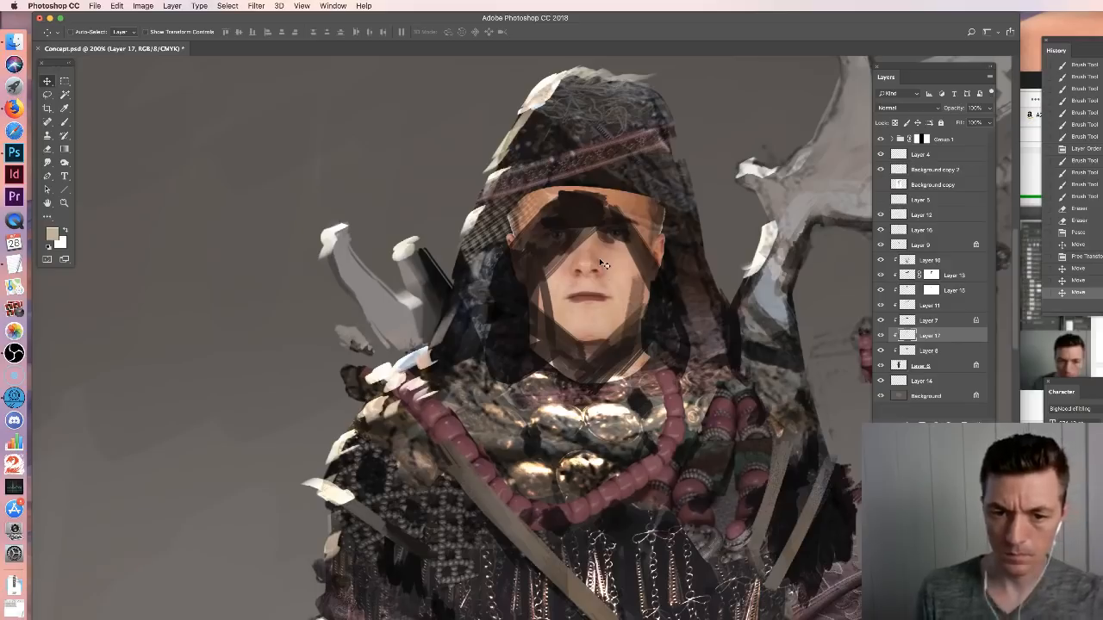
Set Layer 17's blend mode to Soft Light and apply a Photo Filter with Cooling Filter (LBB)
click(910, 108)
click(898, 242)
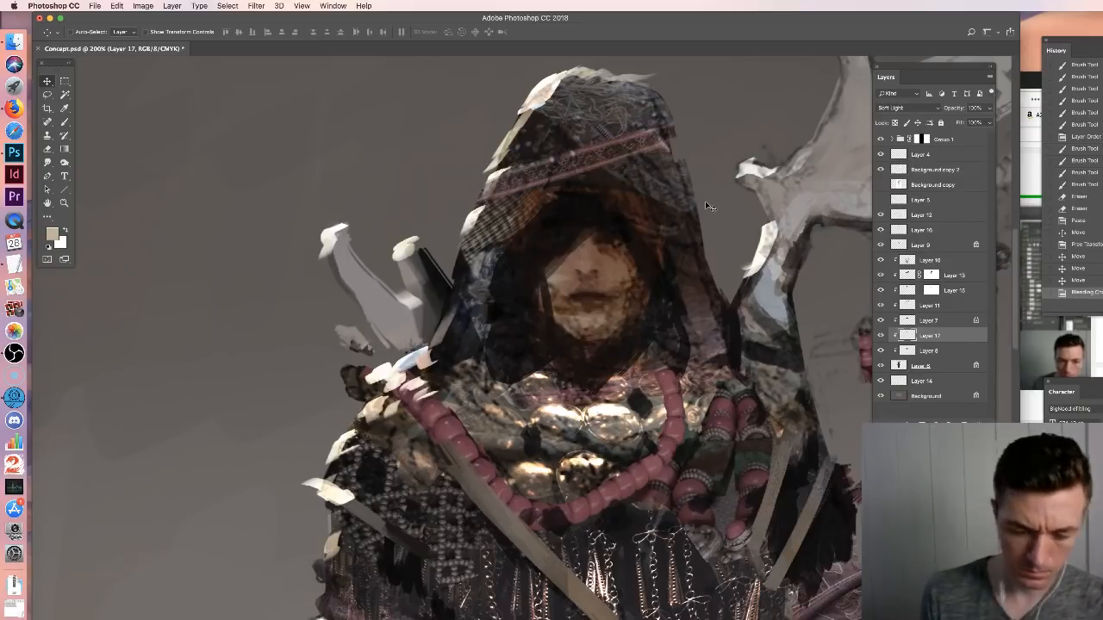
key(shift+super+p)
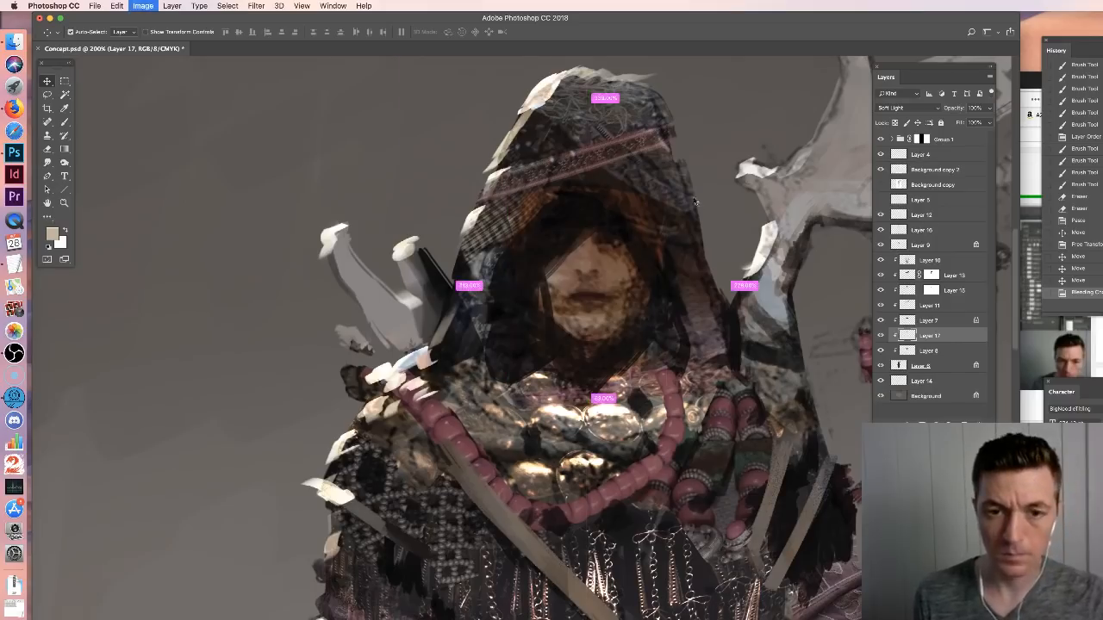
click(756, 297)
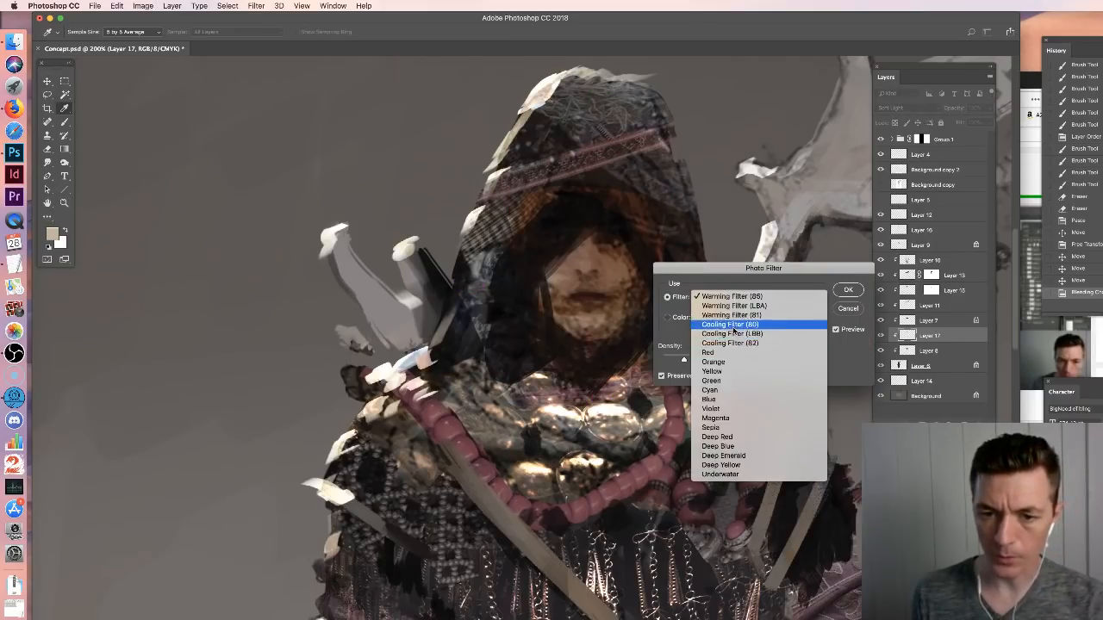
click(757, 336)
click(846, 290)
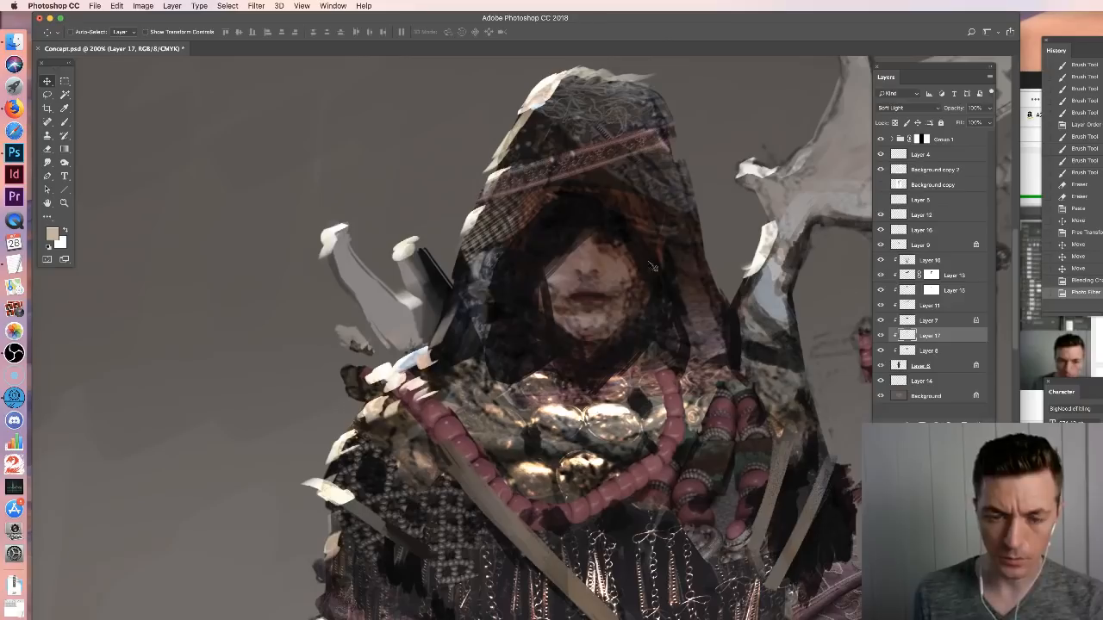
Erase the excess of the face photo overlapping the inner hood around the face
key(e)
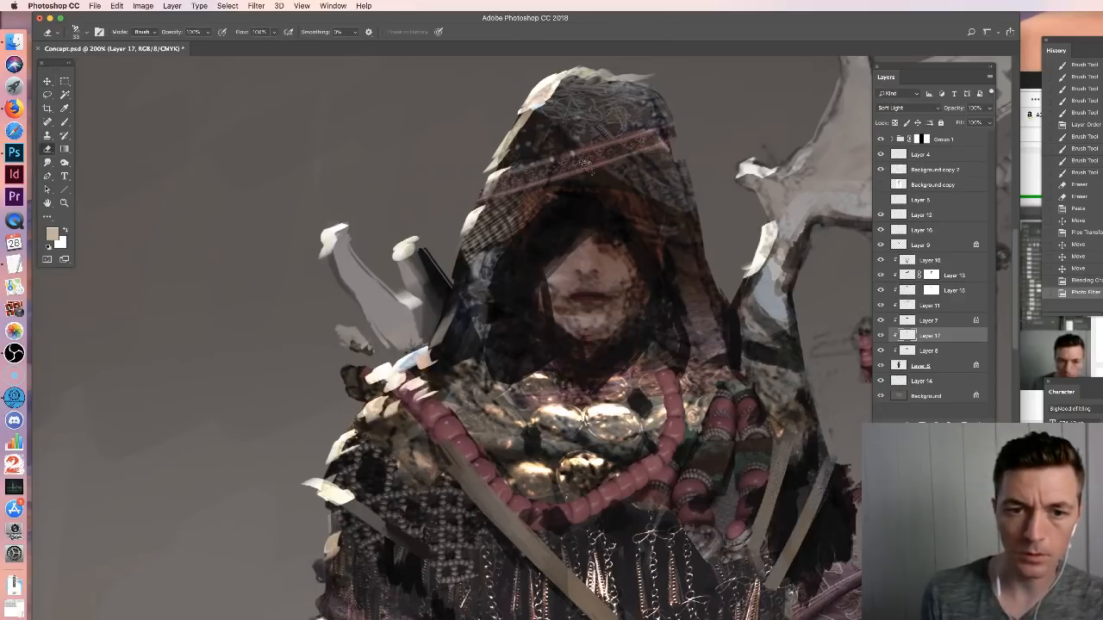
drag(616, 195, 649, 257)
drag(648, 178, 686, 260)
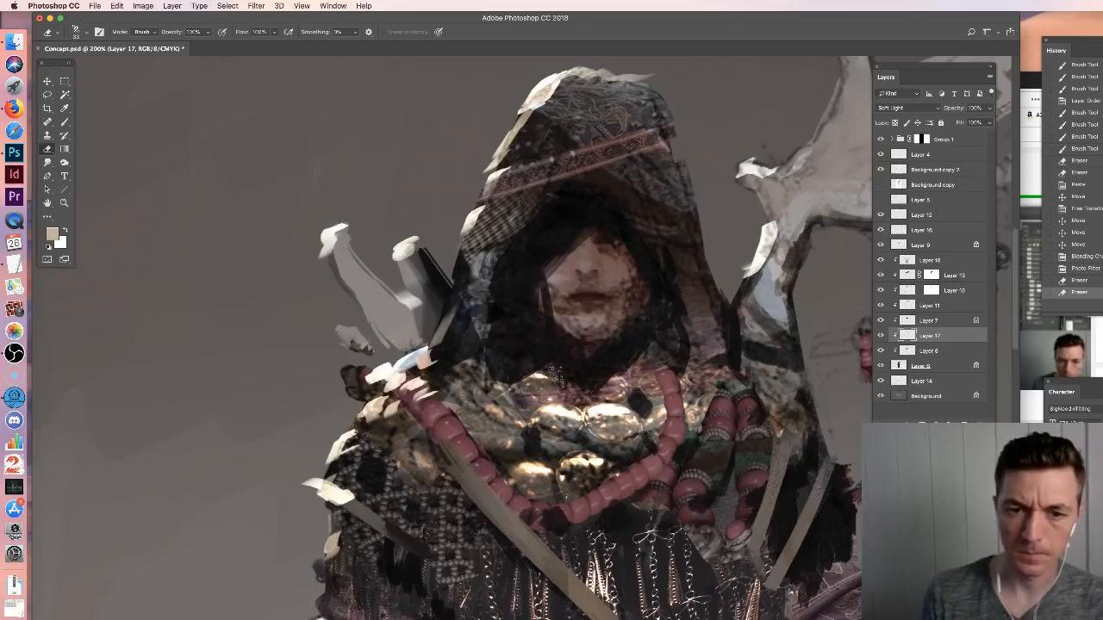
click(763, 360)
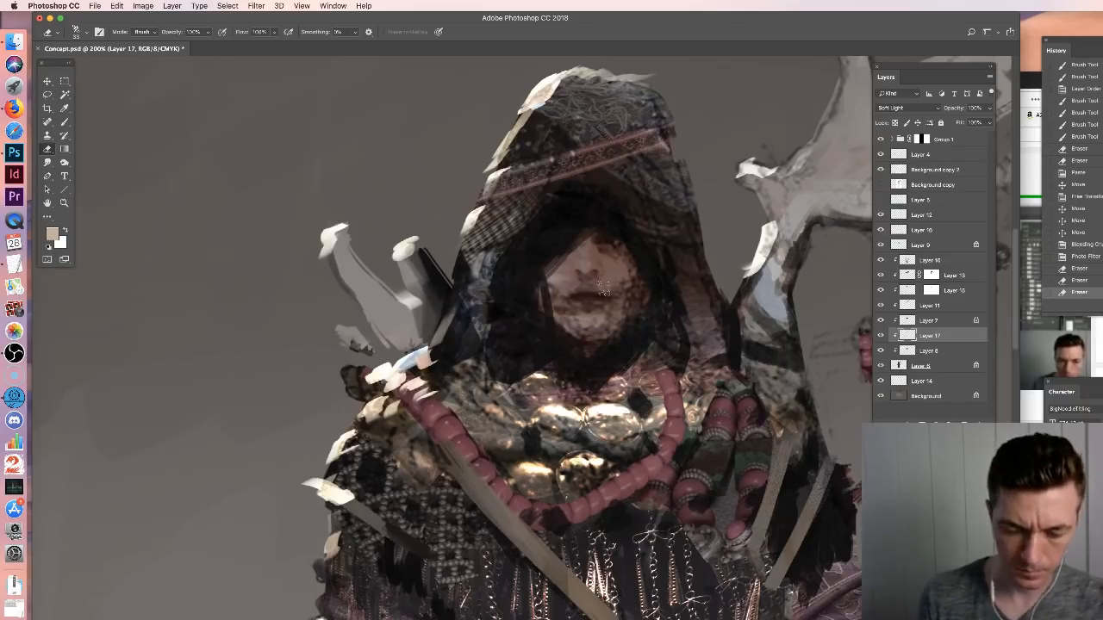
Smudge the nose and cheek area on the face layer and erase the leftover photo below the chin
click(47, 162)
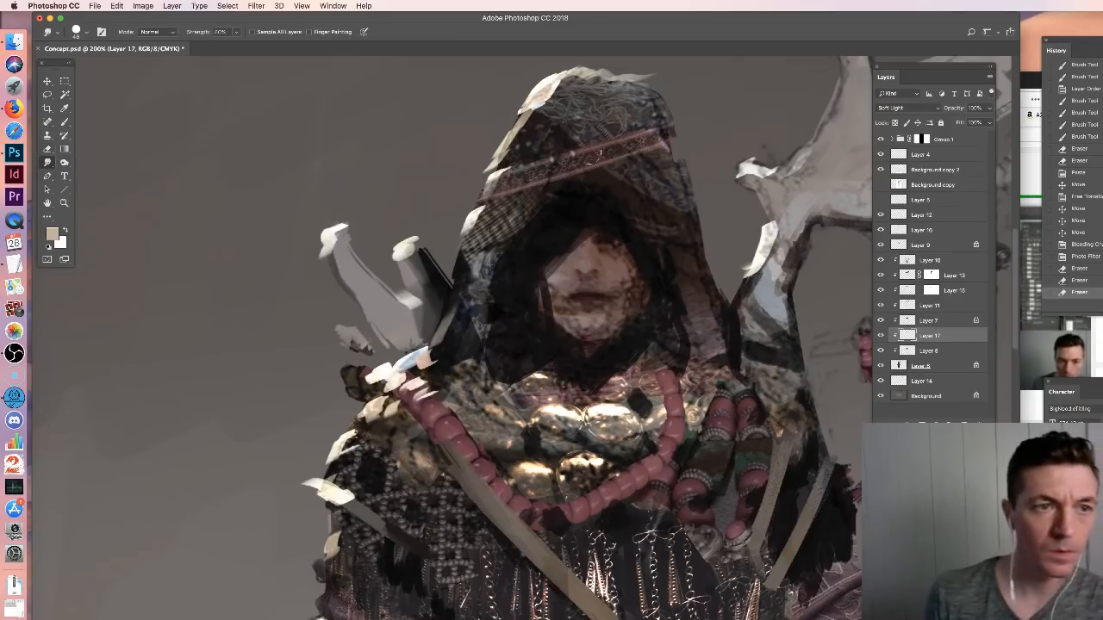
right_click(638, 276)
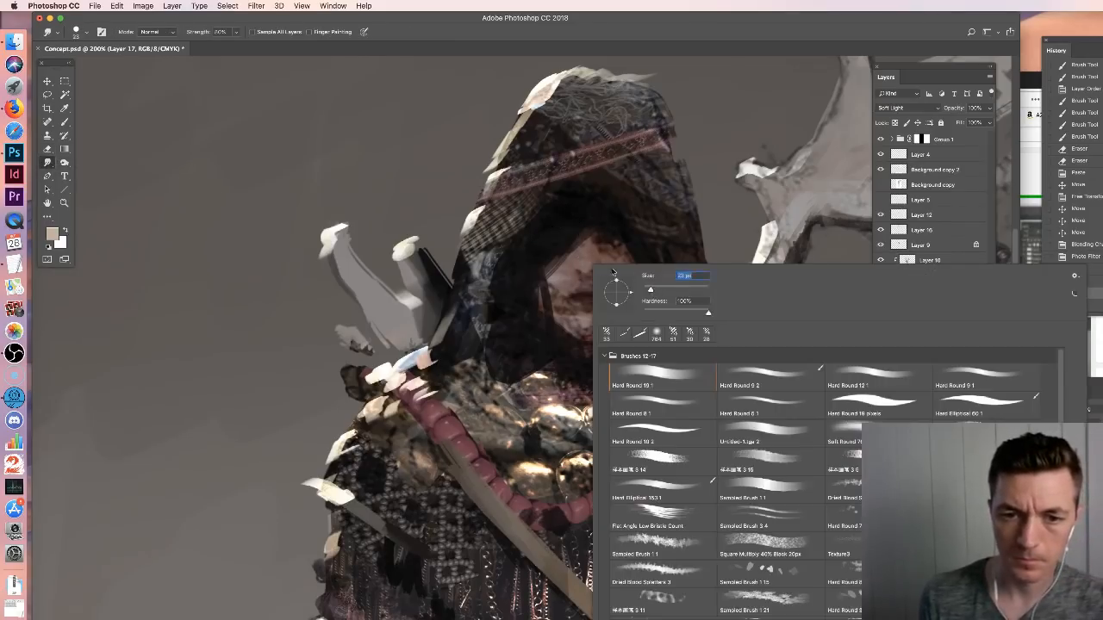
drag(581, 264, 607, 276)
click(881, 336)
click(880, 336)
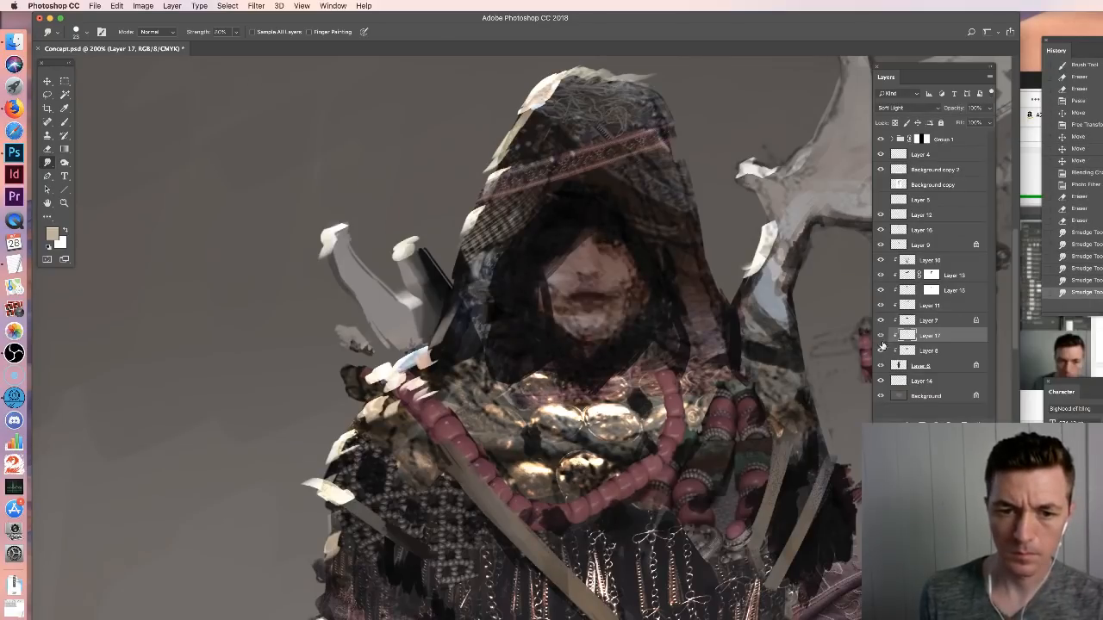
key(e)
mouse_move(602, 387)
mouse_down()
mouse_move(633, 369)
mouse_move(667, 374)
mouse_up()
Adjust the face layer's Hue/Saturation to hue -10 and saturation -19
key(super+u)
click(841, 309)
key(super+u)
drag(806, 338, 798, 338)
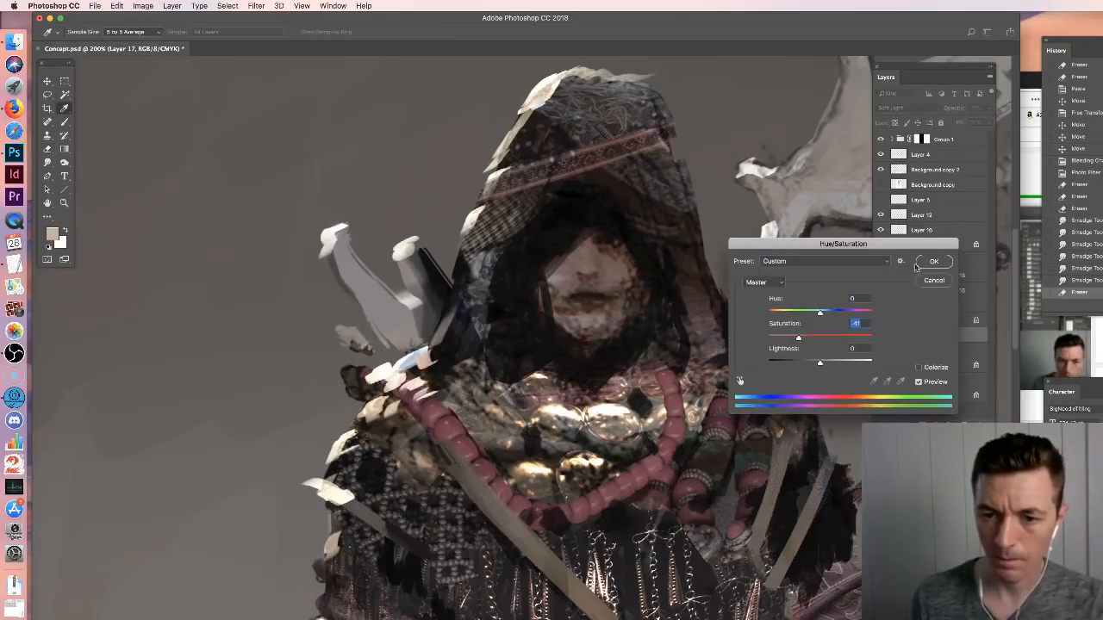
click(811, 337)
drag(820, 314, 816, 316)
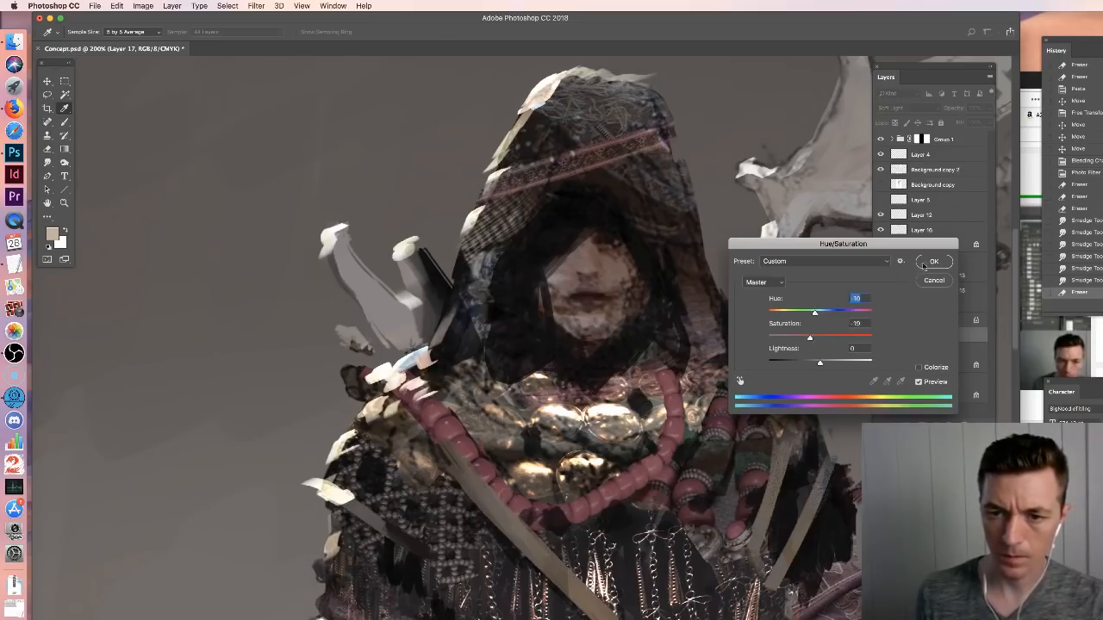
click(925, 264)
Rename Layer 12 as Tassles
key(super+minus)
key(super+minus)
key(super+minus)
key(super+minus)
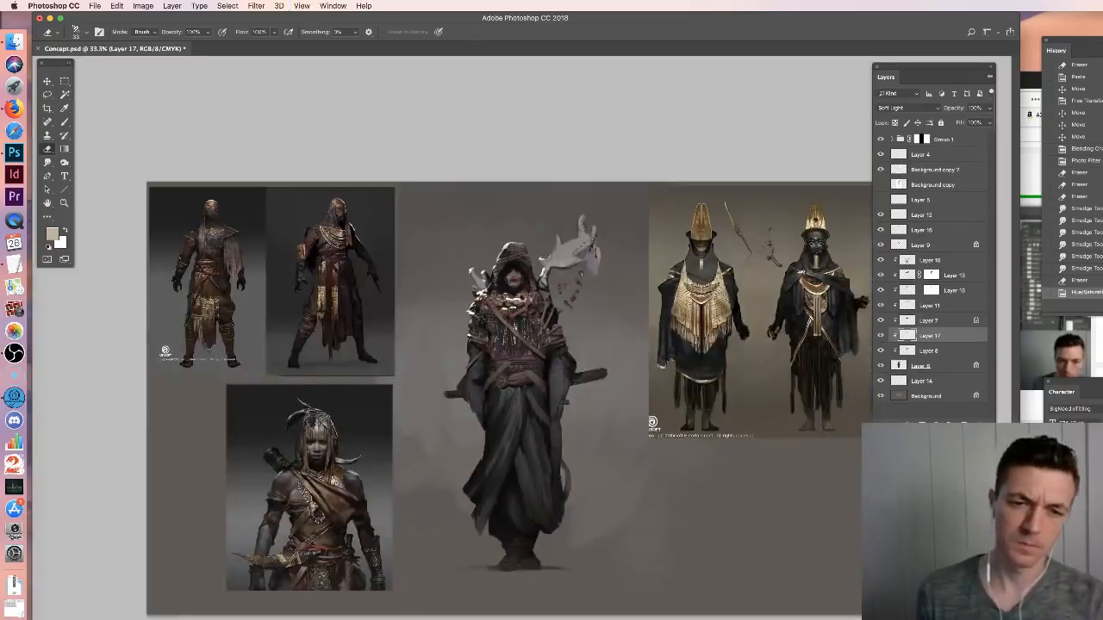
click(65, 125)
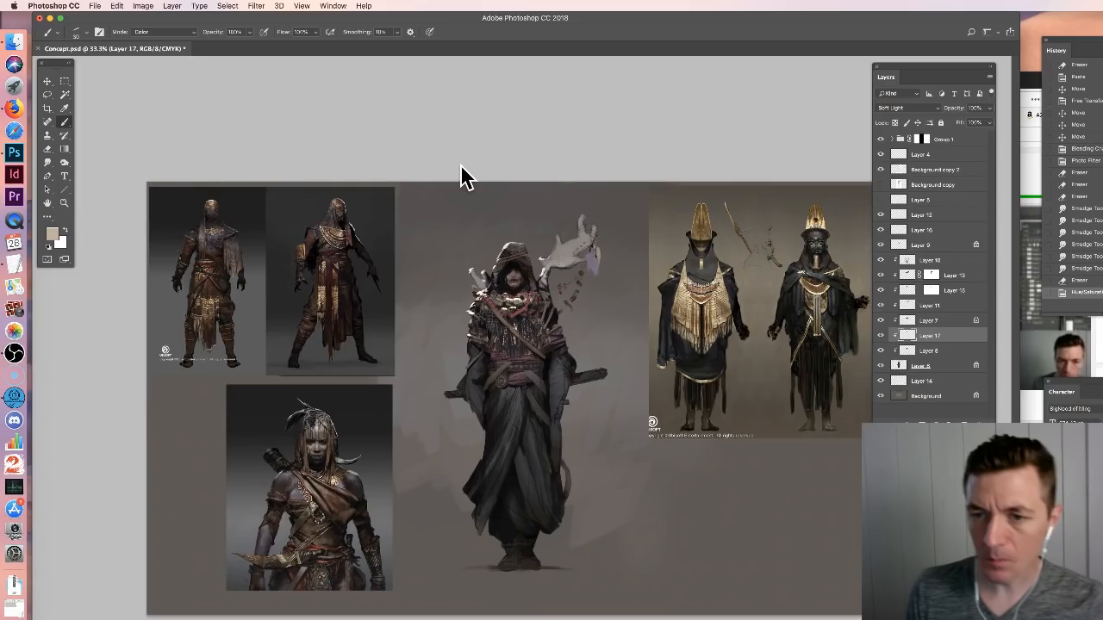
click(900, 215)
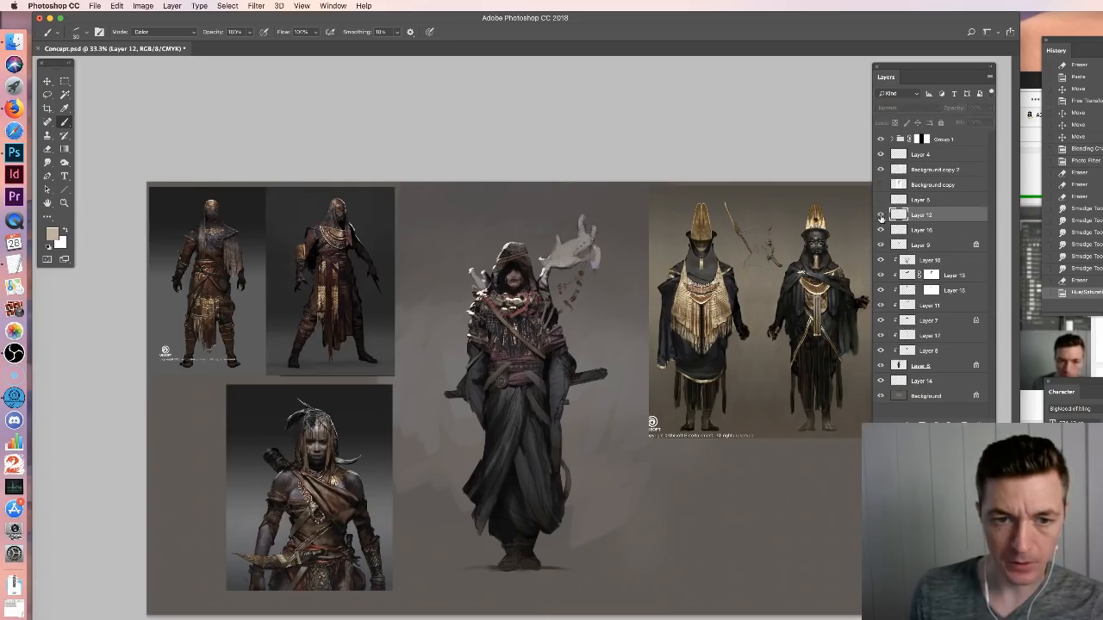
text(Tassles)
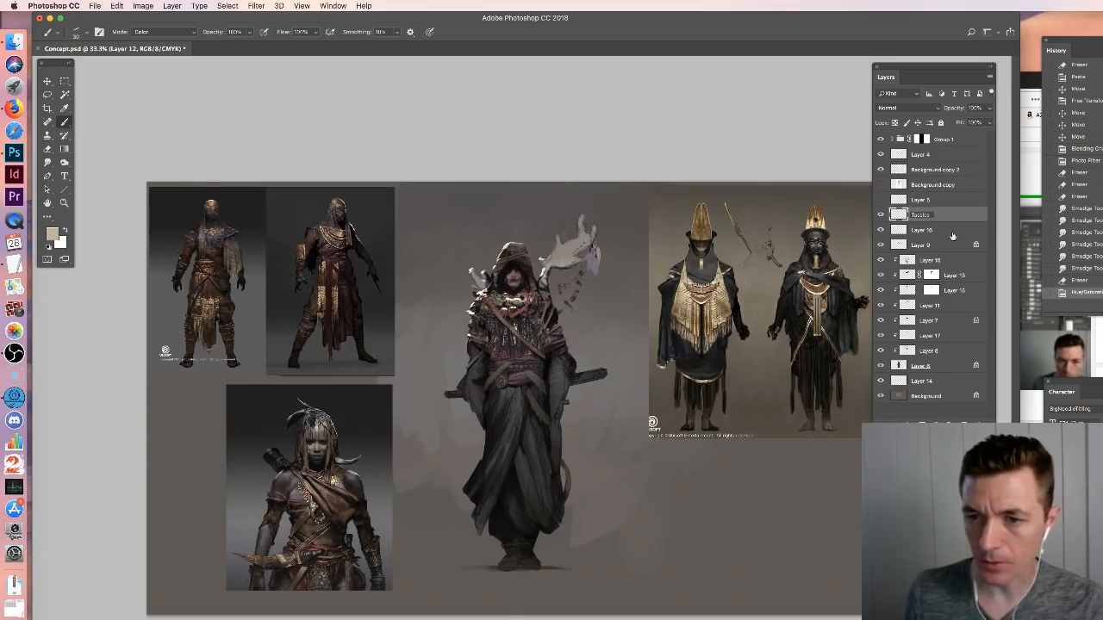
Move Layer 16 above the Tassles layer and rename it as Edge light
drag(899, 232, 915, 210)
click(880, 218)
click(880, 218)
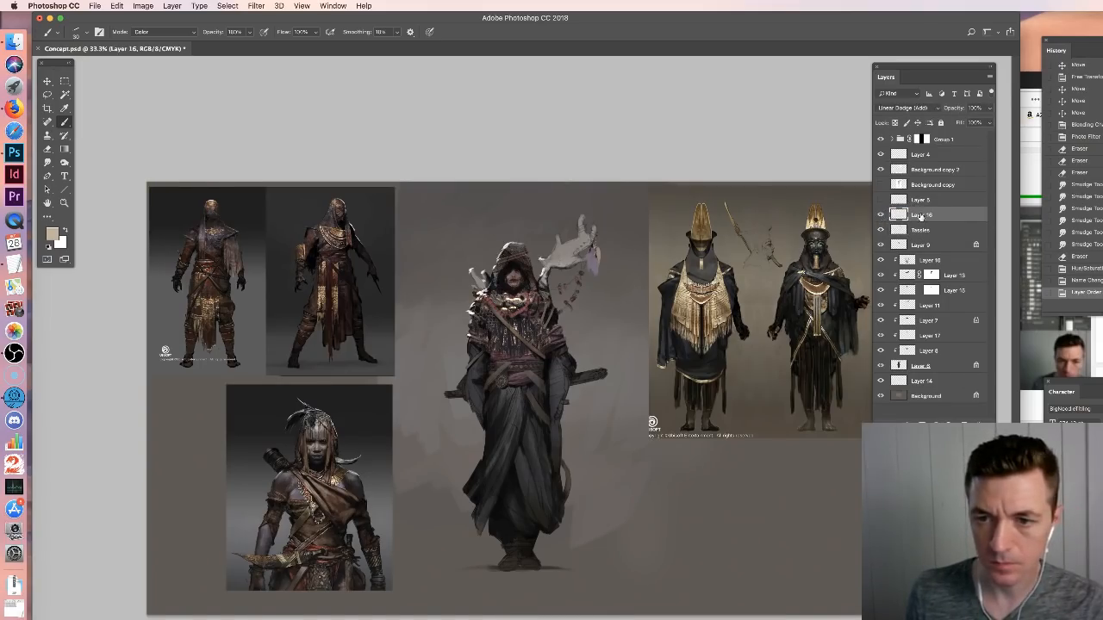
text(Edge light)
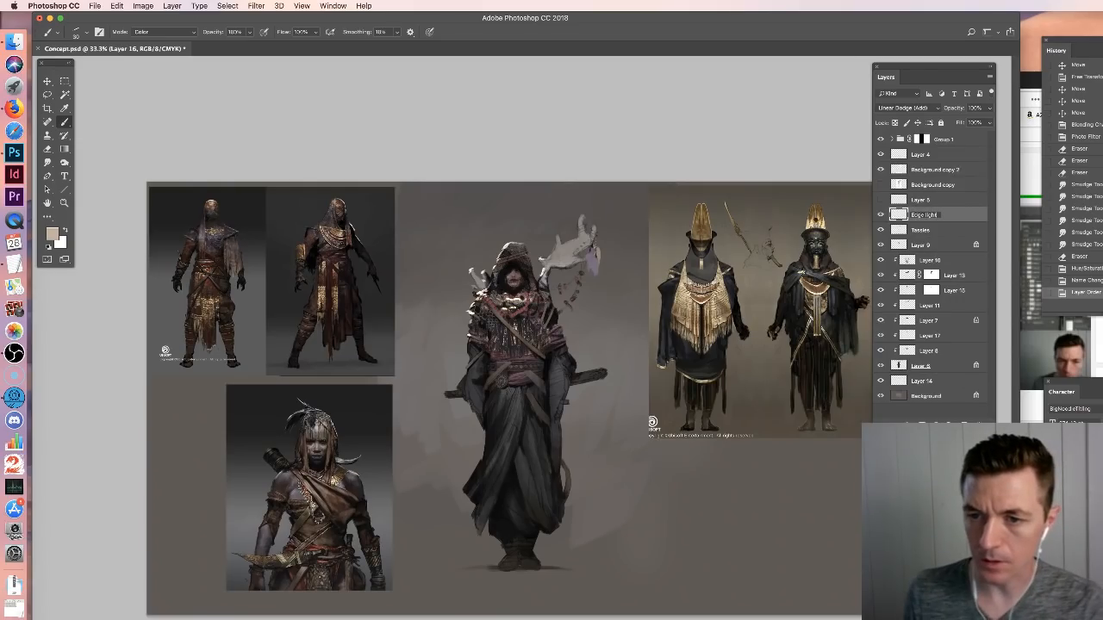
Rename Layer 9 as Belts and Layer 10 as Multiply, checking what Layer 10 contains by toggling its visibility
double_click(924, 247)
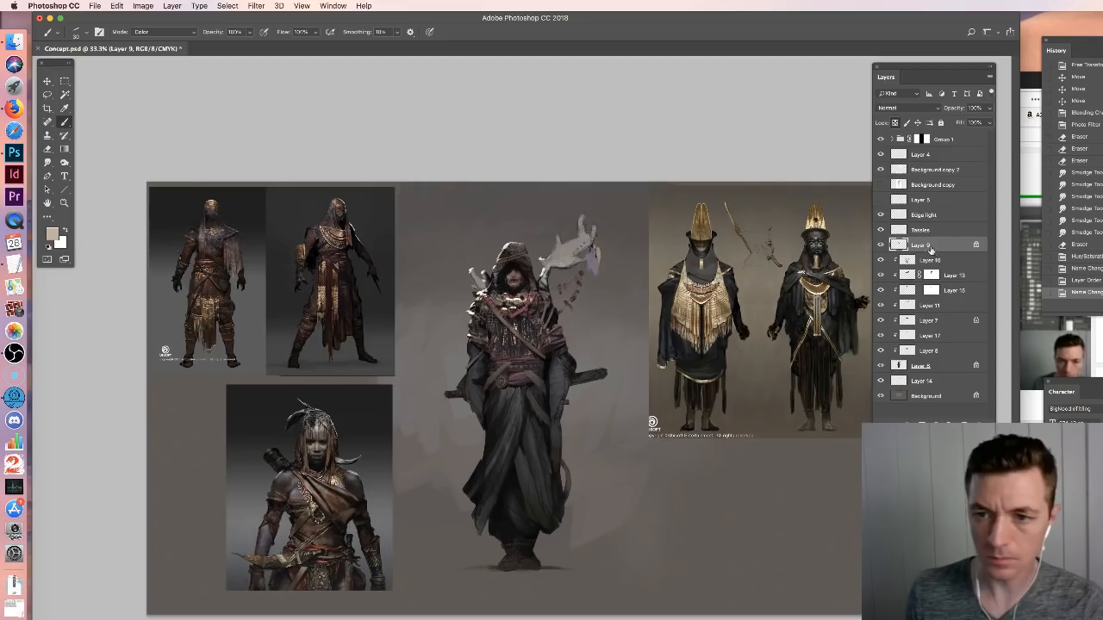
text(Bolts)
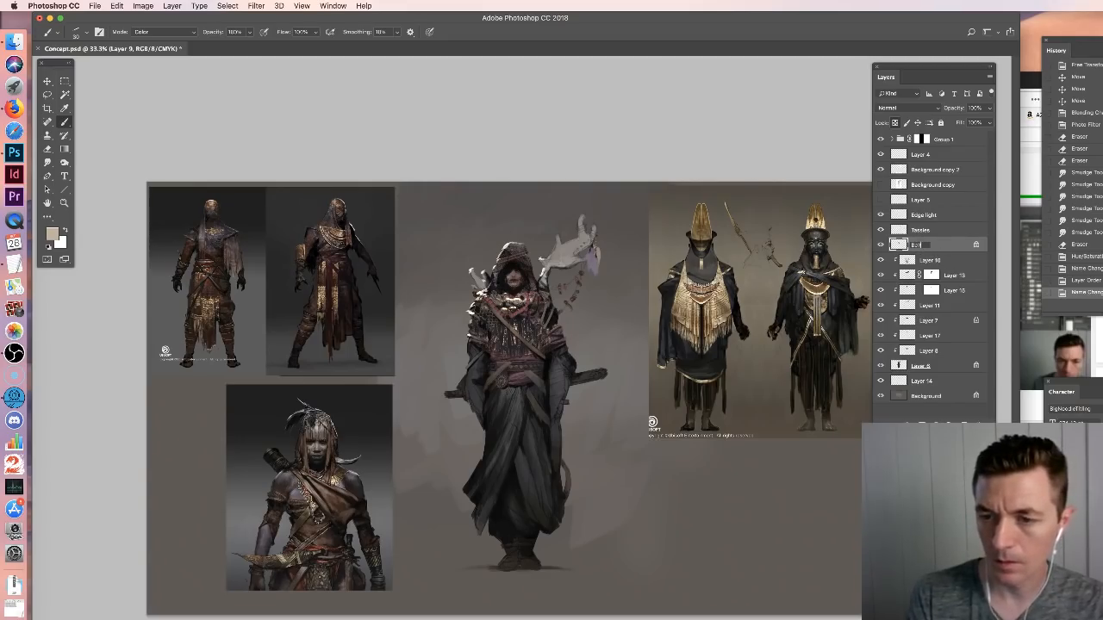
click(933, 261)
click(881, 262)
click(881, 261)
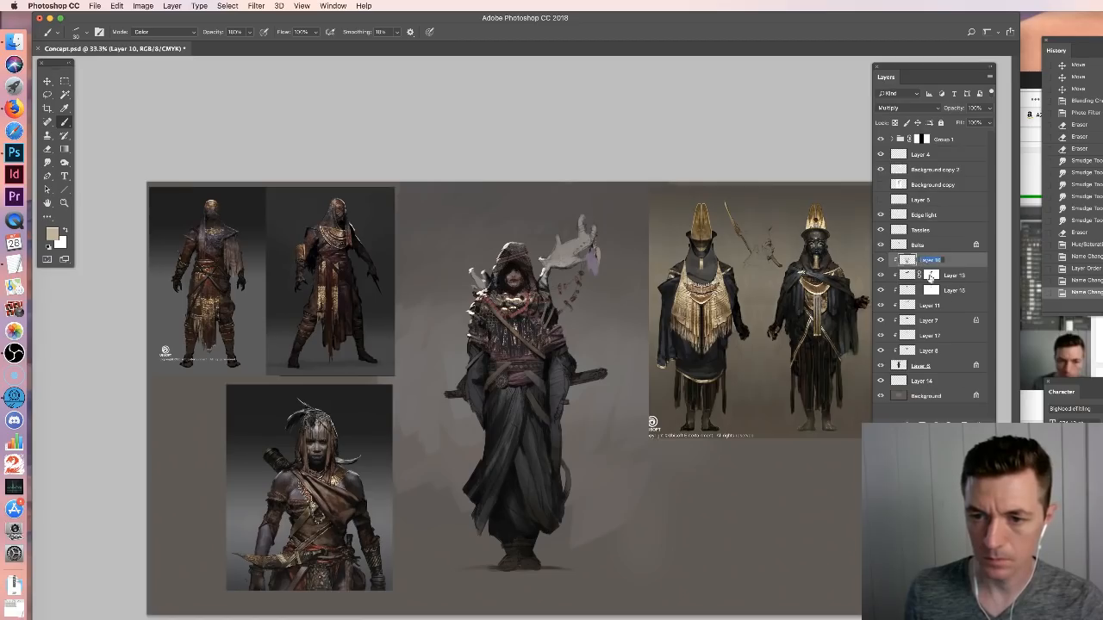
text(Wrapping)
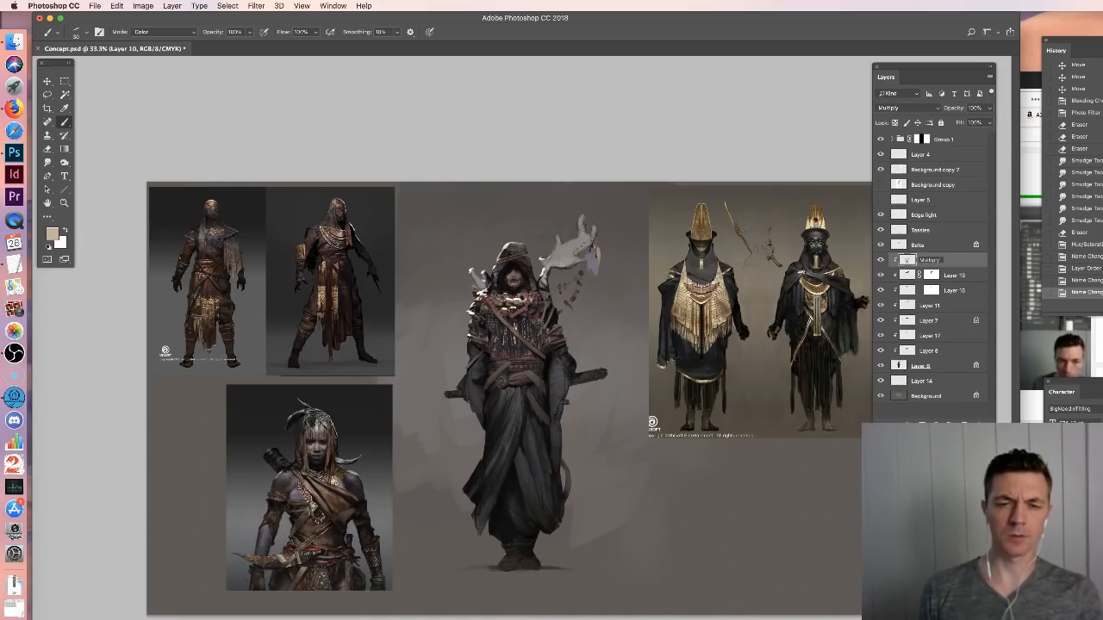
key(Return)
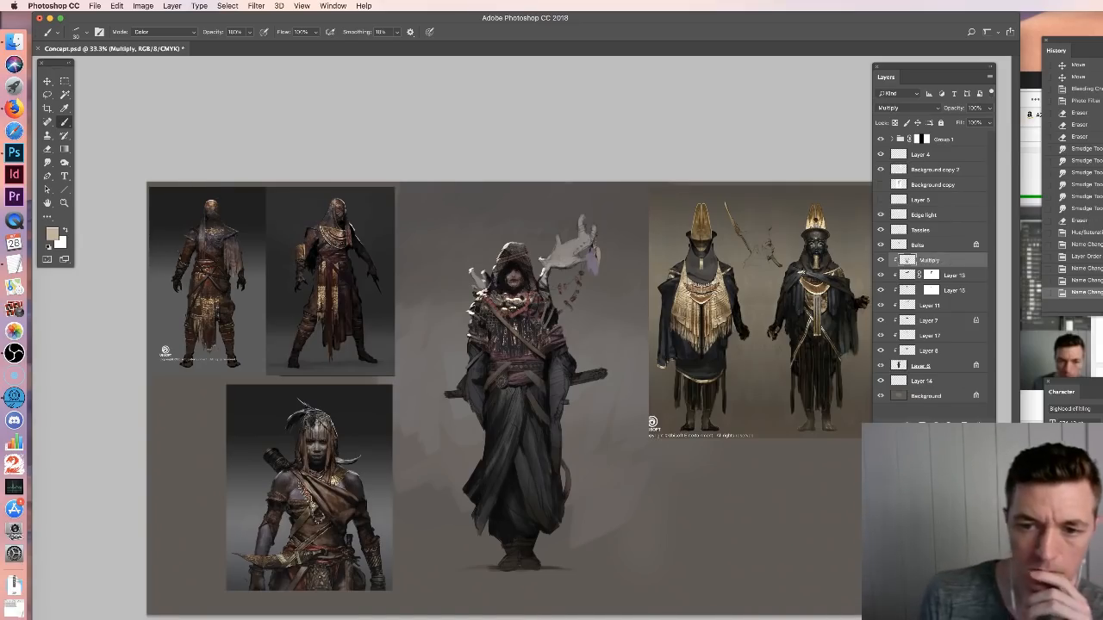
Switch to Finder, browse the Medieval Infantry folder in Photobashing and preview Medieval Infantry (105).png
key(v)
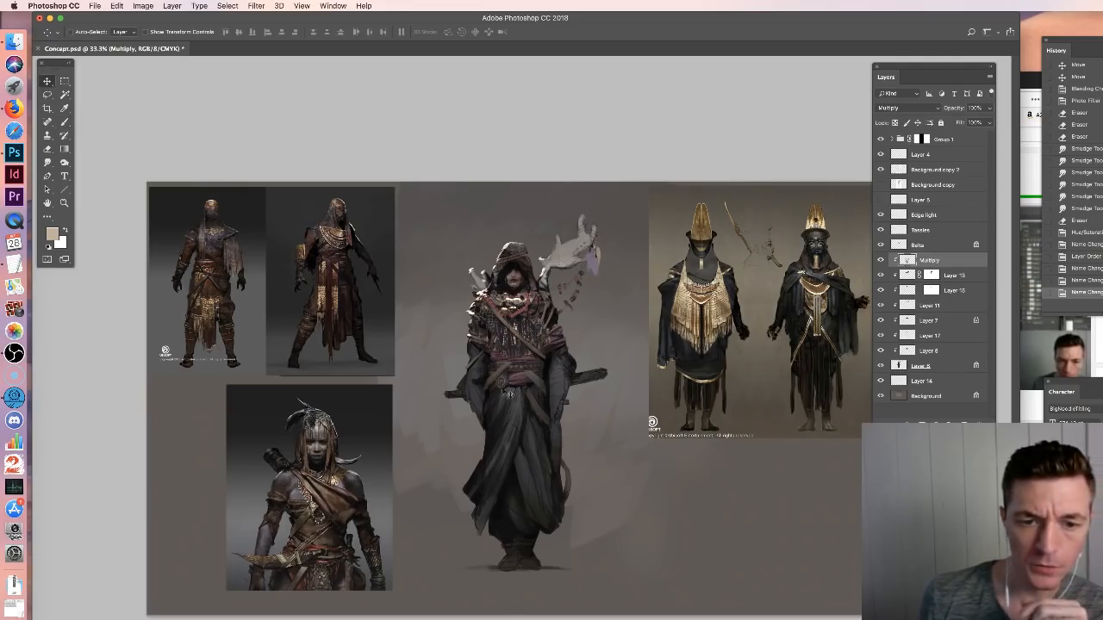
click(14, 40)
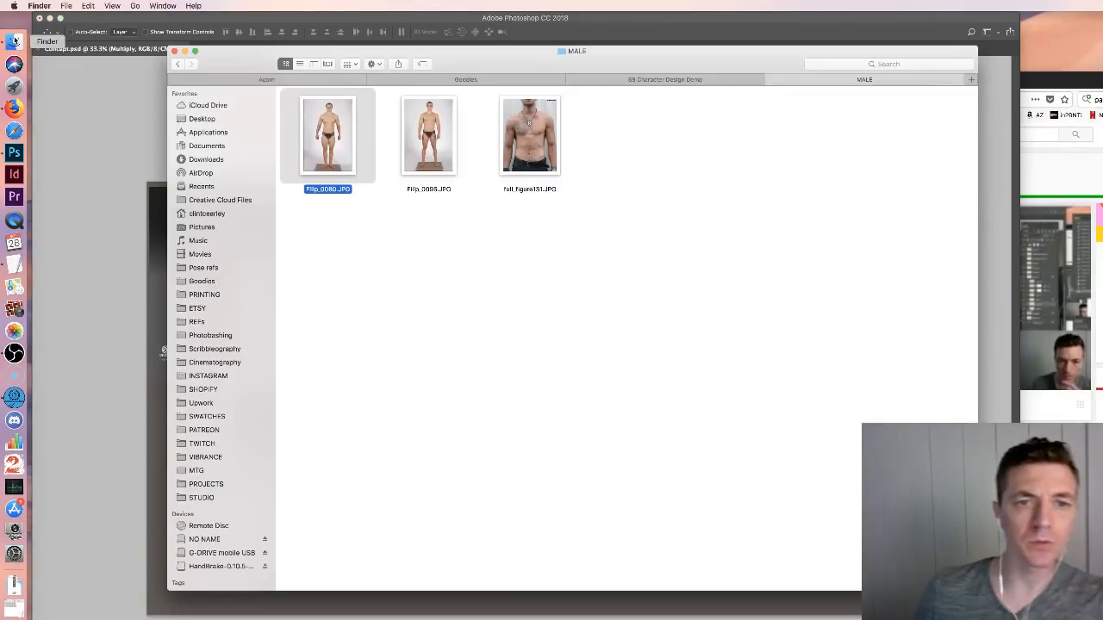
click(177, 65)
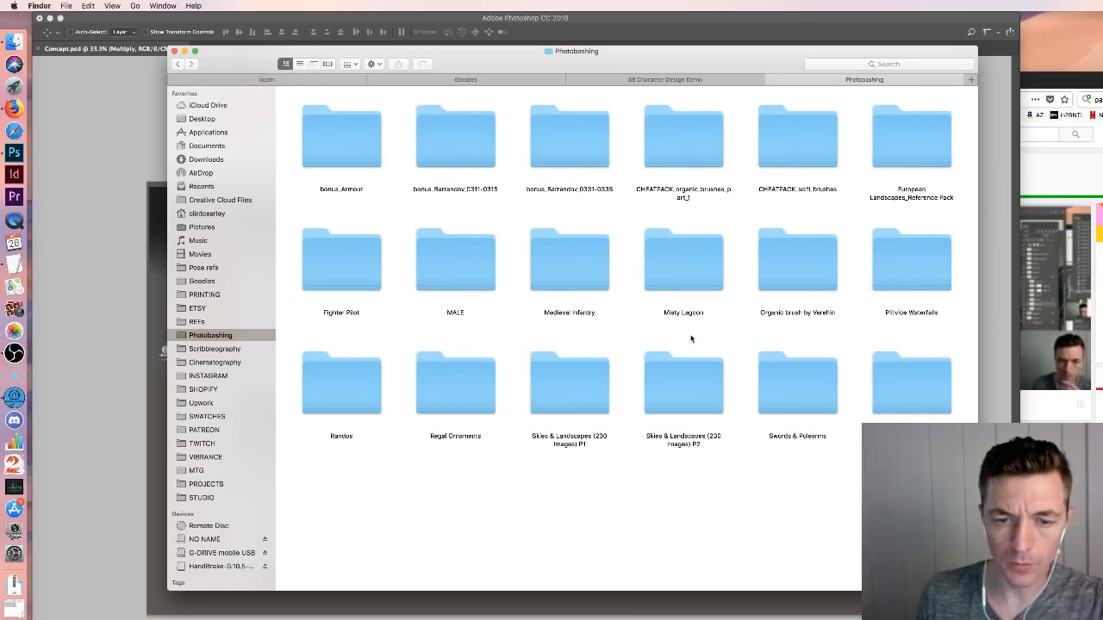
double_click(583, 268)
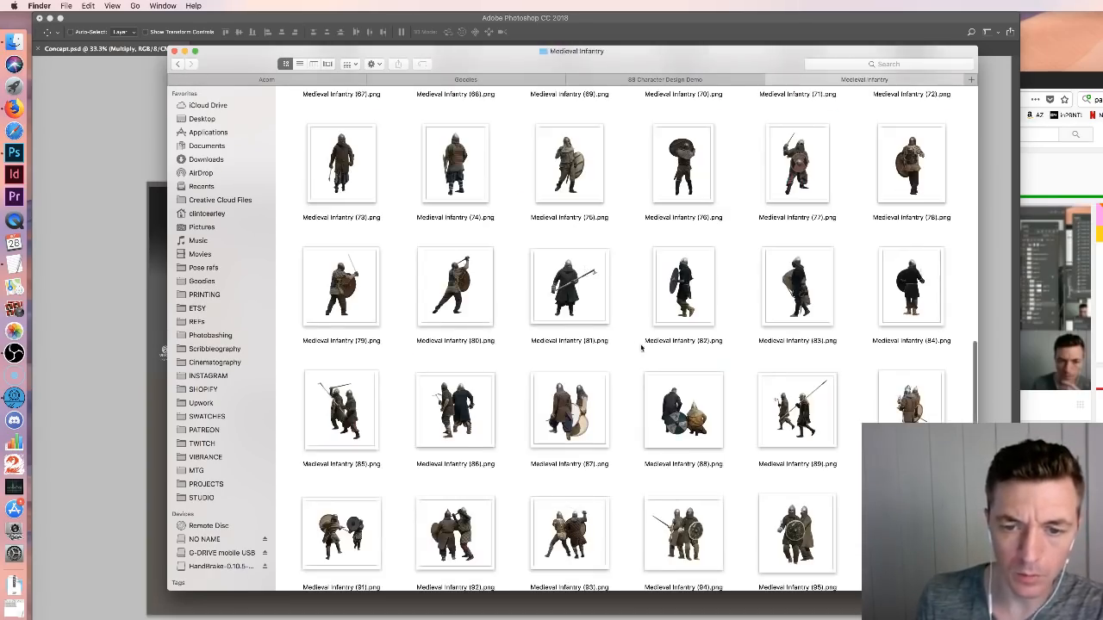
scroll(665, 355, down, 10)
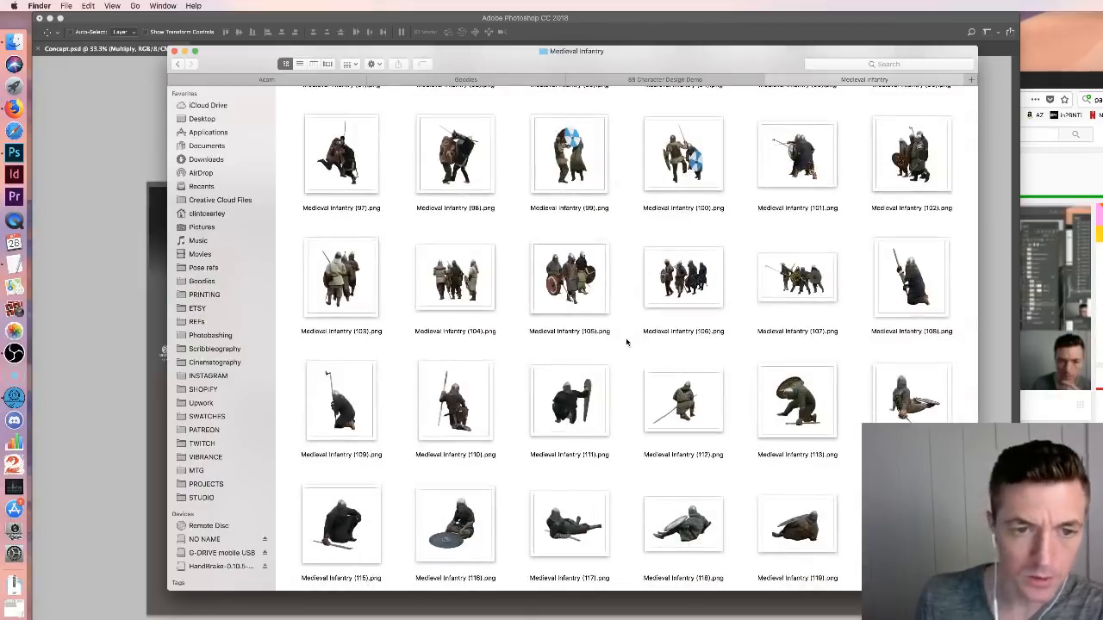
scroll(604, 328, down, 5)
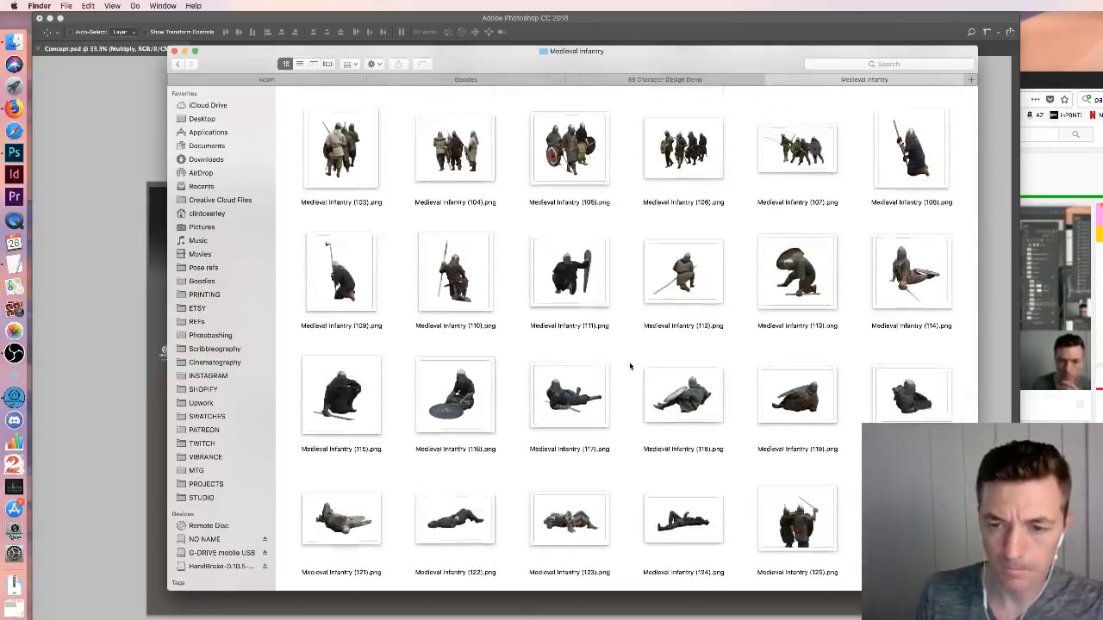
scroll(630, 364, up, 4)
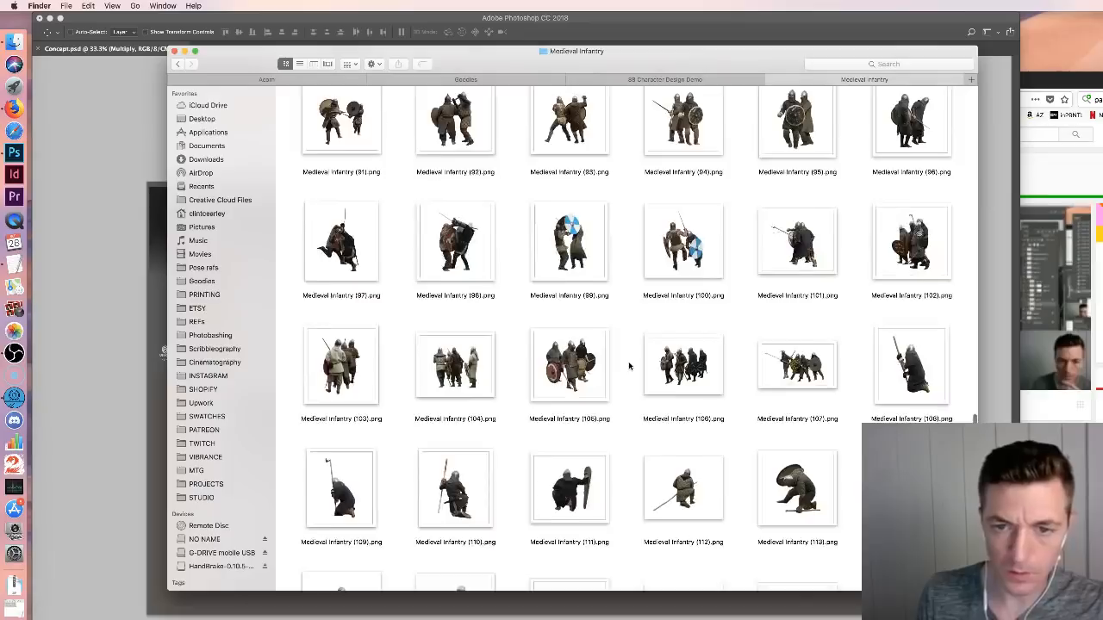
click(581, 371)
key(space)
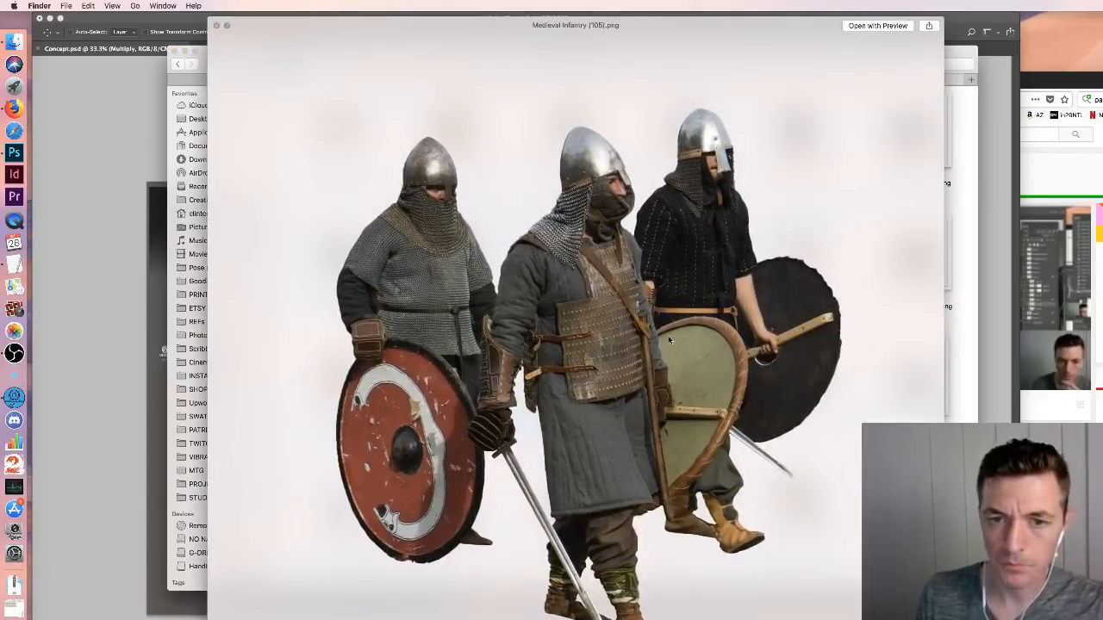
key(space)
Look back through the earlier Medieval Infantry images for usable costume parts
scroll(664, 336, up, 4)
scroll(661, 336, up, 3)
scroll(662, 337, up, 3)
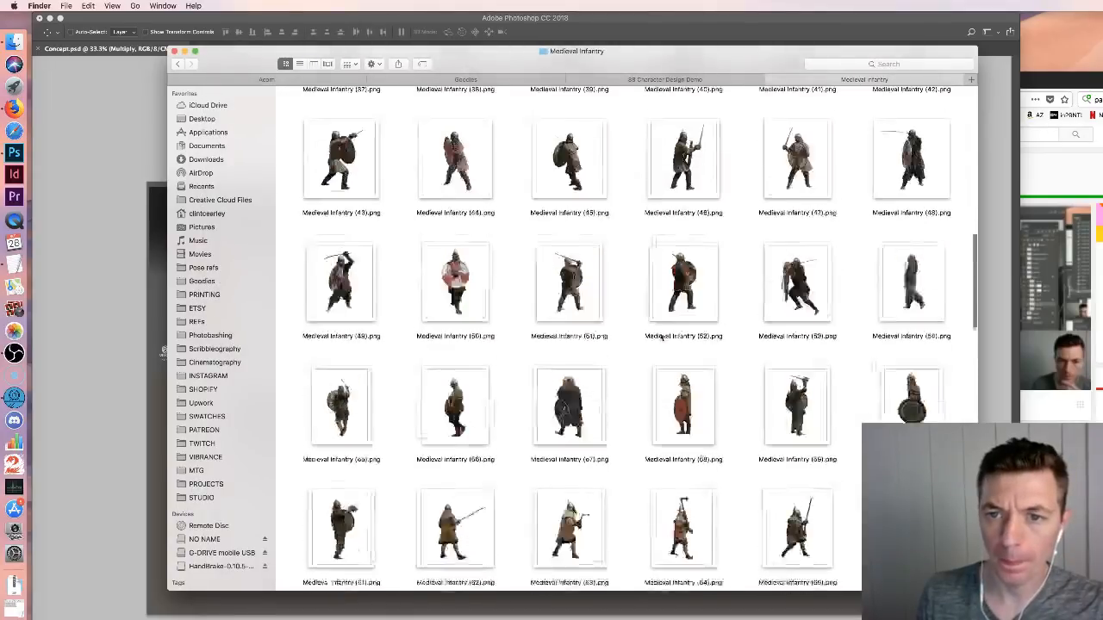
scroll(662, 339, up, 2)
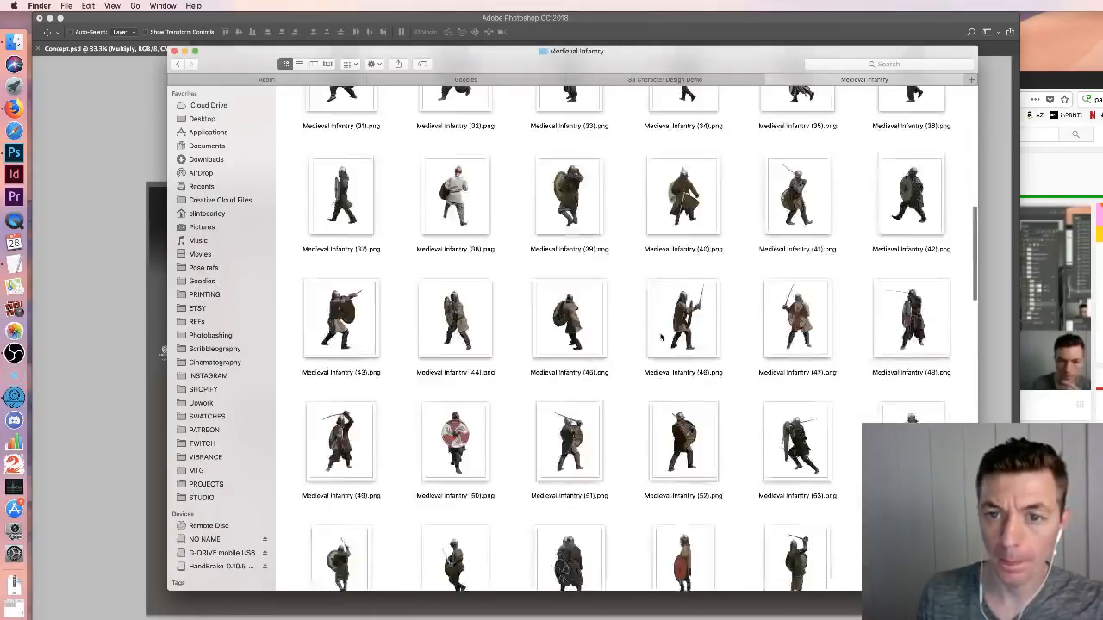
scroll(629, 319, up, 6)
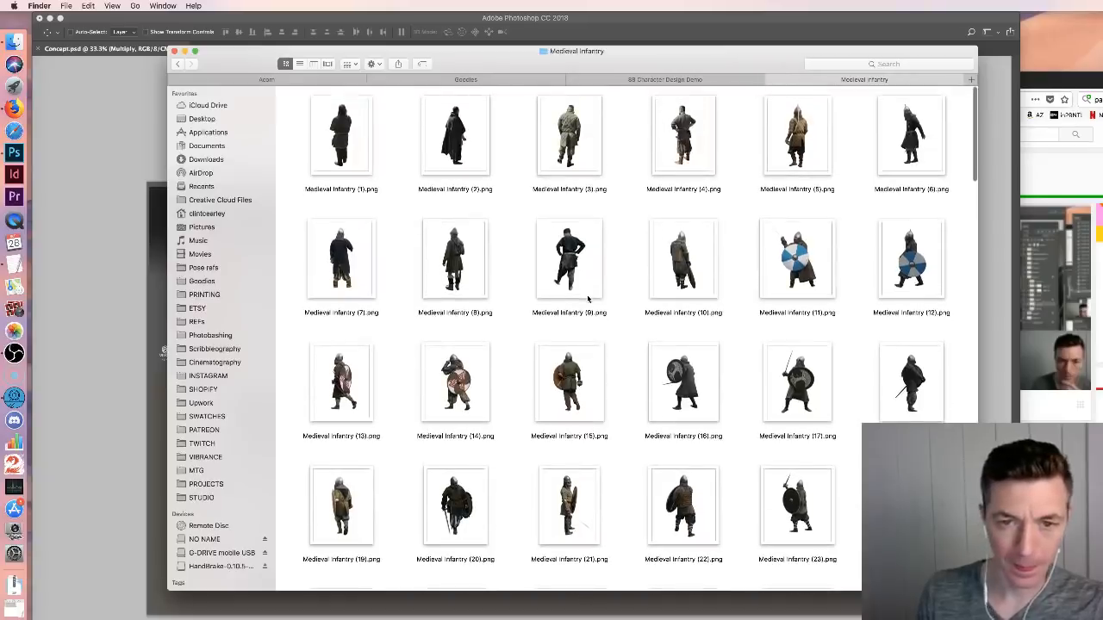
drag(641, 63, 622, 93)
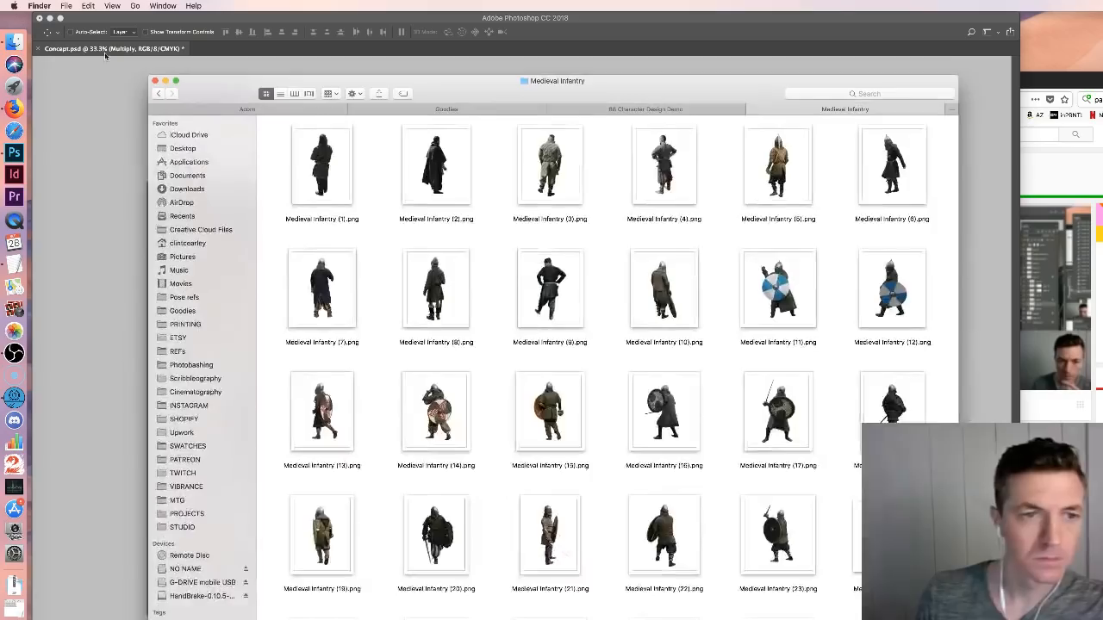
Browse the Tibetan Costumes folder in Photobashing for garment and jewellery references
click(159, 94)
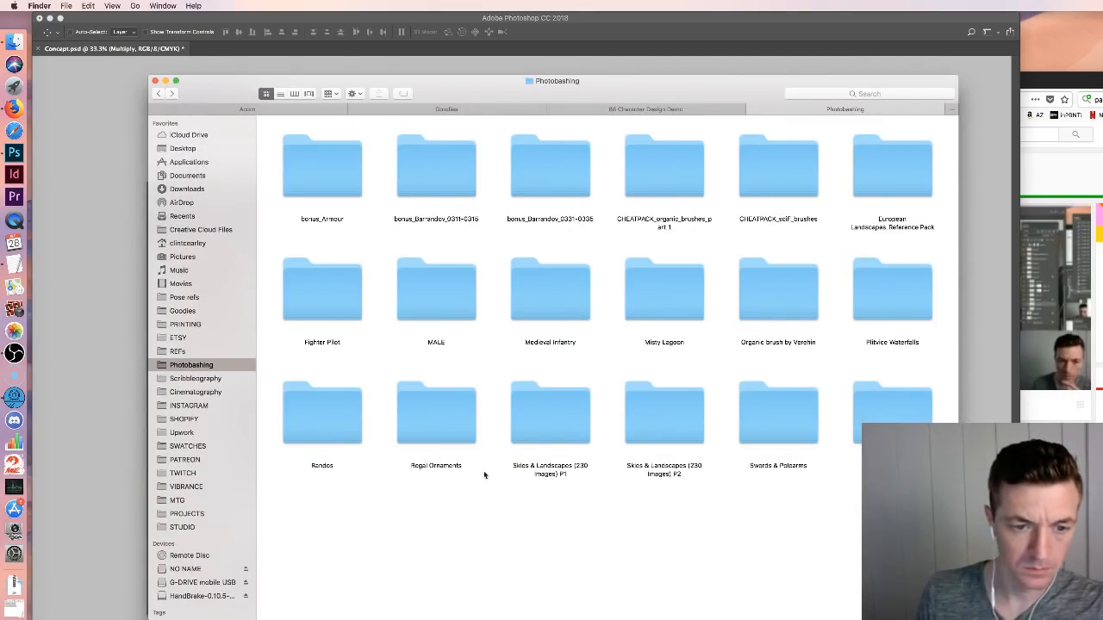
click(901, 423)
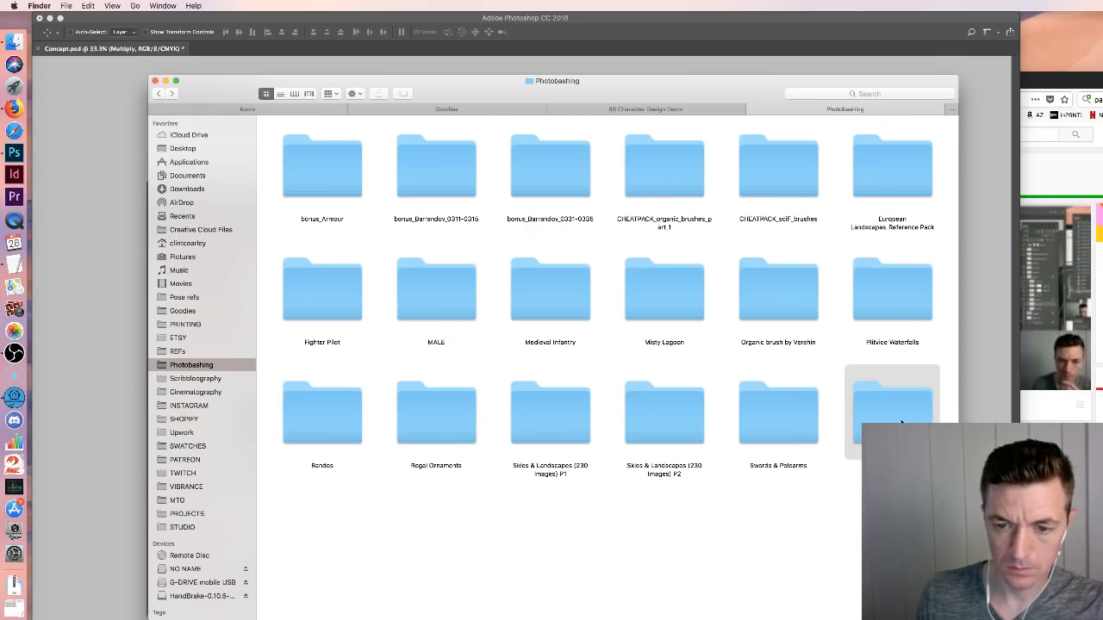
double_click(901, 422)
scroll(728, 317, down, 5)
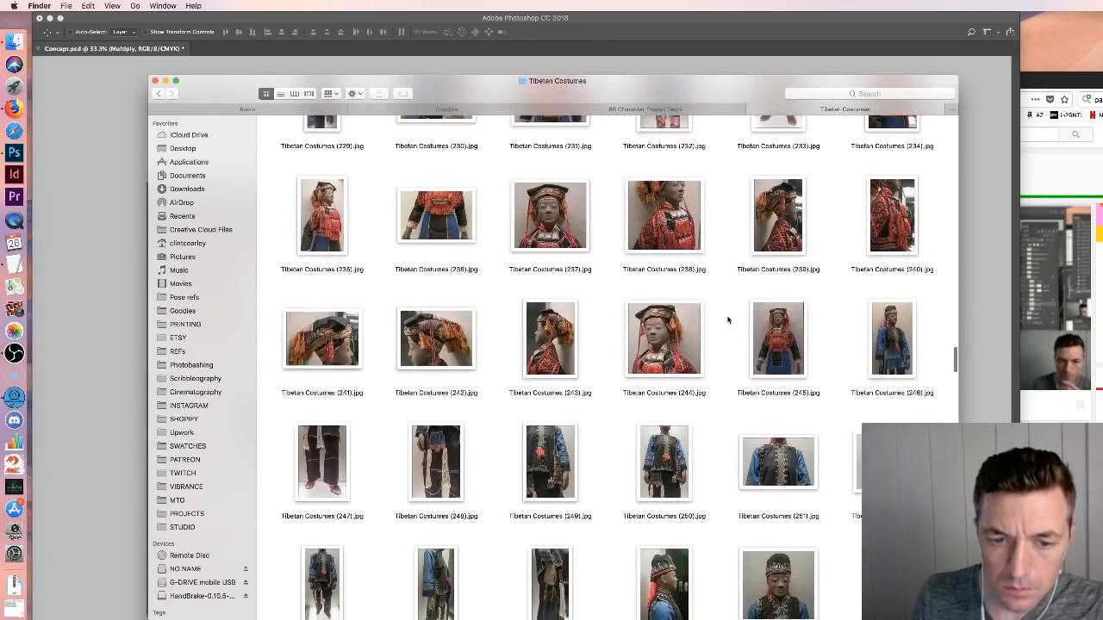
scroll(727, 319, up, 3)
scroll(727, 322, down, 20)
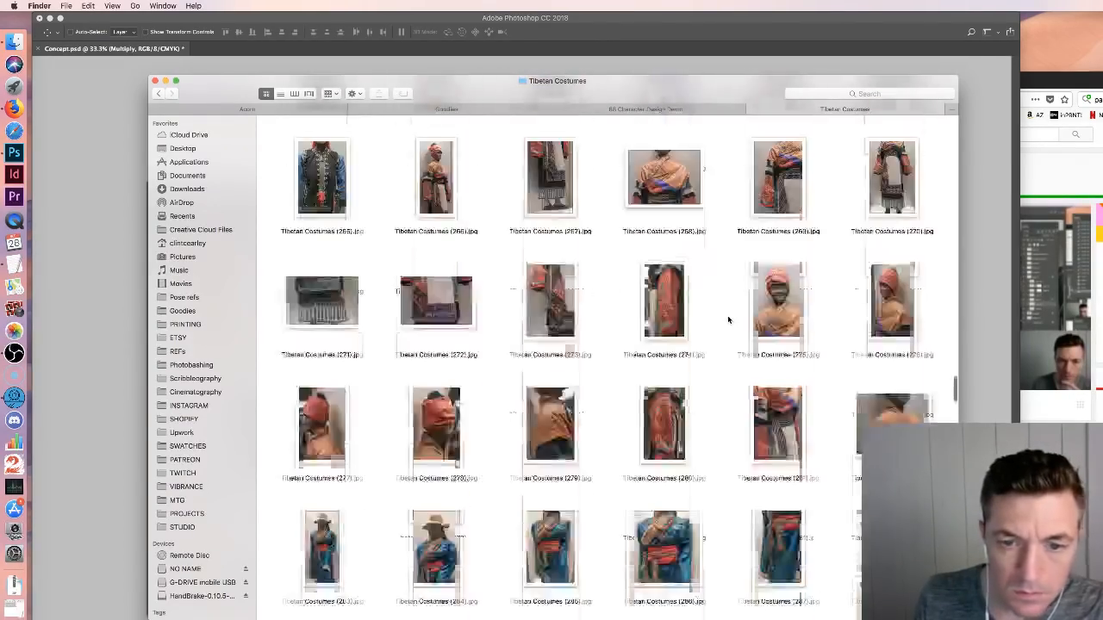
scroll(727, 320, down, 20)
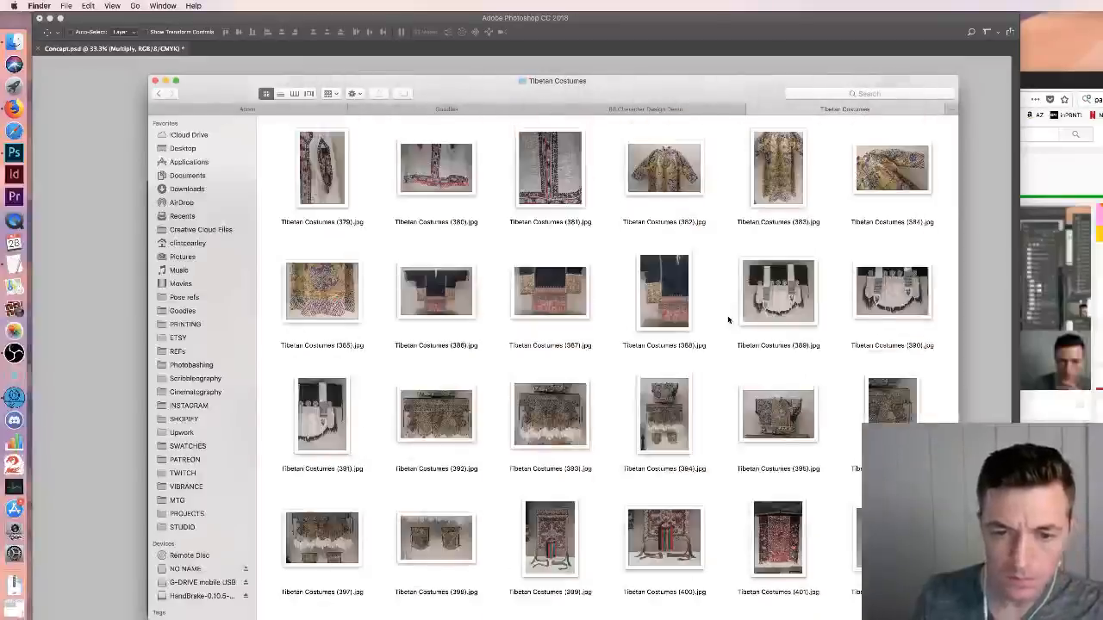
scroll(728, 320, up, 5)
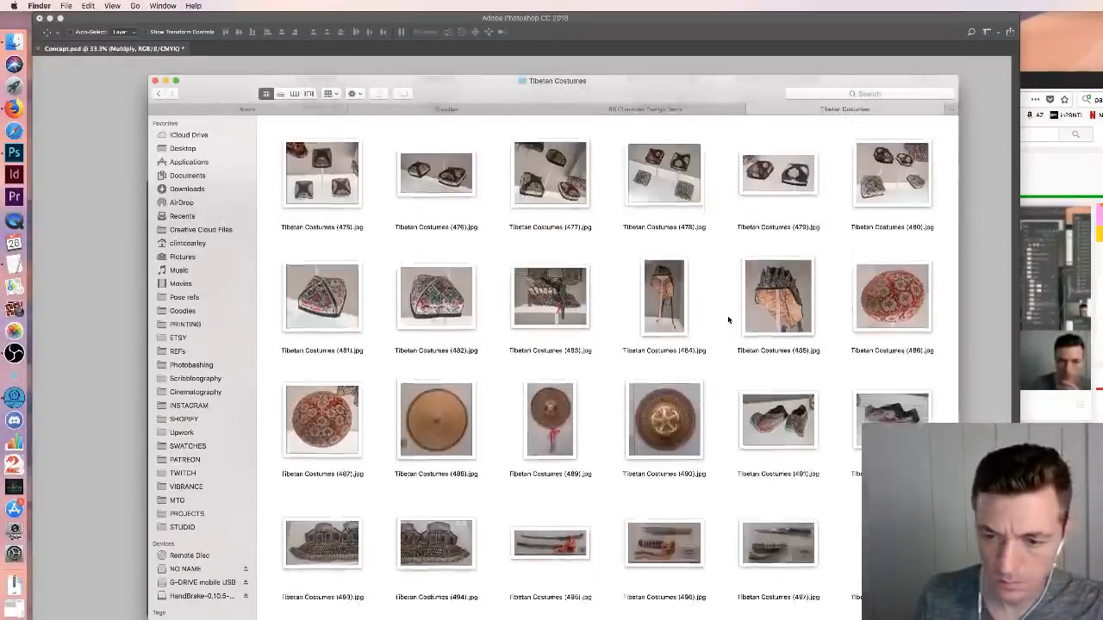
scroll(727, 322, up, 10)
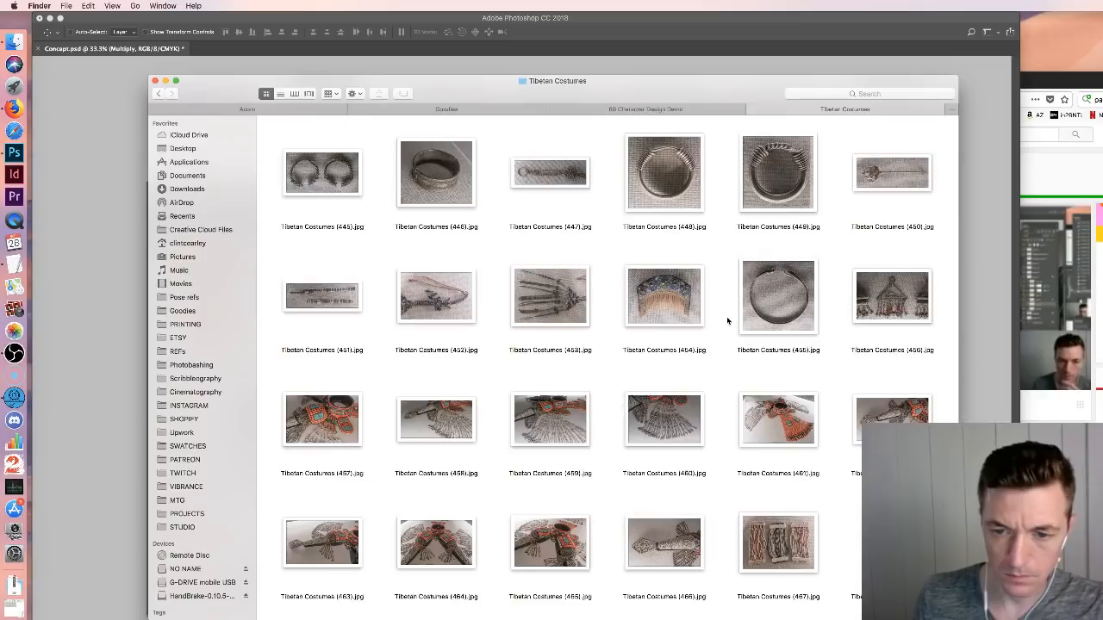
scroll(727, 321, up, 8)
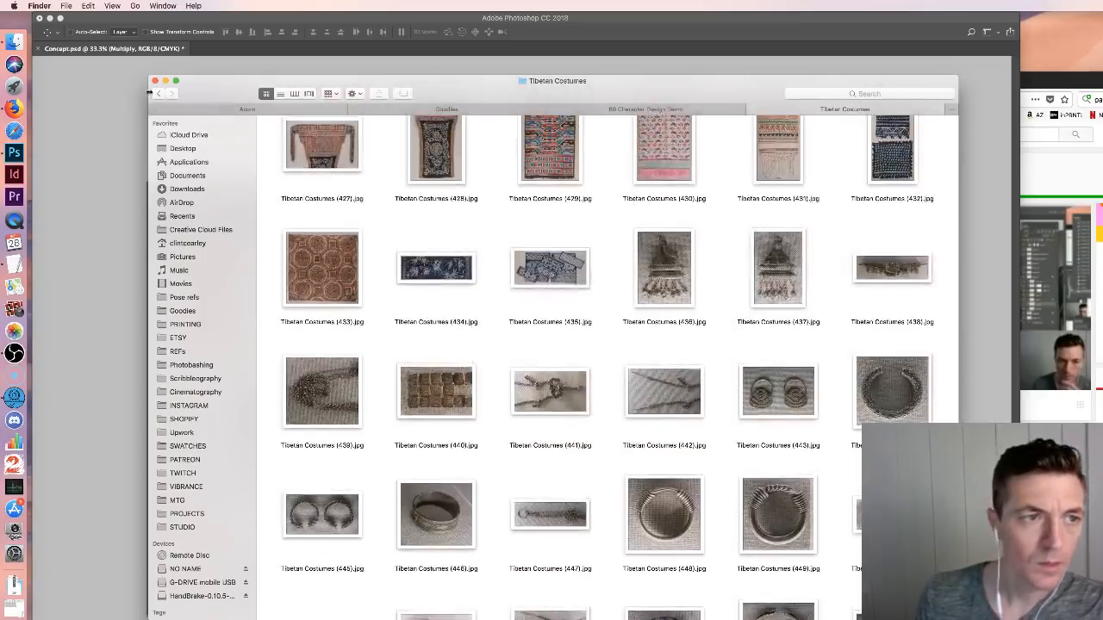
Browse the Regal Ornaments folder in Photobashing for ornament and jewellery photos
click(156, 94)
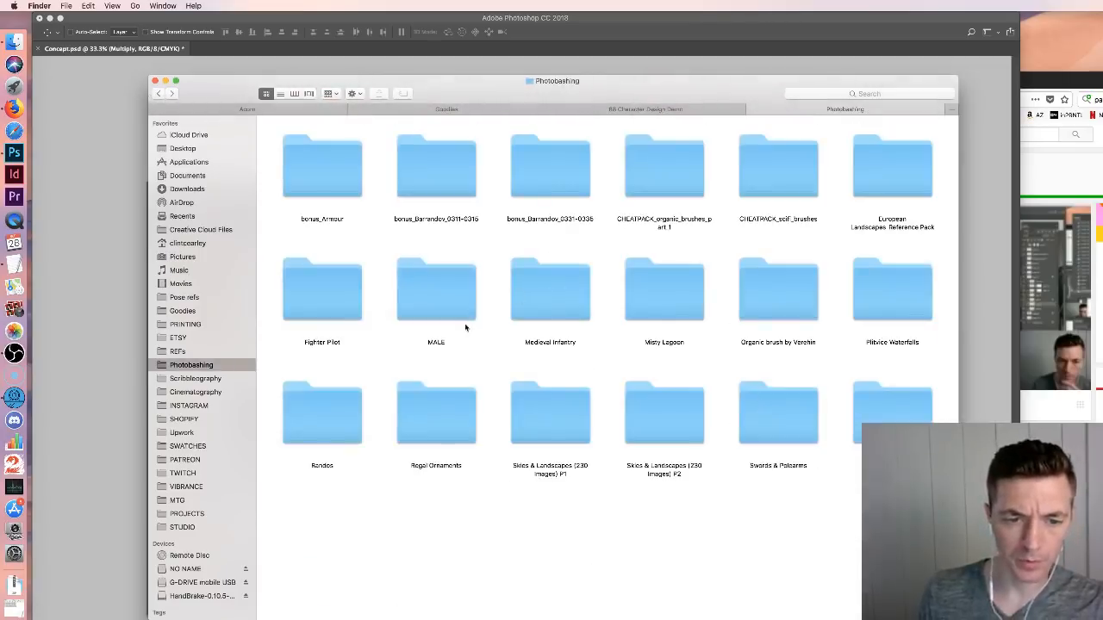
double_click(448, 419)
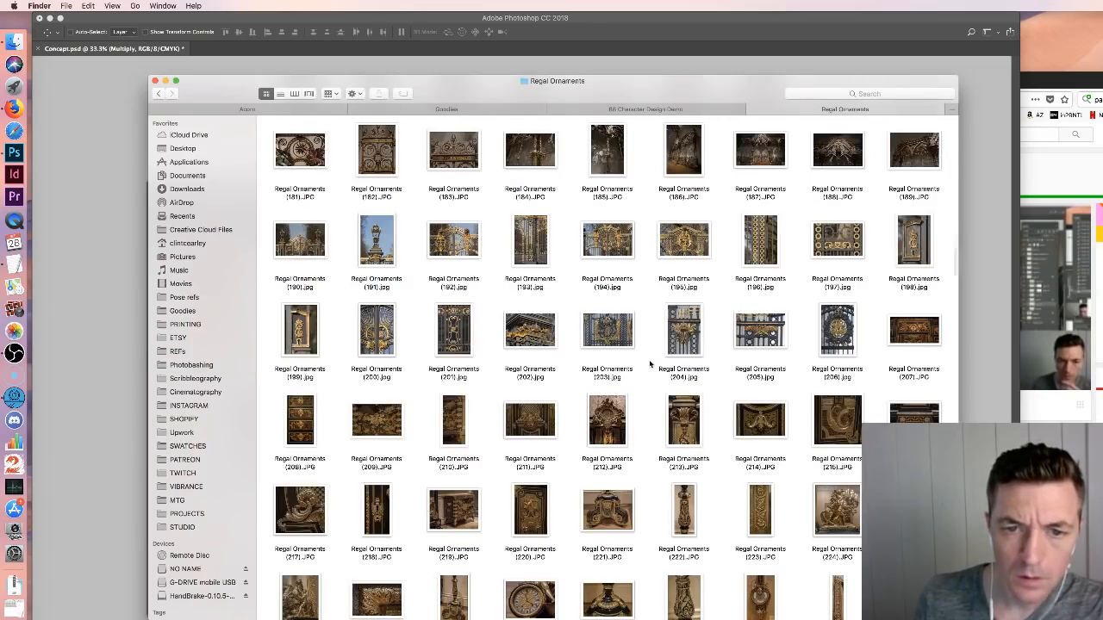
scroll(651, 364, down, 2)
scroll(650, 365, up, 10)
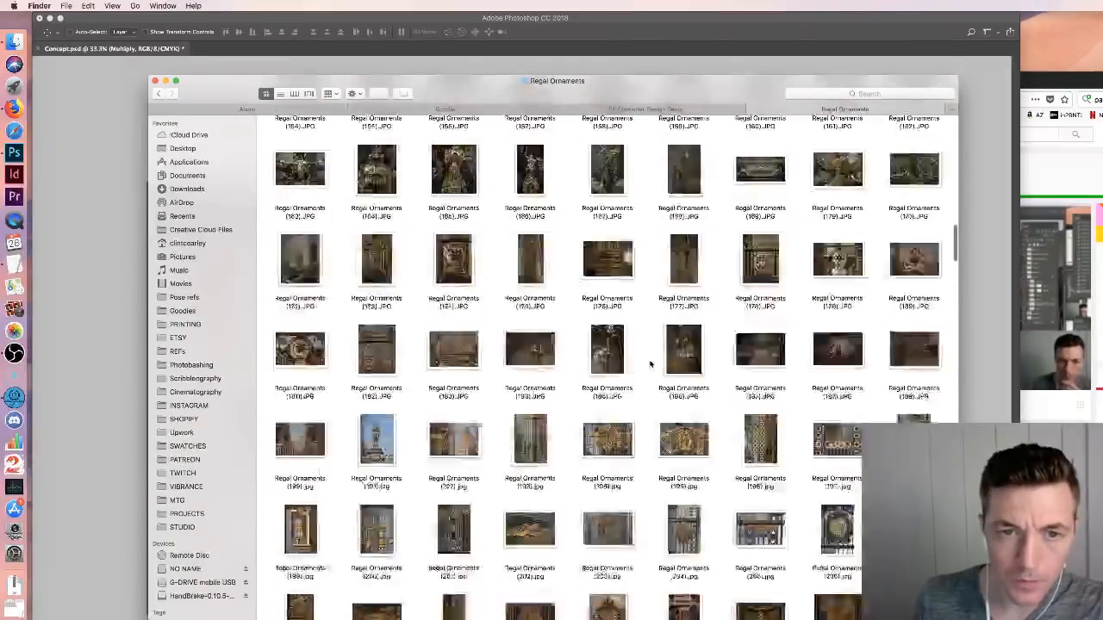
scroll(650, 364, up, 10)
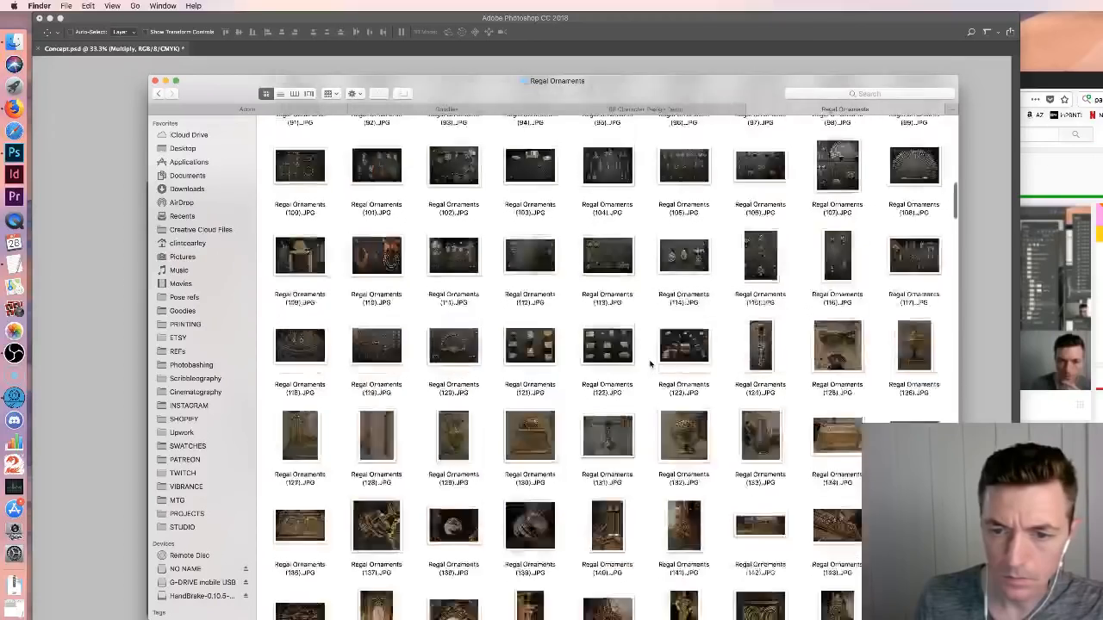
scroll(649, 364, up, 1)
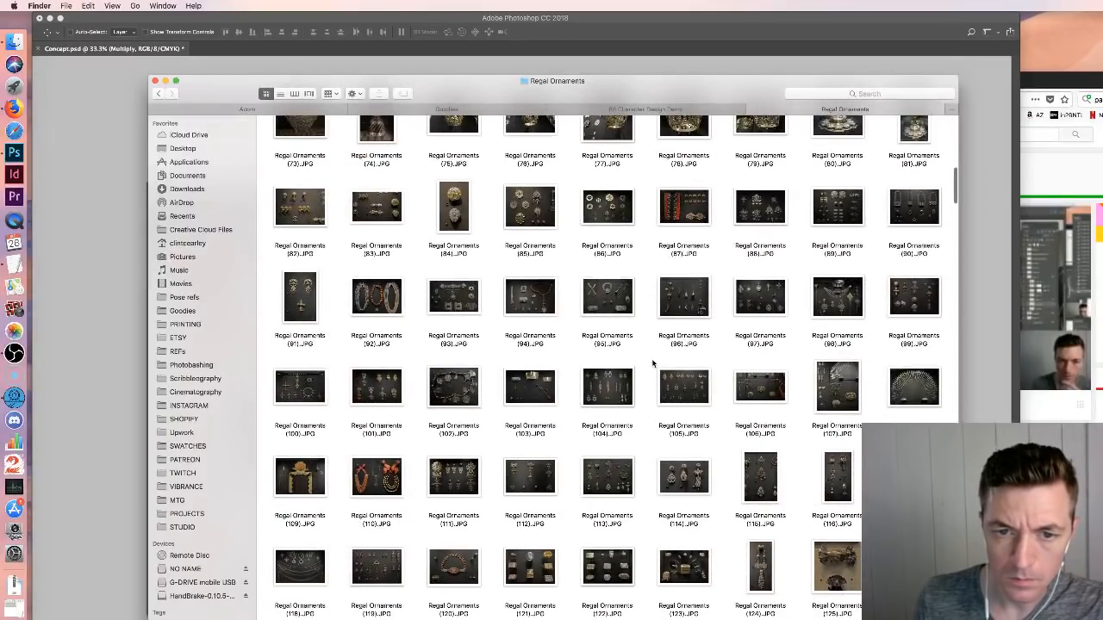
Open viking_shield_style_brooch_by_eveyd-d38na6a.png from the Ornate folder inside Randos in Photoshop
click(161, 95)
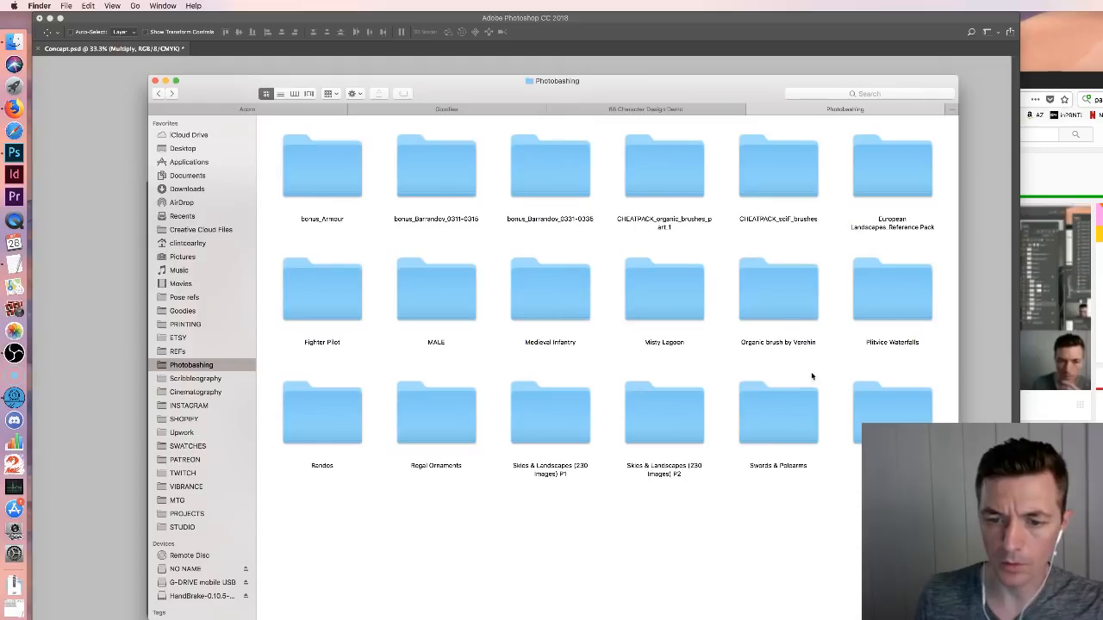
double_click(312, 411)
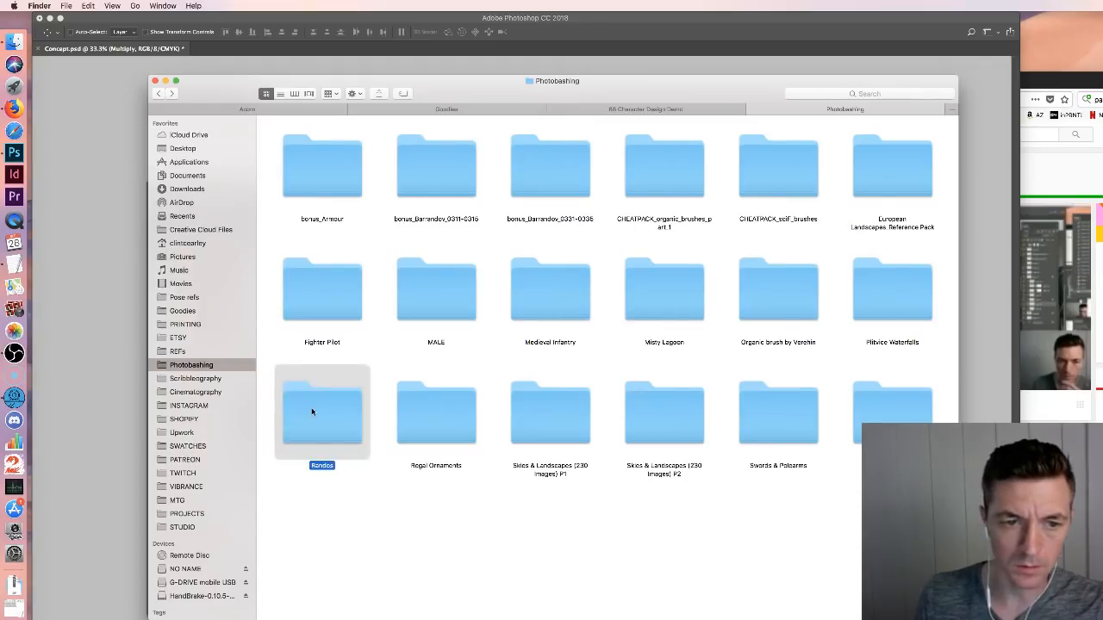
scroll(627, 326, down, 2)
scroll(626, 326, down, 10)
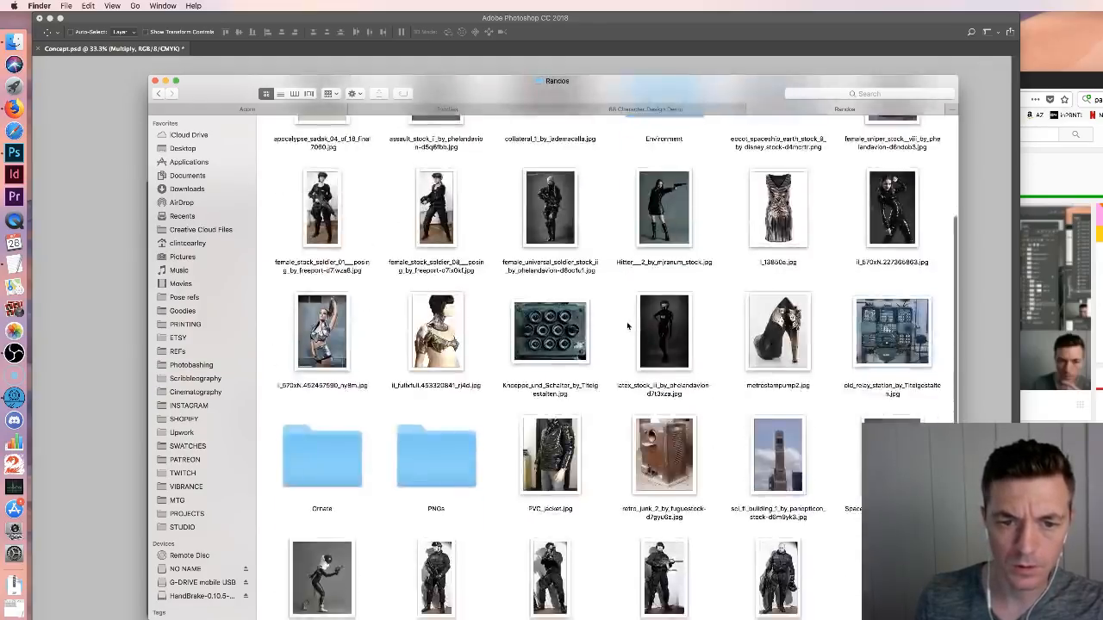
double_click(323, 185)
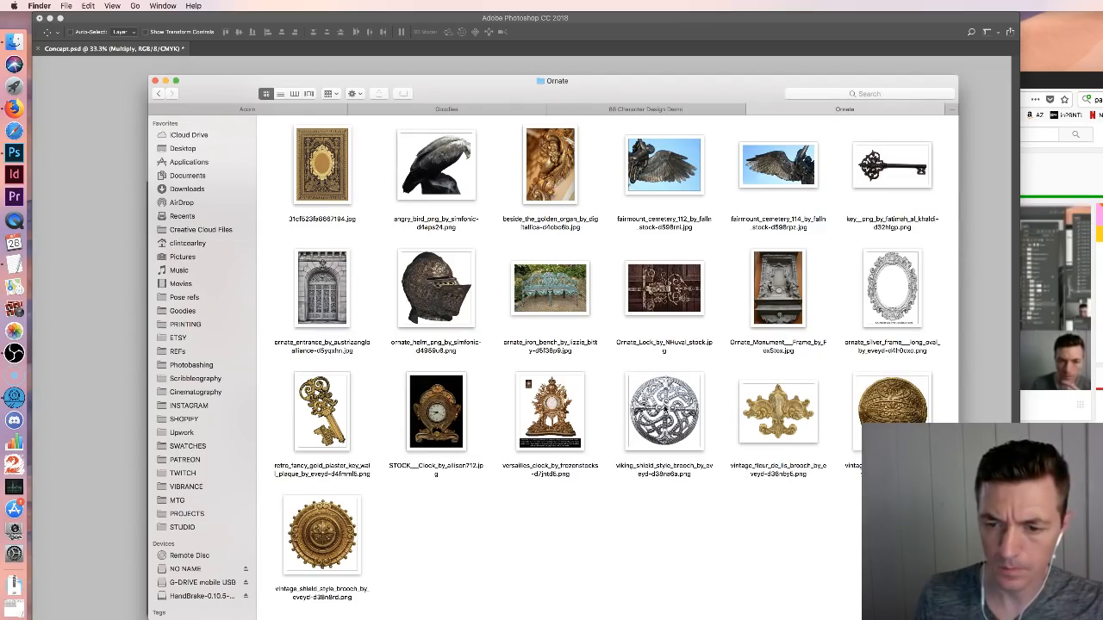
click(664, 412)
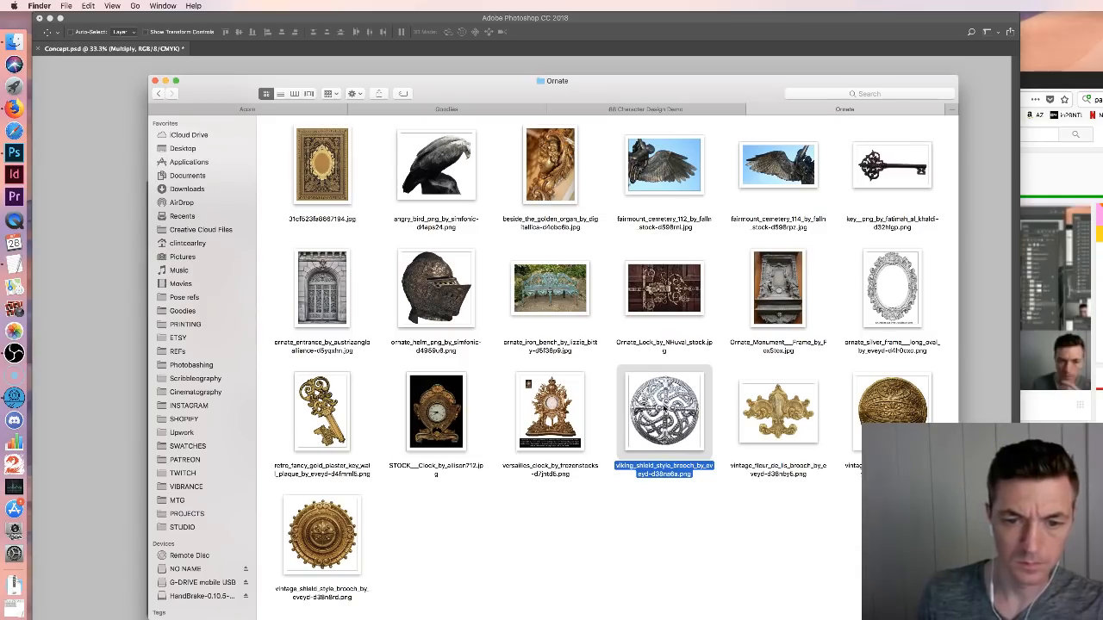
right_click(666, 410)
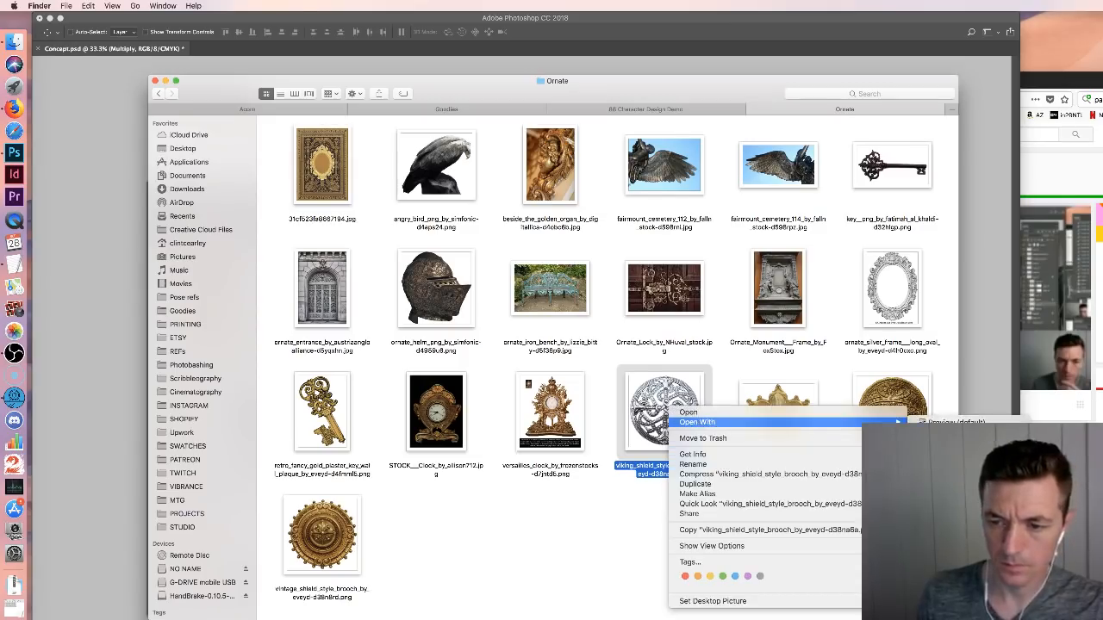
click(965, 448)
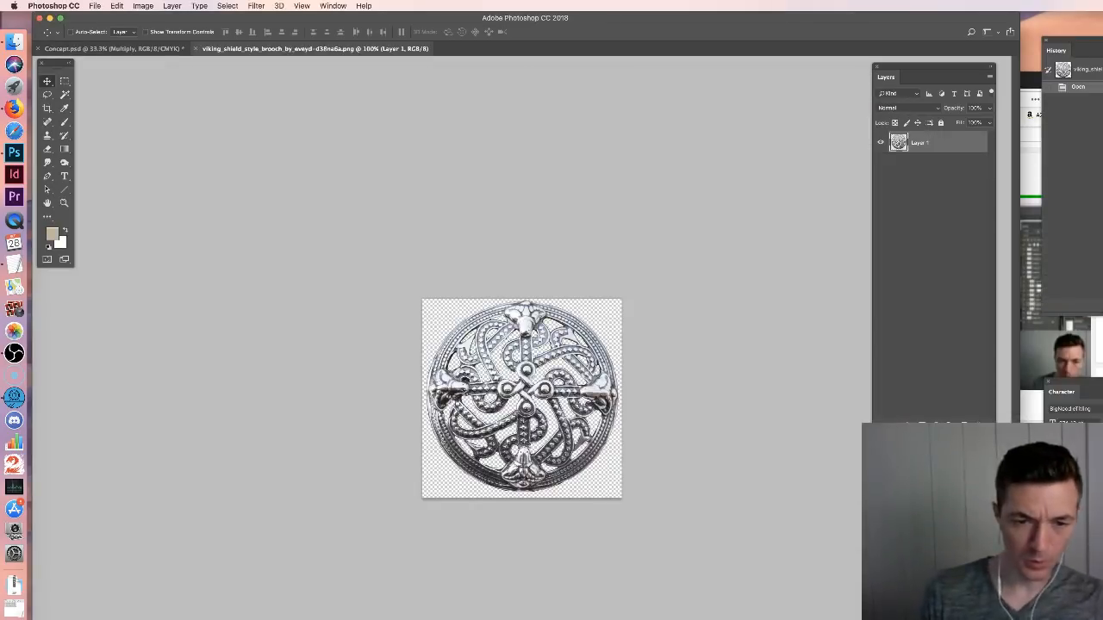
Copy the brooch into Concept.psd as a clipped layer directly below the Multiply layer and place it over the upper skirt
key(super+w)
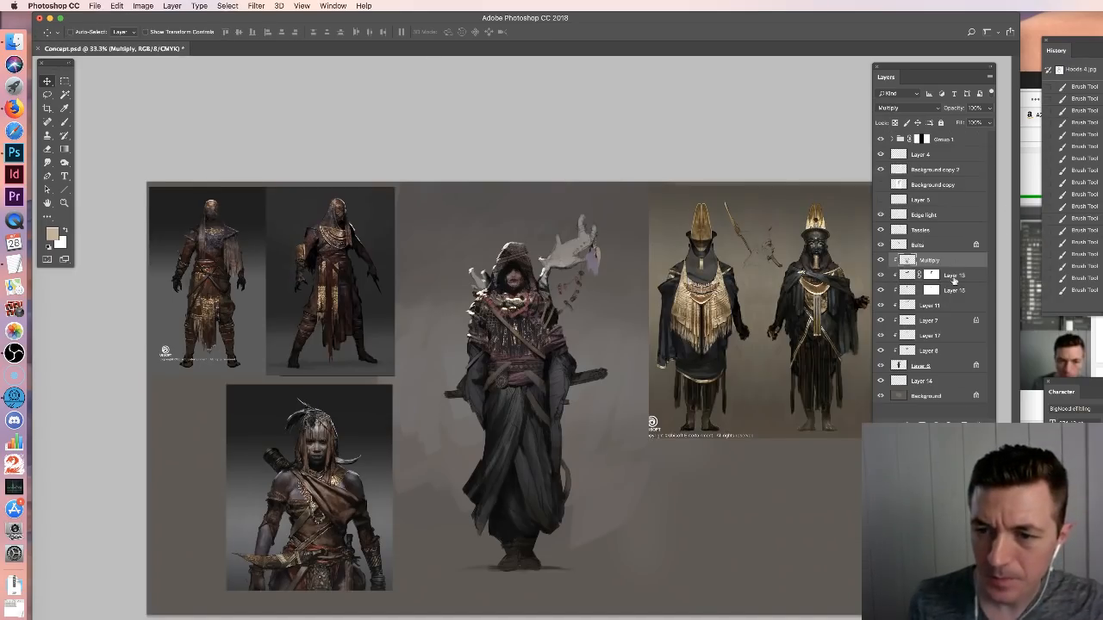
click(938, 275)
key(super+v)
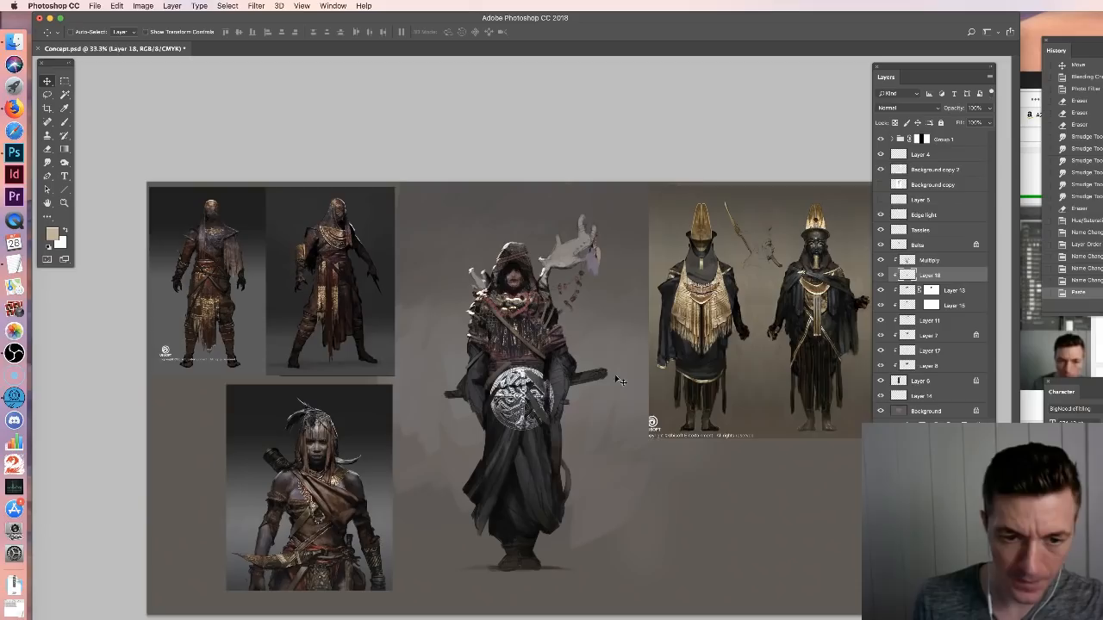
drag(521, 398, 532, 429)
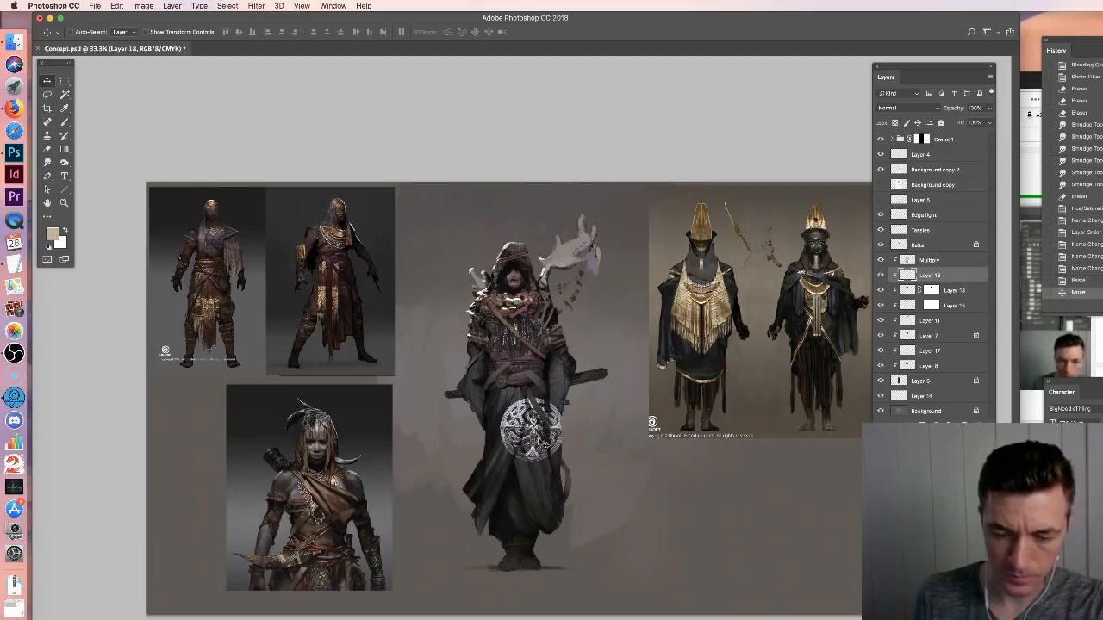
Try the Soft Light blend mode on the brooch layer, and settle on Hard Light
scroll(531, 429, up, 2)
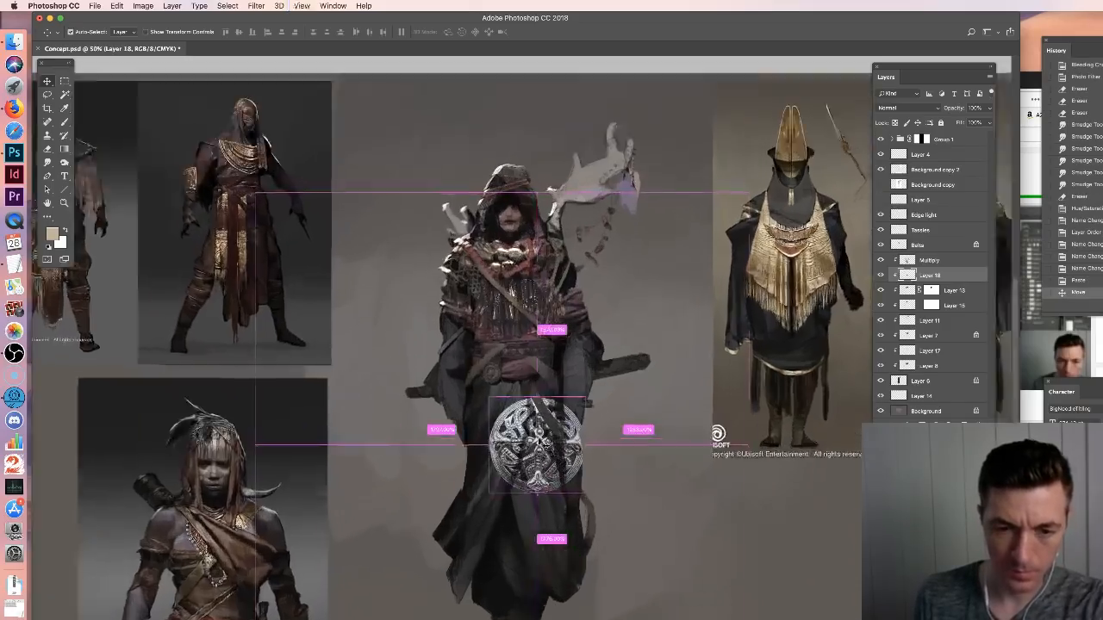
click(896, 108)
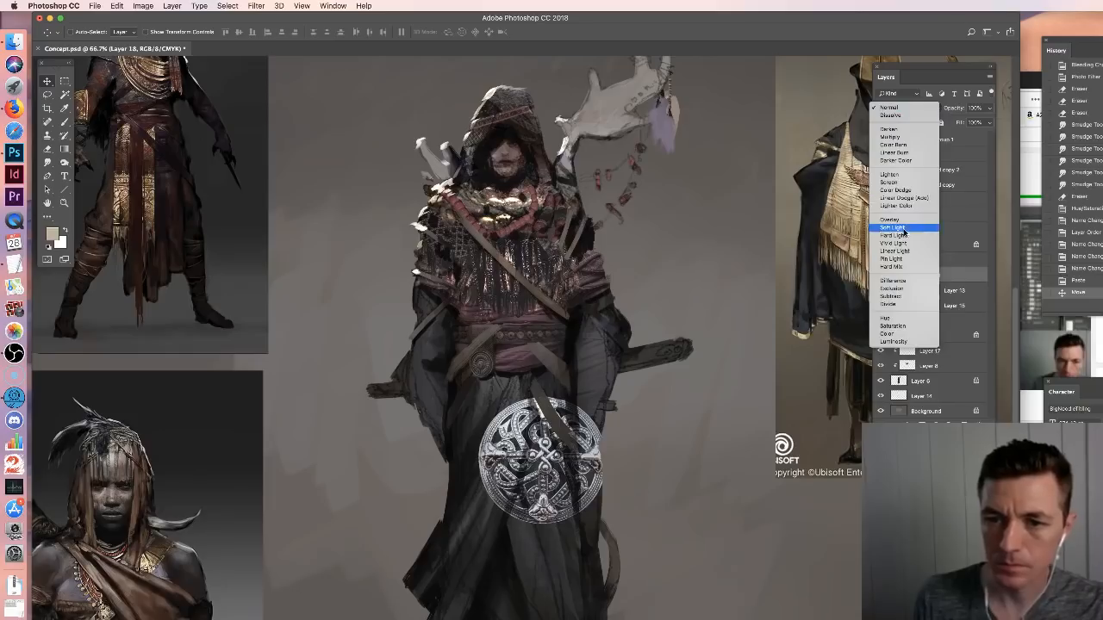
click(894, 228)
click(896, 108)
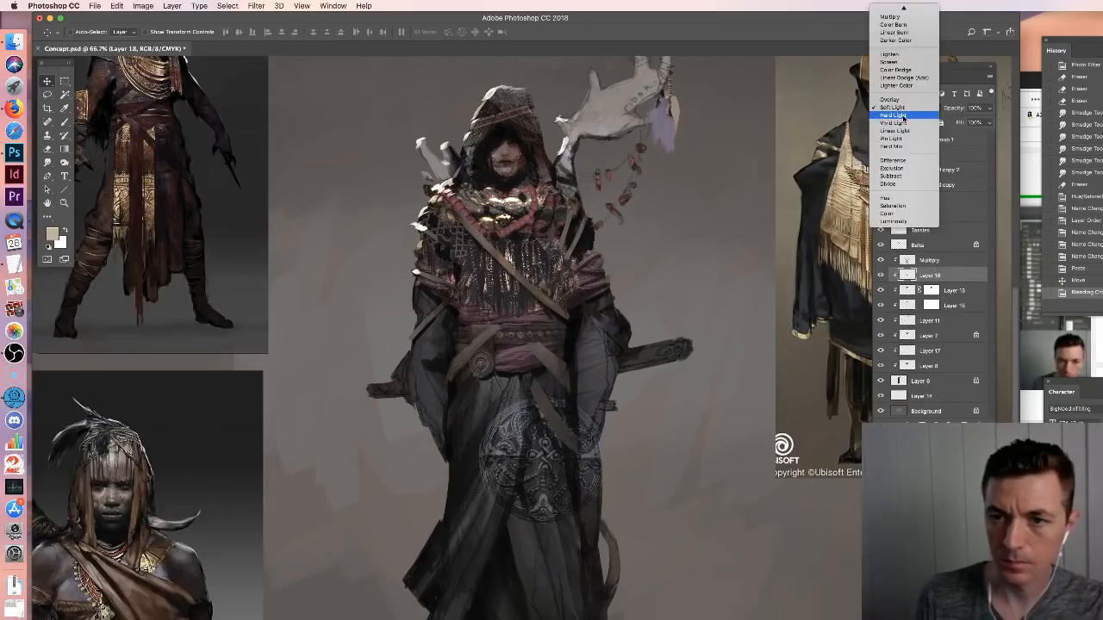
click(898, 118)
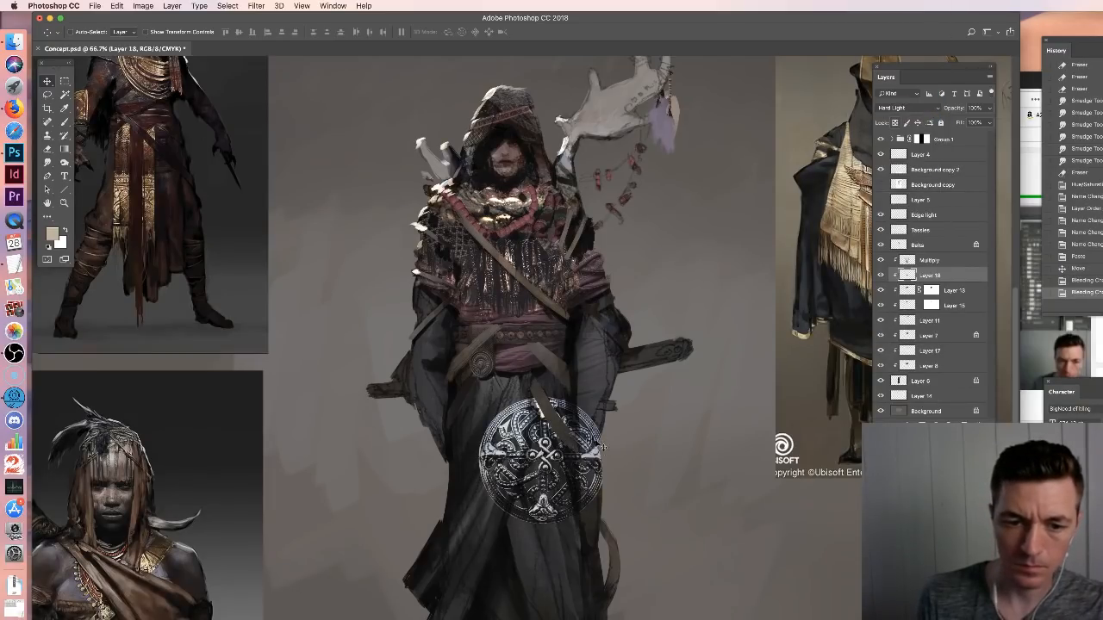
Scale the brooch down with Free Transform and place it at the character's hip, just below the belt
key(super+t)
drag(606, 524, 552, 470)
mouse_move(499, 389)
mouse_down()
mouse_move(494, 380)
mouse_move(505, 379)
mouse_move(518, 422)
mouse_move(519, 389)
mouse_up()
drag(519, 438, 495, 385)
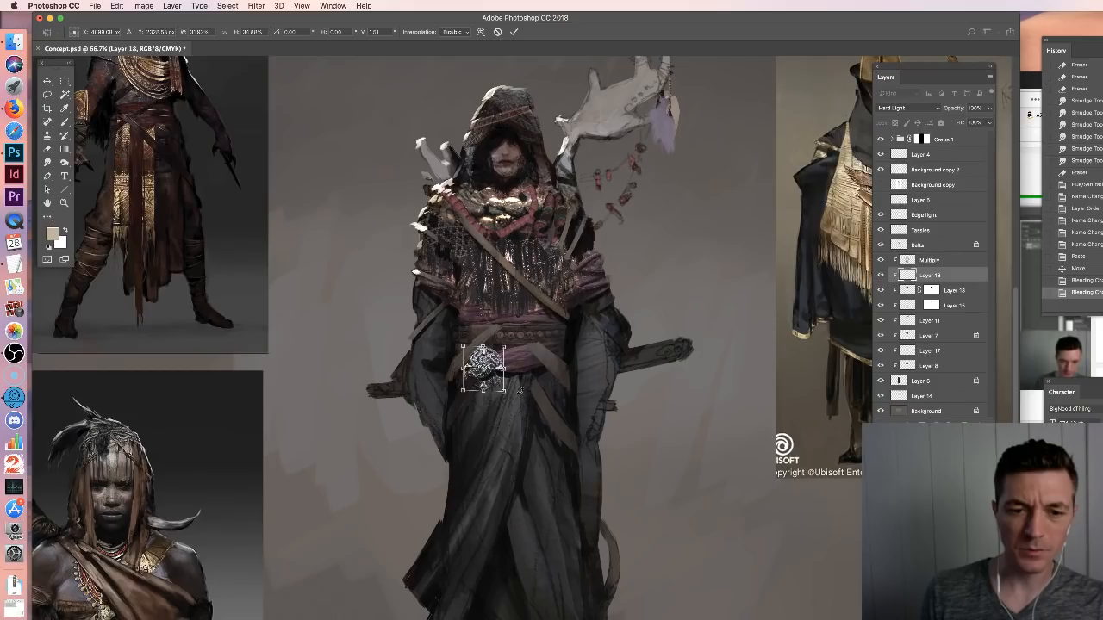
drag(505, 391, 520, 411)
key(Return)
Warm the brooch with a Warming Filter (81) photo filter and move it up onto the chest
key(super+u)
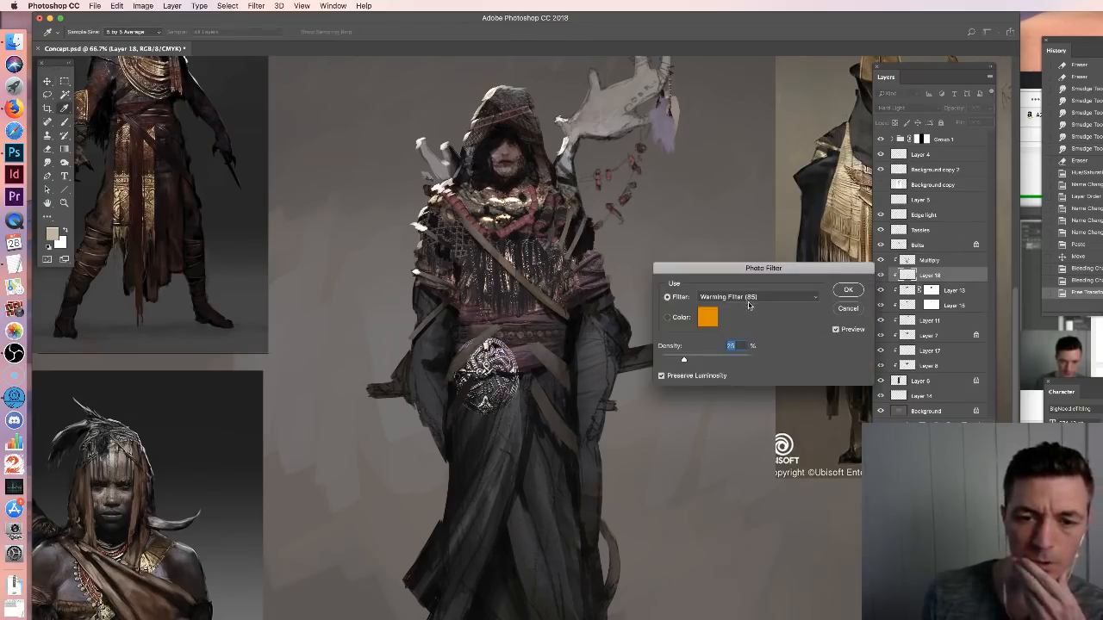
click(731, 296)
click(737, 315)
click(727, 297)
click(731, 308)
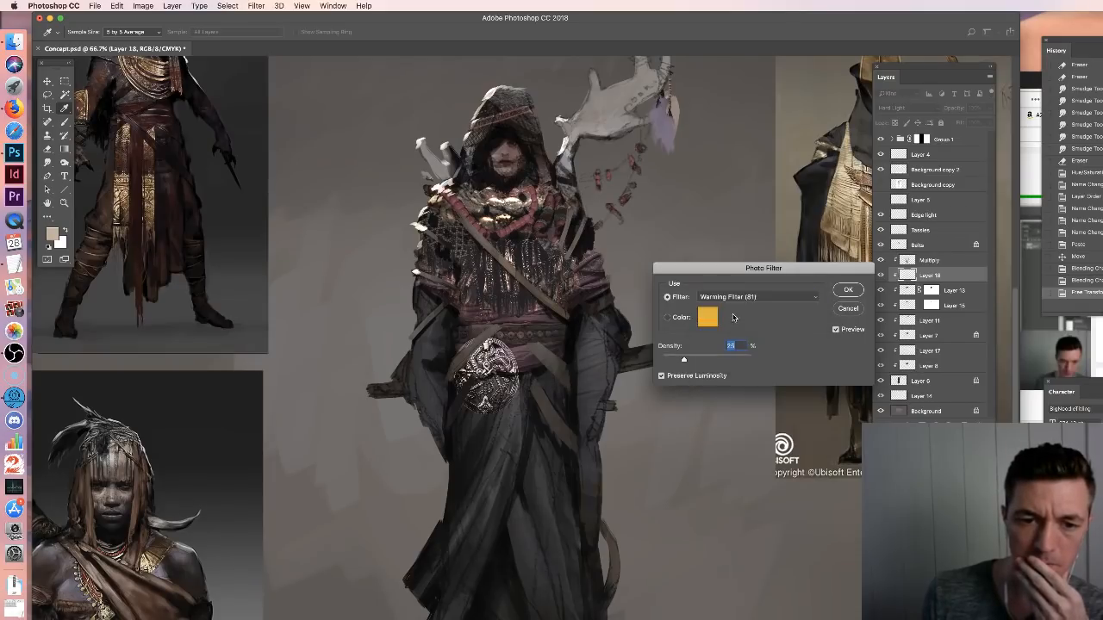
key(Return)
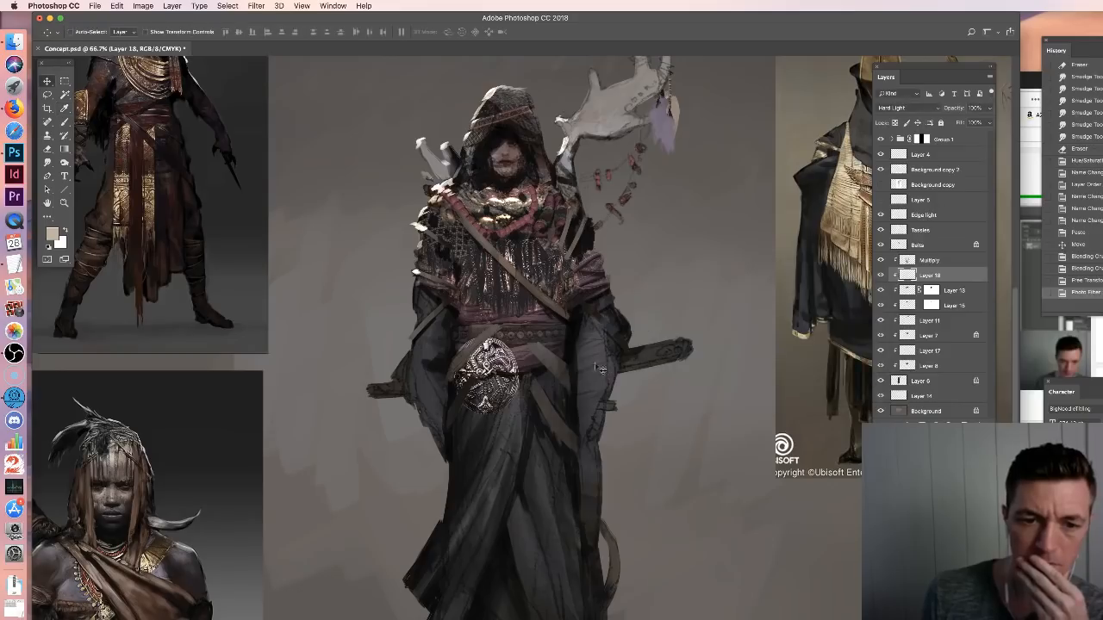
drag(541, 371, 536, 288)
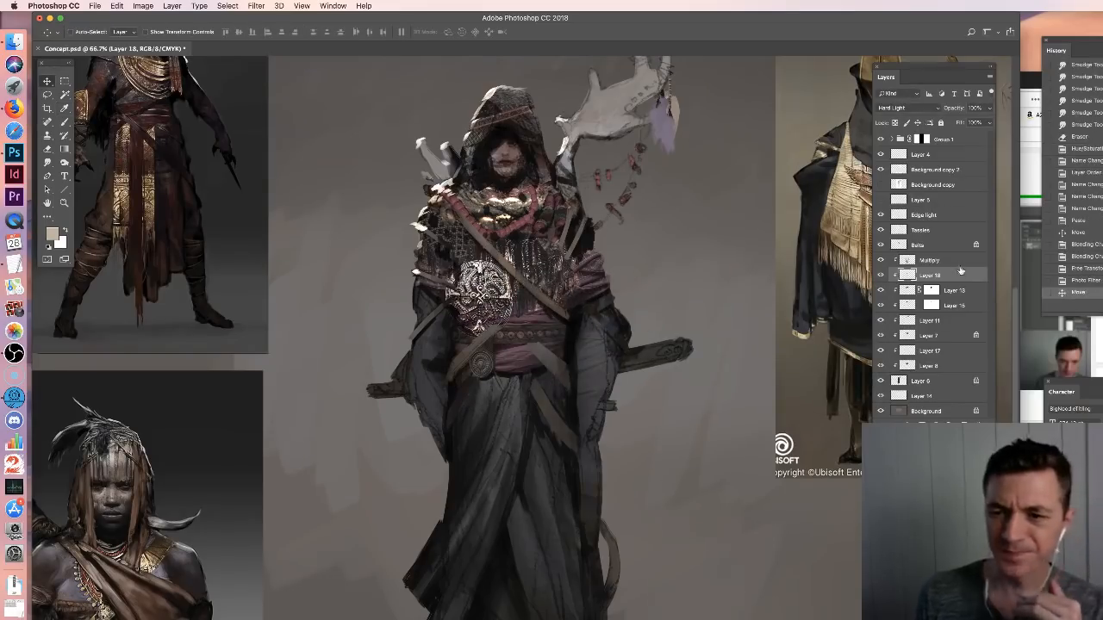
Switch to Finder and go from the Ornate folder to the PNGs folder inside Randos
click(13, 42)
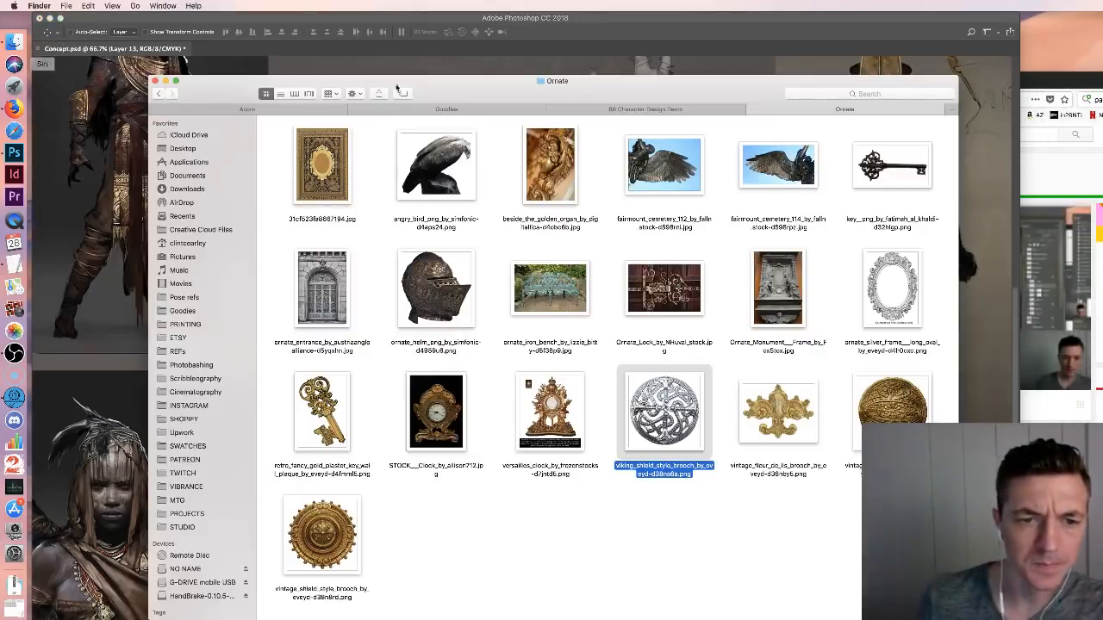
click(158, 93)
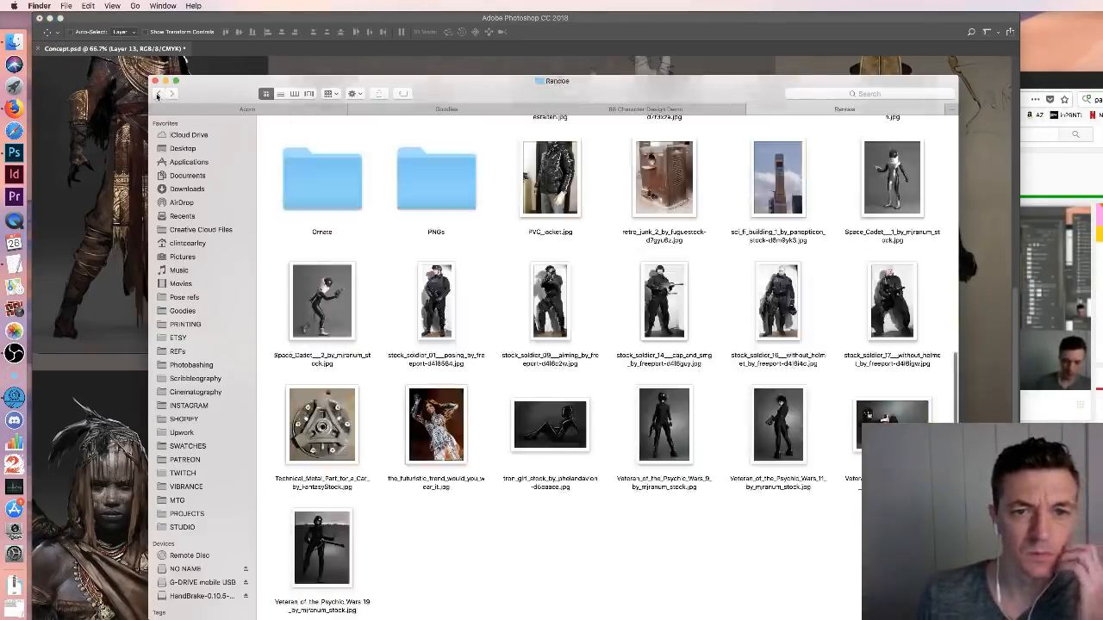
scroll(552, 297, up, 5)
scroll(552, 295, up, 1)
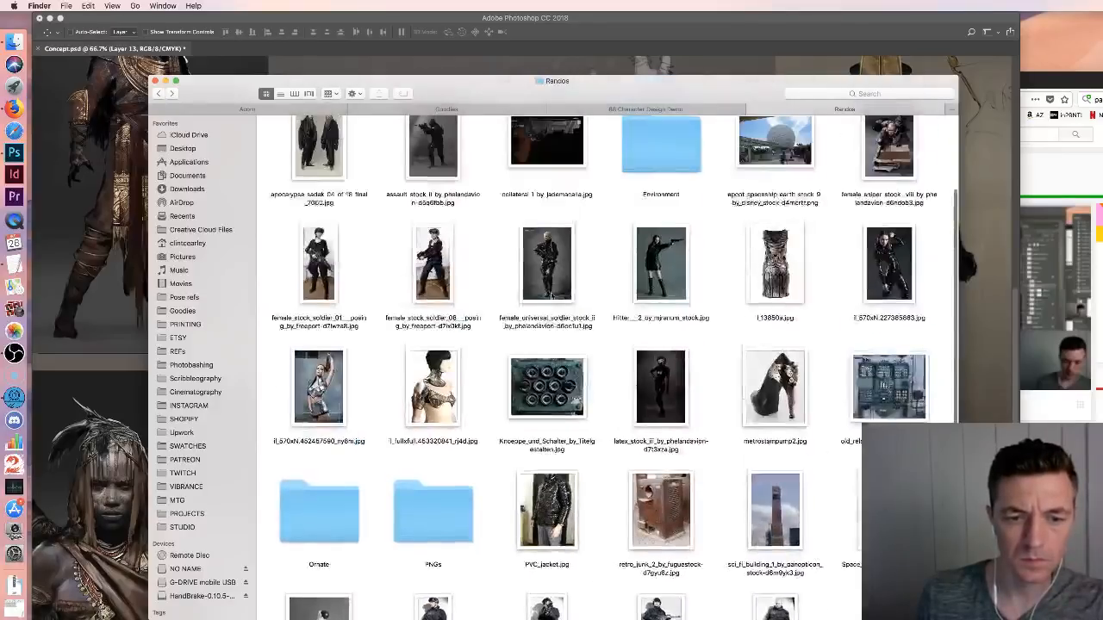
scroll(413, 487, down, 2)
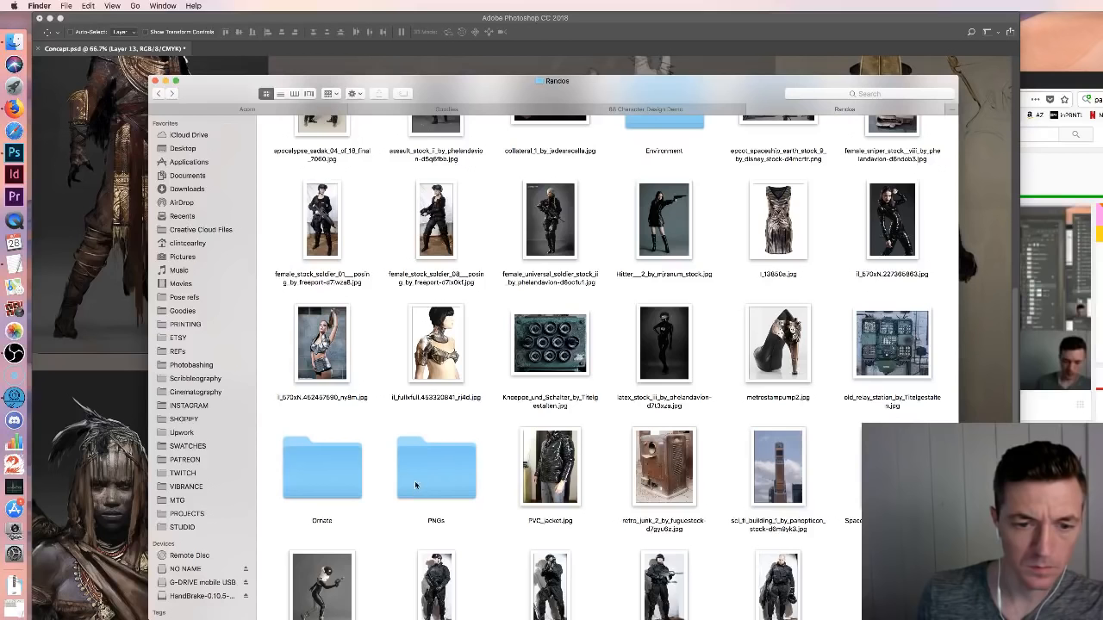
double_click(415, 480)
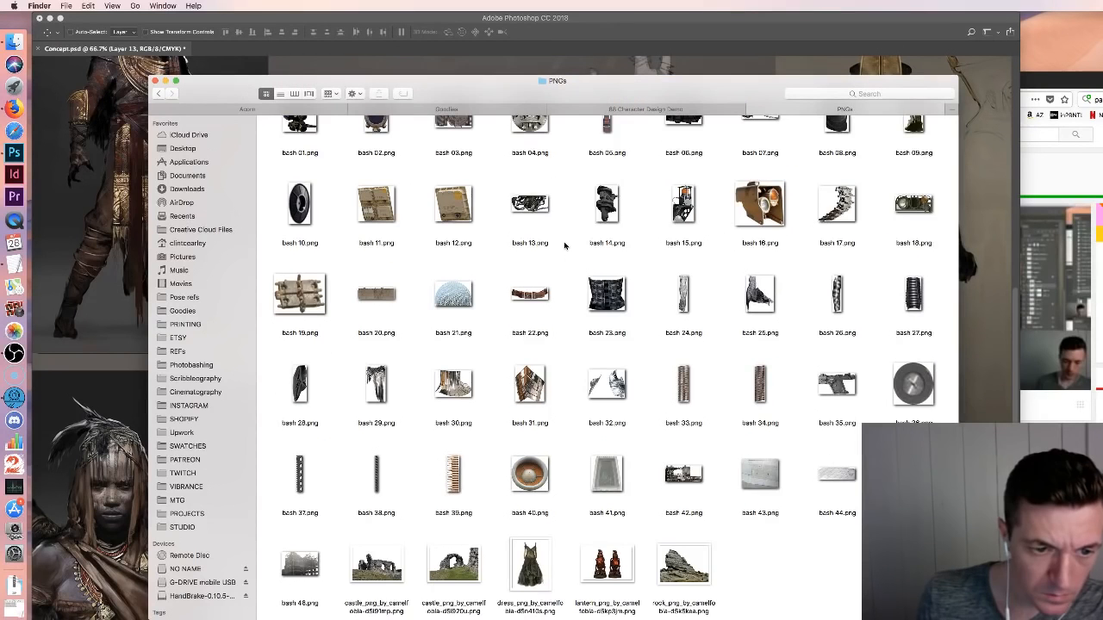
scroll(471, 333, up, 1)
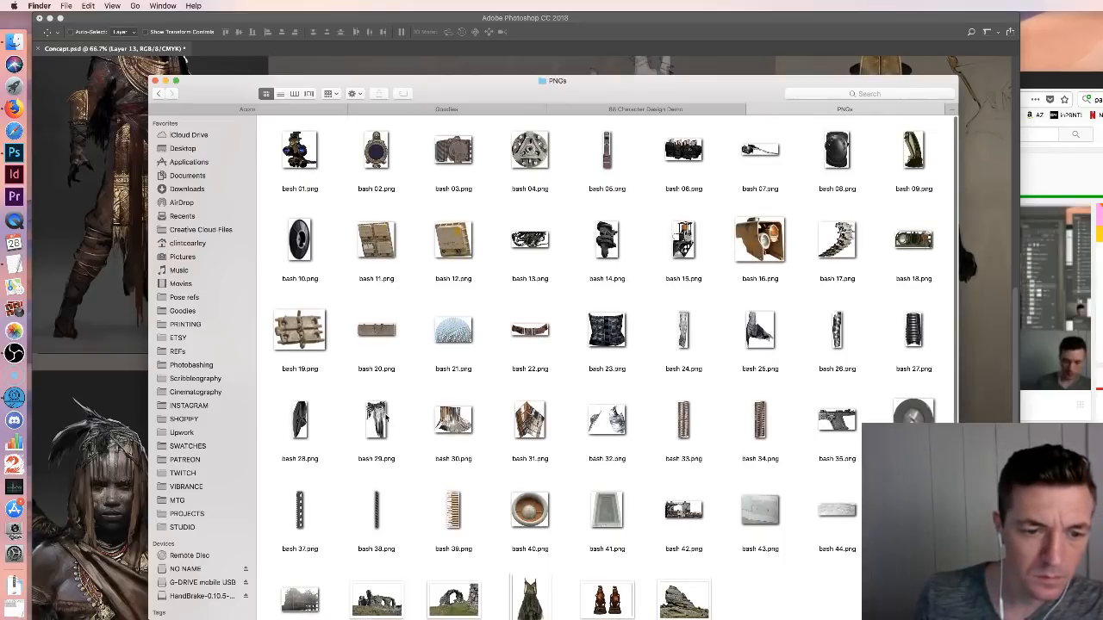
Preview the layered feather-like drape in bash 29.png and open the file in Photoshop
click(387, 417)
right_click(379, 414)
mouse_move(410, 429)
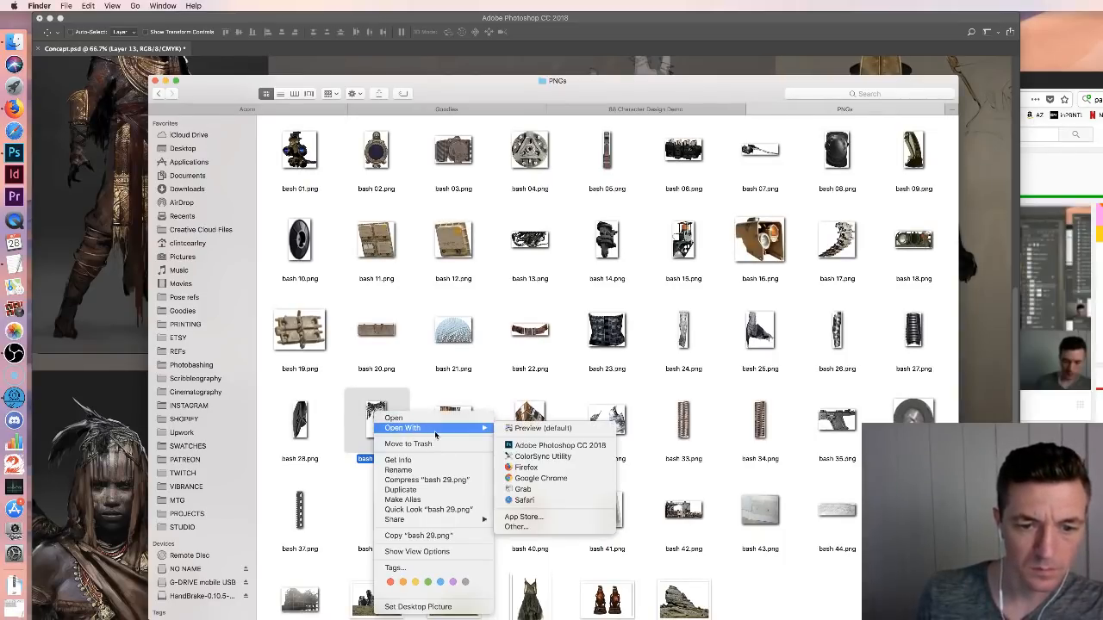
click(303, 416)
key(space)
click(302, 417)
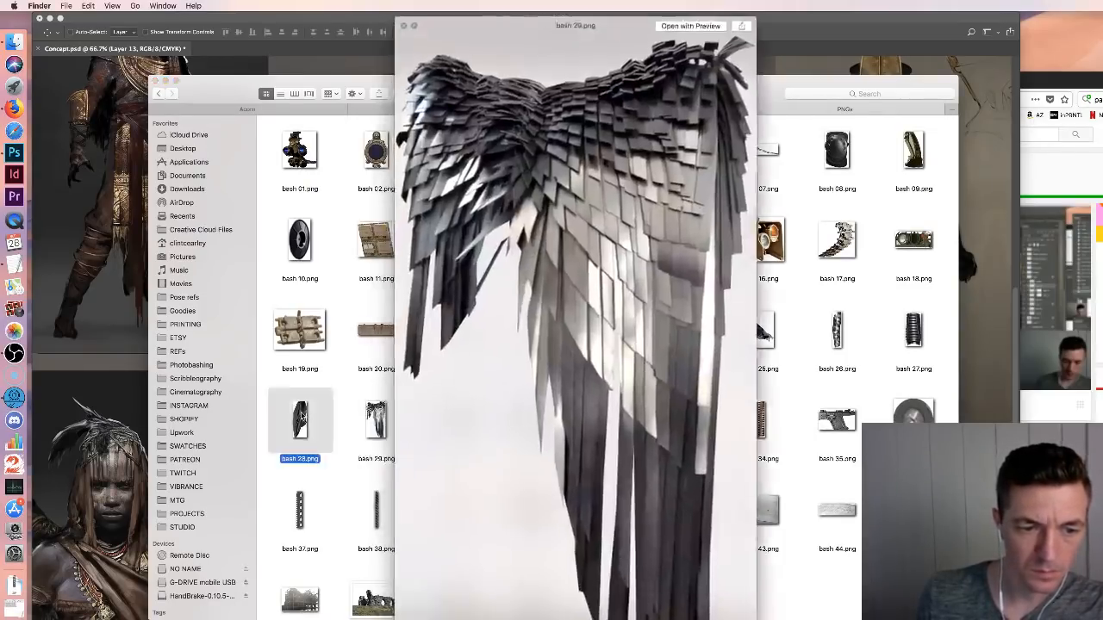
key(space)
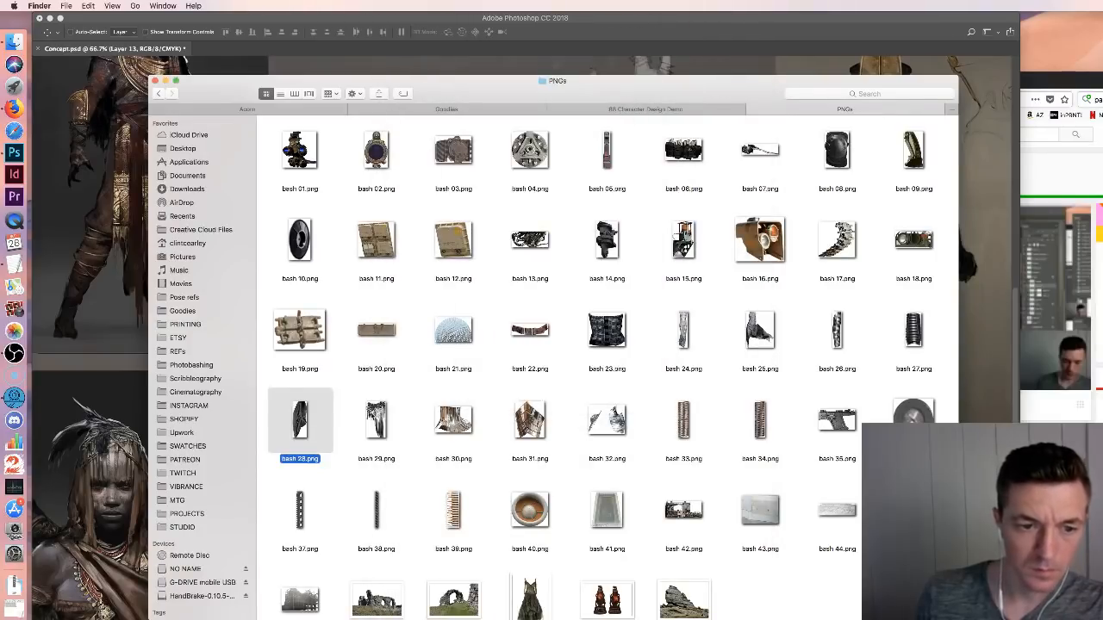
right_click(379, 422)
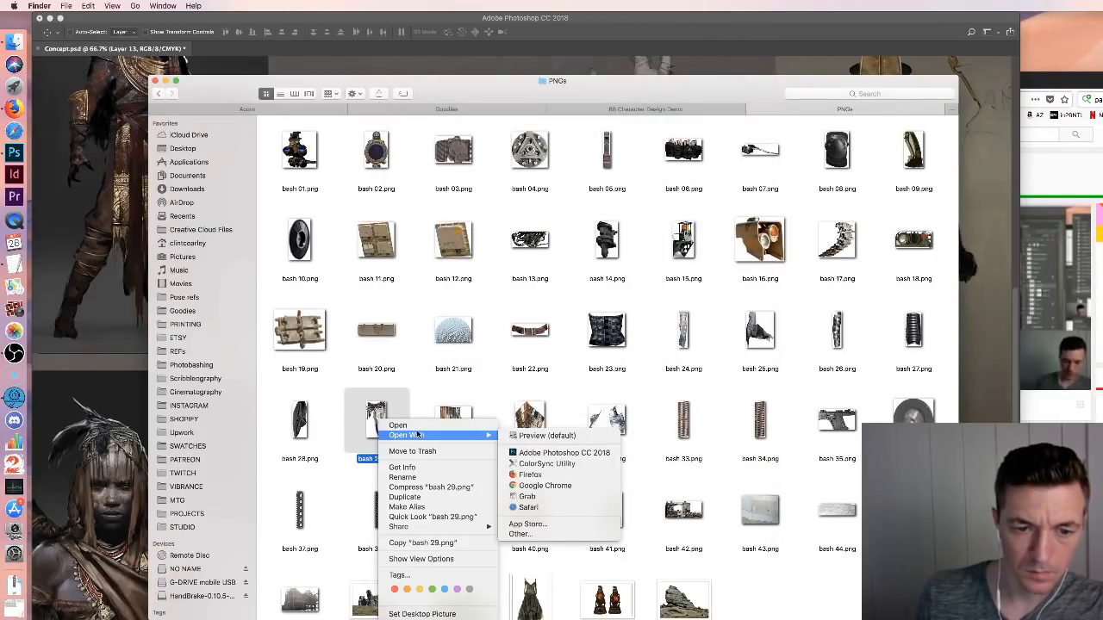
click(564, 453)
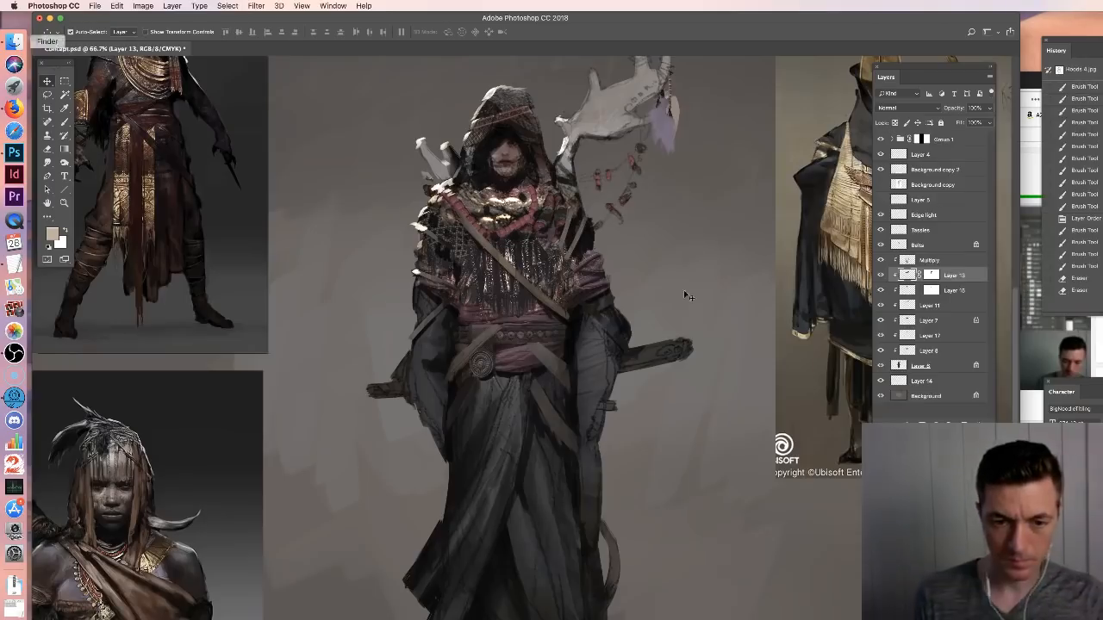
Paste the feathered drape into Concept.psd as a clipped layer directly below the Multiply layer and position it over the upper skirt
key(super+v)
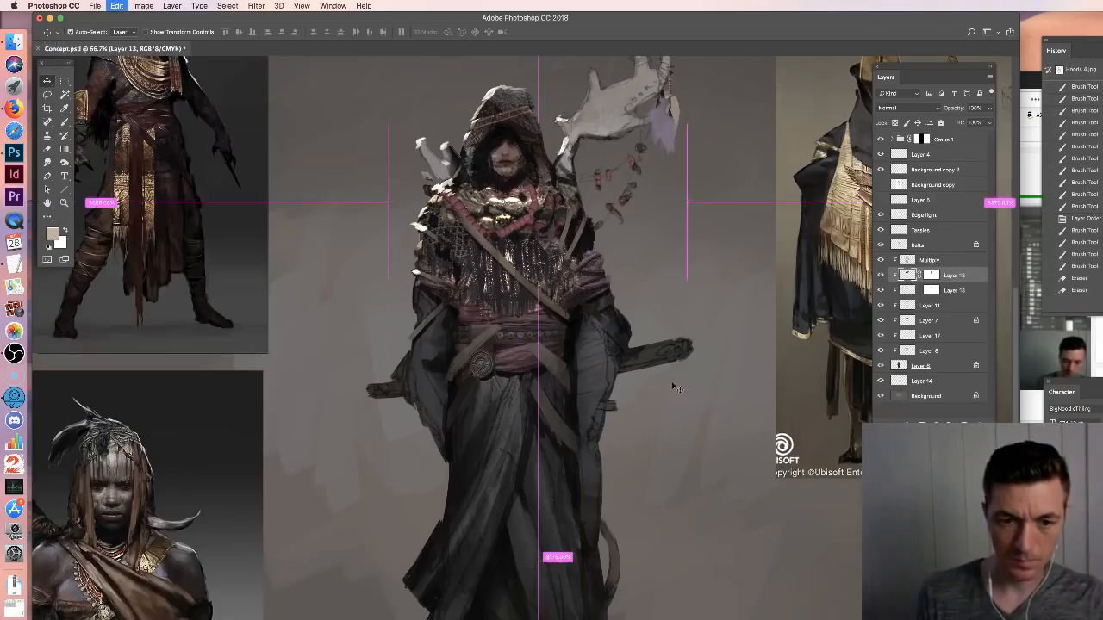
drag(549, 378, 542, 412)
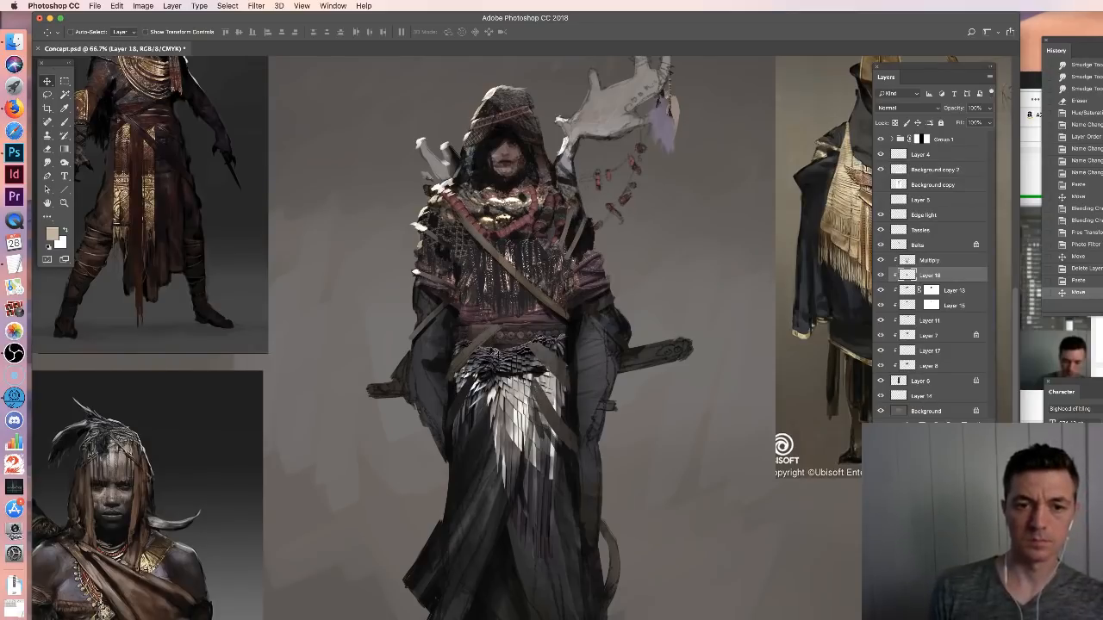
mouse_move(536, 424)
mouse_down()
mouse_move(645, 410)
mouse_move(549, 421)
mouse_up()
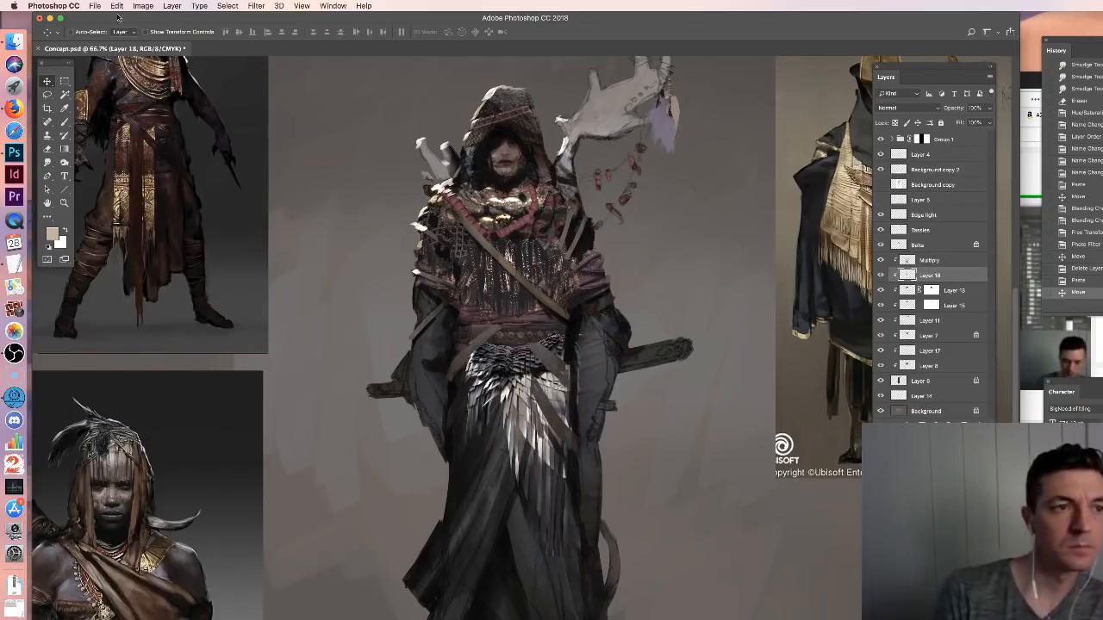
Flip the feathered drape horizontally and shift it across the front of the skirt below the belt
click(117, 6)
mouse_move(143, 237)
click(350, 355)
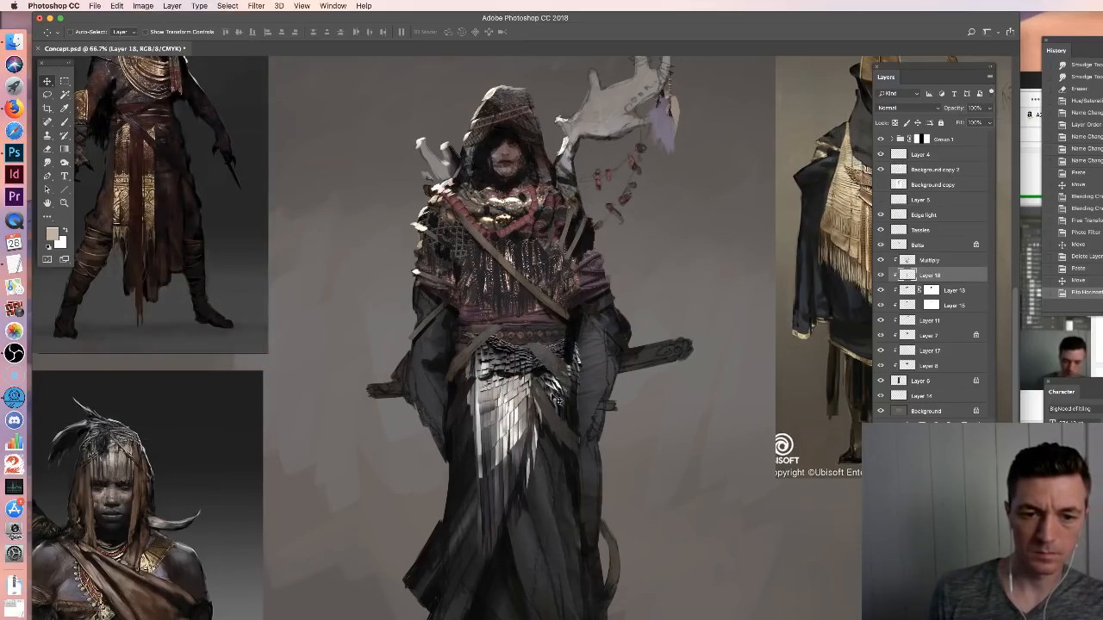
drag(557, 400, 580, 403)
Fit the feathered drape across the hips and upper skirt with Free Transform
key(super+t)
drag(553, 473, 589, 472)
drag(506, 442, 496, 439)
key(Return)
key(super+t)
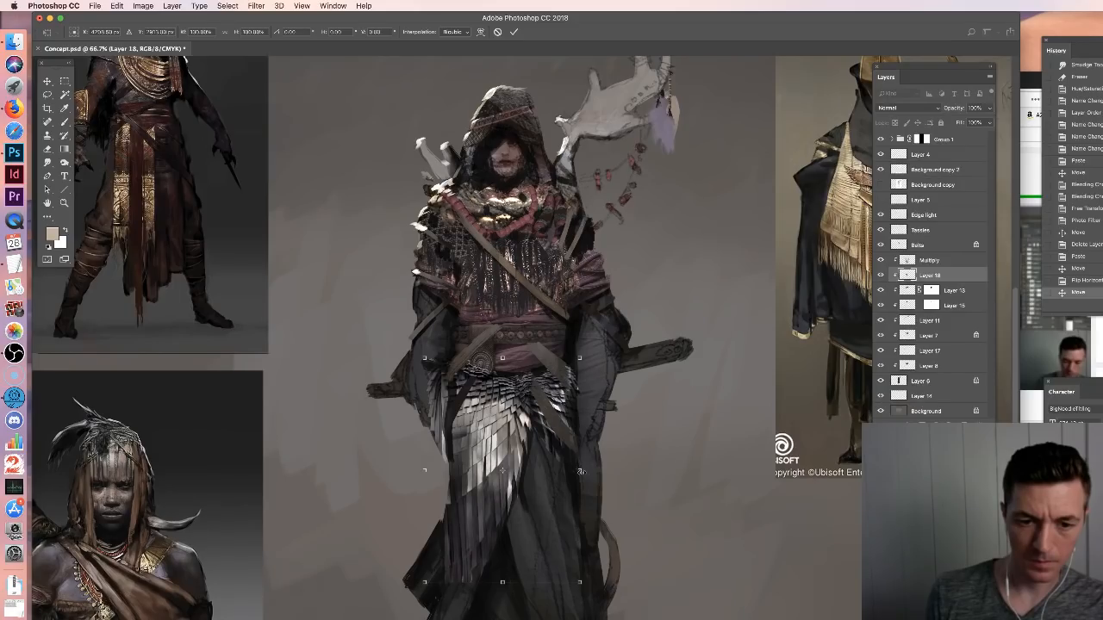
key(Return)
Darken the midtones of the feathered drape slightly with Levels
key(super+l)
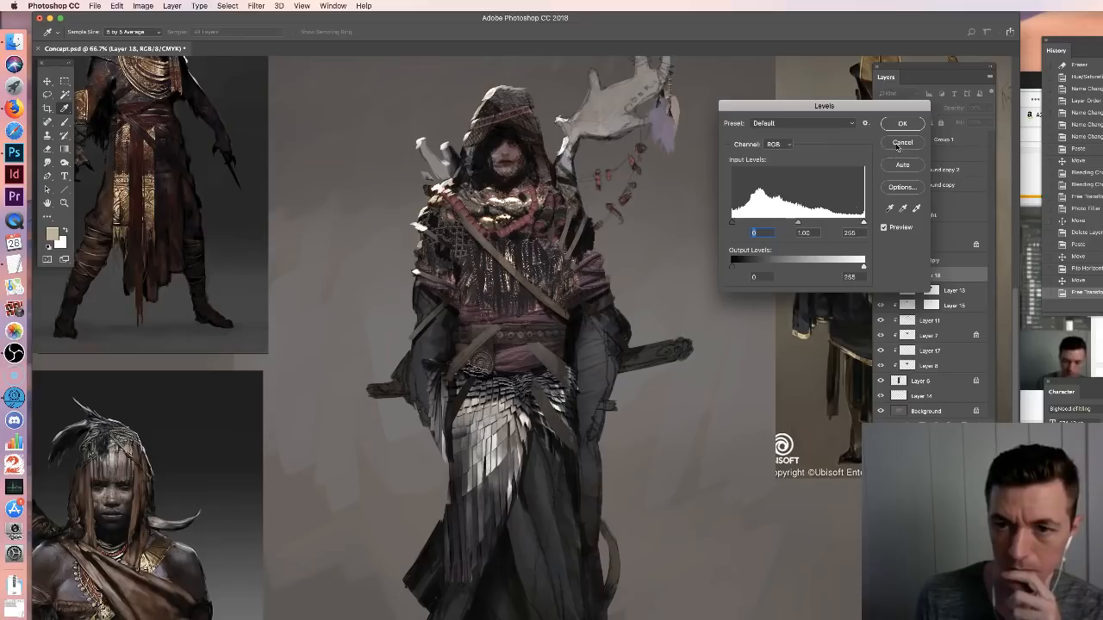
drag(797, 222, 807, 224)
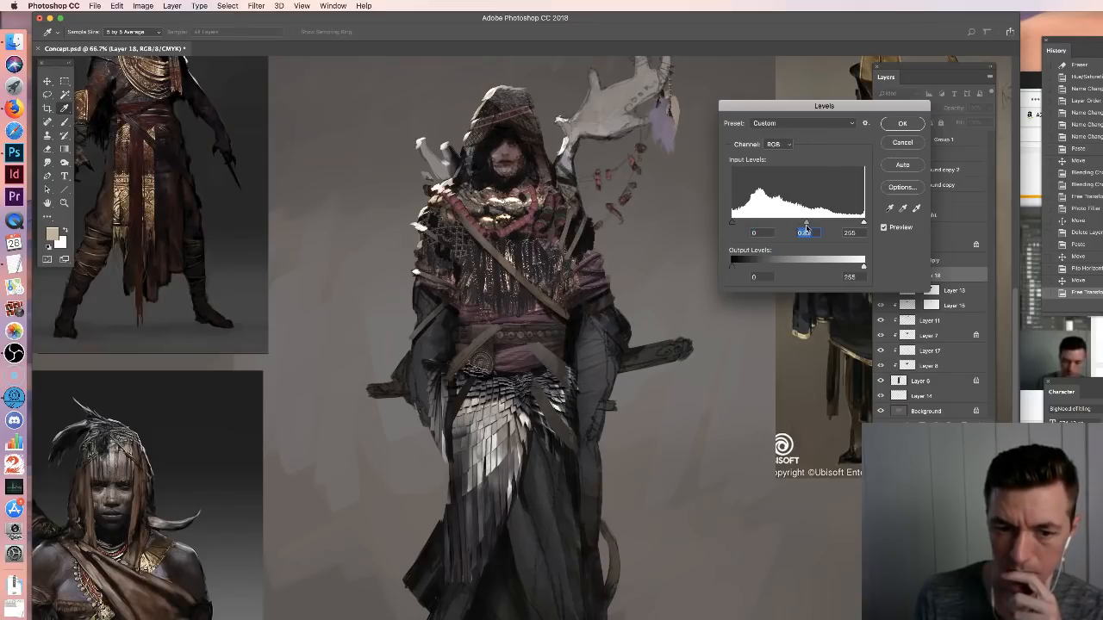
key(Return)
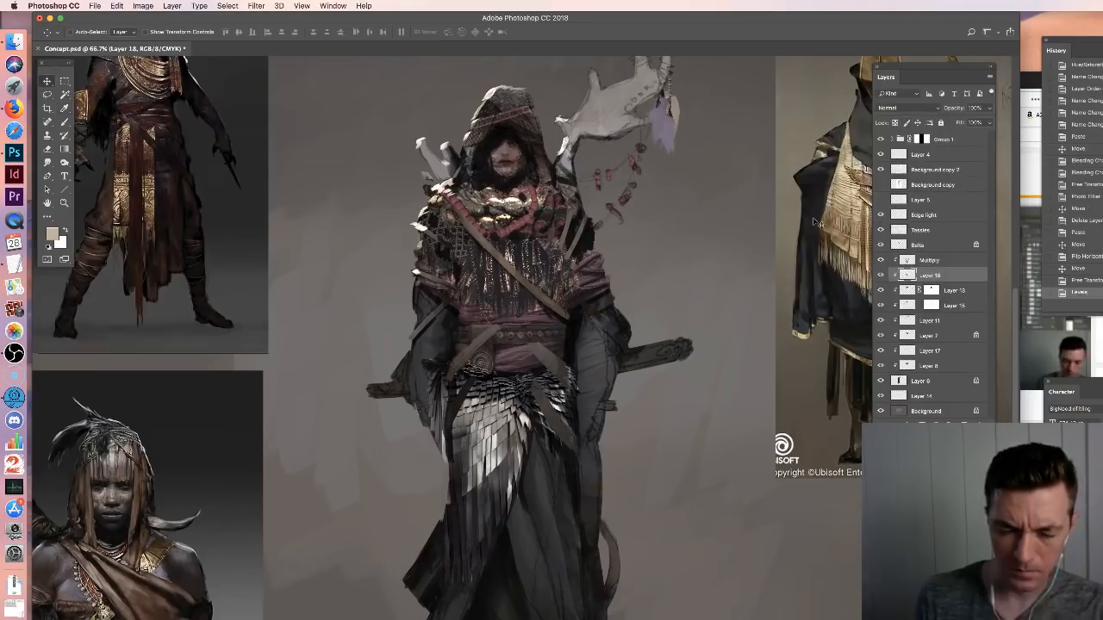
Pull down the highlights of the feathered drape with a two-point Curves adjustment and nudge the drape slightly left
key(super)
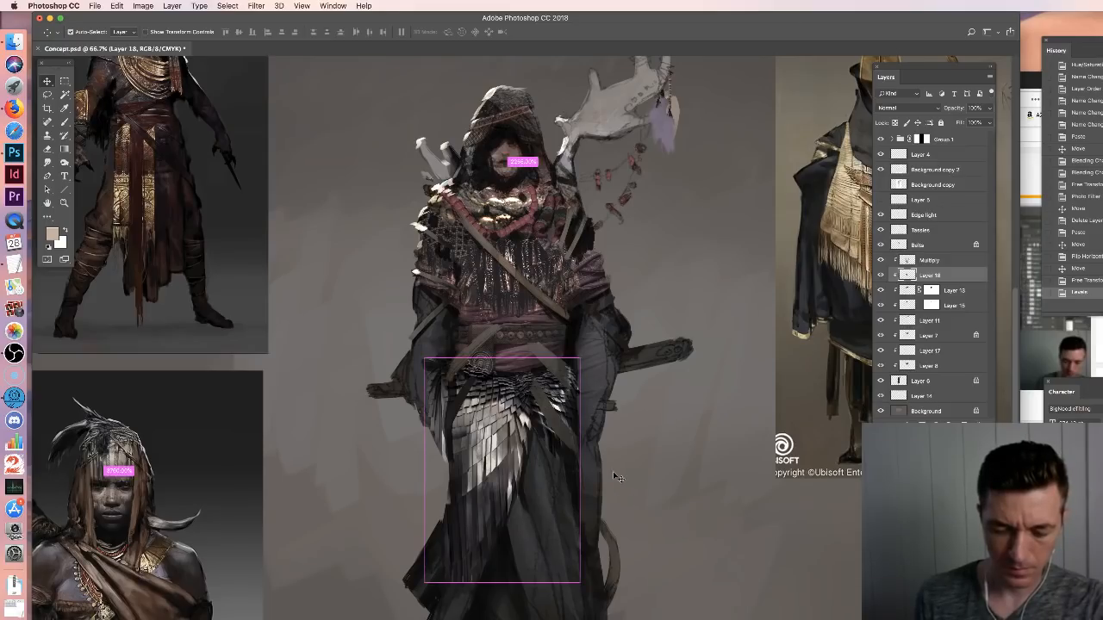
key(super+m)
drag(806, 241, 805, 252)
click(750, 304)
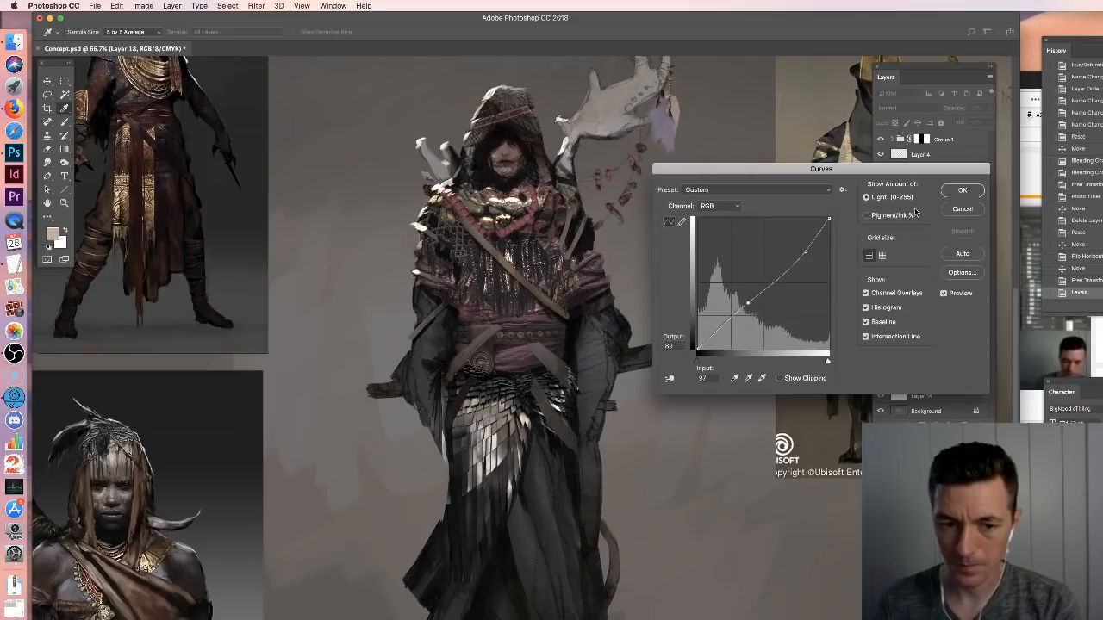
key(Return)
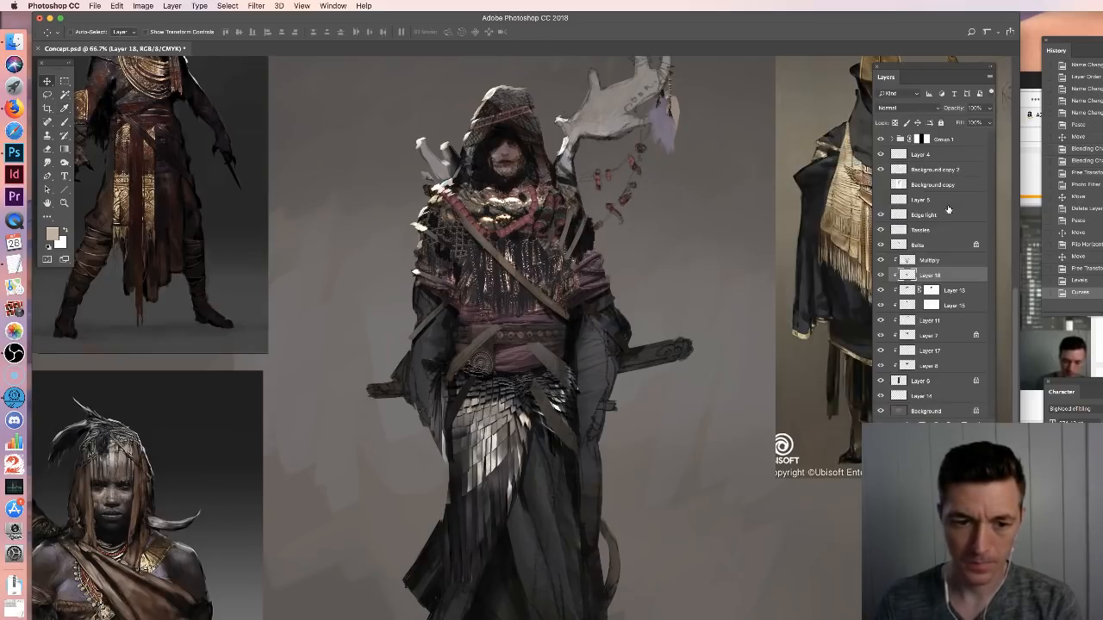
drag(520, 424, 513, 427)
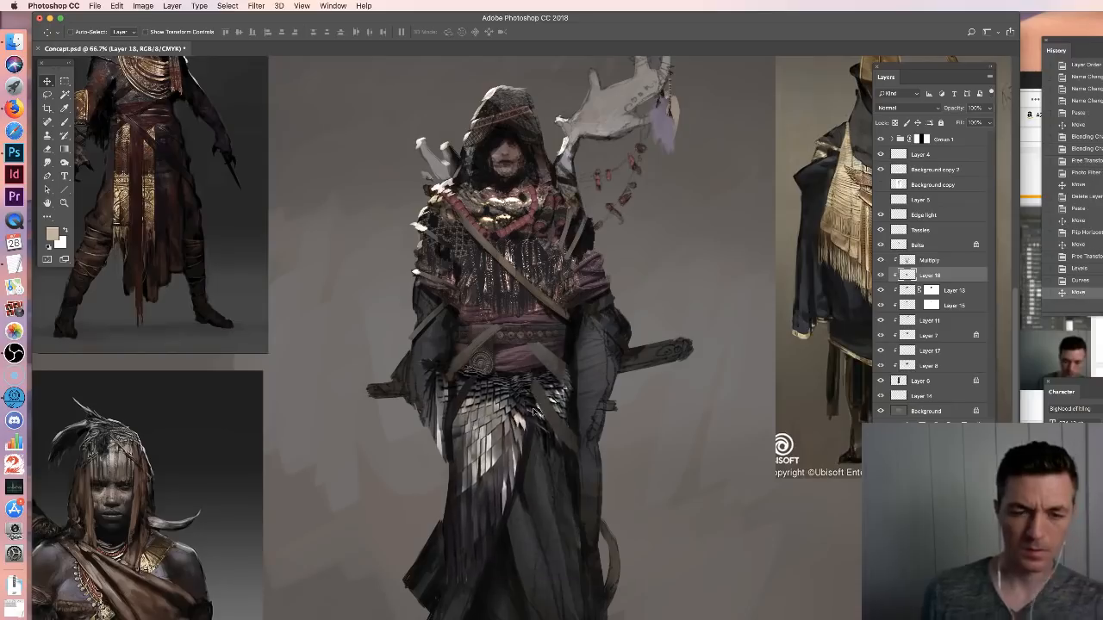
Warm the feathered drape with a Photo Filter set to Warming Filter (81) at 25% density
key(super+minus)
key(super+minus)
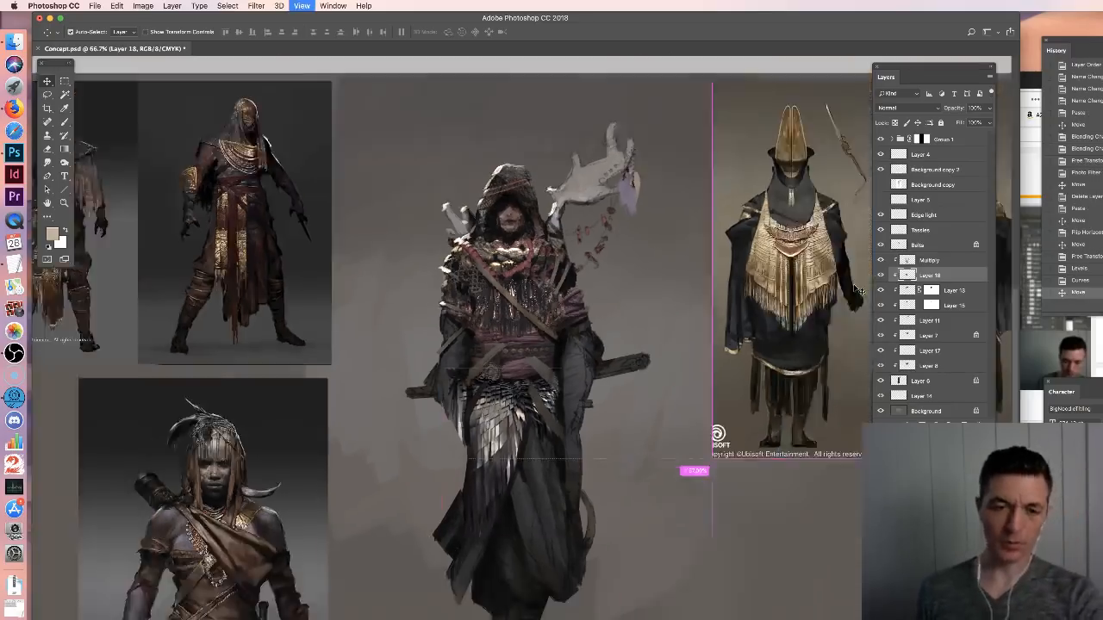
key(super+plus)
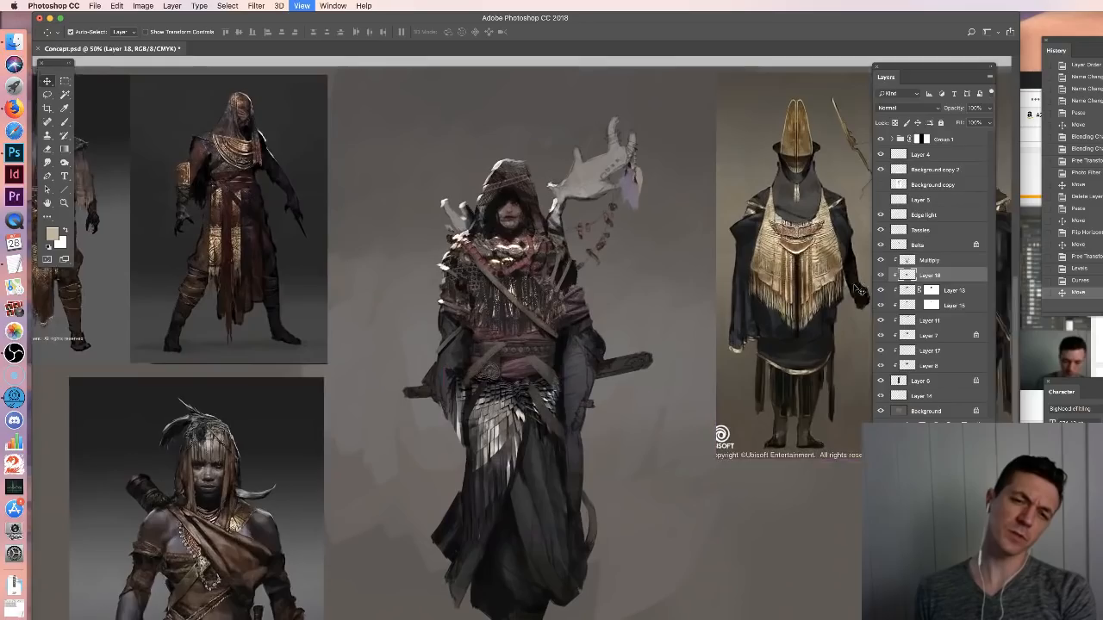
key(super+plus)
key(super+shift+p)
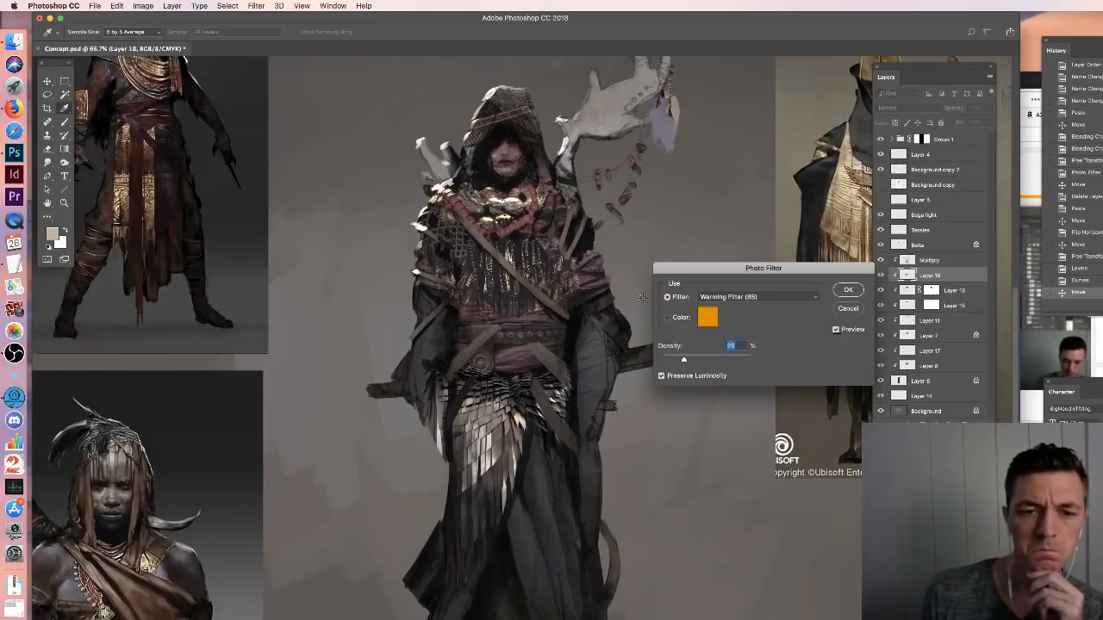
click(710, 297)
click(724, 321)
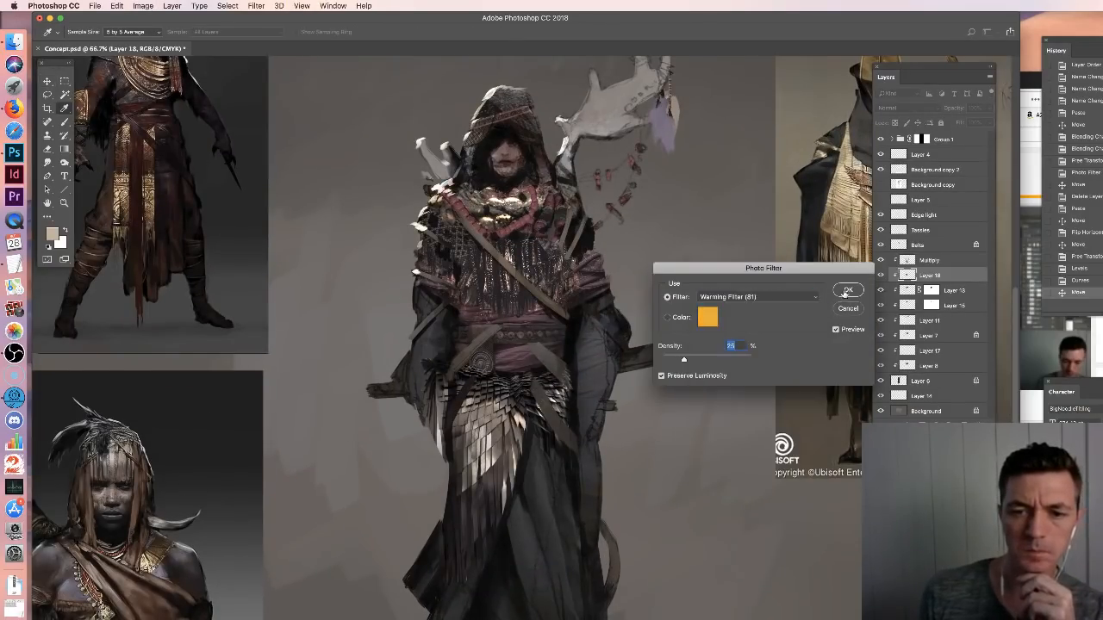
key(Return)
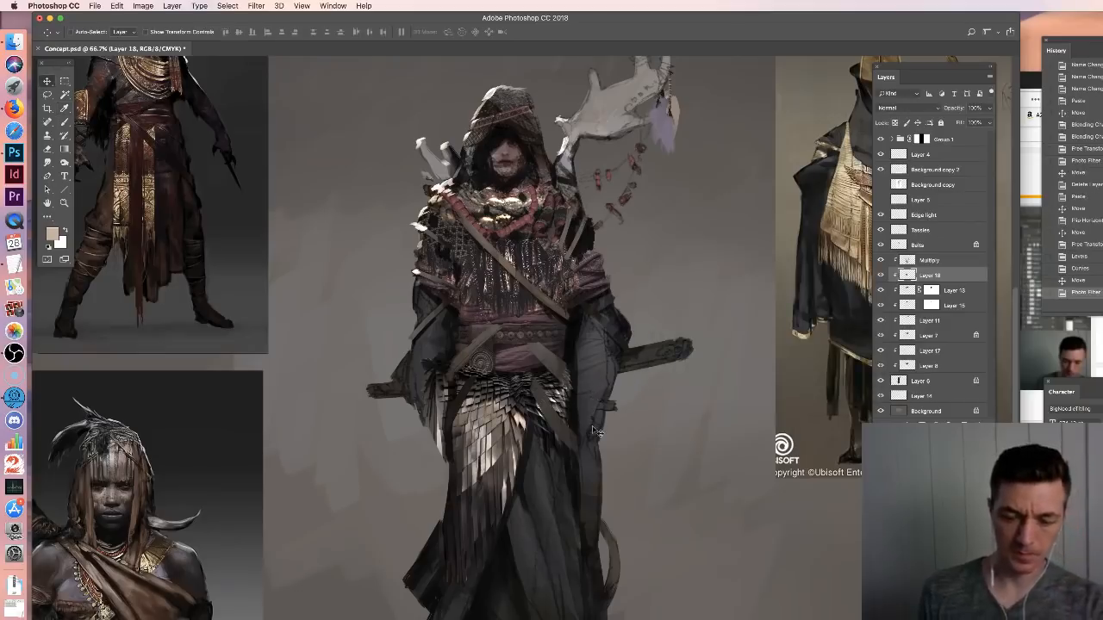
Try the feathered drape higher over the belt, settle it just below the belt, and add a layer mask to it
key(super+minus)
key(super+minus)
key(super+plus)
key(super+plus)
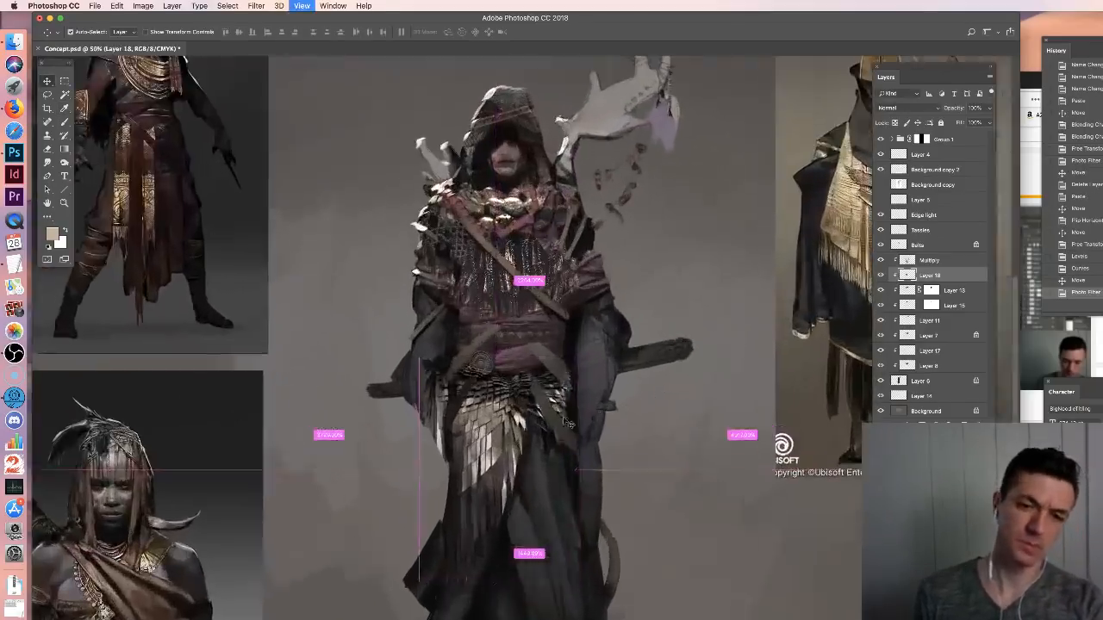
drag(509, 404, 514, 362)
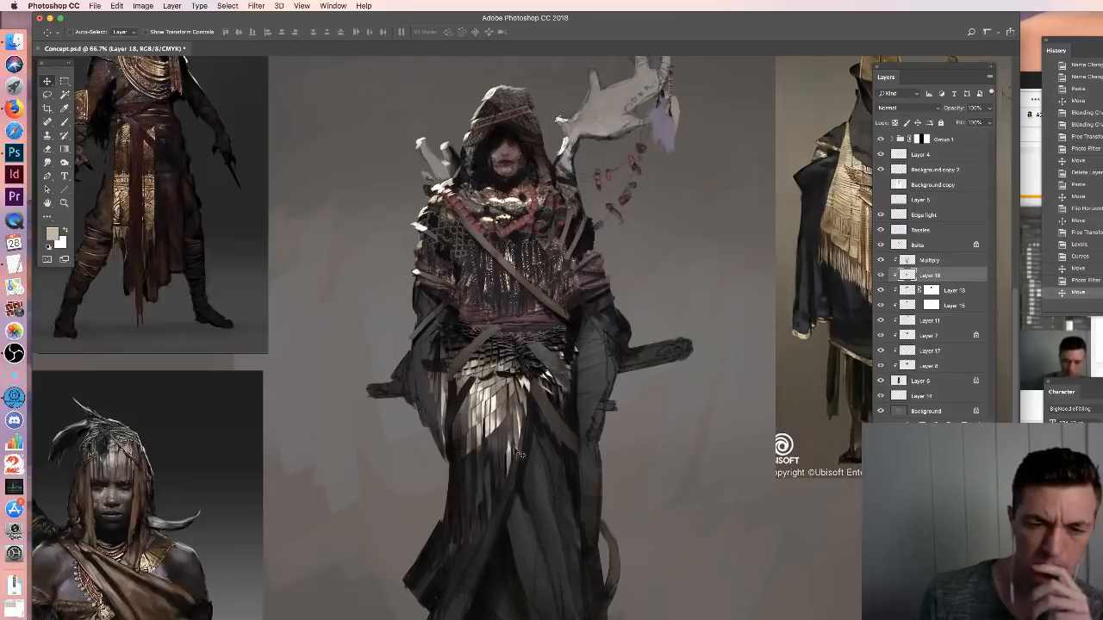
drag(504, 412, 485, 395)
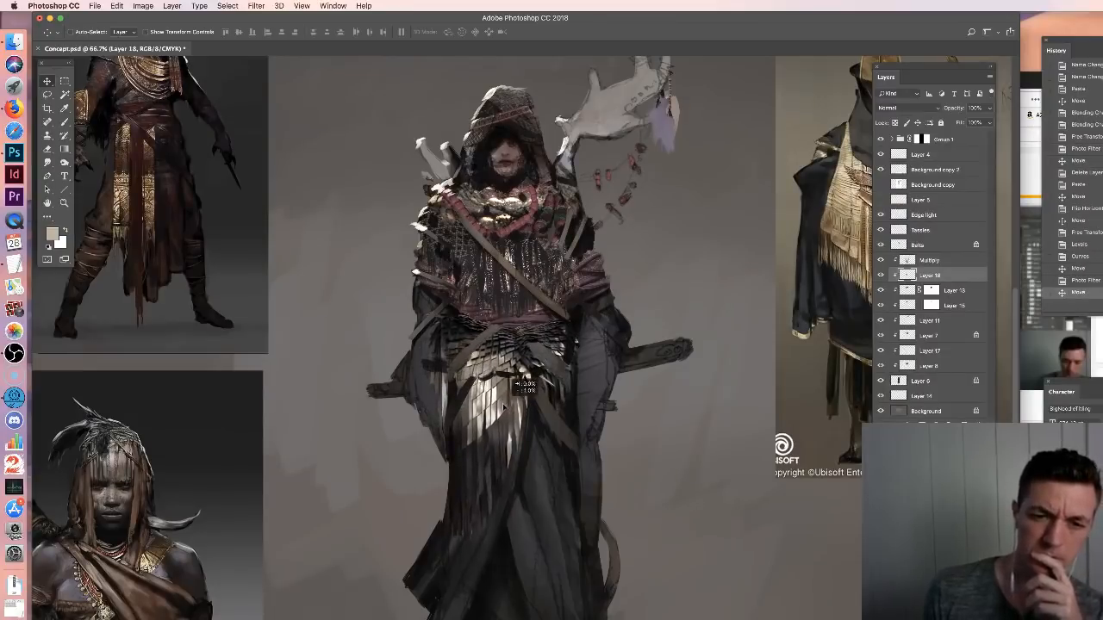
key(super+minus)
key(super+minus)
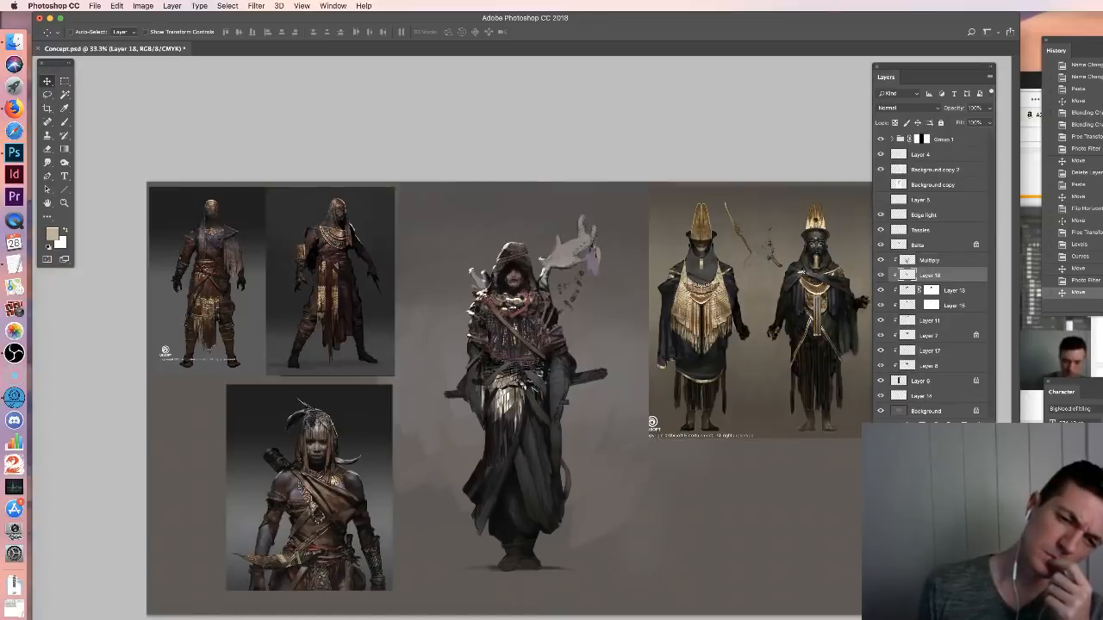
key(super+plus)
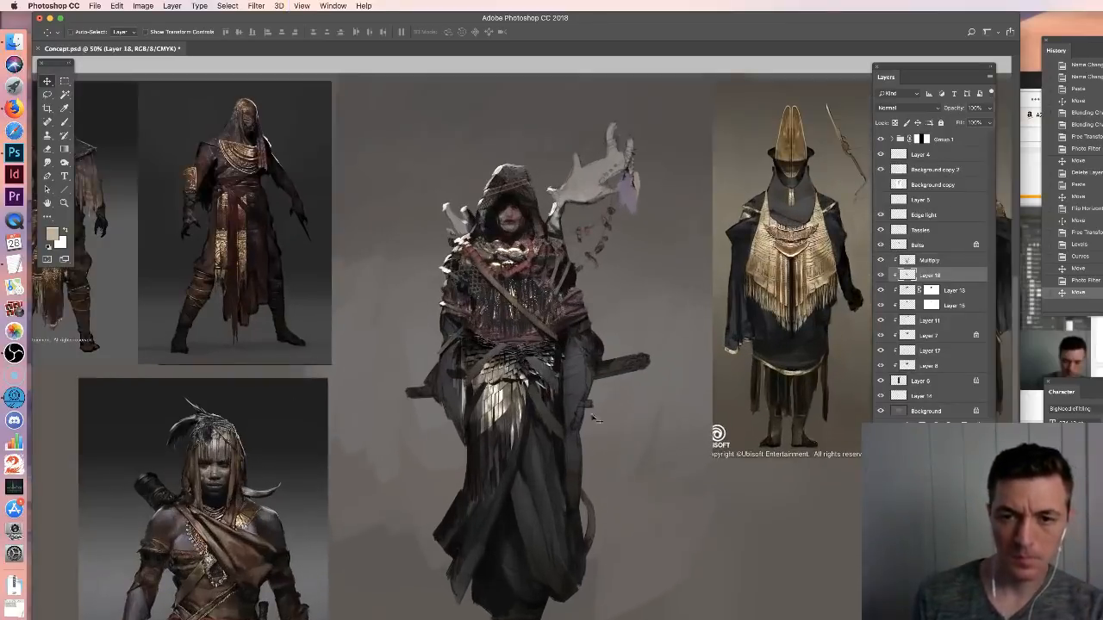
drag(592, 392, 611, 407)
drag(561, 377, 557, 424)
drag(559, 427, 559, 424)
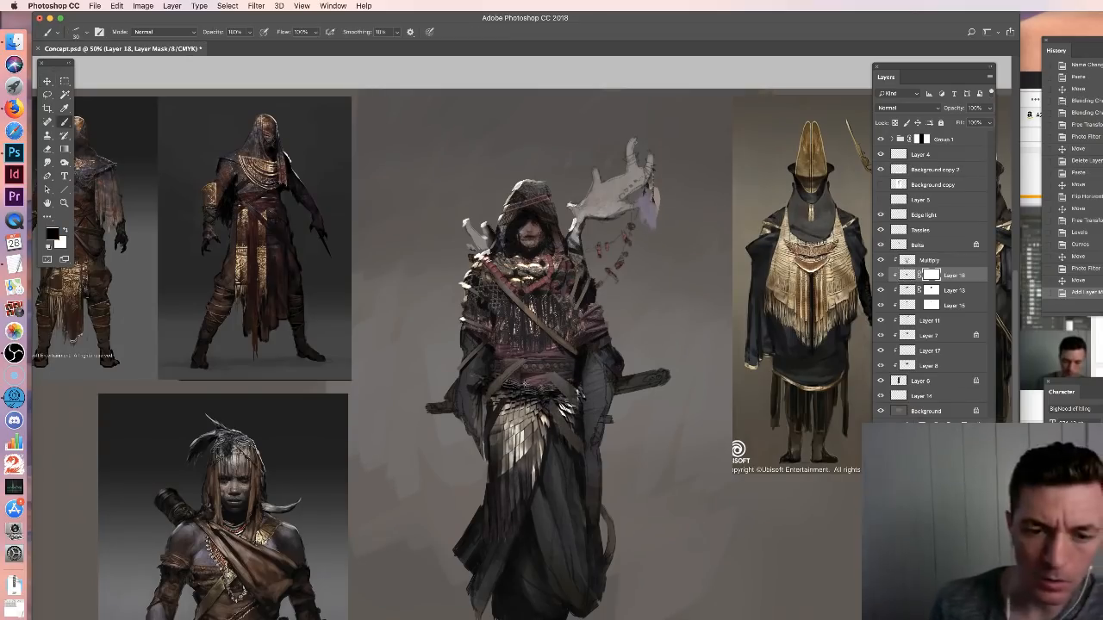
Mask out the drape's lower and outer feathers with a hard round brush at 108 px, keeping a patch below the belt buckle
key(super+plus)
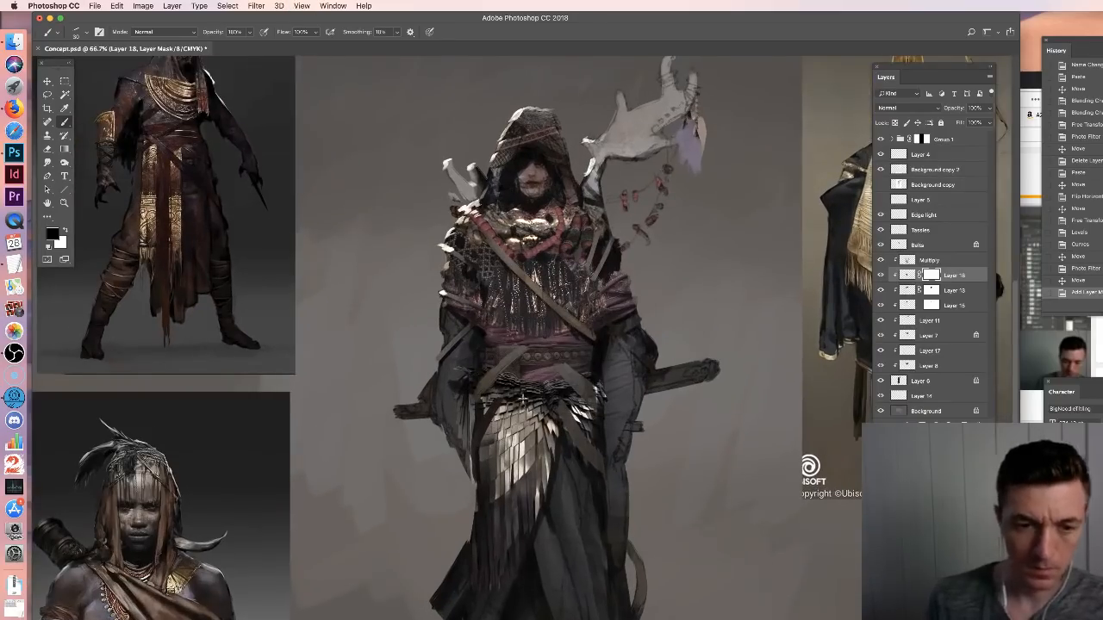
right_click(534, 400)
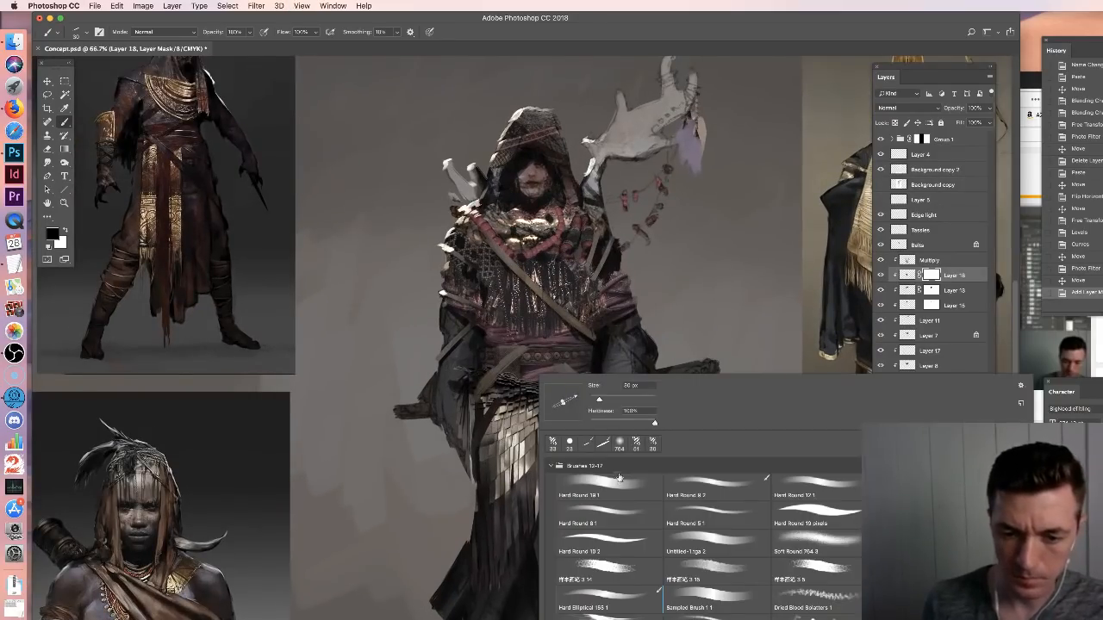
click(813, 509)
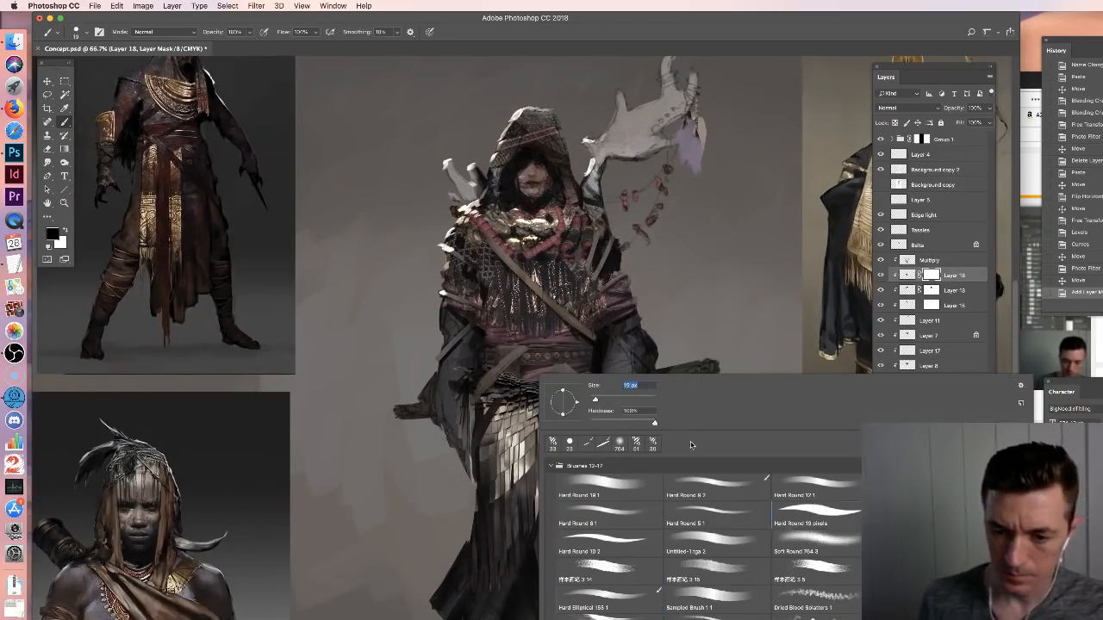
text(108)
key(Return)
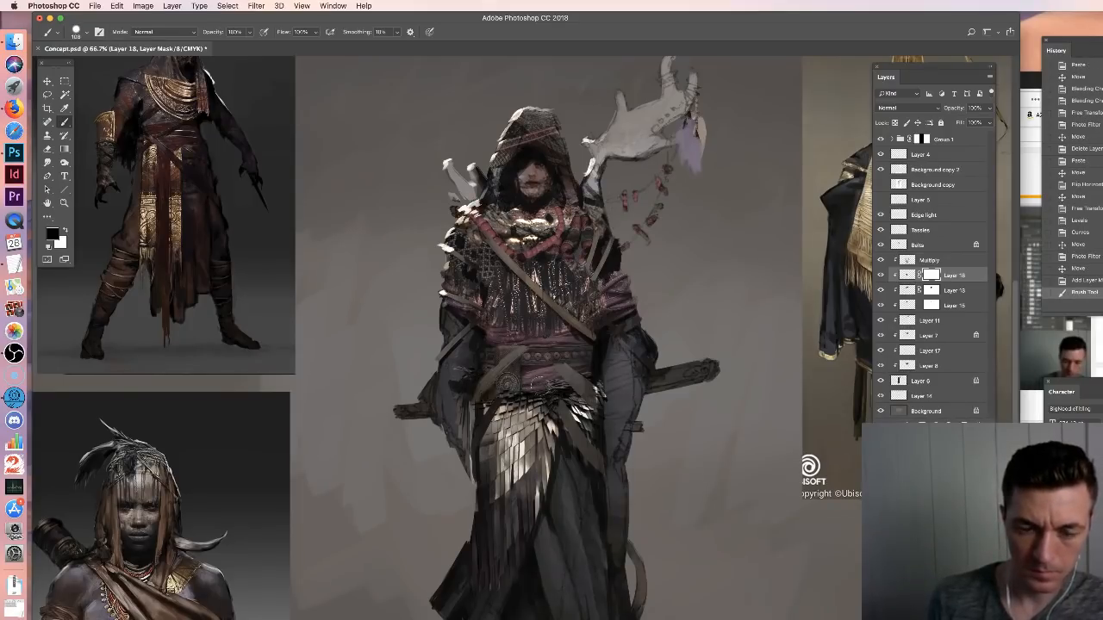
mouse_move(600, 380)
mouse_down()
mouse_move(582, 431)
mouse_move(510, 458)
mouse_move(533, 500)
mouse_move(511, 586)
mouse_move(472, 525)
mouse_up()
mouse_move(468, 404)
mouse_down()
mouse_move(474, 455)
mouse_move(496, 396)
mouse_move(480, 453)
mouse_up()
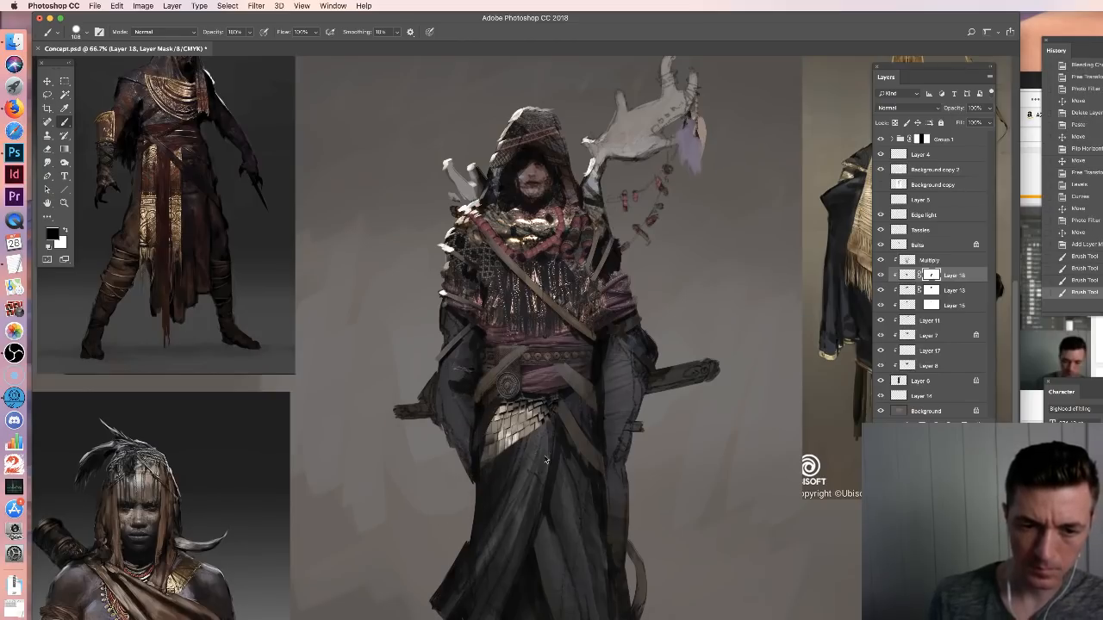
Trim the feather patch's mask with a smaller brush, shaping jagged feather tips and cleaning its edge beneath the belt
right_click(541, 454)
drag(538, 431, 513, 454)
drag(549, 421, 524, 443)
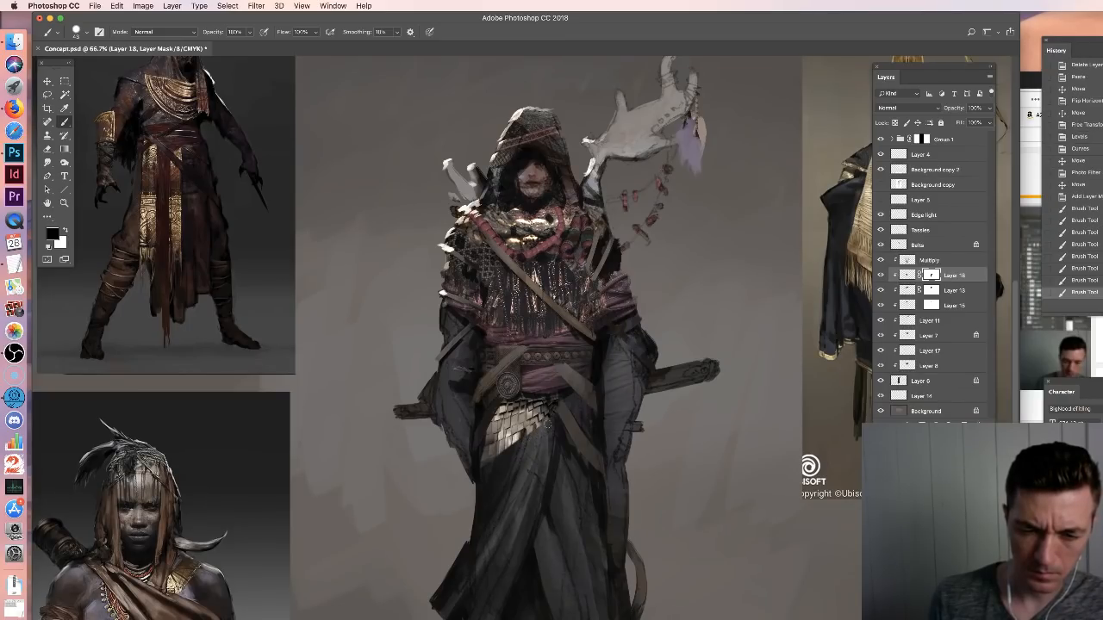
drag(549, 424, 536, 434)
drag(538, 431, 524, 442)
drag(526, 439, 485, 463)
drag(552, 401, 541, 403)
drag(539, 401, 499, 404)
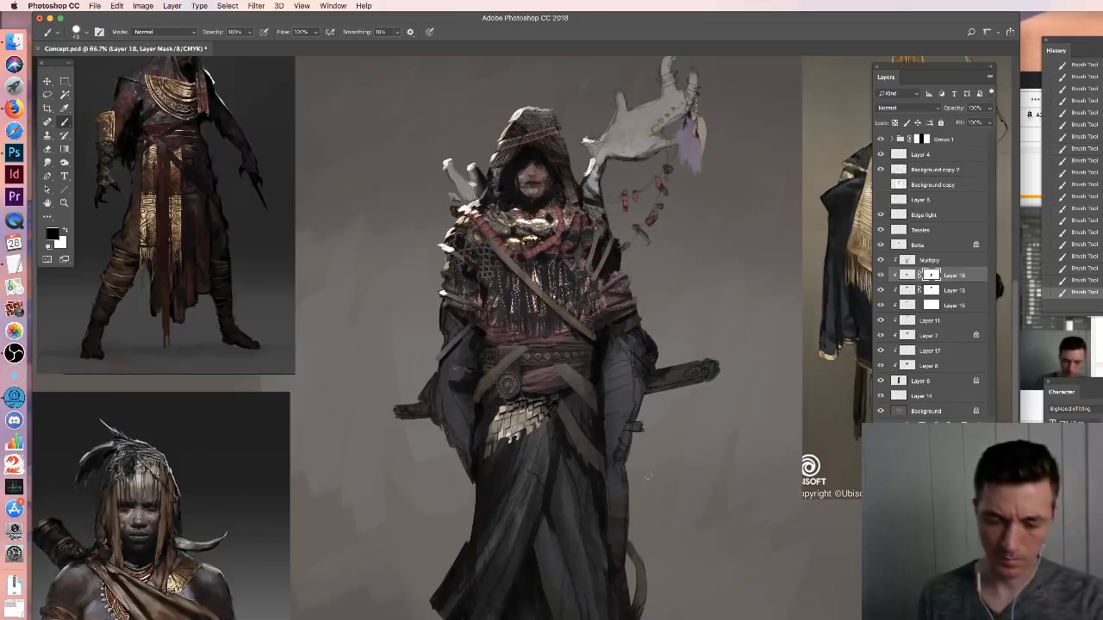
Darken the feather patch on the hip with the Burn tool on midtones at 50% exposure, keeping its mask linked
key(super+minus)
key(super+minus)
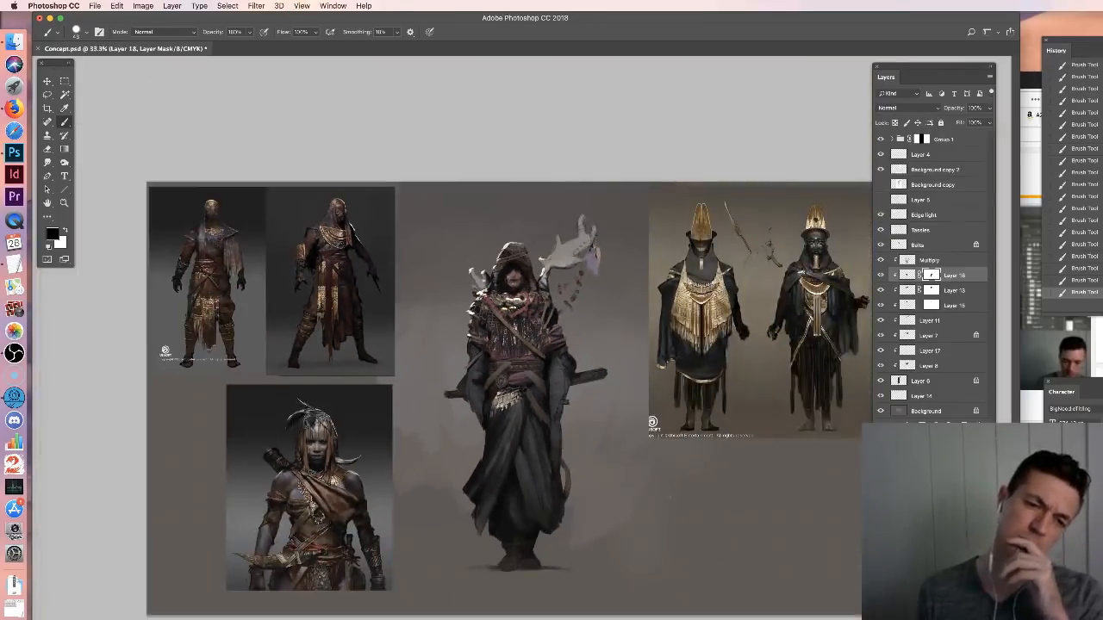
key(super+plus)
key(super+plus)
key(o)
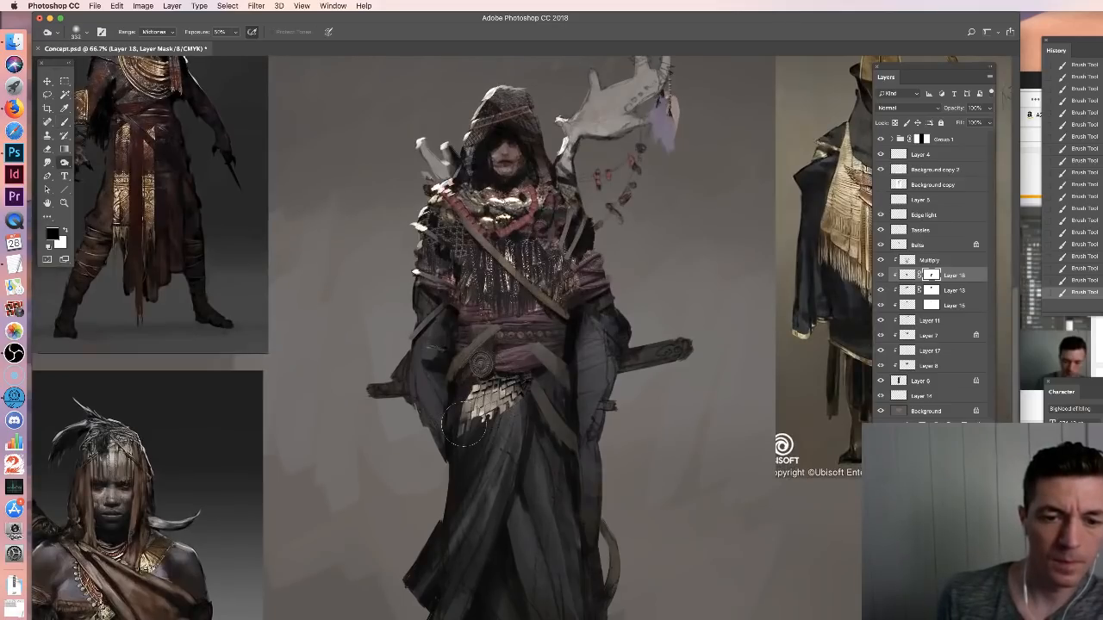
mouse_move(463, 425)
mouse_down()
mouse_move(465, 407)
mouse_move(482, 419)
mouse_up()
click(918, 275)
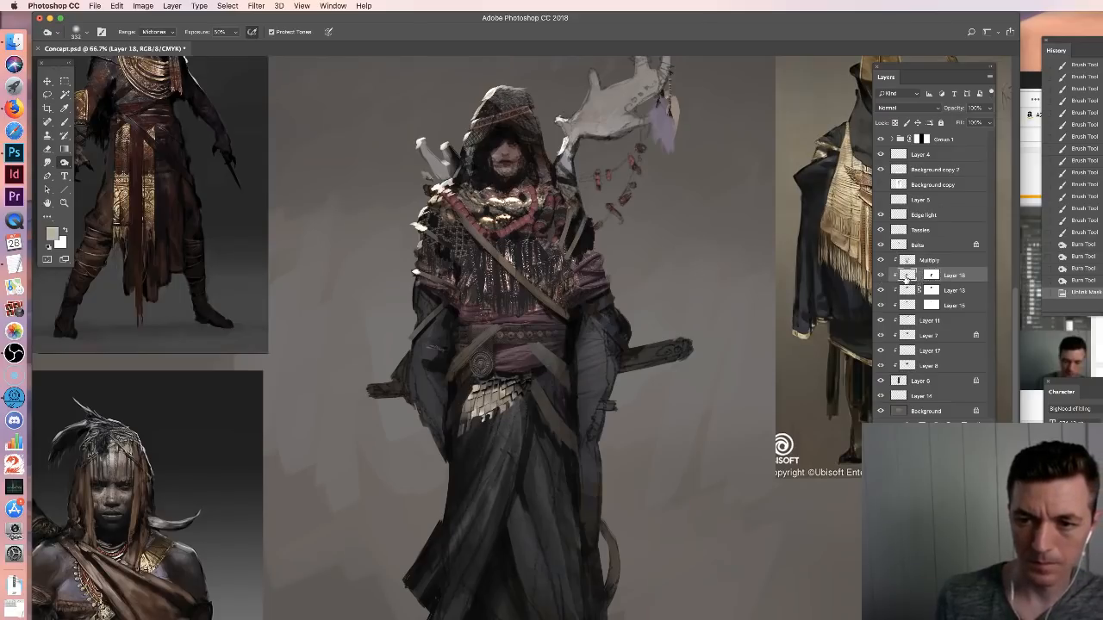
click(919, 275)
mouse_move(471, 401)
mouse_down()
mouse_move(438, 439)
mouse_move(474, 412)
mouse_up()
key(super+minus)
key(super+minus)
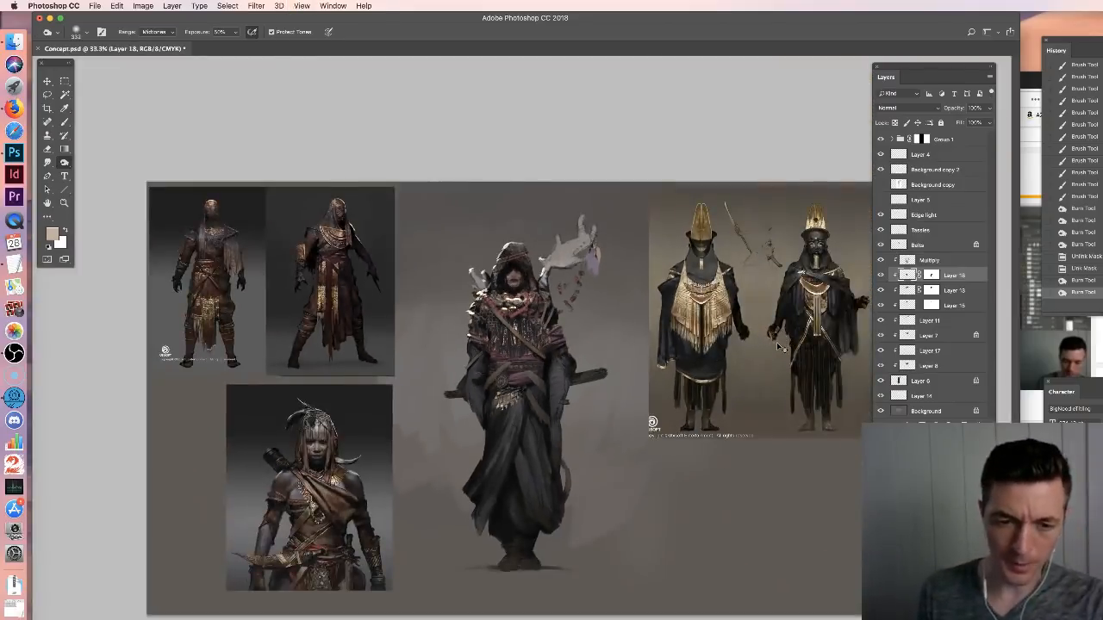
Desaturate the feather patch with Hue/Saturation, setting Saturation to -42
key(super+plus)
key(super+plus)
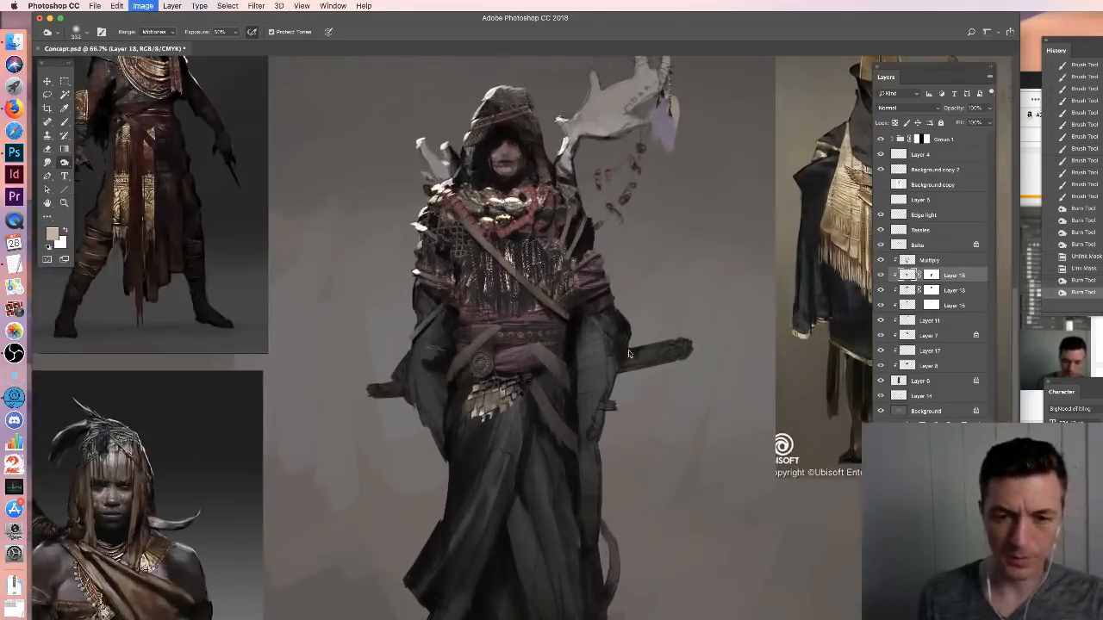
key(super+u)
drag(817, 336, 798, 339)
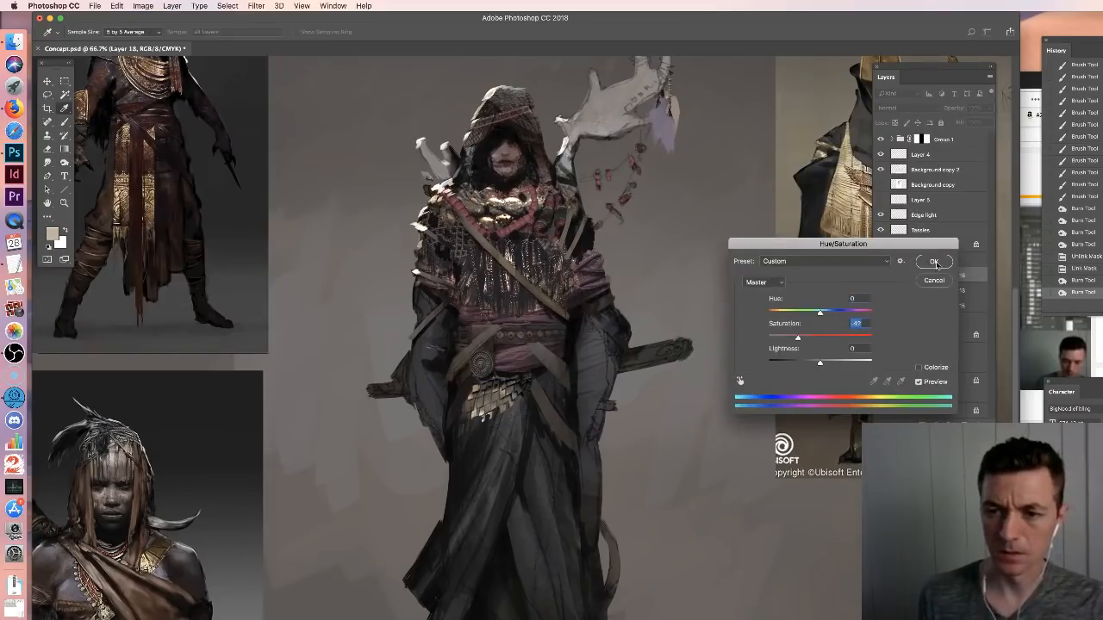
key(Return)
key(super+minus)
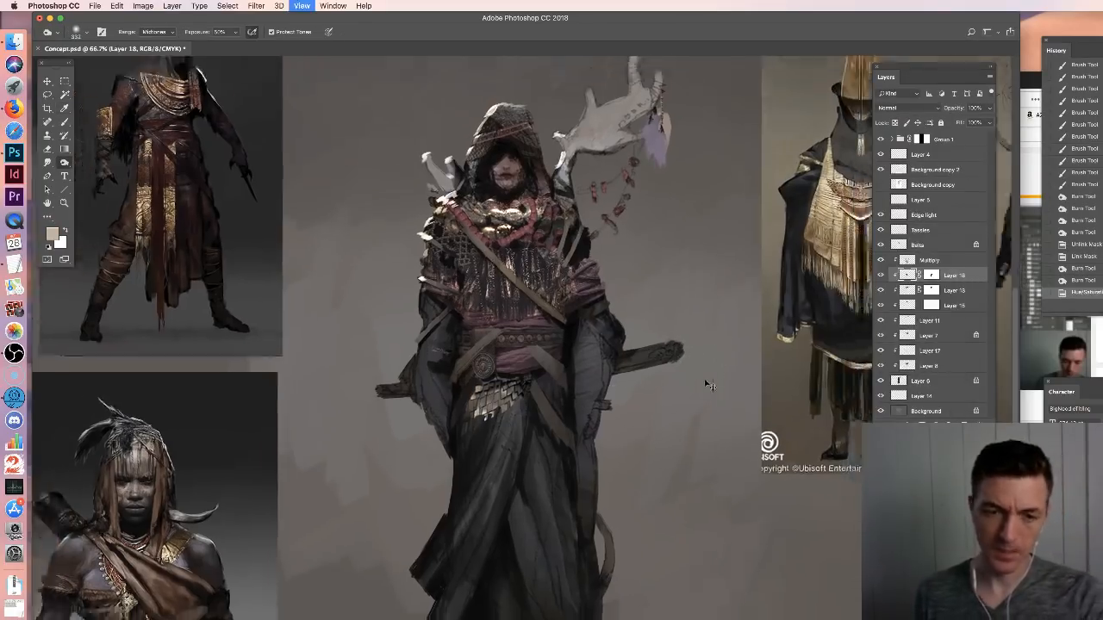
Refine the feather patch's mask by brushing, extending the feathers further down the hip and tidying the edge beneath the belt
drag(517, 405, 510, 409)
key(b)
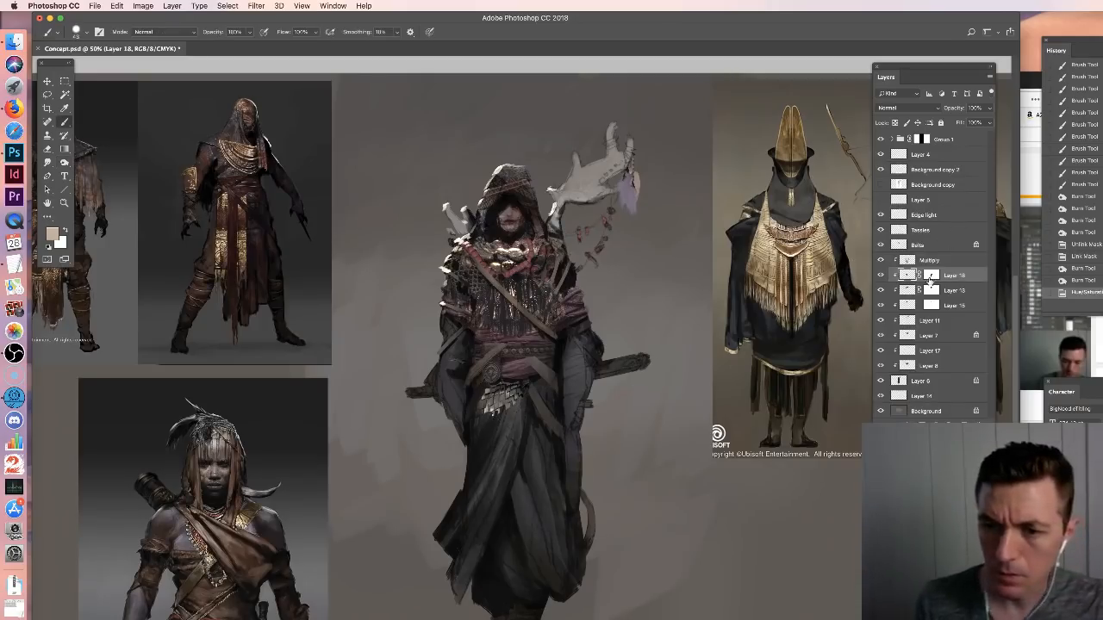
click(931, 277)
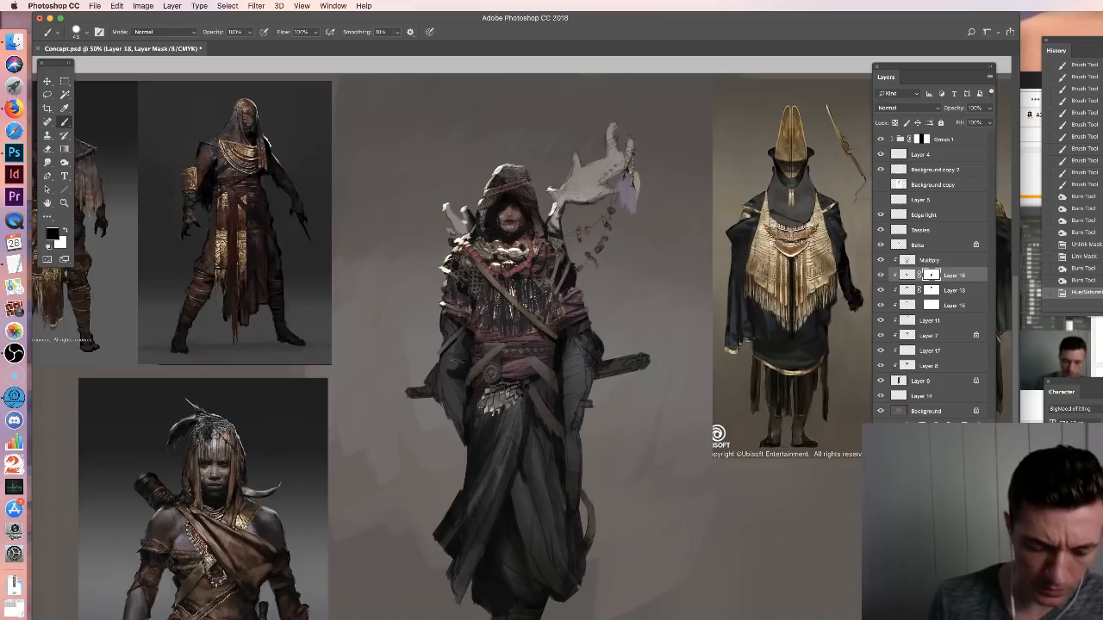
drag(495, 414, 515, 408)
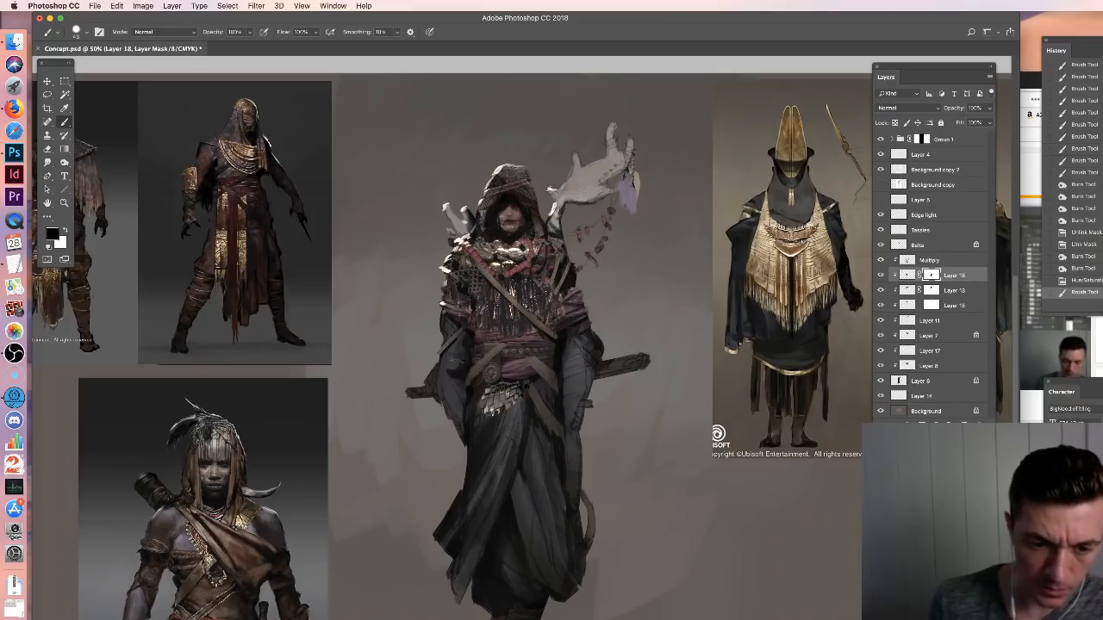
key(x)
mouse_move(485, 417)
mouse_down()
mouse_move(482, 432)
mouse_move(495, 430)
mouse_move(477, 440)
mouse_move(501, 423)
mouse_up()
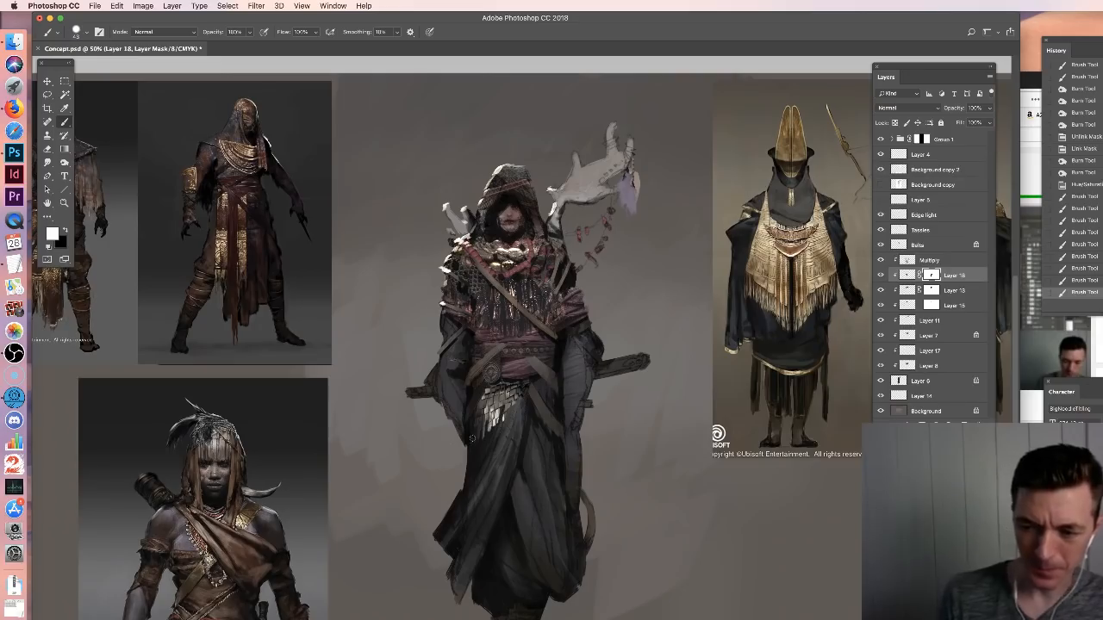
mouse_move(519, 387)
mouse_down()
mouse_move(517, 396)
mouse_move(548, 392)
mouse_up()
key(x)
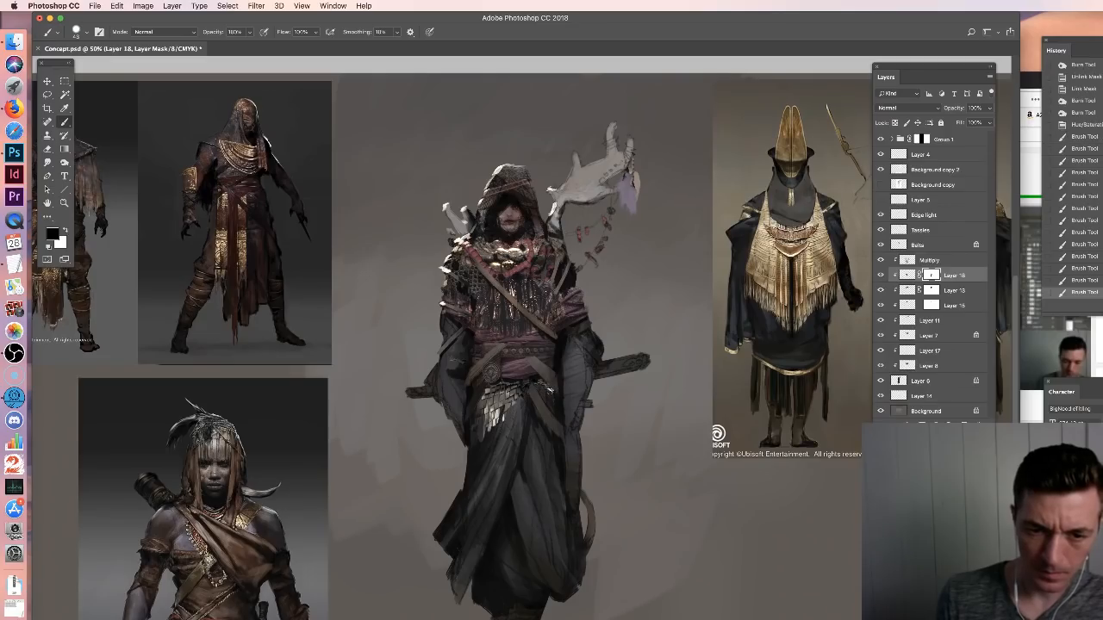
drag(548, 389, 548, 393)
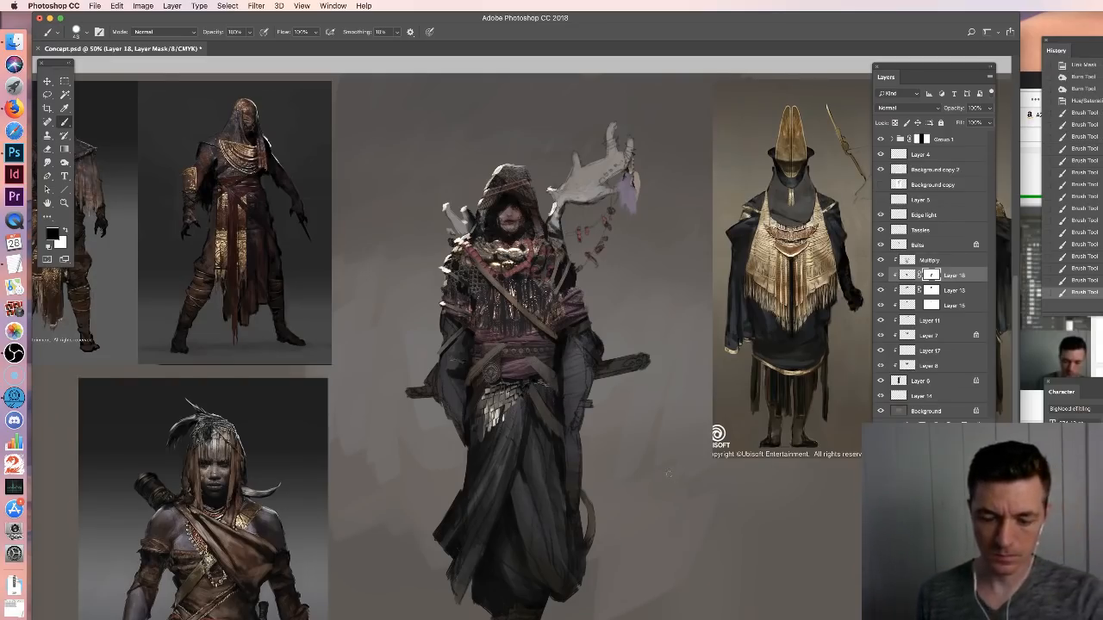
Lighten the straps on the Belts layer with Hue/Saturation, setting Lightness to +18
key(super+minus)
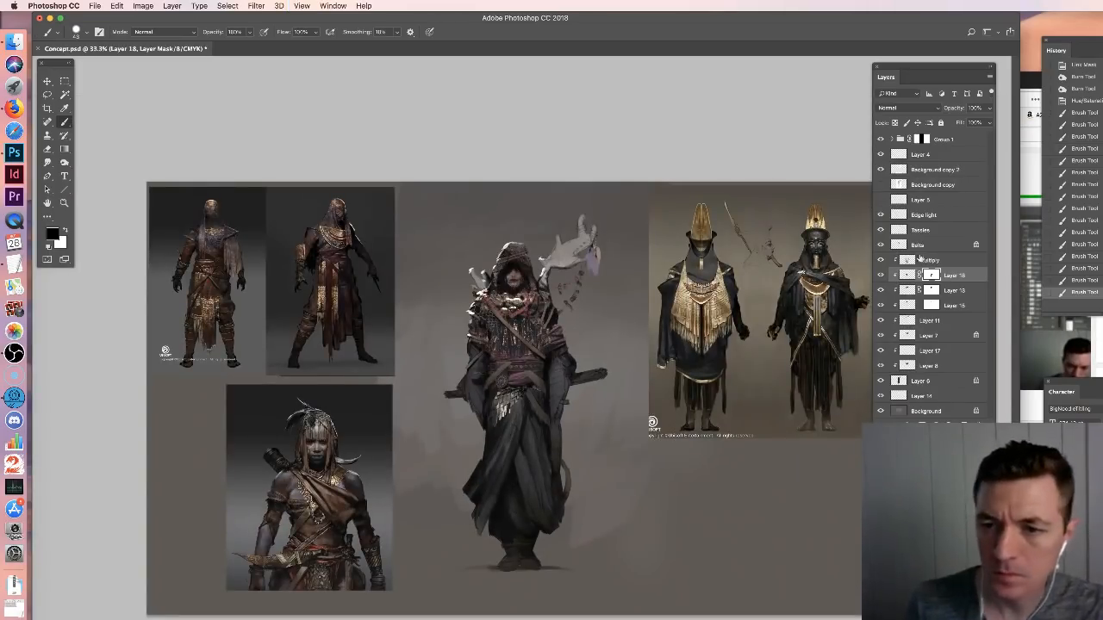
click(921, 246)
key(ctrl+u)
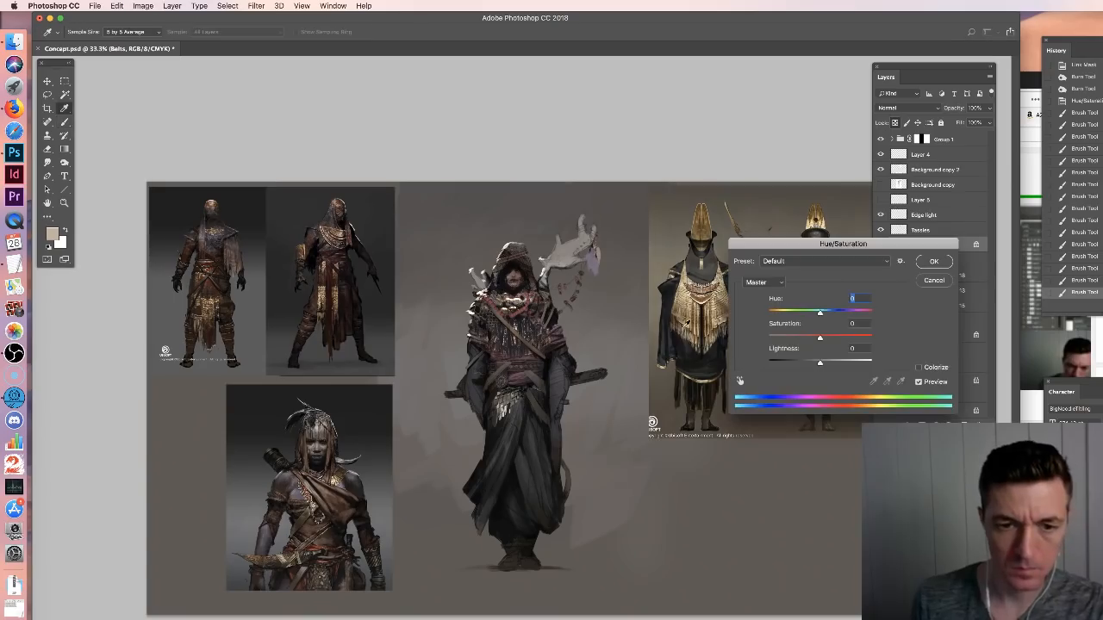
click(933, 263)
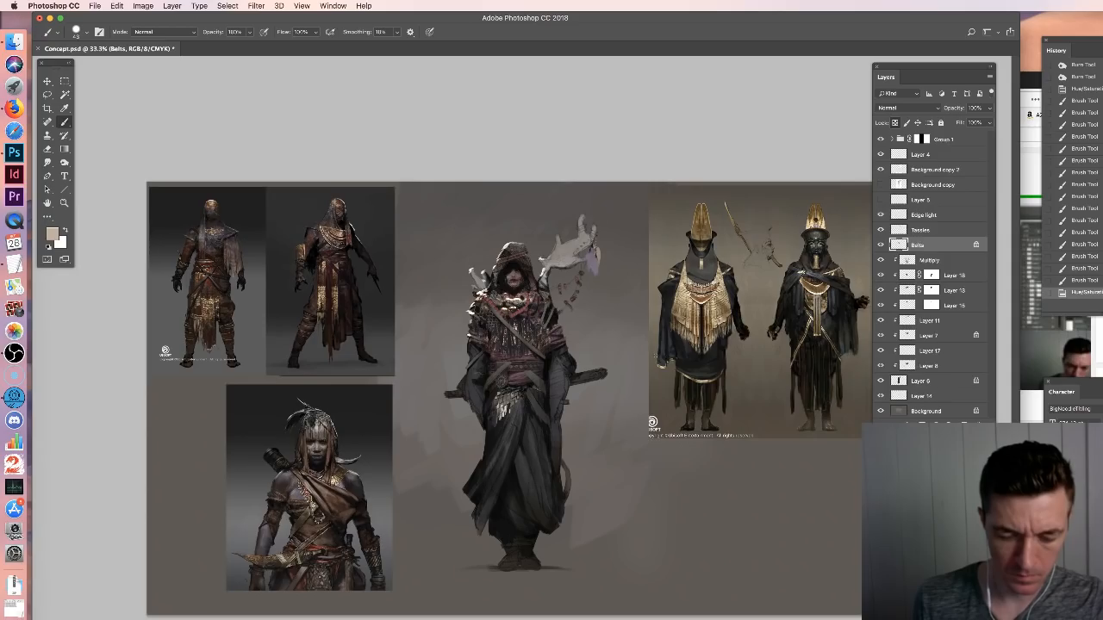
key(ctrl+u)
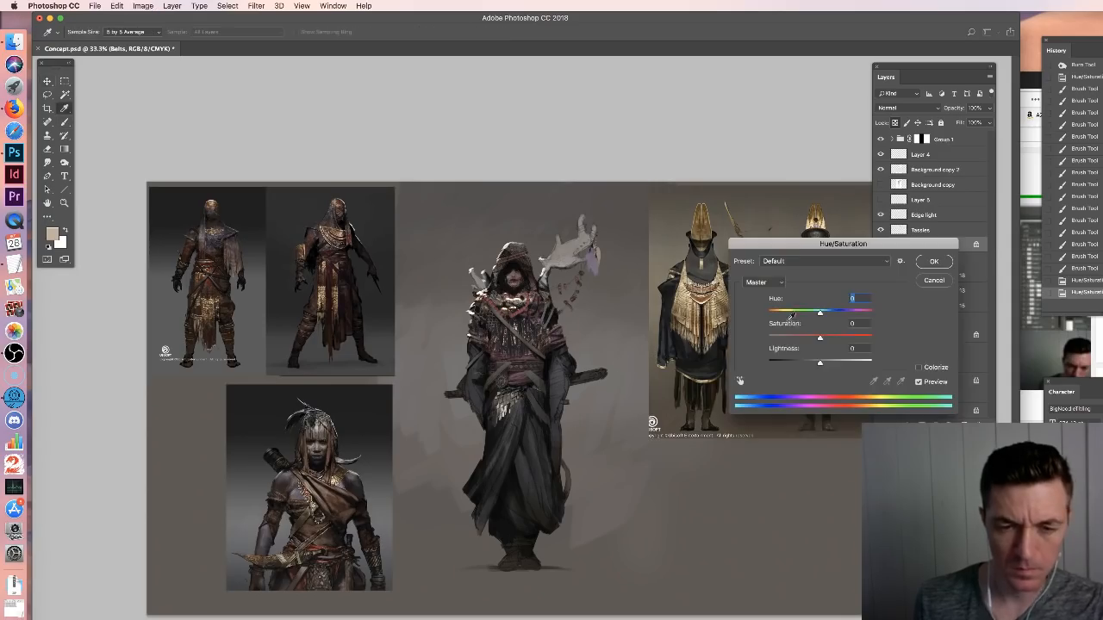
drag(820, 361, 829, 364)
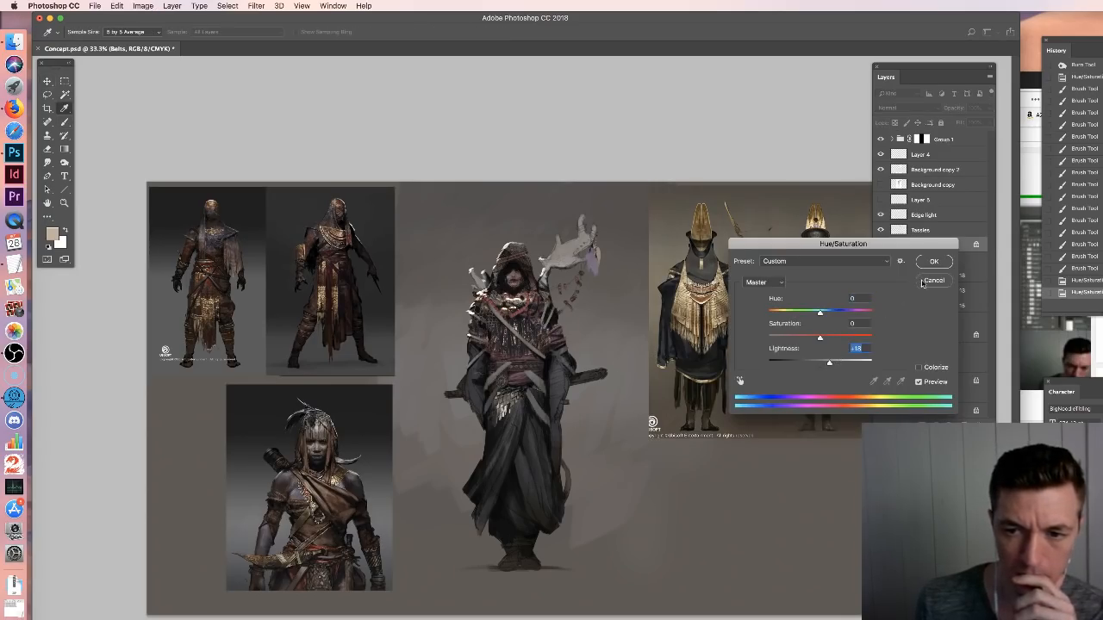
click(933, 263)
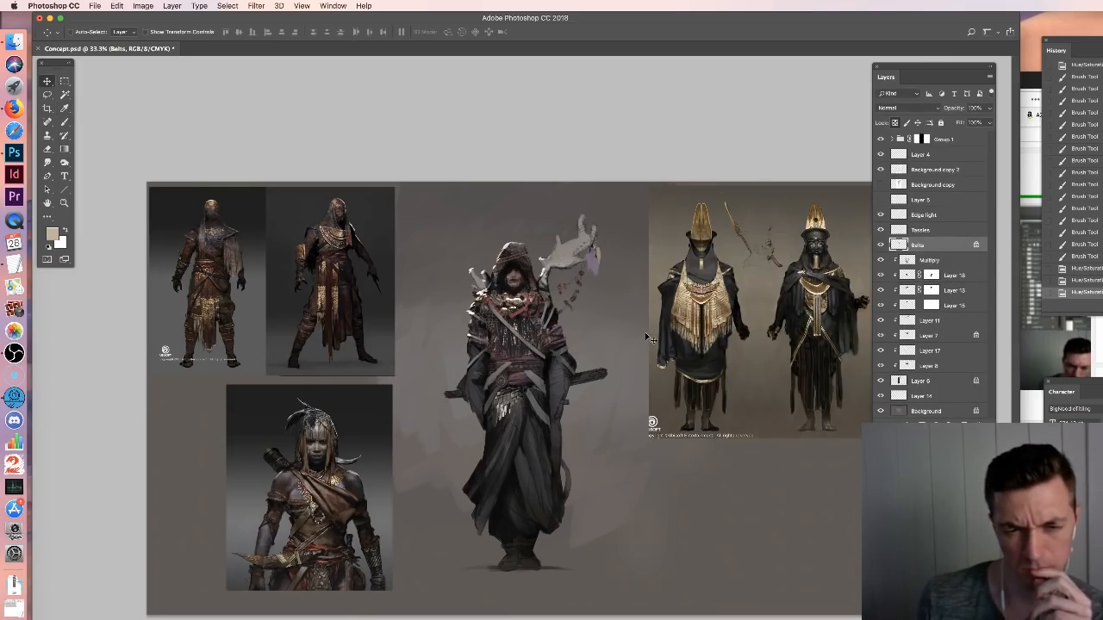
Add a new layer above Tassles and choose a textured bristle brush at a reduced size for painting details
click(935, 231)
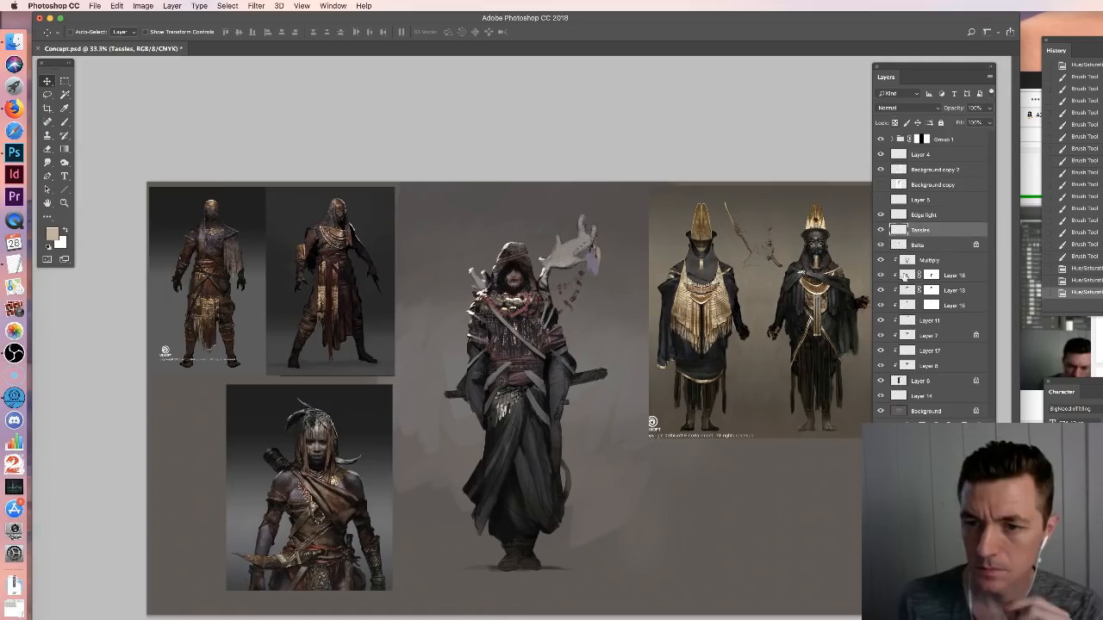
click(966, 424)
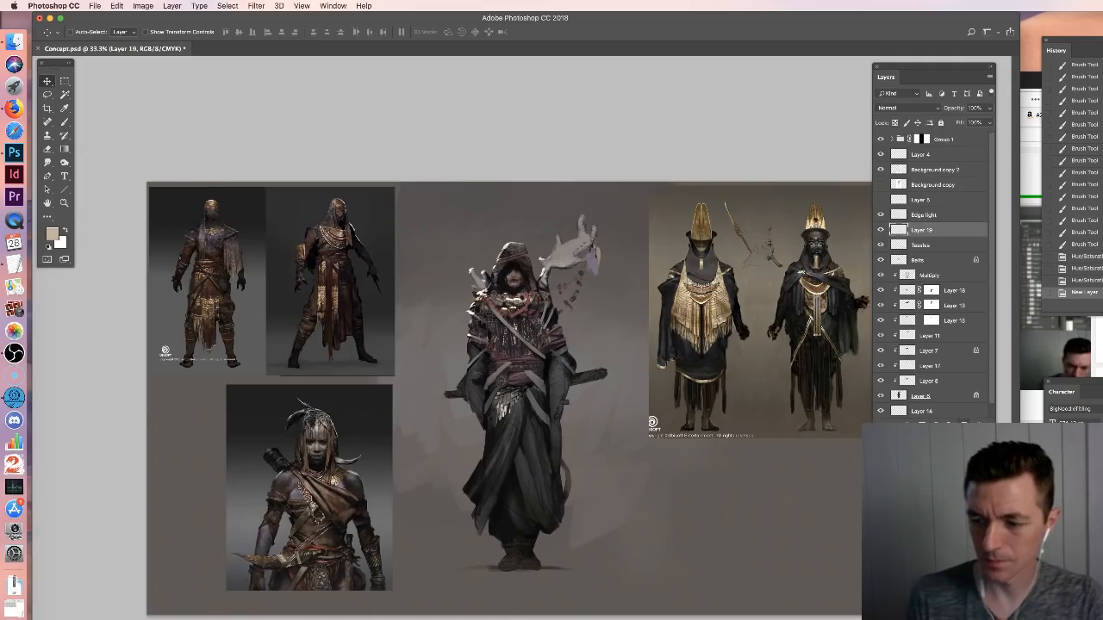
key(b)
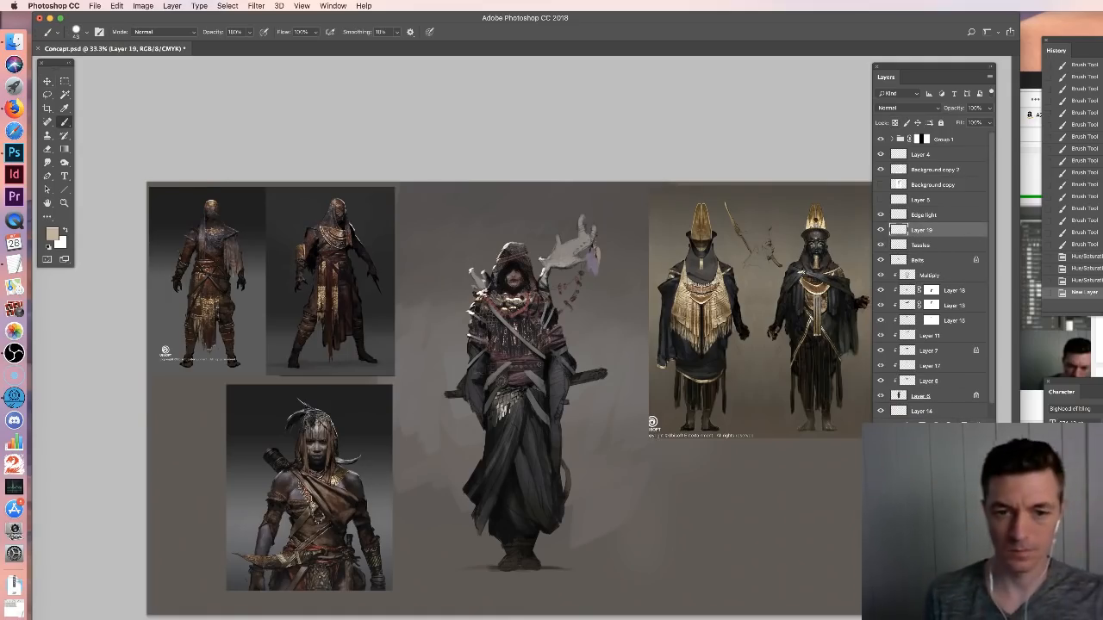
key(super+equal)
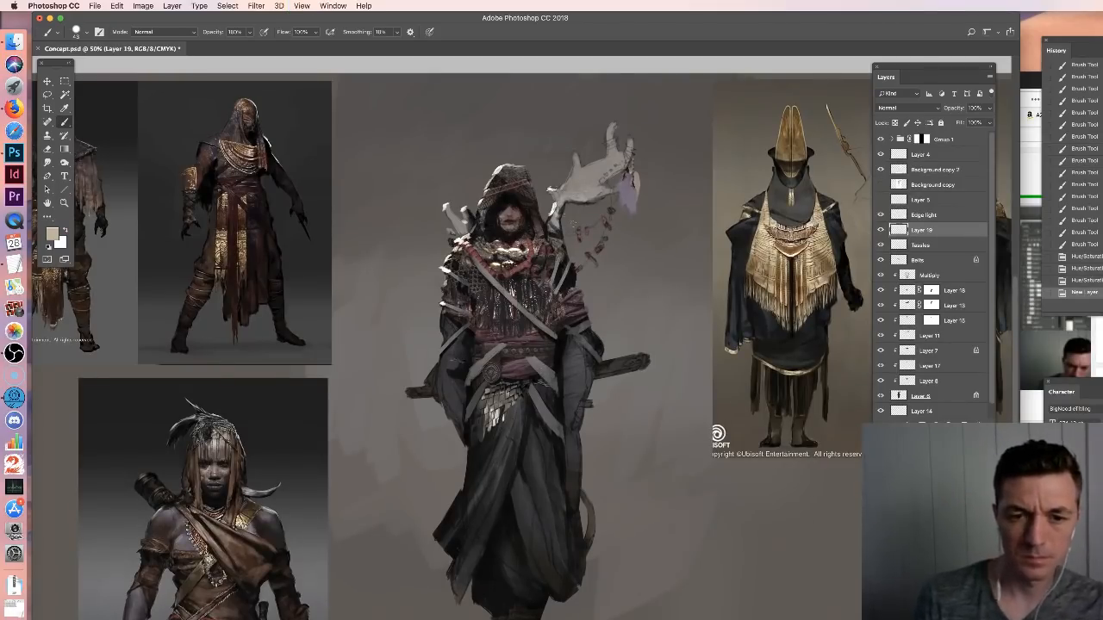
right_click(558, 335)
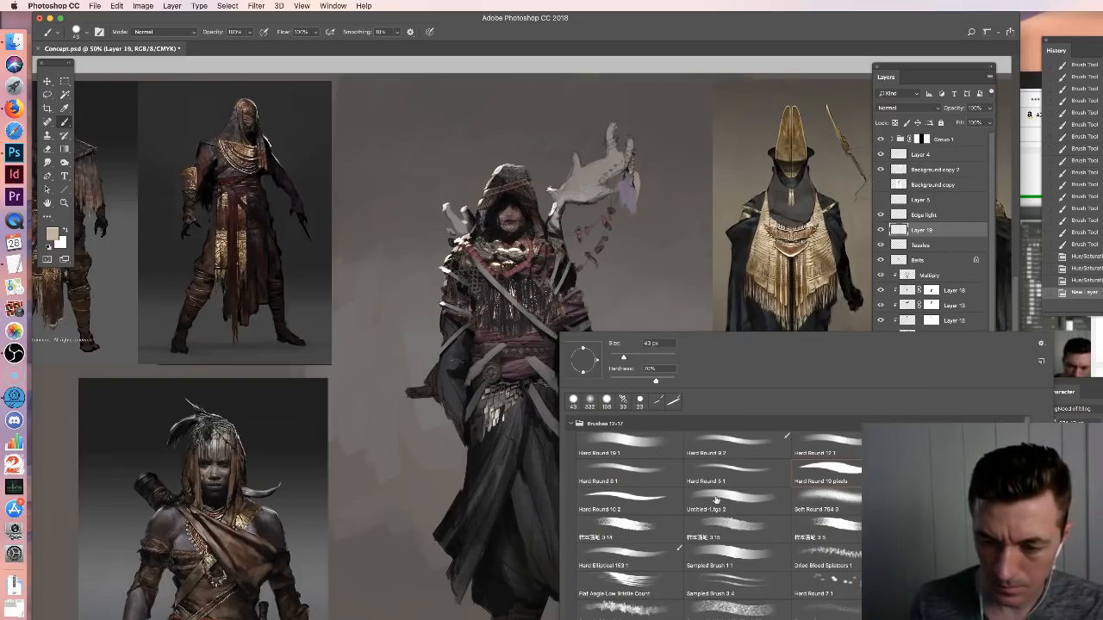
click(825, 535)
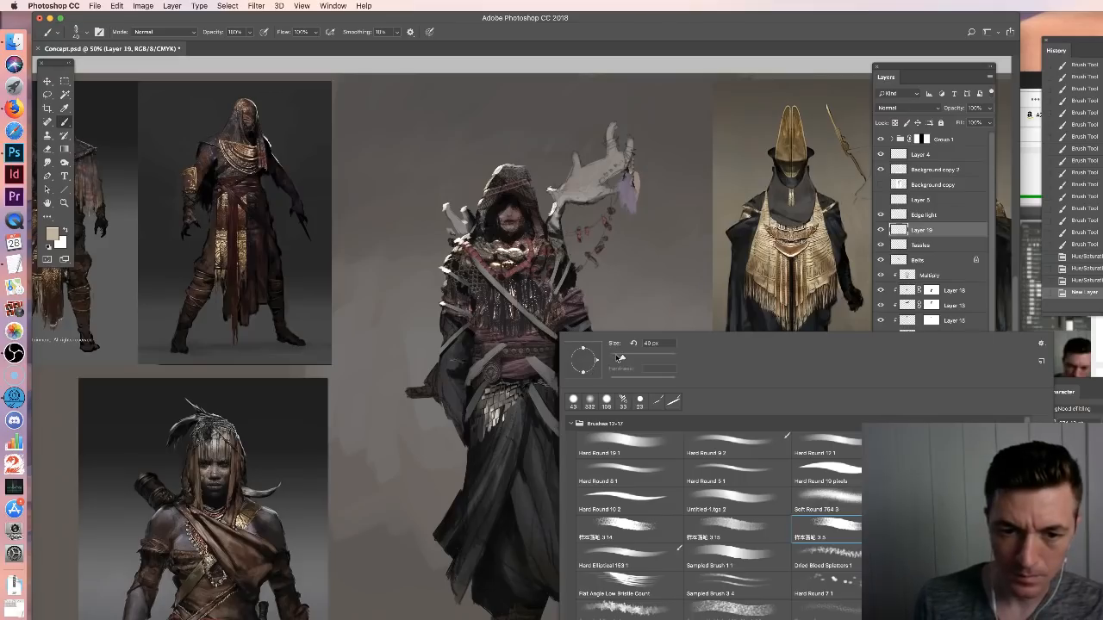
click(617, 358)
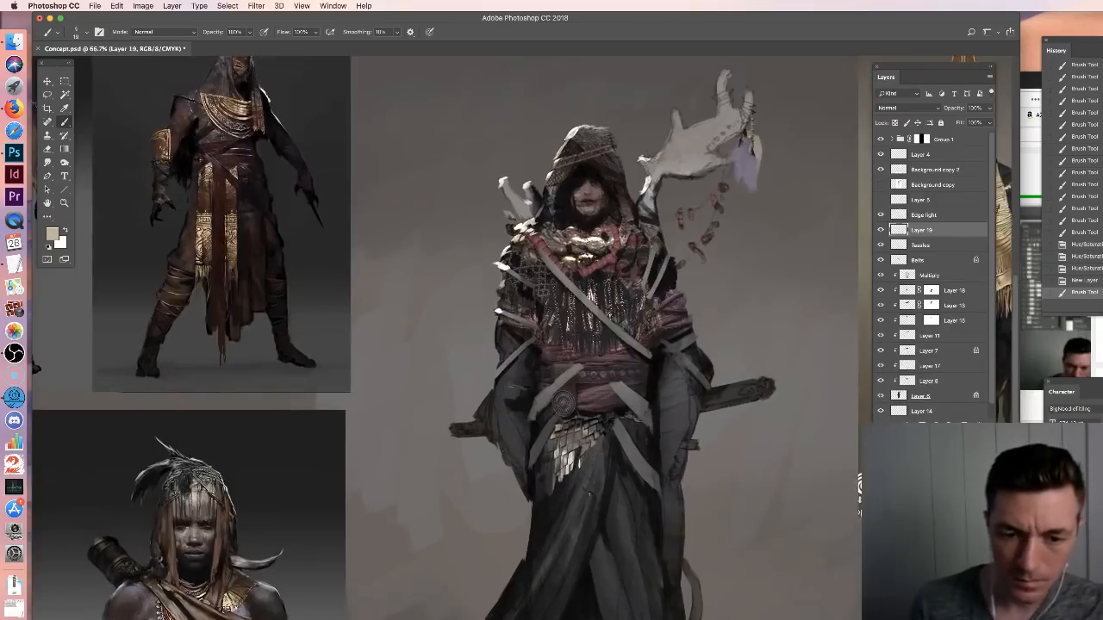
Select Layer 6 and set up the Smudge tool with the Untitled-1.tga 2 brush tip for blending the robe
click(881, 396)
click(902, 398)
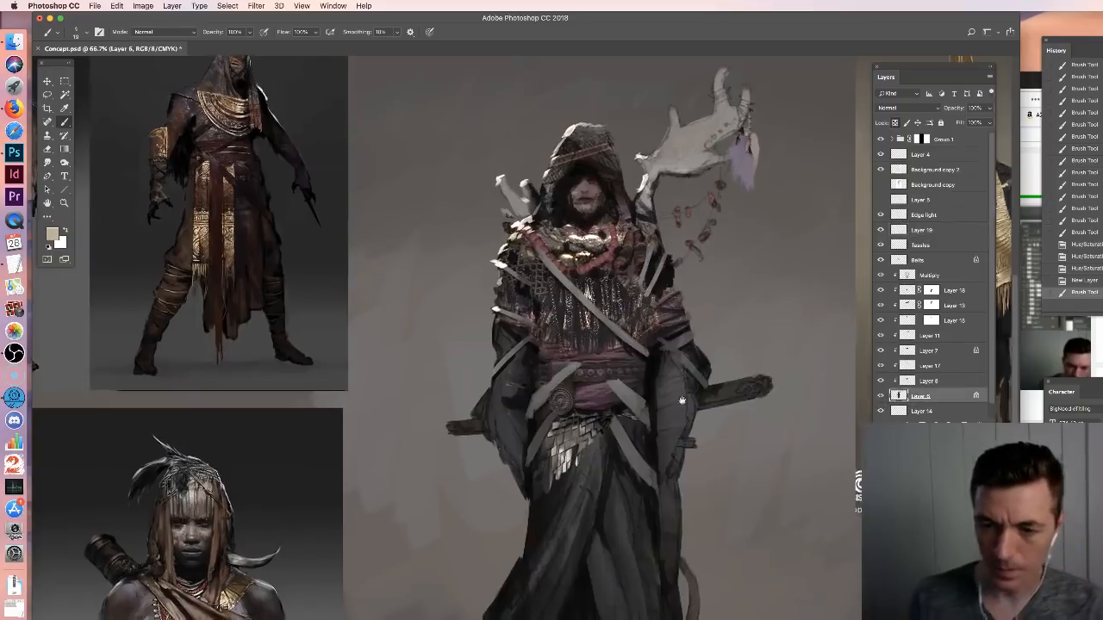
drag(688, 408, 608, 272)
right_click(548, 373)
drag(611, 397, 614, 397)
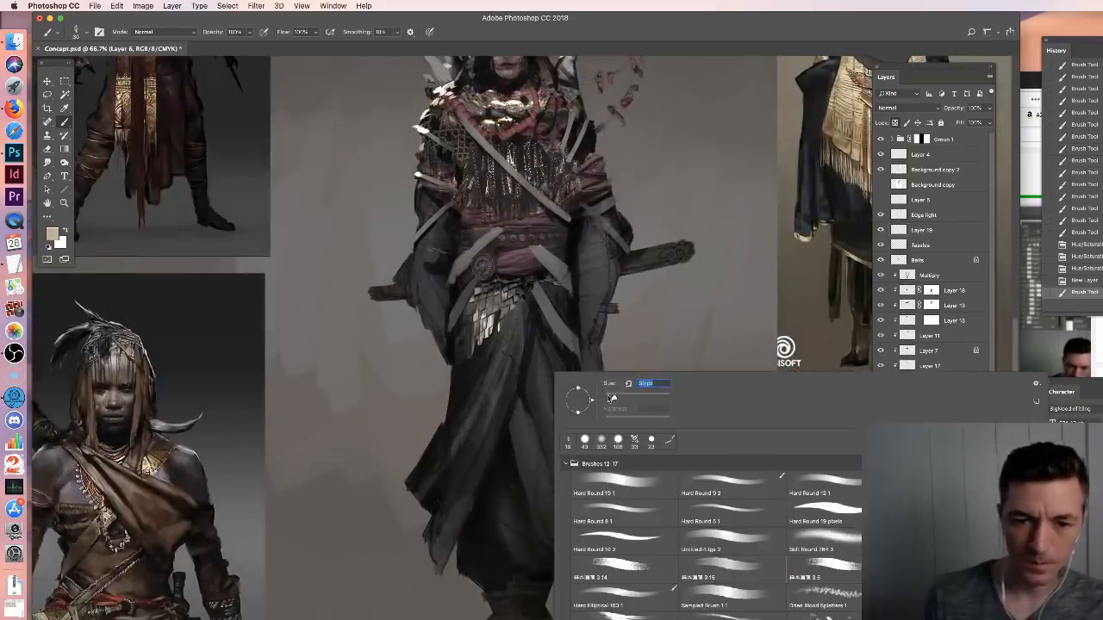
click(49, 163)
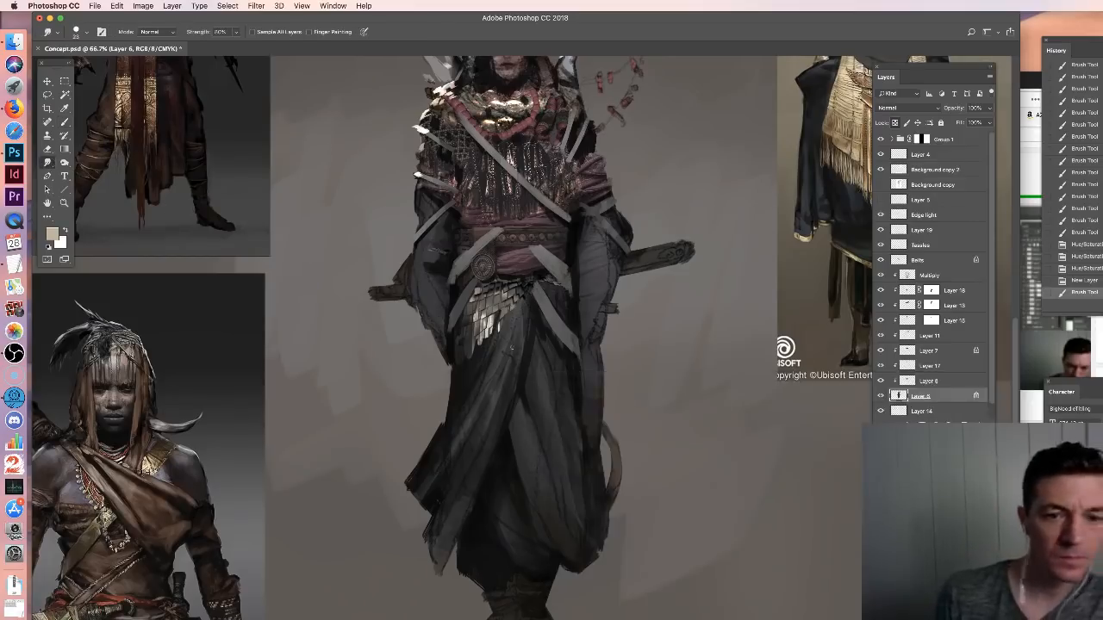
right_click(523, 351)
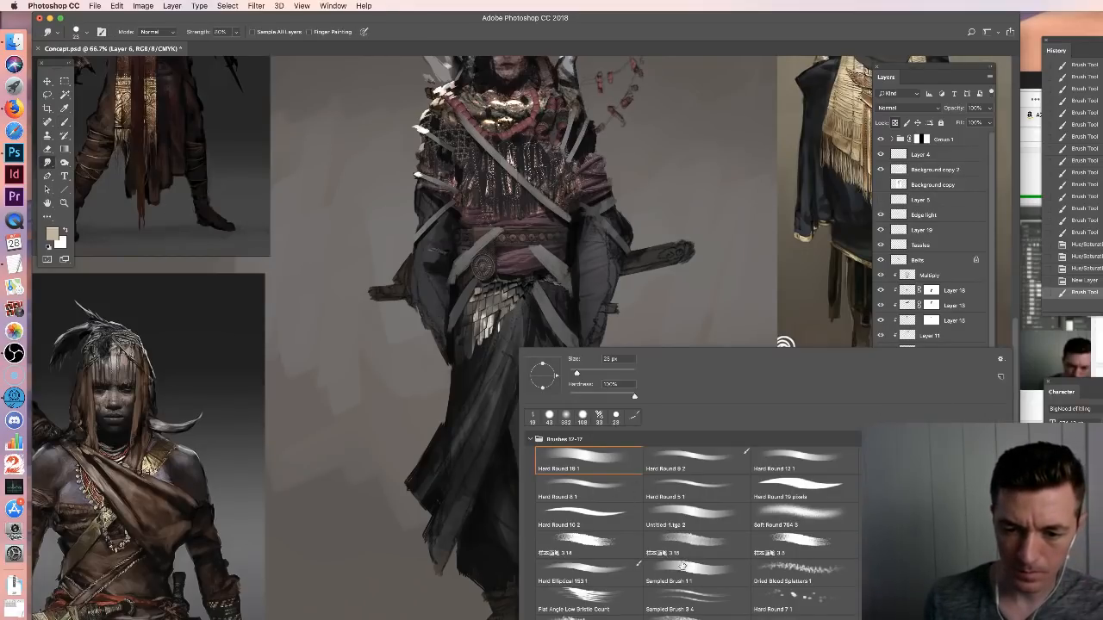
click(685, 521)
Smudge the skirt folds below the hip feathers along their length, softening the sketch lines down to the flared hem
mouse_move(522, 306)
mouse_down()
mouse_move(510, 353)
mouse_move(517, 326)
mouse_move(488, 366)
mouse_move(491, 383)
mouse_up()
drag(489, 339, 476, 380)
drag(502, 330, 450, 442)
drag(466, 404, 437, 481)
drag(464, 431, 434, 479)
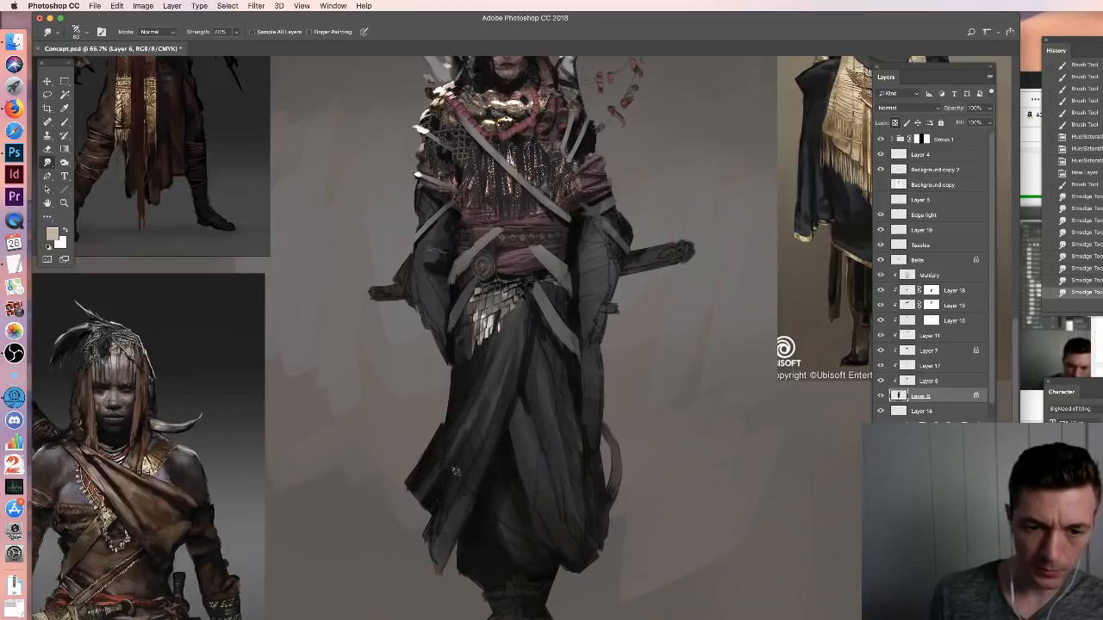
drag(482, 408, 446, 489)
drag(479, 441, 466, 476)
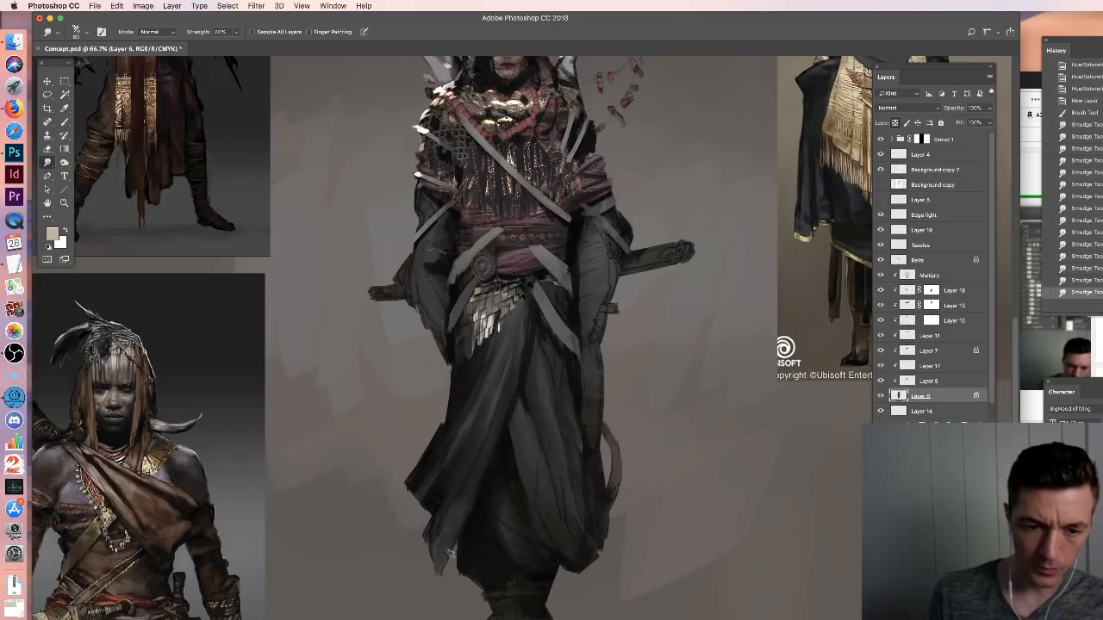
Smudge the skirt's hem tip, the sleeve, the central and outer robe folds, and the hood's inner edge on Layer 6
drag(451, 522, 438, 564)
drag(429, 295, 419, 302)
mouse_move(415, 300)
mouse_down()
mouse_move(431, 327)
mouse_move(413, 294)
mouse_move(447, 341)
mouse_move(420, 312)
mouse_up()
drag(549, 373, 541, 341)
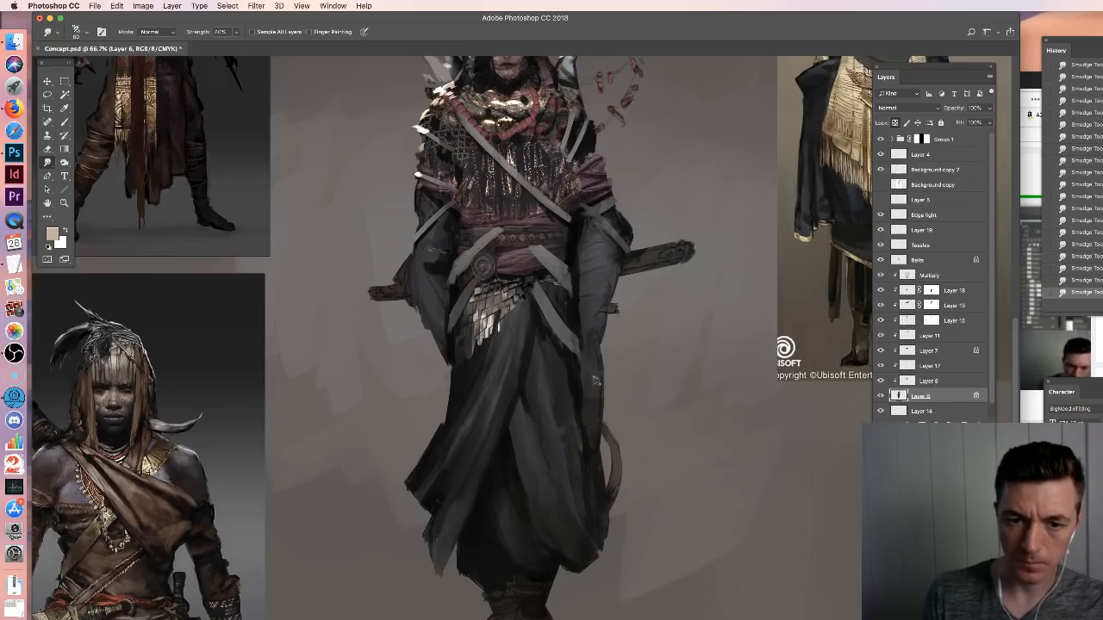
drag(601, 367, 612, 500)
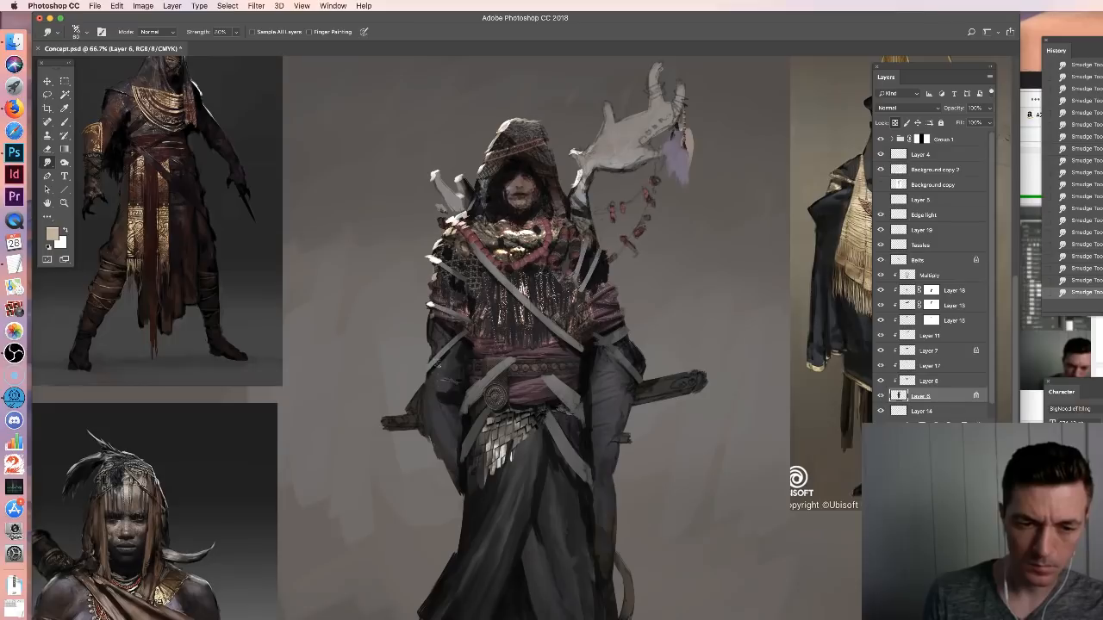
drag(540, 157, 546, 190)
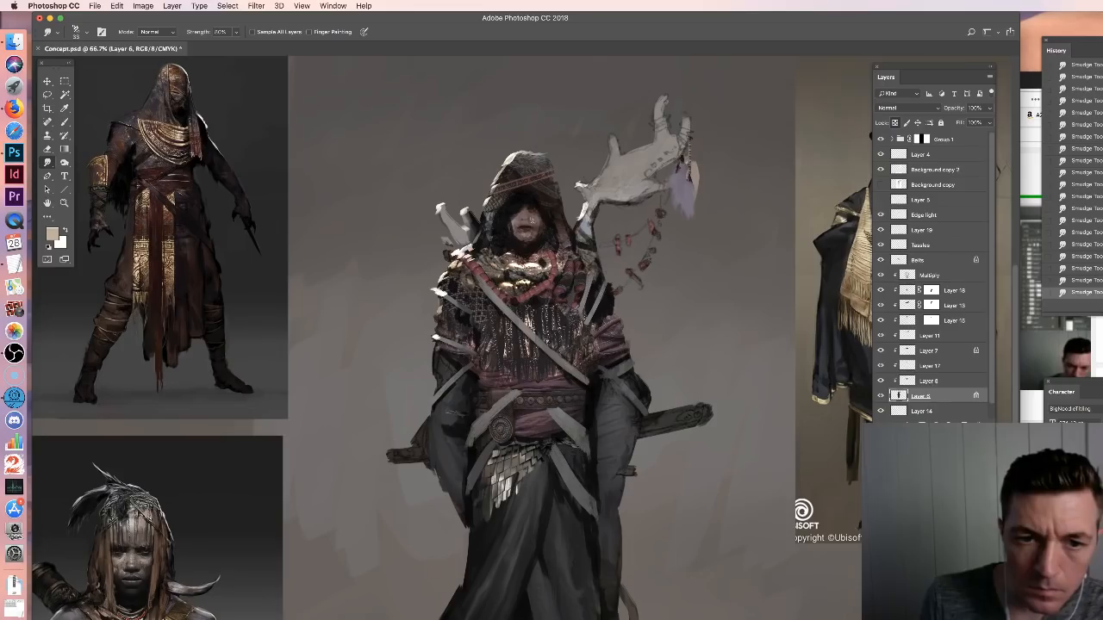
Toggle the visibility of Layers 11, 7 and 17 to examine what each contributes to the figure's face
key(b)
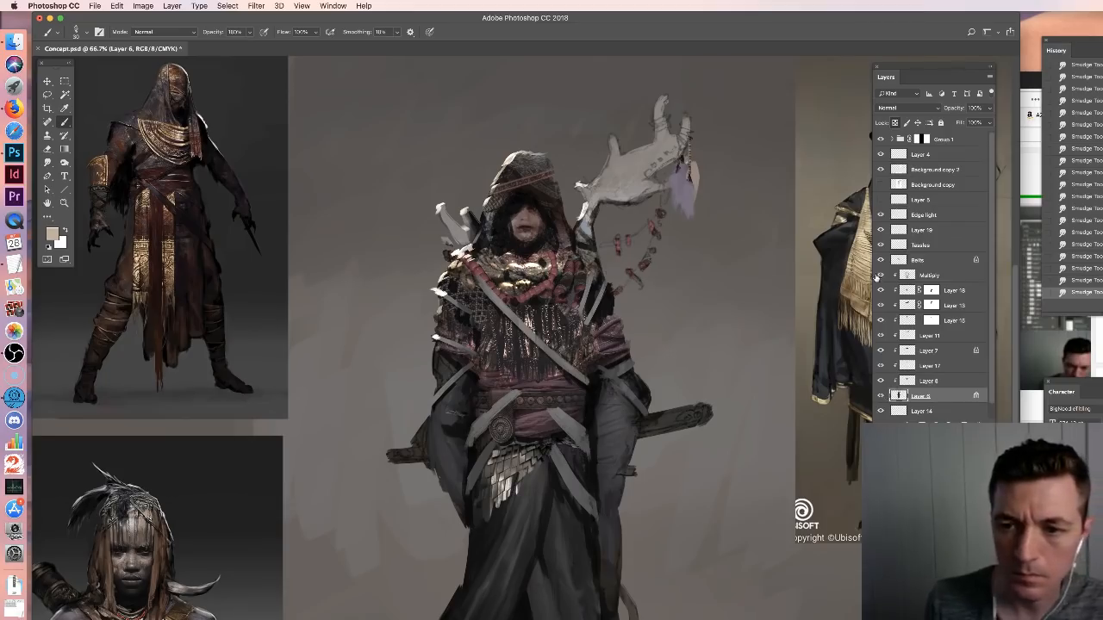
click(881, 336)
click(881, 336)
click(881, 352)
click(881, 351)
click(880, 365)
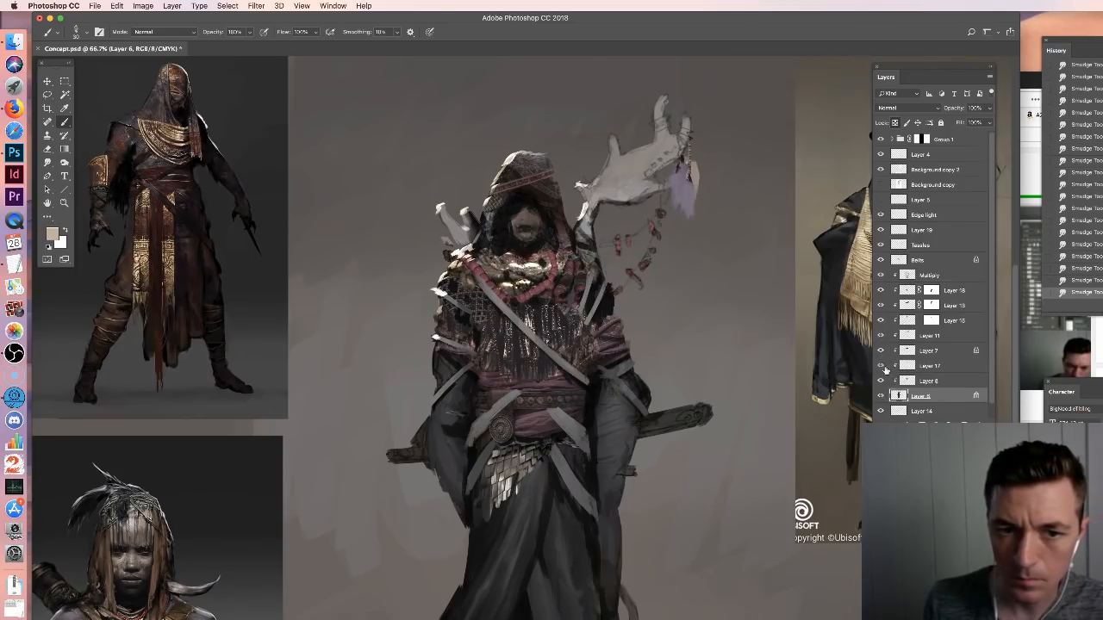
click(881, 366)
click(893, 370)
click(881, 366)
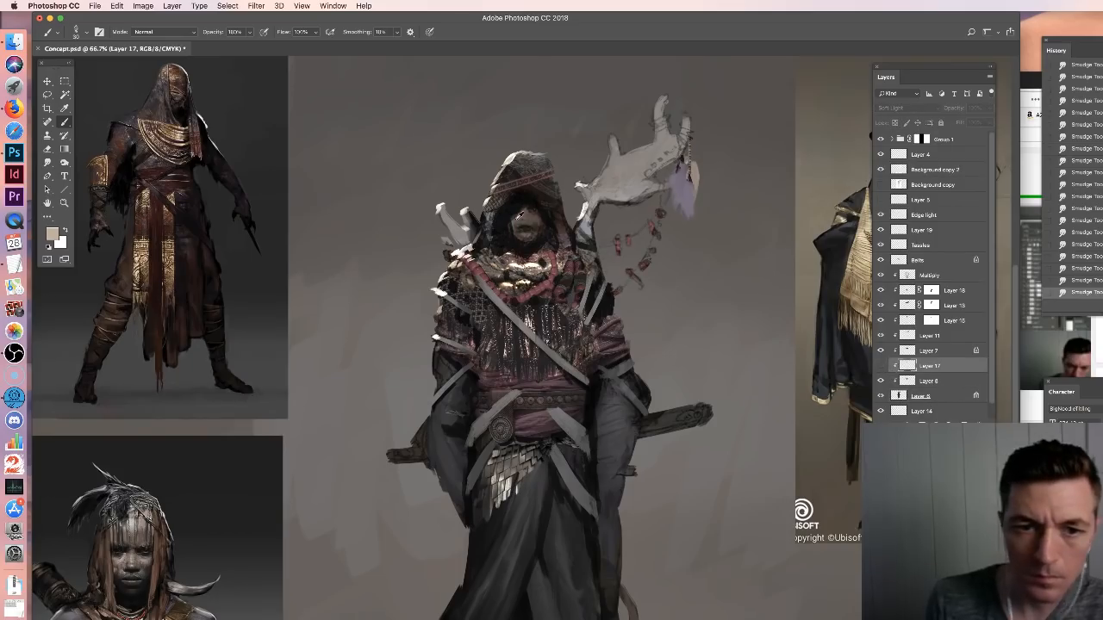
alt+click(519, 216)
click(881, 365)
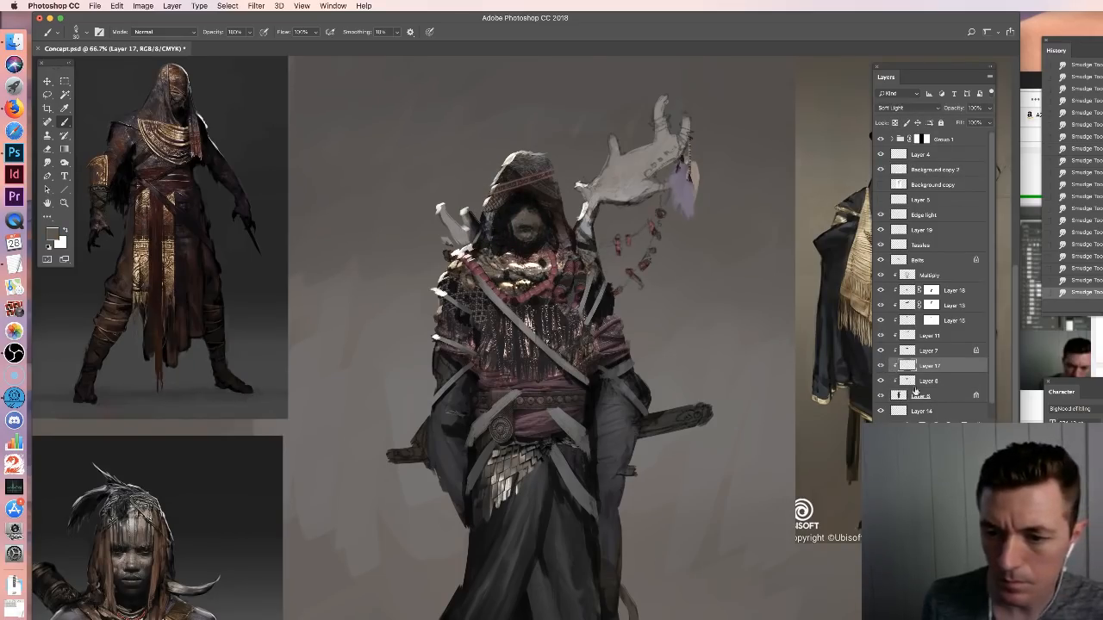
Repaint the cheek and jaw inside the hood on Layer 6 with a colour sampled from the face, and smudge it
click(922, 396)
alt+click(531, 228)
mouse_move(531, 227)
mouse_down()
mouse_move(520, 240)
mouse_move(539, 238)
mouse_up()
key(super+z)
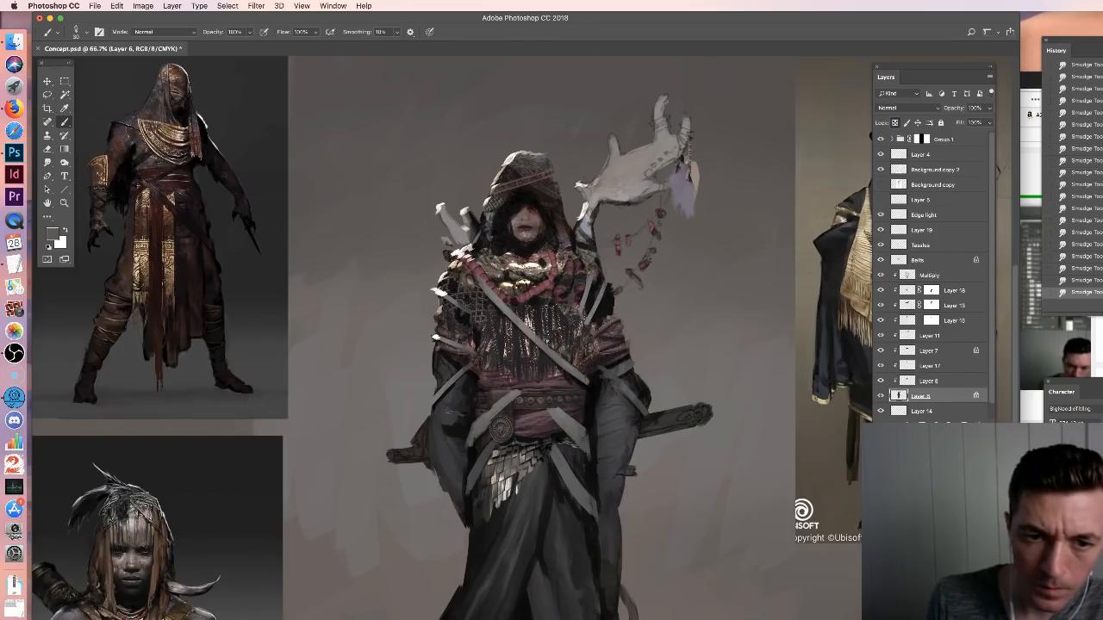
drag(531, 224, 537, 231)
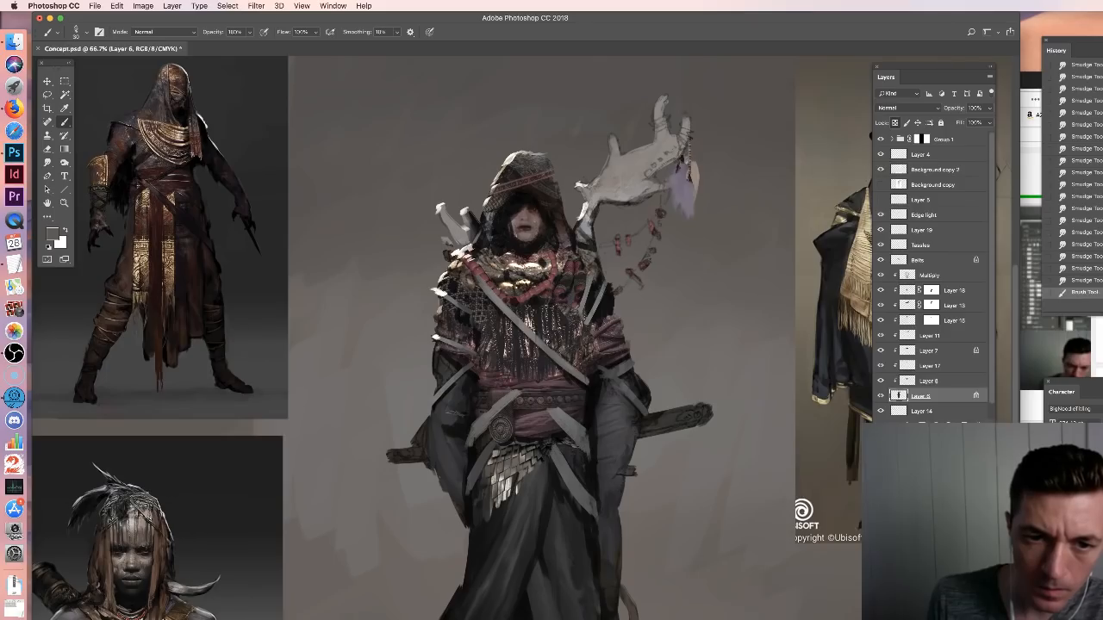
drag(541, 231, 538, 238)
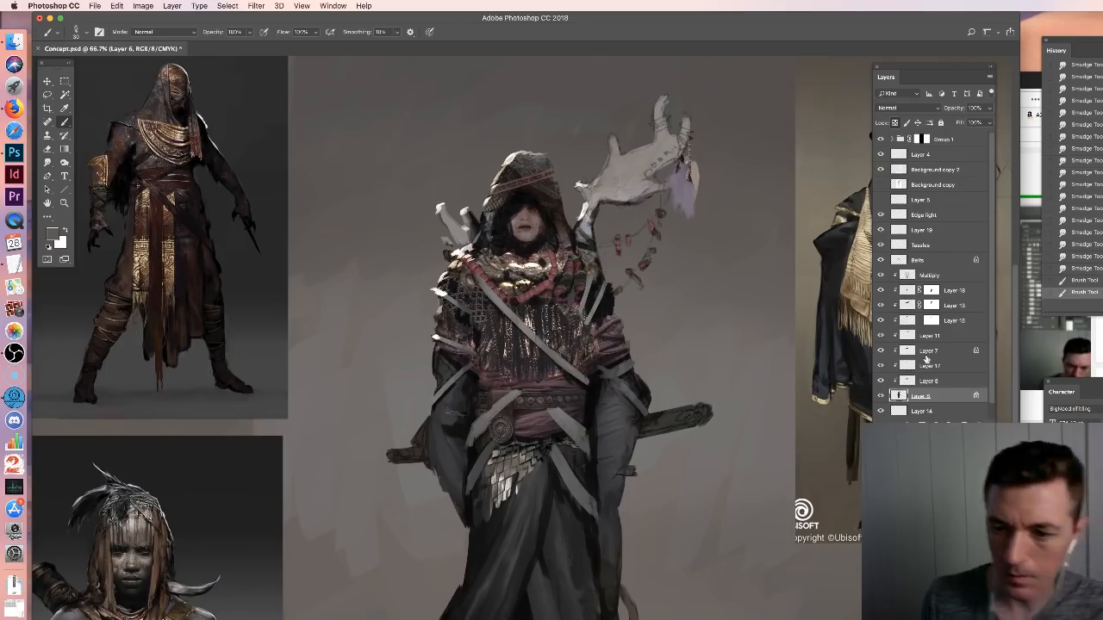
key(r)
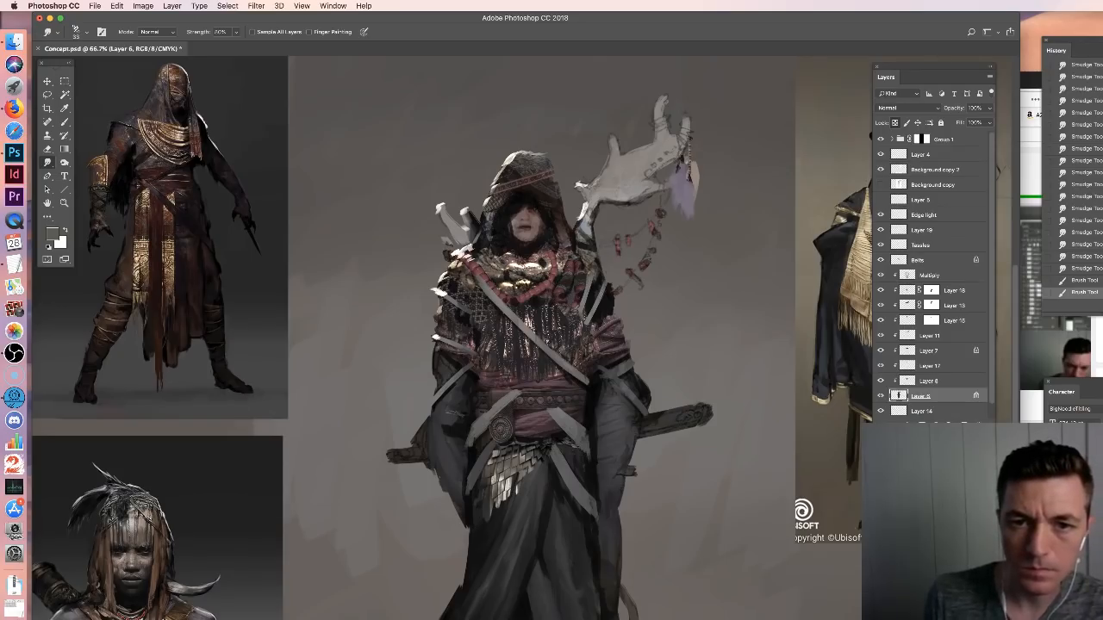
Identify the layer holding the skull's dark sketch marks and erase them around its horn on Background copy 2
alt+click(881, 396)
alt+click(881, 395)
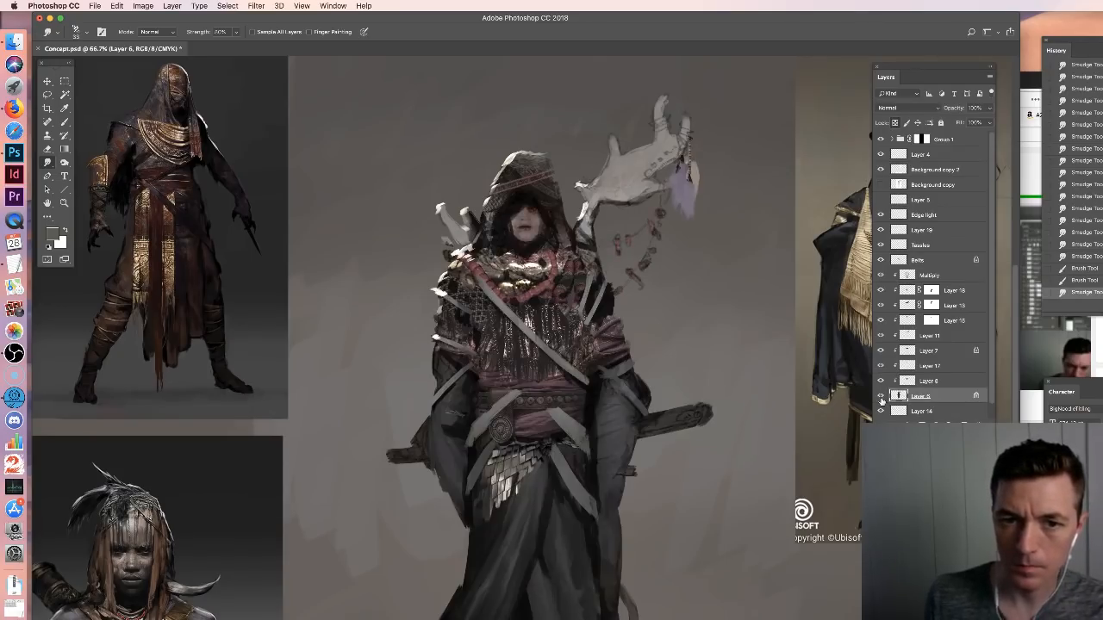
click(881, 170)
click(881, 169)
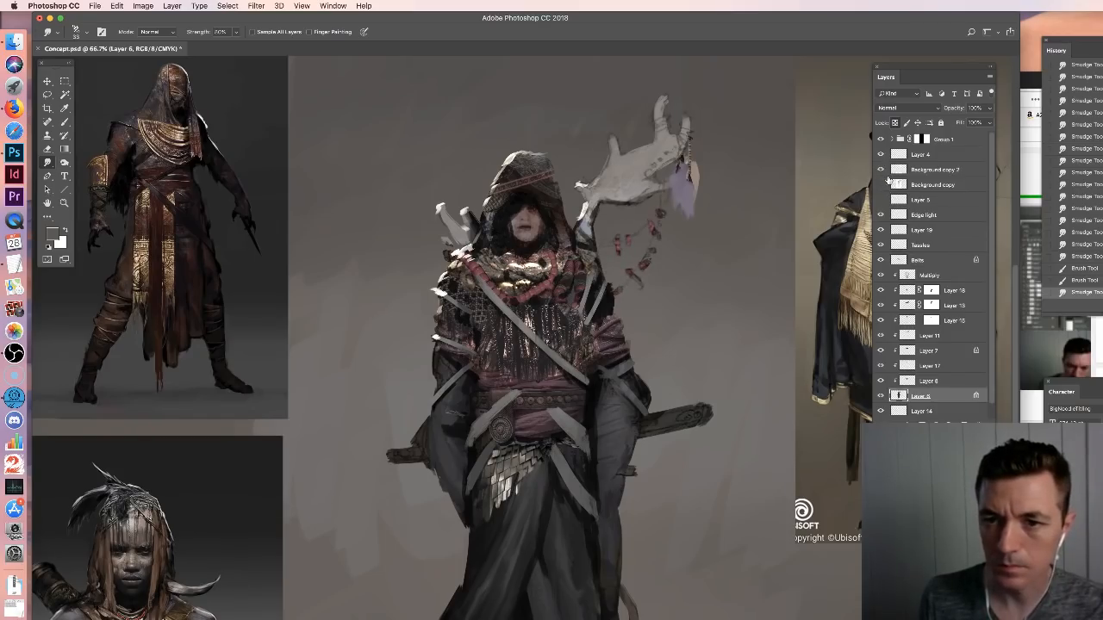
click(935, 170)
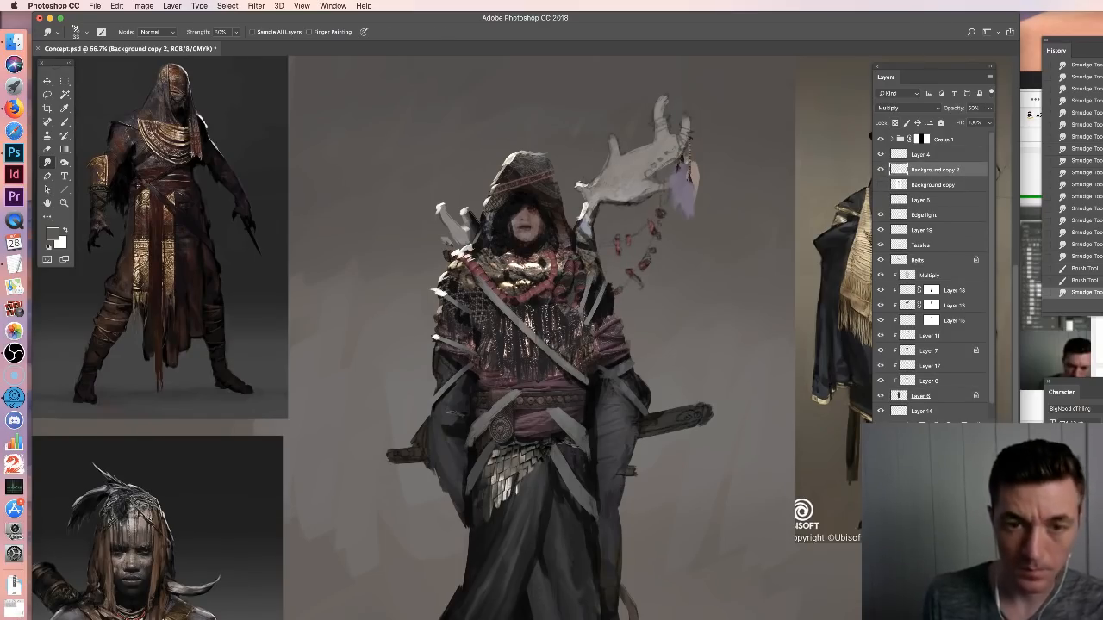
key(e)
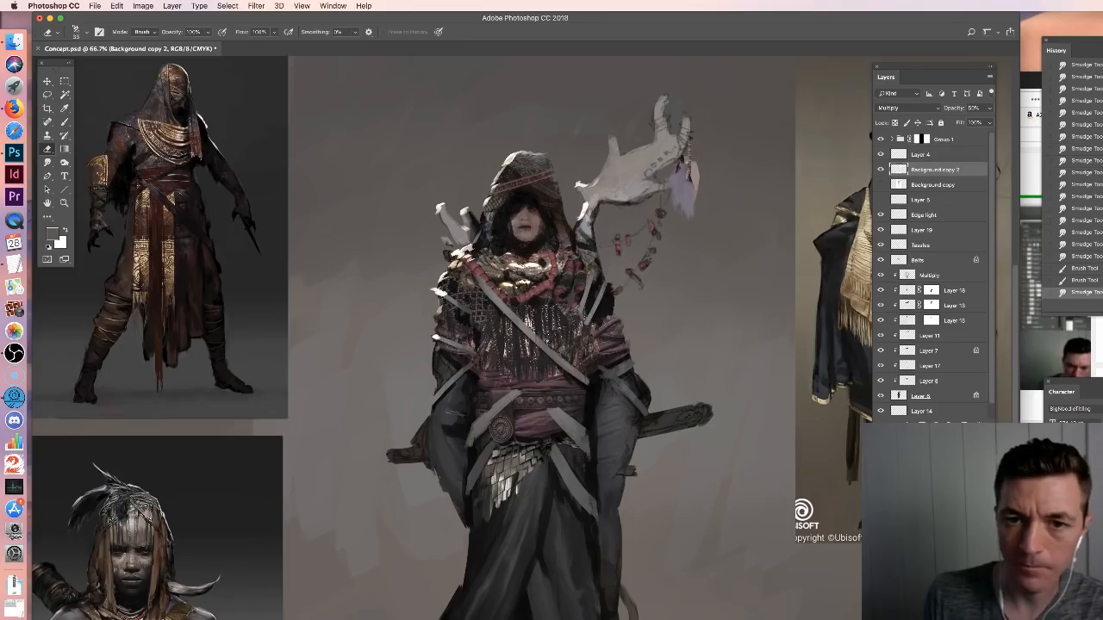
mouse_move(660, 119)
mouse_down()
mouse_move(683, 158)
mouse_move(679, 148)
mouse_move(673, 165)
mouse_up()
key(super+z)
drag(676, 159, 671, 169)
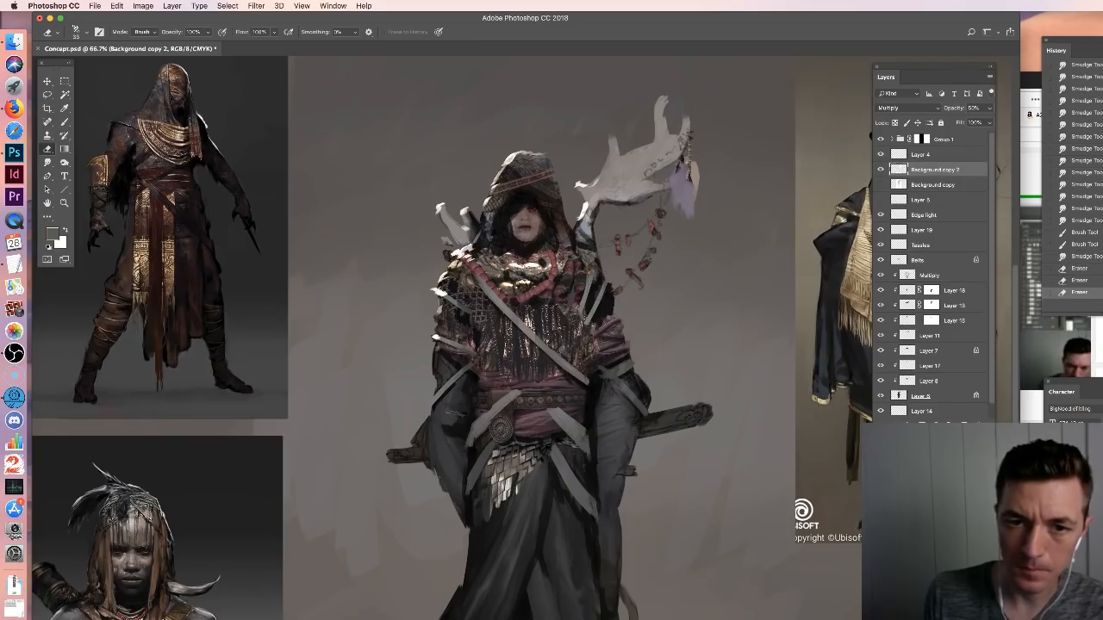
Erase the last sketch marks near the skull's upper horn on Background copy 2, and darken its lower horn by the shoulder on Layer 6
drag(677, 158, 672, 169)
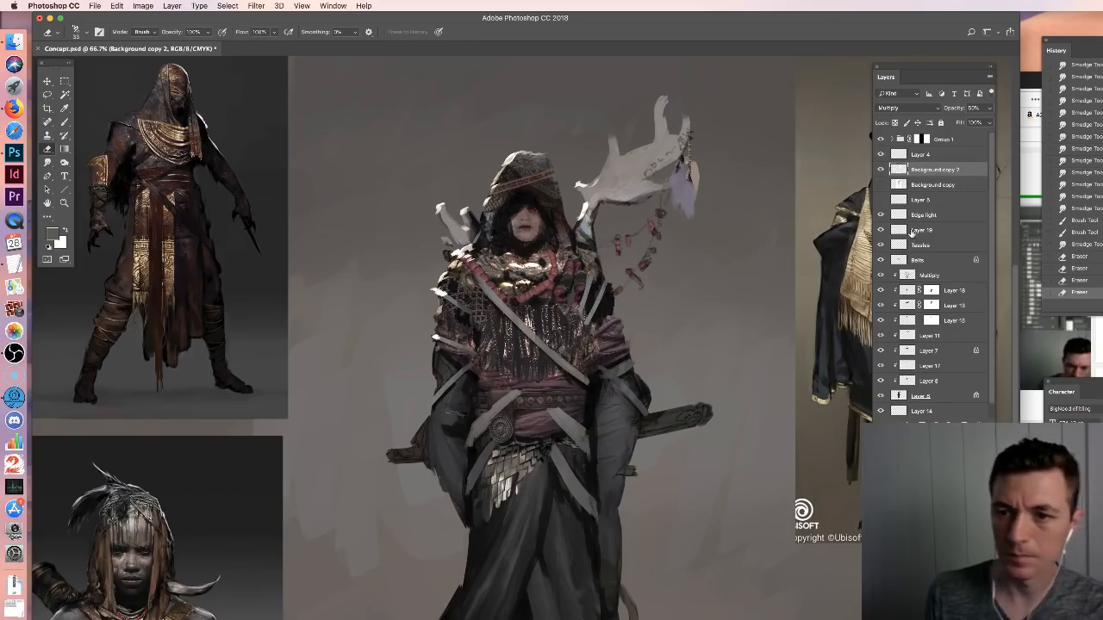
click(920, 396)
key(b)
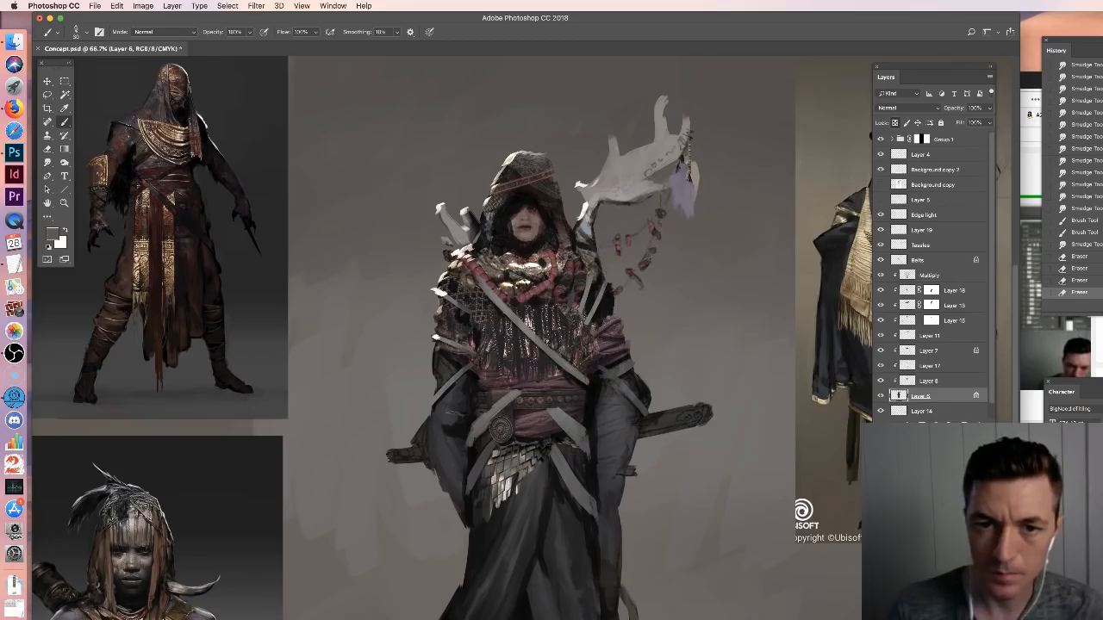
alt+click(576, 264)
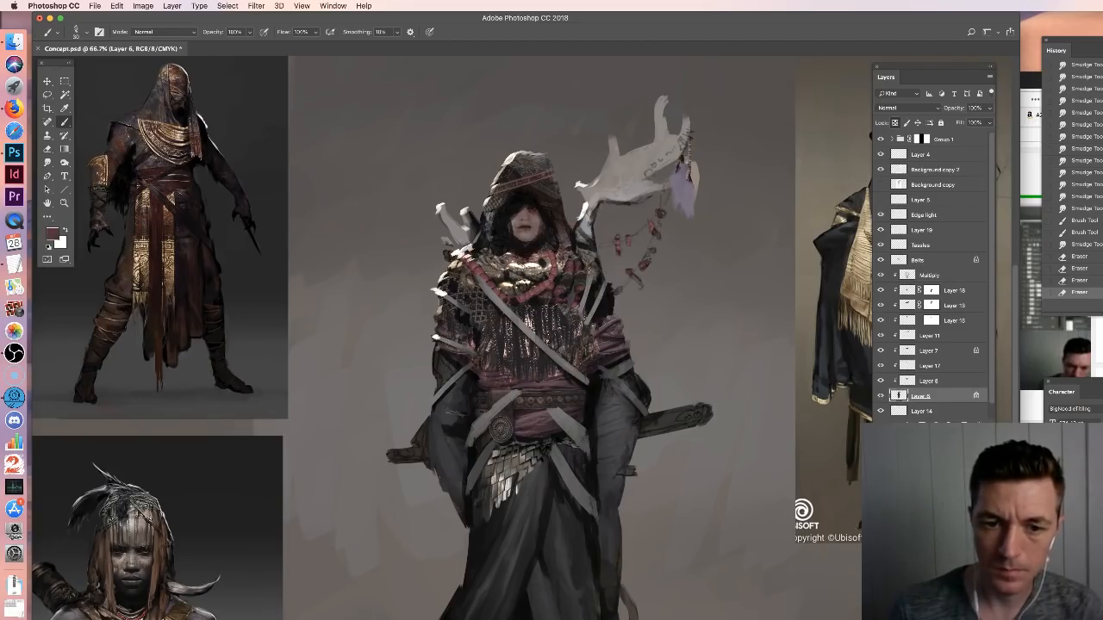
drag(584, 222, 589, 243)
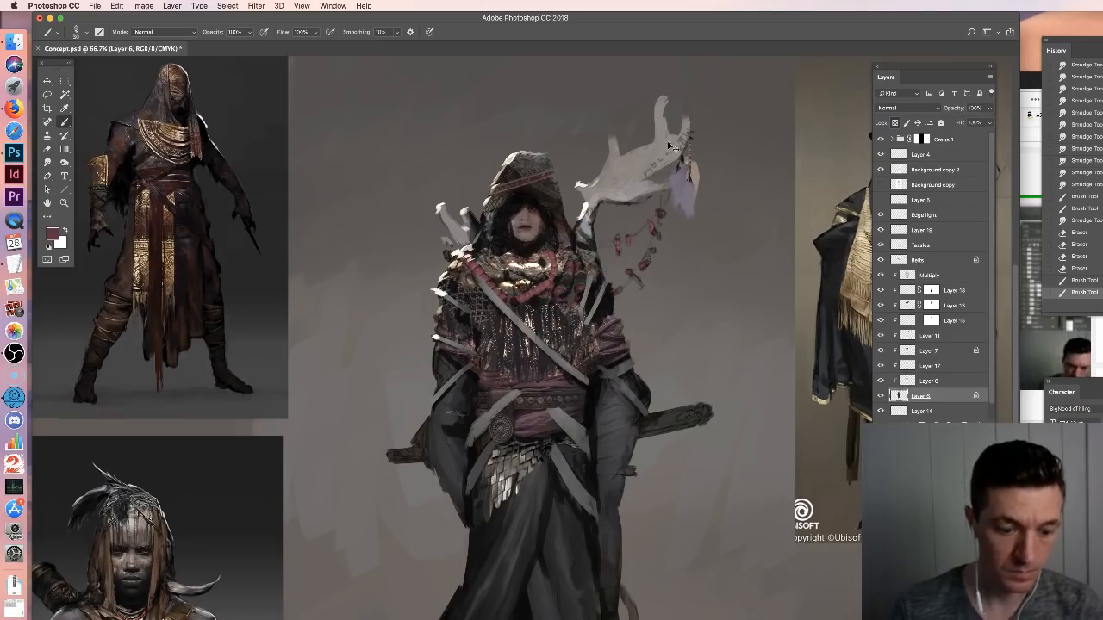
Paint reddish strokes on the cord and a dark band around the skull's upper horn on Layer 11, sampling the dark colour from the hood
click(954, 337)
click(881, 335)
click(881, 335)
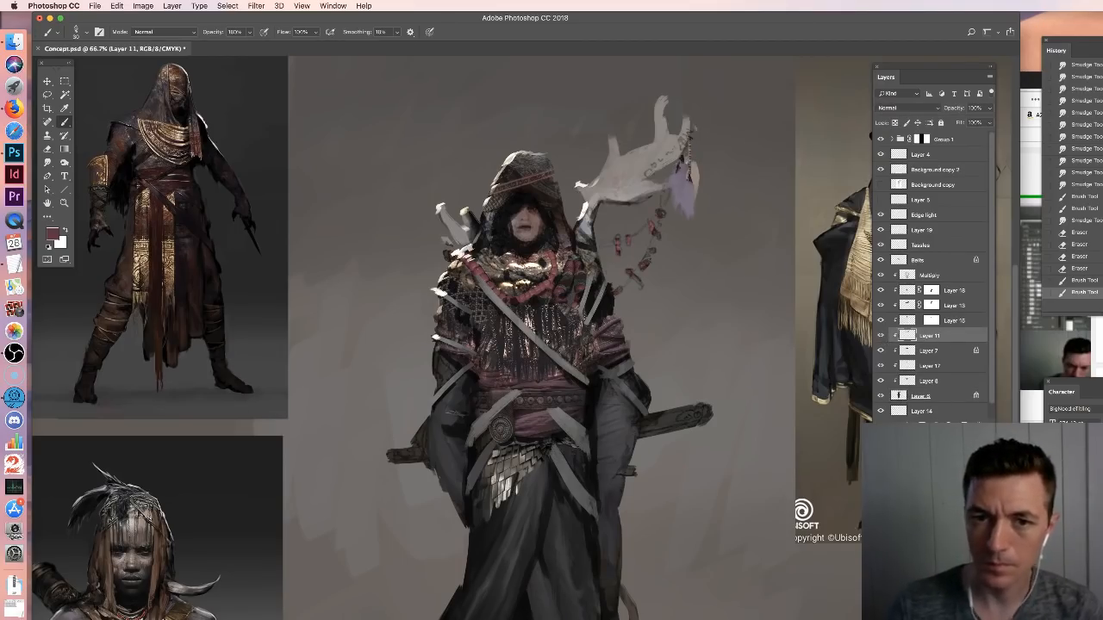
mouse_move(686, 127)
mouse_down()
mouse_move(687, 145)
mouse_move(683, 132)
mouse_up()
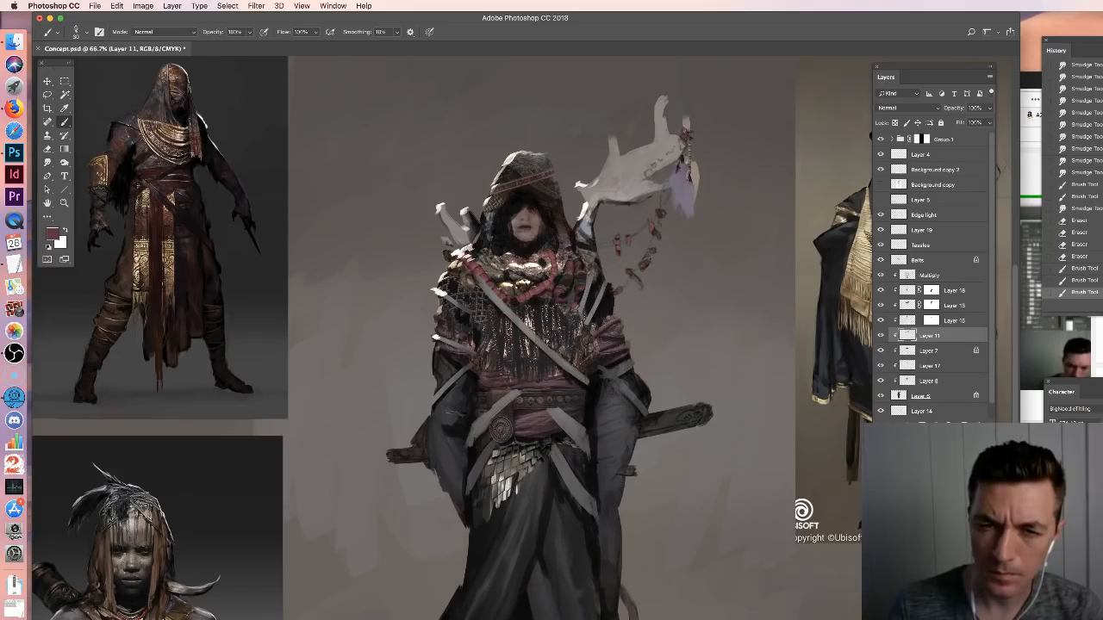
alt+click(547, 192)
drag(684, 128, 668, 123)
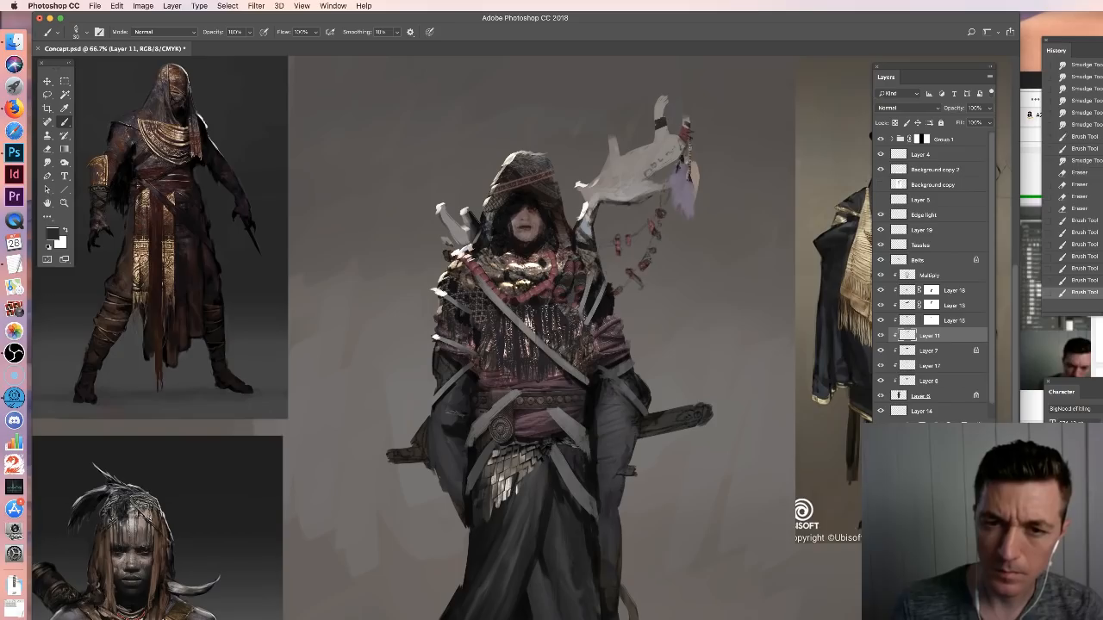
mouse_move(666, 180)
mouse_down()
mouse_move(662, 191)
mouse_move(682, 164)
mouse_up()
Isolate Layer 6 to check its content, unlock its transparent pixels and erase the pale feather beside the purple tassel
click(880, 397)
alt+click(881, 397)
alt+click(881, 397)
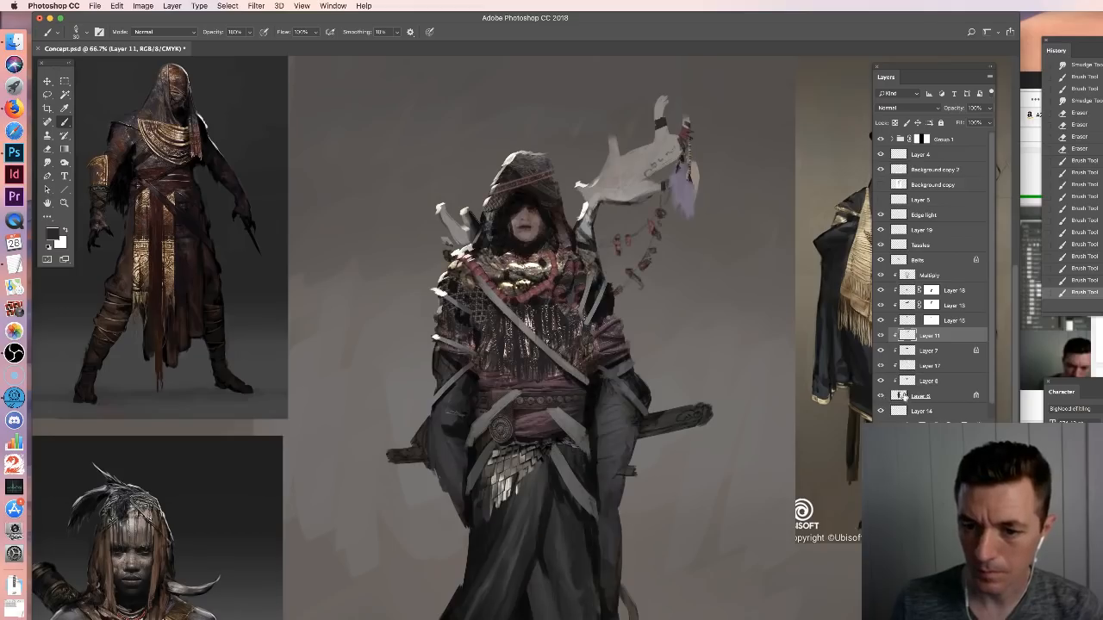
click(901, 397)
key(e)
drag(693, 162, 696, 187)
click(895, 123)
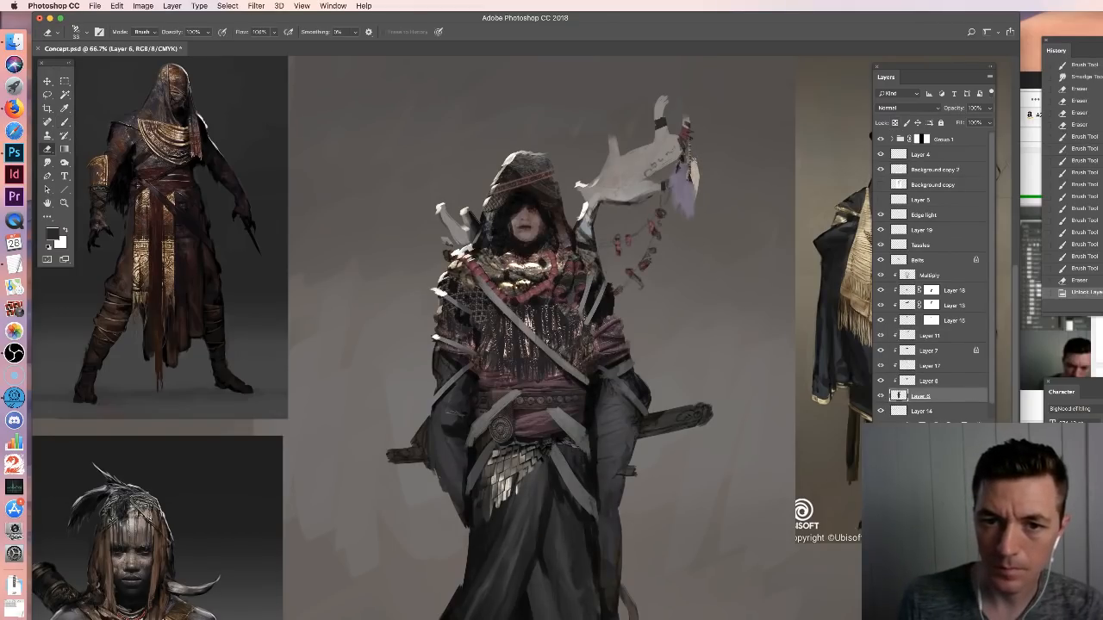
drag(693, 163, 694, 195)
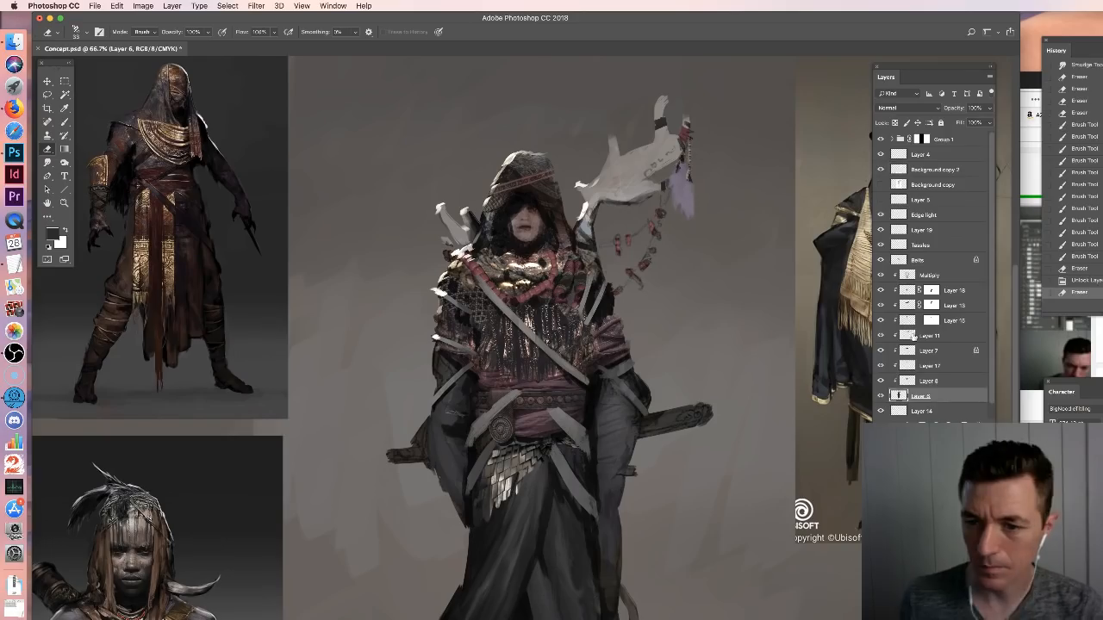
Reduce the brush size and touch up the hanging bead strand on Layer 11
click(917, 336)
click(63, 121)
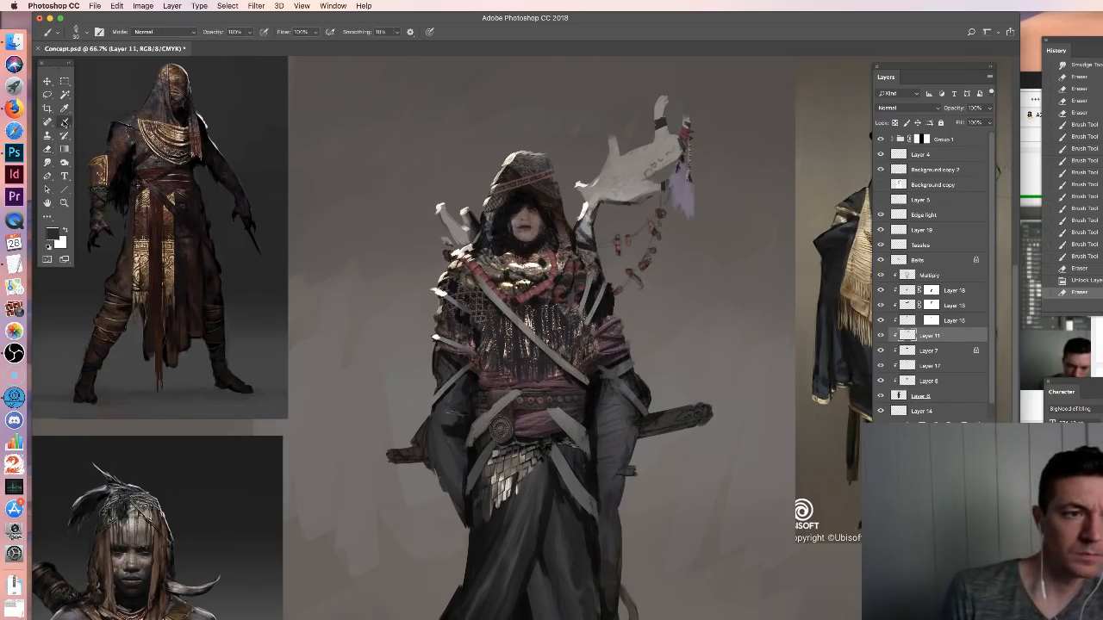
right_click(649, 213)
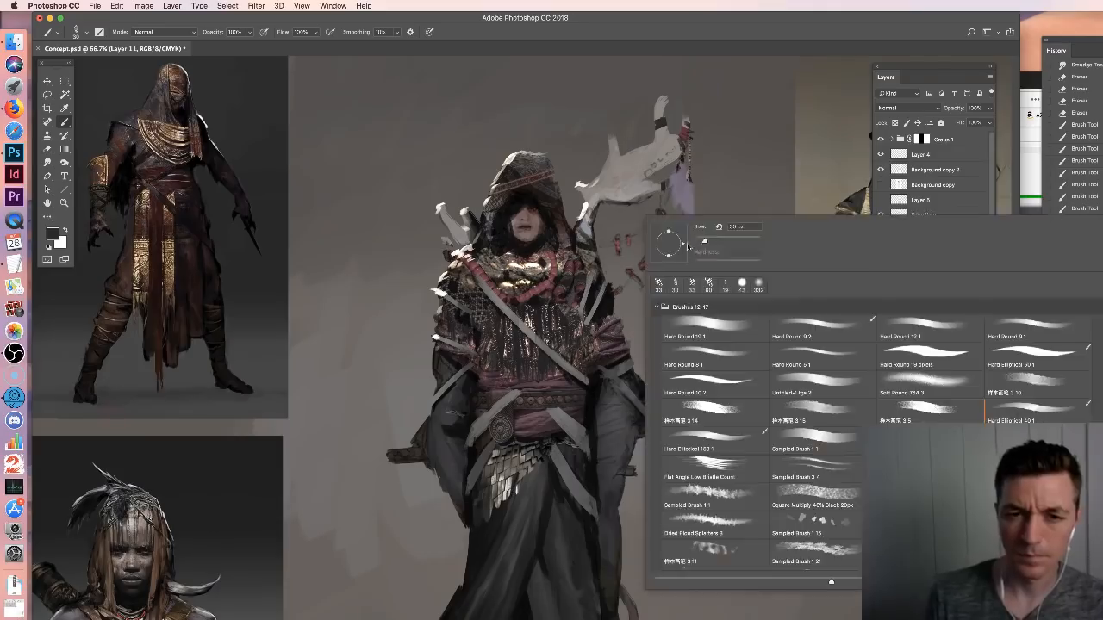
drag(706, 244, 700, 243)
click(636, 241)
Paint rim light along the skull's upper edge and horns on the Edge light layer with a light colour sampled from the skull
click(923, 215)
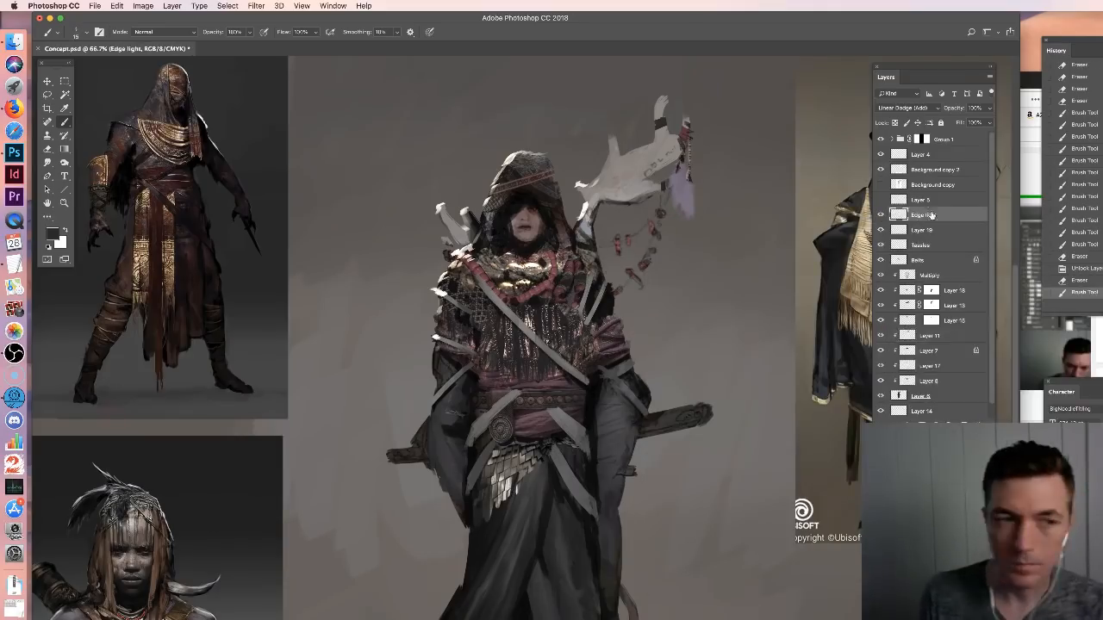
alt+click(640, 165)
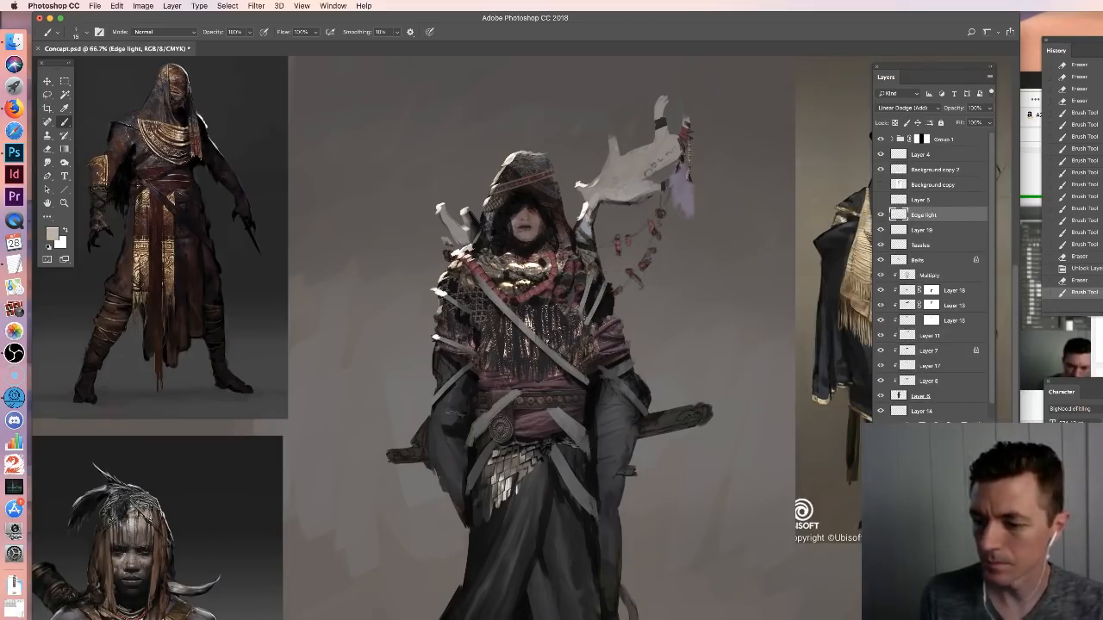
drag(659, 208, 662, 214)
mouse_move(608, 157)
mouse_down()
mouse_move(601, 172)
mouse_move(608, 153)
mouse_move(648, 141)
mouse_move(659, 118)
mouse_up()
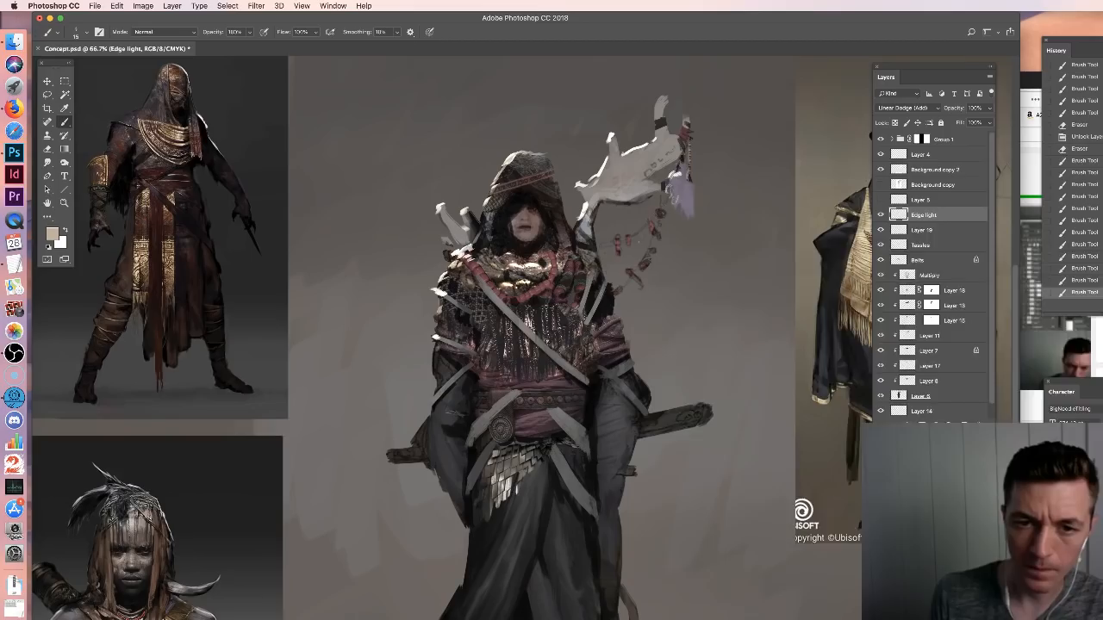
Paint fine light highlights along the hanging bead strand on the Edge light layer with a smaller brush, erasing stray strokes
right_click(648, 245)
click(709, 388)
drag(622, 231, 618, 244)
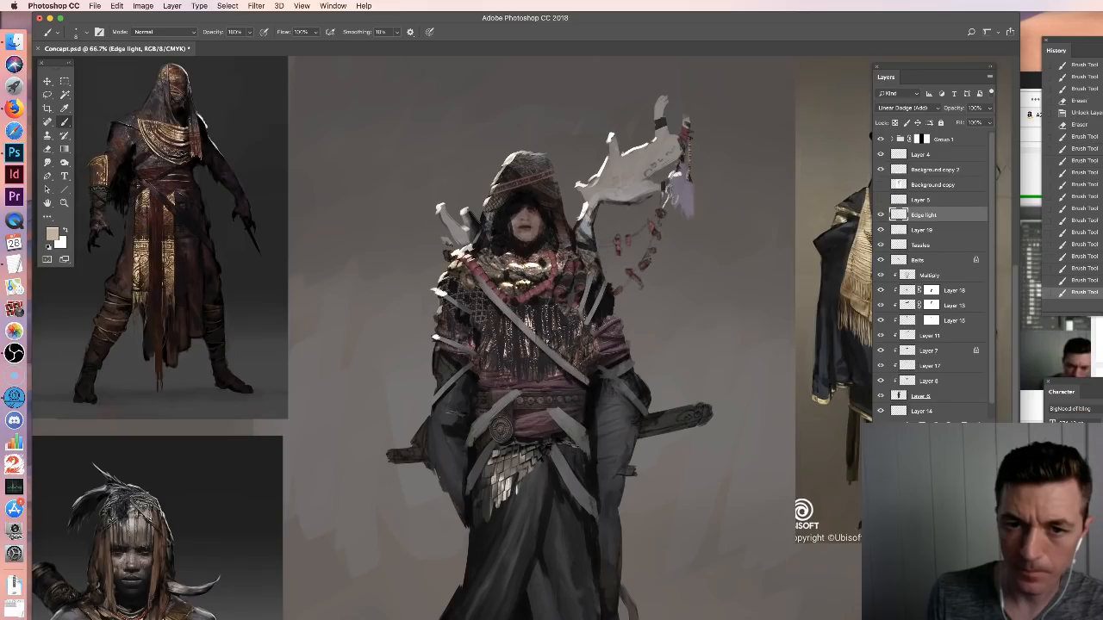
right_click(665, 210)
click(712, 239)
drag(640, 235, 664, 205)
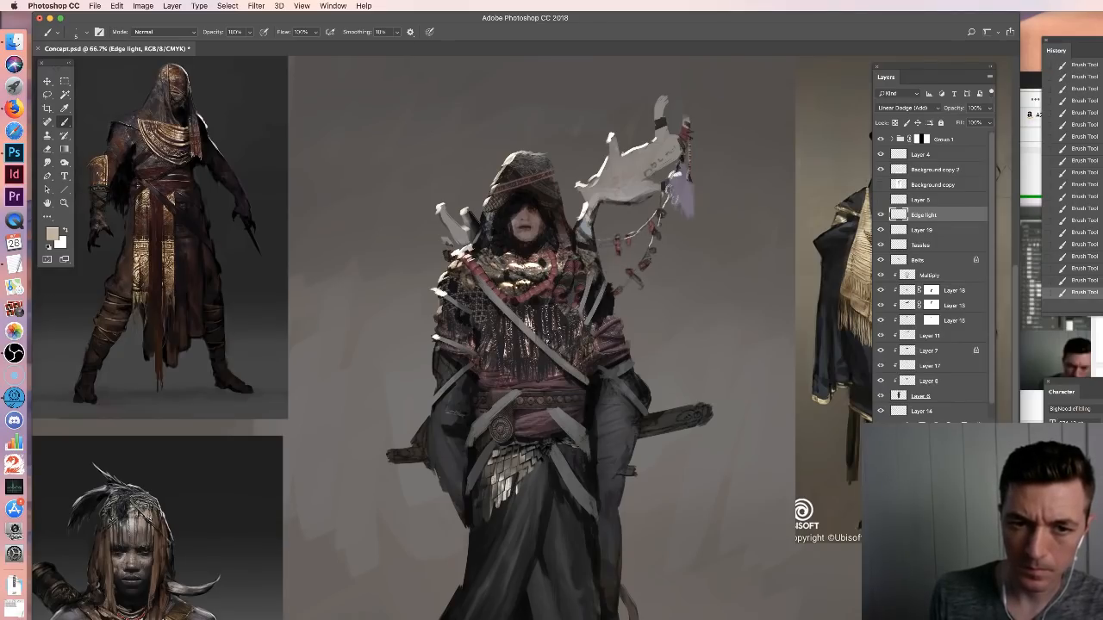
key(e)
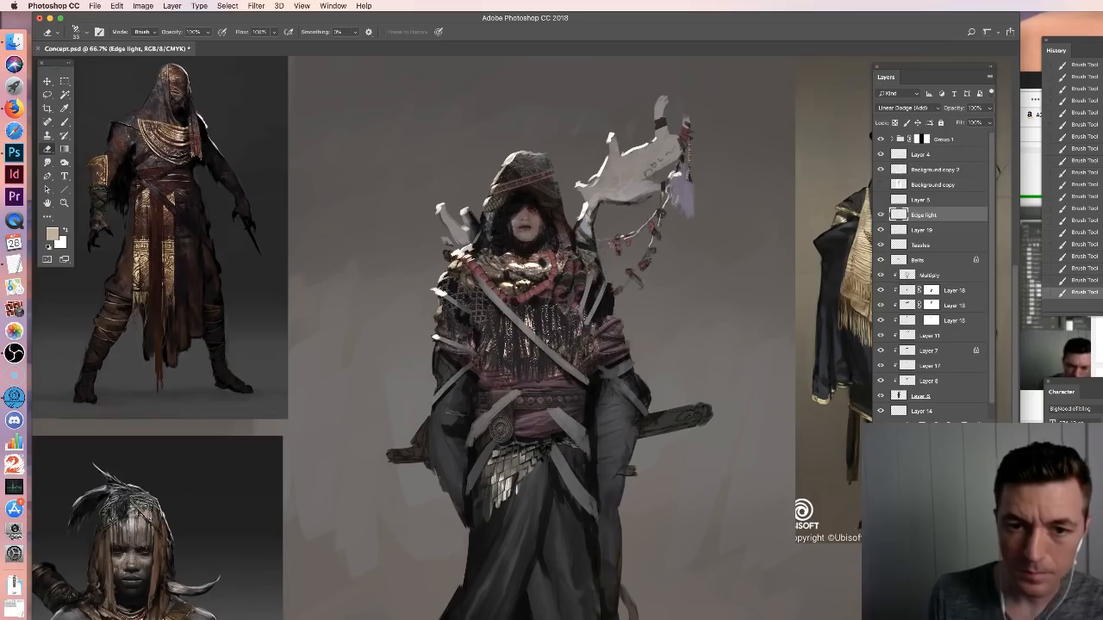
key(b)
drag(661, 212, 657, 221)
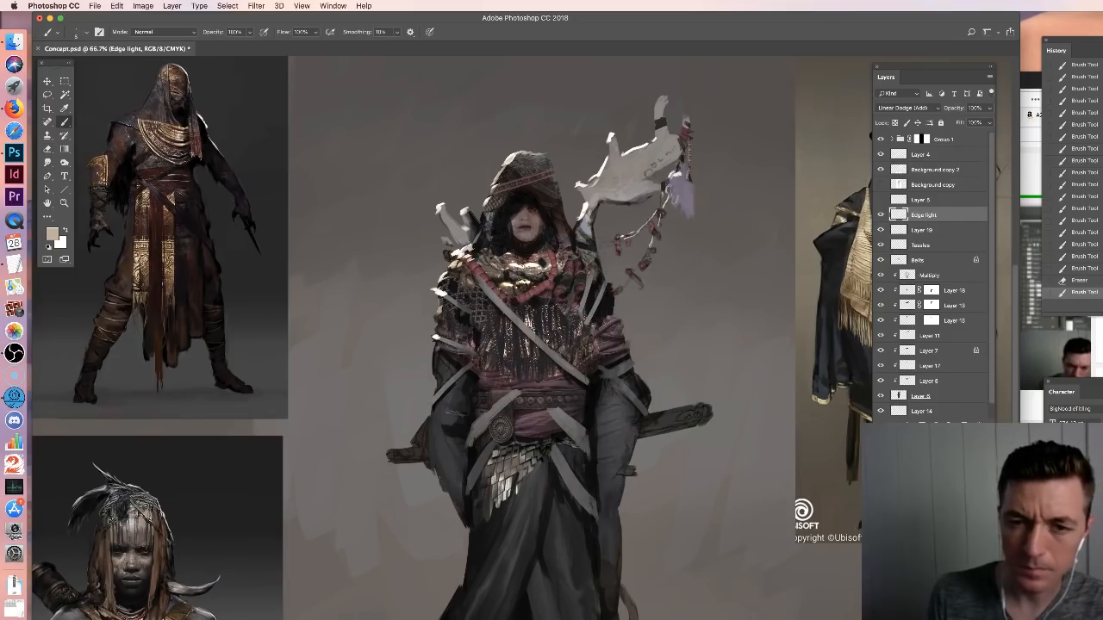
Brighten the hanging beads on the Edge light layer with a red sampled from the strand
right_click(655, 231)
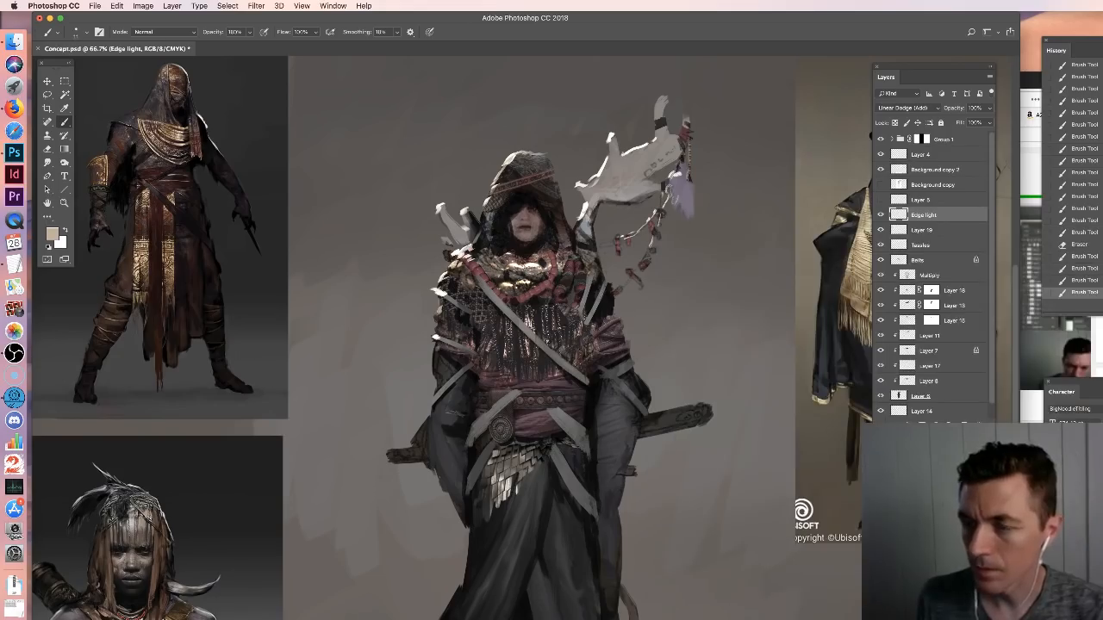
alt+click(622, 239)
mouse_move(620, 237)
mouse_down()
mouse_move(618, 252)
mouse_move(655, 234)
mouse_up()
drag(651, 232, 657, 236)
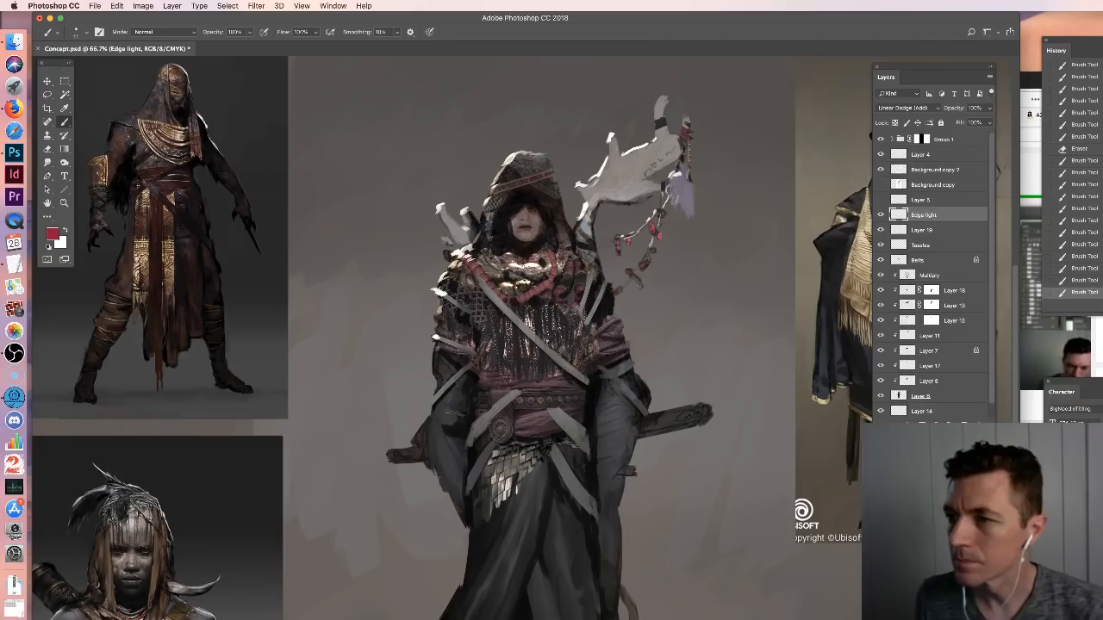
Paint bright purple highlights on the feather tassel with a colour sampled from it, and erase the excess on the Edge light layer
alt+click(682, 191)
drag(681, 183, 685, 196)
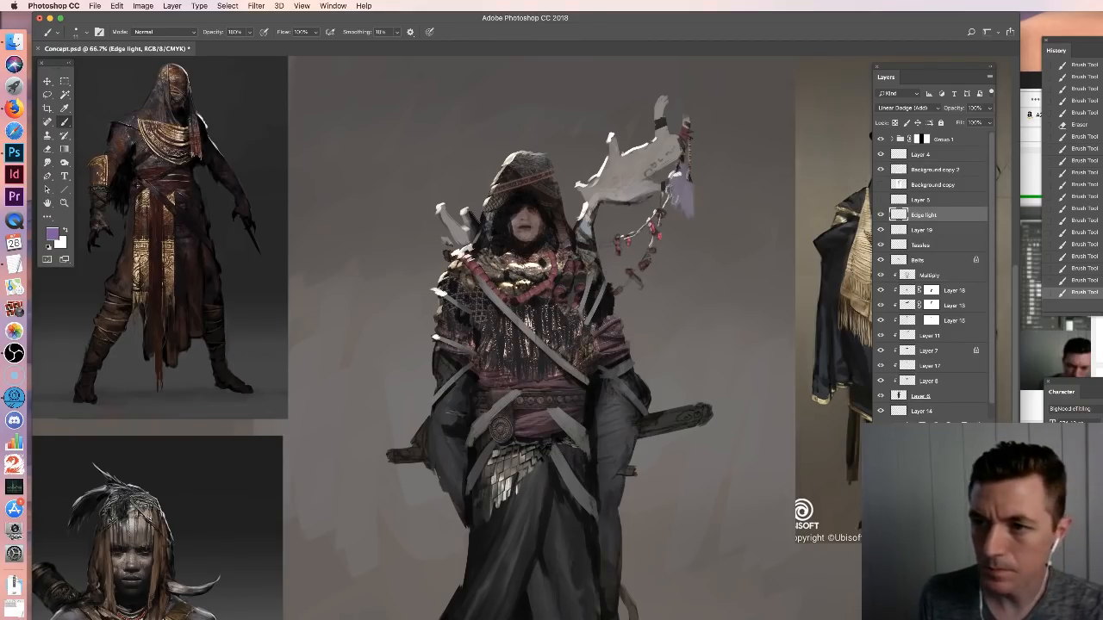
drag(681, 184, 684, 198)
drag(682, 188, 687, 205)
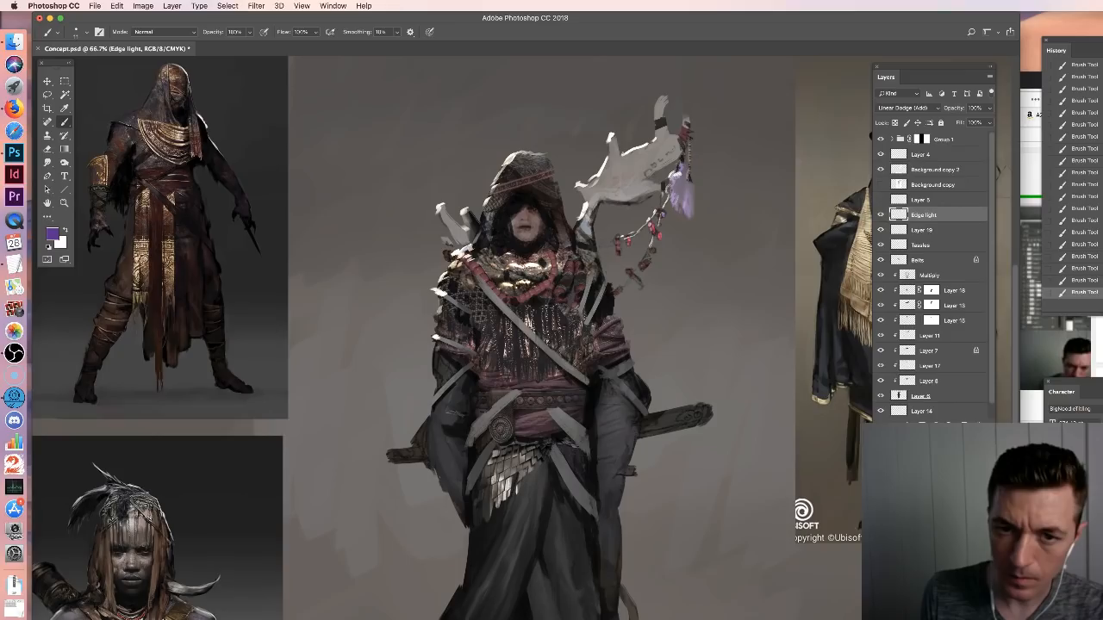
key(e)
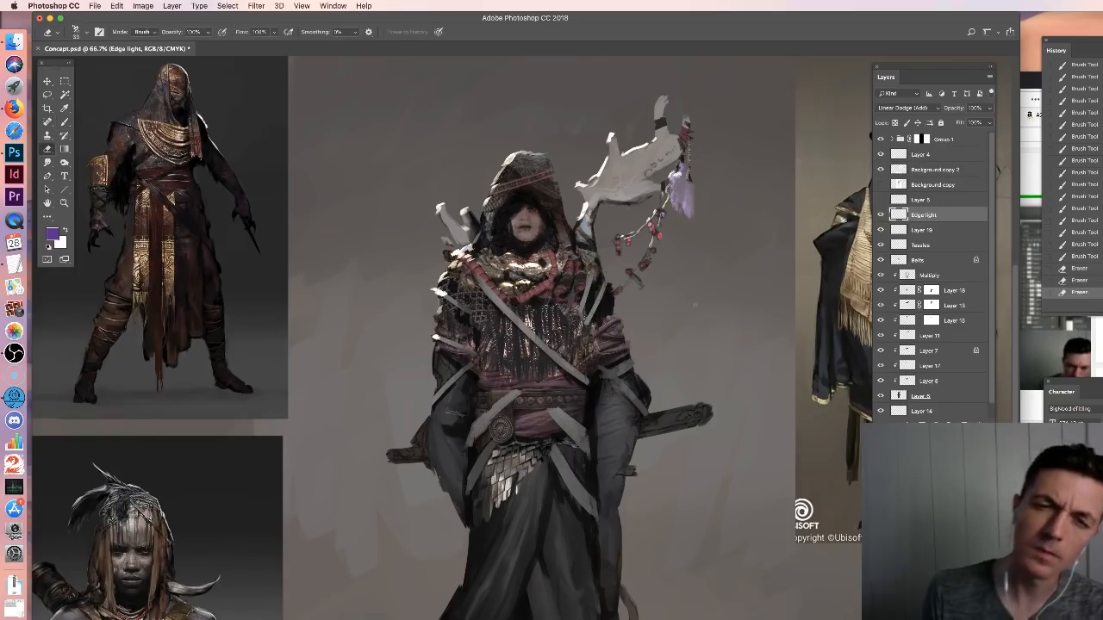
click(612, 291)
Toggle the visibility of Layer 19 to check its content and label the layer green
key(super+minus)
key(super+minus)
key(super+minus)
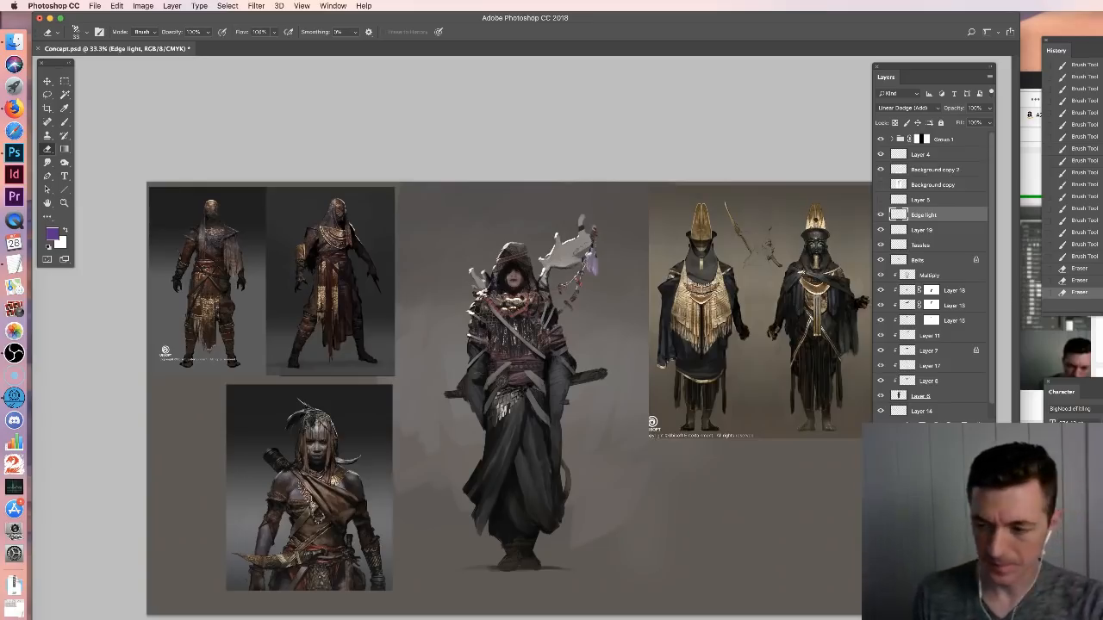
key(super+minus)
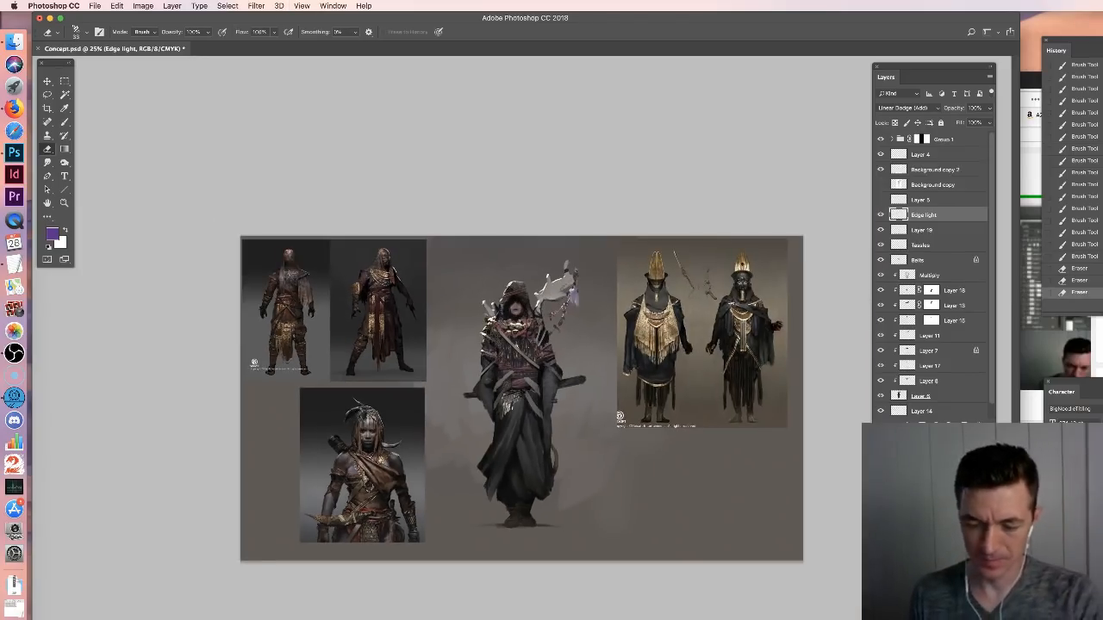
key(super+plus)
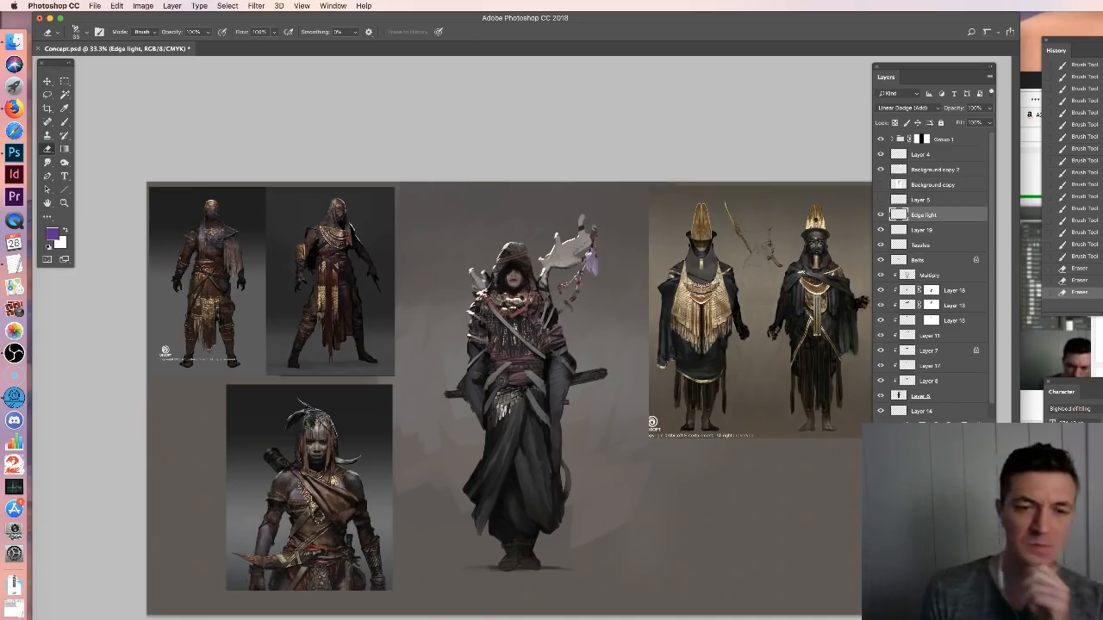
click(64, 123)
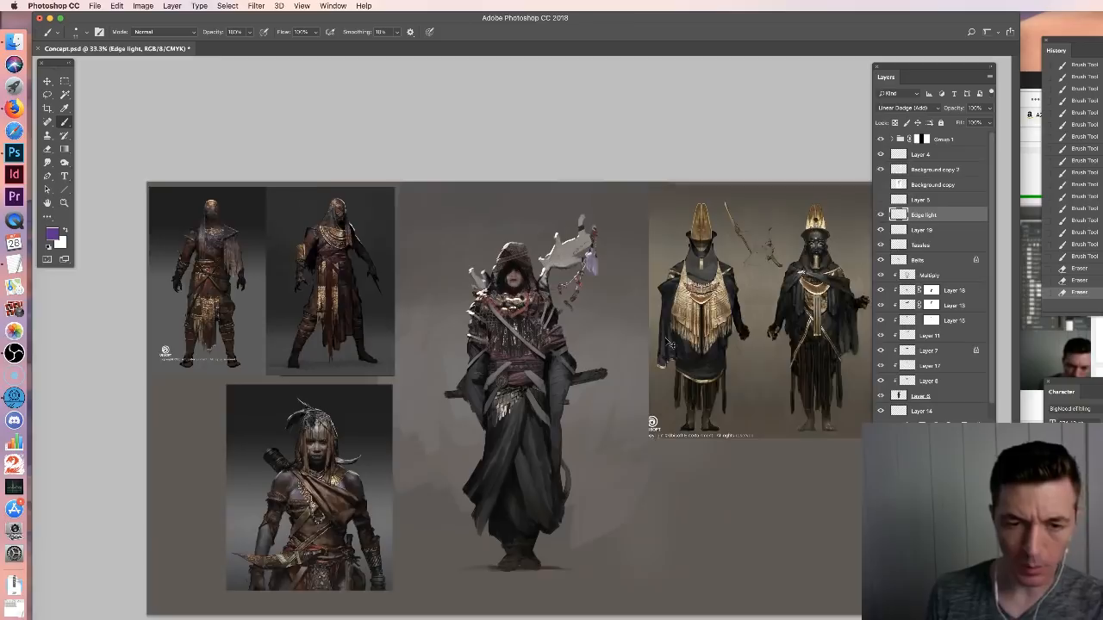
key(super+plus)
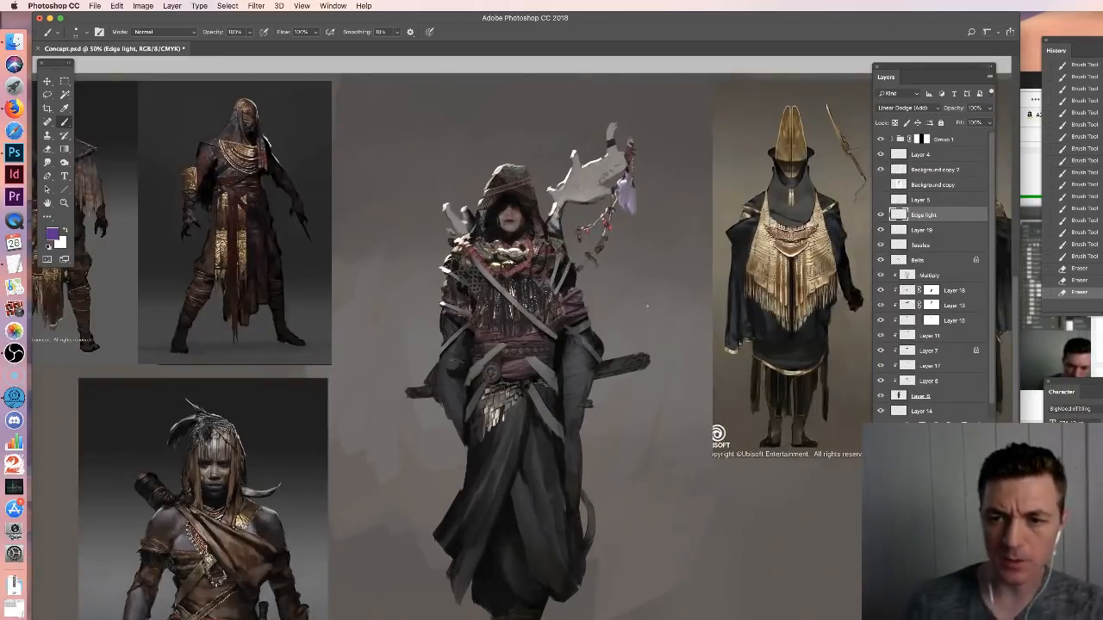
click(923, 229)
click(881, 231)
click(881, 233)
right_click(881, 230)
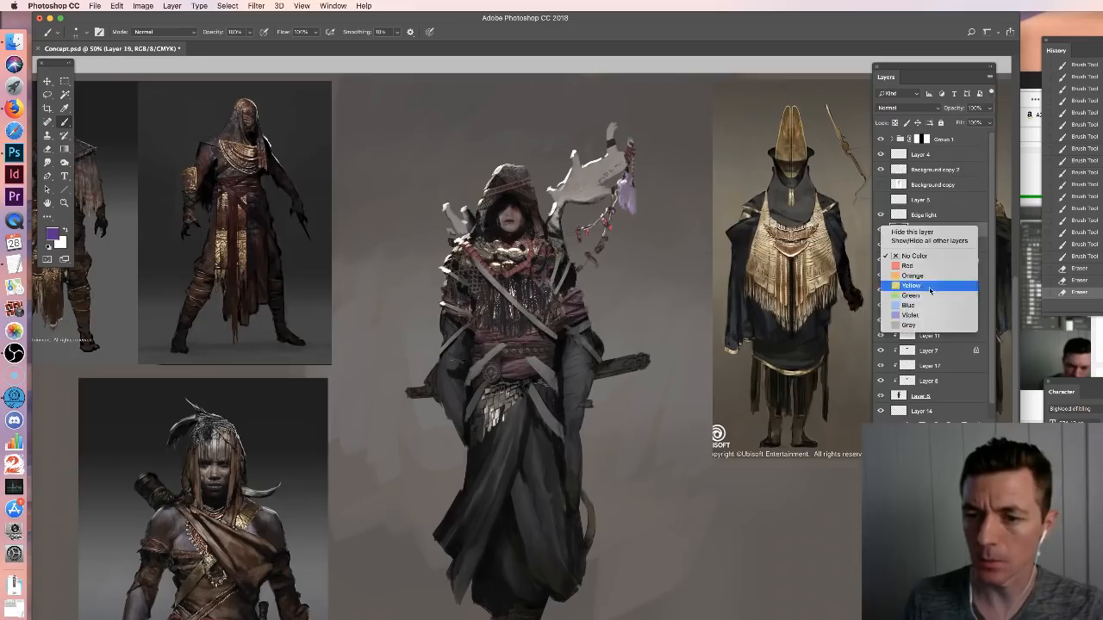
click(930, 295)
Paint dark tones sampled from the hood along the fabric framing the face on Layer 19
key(super+plus)
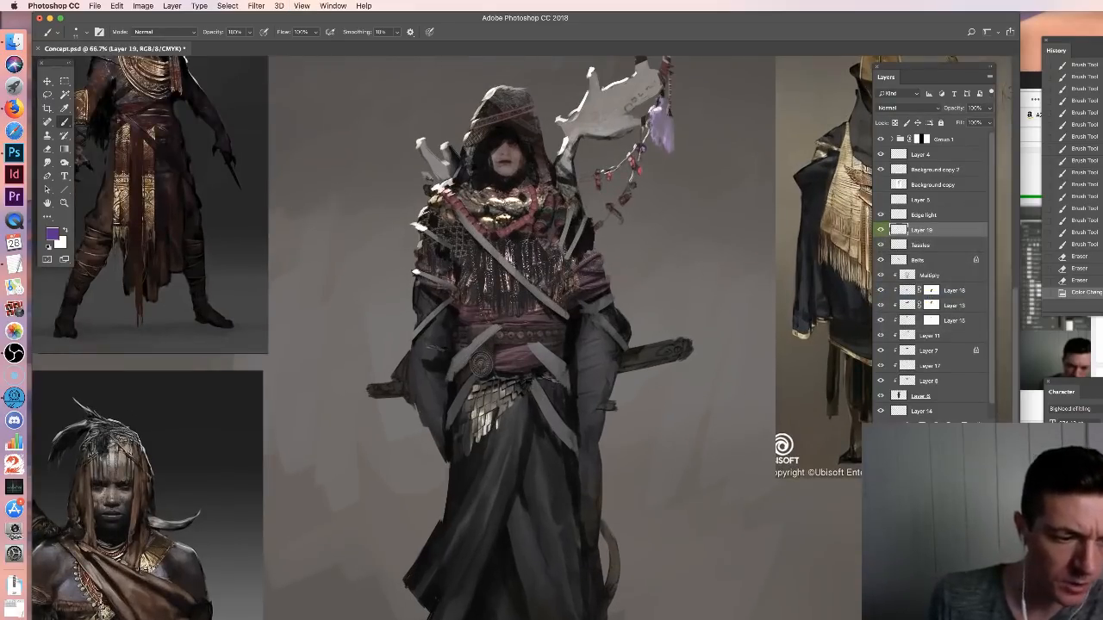
drag(679, 250, 724, 358)
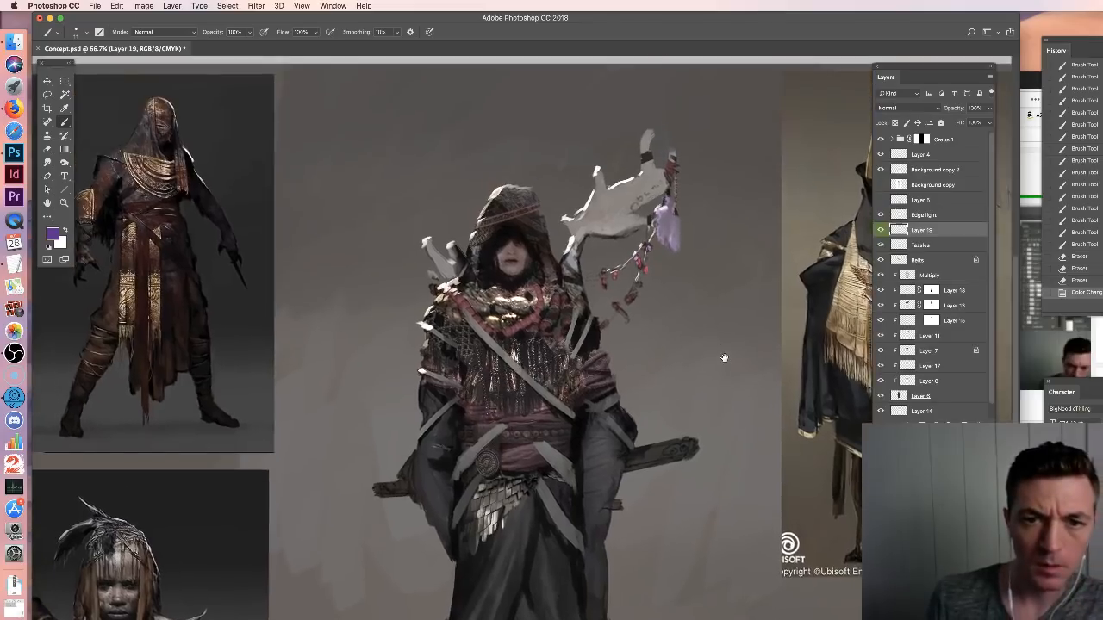
key(super+plus)
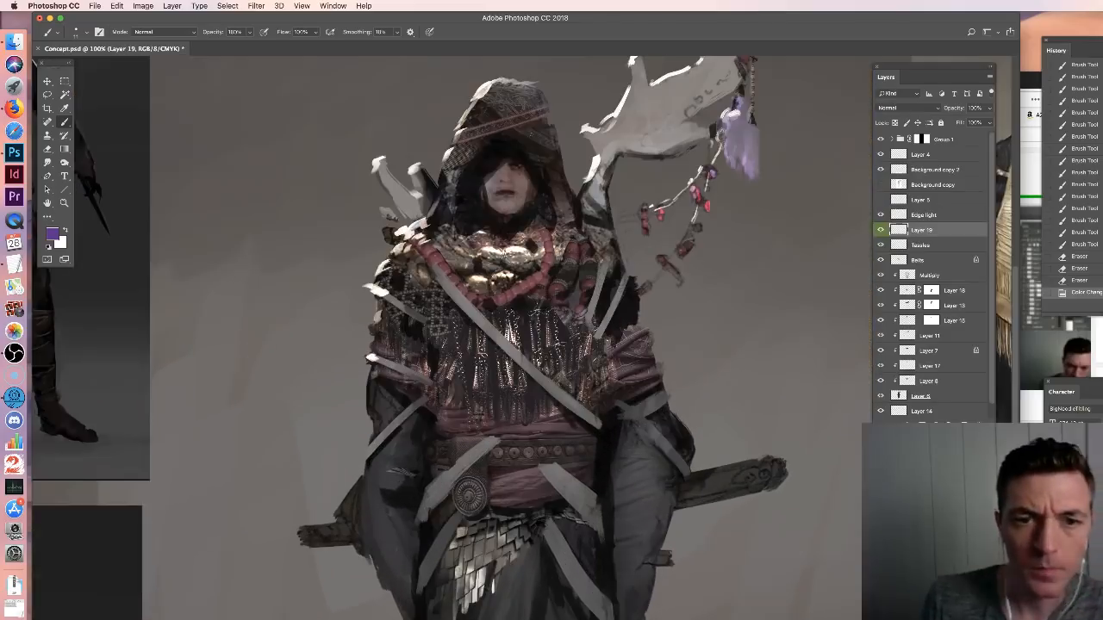
drag(594, 253, 647, 350)
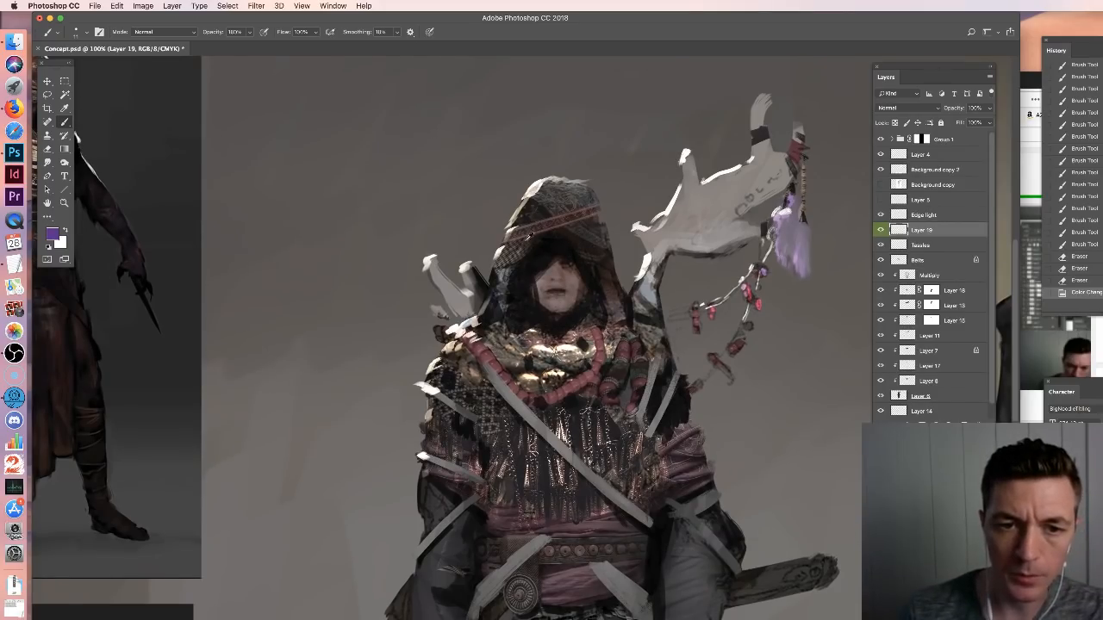
alt+click(556, 202)
right_click(576, 261)
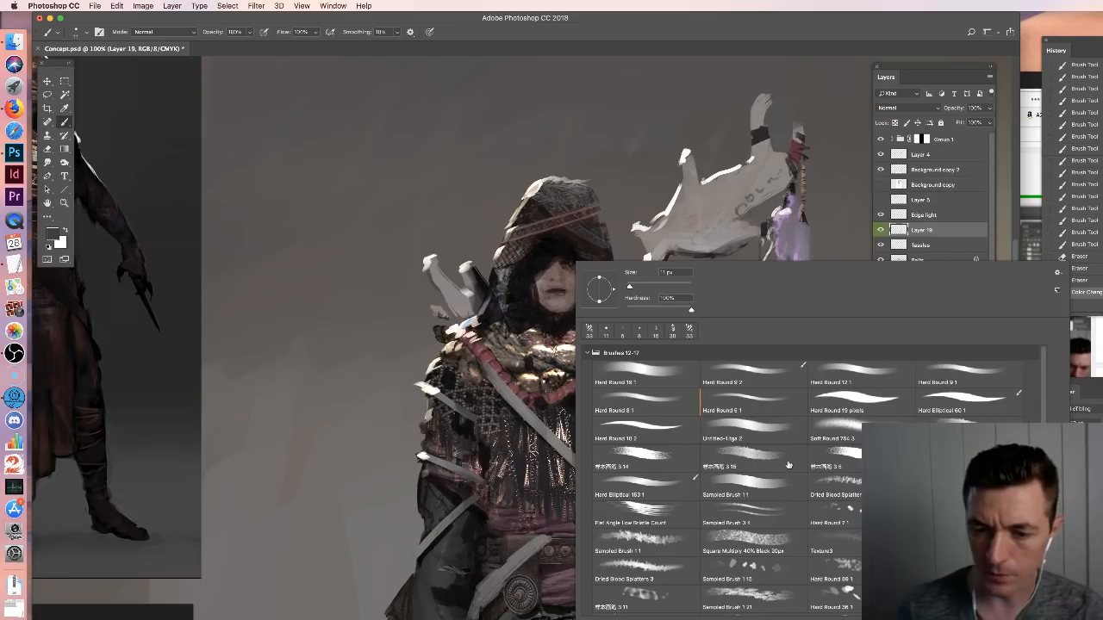
drag(543, 243, 555, 244)
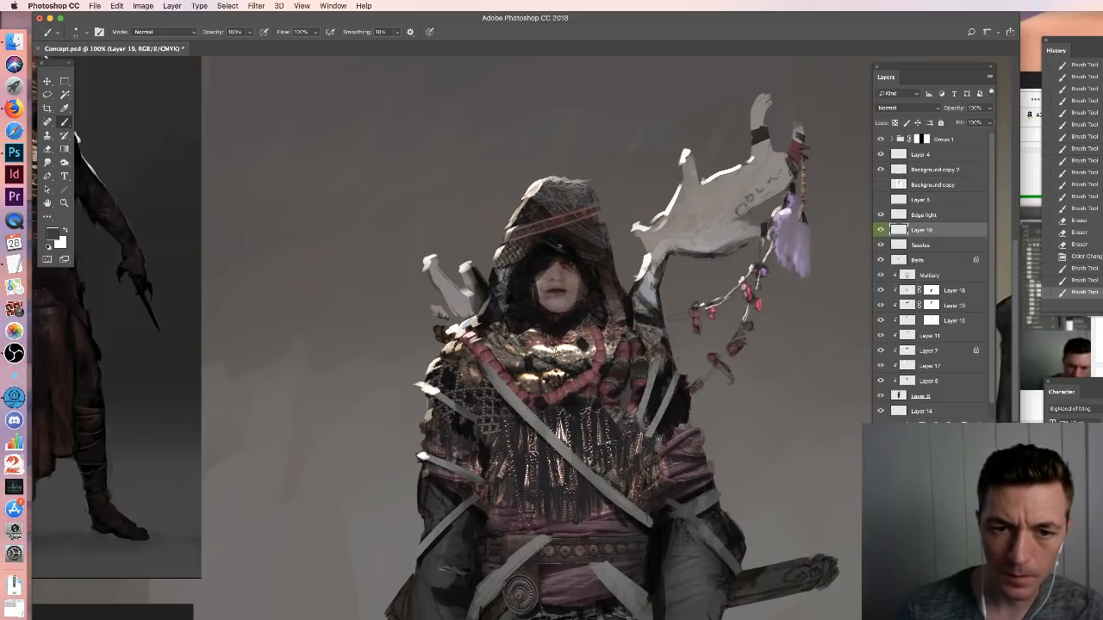
mouse_move(560, 246)
mouse_down()
mouse_move(591, 262)
mouse_move(611, 246)
mouse_move(616, 274)
mouse_up()
alt+click(614, 300)
click(590, 268)
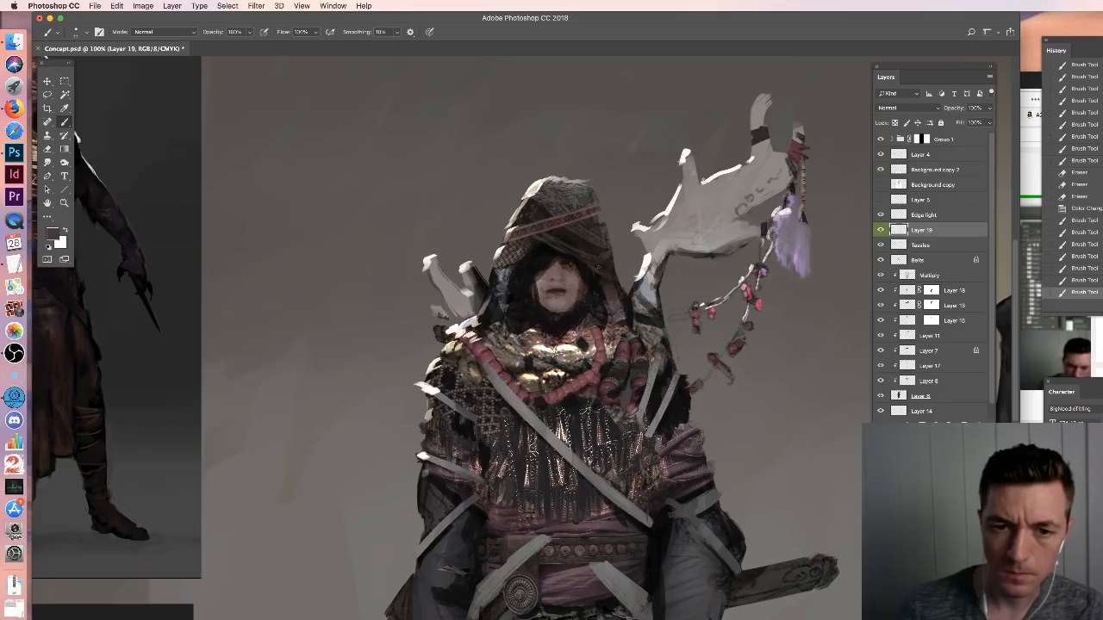
drag(593, 269, 601, 288)
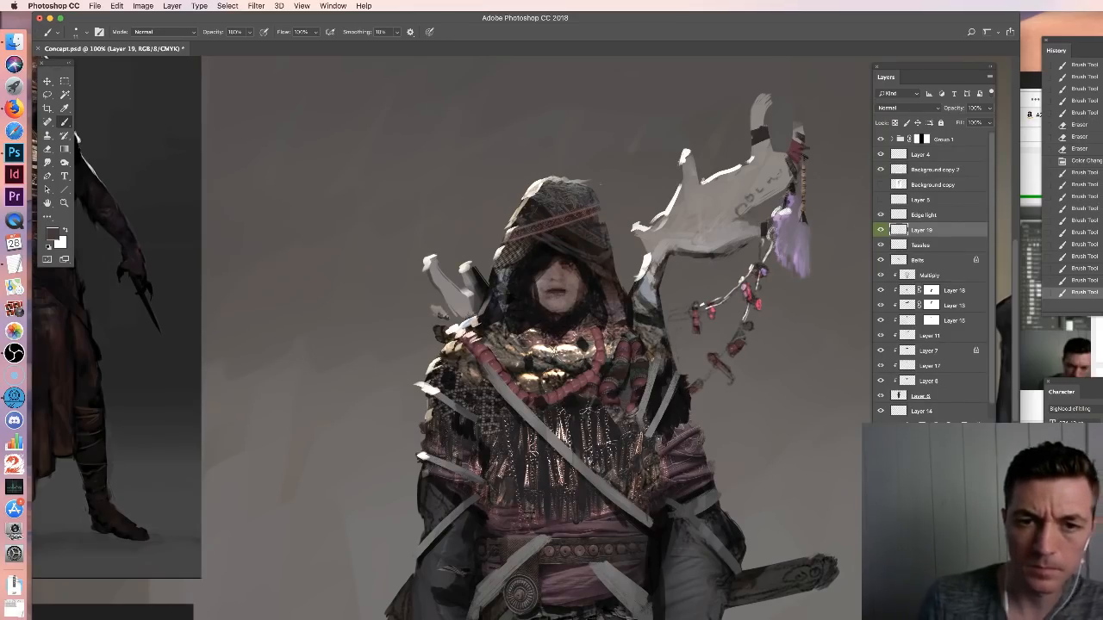
Erase the stray light beside the hood's right edge on the Edge light layer, and return to Layer 19 with the brush
click(925, 216)
key(e)
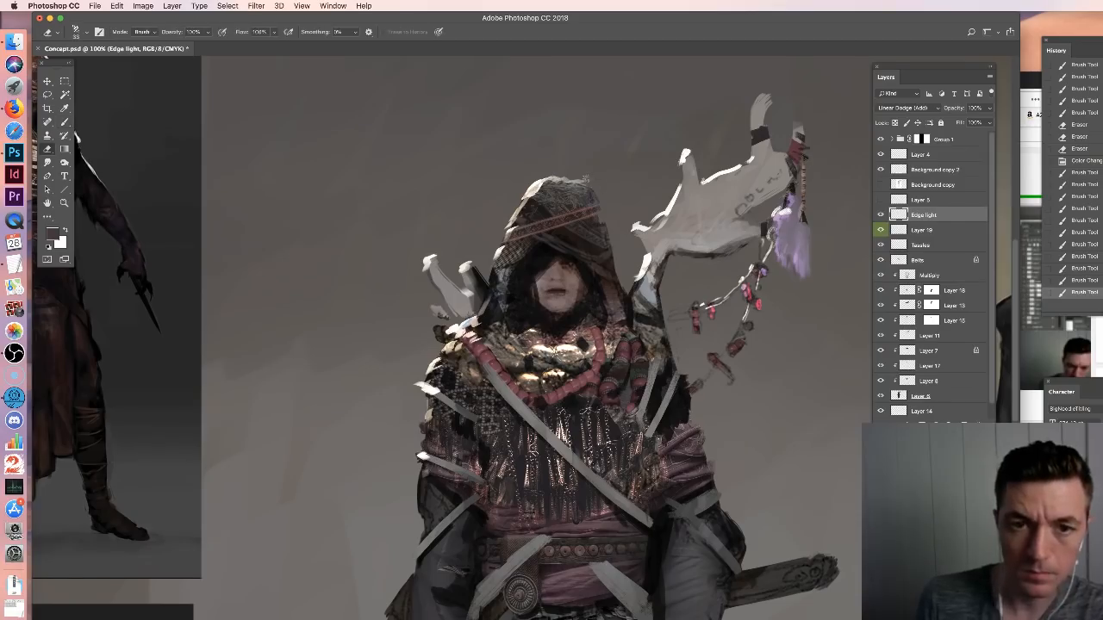
click(615, 218)
key(b)
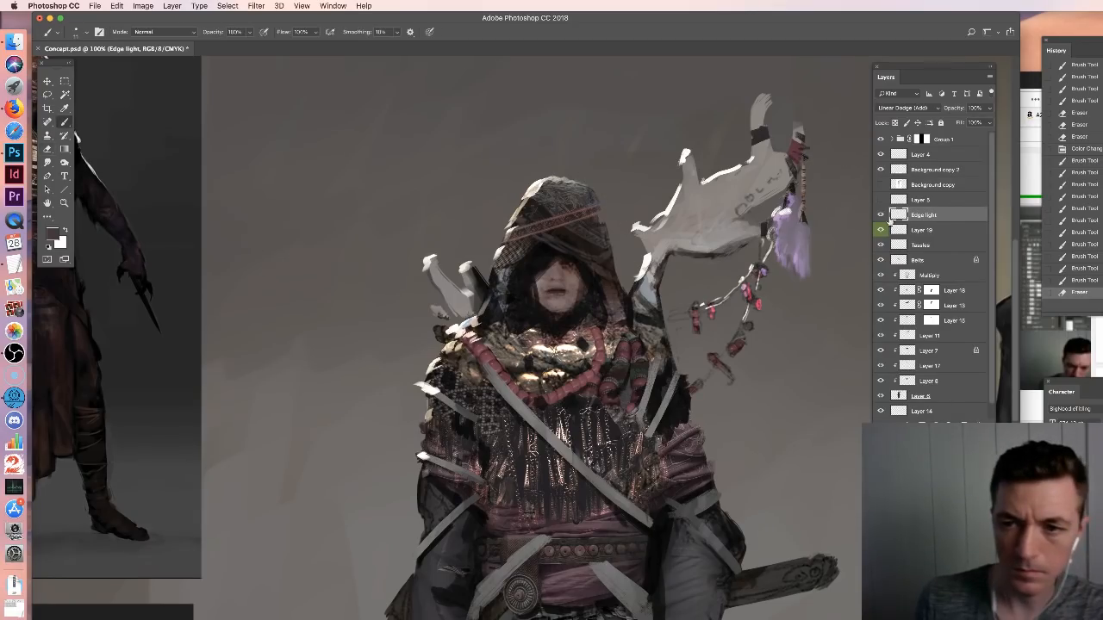
click(909, 230)
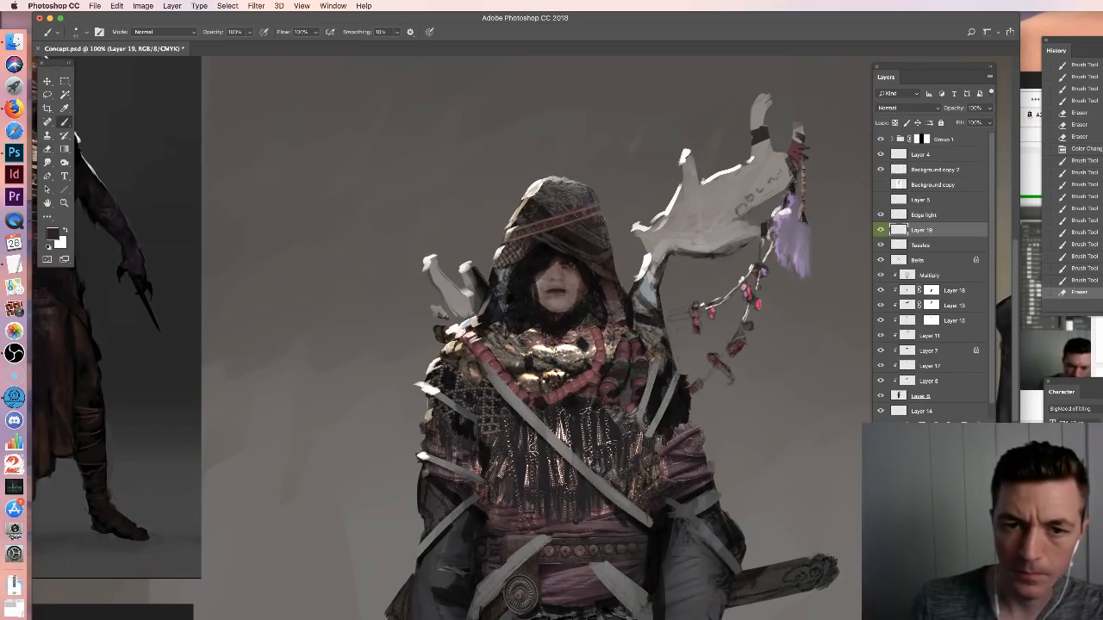
Paint the folds on the hood's right side with tones sampled from the surrounding fabric
drag(595, 216, 605, 233)
alt+click(607, 243)
drag(606, 234, 610, 245)
mouse_move(608, 238)
mouse_down()
mouse_move(613, 267)
mouse_move(616, 249)
mouse_up()
alt+click(609, 255)
alt+click(617, 261)
drag(613, 231, 618, 250)
alt+click(620, 243)
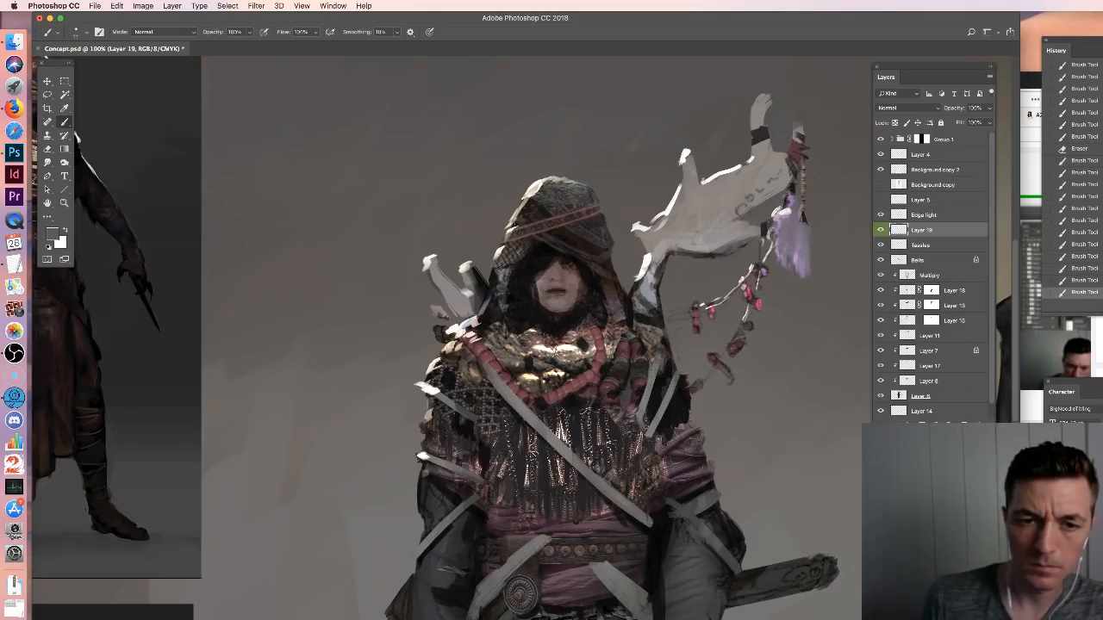
drag(614, 239, 617, 250)
Deepen the hood's lower right side beside the face with sampled dark colours, undoing a misplaced stroke
alt+click(619, 314)
mouse_move(616, 309)
mouse_down()
mouse_move(610, 322)
mouse_move(609, 309)
mouse_up()
key(super+z)
alt+click(612, 309)
alt+click(610, 299)
alt+click(602, 292)
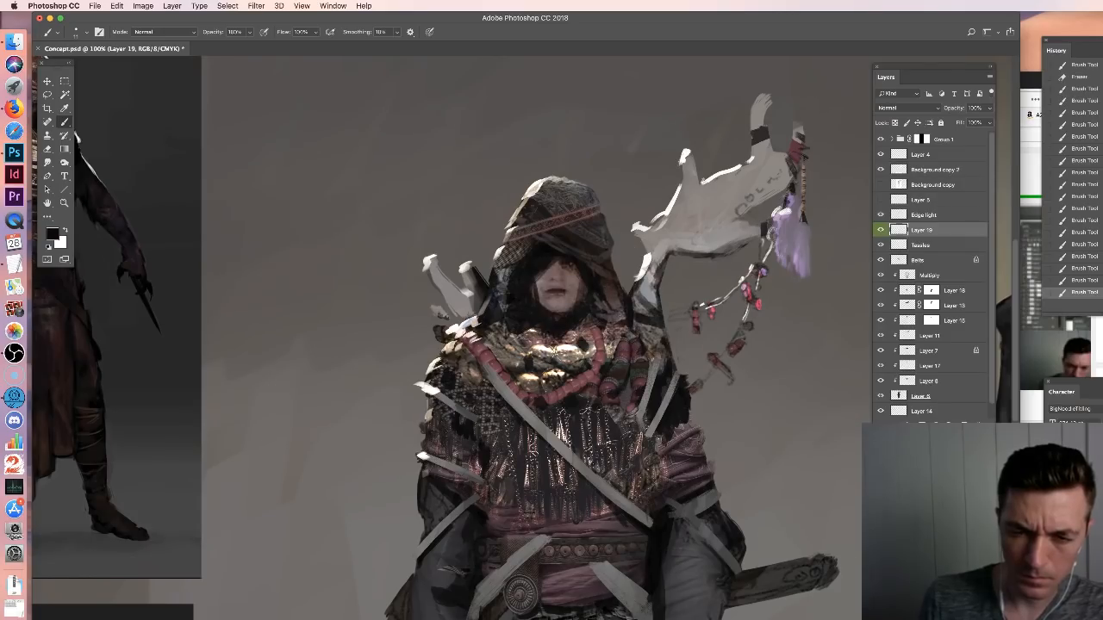
alt+click(597, 289)
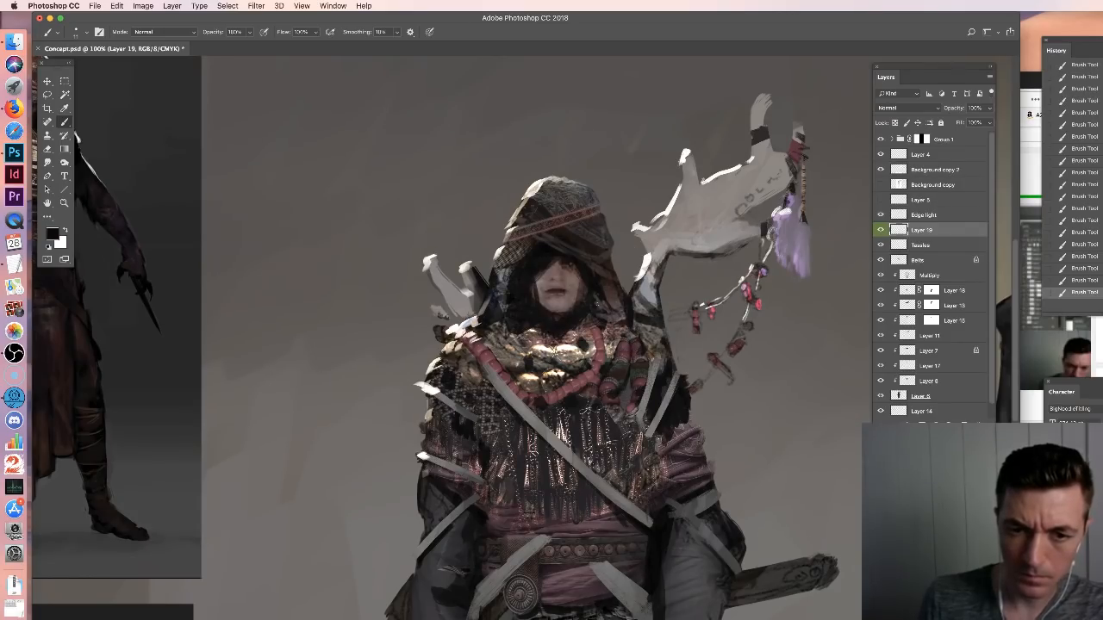
Refine the nose and mouth area with tones sampled from the face, and enlarge the brush slightly
alt+click(567, 262)
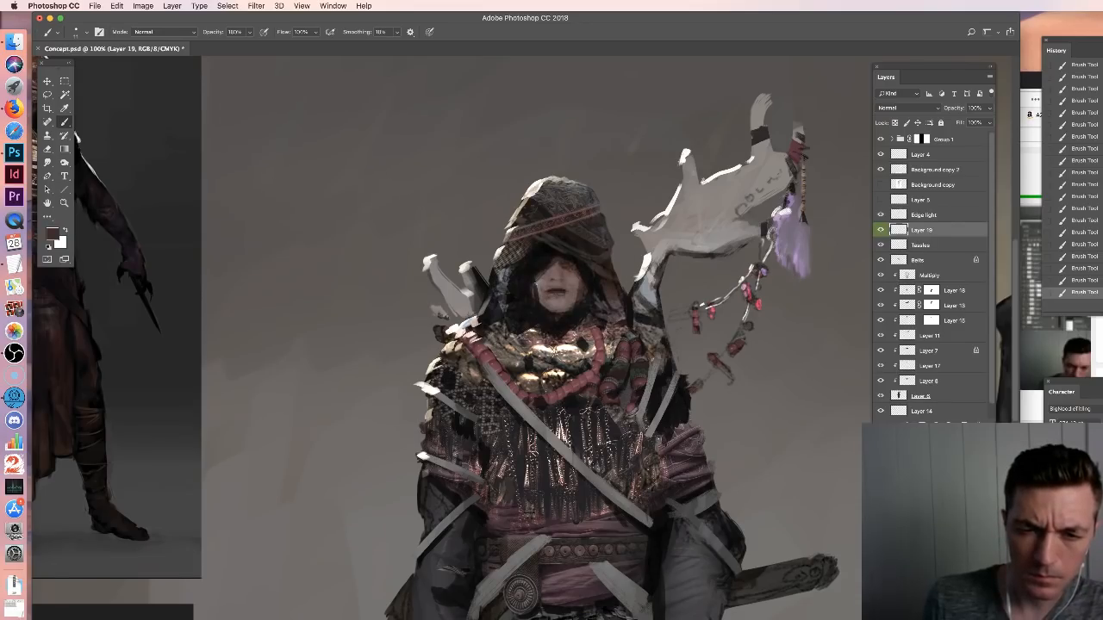
alt+click(547, 282)
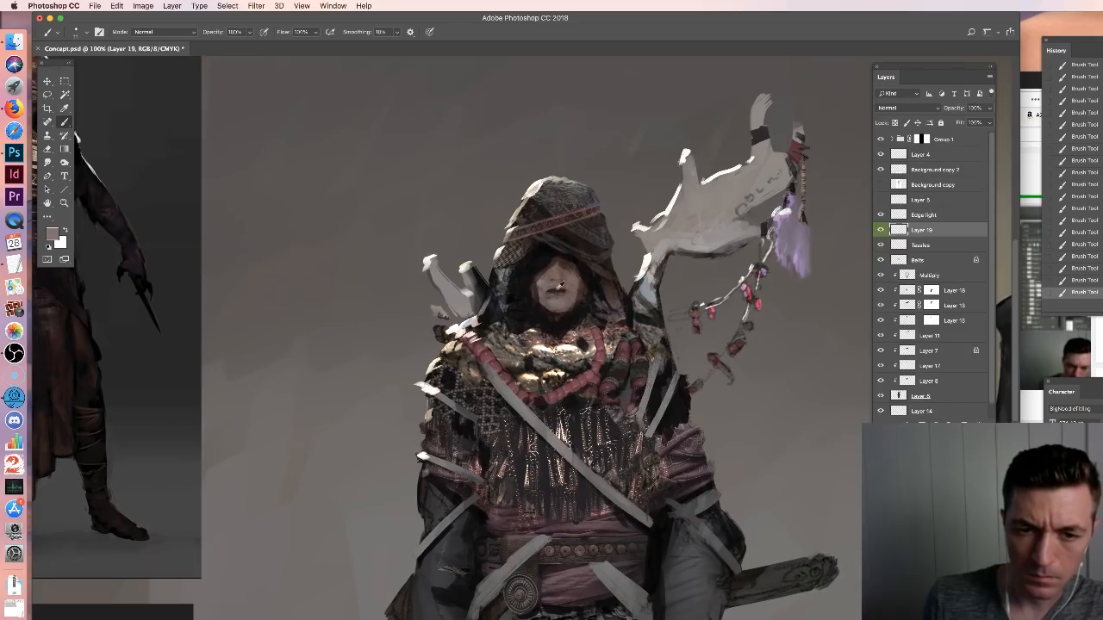
alt+click(557, 290)
right_click(562, 294)
drag(610, 320, 615, 322)
key(Return)
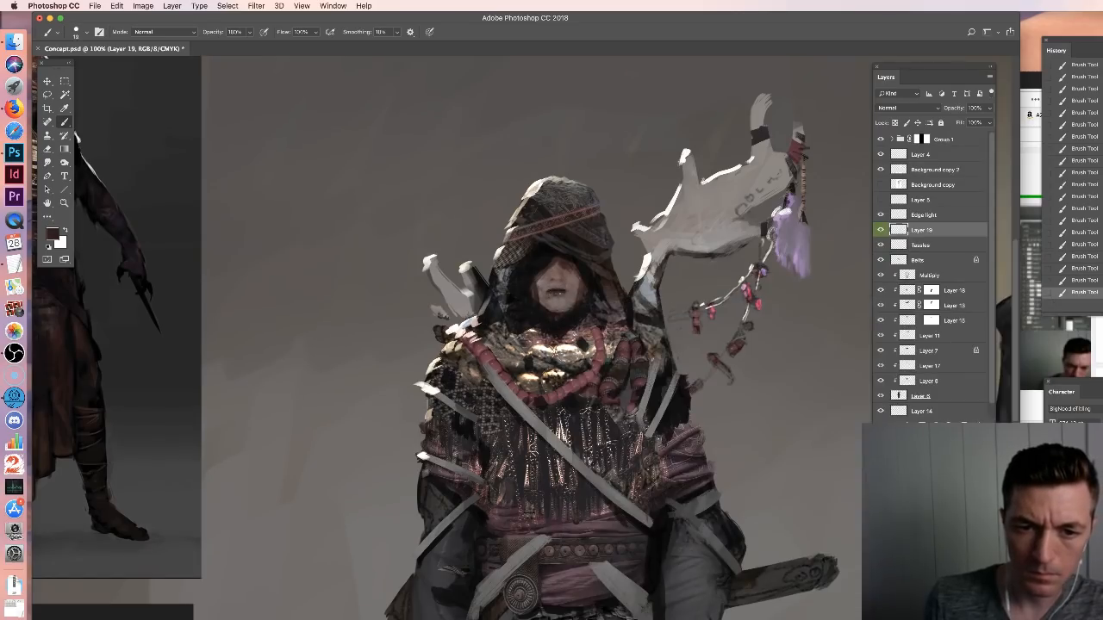
Shade the face with a soft dark brown shadow using a much larger brush
right_click(564, 305)
drag(612, 329, 618, 329)
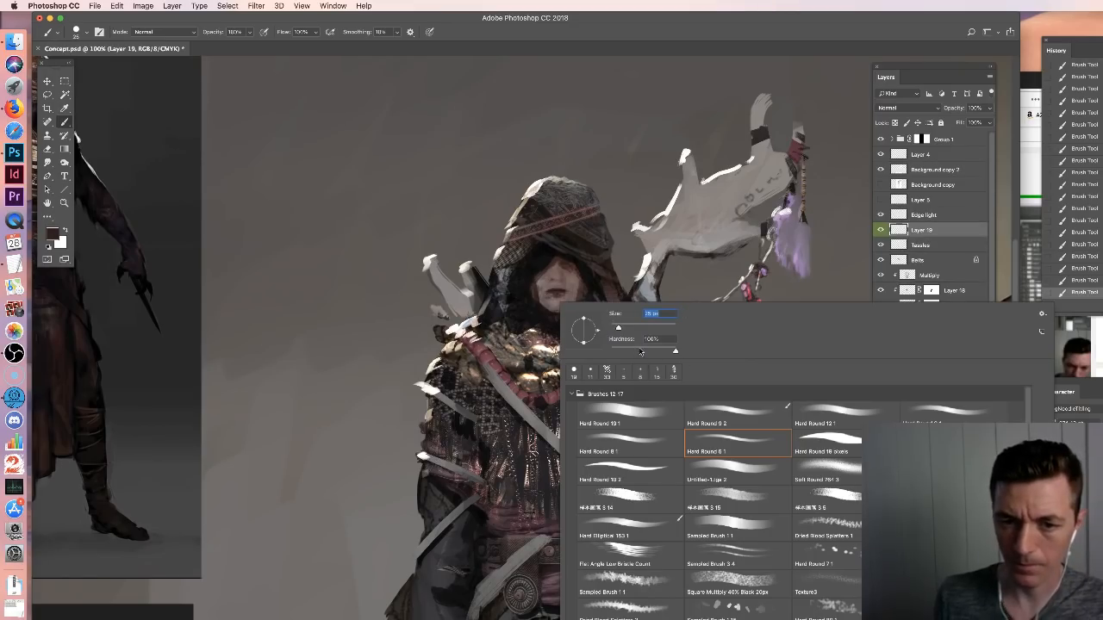
click(638, 327)
click(545, 290)
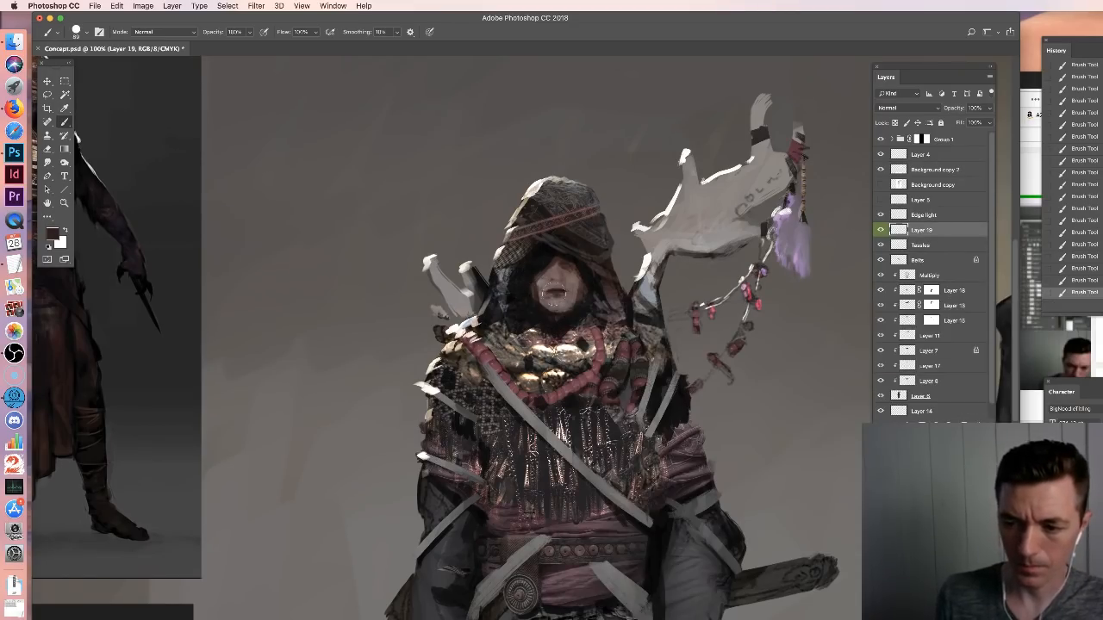
mouse_move(582, 295)
mouse_down()
mouse_move(527, 303)
mouse_move(573, 298)
mouse_move(547, 278)
mouse_up()
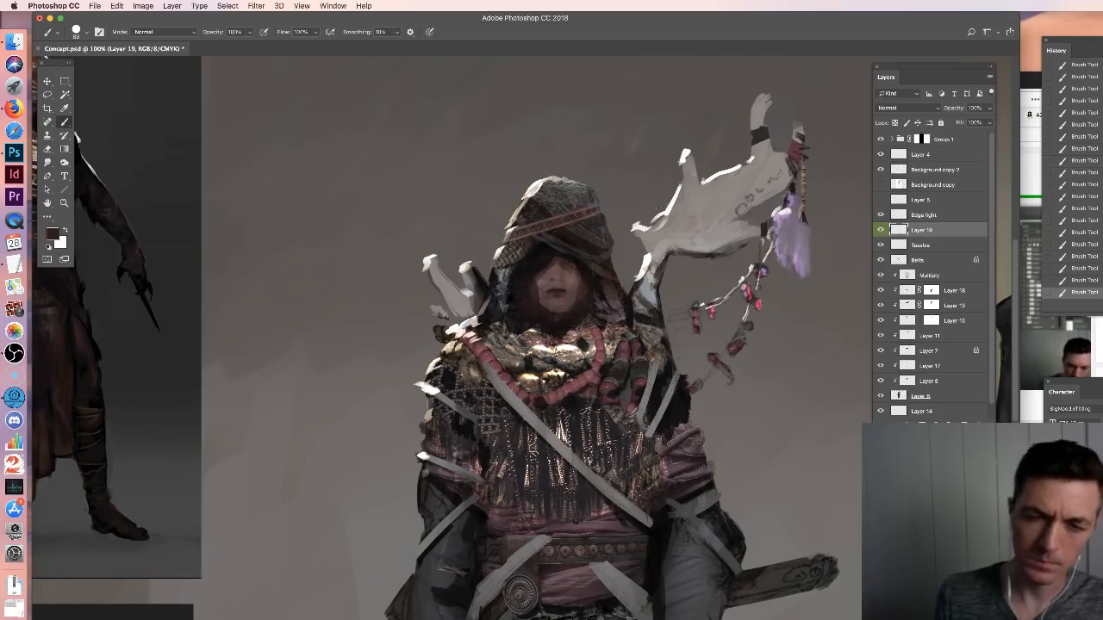
Reduce the brush to 17 px and darken the edge between the face and the hood's inner left side
right_click(603, 299)
drag(673, 323, 661, 323)
click(531, 265)
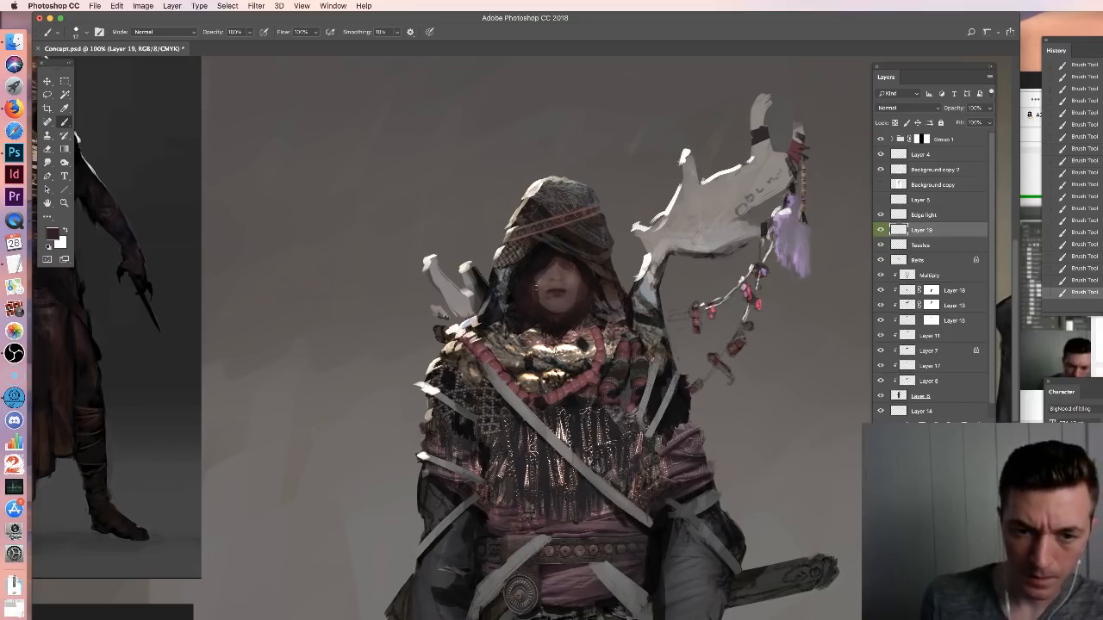
right_click(531, 265)
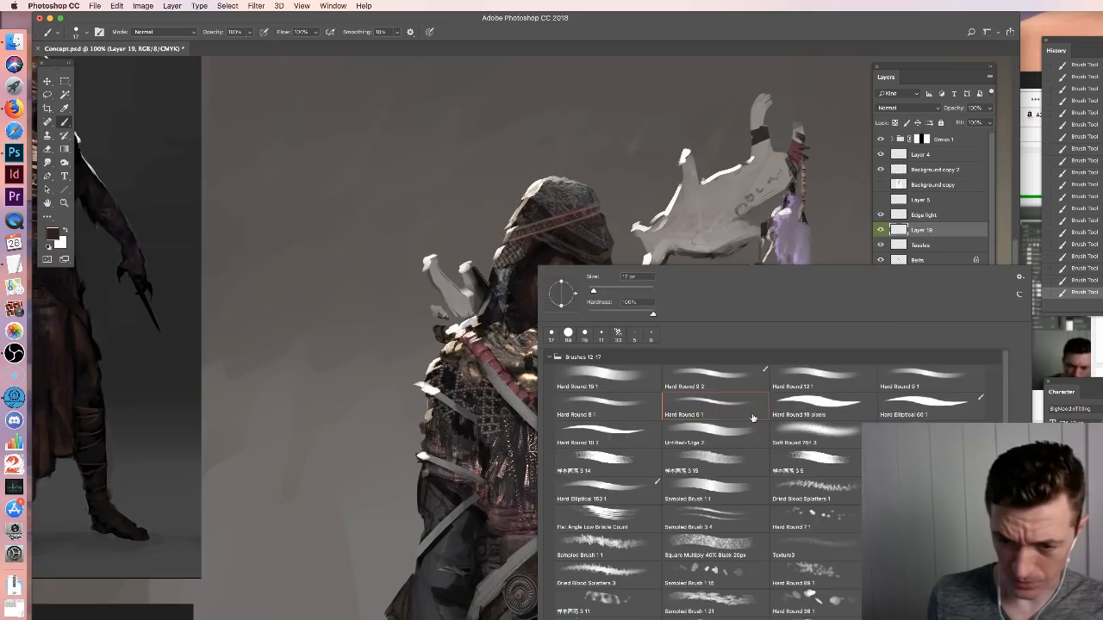
click(512, 274)
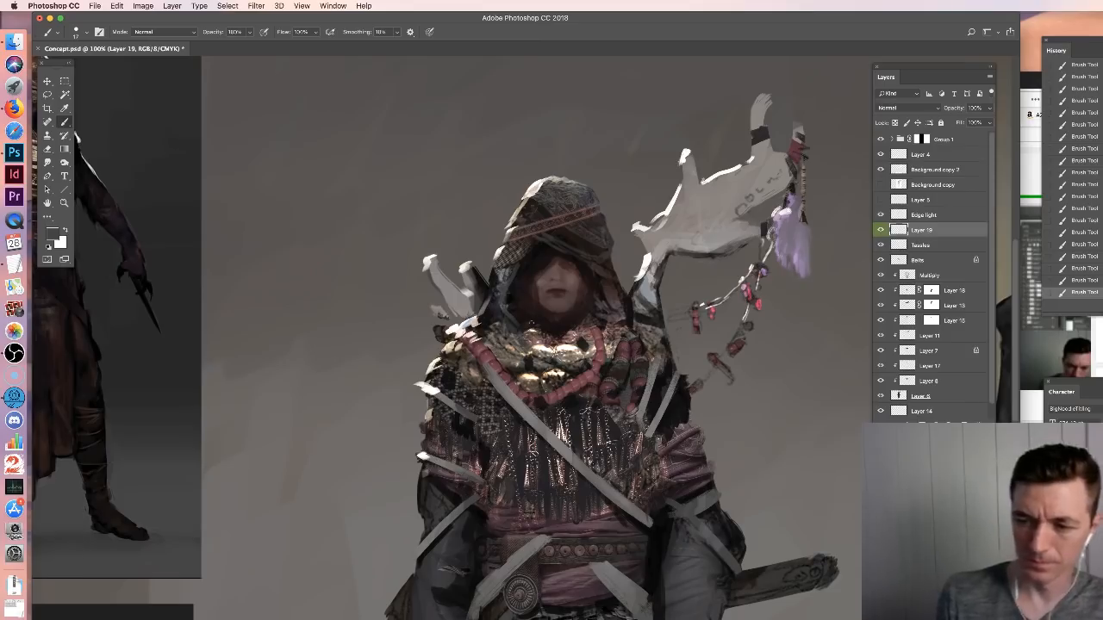
Paint cream highlights on the chunky neck ornaments with a light colour sampled from them
drag(601, 280, 567, 254)
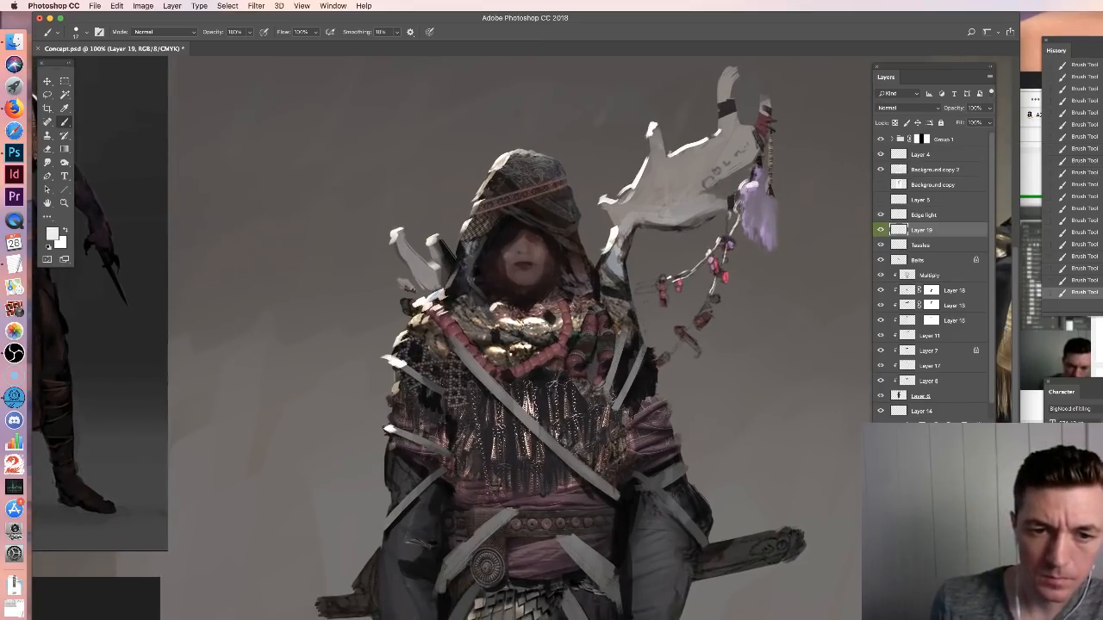
alt+click(505, 317)
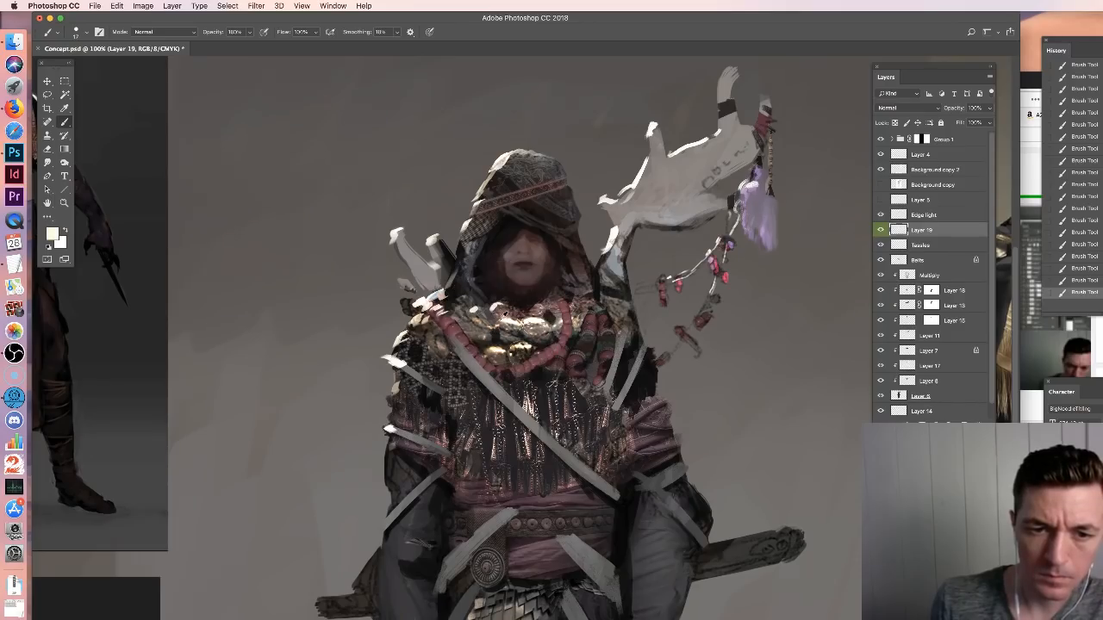
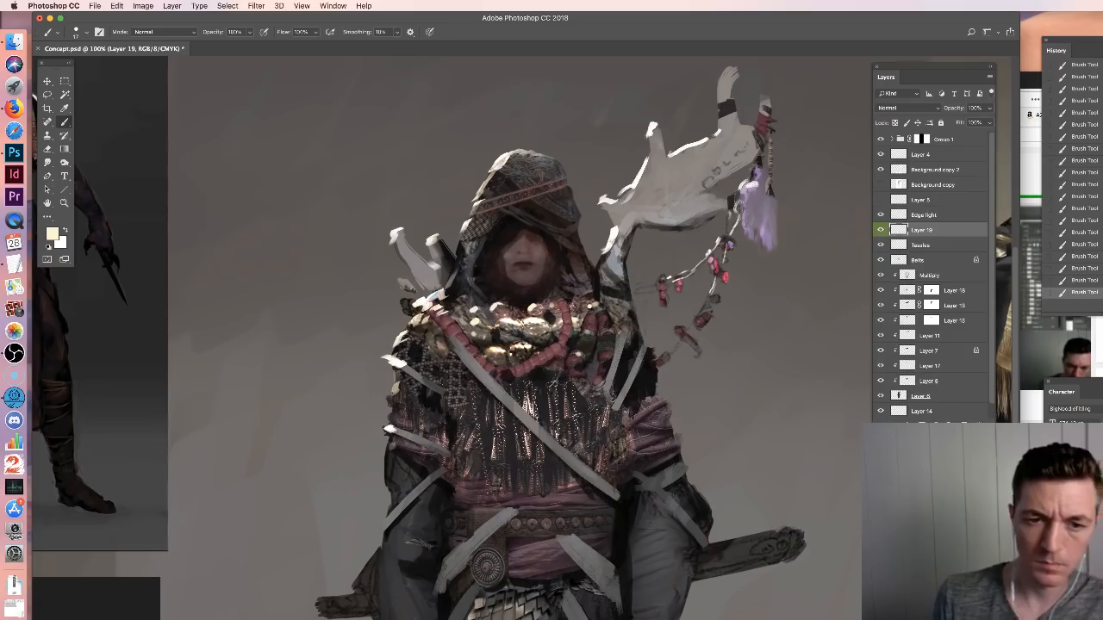
Paint the hood's inner edges and the shadow under the chin with dark colours sampled from the hood
key(d)
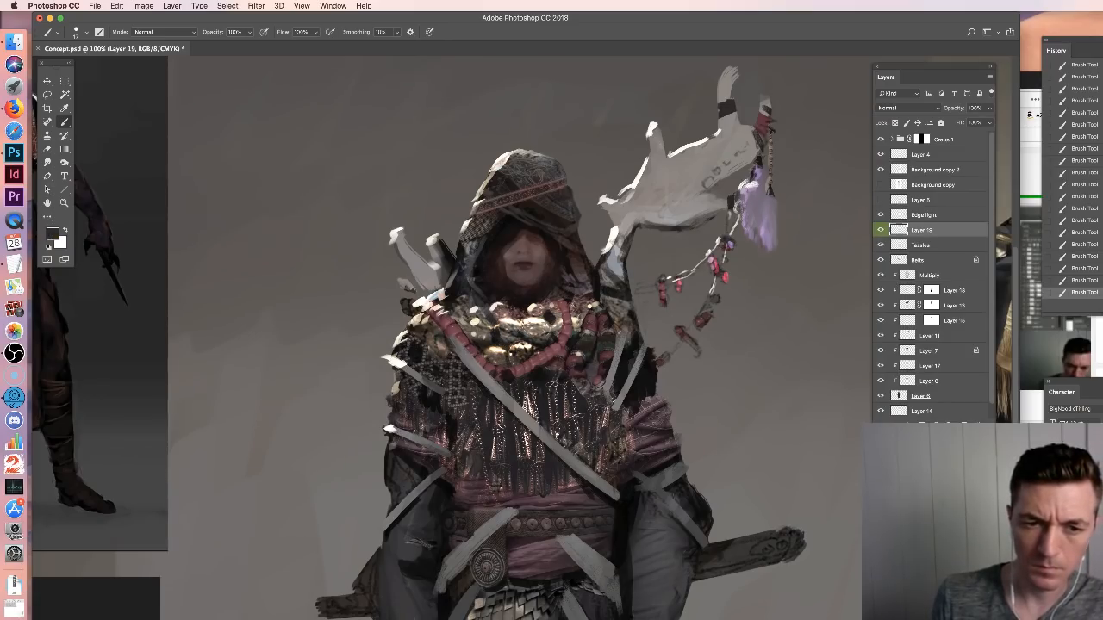
alt+click(473, 264)
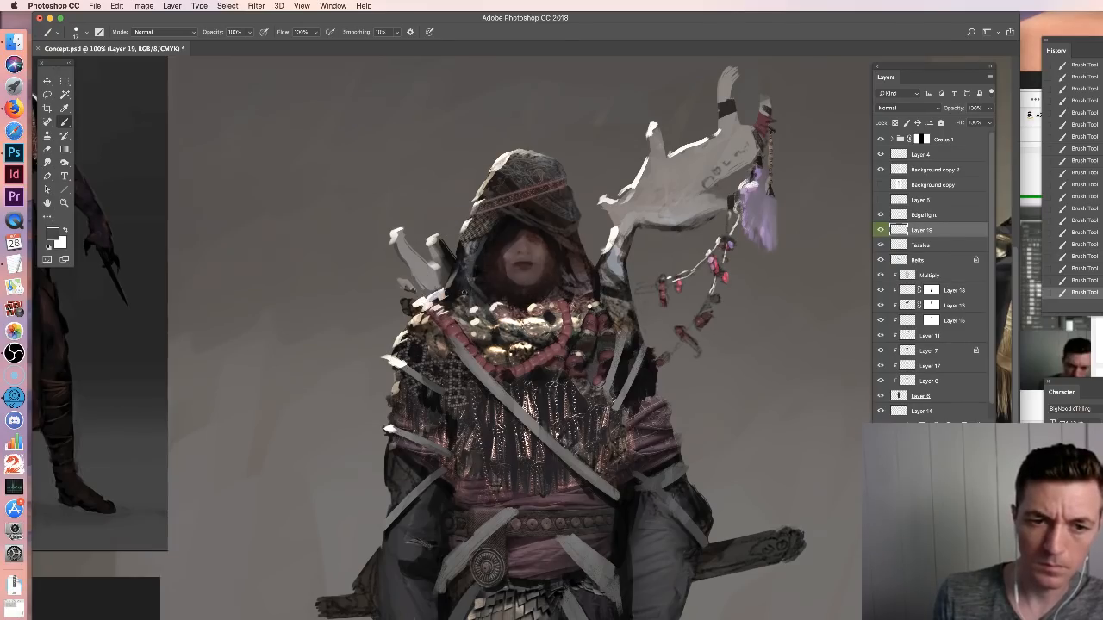
alt+click(563, 259)
mouse_move(570, 287)
mouse_down()
mouse_move(575, 277)
mouse_move(543, 308)
mouse_up()
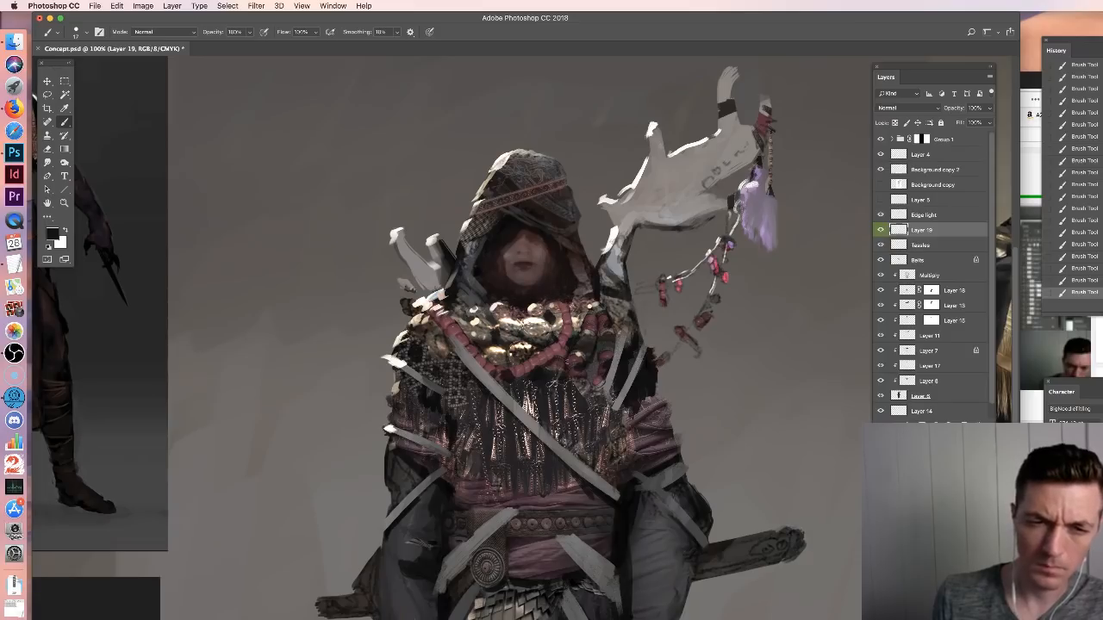
Touch up the hood's folds and outer edges with sampled greys, reducing the brush size for the finer strokes
drag(642, 321, 601, 316)
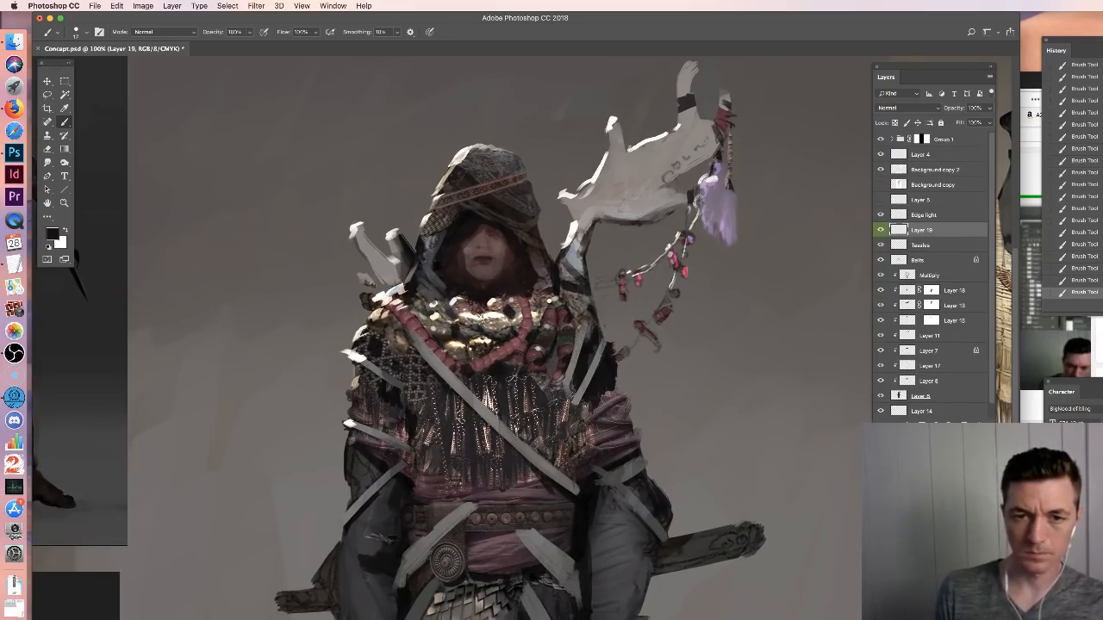
alt+click(586, 230)
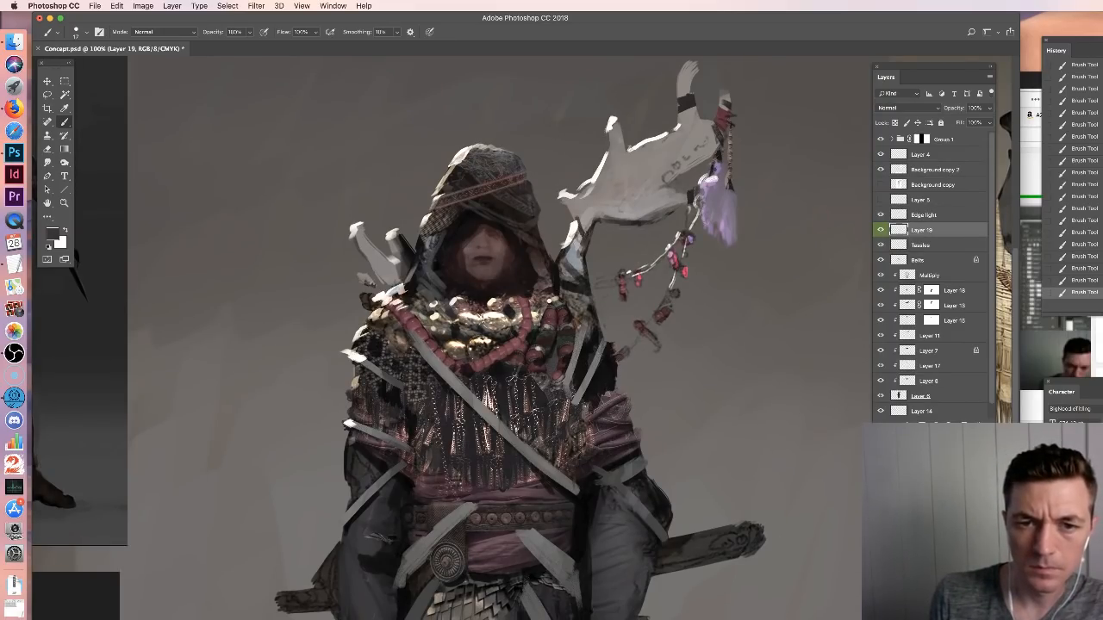
alt+click(580, 232)
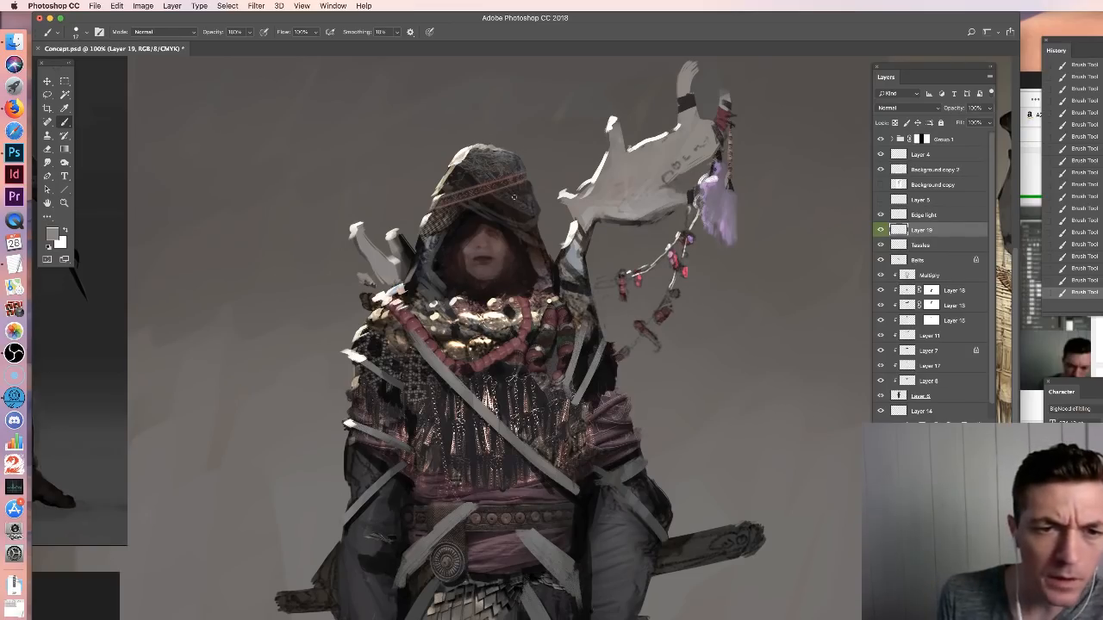
alt+click(448, 221)
drag(423, 241, 434, 237)
right_click(464, 232)
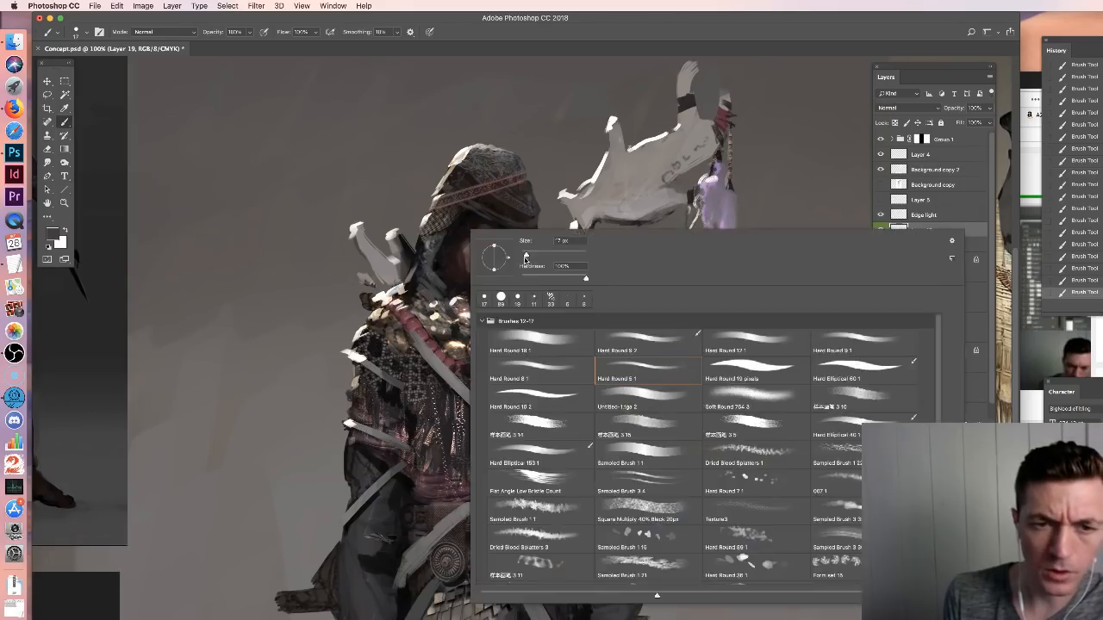
drag(525, 259, 522, 258)
key(Return)
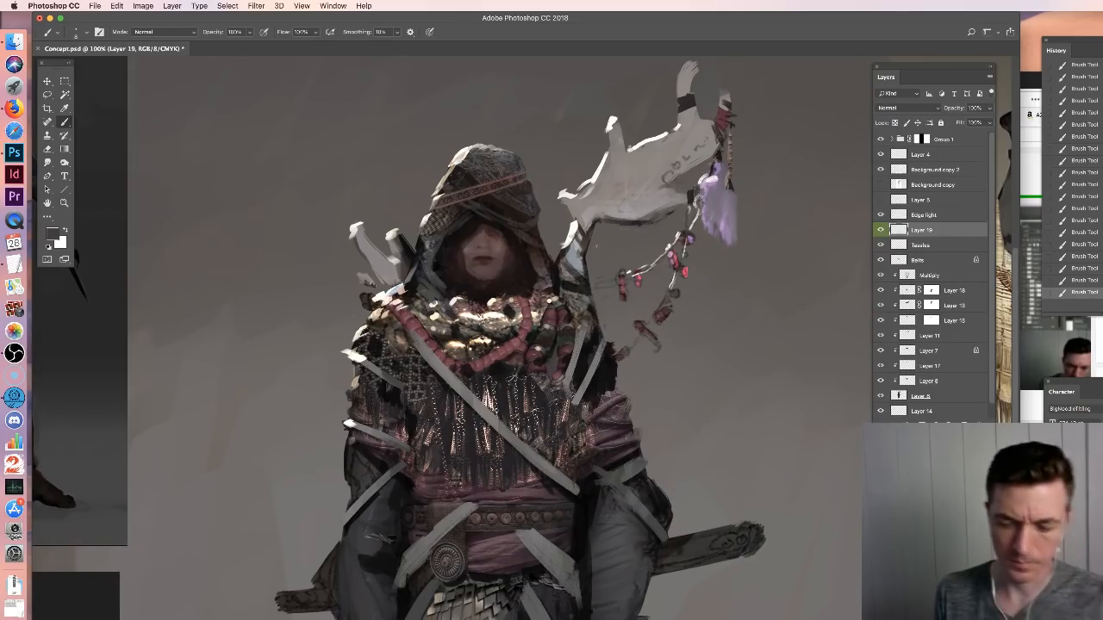
key(super+minus)
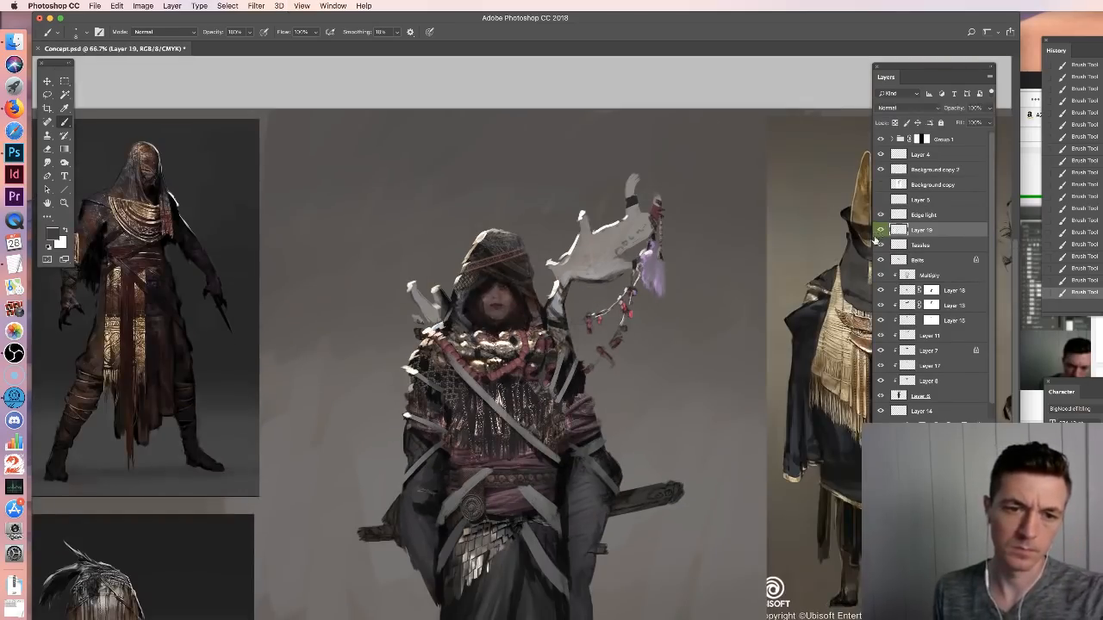
Lightly erase the painted shadow over the face on Layer 19 and toggle the layer's visibility to compare
key(super+plus)
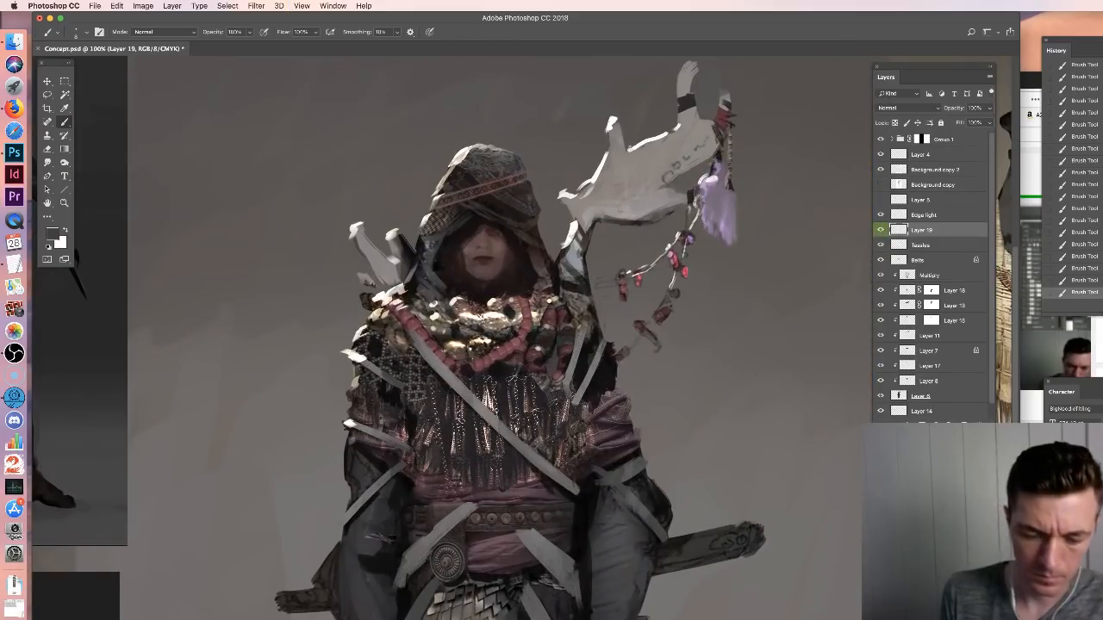
key(e)
right_click(495, 257)
drag(553, 283, 556, 283)
mouse_move(483, 242)
mouse_down()
mouse_move(497, 250)
mouse_move(478, 248)
mouse_move(477, 263)
mouse_up()
drag(493, 259, 475, 264)
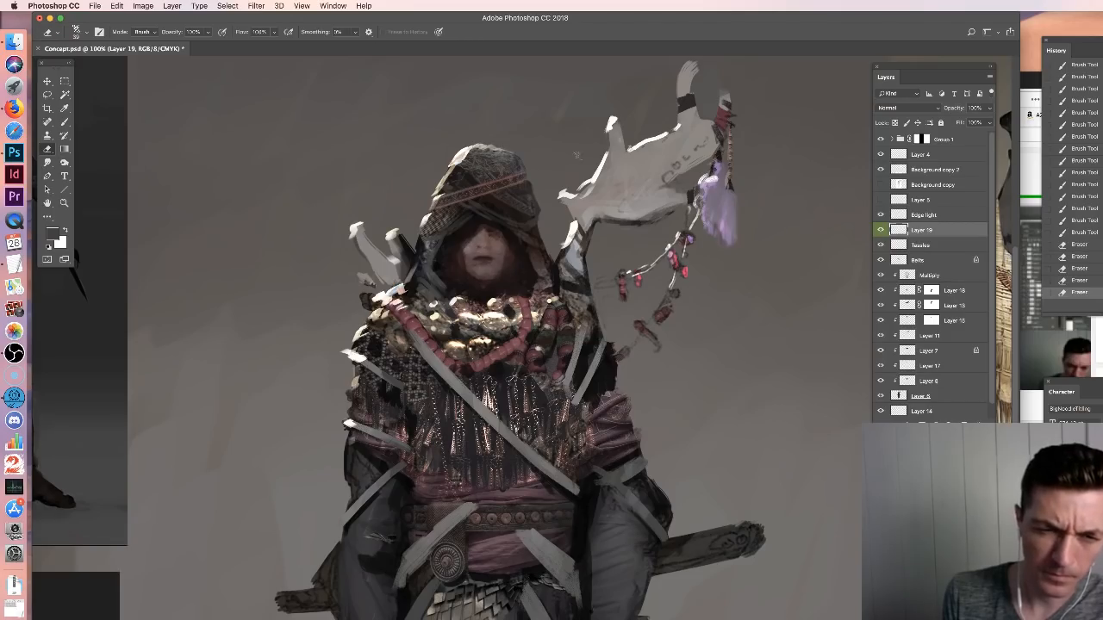
key(b)
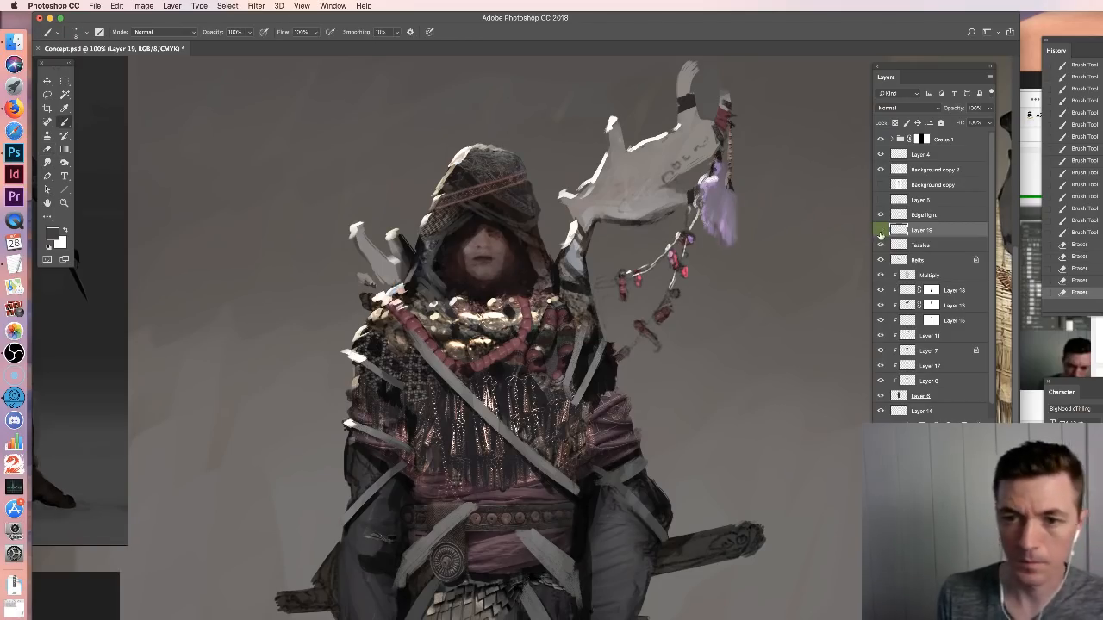
click(879, 231)
click(879, 231)
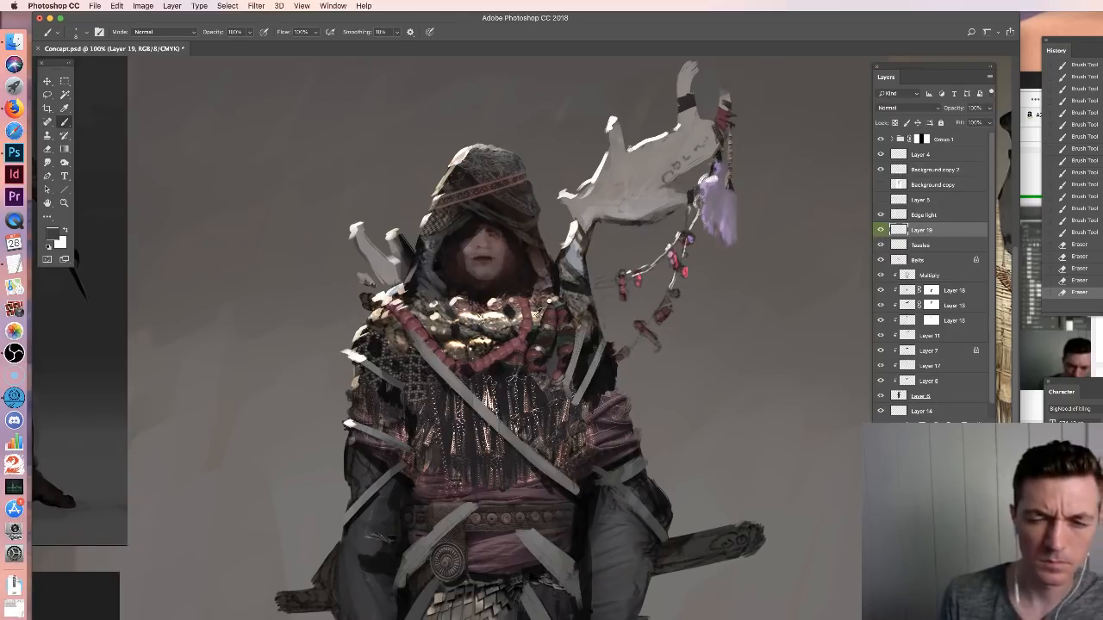
Dab sampled cream highlights on the neck ornaments and paint sampled dark red strokes over the beads beside them
drag(540, 315, 520, 283)
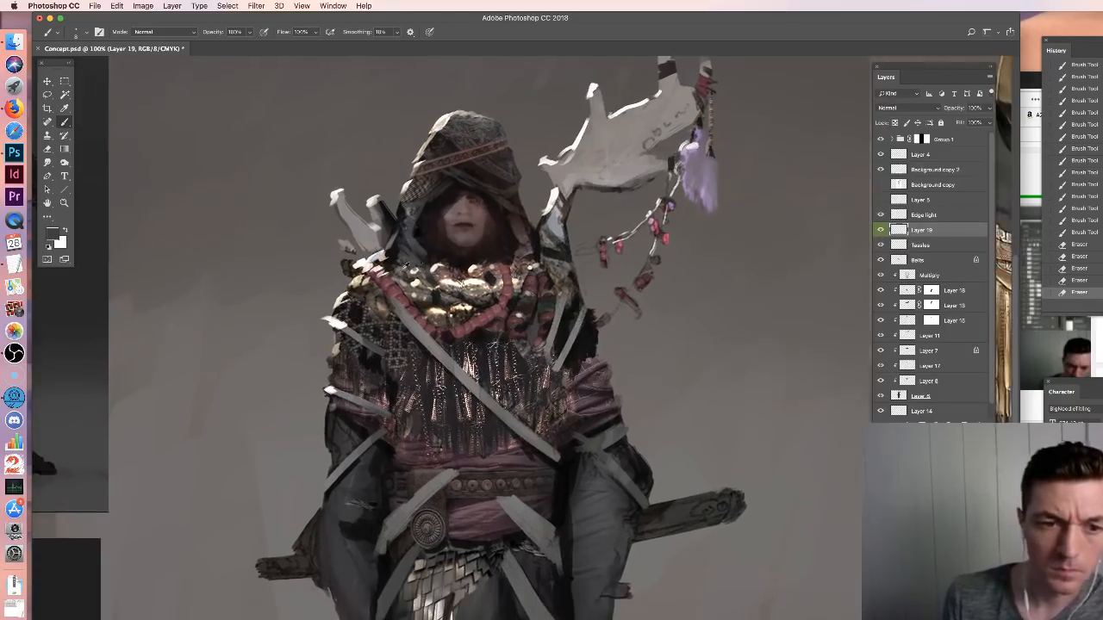
alt+click(474, 268)
drag(476, 266, 480, 267)
alt+click(477, 268)
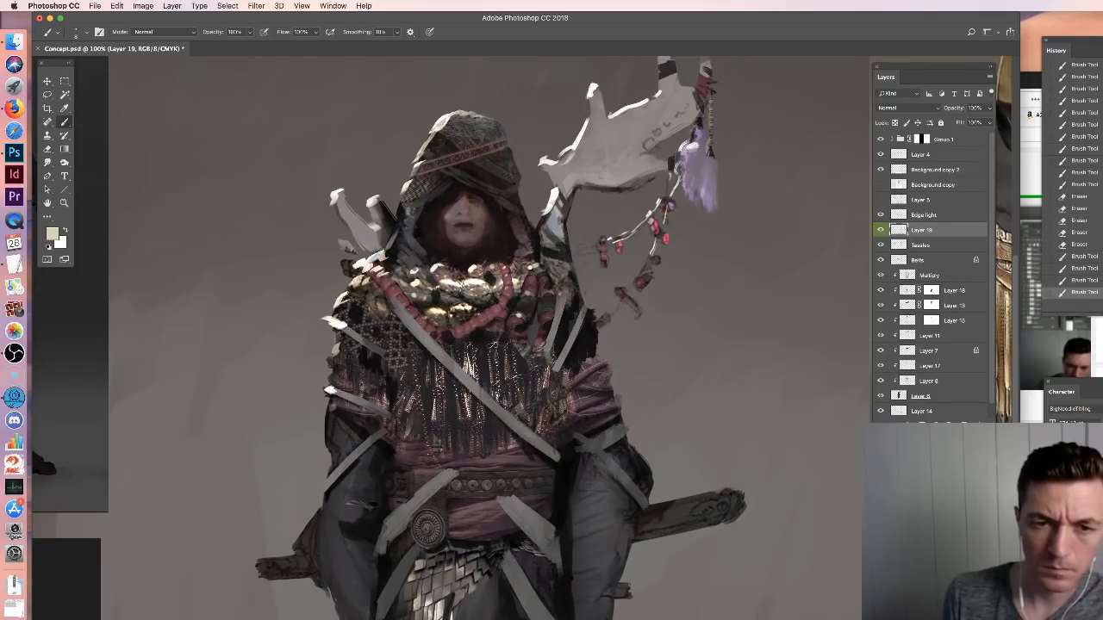
right_click(527, 281)
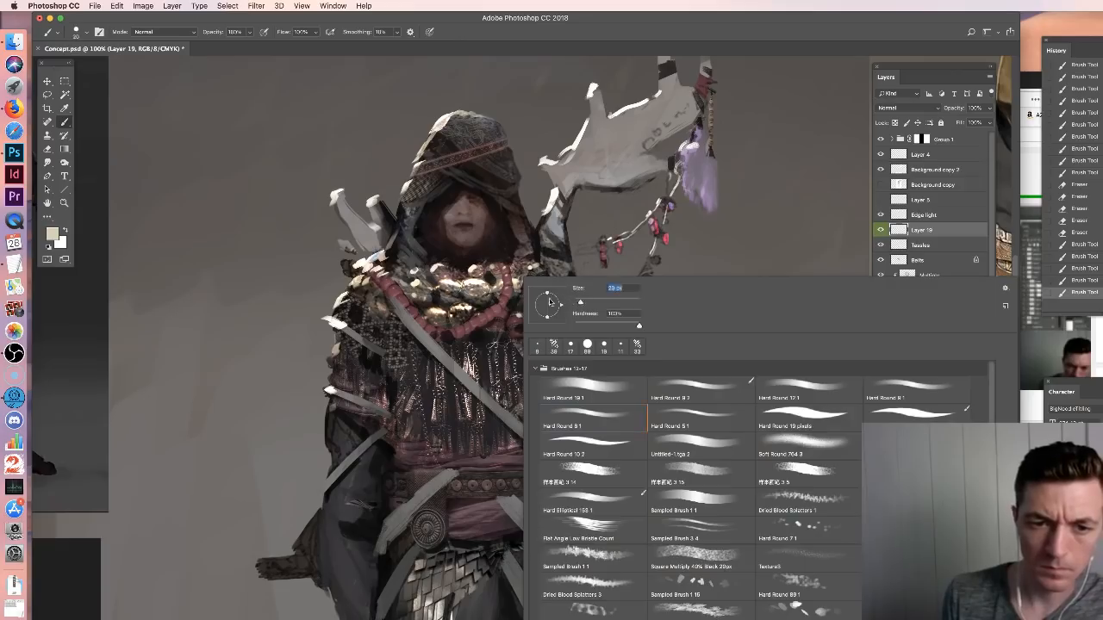
key(Escape)
alt+click(513, 317)
drag(518, 317, 540, 334)
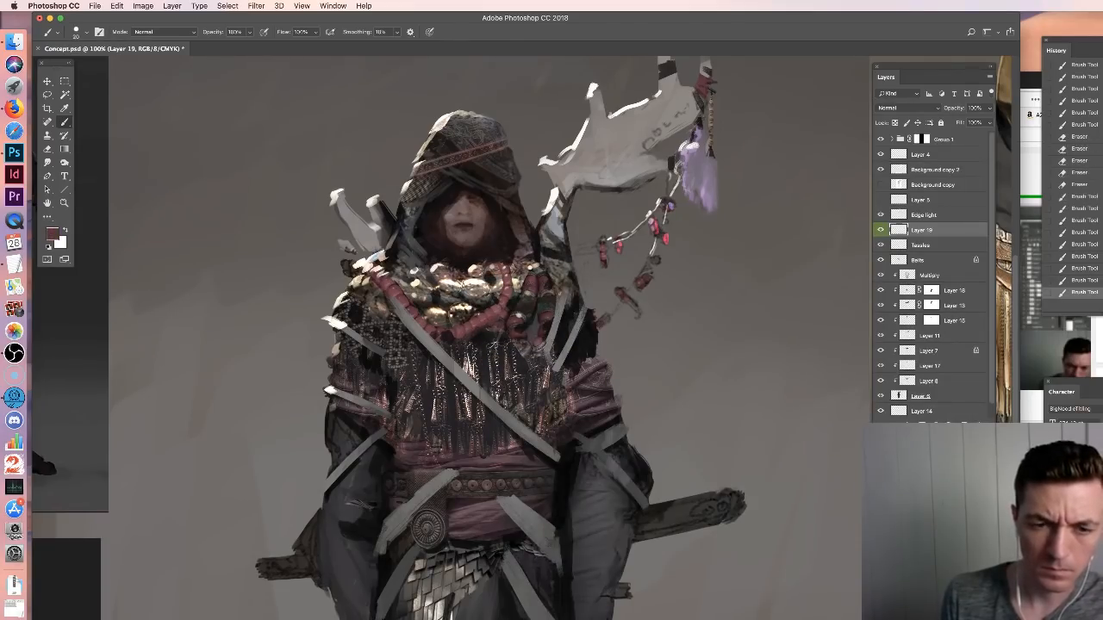
Paint dark gaps between the strands of the chest fringe with near-black colours sampled from the garment
alt+click(559, 341)
drag(495, 351, 494, 371)
mouse_move(483, 355)
mouse_down()
mouse_move(480, 379)
mouse_move(470, 373)
mouse_move(488, 371)
mouse_up()
mouse_move(501, 352)
mouse_down()
mouse_move(499, 368)
mouse_move(526, 367)
mouse_move(533, 407)
mouse_up()
alt+click(536, 375)
mouse_move(540, 361)
mouse_down()
mouse_move(540, 380)
mouse_move(524, 371)
mouse_up()
drag(412, 355, 420, 372)
mouse_move(410, 353)
mouse_down()
mouse_move(425, 404)
mouse_move(423, 391)
mouse_up()
mouse_move(424, 368)
mouse_down()
mouse_move(433, 401)
mouse_move(449, 398)
mouse_up()
drag(447, 370, 448, 379)
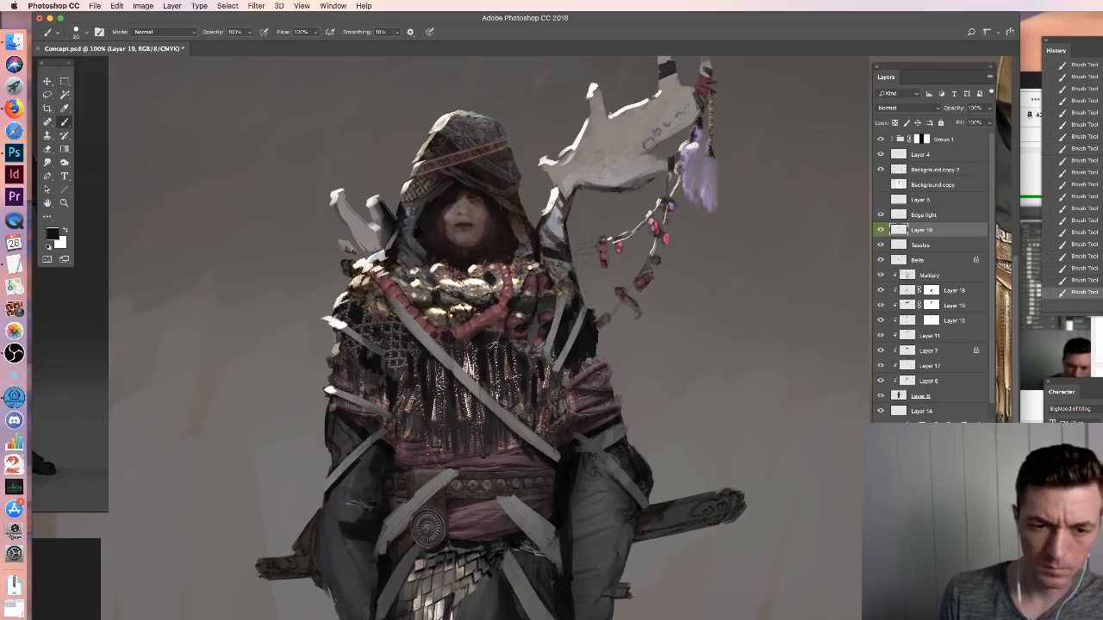
drag(457, 428, 458, 446)
Reduce the brush to 12 px and repaint the upper part of the diagonal chest strap in a sampled grey
right_click(465, 347)
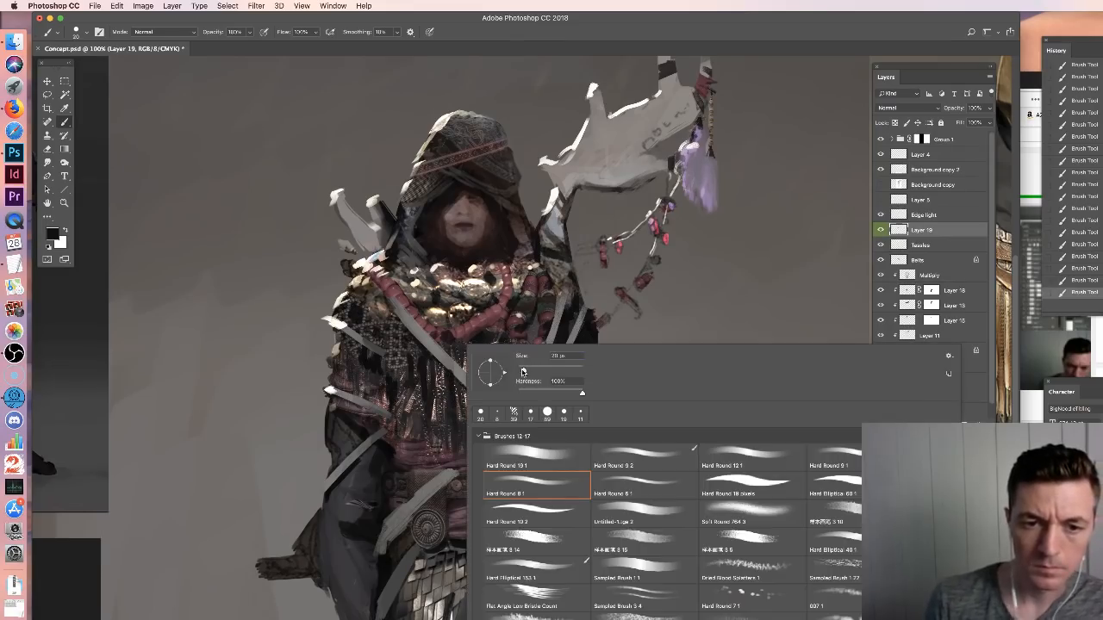
key(Escape)
alt+click(377, 247)
alt+click(405, 298)
alt+click(415, 324)
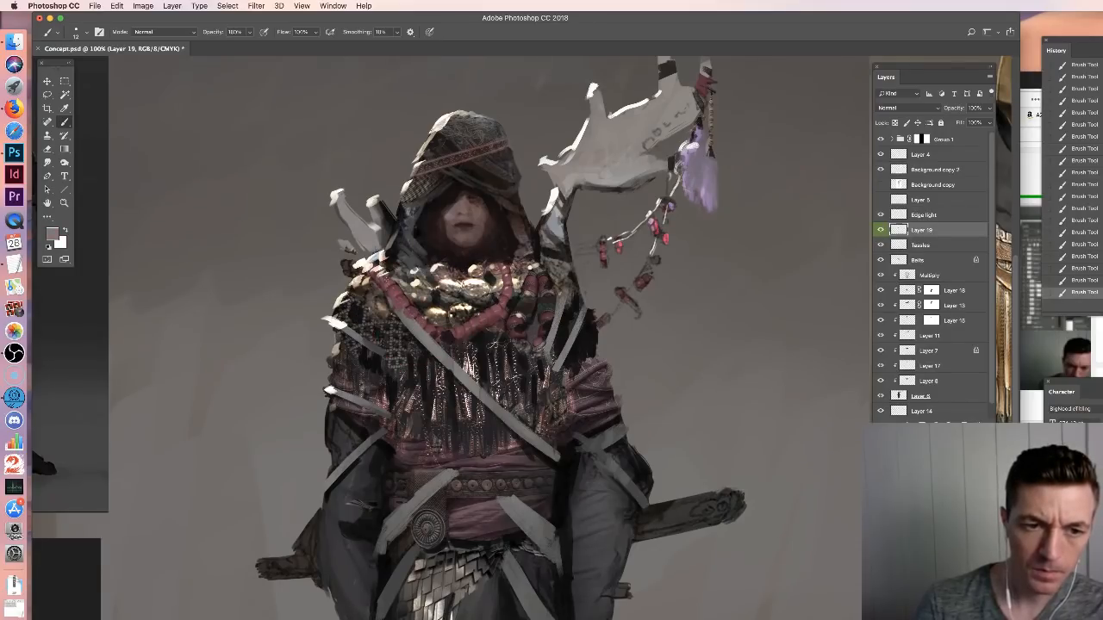
drag(384, 254, 407, 318)
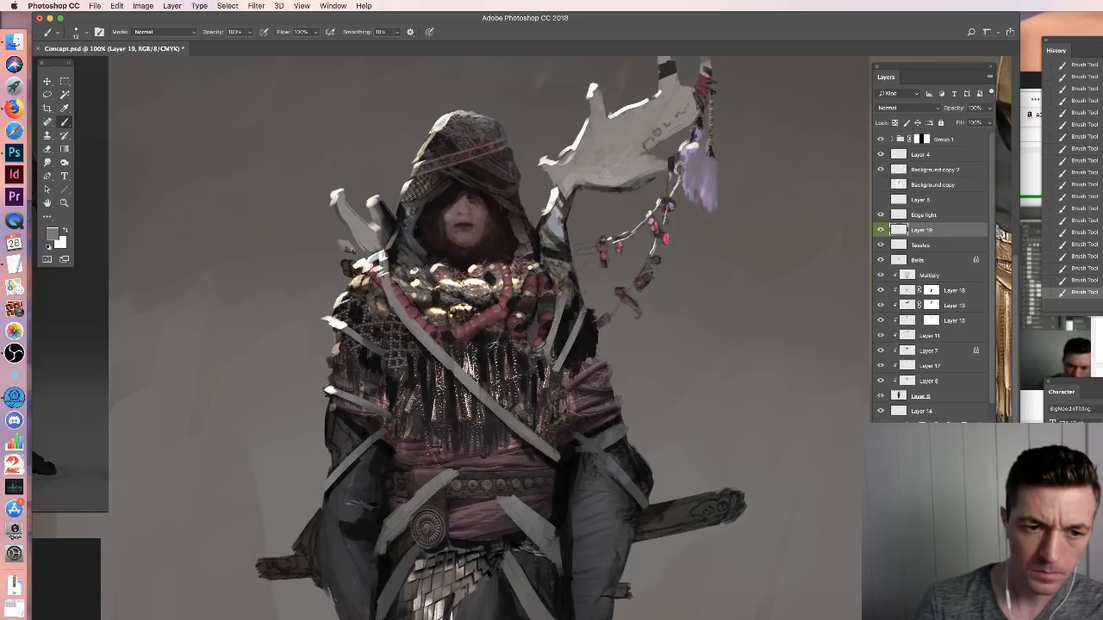
Reduce the brush to 3 px, choose the Hard Round 9 2 brush and draw a black edge along the chest strap
key(d)
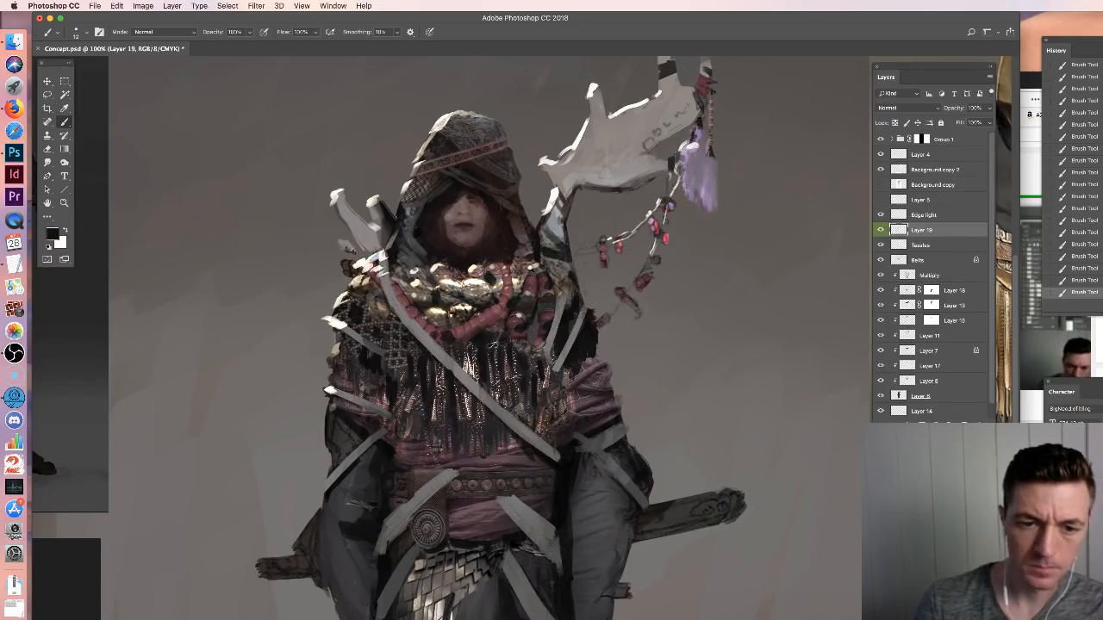
right_click(488, 351)
drag(464, 337, 462, 337)
key(Return)
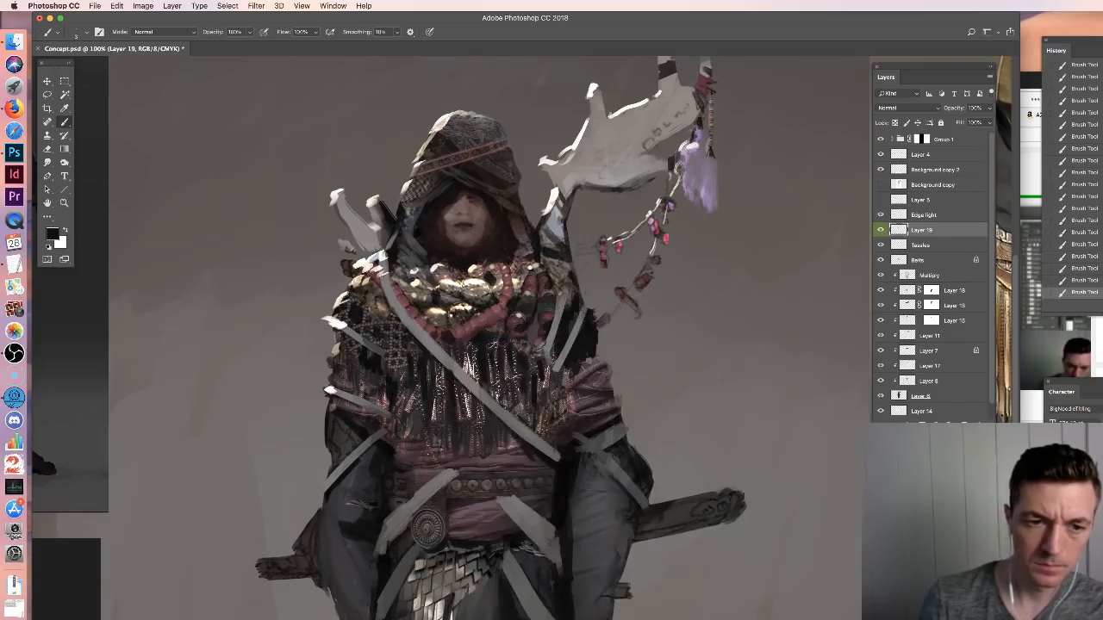
right_click(448, 414)
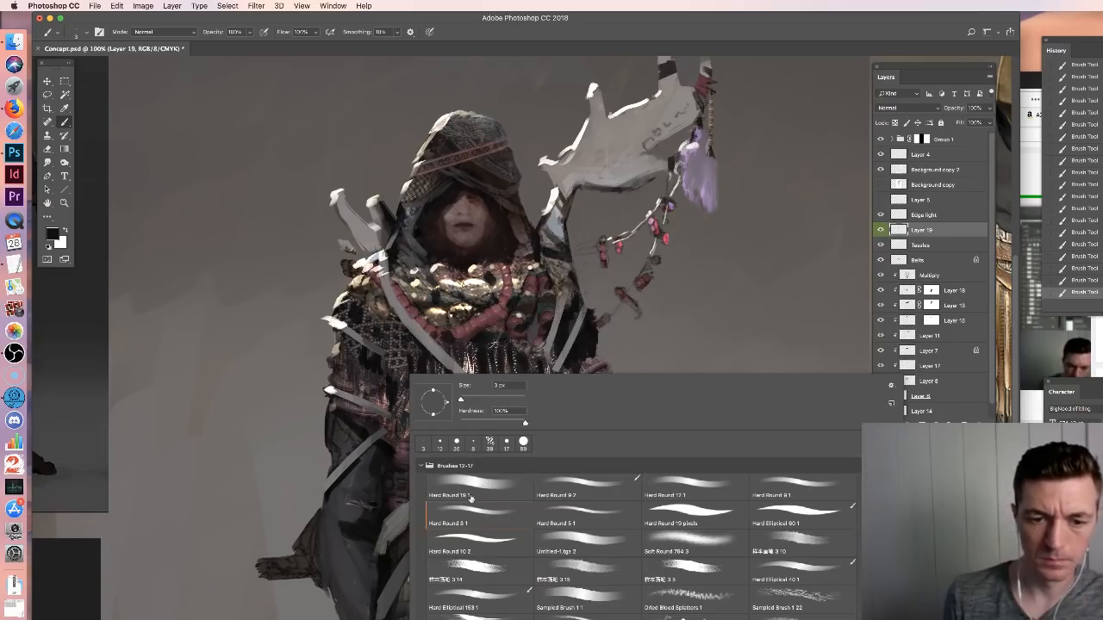
double_click(553, 480)
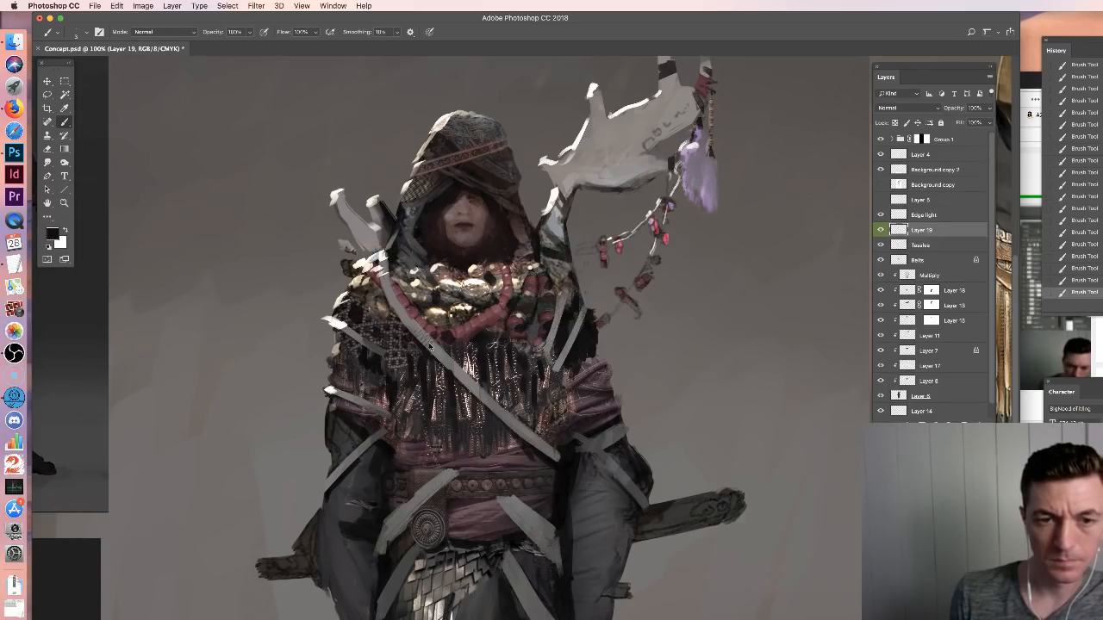
drag(417, 331, 448, 368)
Touch up the middle of the diagonal chest strap with grey and dark red colours sampled around it
alt+click(411, 325)
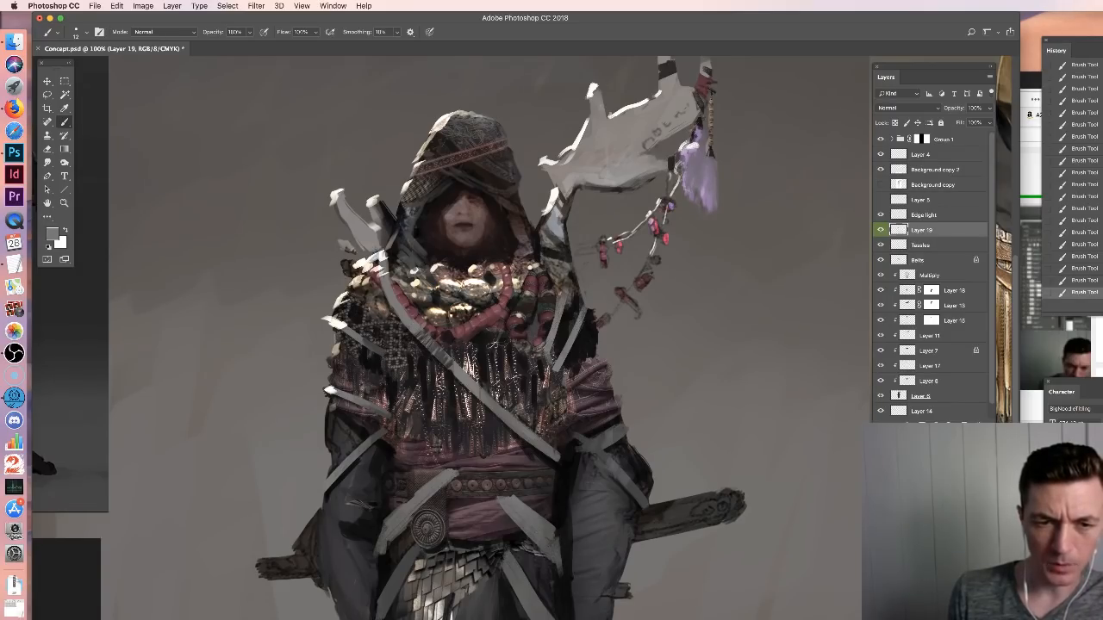
drag(441, 351, 452, 369)
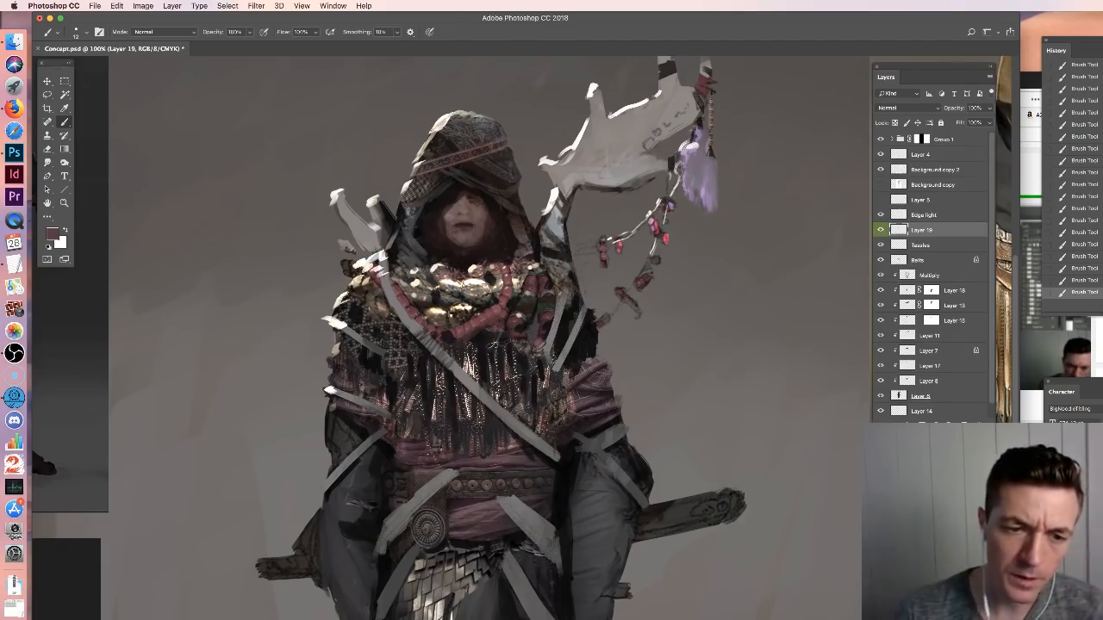
drag(451, 371, 444, 377)
alt+click(450, 371)
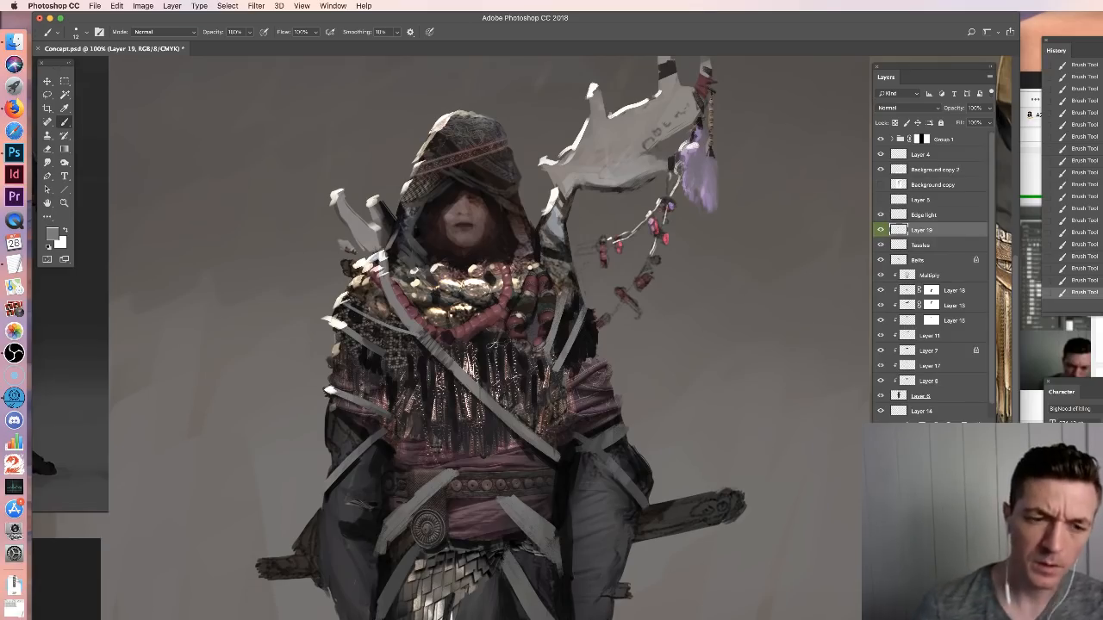
Paint thin curved grey cords from the shoulder to the chest strap, with a small brown-gold ornament where they meet
drag(348, 308, 417, 334)
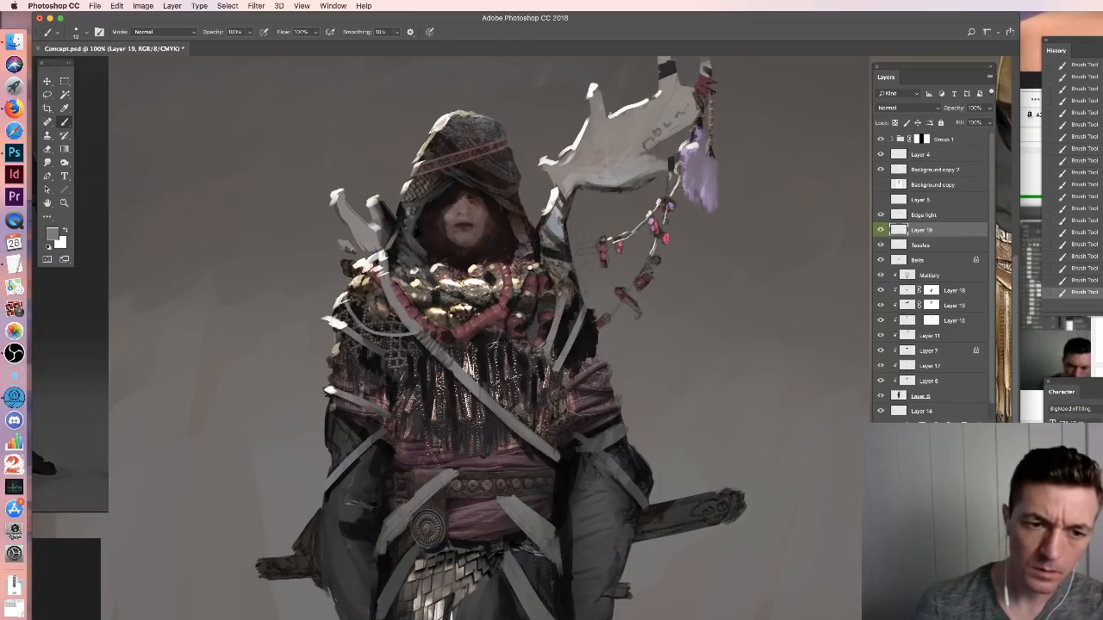
alt+click(383, 312)
drag(357, 325, 419, 327)
alt+click(452, 323)
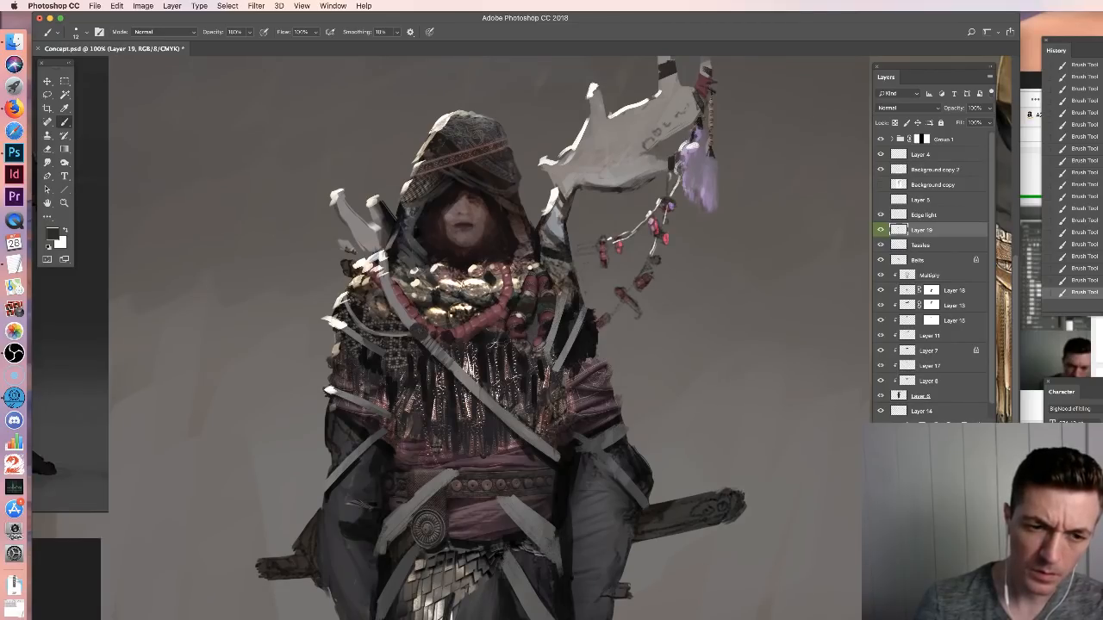
alt+click(439, 310)
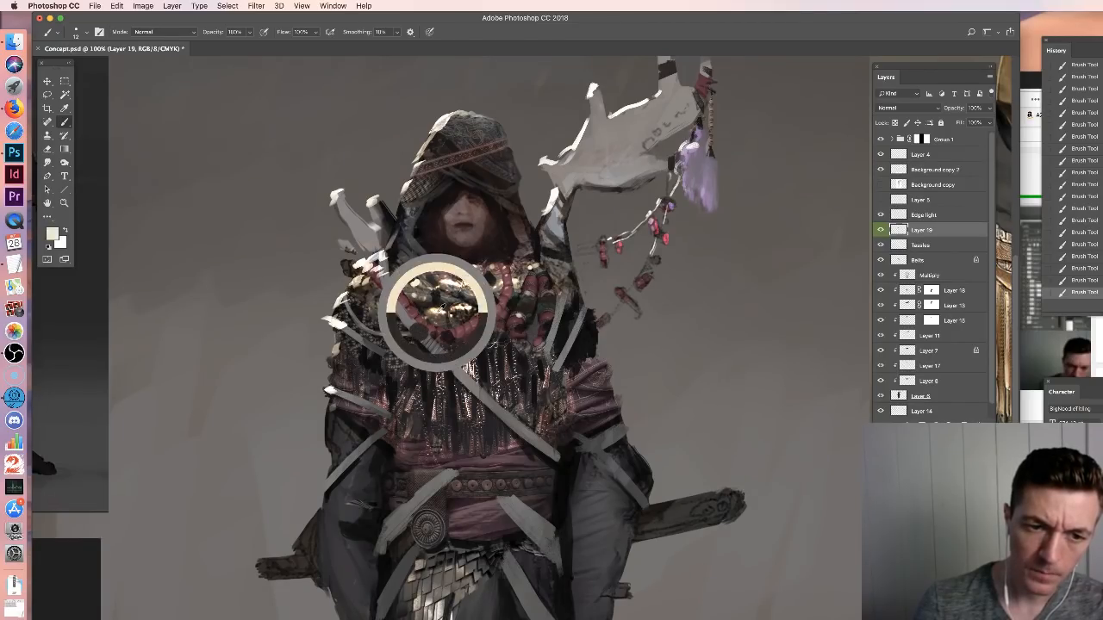
click(417, 328)
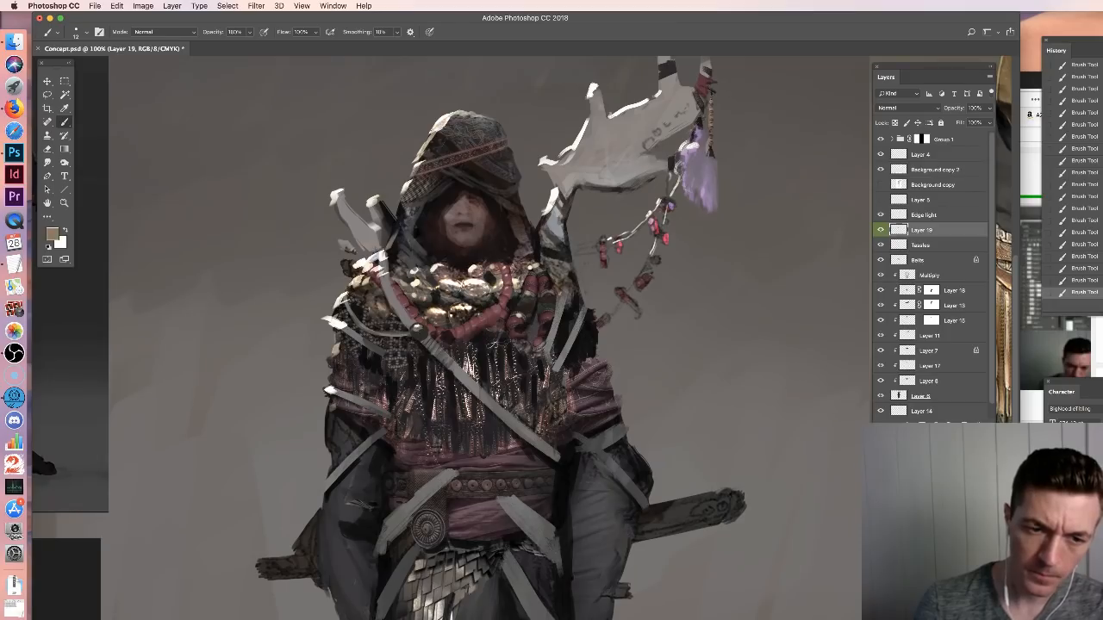
alt+click(442, 319)
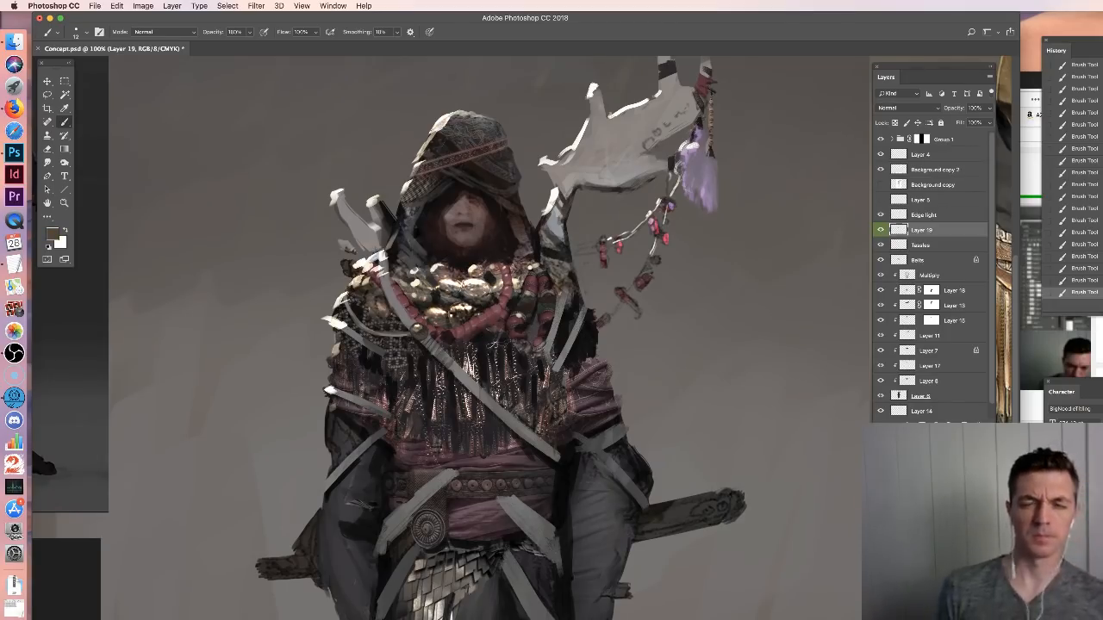
Enlarge the brush to 49 px and darken the lower end of the chest strap with a sampled black
alt+click(567, 460)
right_click(570, 460)
click(618, 399)
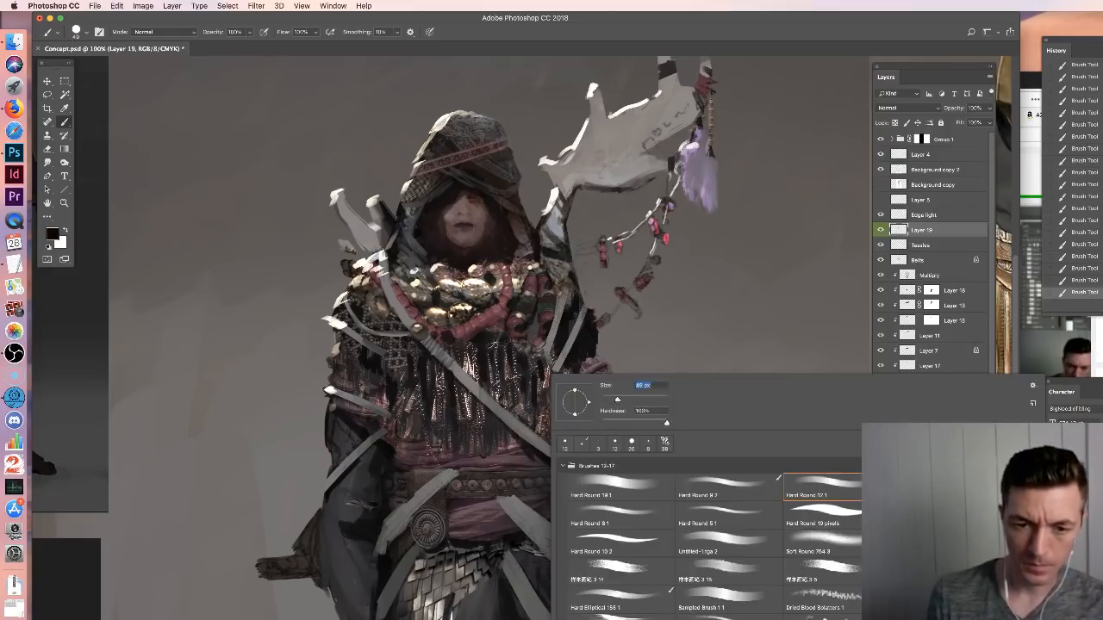
key(Return)
drag(509, 422, 562, 466)
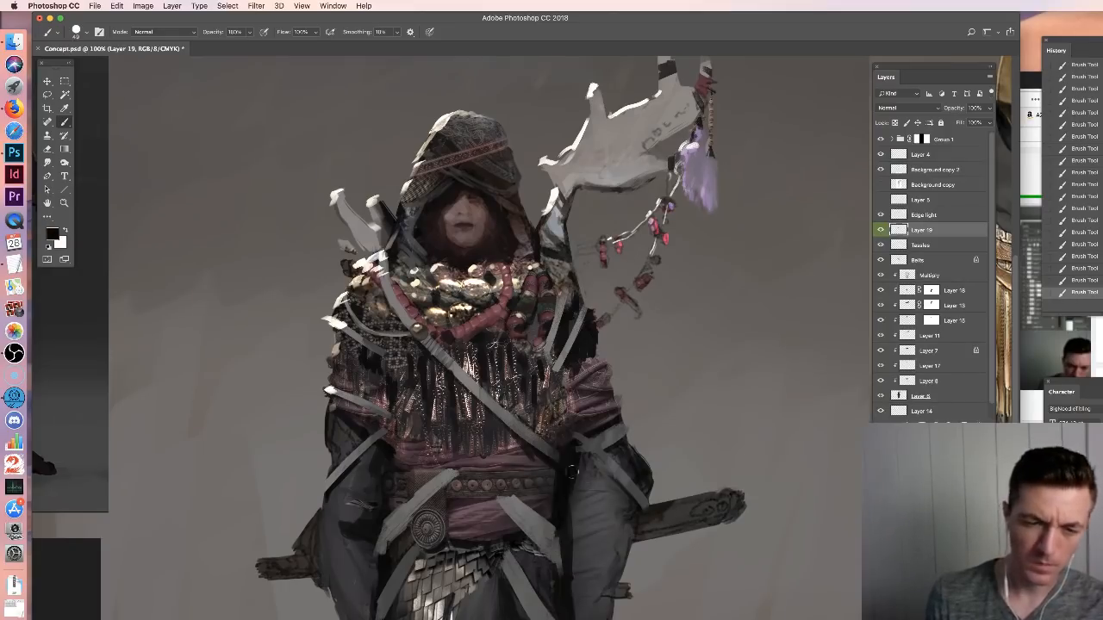
Reduce the brush to 25 px and shade the upper end of the grey strap hanging over the belt with sampled dark colours
right_click(549, 457)
click(609, 394)
key(Return)
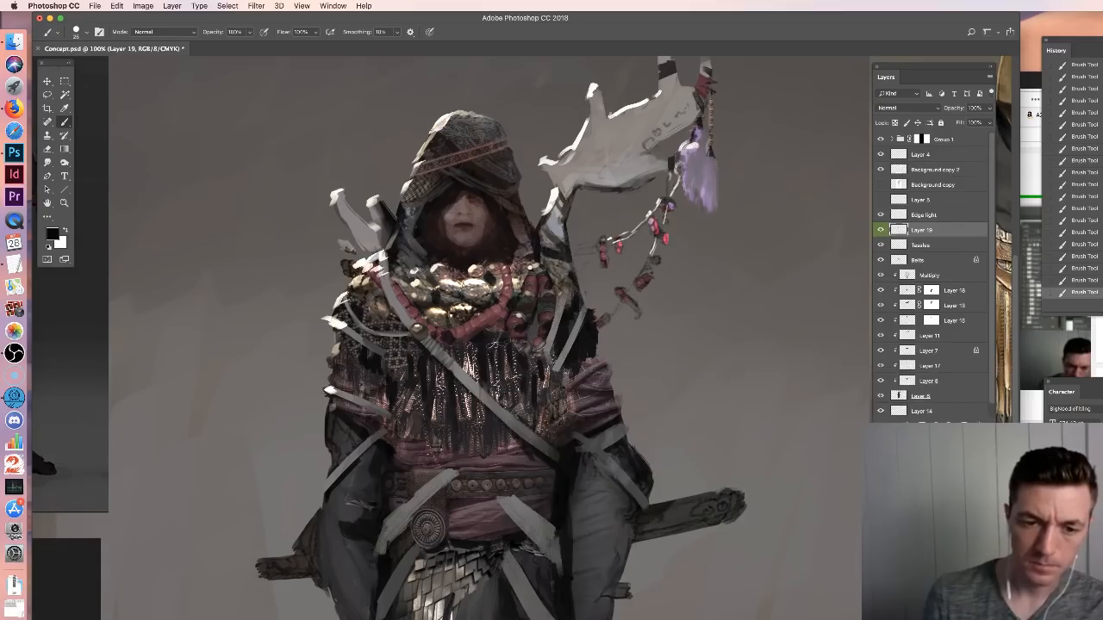
alt+click(522, 490)
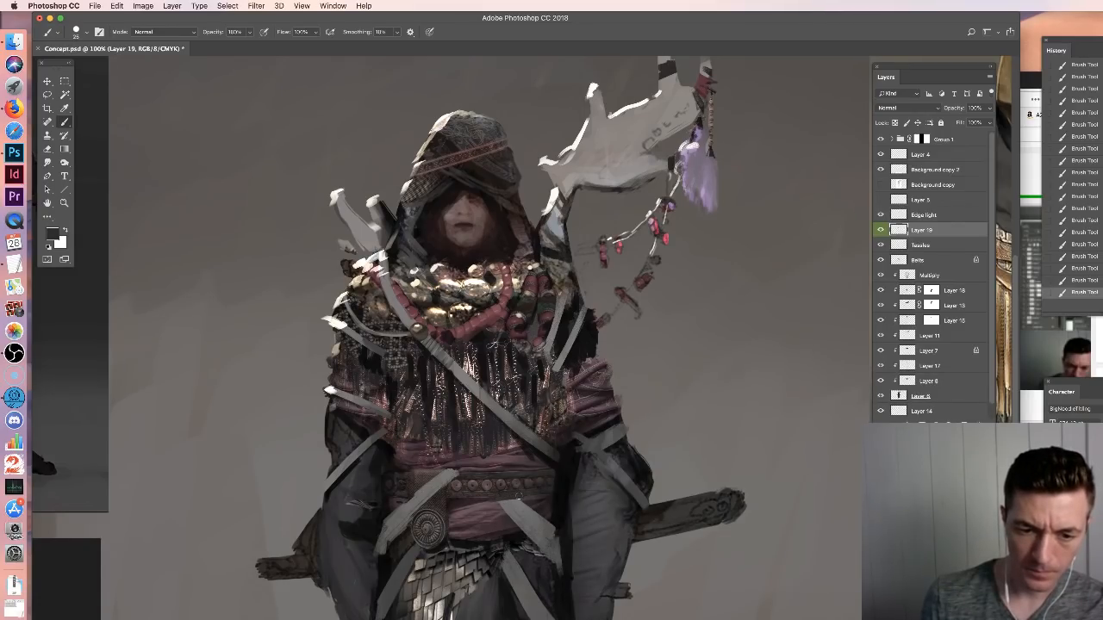
alt+click(518, 499)
drag(500, 503, 520, 529)
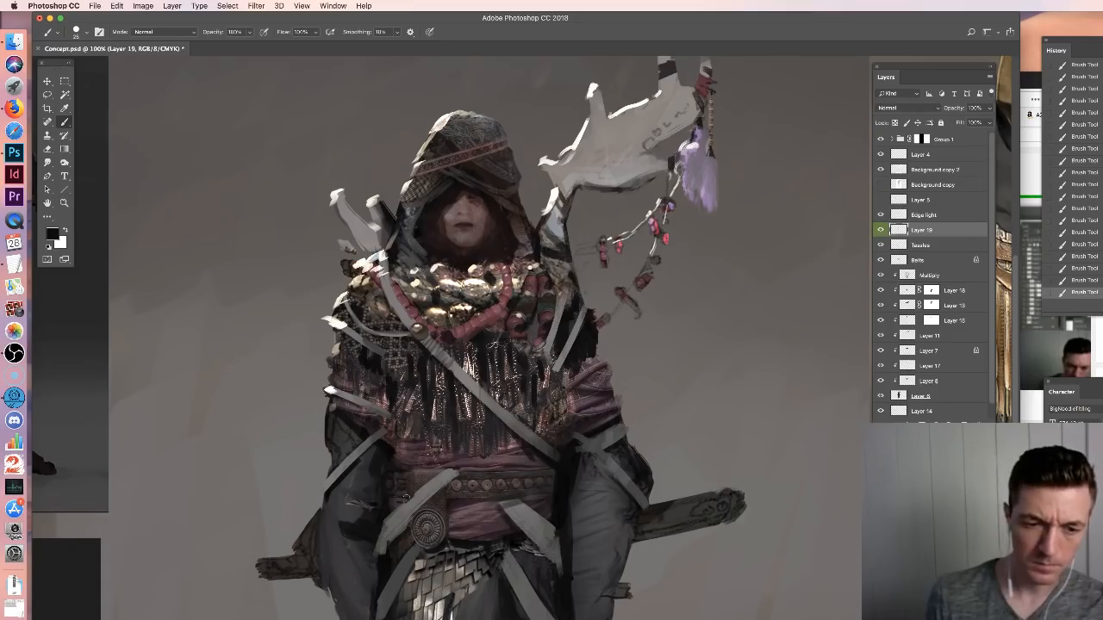
Switch to the Hard Round 8 1 brush, enlarge it and paint lighter folds on both sleeves with a sampled grey
right_click(480, 446)
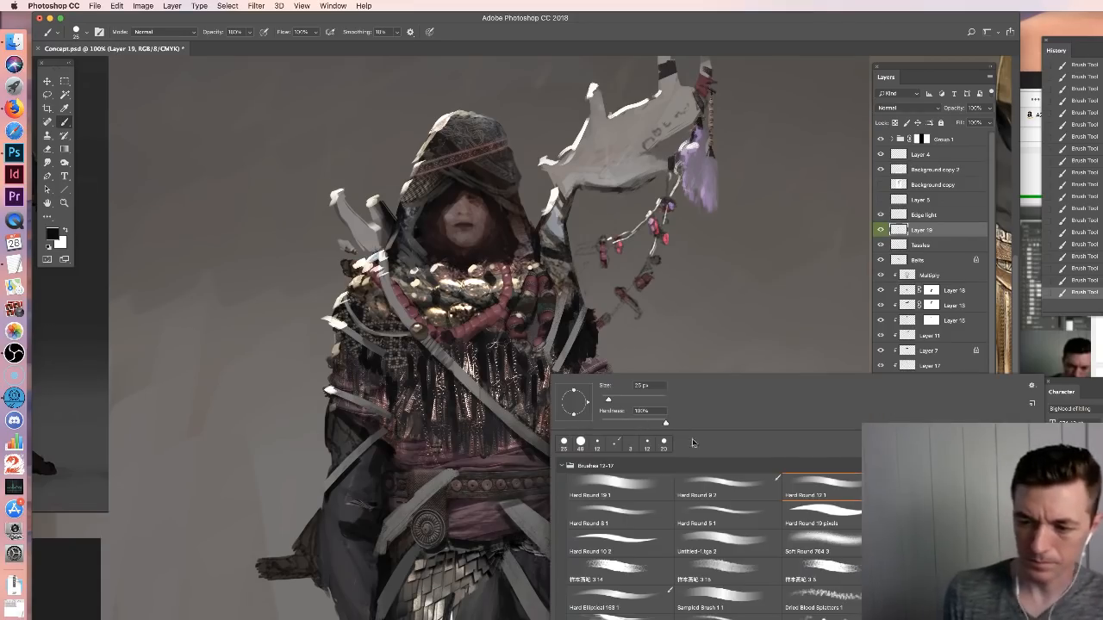
click(605, 522)
key(Return)
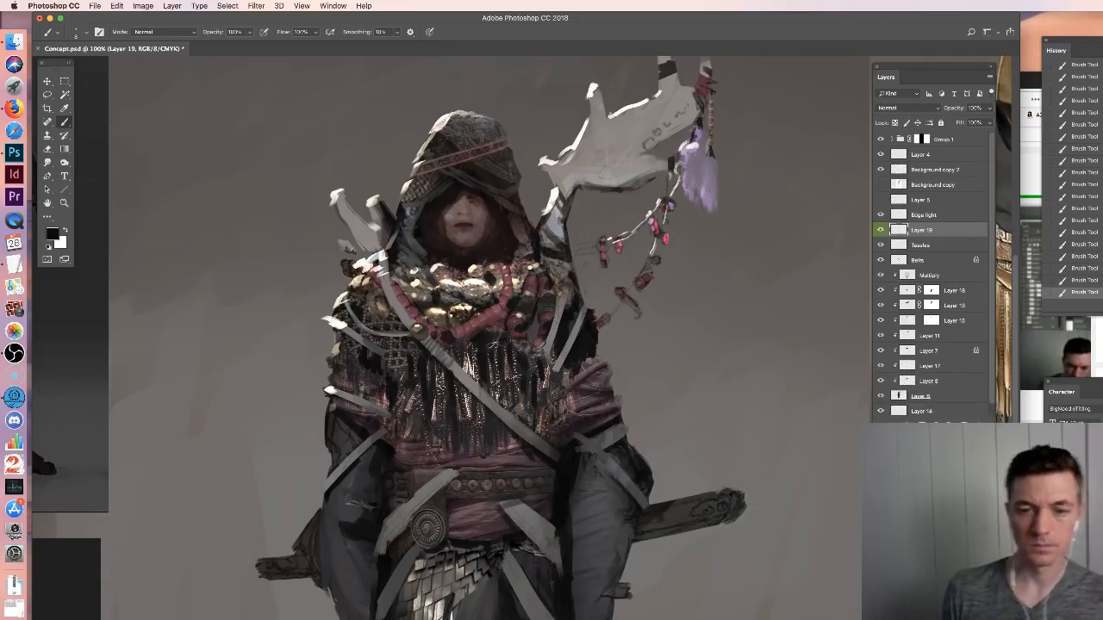
key(super+minus)
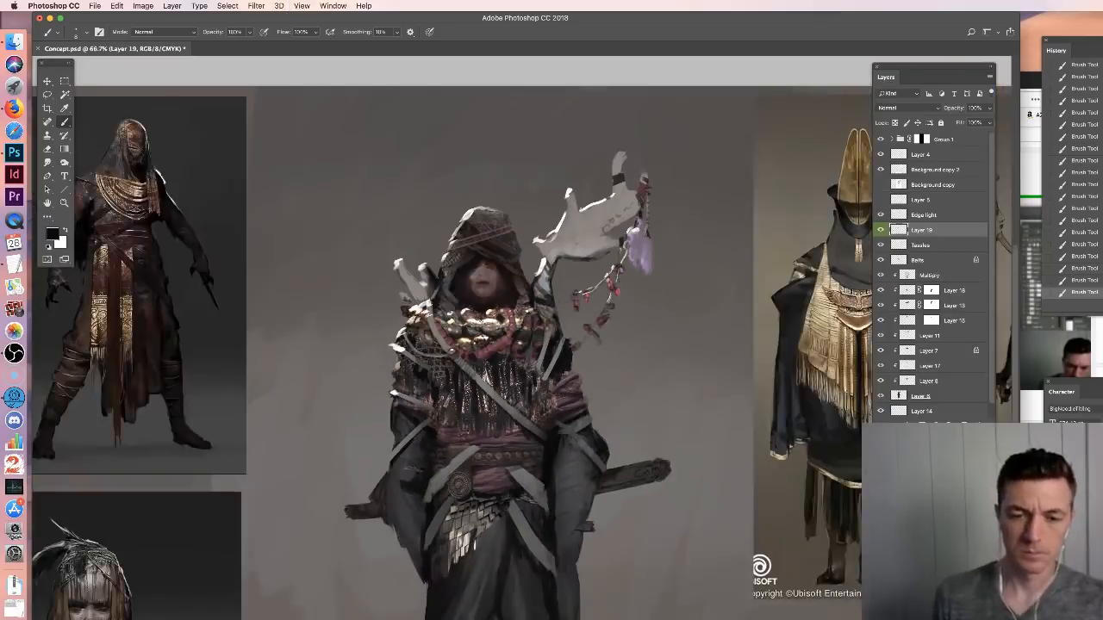
drag(621, 393, 591, 278)
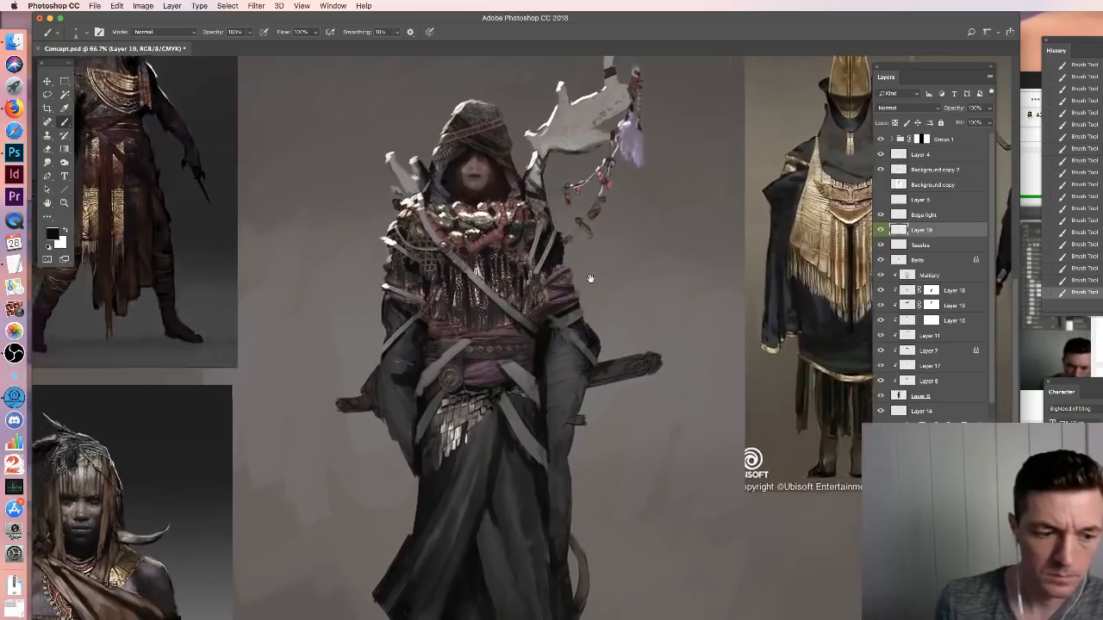
drag(592, 279, 596, 278)
alt+click(566, 321)
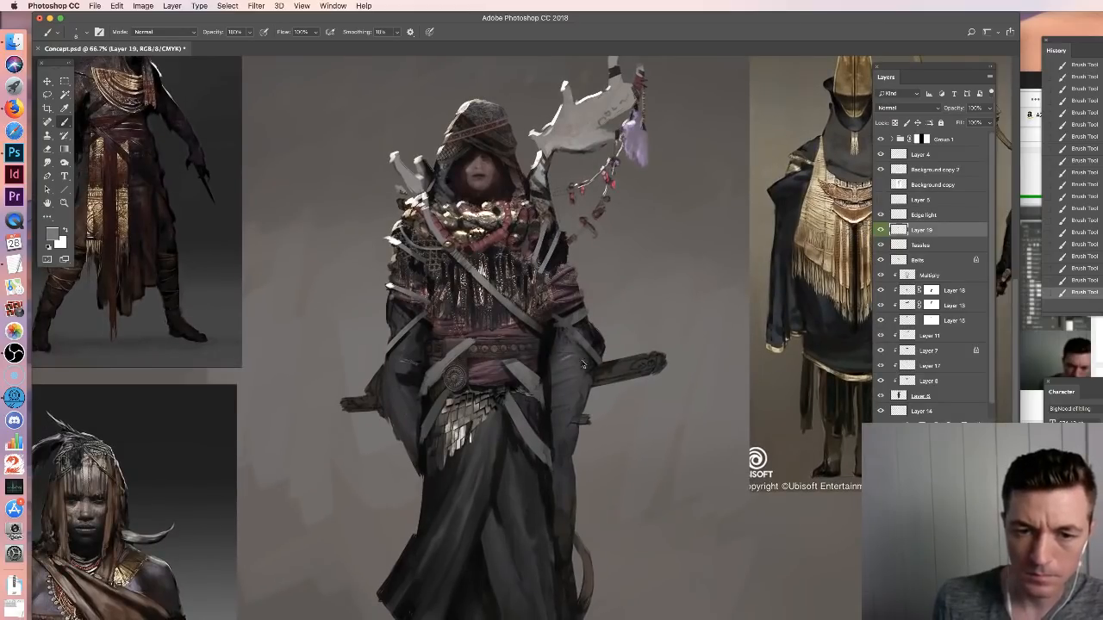
right_click(568, 362)
click(630, 384)
key(Return)
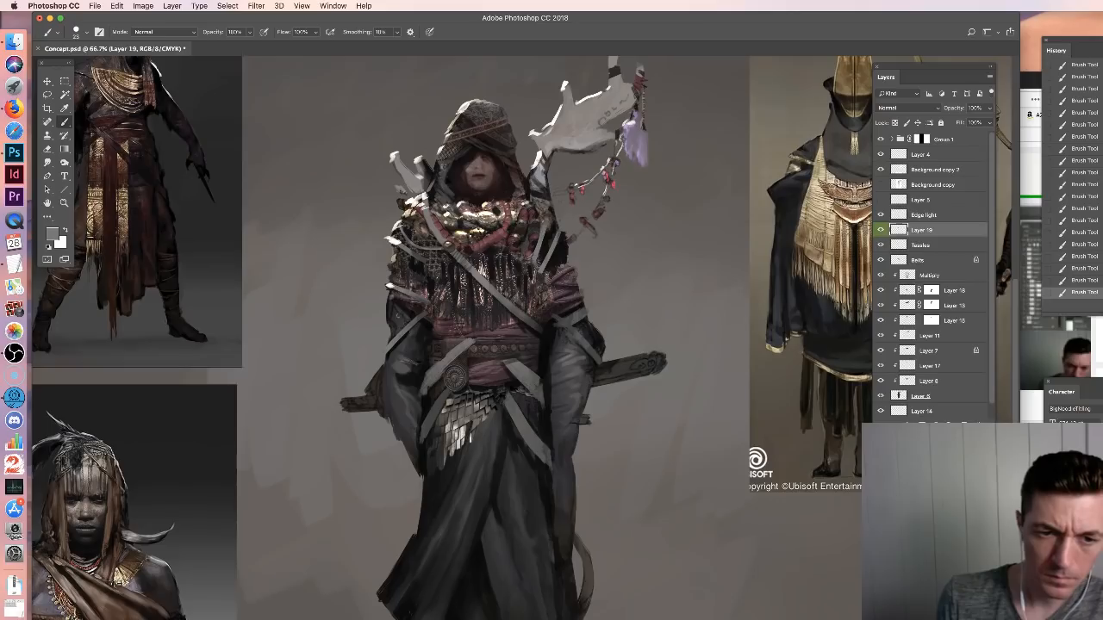
Paint light bands and edges on the sword's hilt end at the hip with sampled grey and muted brown tones
alt+click(401, 343)
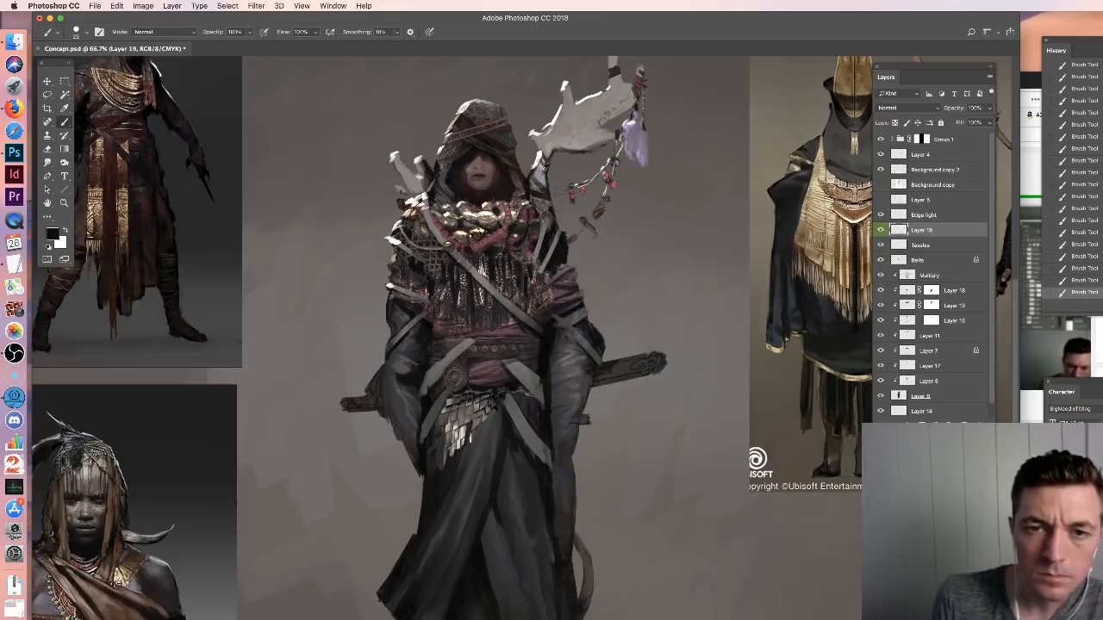
alt+click(586, 138)
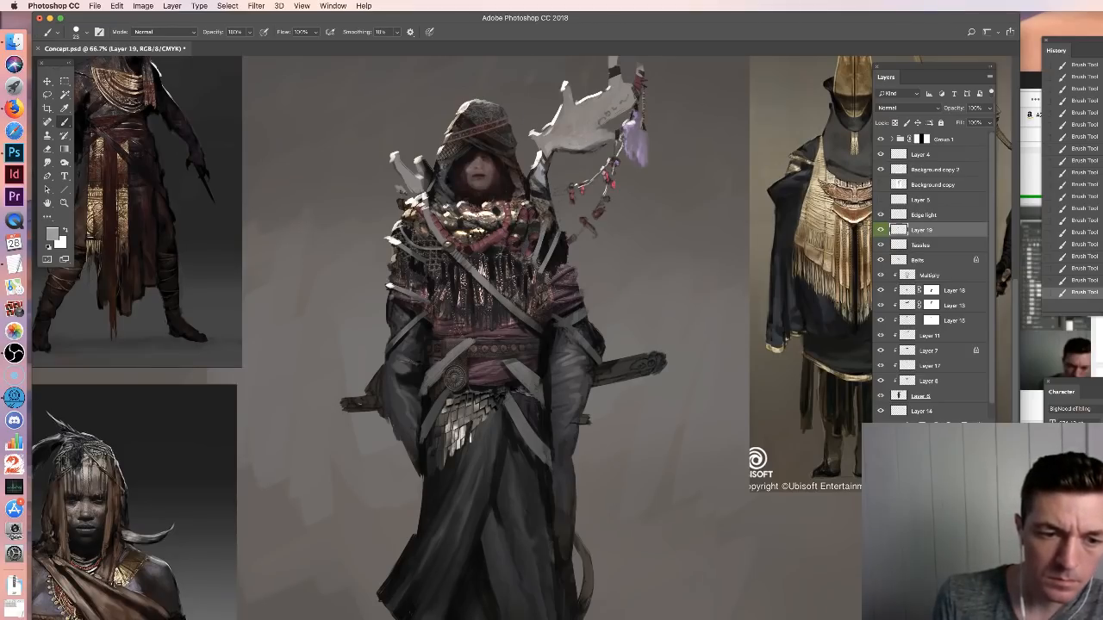
drag(374, 399, 367, 404)
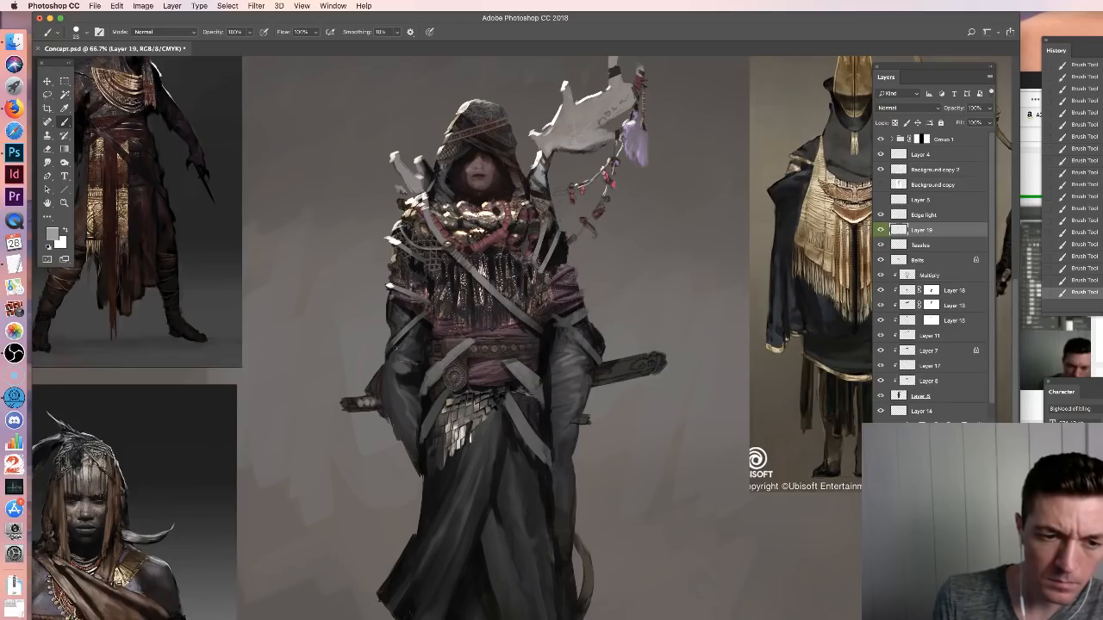
alt+click(478, 307)
alt+click(479, 296)
alt+click(486, 218)
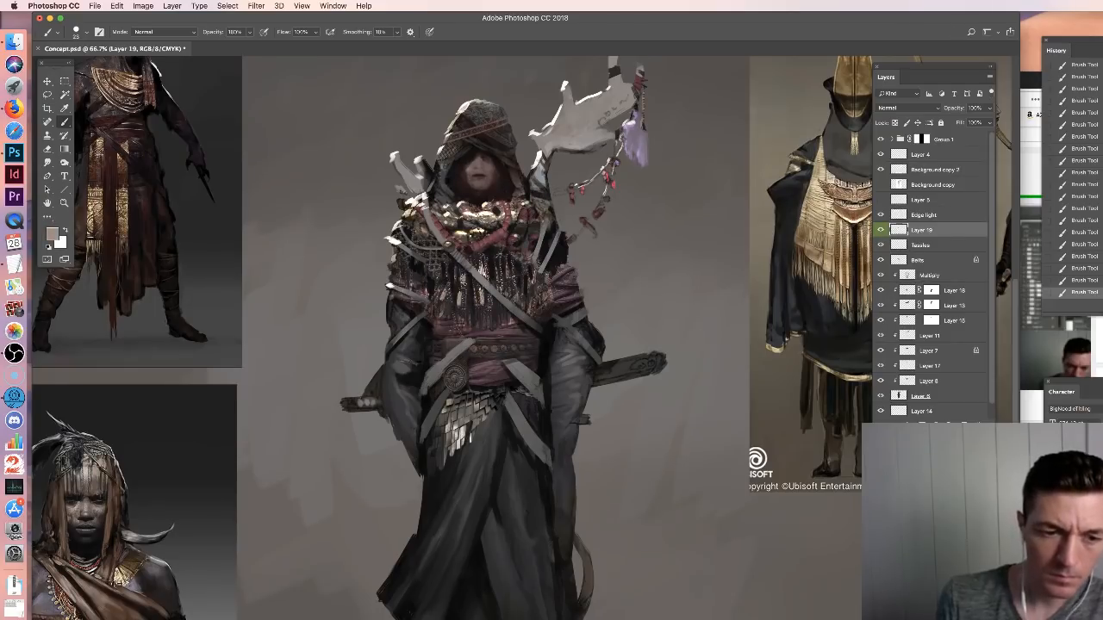
drag(357, 398, 349, 412)
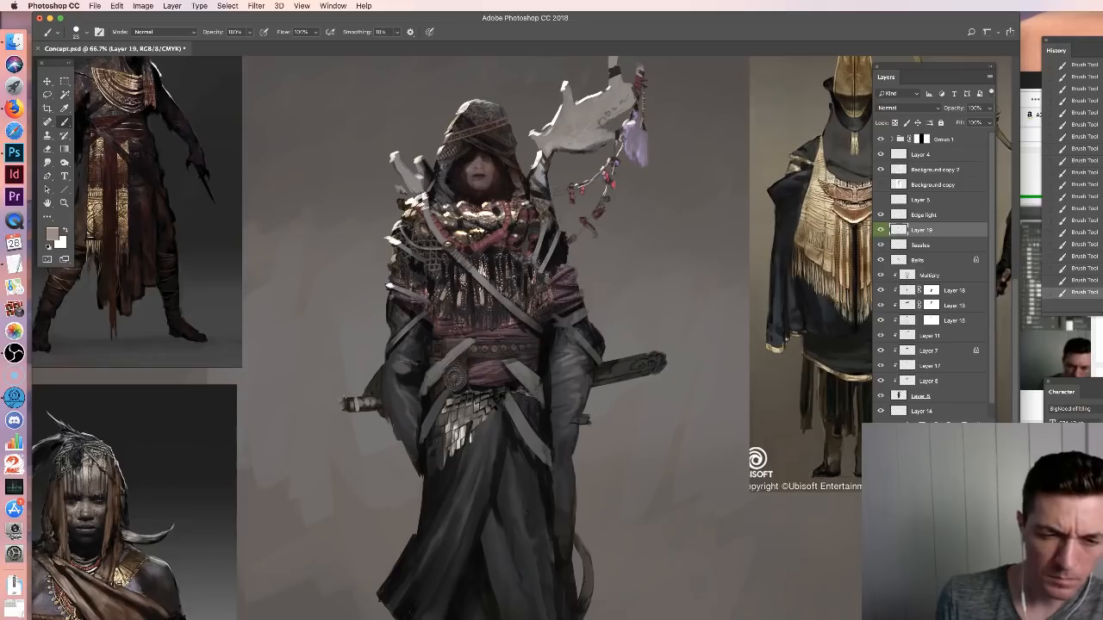
alt+click(446, 409)
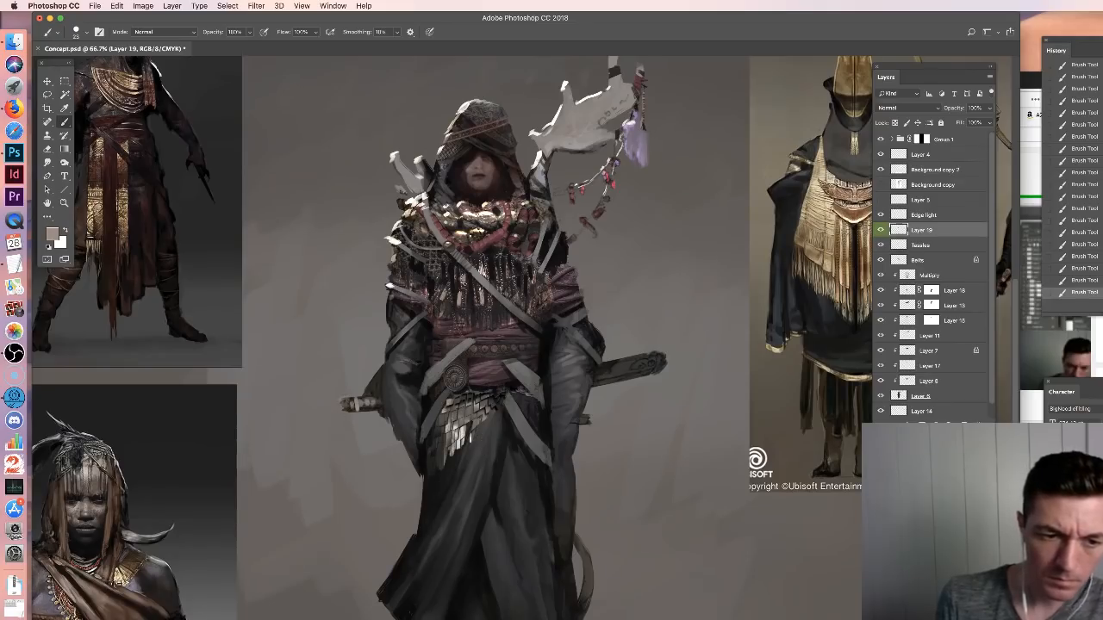
Highlight the scabbard tip behind the far sleeve with sampled pale tones and a 12 px brush, and sample a dark grey
alt+click(457, 426)
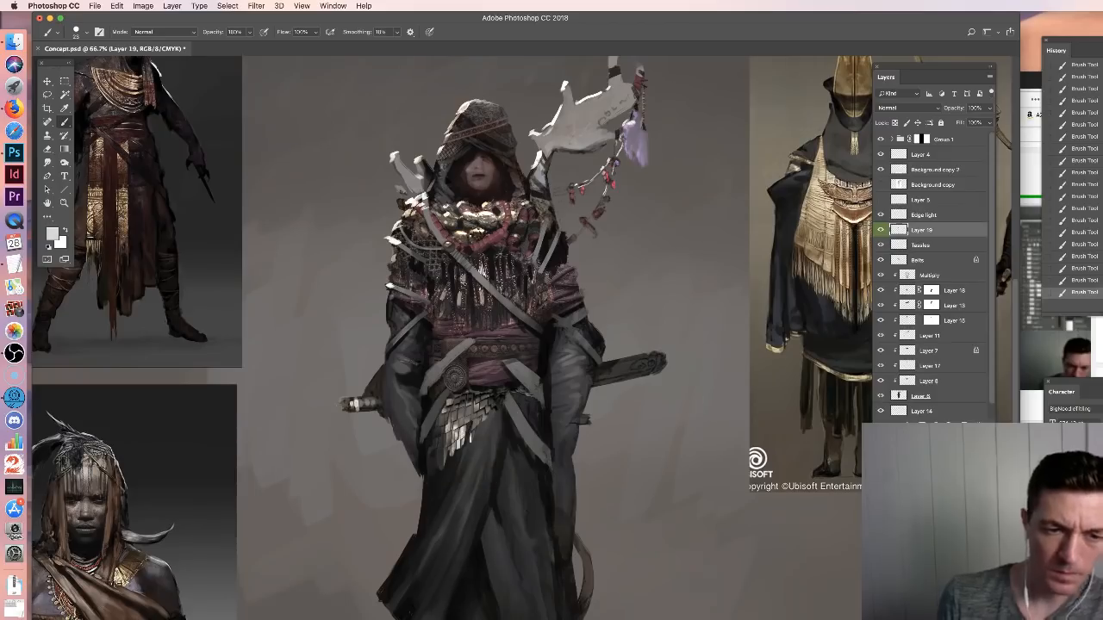
drag(636, 367, 644, 363)
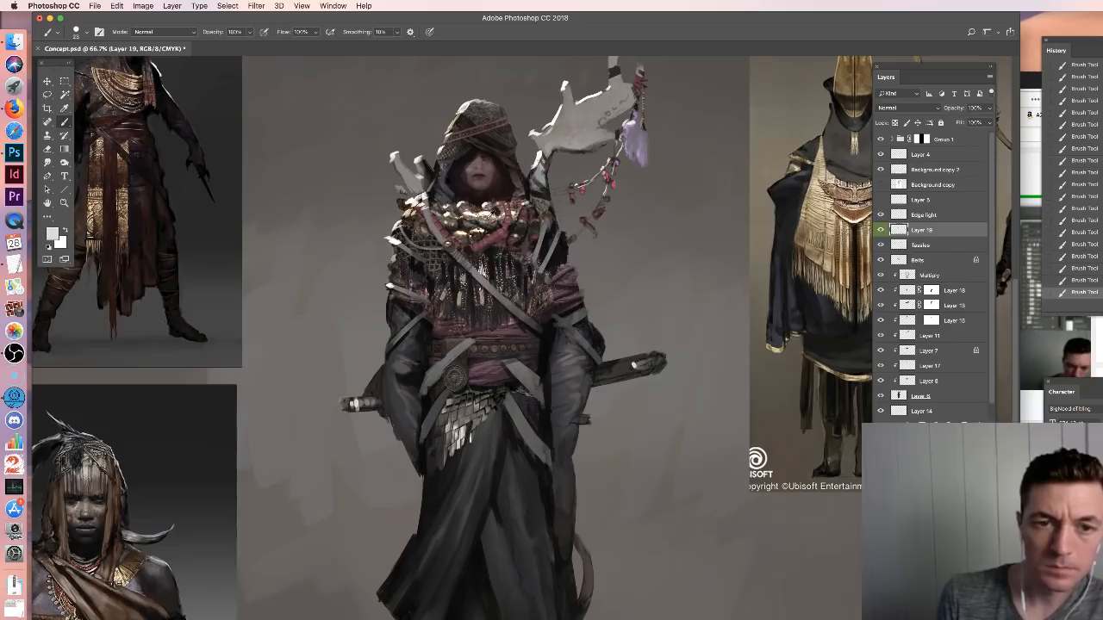
alt+click(484, 220)
right_click(619, 327)
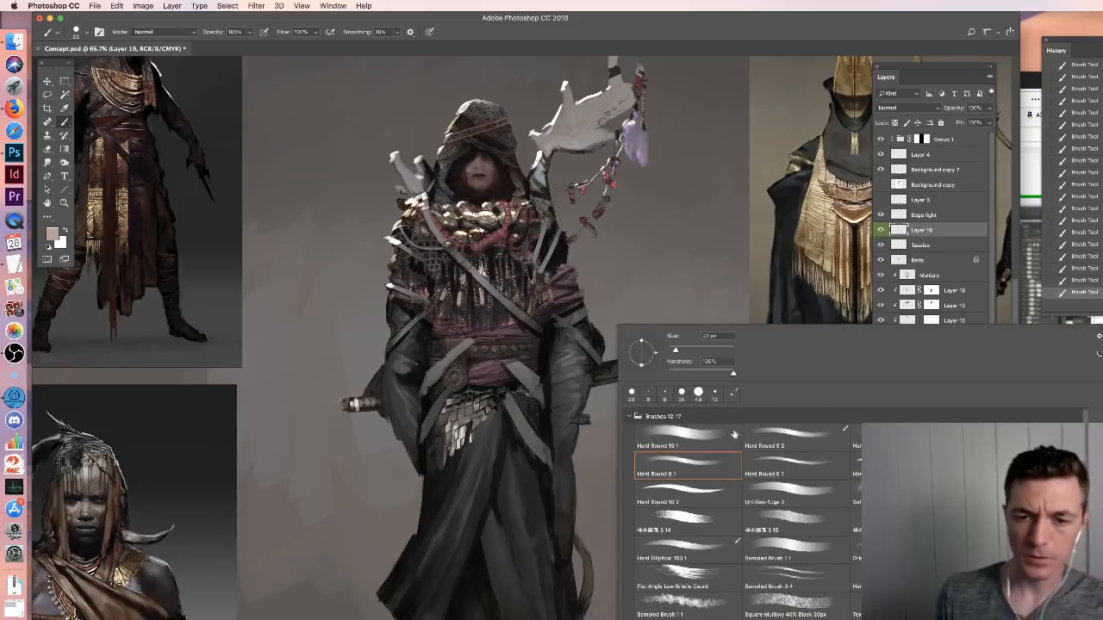
click(714, 394)
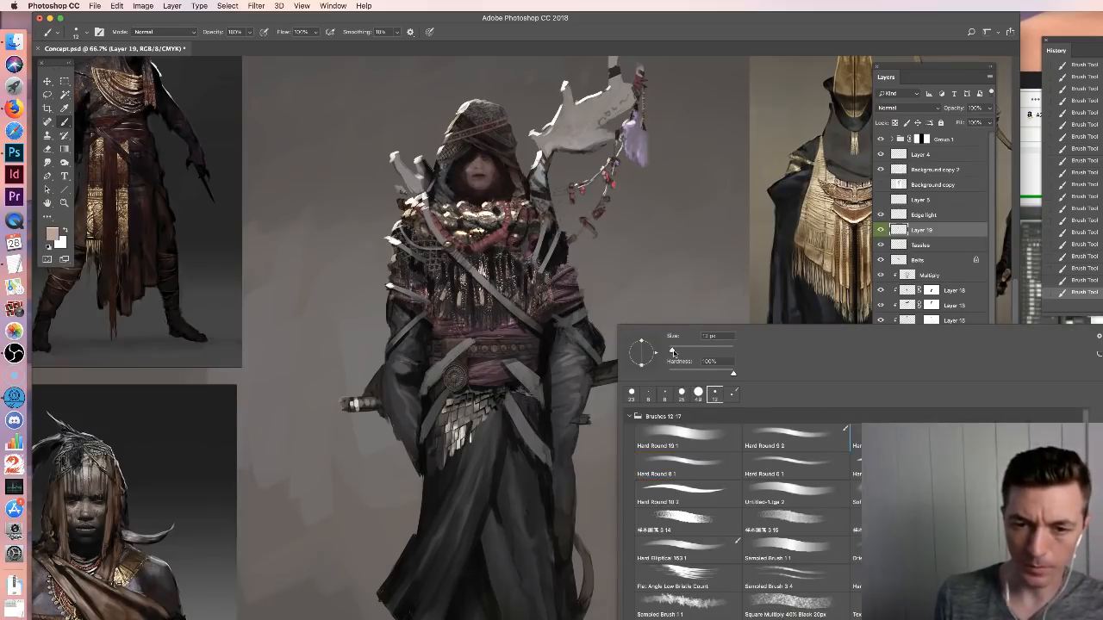
key(Return)
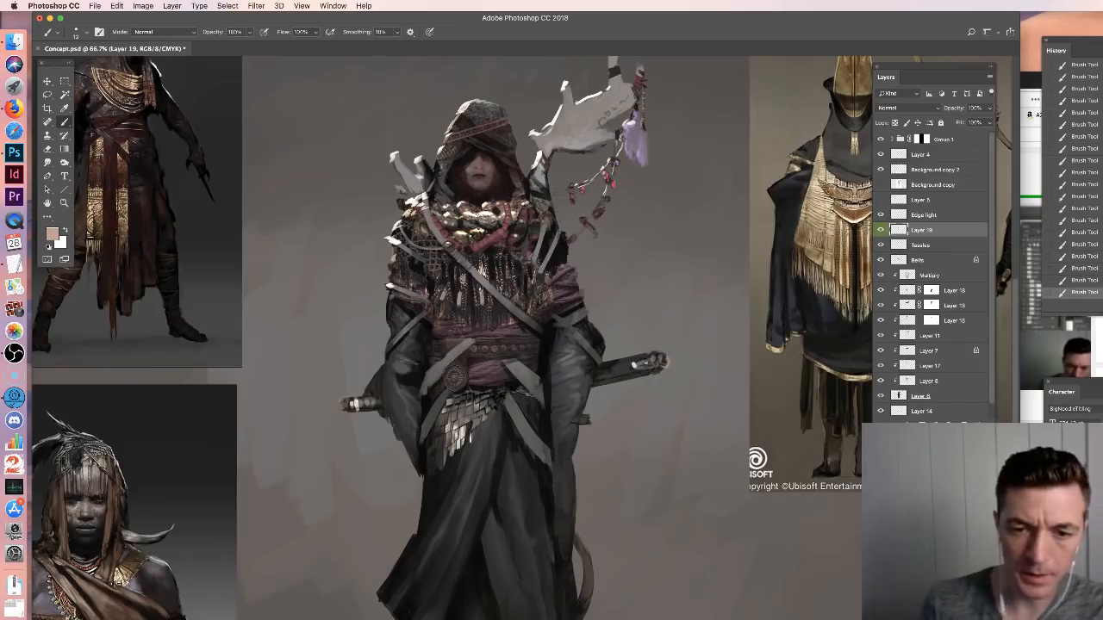
right_click(640, 369)
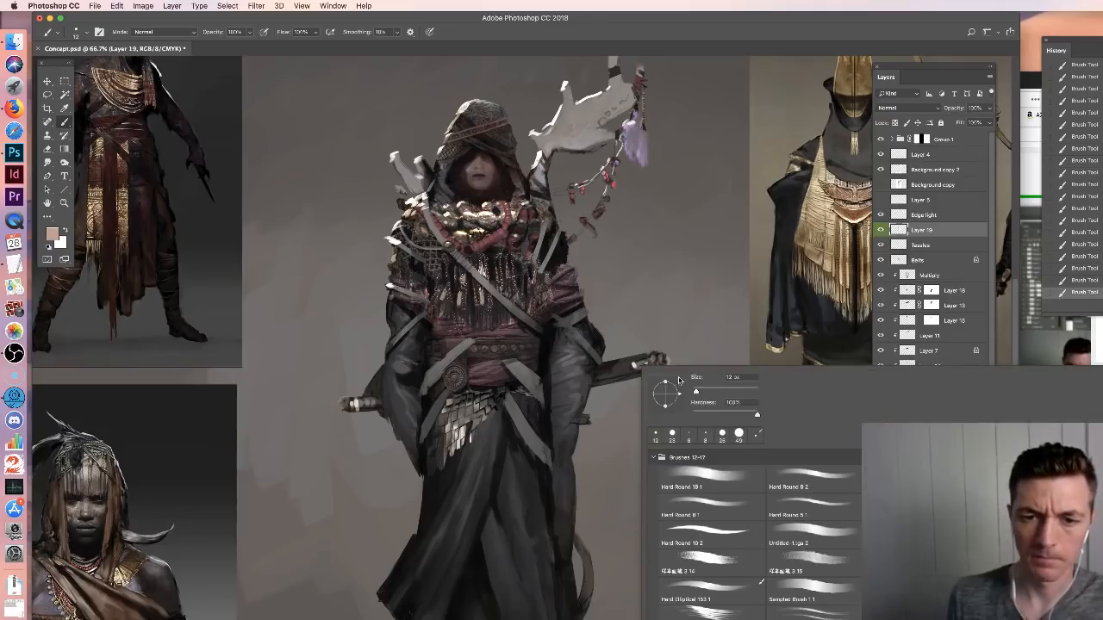
alt+click(564, 461)
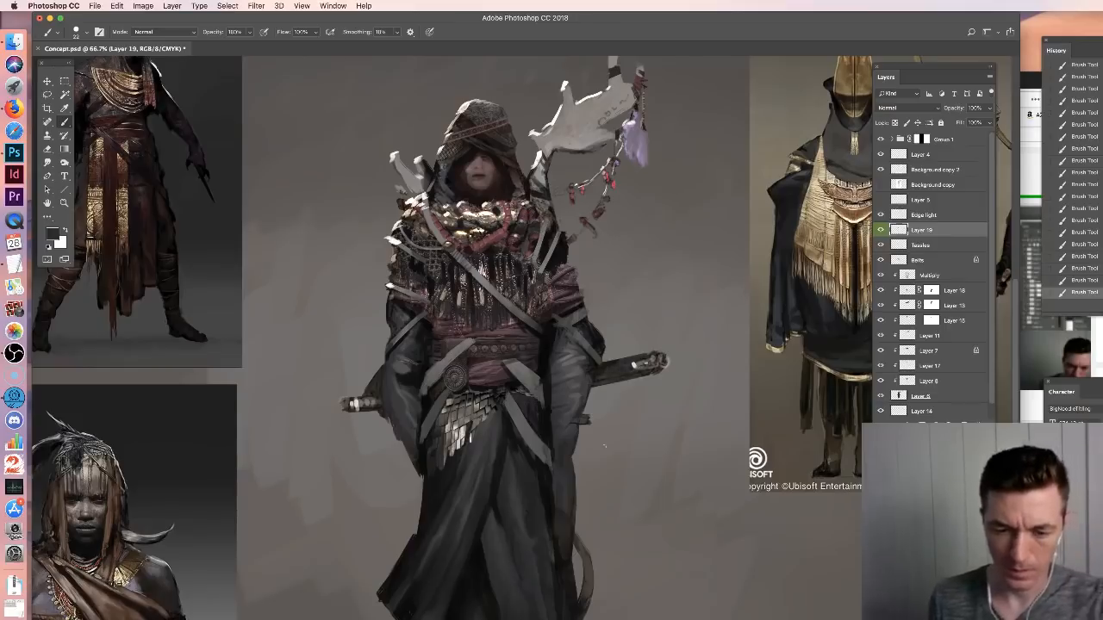
Enlarge the brush to 30 px and paint dark folds and the hem of the lower robe with sampled dark tones
drag(581, 427, 553, 291)
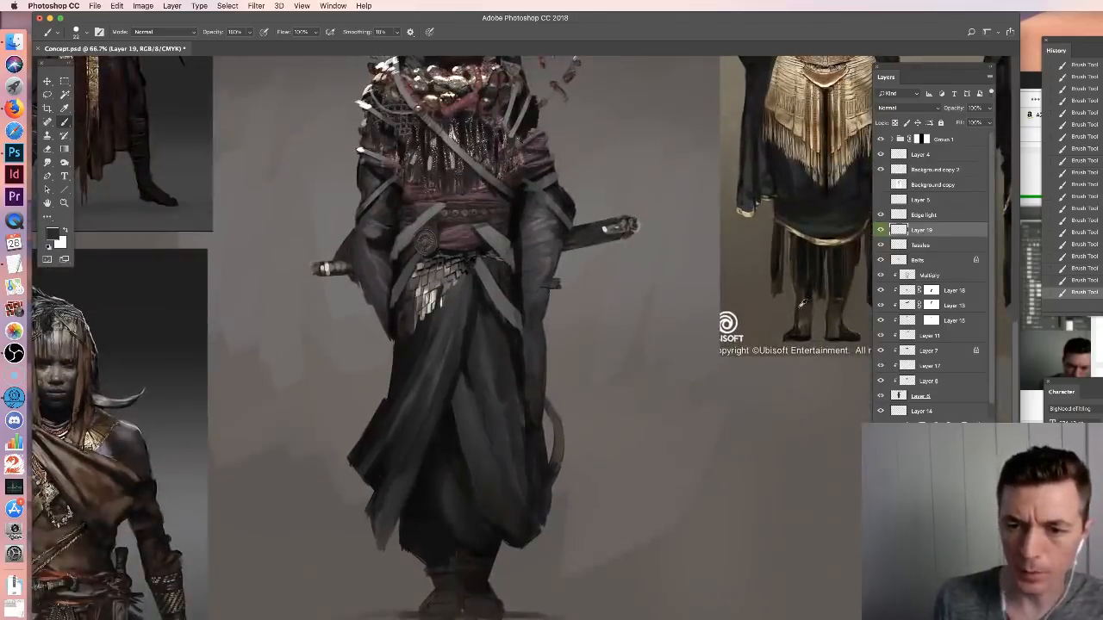
right_click(548, 410)
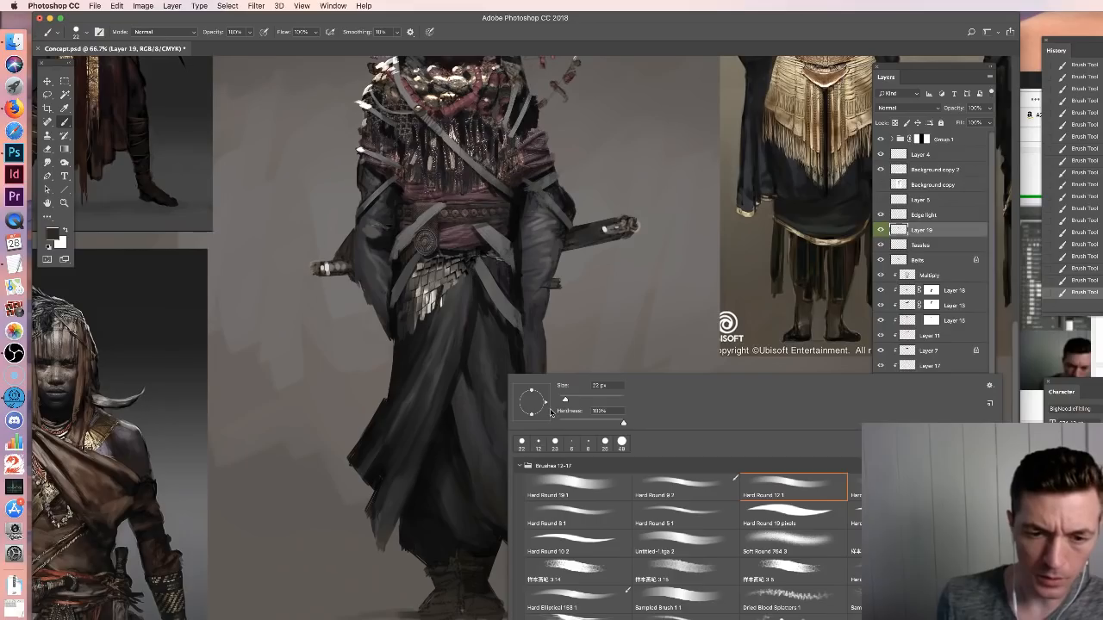
click(384, 481)
key(bracketright)
key(bracketright)
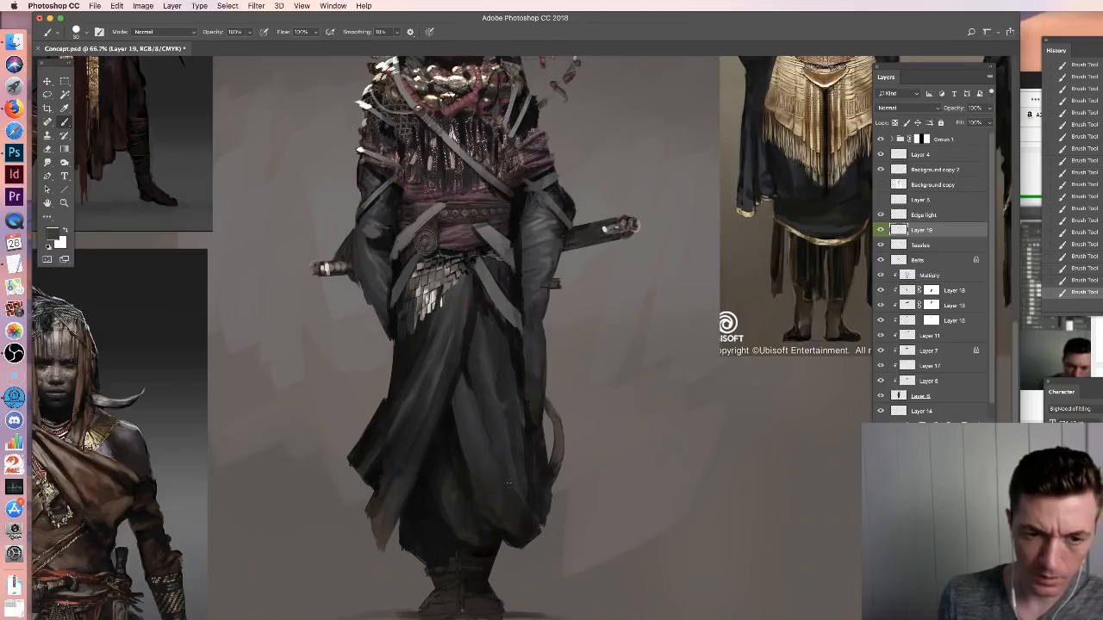
alt+click(530, 527)
drag(527, 541, 510, 539)
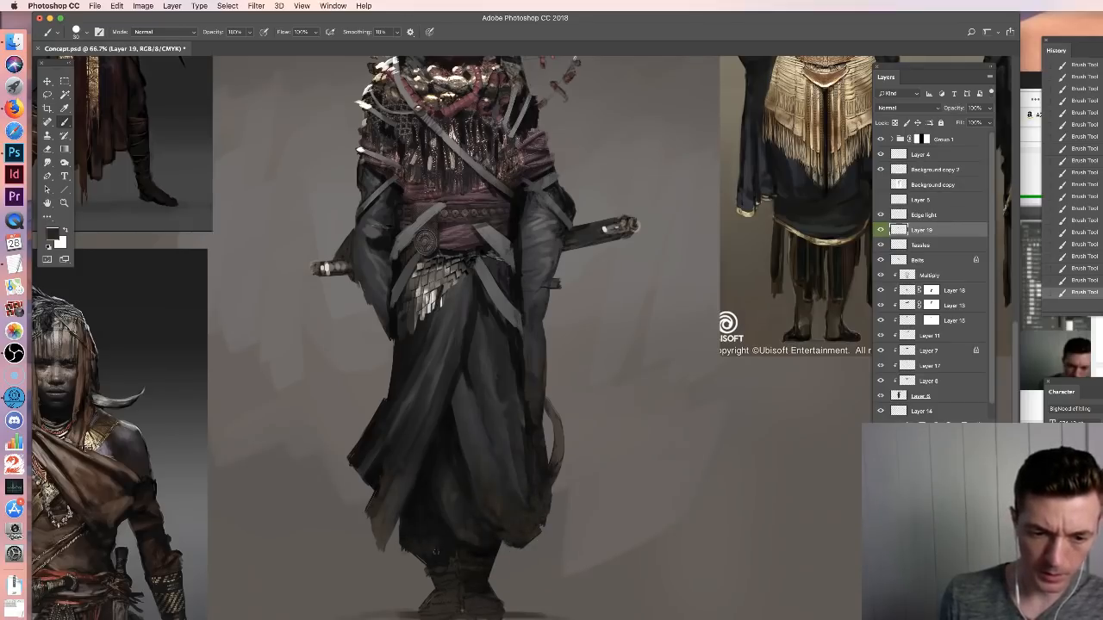
Darken the ankles and boots below the robe with a sampled near-black
alt+click(473, 550)
mouse_move(436, 576)
mouse_down()
mouse_move(457, 582)
mouse_move(447, 593)
mouse_up()
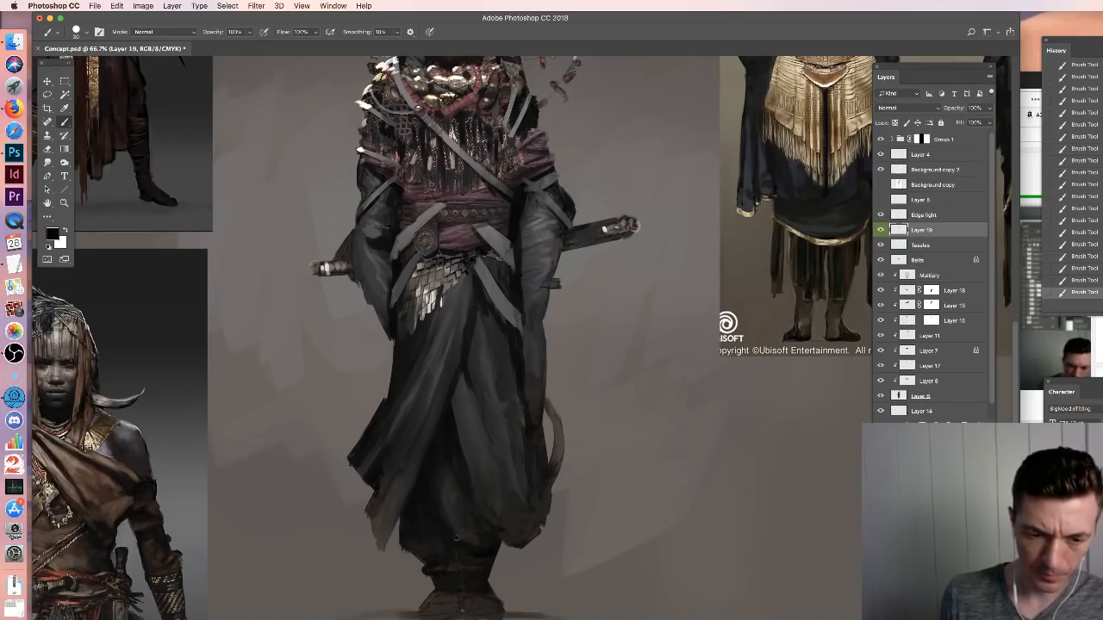
mouse_move(424, 603)
mouse_down()
mouse_move(462, 606)
mouse_move(445, 587)
mouse_move(439, 615)
mouse_move(503, 610)
mouse_up()
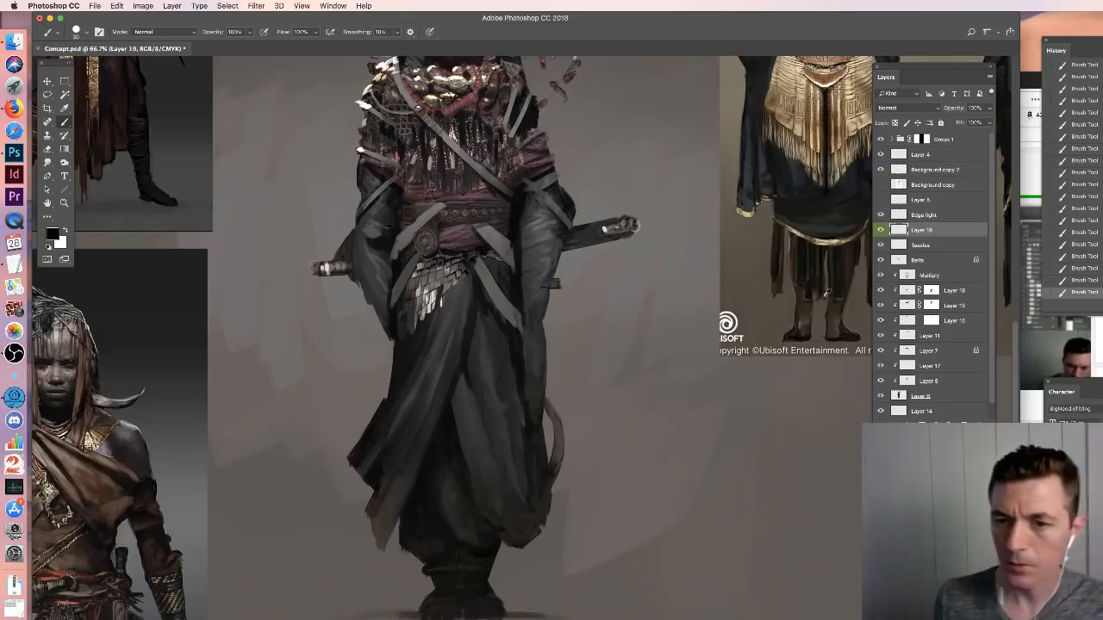
Shade the lower robe with a large soft brush in a dark tone sampled from the gold-trimmed reference, and erase the excess
alt+click(823, 327)
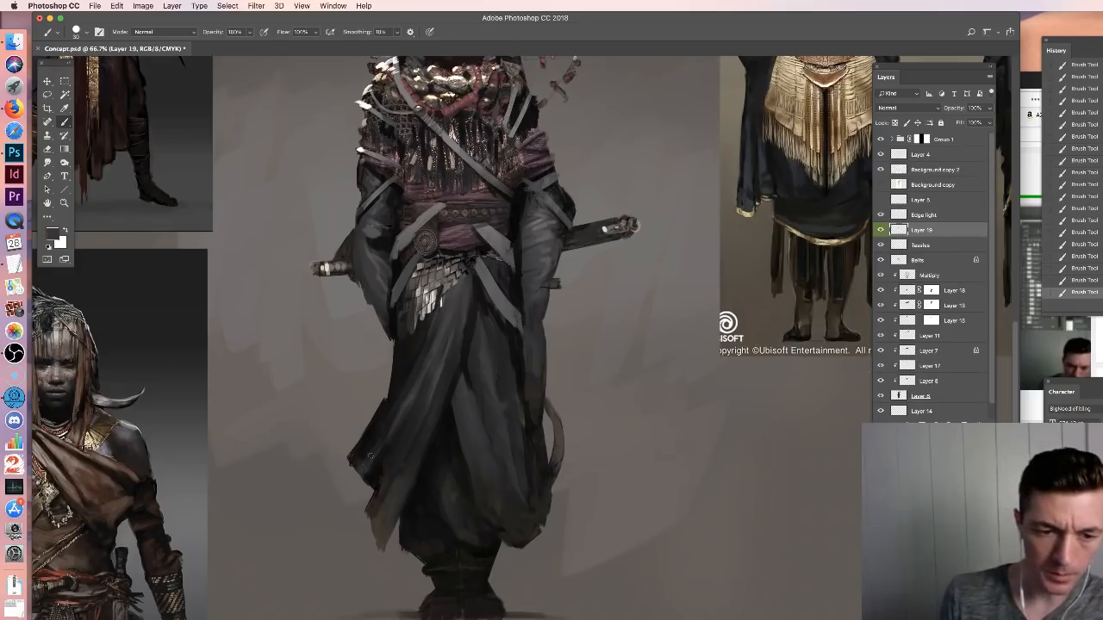
right_click(401, 466)
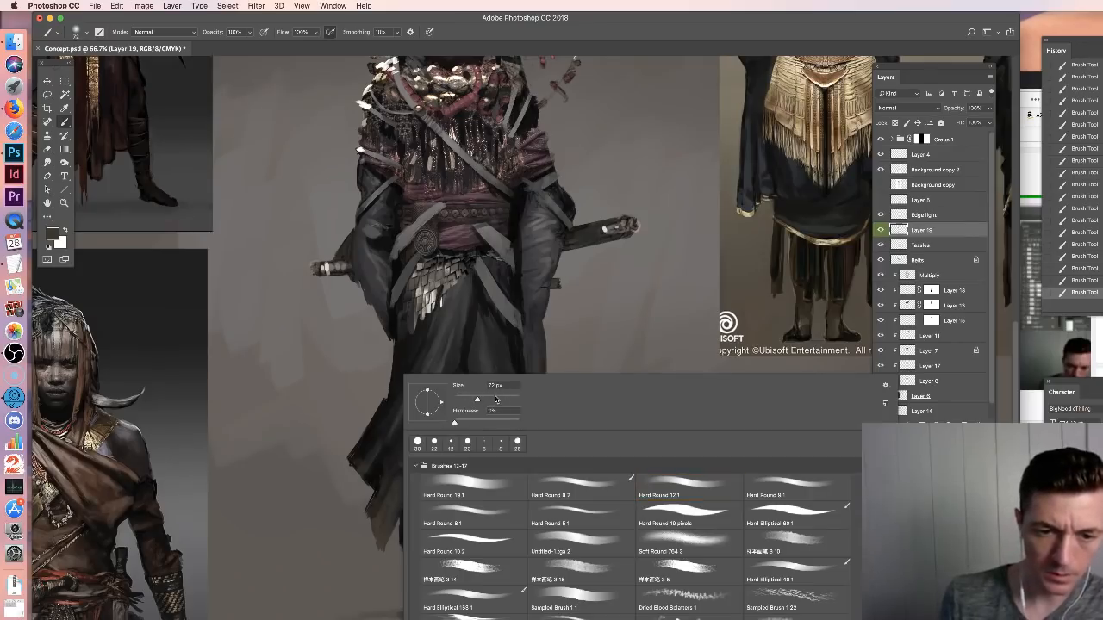
click(496, 399)
click(400, 446)
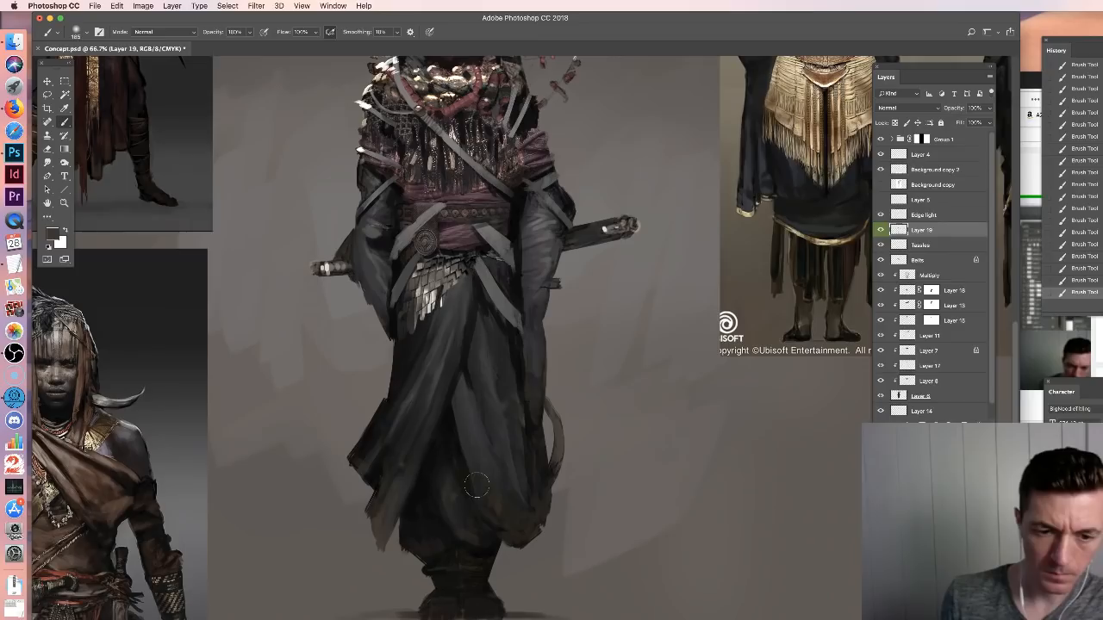
key(e)
mouse_move(467, 476)
mouse_down()
mouse_move(399, 425)
mouse_move(402, 455)
mouse_up()
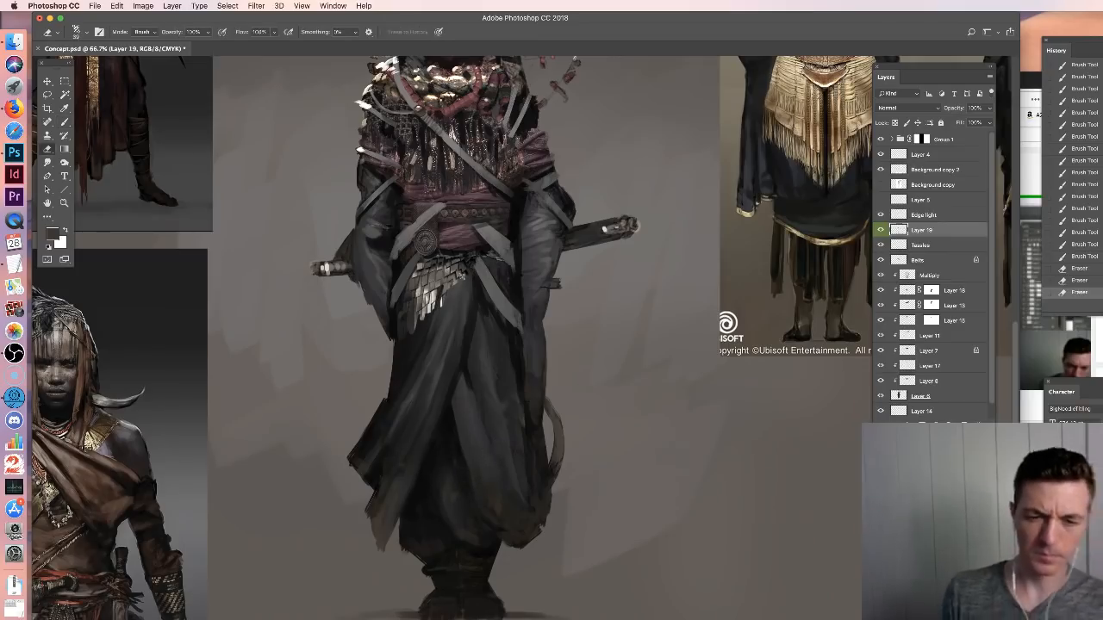
Paint a near-white dab on the upper chest with the Hard Round 8 1 brush, and select the Untitled-1.tga 2 brush
key(b)
drag(536, 368, 520, 451)
right_click(520, 438)
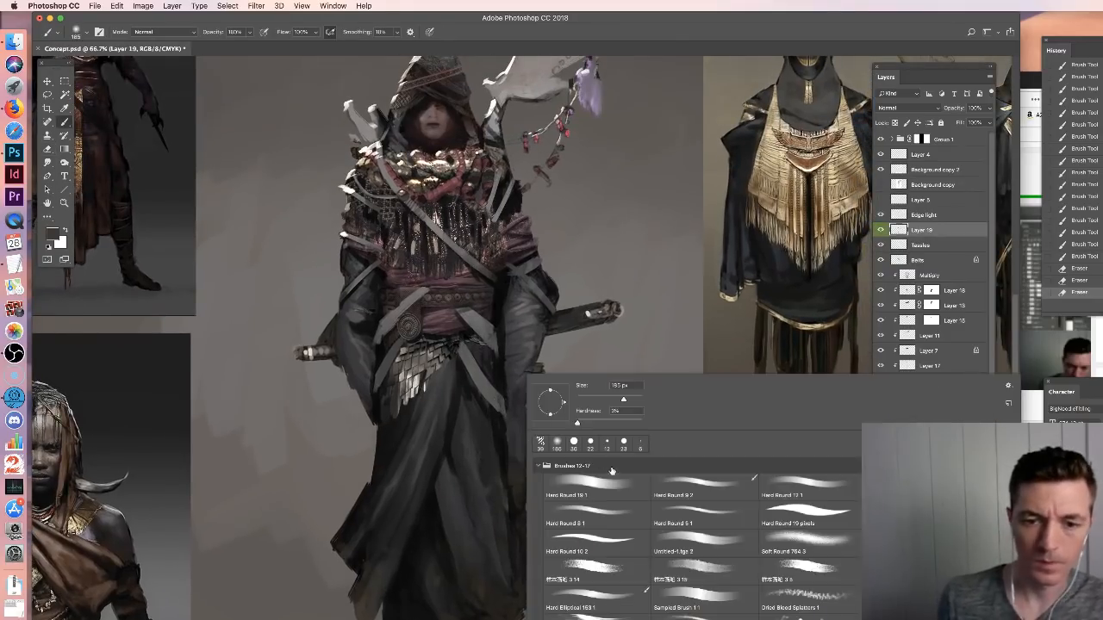
click(604, 515)
click(432, 267)
drag(457, 286, 558, 440)
right_click(600, 395)
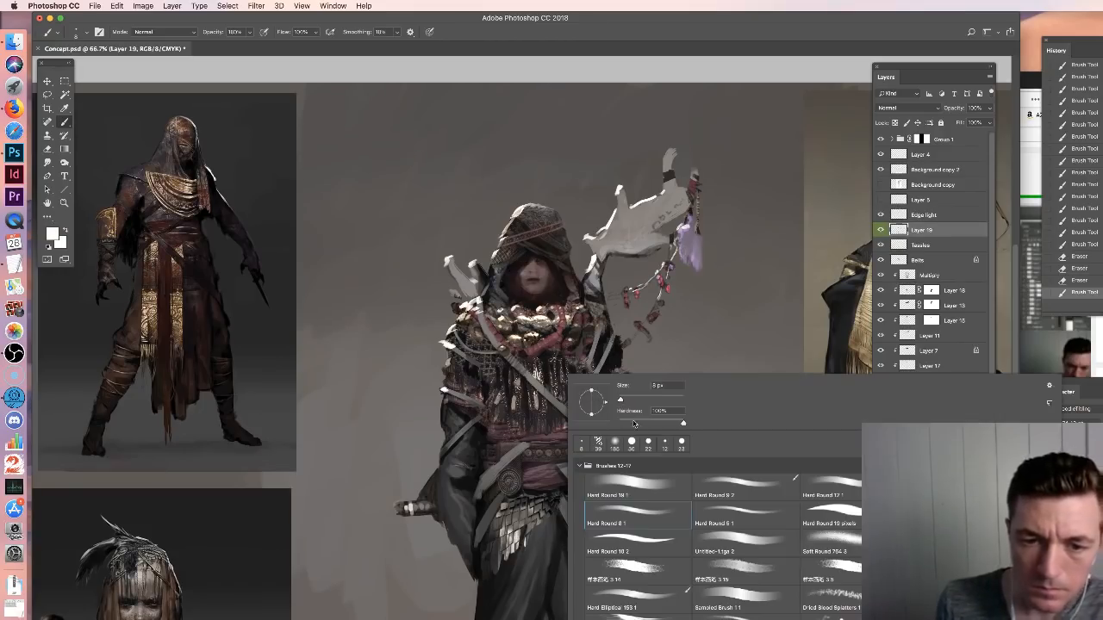
click(736, 551)
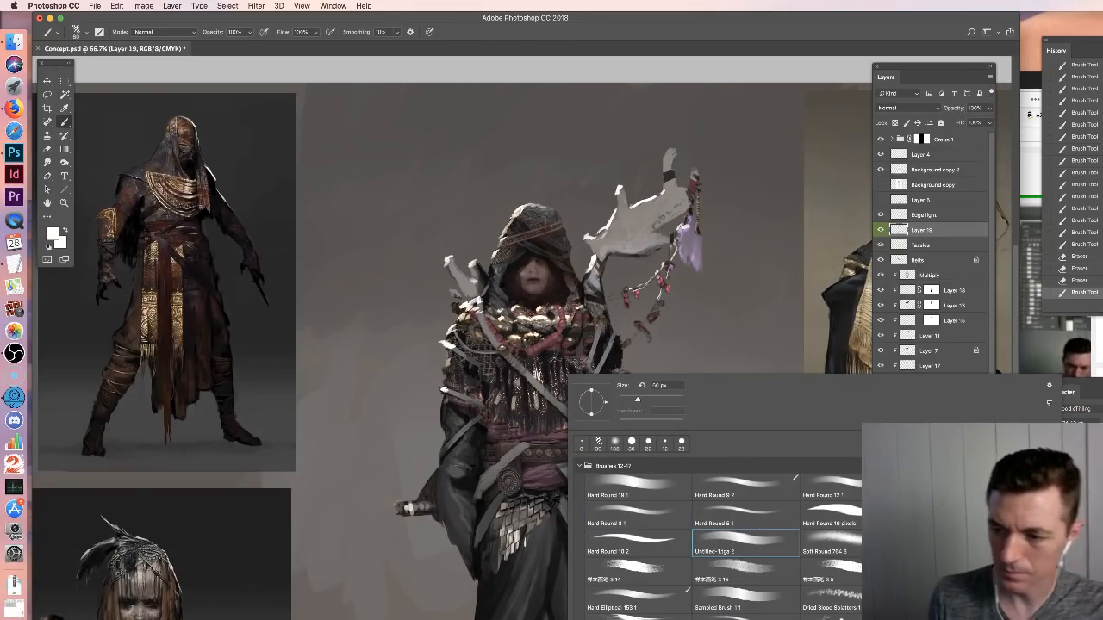
Switch to Firefox to check the YouTube live stream dashboard, and return to Photoshop
key(super+Tab)
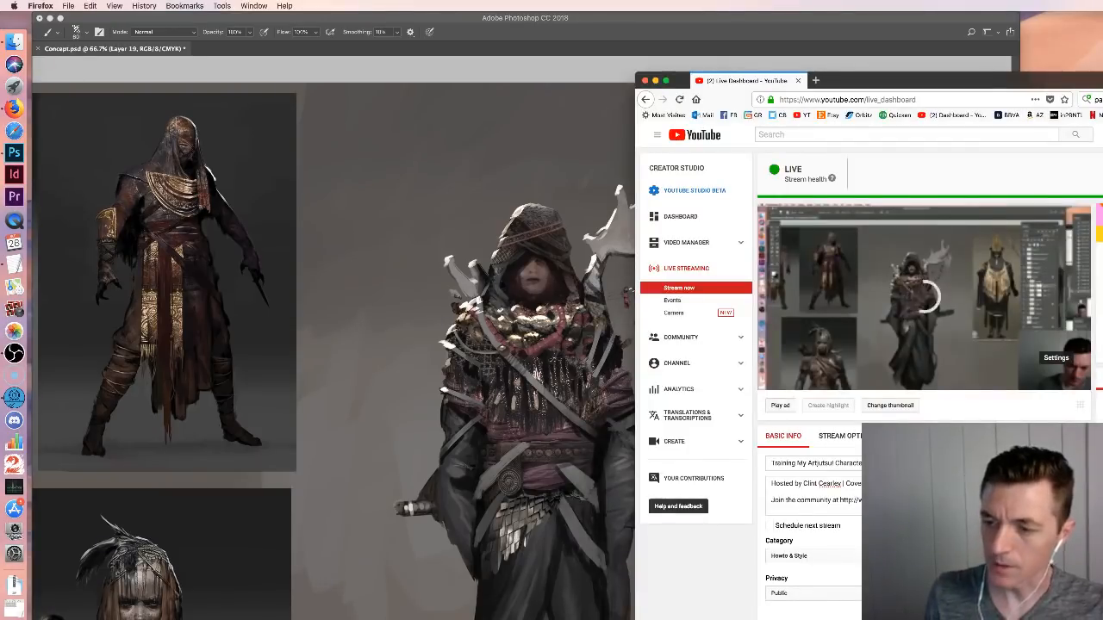
key(super+Tab)
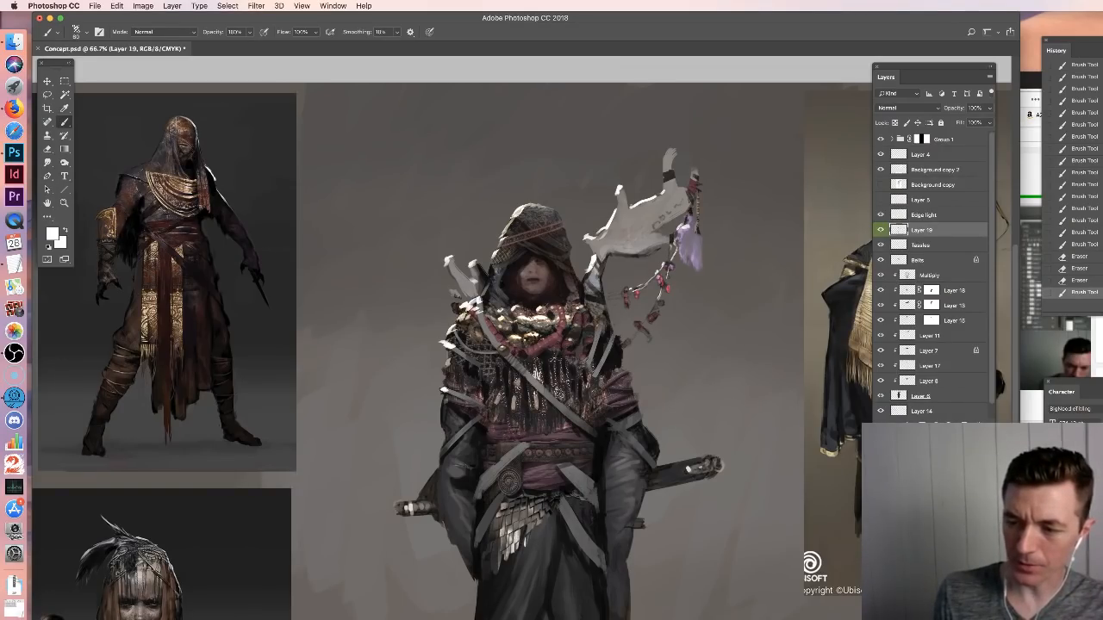
Reduce the Untitled-1.tga 2 brush to 25 px and dab pale highlights on the chest fringe and neck ornaments
right_click(560, 406)
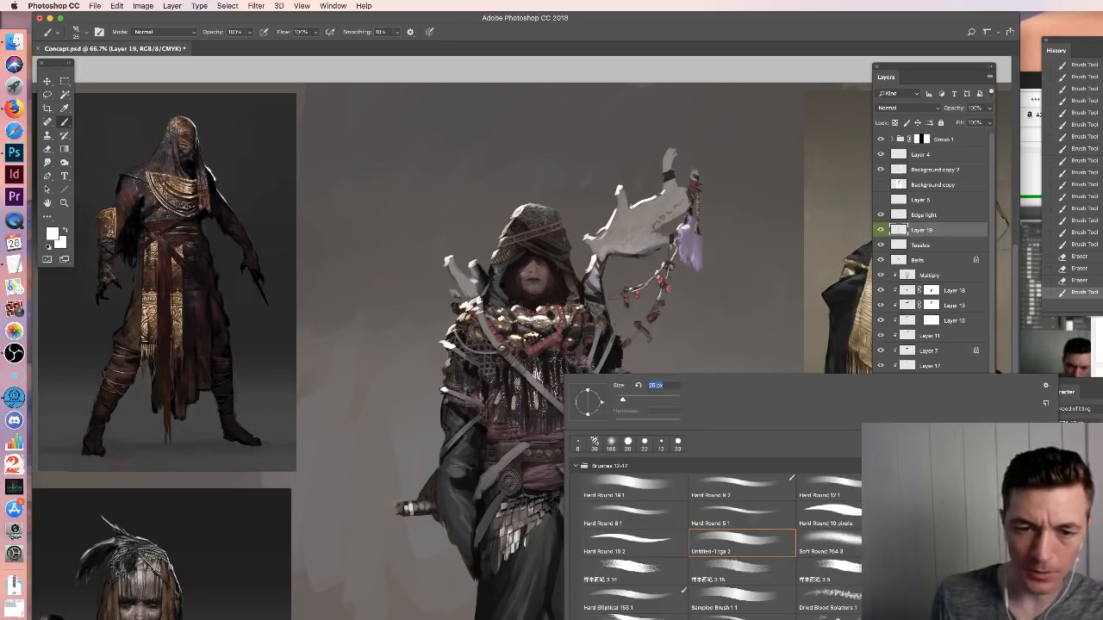
key(Escape)
click(535, 373)
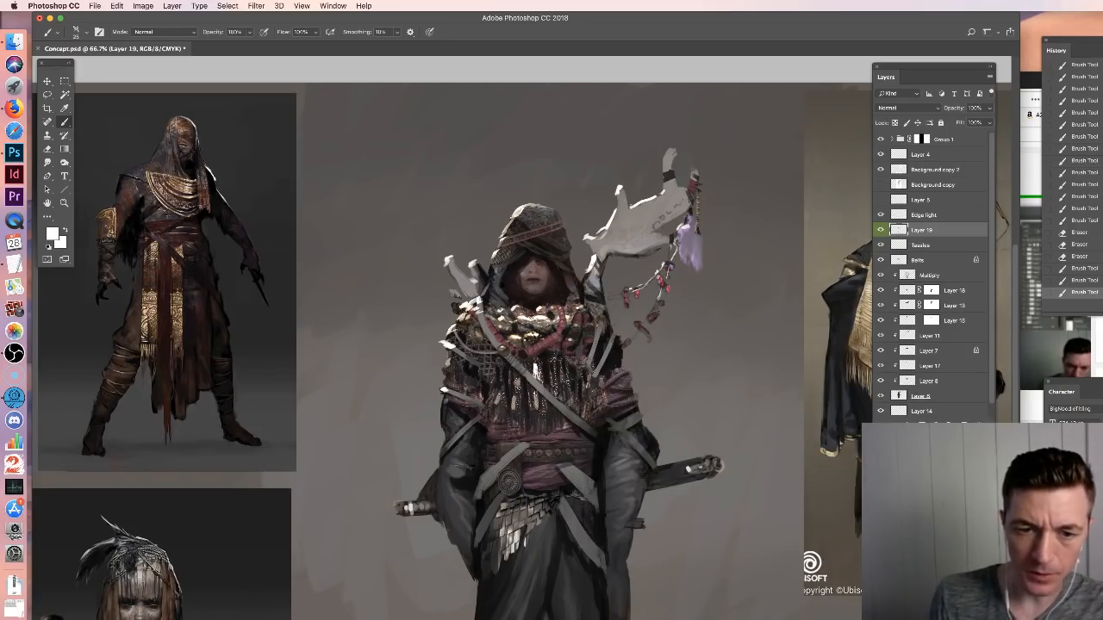
click(550, 317)
click(531, 315)
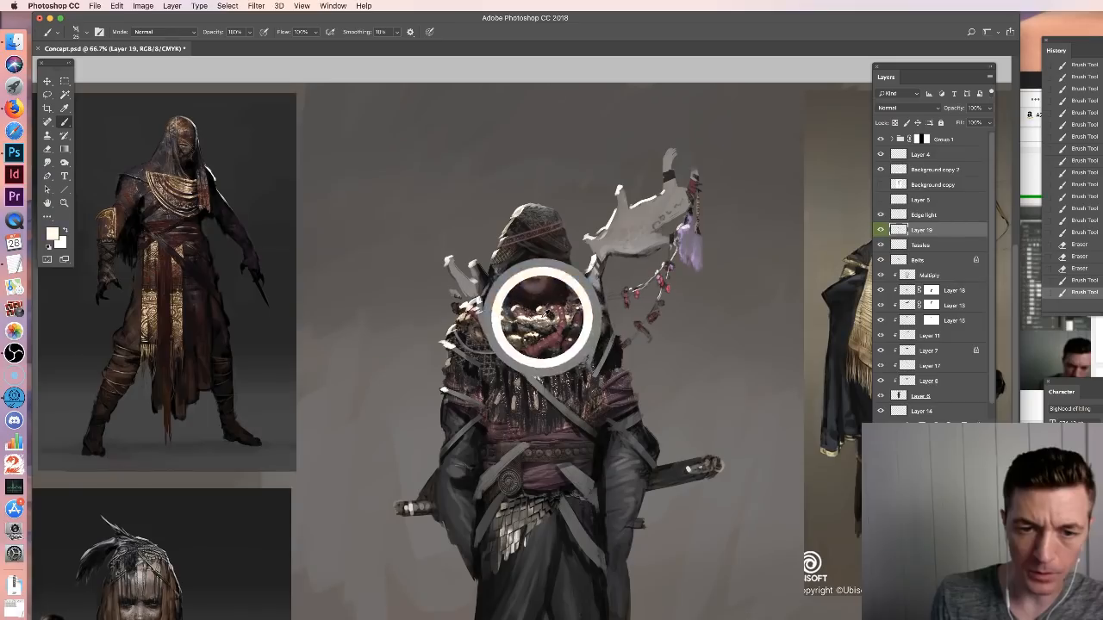
click(541, 317)
click(526, 319)
click(533, 328)
Build up round beads at the centre of the neck ornament with dabs of sampled tan and pale cream
alt+click(525, 319)
click(524, 316)
click(528, 319)
click(531, 320)
click(534, 318)
click(540, 320)
click(540, 317)
click(541, 310)
click(542, 312)
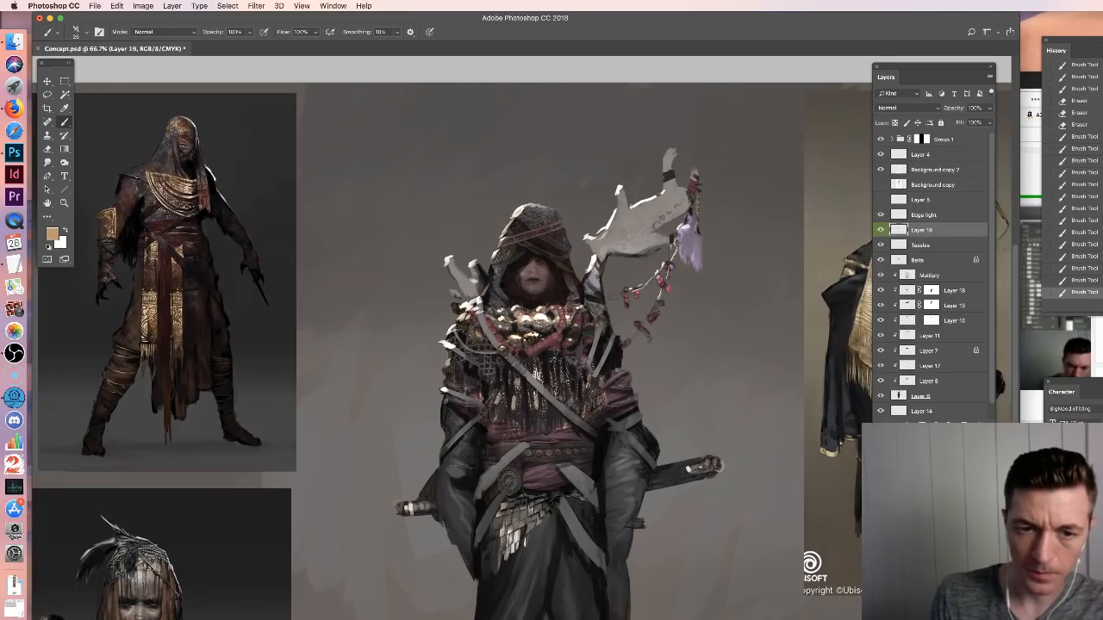
click(541, 315)
click(543, 317)
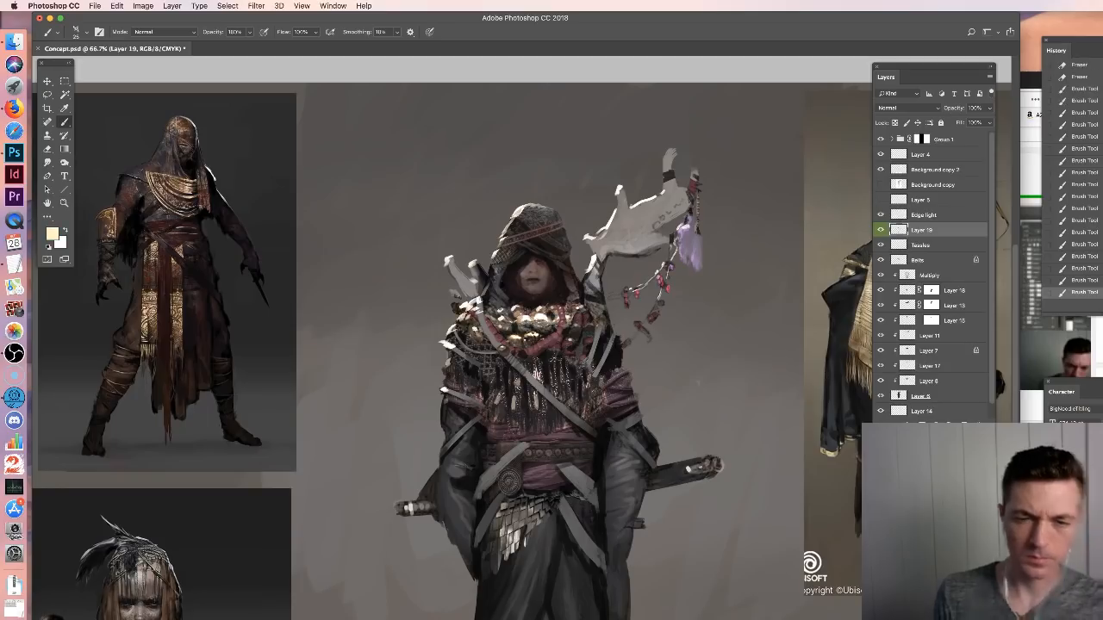
Dab round beads at the left end of the neck ornament with sampled tan and dark tones
key(super+minus)
key(super+plus)
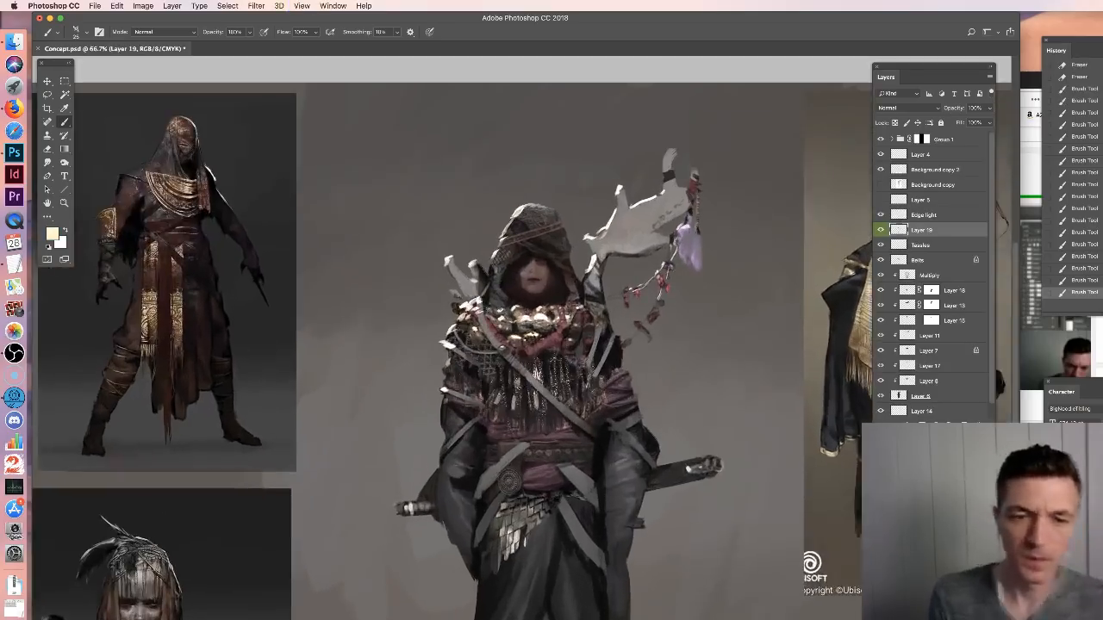
alt+click(461, 318)
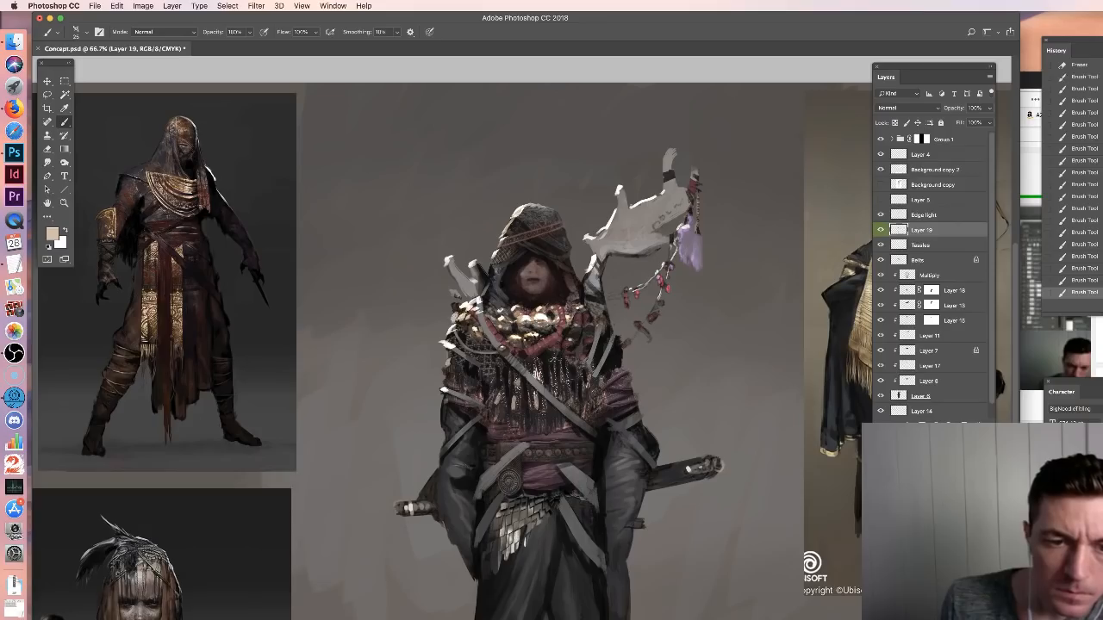
click(453, 319)
click(454, 321)
click(473, 337)
alt+click(476, 339)
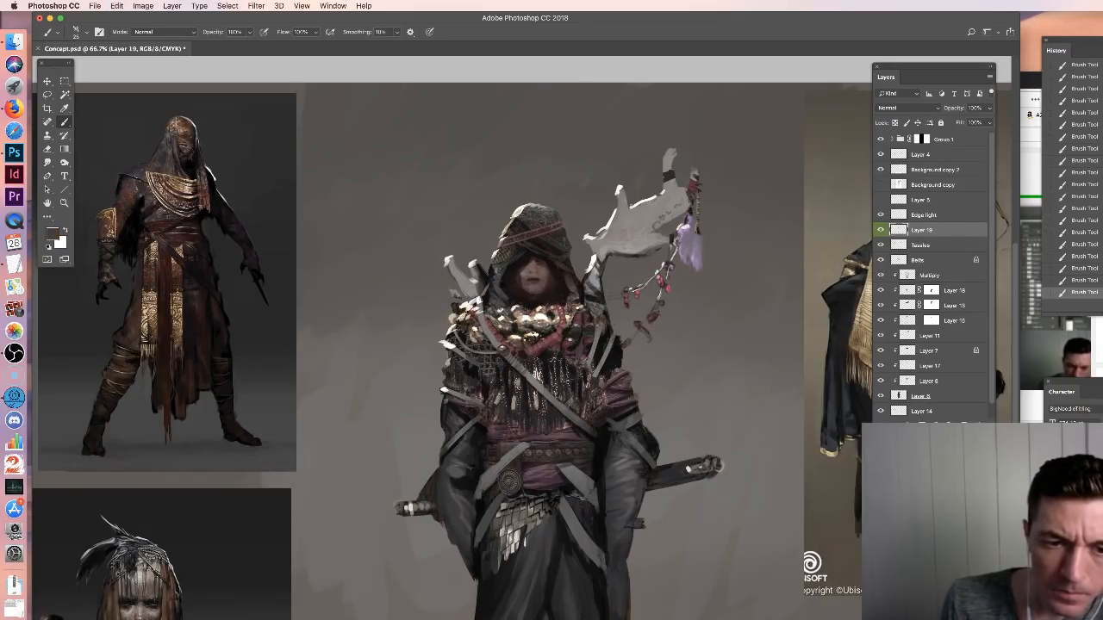
alt+click(520, 322)
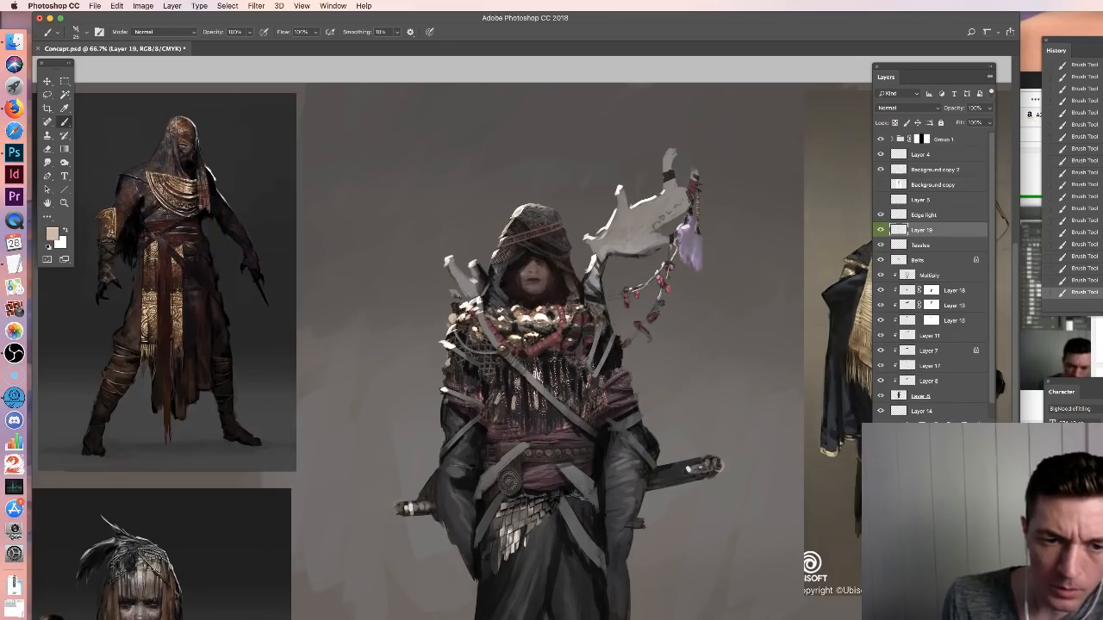
Extend the round beads along the right end of the neck ornament with sampled browns, darks and pale tan
alt+click(572, 313)
alt+click(612, 312)
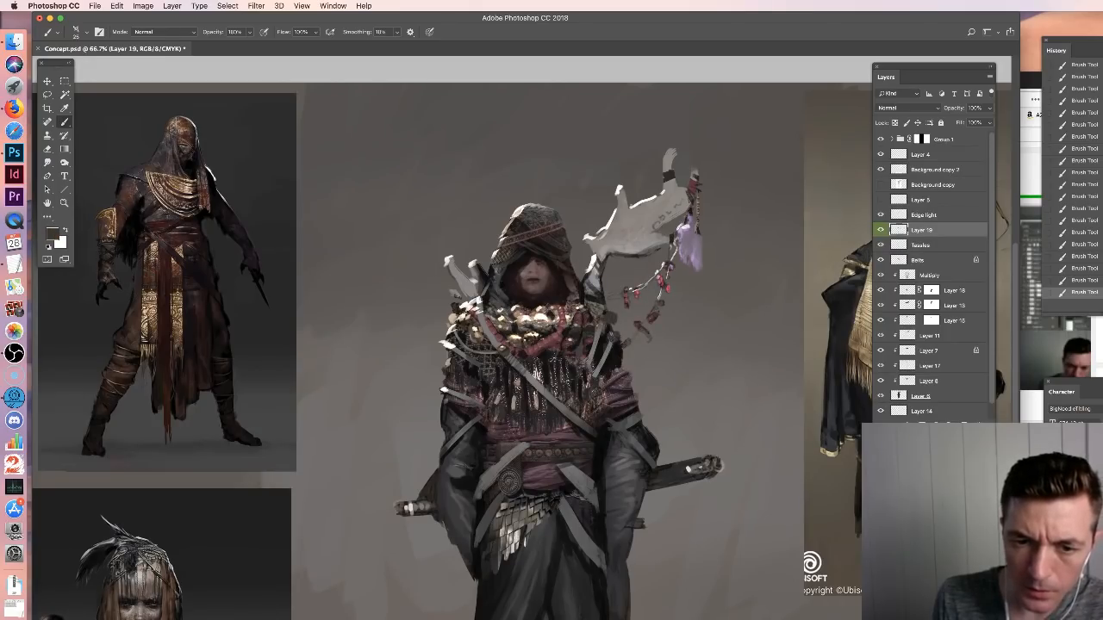
alt+click(571, 317)
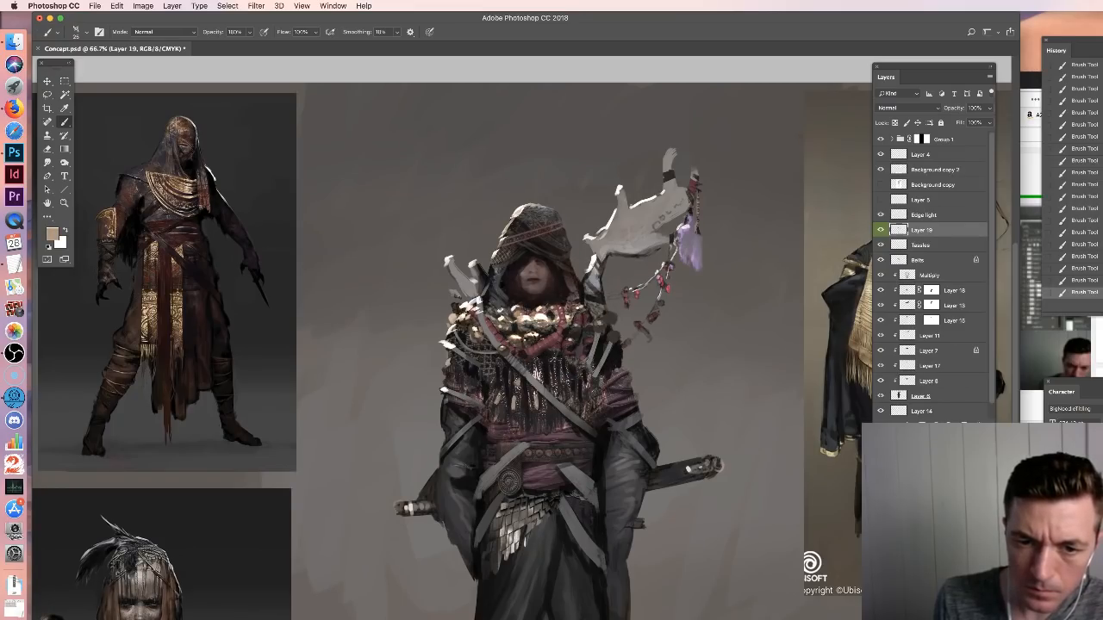
alt+click(597, 298)
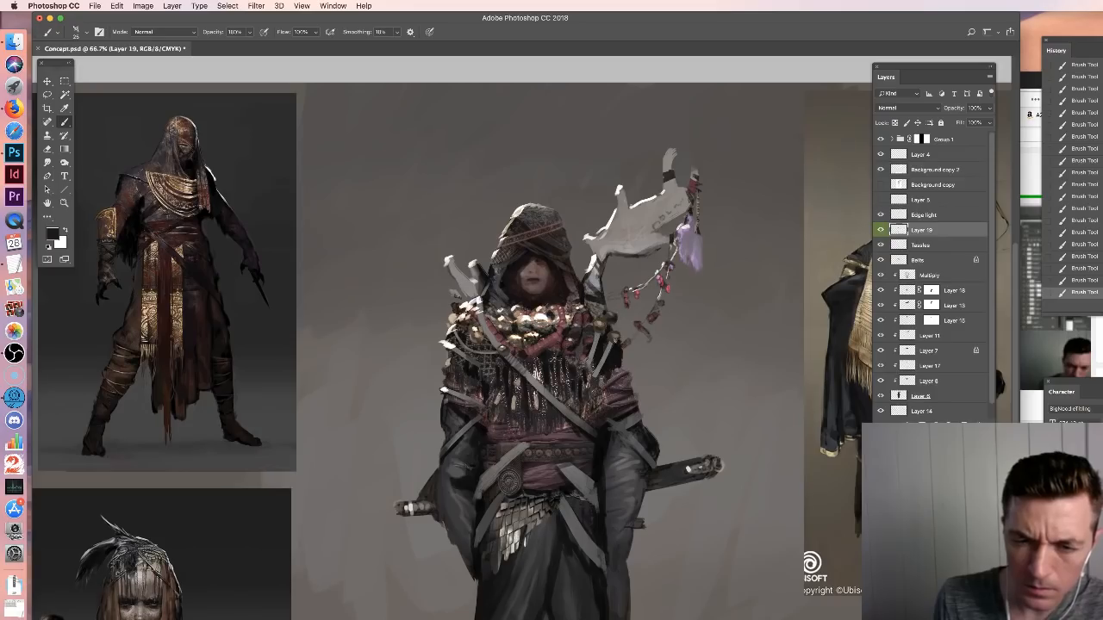
alt+click(517, 342)
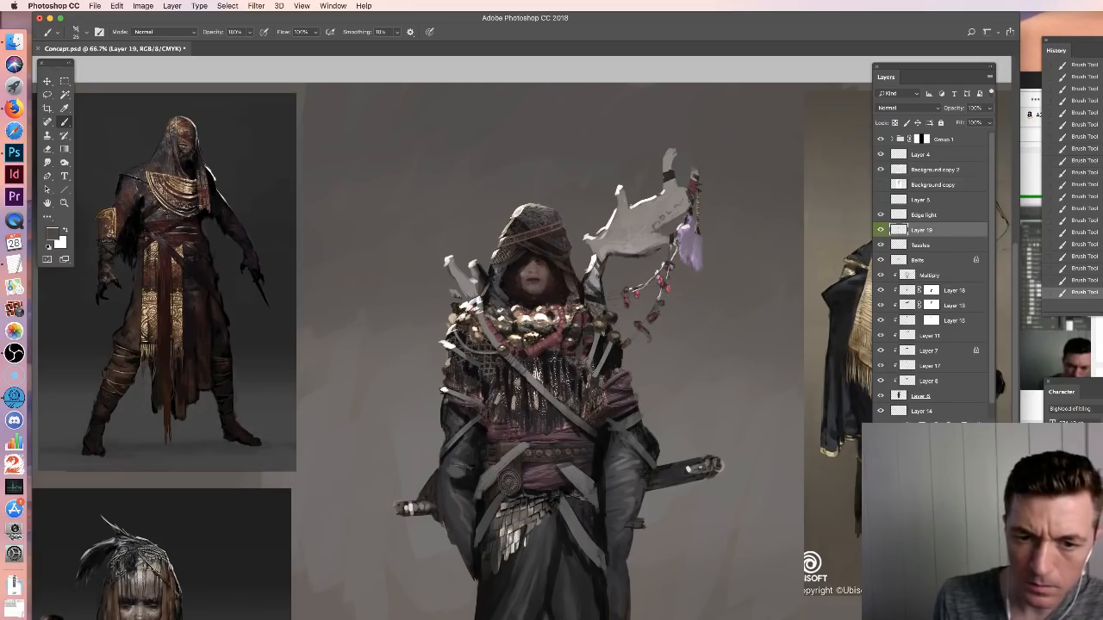
alt+click(545, 323)
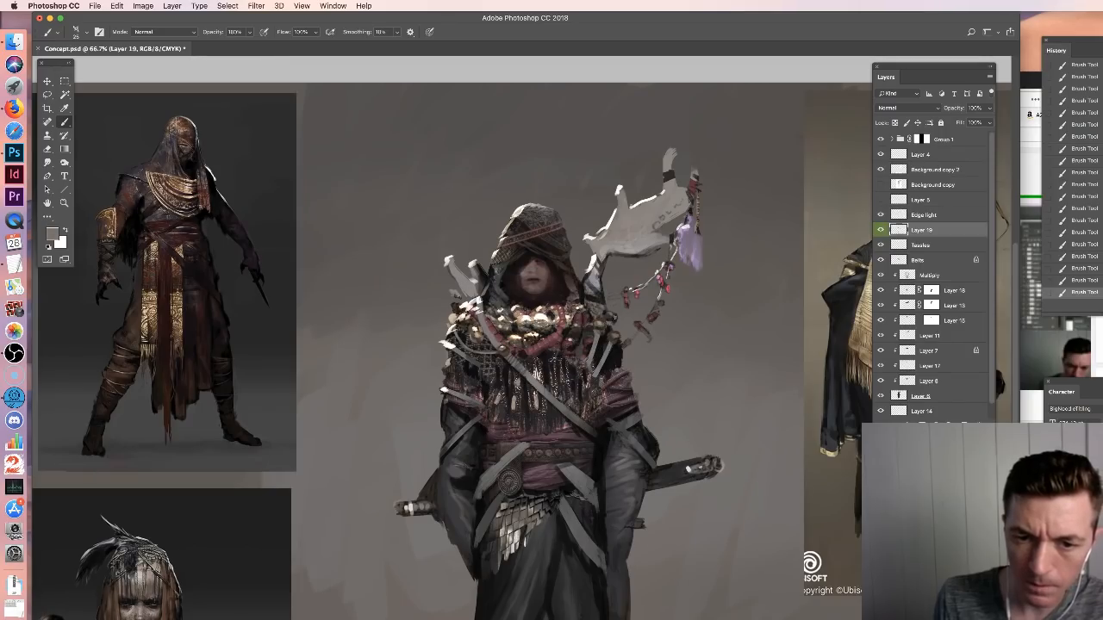
alt+click(615, 319)
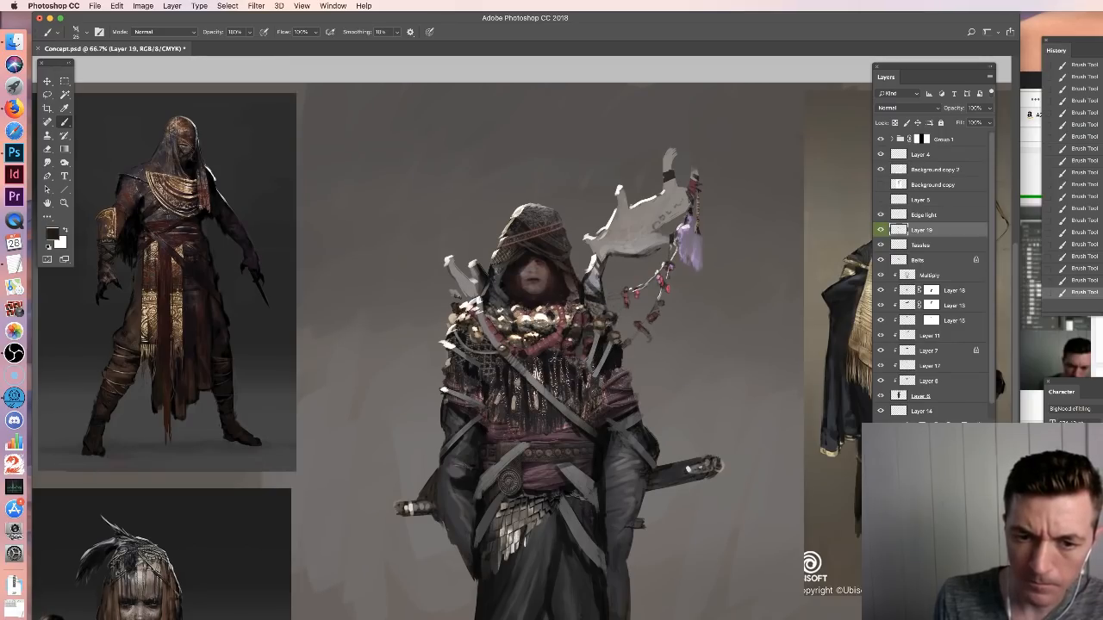
alt+click(555, 319)
Reduce the brush to 7 px, raise it to 19 px, and refine the neck beads with sampled dark and pale tones
right_click(603, 321)
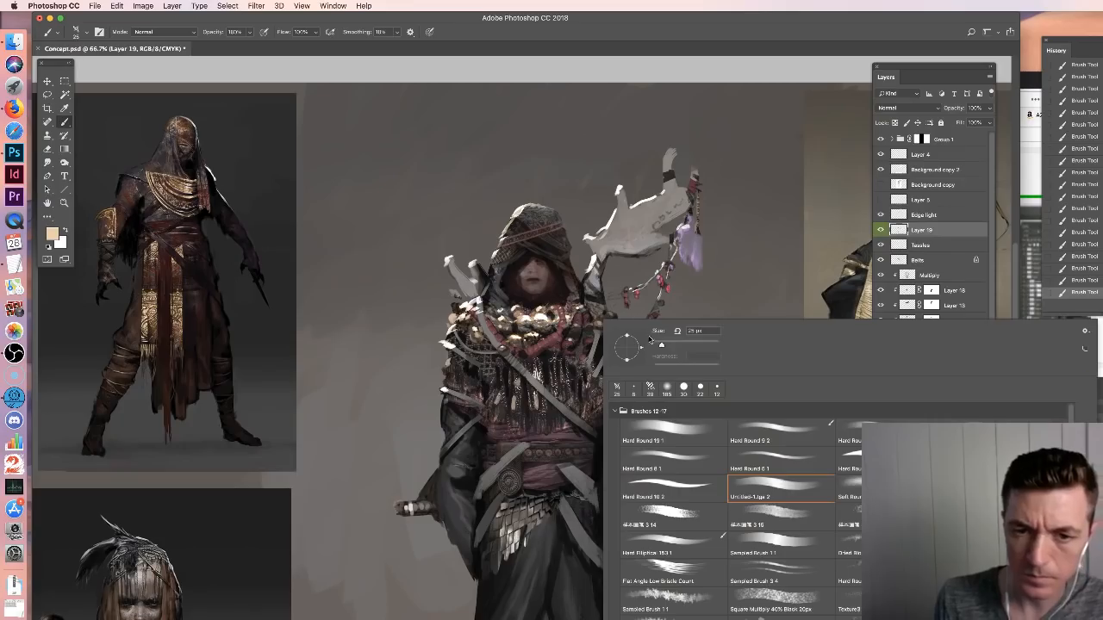
key(Escape)
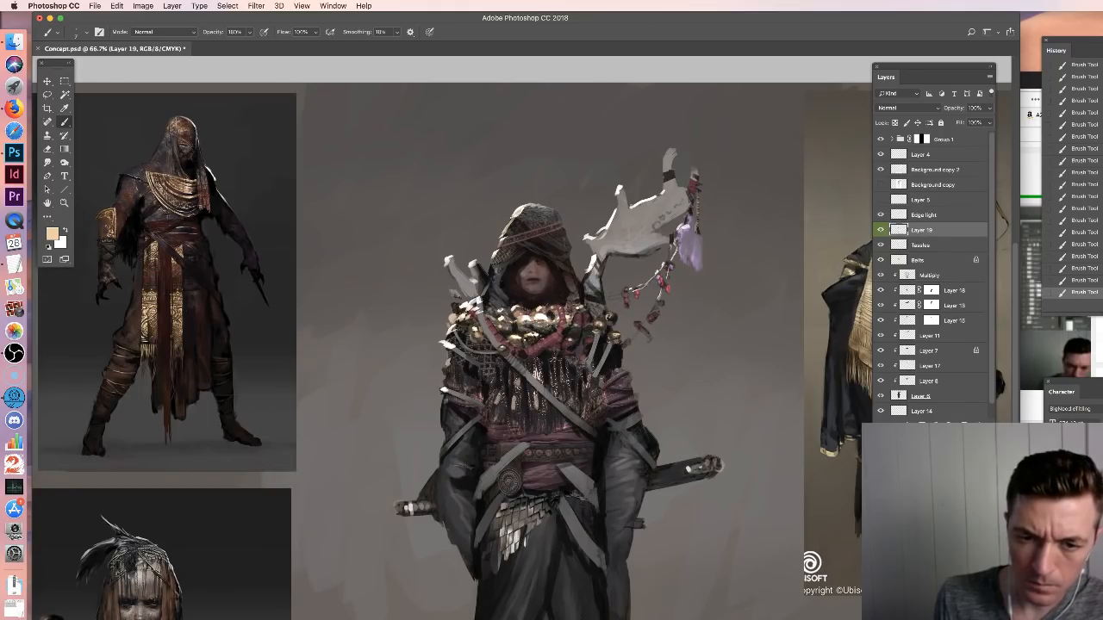
right_click(630, 369)
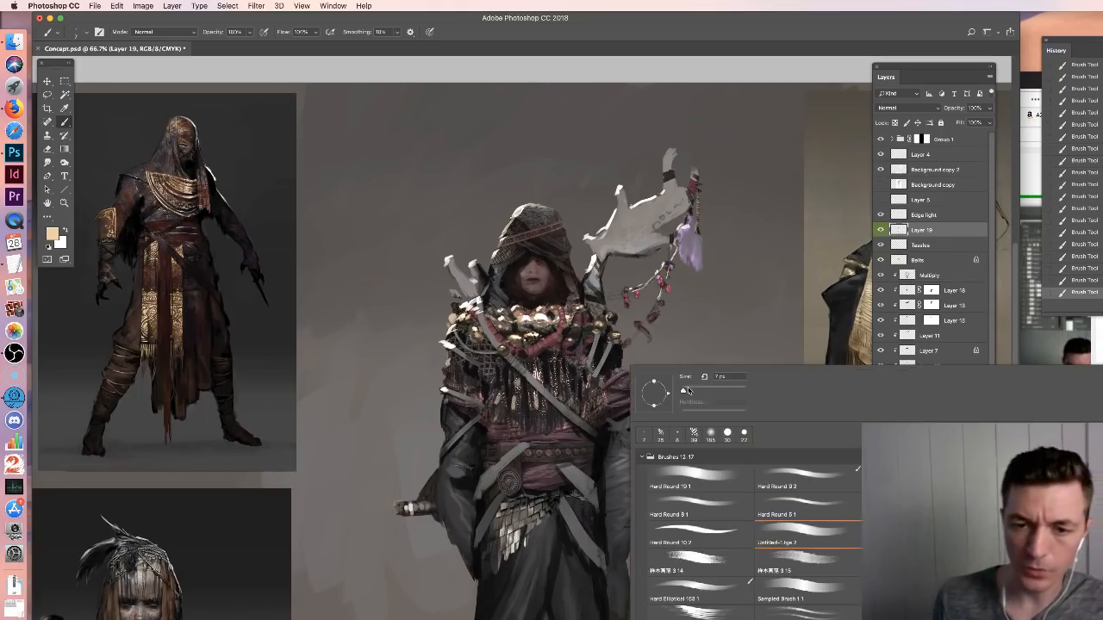
key(Return)
alt+click(720, 466)
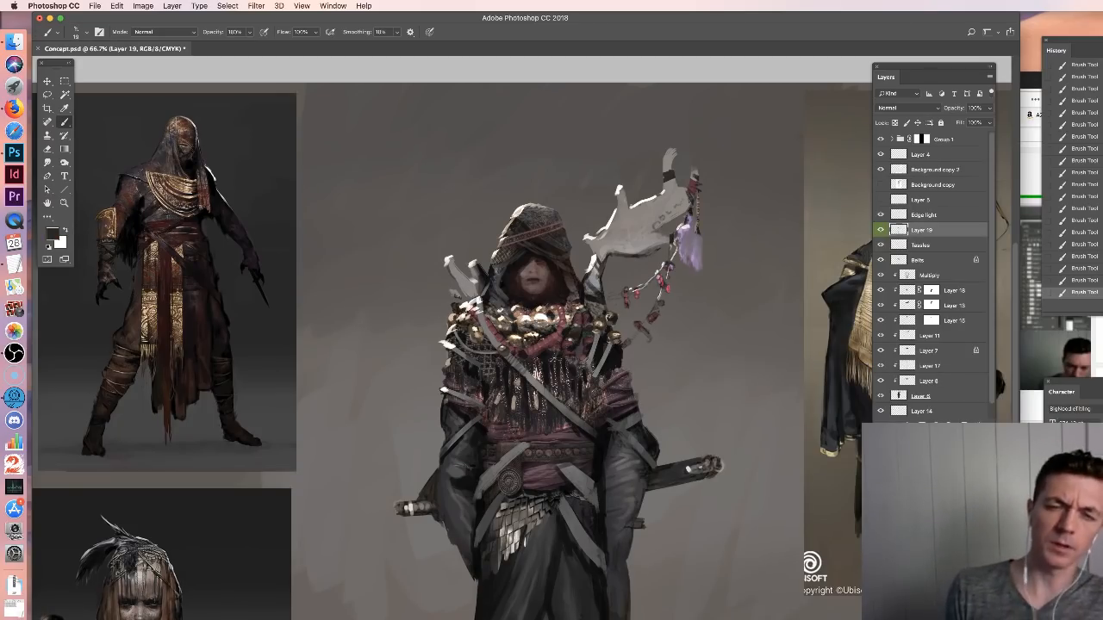
alt+click(522, 316)
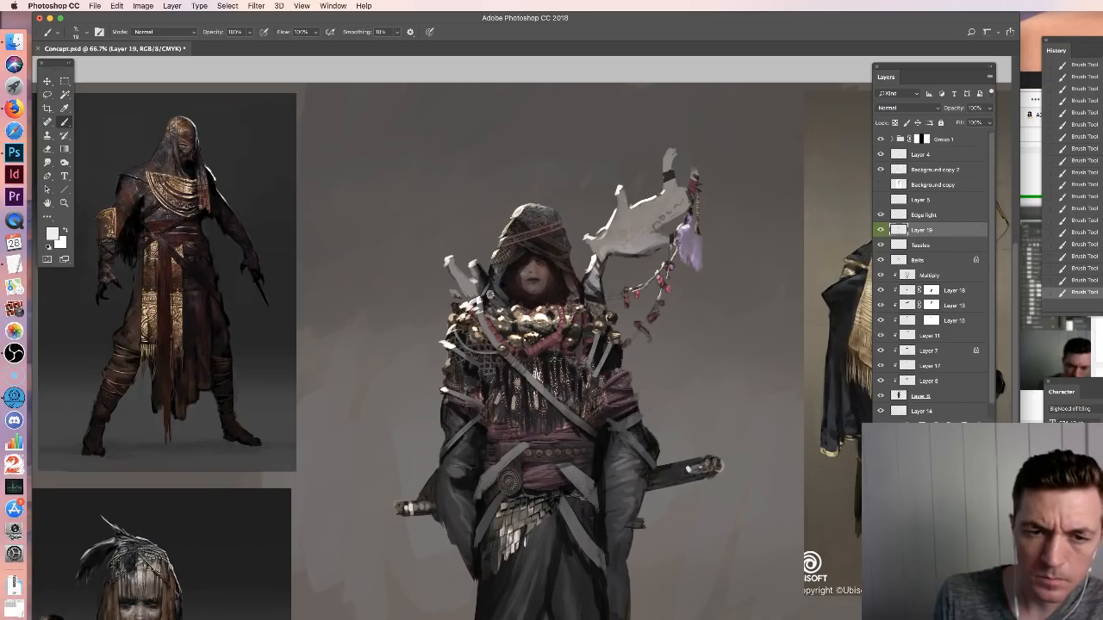
alt+click(506, 317)
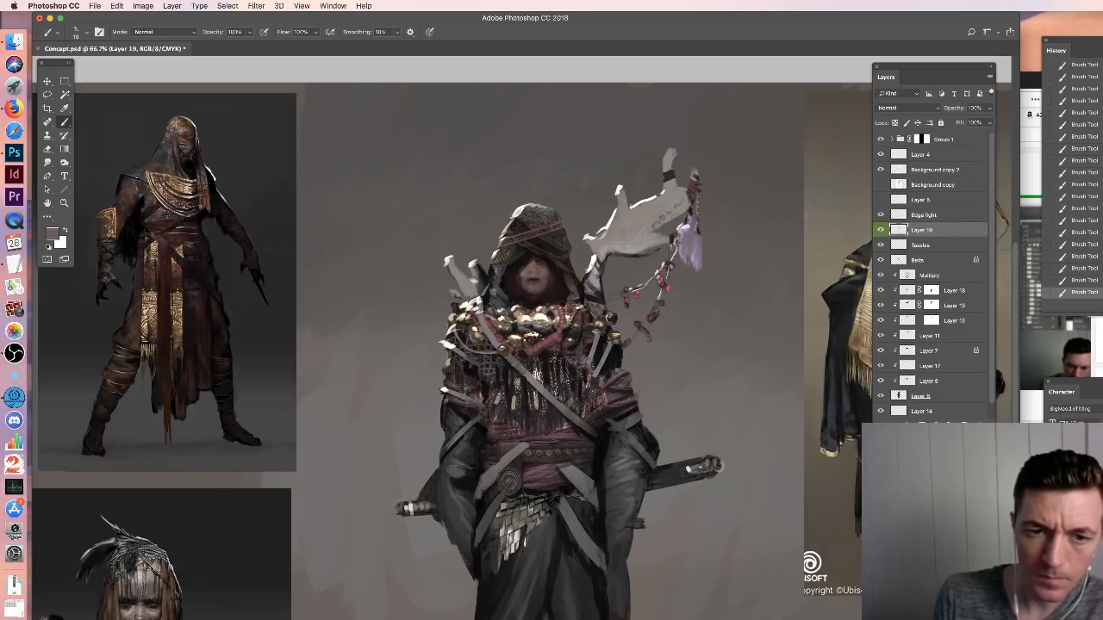
Paint small beads beside both lower edges of the hood with sampled brown, pale pink and tan
drag(501, 273, 488, 267)
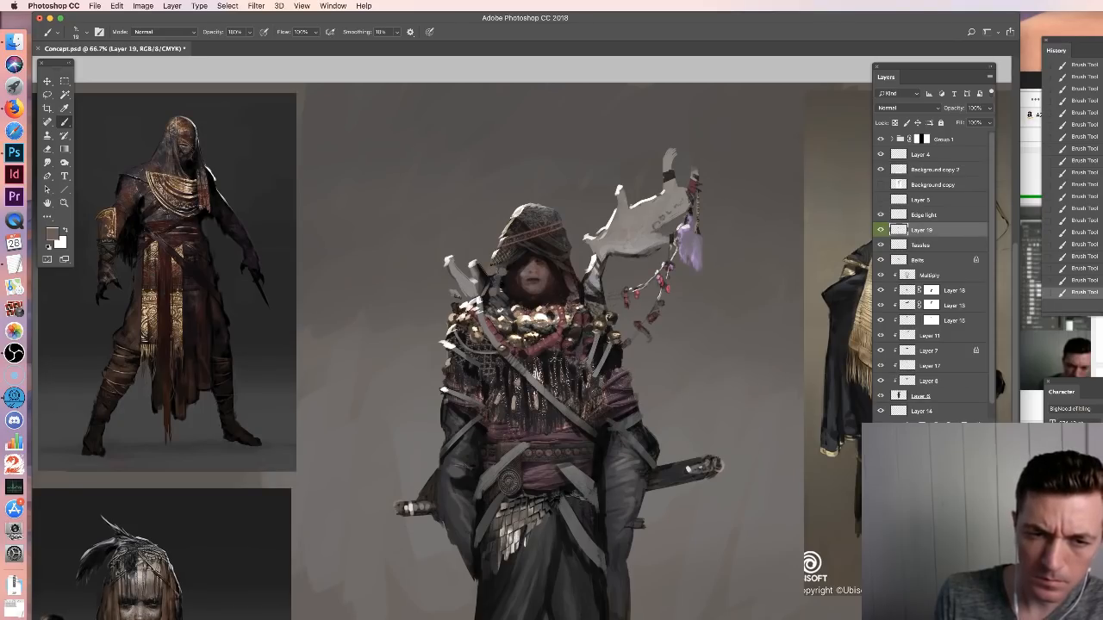
drag(561, 263, 566, 271)
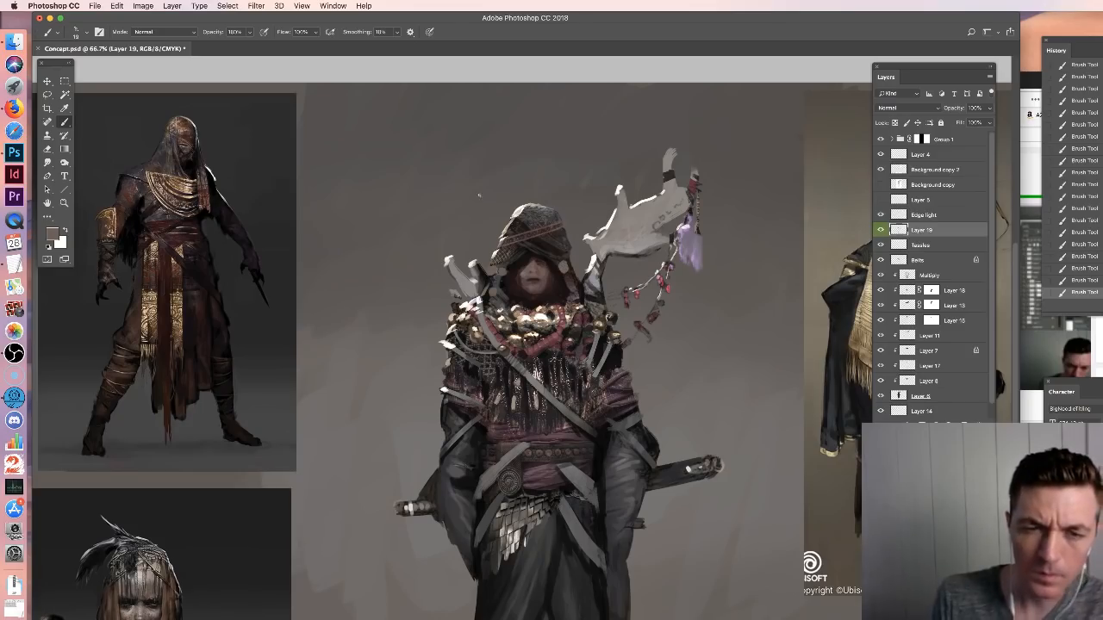
alt+click(526, 318)
alt+click(527, 316)
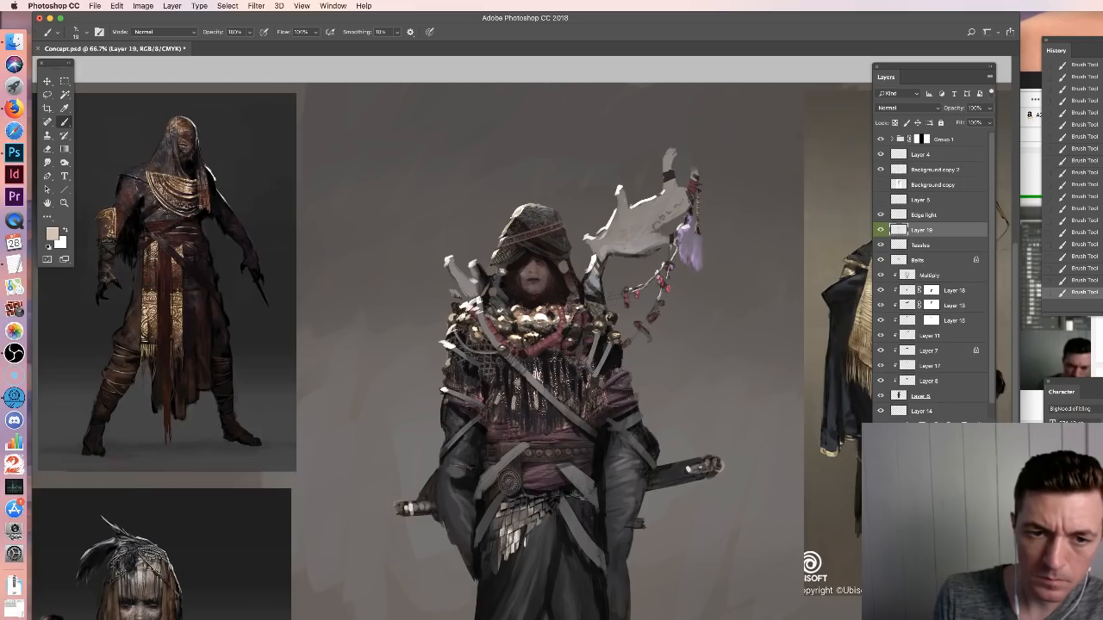
drag(491, 266, 497, 271)
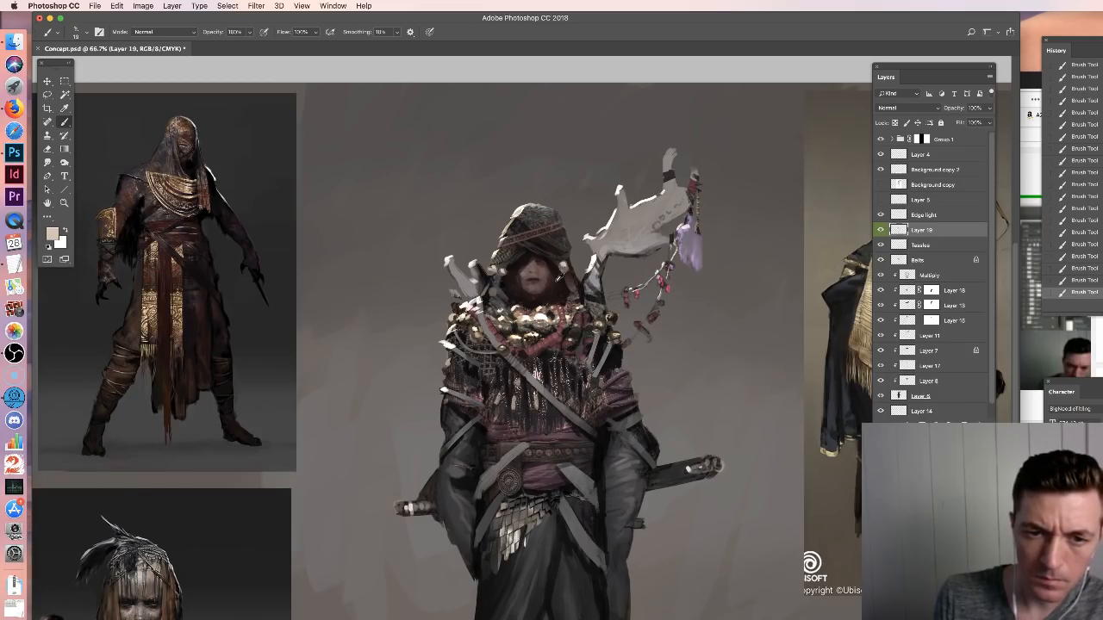
alt+click(521, 324)
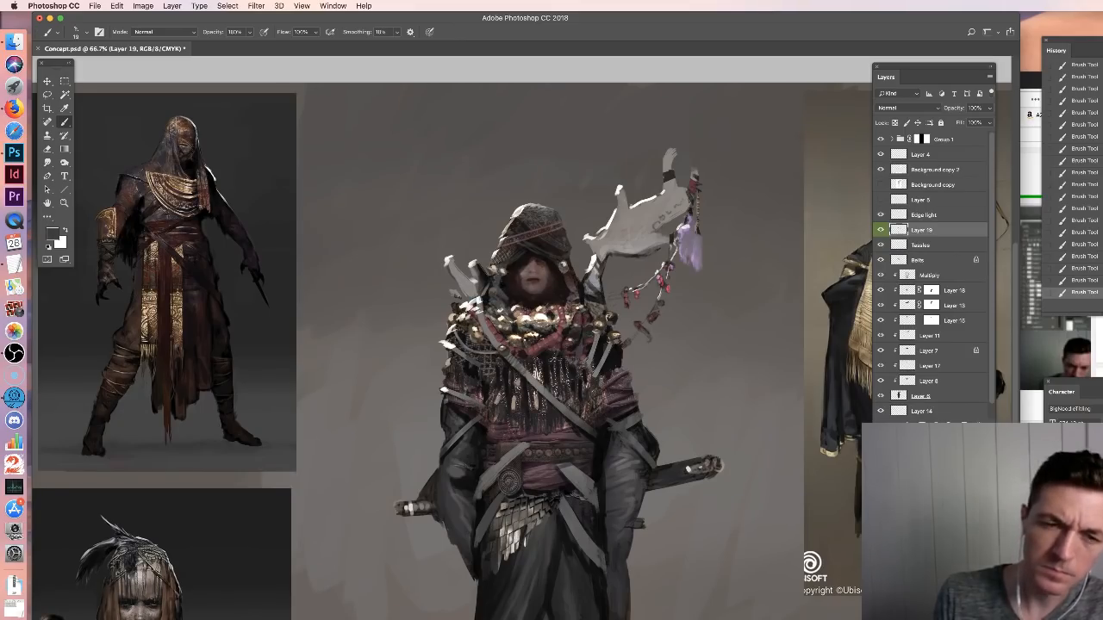
alt+click(513, 336)
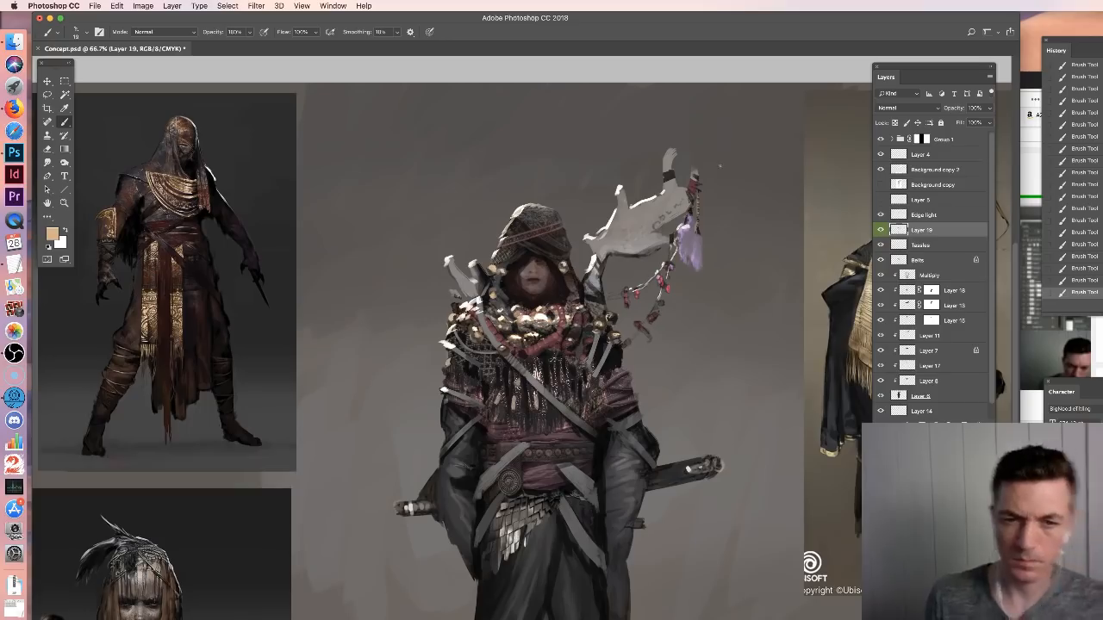
Enlarge the eraser to trim paint around the hood and collar, and add black strokes over the upper chest fringe's left side
key(super+minus)
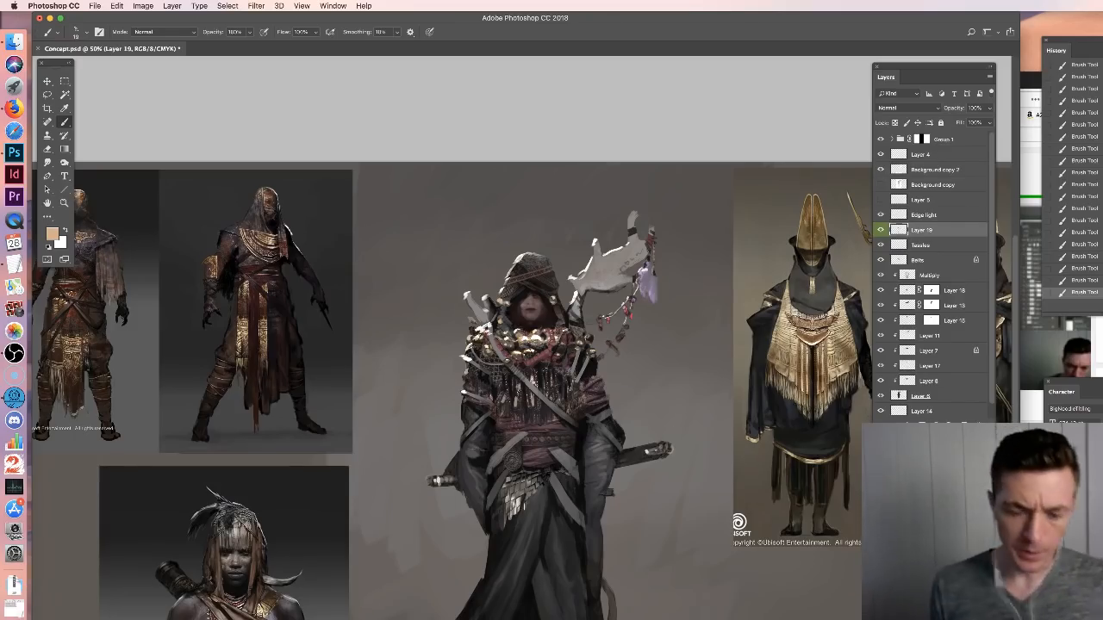
key(e)
right_click(503, 295)
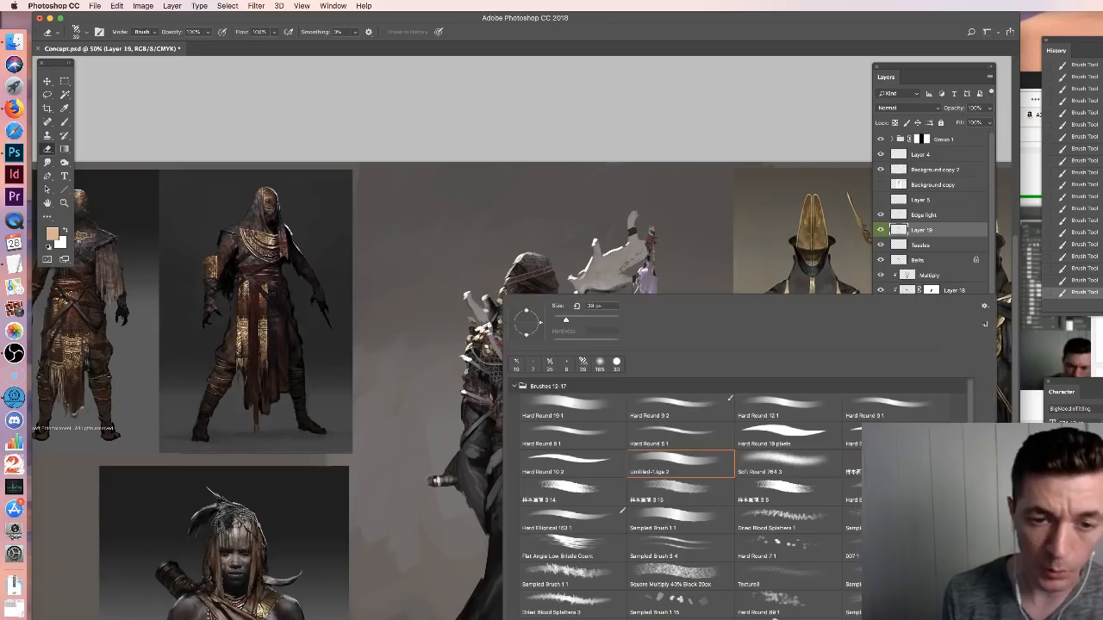
drag(567, 319, 572, 319)
mouse_move(496, 299)
mouse_down()
mouse_move(503, 322)
mouse_move(556, 298)
mouse_up()
click(64, 122)
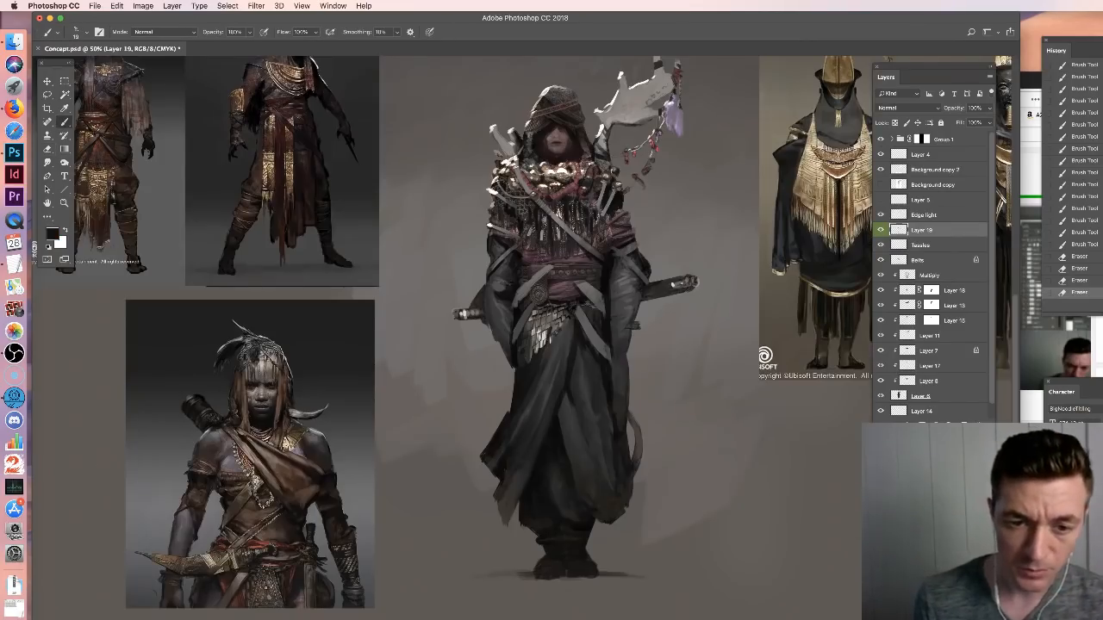
drag(515, 196, 529, 212)
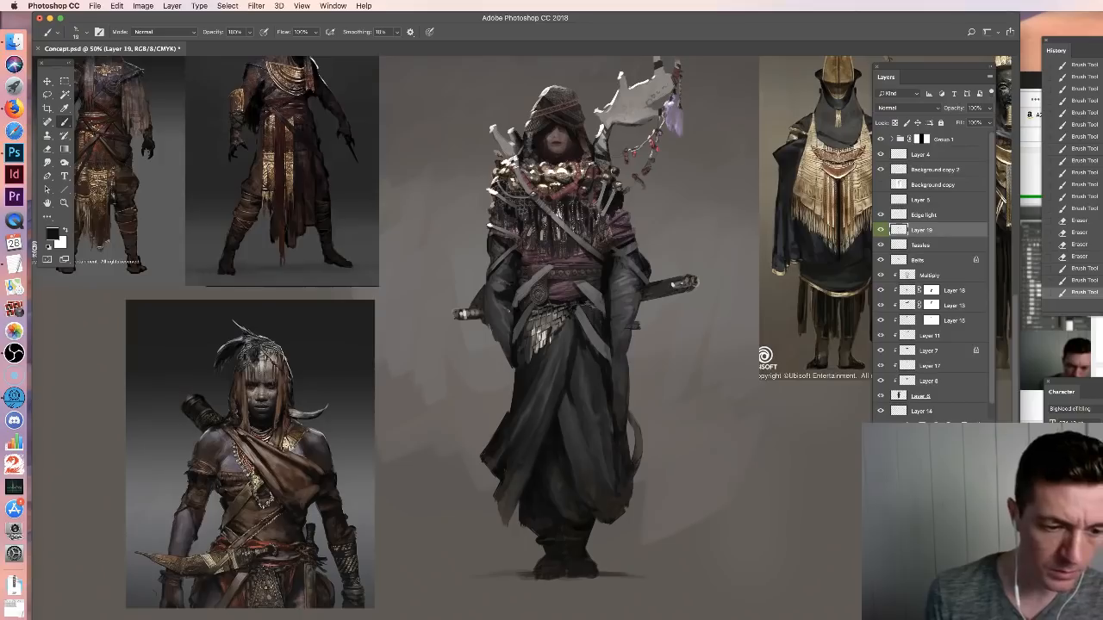
Refine the edges of the loose straps at the waist with short strokes of sampled greys
key(super+equal)
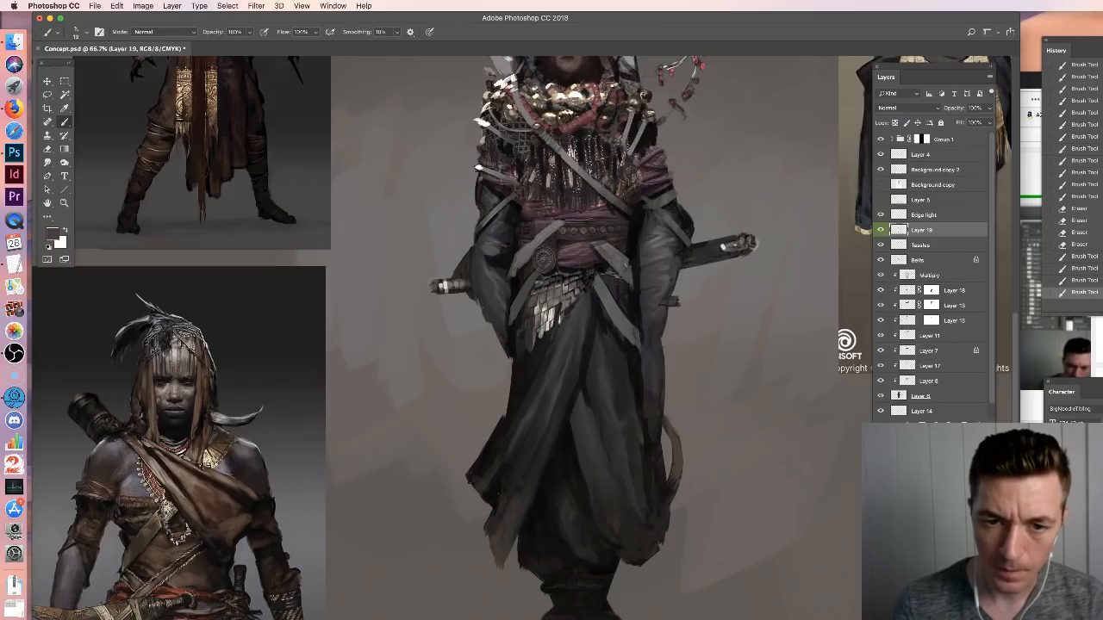
drag(596, 283, 613, 306)
drag(545, 228, 517, 256)
alt+click(519, 246)
alt+click(521, 244)
drag(531, 241, 525, 251)
alt+click(539, 241)
drag(534, 242, 522, 255)
Paint a hanging fringe along the lower part of the diagonal chest strap with sampled greys
drag(579, 218, 557, 316)
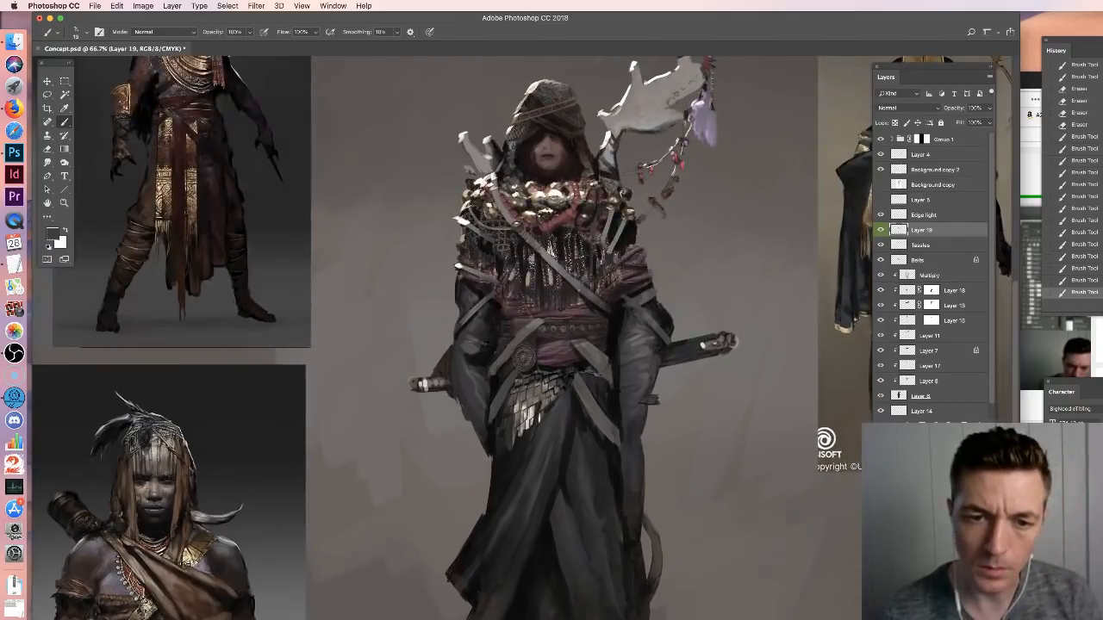
mouse_move(546, 248)
mouse_down()
mouse_move(536, 260)
mouse_move(601, 326)
mouse_up()
alt+click(560, 270)
alt+click(602, 309)
alt+click(583, 286)
mouse_move(580, 295)
mouse_down()
mouse_move(576, 311)
mouse_move(568, 303)
mouse_up()
Paint thin fringe strands hanging from the strap around the right sleeve with sampled grey tones
alt+click(661, 336)
drag(664, 338, 661, 352)
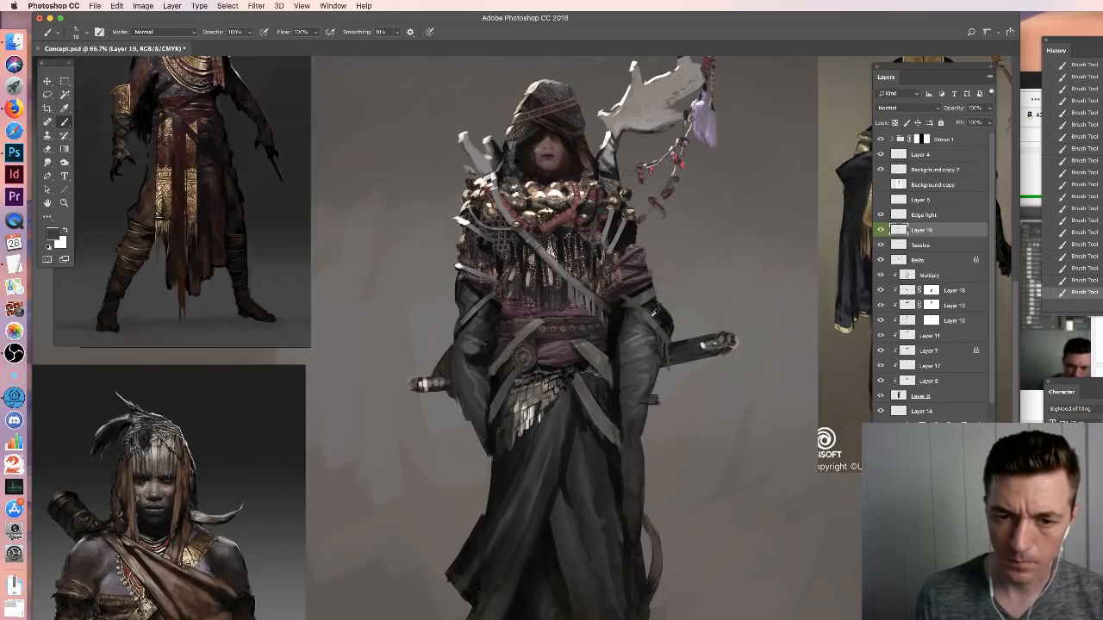
alt+click(655, 312)
drag(654, 325, 667, 362)
drag(667, 348, 669, 364)
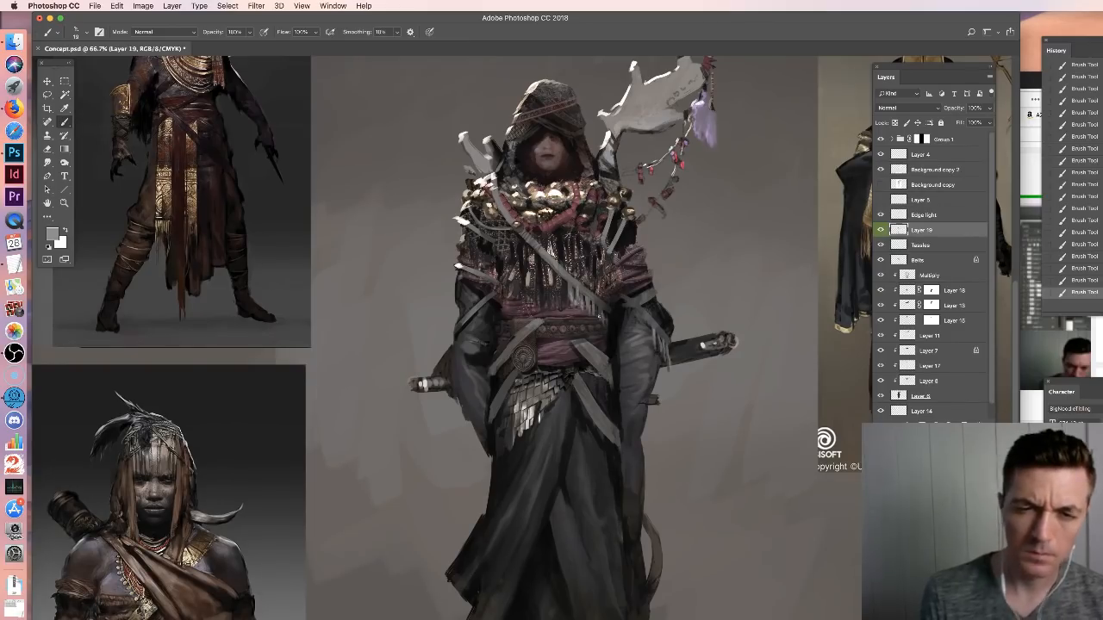
Add short fringe strands to the strap around the left sleeve with sampled dark and grey tones
alt+click(468, 319)
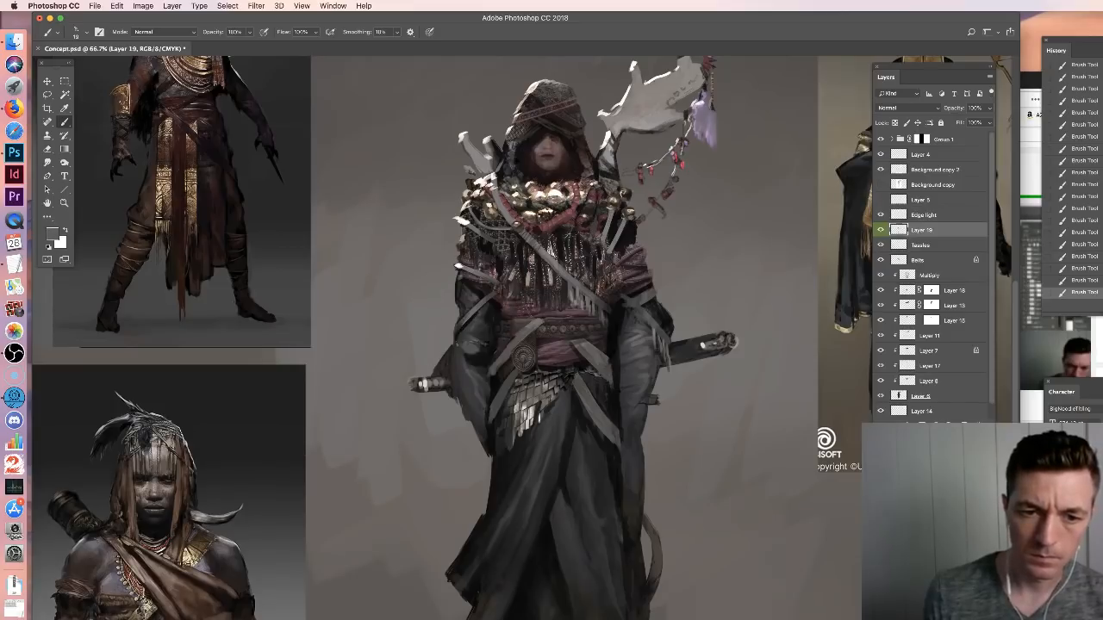
alt+click(458, 329)
drag(442, 353, 455, 335)
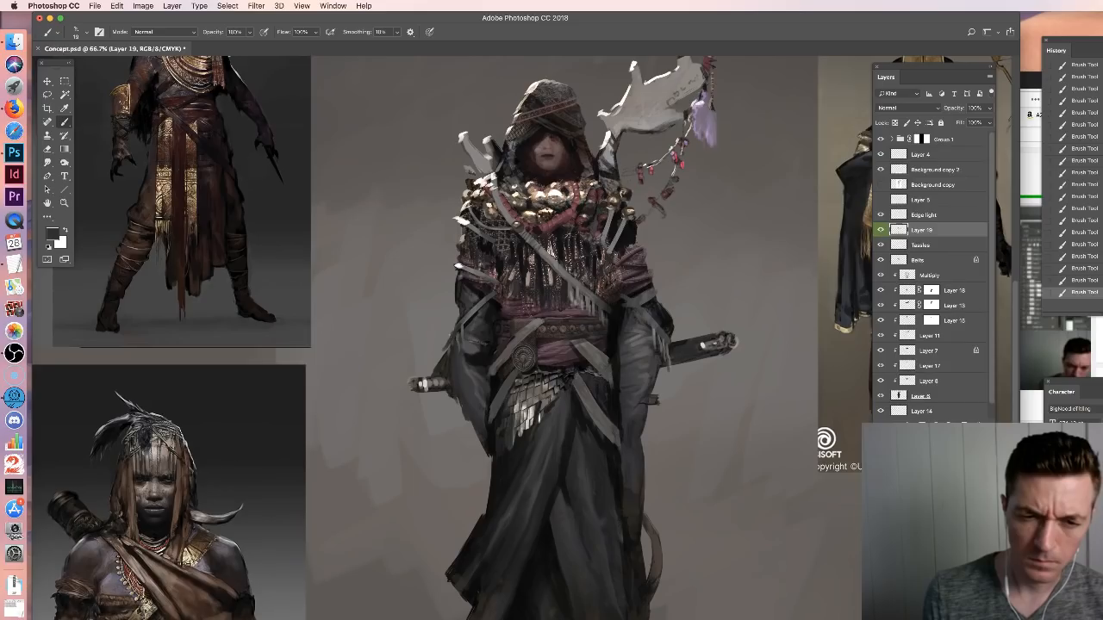
alt+click(472, 321)
drag(445, 344, 471, 333)
Paint additional pale bone prongs behind the shoulder opposite the large bone ornament, using a sampled light grey
key(super+minus)
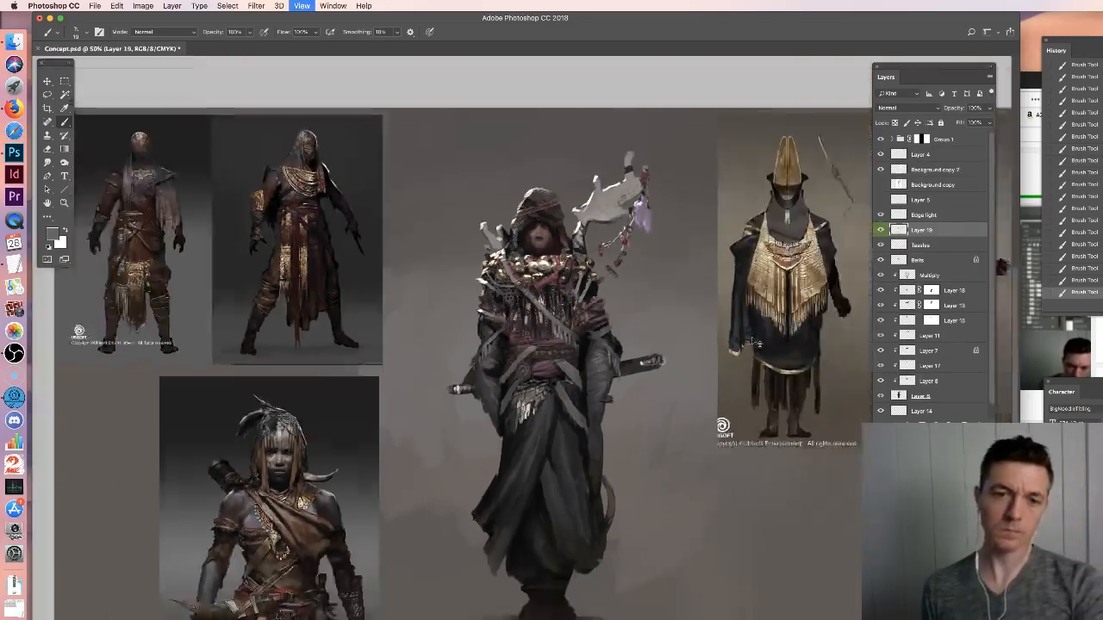
key(super+minus)
key(super+equal)
key(super+equal)
drag(495, 176, 580, 332)
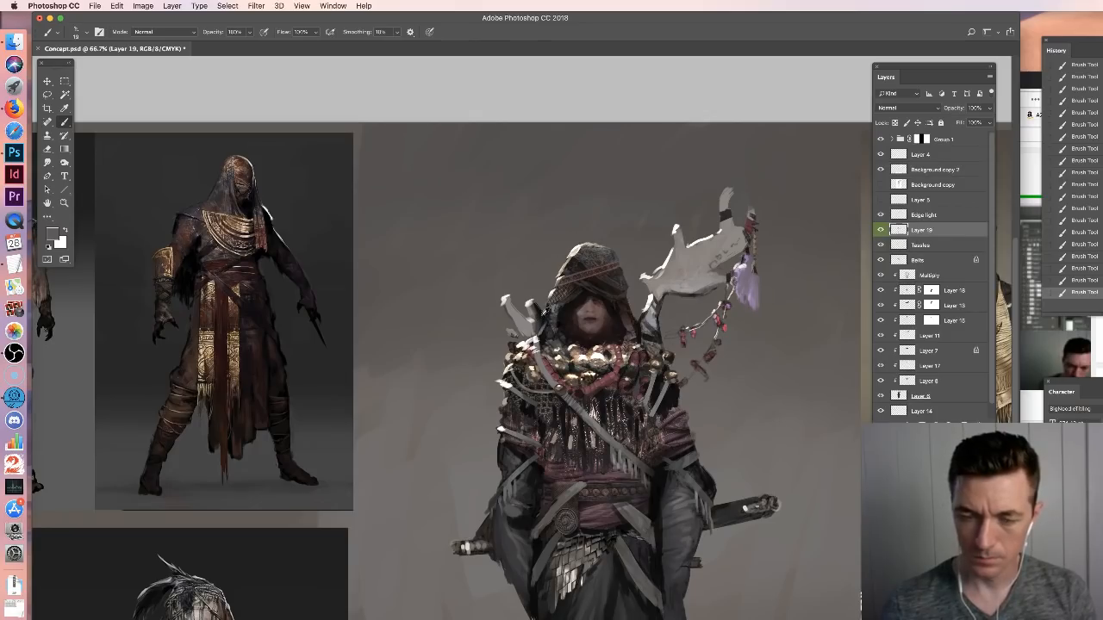
right_click(543, 315)
click(591, 352)
key(Return)
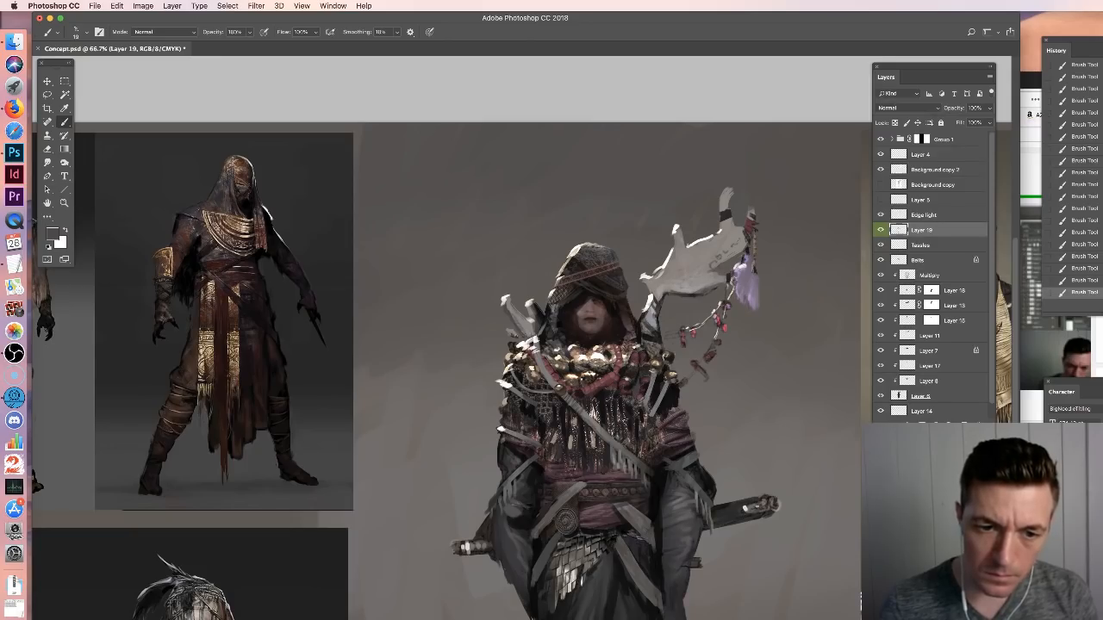
alt+click(530, 328)
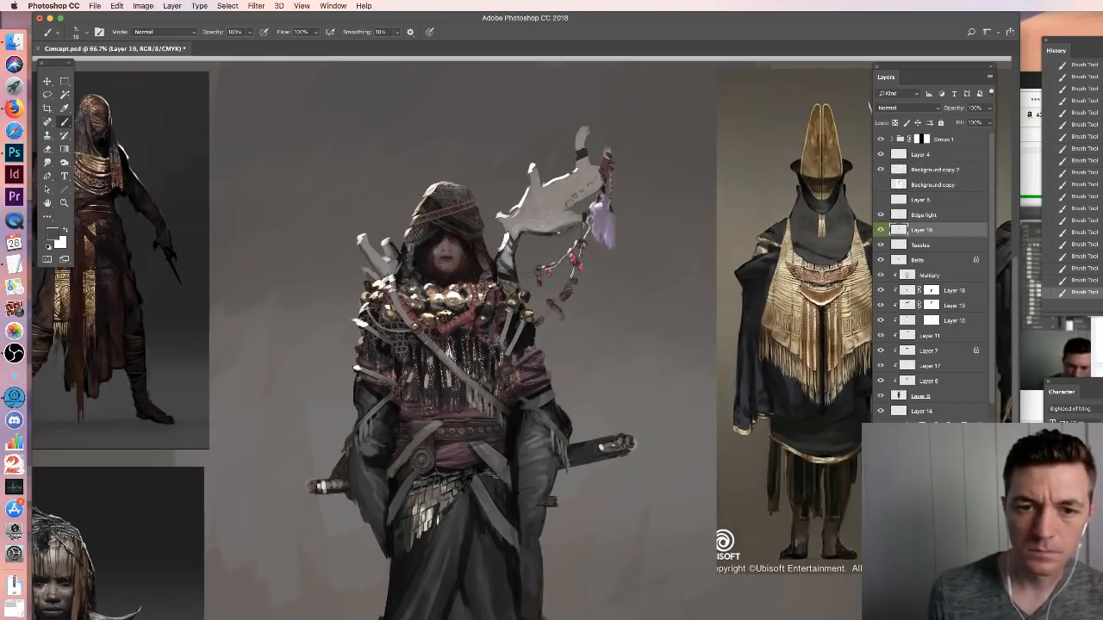
Paint a tan tip on the loose hip strap and a tan buckle where it crosses the sash, using colour sampled from the necklace beads
key(super+minus)
key(super+minus)
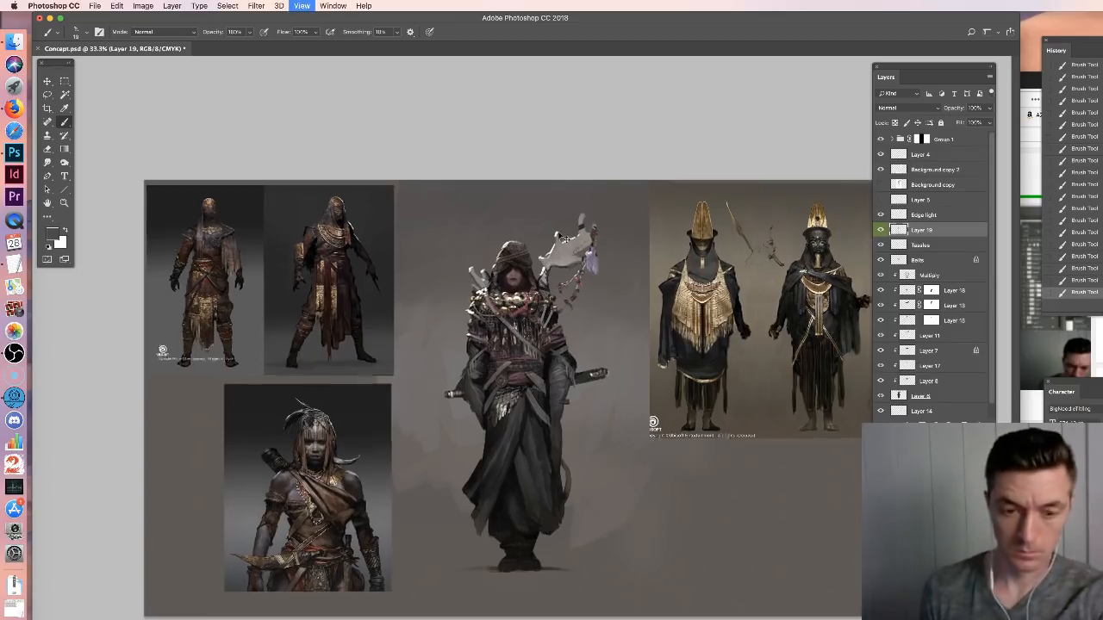
key(super+plus)
key(super+plus)
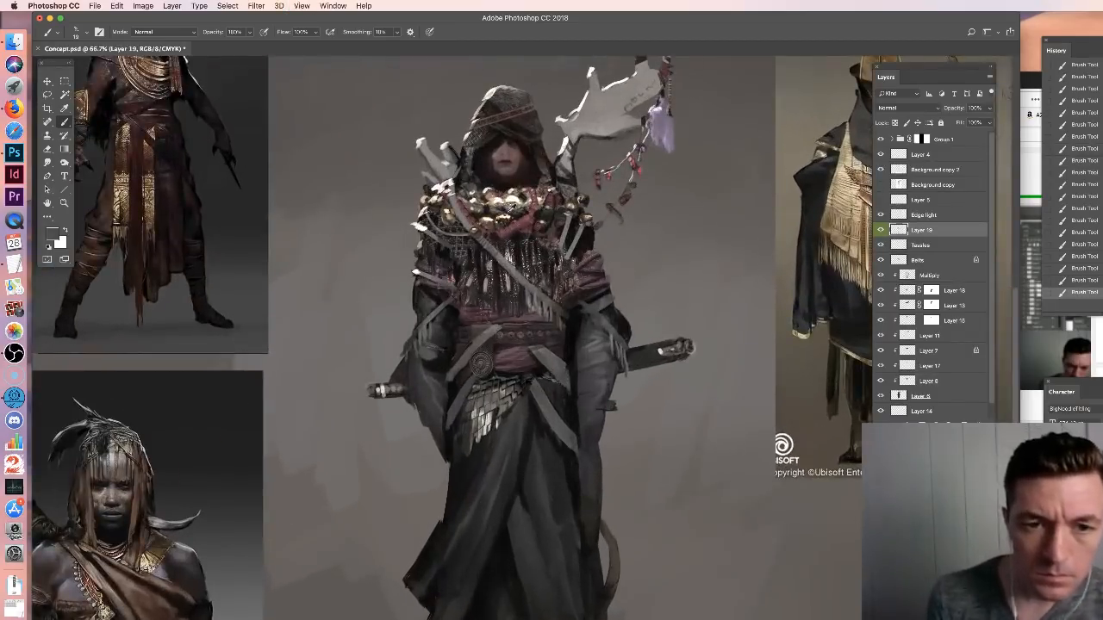
alt+click(515, 197)
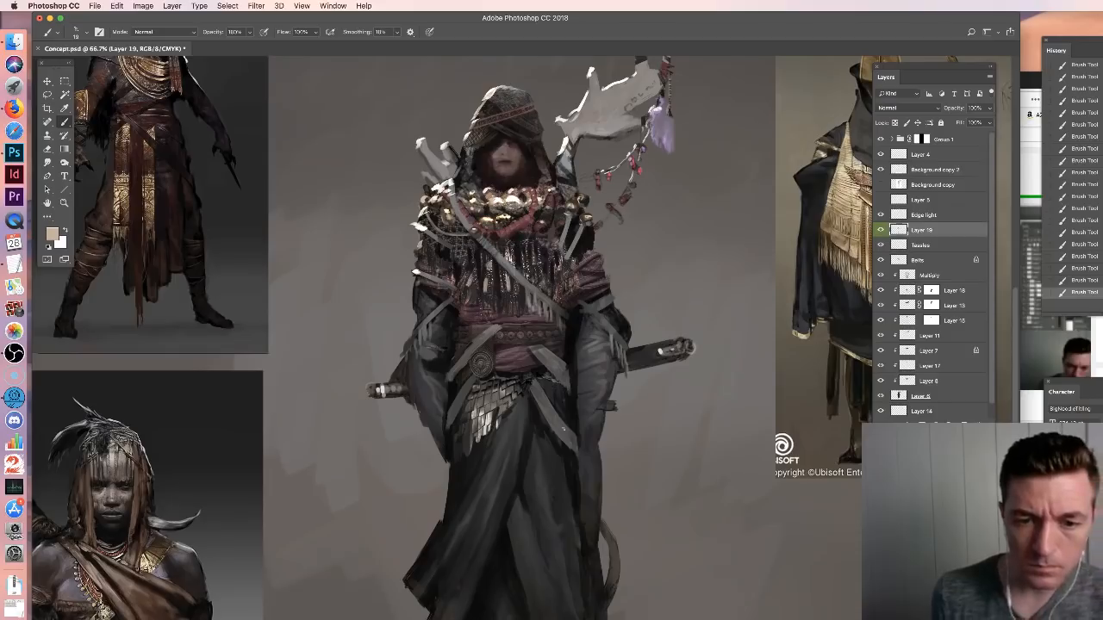
drag(560, 436, 572, 428)
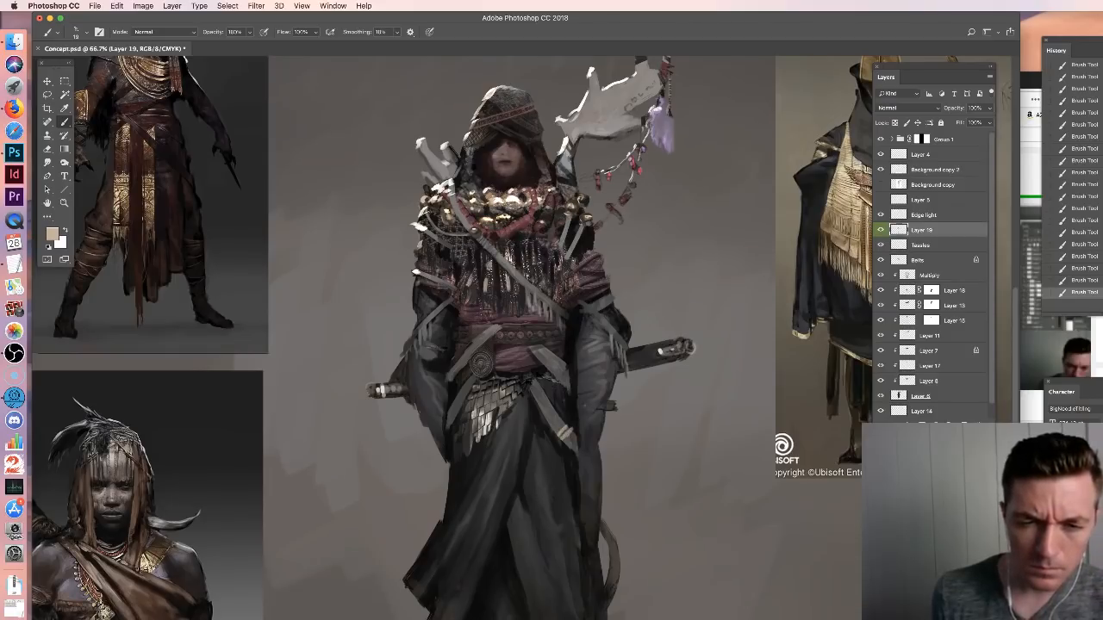
drag(536, 358, 550, 350)
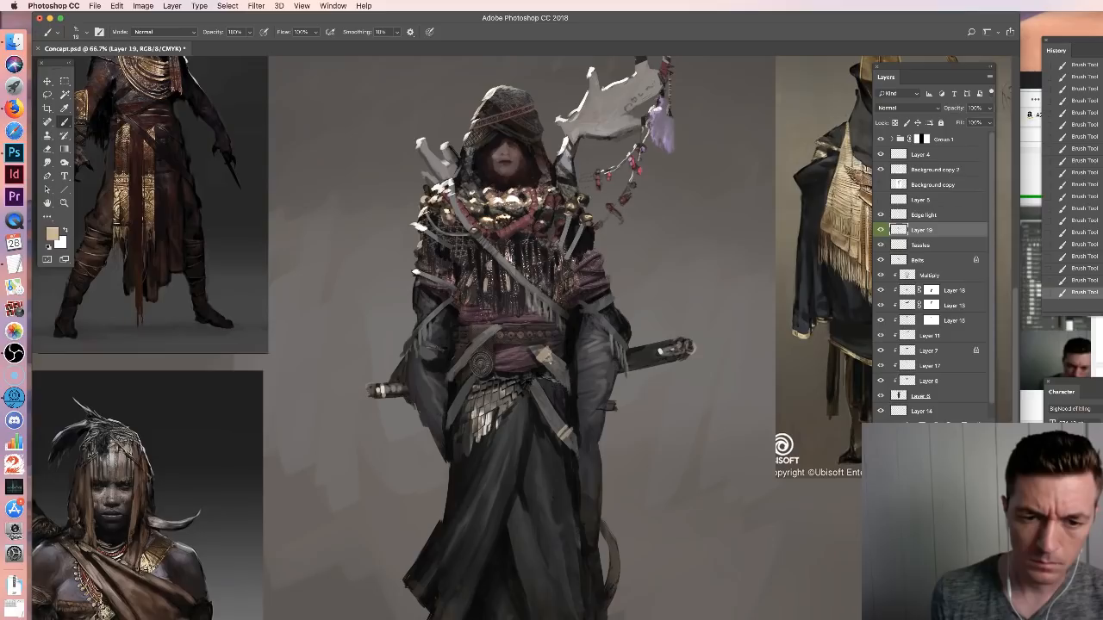
Shape the sash buckle with small strokes of sampled dark and grey tones
alt+click(543, 355)
alt+click(568, 352)
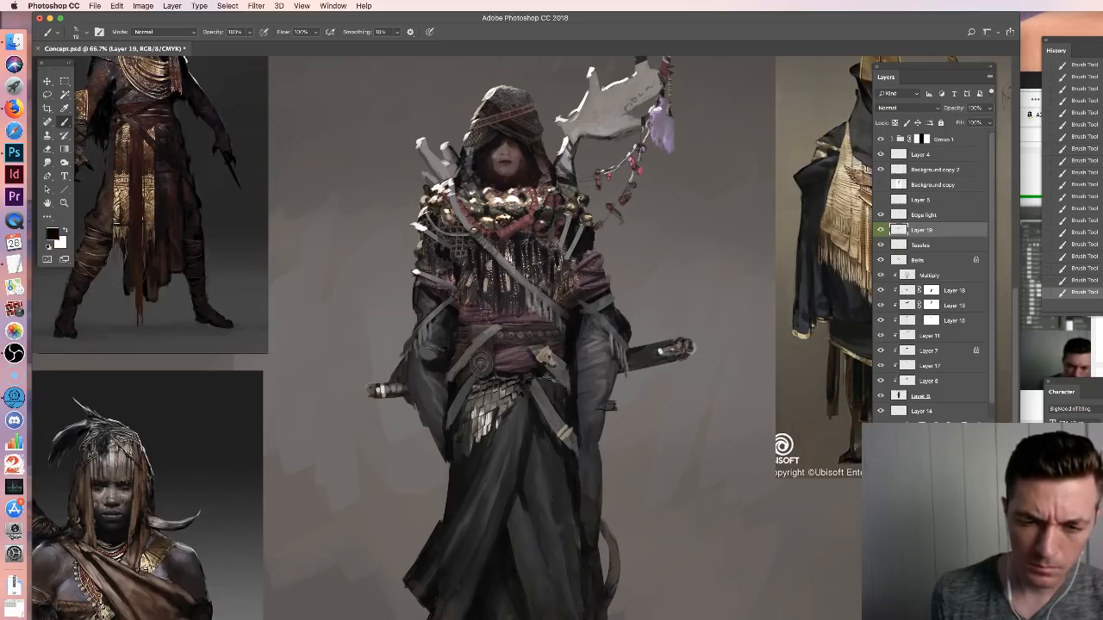
alt+click(559, 360)
alt+click(554, 384)
drag(541, 353, 548, 359)
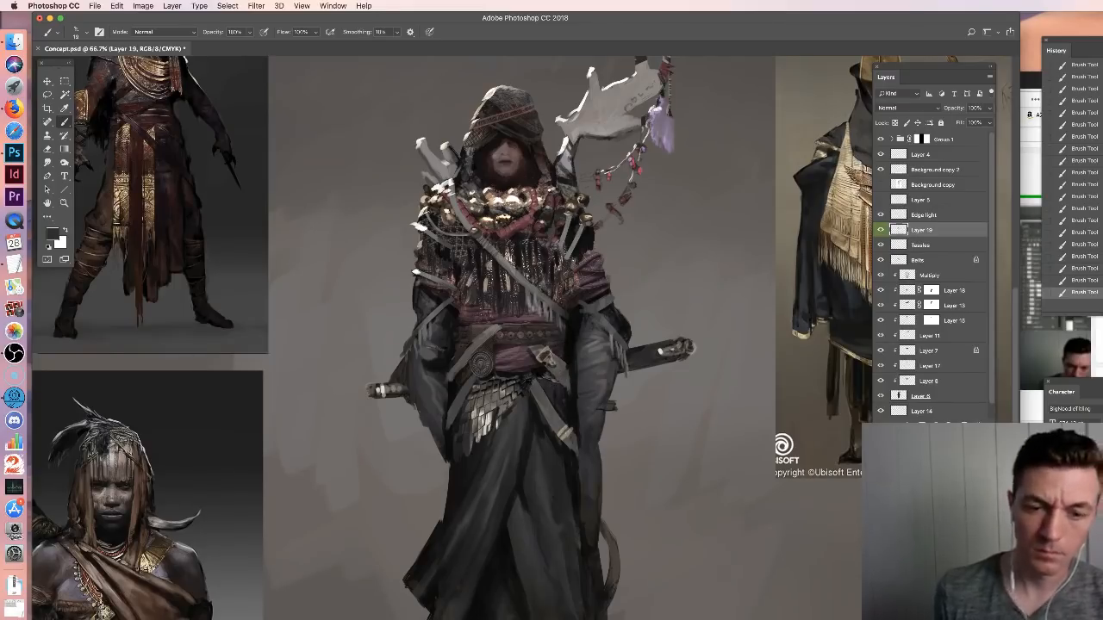
Refine the tan tip and surrounding edges of the loose hip strap with sampled dark tones
alt+click(568, 421)
mouse_move(570, 422)
mouse_down()
mouse_move(573, 442)
mouse_move(563, 439)
mouse_up()
alt+click(570, 443)
alt+click(567, 456)
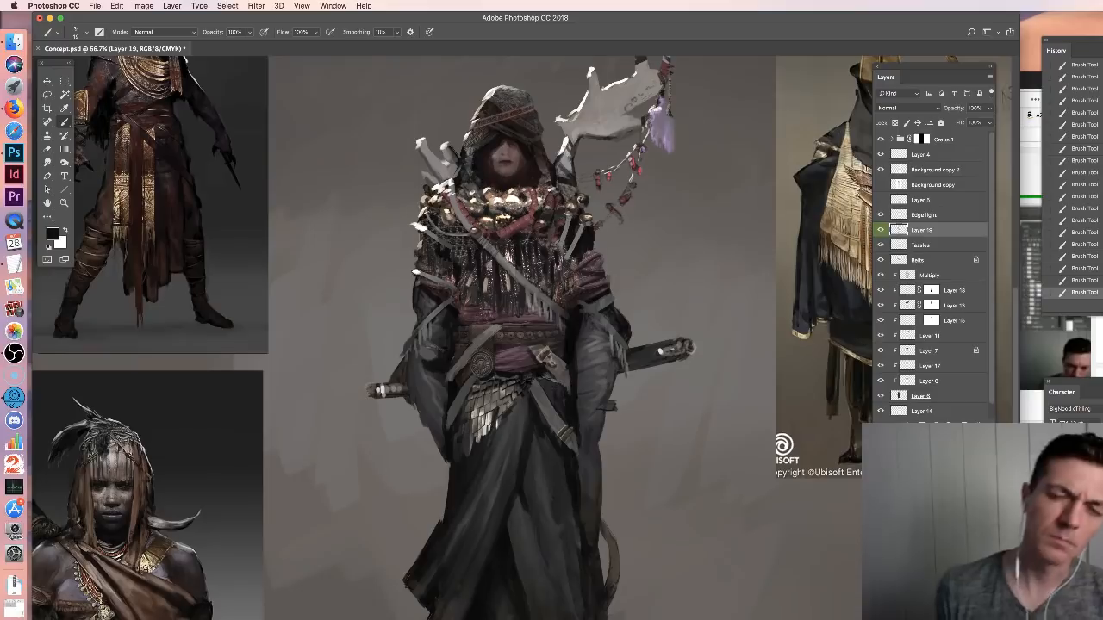
Deepen the shadow between the buckled side of the sash and the adjacent sleeve with sampled tones
drag(595, 449, 575, 363)
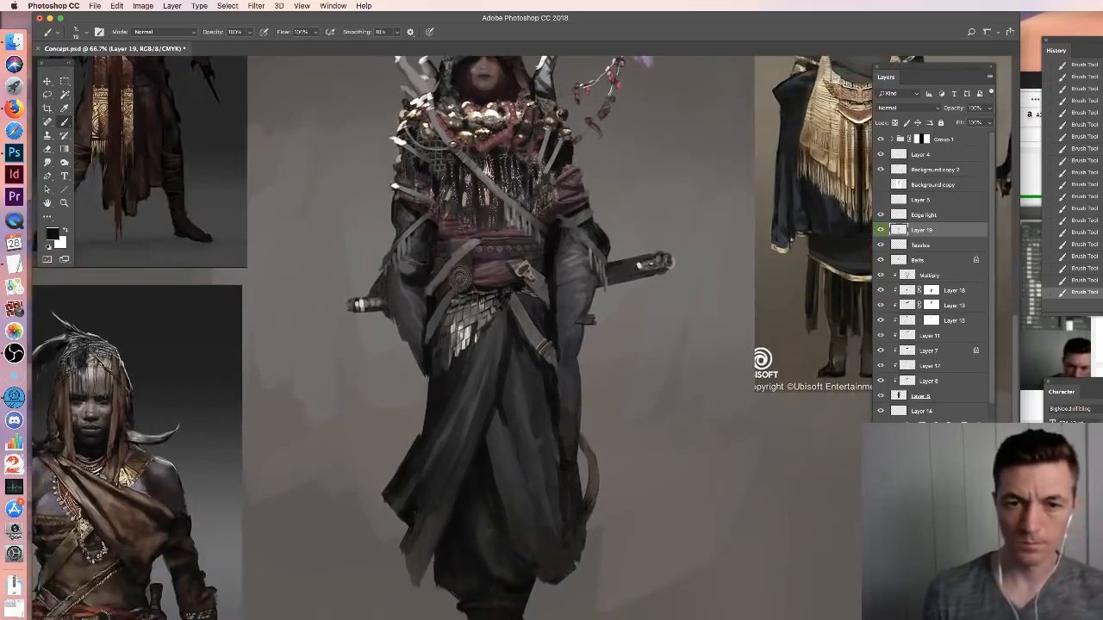
alt+click(673, 260)
alt+click(545, 143)
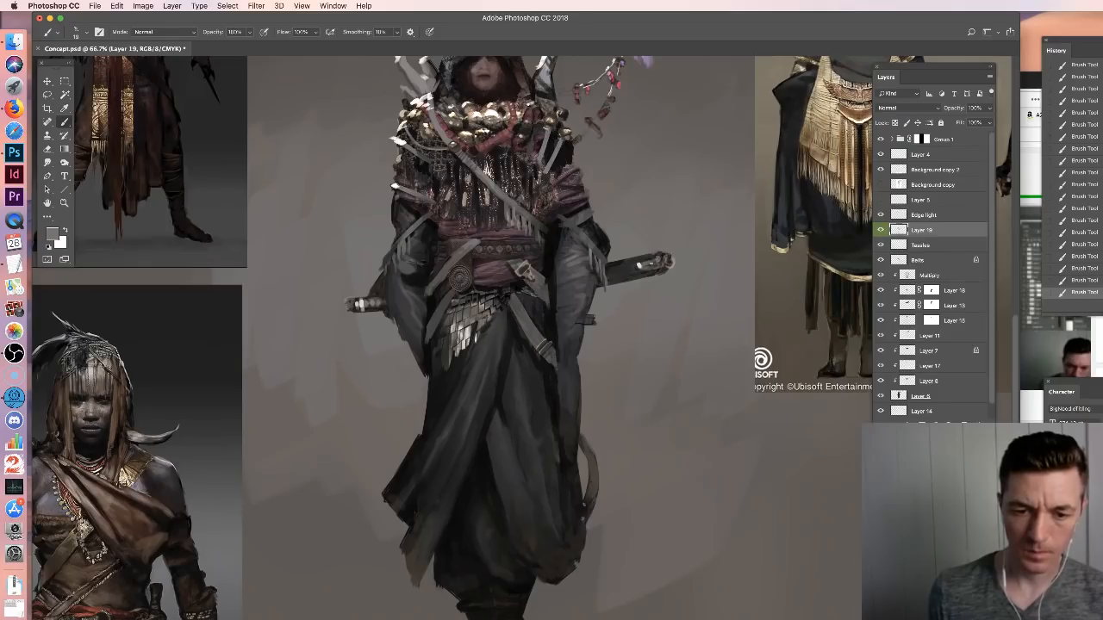
alt+click(614, 308)
drag(549, 246, 541, 289)
alt+click(554, 242)
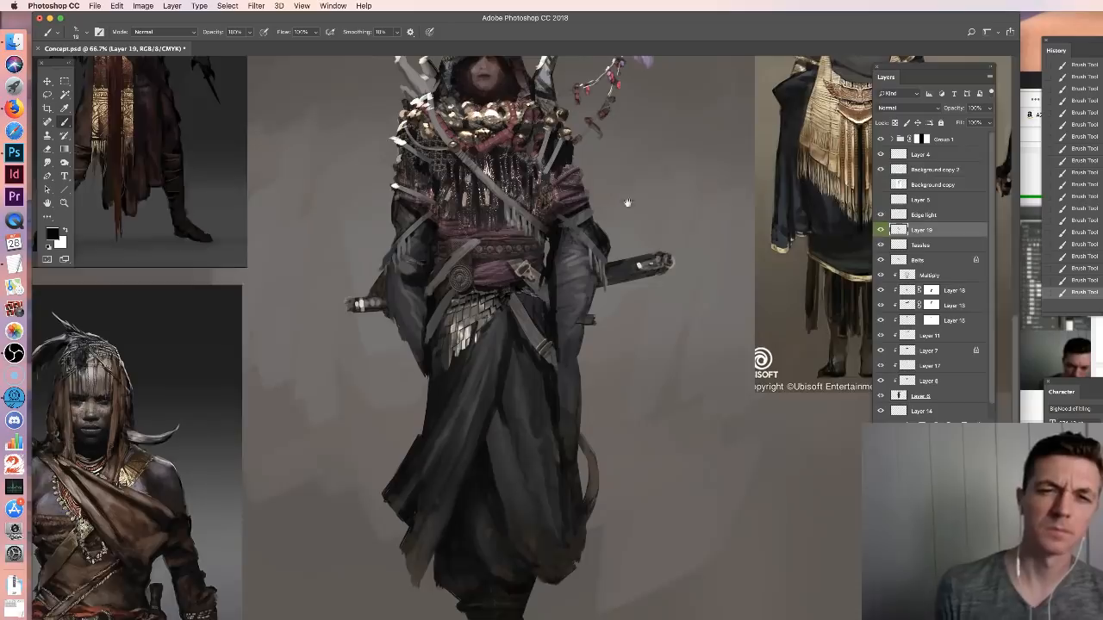
drag(627, 205, 637, 273)
alt+click(610, 268)
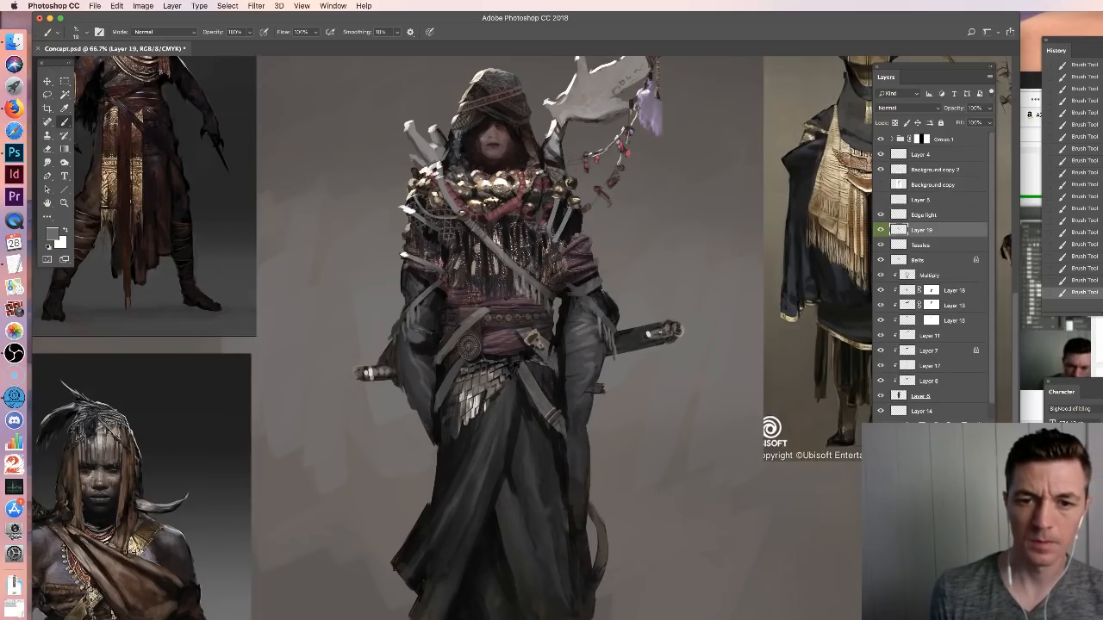
Paint a dark band around the lower sleeve on the scabbard side with a resized brush and sampled greys
key(d)
right_click(618, 370)
drag(672, 394, 676, 394)
key(Return)
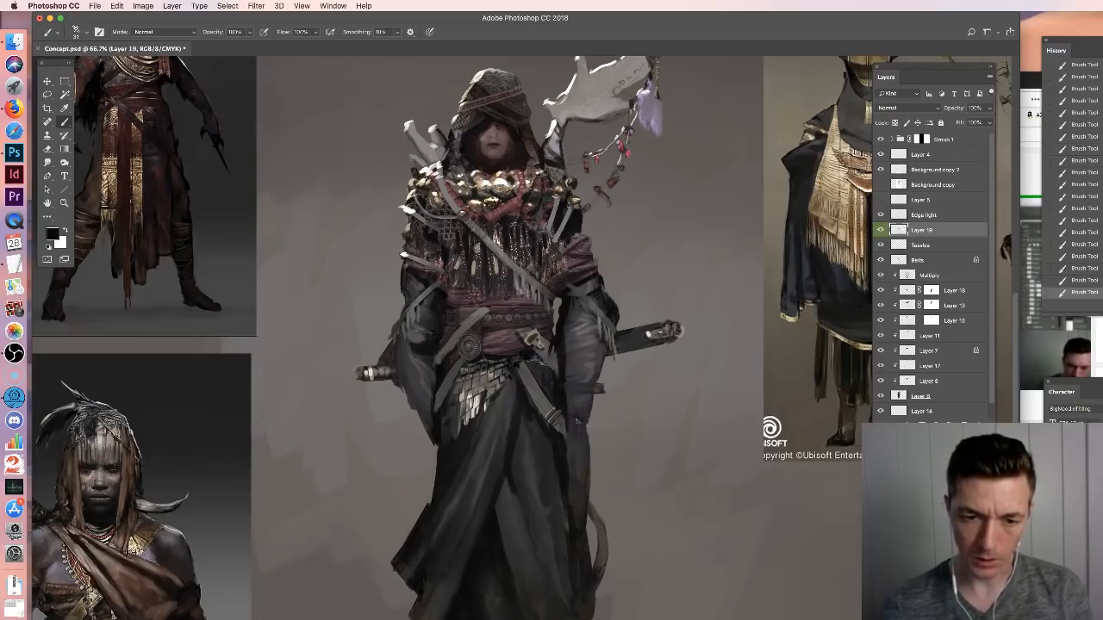
alt+click(588, 367)
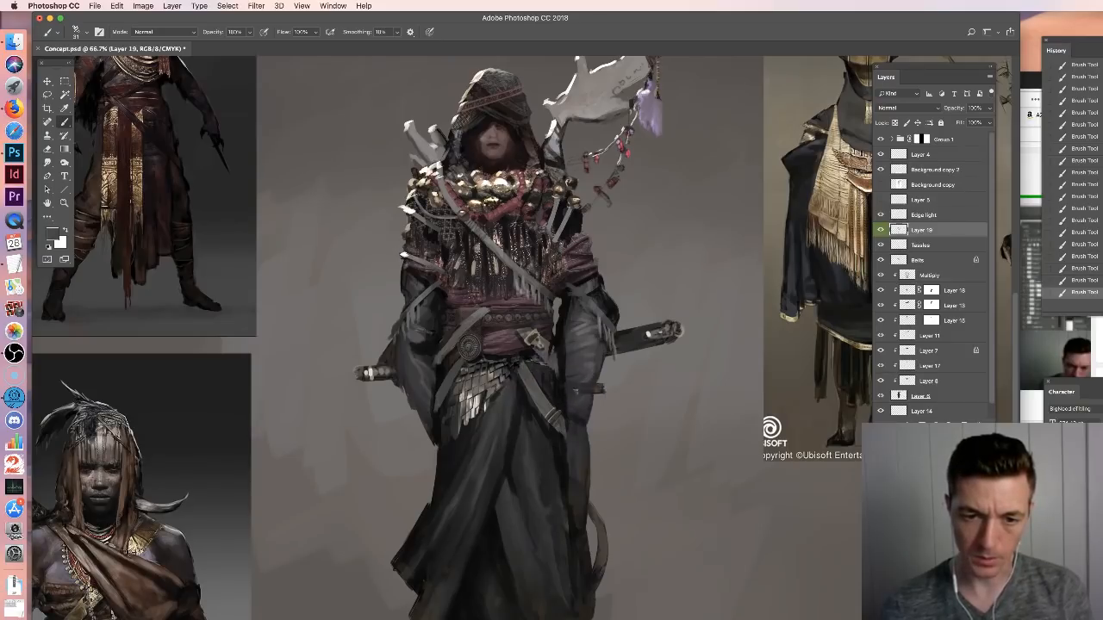
alt+click(567, 377)
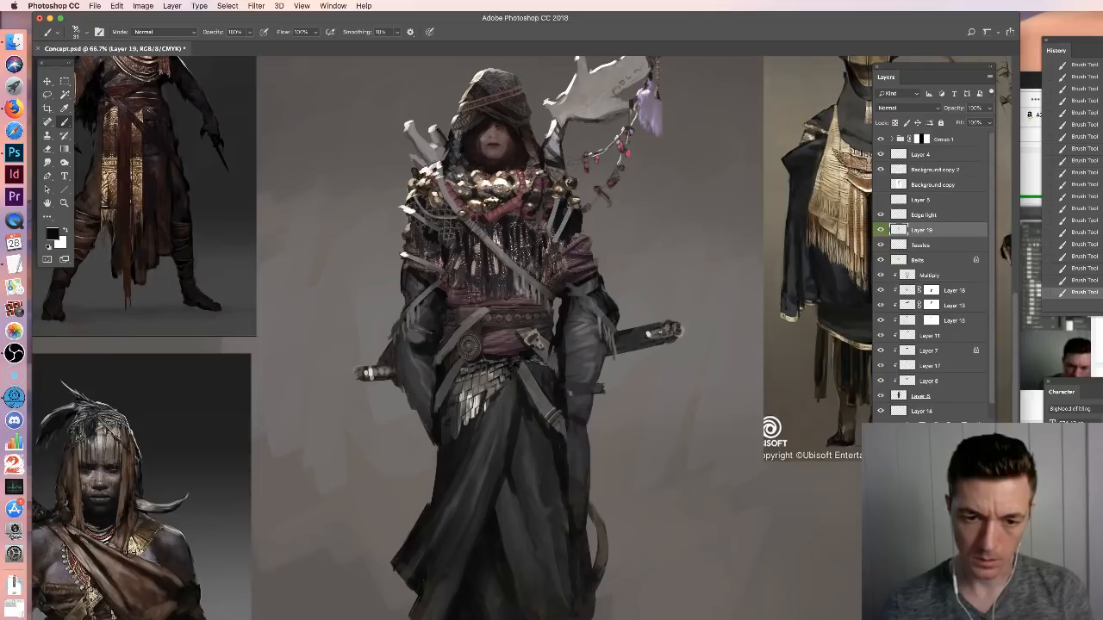
Reduce the brush size and refine the folds of the sleeve above the dark band
right_click(626, 362)
drag(679, 386, 676, 386)
key(Return)
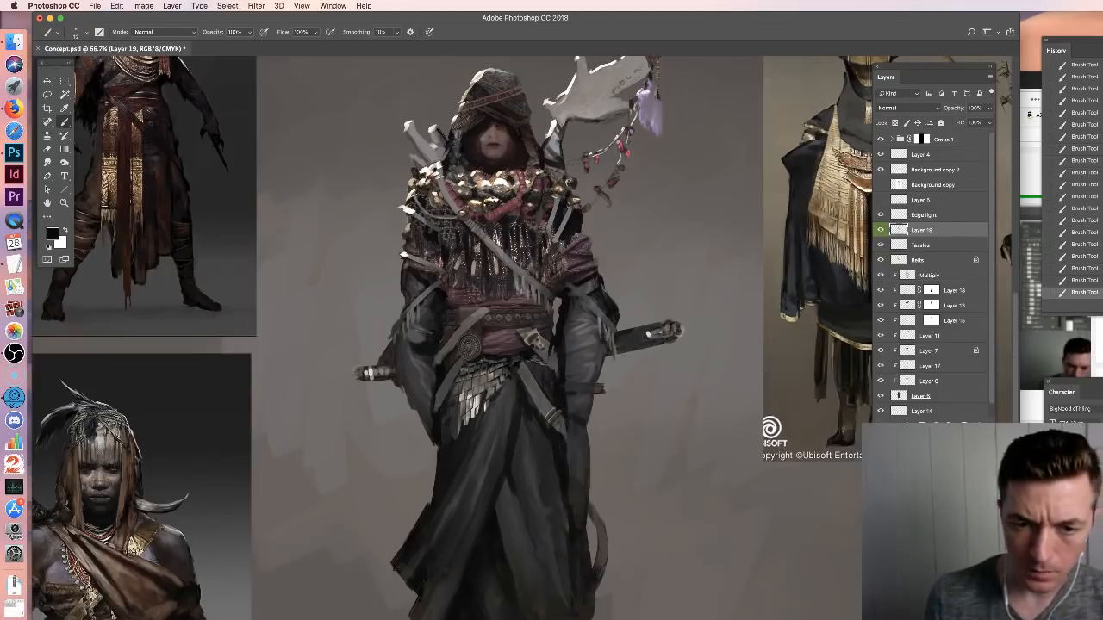
drag(583, 300, 591, 312)
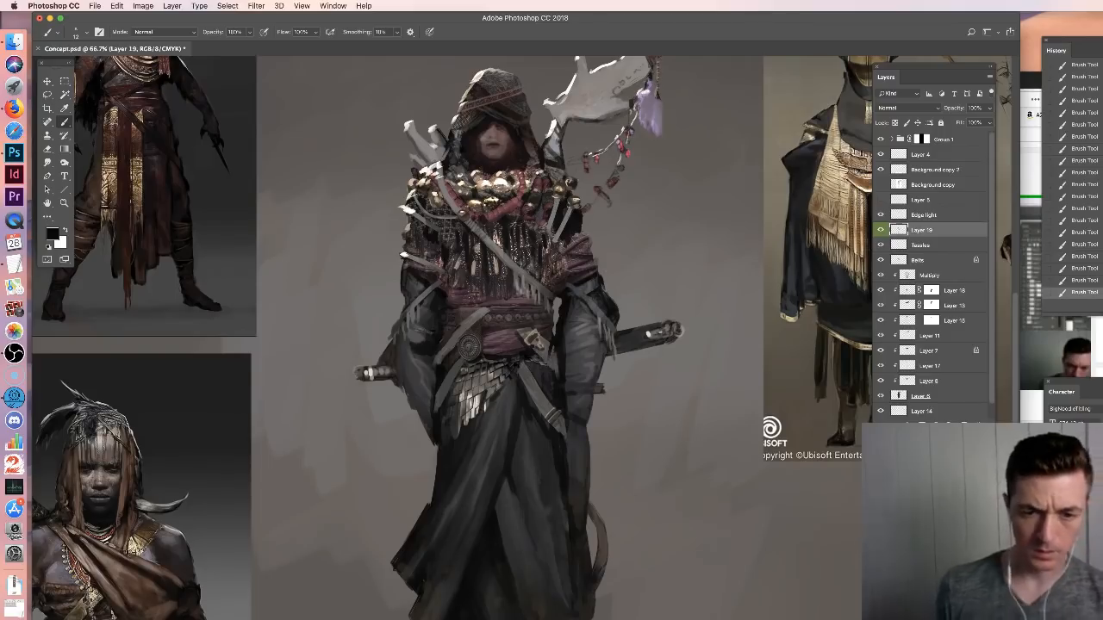
Shade the lower sleeve and robe folds with dark strokes, bringing the brush size down to 27 px
right_click(572, 425)
drag(611, 402, 638, 402)
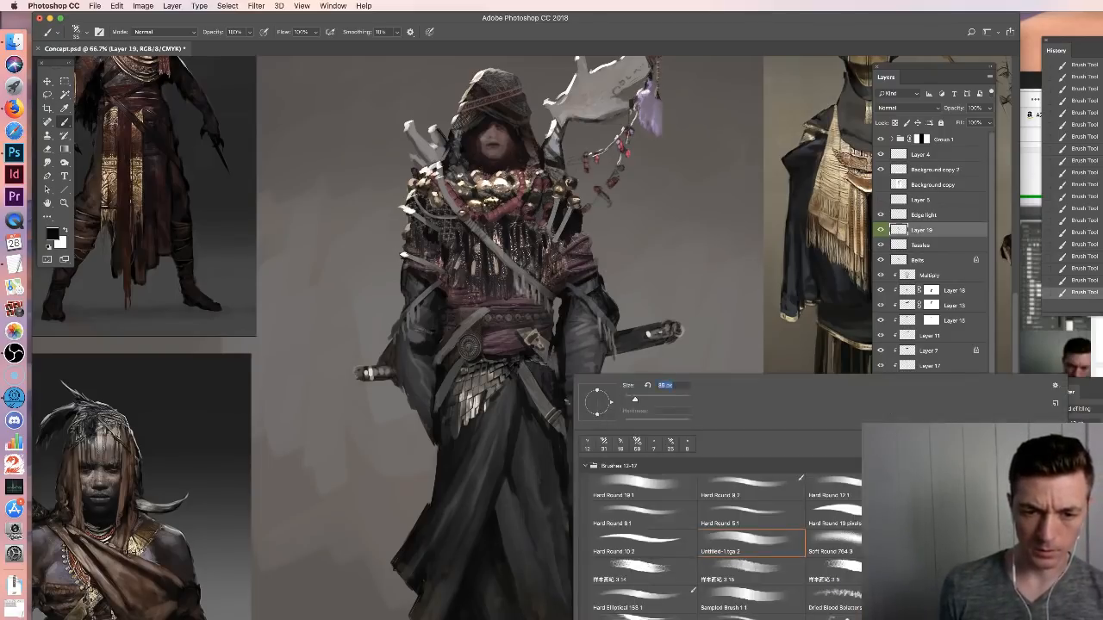
key(Return)
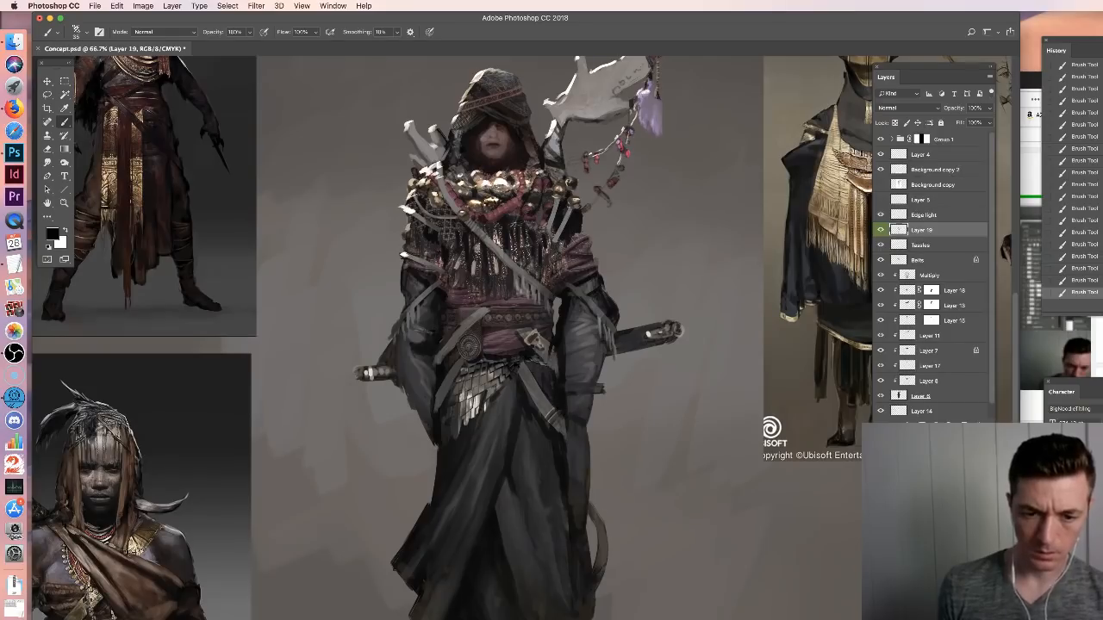
right_click(530, 487)
drag(601, 401, 597, 400)
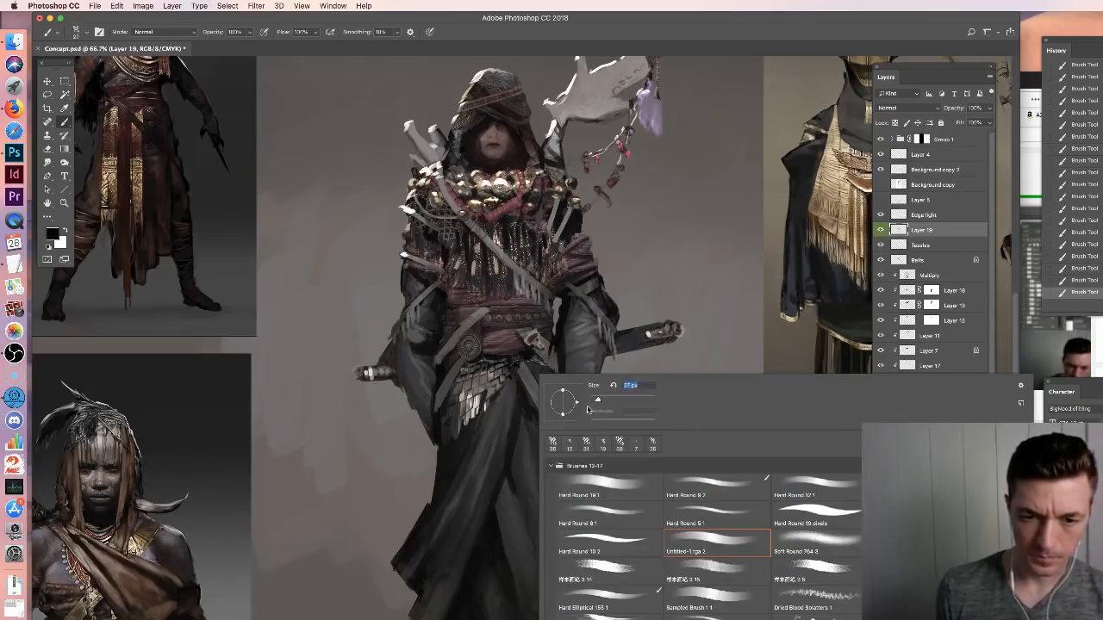
key(Return)
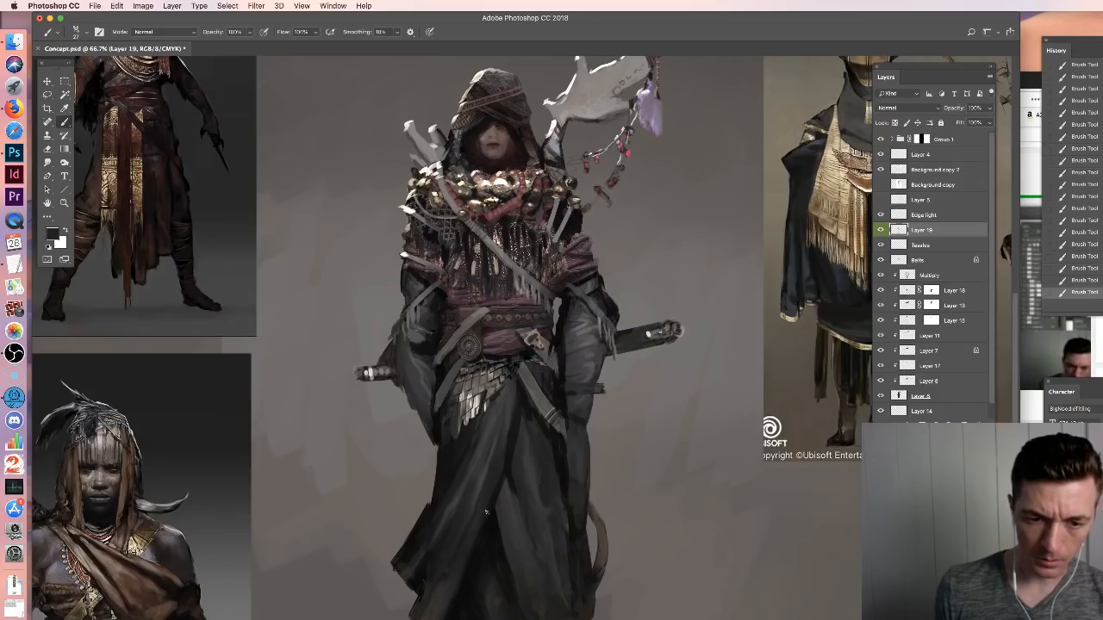
right_click(548, 579)
click(487, 532)
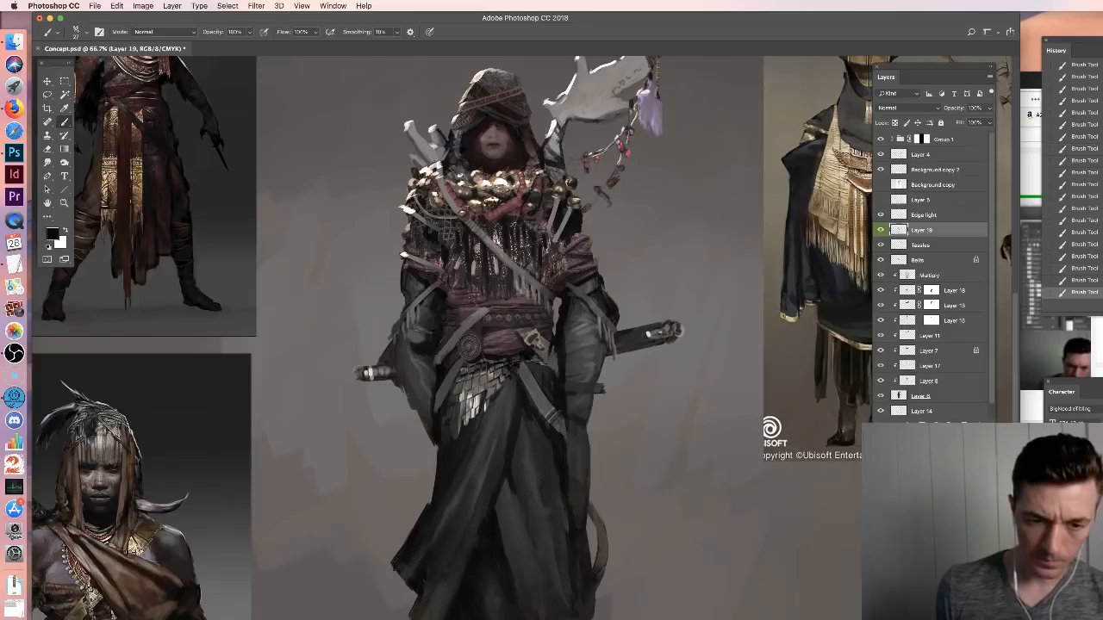
Choose Sampled Brush 3 4 at 50 px and texture the lower robe and its hem with sampled greys
alt+click(430, 613)
right_click(431, 607)
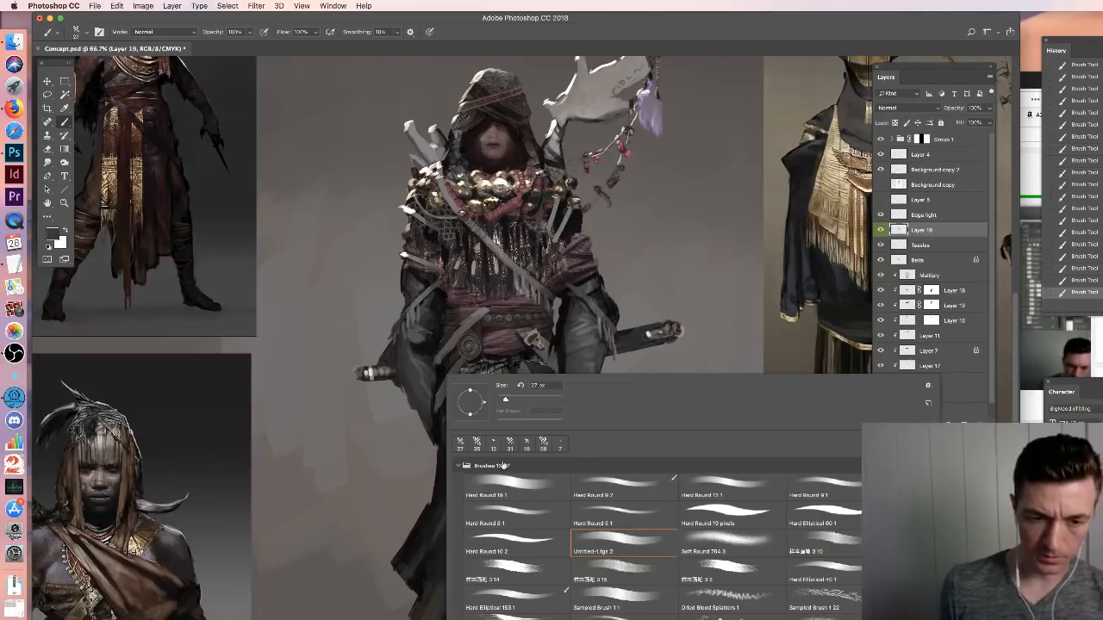
click(624, 617)
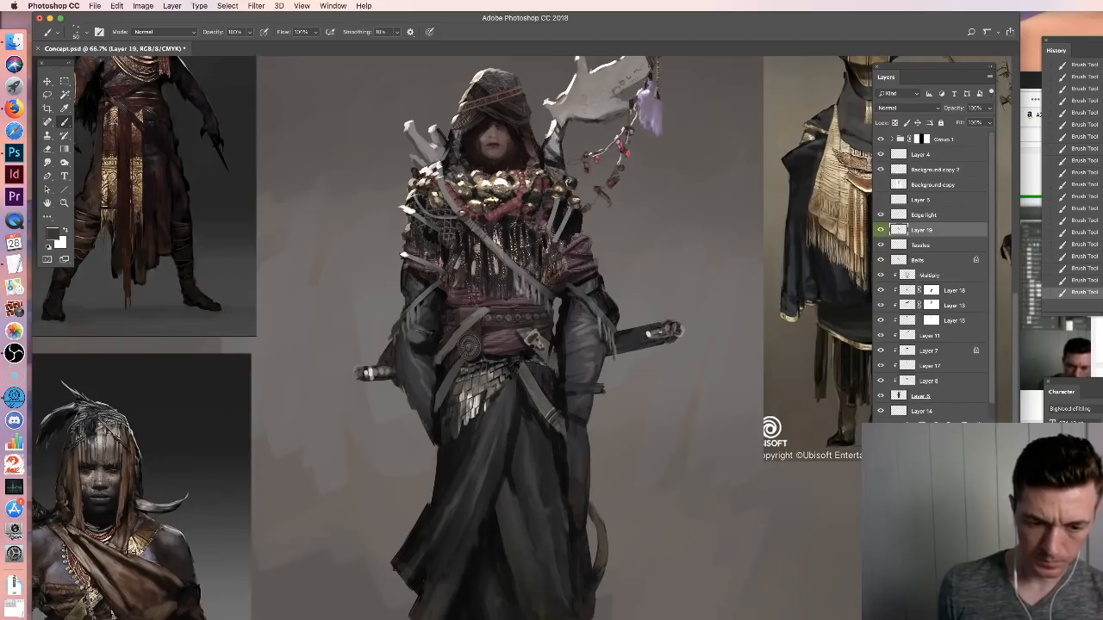
alt+click(449, 613)
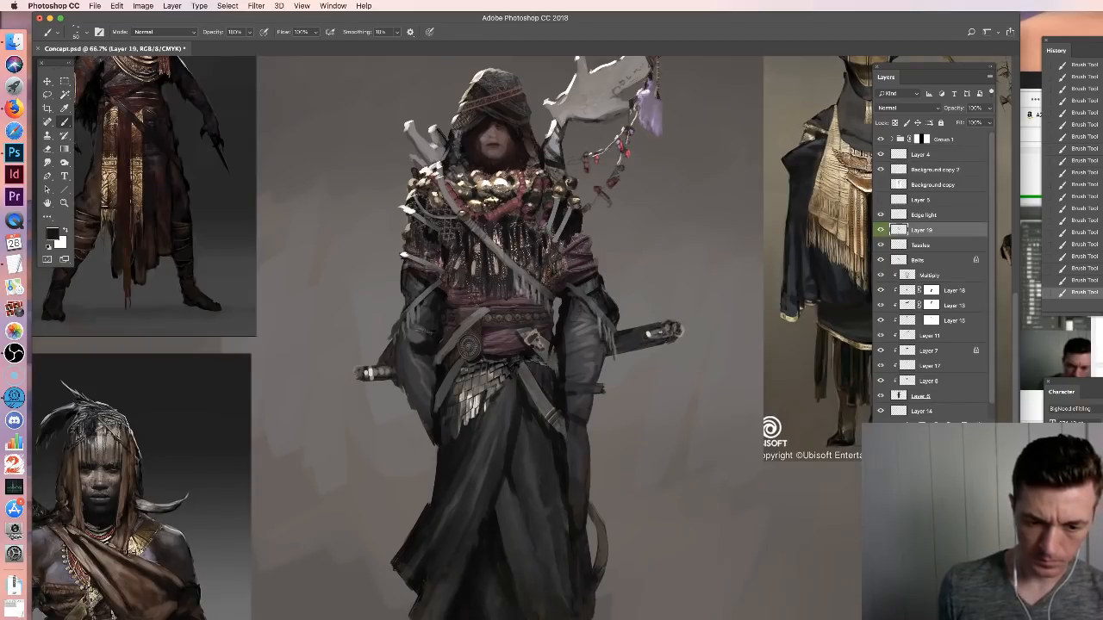
alt+click(568, 612)
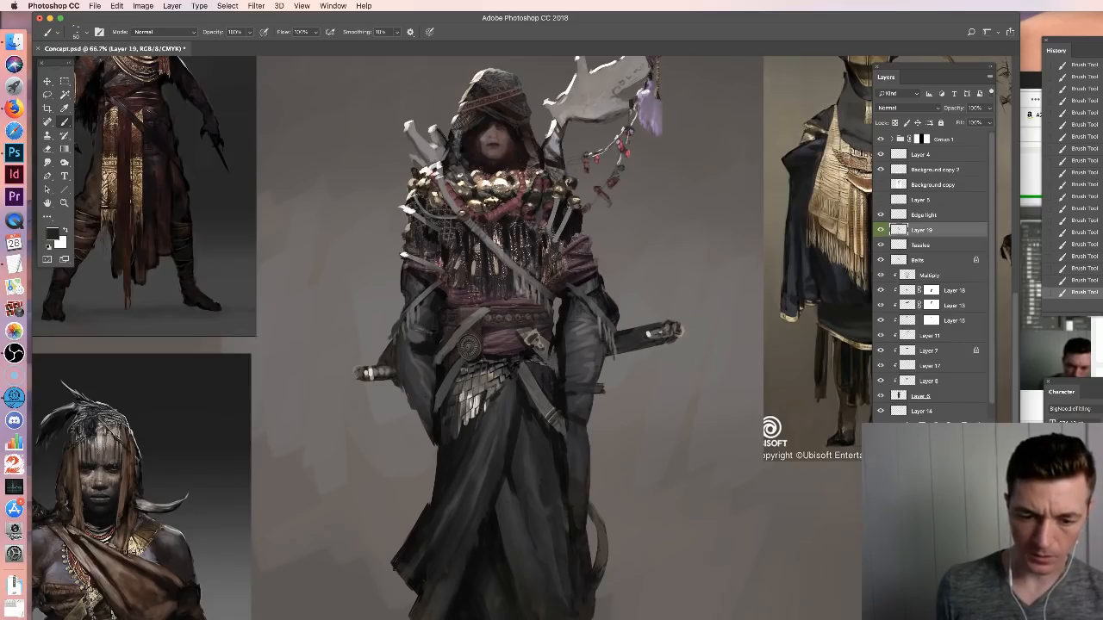
alt+click(593, 603)
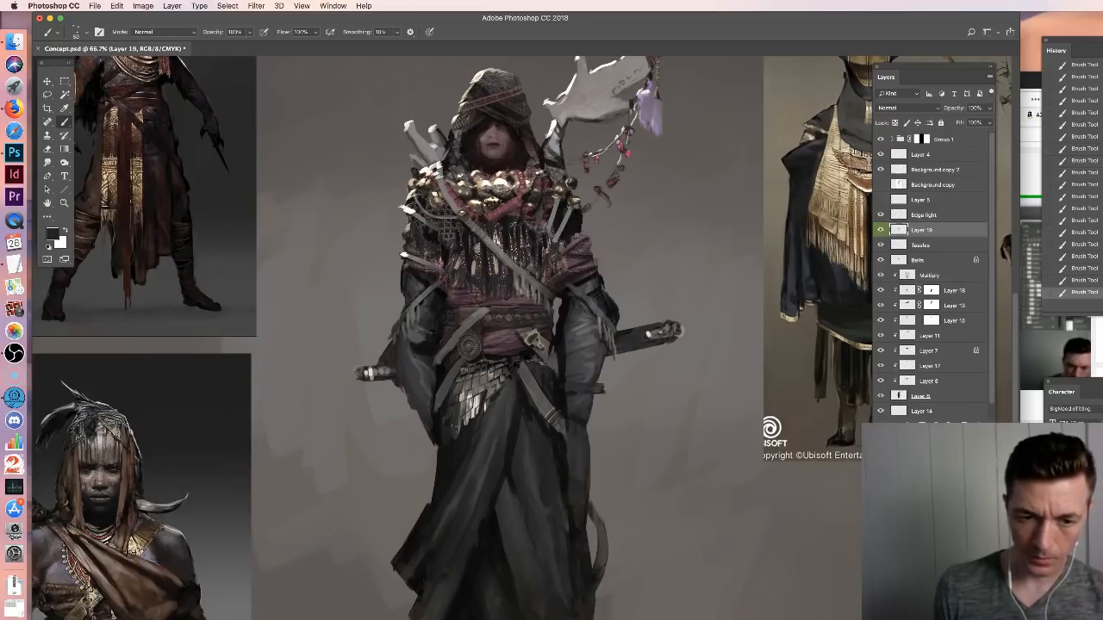
alt+click(482, 449)
alt+click(567, 366)
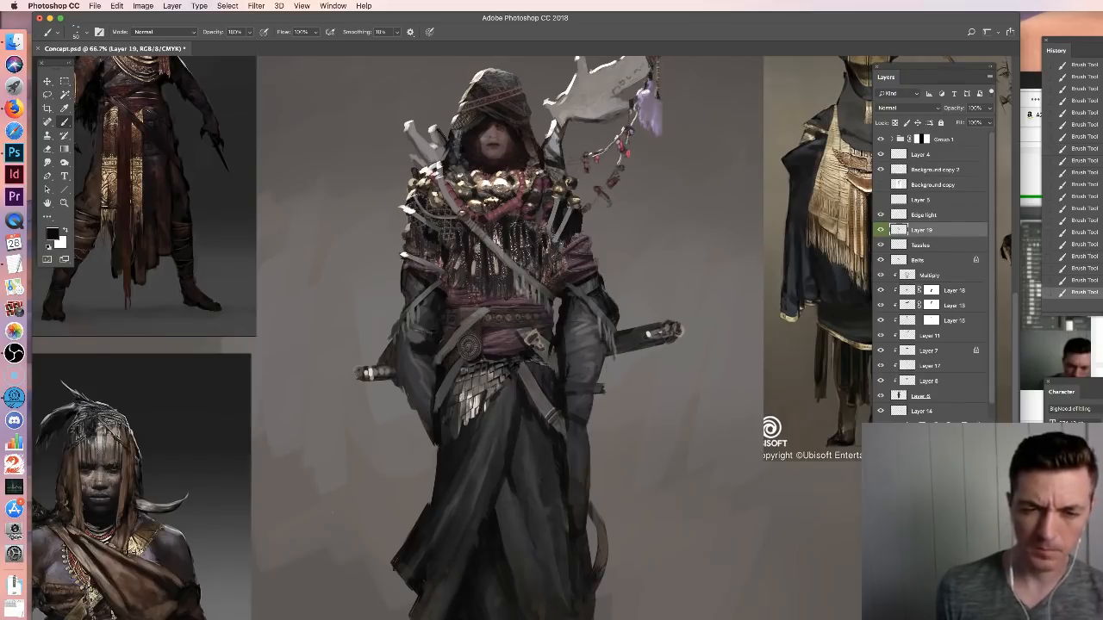
Choose the Hard Round 8 1 brush, sample a tone beside the hood and enlarge the brush to 18 px
drag(575, 305, 589, 364)
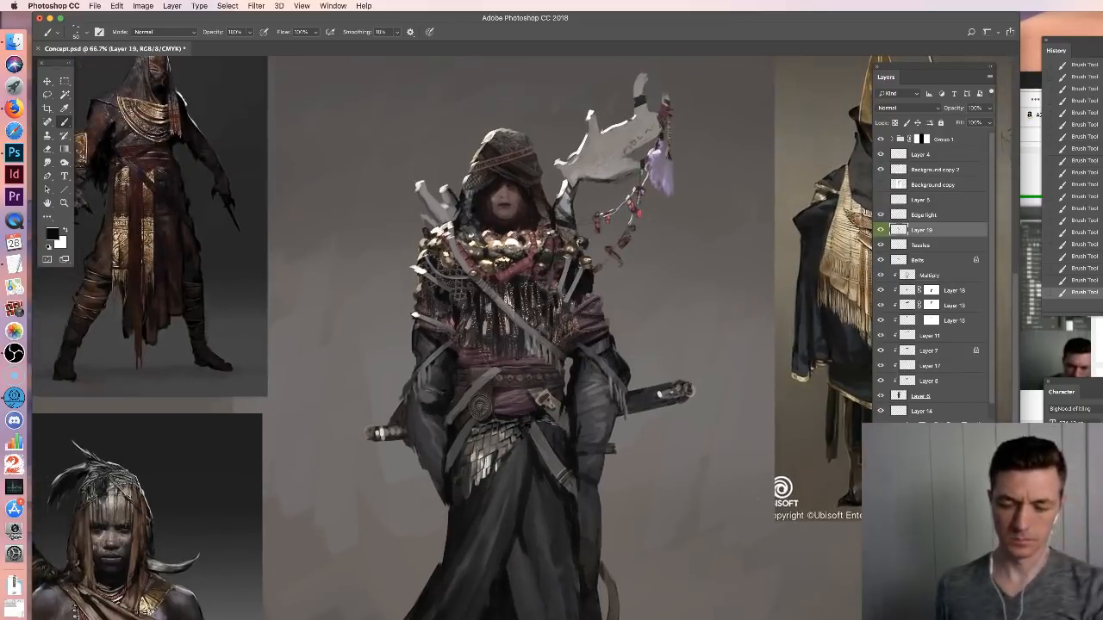
key(super+minus)
key(super+minus)
key(super+minus)
key(super+plus)
key(super+plus)
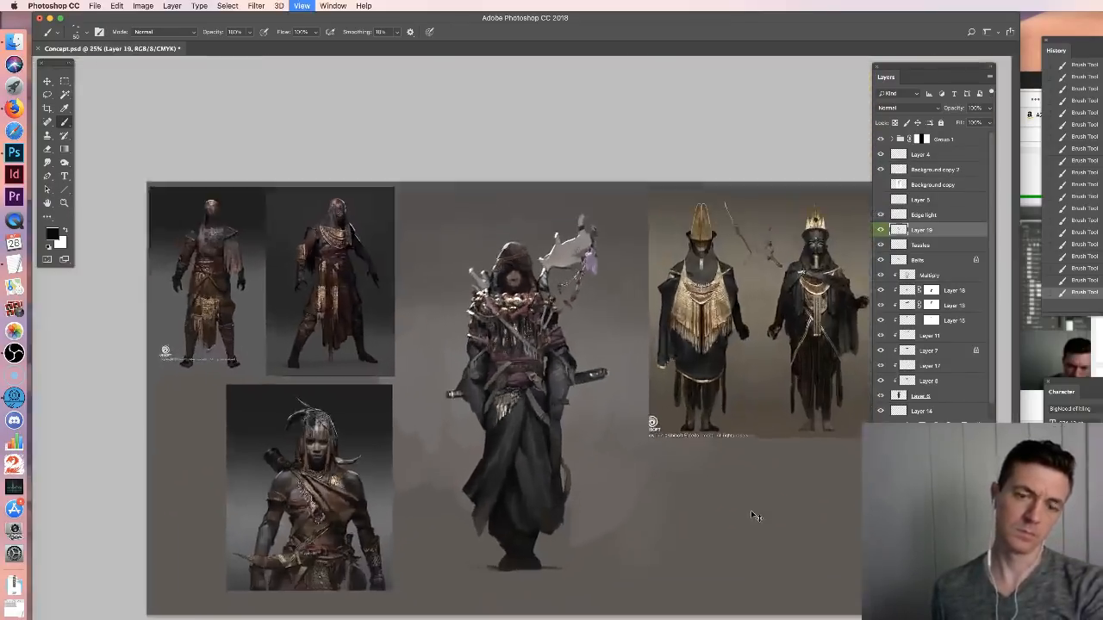
right_click(645, 305)
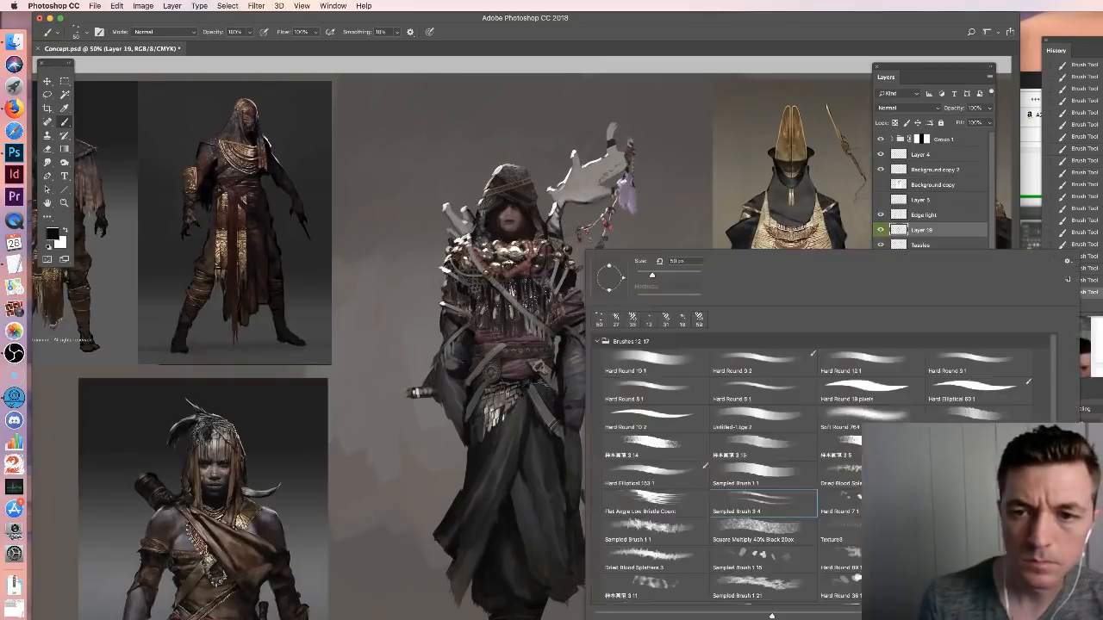
click(642, 370)
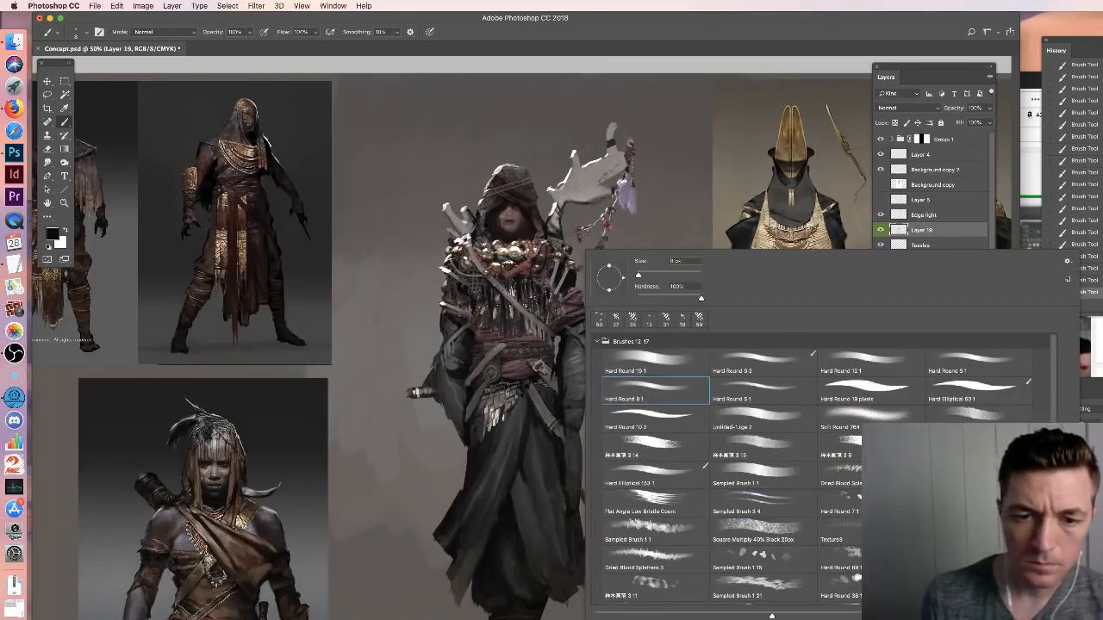
key(Return)
alt+click(562, 177)
right_click(556, 230)
drag(610, 253, 615, 252)
key(Return)
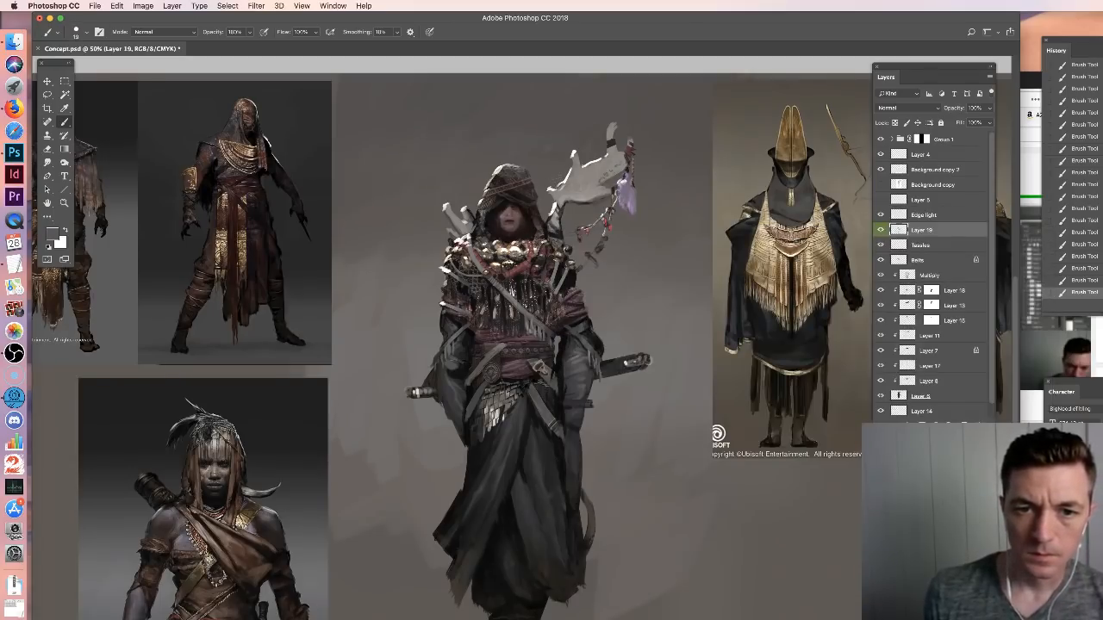
Erase part of the highlight beside the hood on the Edge light layer and hide the Group 1 reference images
click(954, 215)
key(e)
drag(554, 188, 560, 181)
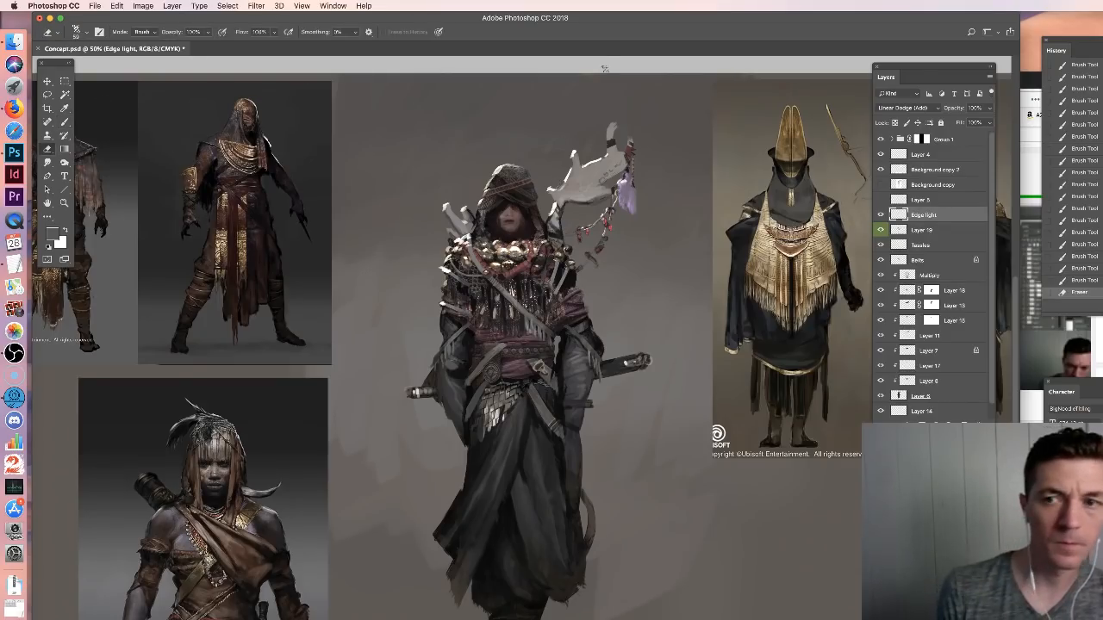
key(super+minus)
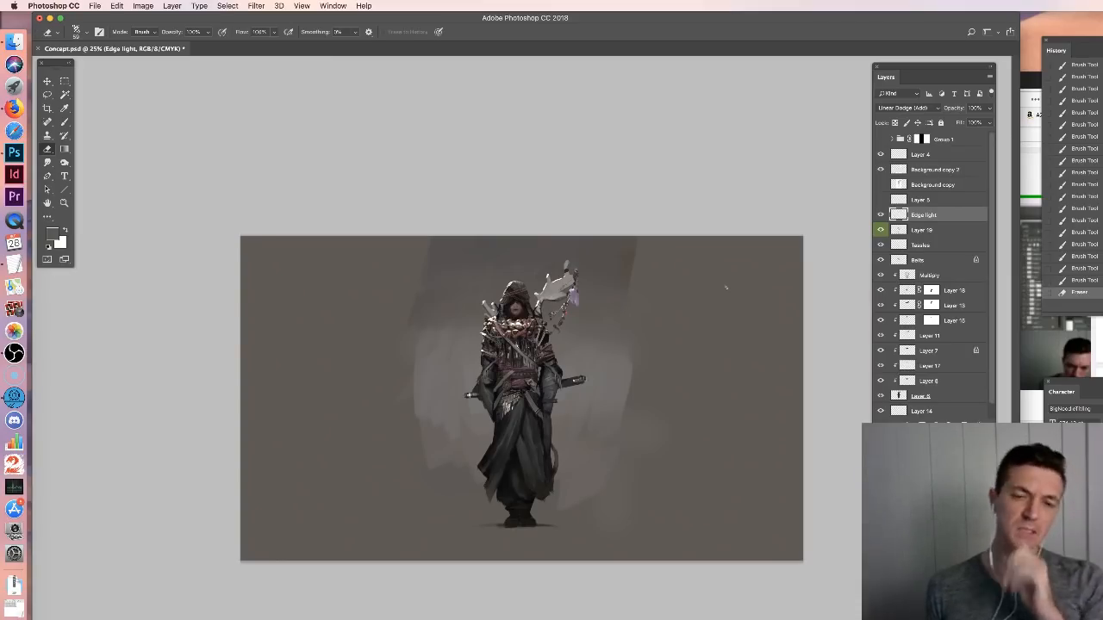
key(super+plus)
key(super+plus)
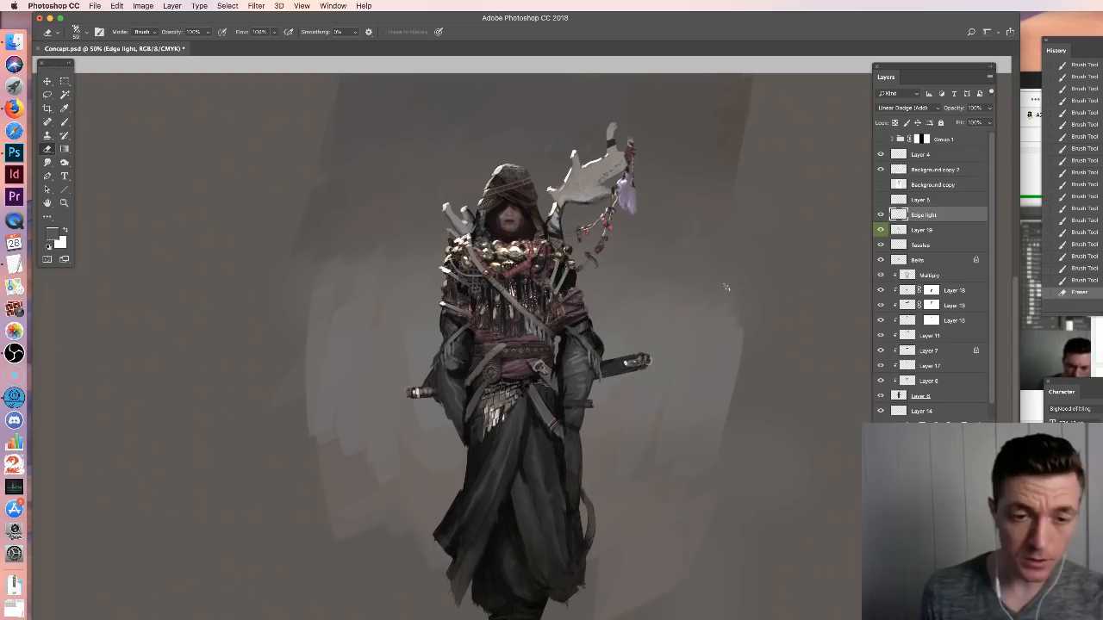
Reduce the brush size and paint a short stroke by the belt buckle on the Edge light layer
click(64, 123)
key(super+plus)
key(super+plus)
right_click(568, 376)
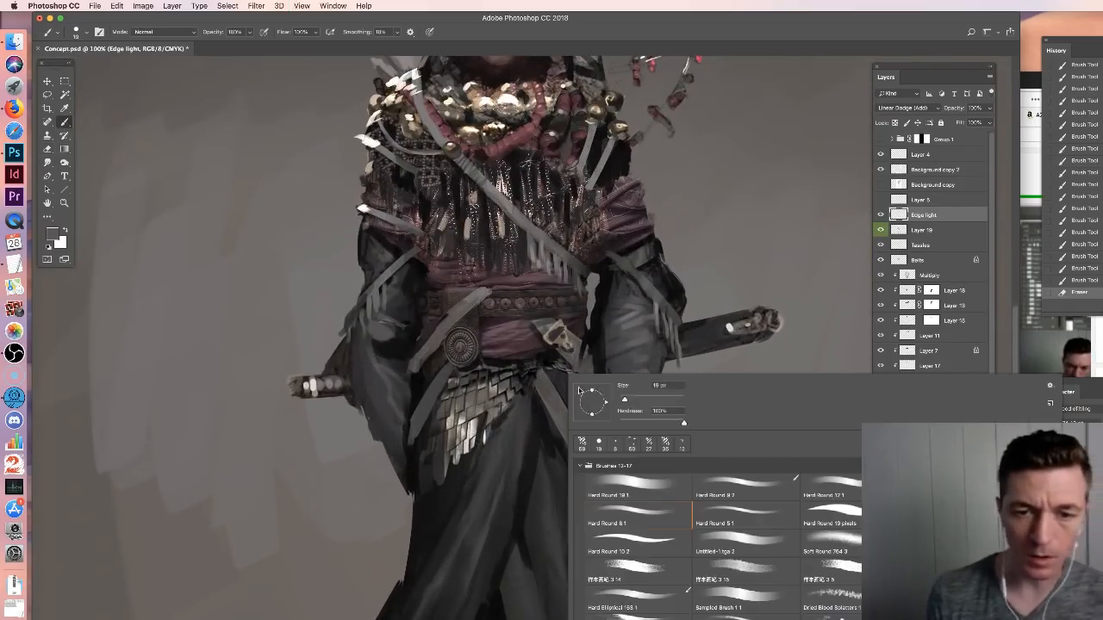
drag(625, 399, 622, 399)
drag(560, 326, 568, 332)
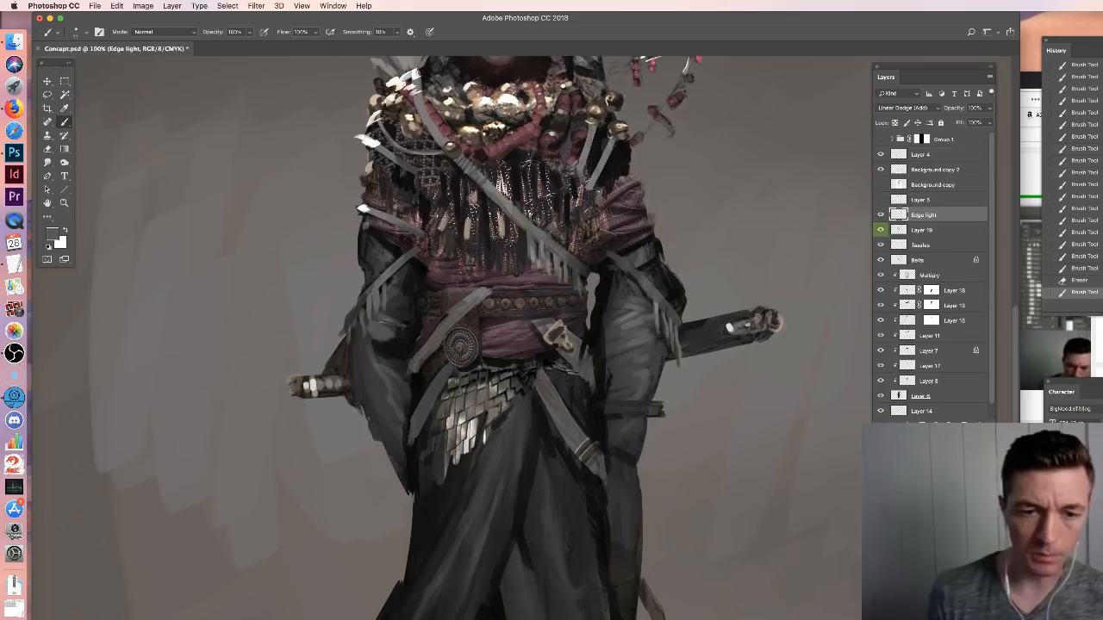
Touch up the loose strap end crossing the belt on Layer 19 using sampled colours
alt+click(479, 420)
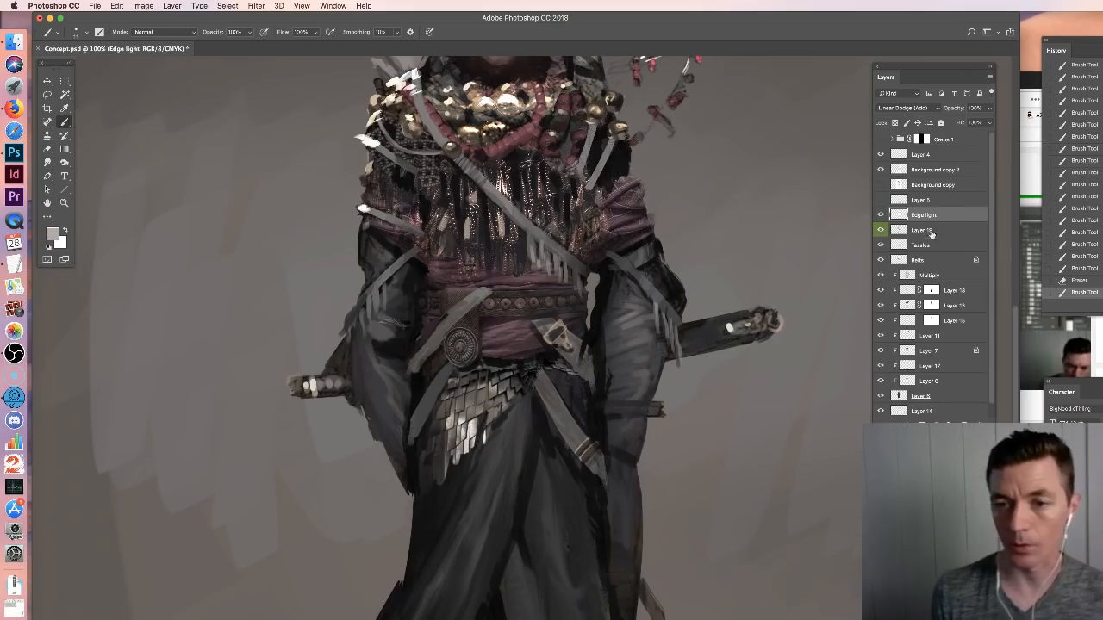
key(alt+bracketleft)
drag(484, 292, 458, 315)
key(b)
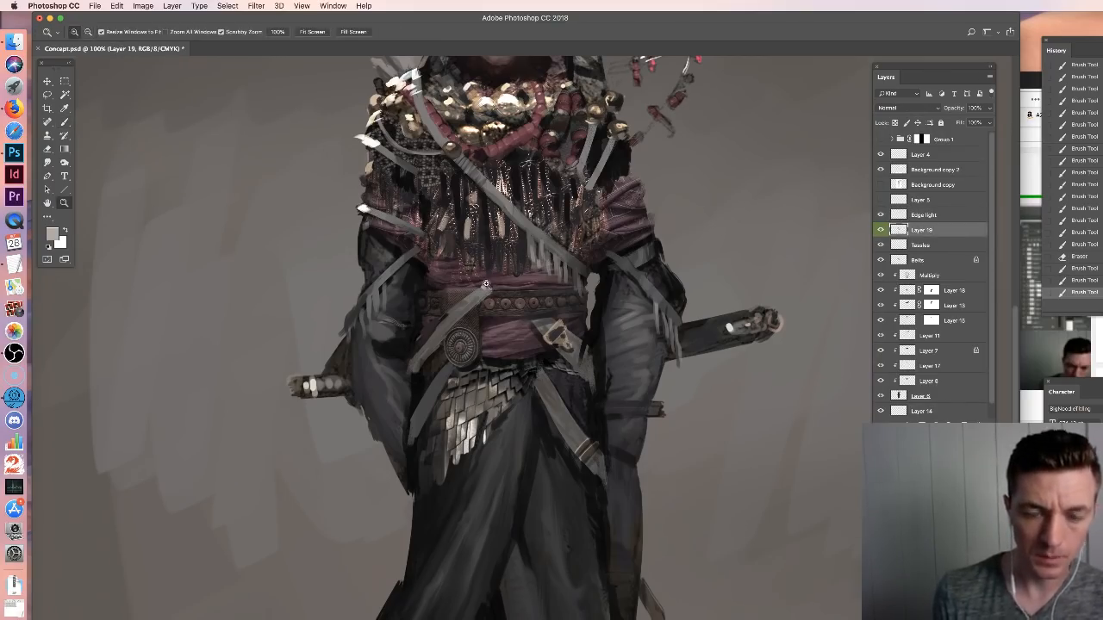
alt+click(487, 284)
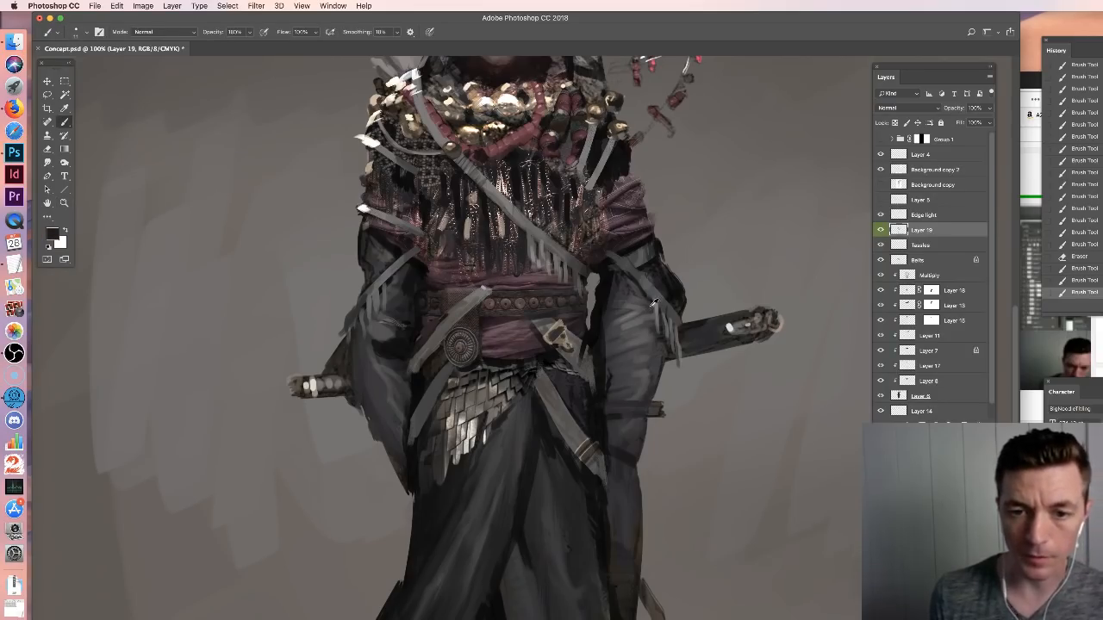
key(super+minus)
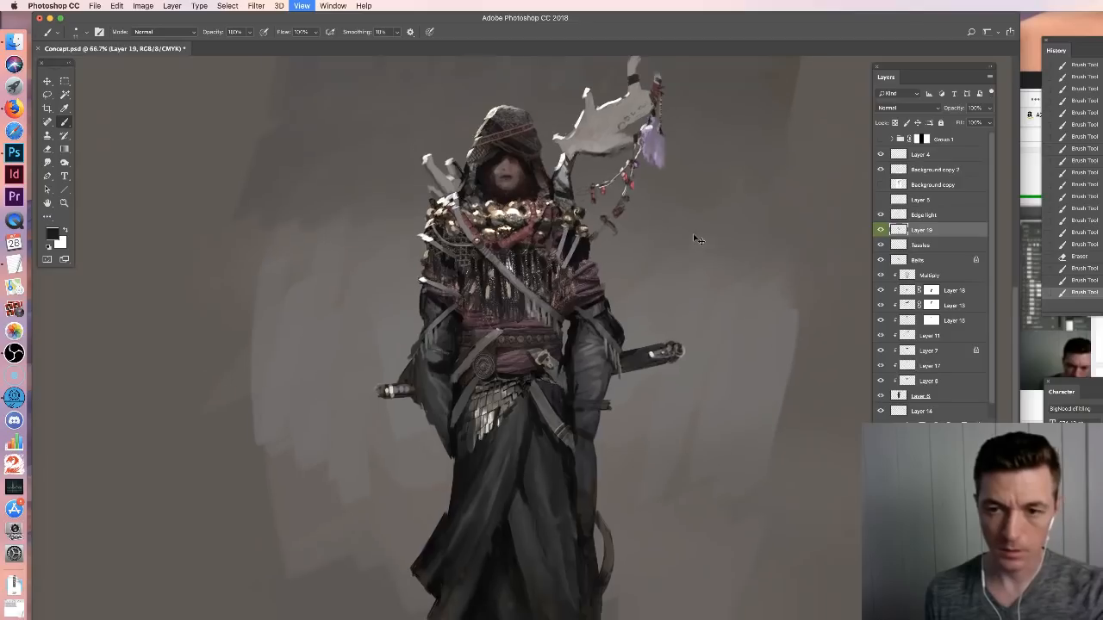
Duplicate the Background copy sketch layer, make the duplicate visible and set it to Normal blending at 100% opacity
key(super+minus)
drag(907, 185, 907, 177)
click(881, 184)
click(898, 108)
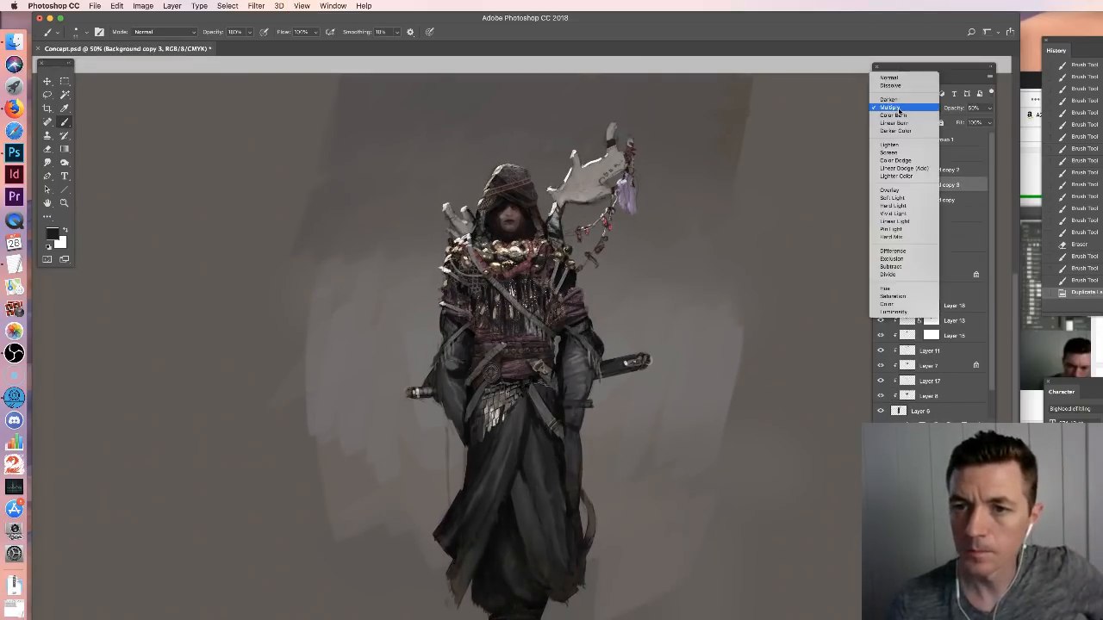
click(906, 89)
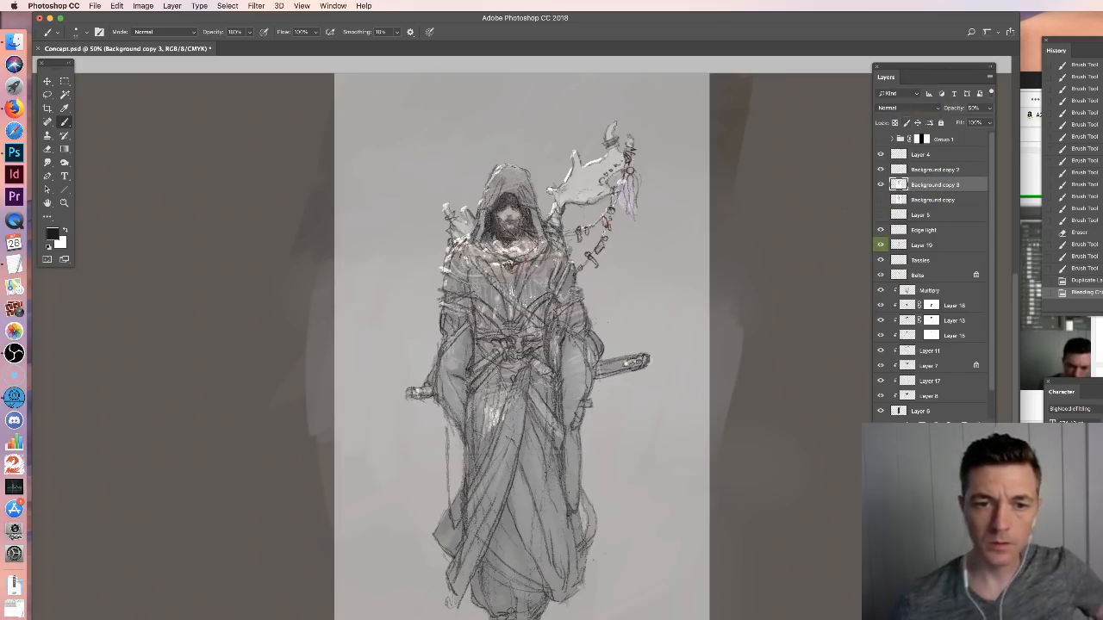
click(979, 109)
text(100)
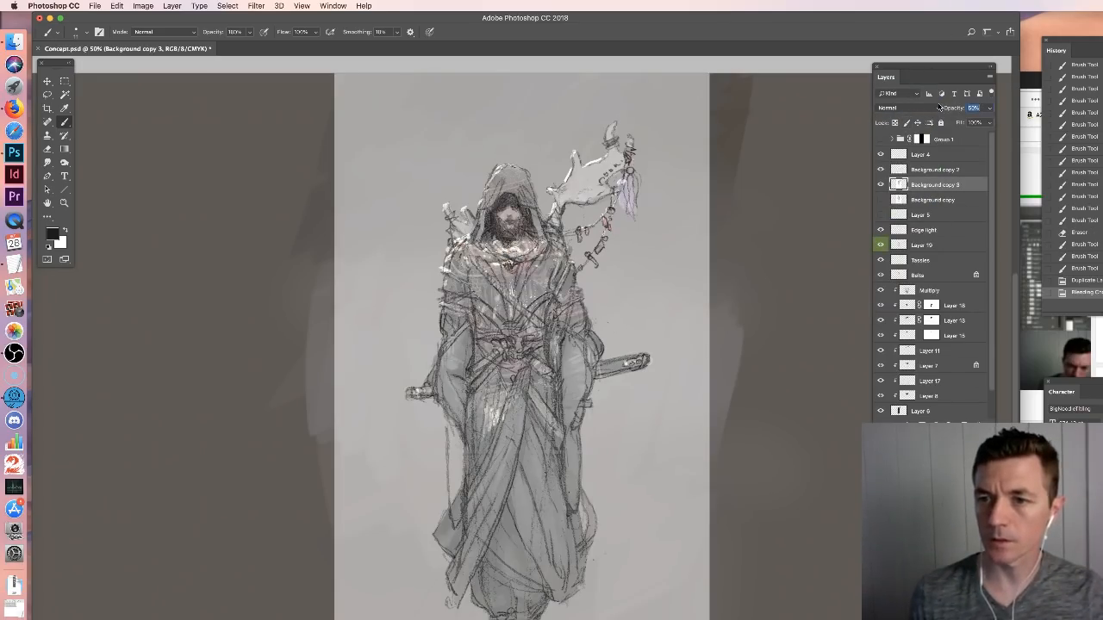
key(Return)
Move the duplicated line sketch alongside the painted figure for a side-by-side comparison
key(v)
mouse_move(514, 416)
mouse_down()
mouse_move(345, 401)
mouse_move(583, 392)
mouse_up()
drag(512, 392, 454, 395)
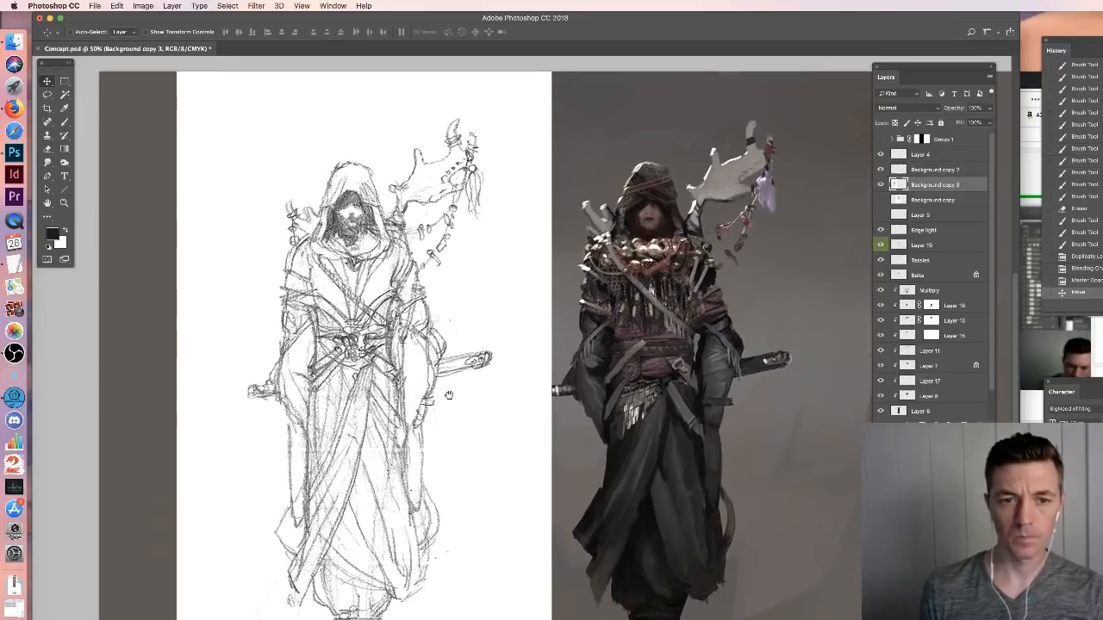
drag(449, 395, 393, 392)
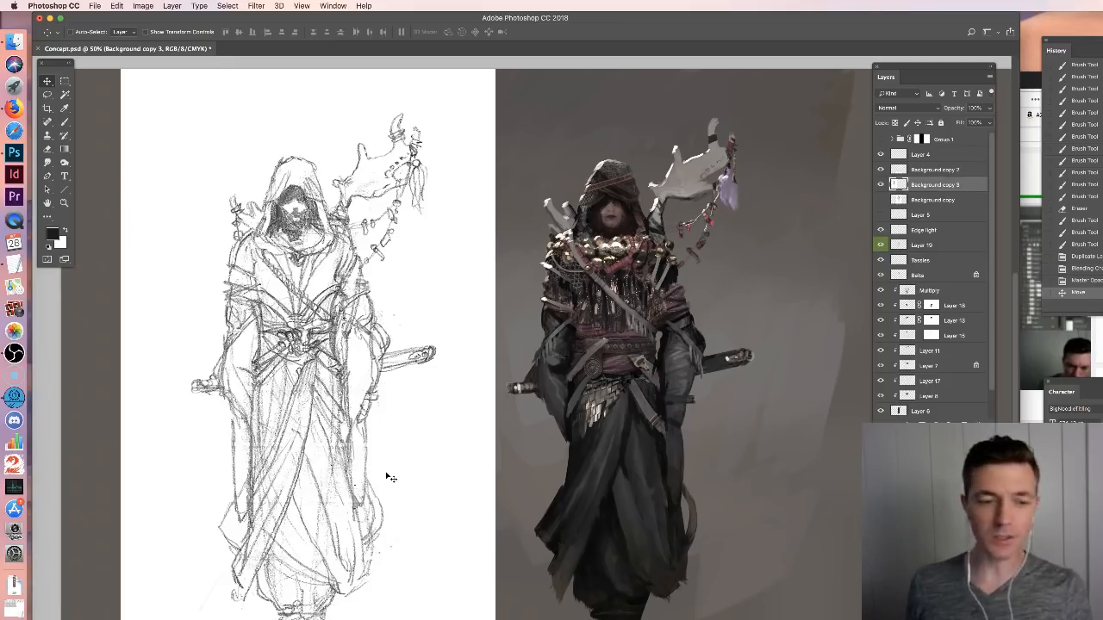
Switch to OBS
click(14, 618)
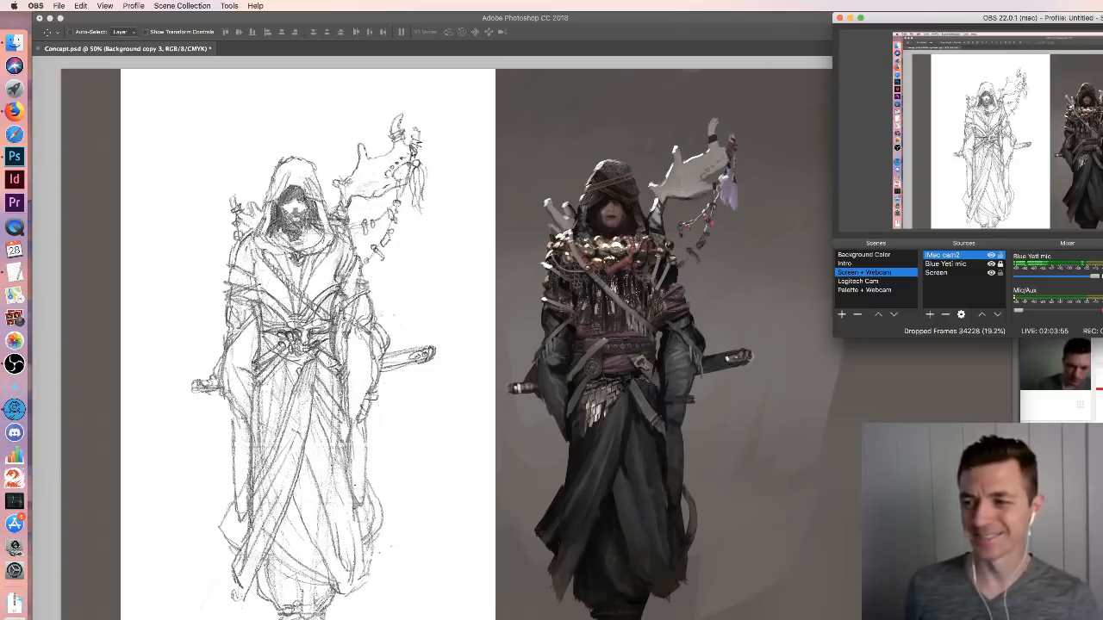